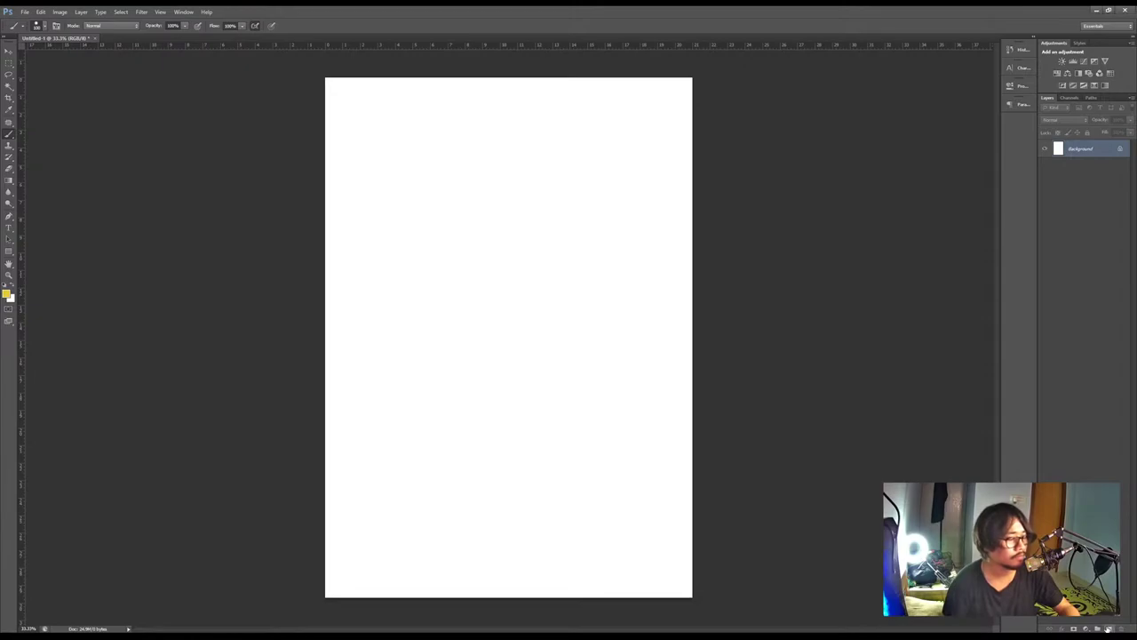
Add a new layer above the background and reset the painting colours to default black and white
{"action": "left_click", "coordinate": [1109, 628]}
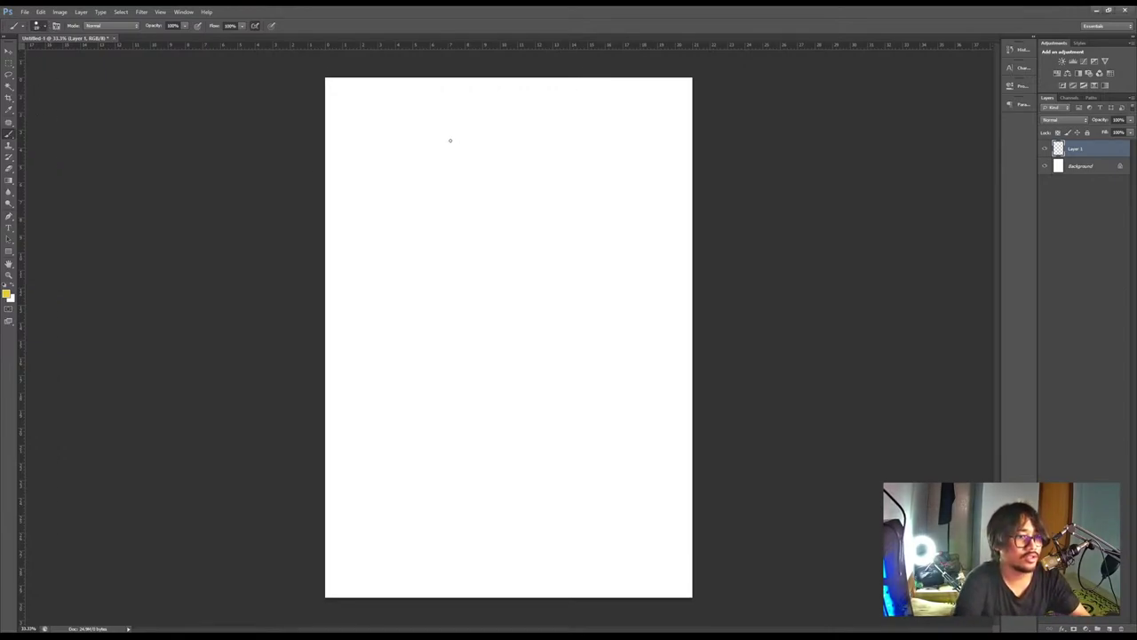
{"action": "left_click", "coordinate": [4, 284]}
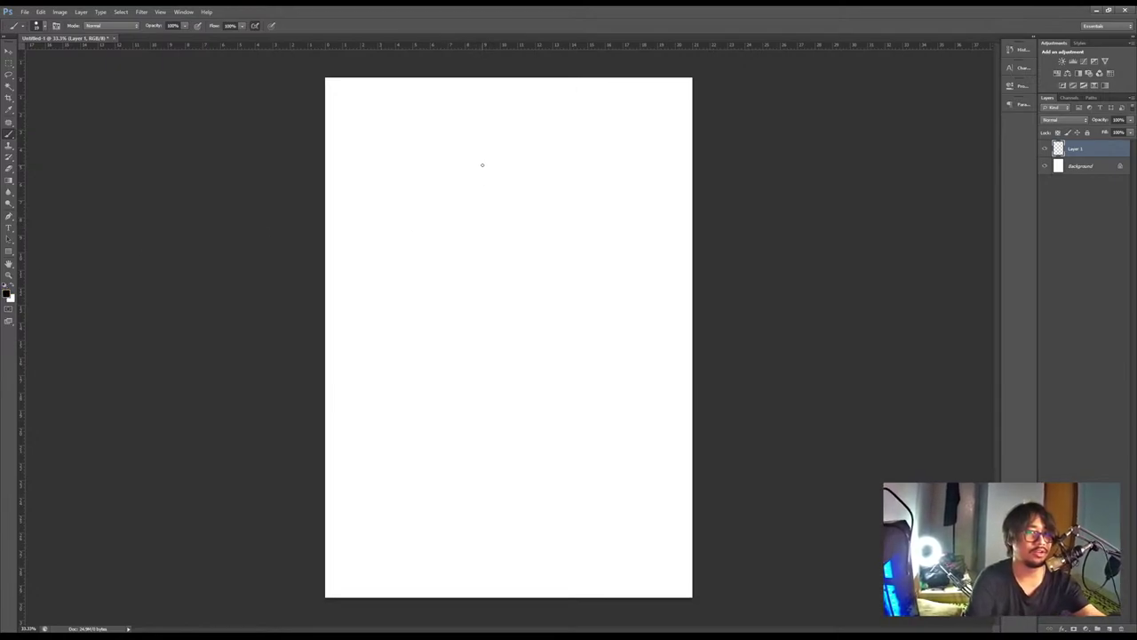
Sketch a first rough jaw curve with a small ear and a vertical centre line near the page's upper part
{"action": "mouse_move", "coordinate": [470, 165]}
{"action": "left_mouse_down"}
{"action": "mouse_move", "coordinate": [492, 202]}
{"action": "mouse_move", "coordinate": [536, 169]}
{"action": "mouse_move", "coordinate": [529, 182]}
{"action": "left_mouse_up"}
{"action": "key", "text": "ctrl+z"}
{"action": "key", "text": "ctrl+z"}
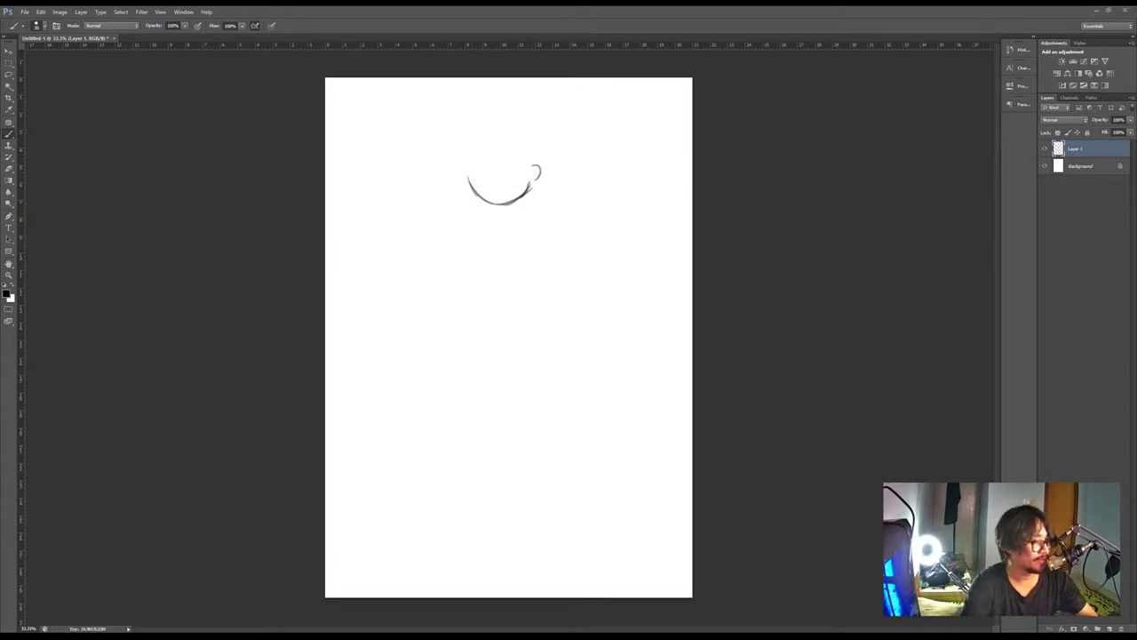
{"action": "left_click_drag", "start_coordinate": [495, 166], "coordinate": [496, 202]}
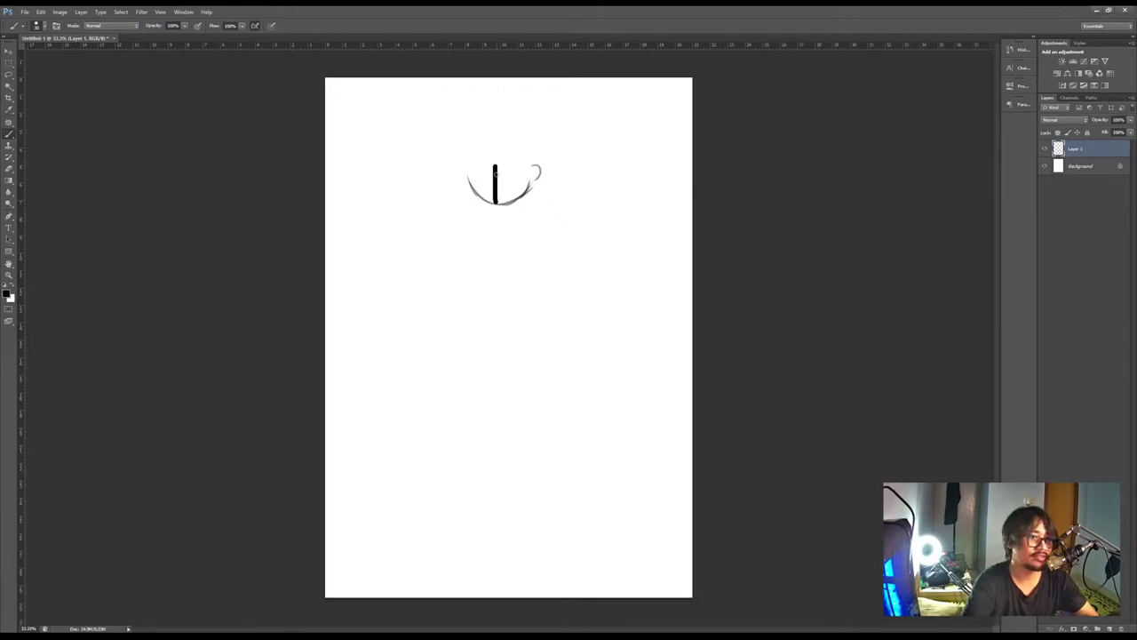
{"action": "key", "text": "ctrl+z"}
{"action": "left_click_drag", "start_coordinate": [495, 135], "coordinate": [495, 200]}
{"action": "key", "text": "ctrl+z"}
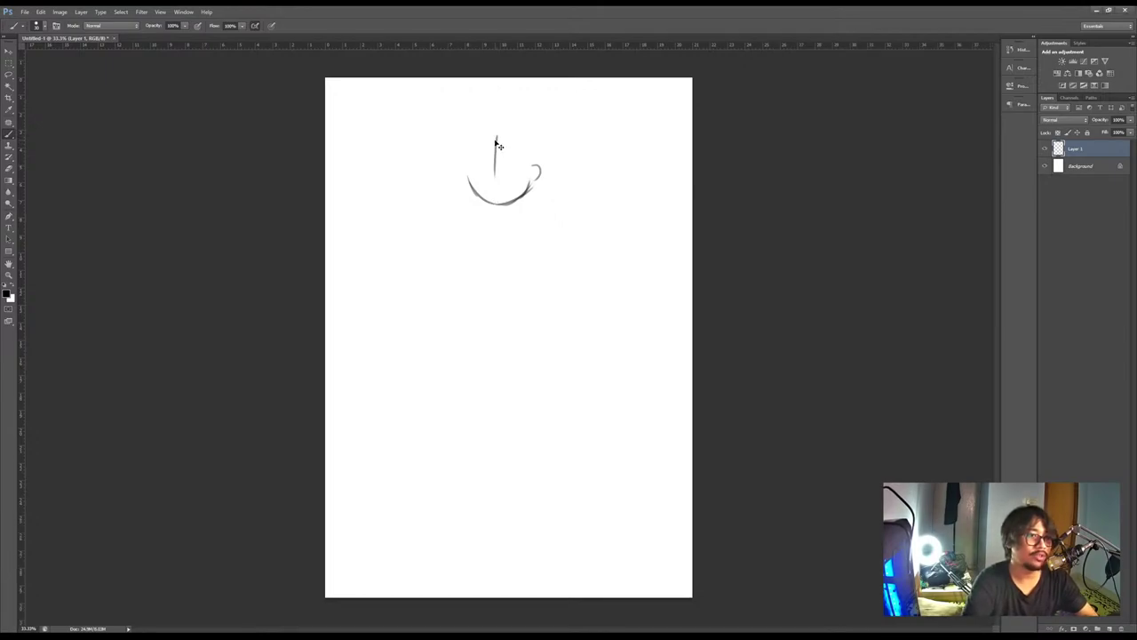
{"action": "key", "text": "ctrl+alt+z"}
{"action": "left_click_drag", "start_coordinate": [494, 137], "coordinate": [495, 202]}
{"action": "mouse_move", "coordinate": [488, 156]}
{"action": "left_mouse_down"}
{"action": "mouse_move", "coordinate": [493, 144]}
{"action": "mouse_move", "coordinate": [460, 156]}
{"action": "mouse_move", "coordinate": [482, 155]}
{"action": "left_mouse_up"}
{"action": "key", "text": "ctrl+z"}
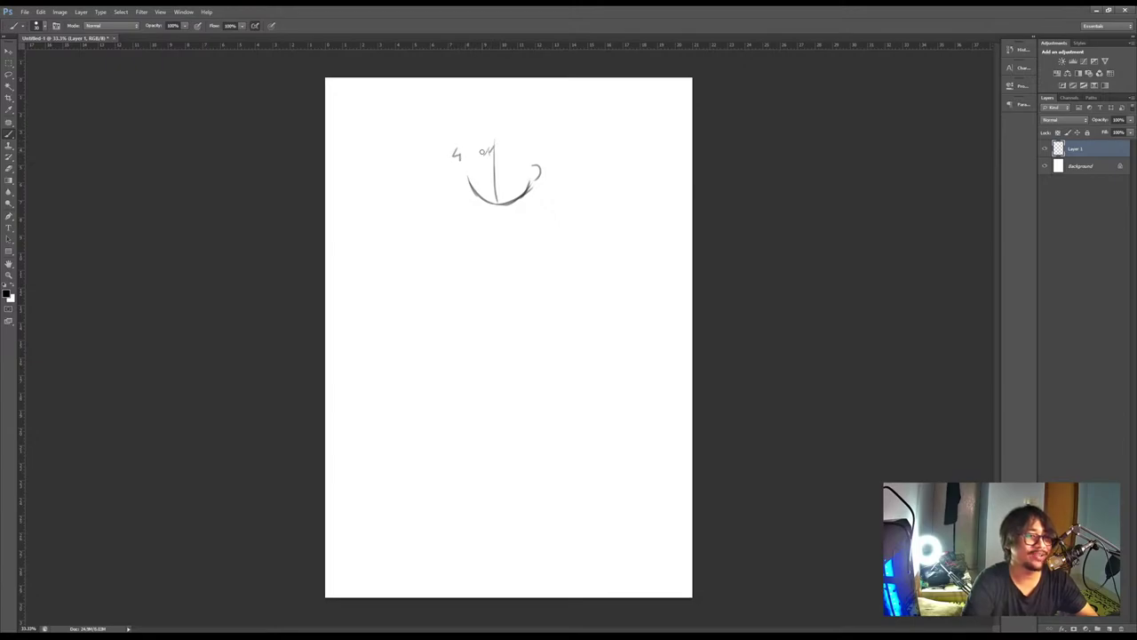
{"action": "key", "text": "ctrl+alt+z"}
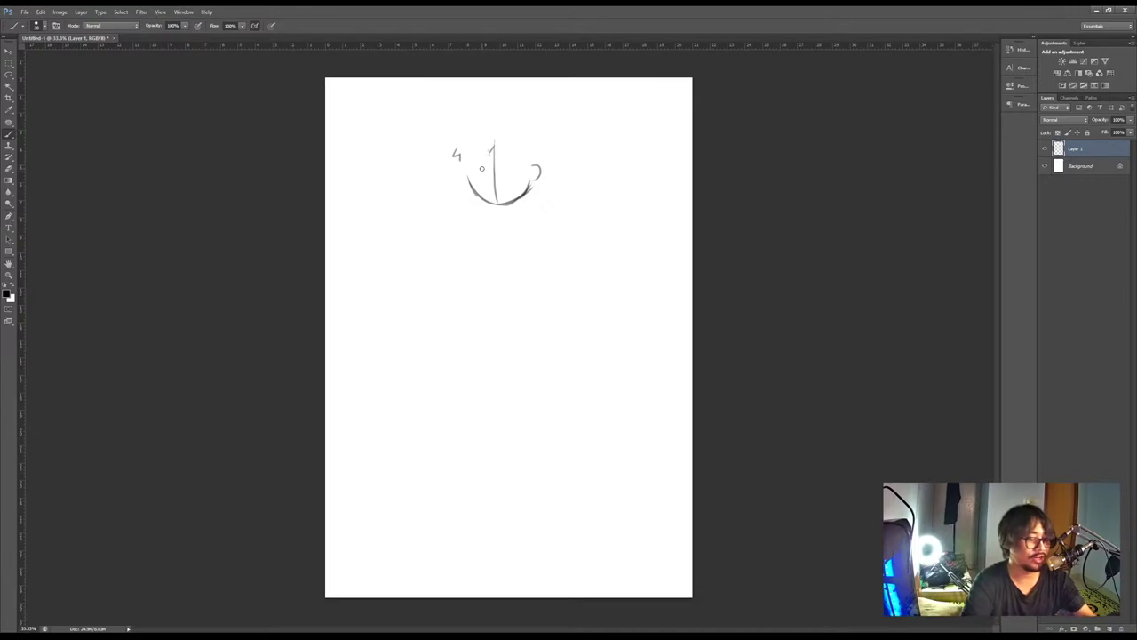
Enlarge the eraser and wipe the whole first head sketch off the layer
{"action": "key", "text": "e"}
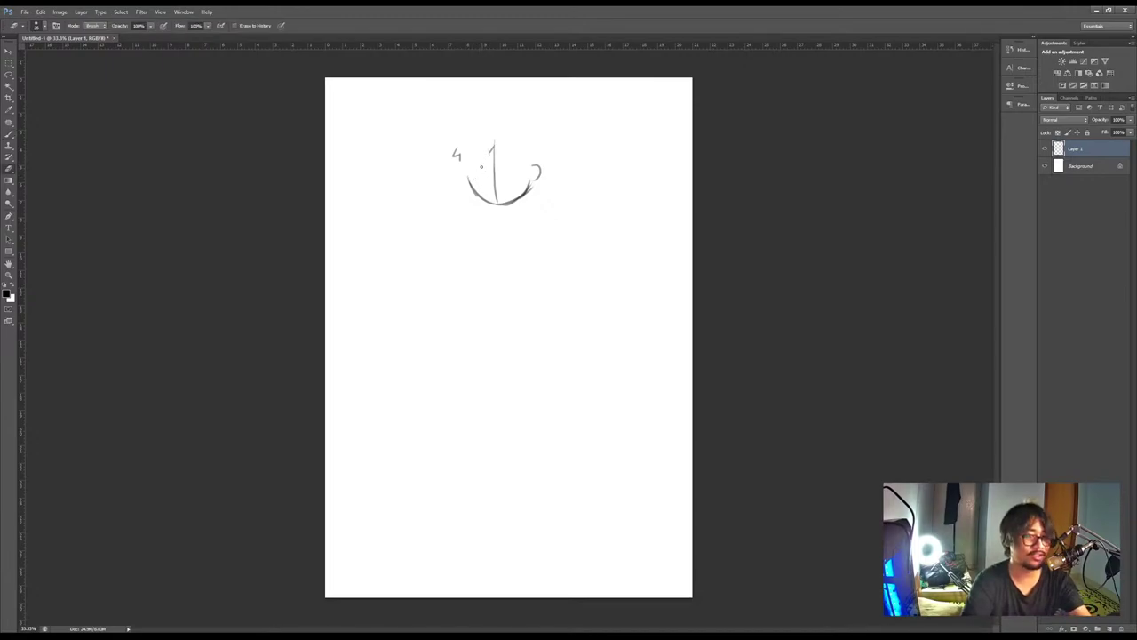
{"action": "key", "text": "bracketright"}
{"action": "key", "text": "bracketright"}
{"action": "key", "text": "bracketright"}
{"action": "key", "text": "bracketright"}
{"action": "key", "text": "bracketright"}
{"action": "key", "text": "bracketright"}
{"action": "key", "text": "bracketright"}
{"action": "key", "text": "bracketright"}
{"action": "key", "text": "bracketright"}
{"action": "key", "text": "bracketright"}
{"action": "key", "text": "bracketright"}
{"action": "key", "text": "bracketright"}
{"action": "key", "text": "bracketright"}
{"action": "key", "text": "bracketright"}
{"action": "key", "text": "bracketright"}
{"action": "mouse_move", "coordinate": [455, 138]}
{"action": "left_mouse_down"}
{"action": "mouse_move", "coordinate": [529, 208]}
{"action": "mouse_move", "coordinate": [454, 169]}
{"action": "mouse_move", "coordinate": [498, 162]}
{"action": "left_mouse_up"}
{"action": "left_click", "coordinate": [45, 27]}
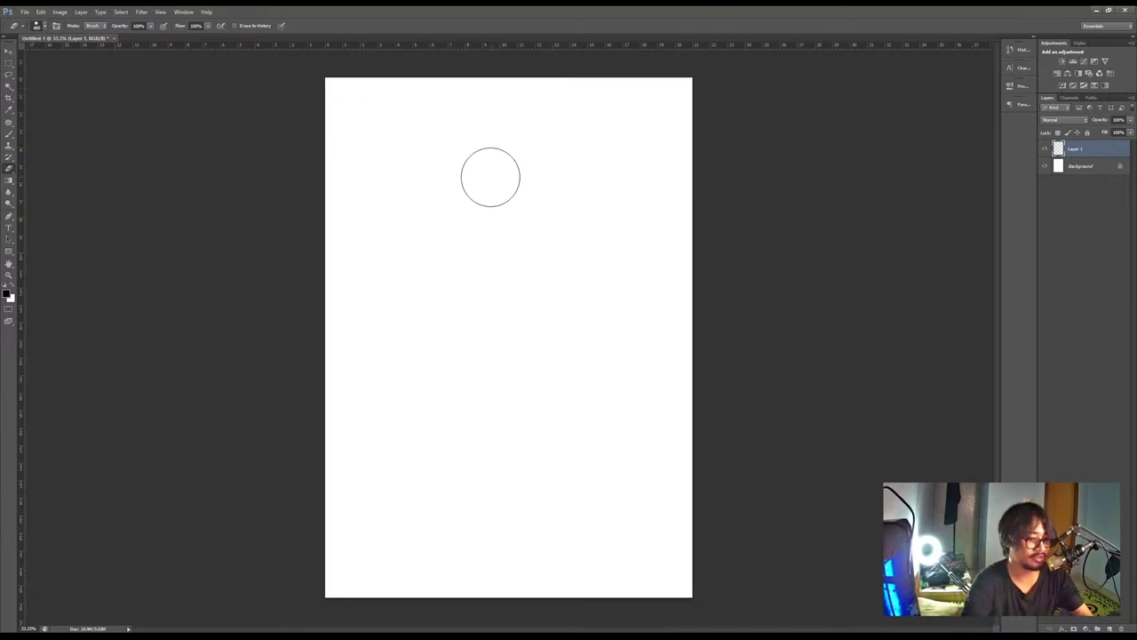
Sketch a U-shaped jawline with the brush in the upper middle of the page
{"action": "key", "text": "b"}
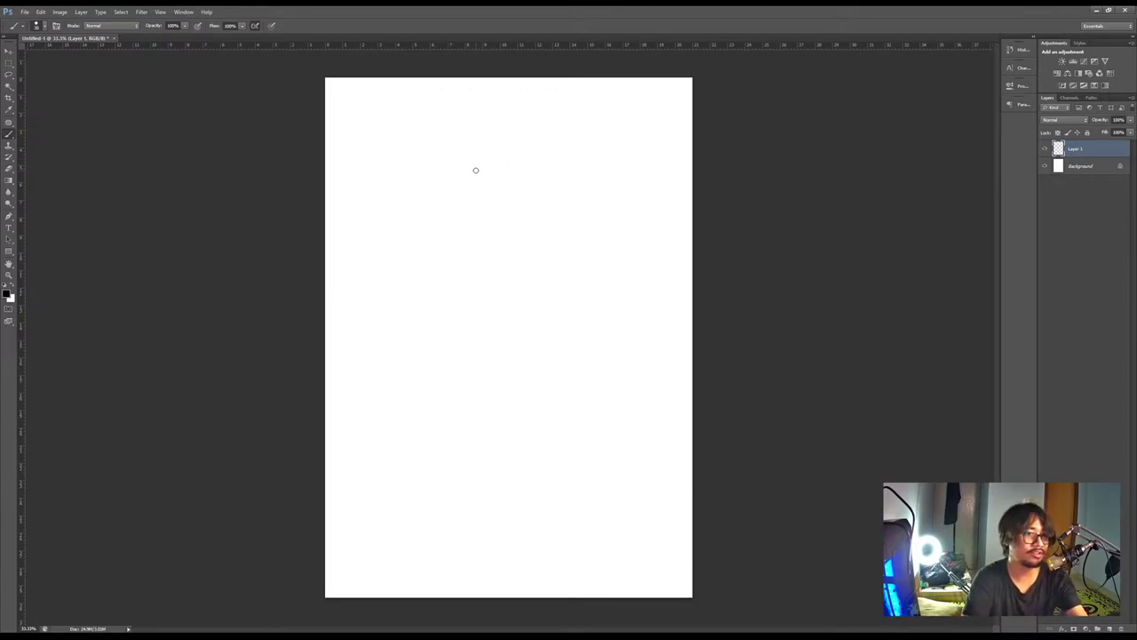
{"action": "left_click_drag", "start_coordinate": [472, 177], "coordinate": [502, 200]}
{"action": "key", "text": "ctrl+z"}
{"action": "left_click_drag", "start_coordinate": [496, 195], "coordinate": [536, 176]}
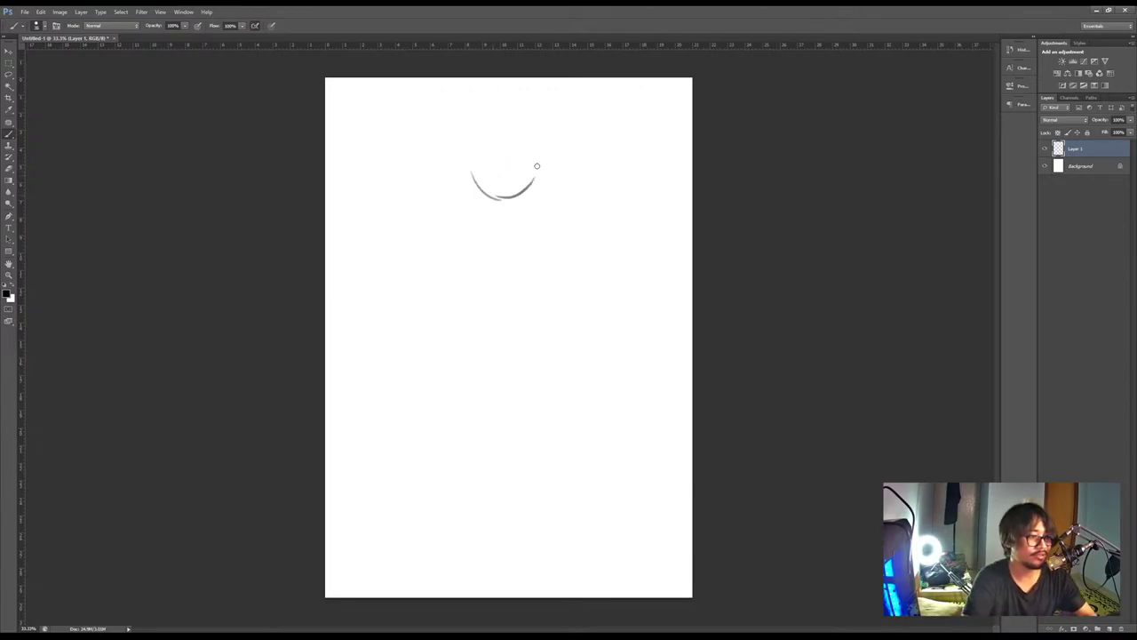
{"action": "key", "text": "ctrl+z"}
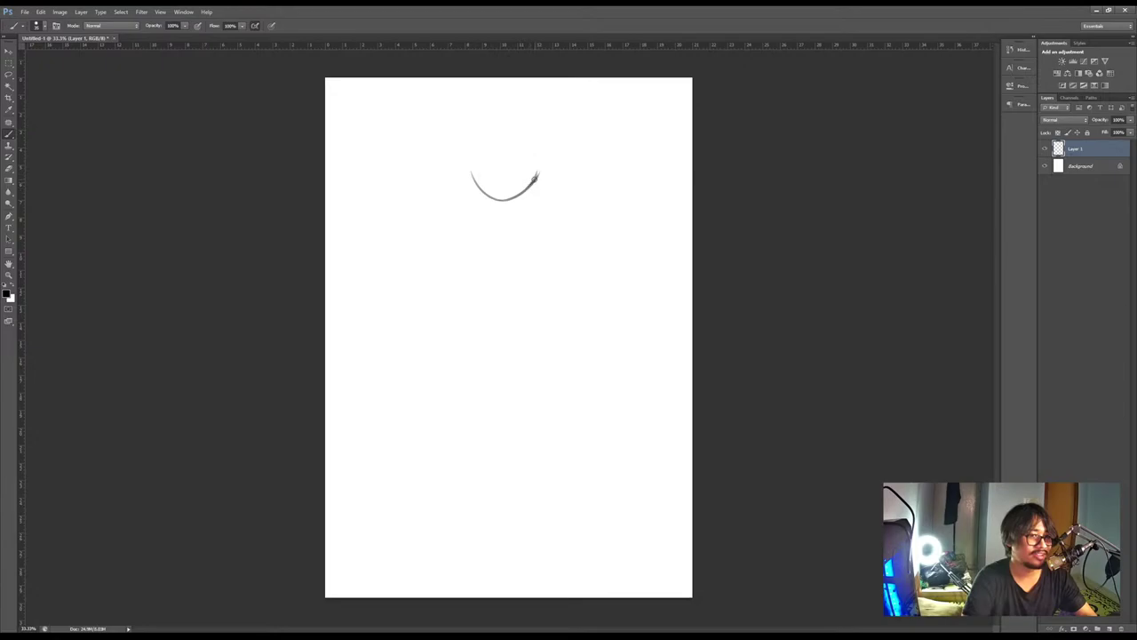
{"action": "key", "text": "ctrl+alt+z"}
{"action": "key", "text": "ctrl+alt+z"}
{"action": "left_click_drag", "start_coordinate": [492, 197], "coordinate": [533, 174]}
{"action": "mouse_move", "coordinate": [523, 193]}
{"action": "left_mouse_down"}
{"action": "mouse_move", "coordinate": [543, 163]}
{"action": "mouse_move", "coordinate": [502, 187]}
{"action": "left_mouse_up"}
{"action": "key", "text": "ctrl+alt+z"}
{"action": "key", "text": "ctrl+alt+z"}
Add a vertical centre line and a curved horizontal eye line to the face
{"action": "mouse_move", "coordinate": [497, 136]}
{"action": "left_mouse_down"}
{"action": "mouse_move", "coordinate": [499, 198]}
{"action": "mouse_move", "coordinate": [539, 158]}
{"action": "mouse_move", "coordinate": [474, 168]}
{"action": "left_mouse_up"}
{"action": "key", "text": "ctrl+z"}
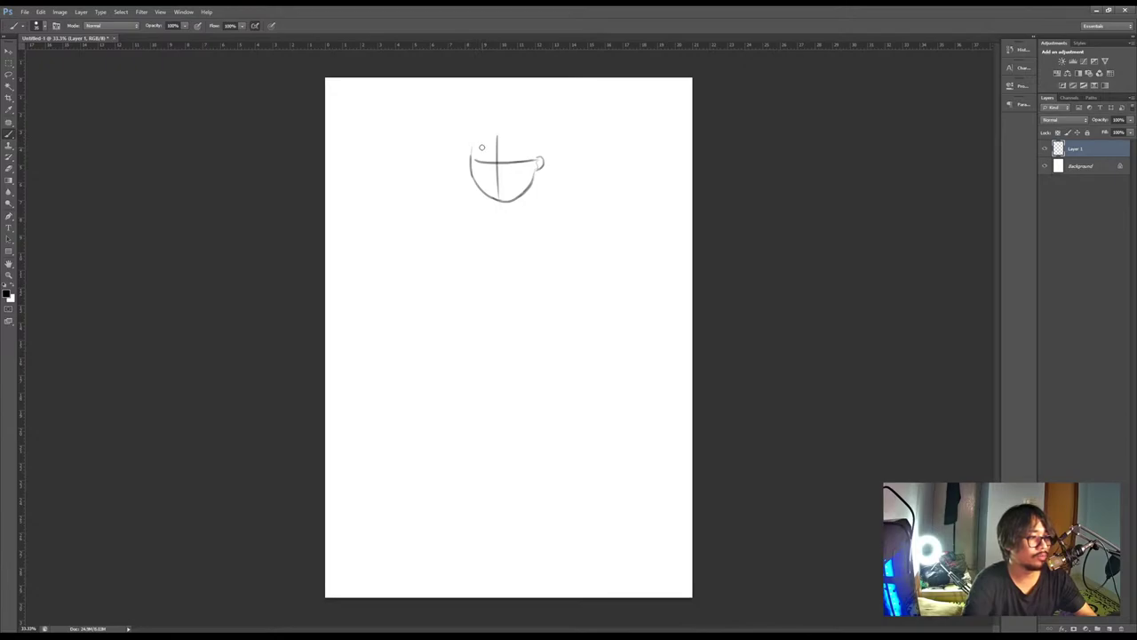
{"action": "key", "text": "ctrl+z"}
{"action": "mouse_move", "coordinate": [474, 135]}
{"action": "left_mouse_down"}
{"action": "mouse_move", "coordinate": [478, 181]}
{"action": "mouse_move", "coordinate": [471, 159]}
{"action": "mouse_move", "coordinate": [485, 124]}
{"action": "mouse_move", "coordinate": [524, 161]}
{"action": "left_mouse_up"}
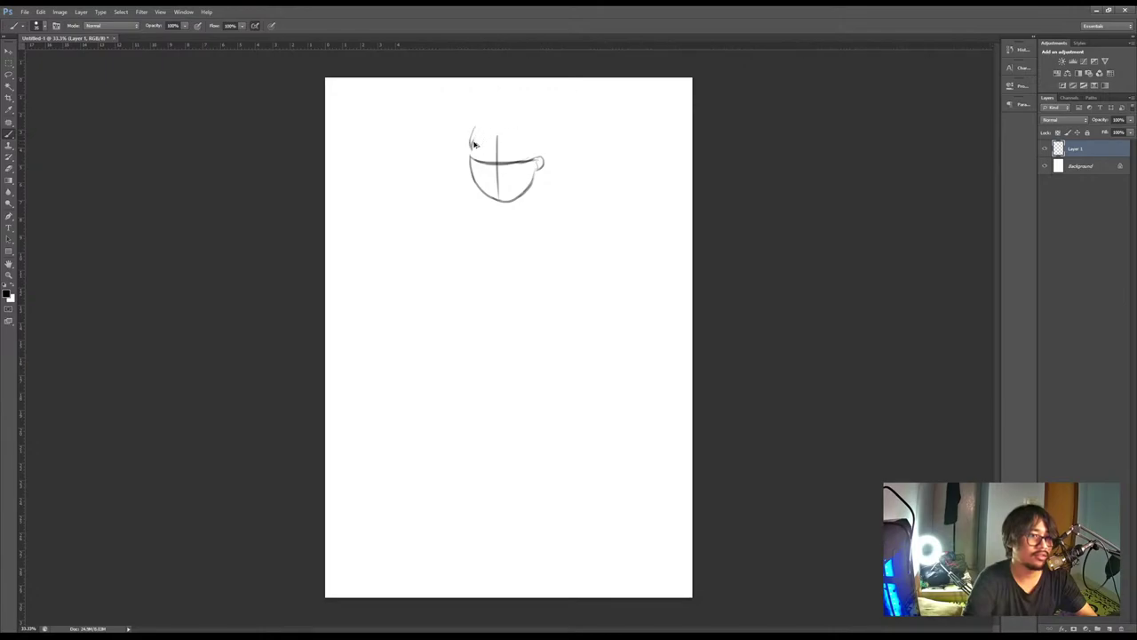
Draw the rounded cranium and a curved forehead mark above the eye line, and darken the jaw and chin
{"action": "left_click_drag", "start_coordinate": [471, 153], "coordinate": [481, 119]}
{"action": "mouse_move", "coordinate": [505, 113]}
{"action": "left_mouse_down"}
{"action": "mouse_move", "coordinate": [524, 116]}
{"action": "mouse_move", "coordinate": [539, 154]}
{"action": "mouse_move", "coordinate": [497, 147]}
{"action": "left_mouse_up"}
{"action": "key", "text": "ctrl+z"}
{"action": "mouse_move", "coordinate": [498, 147]}
{"action": "left_mouse_down"}
{"action": "mouse_move", "coordinate": [521, 122]}
{"action": "mouse_move", "coordinate": [500, 135]}
{"action": "mouse_move", "coordinate": [488, 119]}
{"action": "mouse_move", "coordinate": [483, 131]}
{"action": "mouse_move", "coordinate": [473, 173]}
{"action": "mouse_move", "coordinate": [478, 160]}
{"action": "mouse_move", "coordinate": [511, 197]}
{"action": "mouse_move", "coordinate": [492, 199]}
{"action": "mouse_move", "coordinate": [541, 165]}
{"action": "left_mouse_up"}
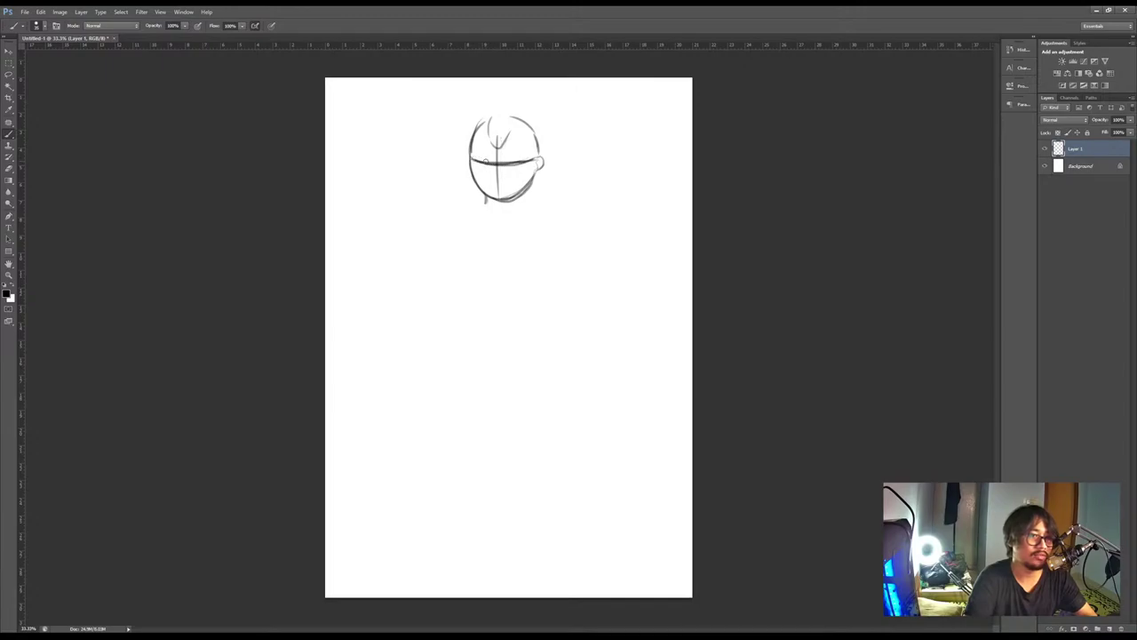
{"action": "mouse_move", "coordinate": [501, 116]}
{"action": "left_mouse_down"}
{"action": "mouse_move", "coordinate": [502, 146]}
{"action": "mouse_move", "coordinate": [488, 130]}
{"action": "mouse_move", "coordinate": [517, 118]}
{"action": "left_mouse_up"}
{"action": "left_click_drag", "start_coordinate": [499, 156], "coordinate": [497, 175]}
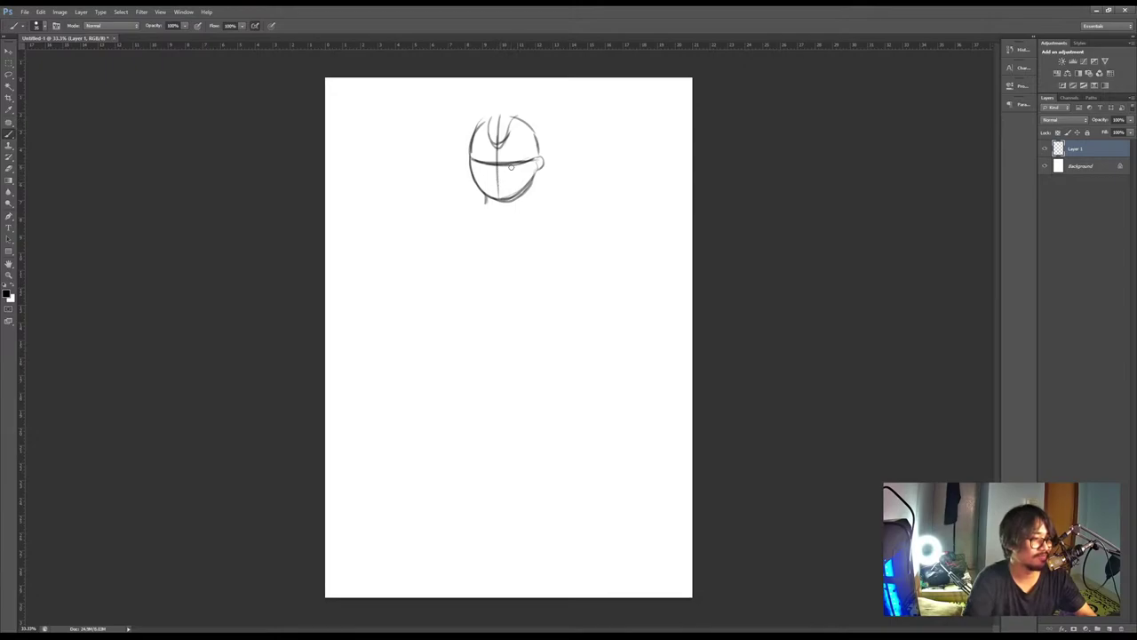
{"action": "left_click_drag", "start_coordinate": [487, 201], "coordinate": [512, 194]}
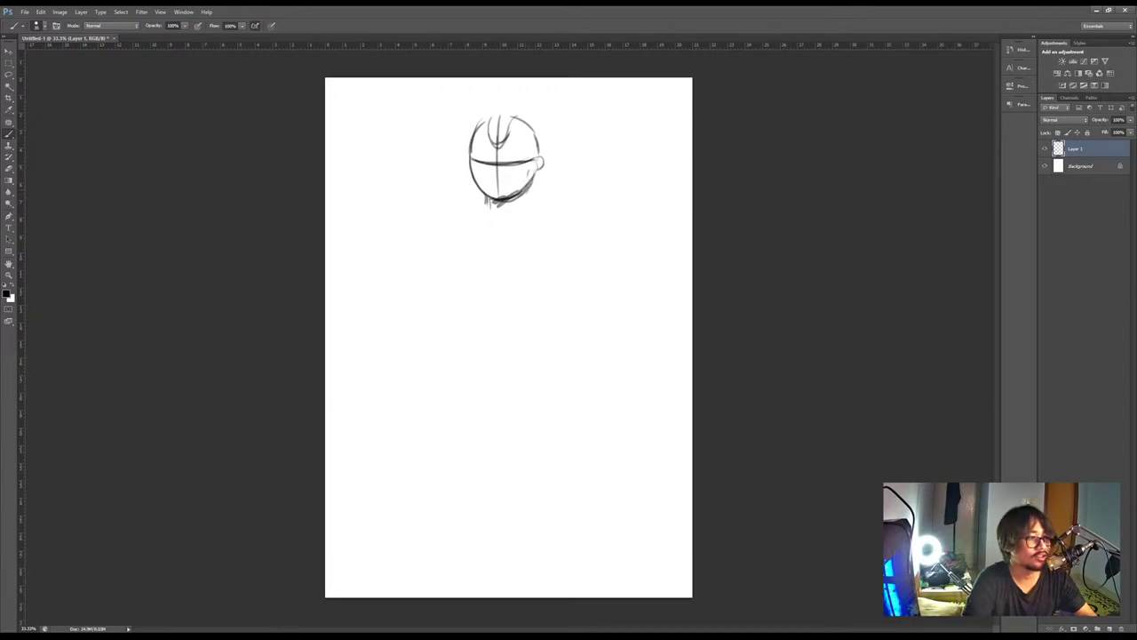
Sketch the neck, collarbones, sloping shoulders and broad chest outline below the head
{"action": "mouse_move", "coordinate": [494, 205]}
{"action": "left_mouse_down"}
{"action": "mouse_move", "coordinate": [519, 192]}
{"action": "mouse_move", "coordinate": [490, 212]}
{"action": "mouse_move", "coordinate": [518, 204]}
{"action": "mouse_move", "coordinate": [547, 218]}
{"action": "left_mouse_up"}
{"action": "key", "text": "ctrl+z"}
{"action": "mouse_move", "coordinate": [455, 216]}
{"action": "left_mouse_down"}
{"action": "mouse_move", "coordinate": [421, 263]}
{"action": "mouse_move", "coordinate": [438, 281]}
{"action": "mouse_move", "coordinate": [553, 290]}
{"action": "left_mouse_up"}
{"action": "key", "text": "ctrl+alt+z"}
{"action": "key", "text": "ctrl+alt+z"}
{"action": "mouse_move", "coordinate": [545, 283]}
{"action": "left_mouse_down"}
{"action": "mouse_move", "coordinate": [571, 254]}
{"action": "mouse_move", "coordinate": [565, 219]}
{"action": "mouse_move", "coordinate": [585, 229]}
{"action": "left_mouse_up"}
{"action": "mouse_move", "coordinate": [479, 208]}
{"action": "left_mouse_down"}
{"action": "mouse_move", "coordinate": [492, 239]}
{"action": "mouse_move", "coordinate": [535, 227]}
{"action": "mouse_move", "coordinate": [475, 231]}
{"action": "mouse_move", "coordinate": [474, 215]}
{"action": "mouse_move", "coordinate": [455, 210]}
{"action": "mouse_move", "coordinate": [433, 222]}
{"action": "mouse_move", "coordinate": [430, 259]}
{"action": "left_mouse_up"}
{"action": "mouse_move", "coordinate": [429, 256]}
{"action": "left_mouse_down"}
{"action": "mouse_move", "coordinate": [451, 214]}
{"action": "mouse_move", "coordinate": [410, 237]}
{"action": "mouse_move", "coordinate": [482, 201]}
{"action": "left_mouse_up"}
{"action": "left_click_drag", "start_coordinate": [484, 194], "coordinate": [479, 207]}
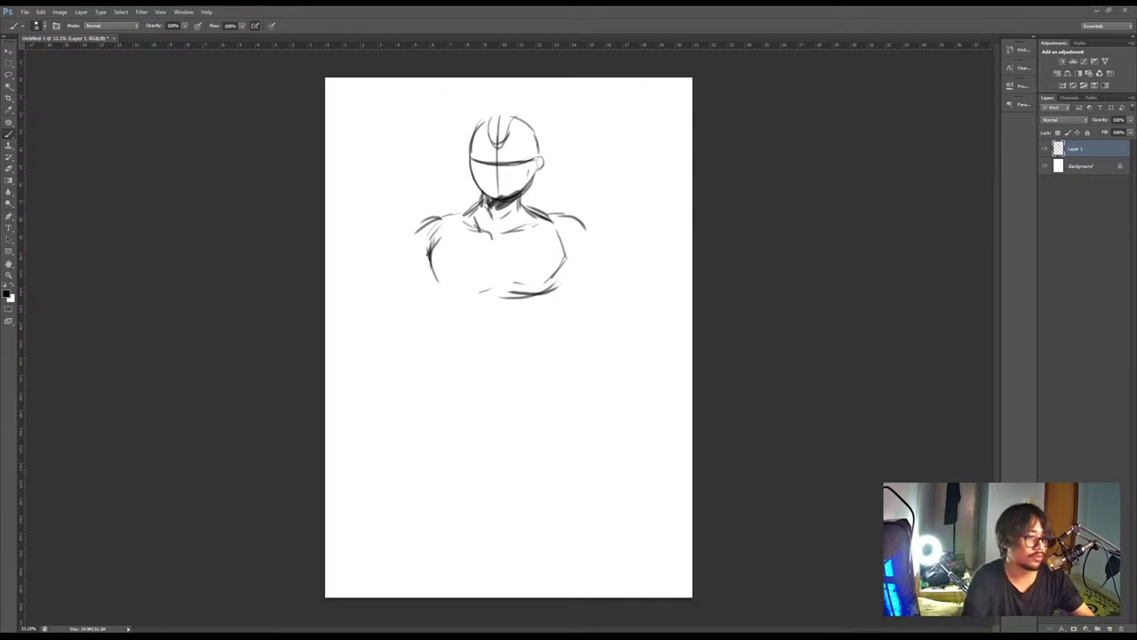
Draw both sides of the torso tapering to the waist and start the hip and waistband lines
{"action": "mouse_move", "coordinate": [451, 225]}
{"action": "left_mouse_down"}
{"action": "mouse_move", "coordinate": [434, 252]}
{"action": "mouse_move", "coordinate": [445, 377]}
{"action": "left_mouse_up"}
{"action": "mouse_move", "coordinate": [576, 286]}
{"action": "left_mouse_down"}
{"action": "mouse_move", "coordinate": [547, 341]}
{"action": "mouse_move", "coordinate": [559, 325]}
{"action": "mouse_move", "coordinate": [554, 378]}
{"action": "left_mouse_up"}
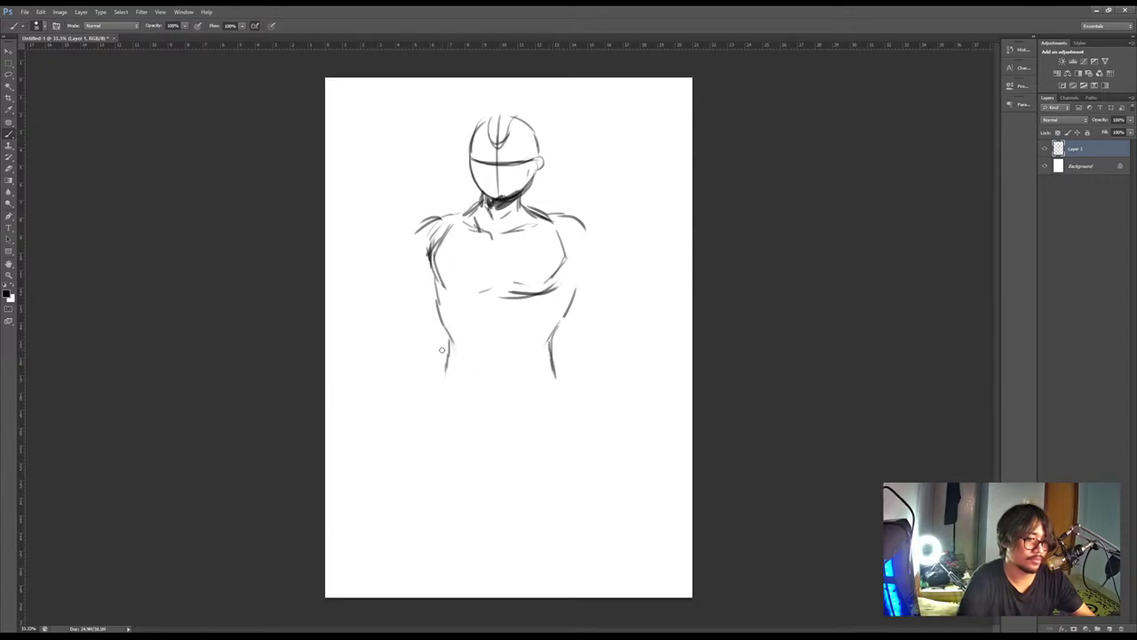
{"action": "mouse_move", "coordinate": [442, 350]}
{"action": "left_mouse_down"}
{"action": "mouse_move", "coordinate": [438, 384]}
{"action": "mouse_move", "coordinate": [484, 388]}
{"action": "left_mouse_up"}
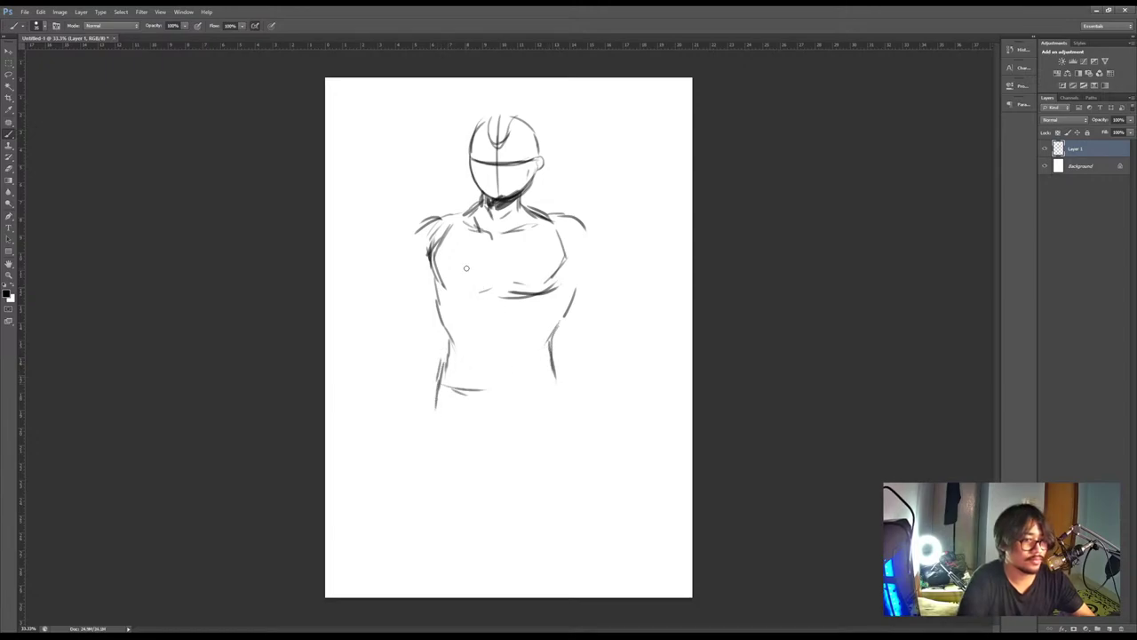
Define the chest muscles with a central line and lower edge, round off both shoulders and add the rib lines
{"action": "mouse_move", "coordinate": [496, 241]}
{"action": "left_mouse_down"}
{"action": "mouse_move", "coordinate": [489, 295]}
{"action": "mouse_move", "coordinate": [438, 295]}
{"action": "mouse_move", "coordinate": [523, 297]}
{"action": "mouse_move", "coordinate": [561, 286]}
{"action": "mouse_move", "coordinate": [576, 258]}
{"action": "mouse_move", "coordinate": [594, 262]}
{"action": "left_mouse_up"}
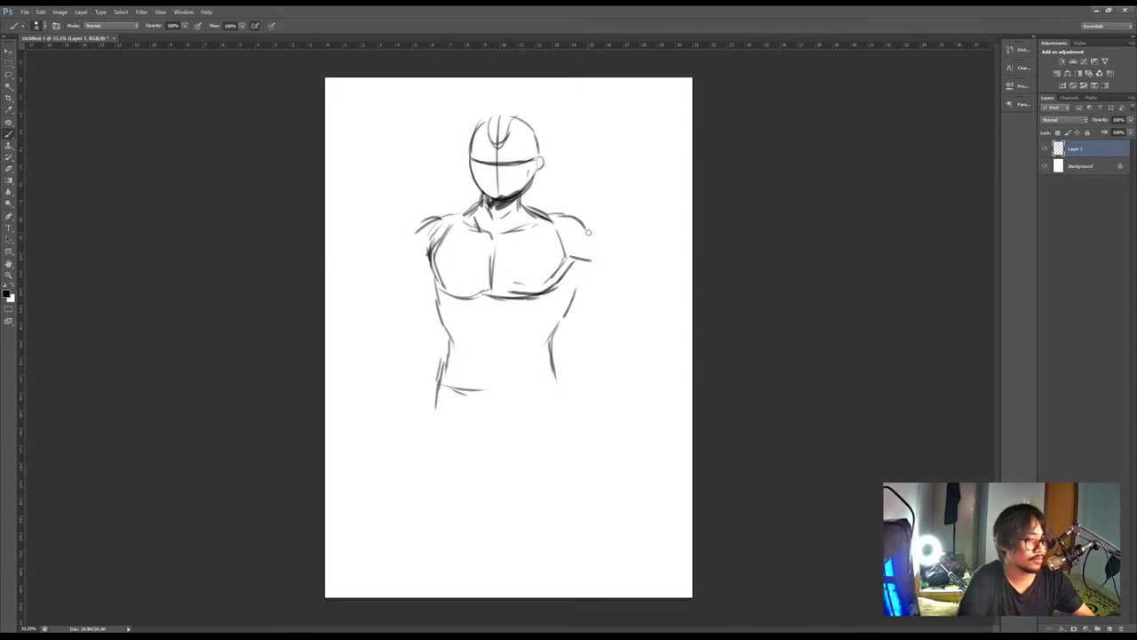
{"action": "left_click_drag", "start_coordinate": [573, 216], "coordinate": [596, 255]}
{"action": "mouse_move", "coordinate": [468, 212]}
{"action": "left_mouse_down"}
{"action": "mouse_move", "coordinate": [407, 242]}
{"action": "mouse_move", "coordinate": [407, 272]}
{"action": "left_mouse_up"}
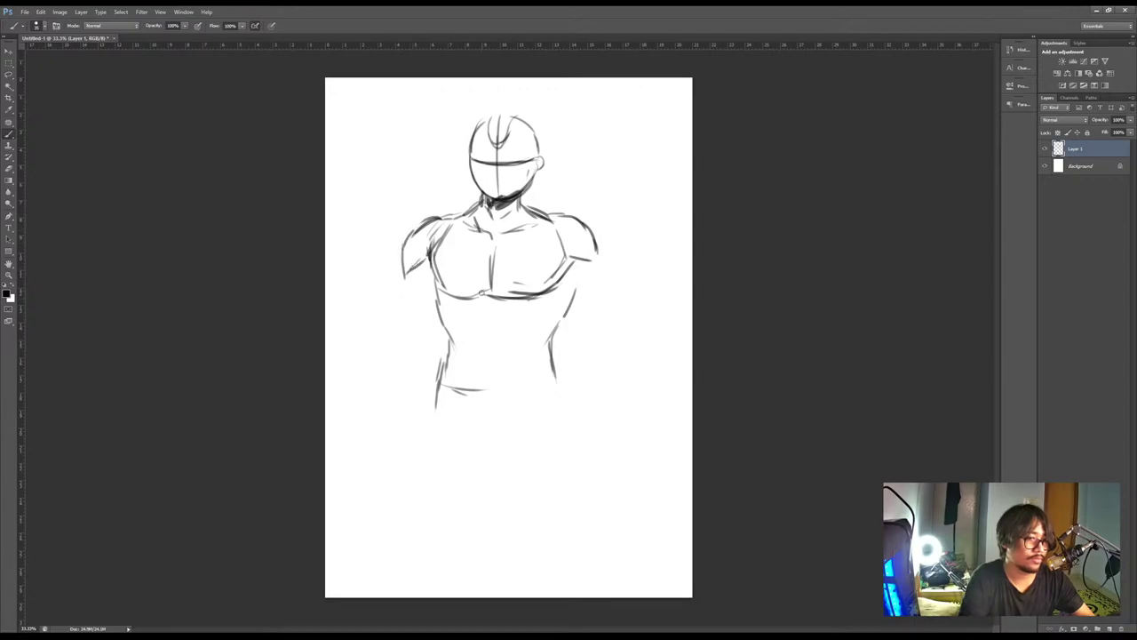
{"action": "mouse_move", "coordinate": [478, 301]}
{"action": "left_mouse_down"}
{"action": "mouse_move", "coordinate": [484, 316]}
{"action": "mouse_move", "coordinate": [453, 316]}
{"action": "mouse_move", "coordinate": [498, 307]}
{"action": "mouse_move", "coordinate": [509, 318]}
{"action": "mouse_move", "coordinate": [551, 316]}
{"action": "mouse_move", "coordinate": [559, 283]}
{"action": "left_mouse_up"}
Try to sketch an arm extending down from the shoulder on the figure's viewer-left side
{"action": "left_click_drag", "start_coordinate": [409, 275], "coordinate": [390, 332]}
{"action": "key", "text": "ctrl+z"}
{"action": "key", "text": "ctrl+z"}
{"action": "mouse_move", "coordinate": [405, 275]}
{"action": "left_mouse_down"}
{"action": "mouse_move", "coordinate": [394, 327]}
{"action": "mouse_move", "coordinate": [374, 353]}
{"action": "left_mouse_up"}
{"action": "key", "text": "ctrl+alt+z"}
{"action": "key", "text": "ctrl+alt+z"}
{"action": "key", "text": "ctrl+alt+z"}
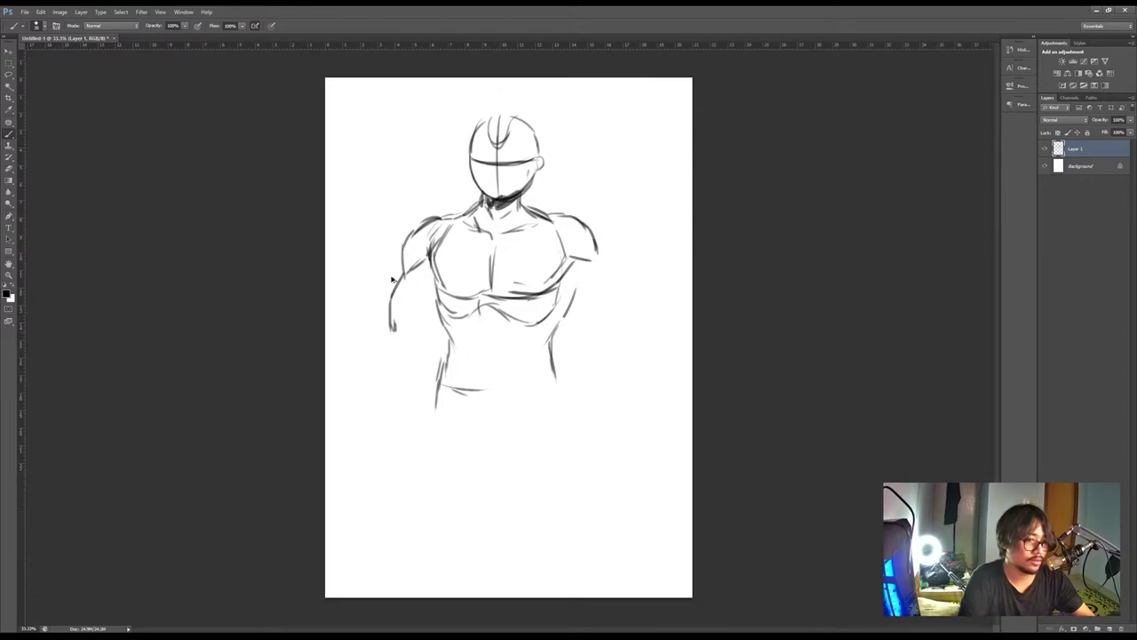
{"action": "key", "text": "ctrl+alt+z"}
Darken both shoulders, draw the viewer-left arm bent with its hand on the hip, and start the opposite upper arm
{"action": "mouse_move", "coordinate": [446, 214]}
{"action": "left_mouse_down"}
{"action": "mouse_move", "coordinate": [407, 233]}
{"action": "mouse_move", "coordinate": [398, 274]}
{"action": "left_mouse_up"}
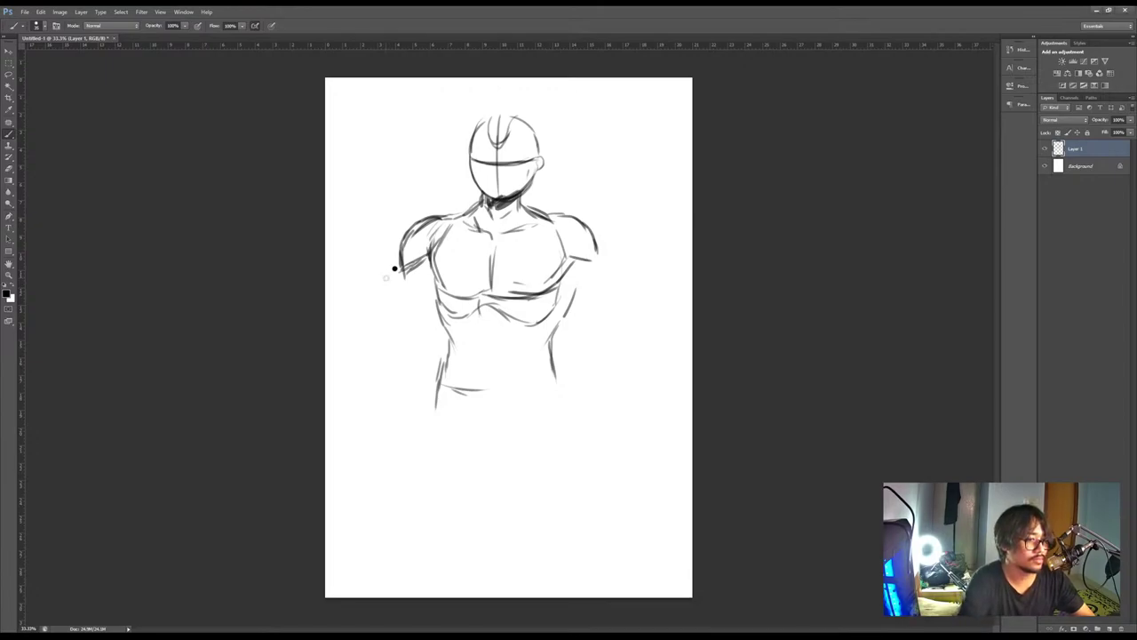
{"action": "mouse_move", "coordinate": [402, 262]}
{"action": "left_mouse_down"}
{"action": "mouse_move", "coordinate": [377, 286]}
{"action": "mouse_move", "coordinate": [380, 299]}
{"action": "mouse_move", "coordinate": [394, 283]}
{"action": "mouse_move", "coordinate": [428, 294]}
{"action": "mouse_move", "coordinate": [397, 313]}
{"action": "mouse_move", "coordinate": [413, 341]}
{"action": "mouse_move", "coordinate": [440, 349]}
{"action": "left_mouse_up"}
{"action": "key", "text": "ctrl+z"}
{"action": "mouse_move", "coordinate": [391, 266]}
{"action": "left_mouse_down"}
{"action": "mouse_move", "coordinate": [353, 355]}
{"action": "mouse_move", "coordinate": [441, 383]}
{"action": "mouse_move", "coordinate": [434, 410]}
{"action": "mouse_move", "coordinate": [464, 388]}
{"action": "mouse_move", "coordinate": [491, 393]}
{"action": "mouse_move", "coordinate": [543, 371]}
{"action": "left_mouse_up"}
{"action": "left_click_drag", "start_coordinate": [569, 276], "coordinate": [592, 293]}
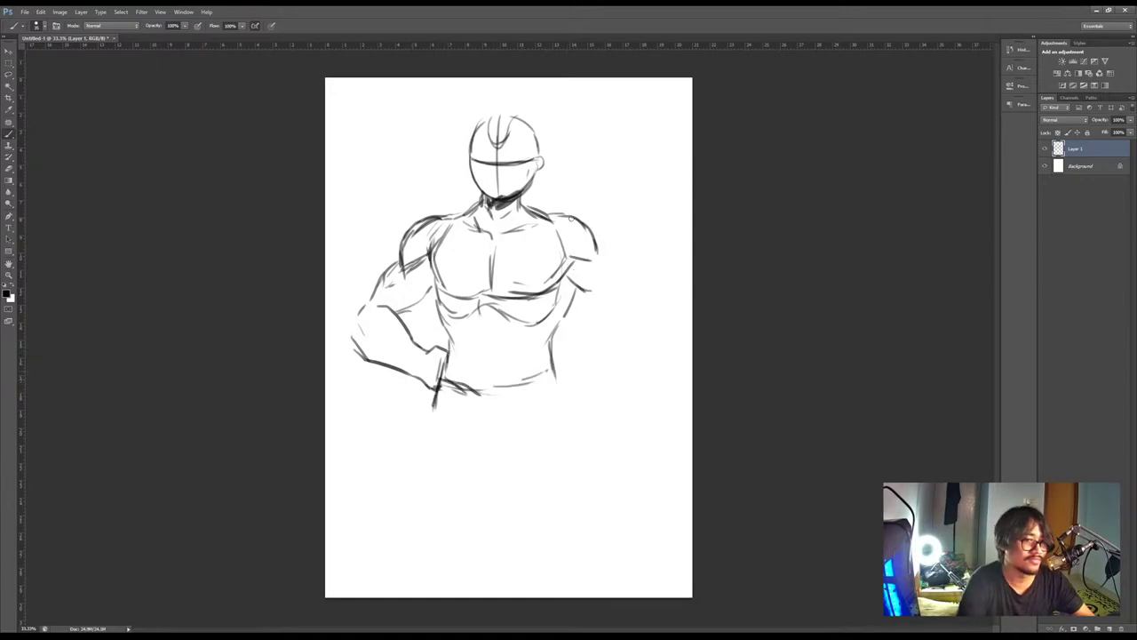
{"action": "mouse_move", "coordinate": [565, 214]}
{"action": "left_mouse_down"}
{"action": "mouse_move", "coordinate": [602, 252]}
{"action": "mouse_move", "coordinate": [574, 257]}
{"action": "mouse_move", "coordinate": [581, 248]}
{"action": "mouse_move", "coordinate": [633, 268]}
{"action": "mouse_move", "coordinate": [643, 288]}
{"action": "mouse_move", "coordinate": [613, 304]}
{"action": "left_mouse_up"}
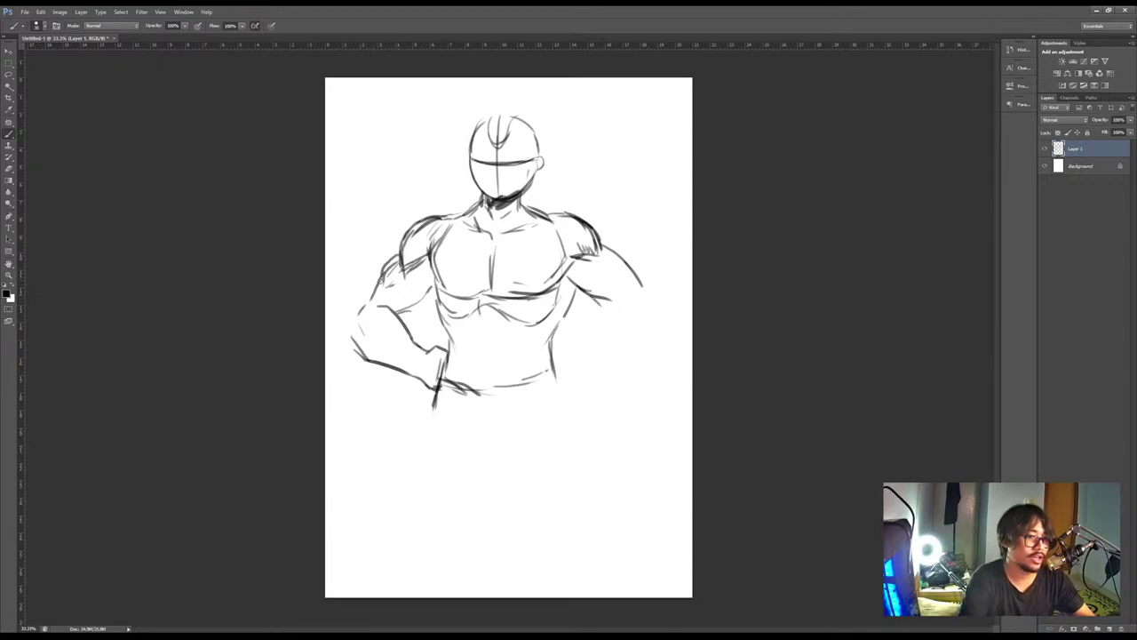
Clean up and redraw the viewer-left upper arm and elbow contour, adding shading at the armpit
{"action": "mouse_move", "coordinate": [399, 253]}
{"action": "left_mouse_down"}
{"action": "mouse_move", "coordinate": [364, 304]}
{"action": "mouse_move", "coordinate": [398, 261]}
{"action": "mouse_move", "coordinate": [418, 260]}
{"action": "left_mouse_up"}
{"action": "key", "text": "ctrl+z"}
{"action": "key", "text": "ctrl+z"}
{"action": "key", "text": "e"}
{"action": "key", "text": "b"}
{"action": "key", "text": "ctrl+z"}
{"action": "key", "text": "ctrl+z"}
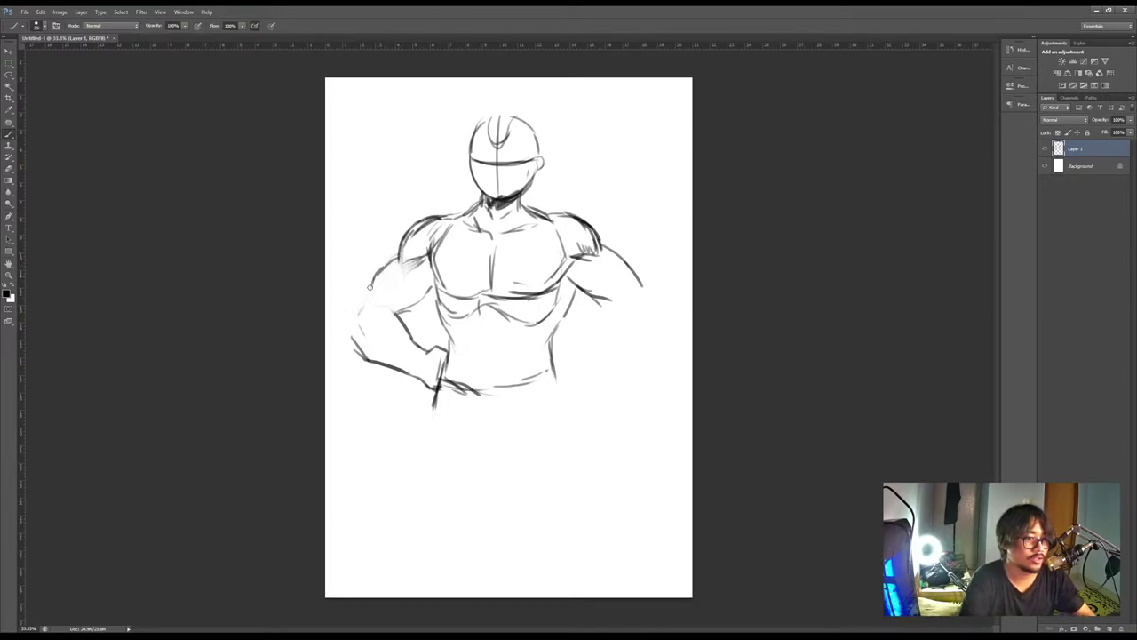
{"action": "mouse_move", "coordinate": [380, 271]}
{"action": "left_mouse_down"}
{"action": "mouse_move", "coordinate": [352, 317]}
{"action": "mouse_move", "coordinate": [353, 349]}
{"action": "left_mouse_up"}
{"action": "left_click_drag", "start_coordinate": [375, 305], "coordinate": [405, 306]}
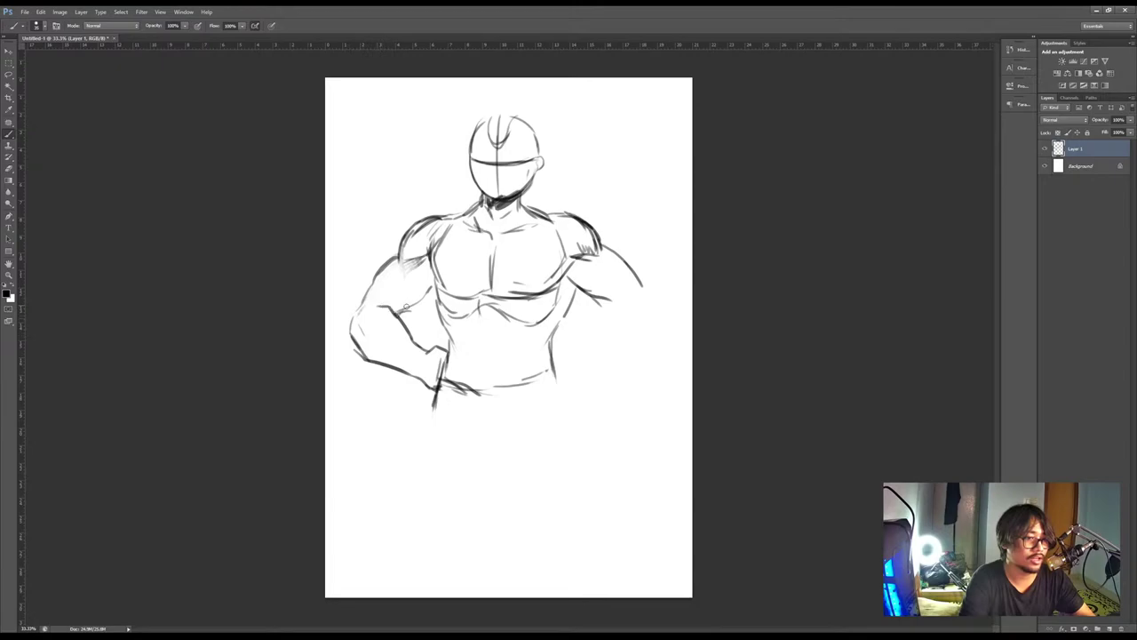
{"action": "left_click_drag", "start_coordinate": [407, 257], "coordinate": [428, 278]}
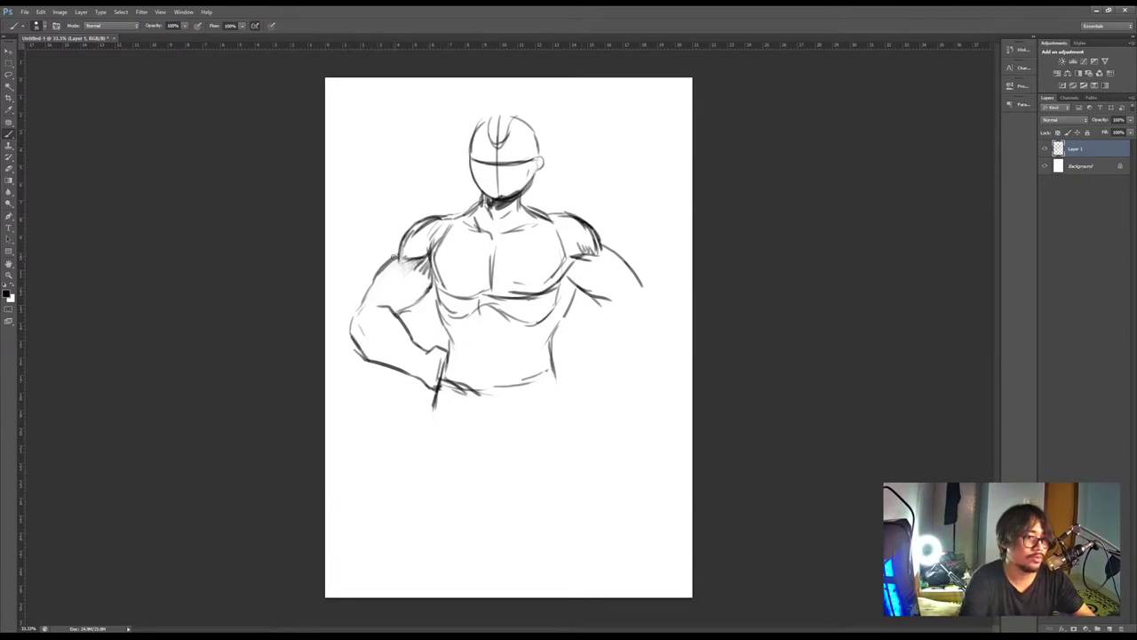
Erase the heavy lines on the viewer-left shoulder and redraw it as a cleaner rounded contour meeting the upper arm
{"action": "key", "text": "e"}
{"action": "left_click_drag", "start_coordinate": [405, 236], "coordinate": [446, 214]}
{"action": "key", "text": "b"}
{"action": "key", "text": "ctrl+alt+z"}
{"action": "key", "text": "ctrl+alt+z"}
{"action": "key", "text": "ctrl+z"}
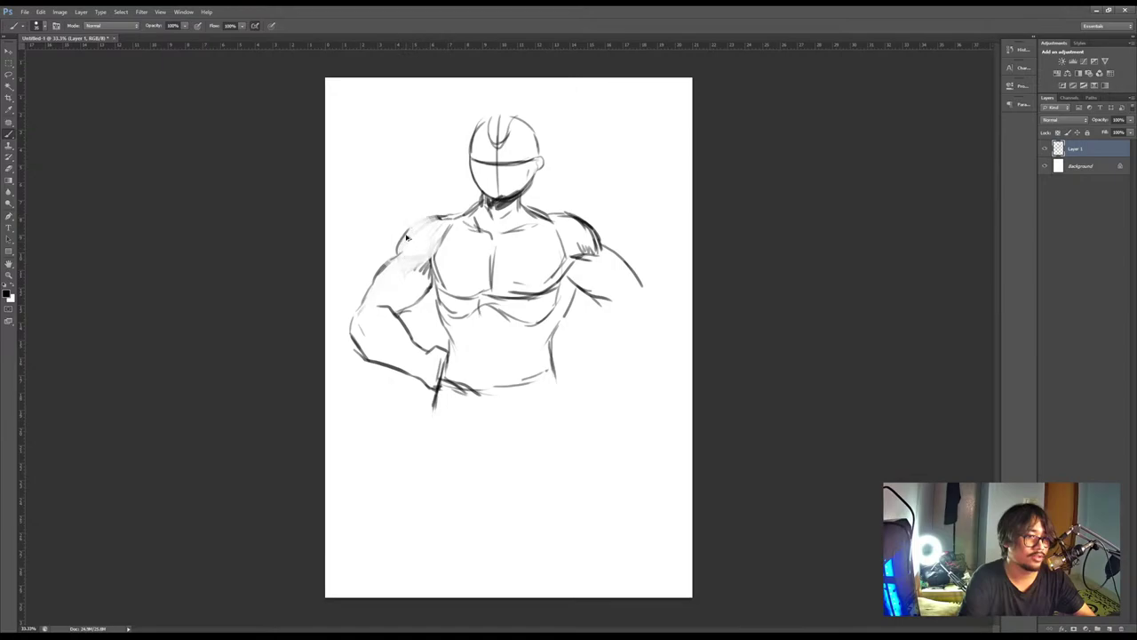
{"action": "left_click_drag", "start_coordinate": [397, 258], "coordinate": [437, 214]}
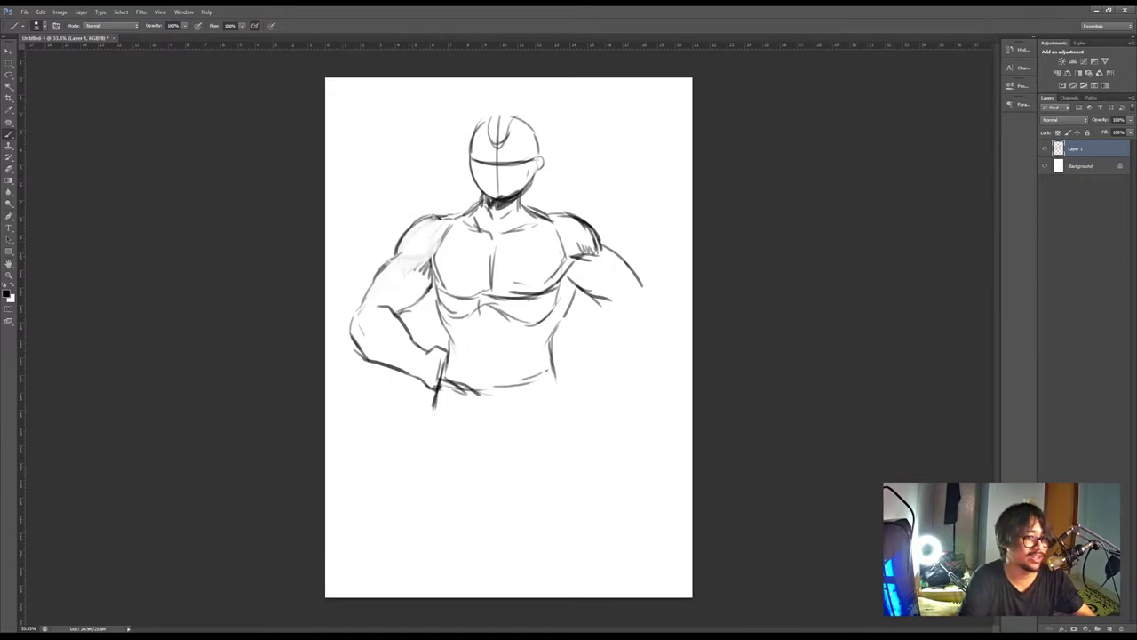
{"action": "mouse_move", "coordinate": [408, 258]}
{"action": "left_mouse_down"}
{"action": "mouse_move", "coordinate": [439, 246]}
{"action": "mouse_move", "coordinate": [441, 233]}
{"action": "mouse_move", "coordinate": [453, 262]}
{"action": "mouse_move", "coordinate": [436, 258]}
{"action": "mouse_move", "coordinate": [432, 275]}
{"action": "mouse_move", "coordinate": [450, 295]}
{"action": "left_mouse_up"}
{"action": "key", "text": "e"}
{"action": "key", "text": "b"}
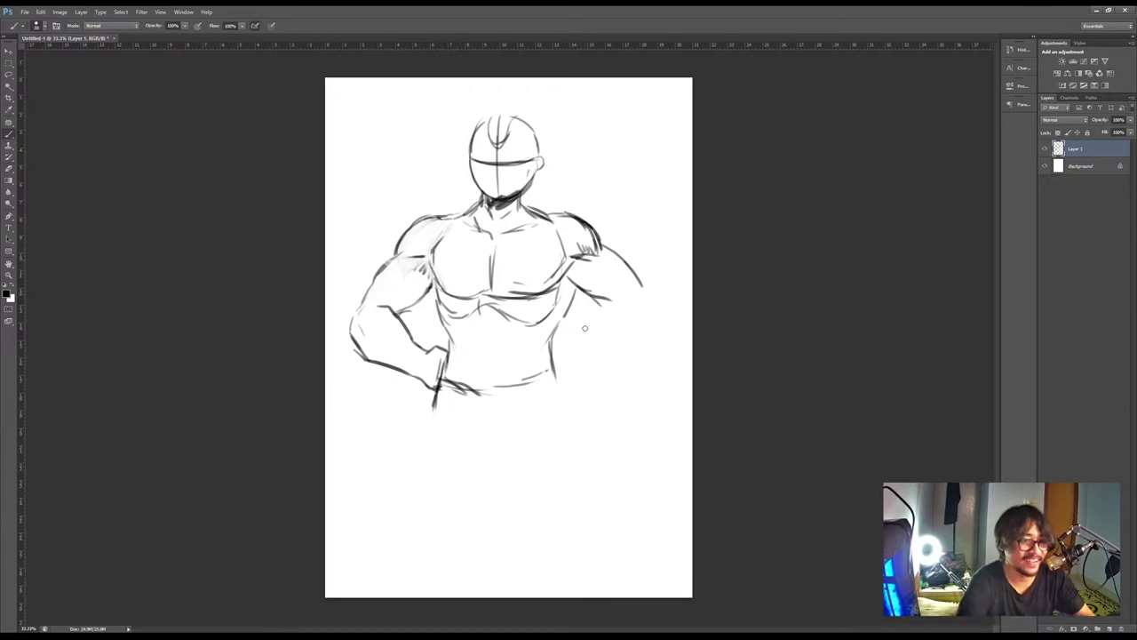
Try to sketch the viewer-right forearm bending back to the waist
{"action": "mouse_move", "coordinate": [570, 271]}
{"action": "left_mouse_down"}
{"action": "mouse_move", "coordinate": [607, 305]}
{"action": "mouse_move", "coordinate": [573, 347]}
{"action": "mouse_move", "coordinate": [537, 354]}
{"action": "left_mouse_up"}
{"action": "key", "text": "ctrl+z"}
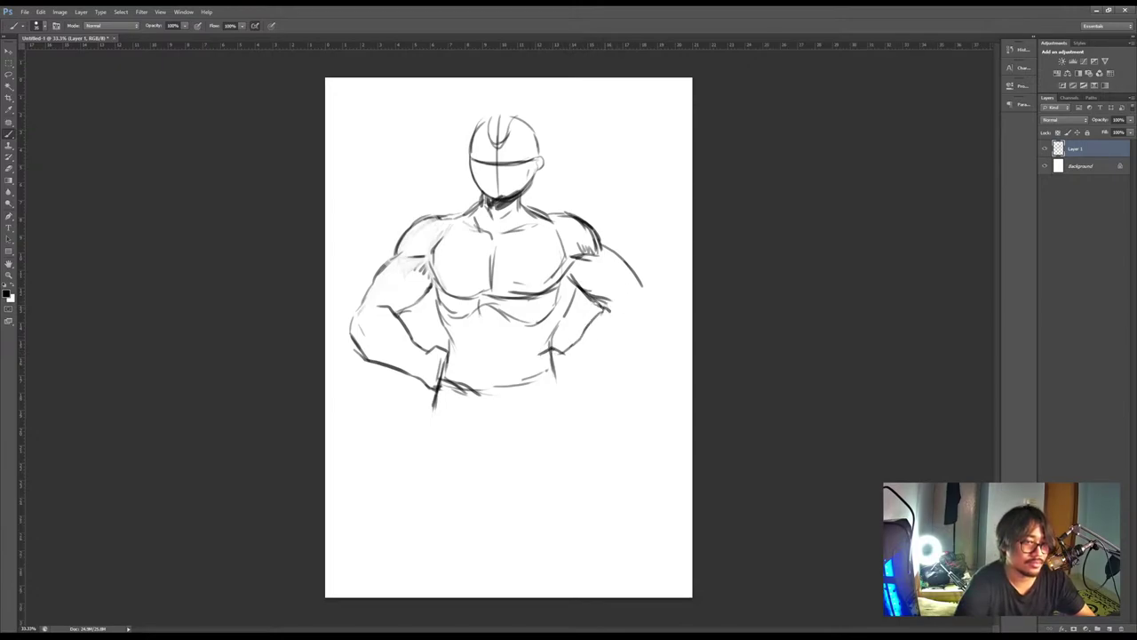
{"action": "key", "text": "ctrl+alt+z"}
{"action": "key", "text": "ctrl+alt+z"}
{"action": "key", "text": "ctrl+alt+z"}
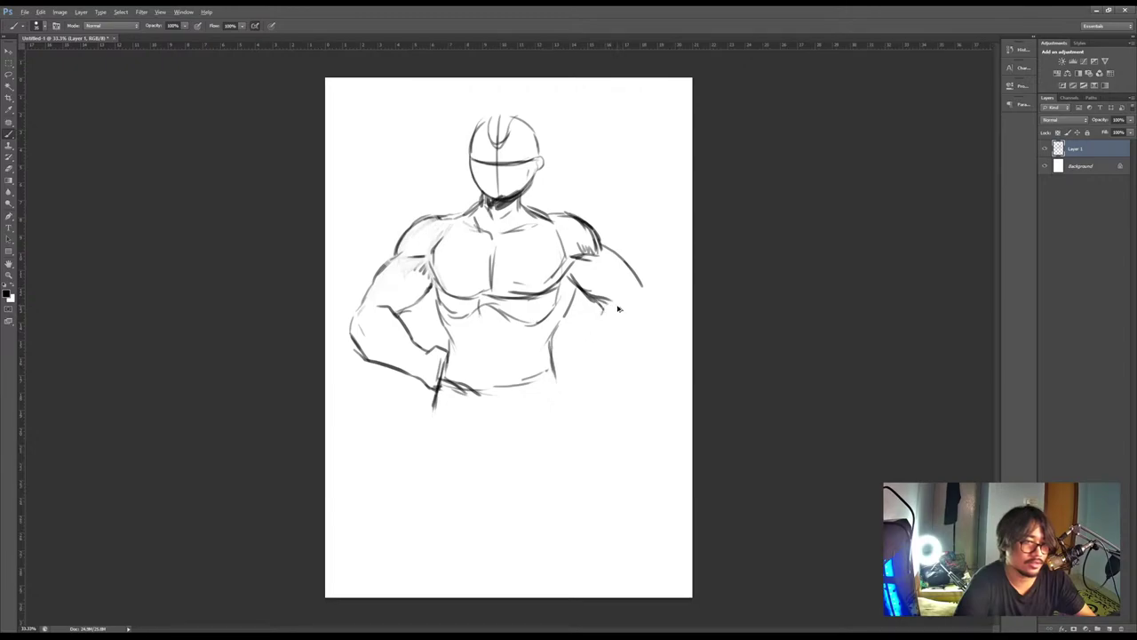
Erase the viewer-right waist, forearm and upper-arm underside lines, and scale the whole figure down slightly
{"action": "mouse_move", "coordinate": [617, 307]}
{"action": "left_mouse_down"}
{"action": "mouse_move", "coordinate": [533, 354]}
{"action": "mouse_move", "coordinate": [541, 391]}
{"action": "mouse_move", "coordinate": [577, 334]}
{"action": "mouse_move", "coordinate": [551, 351]}
{"action": "mouse_move", "coordinate": [541, 377]}
{"action": "mouse_move", "coordinate": [621, 330]}
{"action": "mouse_move", "coordinate": [648, 296]}
{"action": "mouse_move", "coordinate": [614, 328]}
{"action": "mouse_move", "coordinate": [618, 346]}
{"action": "mouse_move", "coordinate": [610, 281]}
{"action": "mouse_move", "coordinate": [618, 287]}
{"action": "mouse_move", "coordinate": [600, 286]}
{"action": "mouse_move", "coordinate": [630, 308]}
{"action": "left_mouse_up"}
{"action": "key", "text": "e"}
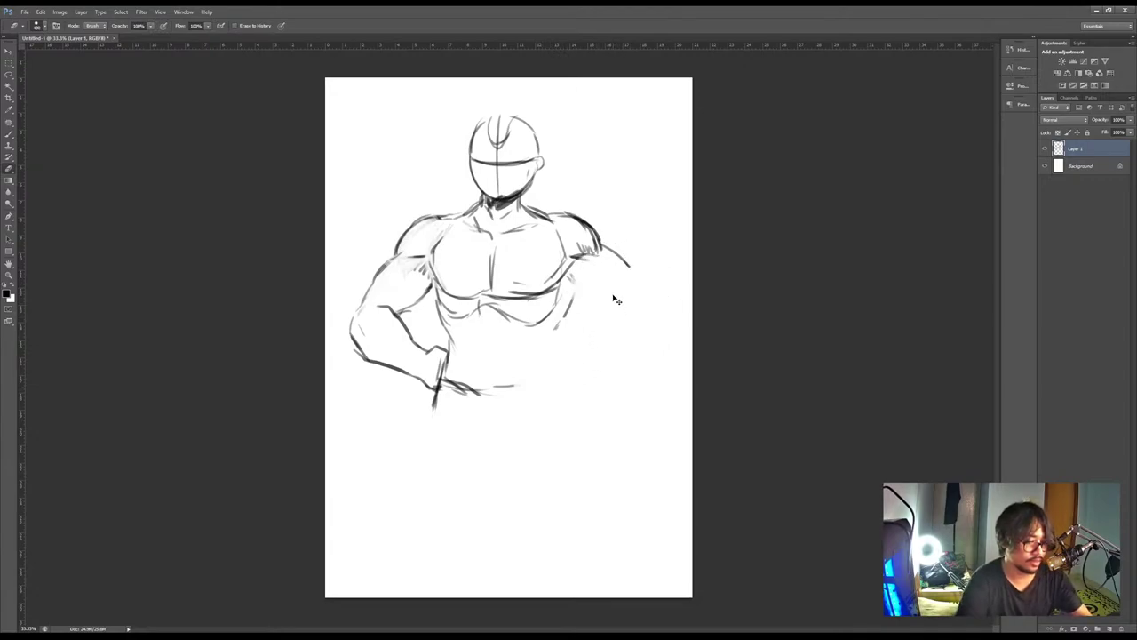
{"action": "key", "text": "ctrl+t"}
{"action": "left_click_drag", "start_coordinate": [633, 417], "coordinate": [608, 388]}
{"action": "key", "text": "Return"}
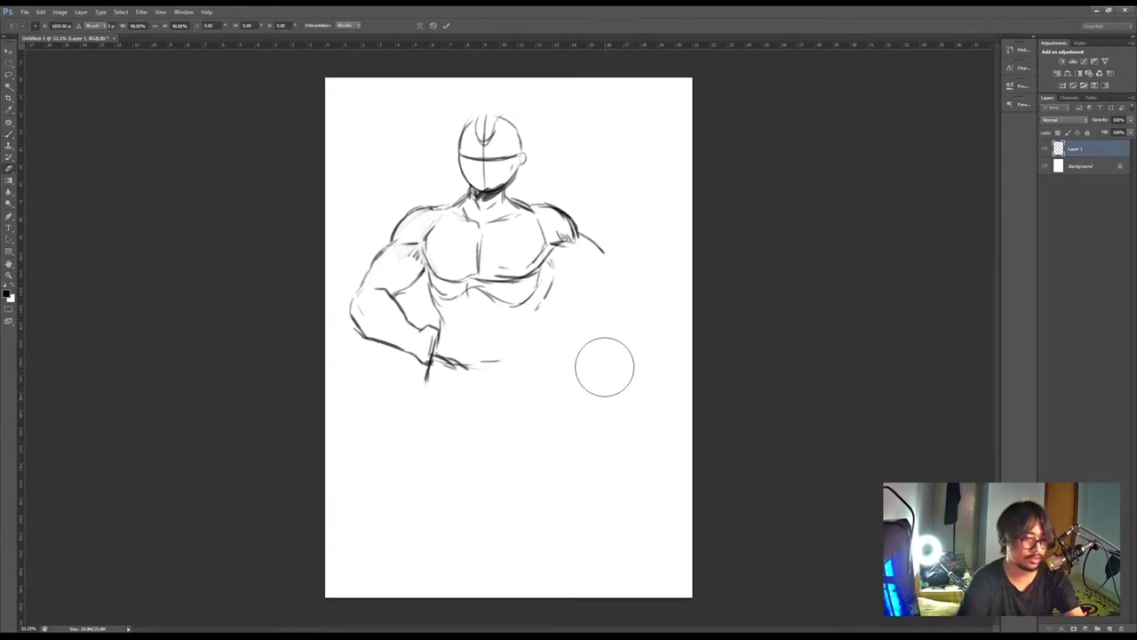
Redraw the underside of the viewer-right upper arm and the torso side down to the hip, shading the armpit
{"action": "key", "text": "b"}
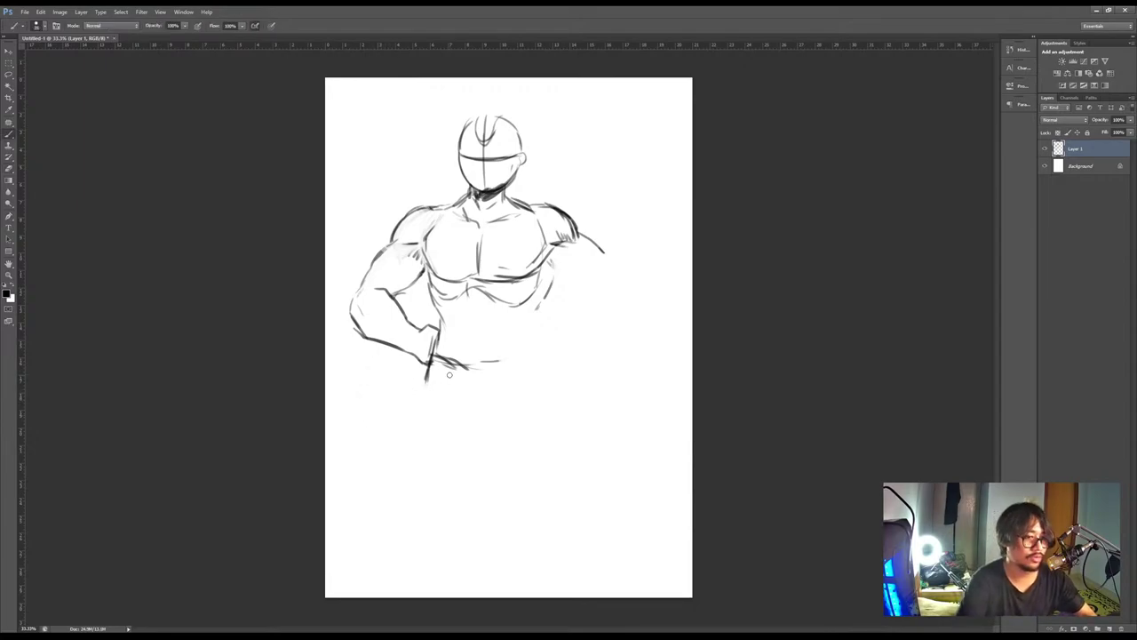
{"action": "left_click_drag", "start_coordinate": [429, 366], "coordinate": [423, 435]}
{"action": "left_click_drag", "start_coordinate": [552, 266], "coordinate": [591, 291]}
{"action": "key", "text": "ctrl+z"}
{"action": "key", "text": "ctrl+z"}
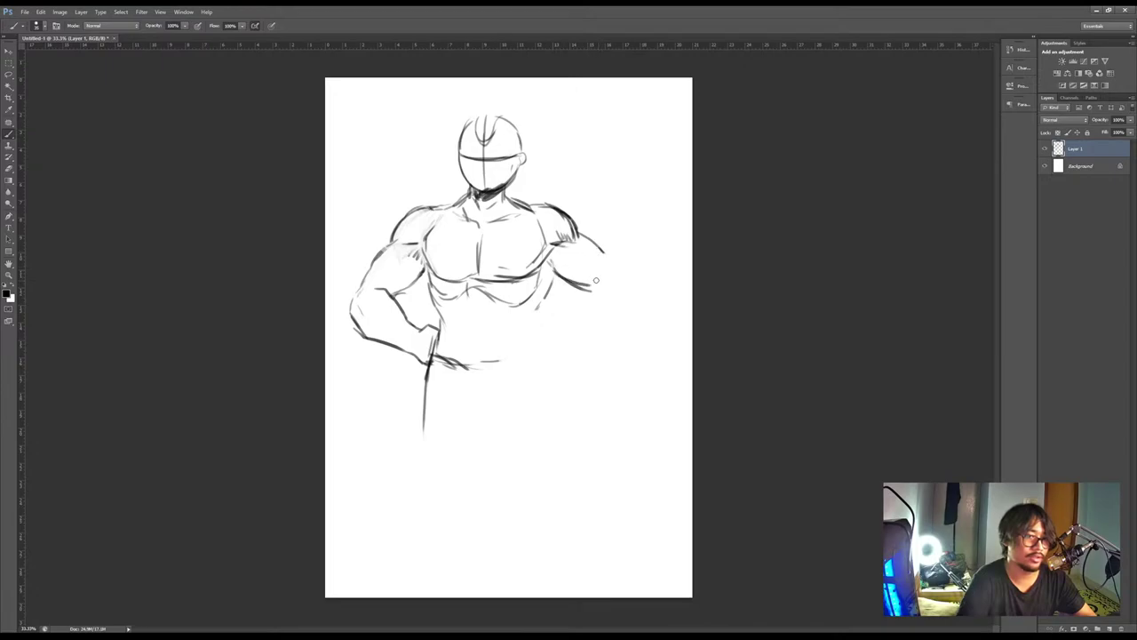
{"action": "mouse_move", "coordinate": [558, 243]}
{"action": "left_mouse_down"}
{"action": "mouse_move", "coordinate": [586, 249]}
{"action": "mouse_move", "coordinate": [544, 272]}
{"action": "mouse_move", "coordinate": [536, 349]}
{"action": "mouse_move", "coordinate": [550, 391]}
{"action": "left_mouse_up"}
Sketch the outer and inner contours of both thighs and the V-shaped groin lines between them
{"action": "mouse_move", "coordinate": [429, 364]}
{"action": "left_mouse_down"}
{"action": "mouse_move", "coordinate": [414, 411]}
{"action": "mouse_move", "coordinate": [413, 524]}
{"action": "mouse_move", "coordinate": [414, 504]}
{"action": "left_mouse_up"}
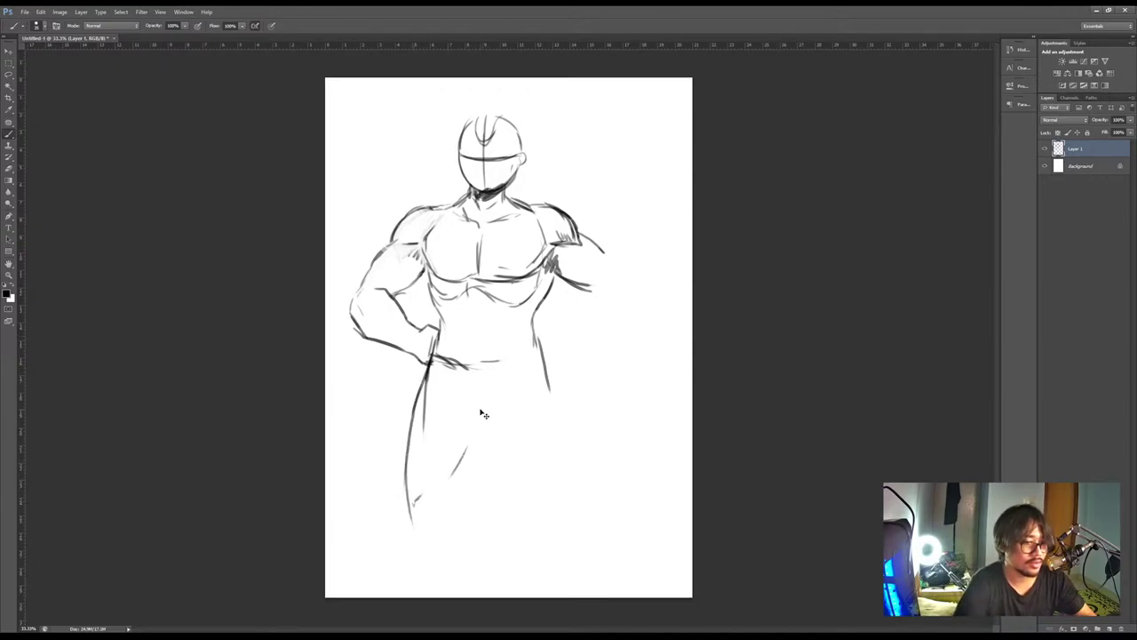
{"action": "left_click_drag", "start_coordinate": [484, 416], "coordinate": [459, 495]}
{"action": "mouse_move", "coordinate": [447, 376]}
{"action": "left_mouse_down"}
{"action": "mouse_move", "coordinate": [480, 417]}
{"action": "mouse_move", "coordinate": [517, 389]}
{"action": "left_mouse_up"}
{"action": "left_click_drag", "start_coordinate": [487, 432], "coordinate": [525, 524]}
{"action": "left_click_drag", "start_coordinate": [554, 403], "coordinate": [567, 513]}
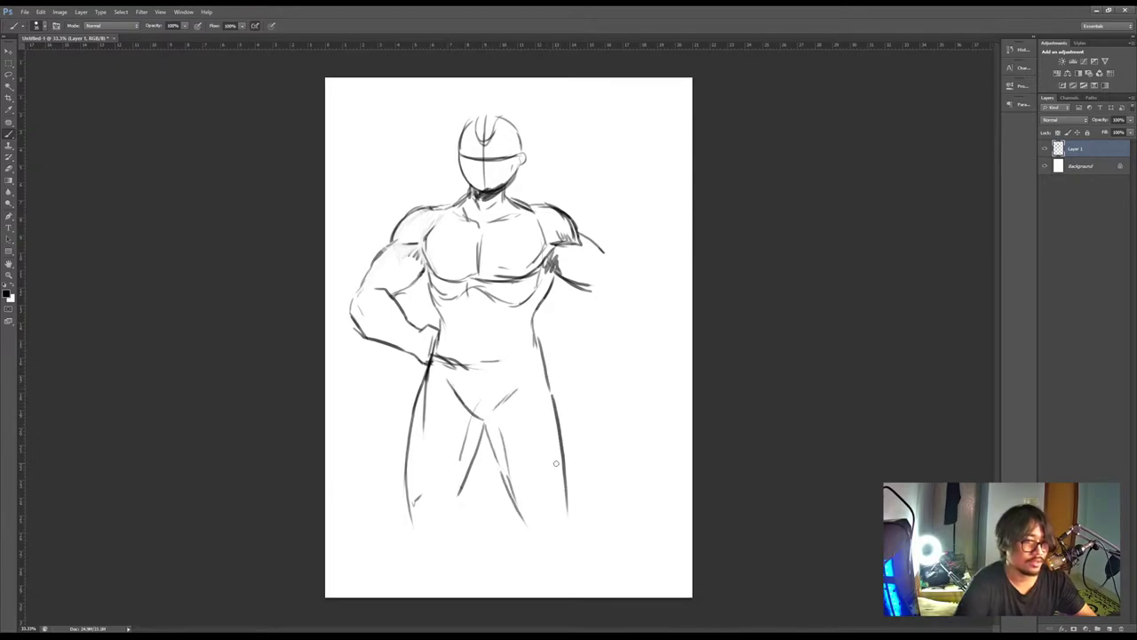
Clean up the viewer-right shoulder with a smaller eraser and redraw its lower edge more crisply
{"action": "key", "text": "e"}
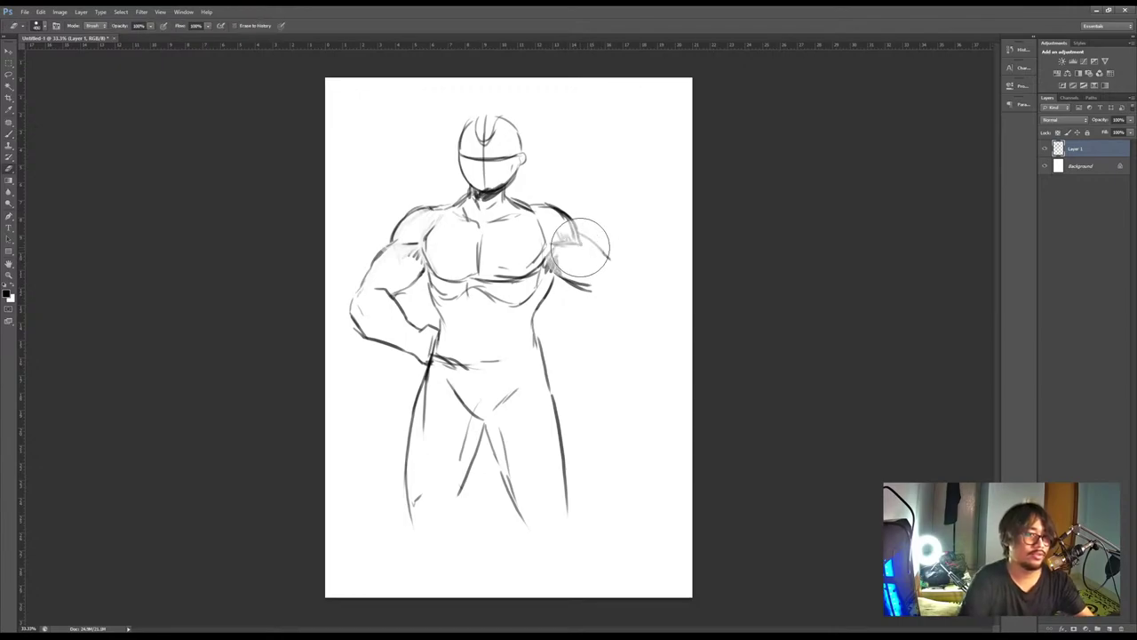
{"action": "key", "text": "bracketleft"}
{"action": "key", "text": "bracketleft"}
{"action": "key", "text": "bracketleft"}
{"action": "key", "text": "bracketleft"}
{"action": "key", "text": "bracketleft"}
{"action": "left_click_drag", "start_coordinate": [575, 247], "coordinate": [586, 232]}
{"action": "key", "text": "b"}
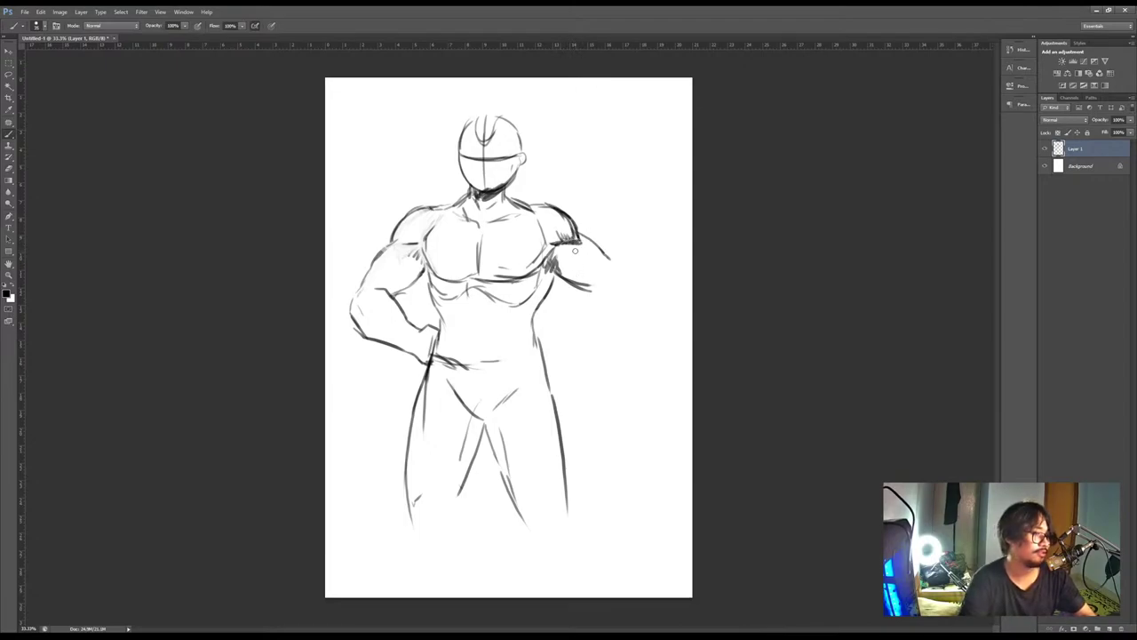
Erase the rough lines along the viewer-right pectoral and redraw its outline and the chest's center line
{"action": "key", "text": "e"}
{"action": "mouse_move", "coordinate": [534, 227]}
{"action": "left_mouse_down"}
{"action": "mouse_move", "coordinate": [518, 258]}
{"action": "mouse_move", "coordinate": [493, 247]}
{"action": "mouse_move", "coordinate": [492, 264]}
{"action": "mouse_move", "coordinate": [530, 268]}
{"action": "left_mouse_up"}
{"action": "key", "text": "b"}
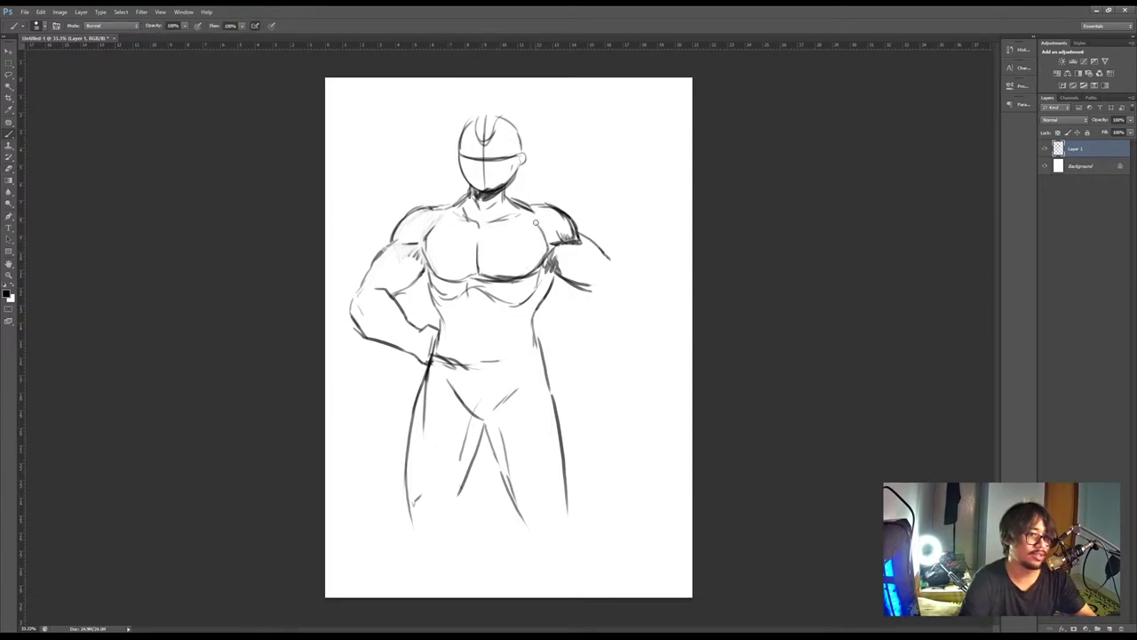
{"action": "key", "text": "e"}
{"action": "key", "text": "b"}
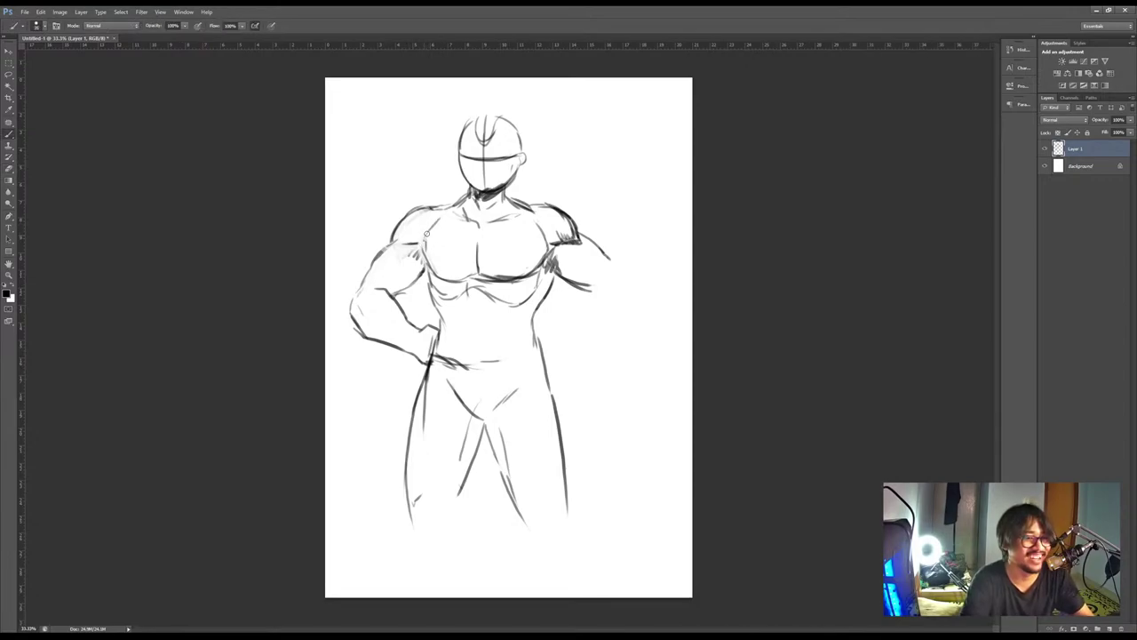
Clean up the lower edge of the viewer-right shoulder and add dark shading strokes to the neck
{"action": "key", "text": "e"}
{"action": "mouse_move", "coordinate": [572, 245]}
{"action": "left_mouse_down"}
{"action": "mouse_move", "coordinate": [578, 233]}
{"action": "mouse_move", "coordinate": [475, 216]}
{"action": "left_mouse_up"}
{"action": "key", "text": "b"}
{"action": "key", "text": "ctrl+z"}
{"action": "left_click_drag", "start_coordinate": [491, 218], "coordinate": [488, 212]}
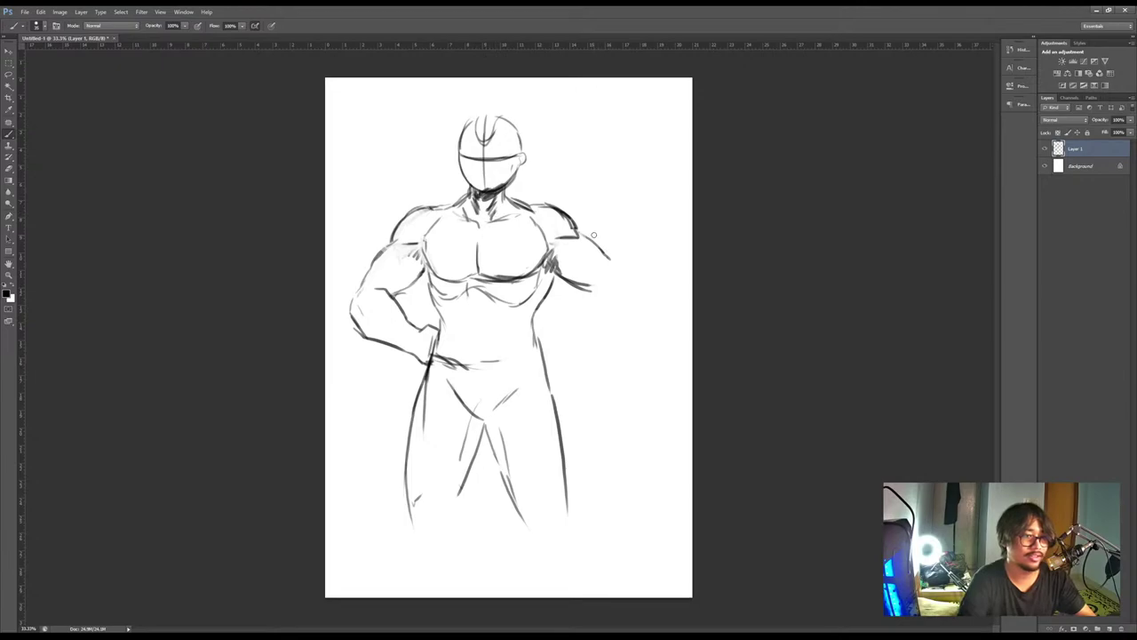
Darken the top of the viewer-right upper arm and sketch the forearm reaching outward and up to the wrist
{"action": "left_click_drag", "start_coordinate": [578, 234], "coordinate": [612, 258]}
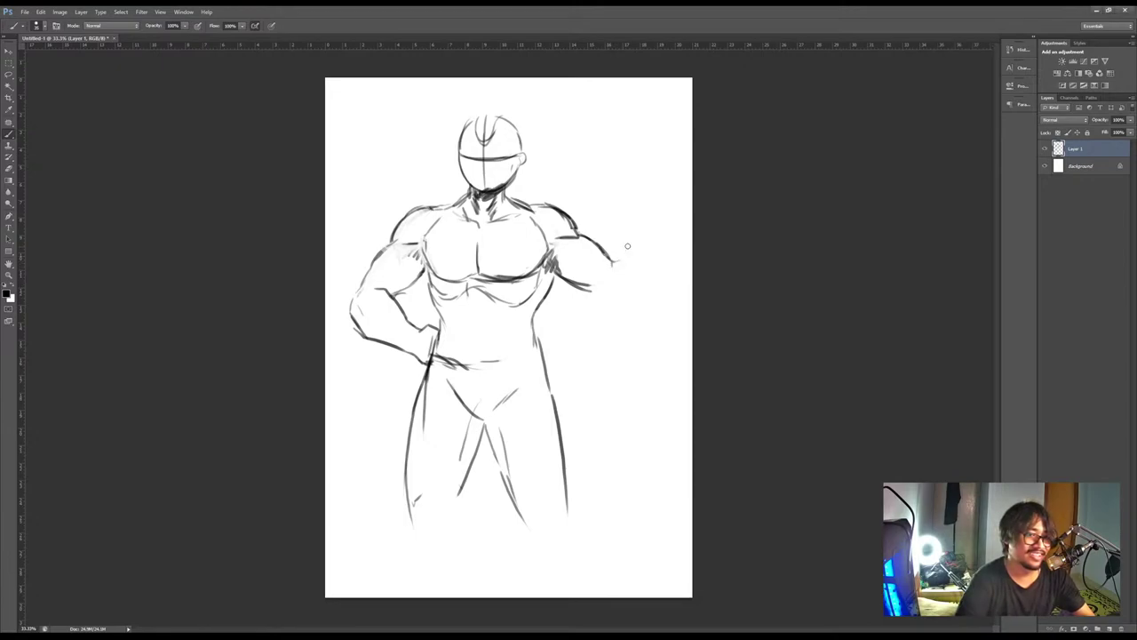
{"action": "mouse_move", "coordinate": [634, 241]}
{"action": "left_mouse_down"}
{"action": "mouse_move", "coordinate": [679, 221]}
{"action": "mouse_move", "coordinate": [678, 201]}
{"action": "left_mouse_up"}
{"action": "key", "text": "ctrl+z"}
{"action": "key", "text": "ctrl+z"}
Widen the canvas equally on both sides to a nearly square format with the Crop tool
{"action": "key", "text": "ctrl+t"}
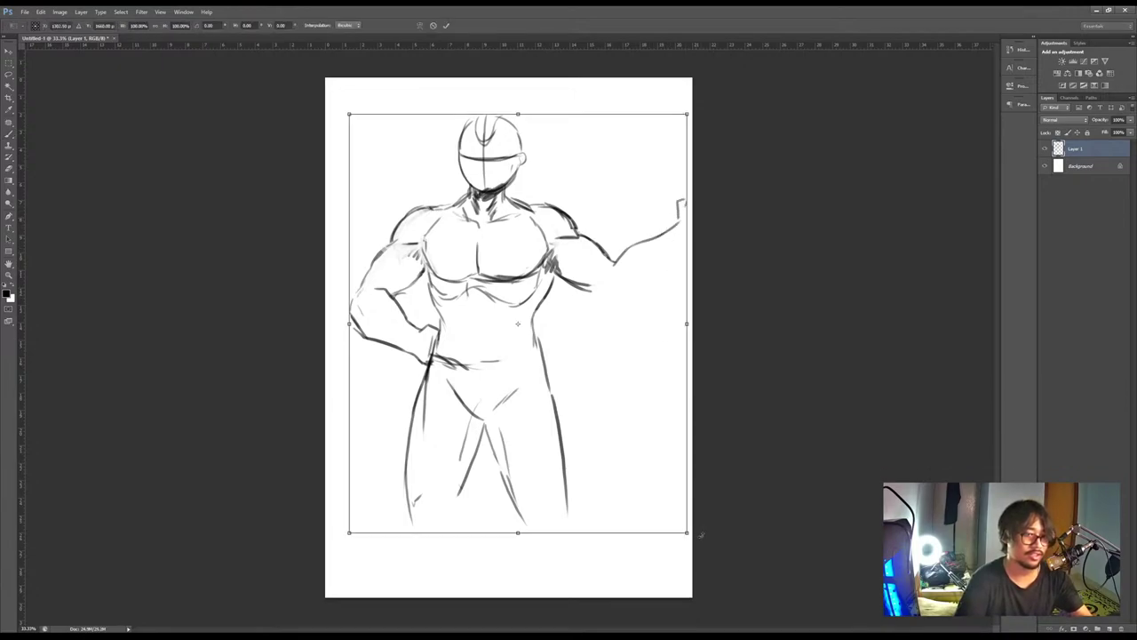
{"action": "key", "text": "Return"}
{"action": "key", "text": "c"}
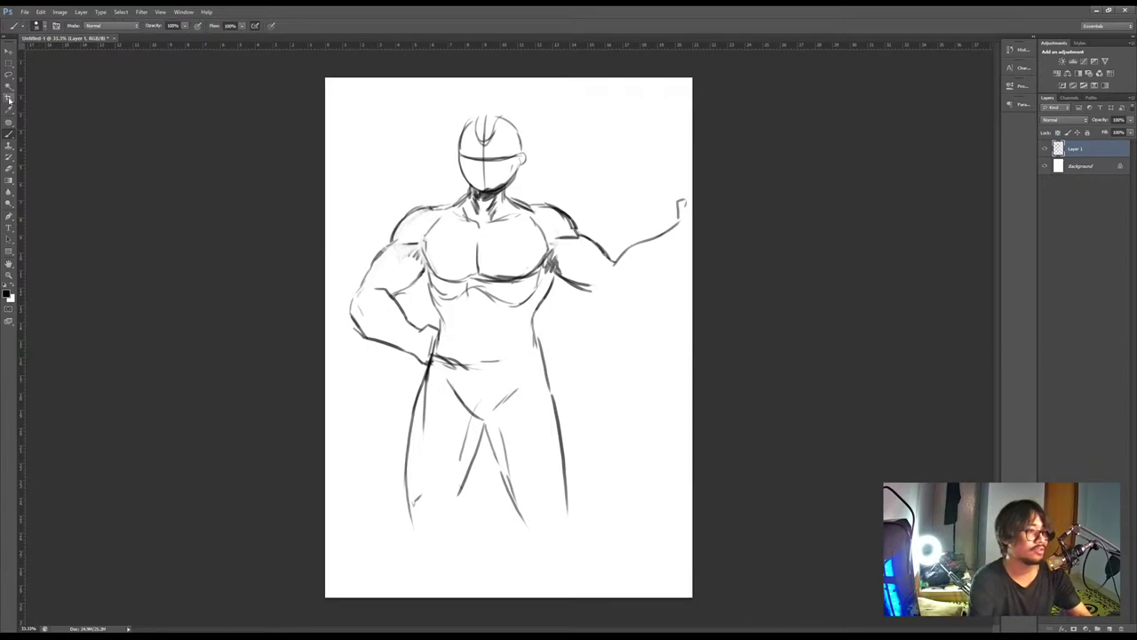
{"action": "left_click_drag", "start_coordinate": [686, 378], "coordinate": [773, 377]}
{"action": "key", "text": "Return"}
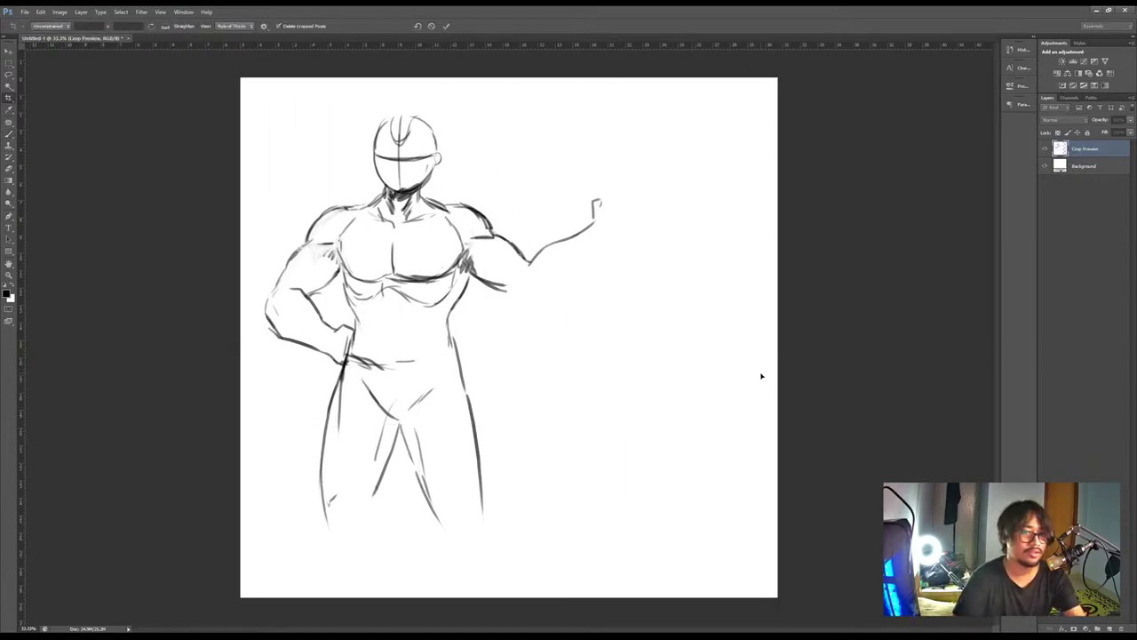
{"action": "key", "text": "b"}
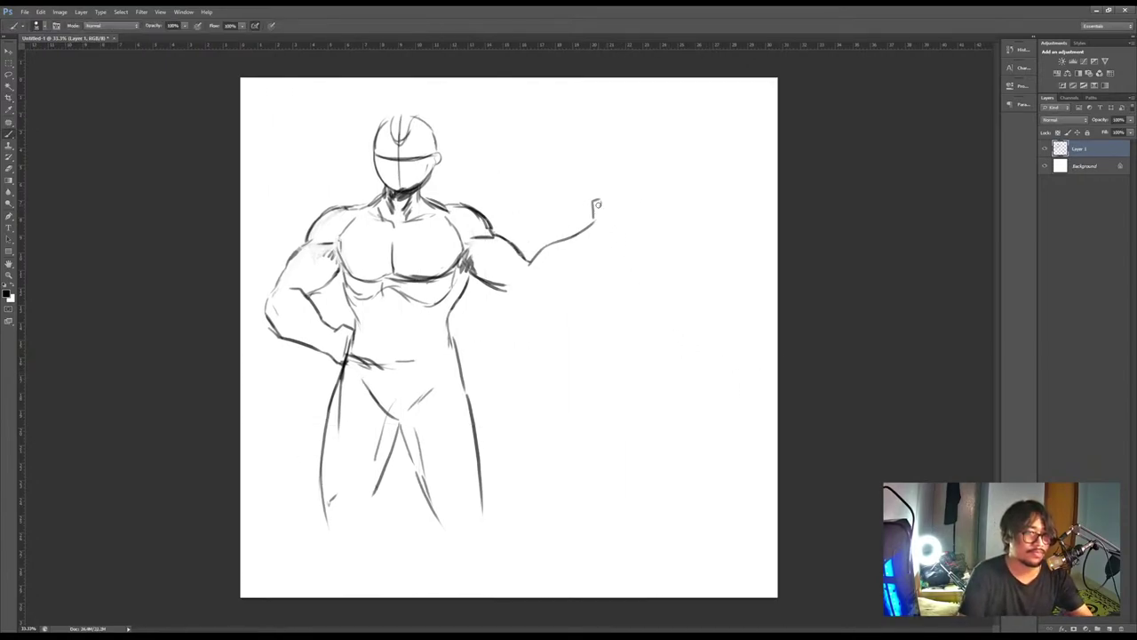
{"action": "left_click_drag", "start_coordinate": [616, 192], "coordinate": [622, 214]}
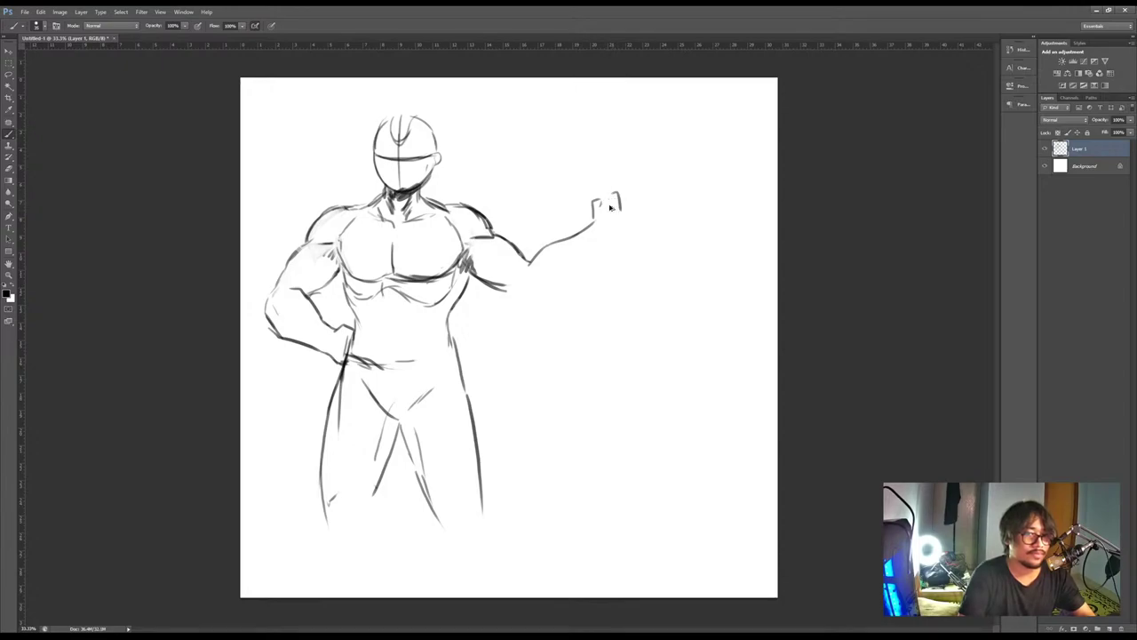
{"action": "key", "text": "ctrl+alt+z"}
{"action": "key", "text": "ctrl+alt+z"}
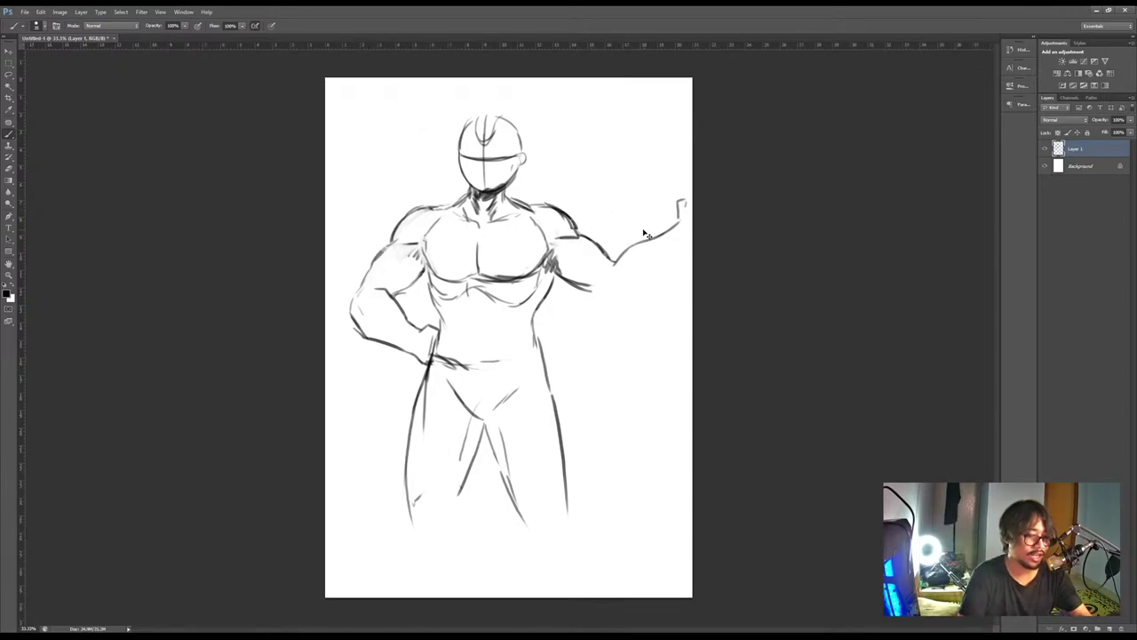
{"action": "key", "text": "ctrl+shift+z"}
Erase the rough hand mark at the end of the outstretched forearm and sketch a fist gripping a small cup
{"action": "key", "text": "e"}
{"action": "mouse_move", "coordinate": [596, 198]}
{"action": "left_mouse_down"}
{"action": "mouse_move", "coordinate": [594, 213]}
{"action": "mouse_move", "coordinate": [622, 191]}
{"action": "mouse_move", "coordinate": [610, 210]}
{"action": "mouse_move", "coordinate": [649, 200]}
{"action": "mouse_move", "coordinate": [634, 191]}
{"action": "mouse_move", "coordinate": [620, 238]}
{"action": "mouse_move", "coordinate": [603, 245]}
{"action": "mouse_move", "coordinate": [602, 221]}
{"action": "left_mouse_up"}
{"action": "key", "text": "b"}
{"action": "key", "text": "ctrl+alt+z"}
{"action": "key", "text": "ctrl+alt+z"}
{"action": "key", "text": "ctrl+z"}
{"action": "key", "text": "ctrl+alt+z"}
{"action": "key", "text": "ctrl+alt+z"}
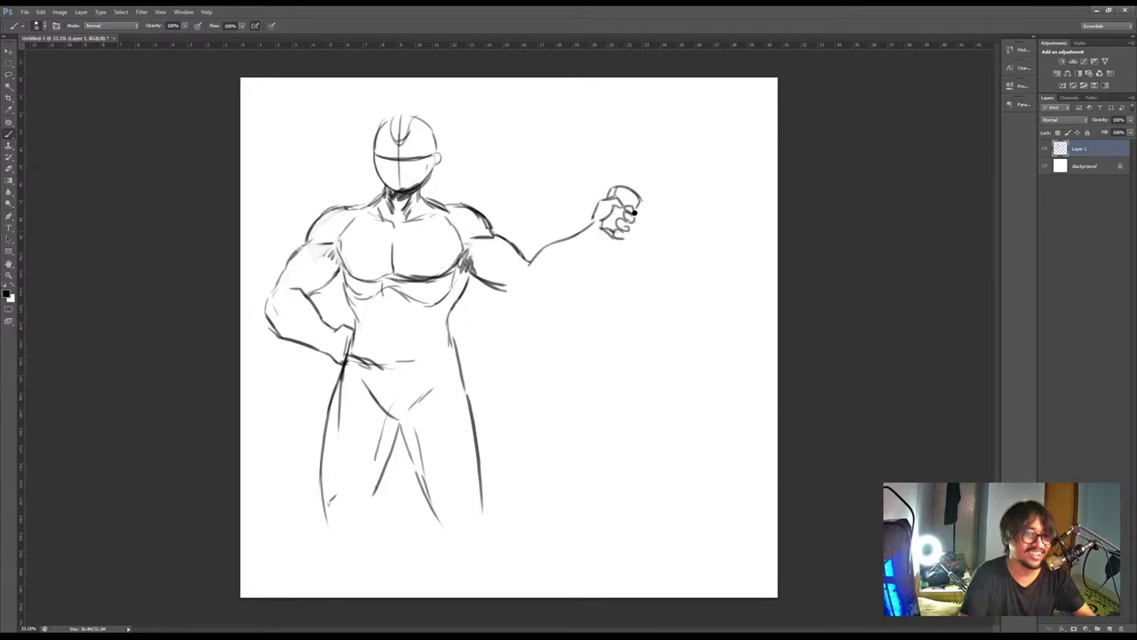
Draw the outstretched forearm's underside and elbow, and add liquid splashing with droplets out of the held cup
{"action": "mouse_move", "coordinate": [547, 247]}
{"action": "left_mouse_down"}
{"action": "mouse_move", "coordinate": [501, 293]}
{"action": "mouse_move", "coordinate": [537, 296]}
{"action": "mouse_move", "coordinate": [523, 295]}
{"action": "mouse_move", "coordinate": [577, 279]}
{"action": "mouse_move", "coordinate": [543, 293]}
{"action": "mouse_move", "coordinate": [616, 241]}
{"action": "left_mouse_up"}
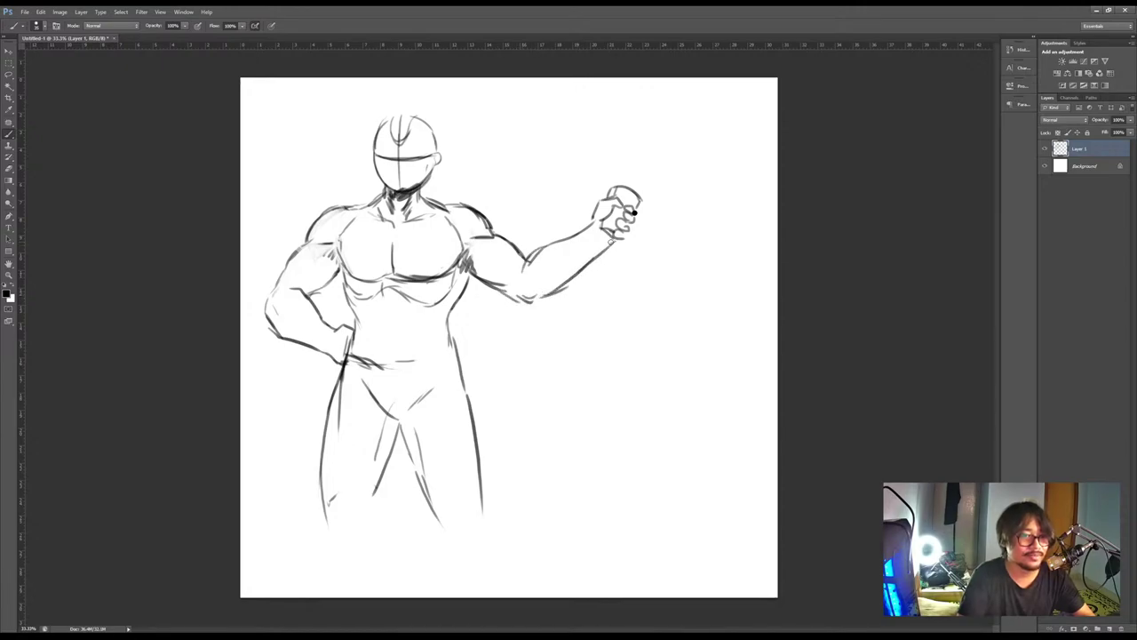
{"action": "mouse_move", "coordinate": [623, 184]}
{"action": "left_mouse_down"}
{"action": "mouse_move", "coordinate": [665, 155]}
{"action": "mouse_move", "coordinate": [717, 164]}
{"action": "mouse_move", "coordinate": [678, 168]}
{"action": "mouse_move", "coordinate": [677, 188]}
{"action": "mouse_move", "coordinate": [649, 194]}
{"action": "left_mouse_up"}
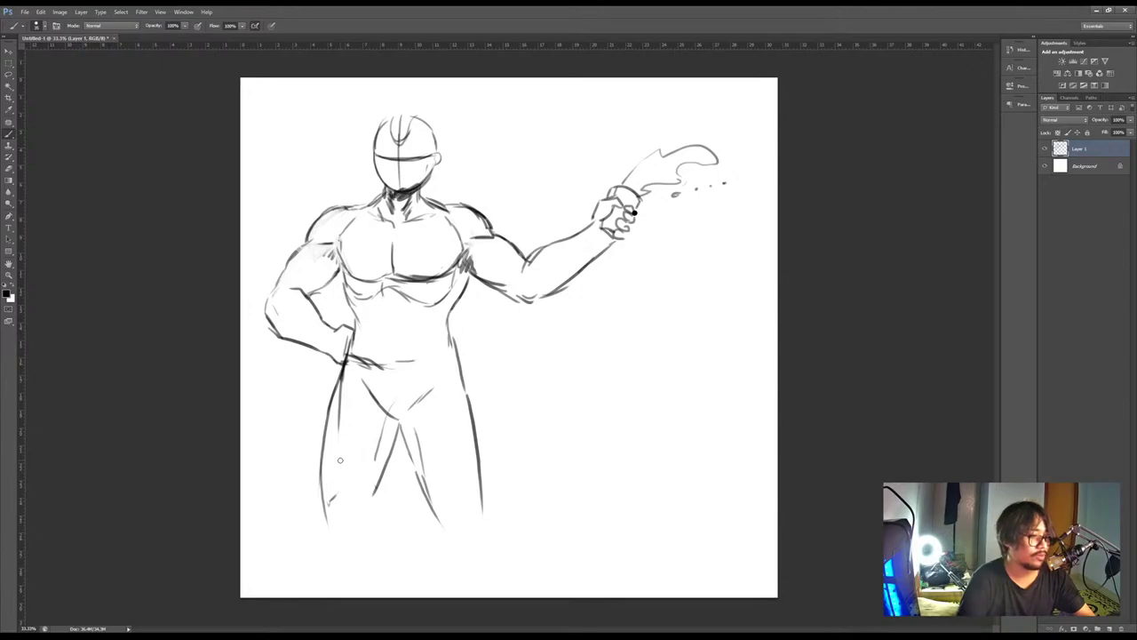
Erase the waistline and hand strokes at the hips, and redraw the viewer-right groin line as a curve rising to the hip
{"action": "key", "text": "e"}
{"action": "mouse_move", "coordinate": [353, 379]}
{"action": "left_mouse_down"}
{"action": "mouse_move", "coordinate": [338, 430]}
{"action": "mouse_move", "coordinate": [381, 342]}
{"action": "mouse_move", "coordinate": [364, 351]}
{"action": "mouse_move", "coordinate": [414, 357]}
{"action": "mouse_move", "coordinate": [360, 382]}
{"action": "mouse_move", "coordinate": [381, 391]}
{"action": "mouse_move", "coordinate": [370, 396]}
{"action": "mouse_move", "coordinate": [364, 374]}
{"action": "mouse_move", "coordinate": [399, 415]}
{"action": "mouse_move", "coordinate": [423, 390]}
{"action": "left_mouse_up"}
{"action": "key", "text": "b"}
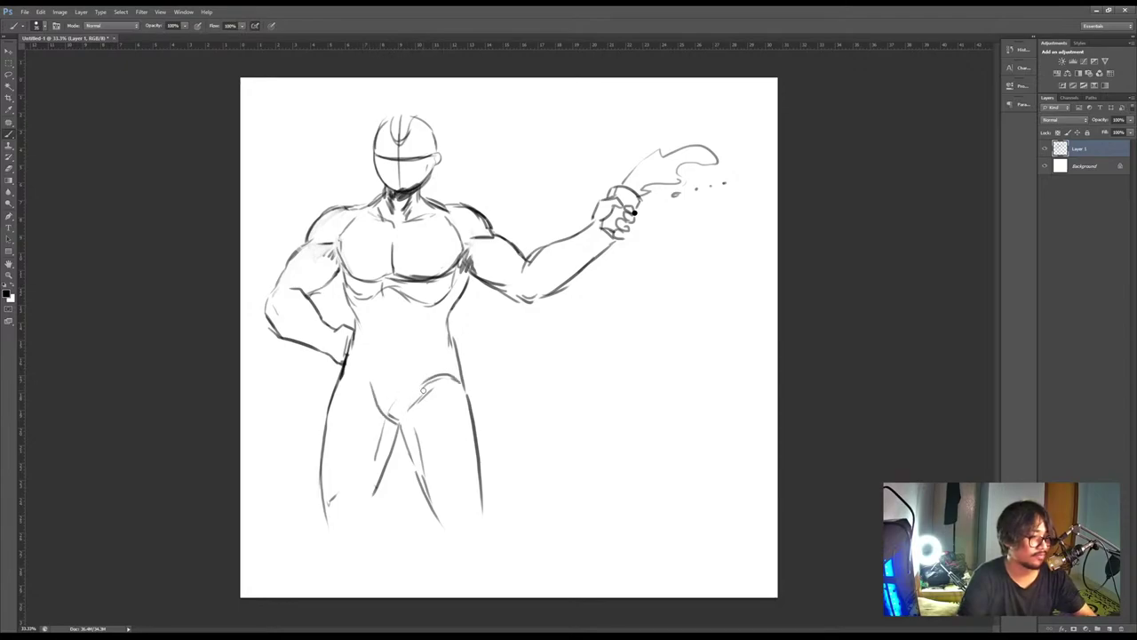
{"action": "mouse_move", "coordinate": [456, 346]}
{"action": "left_mouse_down"}
{"action": "mouse_move", "coordinate": [465, 374]}
{"action": "mouse_move", "coordinate": [454, 342]}
{"action": "mouse_move", "coordinate": [464, 372]}
{"action": "mouse_move", "coordinate": [420, 398]}
{"action": "left_mouse_up"}
{"action": "key", "text": "ctrl+z"}
{"action": "key", "text": "e"}
{"action": "key", "text": "b"}
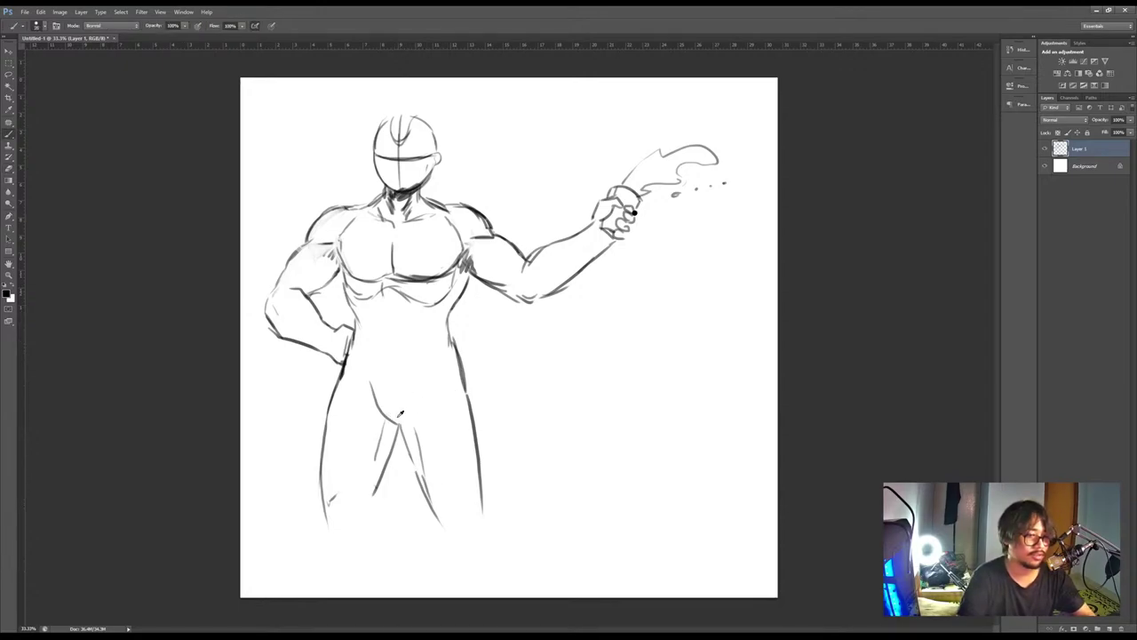
{"action": "left_click_drag", "start_coordinate": [400, 411], "coordinate": [454, 375]}
Erase the inner contour of the viewer-right thigh and redraw it as a line descending from the crotch
{"action": "key", "text": "e"}
{"action": "mouse_move", "coordinate": [404, 418]}
{"action": "left_mouse_down"}
{"action": "mouse_move", "coordinate": [425, 465]}
{"action": "mouse_move", "coordinate": [419, 513]}
{"action": "left_mouse_up"}
{"action": "key", "text": "b"}
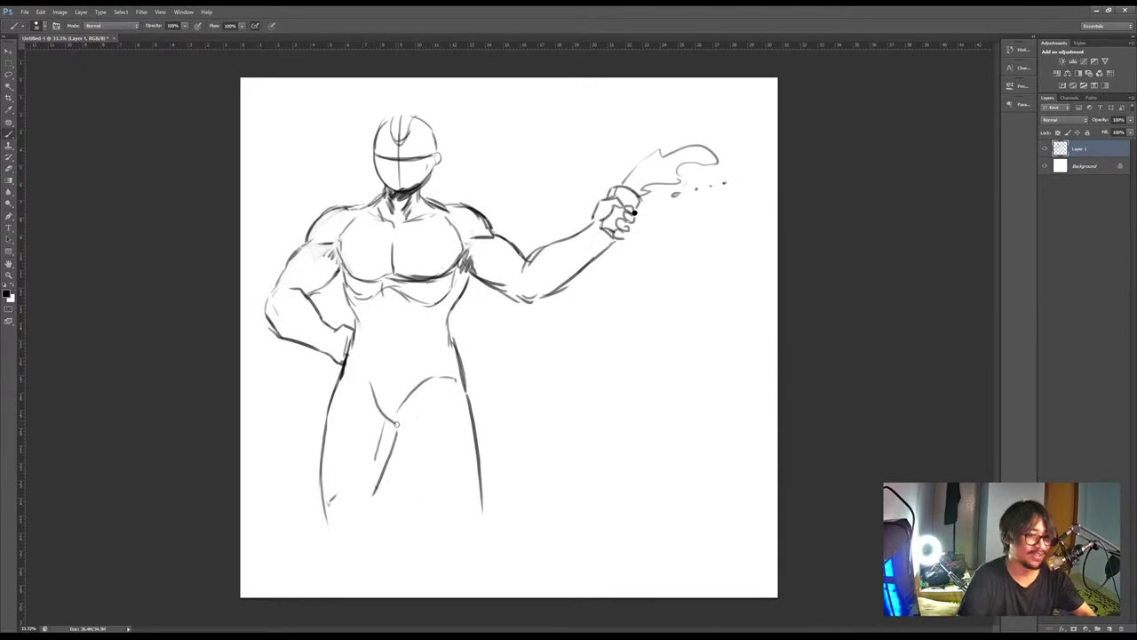
{"action": "left_click_drag", "start_coordinate": [396, 422], "coordinate": [415, 496]}
{"action": "key", "text": "ctrl+z"}
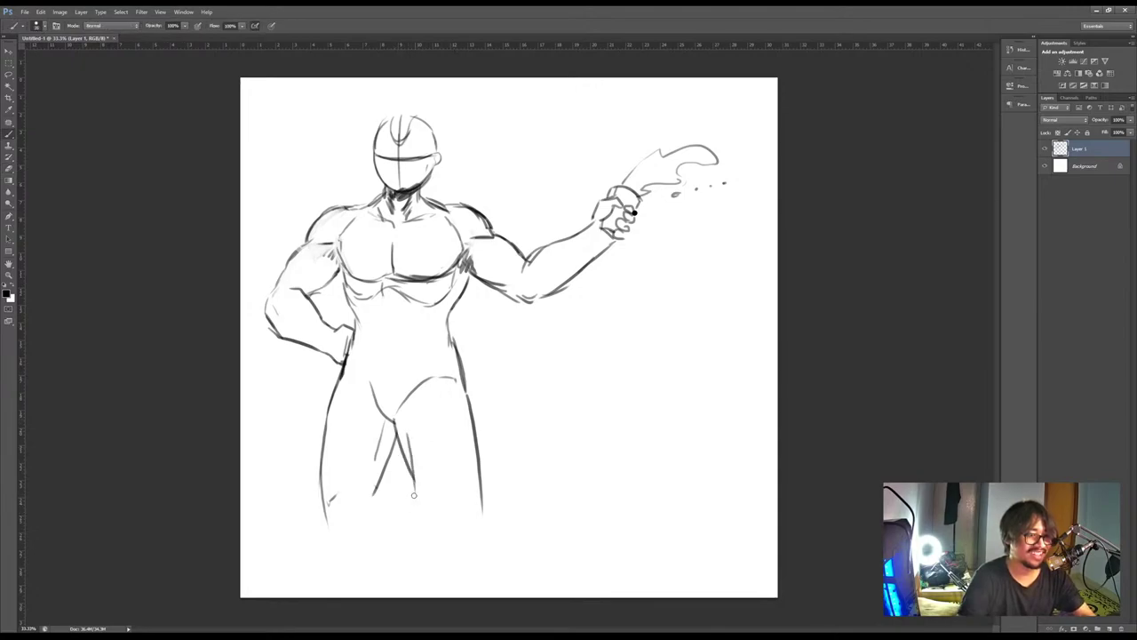
Erase the lower end of the viewer-left thigh and redraw its outer contour at the knee
{"action": "key", "text": "e"}
{"action": "left_click_drag", "start_coordinate": [335, 508], "coordinate": [317, 533]}
{"action": "key", "text": "b"}
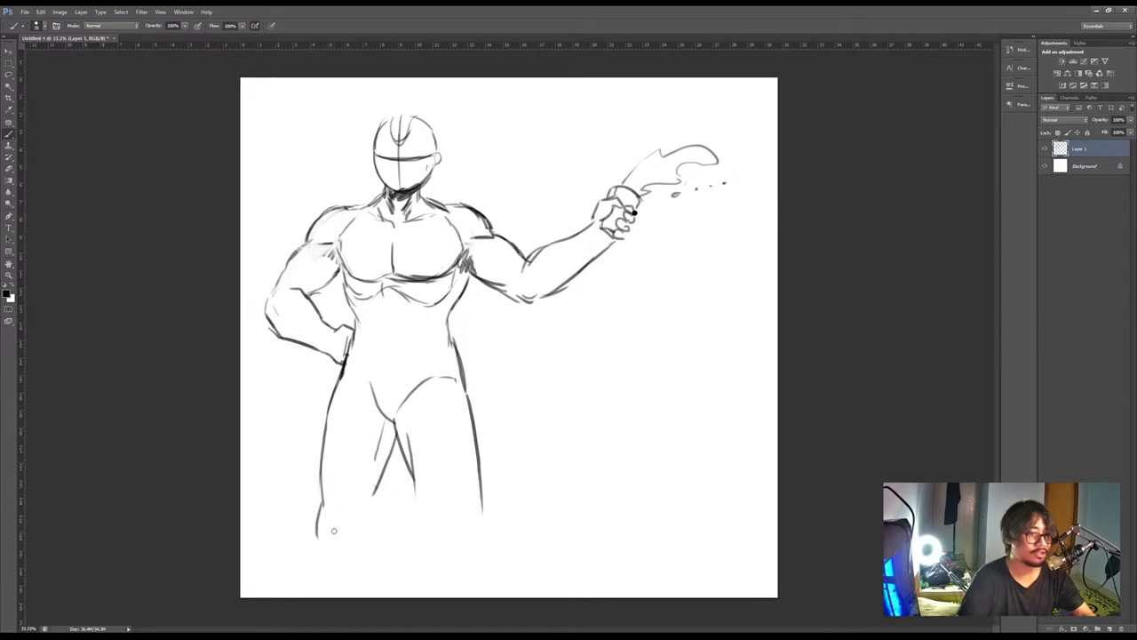
Erase the upper part of the viewer-left groin line and redraw it down to the crotch
{"action": "key", "text": "e"}
{"action": "left_click_drag", "start_coordinate": [373, 374], "coordinate": [373, 394]}
{"action": "key", "text": "b"}
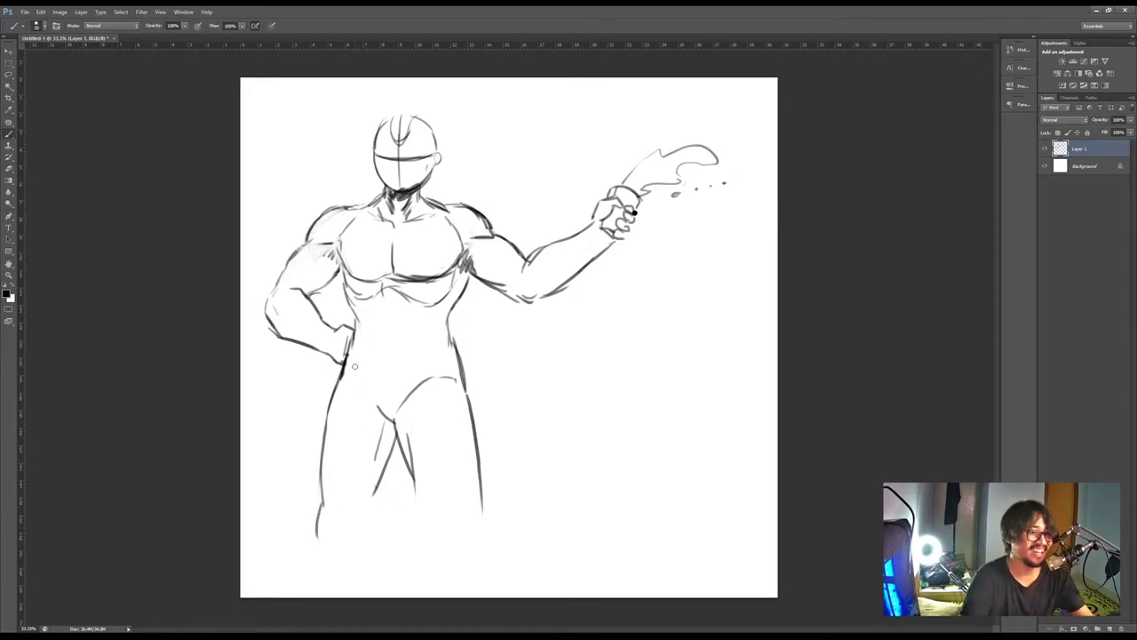
{"action": "left_click_drag", "start_coordinate": [351, 356], "coordinate": [385, 421]}
{"action": "key", "text": "ctrl+z"}
{"action": "key", "text": "e"}
{"action": "key", "text": "b"}
{"action": "left_click_drag", "start_coordinate": [375, 381], "coordinate": [385, 421]}
Erase the heavy overlapping lines at the viewer-left wrist and hip, and redraw the hip contour and forearm end
{"action": "mouse_move", "coordinate": [350, 348]}
{"action": "left_mouse_down"}
{"action": "mouse_move", "coordinate": [355, 368]}
{"action": "mouse_move", "coordinate": [340, 383]}
{"action": "left_mouse_up"}
{"action": "key", "text": "ctrl+z"}
{"action": "key", "text": "ctrl+z"}
{"action": "key", "text": "e"}
{"action": "left_click_drag", "start_coordinate": [363, 335], "coordinate": [351, 360]}
{"action": "key", "text": "b"}
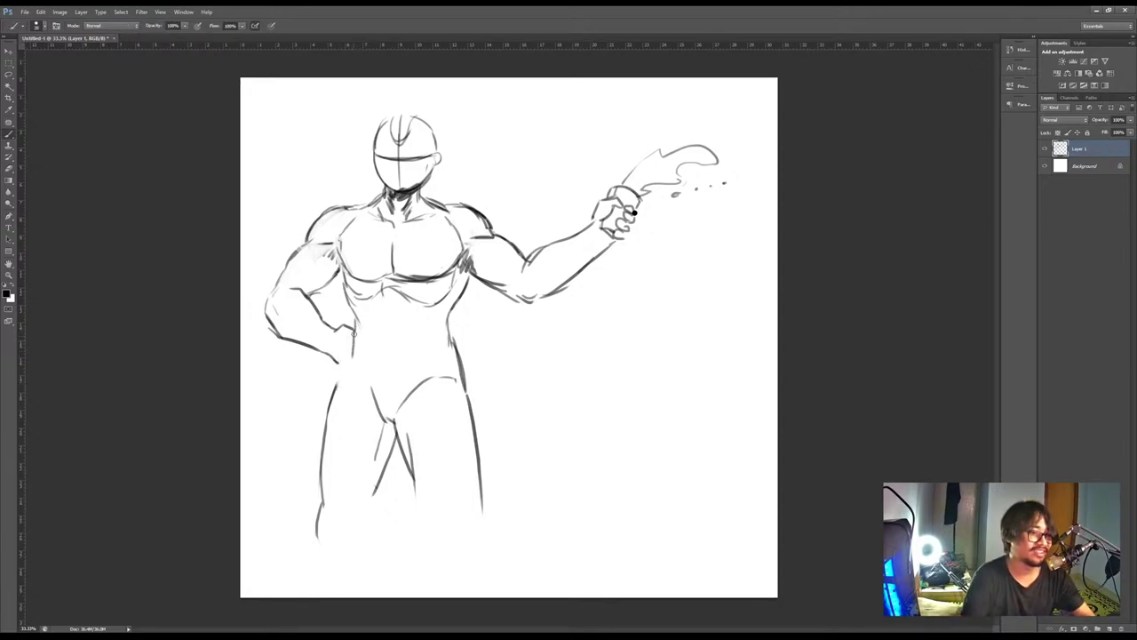
{"action": "key", "text": "e"}
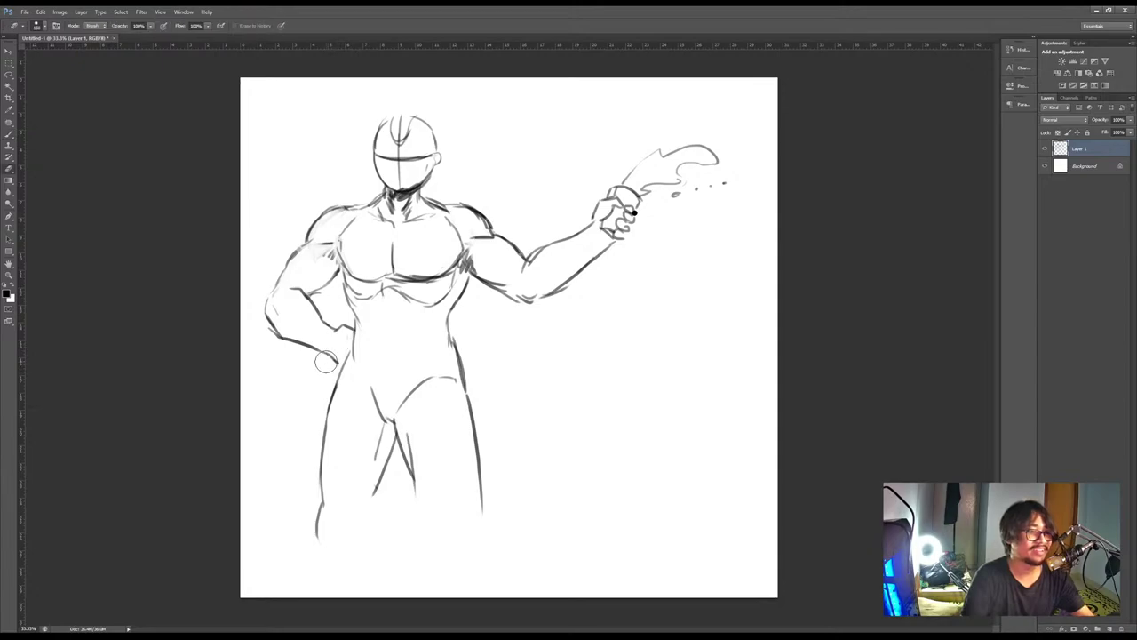
{"action": "key", "text": "b"}
{"action": "left_click_drag", "start_coordinate": [326, 362], "coordinate": [339, 360]}
Darken the inner elbow of the bent arm and add biceps and armpit shading strokes
{"action": "left_click_drag", "start_coordinate": [304, 285], "coordinate": [308, 297]}
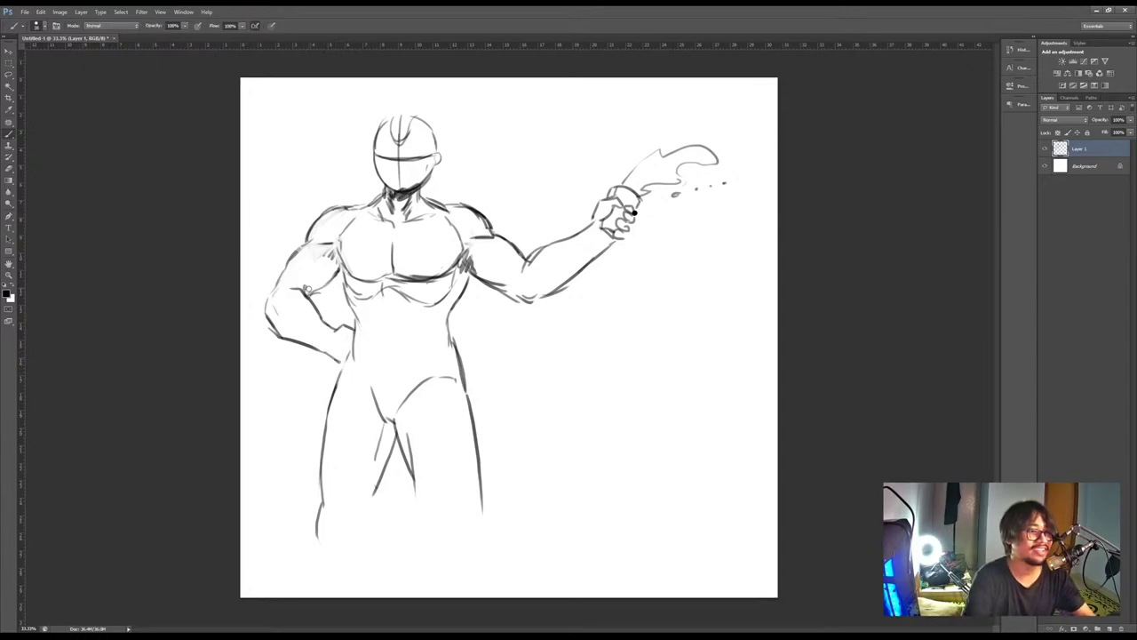
{"action": "mouse_move", "coordinate": [321, 258]}
{"action": "left_mouse_down"}
{"action": "mouse_move", "coordinate": [308, 279]}
{"action": "mouse_move", "coordinate": [341, 295]}
{"action": "left_mouse_up"}
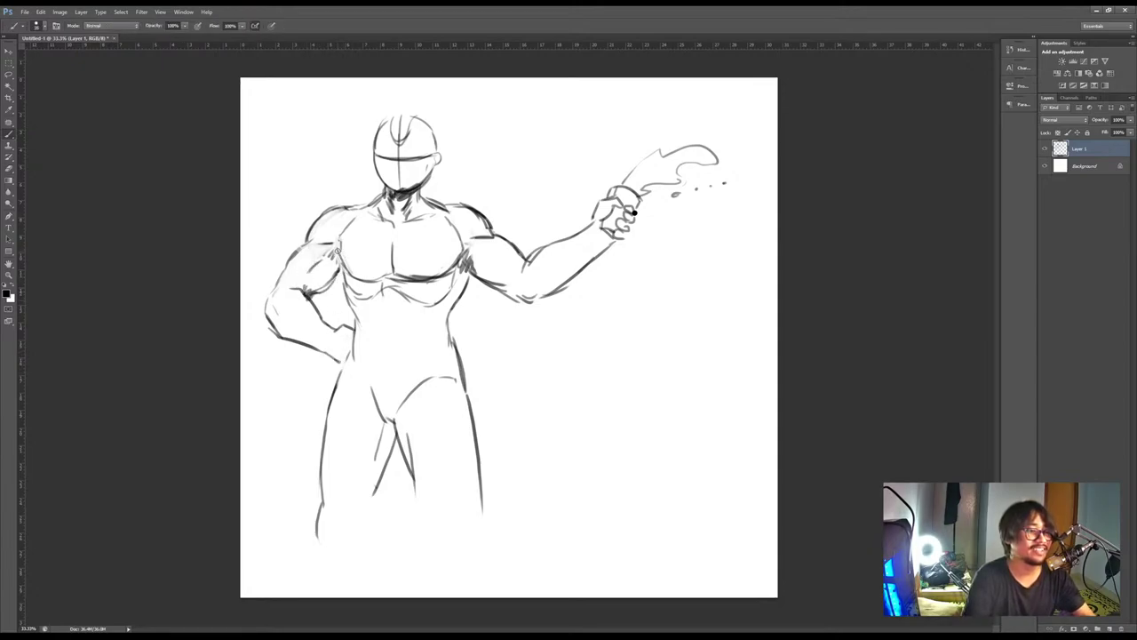
{"action": "mouse_move", "coordinate": [337, 248]}
{"action": "left_mouse_down"}
{"action": "mouse_move", "coordinate": [334, 276]}
{"action": "mouse_move", "coordinate": [311, 242]}
{"action": "mouse_move", "coordinate": [354, 224]}
{"action": "left_mouse_up"}
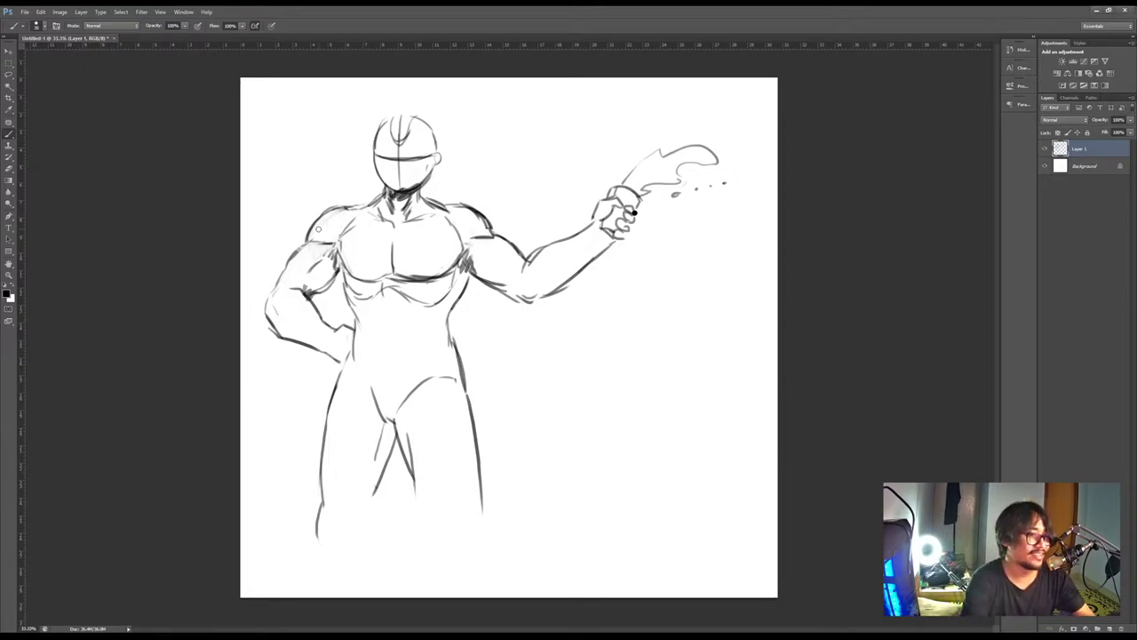
Draw costume stripes across the viewer-left shoulder and chest, and sketch the upper abdominal muscles
{"action": "left_click_drag", "start_coordinate": [333, 210], "coordinate": [375, 237]}
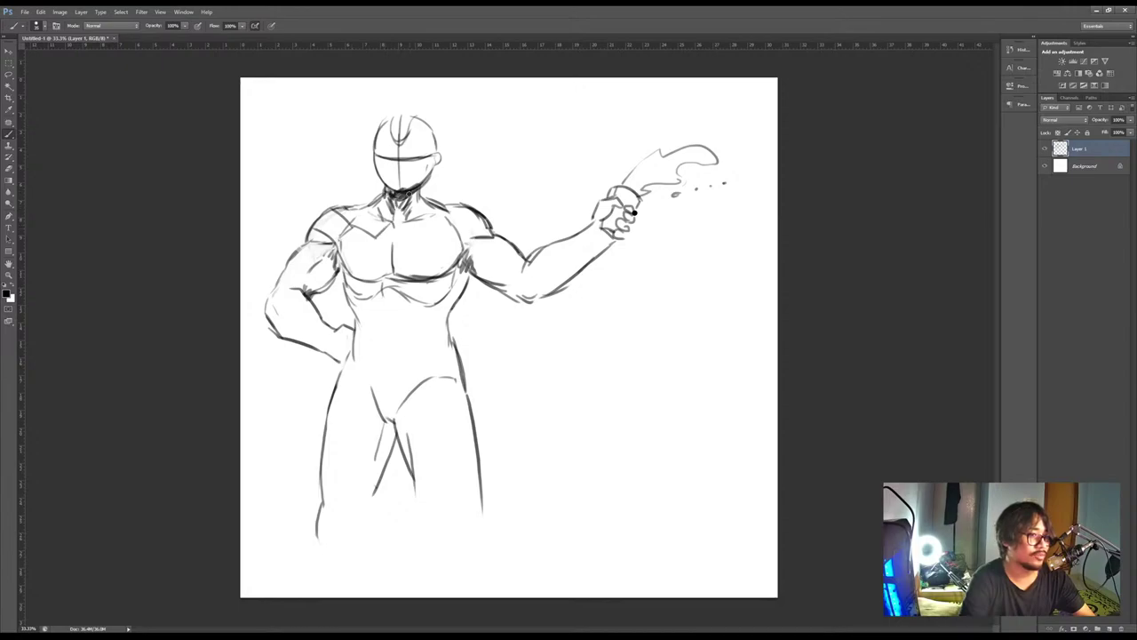
{"action": "mouse_move", "coordinate": [415, 195]}
{"action": "left_mouse_down"}
{"action": "mouse_move", "coordinate": [348, 247]}
{"action": "mouse_move", "coordinate": [383, 275]}
{"action": "mouse_move", "coordinate": [380, 295]}
{"action": "mouse_move", "coordinate": [416, 302]}
{"action": "mouse_move", "coordinate": [394, 298]}
{"action": "mouse_move", "coordinate": [394, 335]}
{"action": "left_mouse_up"}
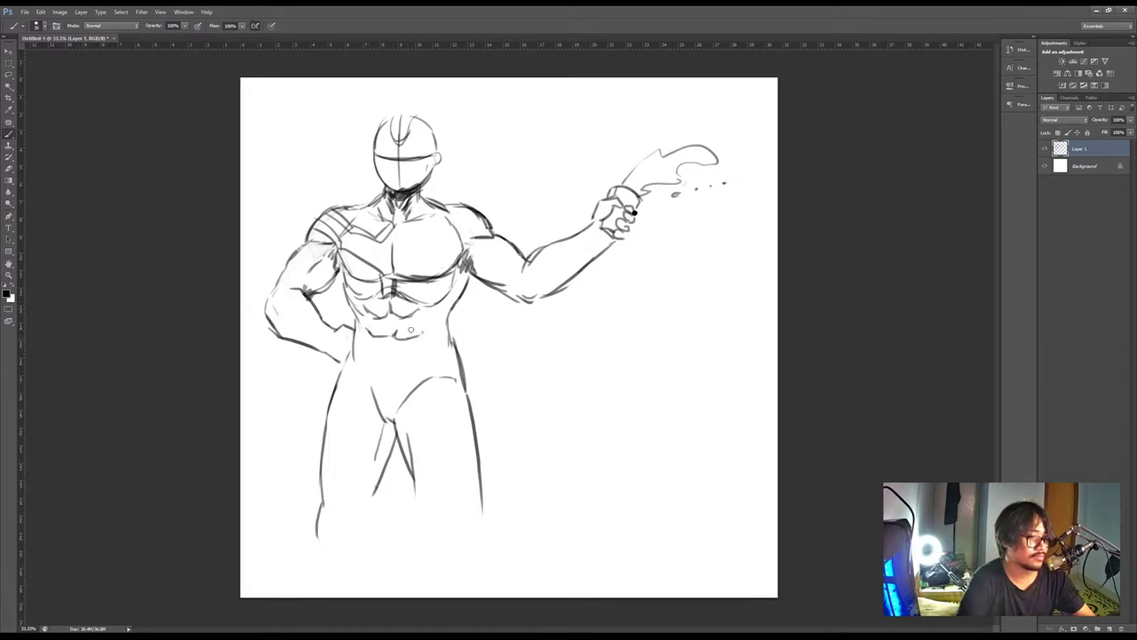
Draw a V-shaped waistline across the lower abdomen and a curved band along the viewer-left hip
{"action": "mouse_move", "coordinate": [350, 334]}
{"action": "left_mouse_down"}
{"action": "mouse_move", "coordinate": [346, 352]}
{"action": "mouse_move", "coordinate": [376, 341]}
{"action": "mouse_move", "coordinate": [369, 365]}
{"action": "mouse_move", "coordinate": [383, 378]}
{"action": "left_mouse_up"}
{"action": "mouse_move", "coordinate": [365, 340]}
{"action": "left_mouse_down"}
{"action": "mouse_move", "coordinate": [390, 359]}
{"action": "mouse_move", "coordinate": [451, 329]}
{"action": "mouse_move", "coordinate": [400, 357]}
{"action": "mouse_move", "coordinate": [439, 329]}
{"action": "left_mouse_up"}
{"action": "key", "text": "ctrl+z"}
{"action": "key", "text": "ctrl+alt+z"}
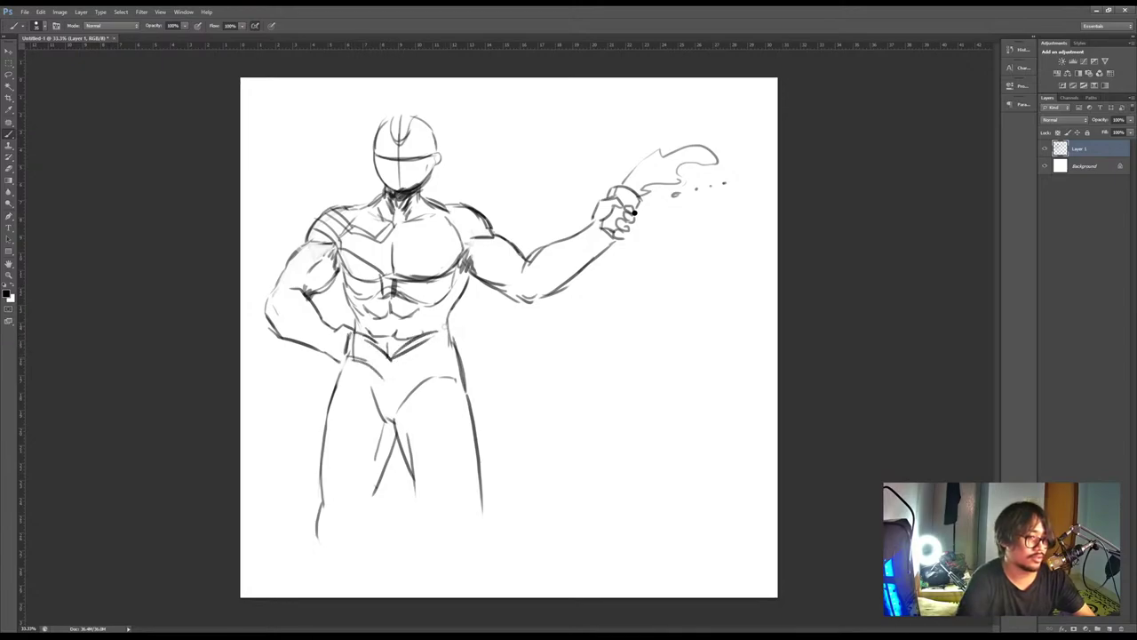
Draw a wide V-shaped belt across the waist, with a pointed centre piece and lined side panels
{"action": "key", "text": "ctrl+alt+z"}
{"action": "key", "text": "ctrl+alt+z"}
{"action": "left_click_drag", "start_coordinate": [392, 358], "coordinate": [449, 323]}
{"action": "mouse_move", "coordinate": [349, 355]}
{"action": "left_mouse_down"}
{"action": "mouse_move", "coordinate": [432, 363]}
{"action": "mouse_move", "coordinate": [455, 347]}
{"action": "left_mouse_up"}
{"action": "mouse_move", "coordinate": [373, 348]}
{"action": "left_mouse_down"}
{"action": "mouse_move", "coordinate": [367, 365]}
{"action": "mouse_move", "coordinate": [417, 361]}
{"action": "left_mouse_up"}
{"action": "left_click_drag", "start_coordinate": [355, 338], "coordinate": [369, 354]}
{"action": "key", "text": "ctrl+alt+z"}
{"action": "mouse_move", "coordinate": [353, 354]}
{"action": "left_mouse_down"}
{"action": "mouse_move", "coordinate": [389, 379]}
{"action": "mouse_move", "coordinate": [410, 358]}
{"action": "mouse_move", "coordinate": [384, 370]}
{"action": "left_mouse_up"}
{"action": "key", "text": "ctrl+alt+z"}
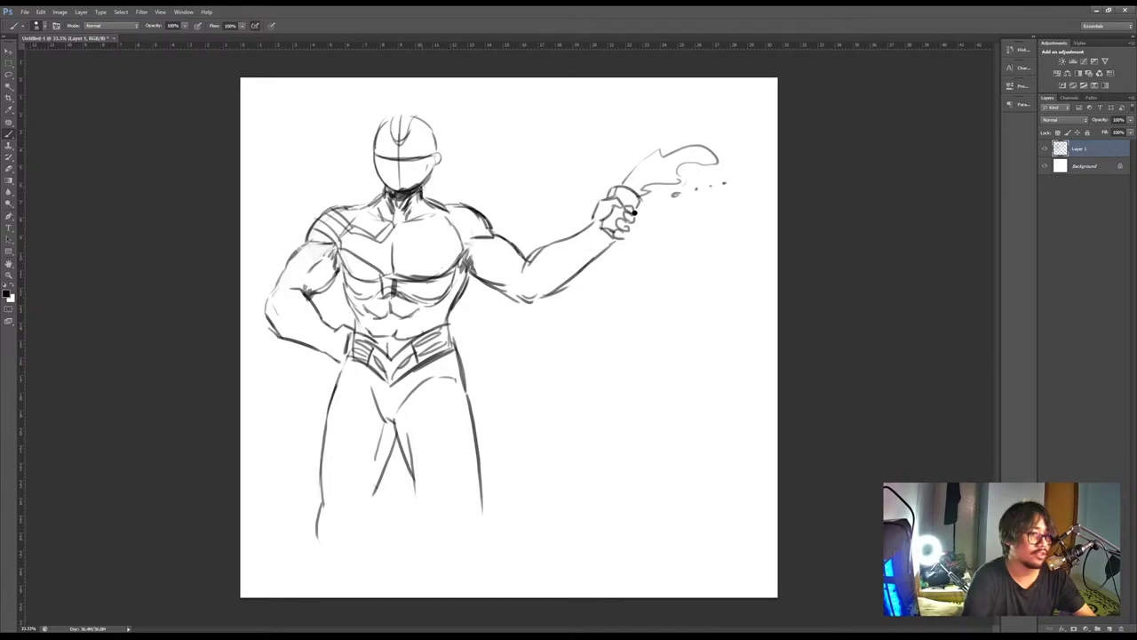
Add matching costume stripes across the viewer-right chest and shoulder, and define the abdominal muscles with extra contour lines
{"action": "left_click_drag", "start_coordinate": [421, 189], "coordinate": [413, 219]}
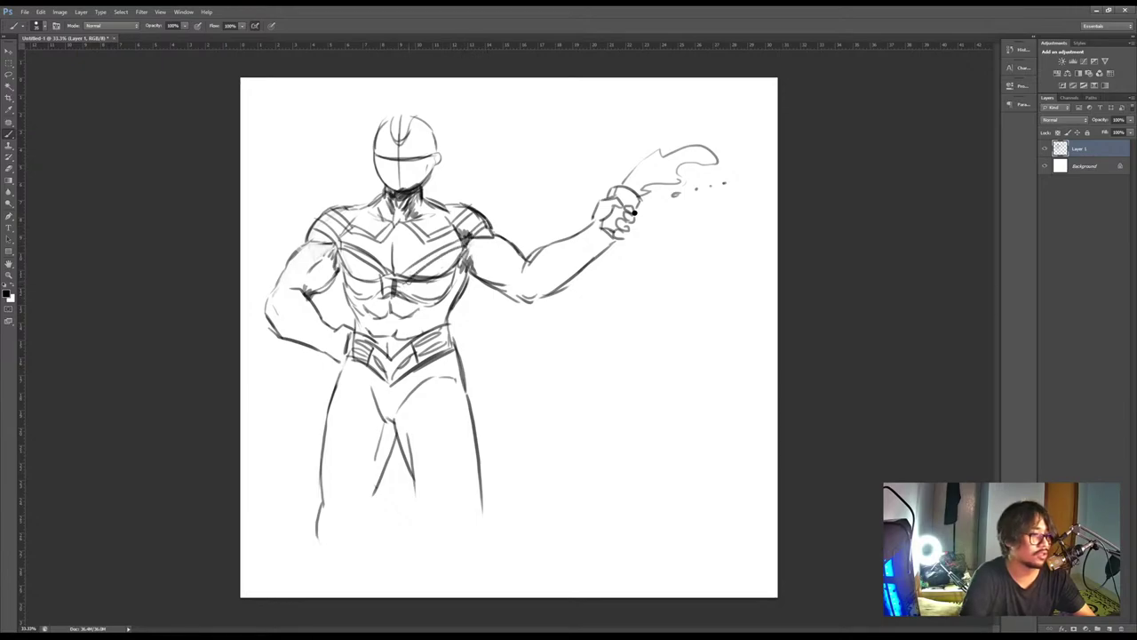
{"action": "mouse_move", "coordinate": [380, 277]}
{"action": "left_mouse_down"}
{"action": "mouse_move", "coordinate": [387, 301]}
{"action": "mouse_move", "coordinate": [363, 302]}
{"action": "mouse_move", "coordinate": [382, 333]}
{"action": "left_mouse_up"}
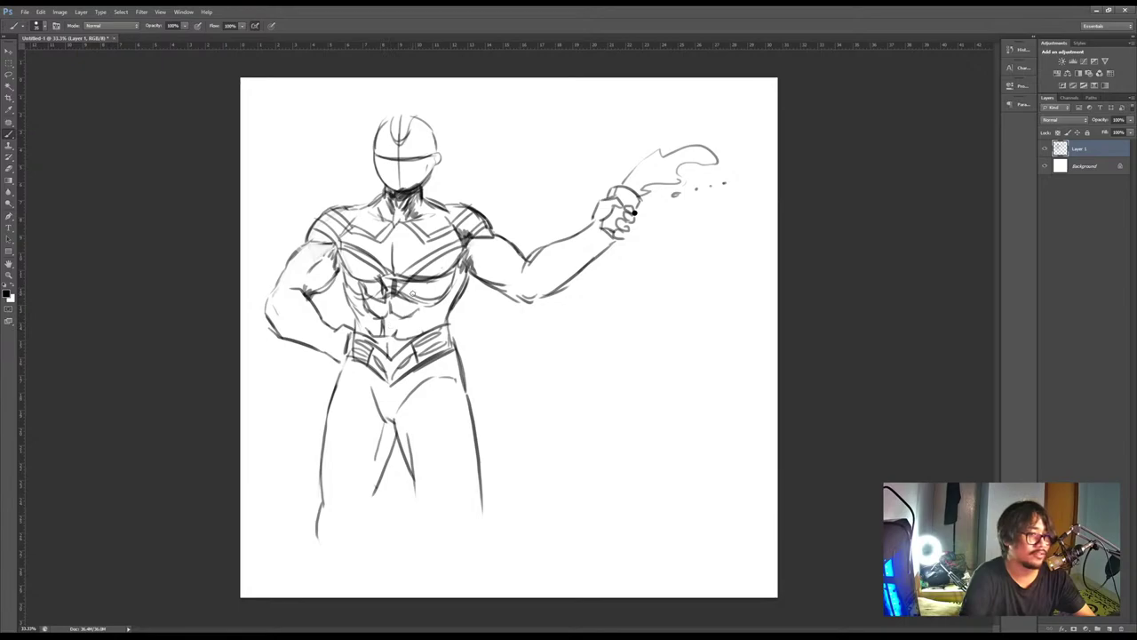
{"action": "mouse_move", "coordinate": [398, 293]}
{"action": "left_mouse_down"}
{"action": "mouse_move", "coordinate": [428, 283]}
{"action": "mouse_move", "coordinate": [391, 339]}
{"action": "mouse_move", "coordinate": [349, 308]}
{"action": "left_mouse_up"}
{"action": "left_click_drag", "start_coordinate": [427, 327], "coordinate": [448, 302]}
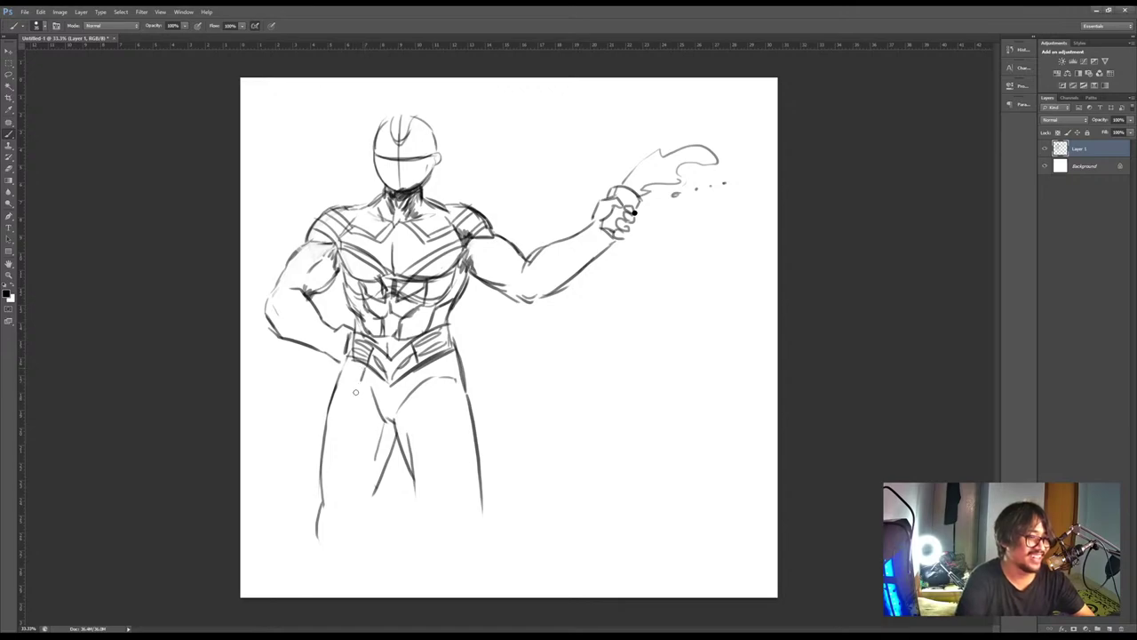
Draw angled costume stripes from the belt to the outer edge of each upper thigh
{"action": "left_click_drag", "start_coordinate": [348, 382], "coordinate": [329, 412]}
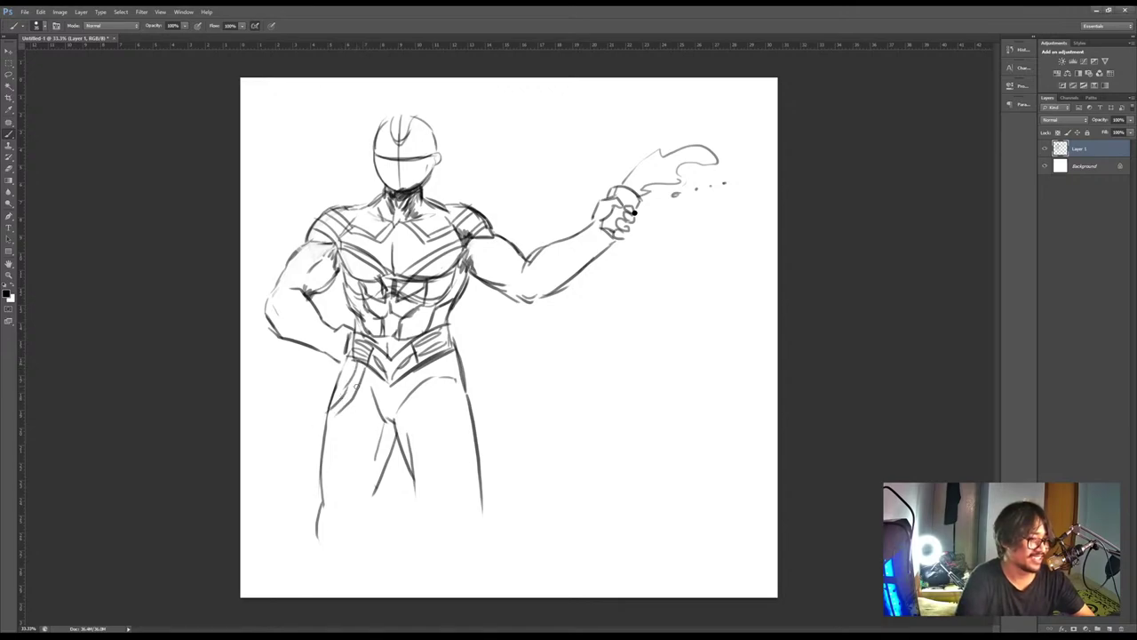
{"action": "mouse_move", "coordinate": [429, 367]}
{"action": "left_mouse_down"}
{"action": "mouse_move", "coordinate": [443, 407]}
{"action": "mouse_move", "coordinate": [450, 381]}
{"action": "mouse_move", "coordinate": [471, 424]}
{"action": "left_mouse_up"}
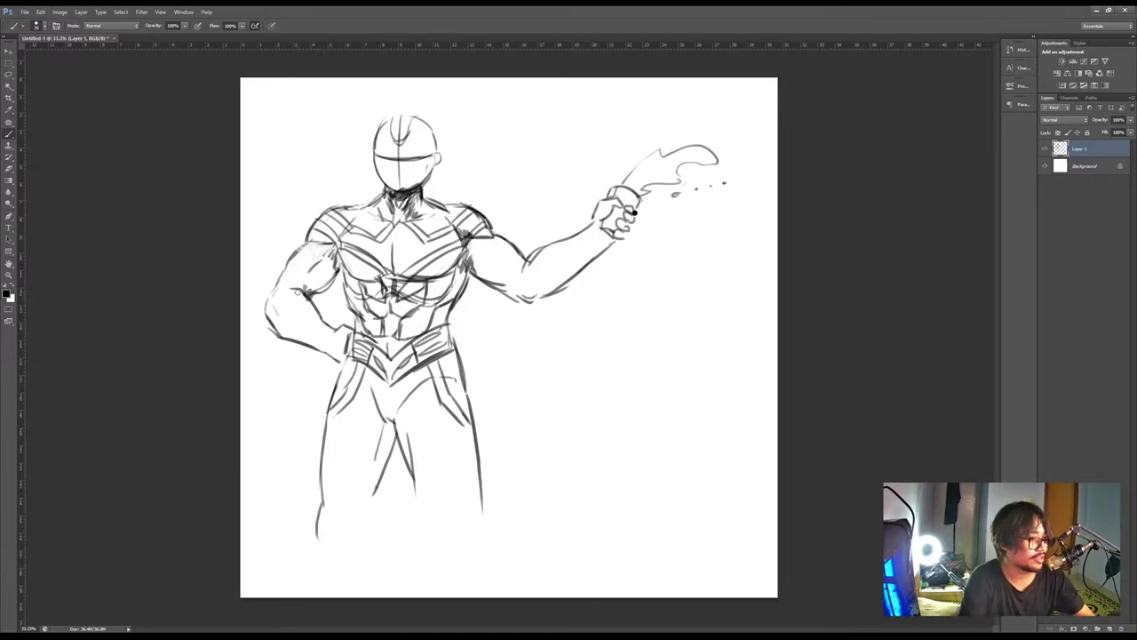
Draw a pointed elbow guard on the bent arm and darken the shading at both armpits
{"action": "mouse_move", "coordinate": [303, 290]}
{"action": "left_mouse_down"}
{"action": "mouse_move", "coordinate": [276, 297]}
{"action": "mouse_move", "coordinate": [264, 316]}
{"action": "mouse_move", "coordinate": [283, 314]}
{"action": "mouse_move", "coordinate": [283, 325]}
{"action": "mouse_move", "coordinate": [263, 334]}
{"action": "mouse_move", "coordinate": [298, 341]}
{"action": "left_mouse_up"}
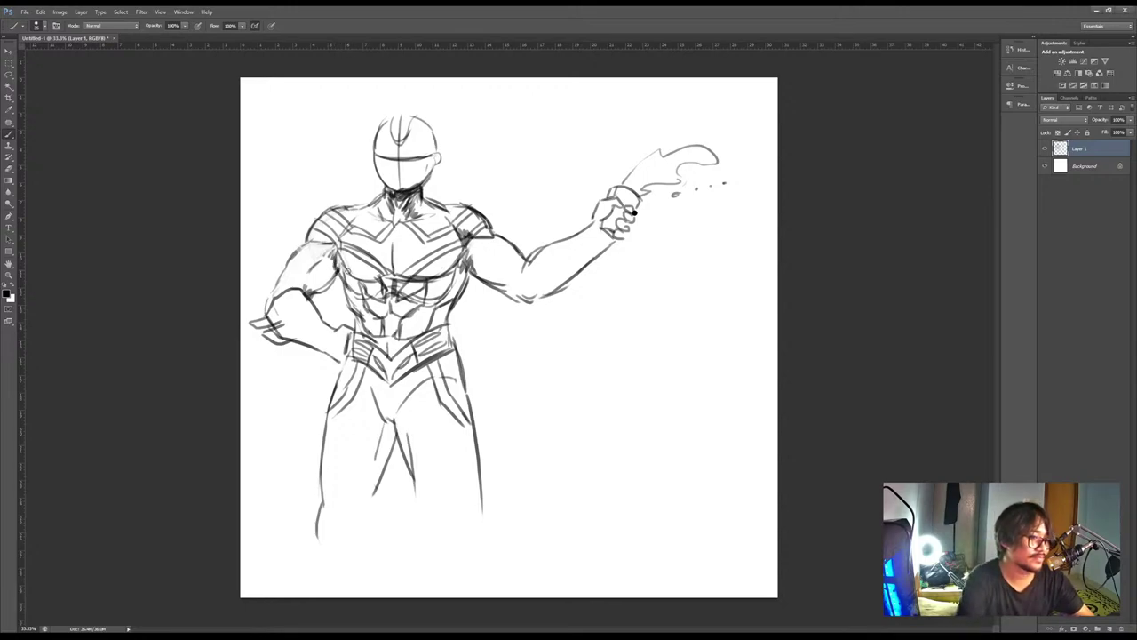
{"action": "left_click_drag", "start_coordinate": [344, 270], "coordinate": [349, 292]}
{"action": "mouse_move", "coordinate": [471, 245]}
{"action": "left_mouse_down"}
{"action": "mouse_move", "coordinate": [500, 260]}
{"action": "mouse_move", "coordinate": [478, 279]}
{"action": "left_mouse_up"}
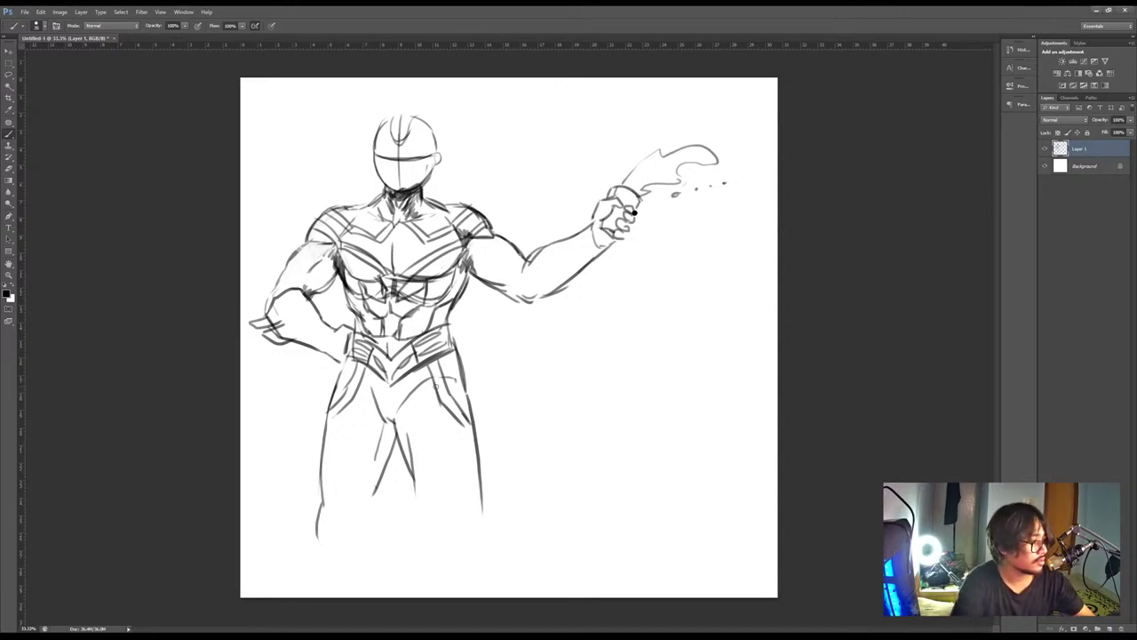
Erase the short stripe on the viewer-right thigh and redraw it as a longer double stripe tapering toward the knee
{"action": "left_click_drag", "start_coordinate": [443, 408], "coordinate": [485, 484]}
{"action": "key", "text": "ctrl+z"}
{"action": "left_click_drag", "start_coordinate": [439, 396], "coordinate": [471, 459]}
{"action": "left_click_drag", "start_coordinate": [443, 411], "coordinate": [471, 460]}
{"action": "key", "text": "e"}
{"action": "left_click_drag", "start_coordinate": [443, 382], "coordinate": [464, 461]}
{"action": "key", "text": "b"}
{"action": "mouse_move", "coordinate": [435, 391]}
{"action": "left_mouse_down"}
{"action": "mouse_move", "coordinate": [474, 475]}
{"action": "mouse_move", "coordinate": [476, 455]}
{"action": "left_mouse_up"}
Replace the short viewer-left thigh stripe with a longer one and redraw the outer thigh contour beside it
{"action": "mouse_move", "coordinate": [364, 370]}
{"action": "left_mouse_down"}
{"action": "mouse_move", "coordinate": [325, 465]}
{"action": "mouse_move", "coordinate": [313, 449]}
{"action": "mouse_move", "coordinate": [339, 411]}
{"action": "mouse_move", "coordinate": [317, 448]}
{"action": "left_mouse_up"}
{"action": "key", "text": "e"}
{"action": "left_click_drag", "start_coordinate": [343, 385], "coordinate": [329, 447]}
{"action": "key", "text": "b"}
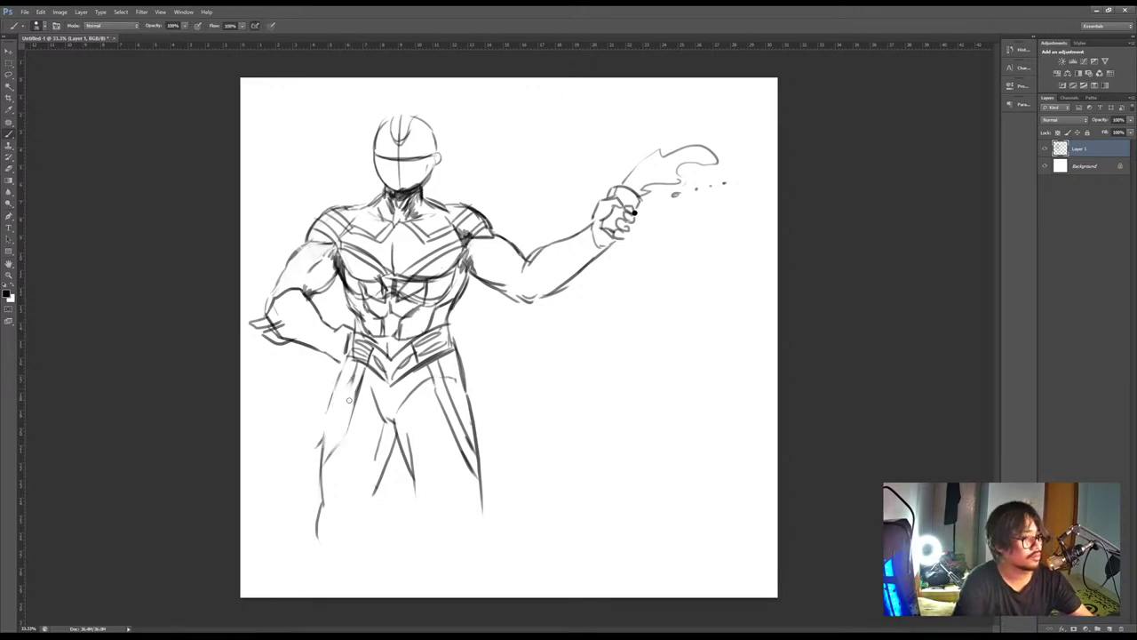
{"action": "left_click_drag", "start_coordinate": [354, 371], "coordinate": [322, 442]}
{"action": "left_click_drag", "start_coordinate": [334, 390], "coordinate": [319, 490]}
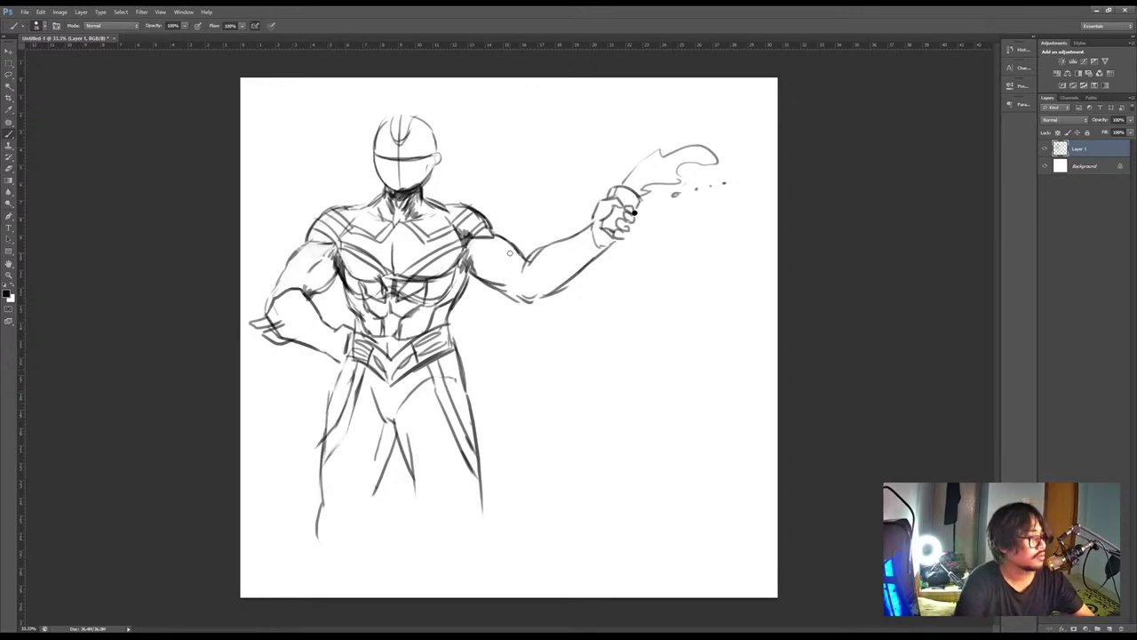
Draw chevron armguard bands on the outstretched forearm and reinforce the contour at the top of the head
{"action": "mouse_move", "coordinate": [586, 229]}
{"action": "left_mouse_down"}
{"action": "mouse_move", "coordinate": [578, 270]}
{"action": "mouse_move", "coordinate": [583, 258]}
{"action": "mouse_move", "coordinate": [538, 255]}
{"action": "mouse_move", "coordinate": [540, 295]}
{"action": "left_mouse_up"}
{"action": "key", "text": "ctrl+z"}
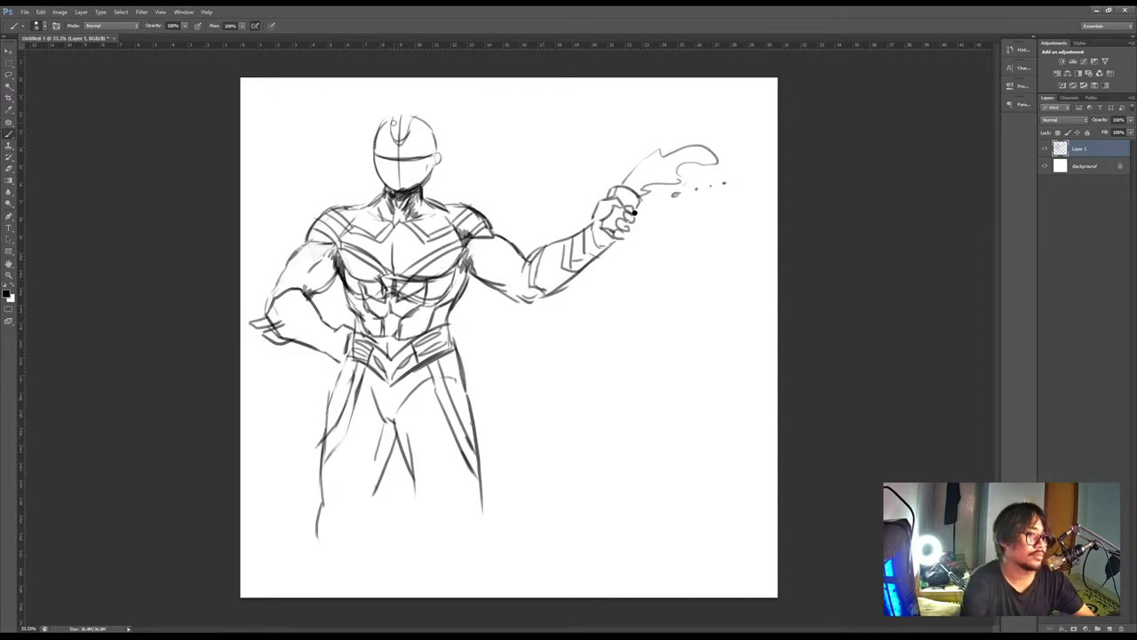
{"action": "mouse_move", "coordinate": [393, 117]}
{"action": "left_mouse_down"}
{"action": "mouse_move", "coordinate": [400, 143]}
{"action": "mouse_move", "coordinate": [418, 119]}
{"action": "left_mouse_up"}
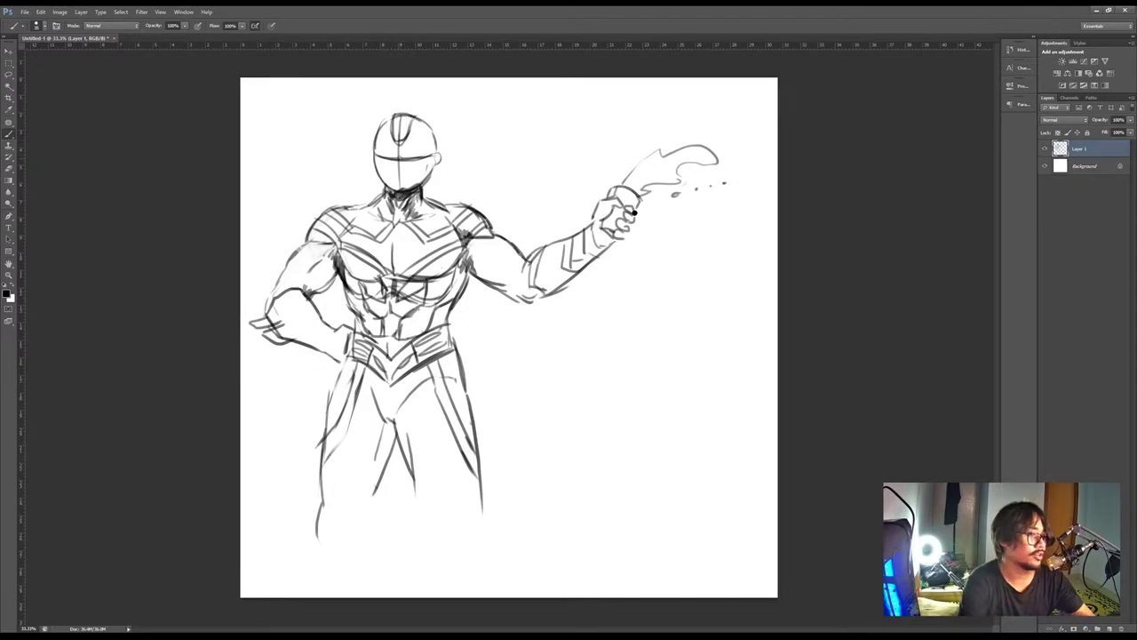
{"action": "key", "text": "e"}
{"action": "left_click_drag", "start_coordinate": [383, 155], "coordinate": [414, 169]}
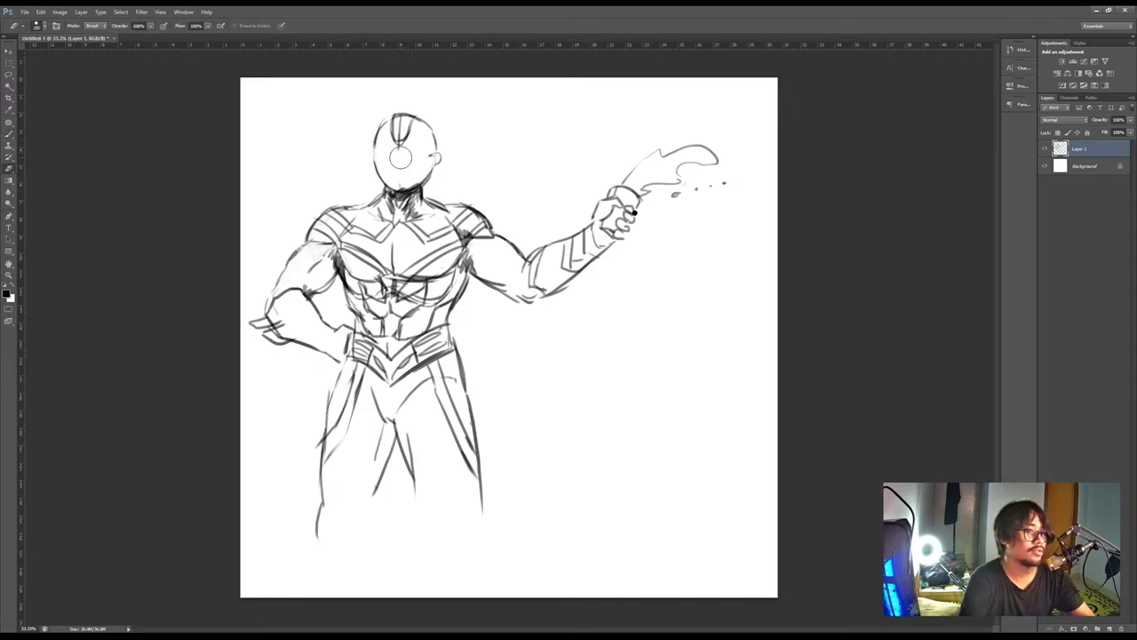
{"action": "key", "text": "ctrl+alt+z"}
Draw the eyes, eyebrows, nose and mouth on the face, erasing overlapping guidelines with a smaller eraser
{"action": "key", "text": "b"}
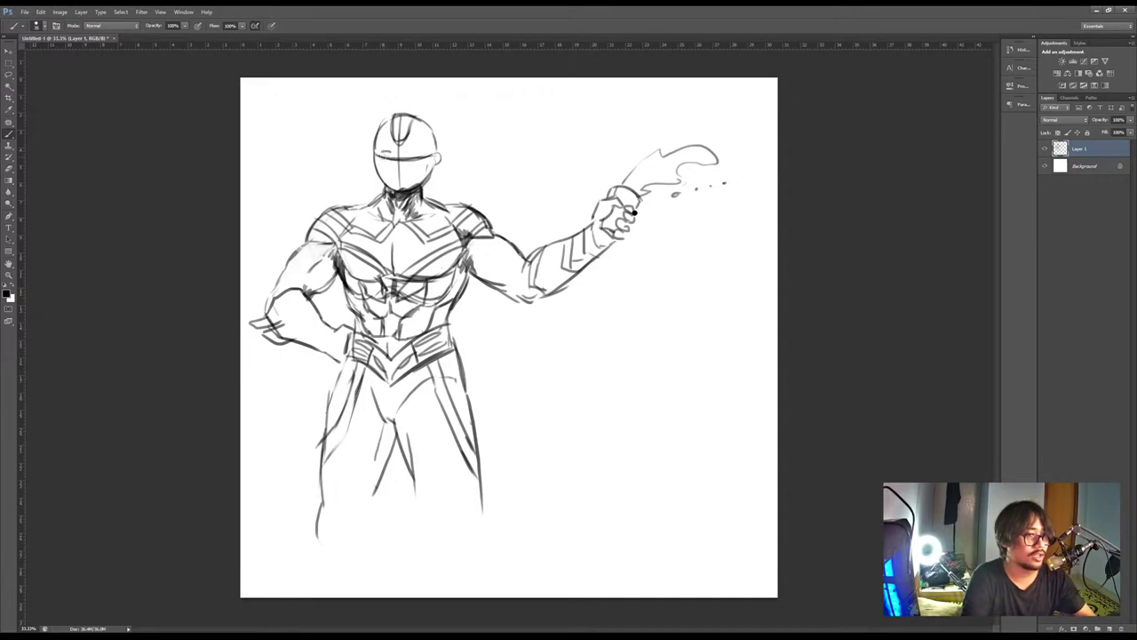
{"action": "key", "text": "e"}
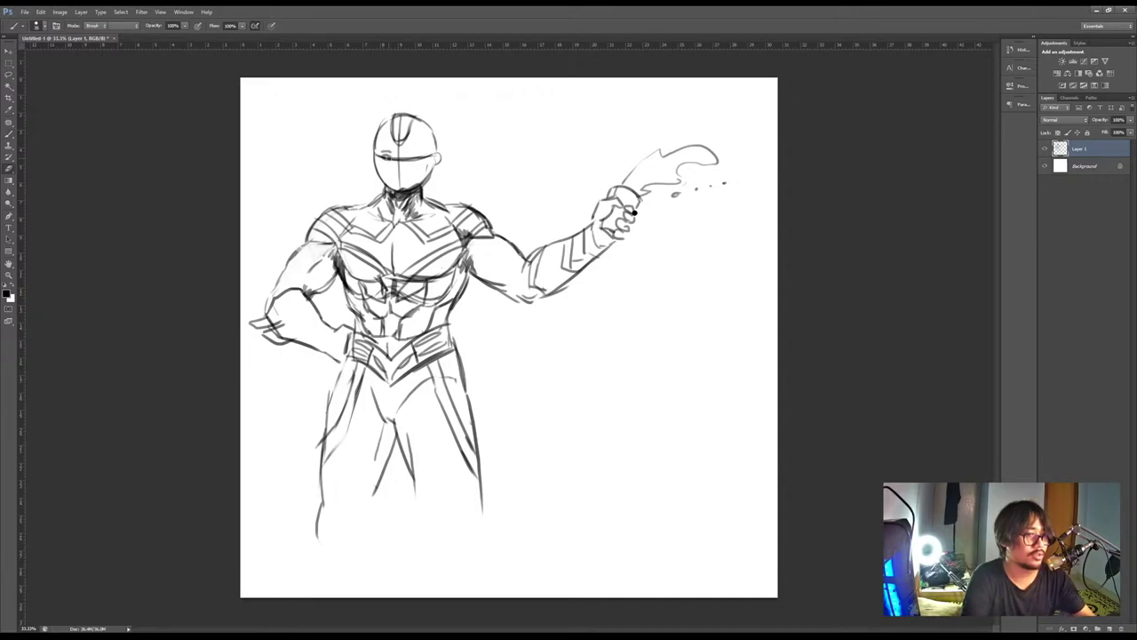
{"action": "key", "text": "["}
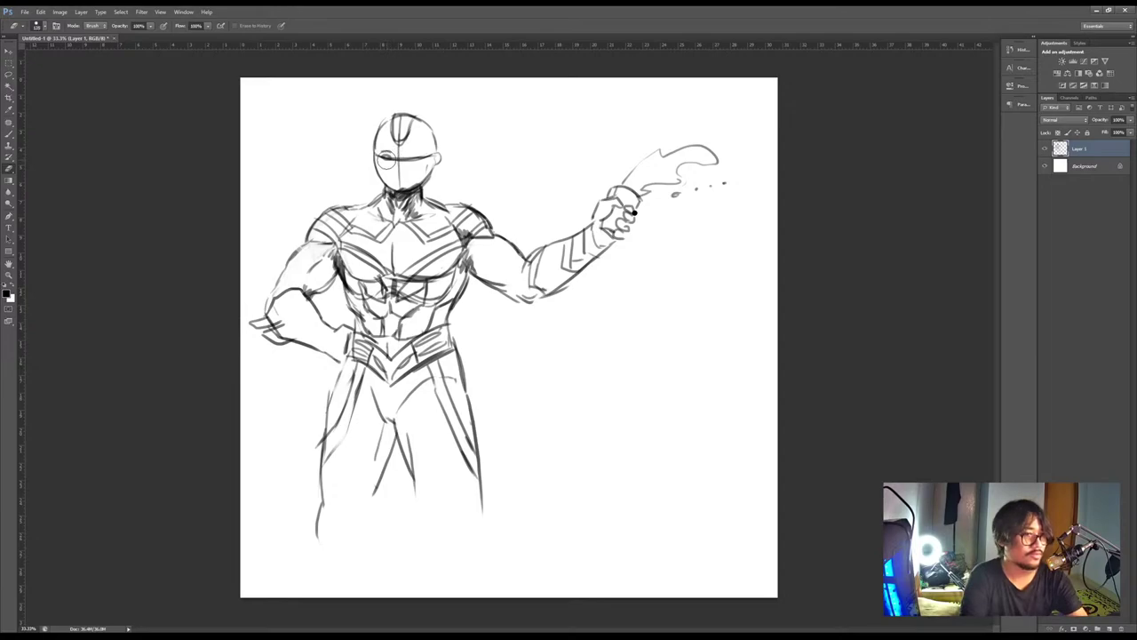
{"action": "key", "text": "b"}
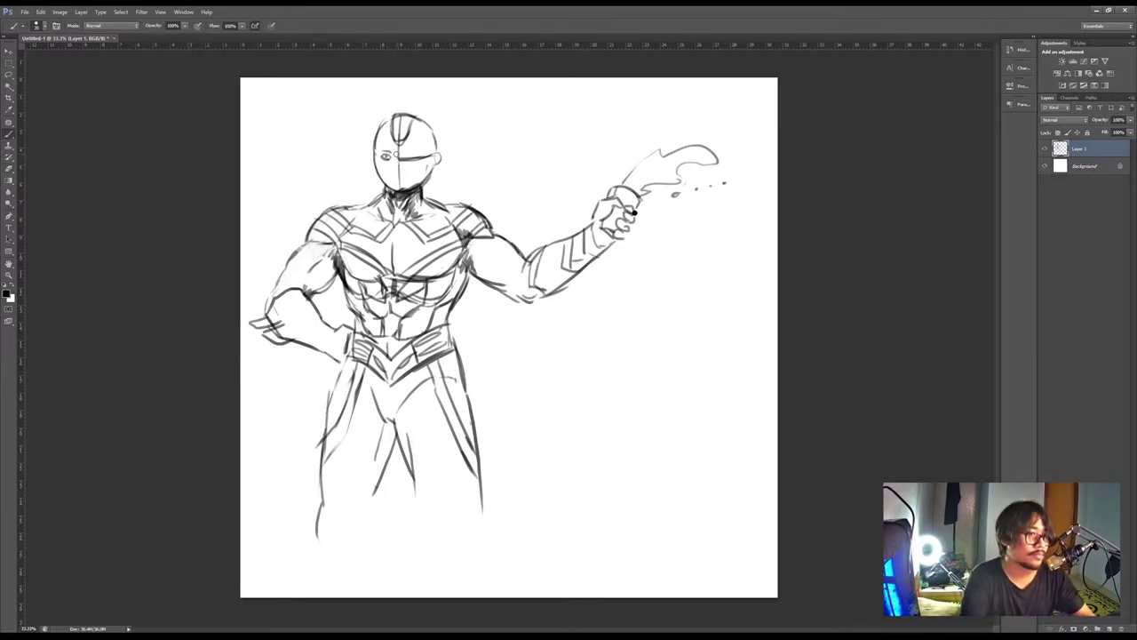
{"action": "key", "text": "e"}
{"action": "left_click_drag", "start_coordinate": [391, 150], "coordinate": [383, 152]}
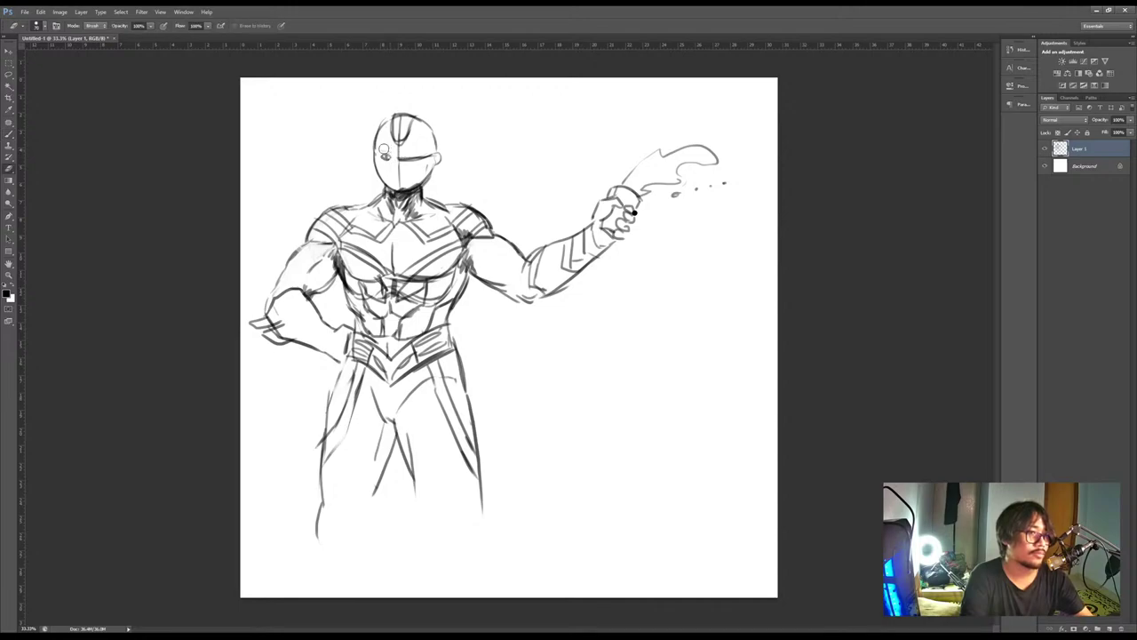
{"action": "key", "text": "b"}
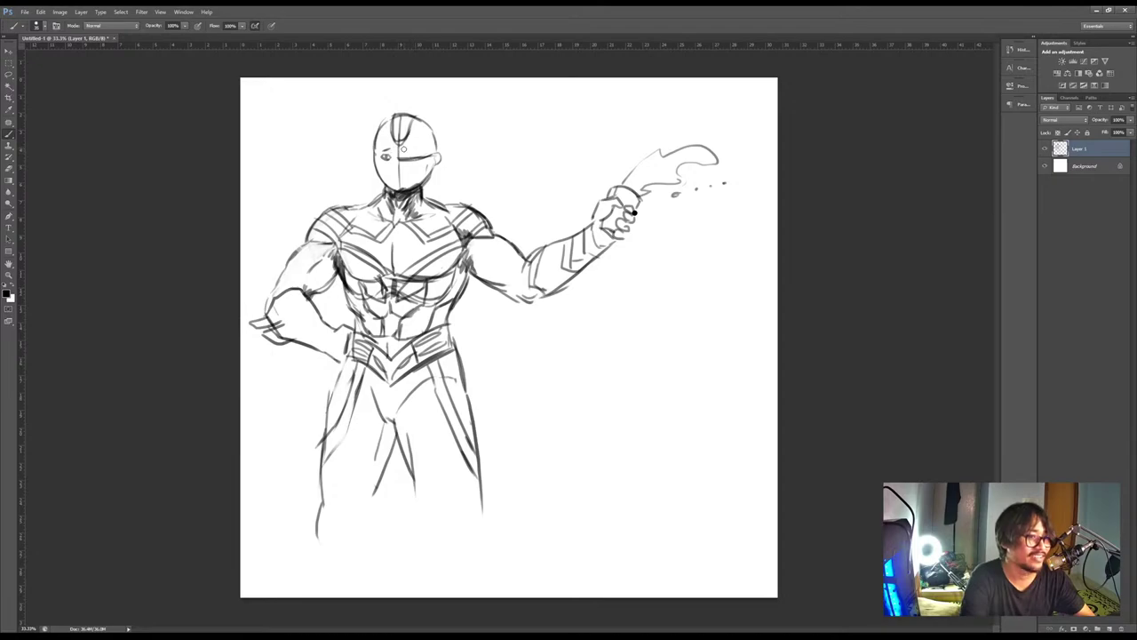
{"action": "key", "text": "e"}
{"action": "key", "text": "b"}
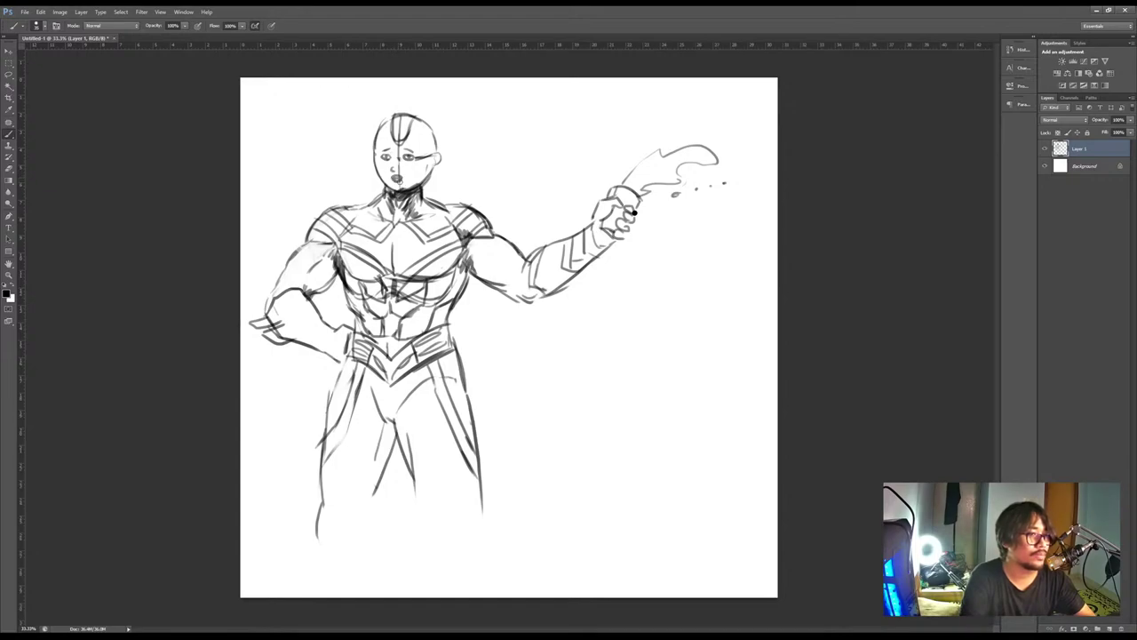
Trim the viewer-right side of the head and redraw the ear closer to the face
{"action": "mouse_move", "coordinate": [437, 163]}
{"action": "left_mouse_down"}
{"action": "mouse_move", "coordinate": [428, 176]}
{"action": "mouse_move", "coordinate": [437, 158]}
{"action": "mouse_move", "coordinate": [430, 166]}
{"action": "left_mouse_up"}
{"action": "key", "text": "b"}
{"action": "key", "text": "e"}
{"action": "left_click_drag", "start_coordinate": [429, 124], "coordinate": [433, 156]}
{"action": "key", "text": "b"}
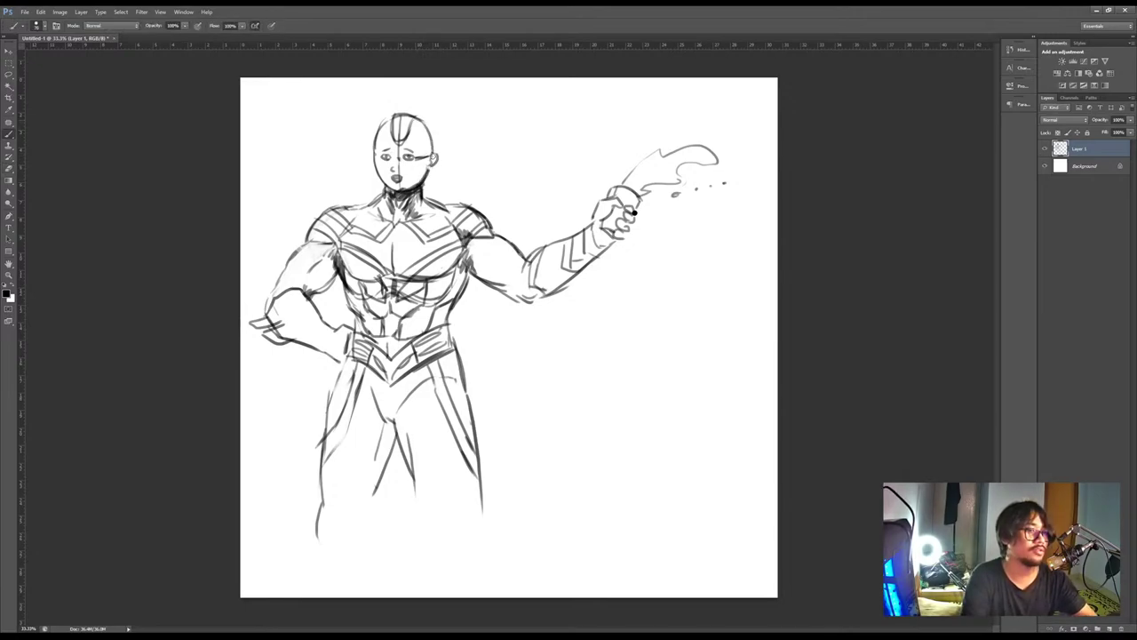
{"action": "mouse_move", "coordinate": [371, 131]}
{"action": "left_mouse_down"}
{"action": "mouse_move", "coordinate": [376, 182]}
{"action": "mouse_move", "coordinate": [398, 166]}
{"action": "left_mouse_up"}
{"action": "key", "text": "ctrl+alt+z"}
{"action": "key", "text": "ctrl+alt+z"}
Erase the leftover guidelines beside the viewer-right eye and inside the stripe on the crown
{"action": "key", "text": "e"}
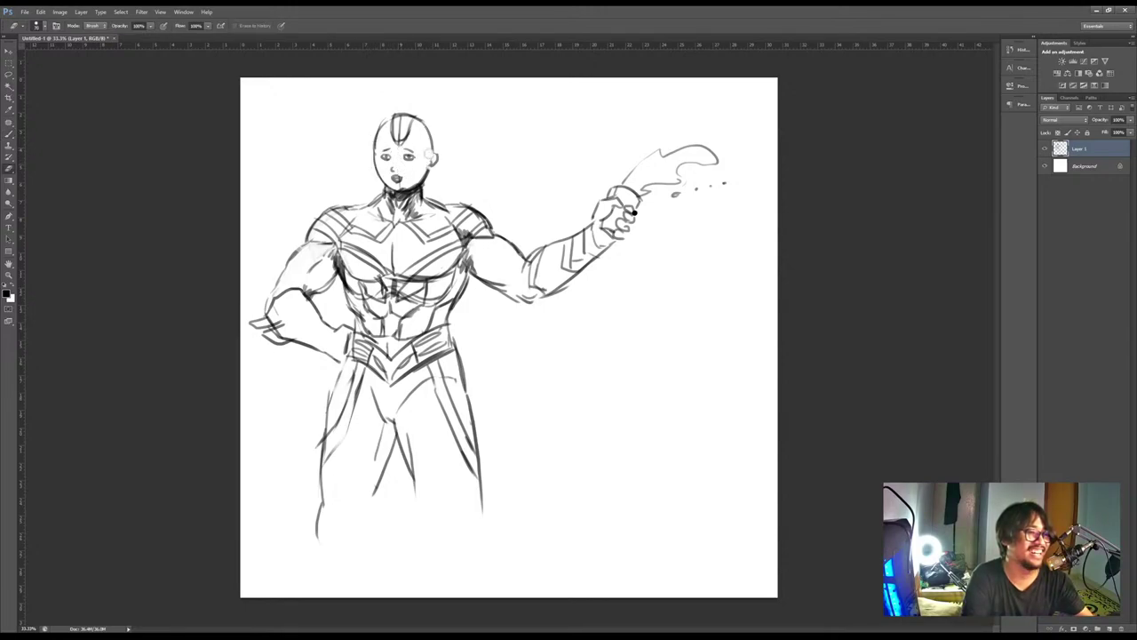
{"action": "key", "text": "b"}
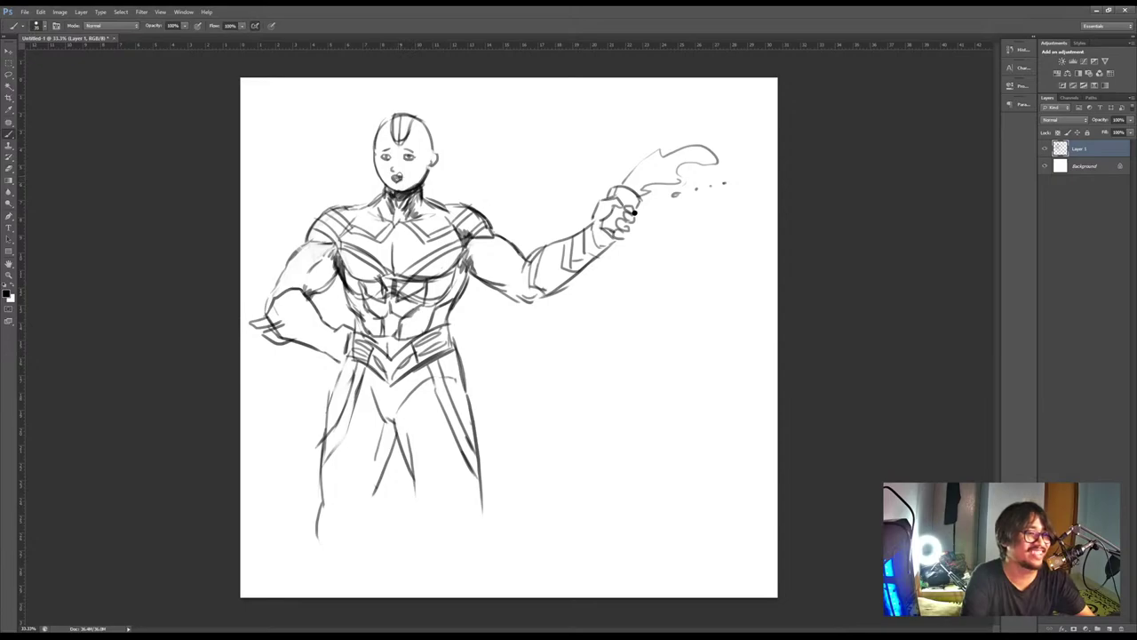
{"action": "key", "text": "e"}
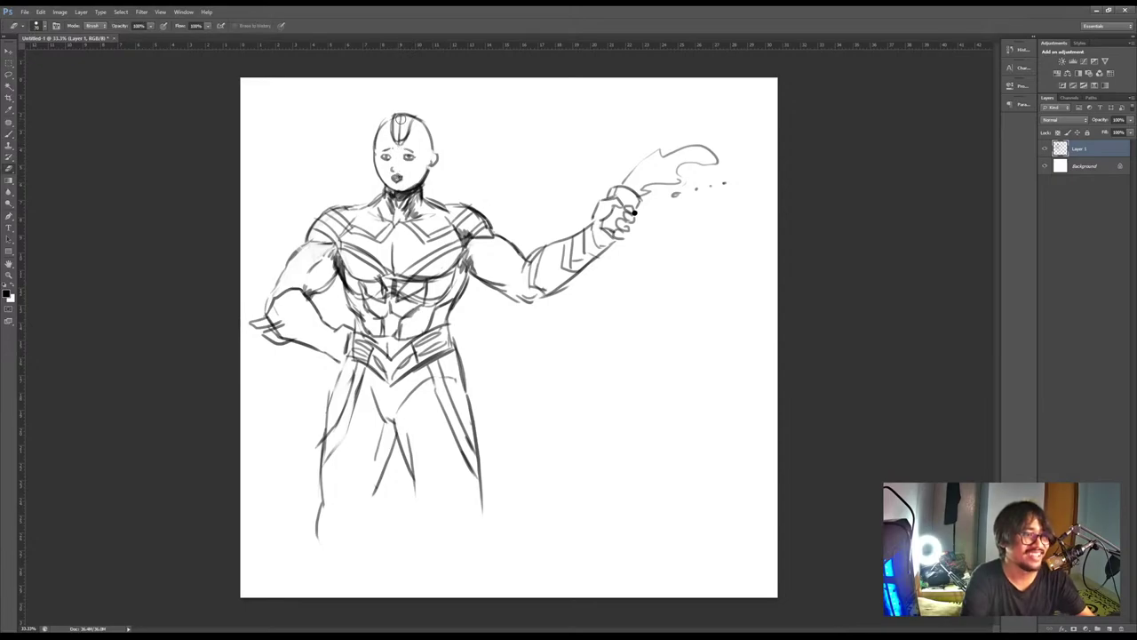
Shade the curved stripe on the crown and draw armguard bands across the bent forearm
{"action": "key", "text": "b"}
{"action": "left_click_drag", "start_coordinate": [401, 119], "coordinate": [398, 133]}
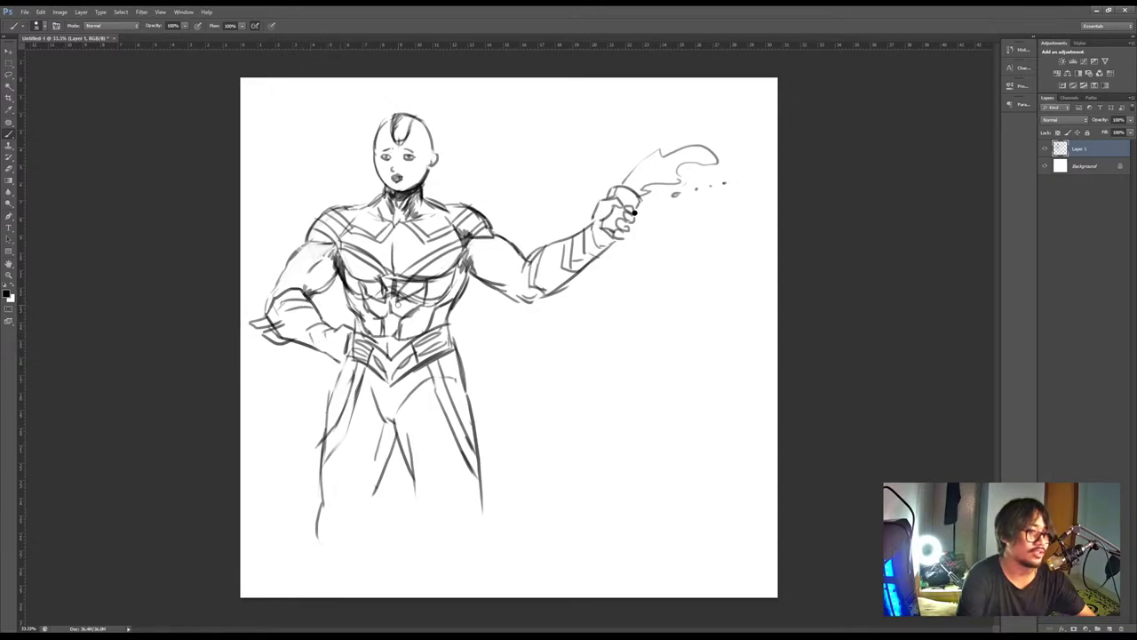
Erase the inner edge of the viewer-left thigh stripe and redraw it as a longer double line toward the knee
{"action": "key", "text": "e"}
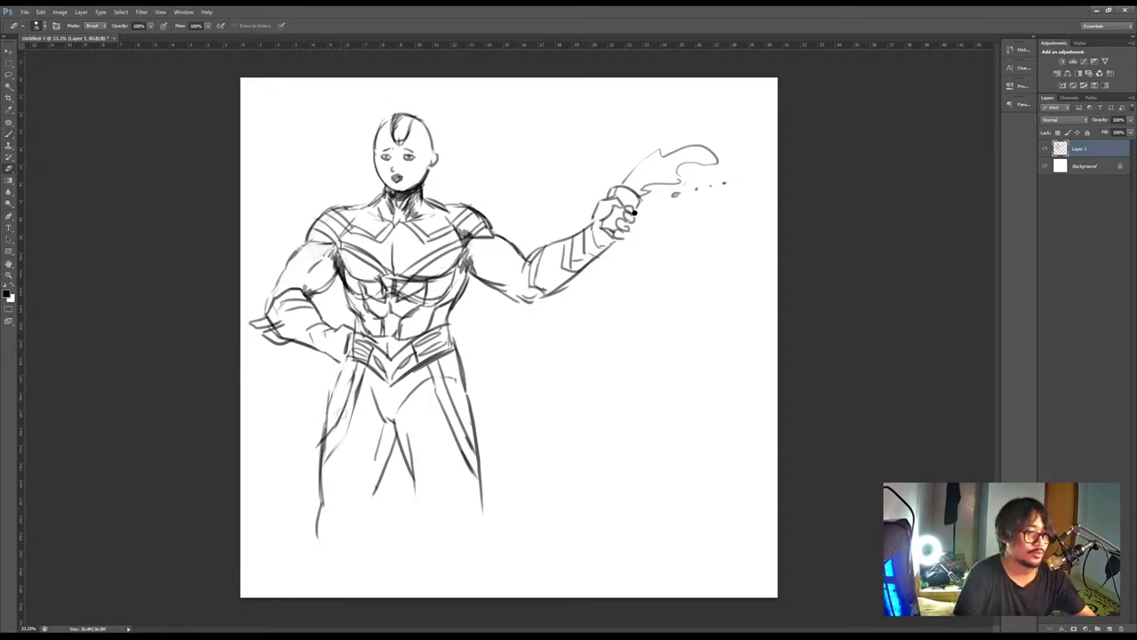
{"action": "mouse_move", "coordinate": [345, 436]}
{"action": "left_mouse_down"}
{"action": "mouse_move", "coordinate": [354, 380]}
{"action": "mouse_move", "coordinate": [335, 480]}
{"action": "left_mouse_up"}
{"action": "key", "text": "b"}
{"action": "key", "text": "ctrl+z"}
{"action": "left_click_drag", "start_coordinate": [364, 365], "coordinate": [326, 476]}
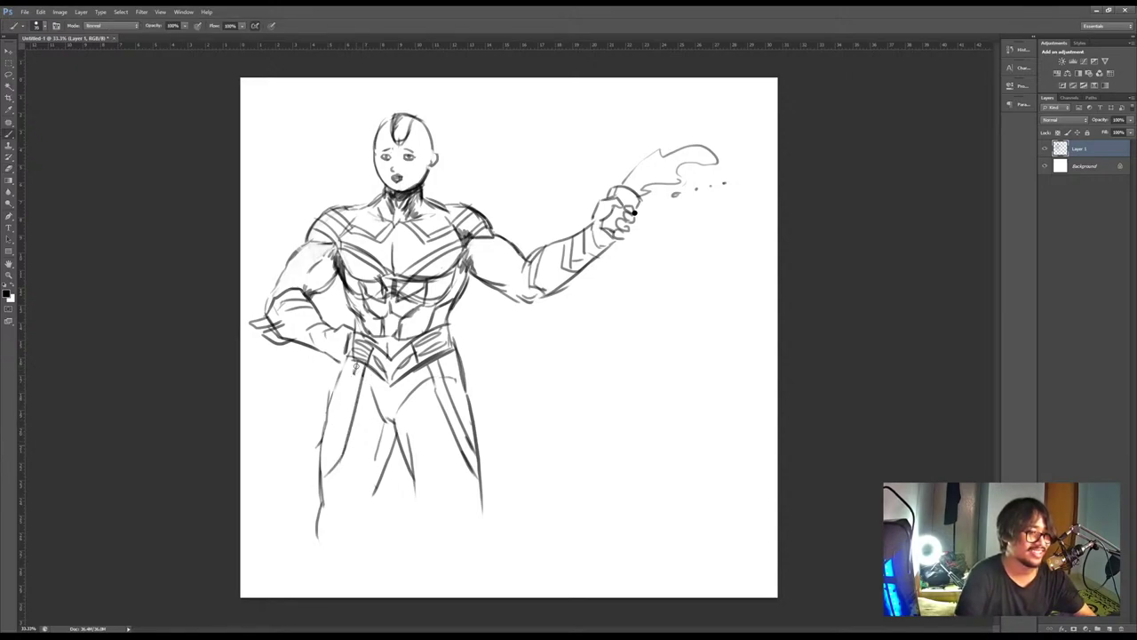
{"action": "left_click_drag", "start_coordinate": [357, 366], "coordinate": [327, 451]}
{"action": "key", "text": "ctrl+z"}
{"action": "left_click_drag", "start_coordinate": [355, 366], "coordinate": [325, 461]}
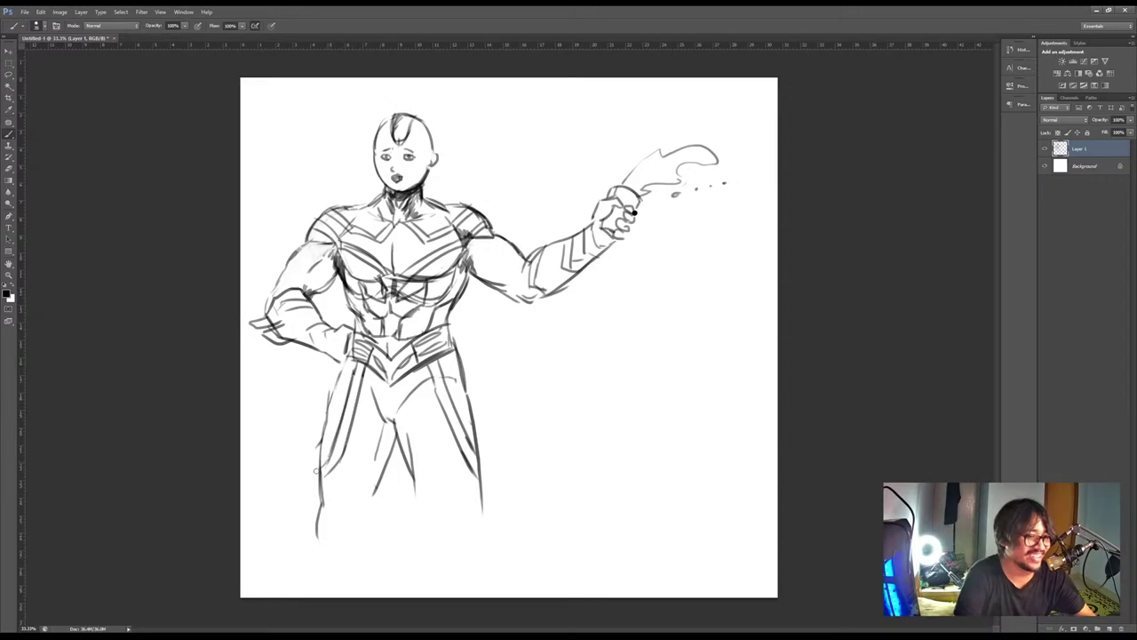
Redraw the inner contour of the viewer-left thigh, darken the outer knee line and add short kneecap marks
{"action": "left_click_drag", "start_coordinate": [385, 424], "coordinate": [373, 481]}
{"action": "key", "text": "ctrl+z"}
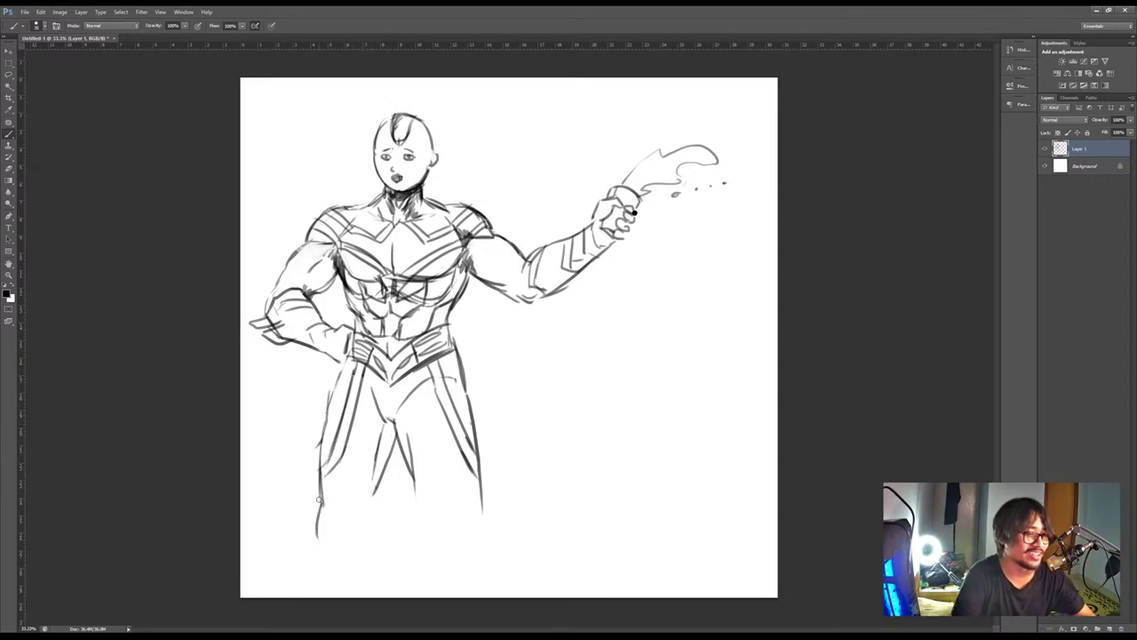
{"action": "left_click_drag", "start_coordinate": [319, 523], "coordinate": [317, 542]}
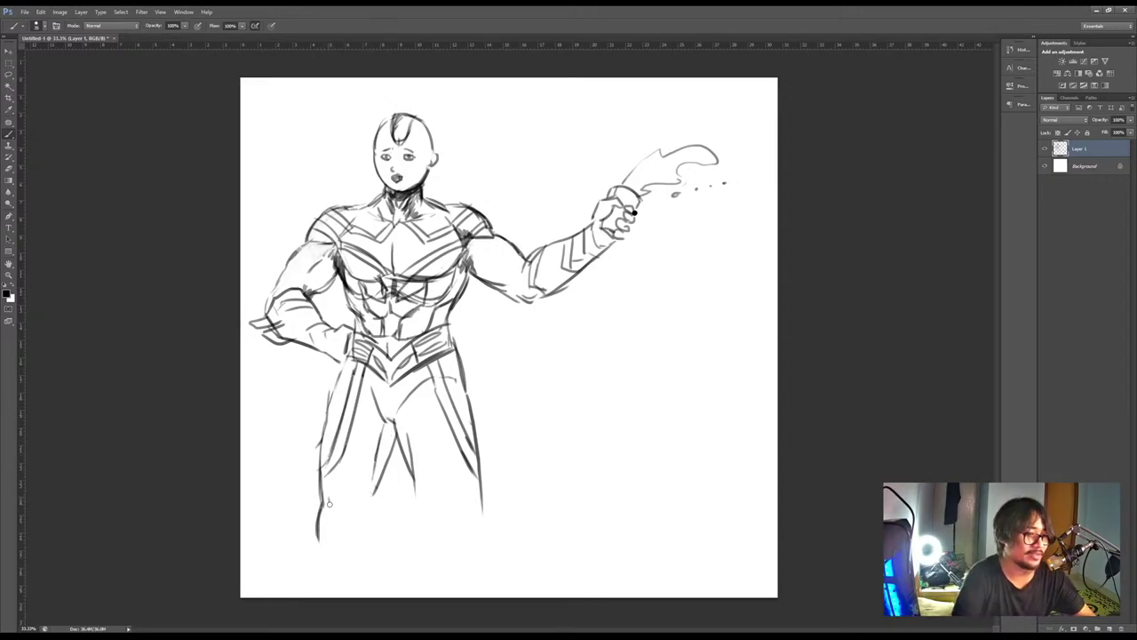
{"action": "mouse_move", "coordinate": [328, 503]}
{"action": "left_mouse_down"}
{"action": "mouse_move", "coordinate": [364, 506]}
{"action": "mouse_move", "coordinate": [362, 589]}
{"action": "left_mouse_up"}
{"action": "key", "text": "ctrl+z"}
{"action": "key", "text": "ctrl+z"}
{"action": "key", "text": "ctrl+z"}
{"action": "left_click_drag", "start_coordinate": [369, 534], "coordinate": [365, 597]}
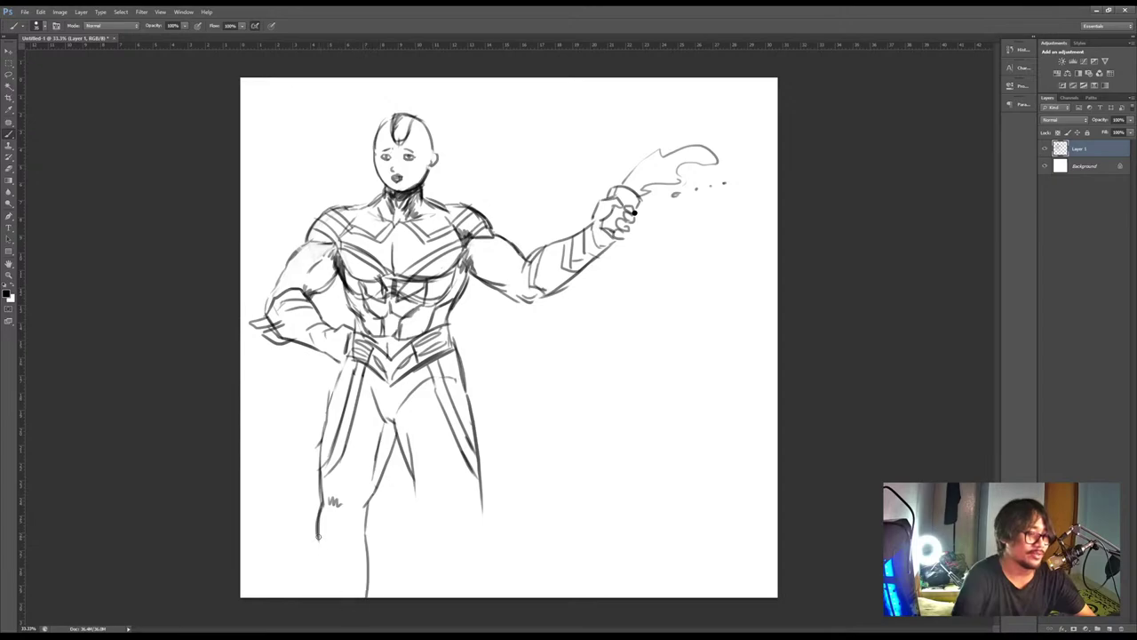
{"action": "key", "text": "ctrl+z"}
{"action": "mouse_move", "coordinate": [318, 536]}
{"action": "left_mouse_down"}
{"action": "mouse_move", "coordinate": [315, 614]}
{"action": "mouse_move", "coordinate": [316, 553]}
{"action": "mouse_move", "coordinate": [305, 597]}
{"action": "left_mouse_up"}
{"action": "key", "text": "ctrl+z"}
{"action": "key", "text": "ctrl+z"}
{"action": "key", "text": "ctrl+z"}
{"action": "key", "text": "ctrl+z"}
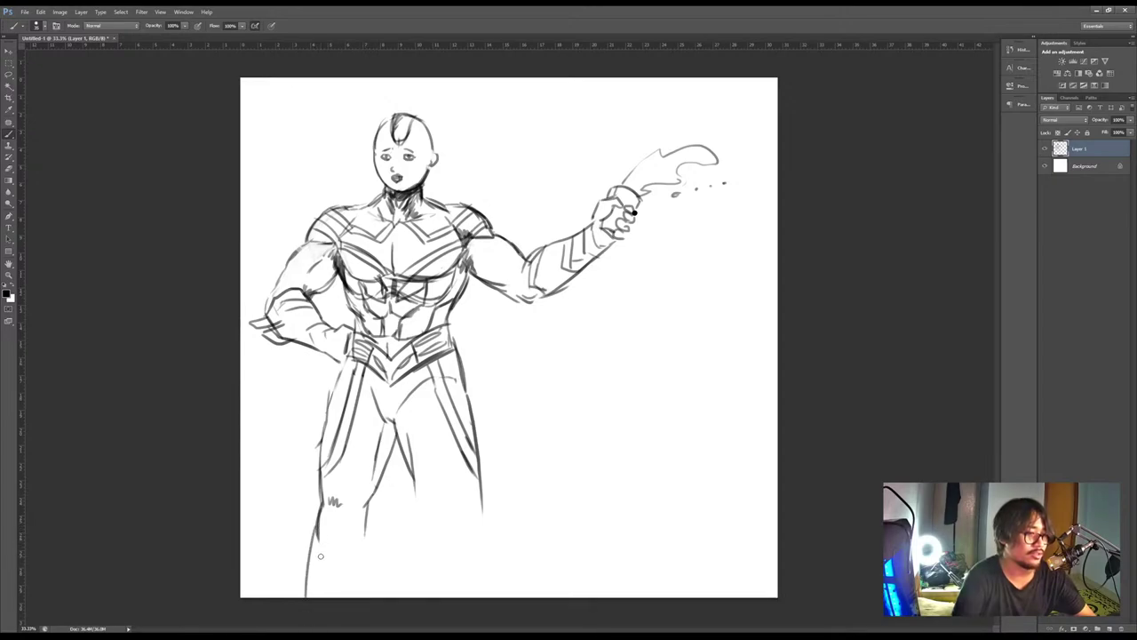
{"action": "key", "text": "ctrl+z"}
{"action": "key", "text": "ctrl+z"}
Sketch the rounded bottom of the viewer-left knee and a curved calf line down to the canvas edge
{"action": "left_click_drag", "start_coordinate": [316, 523], "coordinate": [323, 542]}
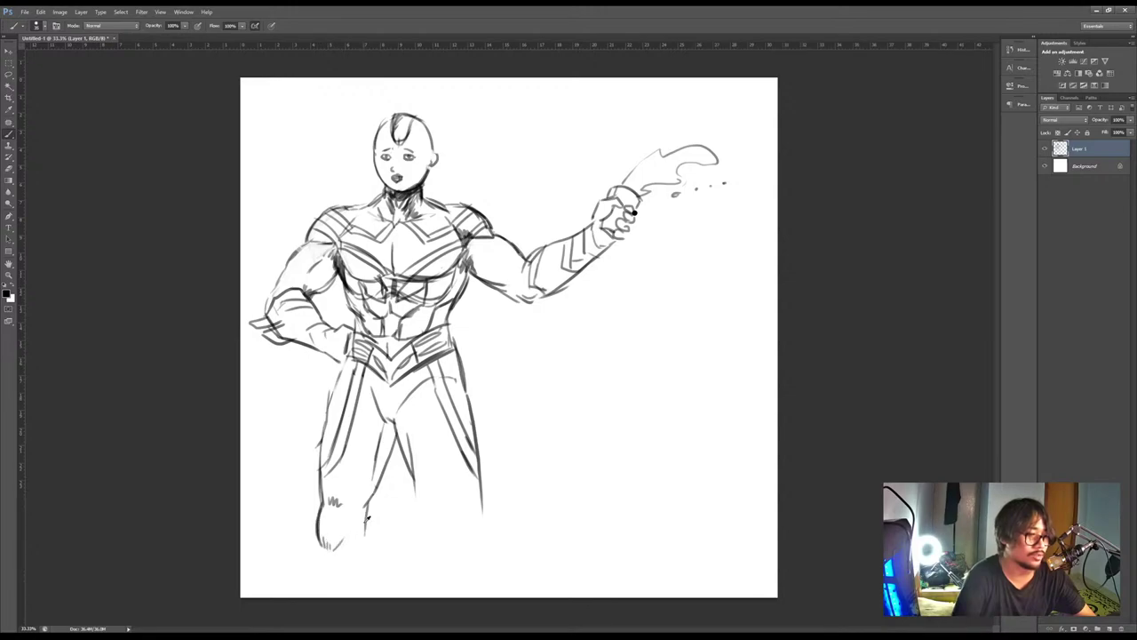
{"action": "mouse_move", "coordinate": [367, 521]}
{"action": "left_mouse_down"}
{"action": "mouse_move", "coordinate": [361, 597]}
{"action": "mouse_move", "coordinate": [351, 597]}
{"action": "left_mouse_up"}
{"action": "key", "text": "ctrl+z"}
{"action": "left_click_drag", "start_coordinate": [322, 548], "coordinate": [316, 597]}
{"action": "key", "text": "ctrl+z"}
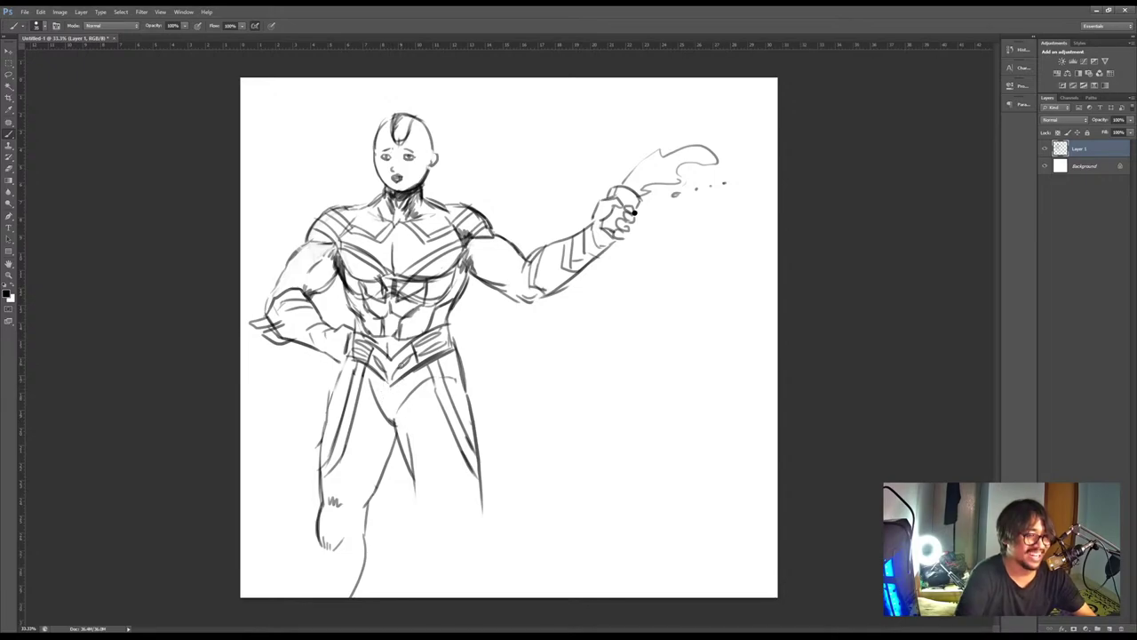
Add short muscle shading marks to both upper arms and extend the inner contour of the viewer-right leg downward
{"action": "left_click_drag", "start_coordinate": [471, 252], "coordinate": [487, 269]}
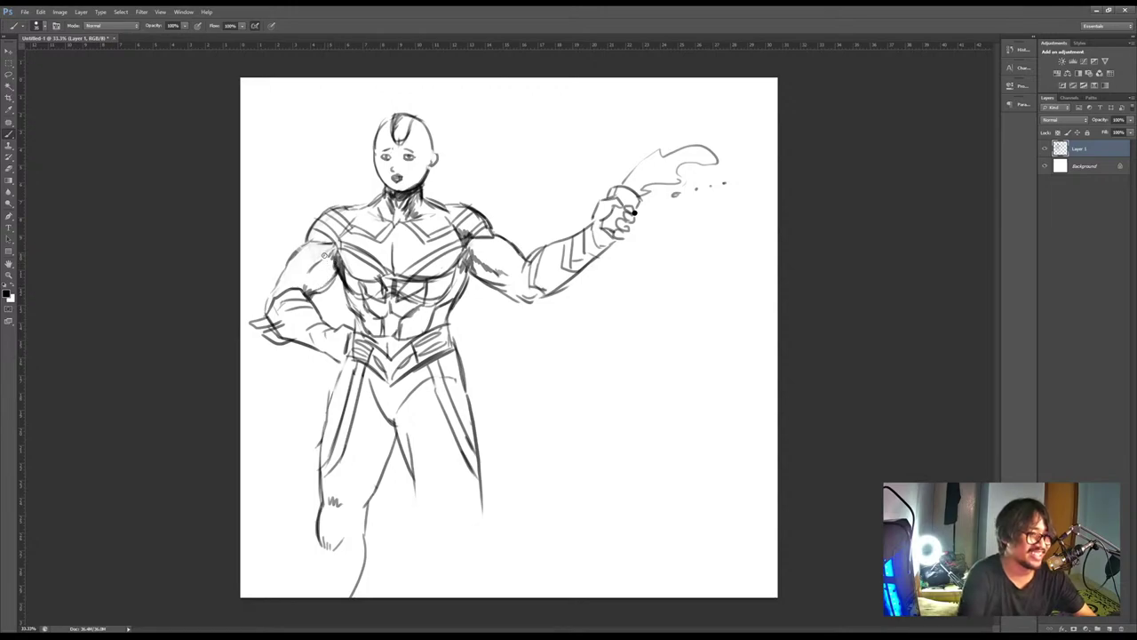
{"action": "left_click_drag", "start_coordinate": [326, 255], "coordinate": [308, 276]}
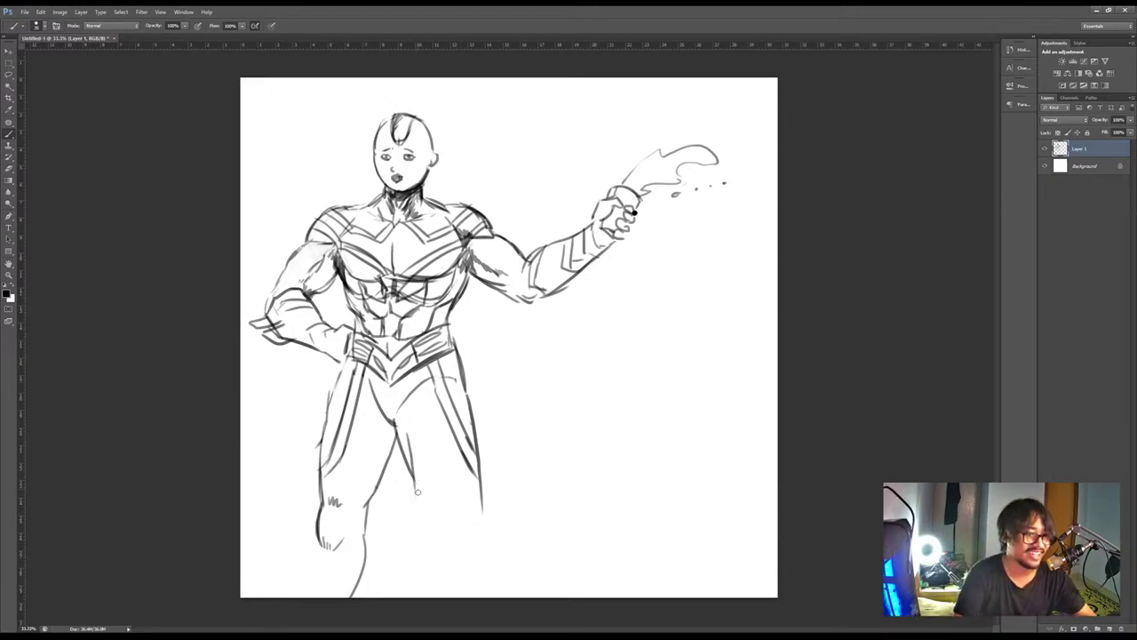
{"action": "left_click_drag", "start_coordinate": [417, 491], "coordinate": [427, 581]}
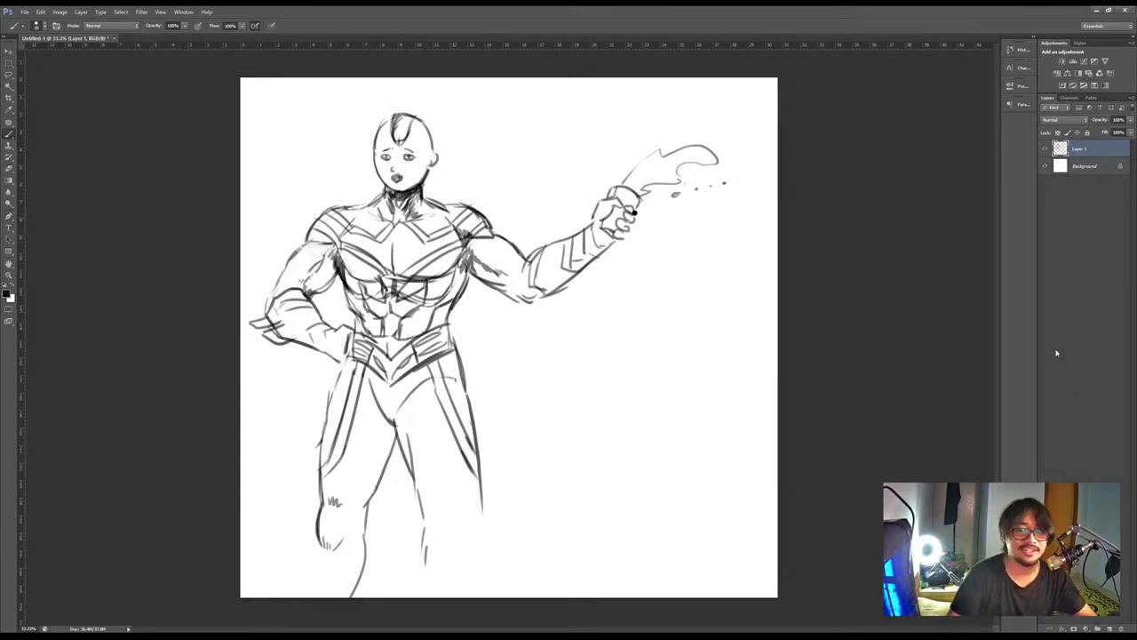
Add a new layer beneath the sketch and paint the bent arm, neck and viewer-left chest dark blue
{"action": "left_click", "coordinate": [1088, 167]}
{"action": "left_click", "coordinate": [1109, 629]}
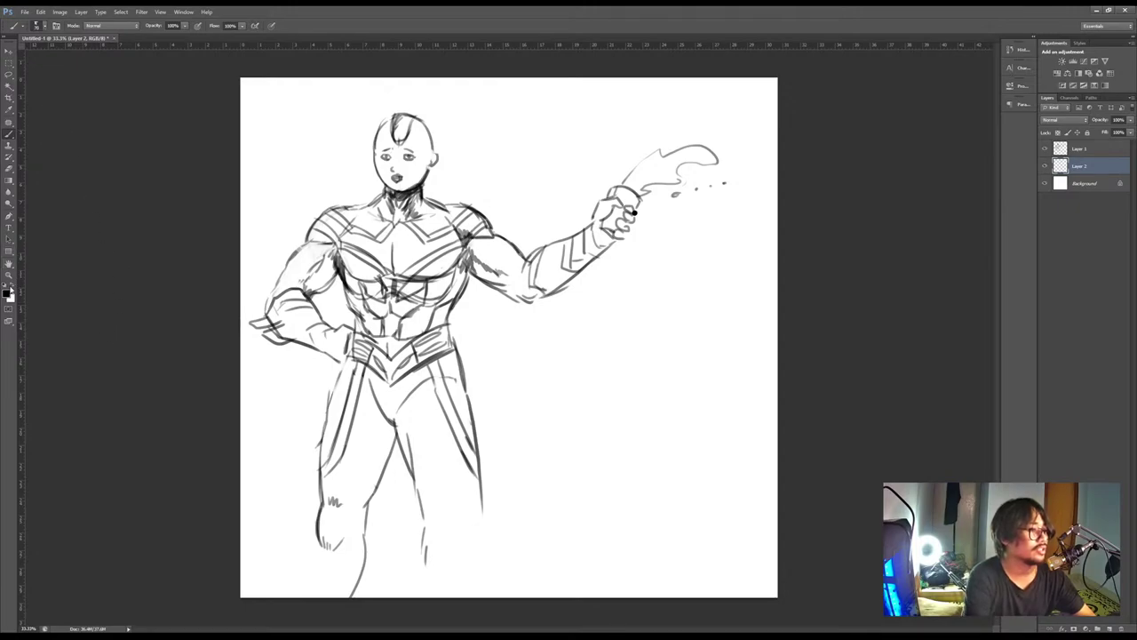
{"action": "key", "text": "i"}
{"action": "key", "text": "b"}
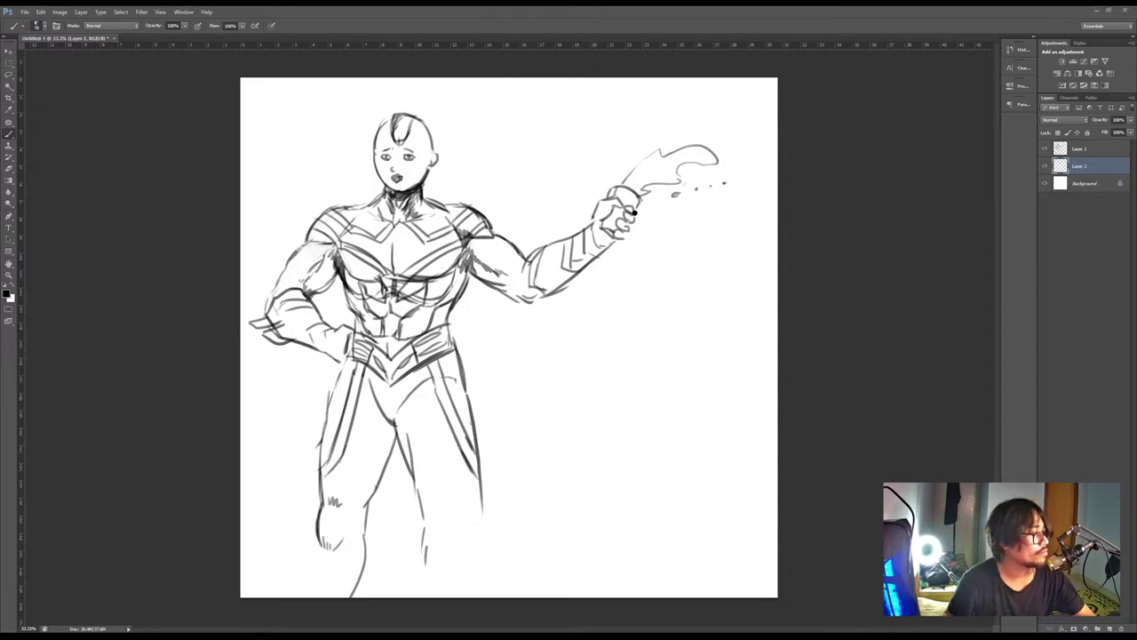
{"action": "key", "text": "i"}
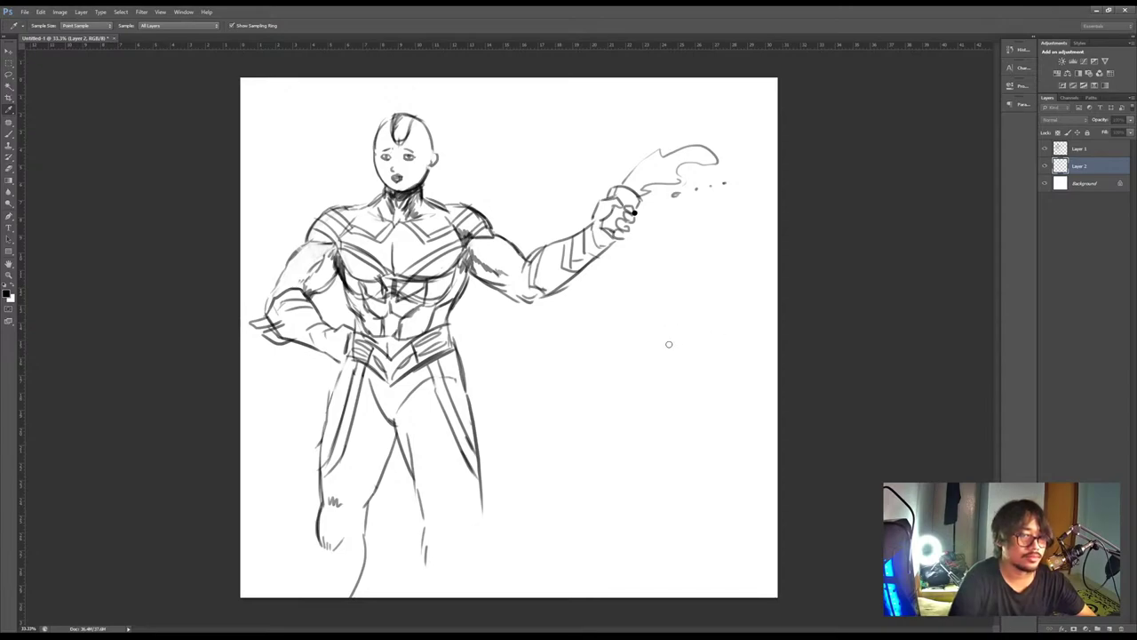
{"action": "key", "text": "b"}
{"action": "key", "text": "p"}
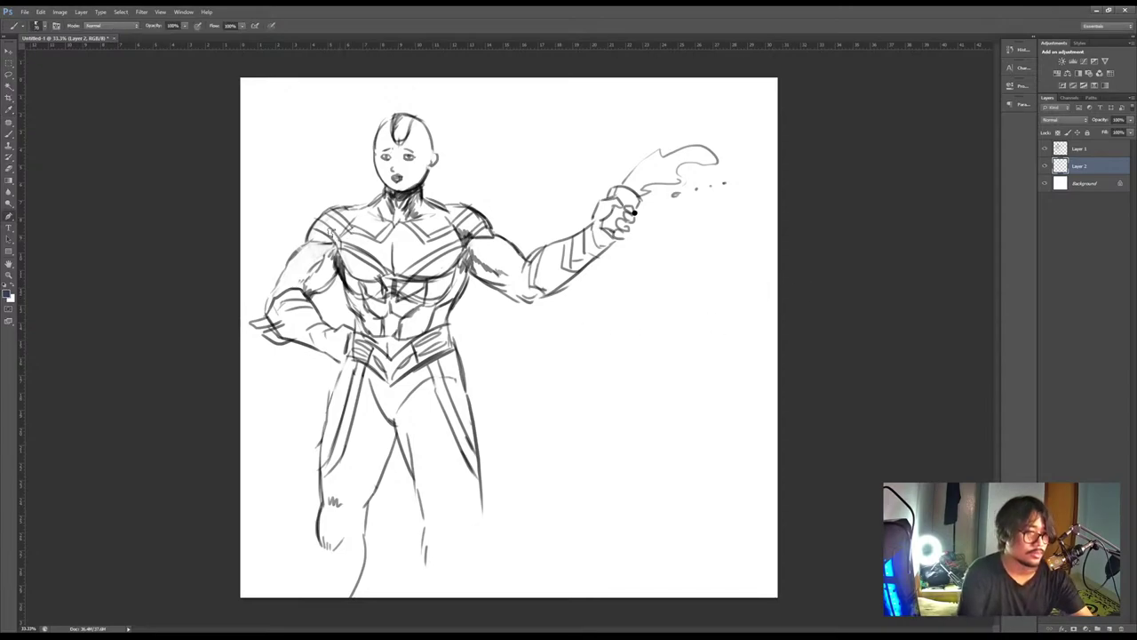
{"action": "key", "text": "b"}
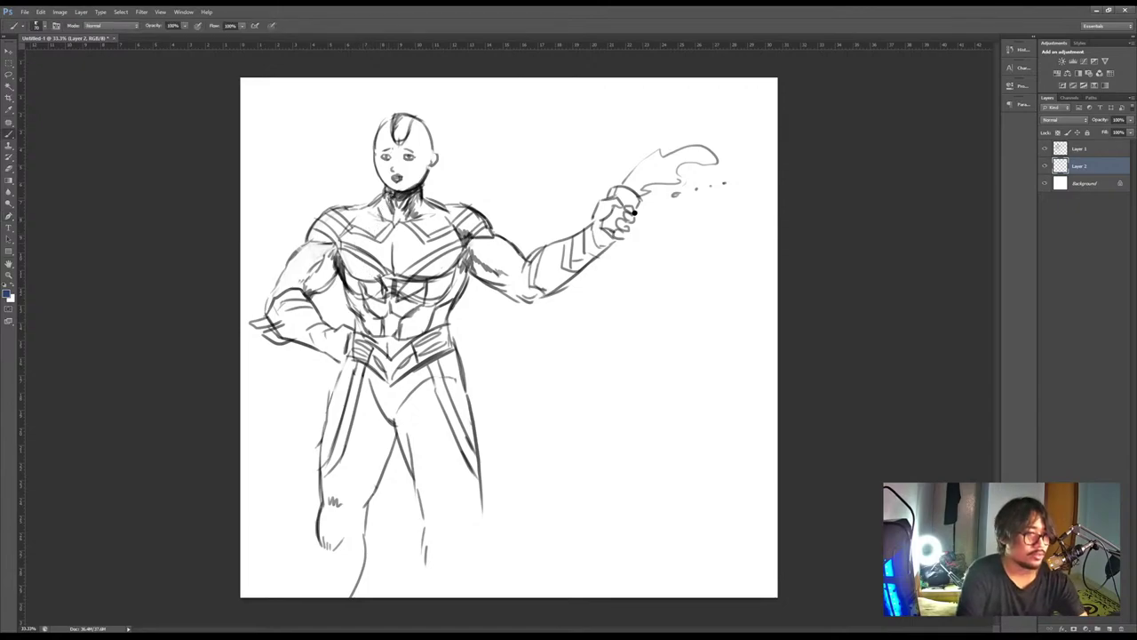
{"action": "mouse_move", "coordinate": [384, 212]}
{"action": "left_mouse_down"}
{"action": "mouse_move", "coordinate": [306, 235]}
{"action": "mouse_move", "coordinate": [314, 253]}
{"action": "mouse_move", "coordinate": [299, 249]}
{"action": "mouse_move", "coordinate": [300, 277]}
{"action": "mouse_move", "coordinate": [272, 306]}
{"action": "mouse_move", "coordinate": [337, 258]}
{"action": "mouse_move", "coordinate": [276, 309]}
{"action": "mouse_move", "coordinate": [279, 325]}
{"action": "mouse_move", "coordinate": [301, 313]}
{"action": "mouse_move", "coordinate": [288, 307]}
{"action": "mouse_move", "coordinate": [270, 334]}
{"action": "mouse_move", "coordinate": [318, 335]}
{"action": "mouse_move", "coordinate": [304, 317]}
{"action": "mouse_move", "coordinate": [340, 353]}
{"action": "mouse_move", "coordinate": [317, 324]}
{"action": "mouse_move", "coordinate": [322, 340]}
{"action": "mouse_move", "coordinate": [355, 354]}
{"action": "left_mouse_up"}
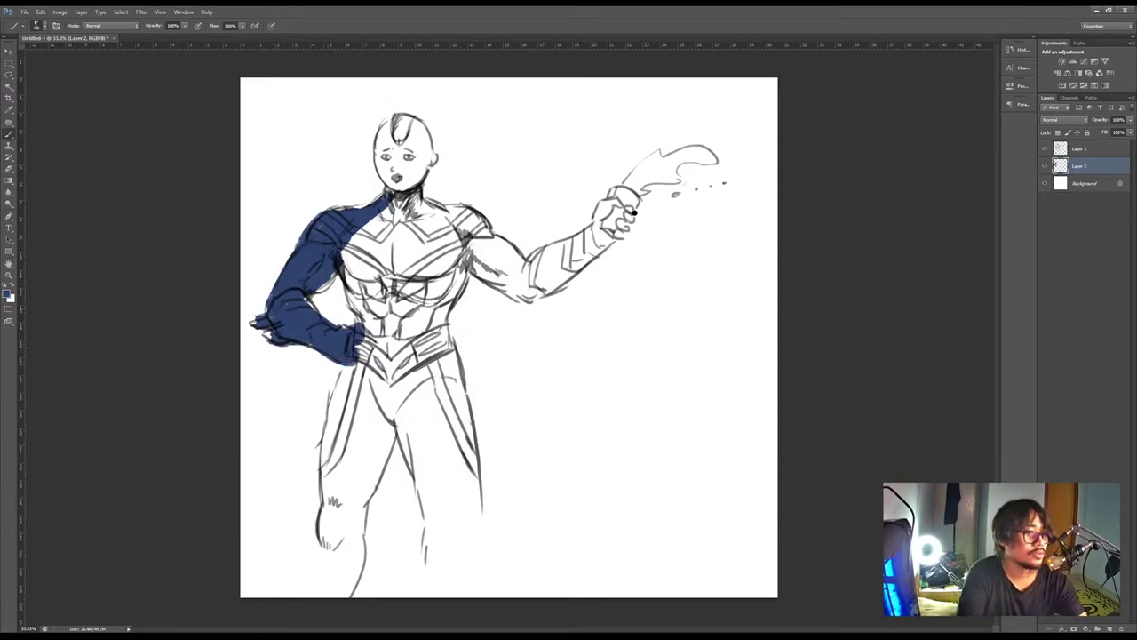
{"action": "mouse_move", "coordinate": [364, 260]}
{"action": "left_mouse_down"}
{"action": "mouse_move", "coordinate": [359, 306]}
{"action": "mouse_move", "coordinate": [411, 200]}
{"action": "mouse_move", "coordinate": [410, 240]}
{"action": "left_mouse_up"}
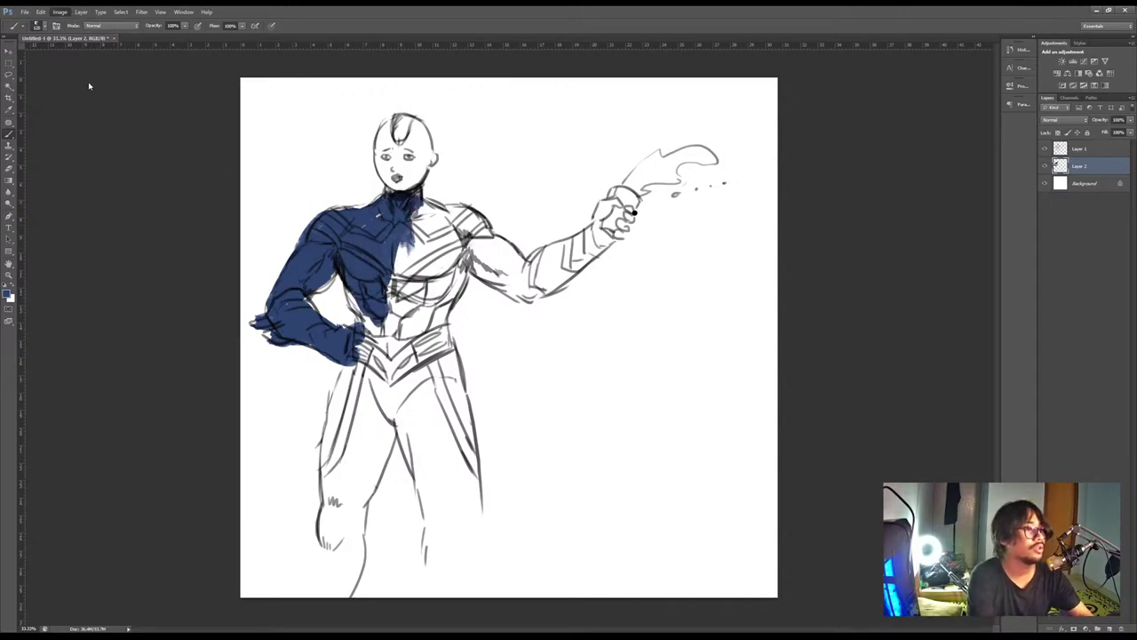
Flip the canvas horizontally, paint the remaining torso, outstretched arm and both legs dark blue, and flip the canvas back
{"action": "left_click", "coordinate": [233, 182]}
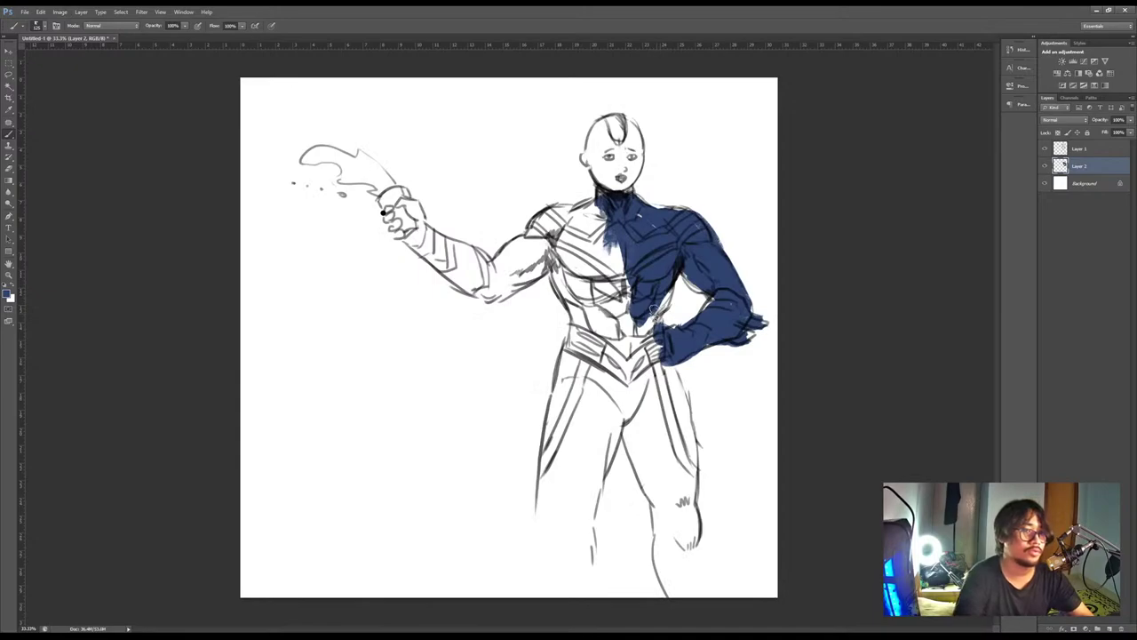
{"action": "mouse_move", "coordinate": [601, 228]}
{"action": "left_mouse_down"}
{"action": "mouse_move", "coordinate": [535, 218]}
{"action": "mouse_move", "coordinate": [510, 275]}
{"action": "mouse_move", "coordinate": [499, 283]}
{"action": "mouse_move", "coordinate": [497, 271]}
{"action": "mouse_move", "coordinate": [507, 280]}
{"action": "mouse_move", "coordinate": [484, 284]}
{"action": "mouse_move", "coordinate": [458, 268]}
{"action": "mouse_move", "coordinate": [475, 263]}
{"action": "mouse_move", "coordinate": [489, 285]}
{"action": "mouse_move", "coordinate": [410, 238]}
{"action": "mouse_move", "coordinate": [493, 263]}
{"action": "mouse_move", "coordinate": [548, 258]}
{"action": "mouse_move", "coordinate": [590, 233]}
{"action": "mouse_move", "coordinate": [578, 240]}
{"action": "mouse_move", "coordinate": [593, 213]}
{"action": "mouse_move", "coordinate": [633, 216]}
{"action": "mouse_move", "coordinate": [555, 256]}
{"action": "mouse_move", "coordinate": [599, 329]}
{"action": "mouse_move", "coordinate": [617, 280]}
{"action": "mouse_move", "coordinate": [666, 261]}
{"action": "left_mouse_up"}
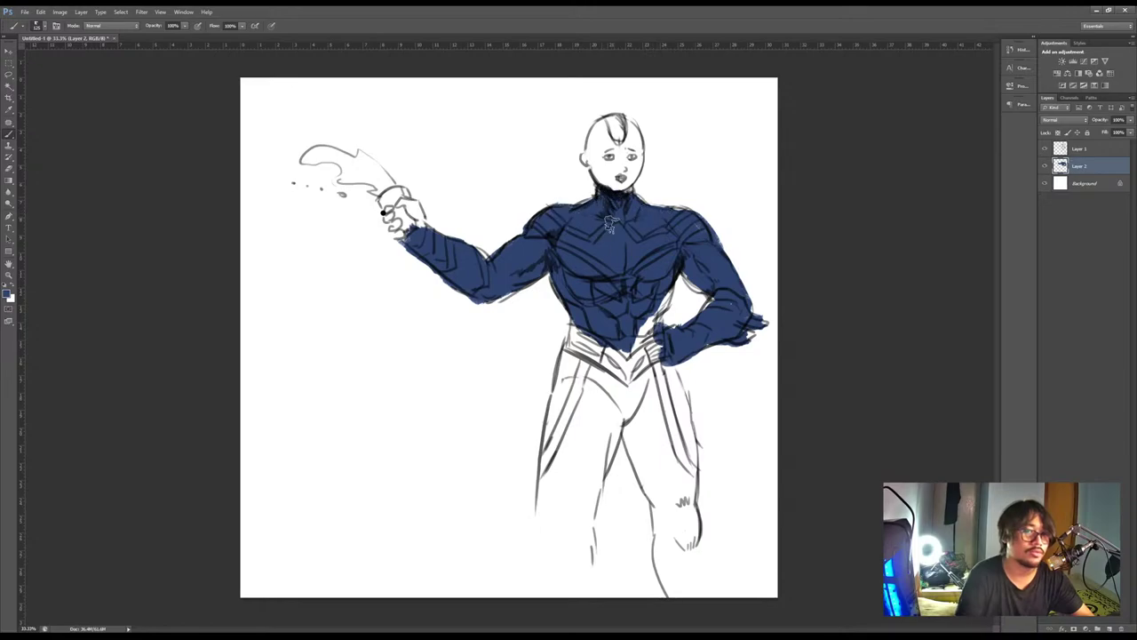
{"action": "mouse_move", "coordinate": [576, 348]}
{"action": "left_mouse_down"}
{"action": "mouse_move", "coordinate": [556, 506]}
{"action": "mouse_move", "coordinate": [577, 338]}
{"action": "mouse_move", "coordinate": [544, 524]}
{"action": "mouse_move", "coordinate": [622, 336]}
{"action": "mouse_move", "coordinate": [599, 452]}
{"action": "mouse_move", "coordinate": [629, 317]}
{"action": "mouse_move", "coordinate": [640, 471]}
{"action": "mouse_move", "coordinate": [671, 517]}
{"action": "mouse_move", "coordinate": [649, 311]}
{"action": "mouse_move", "coordinate": [662, 294]}
{"action": "mouse_move", "coordinate": [649, 391]}
{"action": "mouse_move", "coordinate": [697, 493]}
{"action": "mouse_move", "coordinate": [660, 468]}
{"action": "mouse_move", "coordinate": [665, 544]}
{"action": "mouse_move", "coordinate": [655, 531]}
{"action": "mouse_move", "coordinate": [668, 573]}
{"action": "mouse_move", "coordinate": [685, 575]}
{"action": "mouse_move", "coordinate": [689, 545]}
{"action": "left_mouse_up"}
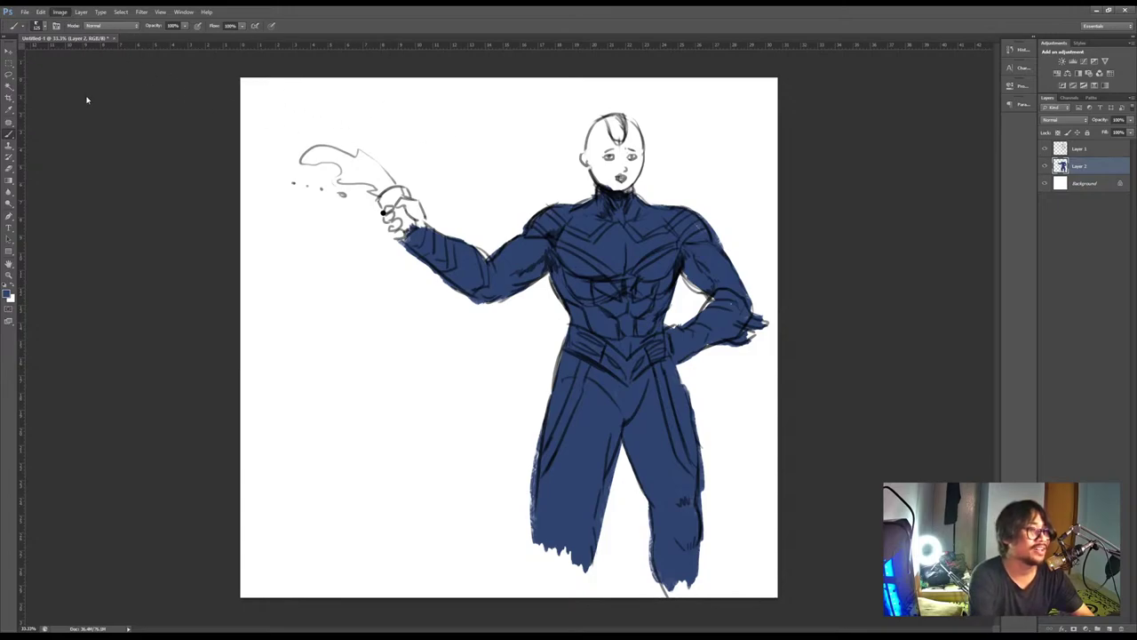
{"action": "left_click", "coordinate": [209, 129]}
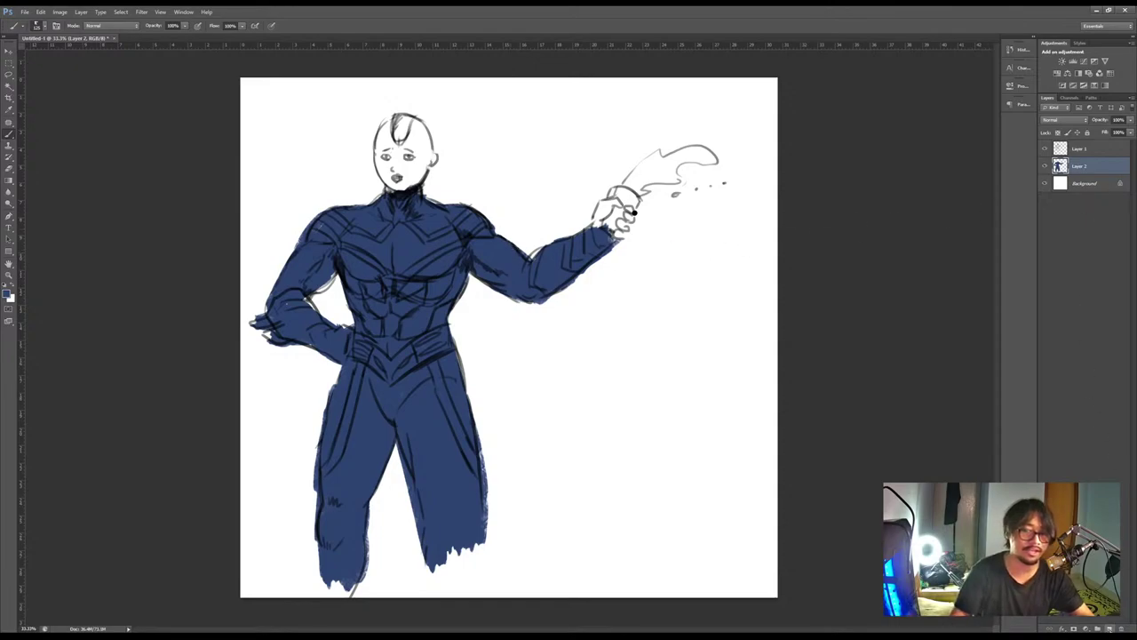
Add a layer clipped to the blue base and paint the shoulder and chest bands coral red
{"action": "left_click", "coordinate": [1110, 629]}
{"action": "left_click", "coordinate": [1083, 174], "text": "alt"}
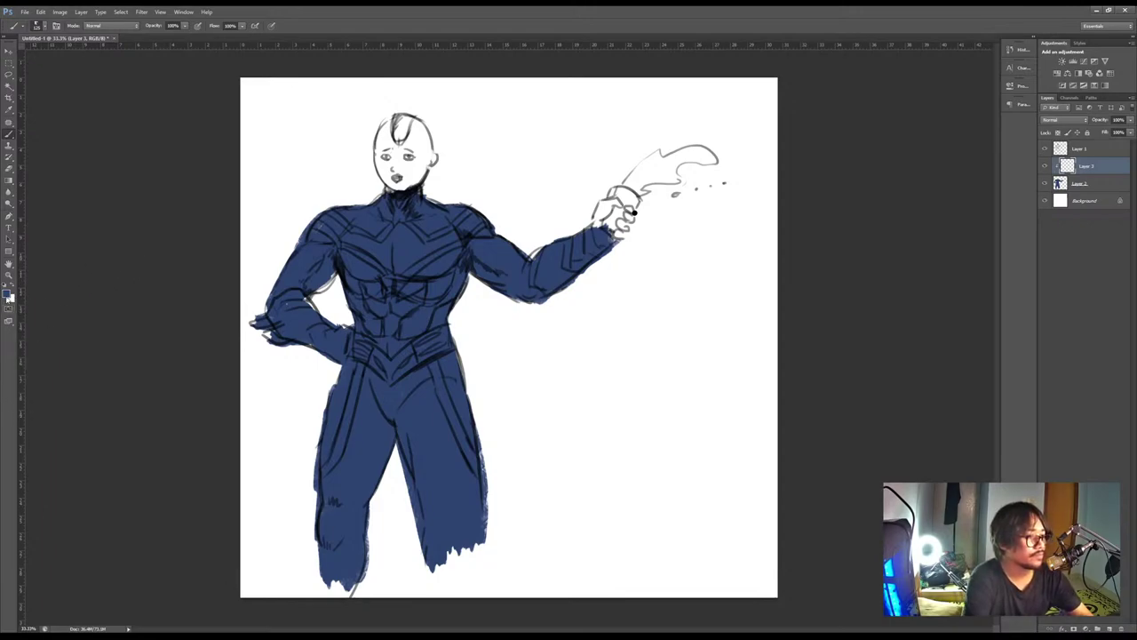
{"action": "key", "text": "i"}
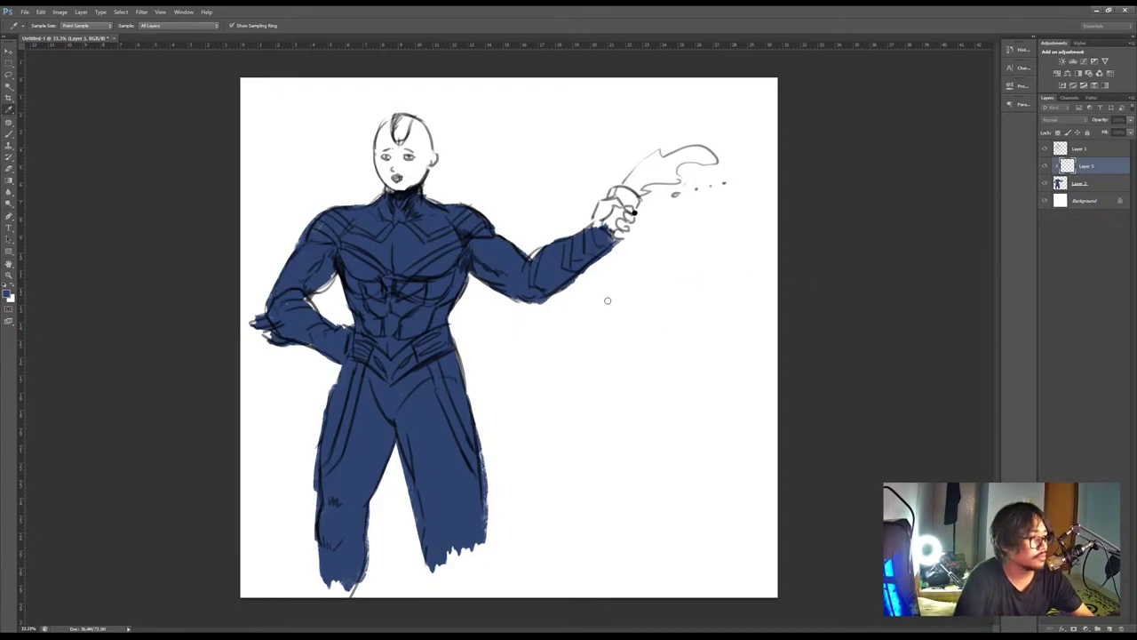
{"action": "left_click", "coordinate": [809, 279]}
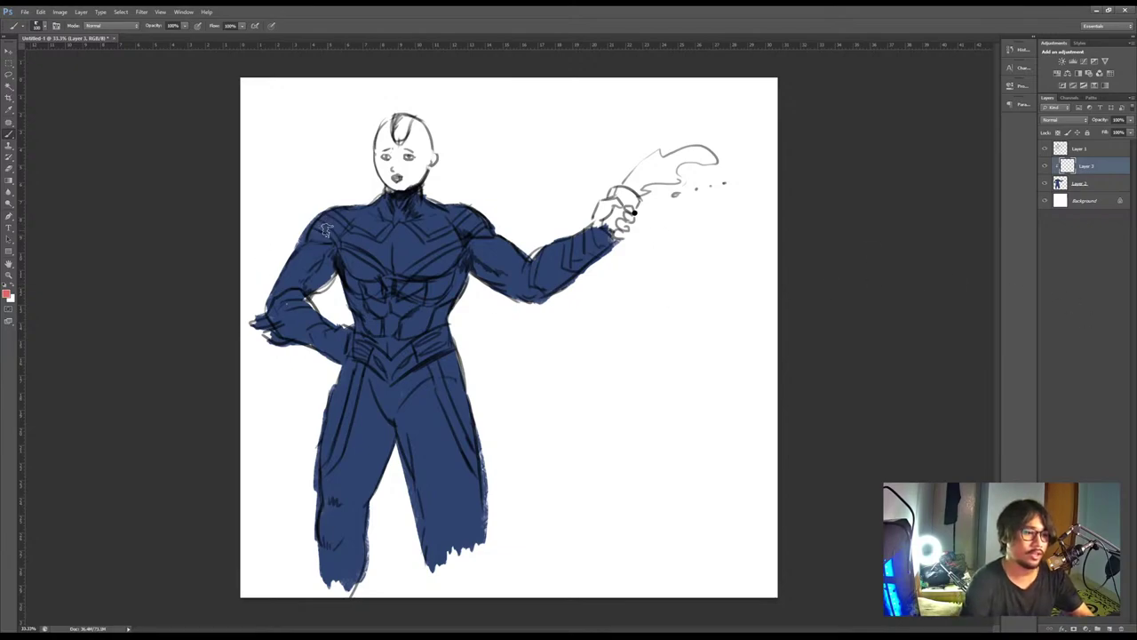
{"action": "mouse_move", "coordinate": [326, 229]}
{"action": "left_mouse_down"}
{"action": "mouse_move", "coordinate": [350, 215]}
{"action": "mouse_move", "coordinate": [339, 236]}
{"action": "mouse_move", "coordinate": [327, 226]}
{"action": "mouse_move", "coordinate": [343, 240]}
{"action": "mouse_move", "coordinate": [319, 216]}
{"action": "mouse_move", "coordinate": [387, 251]}
{"action": "mouse_move", "coordinate": [405, 209]}
{"action": "mouse_move", "coordinate": [390, 211]}
{"action": "mouse_move", "coordinate": [390, 197]}
{"action": "mouse_move", "coordinate": [400, 207]}
{"action": "mouse_move", "coordinate": [413, 191]}
{"action": "mouse_move", "coordinate": [401, 241]}
{"action": "mouse_move", "coordinate": [419, 252]}
{"action": "mouse_move", "coordinate": [423, 240]}
{"action": "mouse_move", "coordinate": [387, 280]}
{"action": "mouse_move", "coordinate": [393, 251]}
{"action": "mouse_move", "coordinate": [365, 250]}
{"action": "mouse_move", "coordinate": [391, 256]}
{"action": "mouse_move", "coordinate": [393, 286]}
{"action": "mouse_move", "coordinate": [402, 241]}
{"action": "mouse_move", "coordinate": [449, 235]}
{"action": "mouse_move", "coordinate": [414, 261]}
{"action": "left_mouse_up"}
{"action": "key", "text": "bracketleft"}
{"action": "key", "text": "bracketleft"}
{"action": "left_click_drag", "start_coordinate": [455, 217], "coordinate": [492, 227]}
Paint the central abdomen shape, belt and hip-side wrist coral red, undoing stray strokes
{"action": "mouse_move", "coordinate": [391, 286]}
{"action": "left_mouse_down"}
{"action": "mouse_move", "coordinate": [374, 310]}
{"action": "mouse_move", "coordinate": [363, 284]}
{"action": "mouse_move", "coordinate": [369, 301]}
{"action": "mouse_move", "coordinate": [414, 302]}
{"action": "mouse_move", "coordinate": [382, 346]}
{"action": "mouse_move", "coordinate": [359, 325]}
{"action": "mouse_move", "coordinate": [396, 329]}
{"action": "mouse_move", "coordinate": [387, 364]}
{"action": "mouse_move", "coordinate": [418, 345]}
{"action": "mouse_move", "coordinate": [368, 340]}
{"action": "left_mouse_up"}
{"action": "key", "text": "ctrl+alt+z"}
{"action": "key", "text": "ctrl+alt+z"}
{"action": "key", "text": "ctrl+alt+z"}
{"action": "key", "text": "ctrl+alt+z"}
{"action": "mouse_move", "coordinate": [387, 334]}
{"action": "left_mouse_down"}
{"action": "mouse_move", "coordinate": [381, 308]}
{"action": "mouse_move", "coordinate": [360, 281]}
{"action": "mouse_move", "coordinate": [369, 299]}
{"action": "mouse_move", "coordinate": [395, 306]}
{"action": "mouse_move", "coordinate": [424, 288]}
{"action": "mouse_move", "coordinate": [393, 311]}
{"action": "mouse_move", "coordinate": [393, 350]}
{"action": "mouse_move", "coordinate": [371, 338]}
{"action": "mouse_move", "coordinate": [368, 349]}
{"action": "mouse_move", "coordinate": [421, 346]}
{"action": "mouse_move", "coordinate": [398, 367]}
{"action": "mouse_move", "coordinate": [444, 343]}
{"action": "mouse_move", "coordinate": [446, 329]}
{"action": "mouse_move", "coordinate": [431, 323]}
{"action": "mouse_move", "coordinate": [453, 312]}
{"action": "mouse_move", "coordinate": [418, 347]}
{"action": "mouse_move", "coordinate": [452, 329]}
{"action": "mouse_move", "coordinate": [391, 359]}
{"action": "mouse_move", "coordinate": [401, 347]}
{"action": "mouse_move", "coordinate": [356, 346]}
{"action": "mouse_move", "coordinate": [347, 332]}
{"action": "mouse_move", "coordinate": [335, 341]}
{"action": "mouse_move", "coordinate": [358, 352]}
{"action": "mouse_move", "coordinate": [334, 328]}
{"action": "mouse_move", "coordinate": [331, 341]}
{"action": "mouse_move", "coordinate": [346, 344]}
{"action": "mouse_move", "coordinate": [337, 333]}
{"action": "mouse_move", "coordinate": [304, 351]}
{"action": "left_mouse_up"}
{"action": "key", "text": "ctrl+z"}
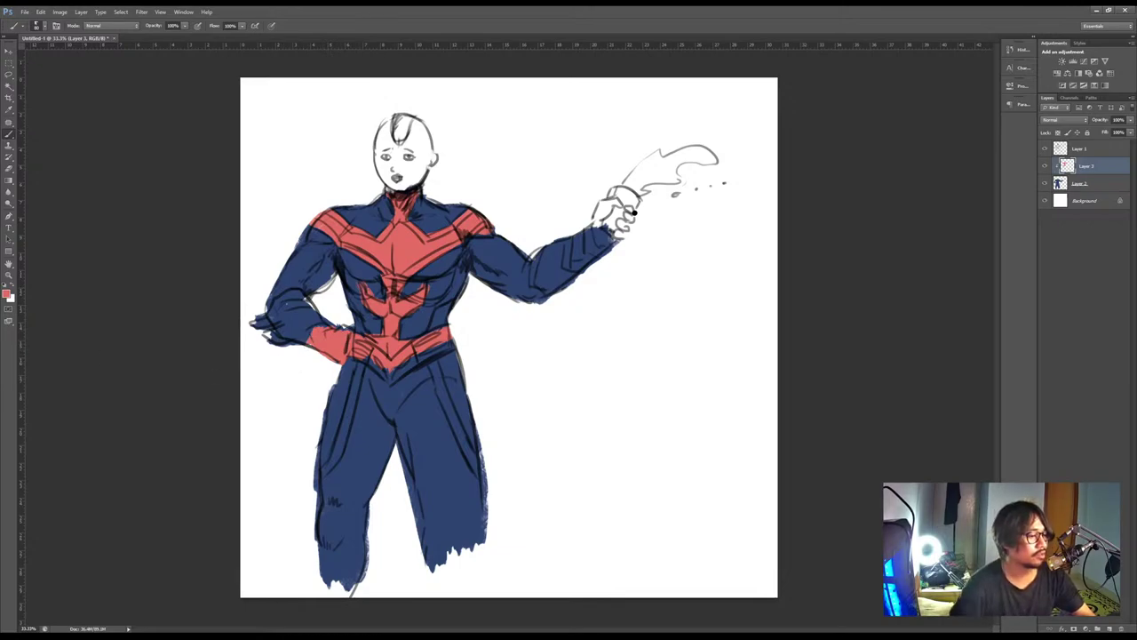
Paint both forearms and the outer stripes of both thighs coral red
{"action": "mouse_move", "coordinate": [331, 320]}
{"action": "left_mouse_down"}
{"action": "mouse_move", "coordinate": [293, 333]}
{"action": "mouse_move", "coordinate": [258, 324]}
{"action": "mouse_move", "coordinate": [262, 302]}
{"action": "mouse_move", "coordinate": [311, 309]}
{"action": "left_mouse_up"}
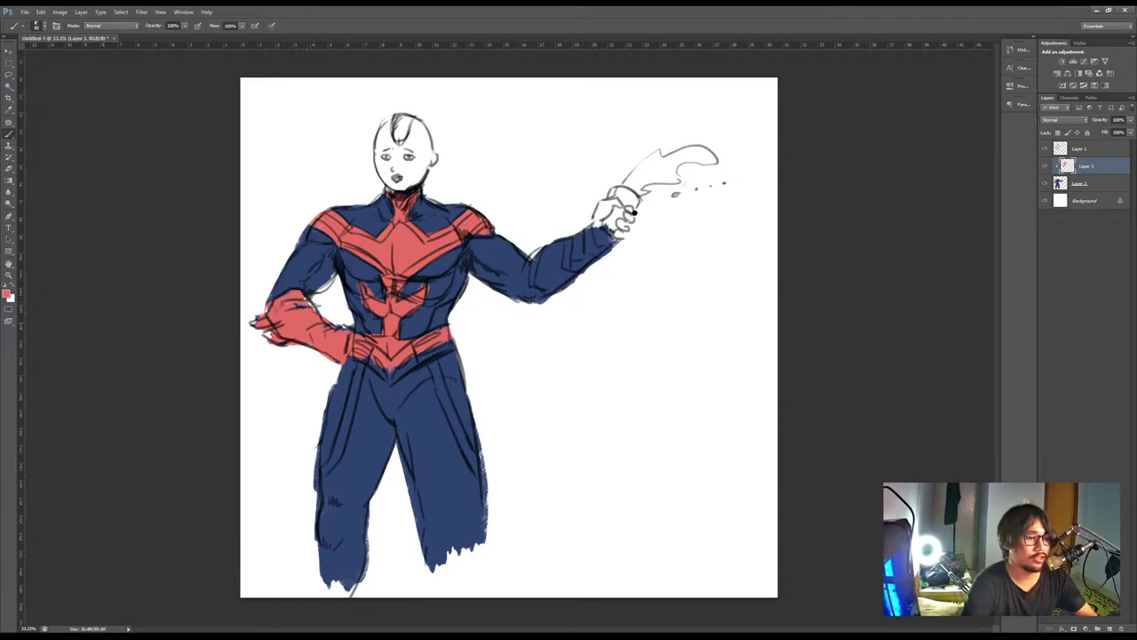
{"action": "mouse_move", "coordinate": [548, 255]}
{"action": "left_mouse_down"}
{"action": "mouse_move", "coordinate": [535, 281]}
{"action": "mouse_move", "coordinate": [561, 294]}
{"action": "mouse_move", "coordinate": [547, 271]}
{"action": "mouse_move", "coordinate": [544, 288]}
{"action": "mouse_move", "coordinate": [575, 231]}
{"action": "mouse_move", "coordinate": [579, 271]}
{"action": "mouse_move", "coordinate": [596, 235]}
{"action": "mouse_move", "coordinate": [582, 222]}
{"action": "mouse_move", "coordinate": [609, 239]}
{"action": "left_mouse_up"}
{"action": "mouse_move", "coordinate": [355, 348]}
{"action": "left_mouse_down"}
{"action": "mouse_move", "coordinate": [327, 456]}
{"action": "mouse_move", "coordinate": [309, 452]}
{"action": "mouse_move", "coordinate": [345, 435]}
{"action": "left_mouse_up"}
{"action": "mouse_move", "coordinate": [428, 348]}
{"action": "left_mouse_down"}
{"action": "mouse_move", "coordinate": [374, 362]}
{"action": "mouse_move", "coordinate": [390, 378]}
{"action": "mouse_move", "coordinate": [454, 327]}
{"action": "mouse_move", "coordinate": [441, 364]}
{"action": "mouse_move", "coordinate": [461, 429]}
{"action": "mouse_move", "coordinate": [452, 340]}
{"action": "mouse_move", "coordinate": [457, 433]}
{"action": "left_mouse_up"}
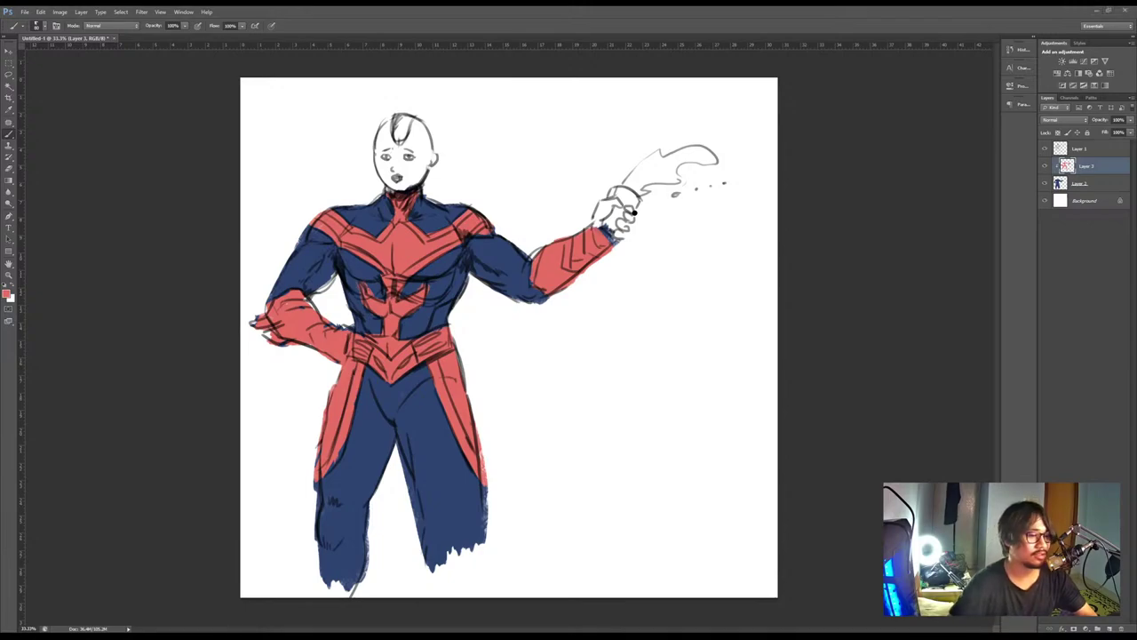
Choose yellow and paint both armguards, the side panels of the belt and the viewer-left lower leg
{"action": "left_click", "coordinate": [6, 293]}
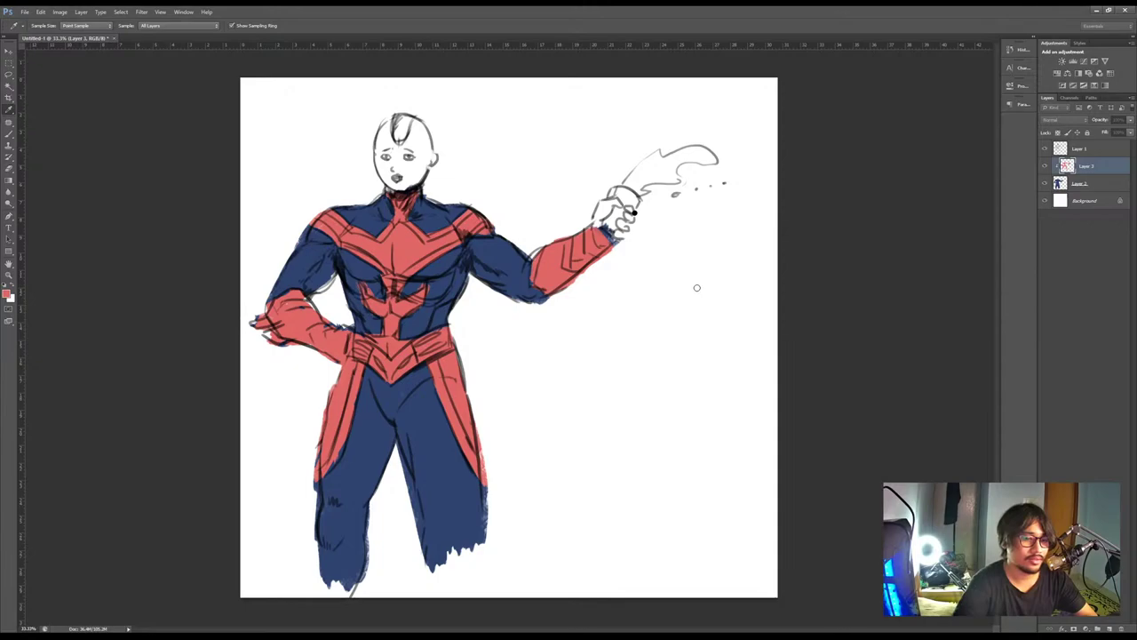
{"action": "left_click", "coordinate": [824, 279]}
{"action": "mouse_move", "coordinate": [310, 307]}
{"action": "left_mouse_down"}
{"action": "mouse_move", "coordinate": [289, 331]}
{"action": "mouse_move", "coordinate": [304, 316]}
{"action": "mouse_move", "coordinate": [287, 306]}
{"action": "mouse_move", "coordinate": [269, 347]}
{"action": "mouse_move", "coordinate": [282, 333]}
{"action": "mouse_move", "coordinate": [321, 346]}
{"action": "left_mouse_up"}
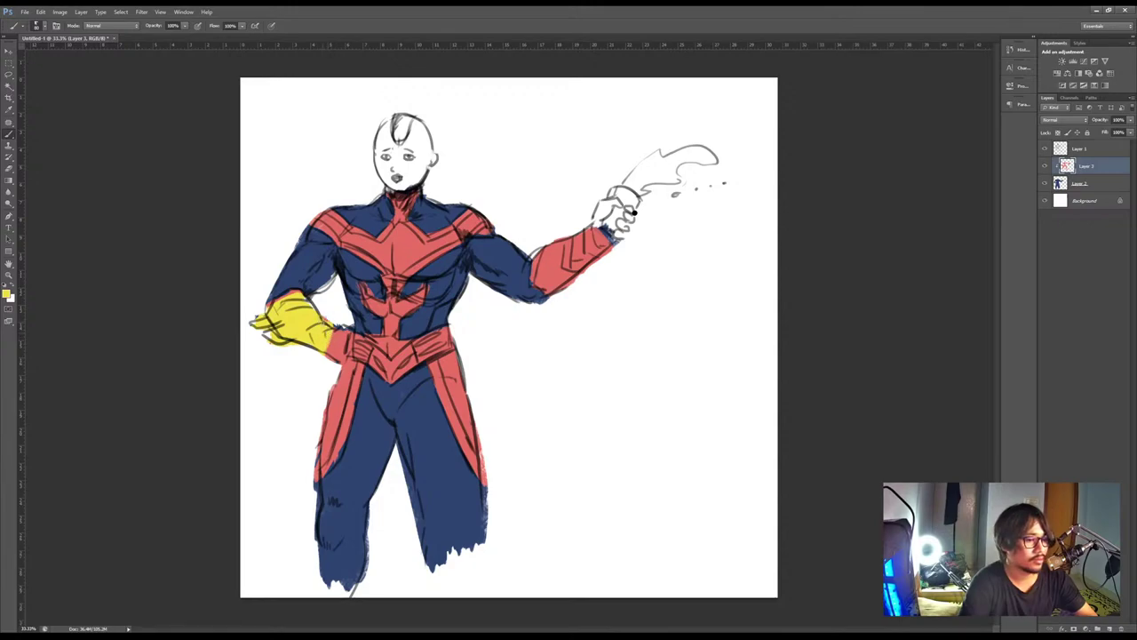
{"action": "mouse_move", "coordinate": [563, 235]}
{"action": "left_mouse_down"}
{"action": "mouse_move", "coordinate": [545, 280]}
{"action": "mouse_move", "coordinate": [597, 240]}
{"action": "left_mouse_up"}
{"action": "mouse_move", "coordinate": [355, 342]}
{"action": "left_mouse_down"}
{"action": "mouse_move", "coordinate": [368, 361]}
{"action": "mouse_move", "coordinate": [443, 337]}
{"action": "mouse_move", "coordinate": [440, 355]}
{"action": "left_mouse_up"}
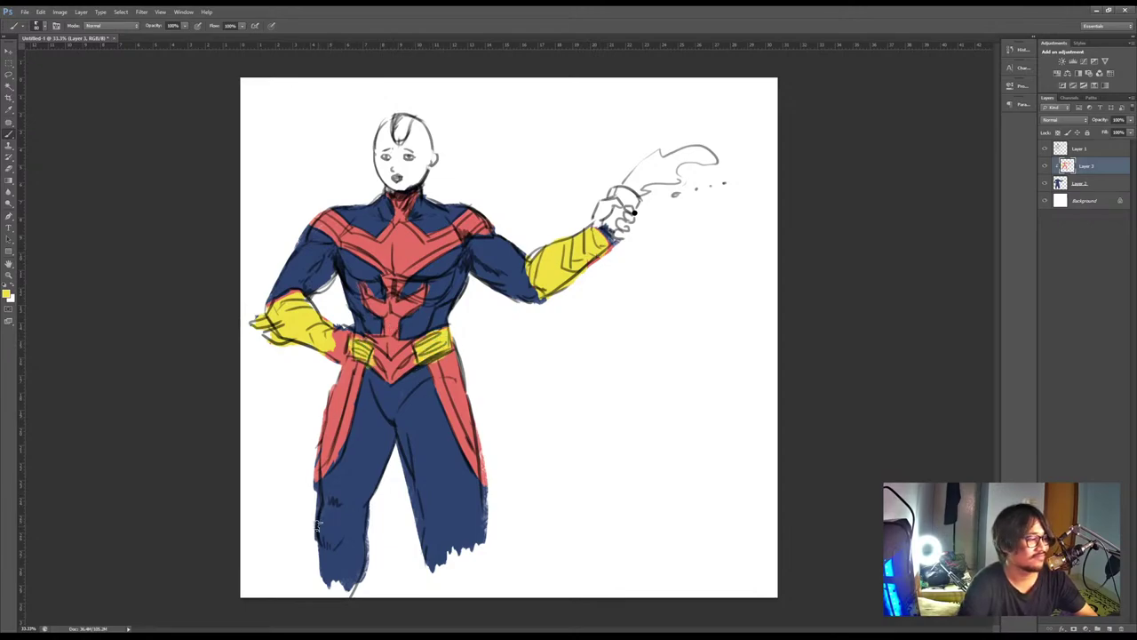
{"action": "mouse_move", "coordinate": [317, 525]}
{"action": "left_mouse_down"}
{"action": "mouse_move", "coordinate": [330, 558]}
{"action": "mouse_move", "coordinate": [364, 573]}
{"action": "left_mouse_up"}
{"action": "left_click", "coordinate": [346, 436], "text": "alt"}
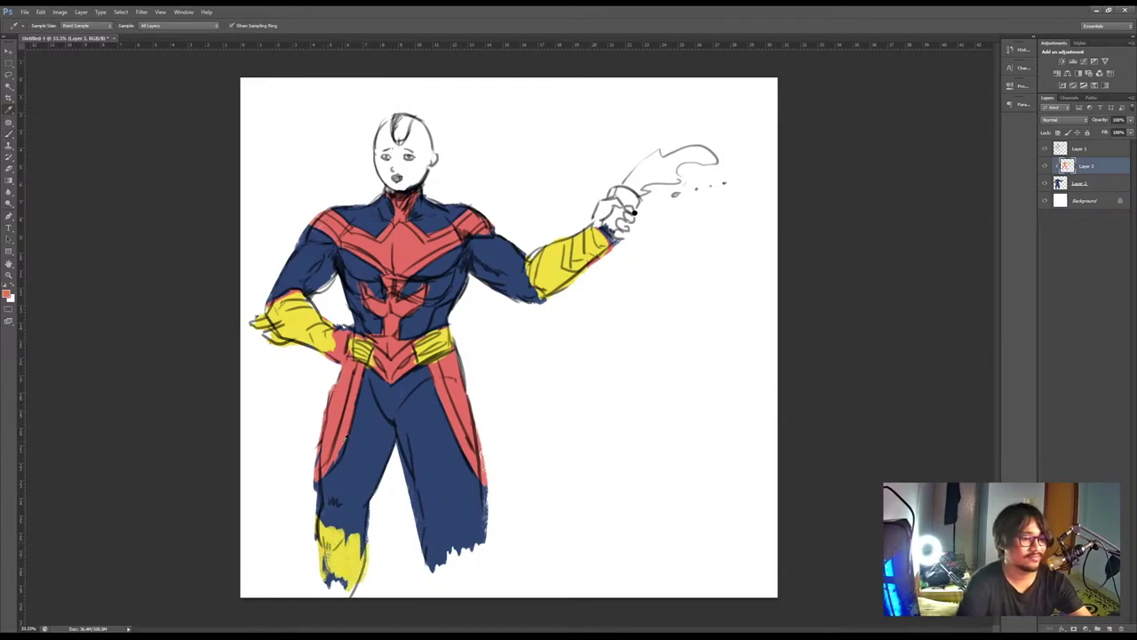
{"action": "mouse_move", "coordinate": [334, 524]}
{"action": "left_mouse_down"}
{"action": "mouse_move", "coordinate": [320, 561]}
{"action": "mouse_move", "coordinate": [349, 538]}
{"action": "left_mouse_up"}
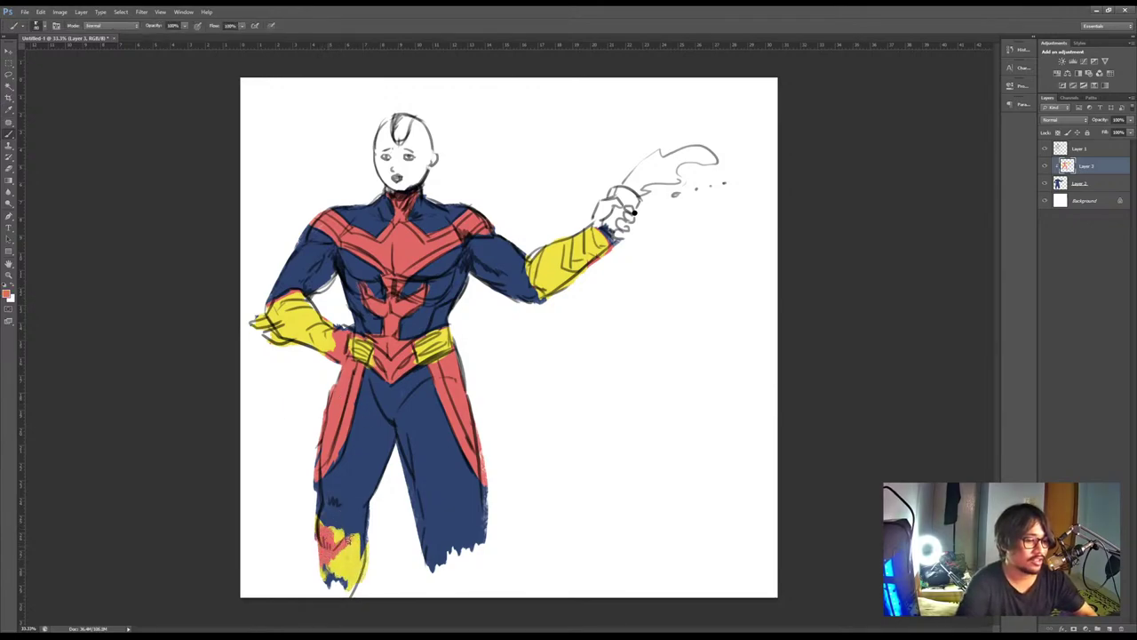
{"action": "key", "text": "ctrl+alt+z"}
{"action": "key", "text": "ctrl+alt+z"}
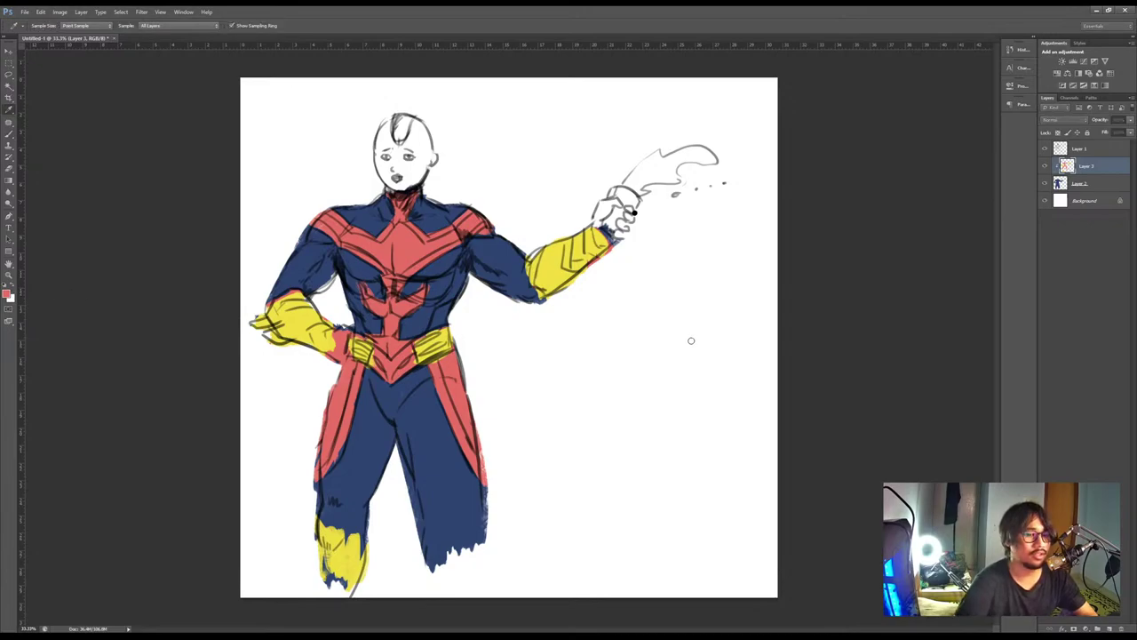
Paint the lower ends of both legs dark red to block in the boots
{"action": "mouse_move", "coordinate": [325, 519]}
{"action": "left_mouse_down"}
{"action": "mouse_move", "coordinate": [328, 549]}
{"action": "mouse_move", "coordinate": [346, 537]}
{"action": "mouse_move", "coordinate": [373, 545]}
{"action": "mouse_move", "coordinate": [309, 586]}
{"action": "mouse_move", "coordinate": [370, 571]}
{"action": "left_mouse_up"}
{"action": "mouse_move", "coordinate": [422, 529]}
{"action": "left_mouse_down"}
{"action": "mouse_move", "coordinate": [431, 566]}
{"action": "mouse_move", "coordinate": [468, 557]}
{"action": "mouse_move", "coordinate": [482, 515]}
{"action": "left_mouse_up"}
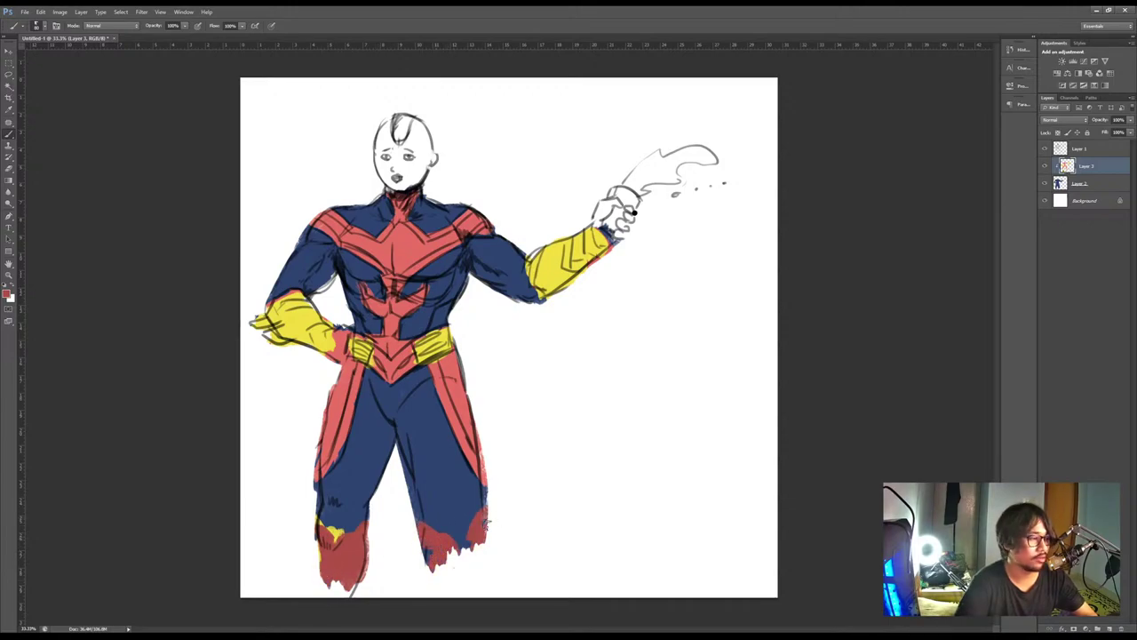
Choose a light grey and paint the outer thigh panels, a patch on the bent forearm and the centre of the chest bands
{"action": "key", "text": "i"}
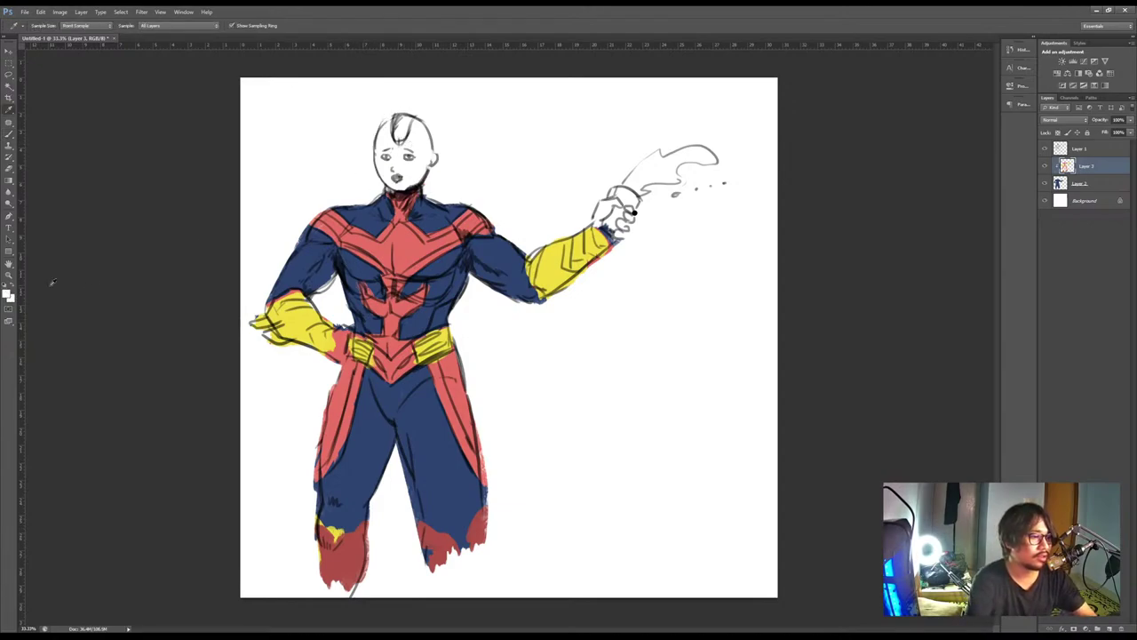
{"action": "left_click", "coordinate": [7, 294]}
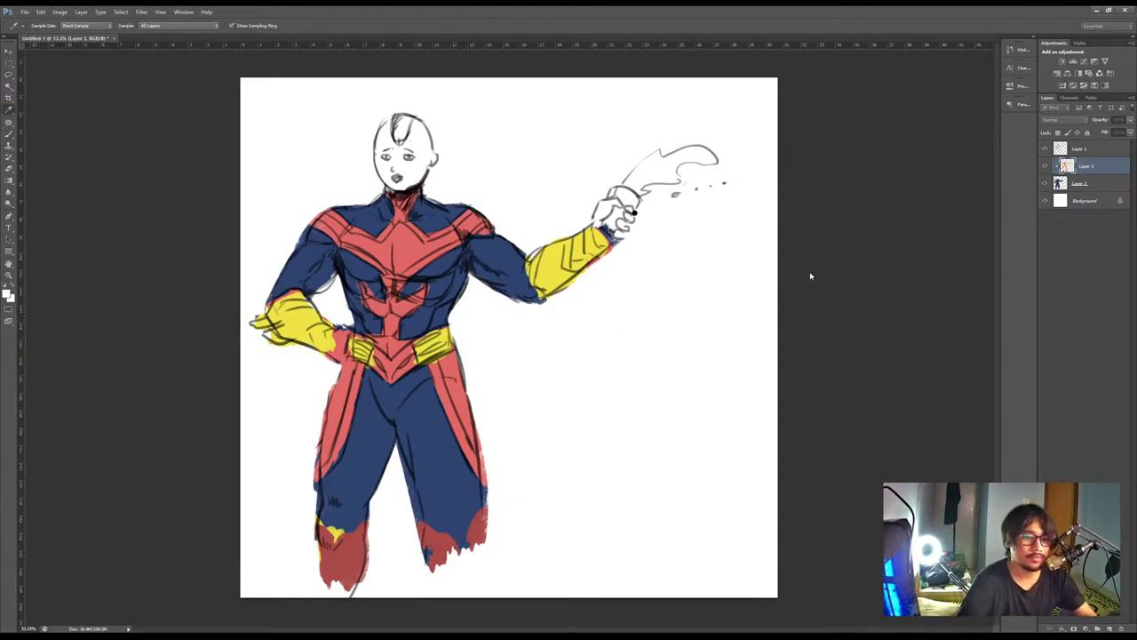
{"action": "key", "text": "b"}
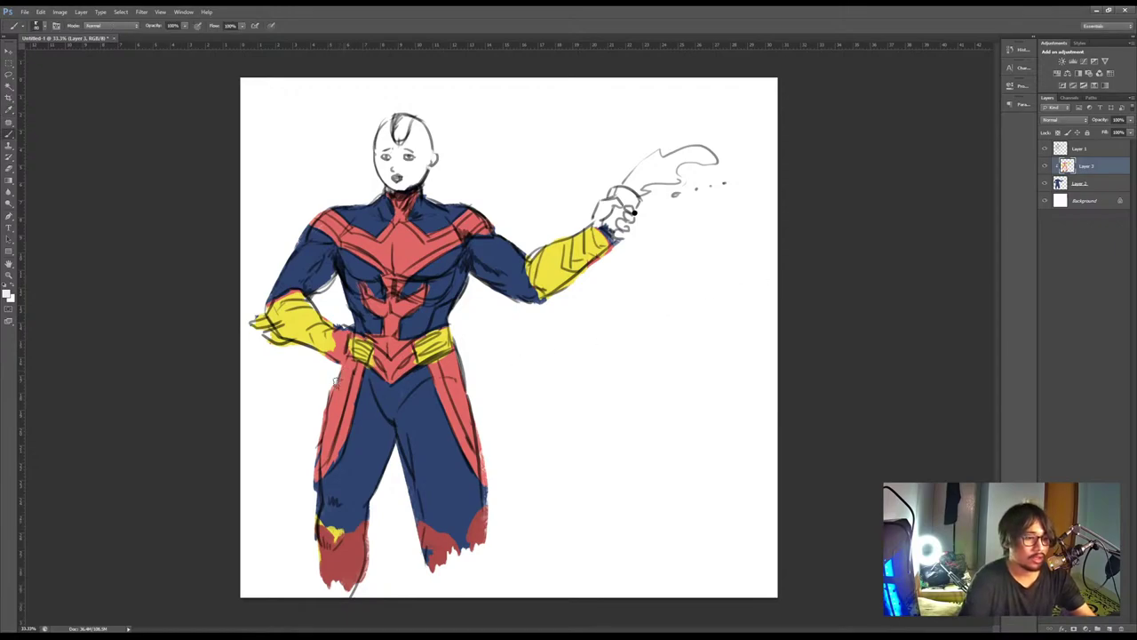
{"action": "left_click_drag", "start_coordinate": [344, 364], "coordinate": [316, 472]}
{"action": "left_click_drag", "start_coordinate": [466, 375], "coordinate": [478, 446]}
{"action": "mouse_move", "coordinate": [314, 320]}
{"action": "left_mouse_down"}
{"action": "mouse_move", "coordinate": [320, 340]}
{"action": "mouse_move", "coordinate": [313, 333]}
{"action": "left_mouse_up"}
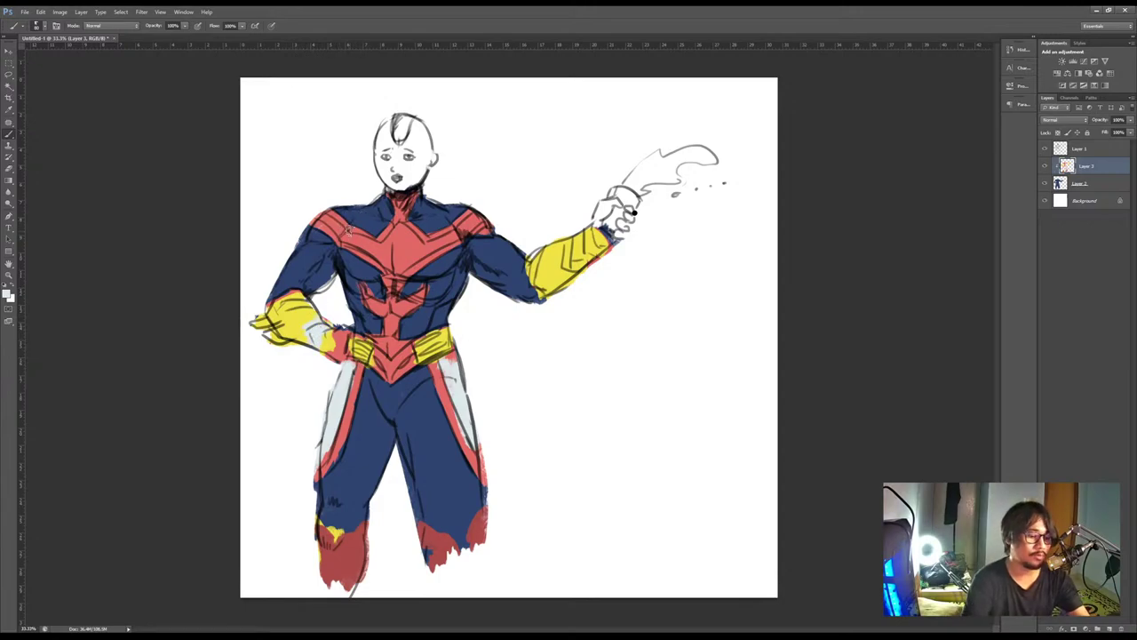
{"action": "mouse_move", "coordinate": [320, 213]}
{"action": "left_mouse_down"}
{"action": "mouse_move", "coordinate": [385, 250]}
{"action": "mouse_move", "coordinate": [401, 233]}
{"action": "mouse_move", "coordinate": [394, 258]}
{"action": "mouse_move", "coordinate": [399, 236]}
{"action": "mouse_move", "coordinate": [476, 231]}
{"action": "left_mouse_up"}
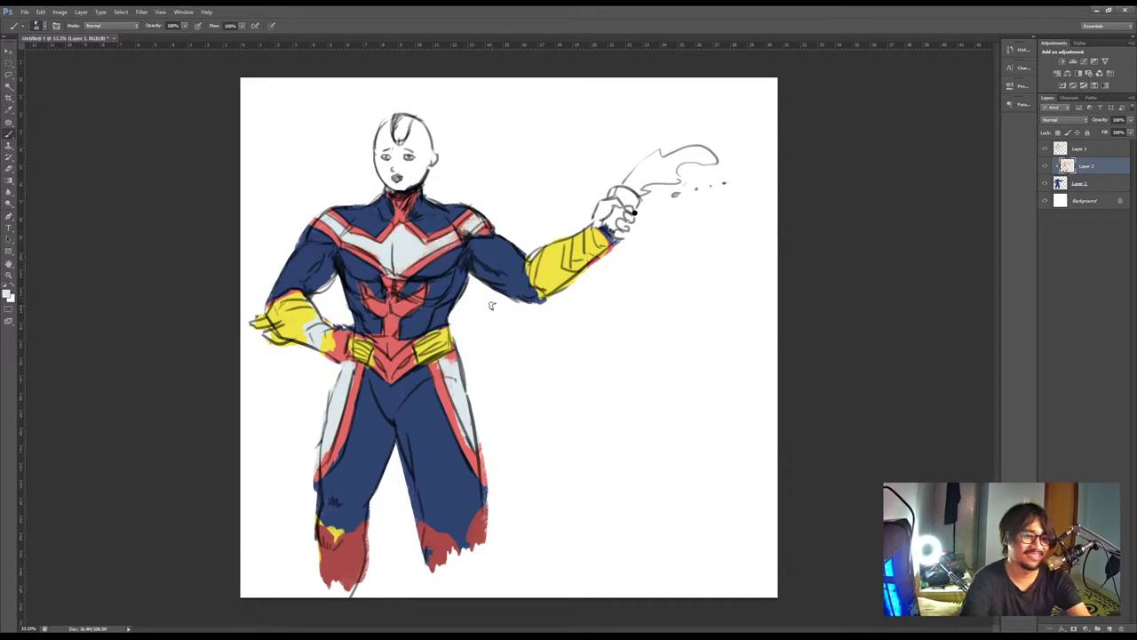
Paint both sides of the waist above the belt with light grey and coral red side panels
{"action": "left_click", "coordinate": [418, 336], "text": "alt"}
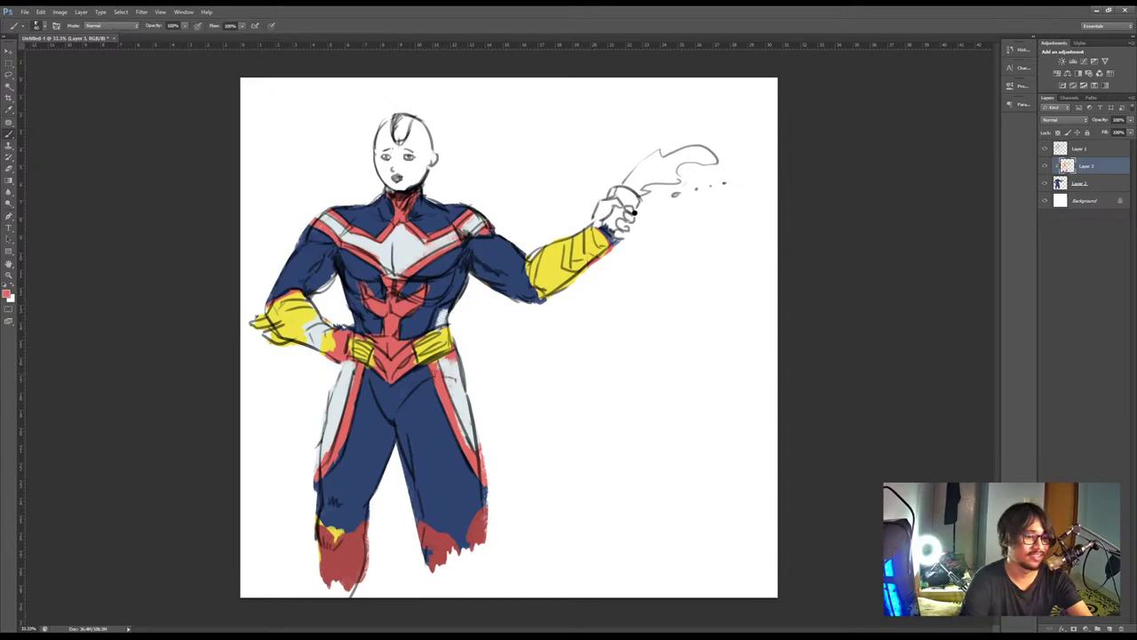
{"action": "left_click", "coordinate": [439, 526], "text": "alt"}
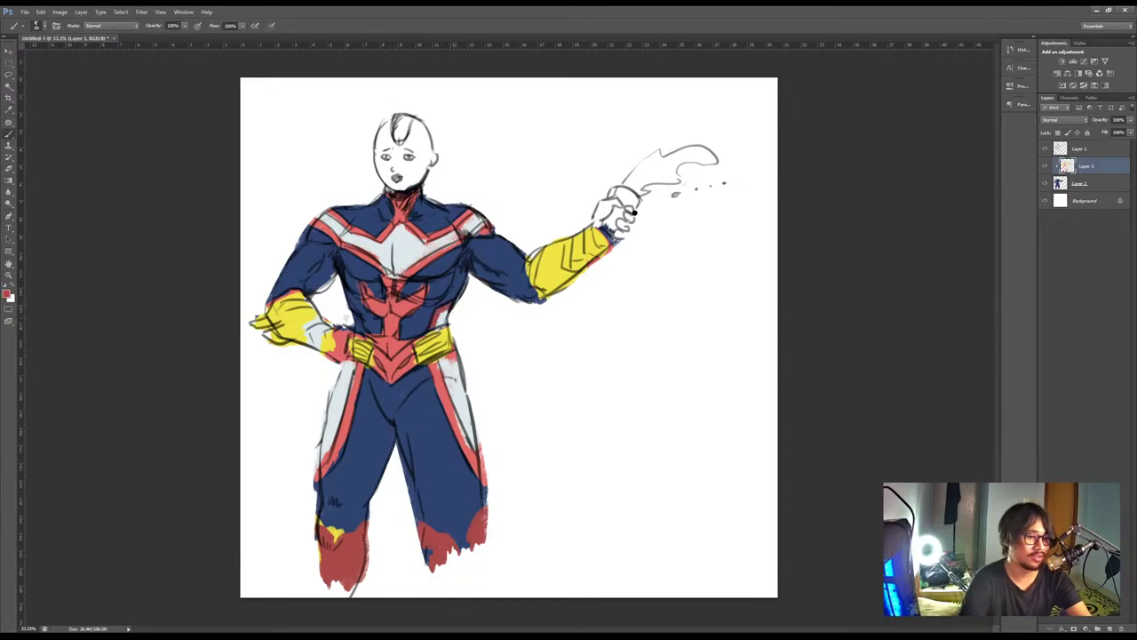
{"action": "left_click", "coordinate": [445, 316], "text": "alt"}
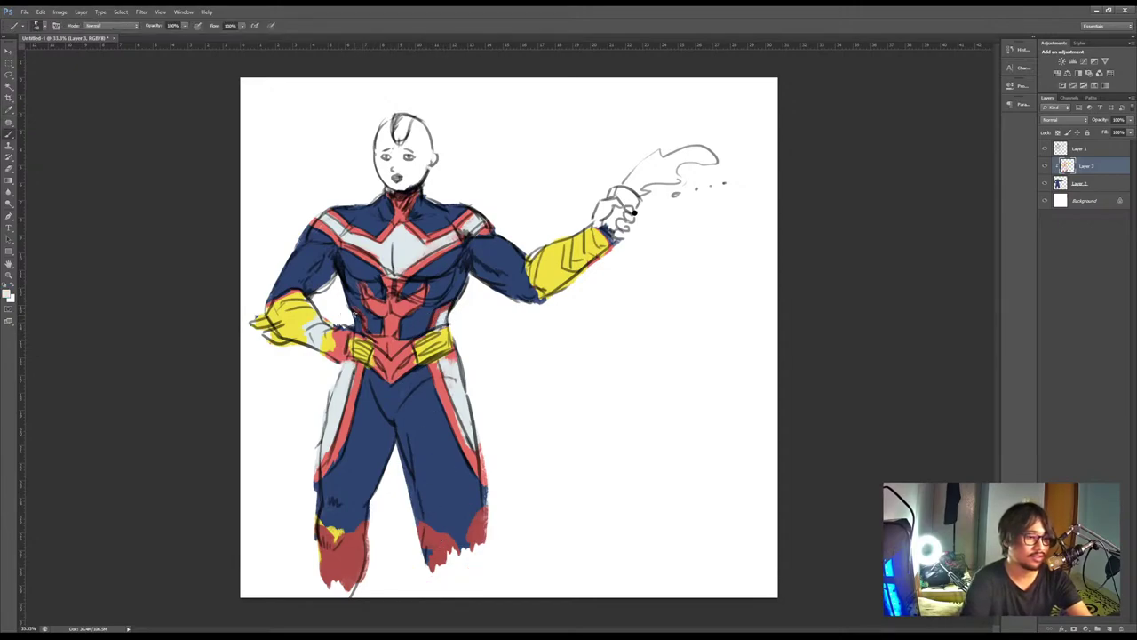
{"action": "left_click", "coordinate": [444, 316], "text": "alt"}
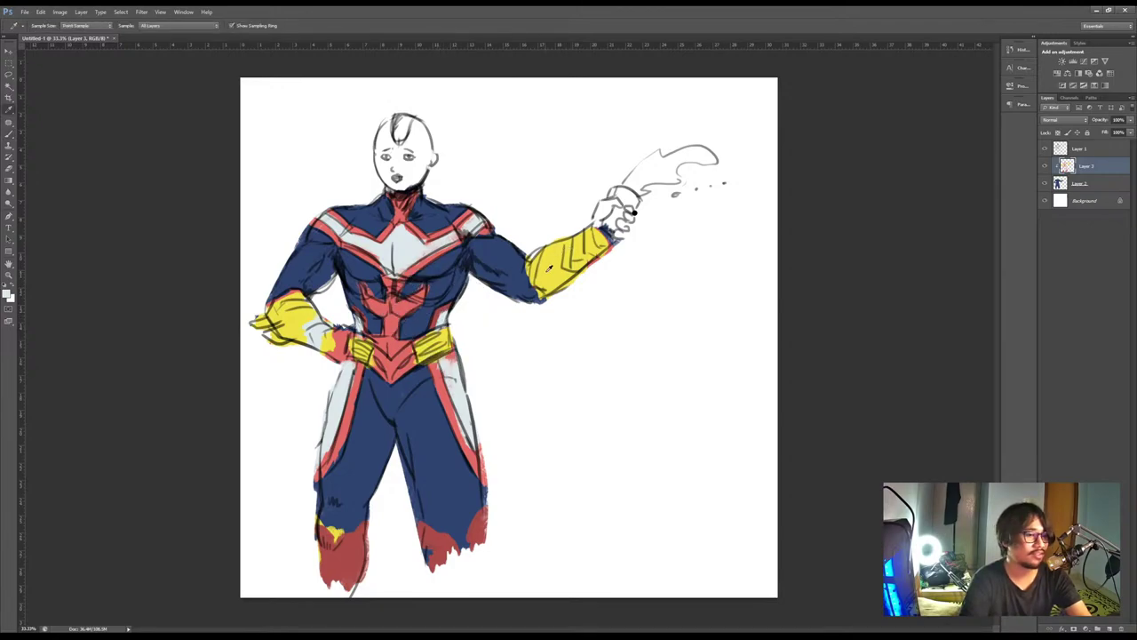
Paint near-black chevron stripes on both forearms and fill light grey between the stripes of the raised forearm
{"action": "left_click", "coordinate": [553, 266], "text": "alt"}
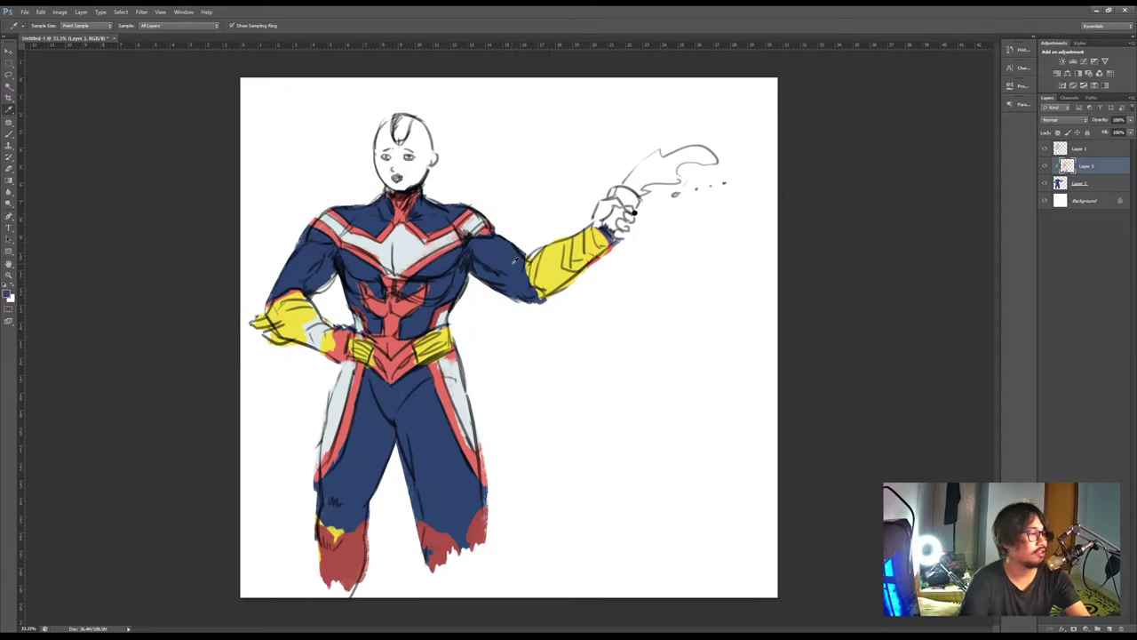
{"action": "left_click", "coordinate": [449, 203], "text": "alt"}
{"action": "mouse_move", "coordinate": [571, 241]}
{"action": "left_mouse_down"}
{"action": "mouse_move", "coordinate": [567, 266]}
{"action": "mouse_move", "coordinate": [587, 264]}
{"action": "left_mouse_up"}
{"action": "mouse_move", "coordinate": [584, 232]}
{"action": "left_mouse_down"}
{"action": "mouse_move", "coordinate": [585, 255]}
{"action": "mouse_move", "coordinate": [604, 256]}
{"action": "left_mouse_up"}
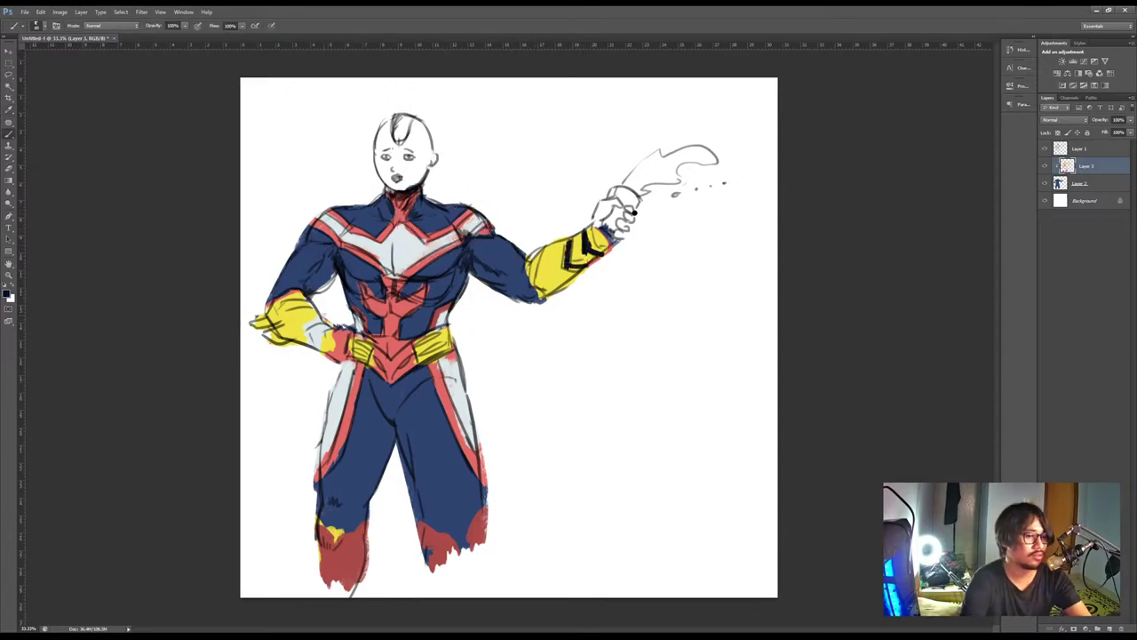
{"action": "mouse_move", "coordinate": [334, 327]}
{"action": "left_mouse_down"}
{"action": "mouse_move", "coordinate": [319, 339]}
{"action": "mouse_move", "coordinate": [324, 351]}
{"action": "left_mouse_up"}
{"action": "mouse_move", "coordinate": [325, 324]}
{"action": "left_mouse_down"}
{"action": "mouse_move", "coordinate": [307, 335]}
{"action": "mouse_move", "coordinate": [316, 349]}
{"action": "left_mouse_up"}
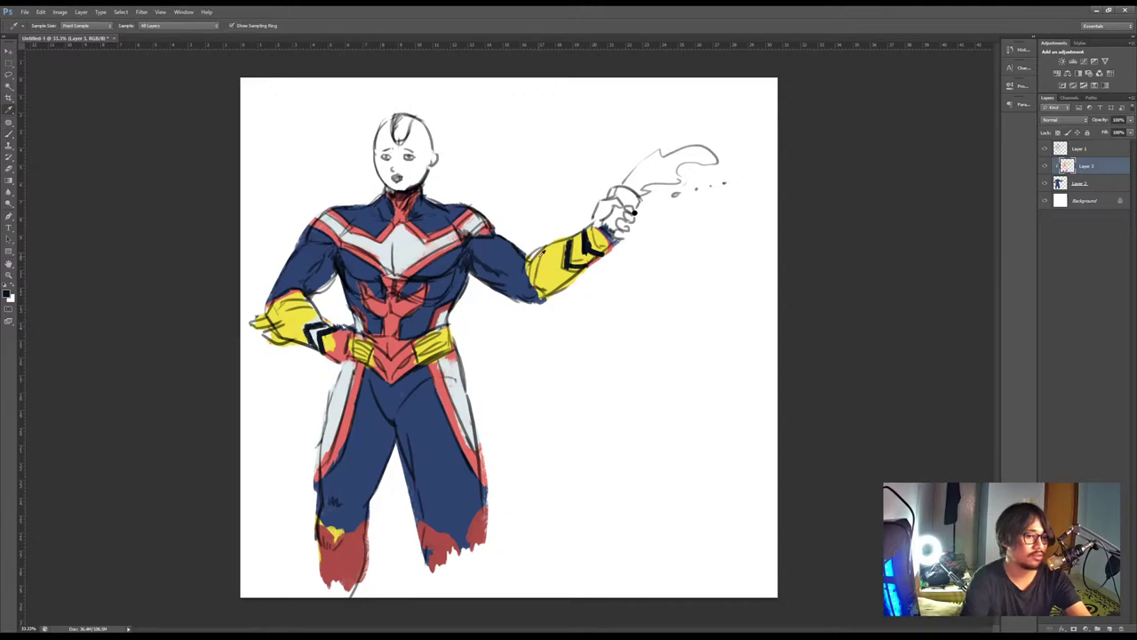
{"action": "left_click", "coordinate": [398, 242], "text": "alt"}
{"action": "mouse_move", "coordinate": [580, 238]}
{"action": "left_mouse_down"}
{"action": "mouse_move", "coordinate": [574, 263]}
{"action": "mouse_move", "coordinate": [596, 257]}
{"action": "left_mouse_up"}
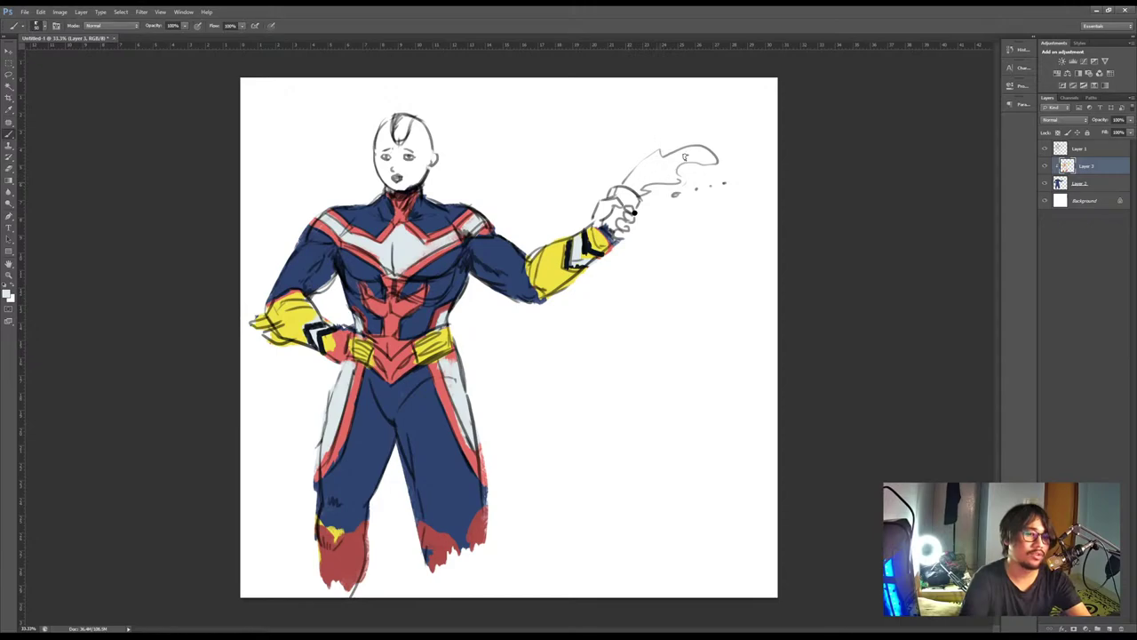
Paint the cup in the raised hand a muted grey-blue on Layer 2
{"action": "left_click", "coordinate": [297, 270], "text": "alt"}
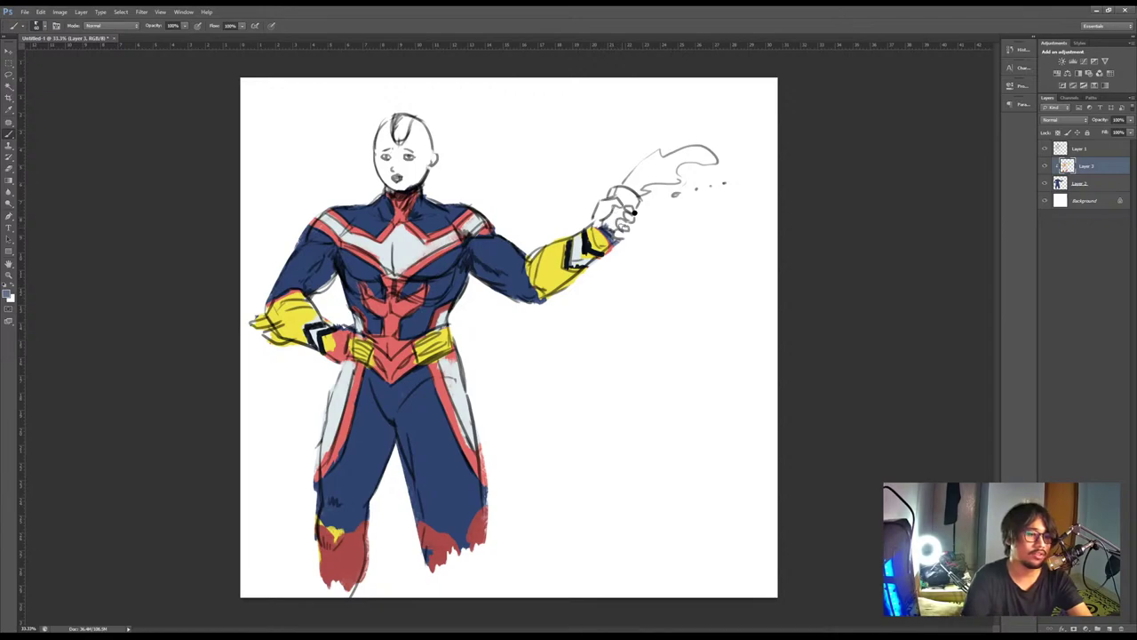
{"action": "left_click", "coordinate": [1078, 184]}
{"action": "mouse_move", "coordinate": [610, 220]}
{"action": "left_mouse_down"}
{"action": "mouse_move", "coordinate": [612, 192]}
{"action": "mouse_move", "coordinate": [627, 206]}
{"action": "left_mouse_up"}
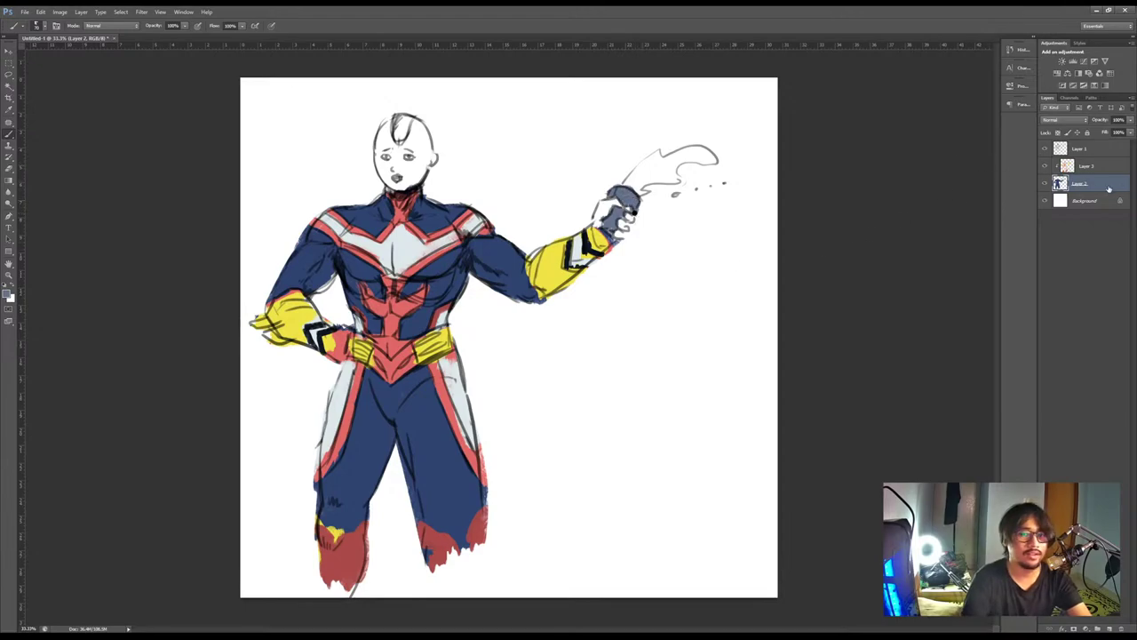
{"action": "key", "text": "i"}
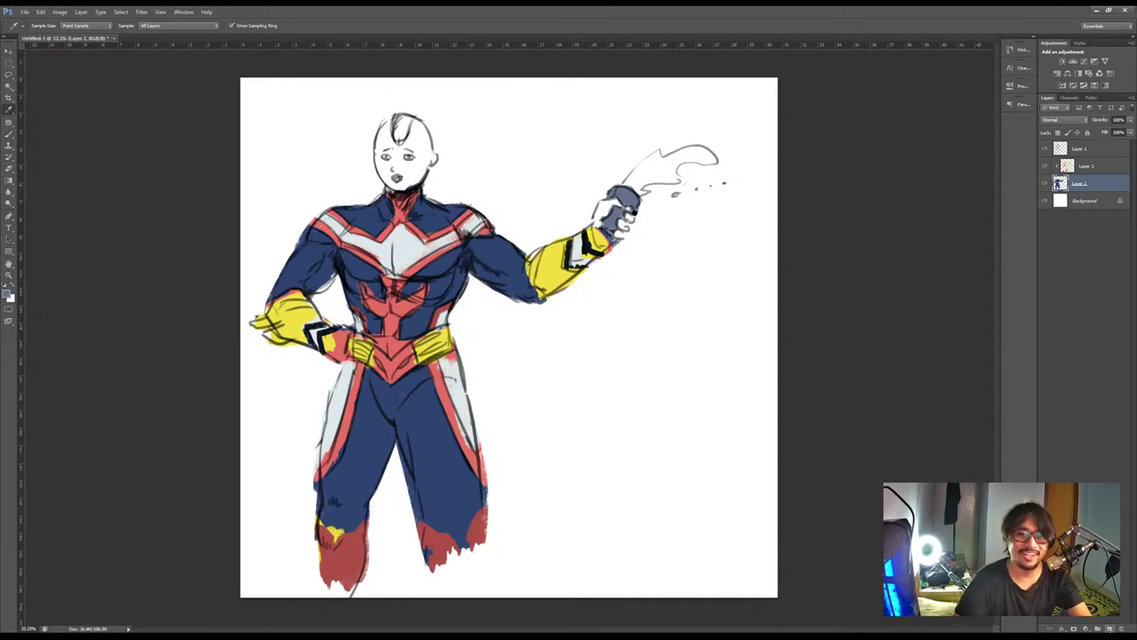
{"action": "left_click", "coordinate": [1094, 200]}
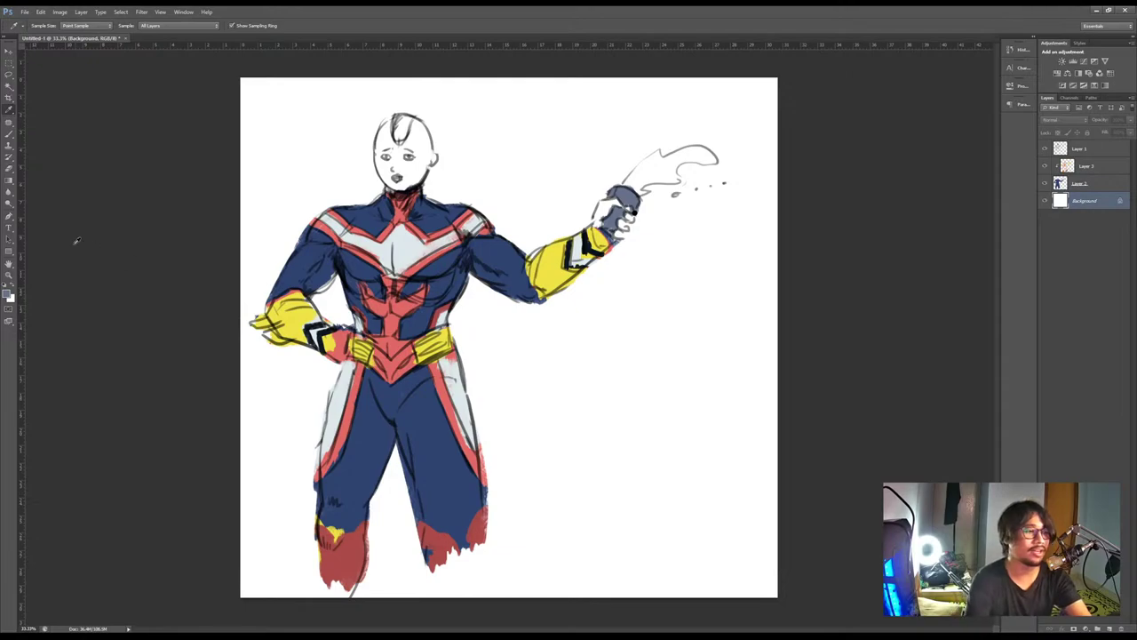
{"action": "left_click", "coordinate": [1085, 167]}
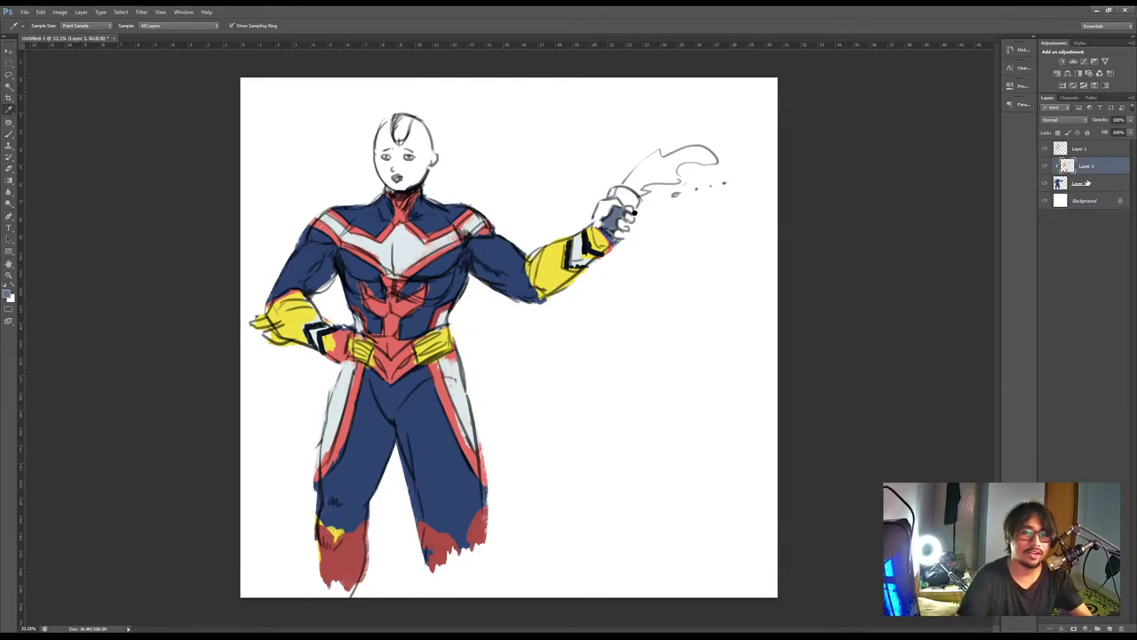
{"action": "left_click", "coordinate": [1084, 183]}
{"action": "left_click_drag", "start_coordinate": [634, 211], "coordinate": [629, 210]}
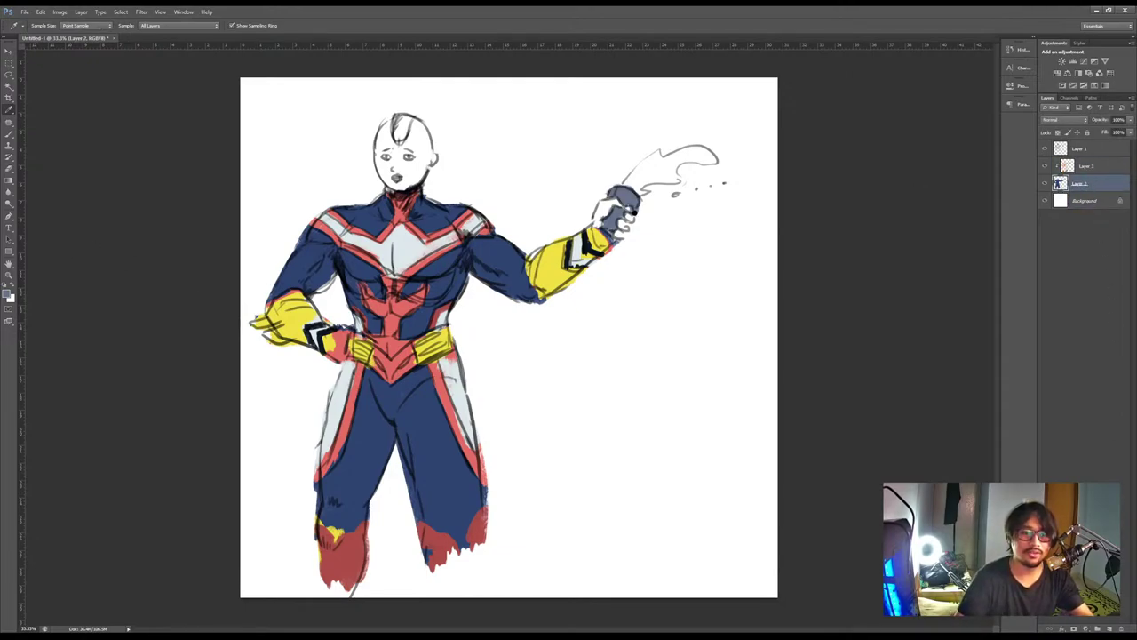
Add a clipped layer above Layer 3, choose crimson as the paint color and set the layer's blend mode to Multiply
{"action": "left_click", "coordinate": [1113, 627]}
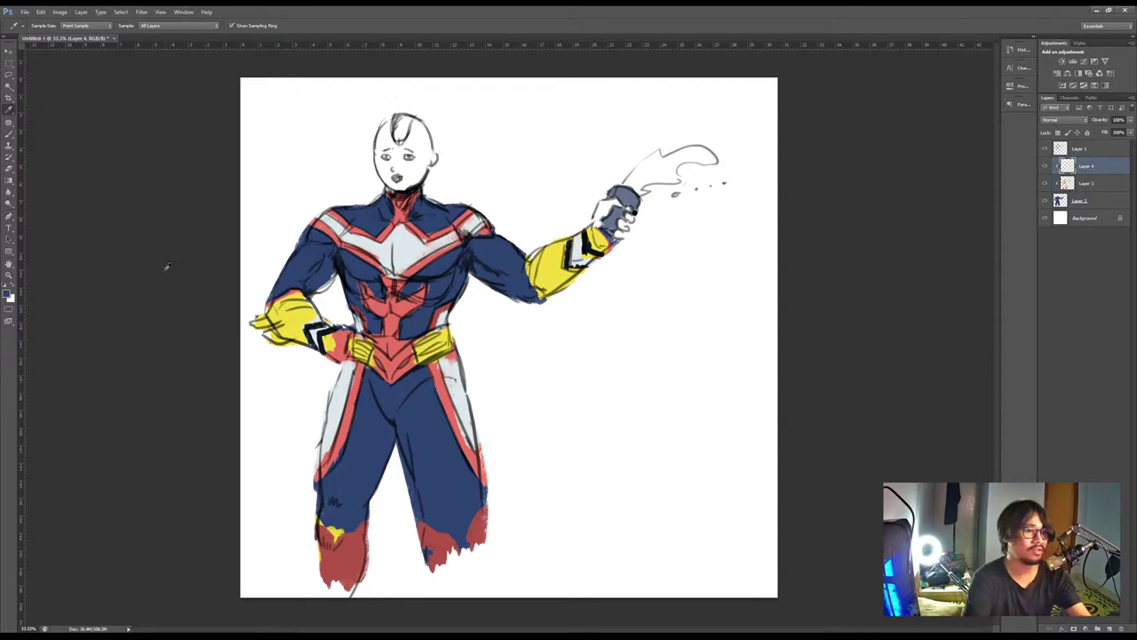
{"action": "left_click", "coordinate": [7, 294]}
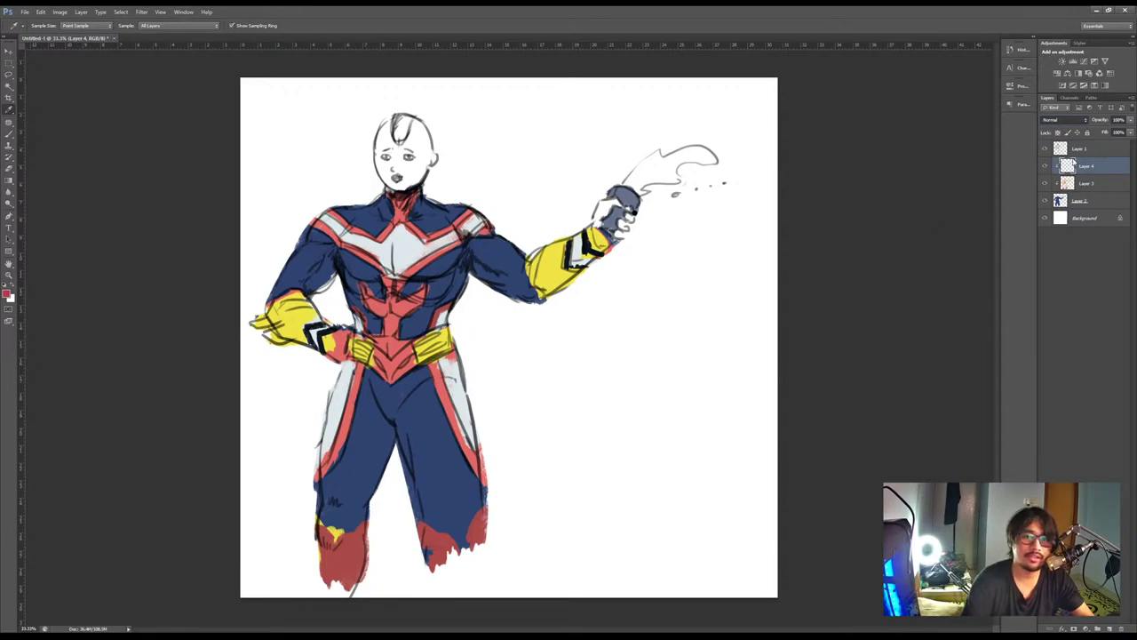
{"action": "key", "text": "alt+shift+m"}
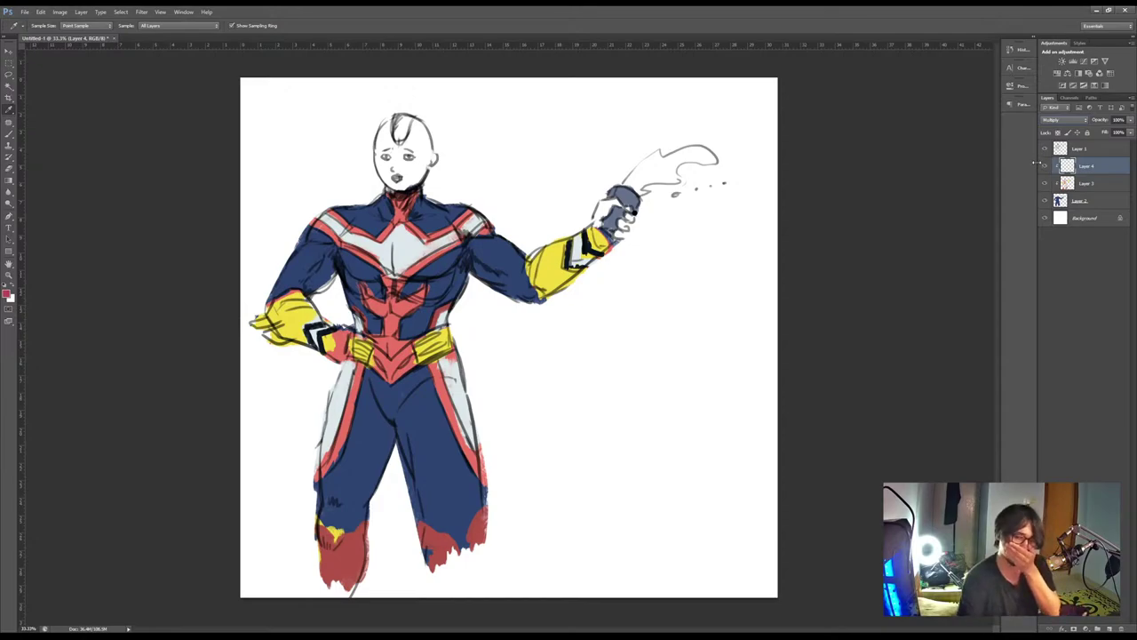
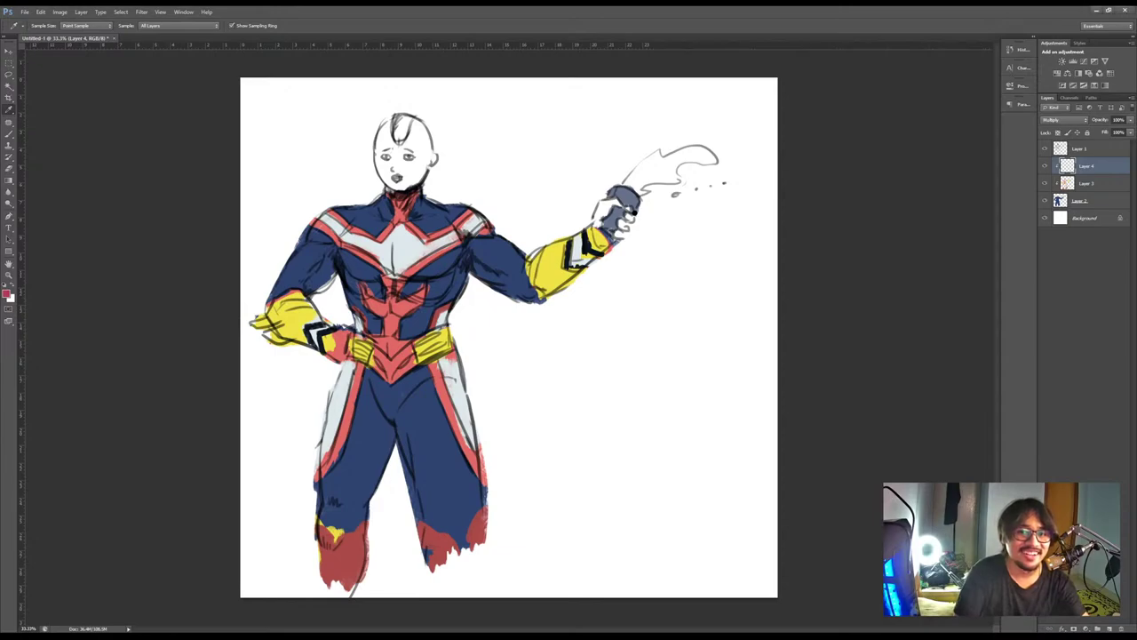
{"action": "left_click", "coordinate": [1044, 167]}
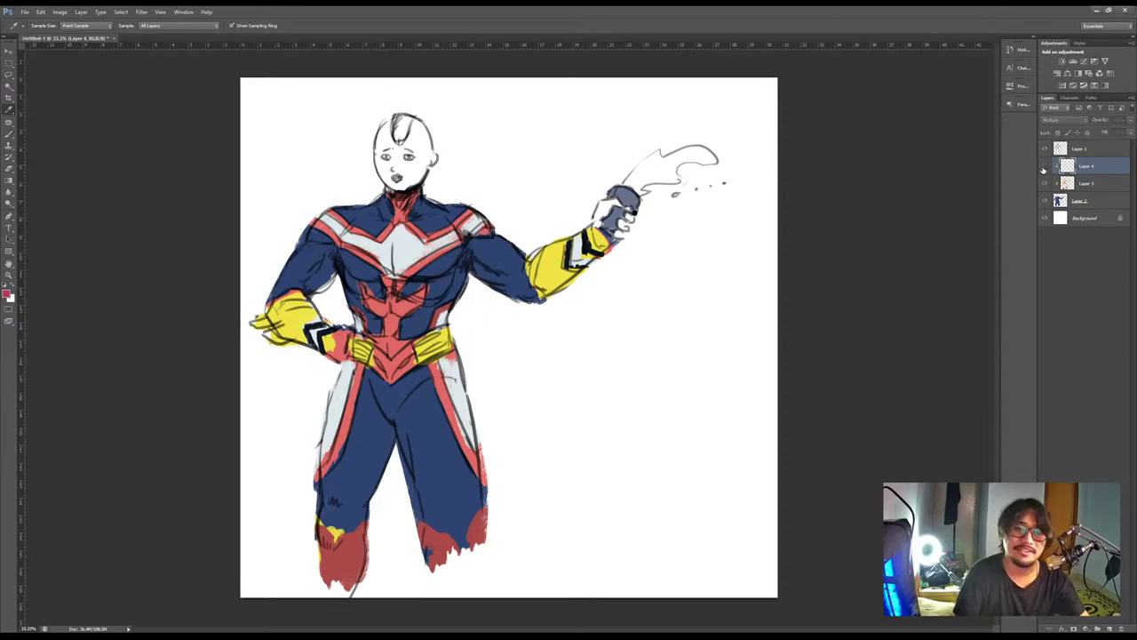
{"action": "left_click", "coordinate": [1044, 167]}
{"action": "left_click", "coordinate": [1045, 167]}
{"action": "left_click", "coordinate": [1045, 168]}
{"action": "left_click", "coordinate": [1045, 168]}
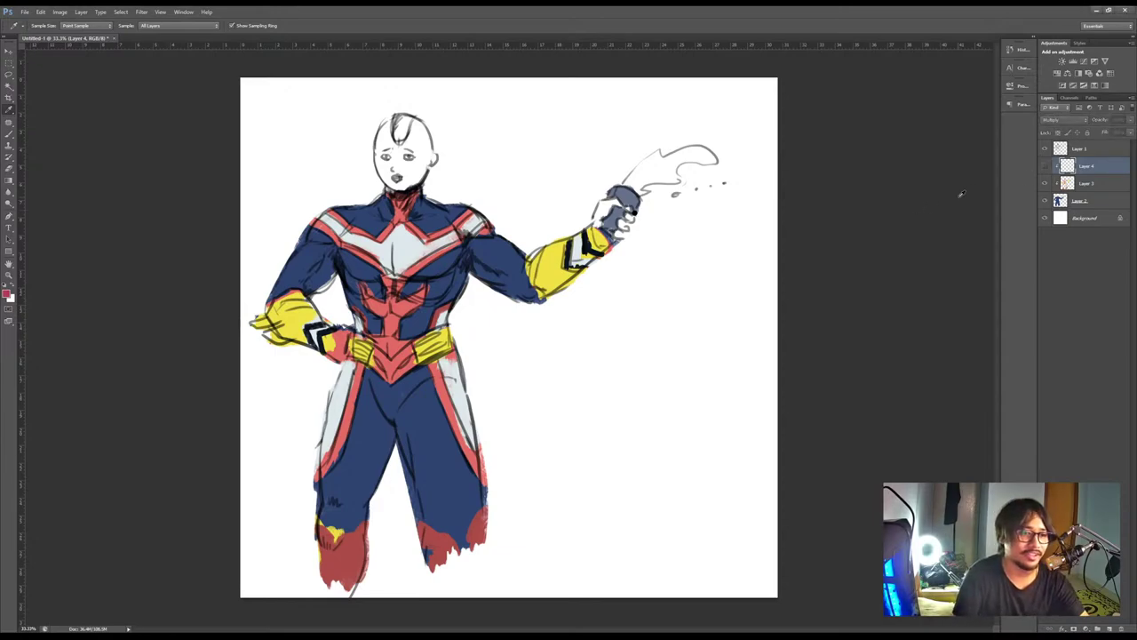
Show the Multiply layer and brush crimson shading with an enlarged brush over both arms, the lower torso and the cup
{"action": "key", "text": "b"}
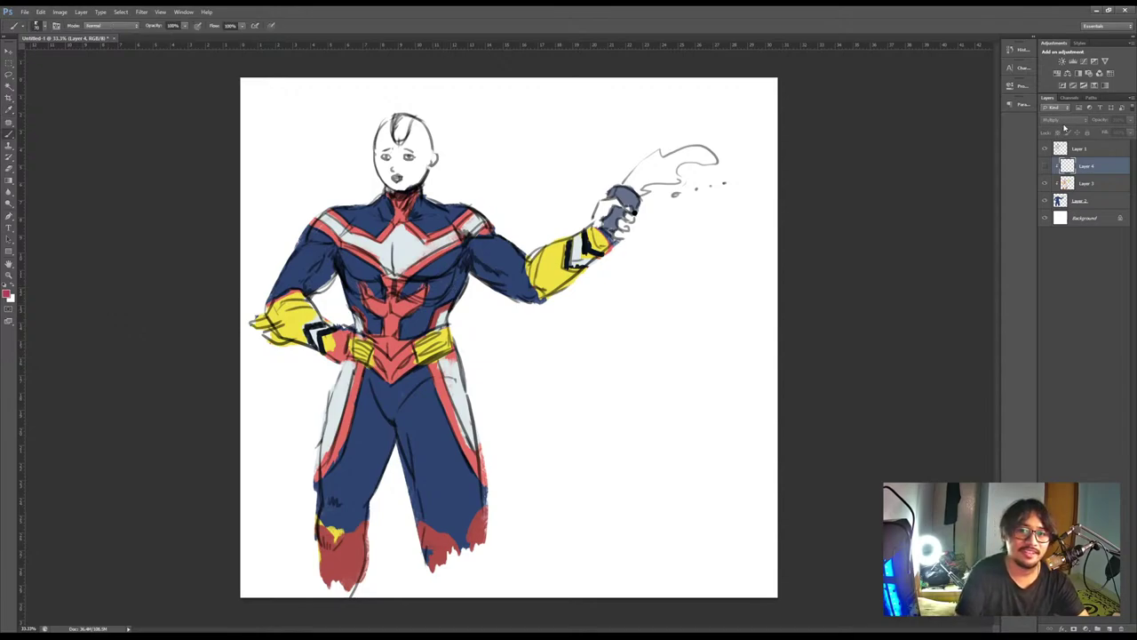
{"action": "left_click", "coordinate": [1046, 167]}
{"action": "key", "text": "]"}
{"action": "key", "text": "]"}
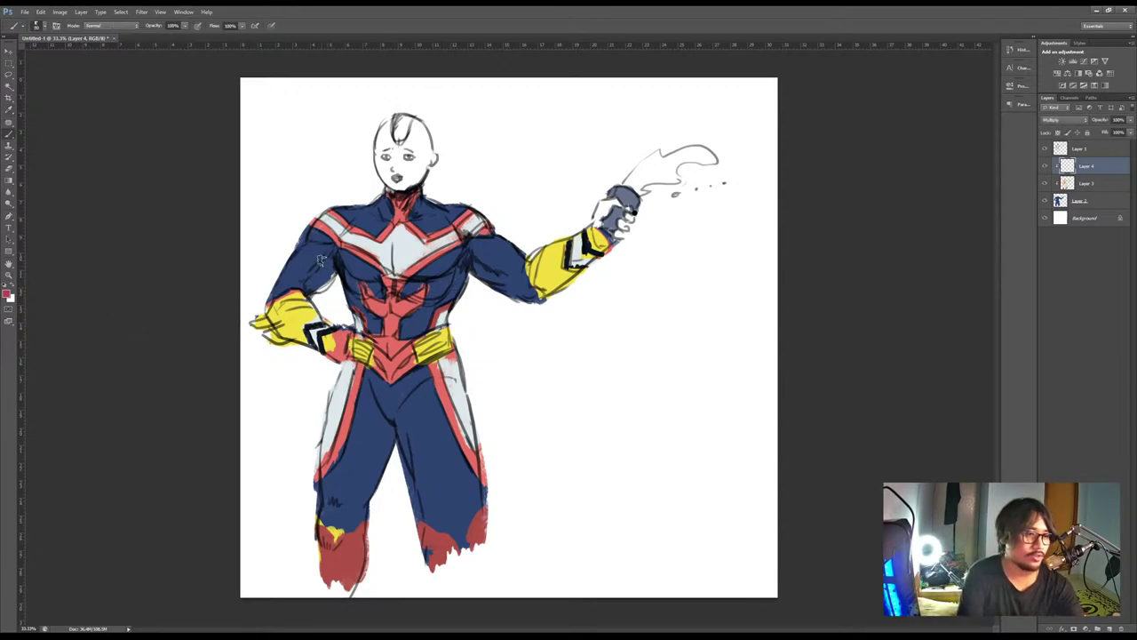
{"action": "mouse_move", "coordinate": [321, 258]}
{"action": "left_mouse_down"}
{"action": "mouse_move", "coordinate": [326, 302]}
{"action": "mouse_move", "coordinate": [305, 300]}
{"action": "mouse_move", "coordinate": [342, 315]}
{"action": "mouse_move", "coordinate": [387, 303]}
{"action": "mouse_move", "coordinate": [360, 298]}
{"action": "mouse_move", "coordinate": [355, 286]}
{"action": "mouse_move", "coordinate": [380, 284]}
{"action": "mouse_move", "coordinate": [356, 265]}
{"action": "mouse_move", "coordinate": [410, 302]}
{"action": "mouse_move", "coordinate": [469, 257]}
{"action": "mouse_move", "coordinate": [364, 313]}
{"action": "mouse_move", "coordinate": [453, 293]}
{"action": "mouse_move", "coordinate": [469, 258]}
{"action": "mouse_move", "coordinate": [530, 293]}
{"action": "mouse_move", "coordinate": [592, 267]}
{"action": "mouse_move", "coordinate": [636, 209]}
{"action": "left_mouse_up"}
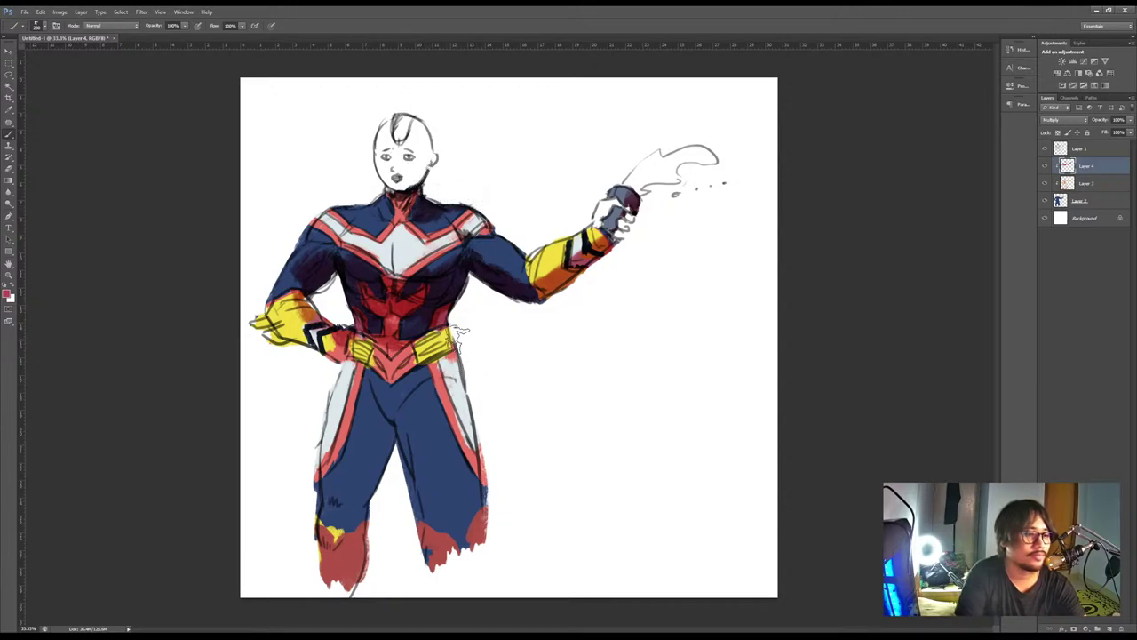
Brush crimson shading over the hips, thighs, outer thigh panels and boots on the Multiply layer
{"action": "mouse_move", "coordinate": [460, 336]}
{"action": "left_mouse_down"}
{"action": "mouse_move", "coordinate": [449, 396]}
{"action": "mouse_move", "coordinate": [479, 462]}
{"action": "mouse_move", "coordinate": [337, 373]}
{"action": "mouse_move", "coordinate": [357, 502]}
{"action": "mouse_move", "coordinate": [373, 529]}
{"action": "mouse_move", "coordinate": [353, 586]}
{"action": "left_mouse_up"}
{"action": "mouse_move", "coordinate": [452, 405]}
{"action": "left_mouse_down"}
{"action": "mouse_move", "coordinate": [480, 493]}
{"action": "mouse_move", "coordinate": [469, 538]}
{"action": "left_mouse_up"}
{"action": "mouse_move", "coordinate": [395, 473]}
{"action": "left_mouse_down"}
{"action": "mouse_move", "coordinate": [439, 535]}
{"action": "mouse_move", "coordinate": [430, 565]}
{"action": "left_mouse_up"}
{"action": "left_click_drag", "start_coordinate": [387, 387], "coordinate": [426, 378]}
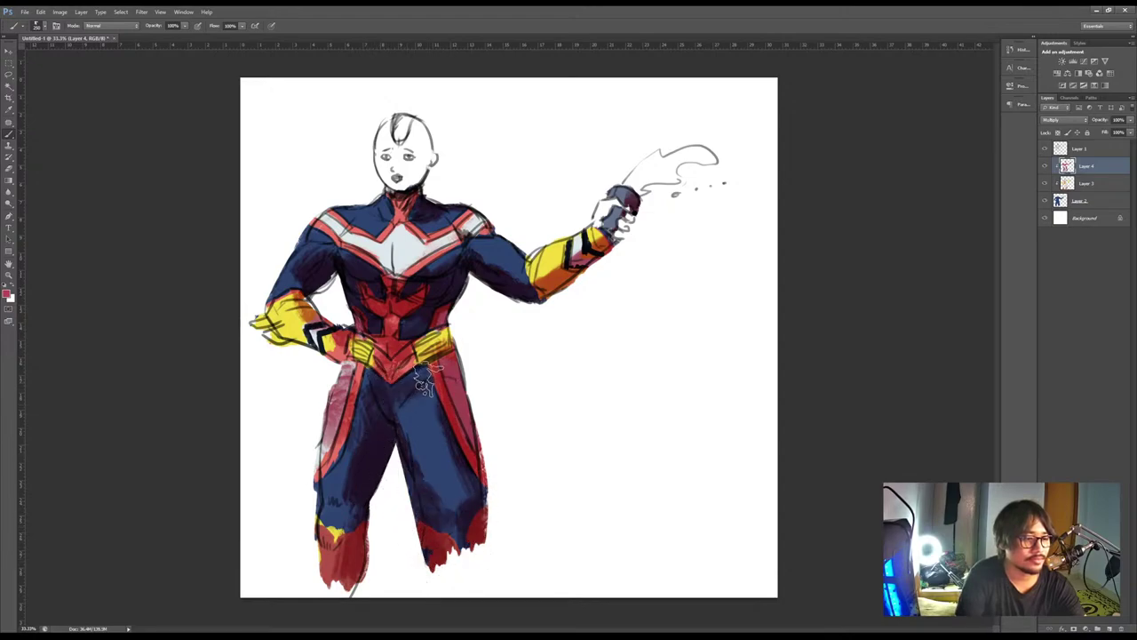
Lower the opacity of the Multiply shading layer to 64%
{"action": "left_click", "coordinate": [1064, 121]}
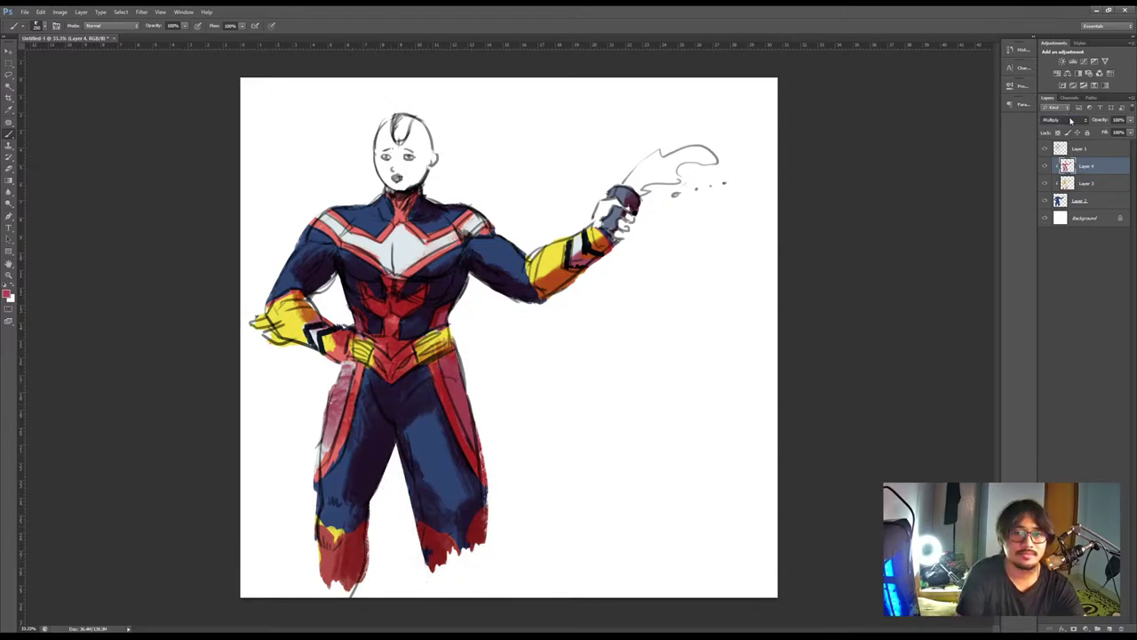
{"action": "left_click", "coordinate": [1070, 121]}
{"action": "left_click", "coordinate": [1130, 120]}
{"action": "left_click_drag", "start_coordinate": [1126, 131], "coordinate": [1116, 130]}
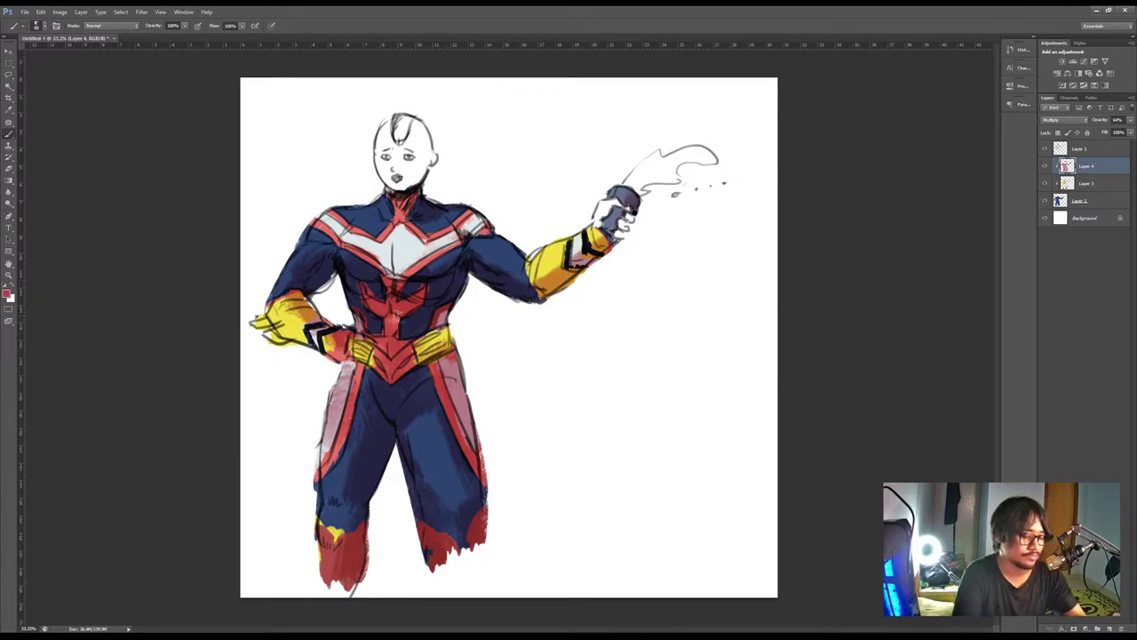
Add a soft crimson shadow down the centre of the light grey chest band
{"action": "key", "text": "e"}
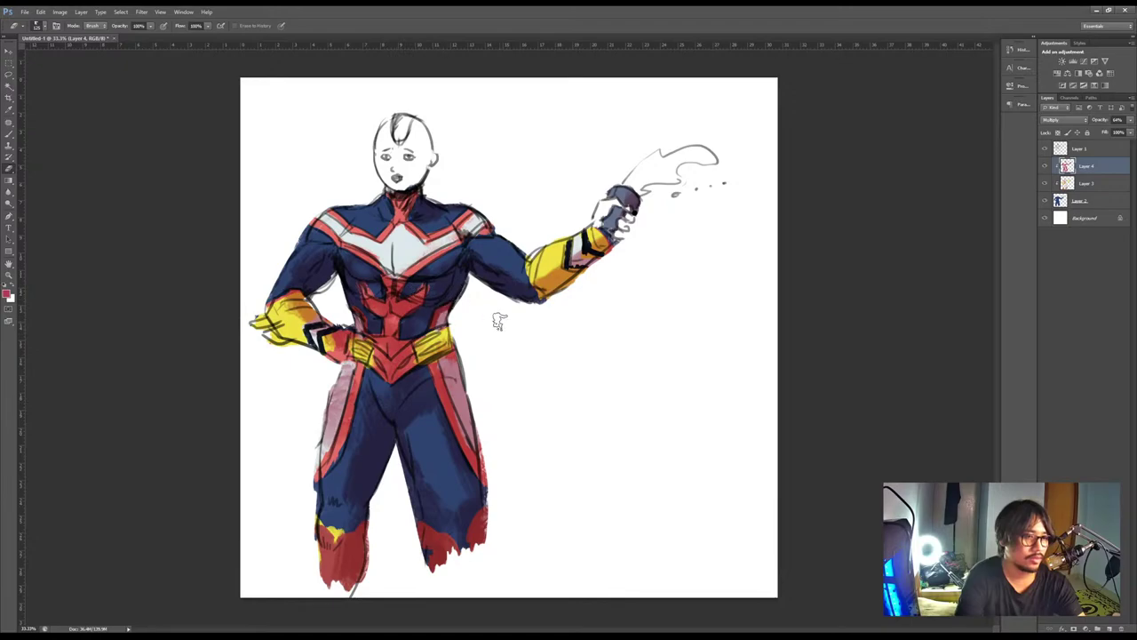
{"action": "key", "text": "b"}
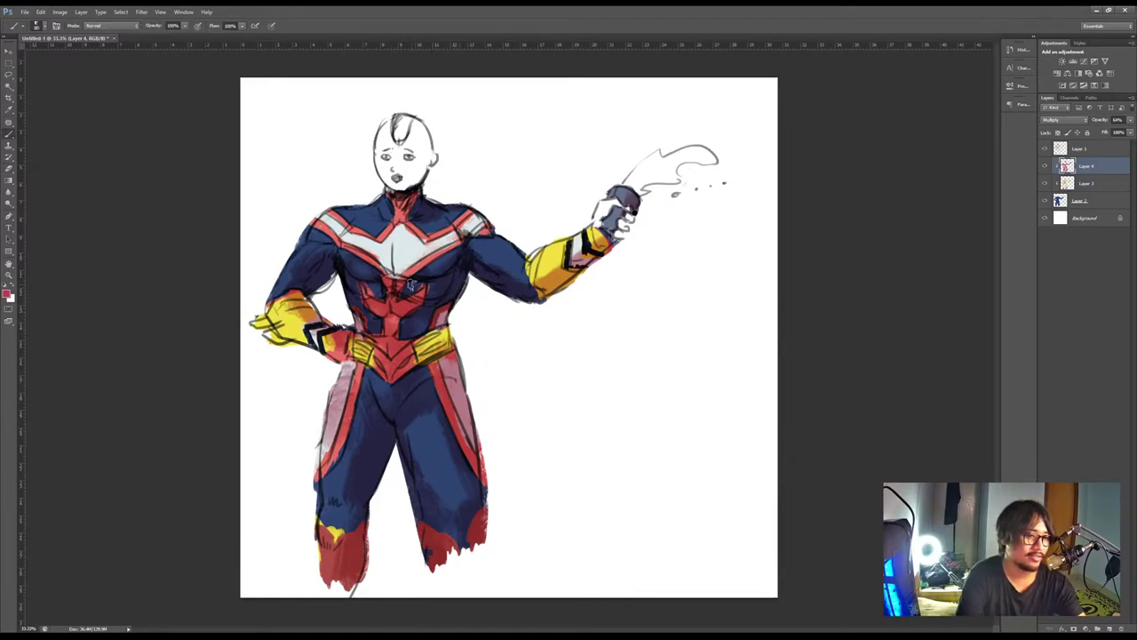
{"action": "key", "text": "e"}
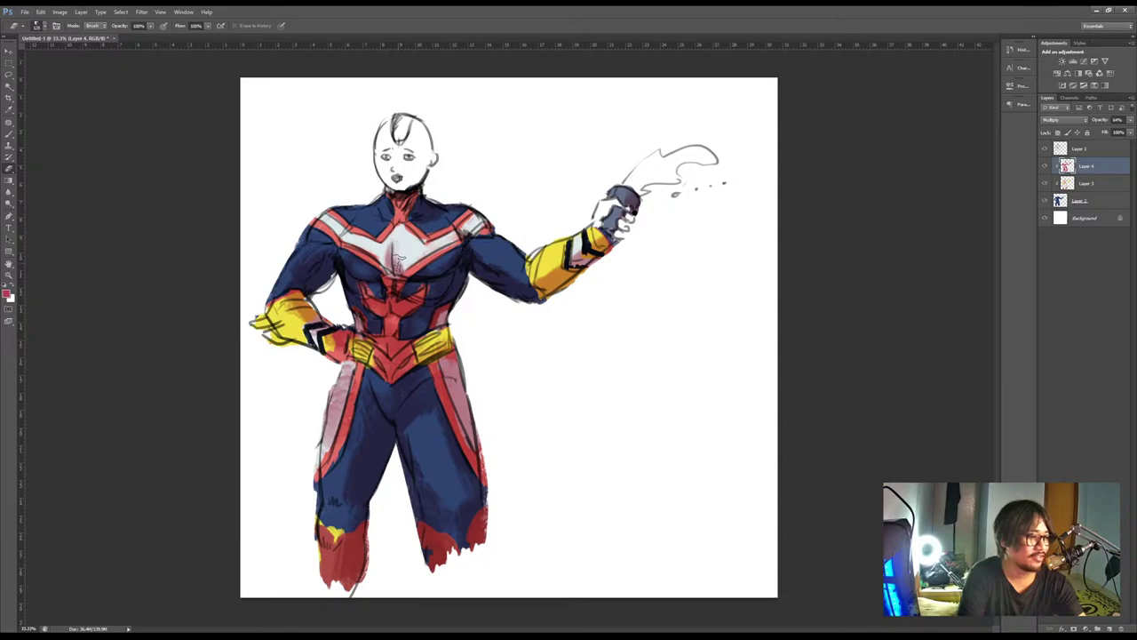
Erase the excess color on Layer 2 along the inner and outer edges of the viewer-right leg and its boot
{"action": "left_click", "coordinate": [1087, 204]}
{"action": "left_click_drag", "start_coordinate": [391, 451], "coordinate": [430, 597]}
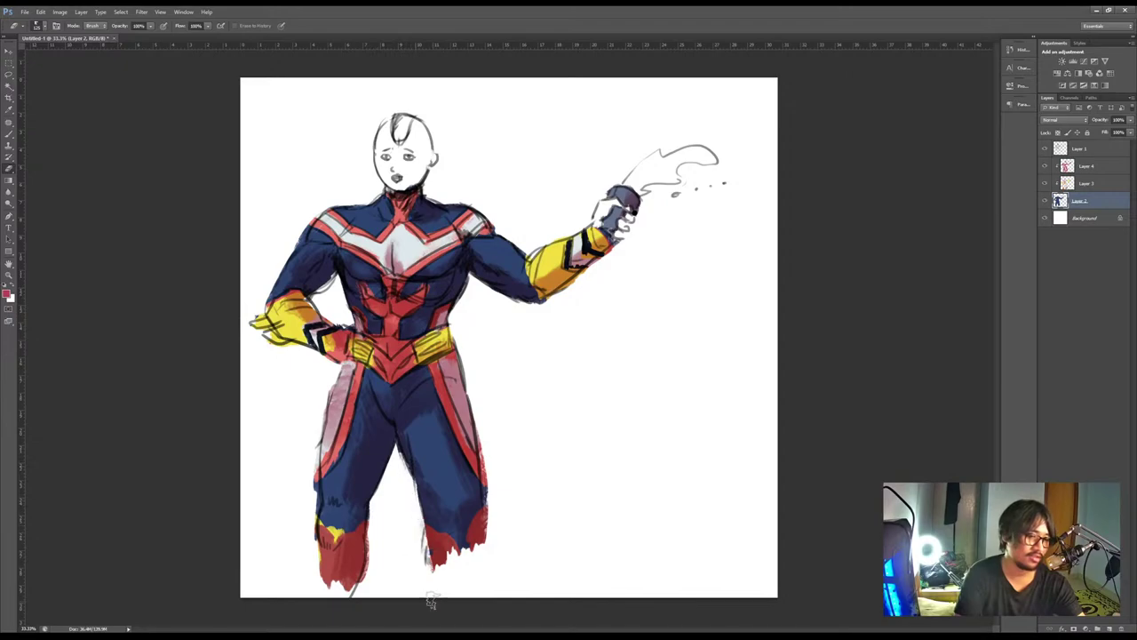
{"action": "left_click_drag", "start_coordinate": [465, 380], "coordinate": [485, 534]}
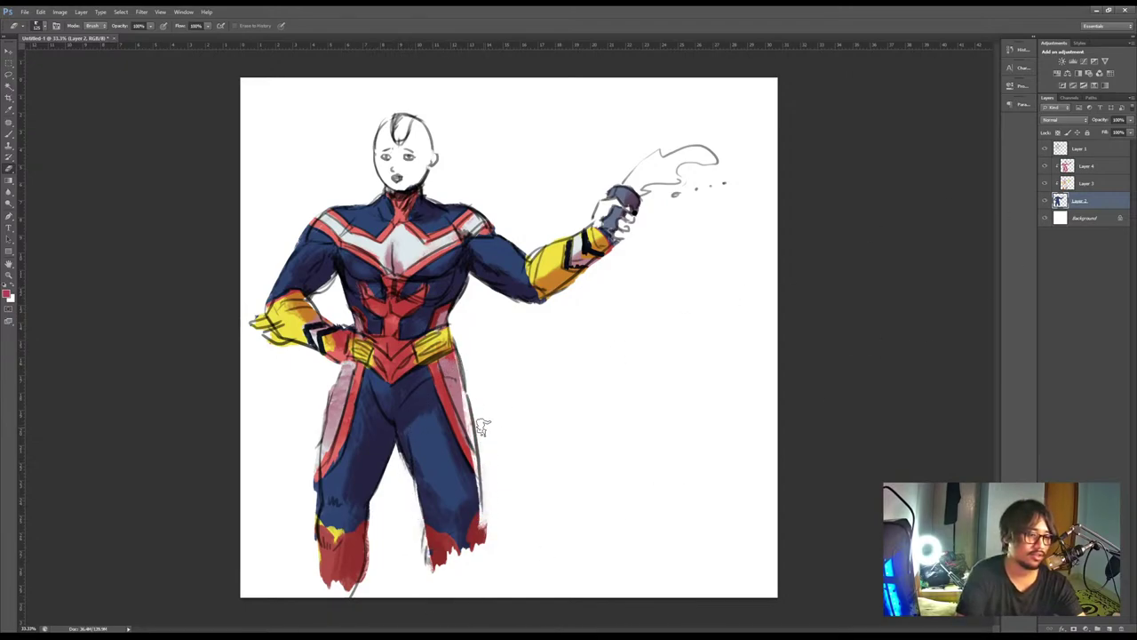
{"action": "left_click_drag", "start_coordinate": [483, 427], "coordinate": [487, 549]}
{"action": "key", "text": "ctrl+alt+z"}
{"action": "key", "text": "ctrl+alt+z"}
{"action": "left_click_drag", "start_coordinate": [477, 428], "coordinate": [489, 576]}
{"action": "mouse_move", "coordinate": [489, 524]}
{"action": "left_mouse_down"}
{"action": "mouse_move", "coordinate": [441, 565]}
{"action": "mouse_move", "coordinate": [424, 550]}
{"action": "mouse_move", "coordinate": [437, 582]}
{"action": "left_mouse_up"}
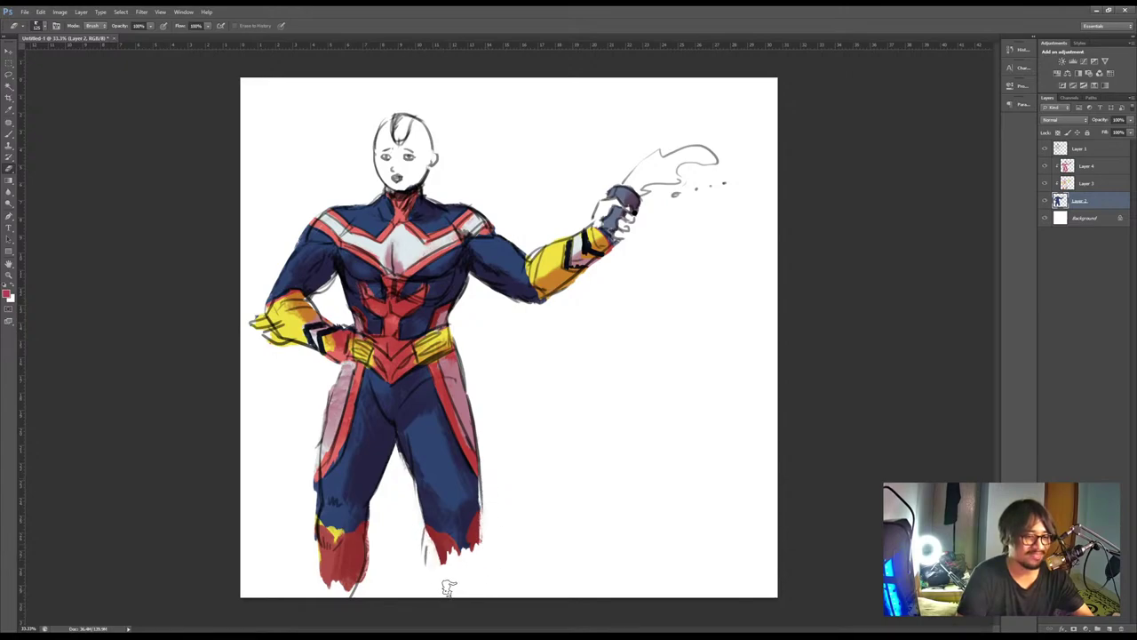
Add a new layer directly above the Background and switch to the Brush tool
{"action": "left_click", "coordinate": [1079, 220]}
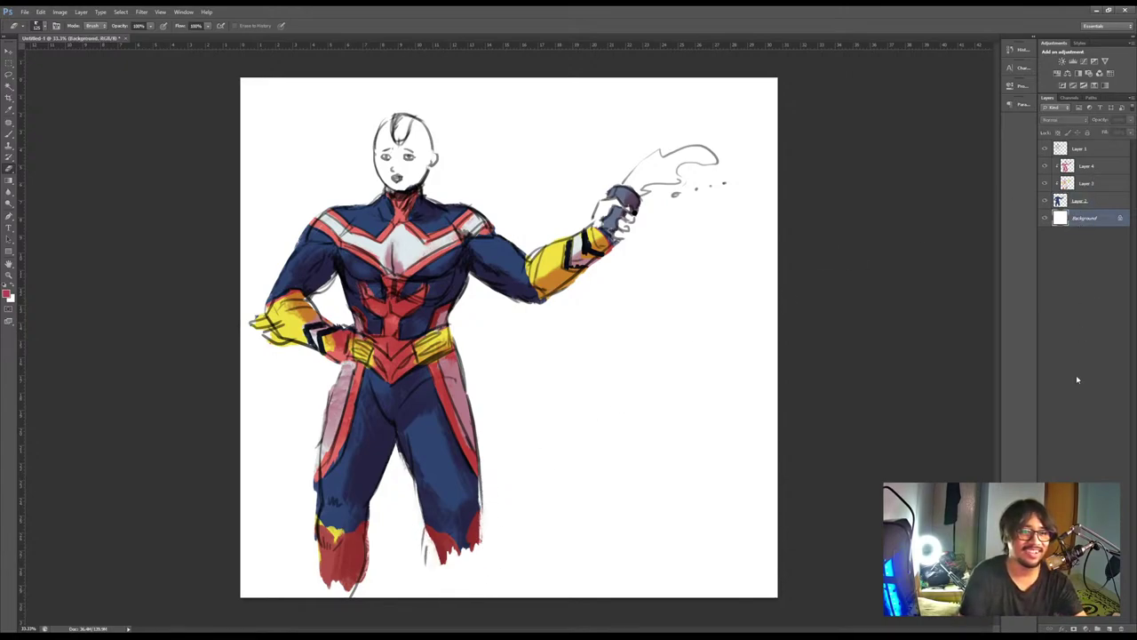
{"action": "left_click", "coordinate": [1110, 628]}
{"action": "key", "text": "b"}
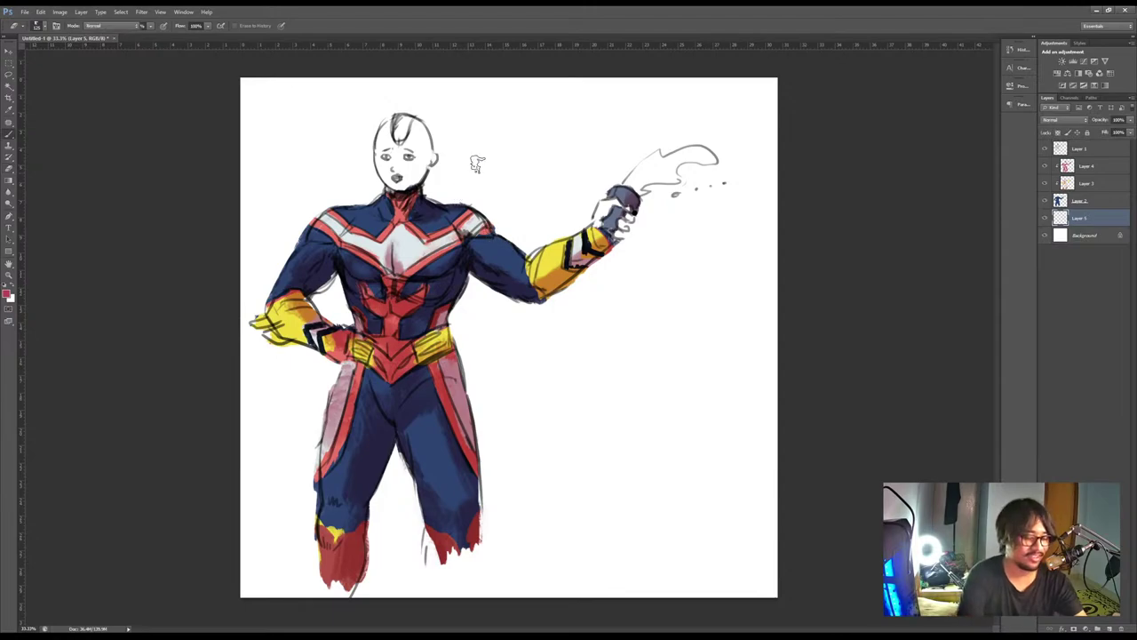
Paint a rough crimson patch with an enlarged brush between the head and the cup, and erase diagonal streaks through it
{"action": "mouse_move", "coordinate": [507, 140]}
{"action": "left_mouse_down"}
{"action": "mouse_move", "coordinate": [488, 175]}
{"action": "mouse_move", "coordinate": [513, 181]}
{"action": "left_mouse_up"}
{"action": "key", "text": "bracketright"}
{"action": "key", "text": "bracketright"}
{"action": "key", "text": "bracketright"}
{"action": "key", "text": "bracketright"}
{"action": "key", "text": "bracketright"}
{"action": "mouse_move", "coordinate": [508, 125]}
{"action": "left_mouse_down"}
{"action": "mouse_move", "coordinate": [525, 173]}
{"action": "mouse_move", "coordinate": [594, 135]}
{"action": "left_mouse_up"}
{"action": "key", "text": "e"}
{"action": "mouse_move", "coordinate": [511, 149]}
{"action": "left_mouse_down"}
{"action": "mouse_move", "coordinate": [524, 177]}
{"action": "mouse_move", "coordinate": [605, 114]}
{"action": "left_mouse_up"}
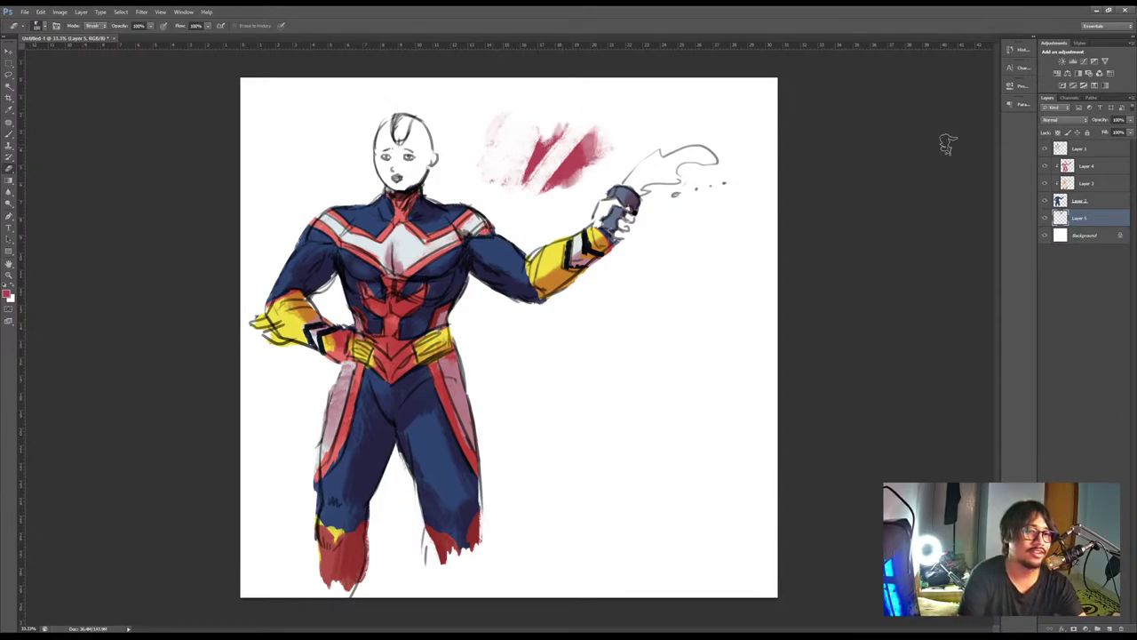
Group all layers above the Background, from the top layer down to Layer 5, and add a new layer above the group
{"action": "left_click", "coordinate": [1075, 149]}
{"action": "left_click", "coordinate": [1074, 218], "text": "shift"}
{"action": "key", "text": "ctrl+g"}
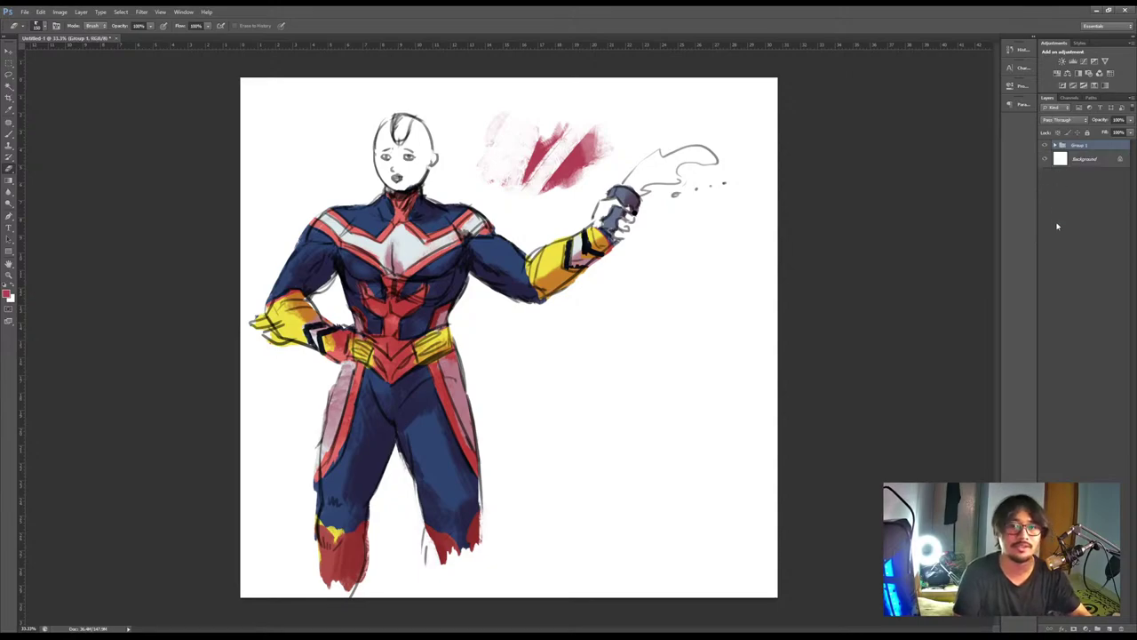
{"action": "left_click", "coordinate": [1111, 627]}
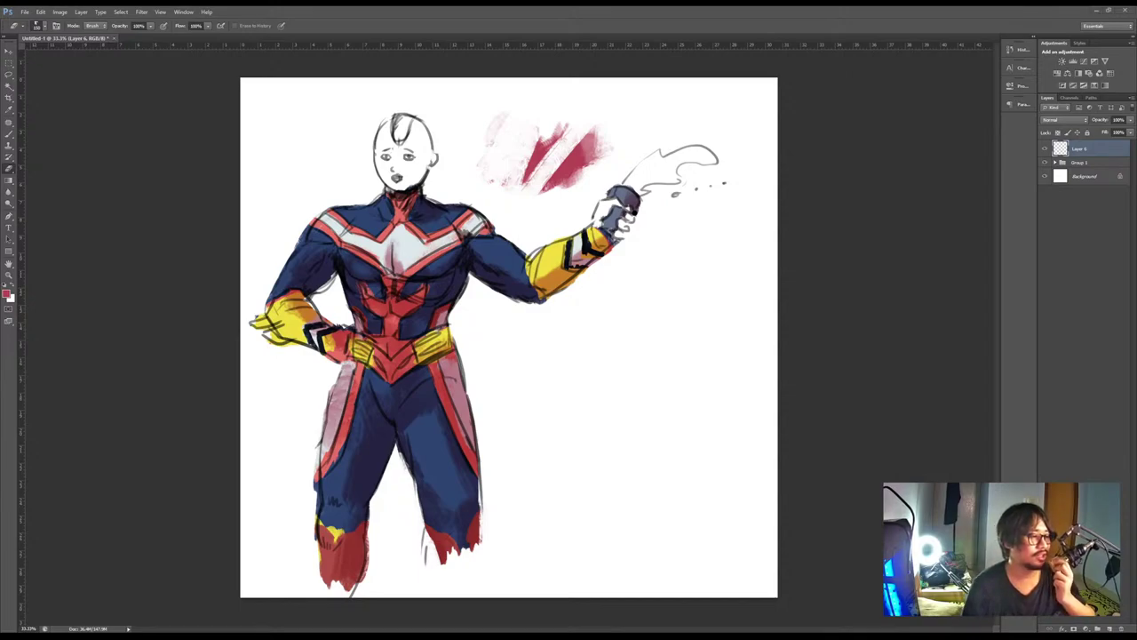
Hide Layer 6 and the figure's group, add a new layer directly above the group, and switch to the Brush tool
{"action": "left_click", "coordinate": [1046, 151]}
{"action": "left_click", "coordinate": [1046, 150]}
{"action": "left_click", "coordinate": [1046, 150]}
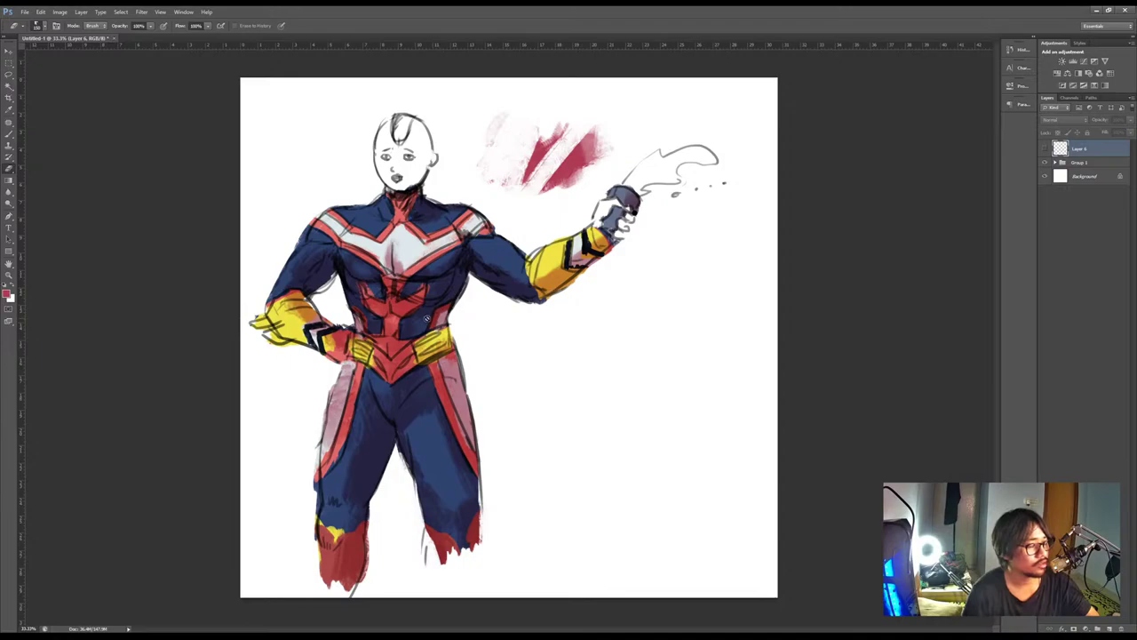
{"action": "left_click", "coordinate": [1046, 164]}
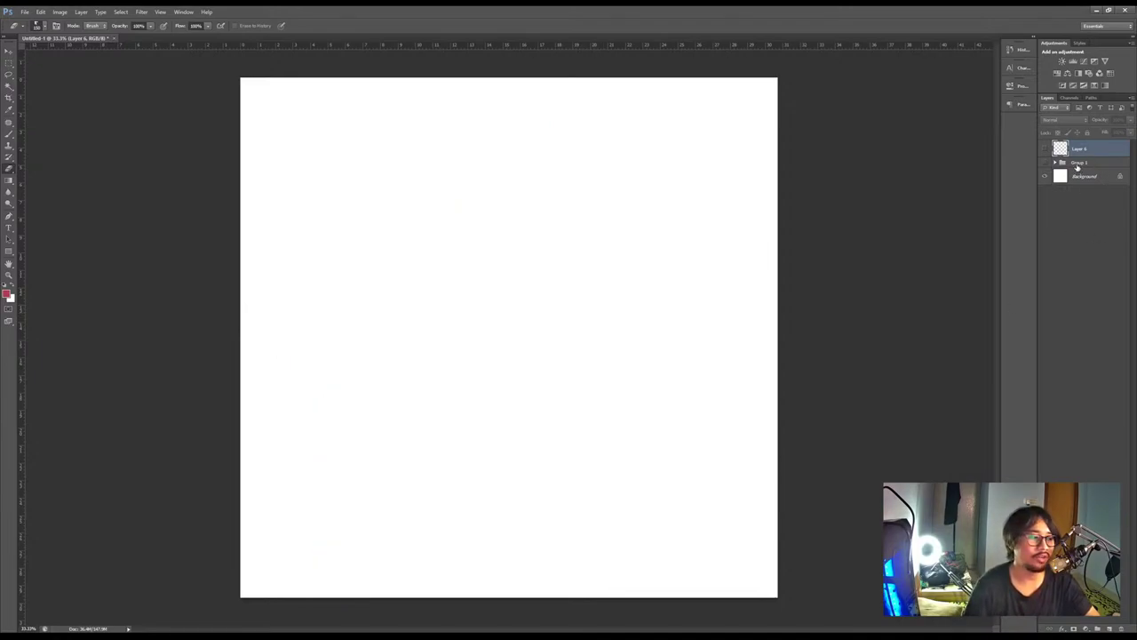
{"action": "left_click", "coordinate": [1080, 162]}
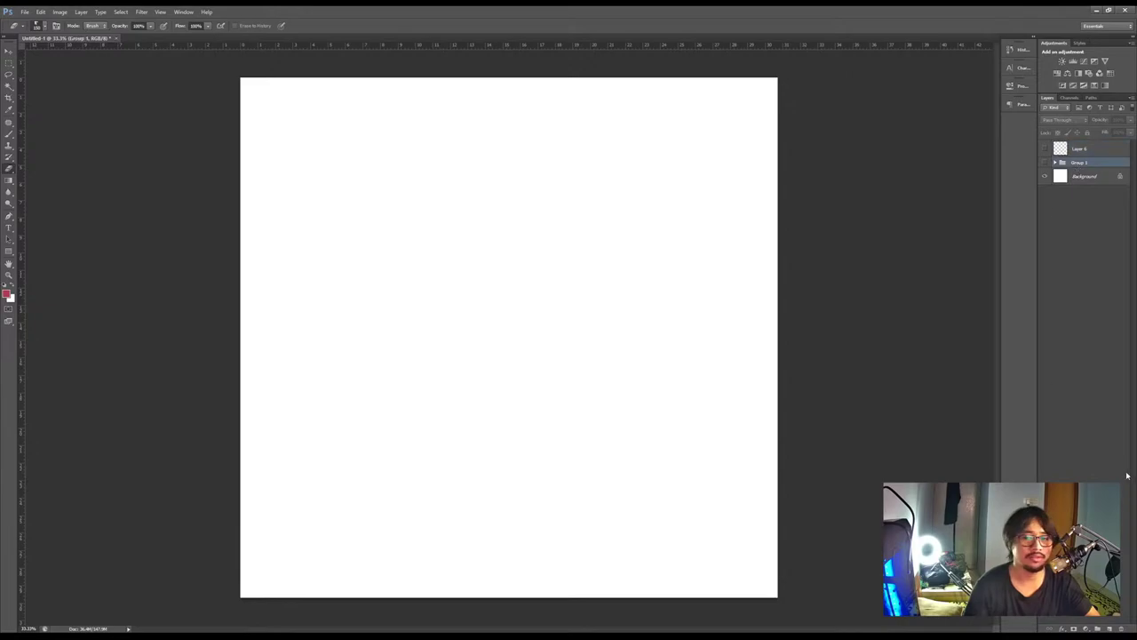
{"action": "left_click", "coordinate": [1110, 629]}
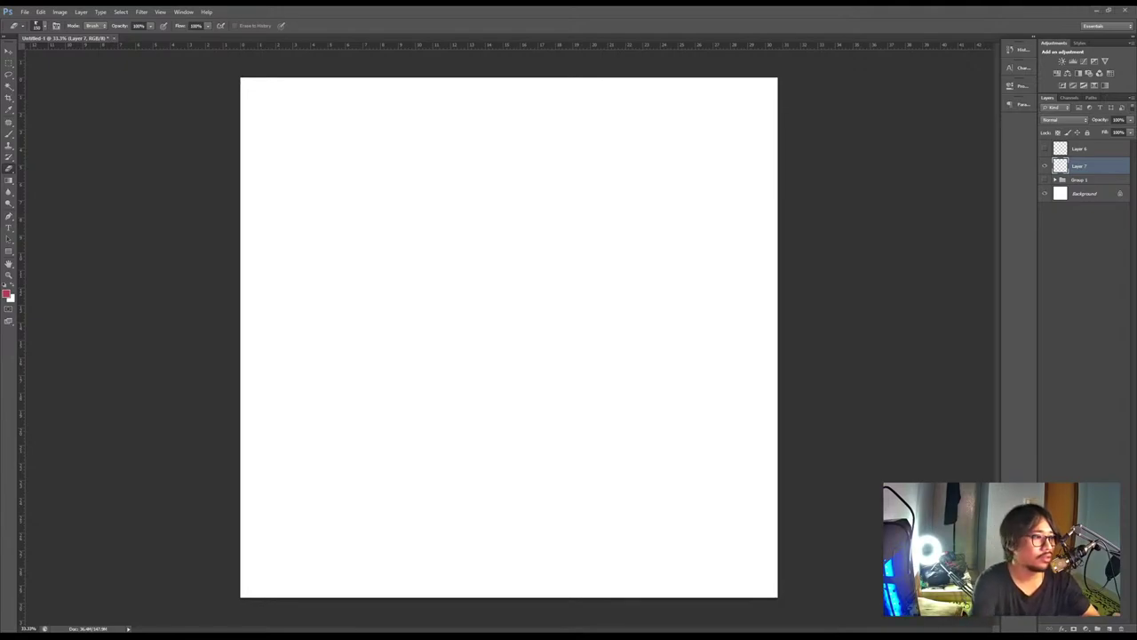
{"action": "key", "text": "b"}
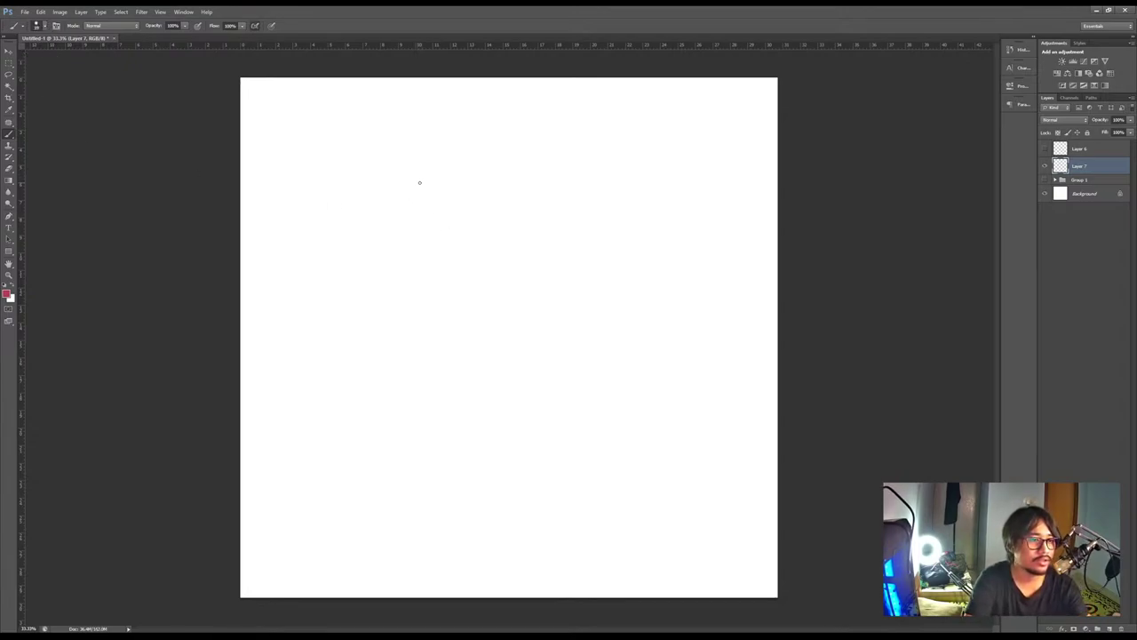
Crop the canvas inward from its right edge to a portrait format and return to the Brush tool
{"action": "key", "text": "c"}
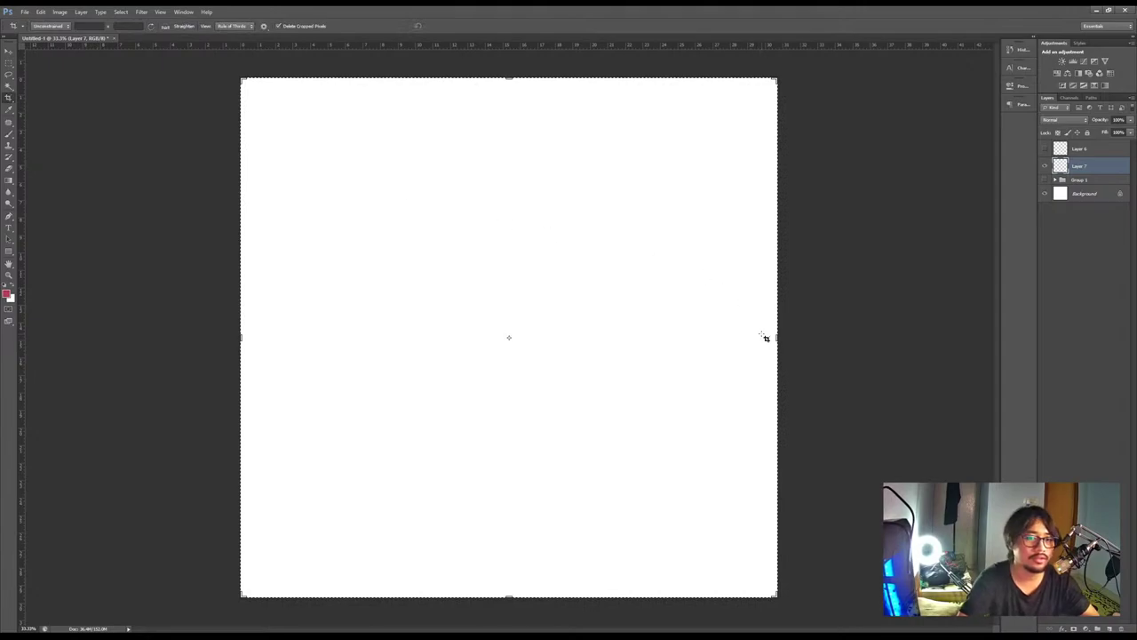
{"action": "left_click_drag", "start_coordinate": [769, 340], "coordinate": [701, 340]}
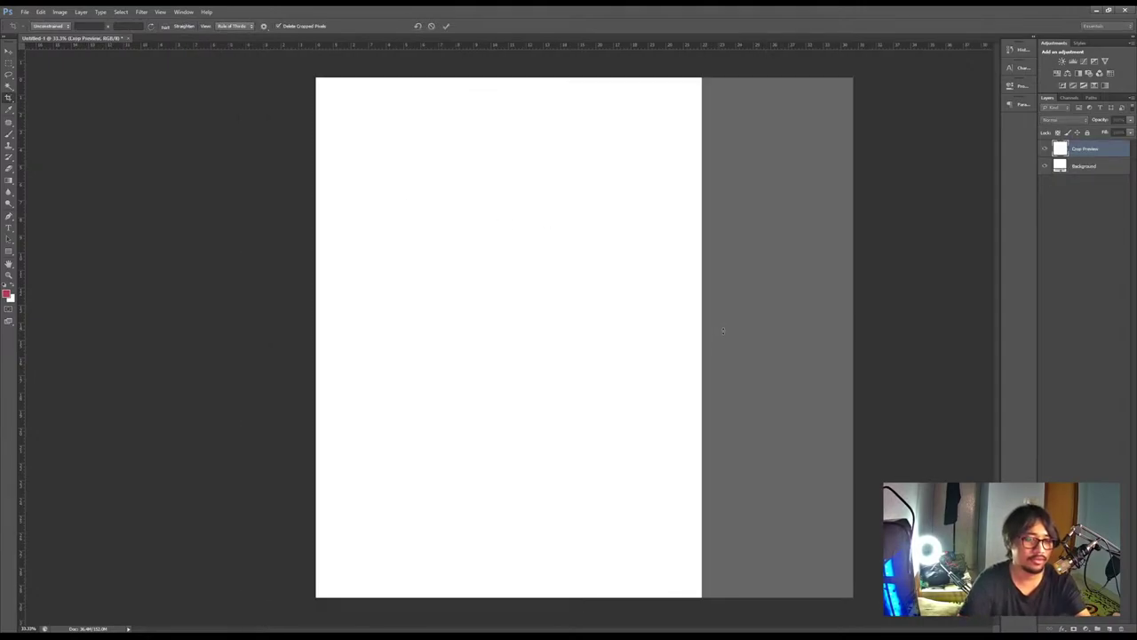
{"action": "key", "text": "Return"}
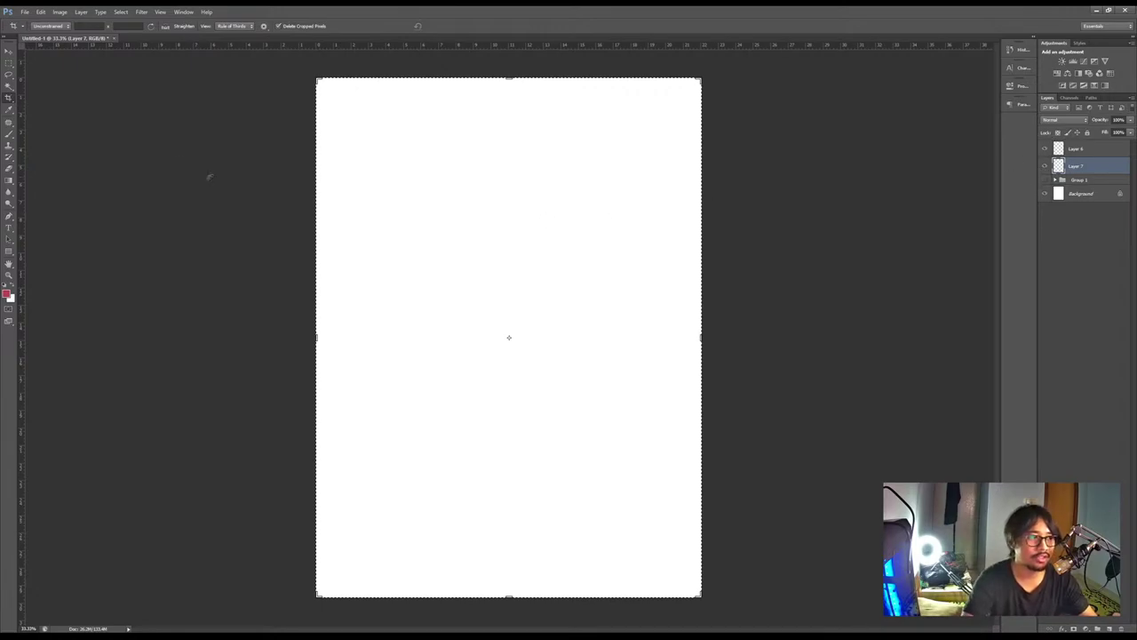
{"action": "left_click", "coordinate": [10, 51]}
{"action": "left_click", "coordinate": [10, 134]}
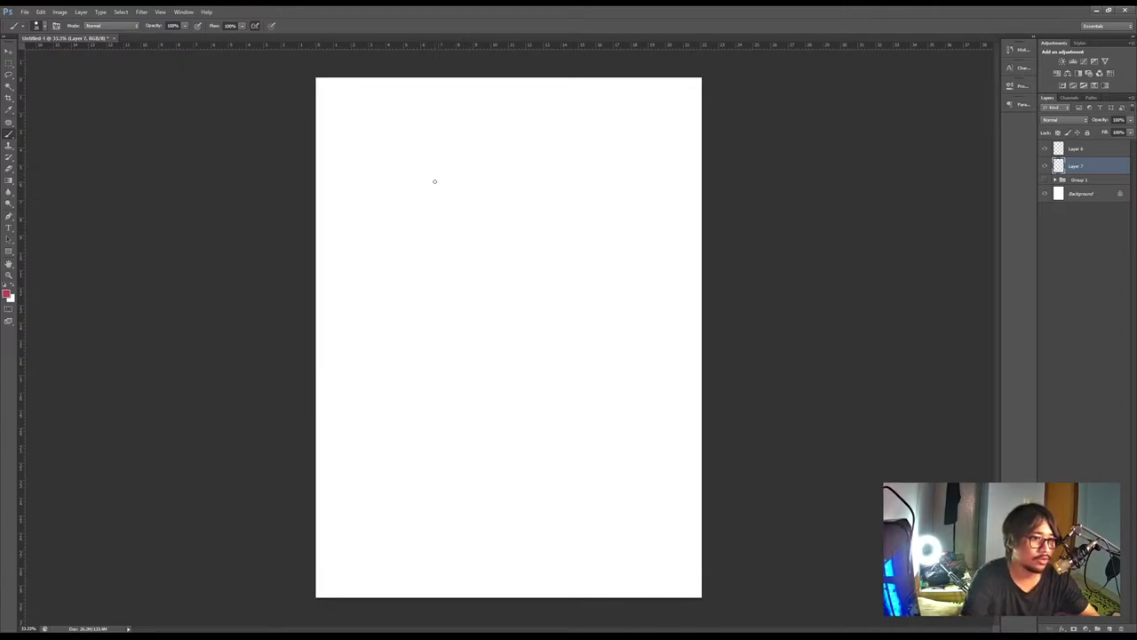
Sketch a large U-shaped crimson face outline, from the viewer-left temple around the chin to the viewer-right temple, on Layer 7
{"action": "left_click_drag", "start_coordinate": [413, 175], "coordinate": [414, 228]}
{"action": "key", "text": "ctrl+z"}
{"action": "key", "text": "i"}
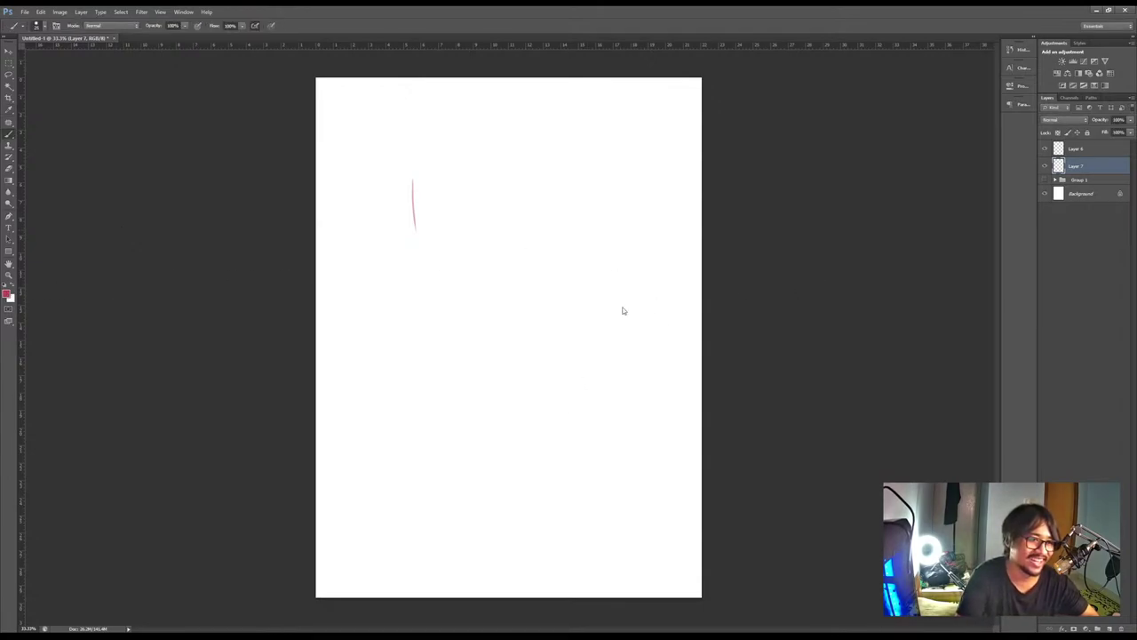
{"action": "key", "text": "b"}
{"action": "left_click_drag", "start_coordinate": [414, 226], "coordinate": [424, 291]}
{"action": "key", "text": "ctrl+z"}
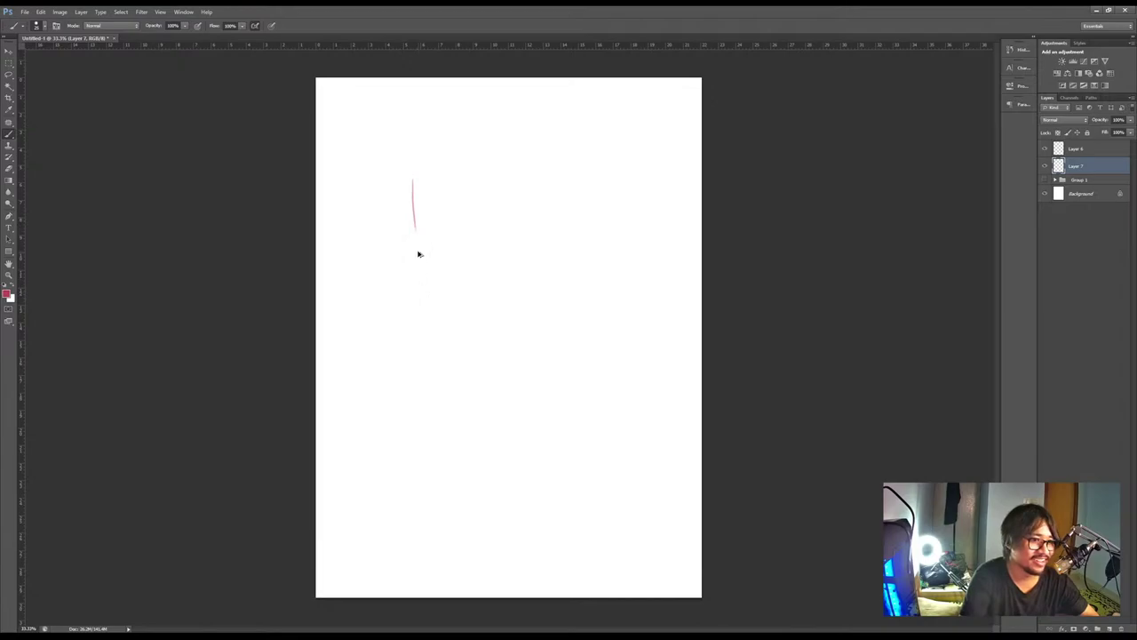
{"action": "mouse_move", "coordinate": [418, 252]}
{"action": "left_mouse_down"}
{"action": "mouse_move", "coordinate": [429, 300]}
{"action": "mouse_move", "coordinate": [457, 341]}
{"action": "left_mouse_up"}
{"action": "key", "text": "ctrl+z"}
{"action": "key", "text": "ctrl+z"}
{"action": "mouse_move", "coordinate": [426, 288]}
{"action": "left_mouse_down"}
{"action": "mouse_move", "coordinate": [446, 333]}
{"action": "mouse_move", "coordinate": [496, 369]}
{"action": "left_mouse_up"}
{"action": "key", "text": "ctrl+z"}
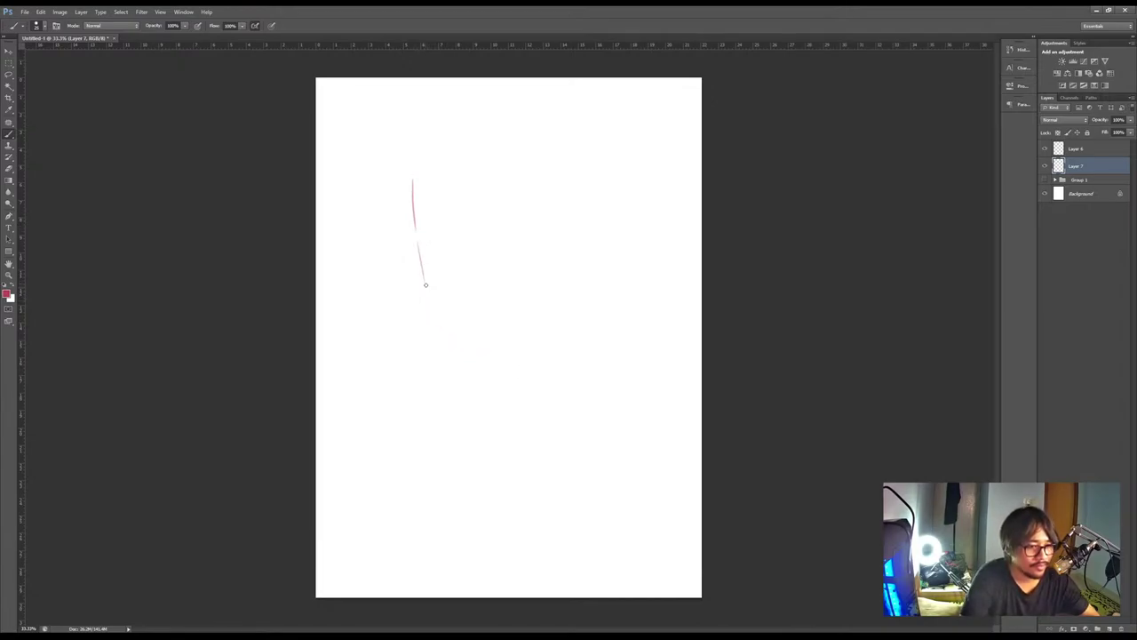
{"action": "mouse_move", "coordinate": [424, 286]}
{"action": "left_mouse_down"}
{"action": "mouse_move", "coordinate": [444, 318]}
{"action": "mouse_move", "coordinate": [511, 370]}
{"action": "mouse_move", "coordinate": [548, 356]}
{"action": "mouse_move", "coordinate": [604, 298]}
{"action": "mouse_move", "coordinate": [626, 243]}
{"action": "mouse_move", "coordinate": [631, 165]}
{"action": "left_mouse_up"}
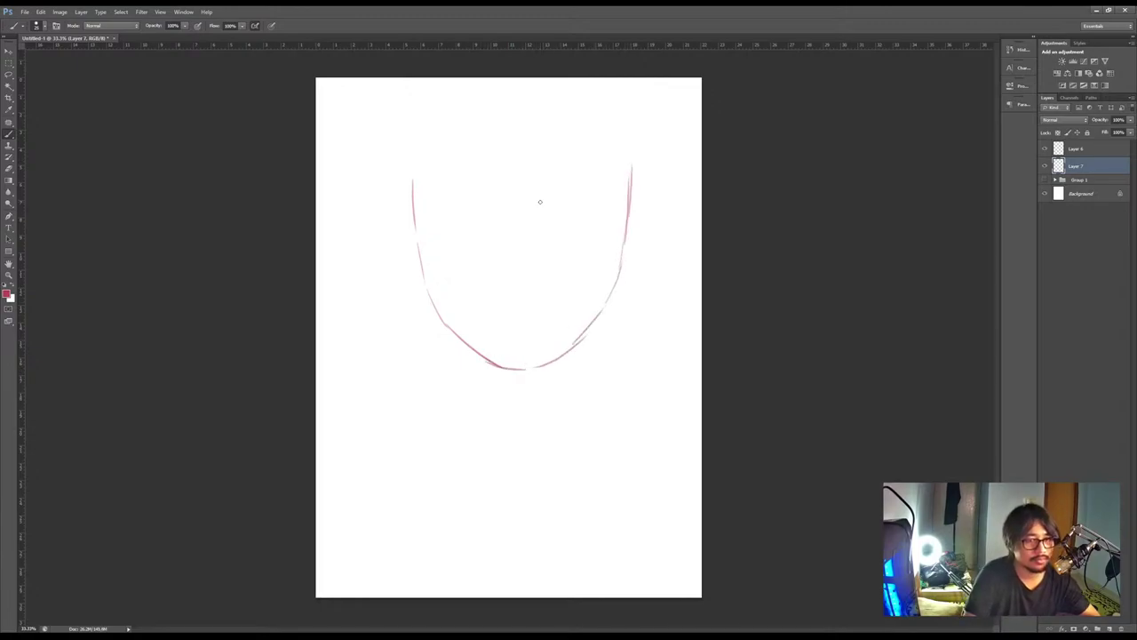
Sketch wavy hair strands sweeping from the upper forehead down and outward beside the viewer-left side of the face
{"action": "left_click_drag", "start_coordinate": [414, 183], "coordinate": [415, 152]}
{"action": "key", "text": "ctrl+z"}
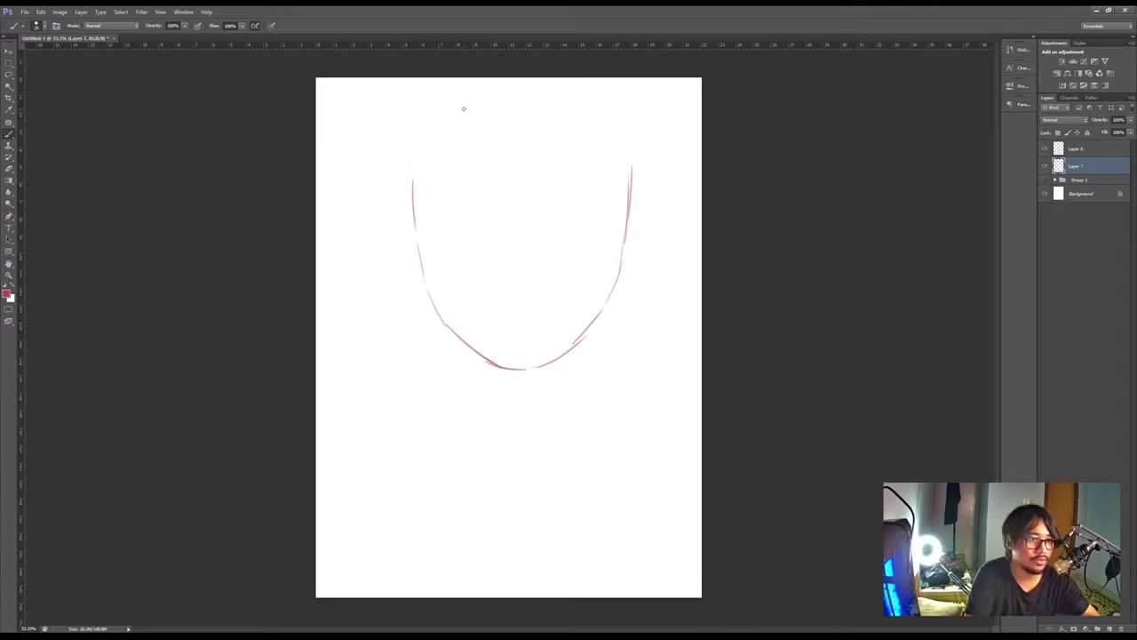
{"action": "left_click_drag", "start_coordinate": [463, 103], "coordinate": [446, 102]}
{"action": "mouse_move", "coordinate": [450, 109]}
{"action": "left_mouse_down"}
{"action": "mouse_move", "coordinate": [423, 131]}
{"action": "mouse_move", "coordinate": [443, 130]}
{"action": "mouse_move", "coordinate": [405, 188]}
{"action": "left_mouse_up"}
{"action": "key", "text": "ctrl+z"}
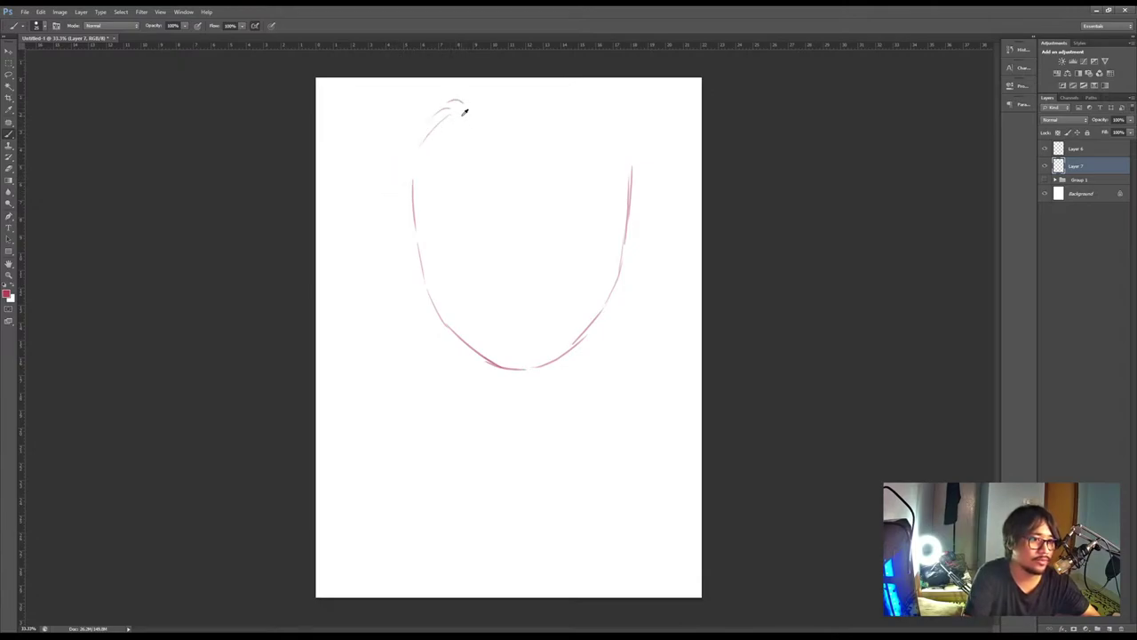
{"action": "mouse_move", "coordinate": [457, 114]}
{"action": "left_mouse_down"}
{"action": "mouse_move", "coordinate": [366, 252]}
{"action": "mouse_move", "coordinate": [376, 209]}
{"action": "mouse_move", "coordinate": [377, 254]}
{"action": "left_mouse_up"}
{"action": "key", "text": "ctrl+alt+z"}
{"action": "key", "text": "ctrl+alt+z"}
{"action": "left_click_drag", "start_coordinate": [359, 212], "coordinate": [365, 271]}
{"action": "left_click_drag", "start_coordinate": [357, 233], "coordinate": [378, 275]}
{"action": "left_click_drag", "start_coordinate": [376, 257], "coordinate": [390, 286]}
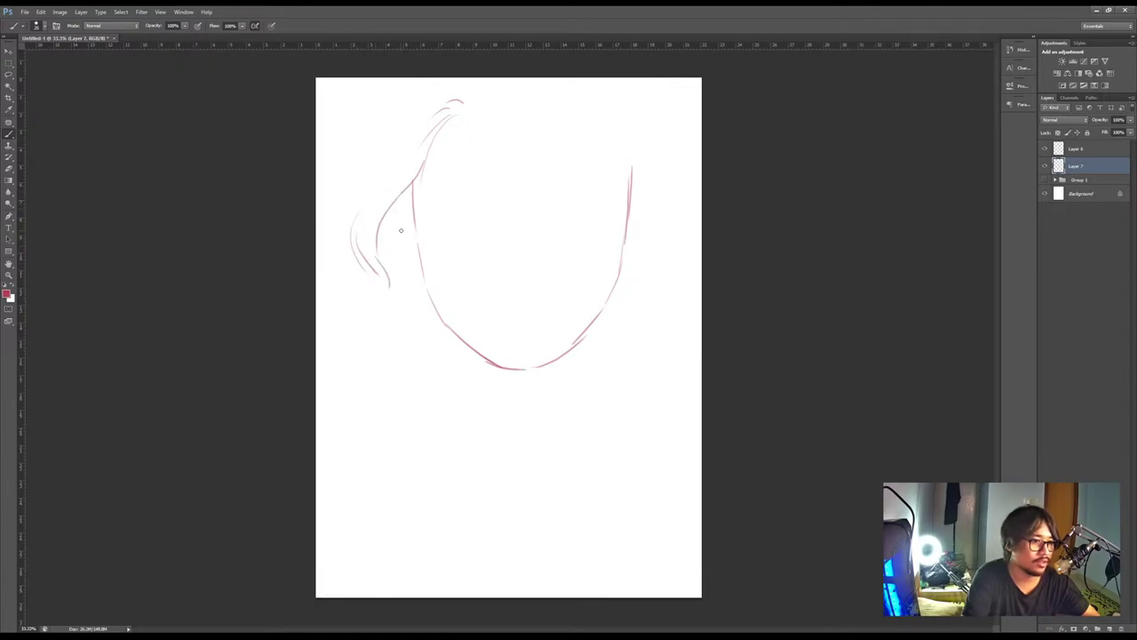
Sketch the ear's curved outline between the hair strands and the viewer-left side of the face
{"action": "left_click_drag", "start_coordinate": [397, 203], "coordinate": [418, 264]}
{"action": "key", "text": "ctrl+z"}
{"action": "key", "text": "ctrl+alt+z"}
{"action": "key", "text": "ctrl+alt+z"}
{"action": "left_click_drag", "start_coordinate": [390, 210], "coordinate": [417, 268]}
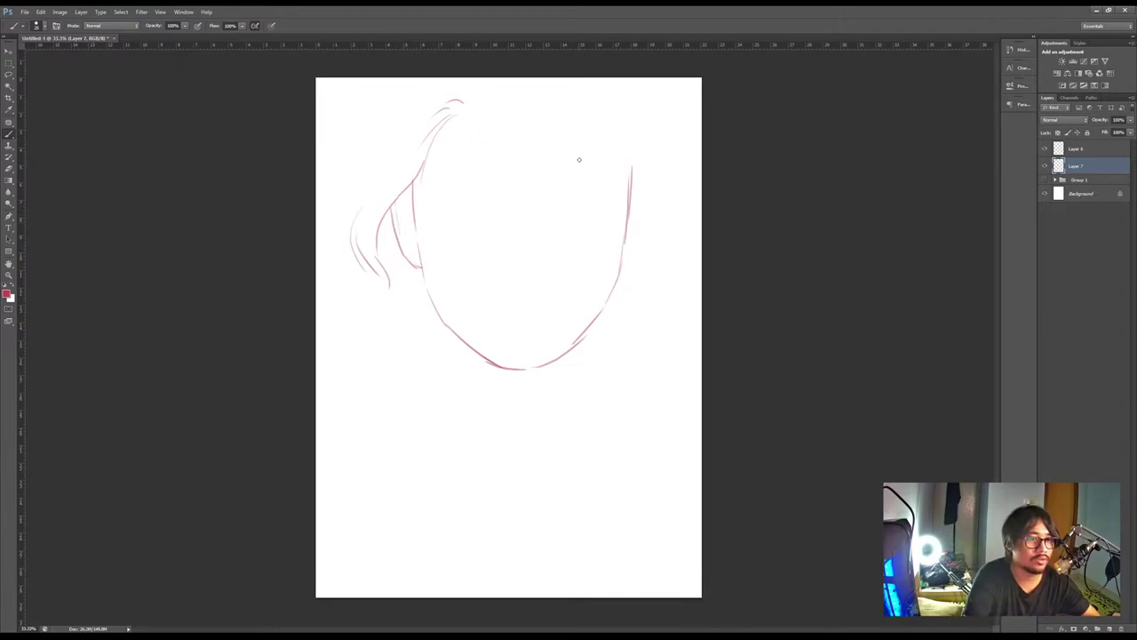
Draw a vertical centre line through the face down the full canvas, and add short sideburn strokes above the viewer-left ear
{"action": "mouse_move", "coordinate": [521, 91]}
{"action": "left_mouse_down"}
{"action": "mouse_move", "coordinate": [554, 406]}
{"action": "mouse_move", "coordinate": [521, 604]}
{"action": "left_mouse_up"}
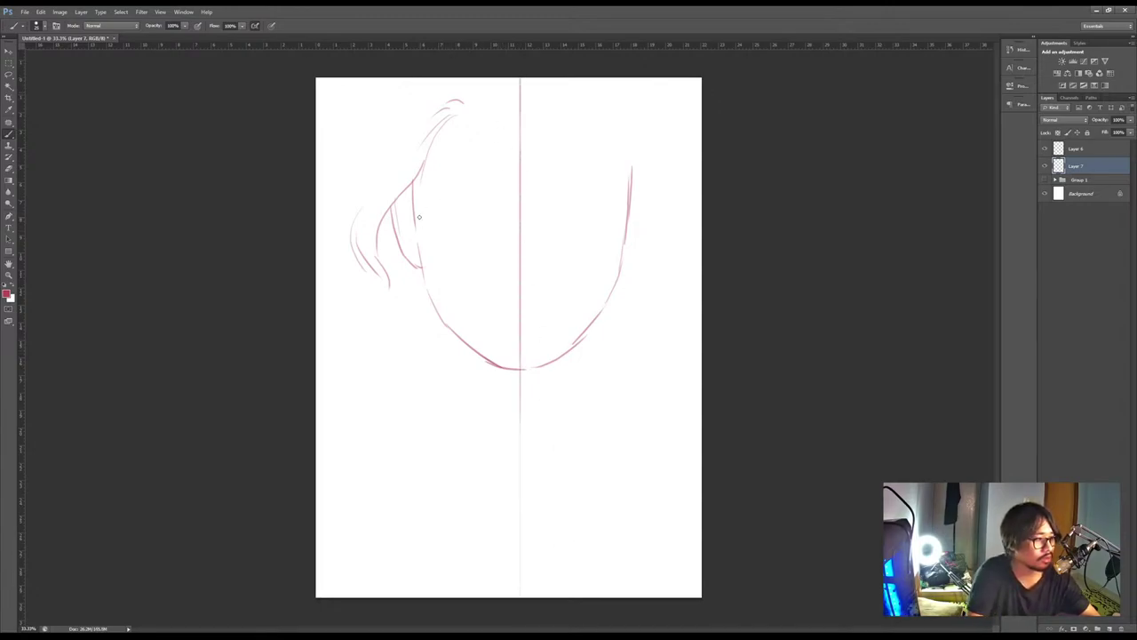
{"action": "left_click_drag", "start_coordinate": [402, 195], "coordinate": [414, 215]}
{"action": "left_click_drag", "start_coordinate": [418, 176], "coordinate": [415, 212]}
{"action": "left_click_drag", "start_coordinate": [418, 200], "coordinate": [414, 221]}
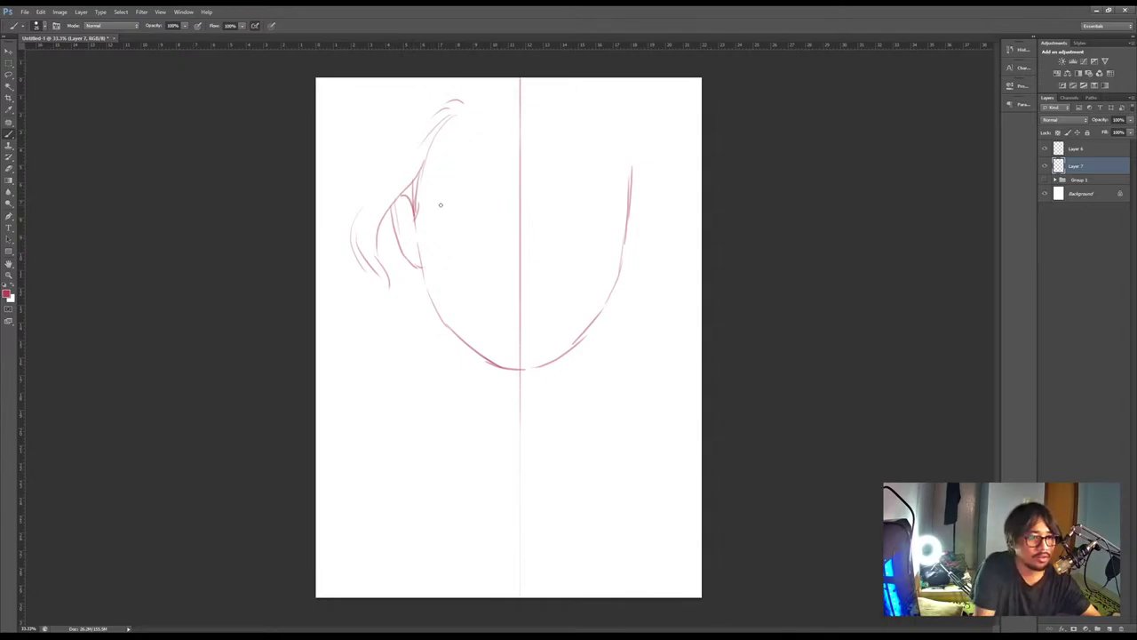
Sketch a slightly curved horizontal eye guideline from the viewer-left temple to the vertical centre line
{"action": "left_click_drag", "start_coordinate": [443, 211], "coordinate": [472, 212]}
{"action": "left_click_drag", "start_coordinate": [501, 211], "coordinate": [556, 207]}
{"action": "key", "text": "ctrl+alt+z"}
{"action": "key", "text": "ctrl+alt+z"}
{"action": "mouse_move", "coordinate": [422, 208]}
{"action": "left_mouse_down"}
{"action": "mouse_move", "coordinate": [577, 207]}
{"action": "mouse_move", "coordinate": [627, 192]}
{"action": "left_mouse_up"}
{"action": "key", "text": "ctrl+z"}
{"action": "key", "text": "ctrl+z"}
{"action": "mouse_move", "coordinate": [418, 208]}
{"action": "left_mouse_down"}
{"action": "mouse_move", "coordinate": [501, 216]}
{"action": "mouse_move", "coordinate": [593, 204]}
{"action": "left_mouse_up"}
{"action": "key", "text": "ctrl+z"}
{"action": "mouse_move", "coordinate": [500, 216]}
{"action": "left_mouse_down"}
{"action": "mouse_move", "coordinate": [540, 218]}
{"action": "mouse_move", "coordinate": [525, 218]}
{"action": "left_mouse_up"}
{"action": "key", "text": "ctrl+z"}
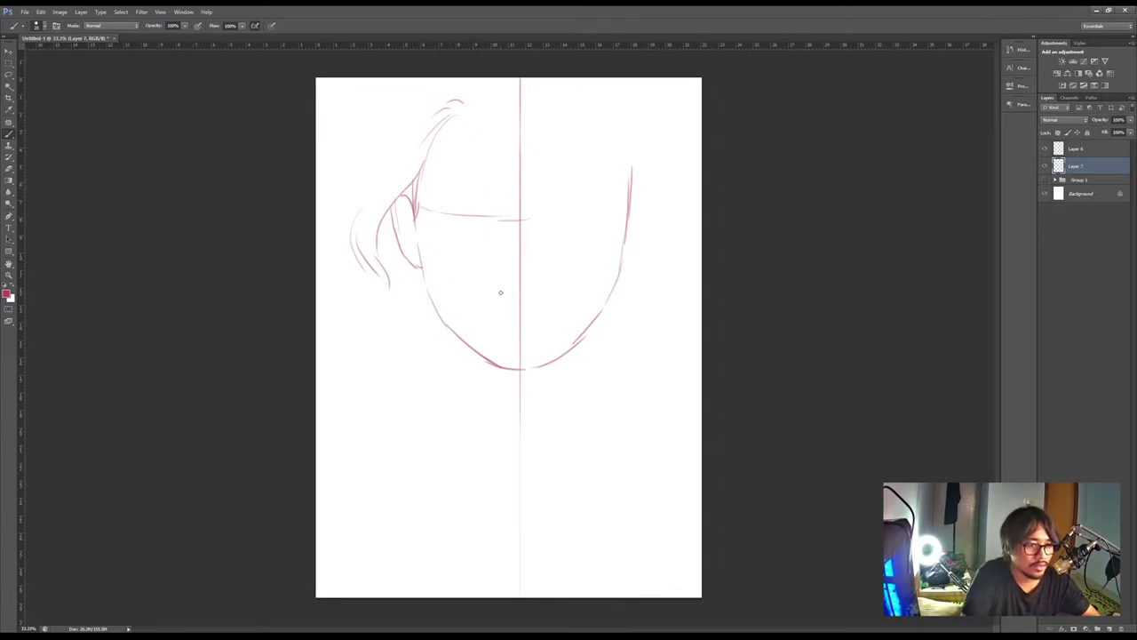
Mark the nose base with small strokes beside the centre line, and reinforce the viewer-left cheek and jaw contour
{"action": "left_click_drag", "start_coordinate": [507, 296], "coordinate": [516, 296]}
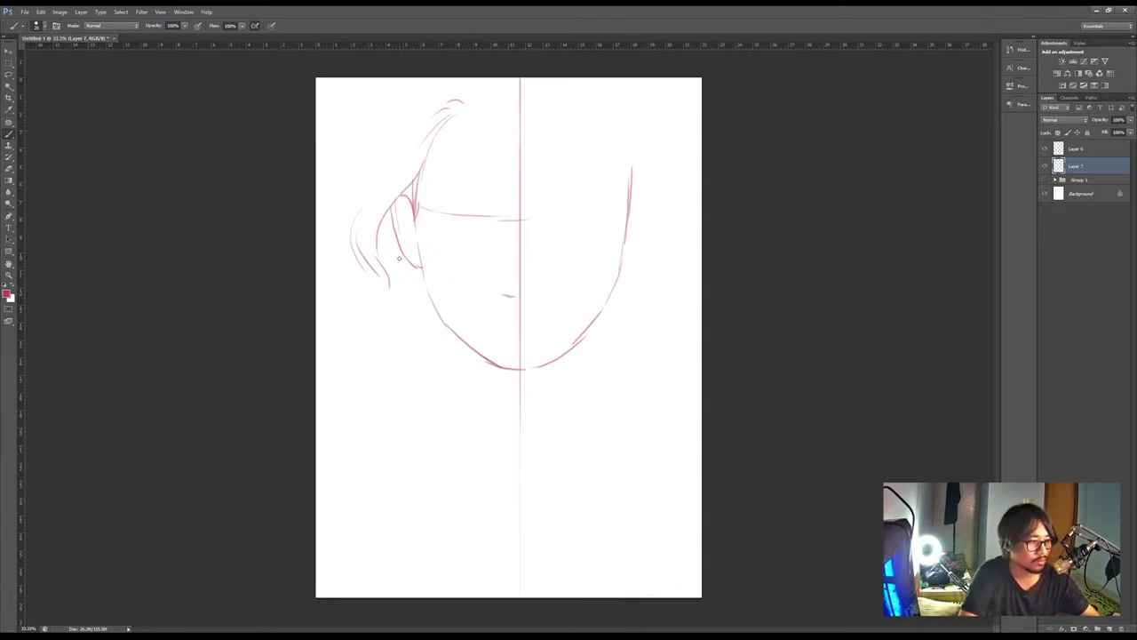
{"action": "mouse_move", "coordinate": [416, 236]}
{"action": "left_mouse_down"}
{"action": "mouse_move", "coordinate": [443, 320]}
{"action": "mouse_move", "coordinate": [493, 365]}
{"action": "left_mouse_up"}
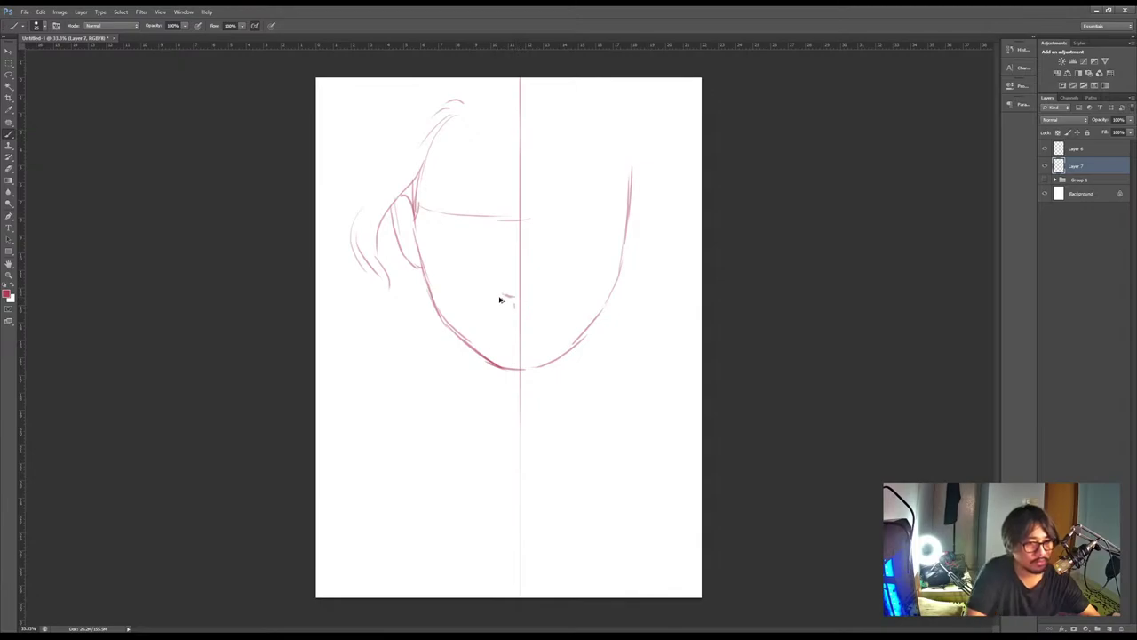
{"action": "left_click_drag", "start_coordinate": [513, 294], "coordinate": [505, 297]}
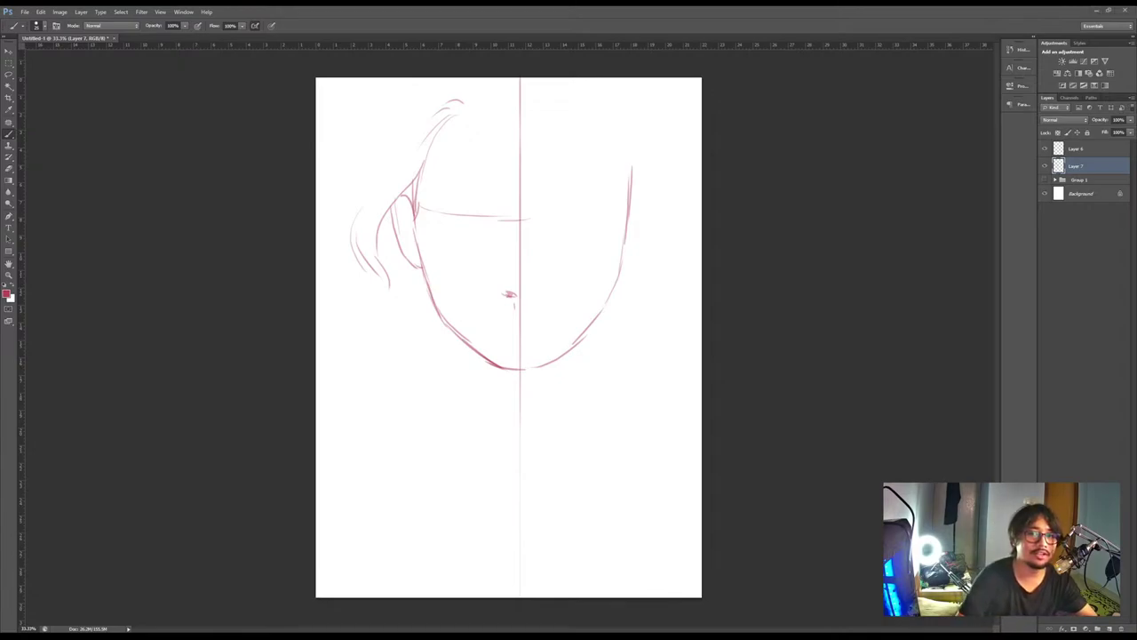
Scale the face sketch on Layer 7 down slightly to leave more room around it, and return to the Brush tool
{"action": "left_click", "coordinate": [1045, 166]}
{"action": "left_click", "coordinate": [1045, 166]}
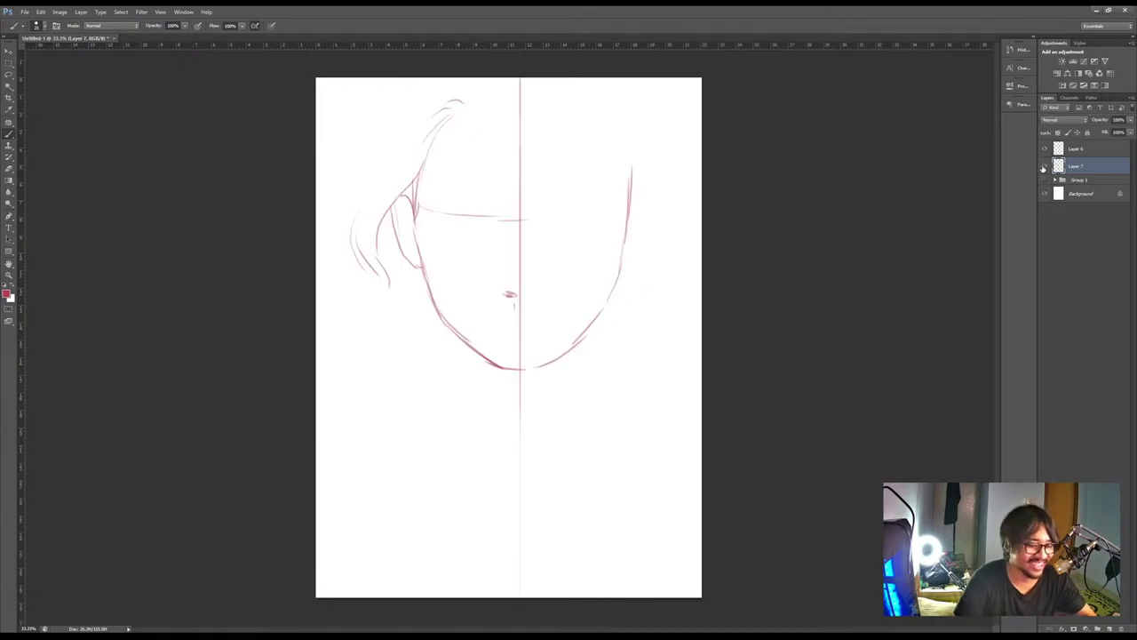
{"action": "key", "text": "ctrl+t"}
{"action": "left_click_drag", "start_coordinate": [355, 79], "coordinate": [386, 127]}
{"action": "key", "text": "Return"}
{"action": "key", "text": "b"}
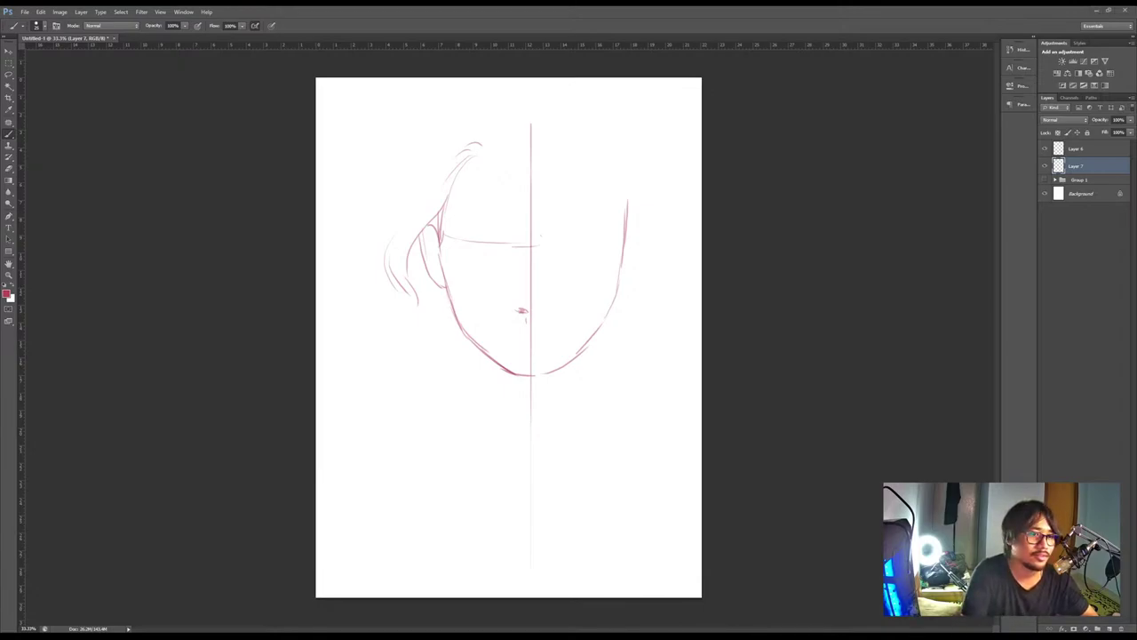
Sketch short hair-parting strokes at the top of the centre line, and try a long strand sweeping across the viewer-left cheek
{"action": "mouse_move", "coordinate": [543, 124]}
{"action": "left_mouse_down"}
{"action": "mouse_move", "coordinate": [555, 124]}
{"action": "mouse_move", "coordinate": [541, 125]}
{"action": "left_mouse_up"}
{"action": "key", "text": "ctrl+z"}
{"action": "left_click_drag", "start_coordinate": [545, 139], "coordinate": [435, 371]}
{"action": "key", "text": "ctrl+z"}
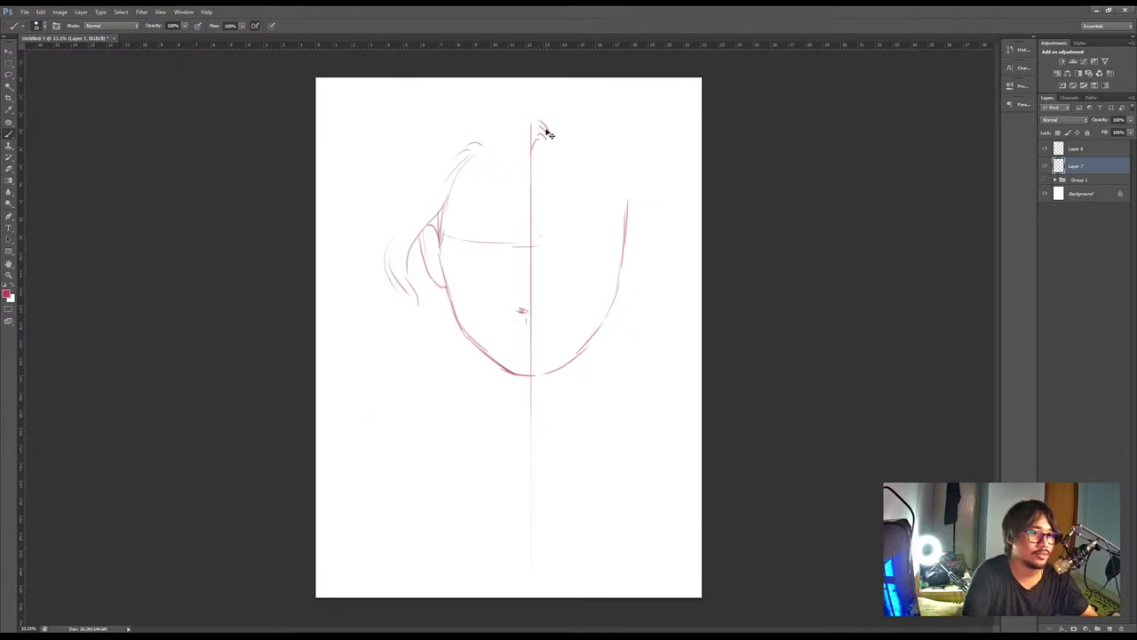
{"action": "left_click_drag", "start_coordinate": [542, 126], "coordinate": [391, 400]}
{"action": "key", "text": "e"}
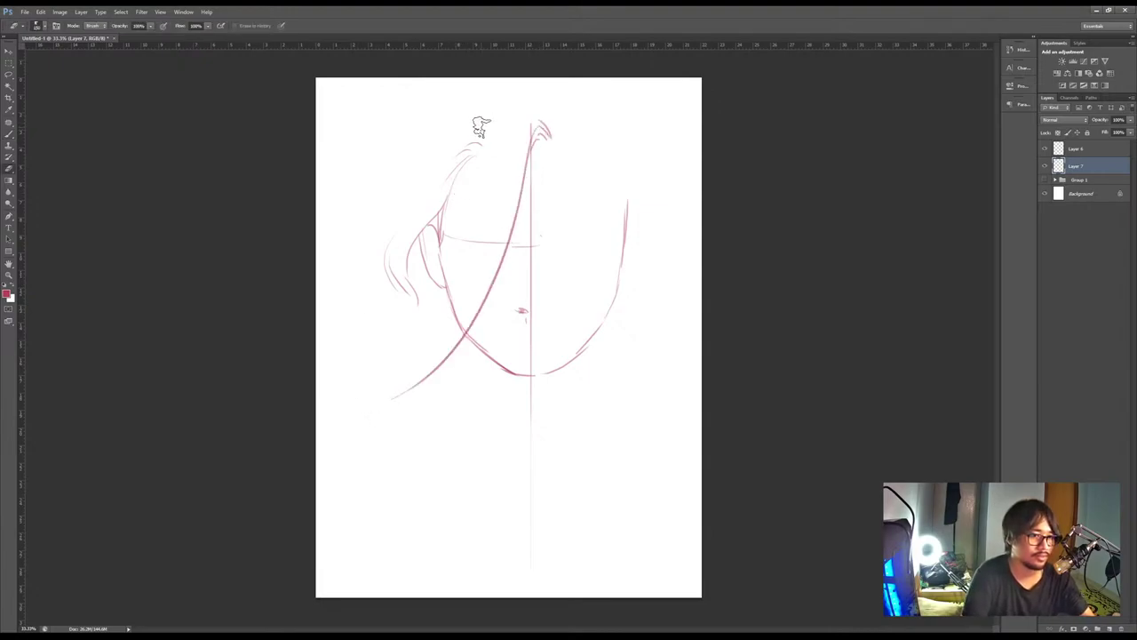
{"action": "key", "text": "ctrl+z"}
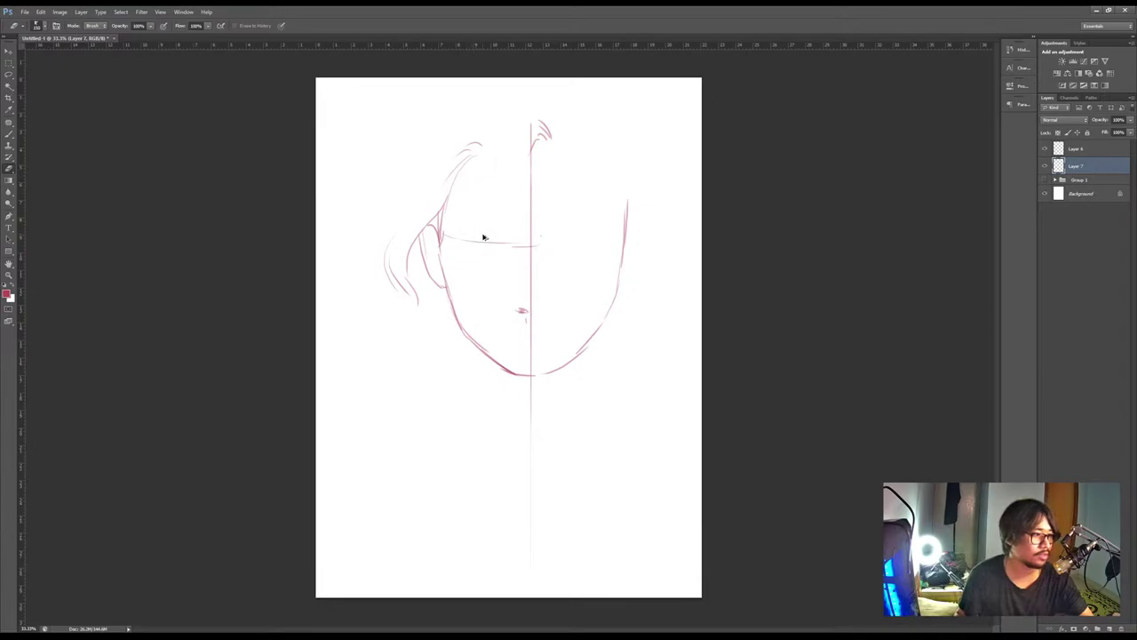
Flip the face sketch horizontally and shift it slightly to the right on the canvas
{"action": "key", "text": "ctrl+t"}
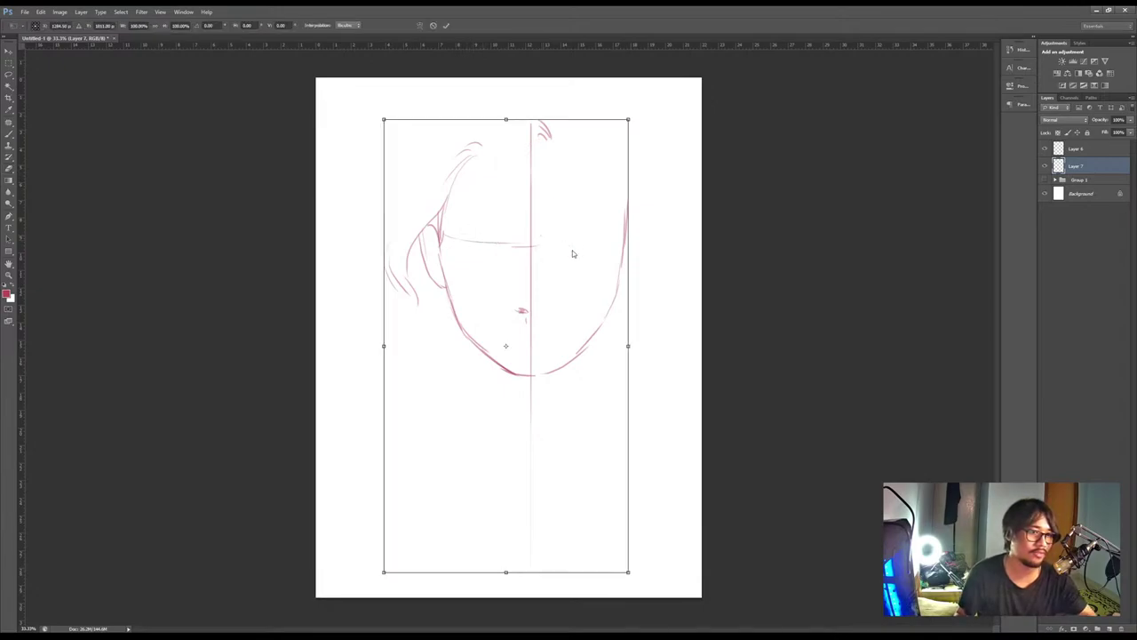
{"action": "left_click", "coordinate": [600, 369]}
{"action": "mouse_move", "coordinate": [574, 300]}
{"action": "left_mouse_down"}
{"action": "mouse_move", "coordinate": [618, 298]}
{"action": "mouse_move", "coordinate": [585, 304]}
{"action": "left_mouse_up"}
{"action": "key", "text": "Return"}
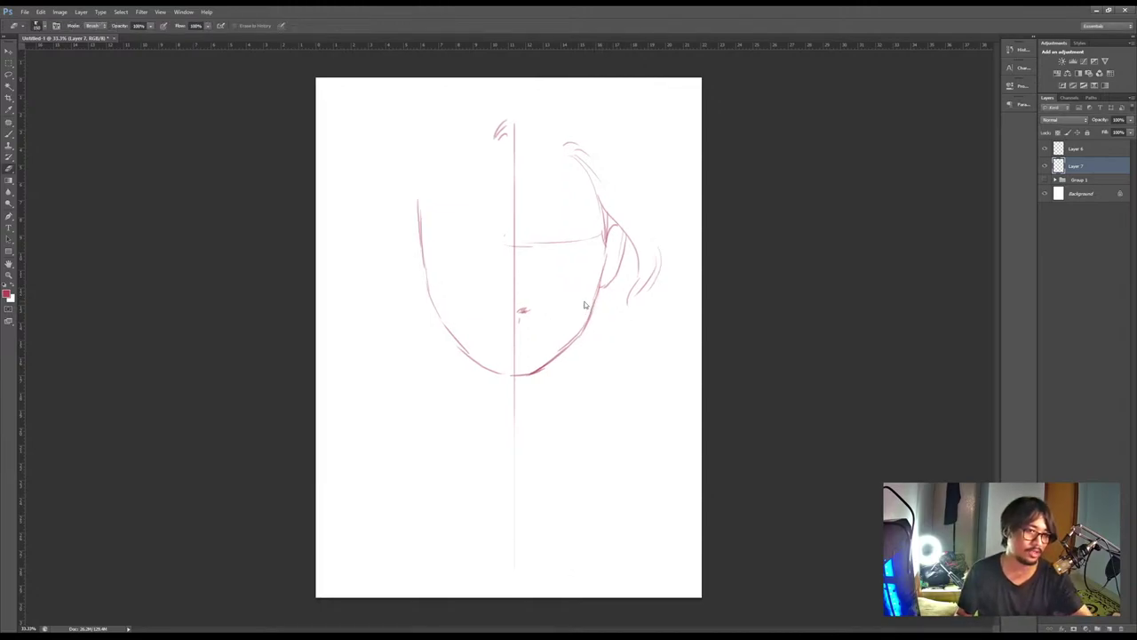
Rework the hair parting at the centre line and draw a long S-curved strand from it down past the viewer-left jaw
{"action": "key", "text": "e"}
{"action": "mouse_move", "coordinate": [495, 121]}
{"action": "left_mouse_down"}
{"action": "mouse_move", "coordinate": [491, 158]}
{"action": "mouse_move", "coordinate": [514, 136]}
{"action": "mouse_move", "coordinate": [431, 300]}
{"action": "left_mouse_up"}
{"action": "key", "text": "b"}
{"action": "key", "text": "ctrl+z"}
{"action": "left_click_drag", "start_coordinate": [518, 131], "coordinate": [403, 419]}
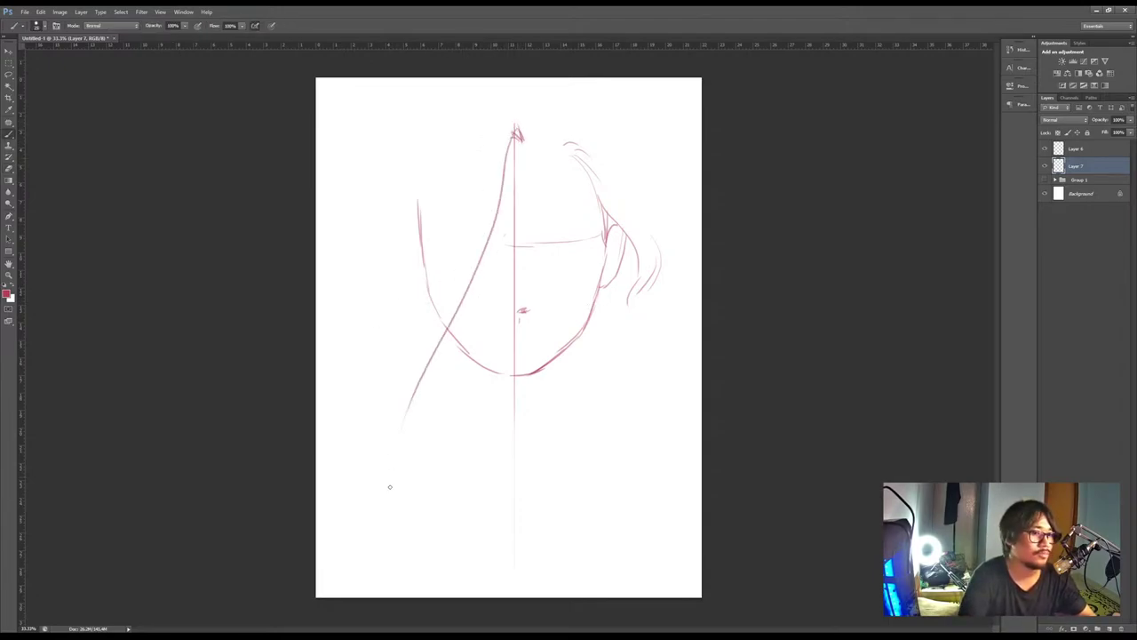
{"action": "key", "text": "ctrl+z"}
{"action": "mouse_move", "coordinate": [515, 130]}
{"action": "left_mouse_down"}
{"action": "mouse_move", "coordinate": [458, 284]}
{"action": "mouse_move", "coordinate": [435, 444]}
{"action": "left_mouse_up"}
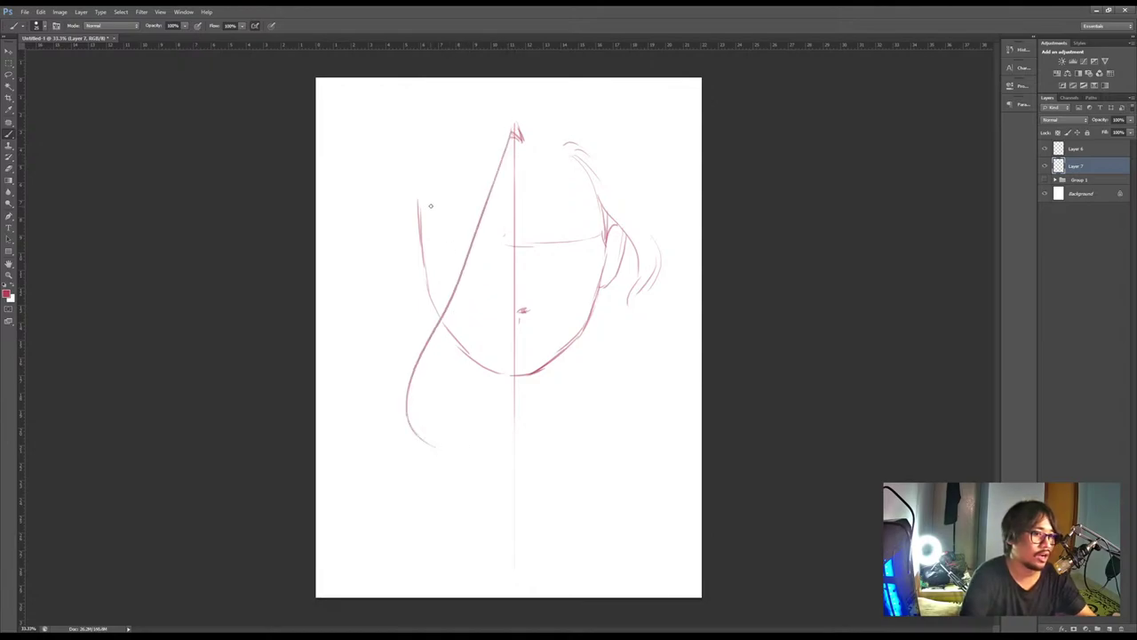
Erase the viewer-left face contour and draw a long curved hair line outside the strand beside the jaw
{"action": "key", "text": "e"}
{"action": "left_click_drag", "start_coordinate": [430, 205], "coordinate": [426, 310]}
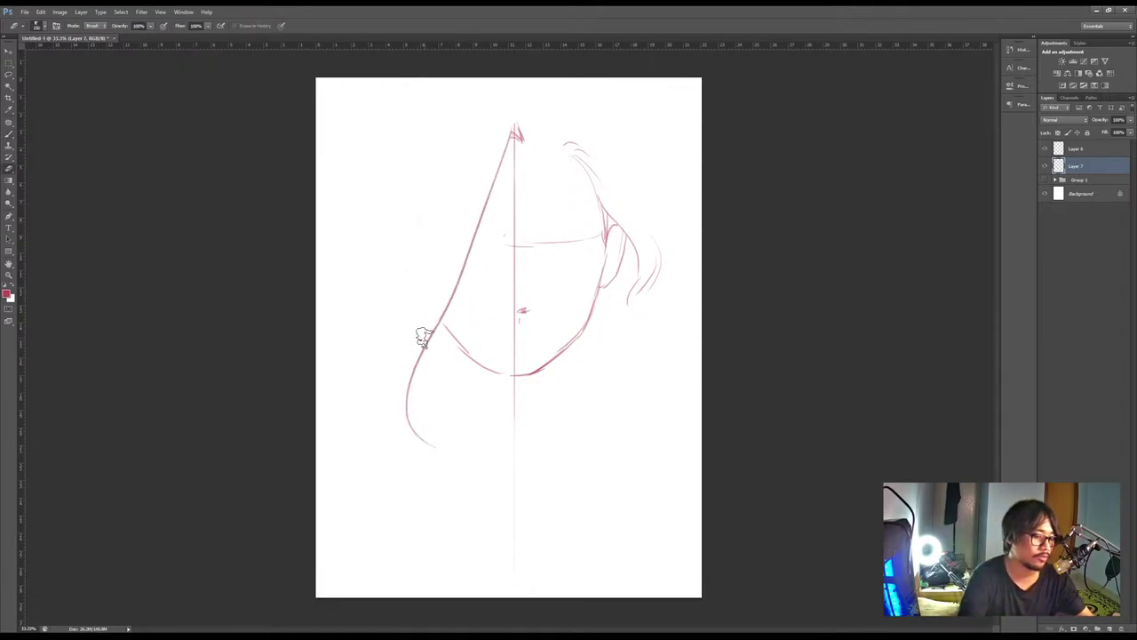
{"action": "key", "text": "b"}
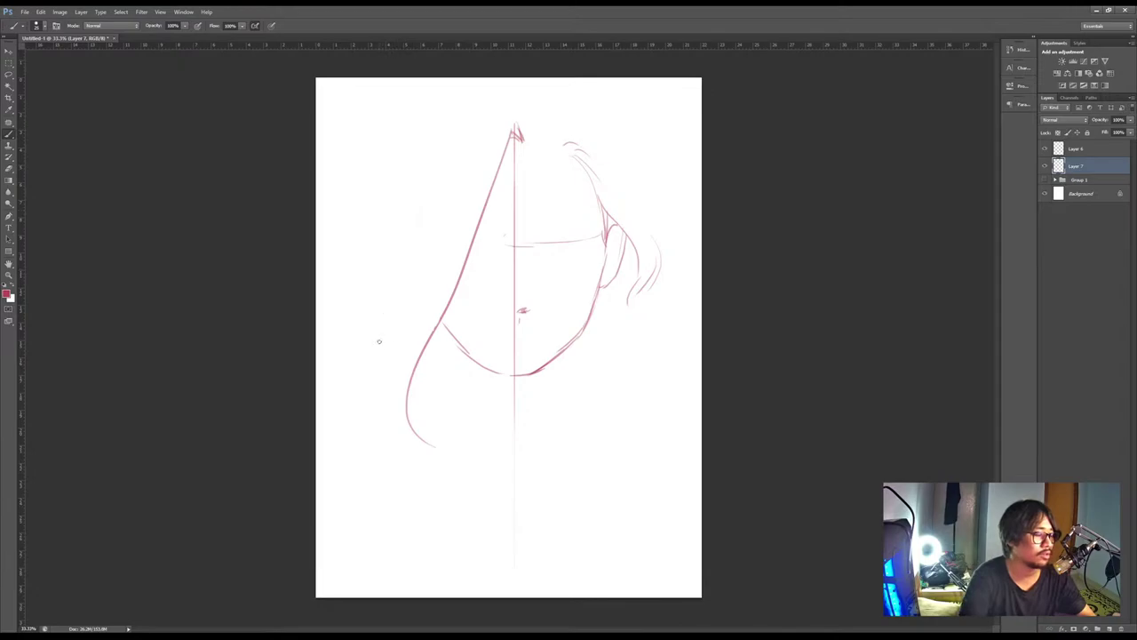
{"action": "left_click_drag", "start_coordinate": [407, 286], "coordinate": [434, 471]}
{"action": "left_click_drag", "start_coordinate": [405, 302], "coordinate": [414, 449]}
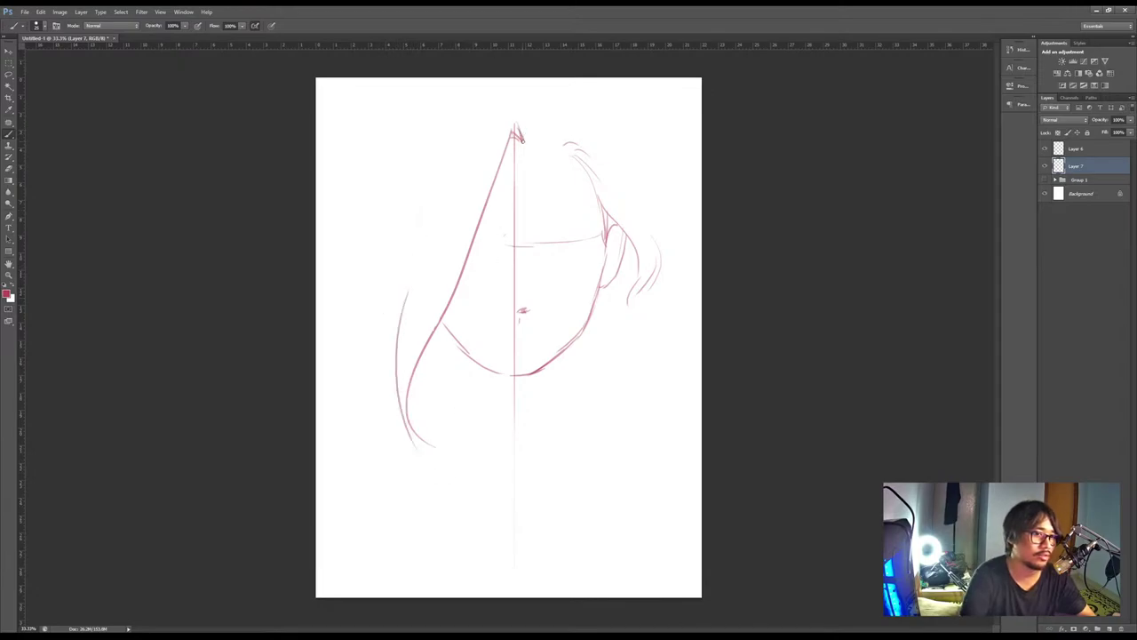
Erase the long viewer-left strand and redraw it from a parting slightly right of the centre line, curving past the jaw
{"action": "key", "text": "e"}
{"action": "left_click_drag", "start_coordinate": [513, 140], "coordinate": [477, 195]}
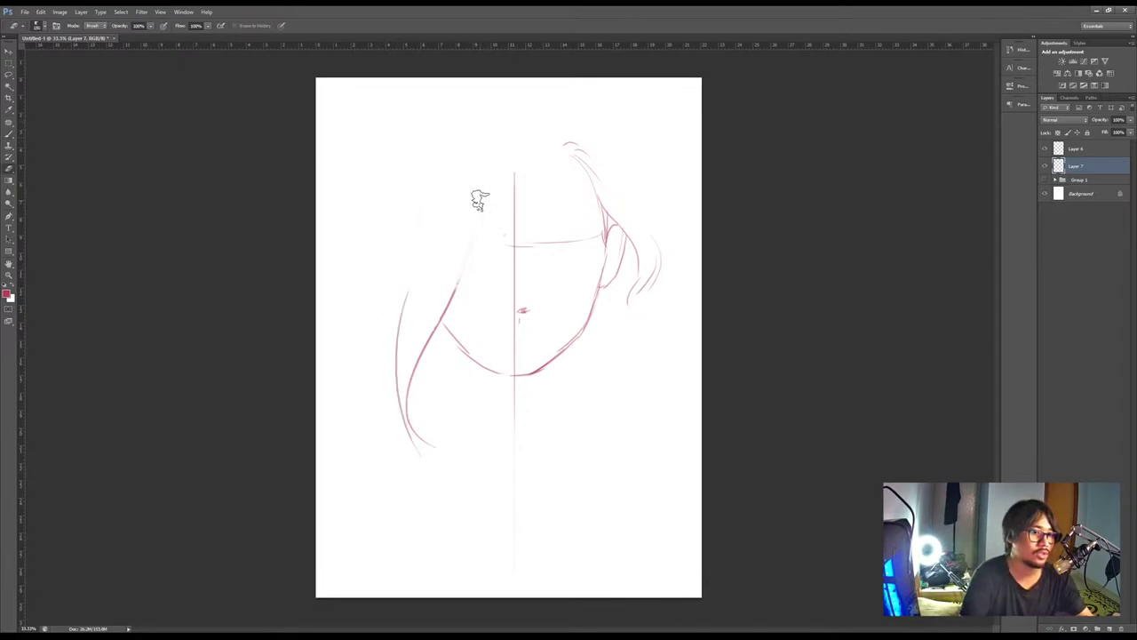
{"action": "key", "text": "b"}
{"action": "left_click_drag", "start_coordinate": [534, 135], "coordinate": [441, 330]}
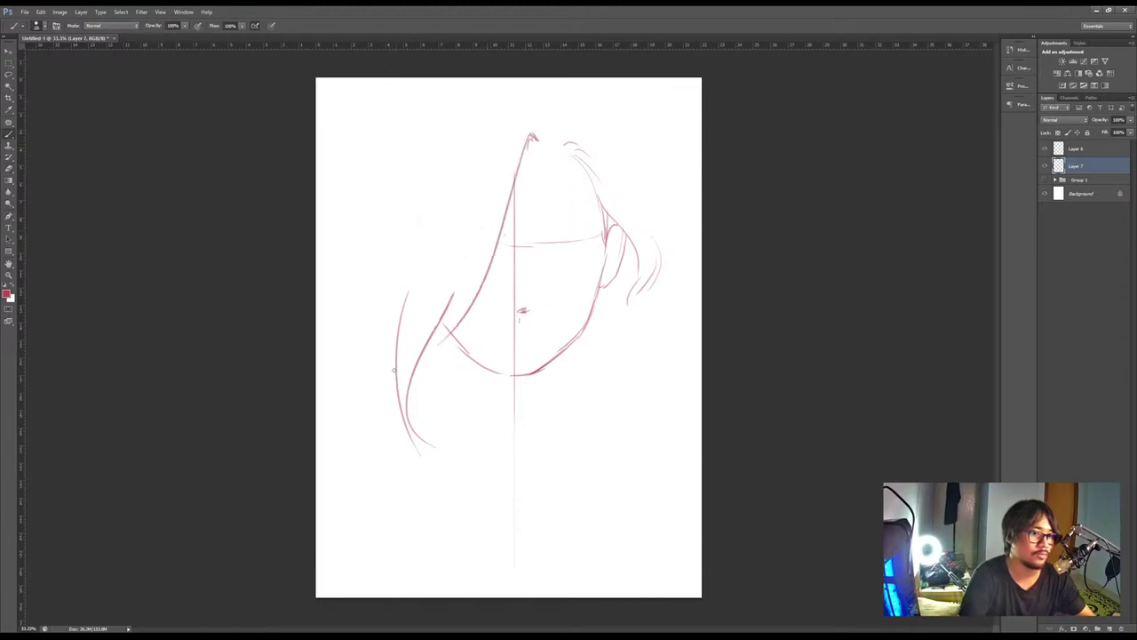
{"action": "key", "text": "e"}
{"action": "mouse_move", "coordinate": [454, 277]}
{"action": "left_mouse_down"}
{"action": "mouse_move", "coordinate": [419, 341]}
{"action": "mouse_move", "coordinate": [407, 407]}
{"action": "left_mouse_up"}
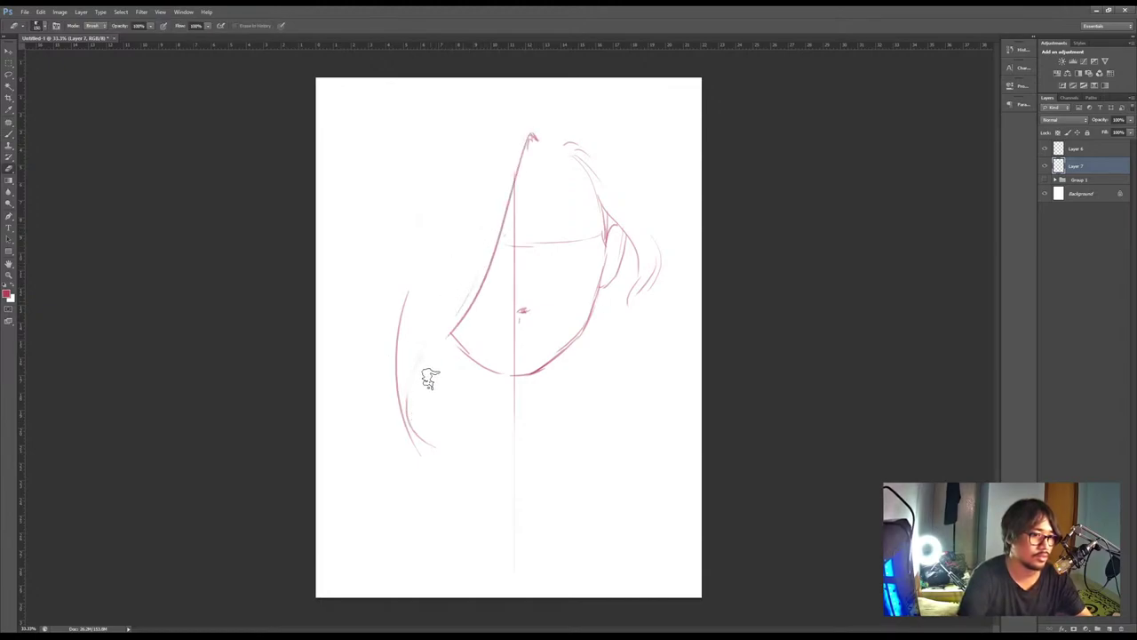
{"action": "key", "text": "b"}
{"action": "left_click_drag", "start_coordinate": [458, 320], "coordinate": [408, 423]}
{"action": "left_click_drag", "start_coordinate": [418, 366], "coordinate": [424, 448]}
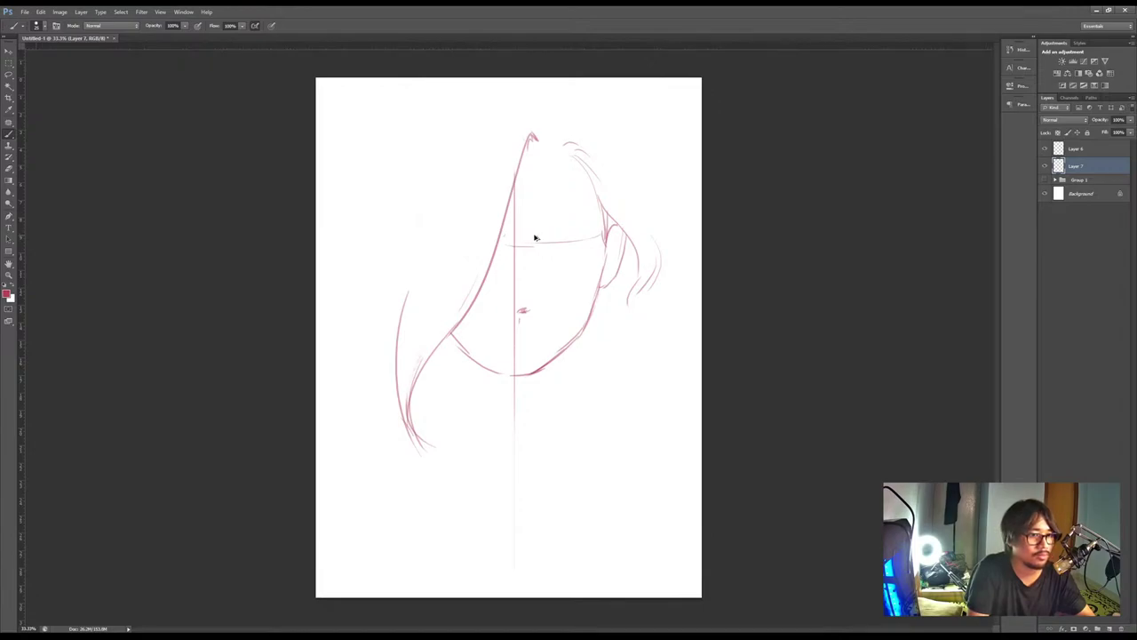
Sketch the hairline from the parting and the viewer-right facial features: a slanted brow, a narrow eye and a nostril accent
{"action": "left_click_drag", "start_coordinate": [535, 234], "coordinate": [545, 230]}
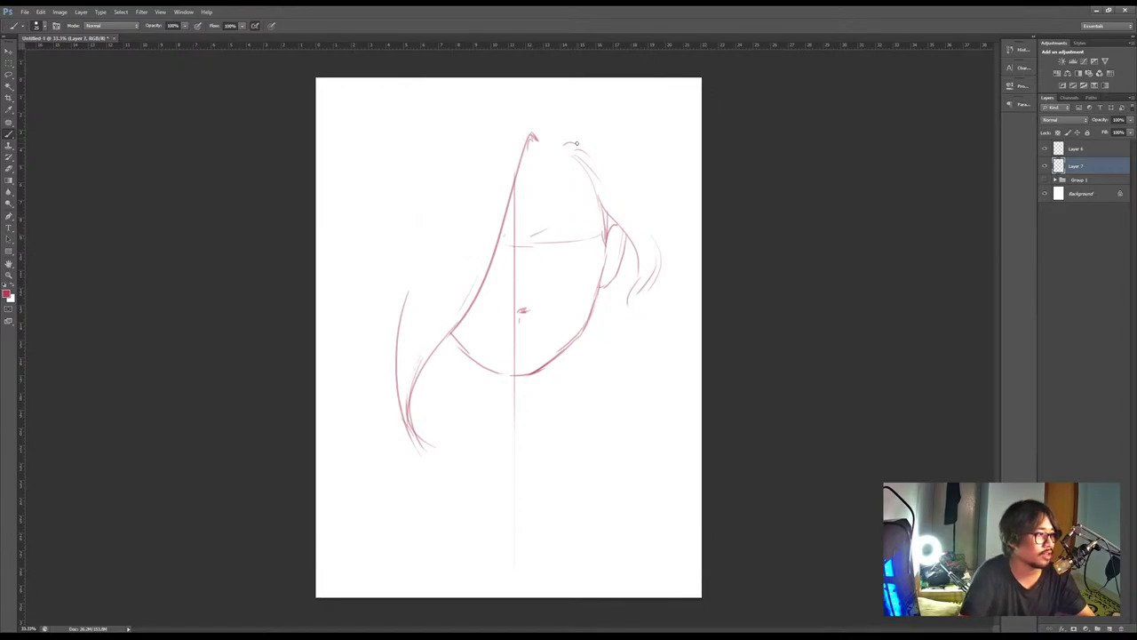
{"action": "mouse_move", "coordinate": [531, 140]}
{"action": "left_mouse_down"}
{"action": "mouse_move", "coordinate": [565, 150]}
{"action": "mouse_move", "coordinate": [601, 197]}
{"action": "left_mouse_up"}
{"action": "left_click_drag", "start_coordinate": [531, 237], "coordinate": [574, 213]}
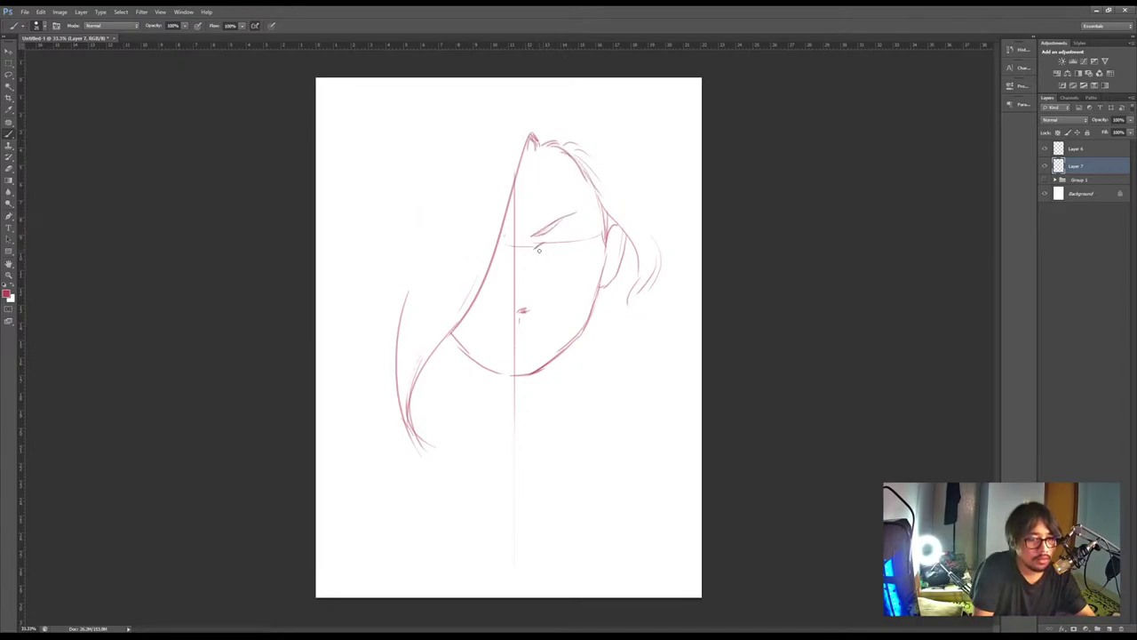
{"action": "mouse_move", "coordinate": [546, 242]}
{"action": "left_mouse_down"}
{"action": "mouse_move", "coordinate": [593, 232]}
{"action": "mouse_move", "coordinate": [568, 250]}
{"action": "left_mouse_up"}
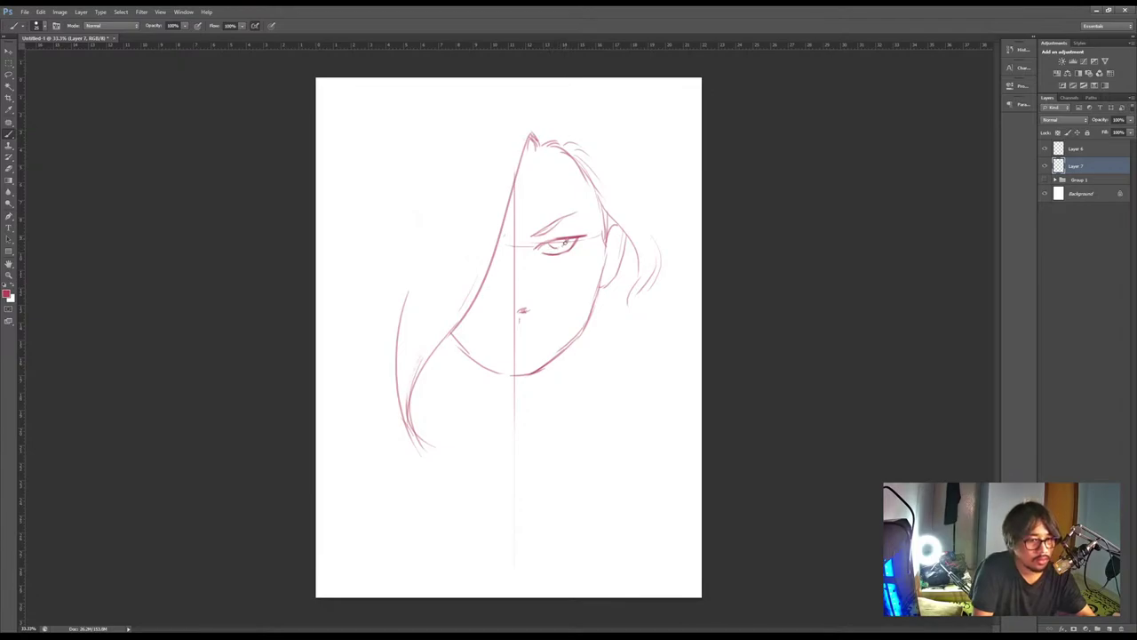
{"action": "mouse_move", "coordinate": [555, 241]}
{"action": "left_mouse_down"}
{"action": "mouse_move", "coordinate": [586, 235]}
{"action": "mouse_move", "coordinate": [569, 251]}
{"action": "left_mouse_up"}
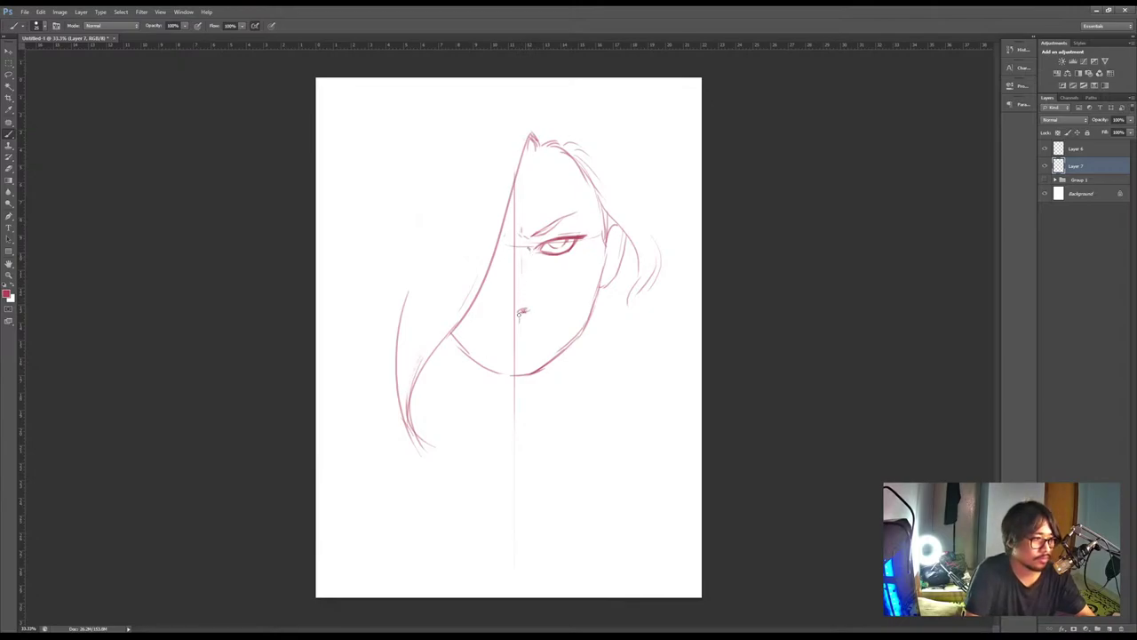
{"action": "left_click_drag", "start_coordinate": [523, 310], "coordinate": [529, 303]}
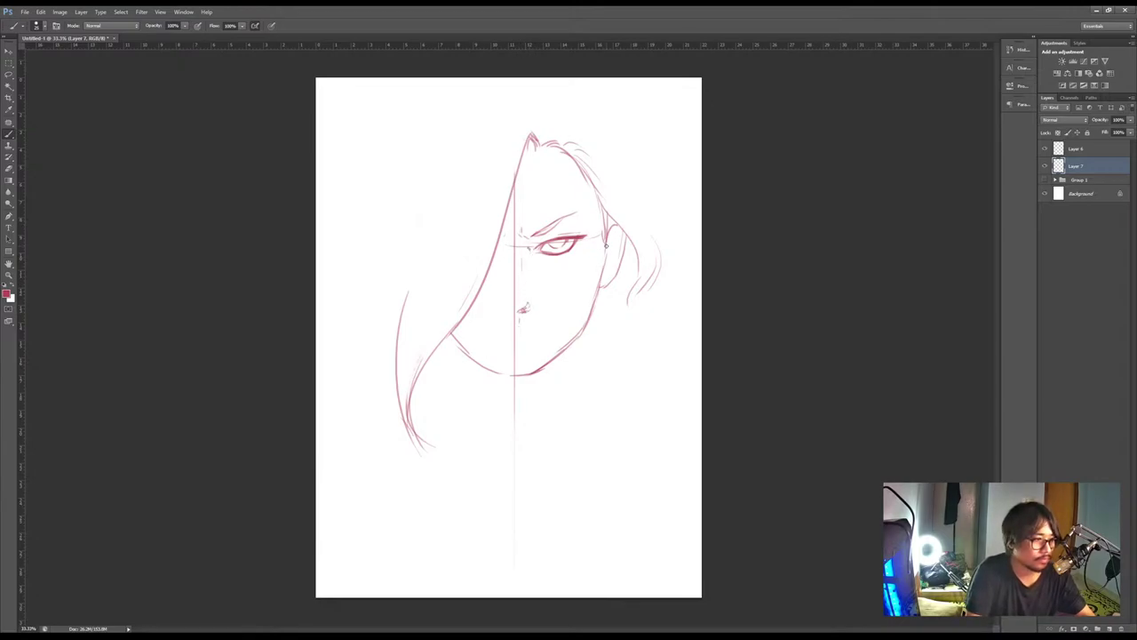
Redraw the jawline from the viewer-right ear around the chin to the hair strand, and erase the doubled lines beside the chin
{"action": "left_click_drag", "start_coordinate": [608, 244], "coordinate": [601, 301]}
{"action": "left_click_drag", "start_coordinate": [613, 240], "coordinate": [593, 316]}
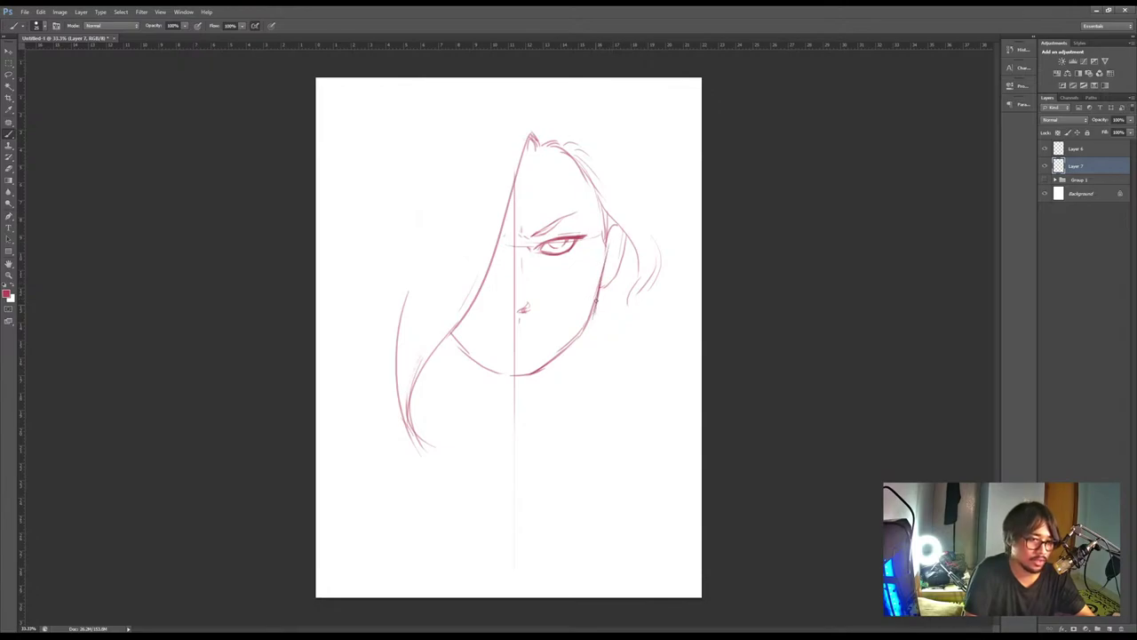
{"action": "key", "text": "ctrl+z"}
{"action": "mouse_move", "coordinate": [606, 240]}
{"action": "left_mouse_down"}
{"action": "mouse_move", "coordinate": [589, 334]}
{"action": "mouse_move", "coordinate": [601, 285]}
{"action": "mouse_move", "coordinate": [509, 377]}
{"action": "mouse_move", "coordinate": [579, 328]}
{"action": "mouse_move", "coordinate": [528, 373]}
{"action": "mouse_move", "coordinate": [500, 374]}
{"action": "mouse_move", "coordinate": [518, 373]}
{"action": "mouse_move", "coordinate": [455, 337]}
{"action": "left_mouse_up"}
{"action": "key", "text": "ctrl+z"}
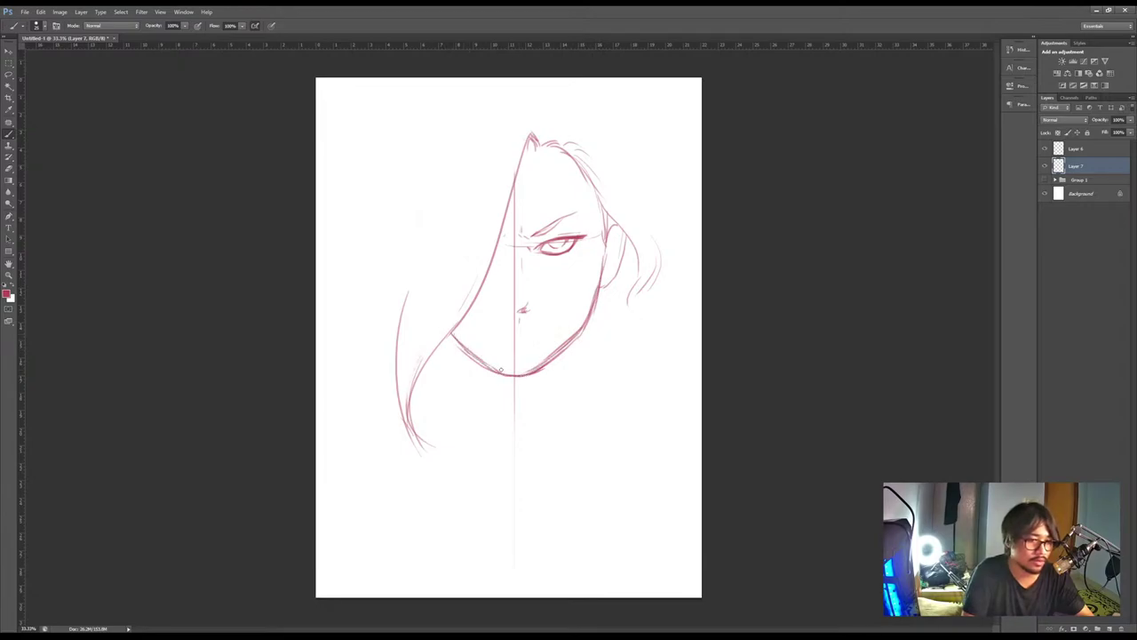
{"action": "left_click_drag", "start_coordinate": [519, 377], "coordinate": [494, 368]}
{"action": "key", "text": "e"}
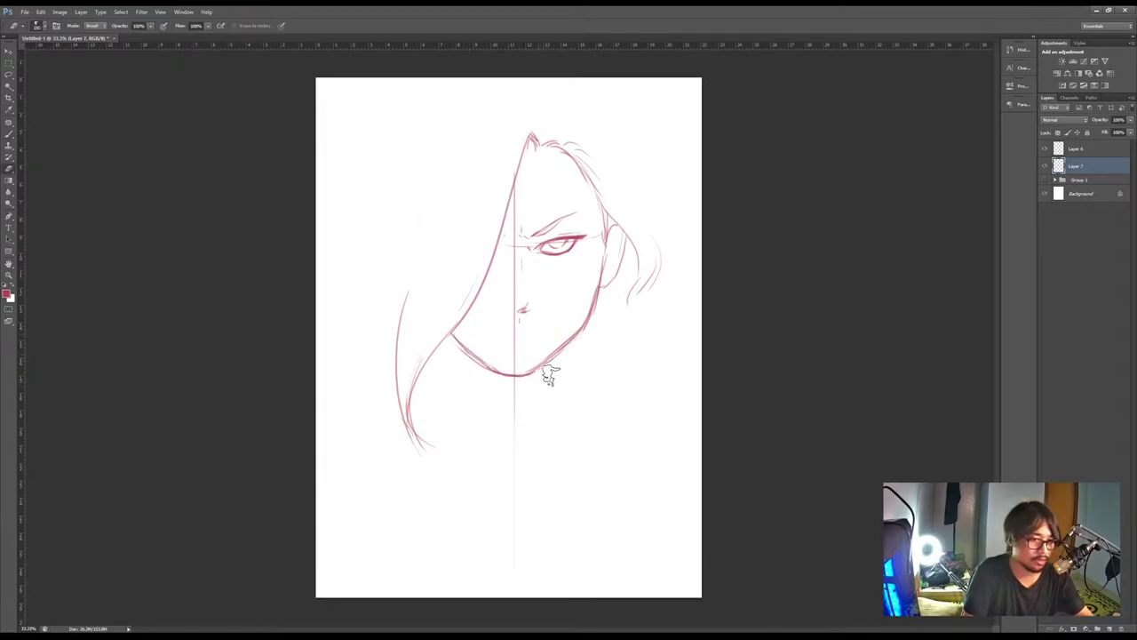
{"action": "mouse_move", "coordinate": [565, 336]}
{"action": "left_mouse_down"}
{"action": "mouse_move", "coordinate": [526, 360]}
{"action": "mouse_move", "coordinate": [581, 334]}
{"action": "mouse_move", "coordinate": [554, 325]}
{"action": "left_mouse_up"}
{"action": "key", "text": "b"}
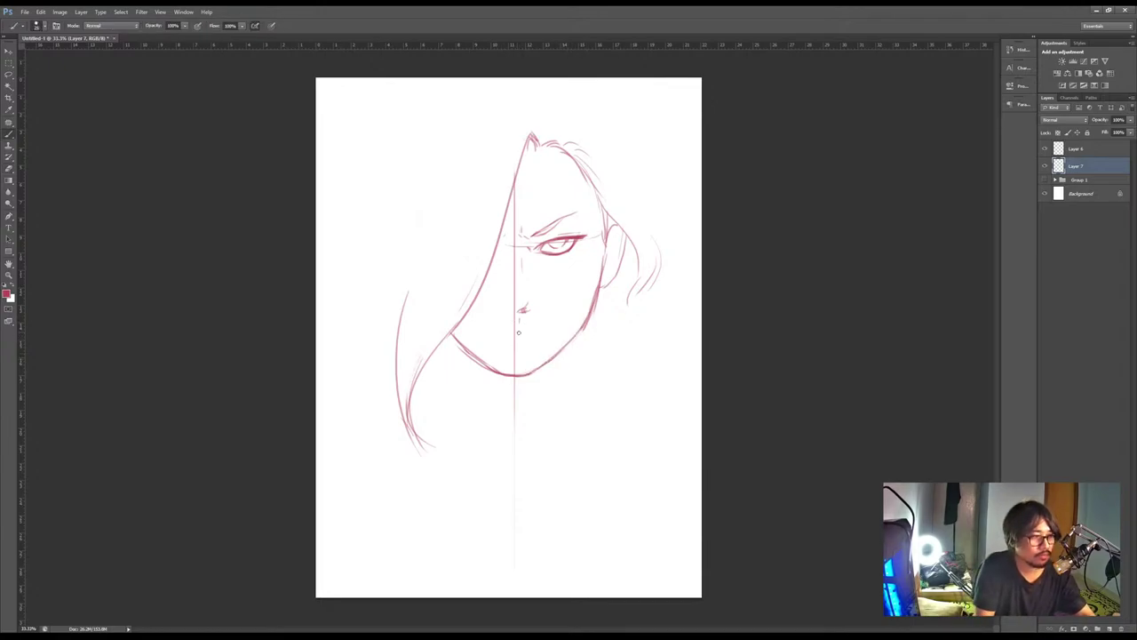
Lasso the brow, eye and nose, nudge them up slightly, and deselect to resume brushwork
{"action": "left_click_drag", "start_coordinate": [517, 333], "coordinate": [541, 333]}
{"action": "key", "text": "ctrl+z"}
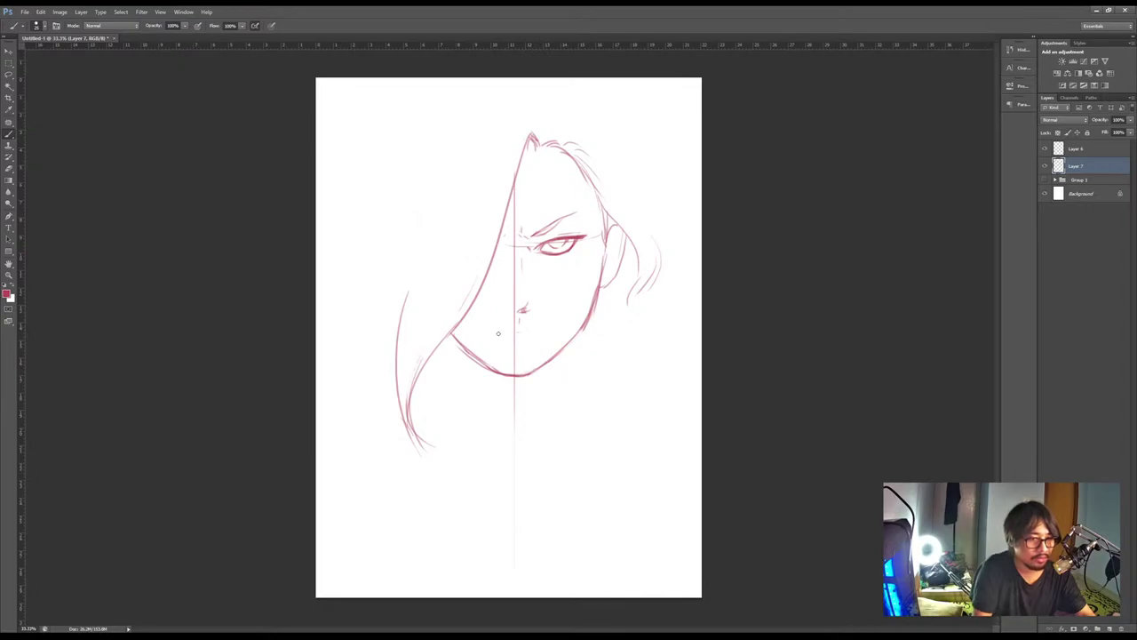
{"action": "left_click", "coordinate": [8, 77]}
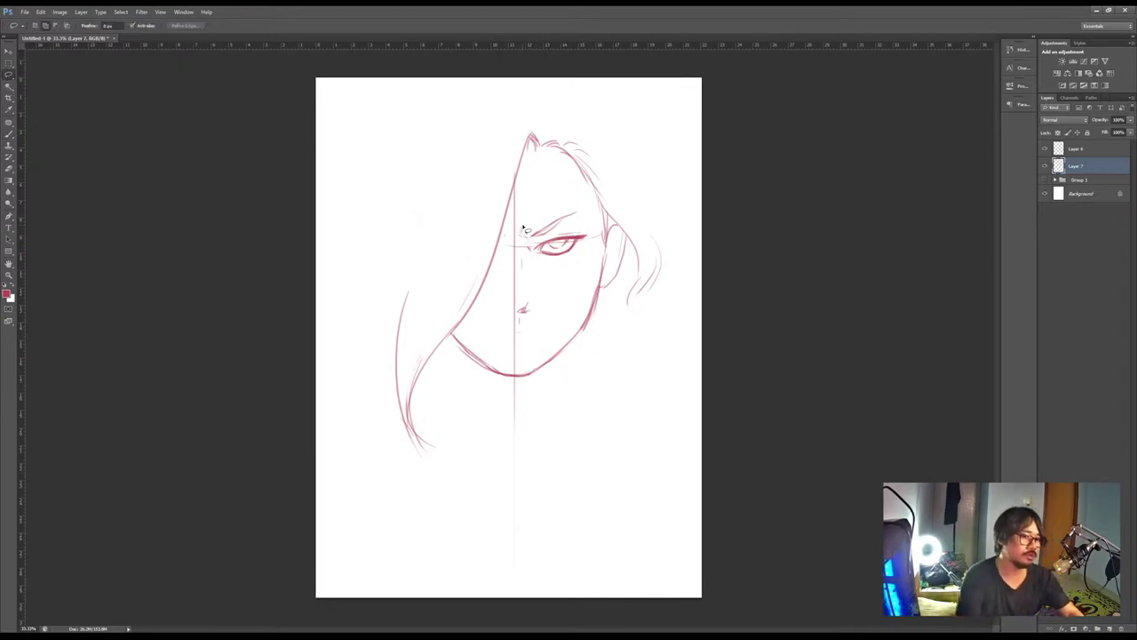
{"action": "mouse_move", "coordinate": [520, 220]}
{"action": "left_mouse_down"}
{"action": "mouse_move", "coordinate": [522, 322]}
{"action": "mouse_move", "coordinate": [592, 262]}
{"action": "mouse_move", "coordinate": [556, 191]}
{"action": "left_mouse_up"}
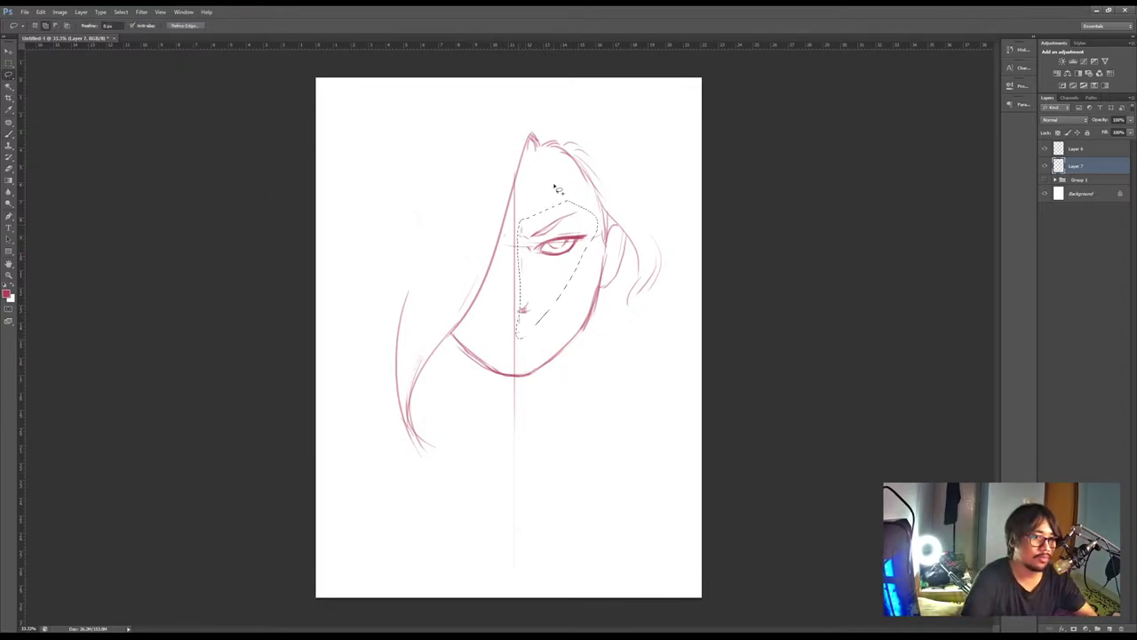
{"action": "key", "text": "v"}
{"action": "key", "text": "Up"}
{"action": "key", "text": "Up"}
{"action": "key", "text": "Up"}
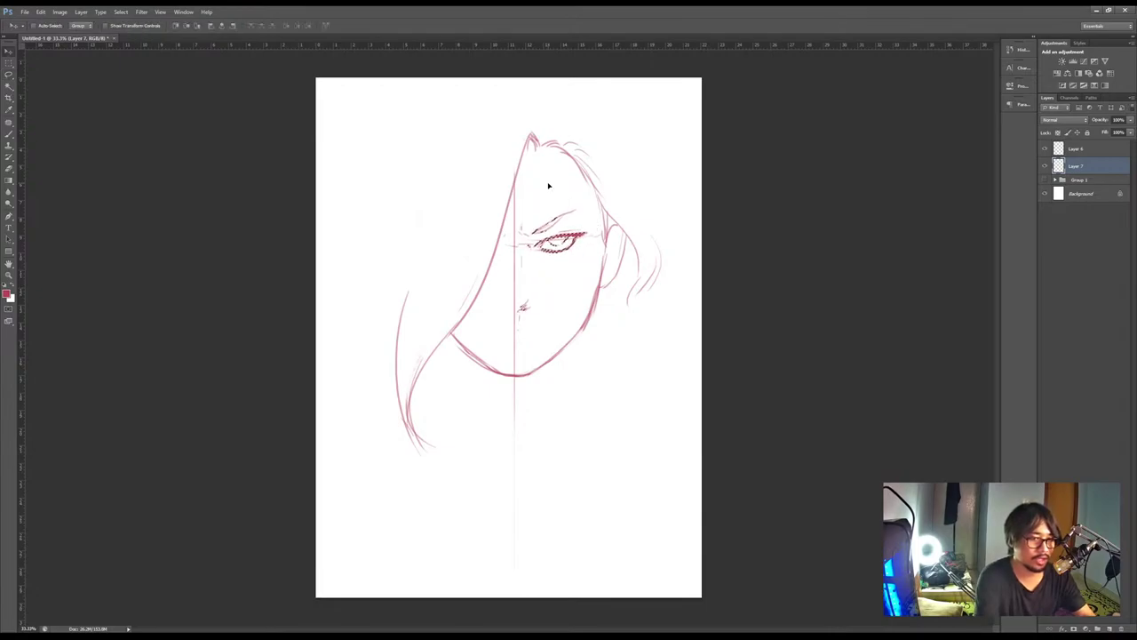
{"action": "key", "text": "ctrl+d"}
{"action": "key", "text": "b"}
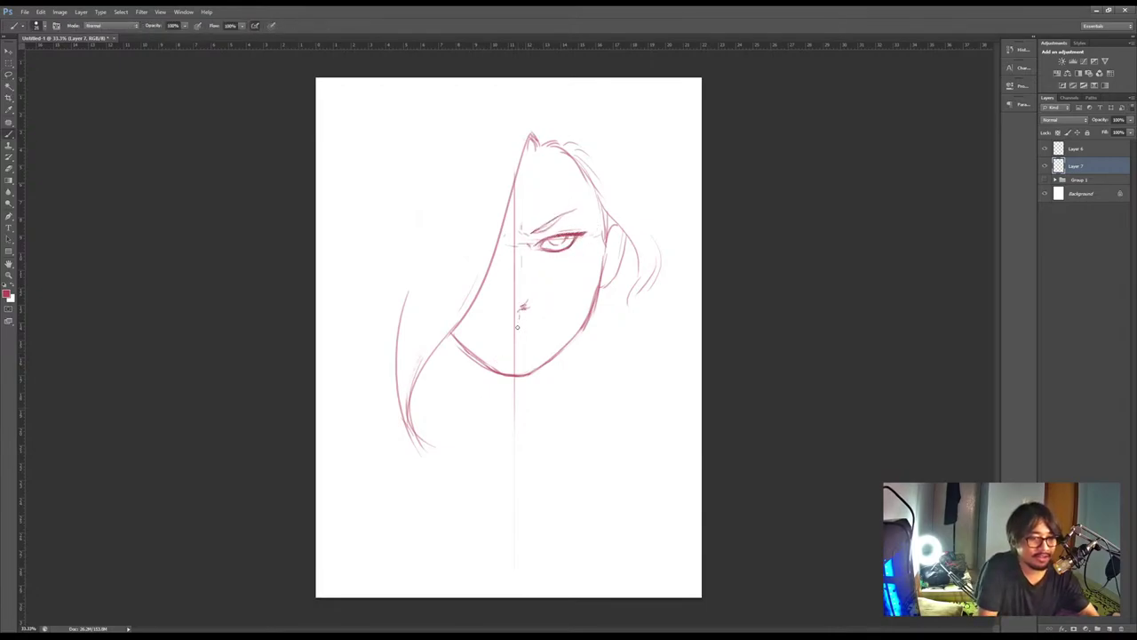
Sketch a straight, closed mouth across the centre line with a short lower-lip stroke beneath it
{"action": "left_click_drag", "start_coordinate": [518, 324], "coordinate": [542, 330]}
{"action": "key", "text": "ctrl+z"}
{"action": "key", "text": "ctrl+z"}
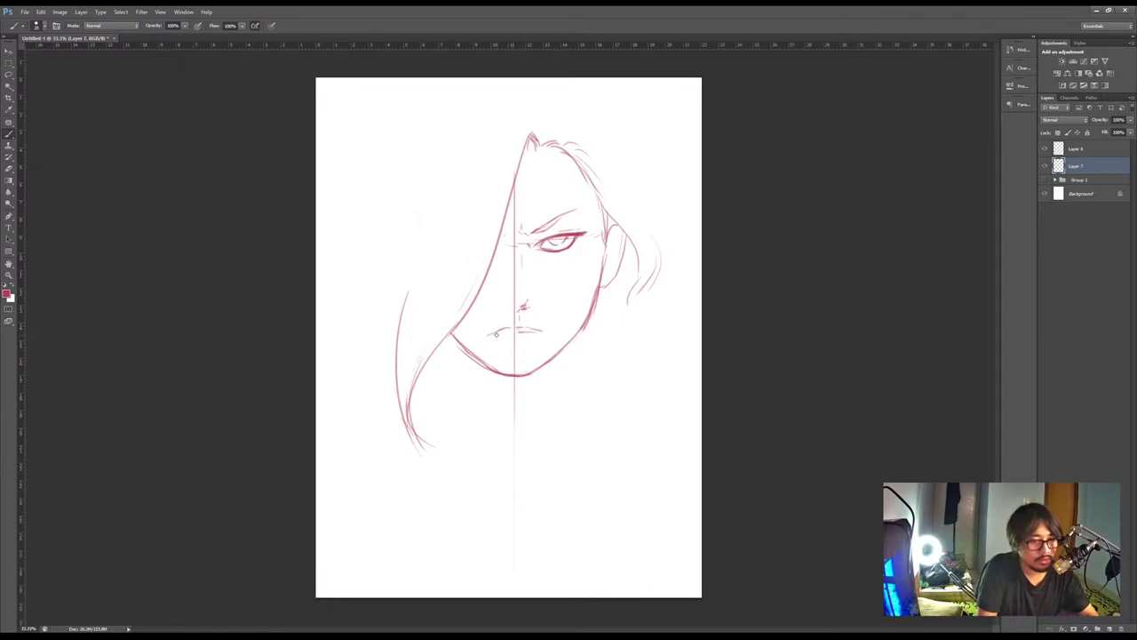
{"action": "mouse_move", "coordinate": [490, 334]}
{"action": "left_mouse_down"}
{"action": "mouse_move", "coordinate": [537, 333]}
{"action": "mouse_move", "coordinate": [479, 380]}
{"action": "mouse_move", "coordinate": [526, 379]}
{"action": "left_mouse_up"}
{"action": "key", "text": "ctrl+z"}
{"action": "key", "text": "e"}
{"action": "key", "text": "b"}
Sketch the neck and collar lines below the viewer-left jaw, reworking the slanted stroke that runs down toward the hair
{"action": "mouse_move", "coordinate": [454, 339]}
{"action": "left_mouse_down"}
{"action": "mouse_move", "coordinate": [455, 363]}
{"action": "mouse_move", "coordinate": [478, 371]}
{"action": "mouse_move", "coordinate": [482, 389]}
{"action": "mouse_move", "coordinate": [460, 423]}
{"action": "left_mouse_up"}
{"action": "left_click_drag", "start_coordinate": [471, 375], "coordinate": [446, 423]}
{"action": "key", "text": "ctrl+alt+z"}
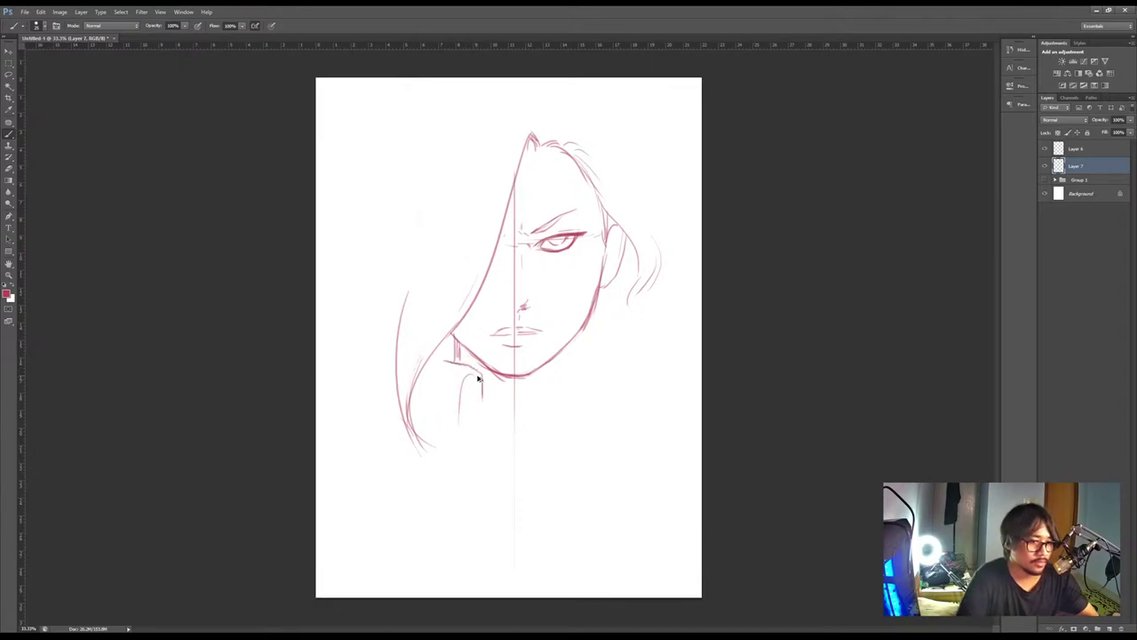
{"action": "key", "text": "ctrl+alt+z"}
{"action": "left_click_drag", "start_coordinate": [472, 370], "coordinate": [444, 432]}
{"action": "left_click_drag", "start_coordinate": [466, 390], "coordinate": [443, 436]}
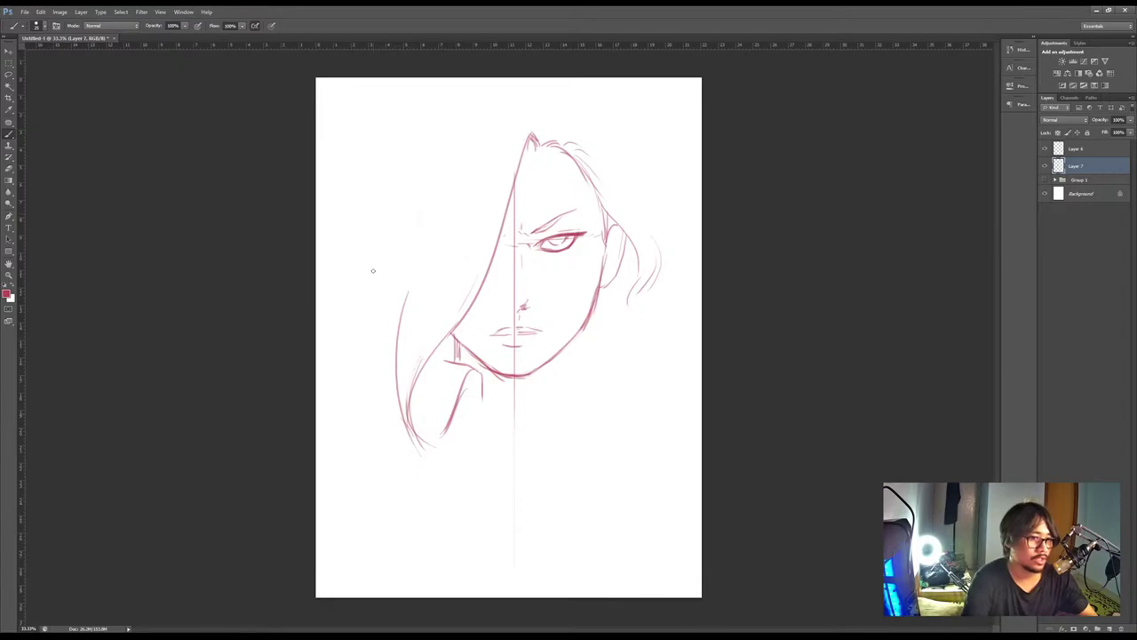
Draw long sweeping outer hair strands on the viewer-left side and layered curved tips at their lower end
{"action": "mouse_move", "coordinate": [380, 221]}
{"action": "left_mouse_down"}
{"action": "mouse_move", "coordinate": [347, 417]}
{"action": "mouse_move", "coordinate": [423, 514]}
{"action": "left_mouse_up"}
{"action": "mouse_move", "coordinate": [342, 306]}
{"action": "left_mouse_down"}
{"action": "mouse_move", "coordinate": [330, 399]}
{"action": "mouse_move", "coordinate": [424, 517]}
{"action": "left_mouse_up"}
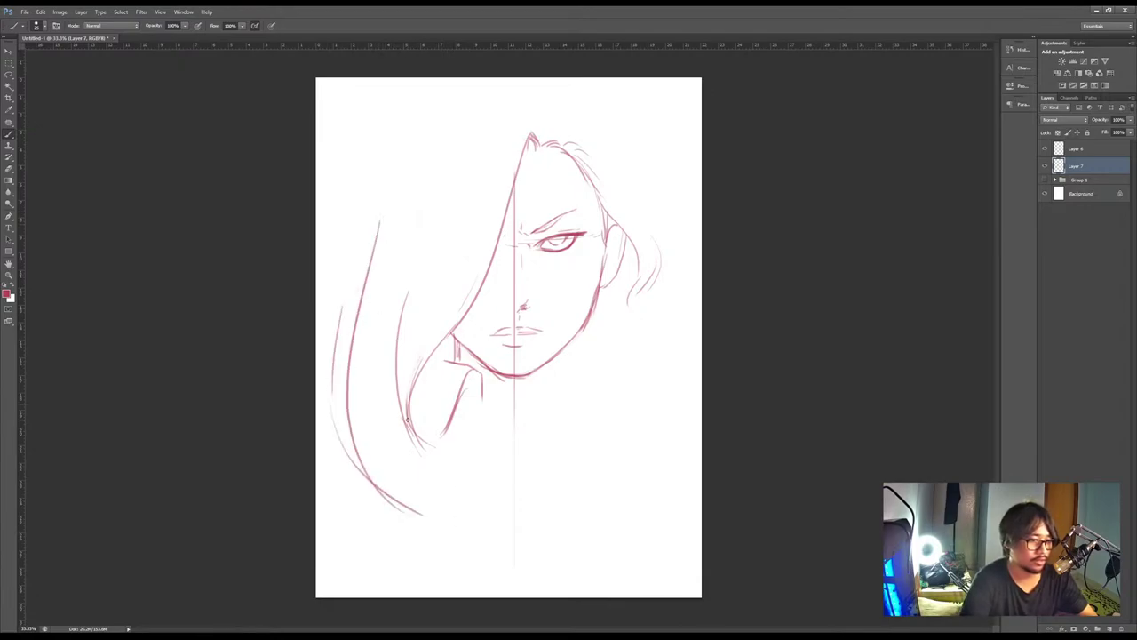
{"action": "key", "text": "ctrl+alt+z"}
{"action": "mouse_move", "coordinate": [422, 366]}
{"action": "left_mouse_down"}
{"action": "mouse_move", "coordinate": [447, 537]}
{"action": "mouse_move", "coordinate": [399, 496]}
{"action": "mouse_move", "coordinate": [445, 561]}
{"action": "left_mouse_up"}
{"action": "key", "text": "ctrl+alt+z"}
{"action": "left_click_drag", "start_coordinate": [393, 453], "coordinate": [444, 552]}
{"action": "left_click_drag", "start_coordinate": [405, 489], "coordinate": [437, 532]}
{"action": "mouse_move", "coordinate": [402, 441]}
{"action": "left_mouse_down"}
{"action": "mouse_move", "coordinate": [416, 466]}
{"action": "mouse_move", "coordinate": [441, 495]}
{"action": "left_mouse_up"}
Strengthen the brow and sketch matching neck and collar lines below the viewer-right jaw
{"action": "left_click_drag", "start_coordinate": [549, 223], "coordinate": [573, 212]}
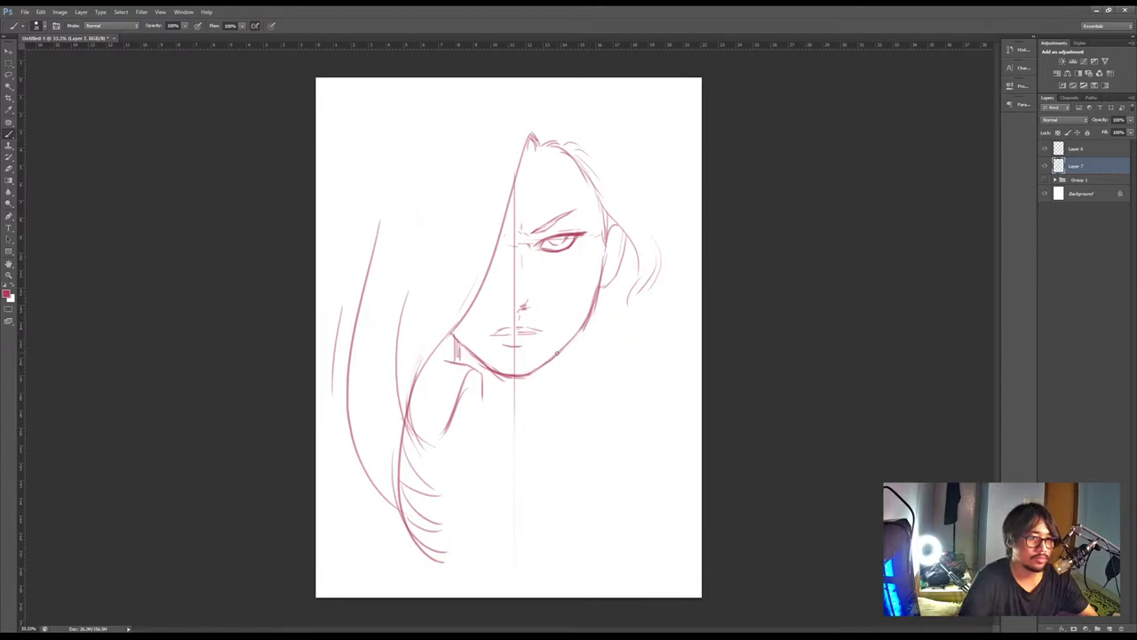
{"action": "mouse_move", "coordinate": [581, 331]}
{"action": "left_mouse_down"}
{"action": "mouse_move", "coordinate": [578, 356]}
{"action": "mouse_move", "coordinate": [549, 364]}
{"action": "mouse_move", "coordinate": [544, 403]}
{"action": "left_mouse_up"}
{"action": "key", "text": "ctrl+z"}
{"action": "key", "text": "ctrl+z"}
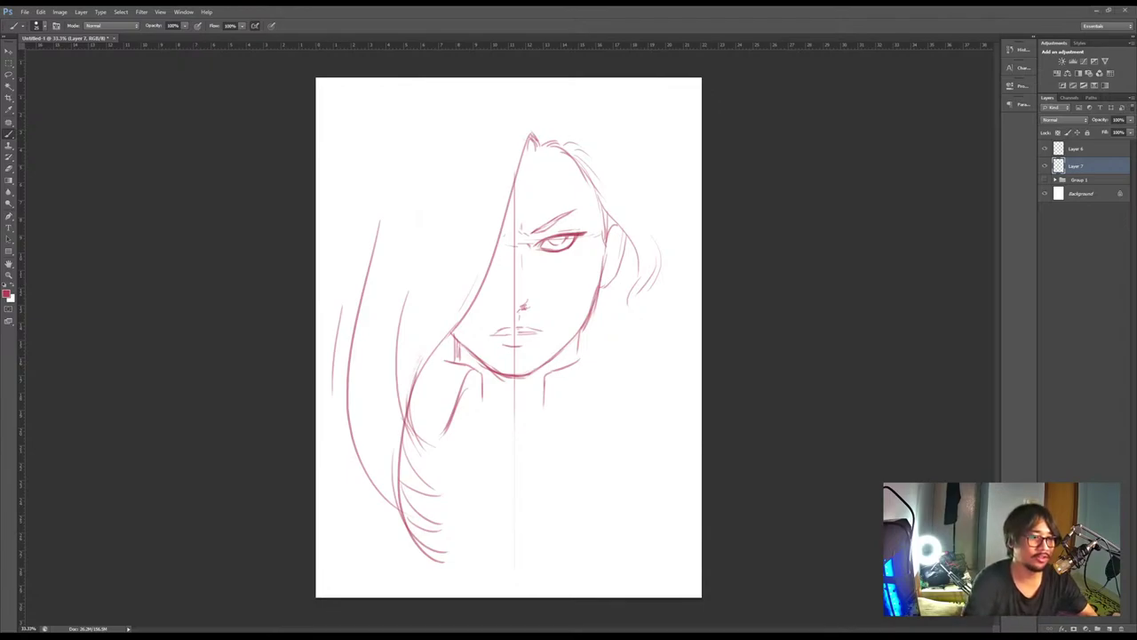
Erase the outermost viewer-left hair line, add a thin inner strand, and redraw the tip of the hair parting
{"action": "key", "text": "e"}
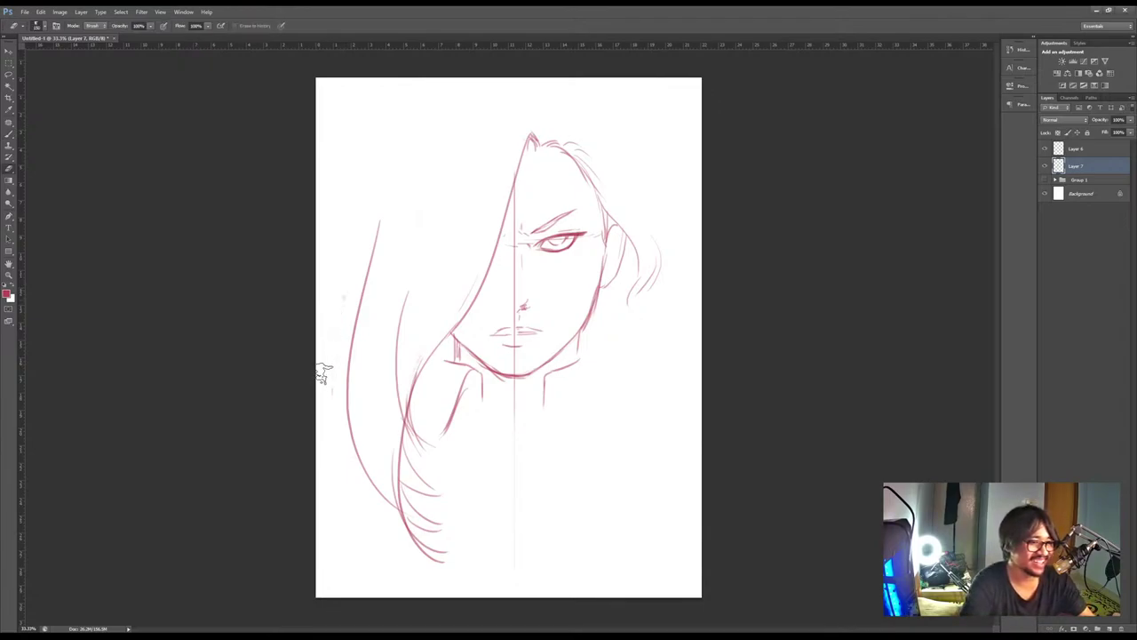
{"action": "left_click_drag", "start_coordinate": [390, 280], "coordinate": [388, 375]}
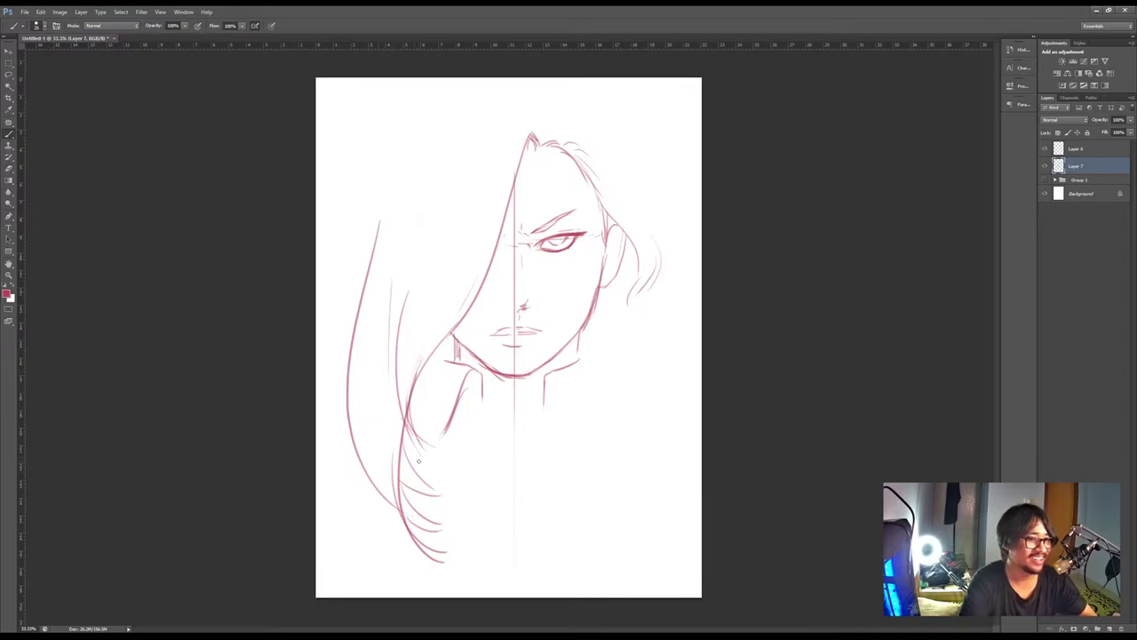
{"action": "key", "text": "e"}
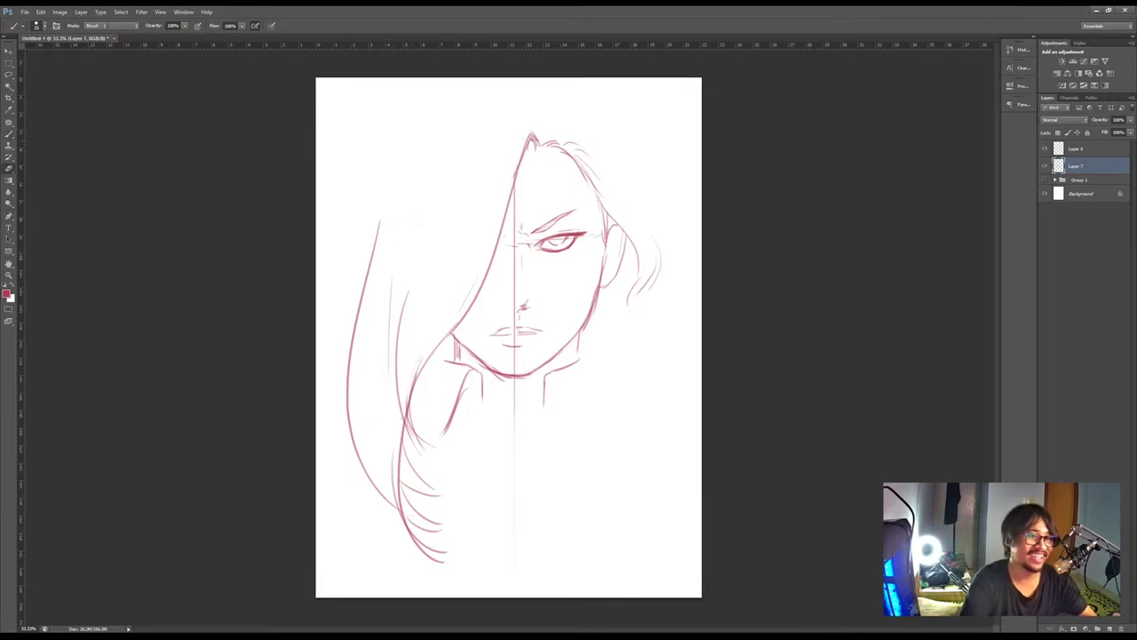
{"action": "key", "text": "b"}
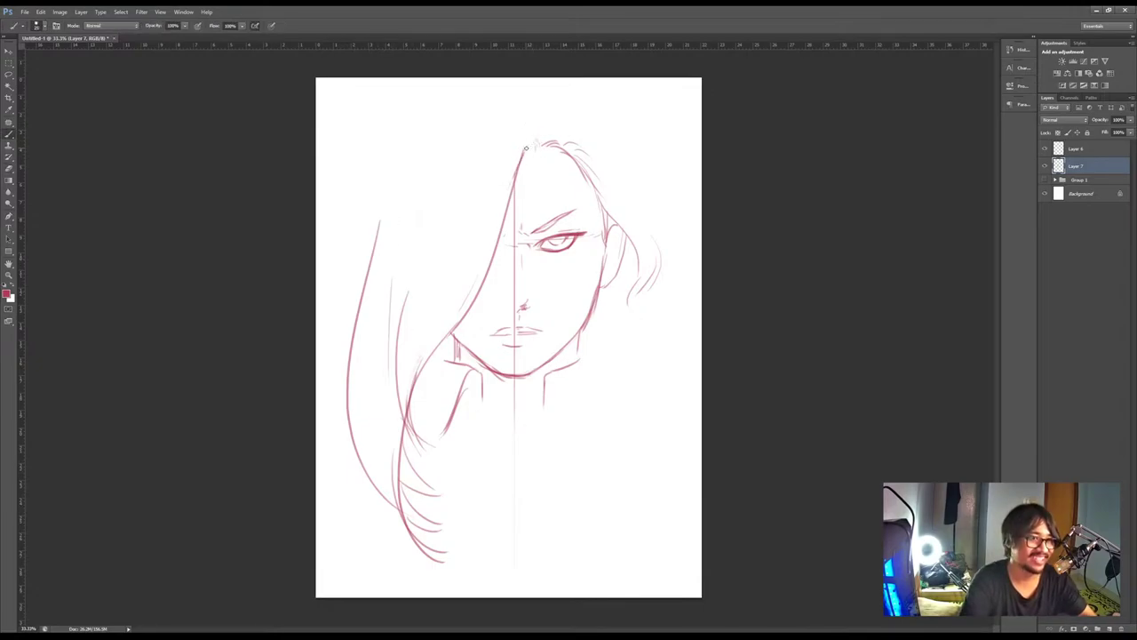
{"action": "left_click_drag", "start_coordinate": [532, 139], "coordinate": [538, 145]}
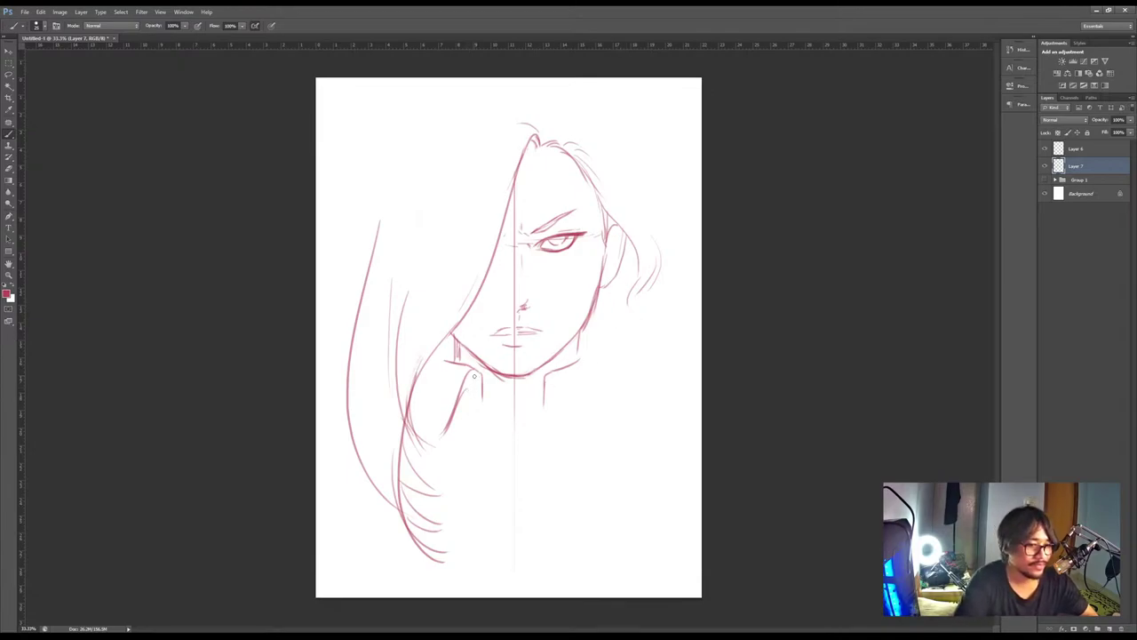
Extend both sides of the neck to the throat and draw diagonal collar lines spreading from its base over the chest
{"action": "mouse_move", "coordinate": [463, 386]}
{"action": "left_mouse_down"}
{"action": "mouse_move", "coordinate": [439, 441]}
{"action": "mouse_move", "coordinate": [485, 422]}
{"action": "mouse_move", "coordinate": [501, 450]}
{"action": "mouse_move", "coordinate": [480, 424]}
{"action": "mouse_move", "coordinate": [523, 451]}
{"action": "left_mouse_up"}
{"action": "mouse_move", "coordinate": [545, 398]}
{"action": "left_mouse_down"}
{"action": "mouse_move", "coordinate": [535, 450]}
{"action": "mouse_move", "coordinate": [550, 421]}
{"action": "mouse_move", "coordinate": [479, 480]}
{"action": "mouse_move", "coordinate": [446, 549]}
{"action": "left_mouse_up"}
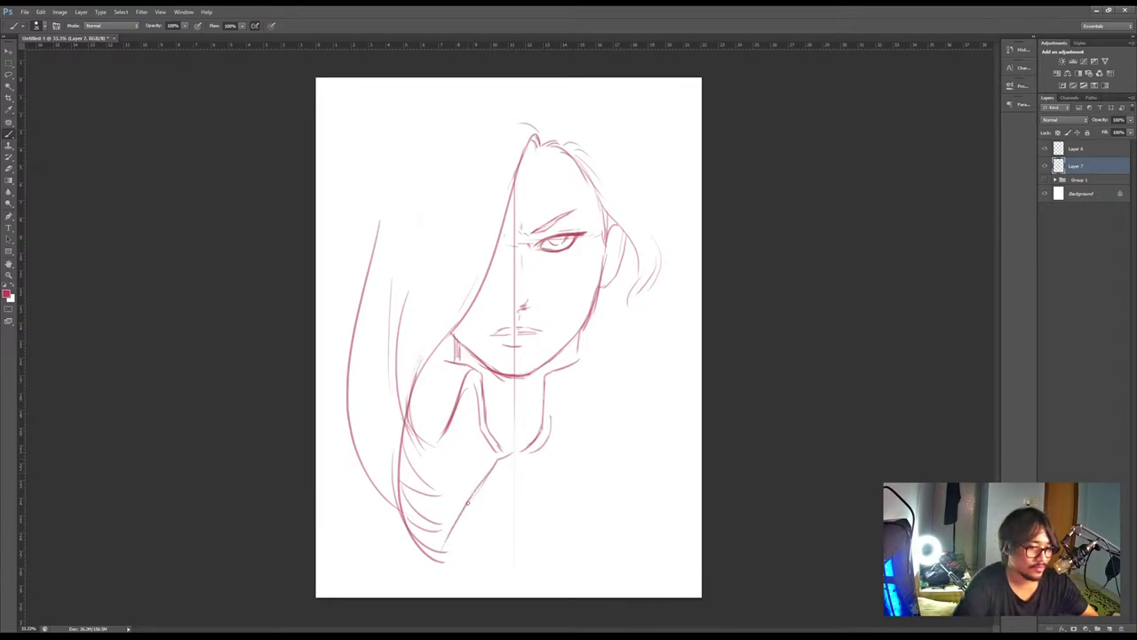
{"action": "left_click_drag", "start_coordinate": [508, 453], "coordinate": [613, 532]}
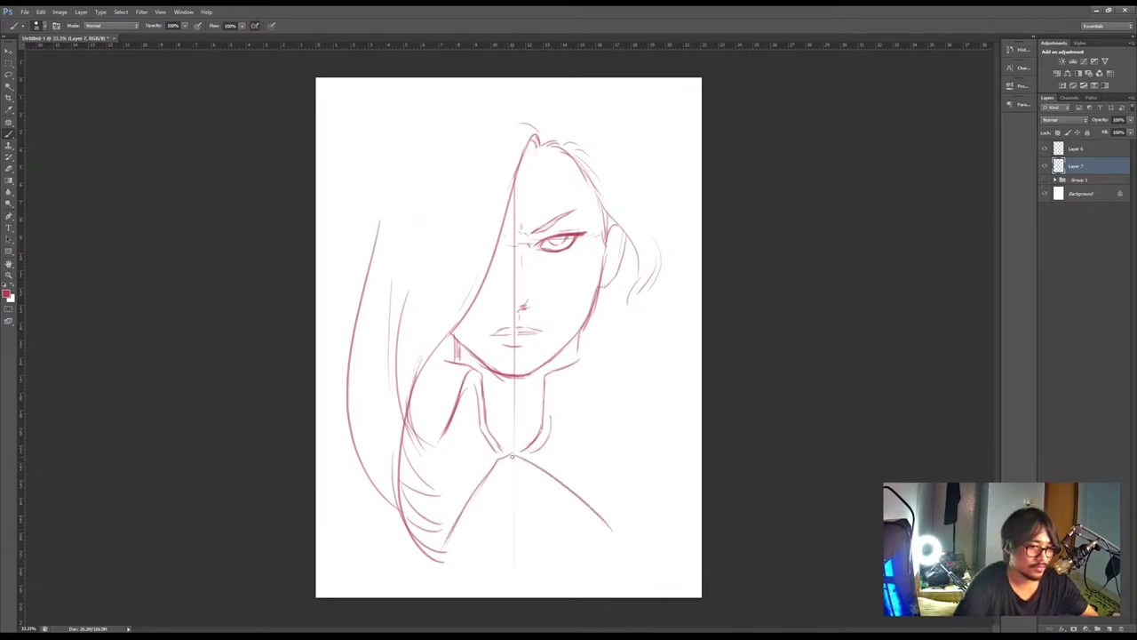
{"action": "mouse_move", "coordinate": [512, 456]}
{"action": "left_mouse_down"}
{"action": "mouse_move", "coordinate": [604, 545]}
{"action": "mouse_move", "coordinate": [614, 534]}
{"action": "mouse_move", "coordinate": [582, 577]}
{"action": "left_mouse_up"}
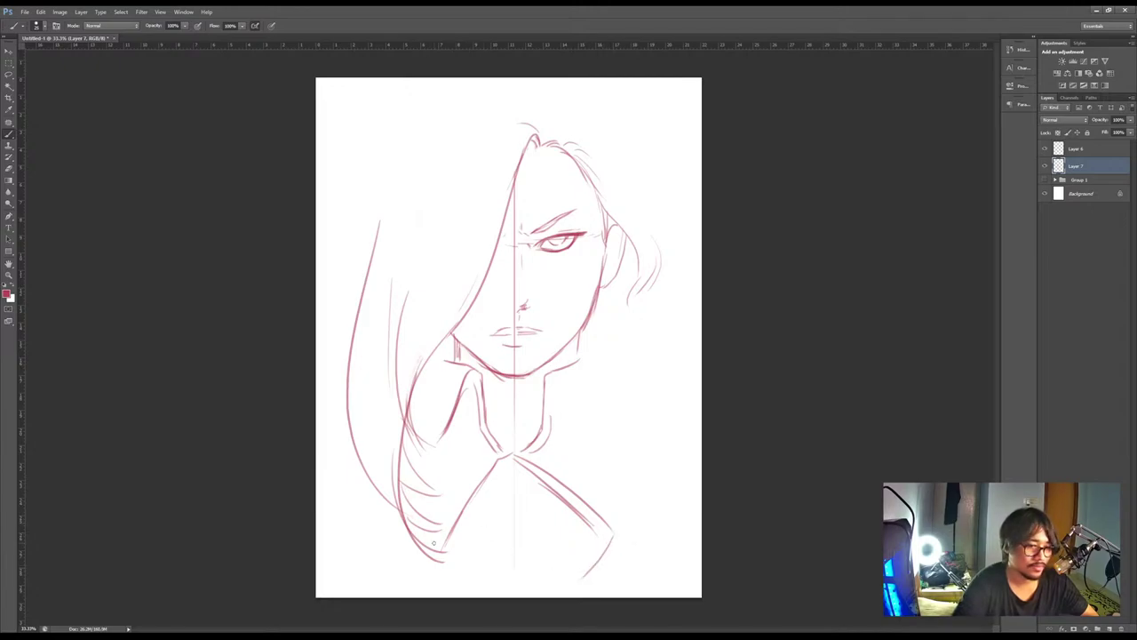
{"action": "left_click_drag", "start_coordinate": [471, 493], "coordinate": [409, 596]}
{"action": "key", "text": "ctrl+z"}
{"action": "left_click_drag", "start_coordinate": [391, 472], "coordinate": [495, 596]}
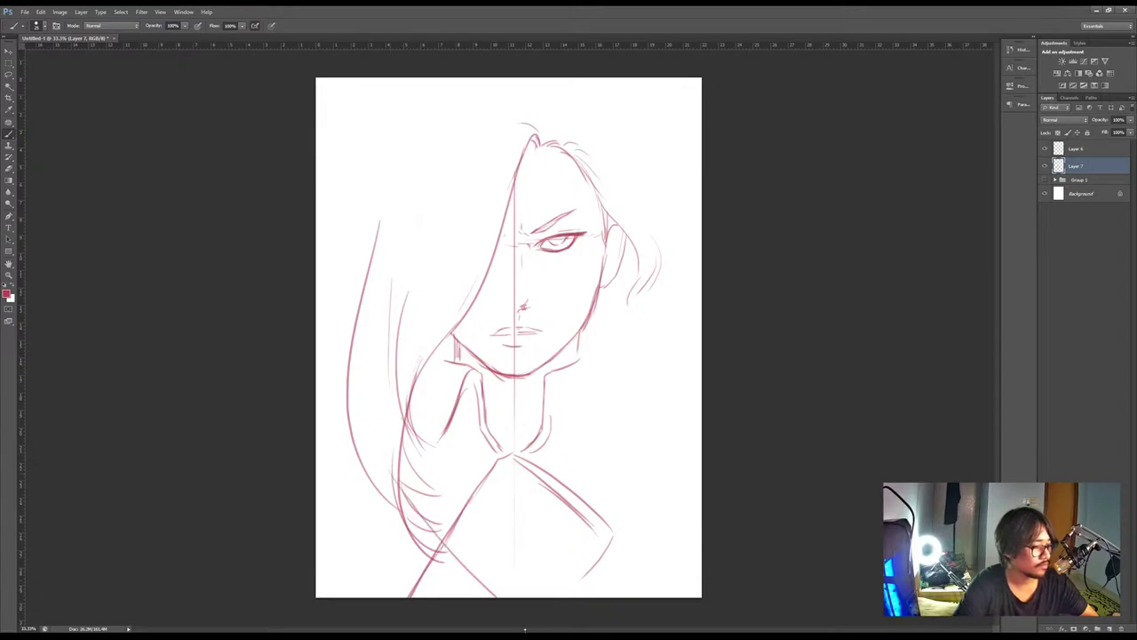
{"action": "key", "text": "ctrl+z"}
{"action": "mouse_move", "coordinate": [421, 369]}
{"action": "left_mouse_down"}
{"action": "mouse_move", "coordinate": [432, 373]}
{"action": "mouse_move", "coordinate": [450, 441]}
{"action": "left_mouse_up"}
Undo the recent chest strokes, including the short closing line at the lower end of the viewer-right collar
{"action": "key", "text": "ctrl+alt+z"}
{"action": "key", "text": "ctrl+alt+z"}
{"action": "key", "text": "ctrl+alt+z"}
{"action": "key", "text": "ctrl+alt+z"}
{"action": "key", "text": "ctrl+alt+z"}
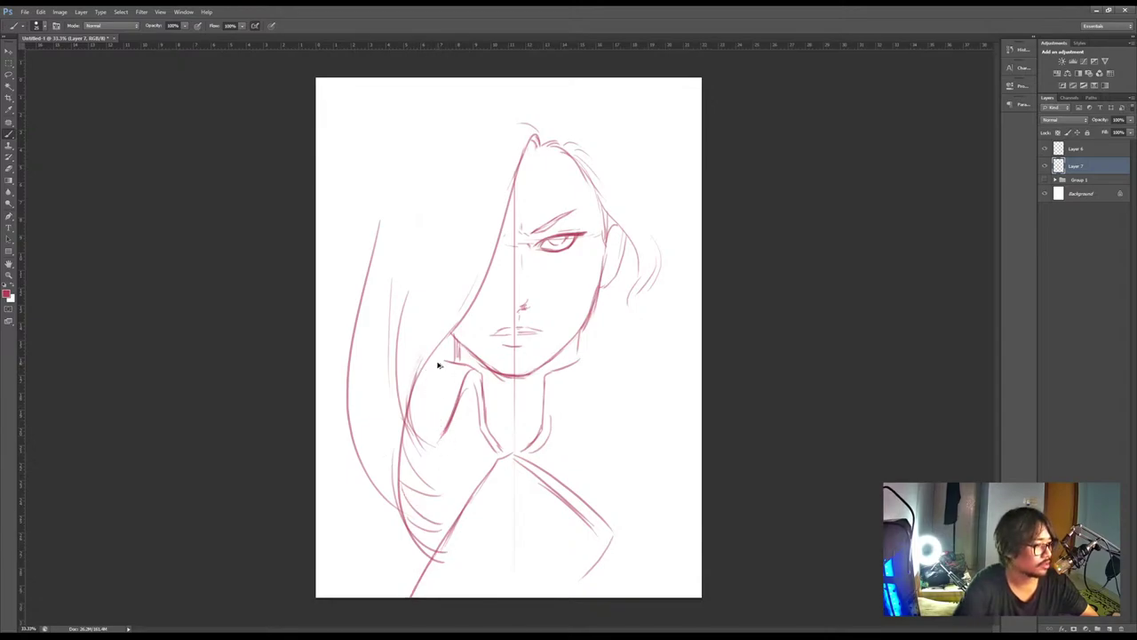
Sketch jagged fur trim beside the neck on the viewer-left side and around the outer edge of that shoulder
{"action": "mouse_move", "coordinate": [435, 357]}
{"action": "left_mouse_down"}
{"action": "mouse_move", "coordinate": [458, 383]}
{"action": "mouse_move", "coordinate": [450, 428]}
{"action": "mouse_move", "coordinate": [472, 434]}
{"action": "mouse_move", "coordinate": [445, 488]}
{"action": "left_mouse_up"}
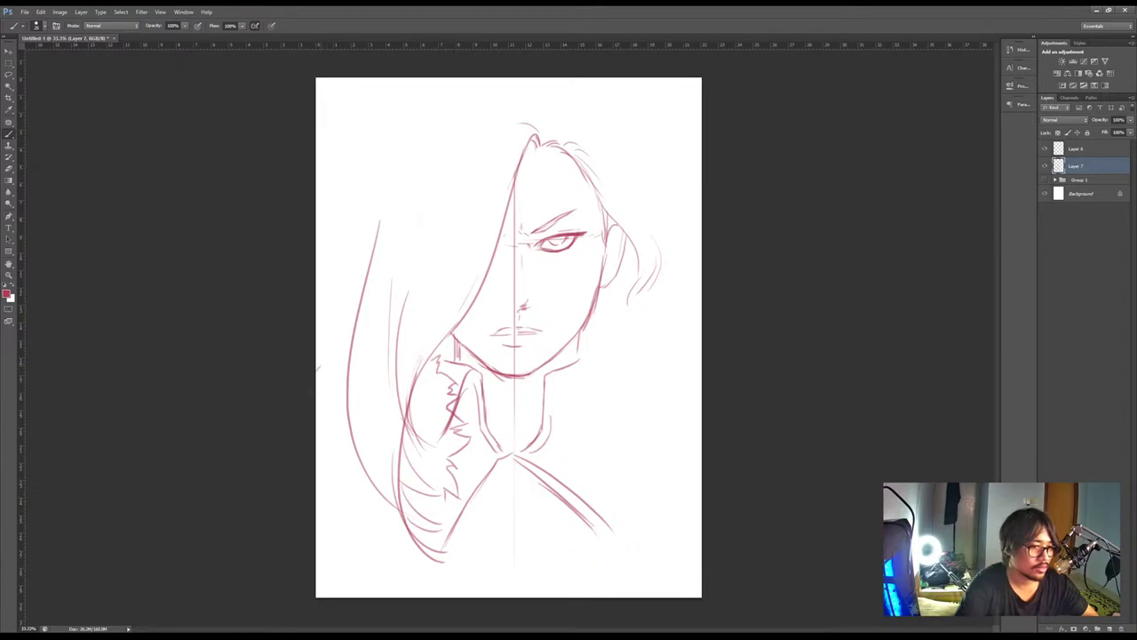
{"action": "mouse_move", "coordinate": [317, 462]}
{"action": "left_mouse_down"}
{"action": "mouse_move", "coordinate": [360, 520]}
{"action": "mouse_move", "coordinate": [386, 520]}
{"action": "left_mouse_up"}
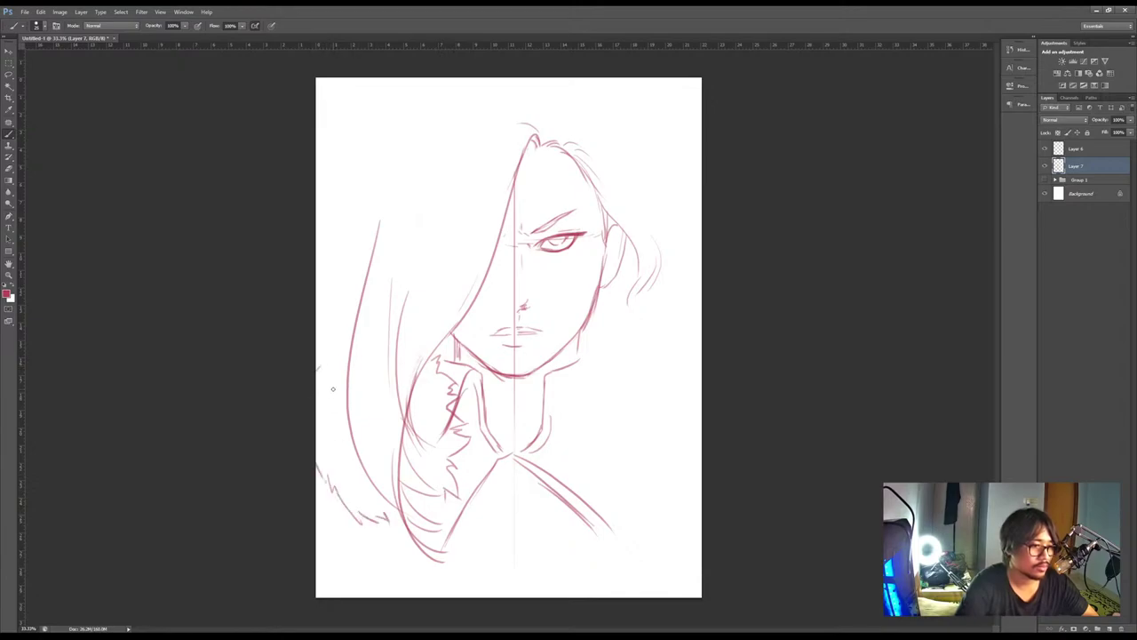
{"action": "mouse_move", "coordinate": [333, 388]}
{"action": "left_mouse_down"}
{"action": "mouse_move", "coordinate": [325, 421]}
{"action": "mouse_move", "coordinate": [348, 469]}
{"action": "left_mouse_up"}
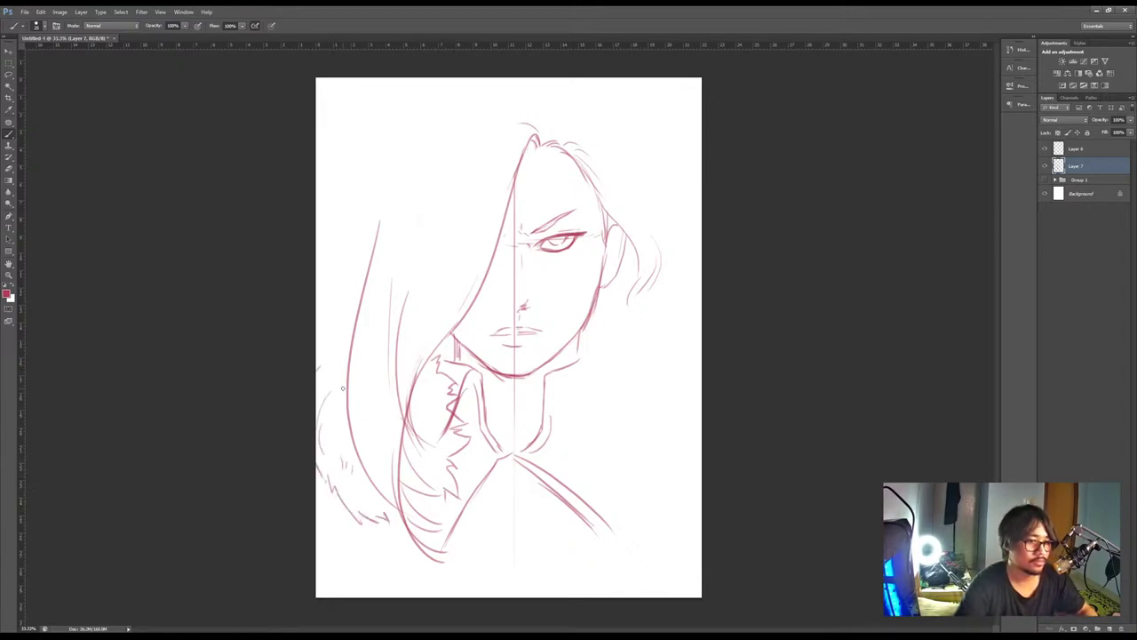
{"action": "left_click_drag", "start_coordinate": [347, 369], "coordinate": [327, 361]}
{"action": "left_click_drag", "start_coordinate": [342, 354], "coordinate": [325, 355]}
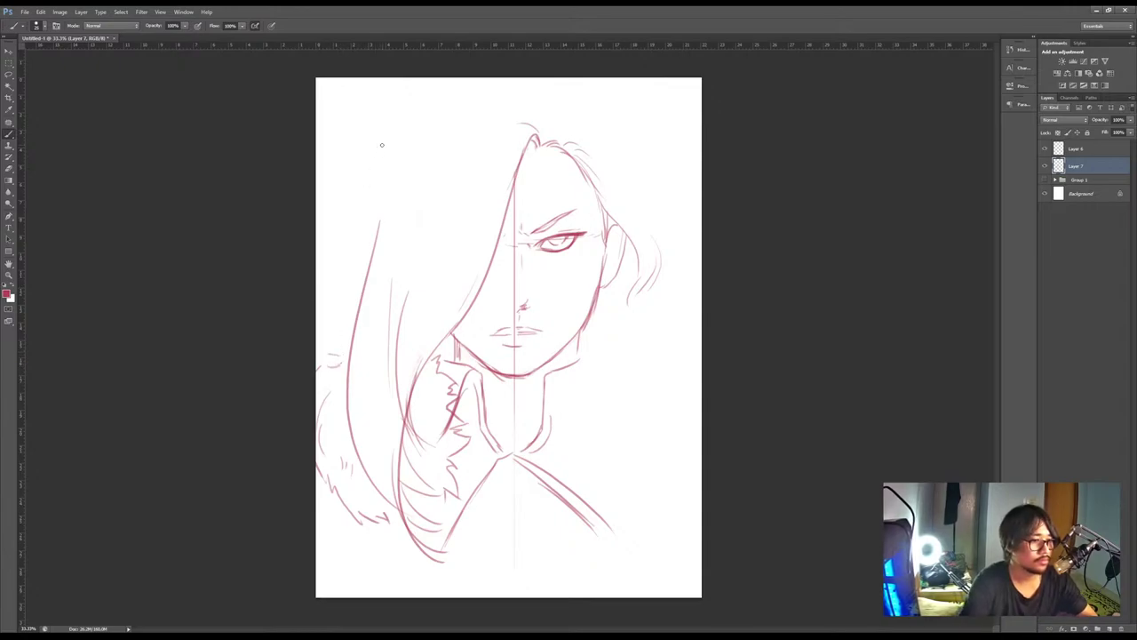
Draw long outer hair strands down to the fur on the viewer-left side, with a short strand extending the existing lock upward
{"action": "left_click_drag", "start_coordinate": [368, 173], "coordinate": [327, 341]}
{"action": "mouse_move", "coordinate": [354, 245]}
{"action": "left_mouse_down"}
{"action": "mouse_move", "coordinate": [336, 367]}
{"action": "mouse_move", "coordinate": [345, 338]}
{"action": "left_mouse_up"}
{"action": "left_click_drag", "start_coordinate": [398, 201], "coordinate": [371, 243]}
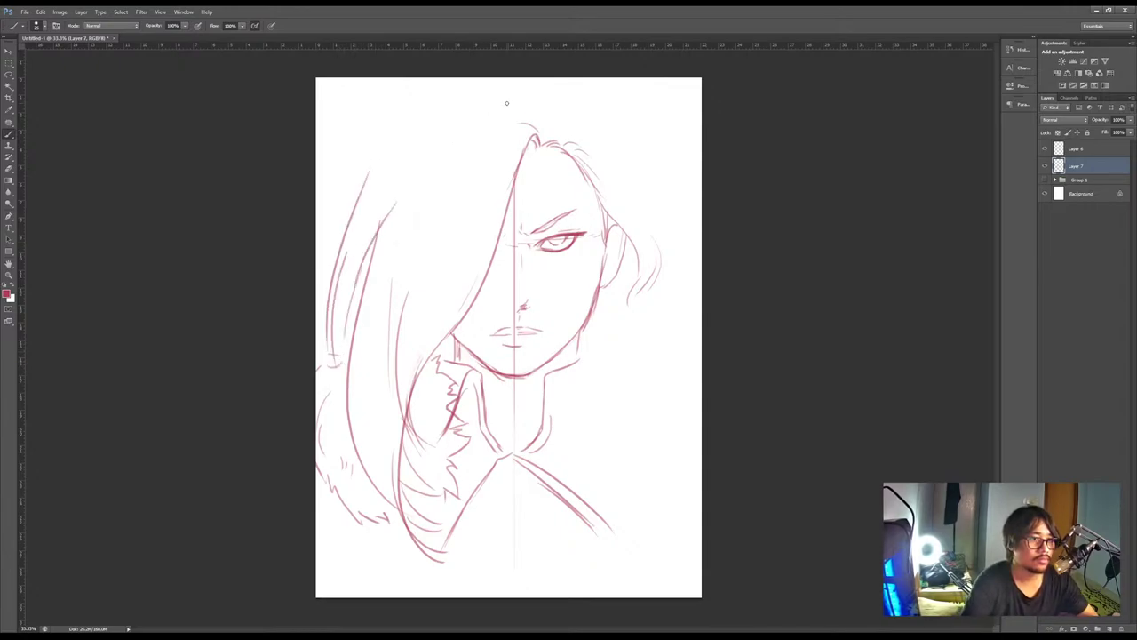
Draw sweeping strands over the viewer-left crown and short curved strokes on both sides of the hair parting
{"action": "left_click_drag", "start_coordinate": [504, 103], "coordinate": [420, 219]}
{"action": "left_click_drag", "start_coordinate": [486, 130], "coordinate": [428, 218]}
{"action": "left_click_drag", "start_coordinate": [471, 90], "coordinate": [404, 138]}
{"action": "key", "text": "ctrl+z"}
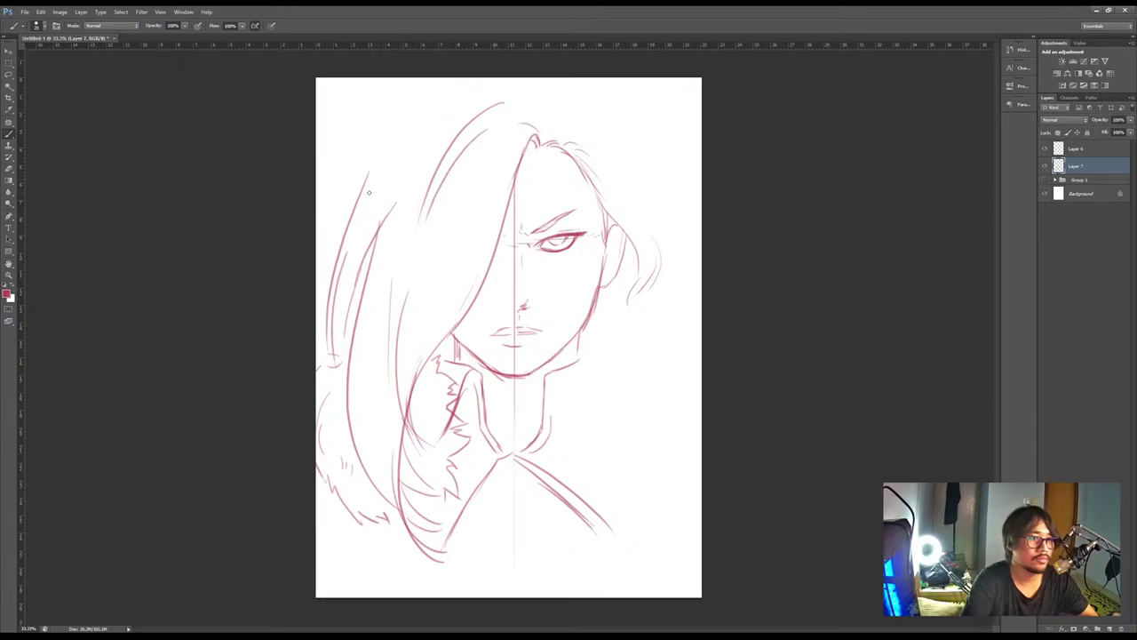
{"action": "left_click_drag", "start_coordinate": [469, 89], "coordinate": [384, 167]}
{"action": "key", "text": "ctrl+z"}
{"action": "mouse_move", "coordinate": [480, 80]}
{"action": "left_mouse_down"}
{"action": "mouse_move", "coordinate": [361, 184]}
{"action": "mouse_move", "coordinate": [376, 166]}
{"action": "mouse_move", "coordinate": [332, 283]}
{"action": "left_mouse_up"}
{"action": "left_click_drag", "start_coordinate": [407, 110], "coordinate": [344, 185]}
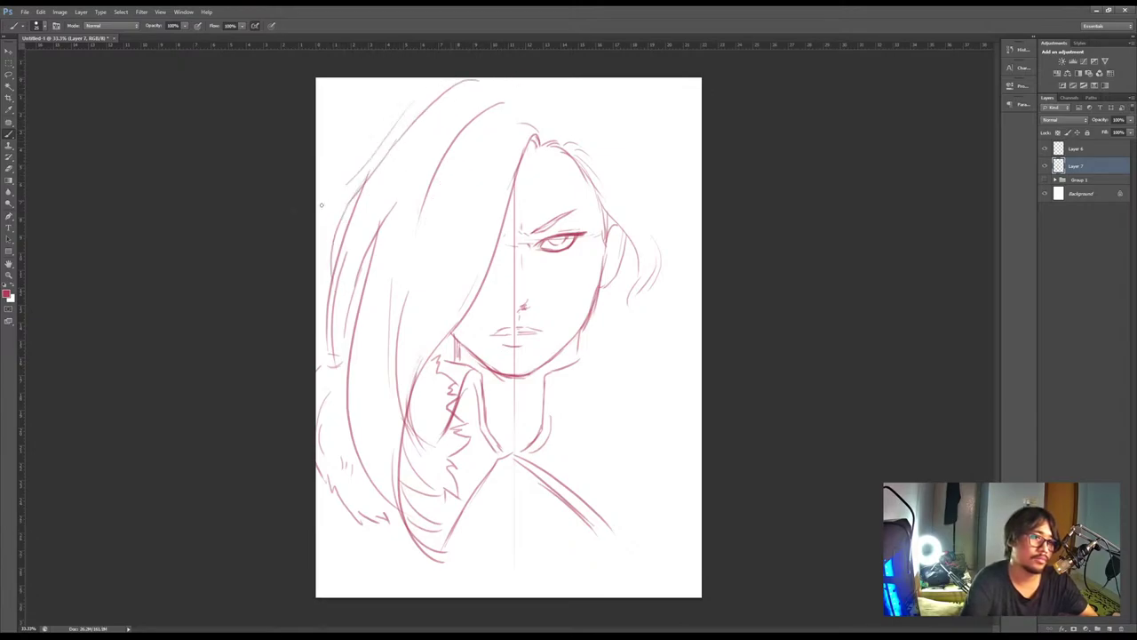
{"action": "left_click_drag", "start_coordinate": [508, 81], "coordinate": [539, 112]}
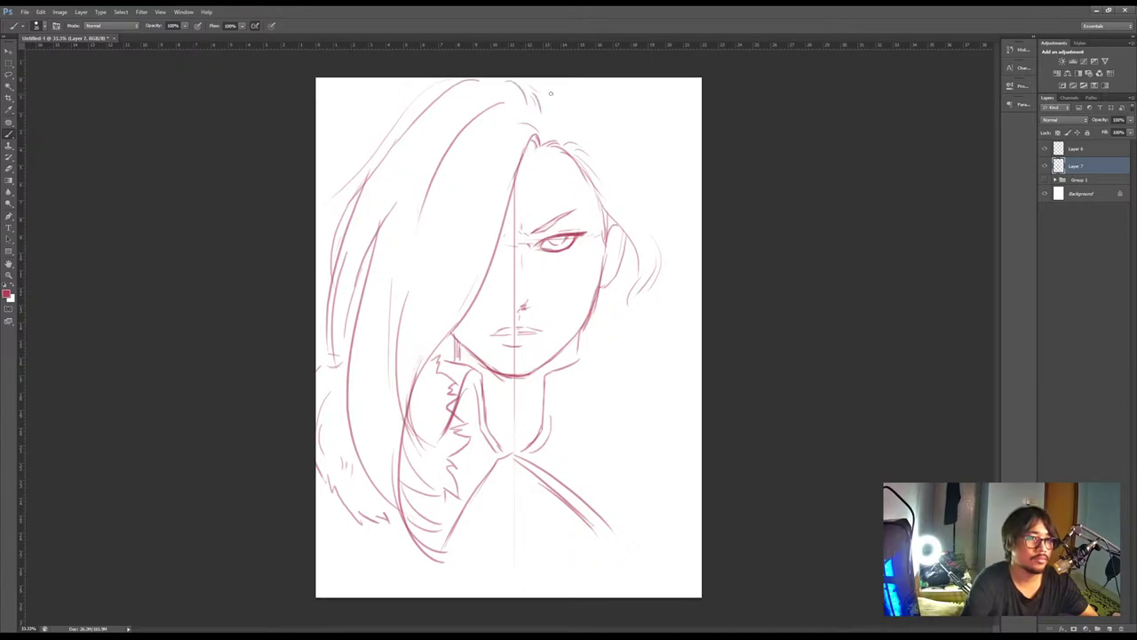
{"action": "left_click_drag", "start_coordinate": [572, 78], "coordinate": [594, 99]}
Sketch jagged fur trim along the viewer-right side of the neck and erase the diagonal collar lines below it
{"action": "mouse_move", "coordinate": [592, 364]}
{"action": "left_mouse_down"}
{"action": "mouse_move", "coordinate": [553, 442]}
{"action": "mouse_move", "coordinate": [567, 486]}
{"action": "left_mouse_up"}
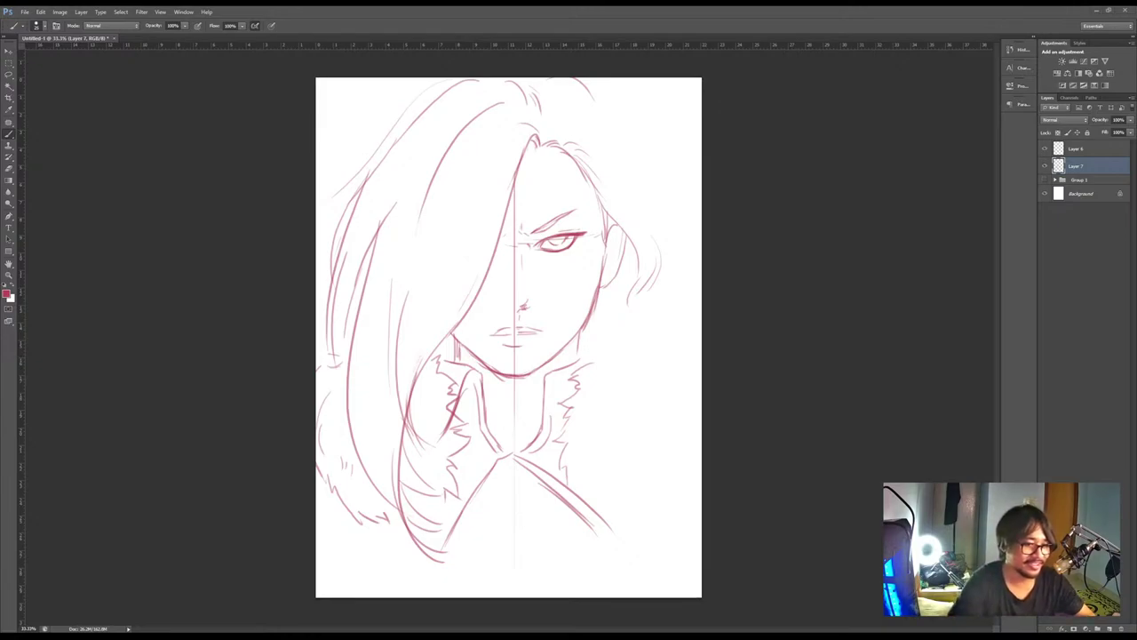
{"action": "key", "text": "e"}
{"action": "left_click_drag", "start_coordinate": [522, 458], "coordinate": [563, 496]}
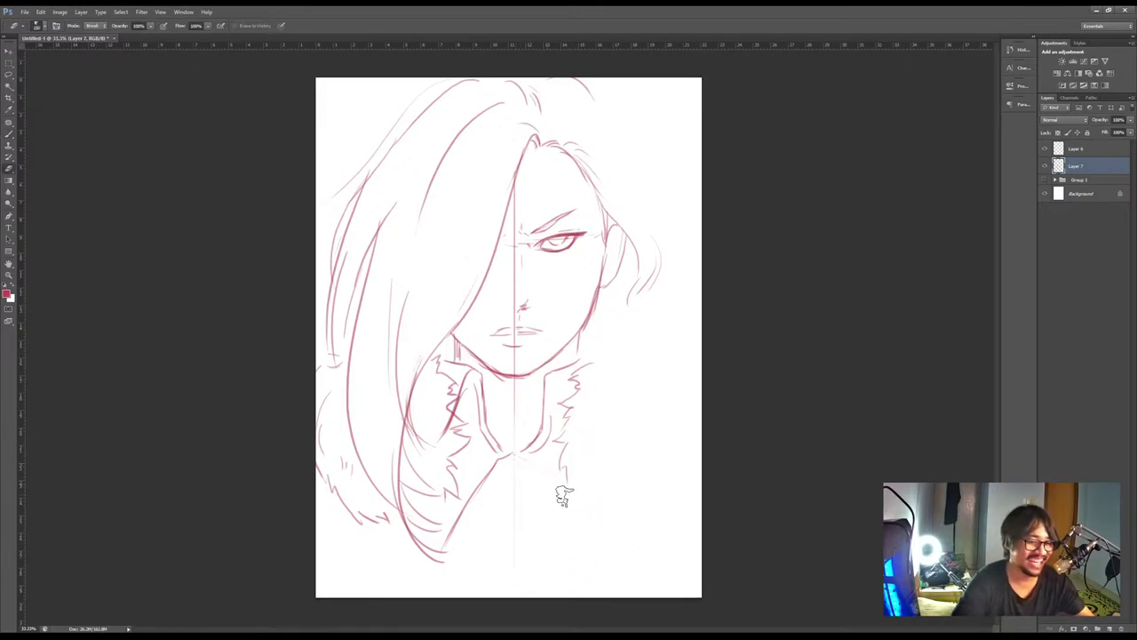
{"action": "key", "text": "b"}
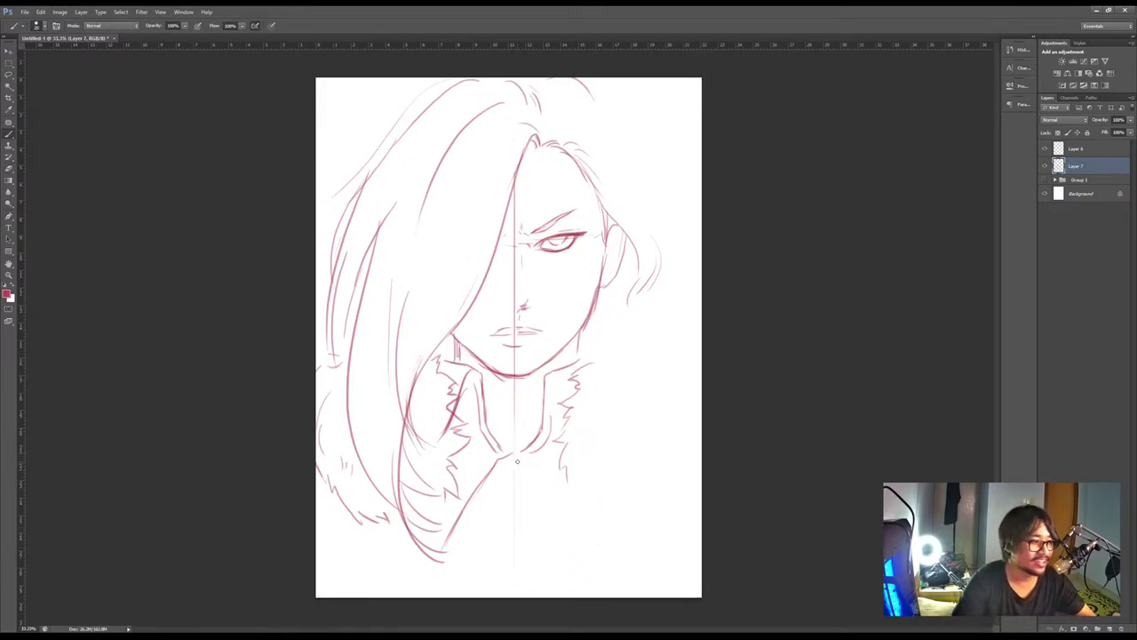
Close the curve at the base of the neck and strengthen the diagonal chest line on the viewer-left side
{"action": "left_click_drag", "start_coordinate": [502, 460], "coordinate": [538, 432]}
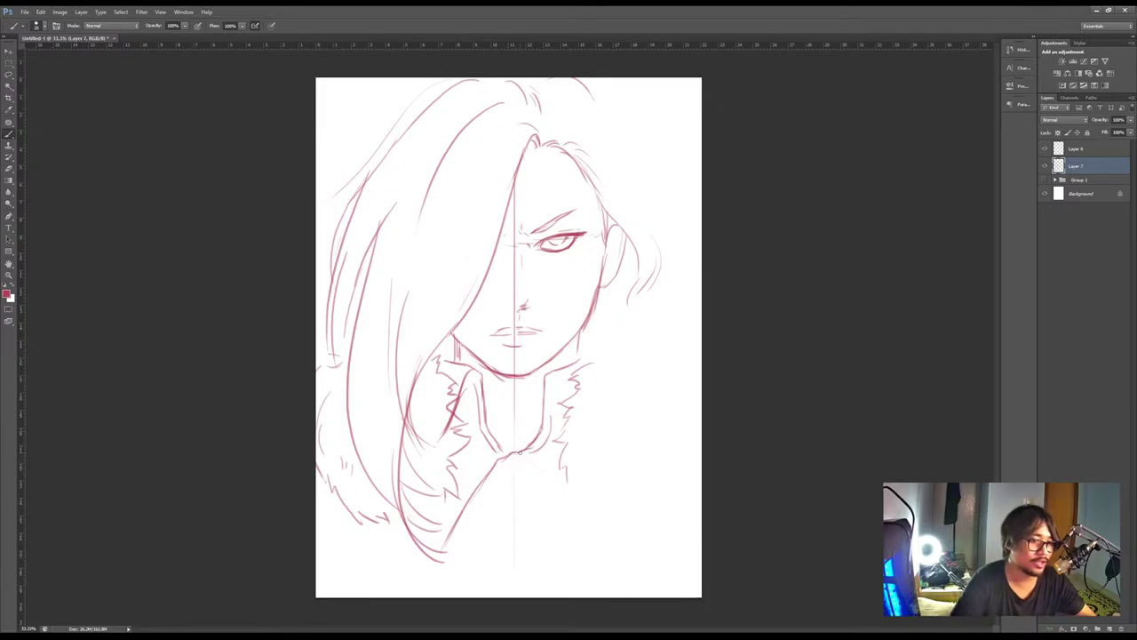
{"action": "key", "text": "e"}
{"action": "key", "text": "b"}
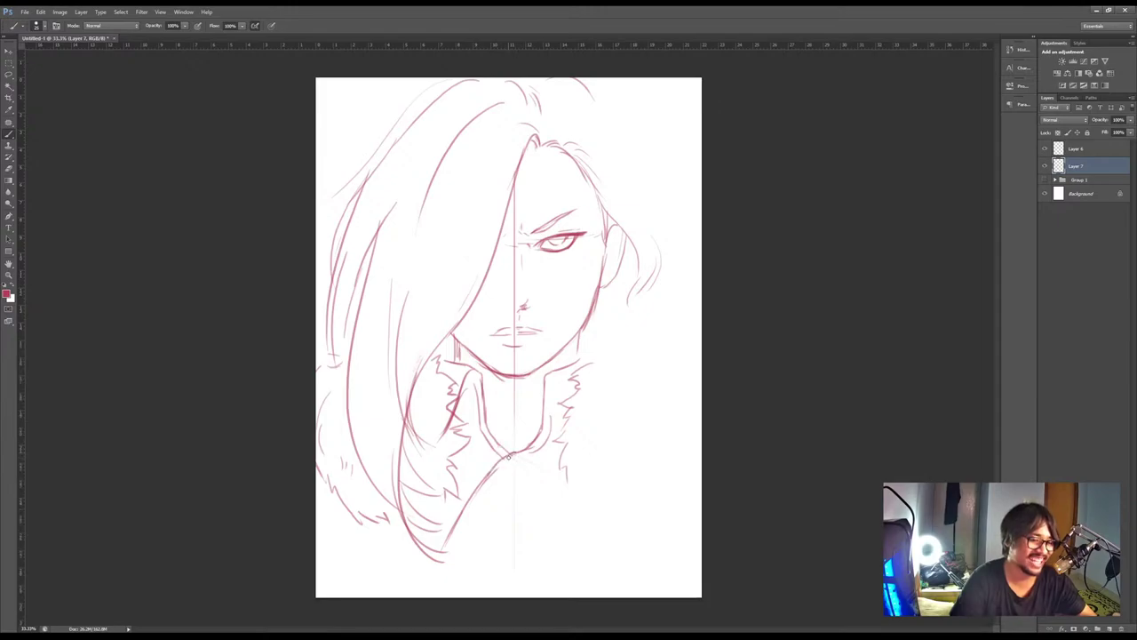
{"action": "left_click_drag", "start_coordinate": [509, 456], "coordinate": [463, 512]}
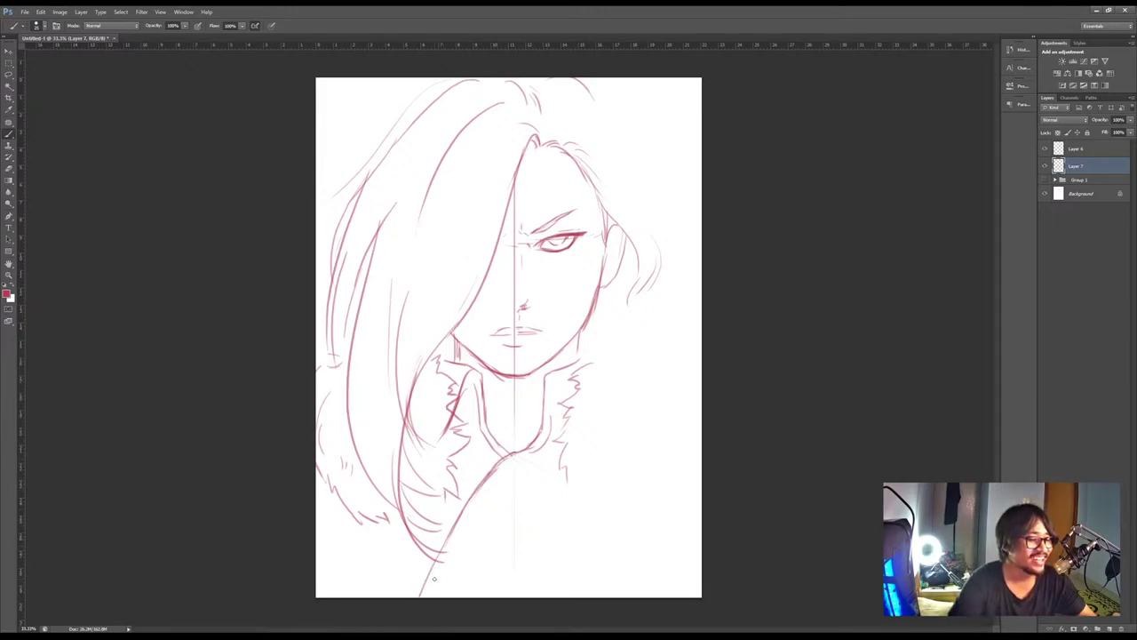
Extend the viewer-left chest line to the bottom edge of the page and add a curved tip to the hair lock
{"action": "left_click_drag", "start_coordinate": [435, 565], "coordinate": [422, 595]}
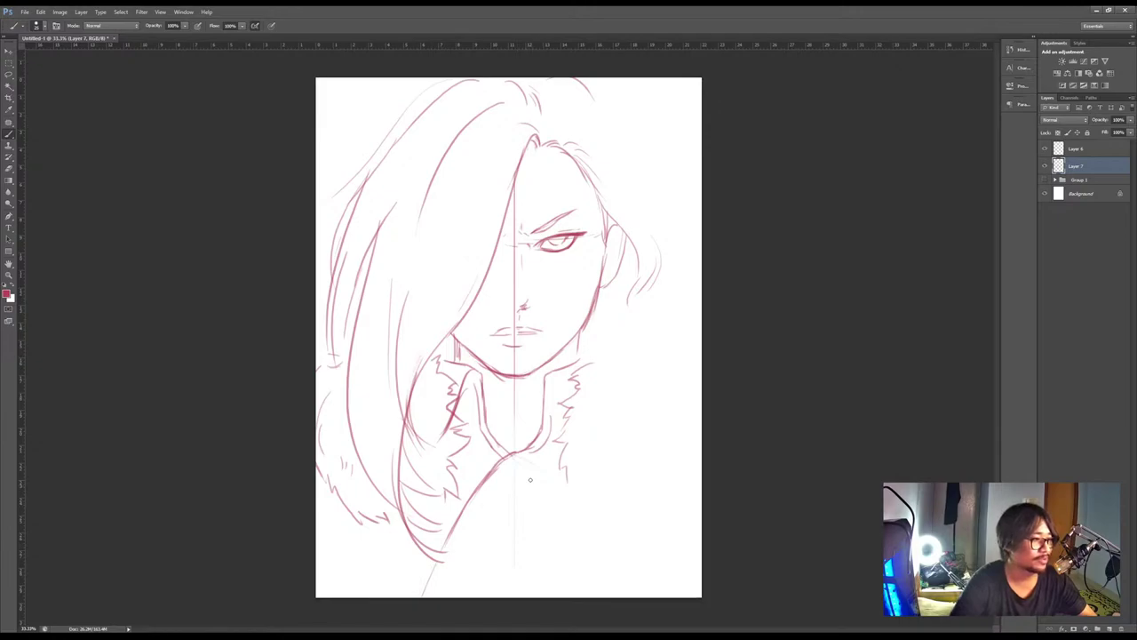
{"action": "key", "text": "ctrl+z"}
{"action": "left_click_drag", "start_coordinate": [487, 476], "coordinate": [412, 596]}
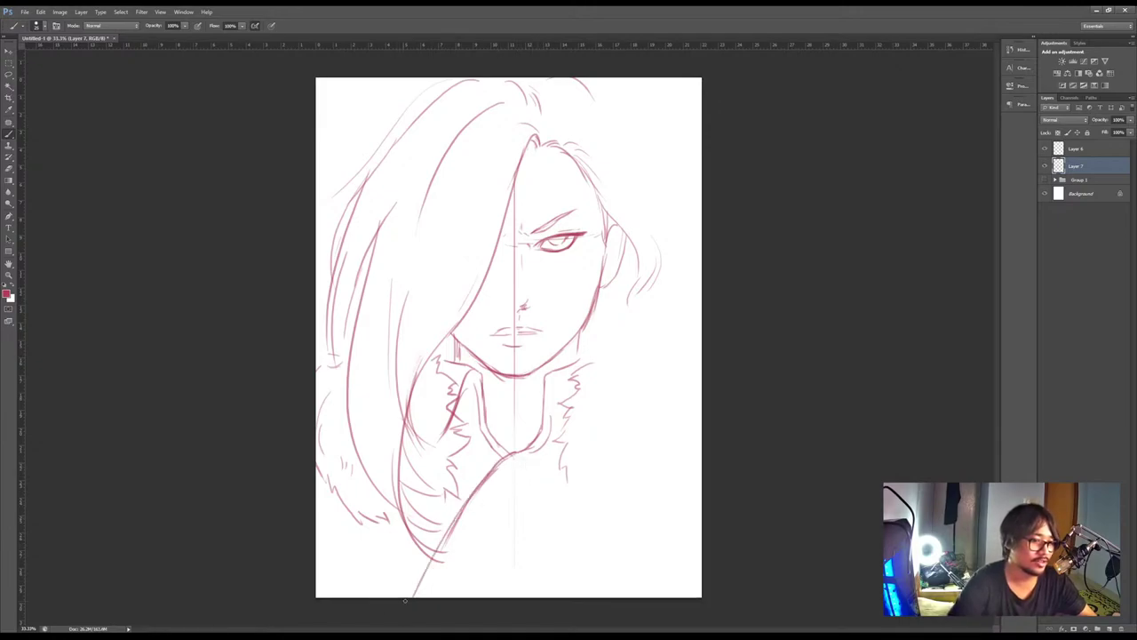
{"action": "key", "text": "ctrl+z"}
{"action": "mouse_move", "coordinate": [473, 494]}
{"action": "left_mouse_down"}
{"action": "mouse_move", "coordinate": [415, 595]}
{"action": "mouse_move", "coordinate": [458, 549]}
{"action": "left_mouse_up"}
{"action": "key", "text": "ctrl+z"}
{"action": "left_click_drag", "start_coordinate": [440, 553], "coordinate": [463, 547]}
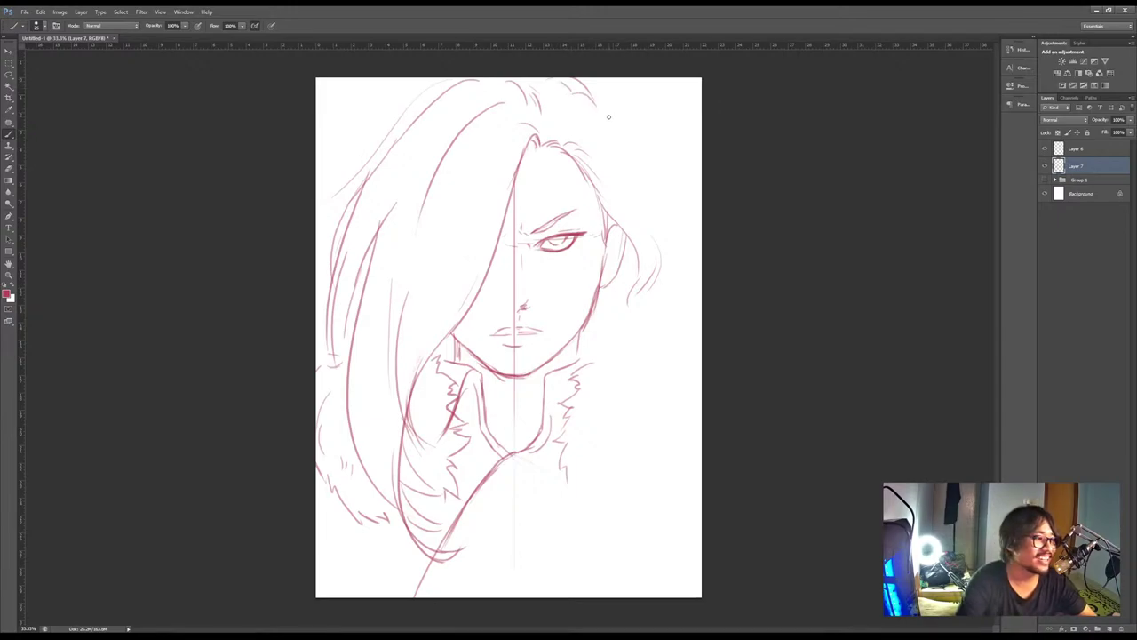
Draw the viewer-right crown curve, refine the ear, and add a long lock falling behind it toward the collar
{"action": "mouse_move", "coordinate": [559, 109]}
{"action": "left_mouse_down"}
{"action": "mouse_move", "coordinate": [607, 119]}
{"action": "mouse_move", "coordinate": [631, 146]}
{"action": "mouse_move", "coordinate": [662, 286]}
{"action": "left_mouse_up"}
{"action": "key", "text": "ctrl+z"}
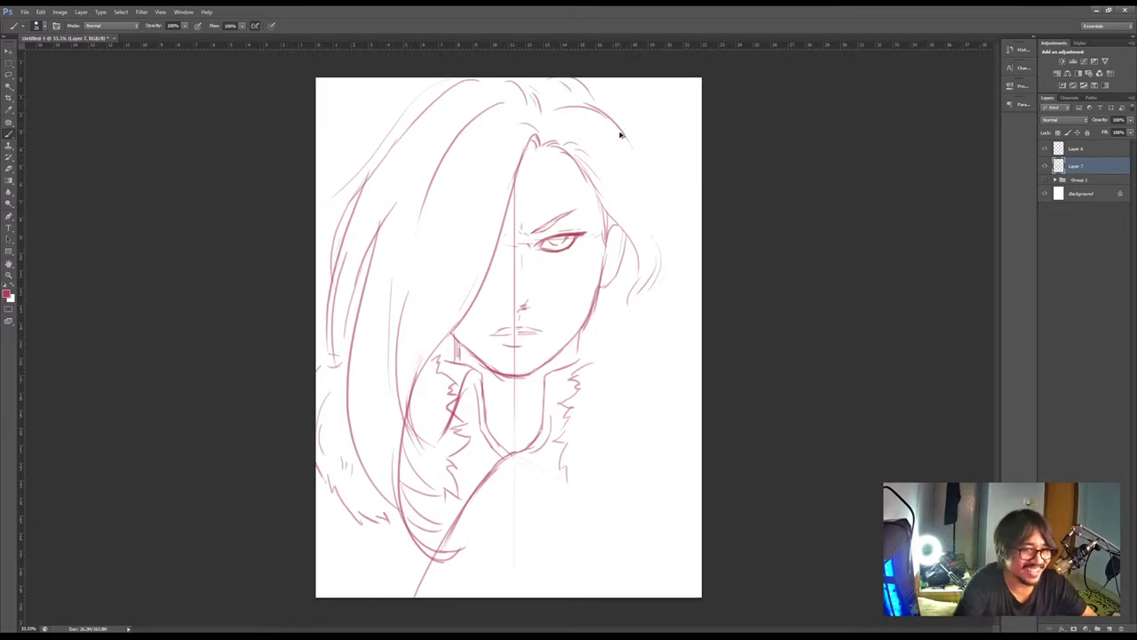
{"action": "left_click_drag", "start_coordinate": [616, 126], "coordinate": [636, 344]}
{"action": "key", "text": "ctrl+z"}
{"action": "mouse_move", "coordinate": [639, 246]}
{"action": "left_mouse_down"}
{"action": "mouse_move", "coordinate": [637, 299]}
{"action": "mouse_move", "coordinate": [617, 235]}
{"action": "mouse_move", "coordinate": [611, 245]}
{"action": "mouse_move", "coordinate": [619, 235]}
{"action": "mouse_move", "coordinate": [604, 266]}
{"action": "left_mouse_up"}
{"action": "key", "text": "ctrl+z"}
{"action": "key", "text": "ctrl+z"}
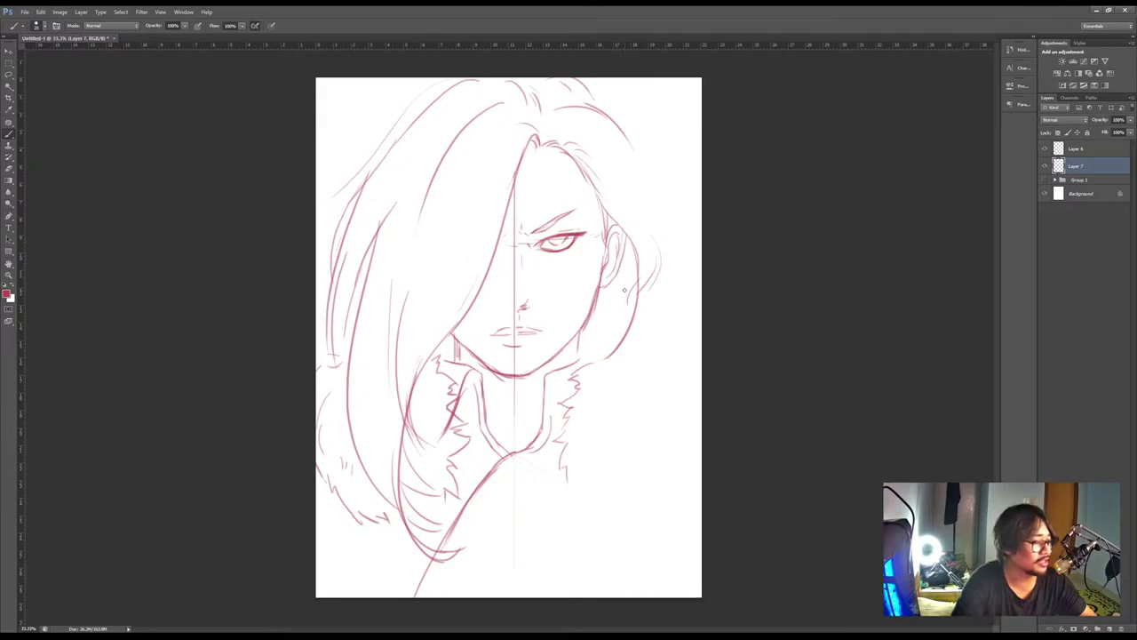
Sketch the jagged fur outline over the viewer-right shoulder and along the lower edge of the trim
{"action": "mouse_move", "coordinate": [590, 359]}
{"action": "left_mouse_down"}
{"action": "mouse_move", "coordinate": [664, 324]}
{"action": "mouse_move", "coordinate": [705, 357]}
{"action": "mouse_move", "coordinate": [702, 392]}
{"action": "left_mouse_up"}
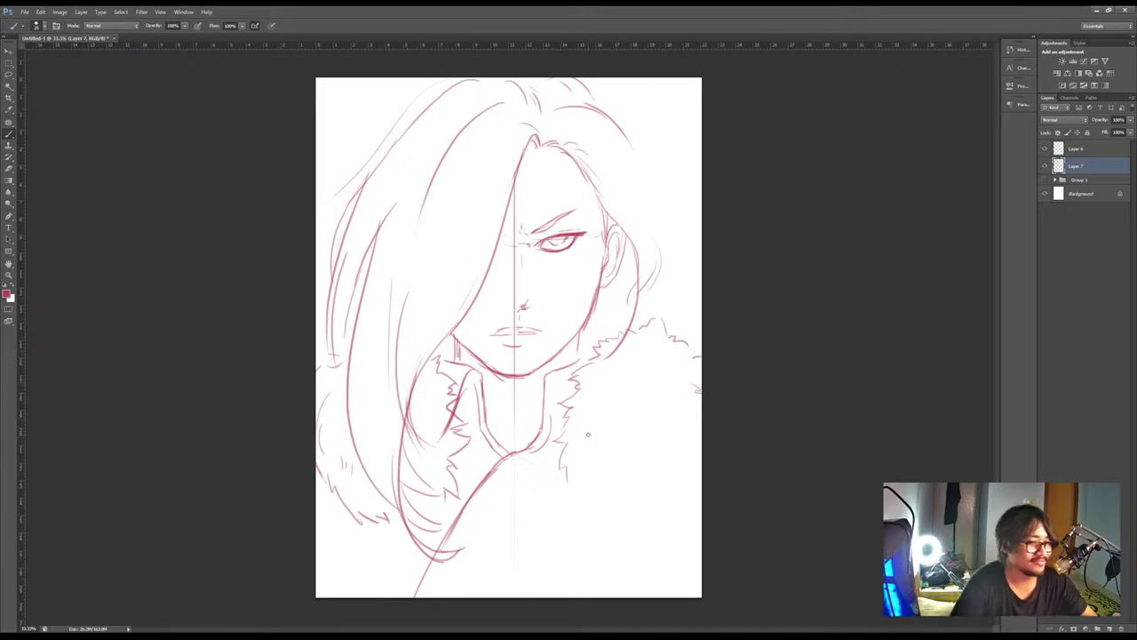
{"action": "mouse_move", "coordinate": [570, 478]}
{"action": "left_mouse_down"}
{"action": "mouse_move", "coordinate": [609, 502]}
{"action": "mouse_move", "coordinate": [575, 486]}
{"action": "mouse_move", "coordinate": [607, 514]}
{"action": "mouse_move", "coordinate": [672, 504]}
{"action": "left_mouse_up"}
{"action": "key", "text": "ctrl+z"}
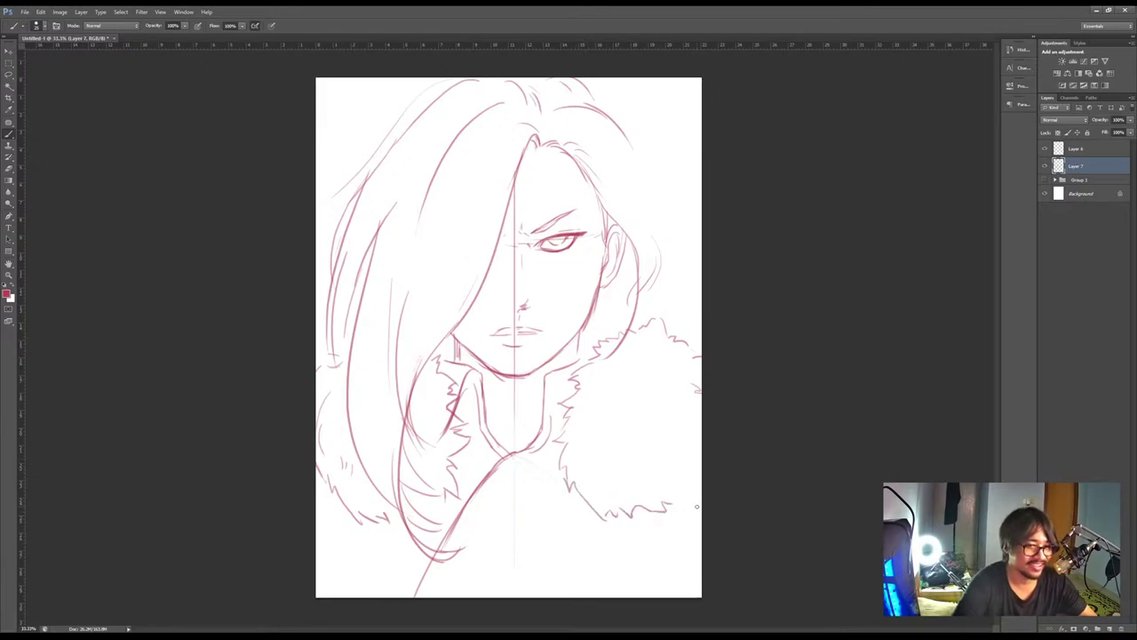
Draw long outer hair strands on the viewer-right side, sweeping from the crown down to the fur shoulder
{"action": "mouse_move", "coordinate": [576, 149]}
{"action": "left_mouse_down"}
{"action": "mouse_move", "coordinate": [620, 199]}
{"action": "mouse_move", "coordinate": [616, 179]}
{"action": "mouse_move", "coordinate": [654, 275]}
{"action": "left_mouse_up"}
{"action": "left_click_drag", "start_coordinate": [628, 140], "coordinate": [668, 302]}
{"action": "key", "text": "ctrl+z"}
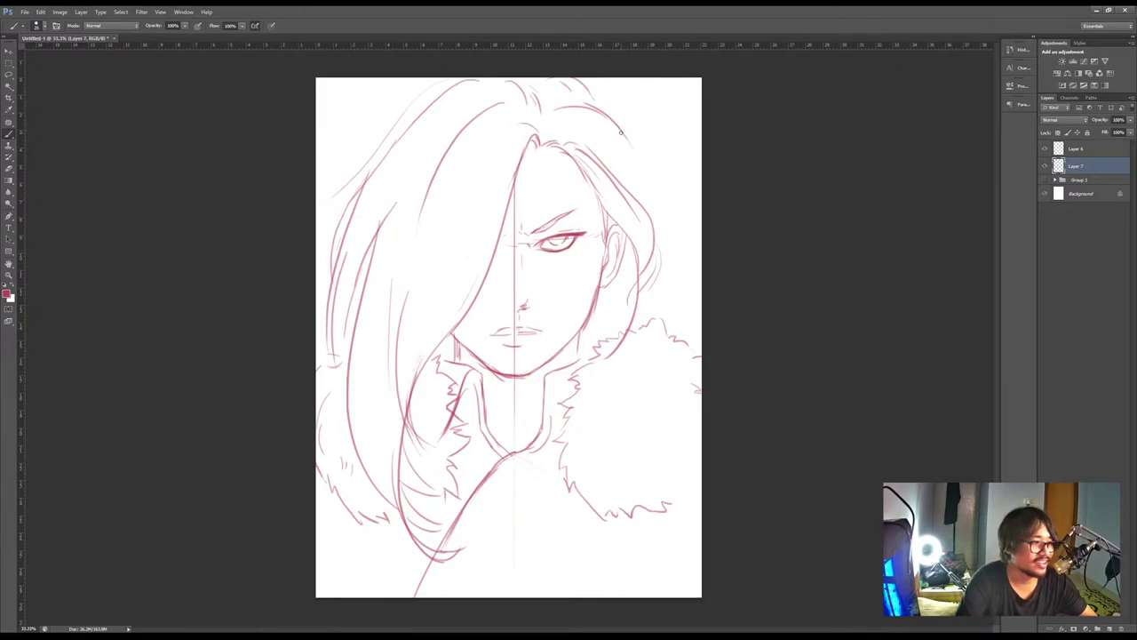
{"action": "mouse_move", "coordinate": [622, 133]}
{"action": "left_mouse_down"}
{"action": "mouse_move", "coordinate": [686, 261]}
{"action": "mouse_move", "coordinate": [680, 327]}
{"action": "left_mouse_up"}
{"action": "left_click_drag", "start_coordinate": [668, 239], "coordinate": [672, 333]}
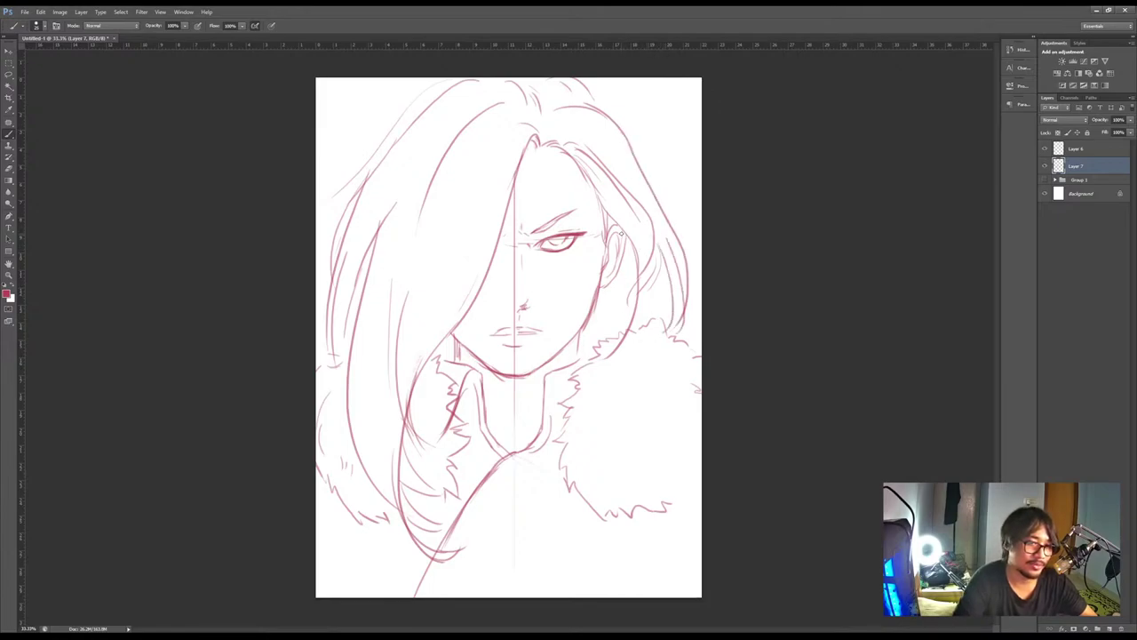
Draw a curved hair lock from behind the viewer-right ear, tapering over the fur collar beside the neck
{"action": "left_click_drag", "start_coordinate": [622, 243], "coordinate": [594, 399]}
{"action": "key", "text": "ctrl+z"}
{"action": "left_click_drag", "start_coordinate": [624, 235], "coordinate": [592, 387]}
{"action": "left_click_drag", "start_coordinate": [625, 348], "coordinate": [578, 380]}
{"action": "key", "text": "ctrl+z"}
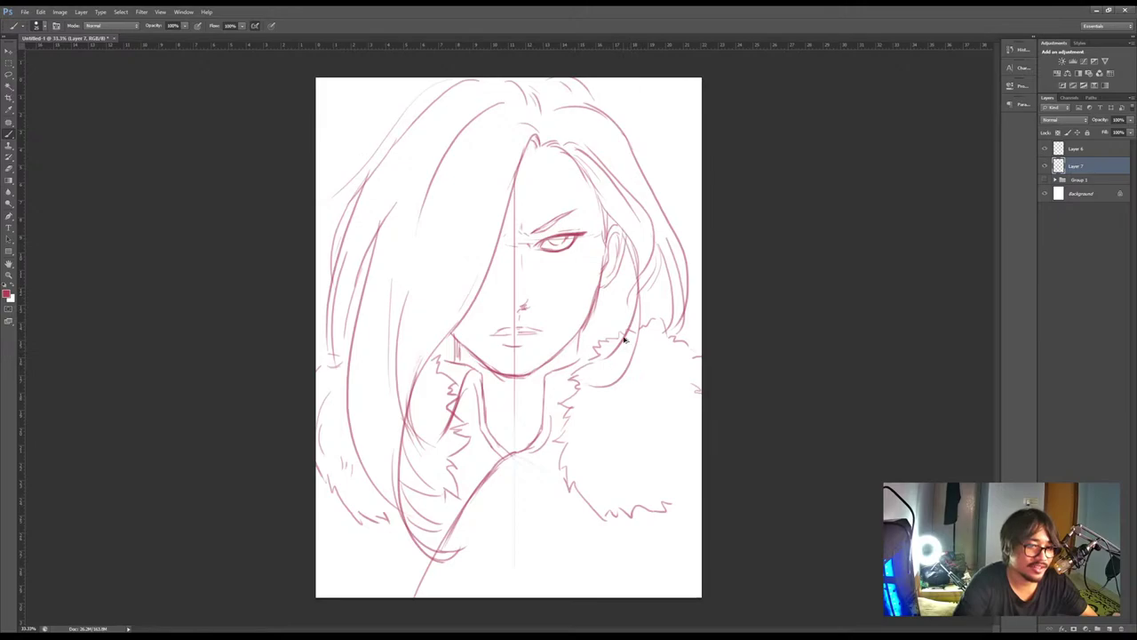
{"action": "key", "text": "ctrl+z"}
{"action": "mouse_move", "coordinate": [622, 230]}
{"action": "left_mouse_down"}
{"action": "mouse_move", "coordinate": [592, 384]}
{"action": "mouse_move", "coordinate": [582, 370]}
{"action": "mouse_move", "coordinate": [575, 379]}
{"action": "left_mouse_up"}
{"action": "left_click_drag", "start_coordinate": [597, 380], "coordinate": [581, 383]}
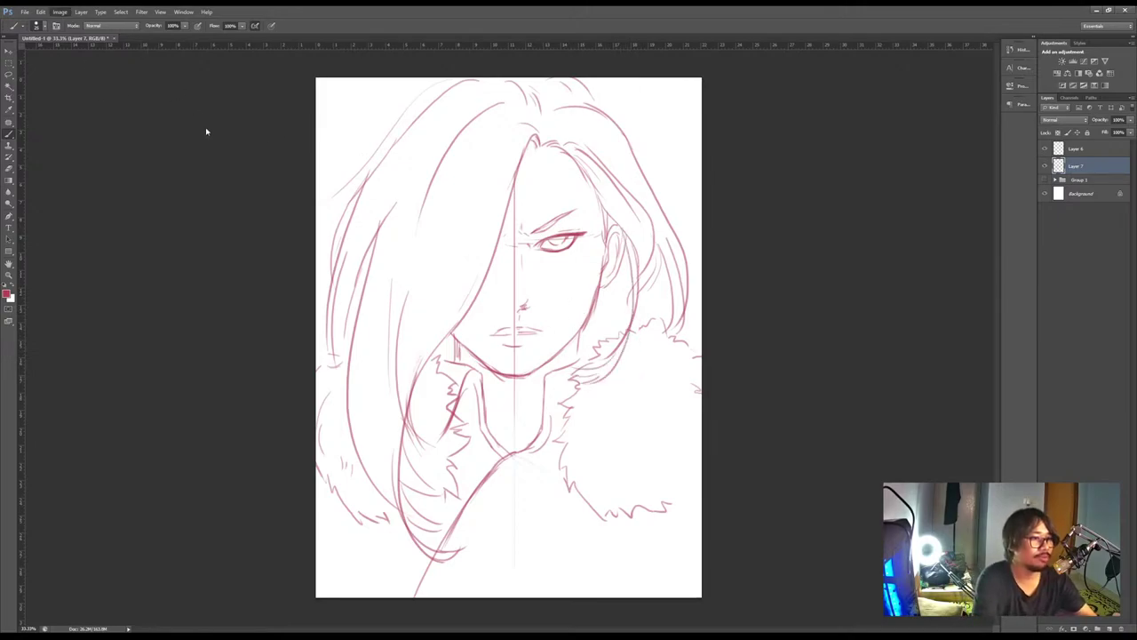
Flip the canvas horizontally to check the portrait's proportions and restore its original orientation
{"action": "left_click", "coordinate": [249, 175]}
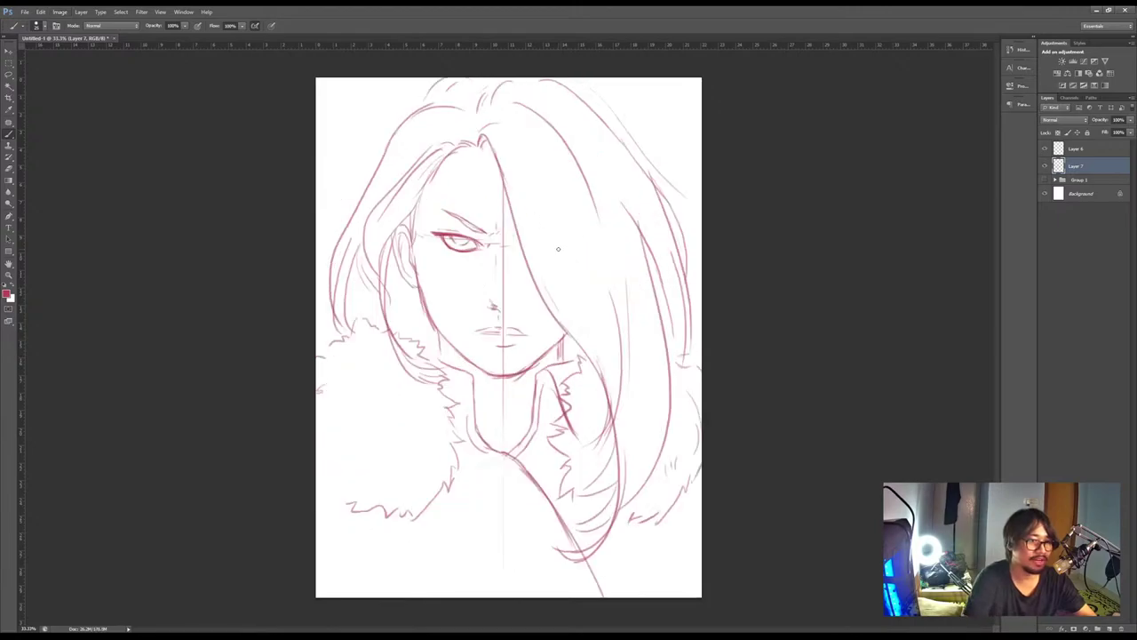
{"action": "key", "text": "h"}
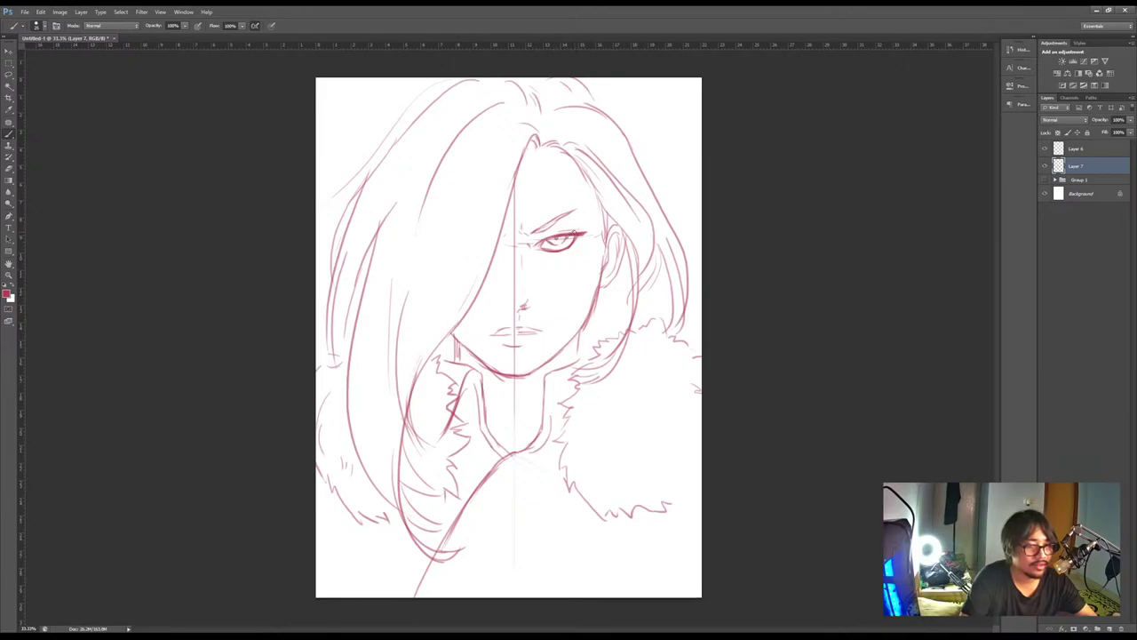
Refine the lower edge of the visible eye and strengthen the line between the lips
{"action": "left_click_drag", "start_coordinate": [578, 237], "coordinate": [564, 250]}
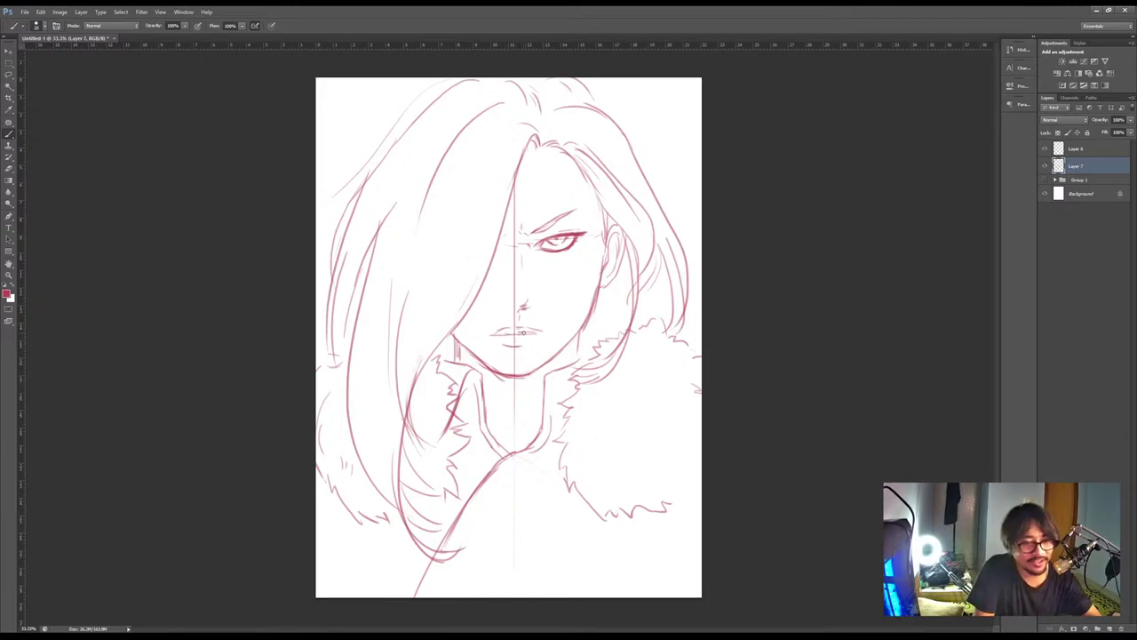
{"action": "left_click_drag", "start_coordinate": [517, 333], "coordinate": [538, 332]}
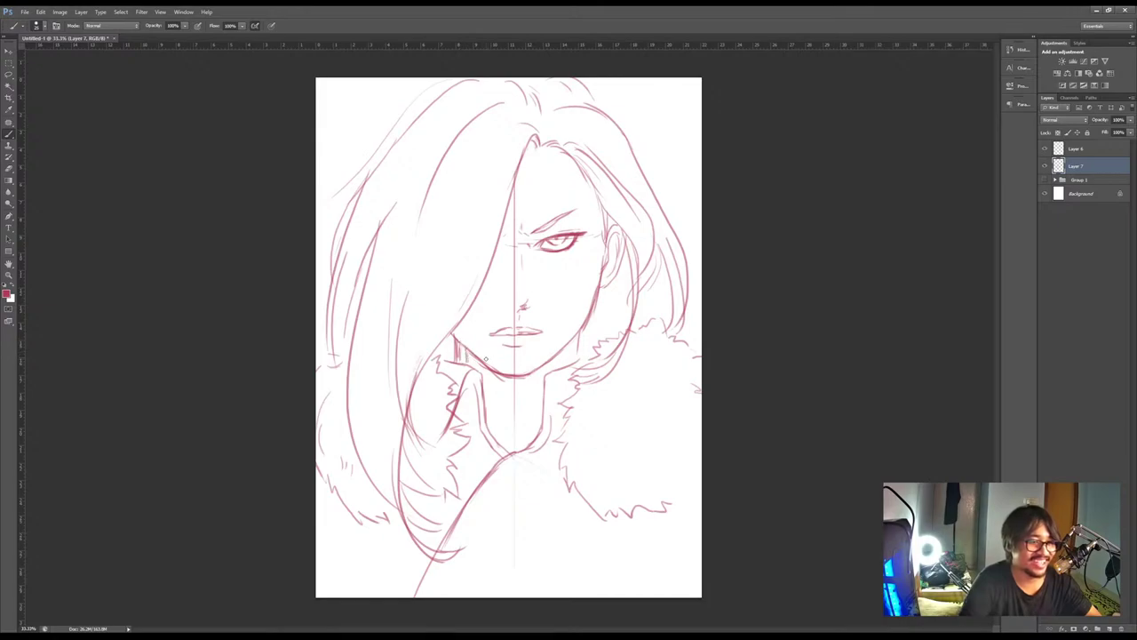
Strengthen the viewer-left jawline and draw a curved collar line across the neck beneath the chin
{"action": "left_click_drag", "start_coordinate": [455, 342], "coordinate": [499, 387]}
{"action": "key", "text": "ctrl+z"}
{"action": "mouse_move", "coordinate": [477, 362]}
{"action": "left_mouse_down"}
{"action": "mouse_move", "coordinate": [503, 389]}
{"action": "mouse_move", "coordinate": [496, 380]}
{"action": "left_mouse_up"}
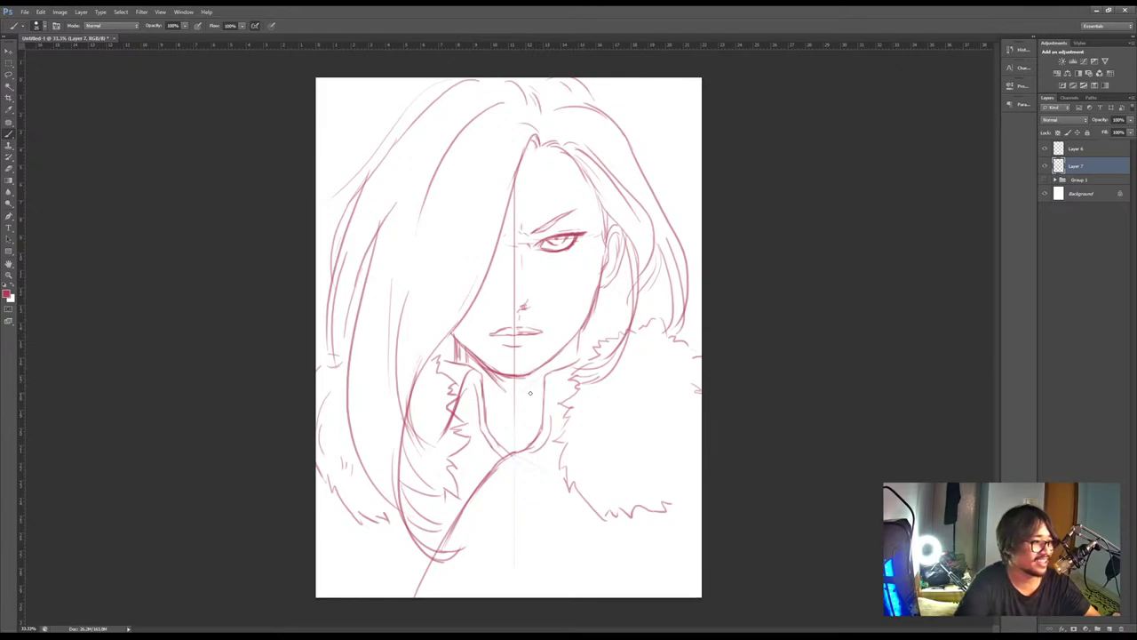
{"action": "mouse_move", "coordinate": [485, 393]}
{"action": "left_mouse_down"}
{"action": "mouse_move", "coordinate": [531, 393]}
{"action": "mouse_move", "coordinate": [497, 398]}
{"action": "left_mouse_up"}
{"action": "key", "text": "ctrl+z"}
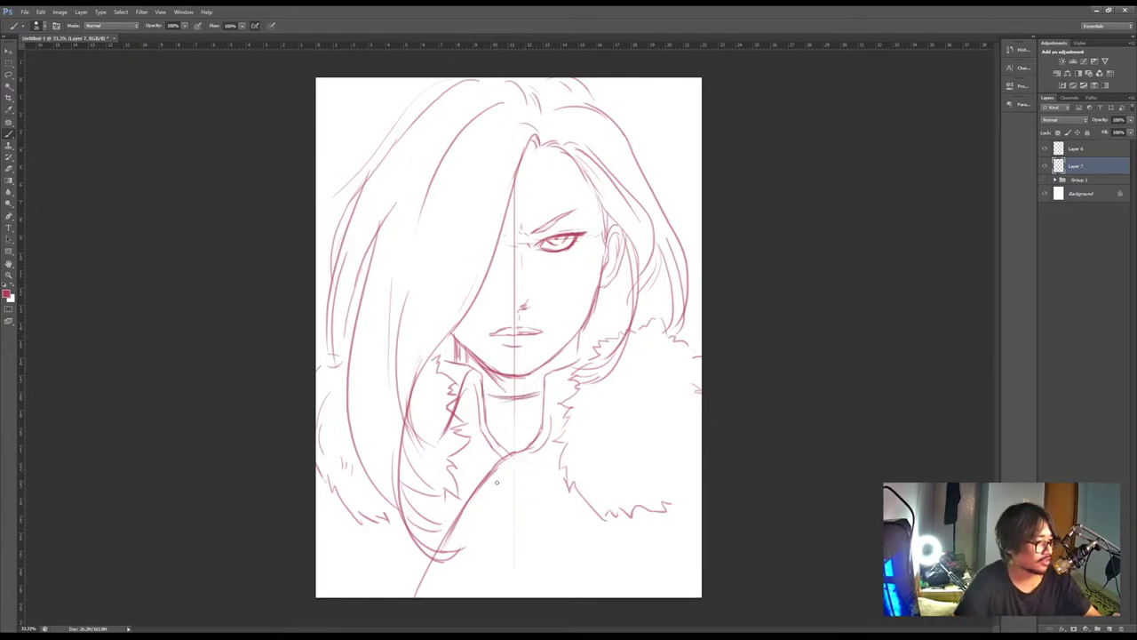
Draw the viewer-right chest line from the neck base to the fur, and lines below both fur edges to the page bottom
{"action": "key", "text": "ctrl+z"}
{"action": "mouse_move", "coordinate": [521, 455]}
{"action": "left_mouse_down"}
{"action": "mouse_move", "coordinate": [585, 522]}
{"action": "mouse_move", "coordinate": [606, 524]}
{"action": "mouse_move", "coordinate": [572, 597]}
{"action": "left_mouse_up"}
{"action": "key", "text": "ctrl+z"}
{"action": "left_click_drag", "start_coordinate": [588, 508], "coordinate": [594, 597]}
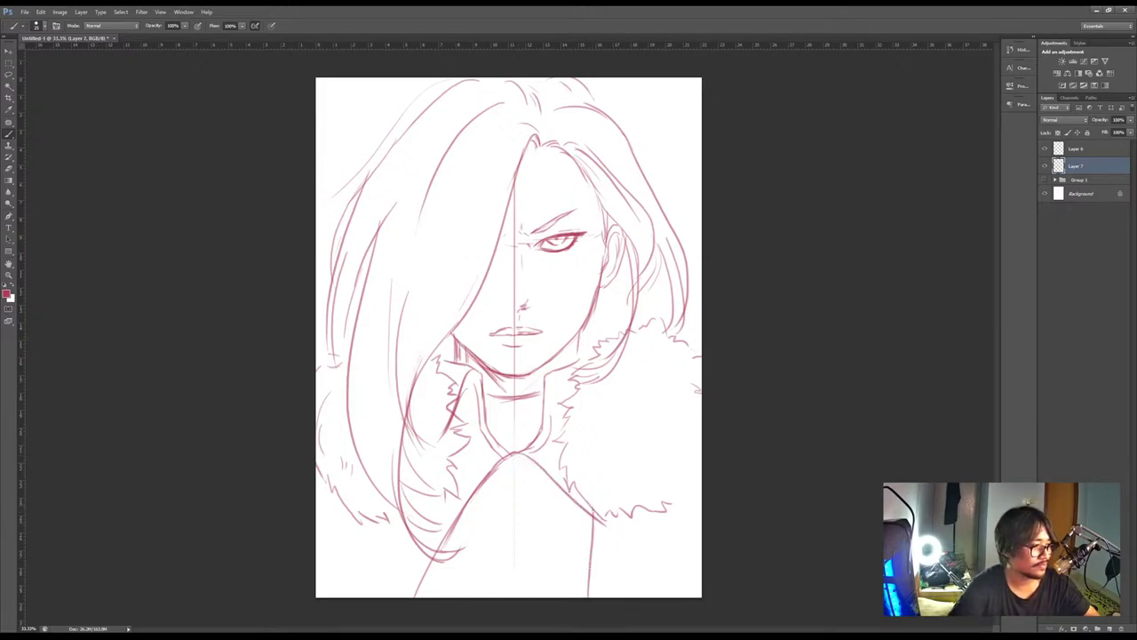
{"action": "key", "text": "ctrl+z"}
{"action": "left_click_drag", "start_coordinate": [600, 516], "coordinate": [606, 597]}
{"action": "left_click_drag", "start_coordinate": [371, 517], "coordinate": [355, 597]}
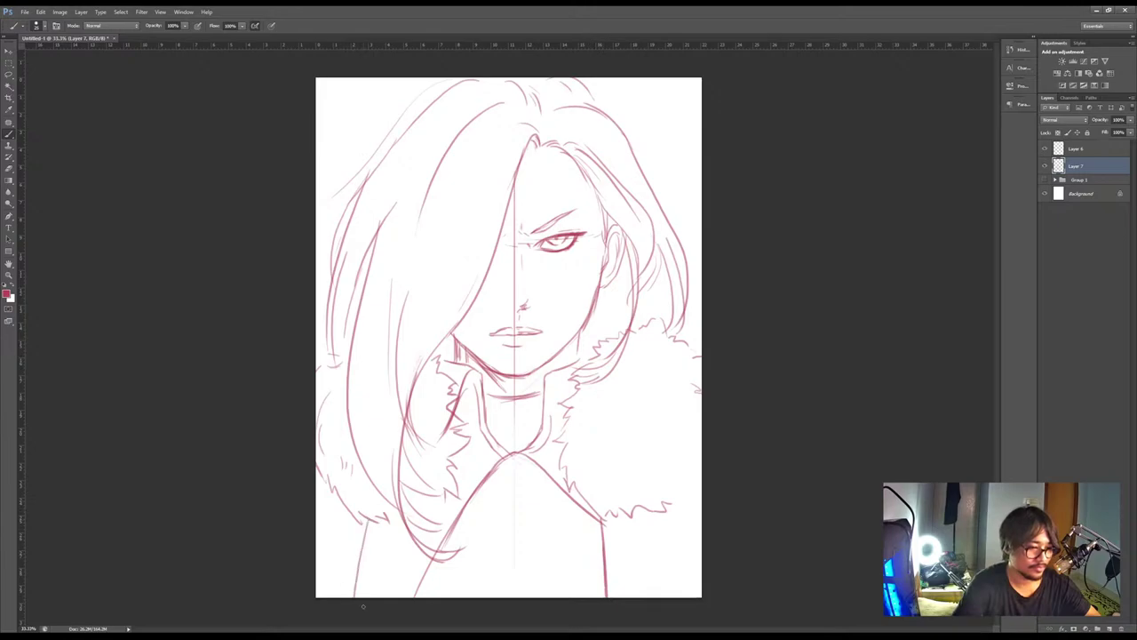
Undo the lines below both fur edges and redraw them slanting outward to the page bottom
{"action": "key", "text": "ctrl+alt+z"}
{"action": "key", "text": "ctrl+alt+z"}
{"action": "key", "text": "ctrl+alt+z"}
{"action": "left_click_drag", "start_coordinate": [613, 517], "coordinate": [638, 597]}
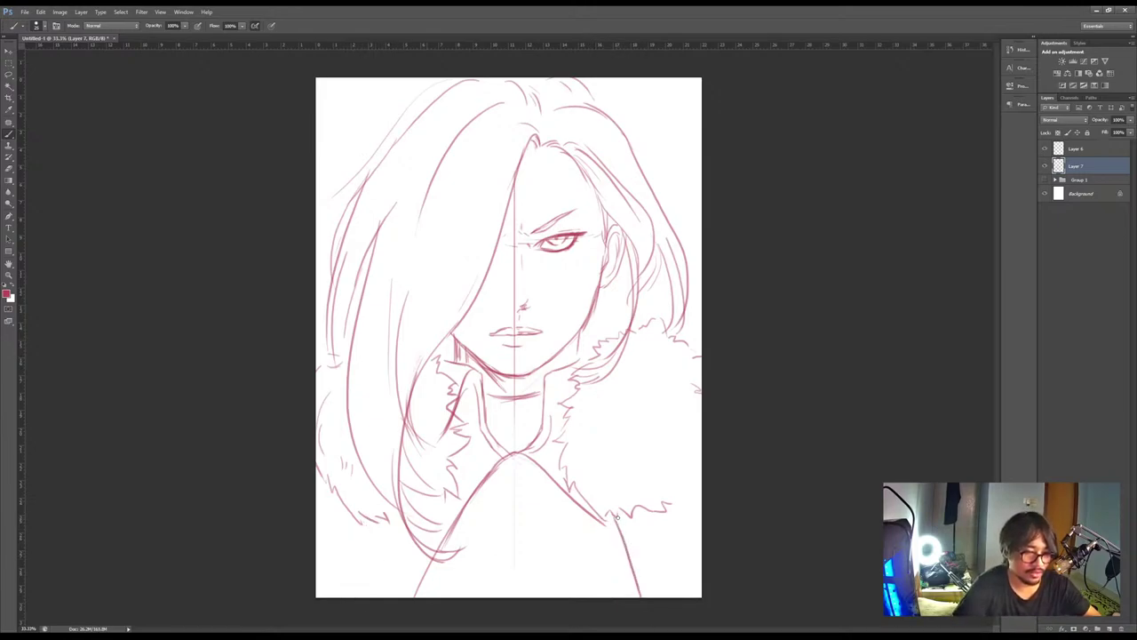
{"action": "left_click_drag", "start_coordinate": [373, 524], "coordinate": [354, 598]}
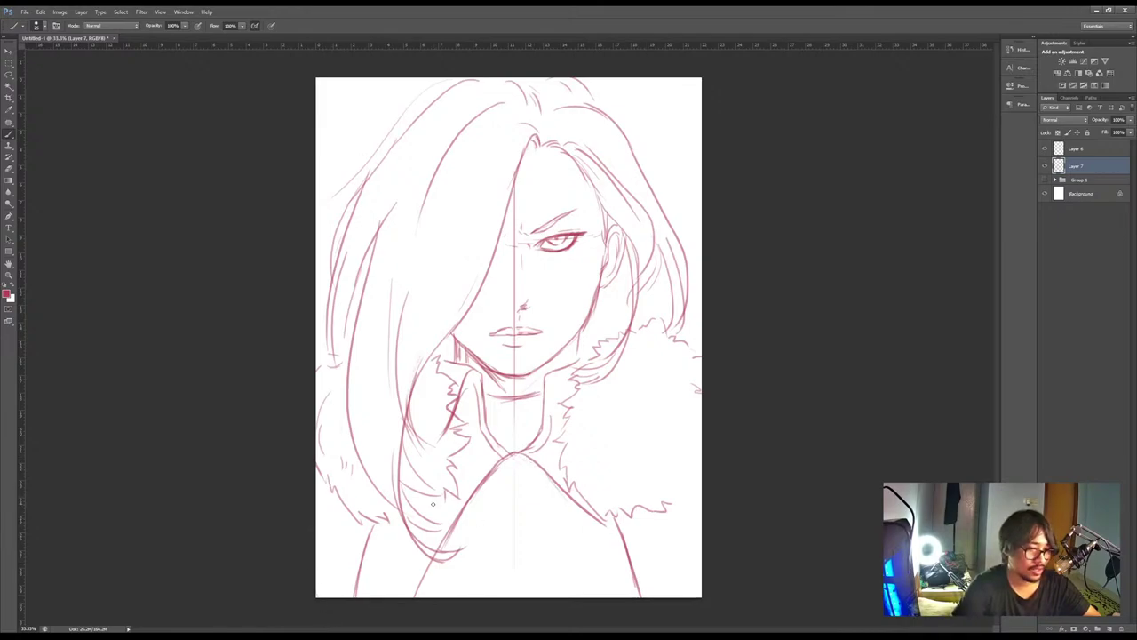
{"action": "key", "text": "ctrl+z"}
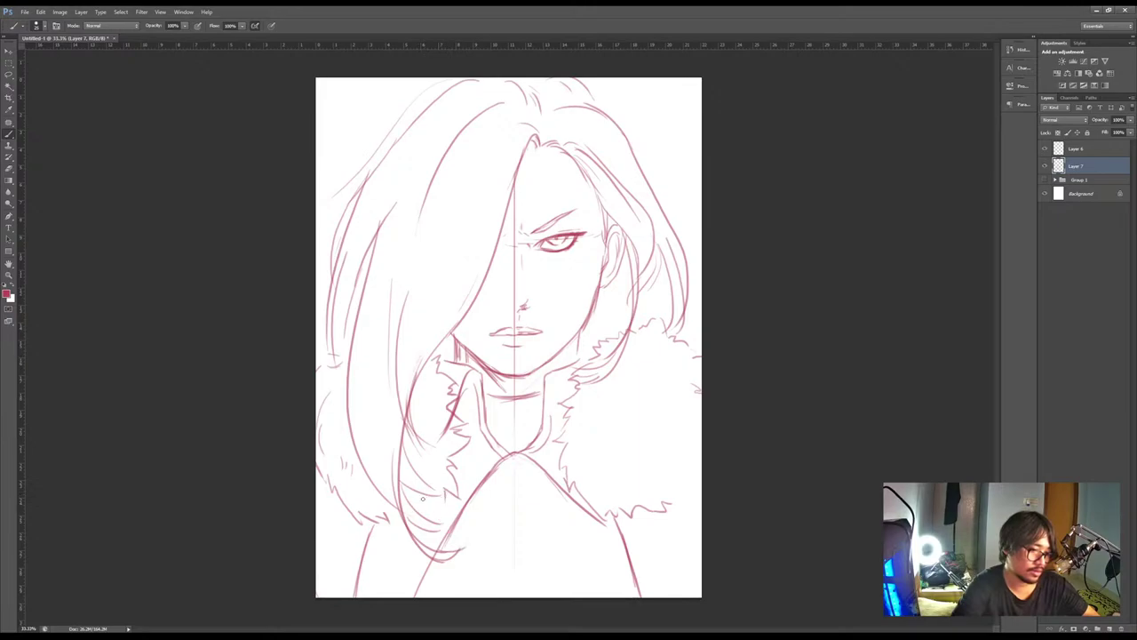
Draw two diagonal strap-like lines from beneath the viewer-left lock's tip to the page bottom and tidy their lower end
{"action": "mouse_move", "coordinate": [420, 496]}
{"action": "left_mouse_down"}
{"action": "mouse_move", "coordinate": [486, 597]}
{"action": "mouse_move", "coordinate": [501, 597]}
{"action": "left_mouse_up"}
{"action": "key", "text": "ctrl+z"}
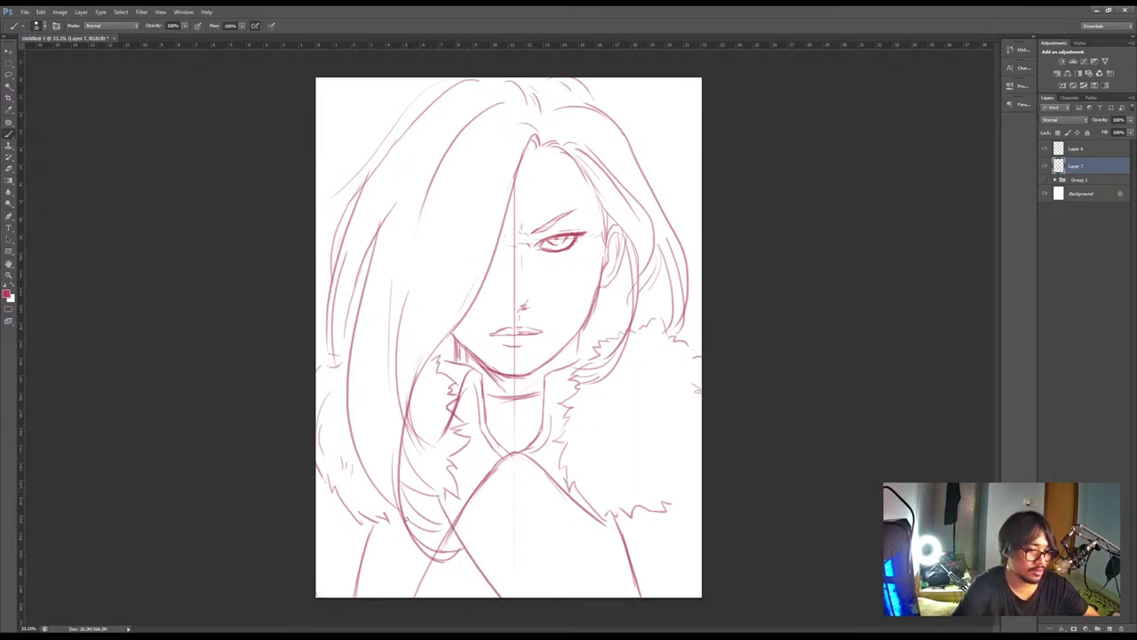
{"action": "left_click_drag", "start_coordinate": [420, 529], "coordinate": [462, 596]}
{"action": "key", "text": "e"}
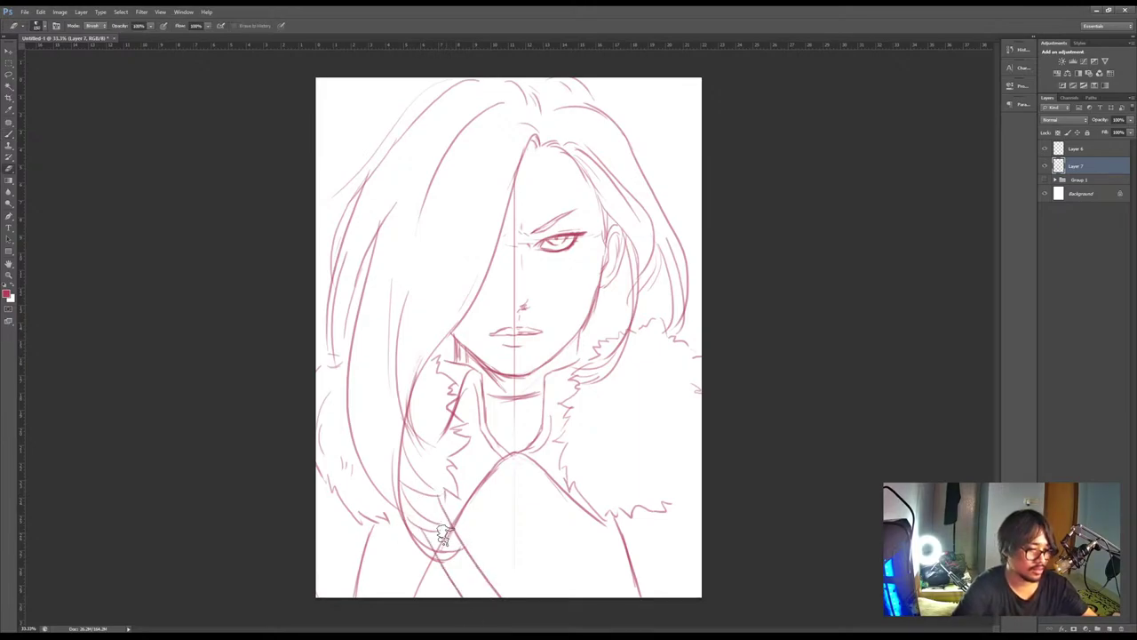
{"action": "key", "text": "b"}
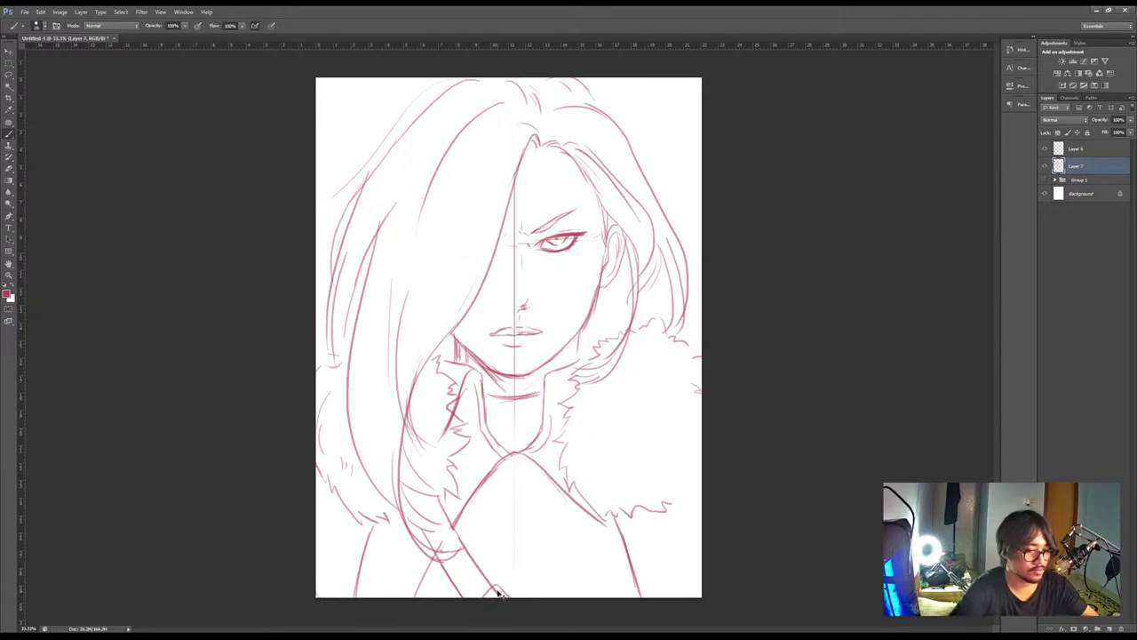
{"action": "left_click_drag", "start_coordinate": [492, 591], "coordinate": [503, 596]}
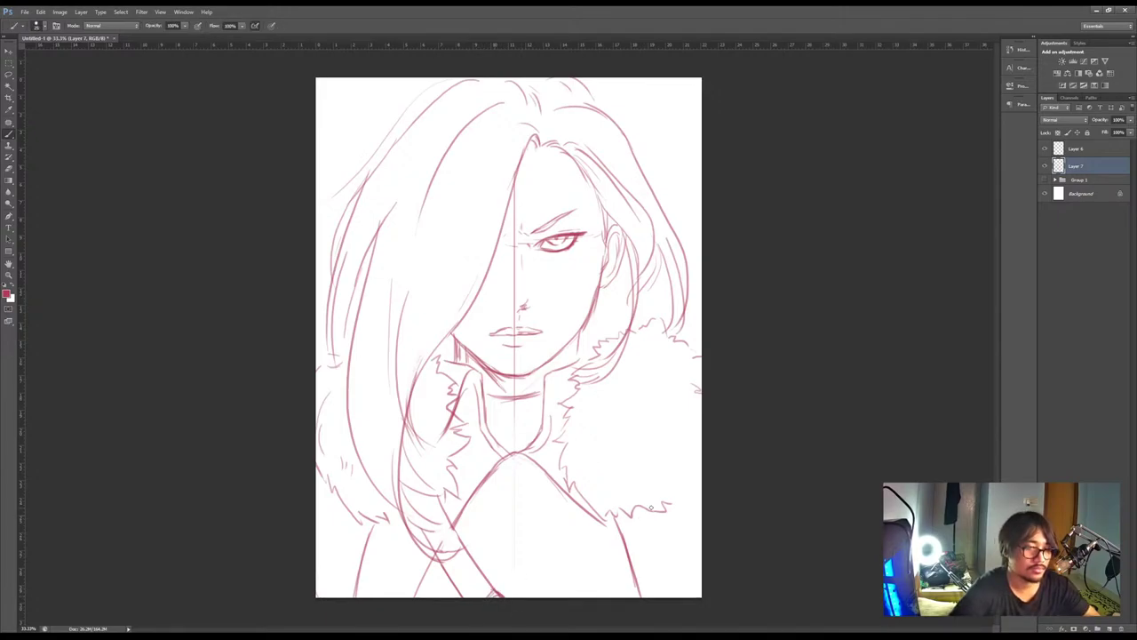
Extend the viewer-right fur's lower edge to the page edge and replace the viewer-left line below the fur with one further inward
{"action": "mouse_move", "coordinate": [653, 508]}
{"action": "left_mouse_down"}
{"action": "mouse_move", "coordinate": [689, 494]}
{"action": "mouse_move", "coordinate": [700, 504]}
{"action": "left_mouse_up"}
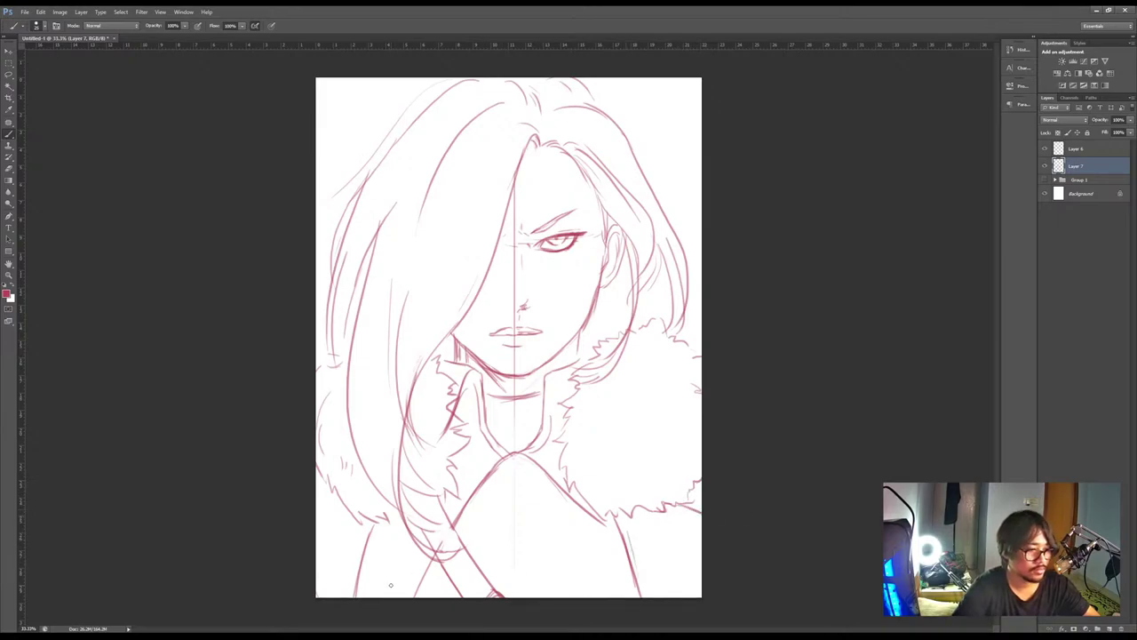
{"action": "left_click_drag", "start_coordinate": [394, 506], "coordinate": [362, 591]}
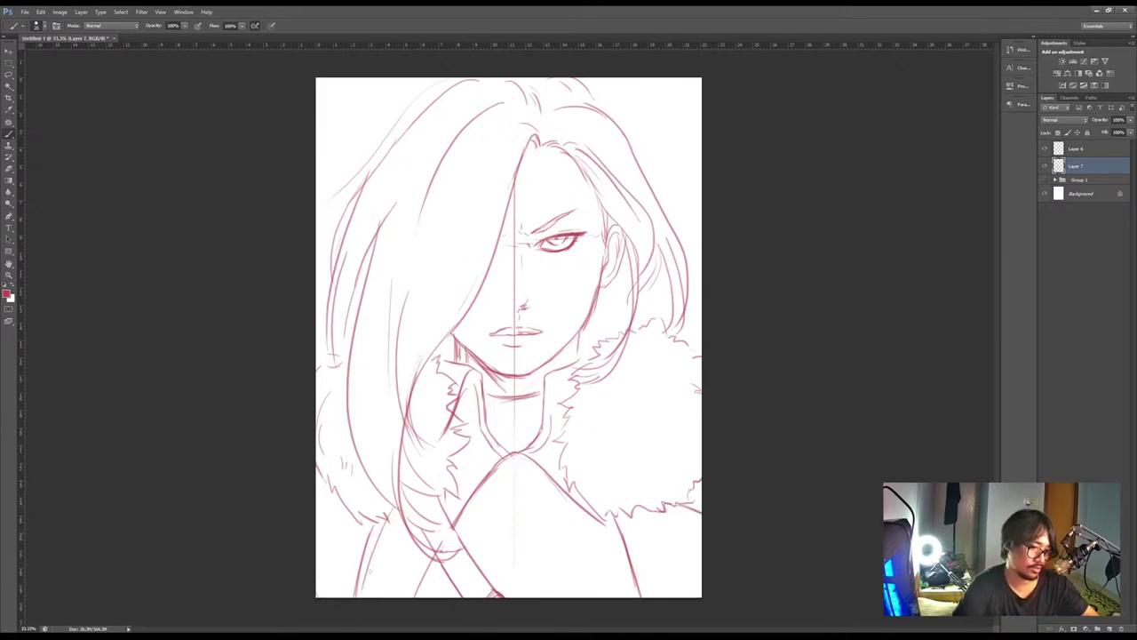
{"action": "key", "text": "e"}
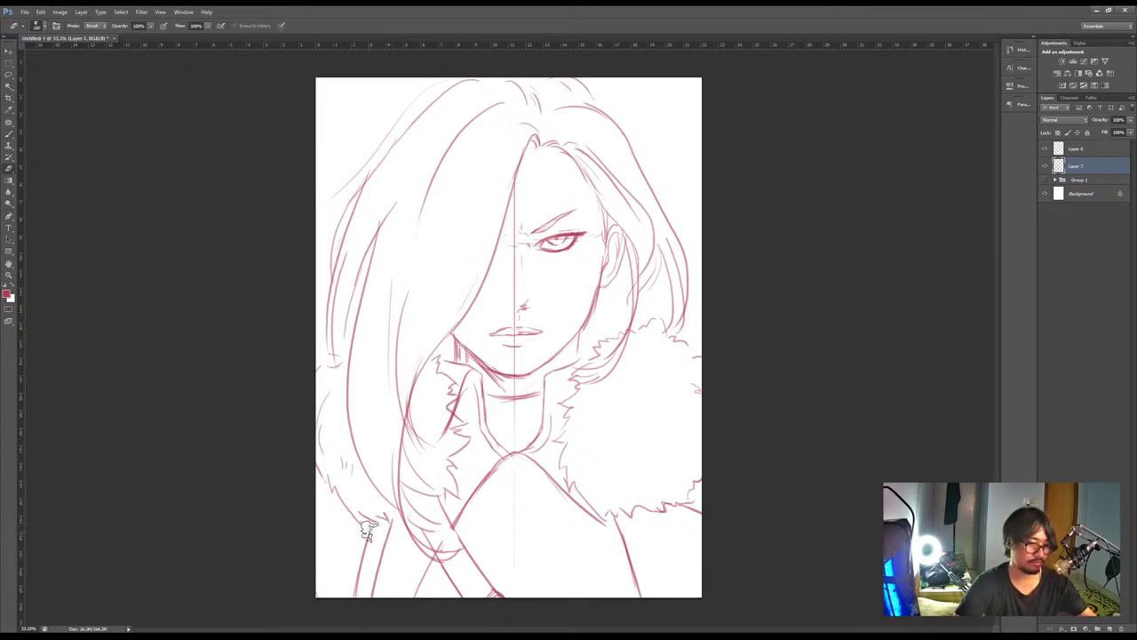
{"action": "left_click_drag", "start_coordinate": [367, 530], "coordinate": [357, 591]}
{"action": "key", "text": "b"}
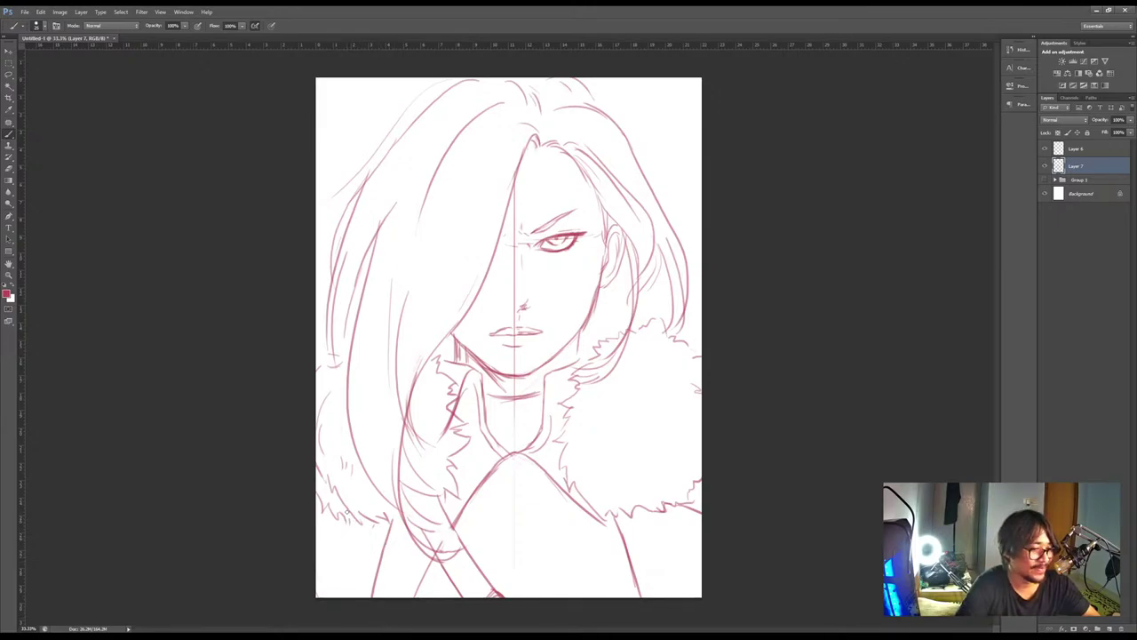
Redraw the lower fur edges on both sides as jagged tufts and erase the old slanted viewer-left outline
{"action": "key", "text": "e"}
{"action": "mouse_move", "coordinate": [322, 464]}
{"action": "left_mouse_down"}
{"action": "mouse_move", "coordinate": [367, 524]}
{"action": "mouse_move", "coordinate": [350, 530]}
{"action": "left_mouse_up"}
{"action": "key", "text": "b"}
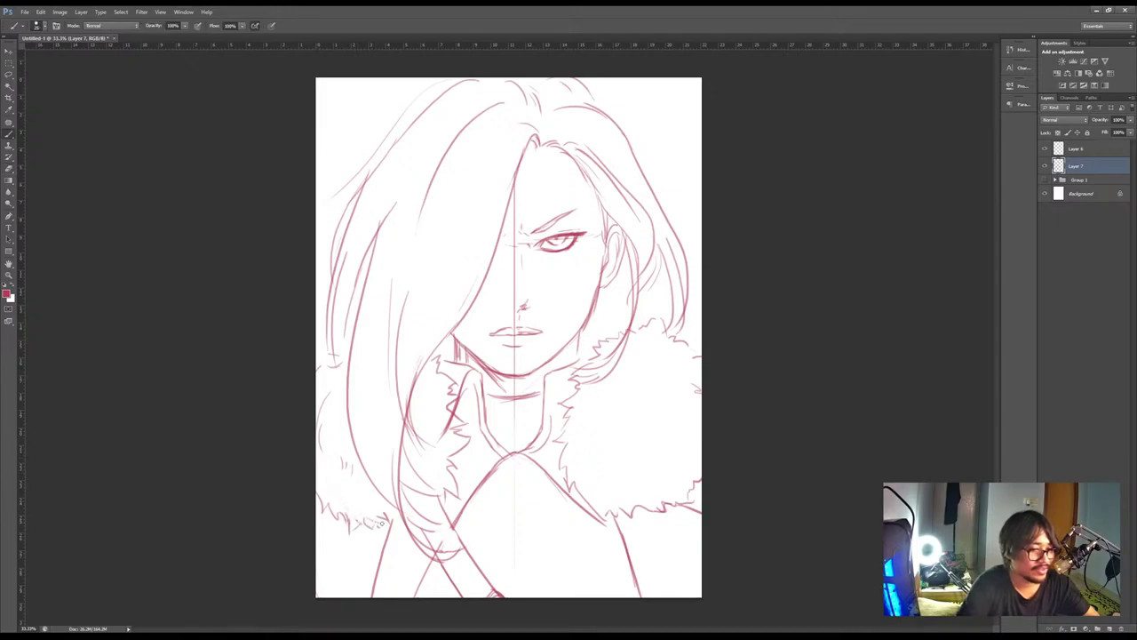
{"action": "mouse_move", "coordinate": [636, 515]}
{"action": "left_mouse_down"}
{"action": "mouse_move", "coordinate": [667, 515]}
{"action": "mouse_move", "coordinate": [647, 507]}
{"action": "mouse_move", "coordinate": [693, 502]}
{"action": "mouse_move", "coordinate": [659, 516]}
{"action": "mouse_move", "coordinate": [640, 506]}
{"action": "mouse_move", "coordinate": [699, 513]}
{"action": "left_mouse_up"}
{"action": "key", "text": "e"}
{"action": "key", "text": "b"}
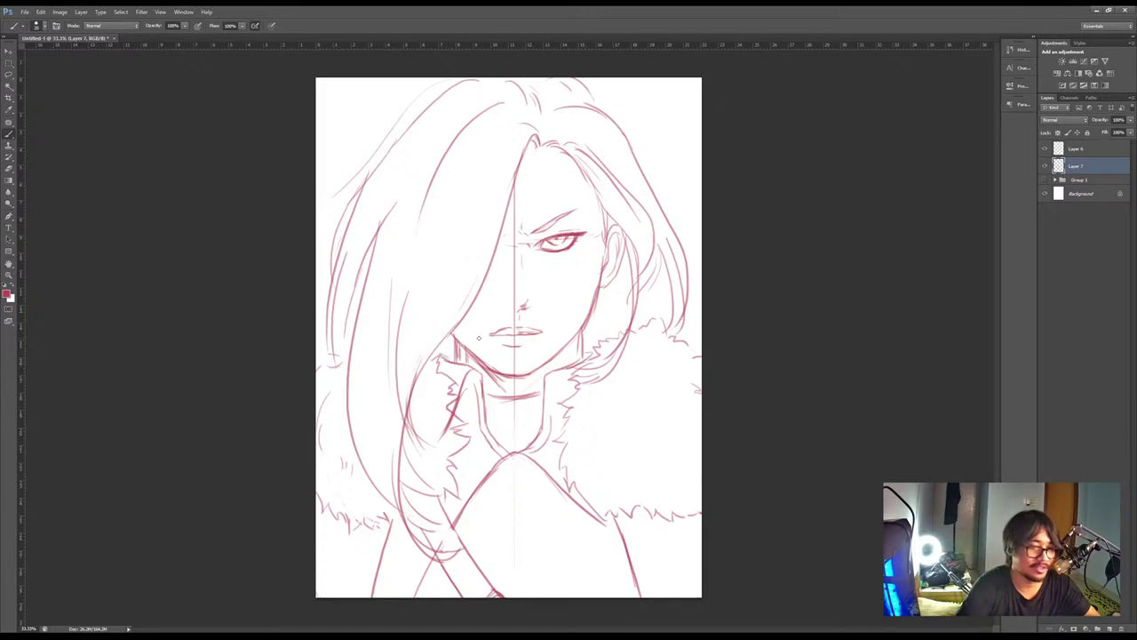
Shade the hair beside the viewer-left jaw and add strands behind the ear and along the viewer-right crown
{"action": "left_click_drag", "start_coordinate": [448, 339], "coordinate": [442, 355]}
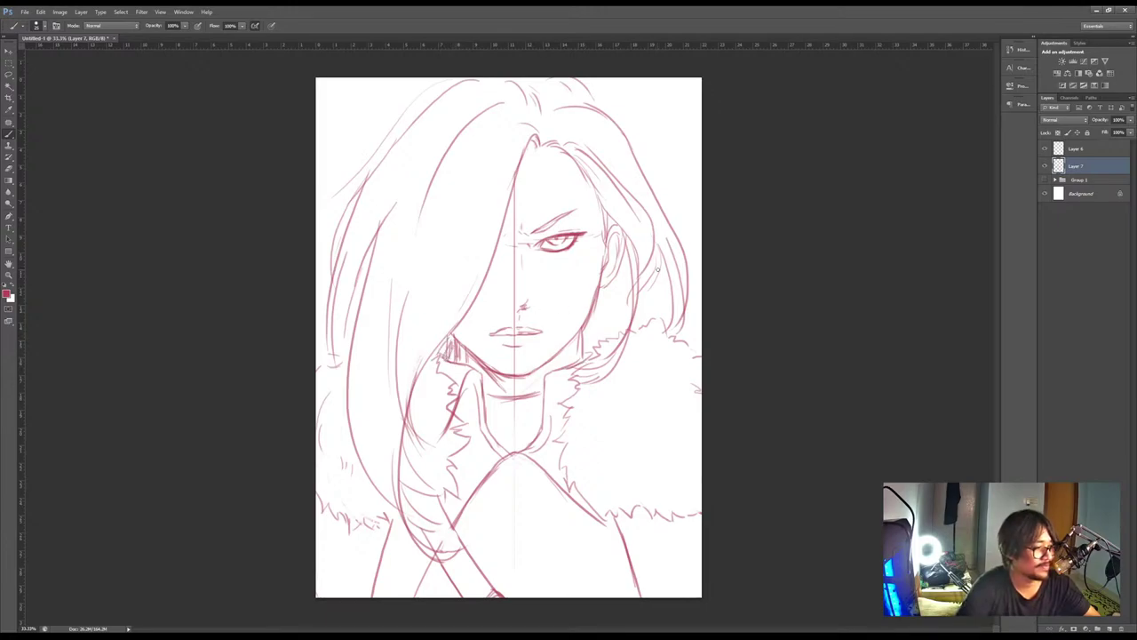
{"action": "left_click_drag", "start_coordinate": [600, 294], "coordinate": [607, 342]}
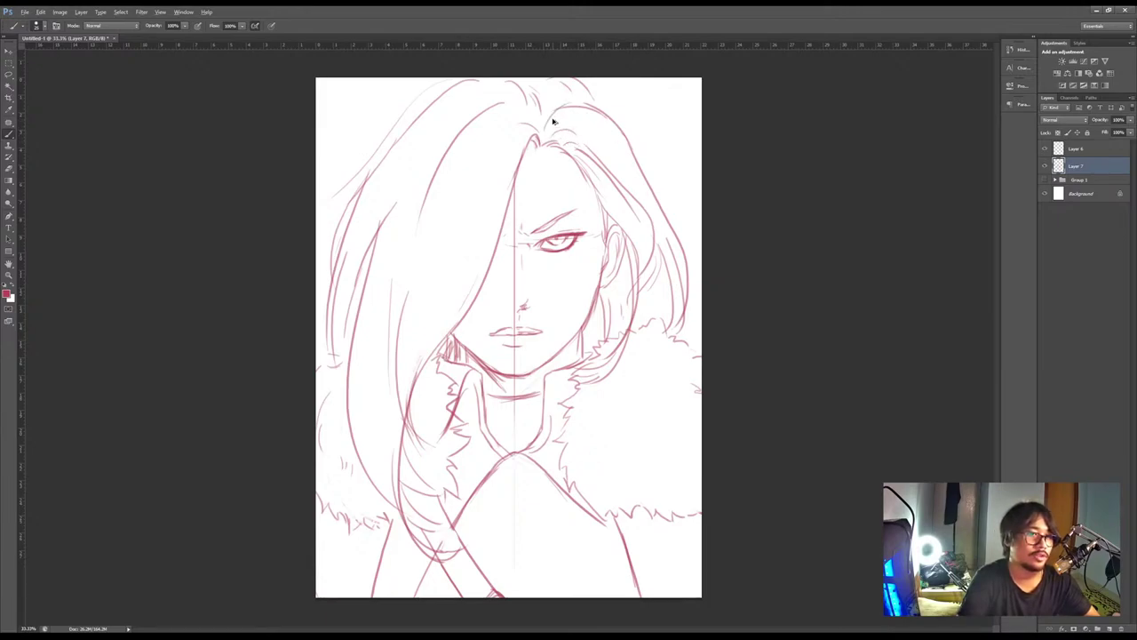
{"action": "mouse_move", "coordinate": [552, 121]}
{"action": "left_mouse_down"}
{"action": "mouse_move", "coordinate": [618, 147]}
{"action": "mouse_move", "coordinate": [583, 124]}
{"action": "mouse_move", "coordinate": [627, 177]}
{"action": "mouse_move", "coordinate": [604, 131]}
{"action": "mouse_move", "coordinate": [655, 203]}
{"action": "mouse_move", "coordinate": [636, 176]}
{"action": "mouse_move", "coordinate": [664, 240]}
{"action": "left_mouse_up"}
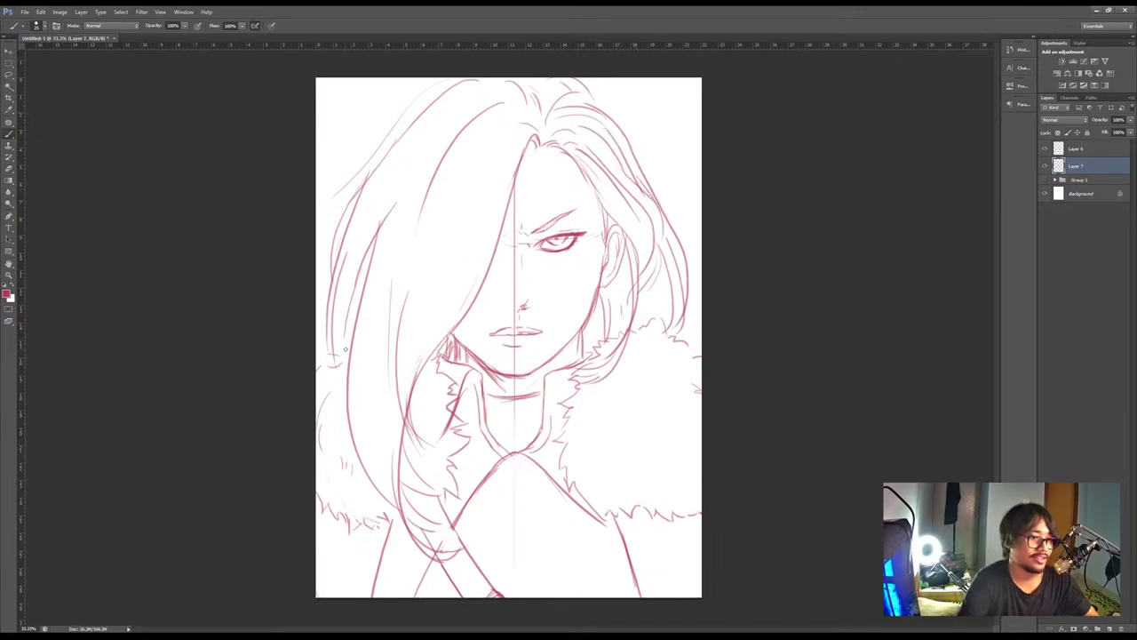
Draw a long outer hair strand down over the viewer-left fur and darken the fringe edge beside the forehead
{"action": "key", "text": "ctrl+z"}
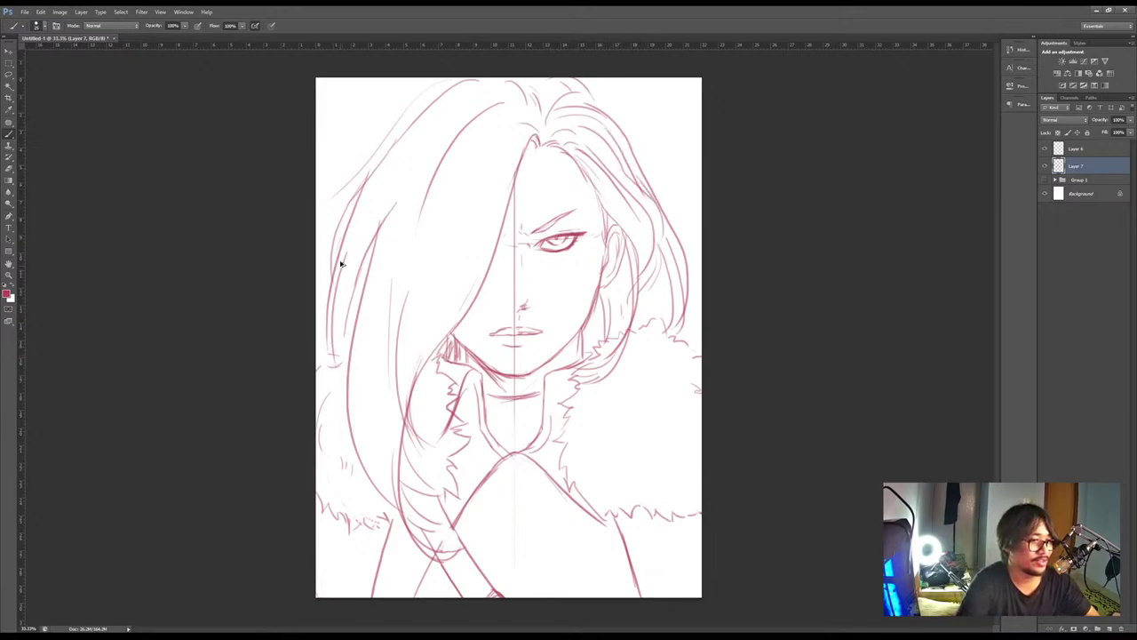
{"action": "mouse_move", "coordinate": [361, 209]}
{"action": "left_mouse_down"}
{"action": "mouse_move", "coordinate": [329, 372]}
{"action": "mouse_move", "coordinate": [366, 453]}
{"action": "left_mouse_up"}
{"action": "key", "text": "ctrl+z"}
{"action": "left_click_drag", "start_coordinate": [350, 268], "coordinate": [355, 451]}
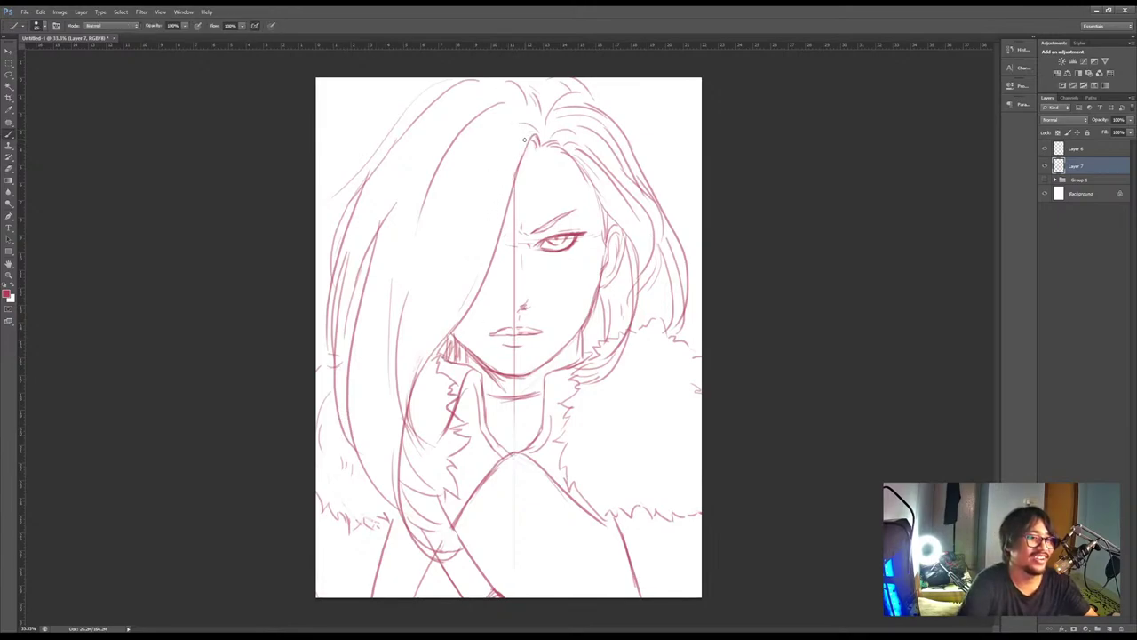
{"action": "left_click_drag", "start_coordinate": [526, 141], "coordinate": [508, 217]}
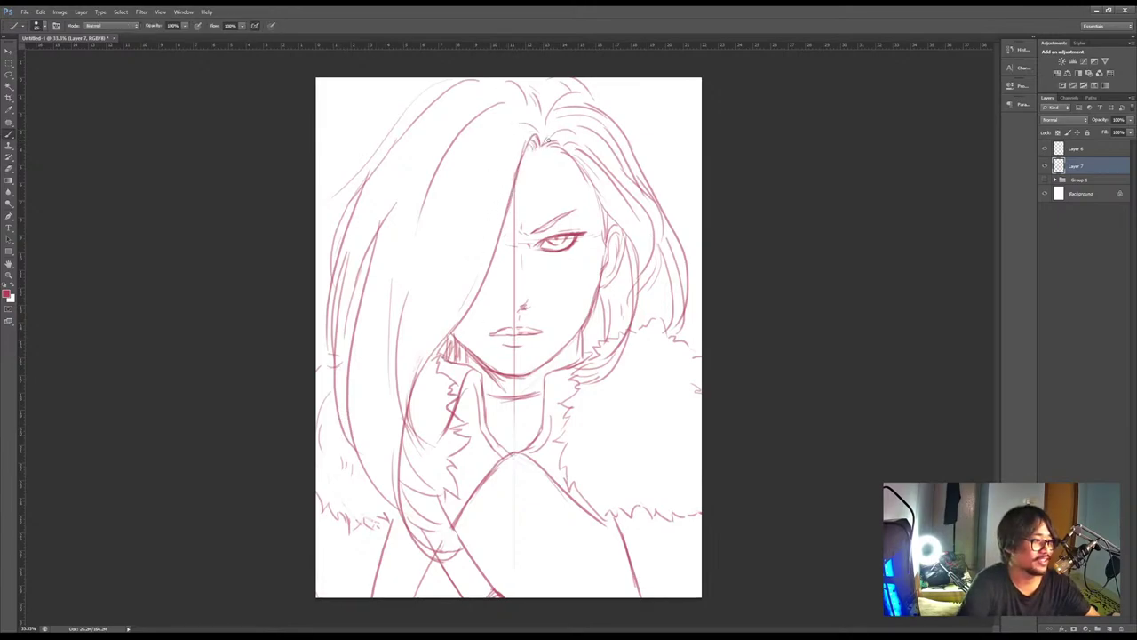
Draw a long loose hair lock from the hairline past the ear, over the viewer-right fur, curving inward below it
{"action": "left_click_drag", "start_coordinate": [558, 155], "coordinate": [613, 488]}
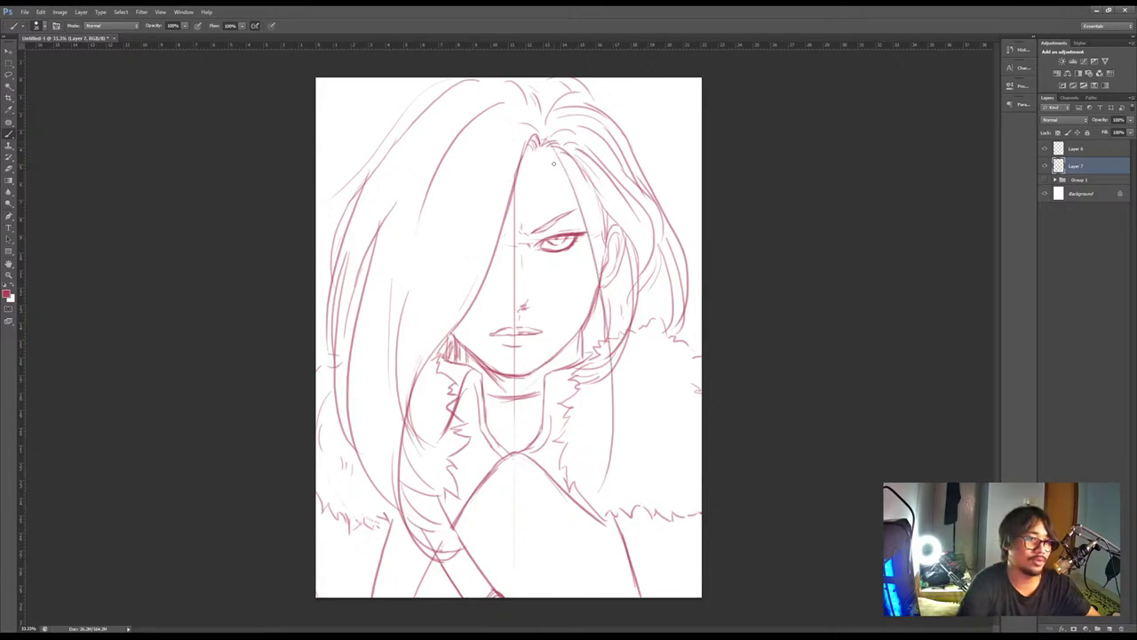
{"action": "key", "text": "ctrl+z"}
{"action": "left_click_drag", "start_coordinate": [551, 142], "coordinate": [623, 493]}
{"action": "key", "text": "ctrl+z"}
{"action": "left_click_drag", "start_coordinate": [547, 144], "coordinate": [563, 524]}
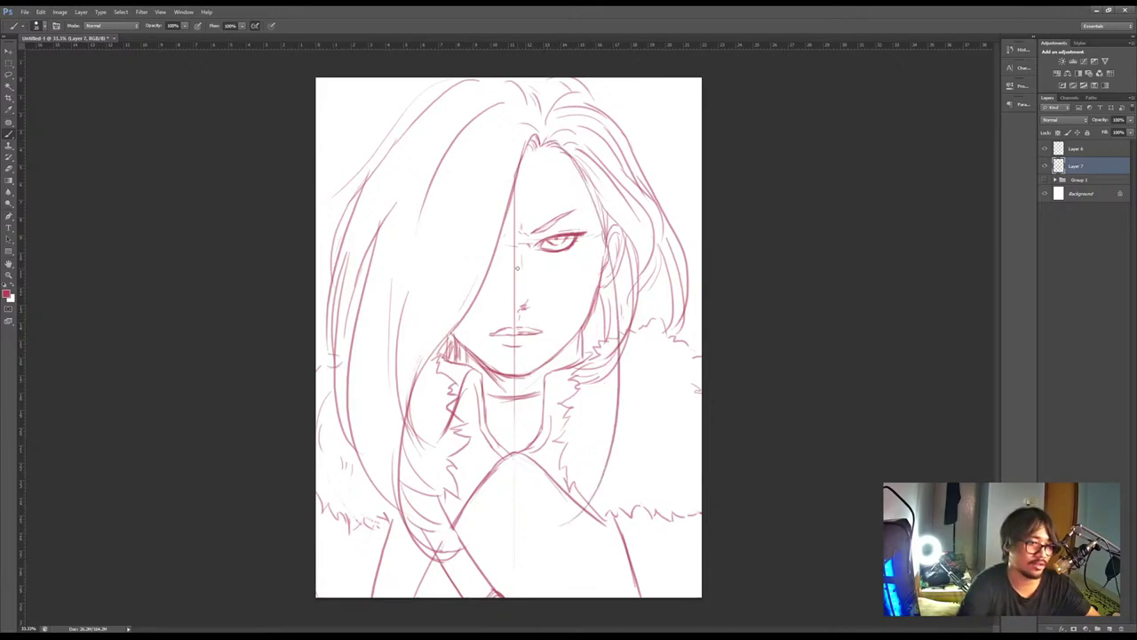
{"action": "key", "text": "ctrl+z"}
{"action": "left_click_drag", "start_coordinate": [558, 153], "coordinate": [624, 507]}
{"action": "left_click_drag", "start_coordinate": [558, 153], "coordinate": [638, 477]}
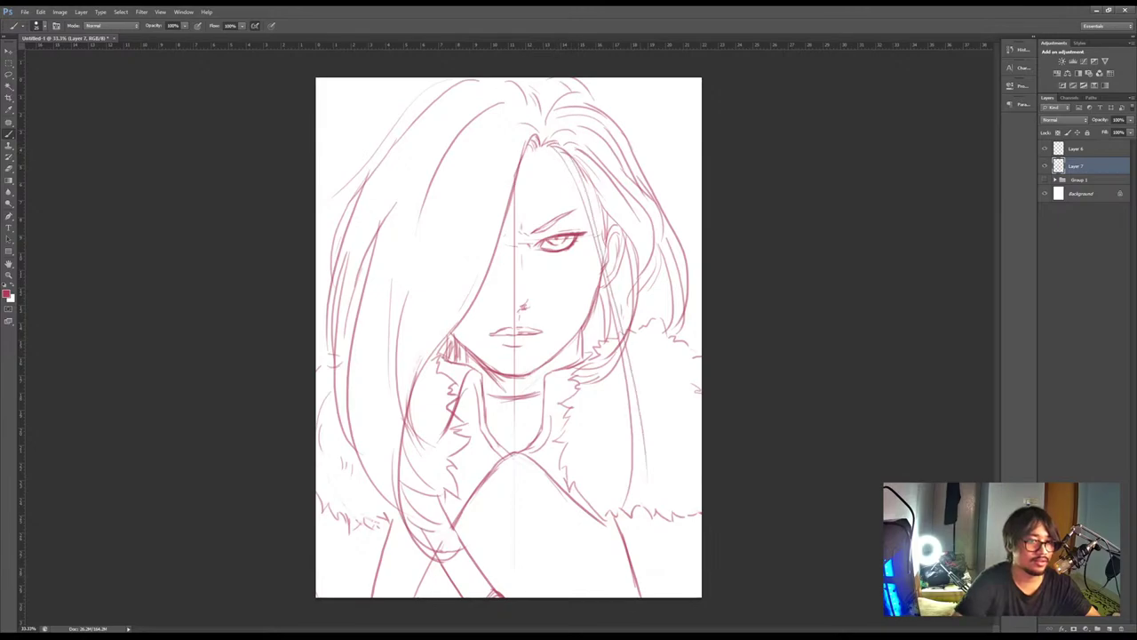
{"action": "key", "text": "ctrl+z"}
{"action": "mouse_move", "coordinate": [562, 154]}
{"action": "left_mouse_down"}
{"action": "mouse_move", "coordinate": [596, 238]}
{"action": "mouse_move", "coordinate": [627, 432]}
{"action": "mouse_move", "coordinate": [615, 533]}
{"action": "mouse_move", "coordinate": [598, 539]}
{"action": "left_mouse_up"}
{"action": "key", "text": "ctrl+z"}
{"action": "mouse_move", "coordinate": [627, 492]}
{"action": "left_mouse_down"}
{"action": "mouse_move", "coordinate": [594, 540]}
{"action": "mouse_move", "coordinate": [604, 533]}
{"action": "mouse_move", "coordinate": [583, 540]}
{"action": "mouse_move", "coordinate": [580, 596]}
{"action": "left_mouse_up"}
{"action": "key", "text": "ctrl+z"}
{"action": "key", "text": "ctrl+z"}
{"action": "left_click_drag", "start_coordinate": [612, 530], "coordinate": [568, 596]}
{"action": "key", "text": "ctrl+z"}
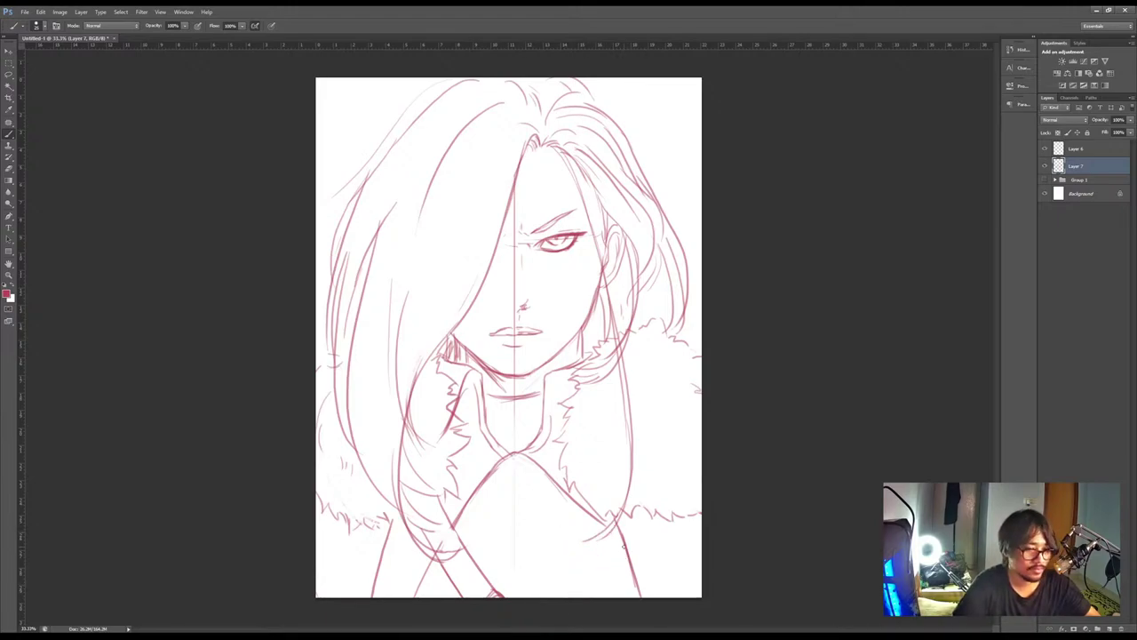
Add a second line beneath the viewer-right fur and two short diagonal fold lines reaching the page bottom
{"action": "left_click_drag", "start_coordinate": [612, 512], "coordinate": [640, 597]}
{"action": "key", "text": "ctrl+z"}
{"action": "left_click_drag", "start_coordinate": [620, 537], "coordinate": [634, 597]}
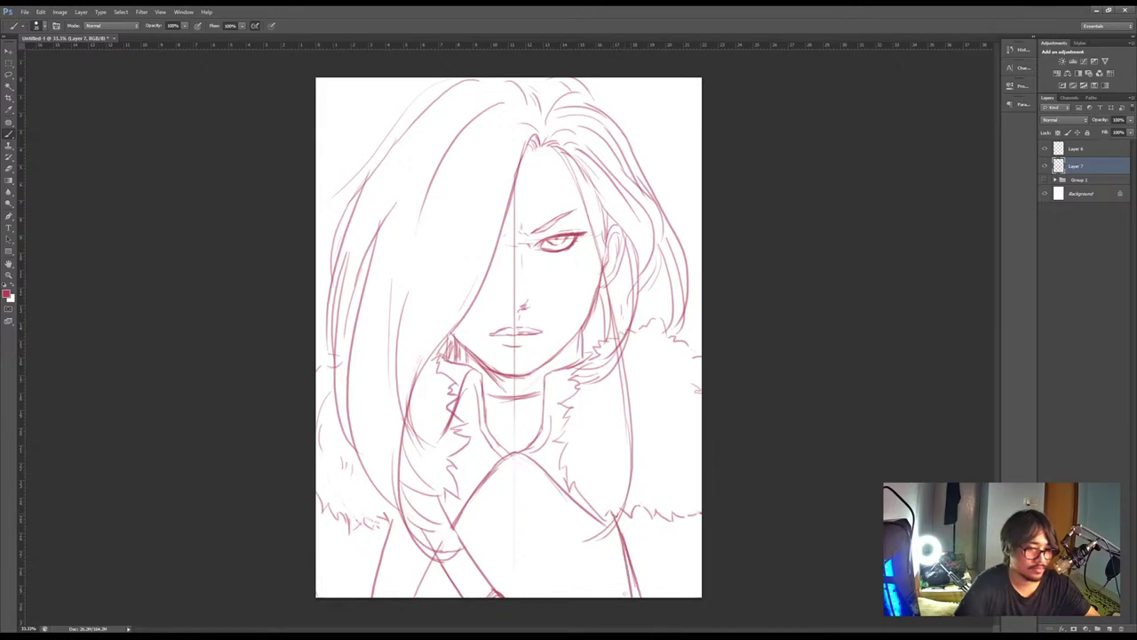
{"action": "left_click_drag", "start_coordinate": [622, 545], "coordinate": [574, 596]}
{"action": "key", "text": "ctrl+z"}
{"action": "mouse_move", "coordinate": [619, 551]}
{"action": "left_mouse_down"}
{"action": "mouse_move", "coordinate": [586, 597]}
{"action": "mouse_move", "coordinate": [610, 597]}
{"action": "left_mouse_up"}
{"action": "key", "text": "ctrl+z"}
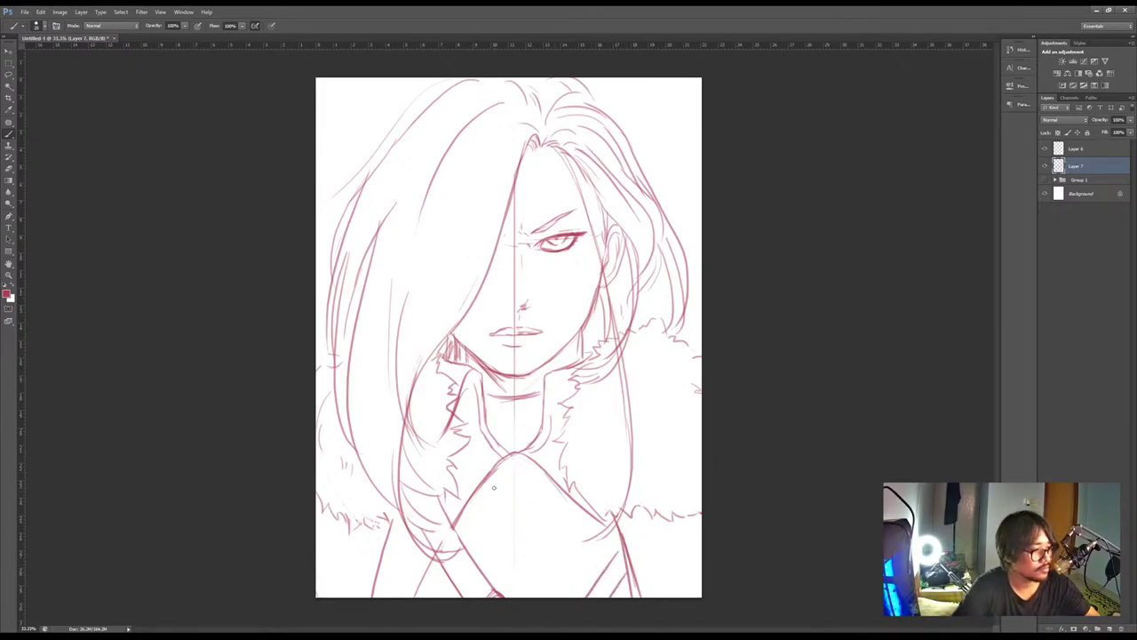
Sketch diagonal fold lines down the chest and faint lines below the fur near the viewer-right page edge
{"action": "left_click_drag", "start_coordinate": [497, 510], "coordinate": [512, 542]}
{"action": "left_click_drag", "start_coordinate": [489, 485], "coordinate": [547, 595]}
{"action": "left_click_drag", "start_coordinate": [497, 567], "coordinate": [526, 595]}
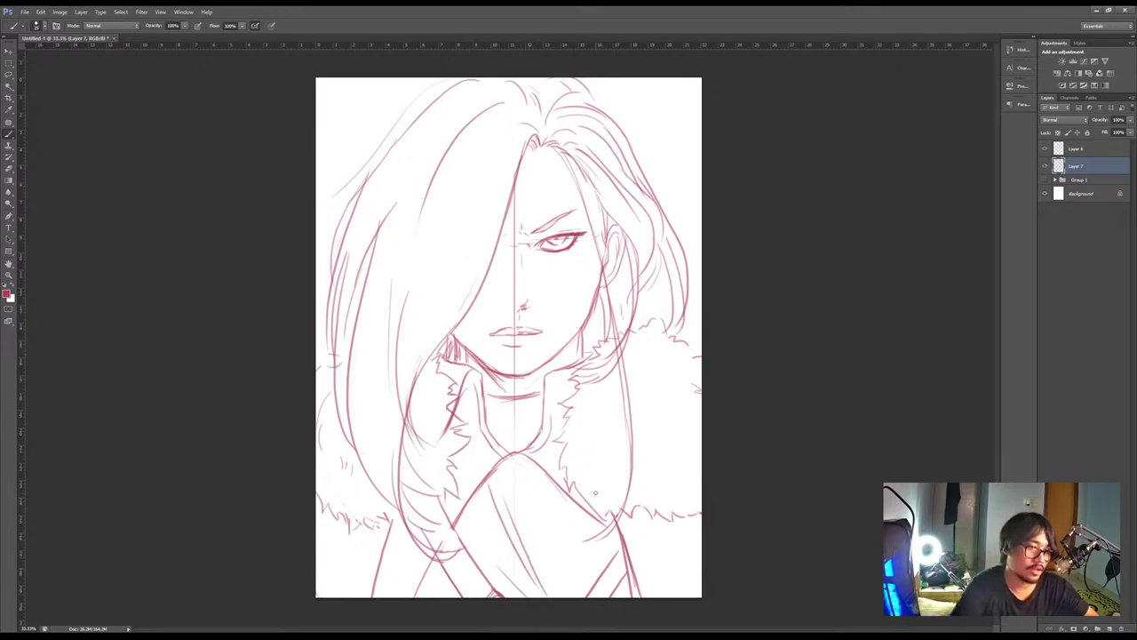
{"action": "mouse_move", "coordinate": [700, 533]}
{"action": "left_mouse_down"}
{"action": "mouse_move", "coordinate": [696, 575]}
{"action": "mouse_move", "coordinate": [679, 588]}
{"action": "left_mouse_up"}
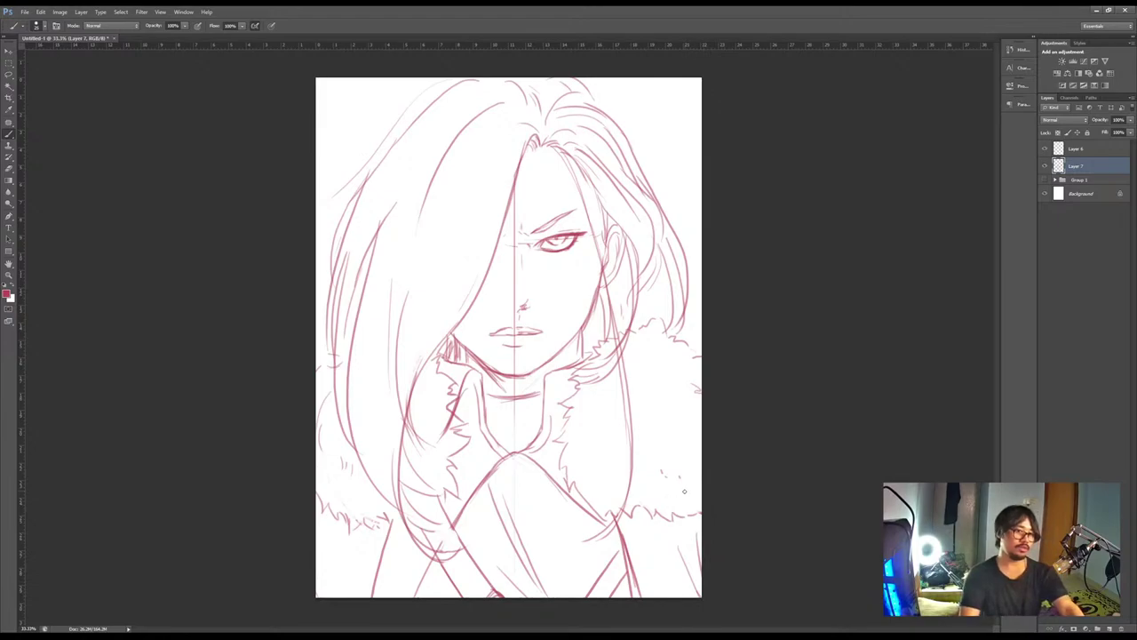
Scale the Layer 7 sketch down proportionally to about 81% and centre it horizontally with a small margin above
{"action": "key", "text": "ctrl+t"}
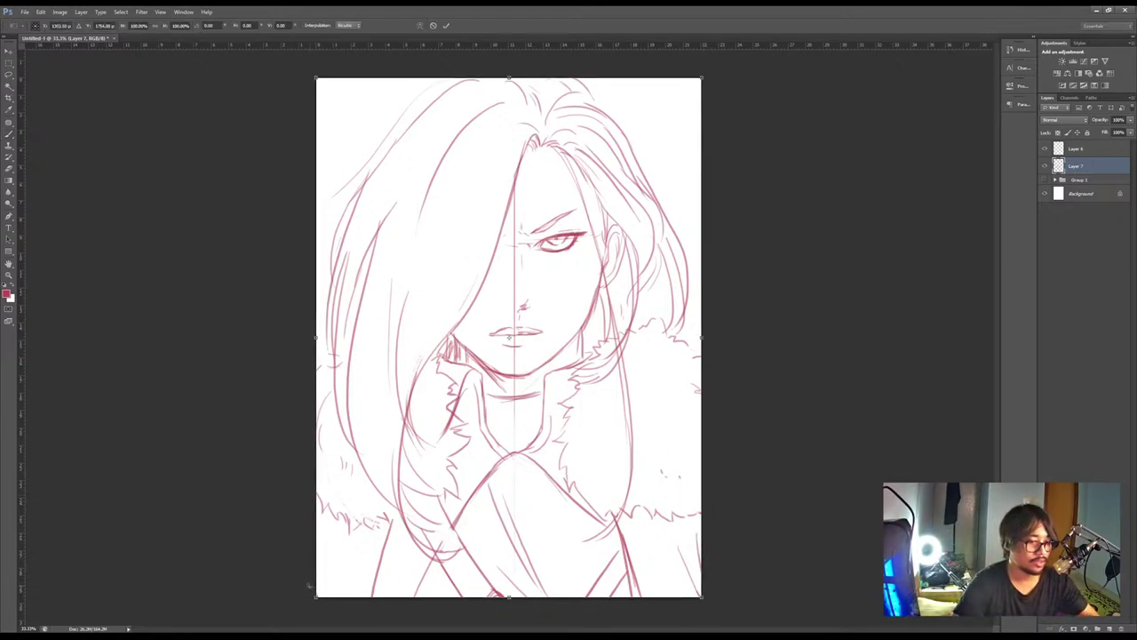
{"action": "mouse_move", "coordinate": [316, 597]}
{"action": "left_mouse_down"}
{"action": "mouse_move", "coordinate": [323, 556]}
{"action": "mouse_move", "coordinate": [318, 596]}
{"action": "mouse_move", "coordinate": [356, 541]}
{"action": "left_mouse_up"}
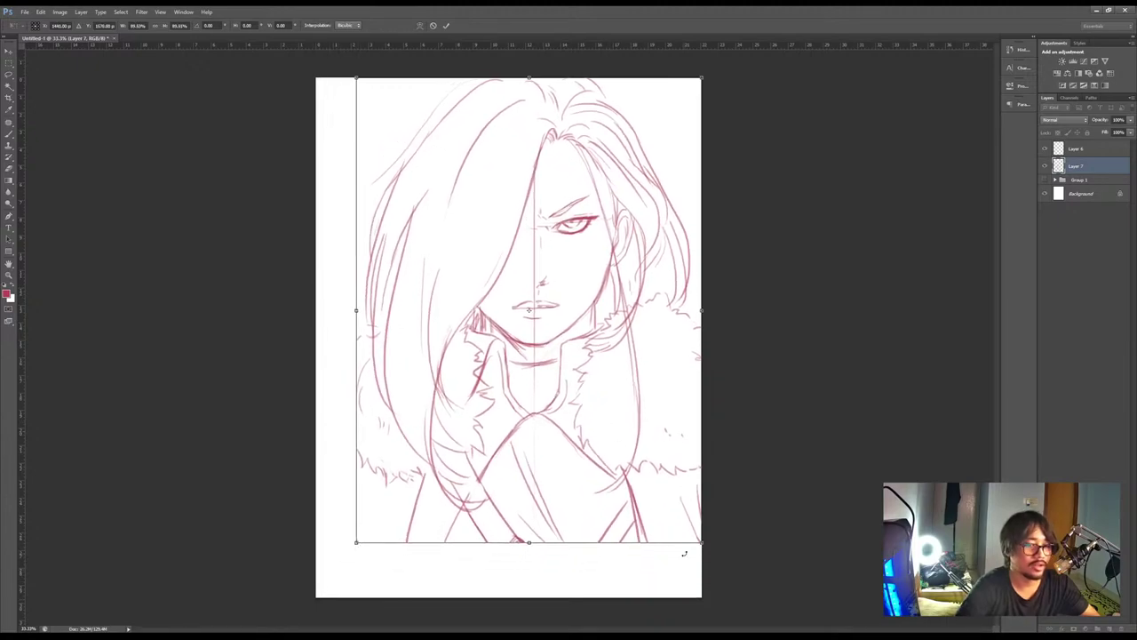
{"action": "left_click_drag", "start_coordinate": [701, 543], "coordinate": [668, 496]}
{"action": "left_click_drag", "start_coordinate": [609, 407], "coordinate": [605, 425]}
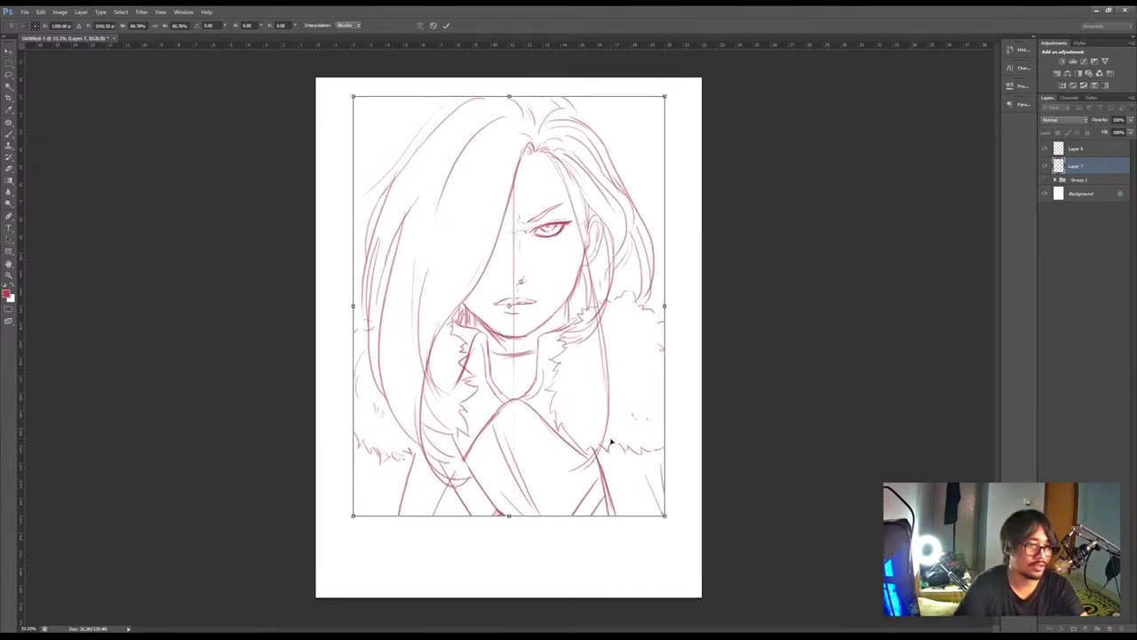
{"action": "key", "text": "Return"}
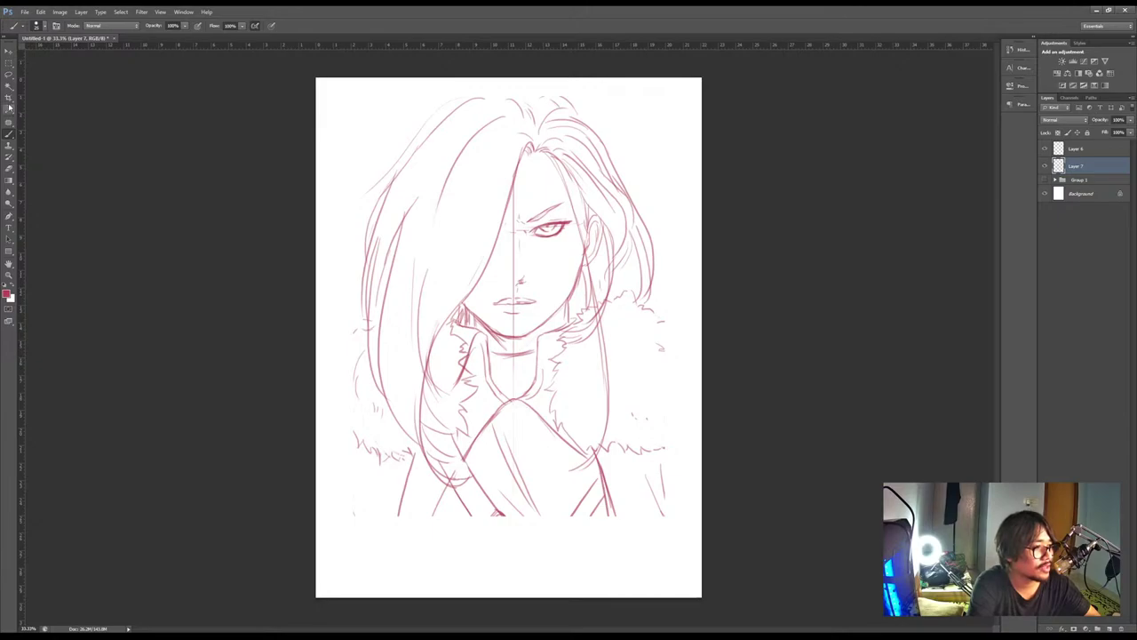
{"action": "left_click", "coordinate": [10, 100]}
{"action": "key", "text": "v"}
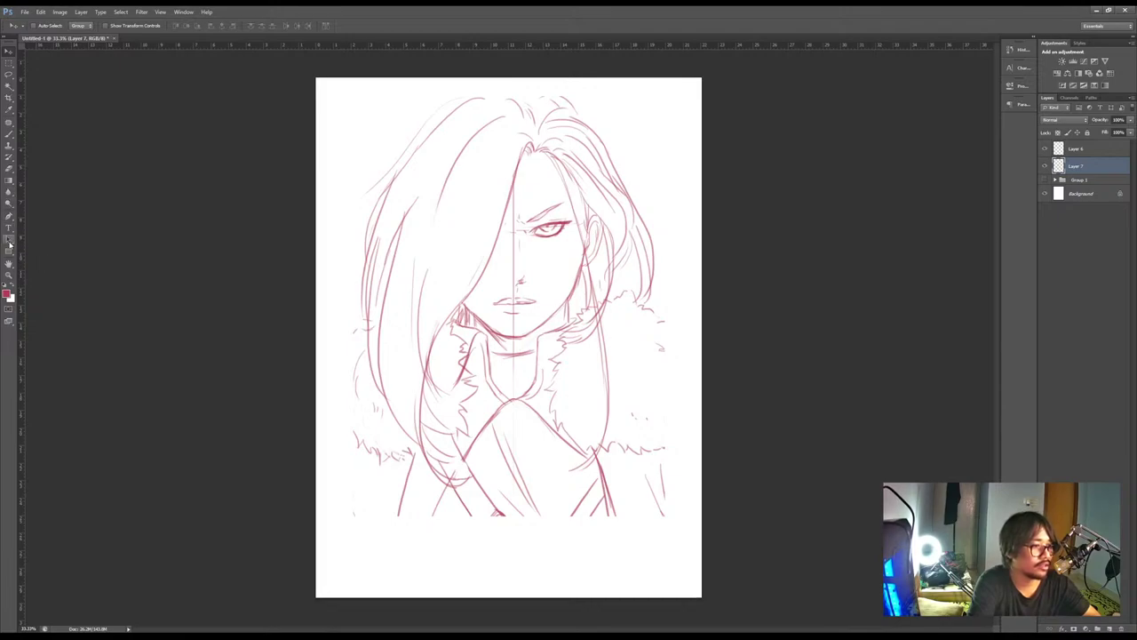
{"action": "left_click", "coordinate": [9, 134]}
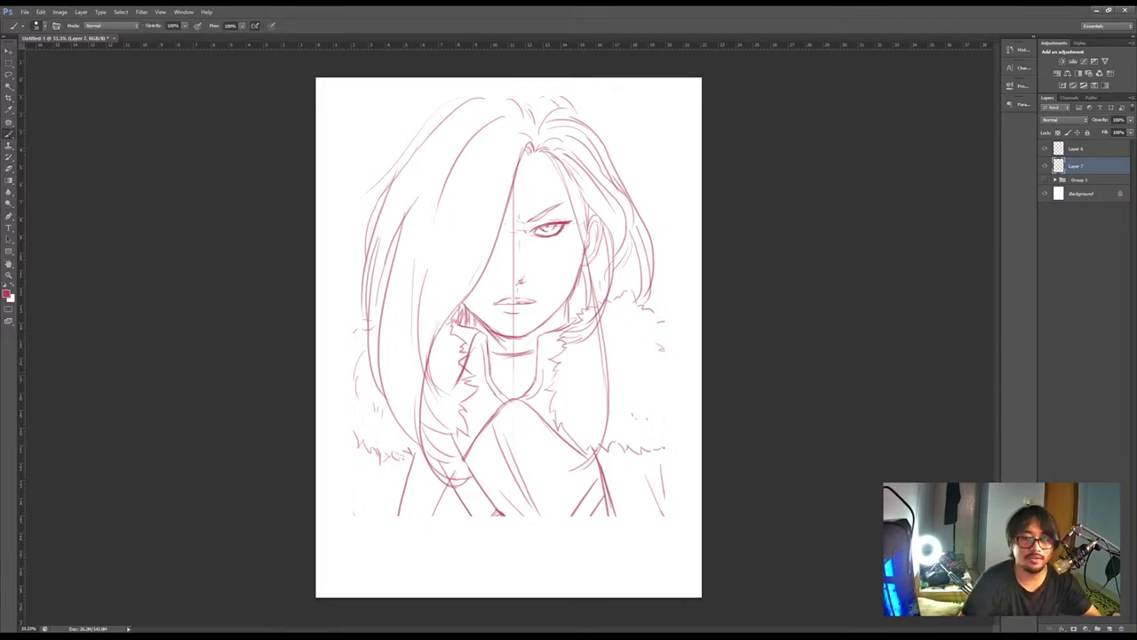
Add a new layer above Layer 7 and set the brush colour to blue
{"action": "left_click", "coordinate": [1107, 627]}
{"action": "key", "text": "i"}
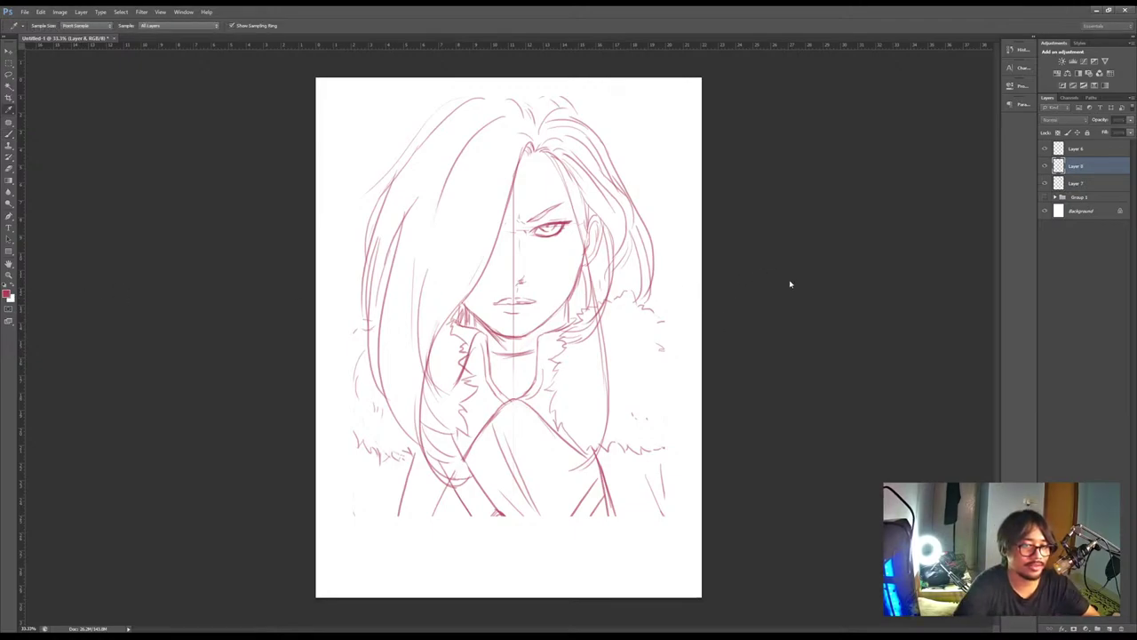
{"action": "key", "text": "b"}
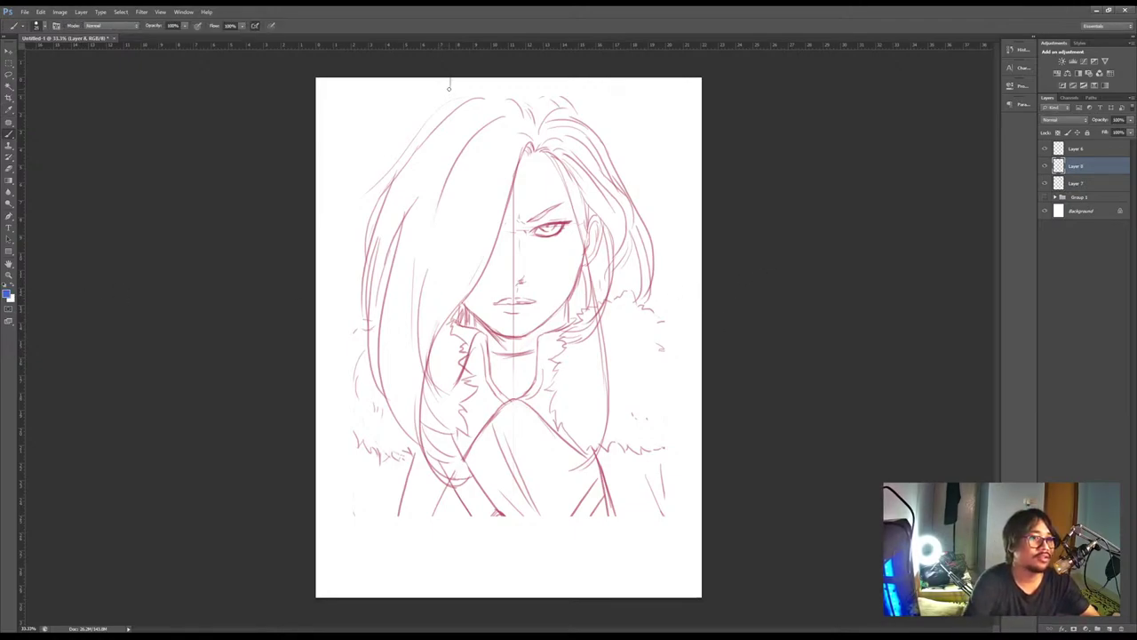
Draw a blue rule-of-thirds grid on Layer 8 with two straight vertical and two straight horizontal lines across the page
{"action": "left_click_drag", "start_coordinate": [450, 78], "coordinate": [450, 597]}
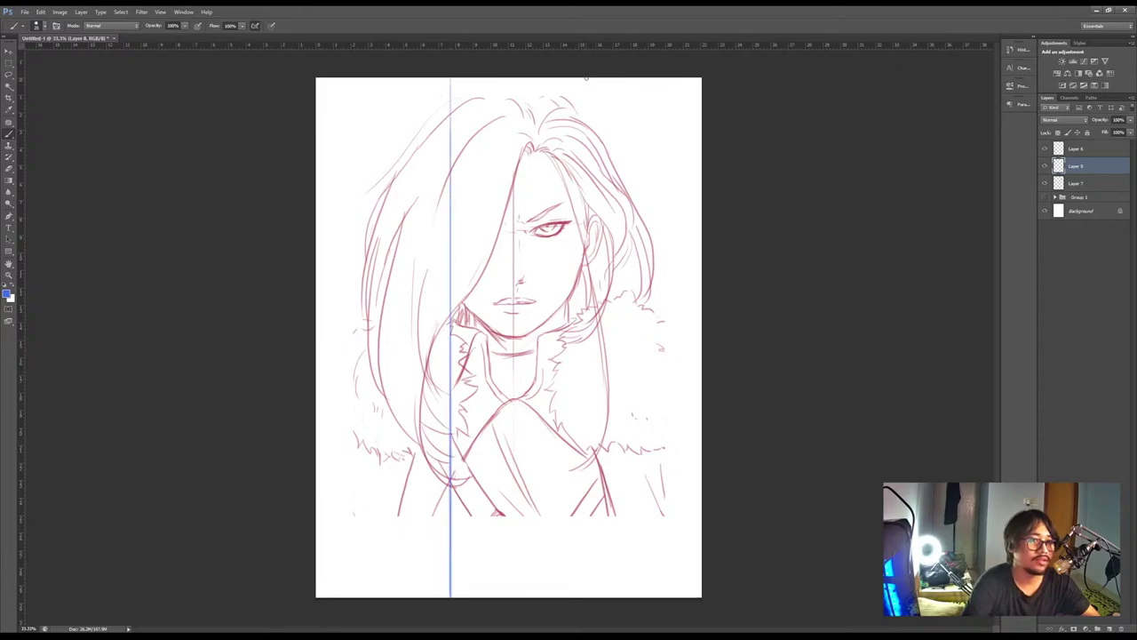
{"action": "left_click_drag", "start_coordinate": [591, 79], "coordinate": [591, 597]}
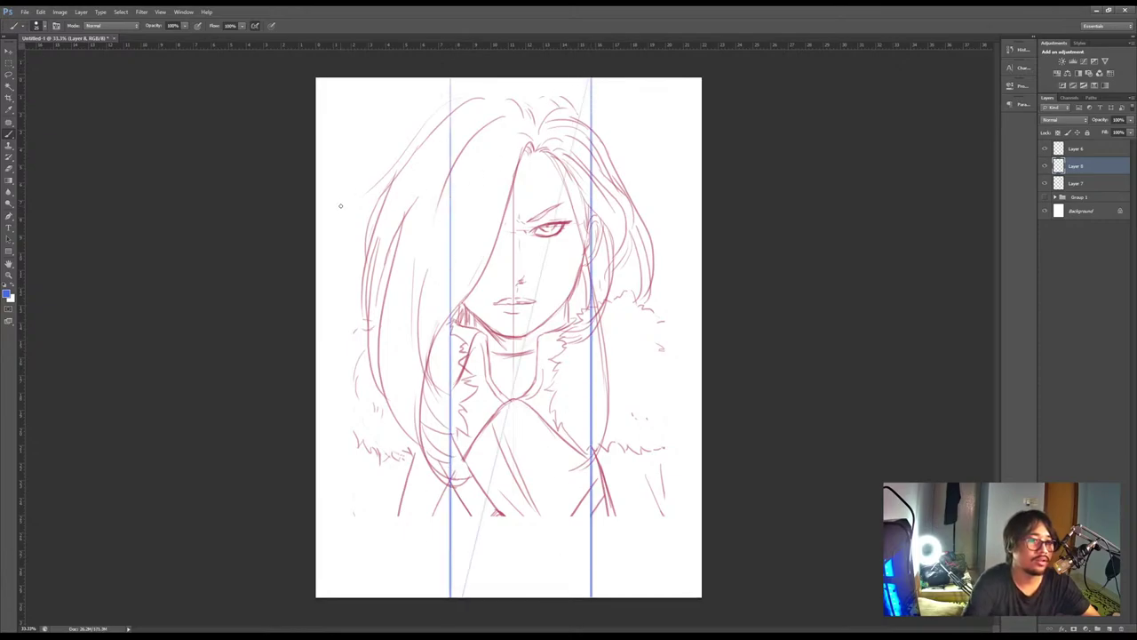
{"action": "left_click_drag", "start_coordinate": [355, 240], "coordinate": [702, 240]}
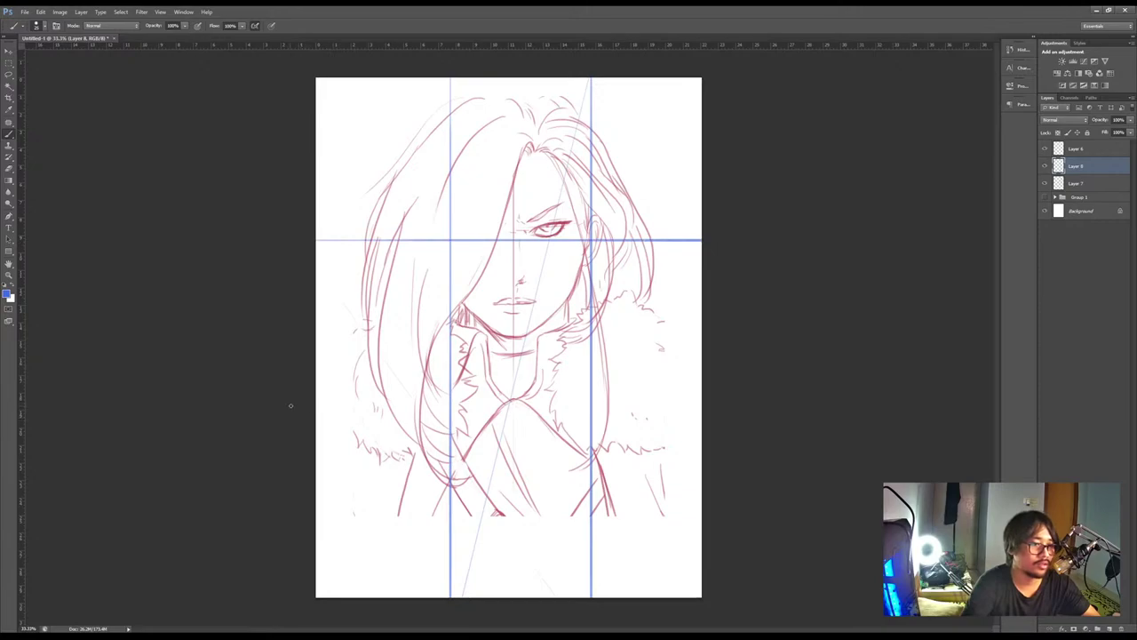
{"action": "left_click_drag", "start_coordinate": [291, 406], "coordinate": [838, 396]}
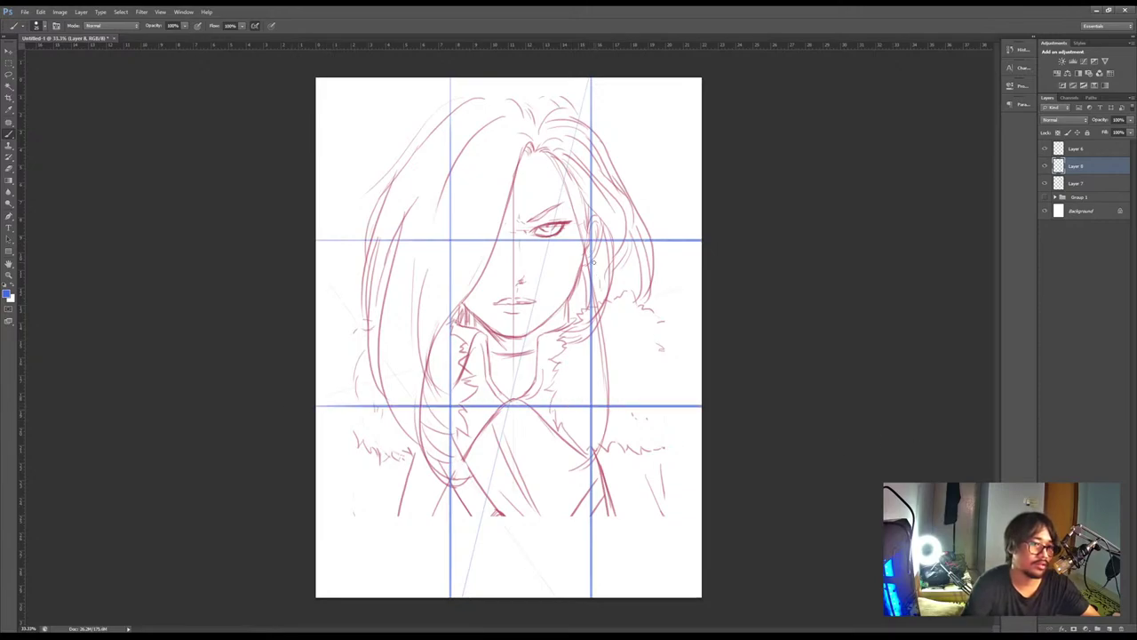
Move the Layer 7 sketch straight down so the visible eye sits just below the upper horizontal grid line
{"action": "left_click", "coordinate": [1044, 184]}
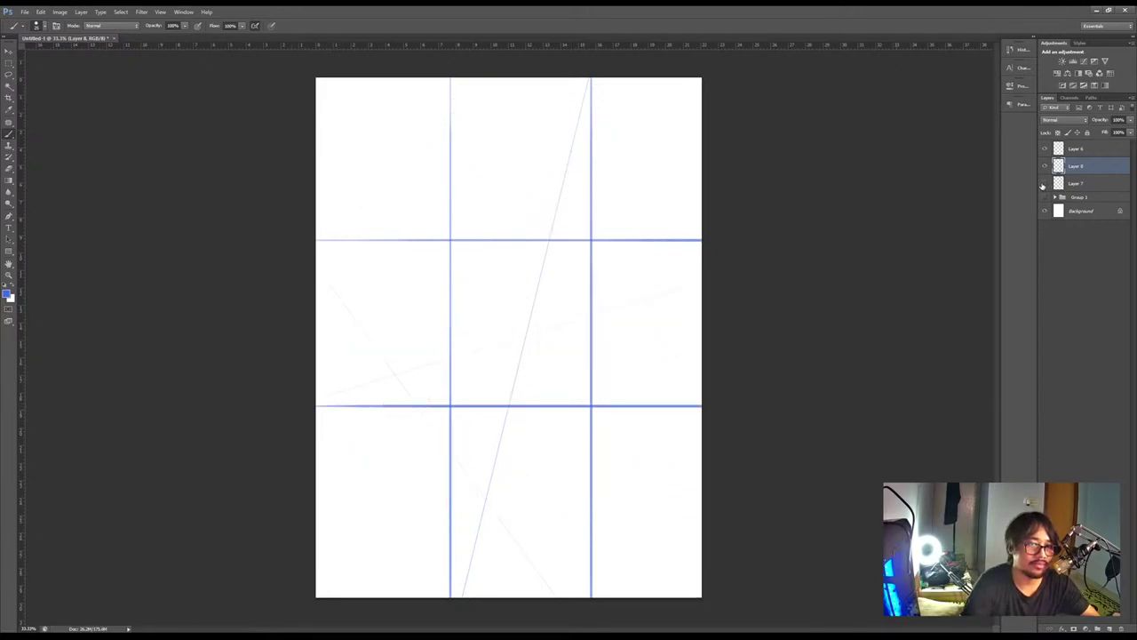
{"action": "left_click", "coordinate": [1045, 184]}
{"action": "left_click", "coordinate": [1077, 183]}
{"action": "key", "text": "v"}
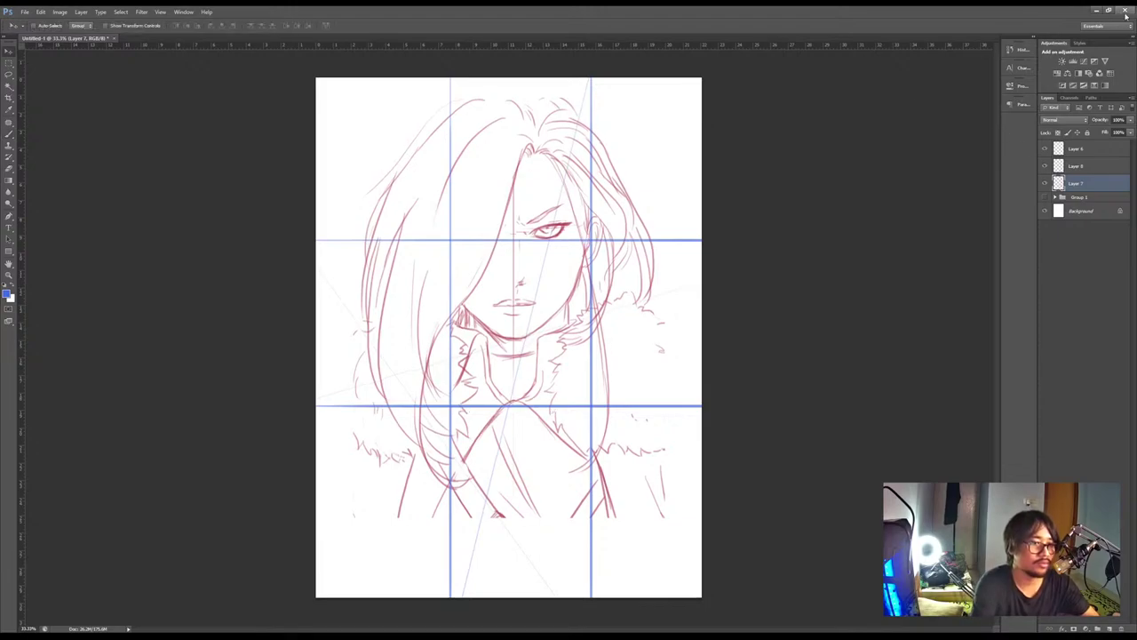
{"action": "key", "text": "shift+Down"}
{"action": "key", "text": "shift+Down"}
{"action": "key", "text": "shift+Down"}
{"action": "key", "text": "shift+Down"}
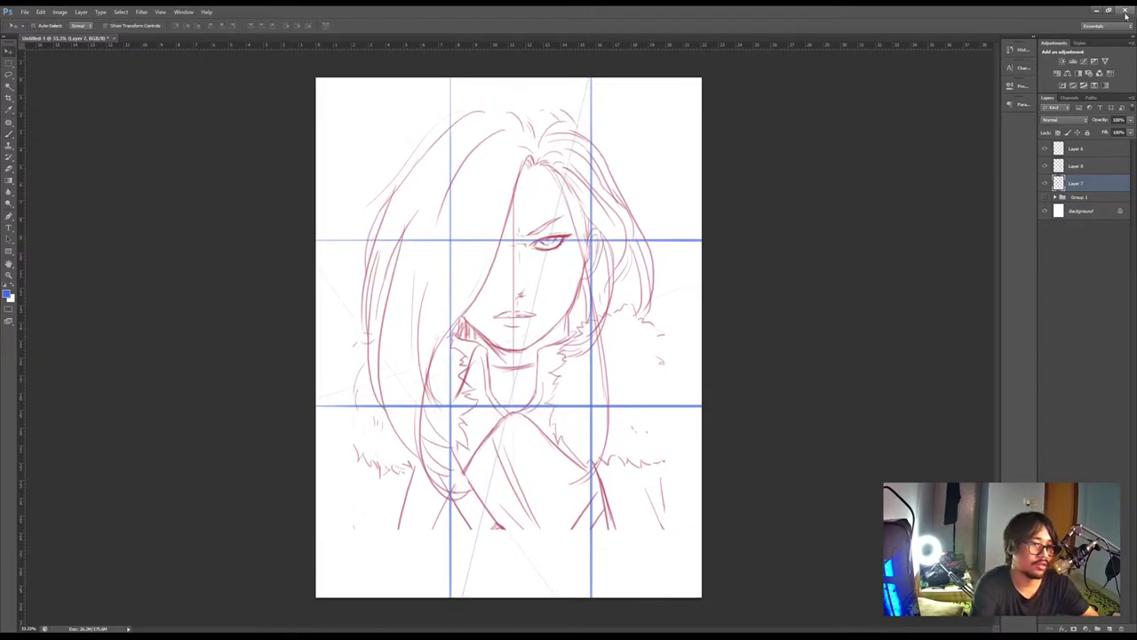
{"action": "key", "text": "shift+Down"}
{"action": "key", "text": "shift+Down"}
{"action": "key", "text": "shift+Down"}
{"action": "key", "text": "shift+Down"}
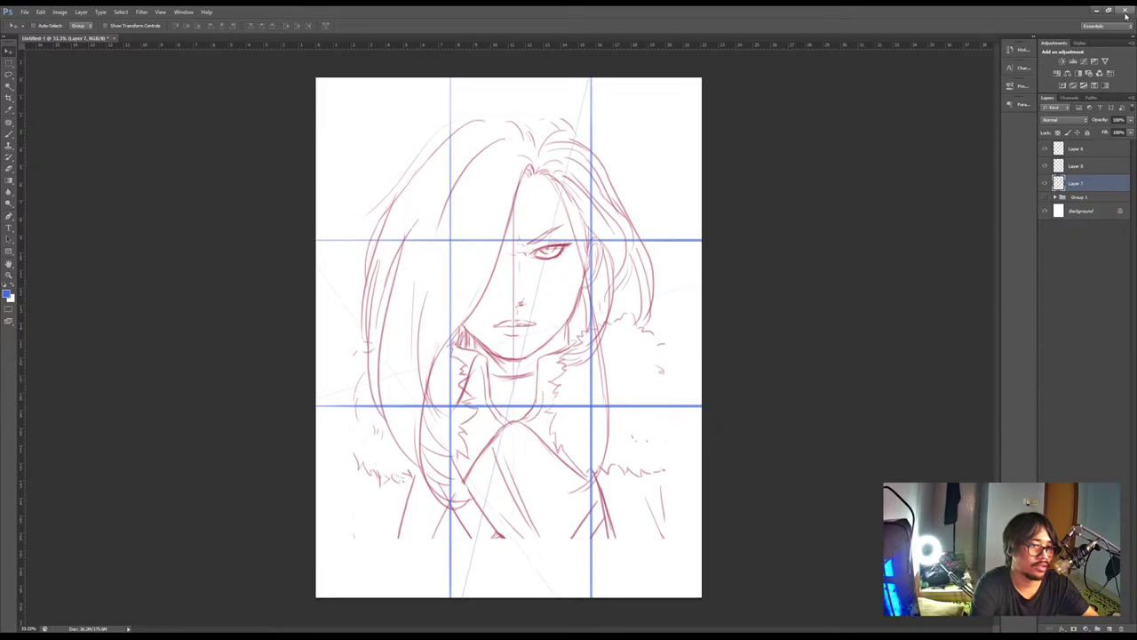
{"action": "key", "text": "shift+Down"}
{"action": "key", "text": "shift+Down"}
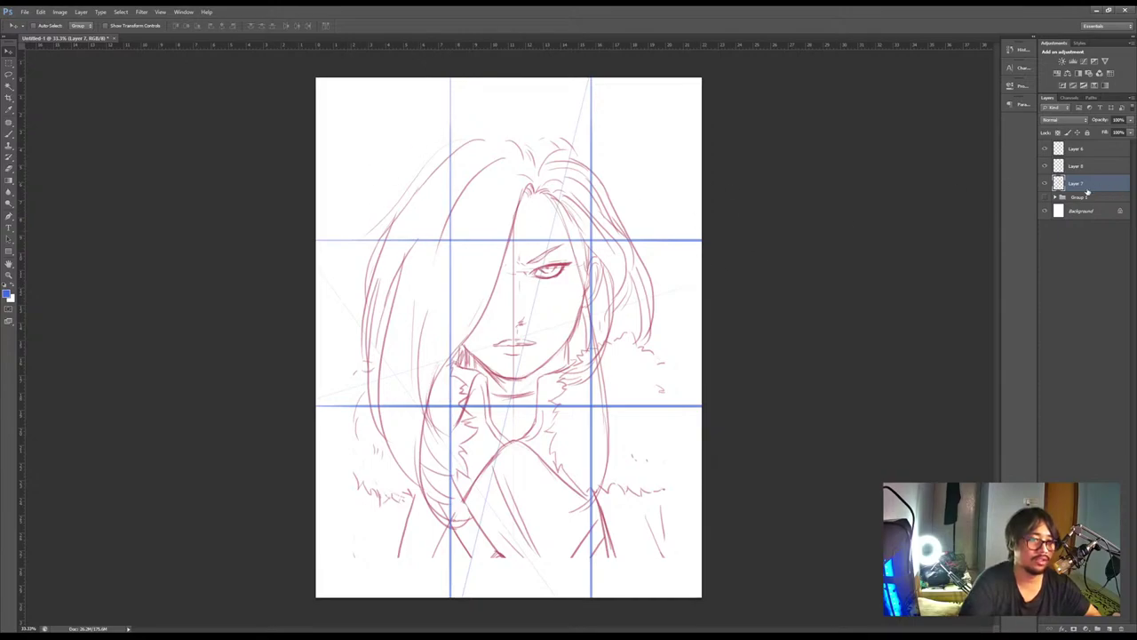
Hide the Layer 8 grid and sample the crimson sketch colour for the brush on Layer 7
{"action": "left_click", "coordinate": [1045, 167]}
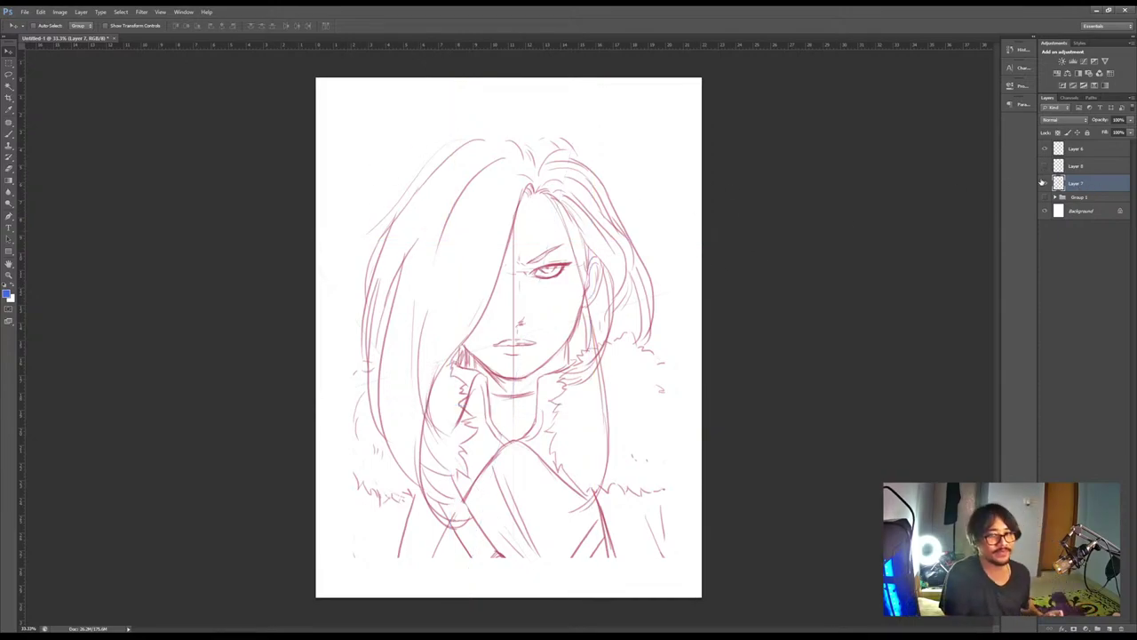
{"action": "key", "text": "b"}
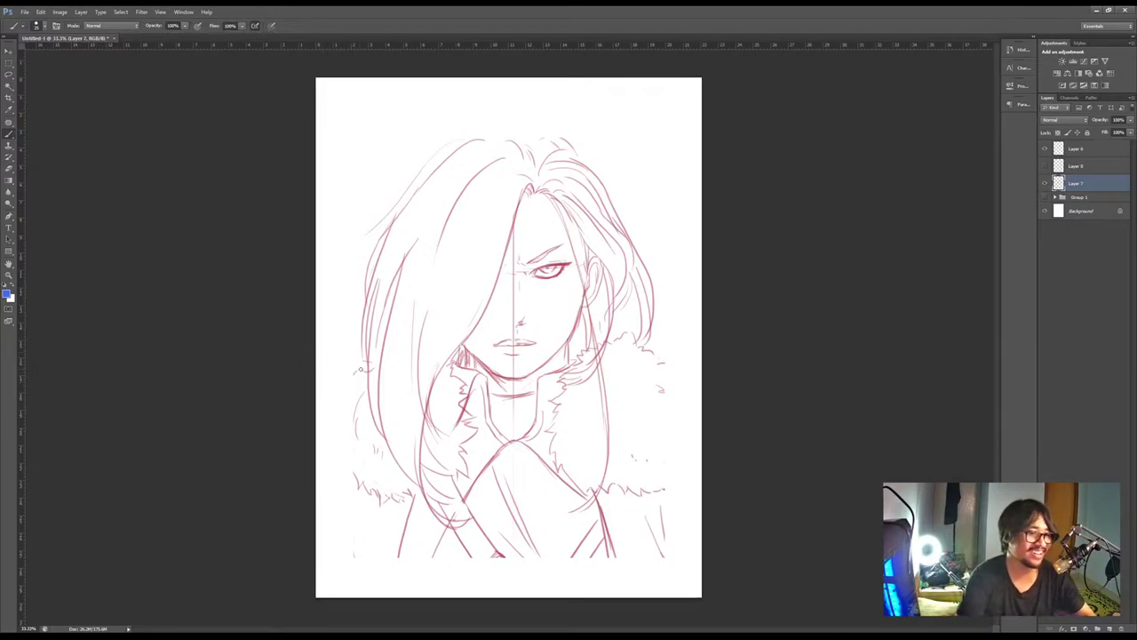
{"action": "key", "text": "i"}
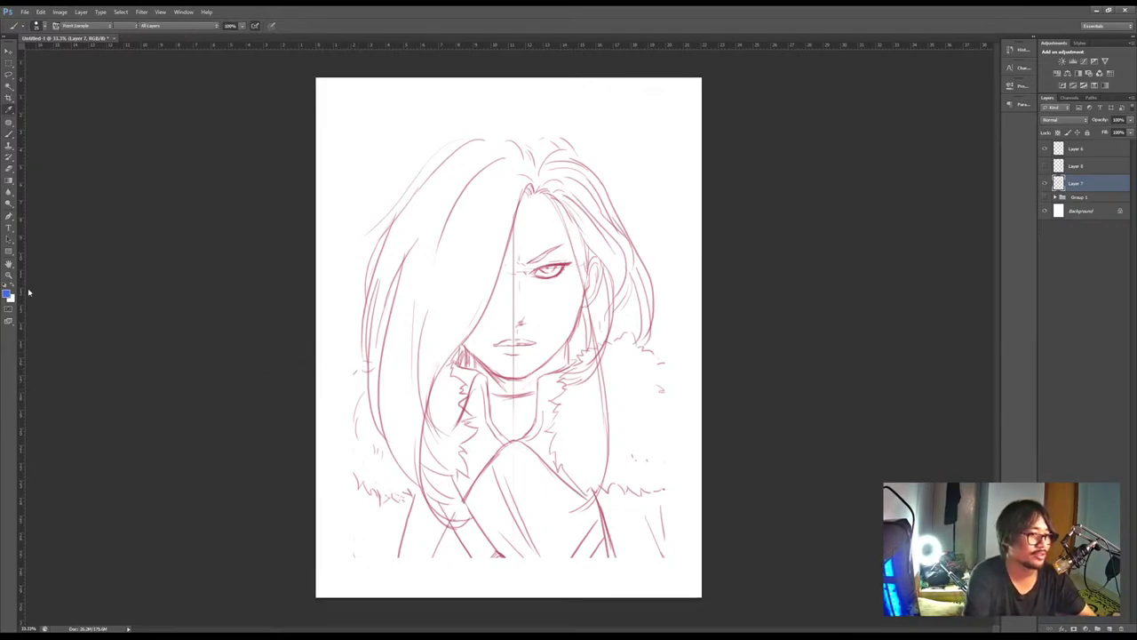
{"action": "left_click", "coordinate": [556, 258]}
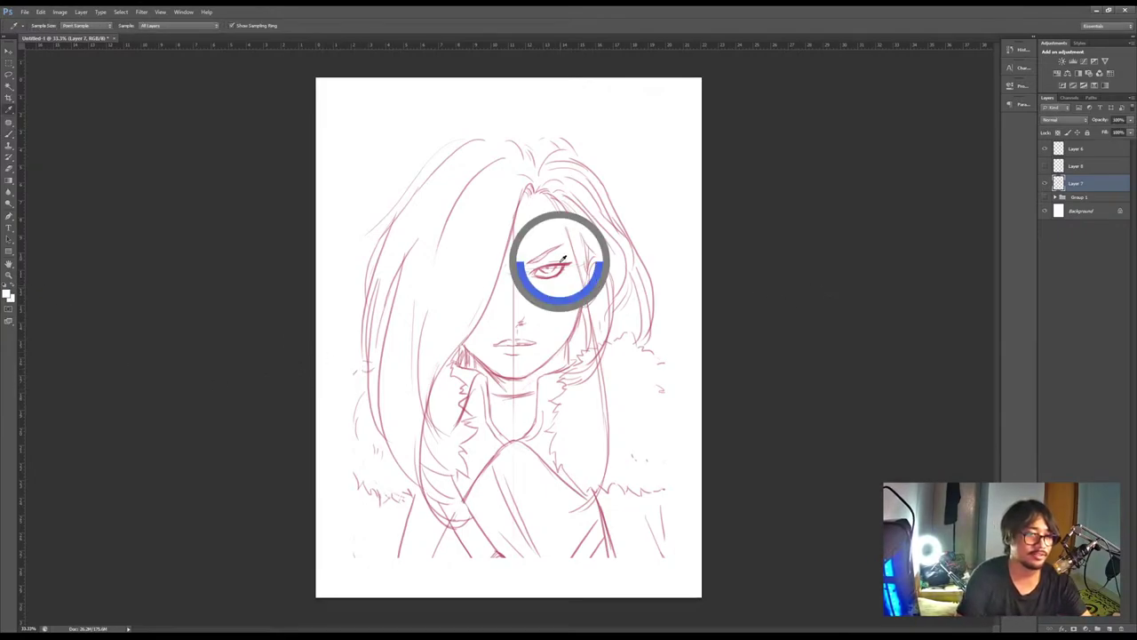
{"action": "key", "text": "b"}
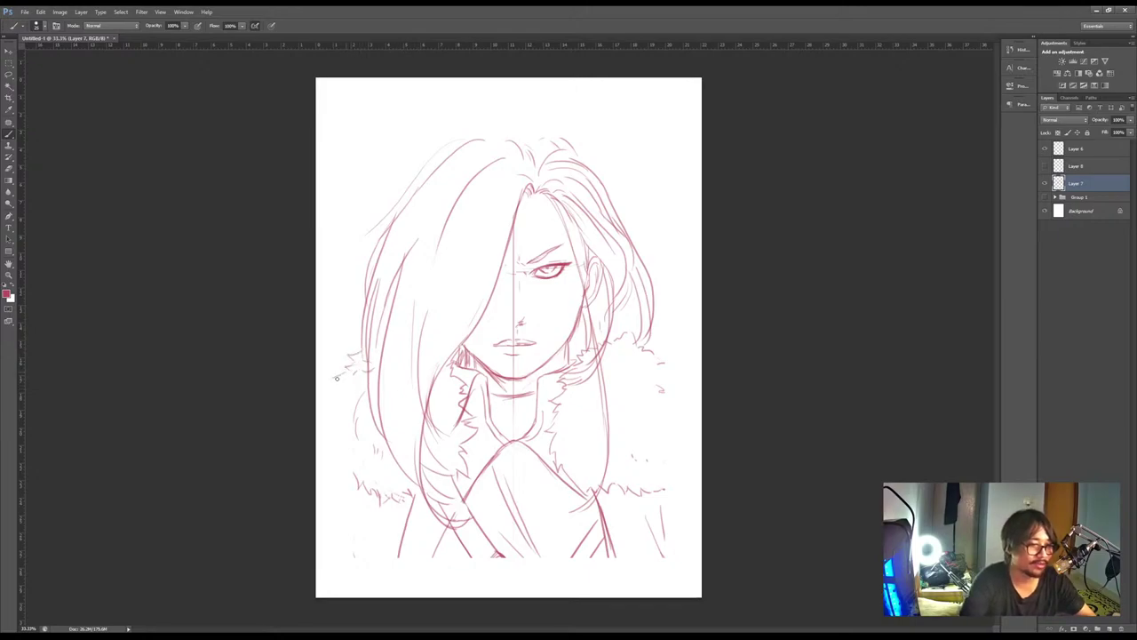
Extend the jagged fur outline to both page edges and join the hair outline across the crown
{"action": "left_click_drag", "start_coordinate": [336, 394], "coordinate": [323, 432]}
{"action": "key", "text": "ctrl+z"}
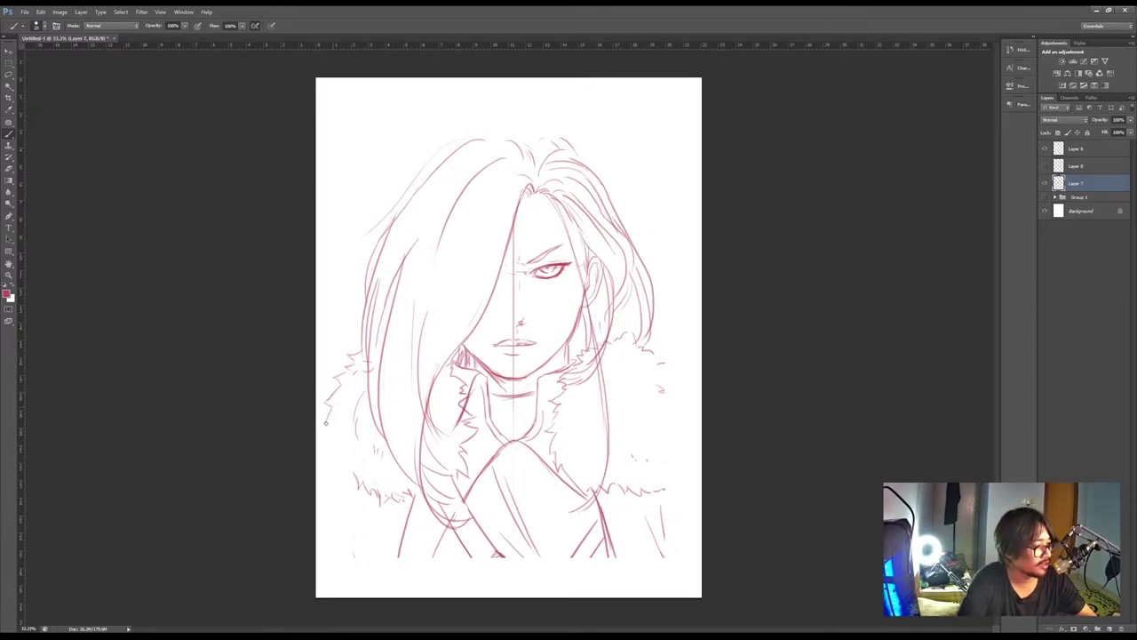
{"action": "key", "text": "ctrl+z"}
{"action": "mouse_move", "coordinate": [336, 405]}
{"action": "left_mouse_down"}
{"action": "mouse_move", "coordinate": [329, 434]}
{"action": "mouse_move", "coordinate": [330, 424]}
{"action": "left_mouse_up"}
{"action": "key", "text": "ctrl+z"}
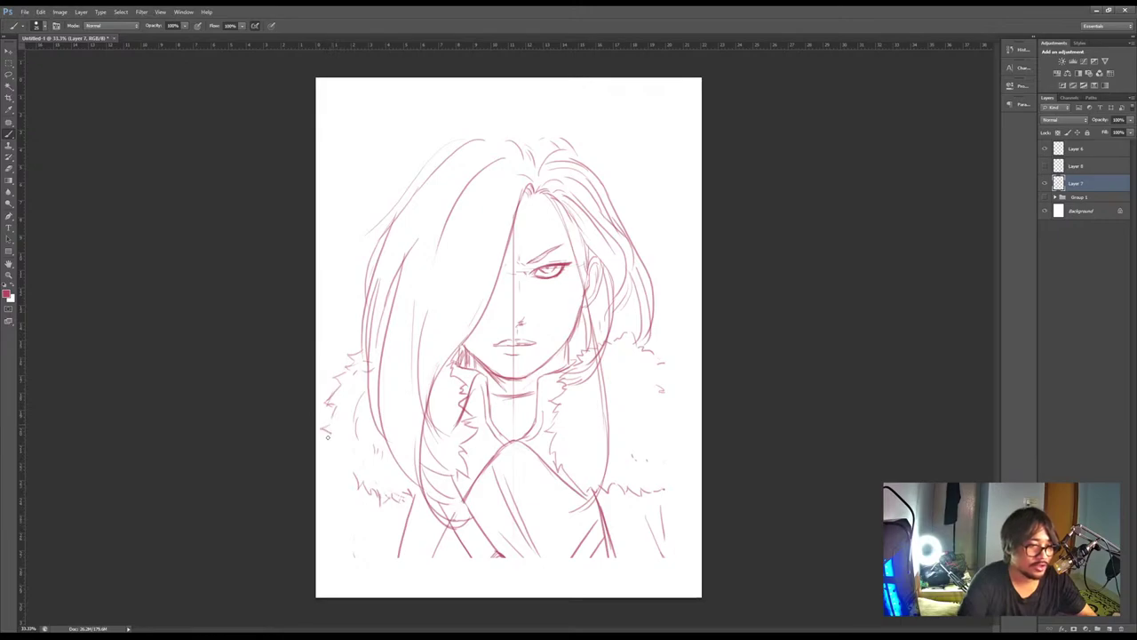
{"action": "left_click_drag", "start_coordinate": [646, 338], "coordinate": [698, 393]}
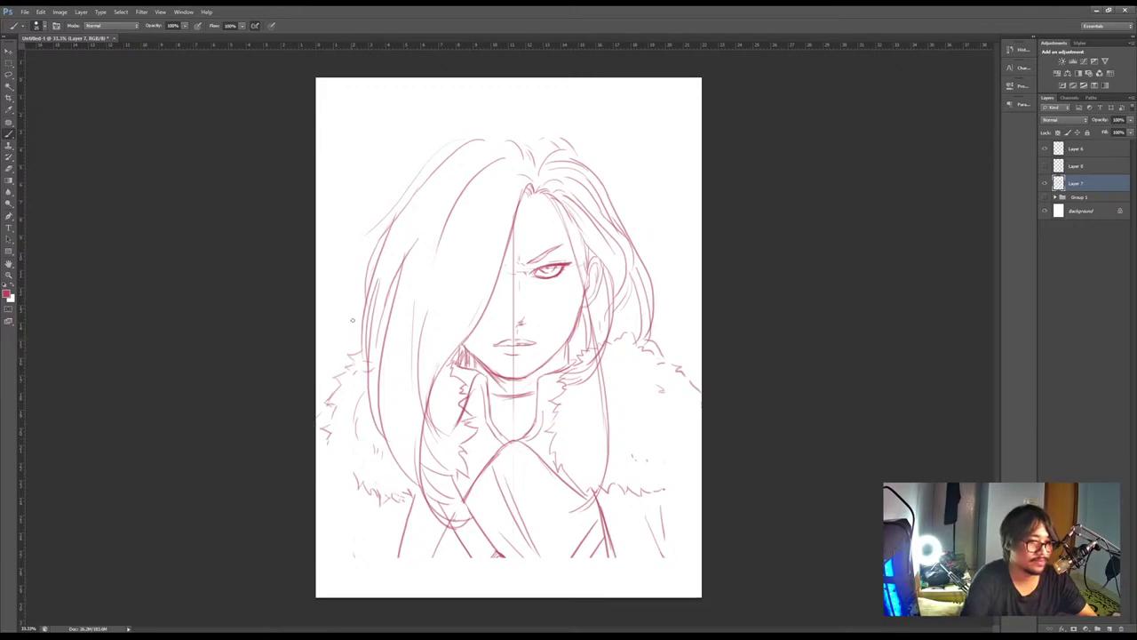
{"action": "mouse_move", "coordinate": [460, 143]}
{"action": "left_mouse_down"}
{"action": "mouse_move", "coordinate": [514, 135]}
{"action": "mouse_move", "coordinate": [566, 146]}
{"action": "left_mouse_up"}
{"action": "left_click_drag", "start_coordinate": [464, 348], "coordinate": [475, 369]}
Sketch the viewer-left sleeve outline and two inner arm and torso lines from below the fur to the page bottom
{"action": "mouse_move", "coordinate": [317, 473]}
{"action": "left_mouse_down"}
{"action": "mouse_move", "coordinate": [332, 460]}
{"action": "mouse_move", "coordinate": [332, 542]}
{"action": "mouse_move", "coordinate": [344, 543]}
{"action": "left_mouse_up"}
{"action": "key", "text": "ctrl+z"}
{"action": "key", "text": "ctrl+z"}
{"action": "key", "text": "ctrl+z"}
{"action": "mouse_move", "coordinate": [355, 460]}
{"action": "left_mouse_down"}
{"action": "mouse_move", "coordinate": [345, 548]}
{"action": "mouse_move", "coordinate": [365, 597]}
{"action": "left_mouse_up"}
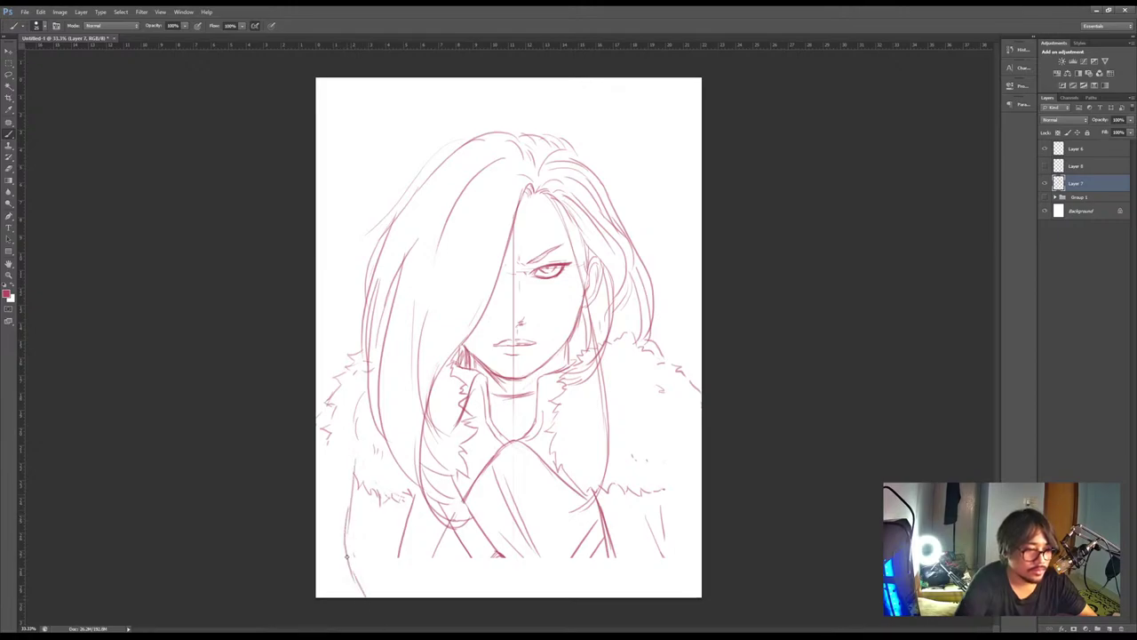
{"action": "left_click_drag", "start_coordinate": [446, 532], "coordinate": [431, 595]}
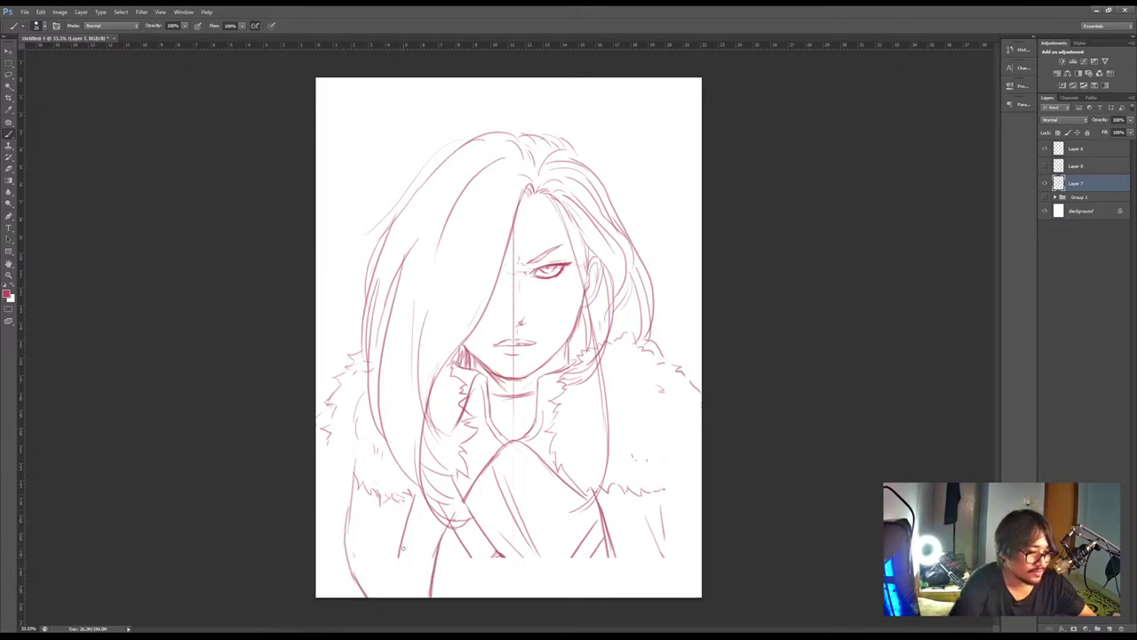
{"action": "left_click_drag", "start_coordinate": [401, 542], "coordinate": [399, 596]}
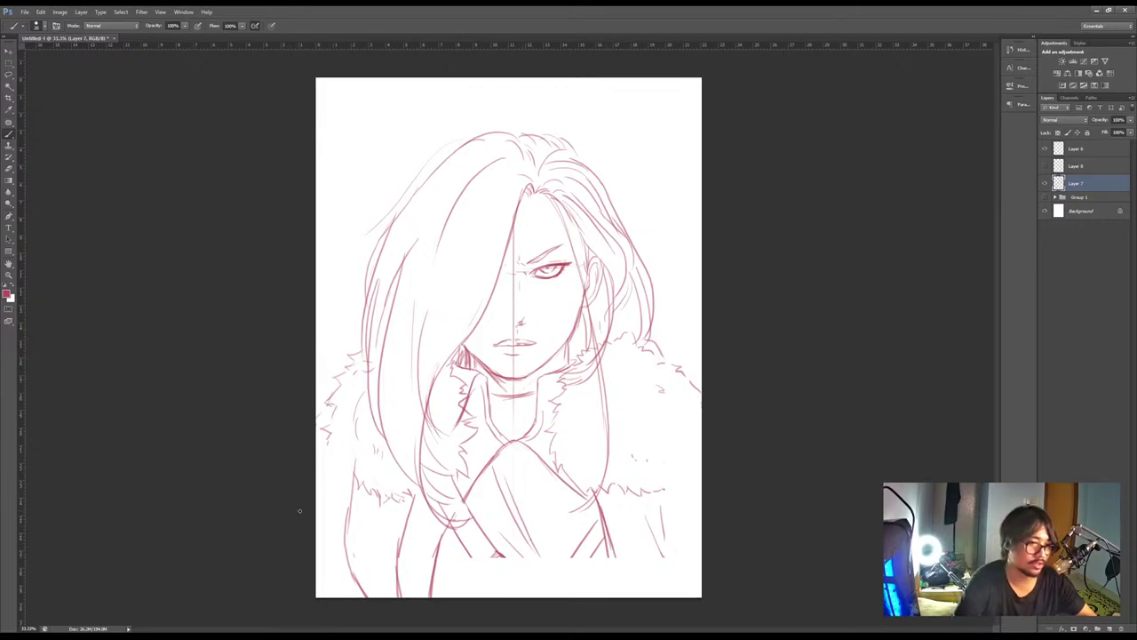
Erase the outer and inner sleeve lines below the viewer-left fur and redraw one inner arm line to the page bottom
{"action": "key", "text": "e"}
{"action": "left_click_drag", "start_coordinate": [345, 499], "coordinate": [357, 594]}
{"action": "mouse_move", "coordinate": [403, 526]}
{"action": "left_mouse_down"}
{"action": "mouse_move", "coordinate": [397, 579]}
{"action": "mouse_move", "coordinate": [404, 524]}
{"action": "mouse_move", "coordinate": [389, 541]}
{"action": "left_mouse_up"}
{"action": "key", "text": "b"}
{"action": "key", "text": "ctrl+z"}
{"action": "key", "text": "ctrl+z"}
{"action": "left_click_drag", "start_coordinate": [391, 500], "coordinate": [392, 596]}
{"action": "key", "text": "ctrl+z"}
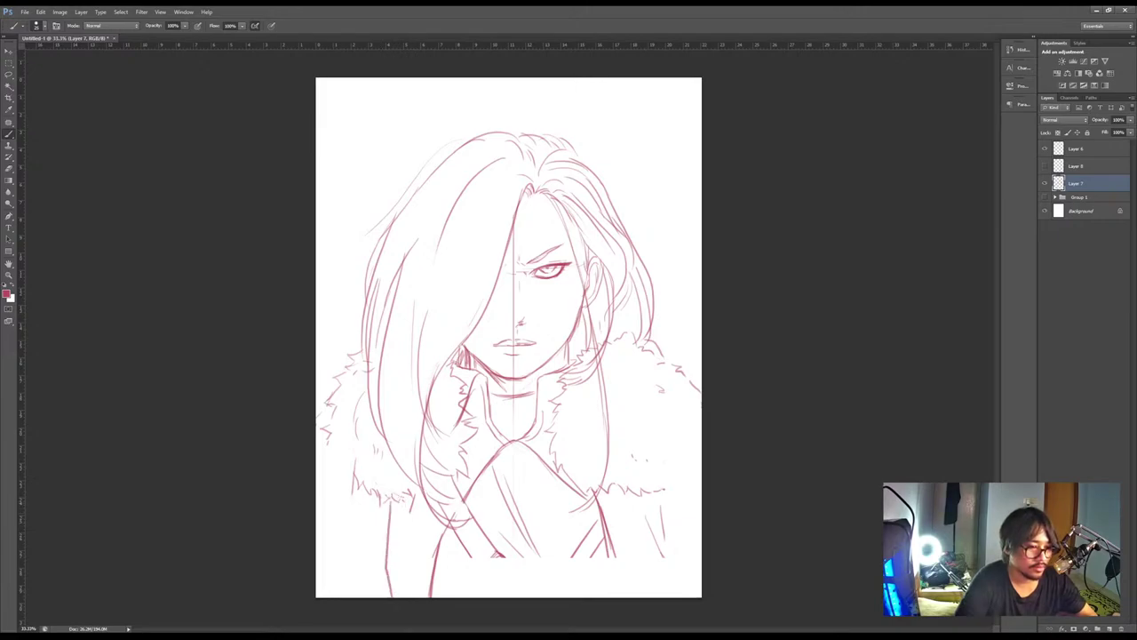
Erase the torso line below the long hair tip, redraw the chest contour, and run a new side line to the page bottom
{"action": "key", "text": "e"}
{"action": "left_click_drag", "start_coordinate": [476, 478], "coordinate": [442, 549]}
{"action": "key", "text": "b"}
{"action": "left_click_drag", "start_coordinate": [507, 446], "coordinate": [468, 518]}
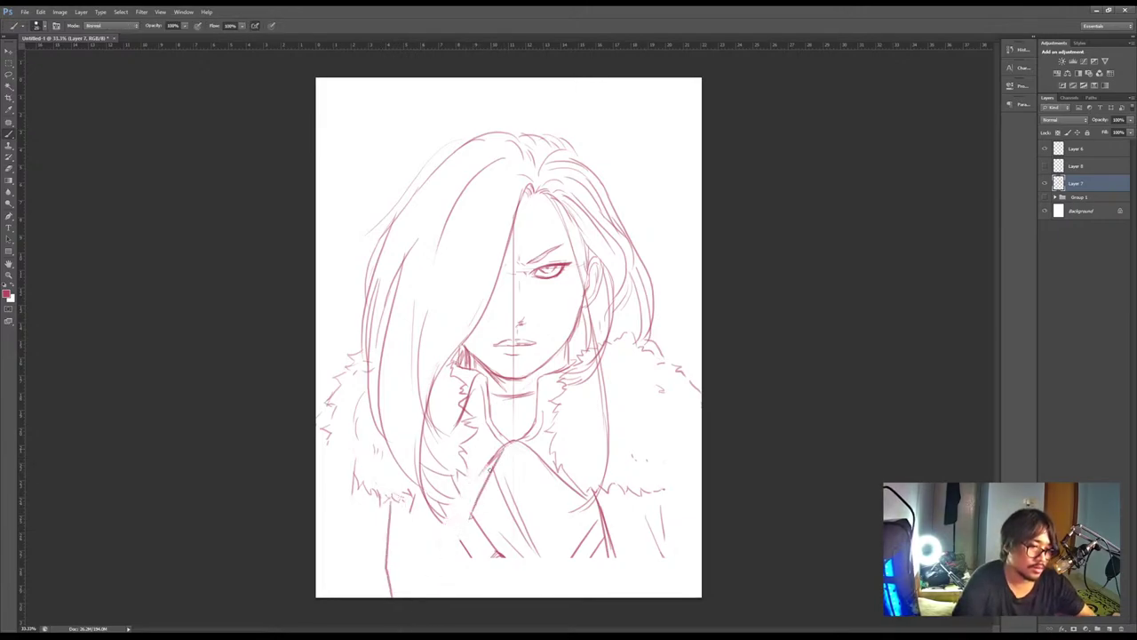
{"action": "left_click_drag", "start_coordinate": [492, 467], "coordinate": [463, 511]}
{"action": "key", "text": "ctrl+alt+z"}
{"action": "key", "text": "ctrl+alt+z"}
{"action": "mouse_move", "coordinate": [501, 451]}
{"action": "left_mouse_down"}
{"action": "mouse_move", "coordinate": [442, 508]}
{"action": "mouse_move", "coordinate": [456, 527]}
{"action": "mouse_move", "coordinate": [450, 594]}
{"action": "left_mouse_up"}
{"action": "key", "text": "ctrl+alt+z"}
{"action": "left_click_drag", "start_coordinate": [449, 522], "coordinate": [457, 596]}
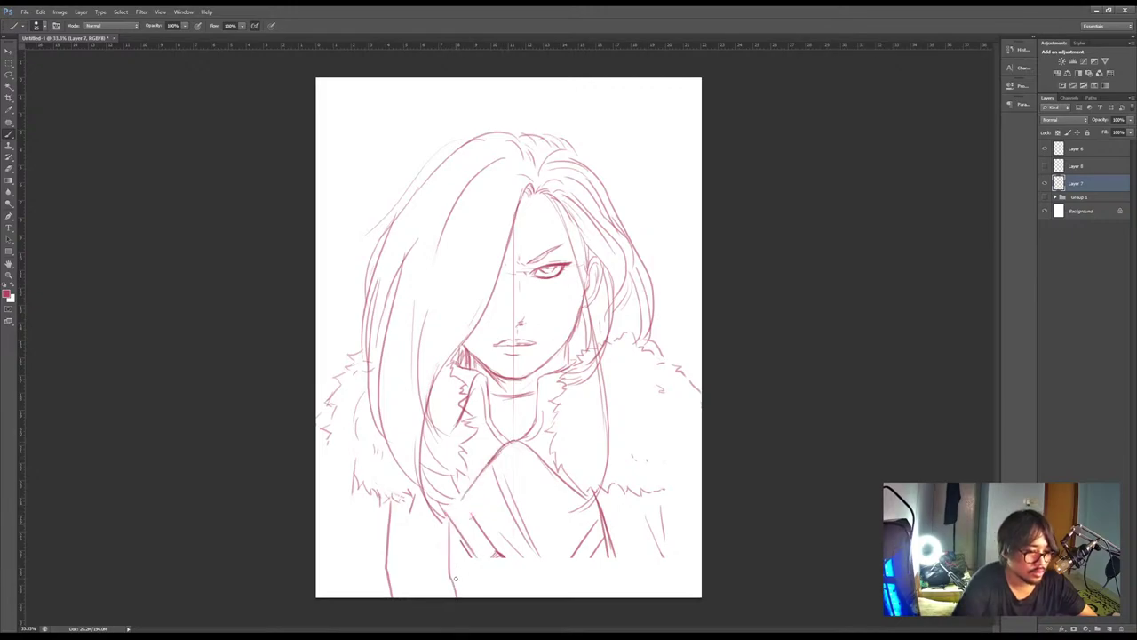
{"action": "key", "text": "ctrl+z"}
{"action": "left_click_drag", "start_coordinate": [449, 517], "coordinate": [453, 598]}
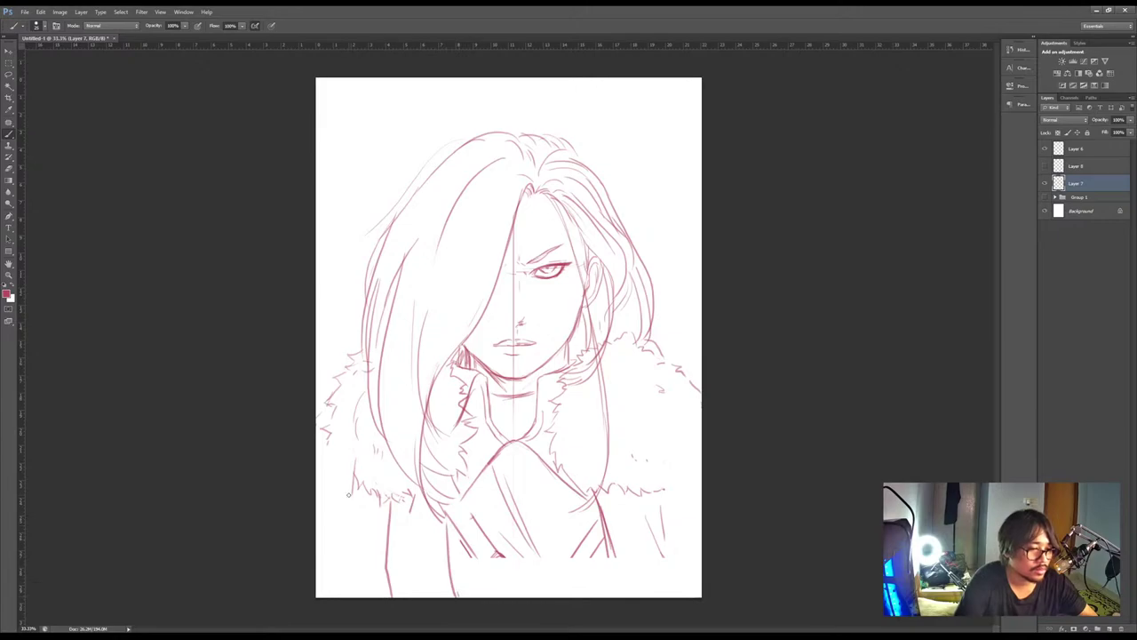
Try several outer sleeve lines below the viewer-left fur, ending with a short vertical one near the page edge
{"action": "key", "text": "ctrl+z"}
{"action": "left_click_drag", "start_coordinate": [348, 500], "coordinate": [339, 591]}
{"action": "key", "text": "ctrl+z"}
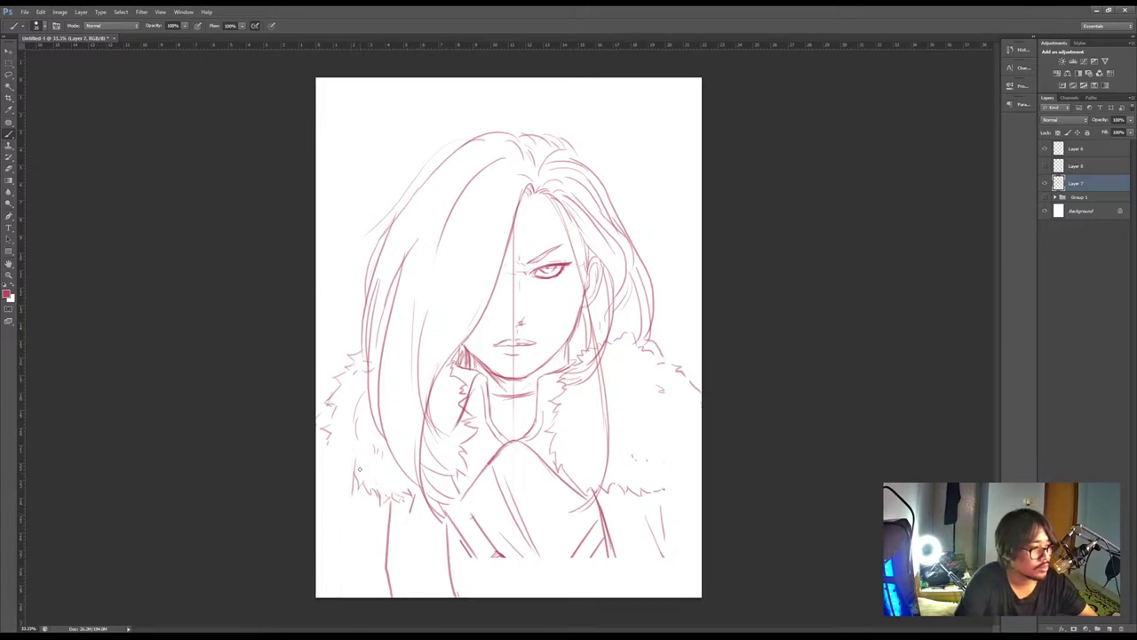
{"action": "left_click_drag", "start_coordinate": [359, 468], "coordinate": [338, 531]}
{"action": "key", "text": "ctrl+z"}
{"action": "left_click_drag", "start_coordinate": [338, 484], "coordinate": [335, 595]}
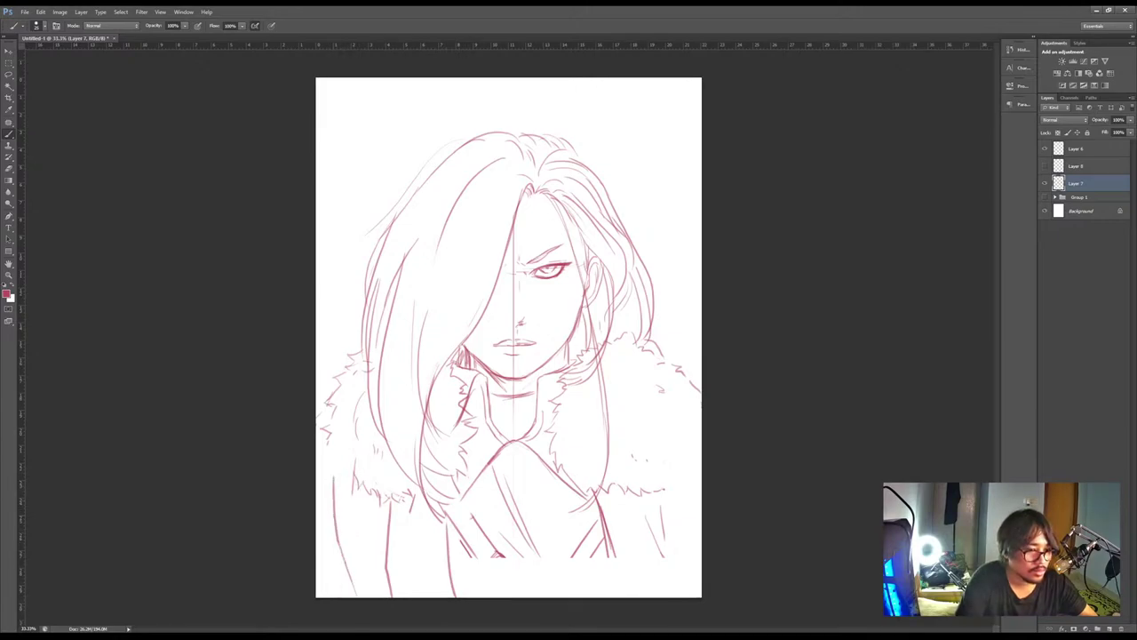
{"action": "key", "text": "ctrl+z"}
{"action": "left_click_drag", "start_coordinate": [331, 475], "coordinate": [330, 558]}
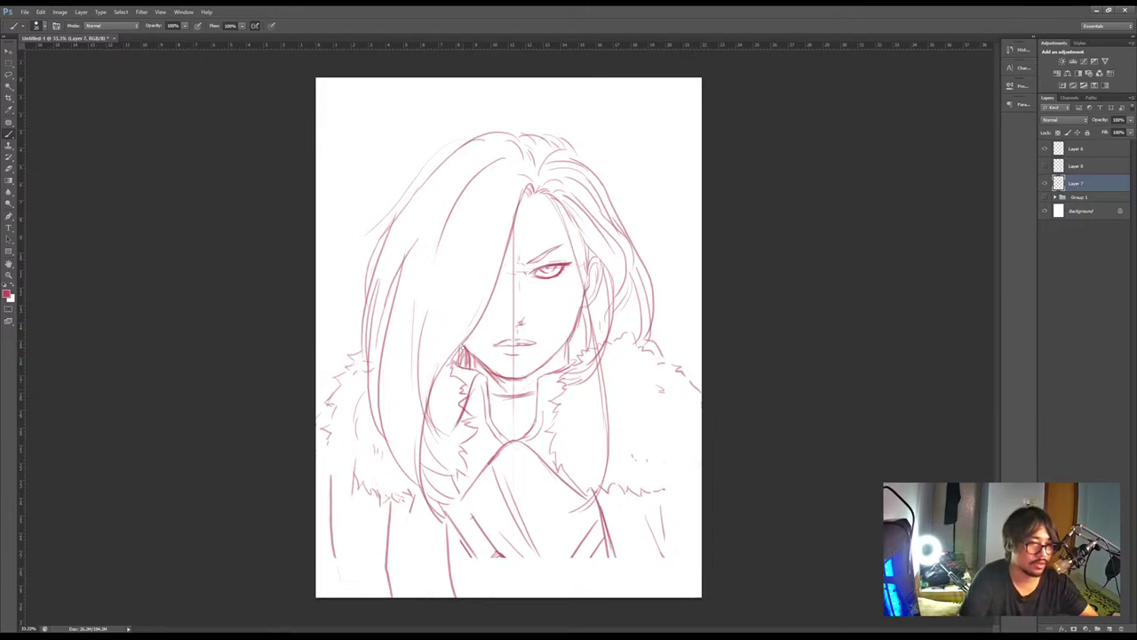
Draw a sloping shoulder line from the neck through the hair and fur towards the viewer-left page edge
{"action": "left_click_drag", "start_coordinate": [464, 403], "coordinate": [316, 486]}
{"action": "key", "text": "ctrl+z"}
{"action": "key", "text": "ctrl+z"}
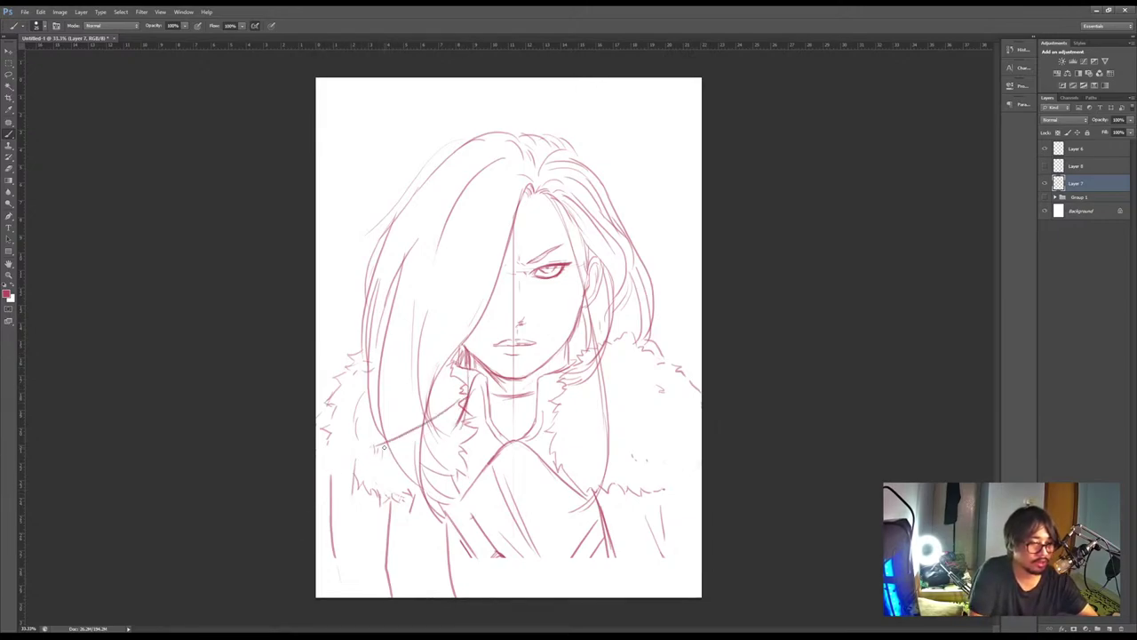
{"action": "mouse_move", "coordinate": [377, 446]}
{"action": "left_mouse_down"}
{"action": "mouse_move", "coordinate": [324, 487]}
{"action": "mouse_move", "coordinate": [335, 473]}
{"action": "mouse_move", "coordinate": [322, 553]}
{"action": "left_mouse_up"}
{"action": "left_click_drag", "start_coordinate": [326, 494], "coordinate": [316, 589]}
{"action": "key", "text": "ctrl+z"}
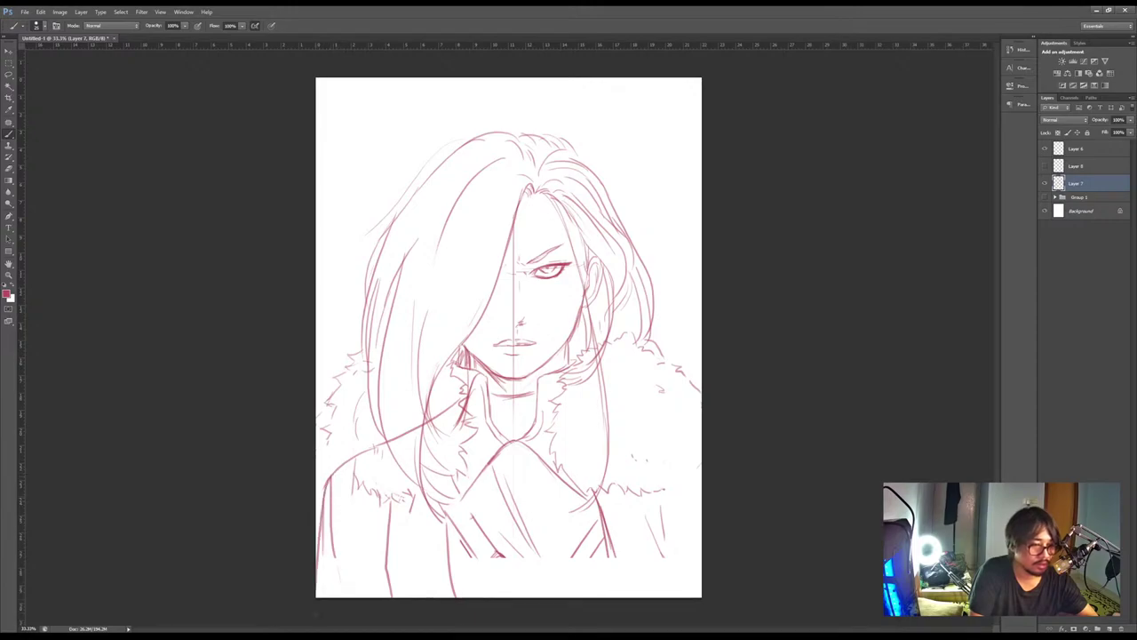
Run the shoulder line out to the viewer-left page edge and erase the vertical sleeve lines beneath it
{"action": "key", "text": "e"}
{"action": "left_click_drag", "start_coordinate": [334, 494], "coordinate": [316, 547]}
{"action": "key", "text": "b"}
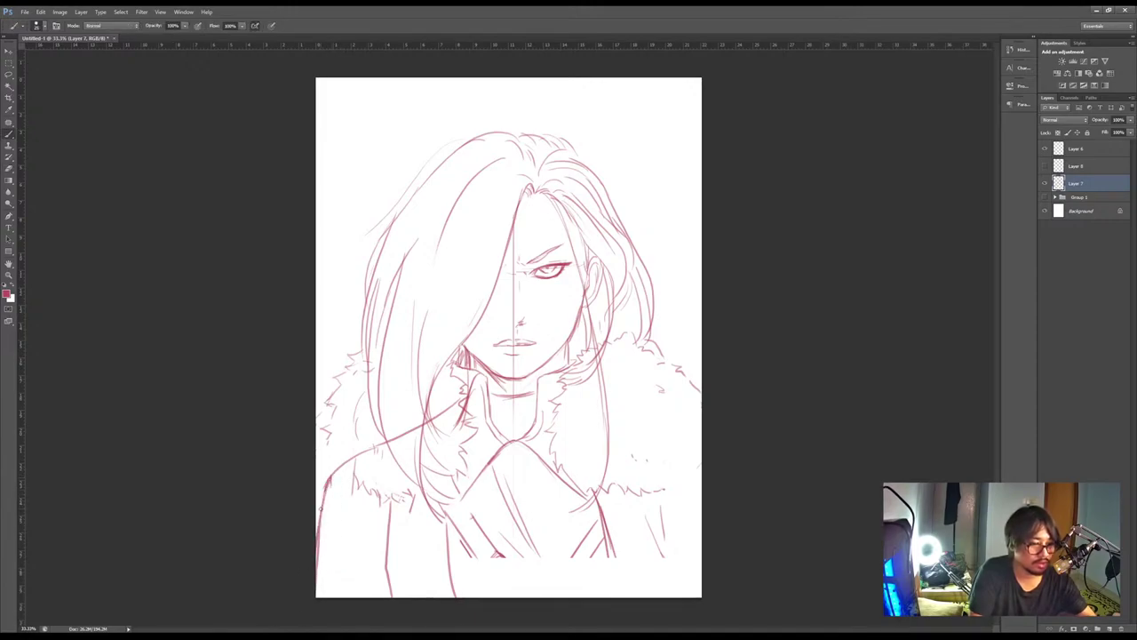
{"action": "key", "text": "ctrl+alt+z"}
{"action": "key", "text": "ctrl+alt+z"}
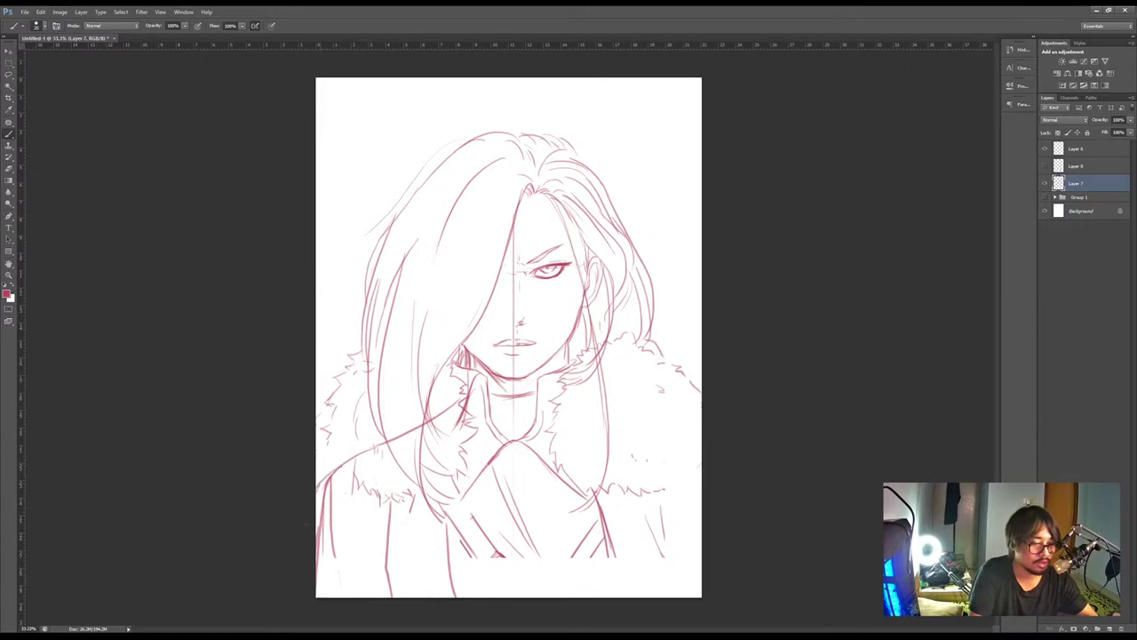
{"action": "key", "text": "e"}
{"action": "left_click_drag", "start_coordinate": [327, 477], "coordinate": [324, 570]}
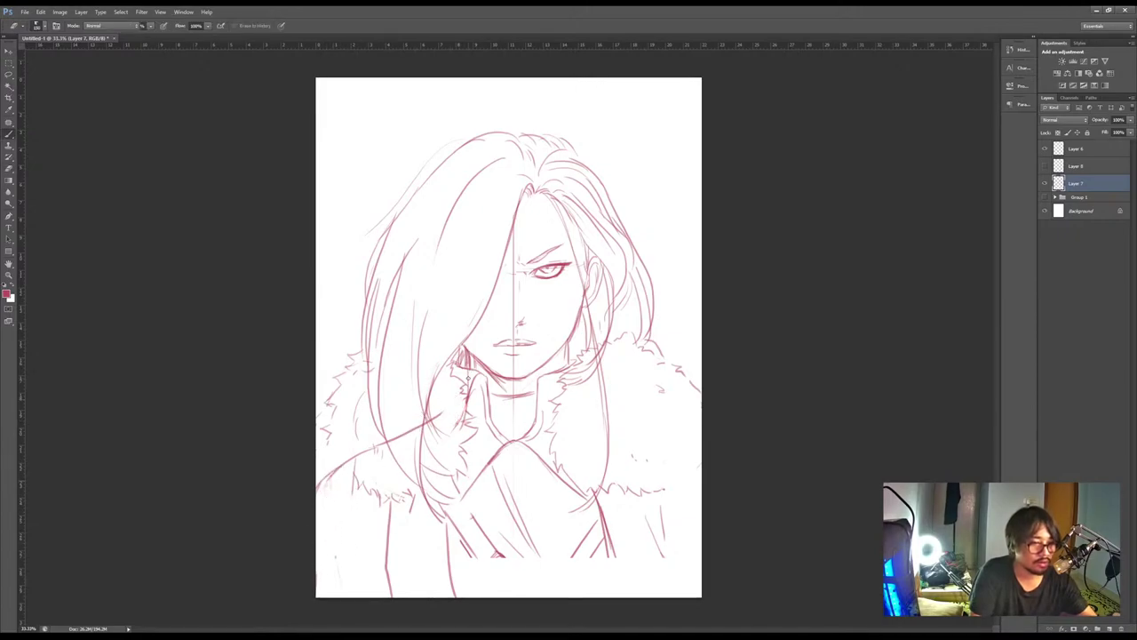
Draw a curved neck line from below the jaw beside the hair down into the viewer-left shoulder line
{"action": "key", "text": "b"}
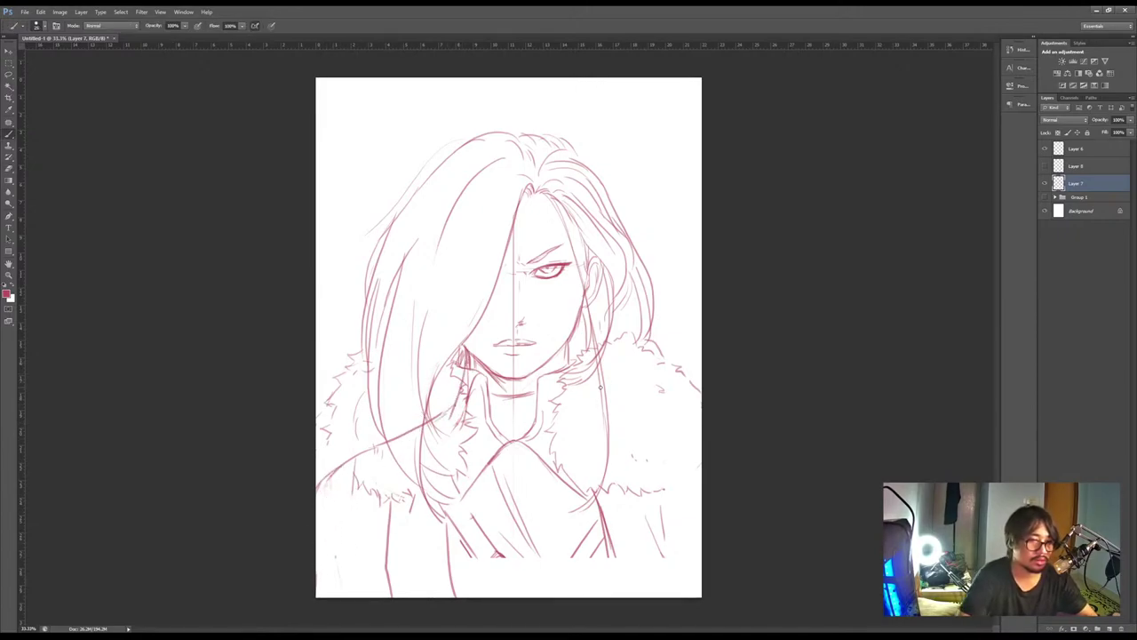
{"action": "mouse_move", "coordinate": [463, 358]}
{"action": "left_mouse_down"}
{"action": "mouse_move", "coordinate": [456, 406]}
{"action": "mouse_move", "coordinate": [439, 414]}
{"action": "left_mouse_up"}
{"action": "key", "text": "ctrl+alt+z"}
{"action": "key", "text": "ctrl+alt+z"}
Erase the bent inner arm line and replace it with two straight vertical lines below the viewer-left fur
{"action": "key", "text": "e"}
{"action": "left_click_drag", "start_coordinate": [391, 514], "coordinate": [386, 591]}
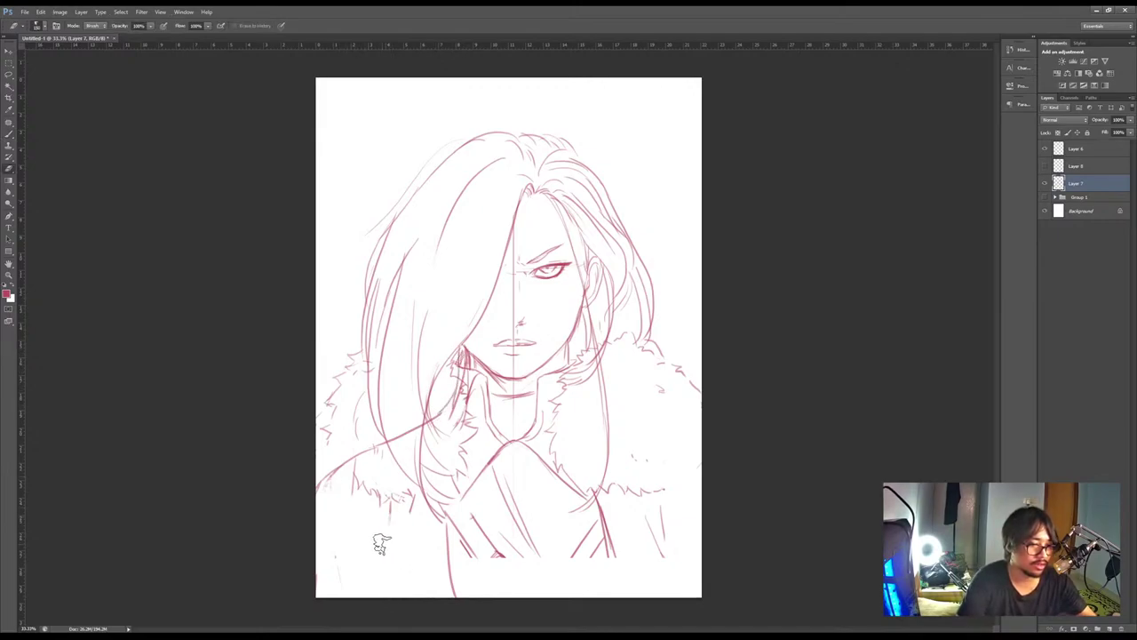
{"action": "key", "text": "b"}
{"action": "left_click_drag", "start_coordinate": [371, 500], "coordinate": [370, 564]}
{"action": "left_click_drag", "start_coordinate": [388, 498], "coordinate": [387, 597]}
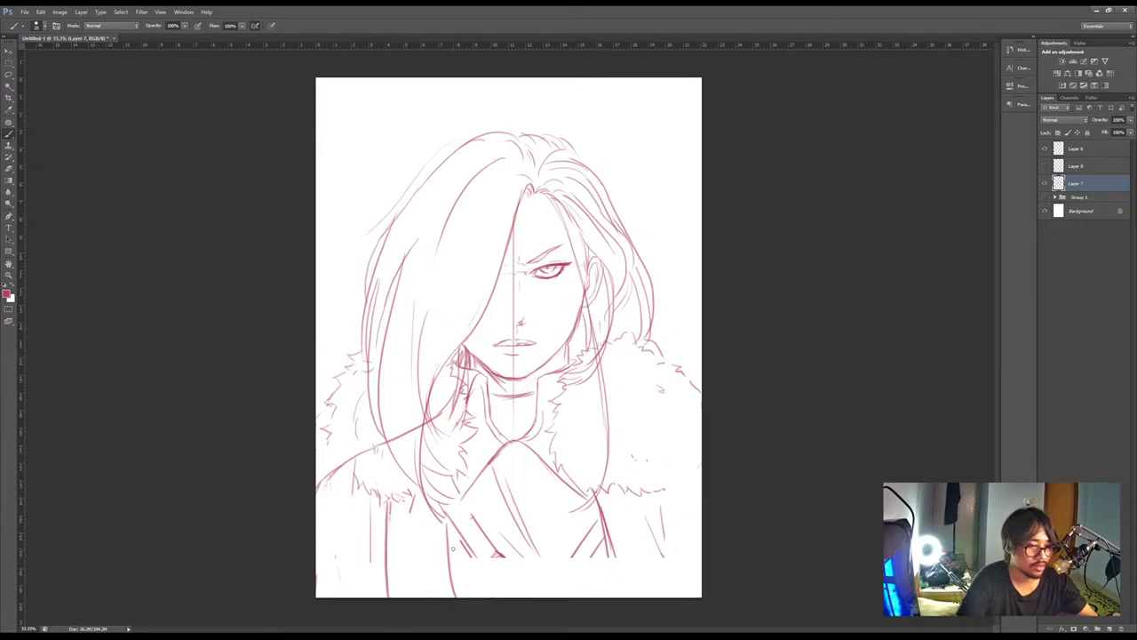
Erase the torso side line below the hair tip, redraw it straighter, and add short strokes at the viewer-left bottom corner
{"action": "key", "text": "e"}
{"action": "key", "text": "b"}
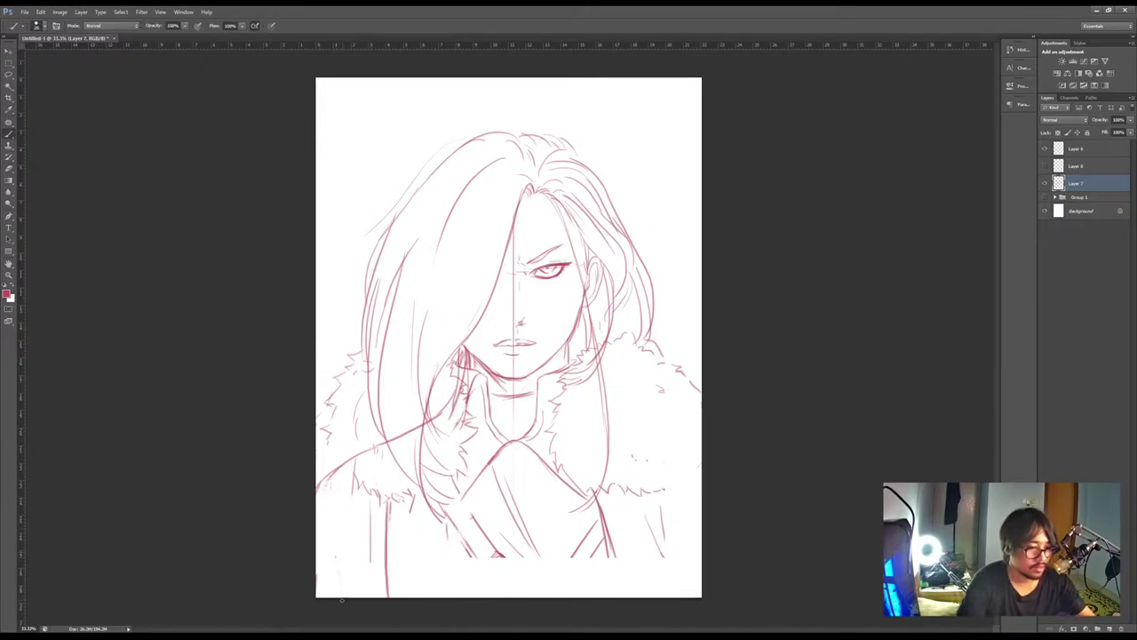
{"action": "left_click_drag", "start_coordinate": [336, 568], "coordinate": [343, 602]}
{"action": "left_click_drag", "start_coordinate": [458, 540], "coordinate": [456, 597]}
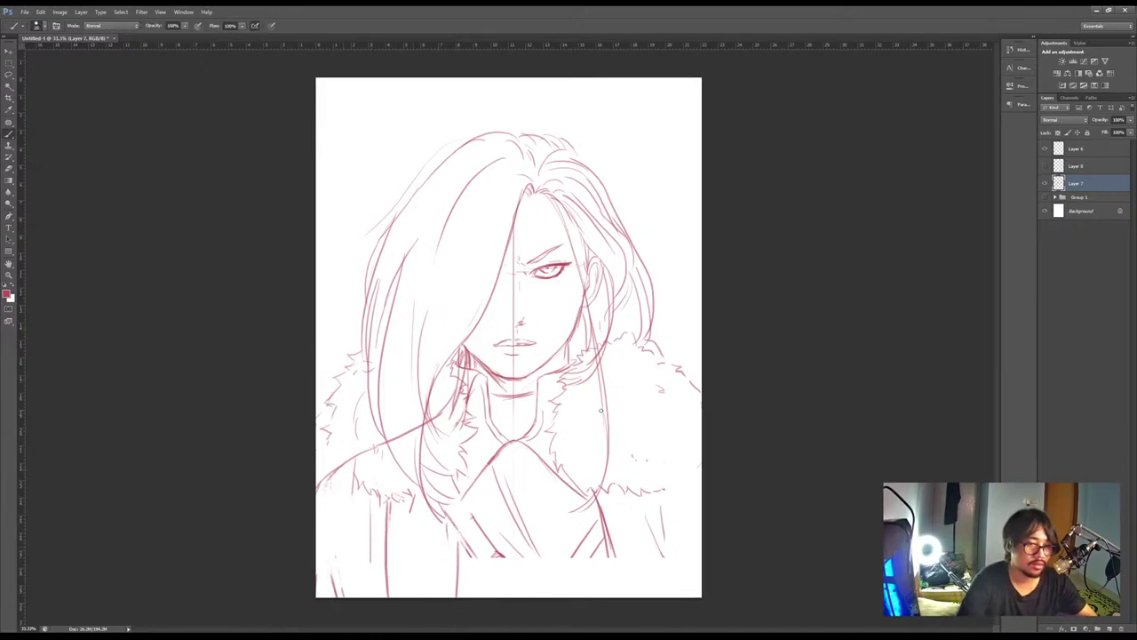
Sketch a sloping shoulder line from the neck through the fur collar to the canvas edge on the figure's right-hand side
{"action": "mouse_move", "coordinate": [572, 356]}
{"action": "left_mouse_down"}
{"action": "mouse_move", "coordinate": [594, 417]}
{"action": "mouse_move", "coordinate": [700, 463]}
{"action": "left_mouse_up"}
{"action": "key", "text": "ctrl+z"}
{"action": "key", "text": "ctrl+alt+z"}
{"action": "key", "text": "ctrl+alt+z"}
{"action": "left_click_drag", "start_coordinate": [629, 441], "coordinate": [701, 487]}
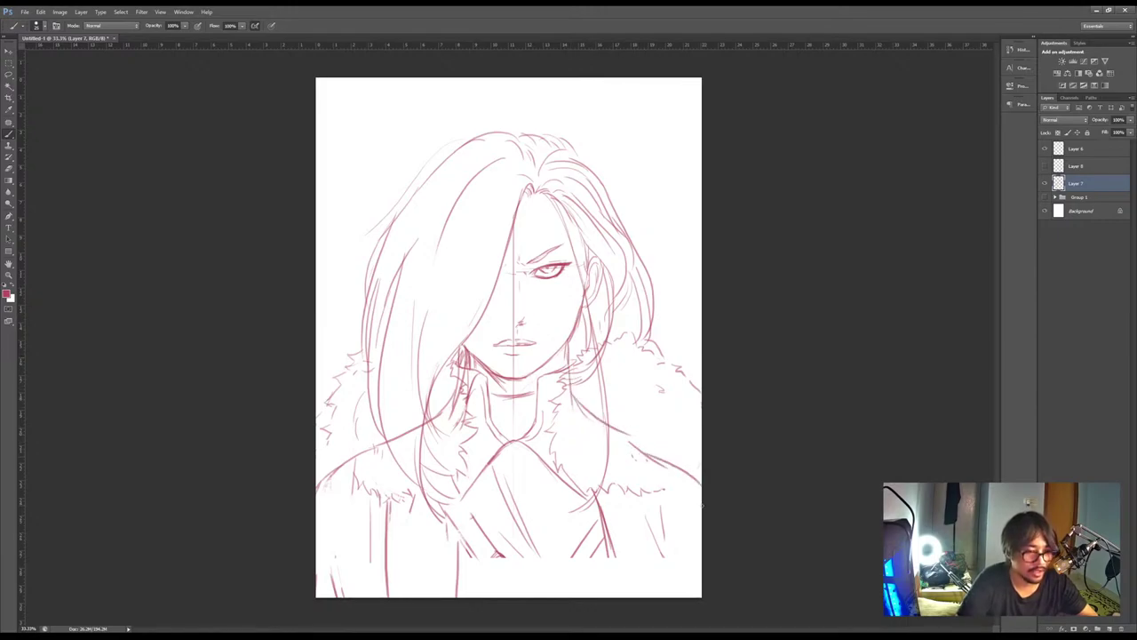
Extend the jagged lower edge of the fur collar across both shoulders
{"action": "left_click_drag", "start_coordinate": [632, 490], "coordinate": [693, 487]}
{"action": "key", "text": "e"}
{"action": "mouse_move", "coordinate": [346, 457]}
{"action": "left_mouse_down"}
{"action": "mouse_move", "coordinate": [364, 442]}
{"action": "mouse_move", "coordinate": [349, 478]}
{"action": "left_mouse_up"}
{"action": "key", "text": "b"}
Erase the shoulder lines running through the fur and add fur tufts along the right-hand collar's lower and outer edge
{"action": "key", "text": "e"}
{"action": "left_click_drag", "start_coordinate": [389, 440], "coordinate": [412, 432]}
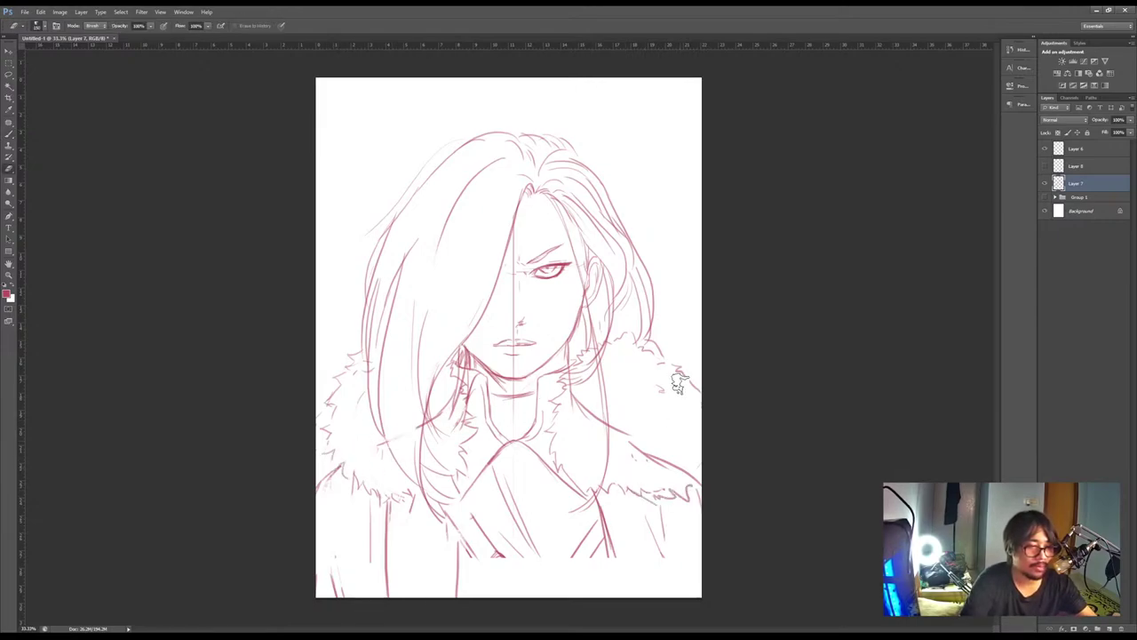
{"action": "left_click_drag", "start_coordinate": [650, 456], "coordinate": [690, 472]}
{"action": "key", "text": "b"}
{"action": "left_click_drag", "start_coordinate": [632, 451], "coordinate": [638, 462]}
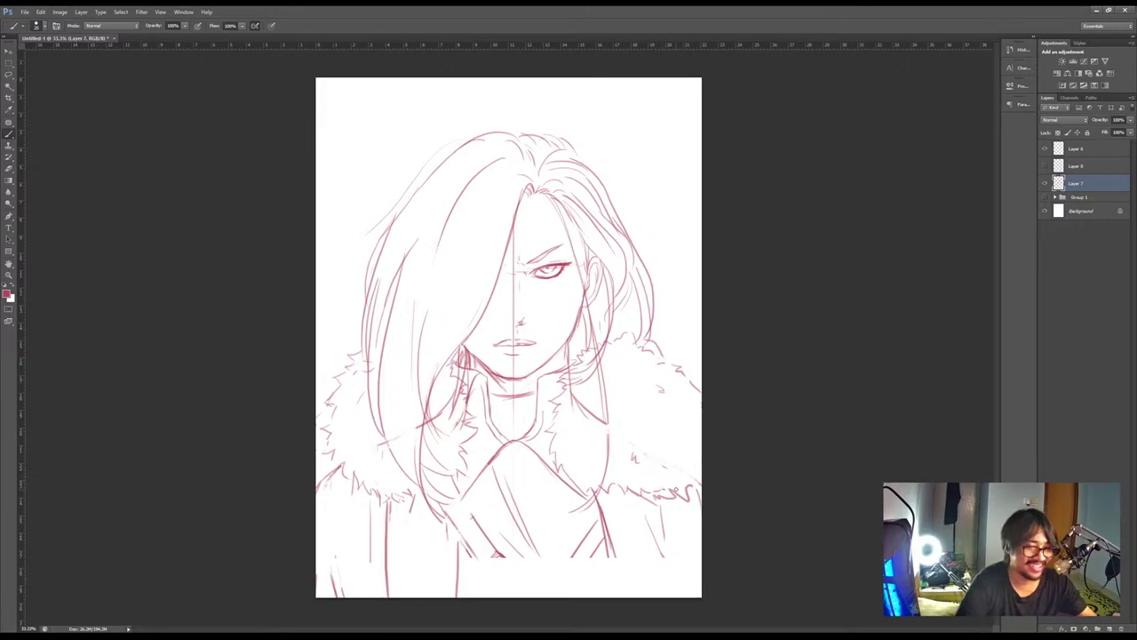
{"action": "left_click_drag", "start_coordinate": [700, 487], "coordinate": [696, 469]}
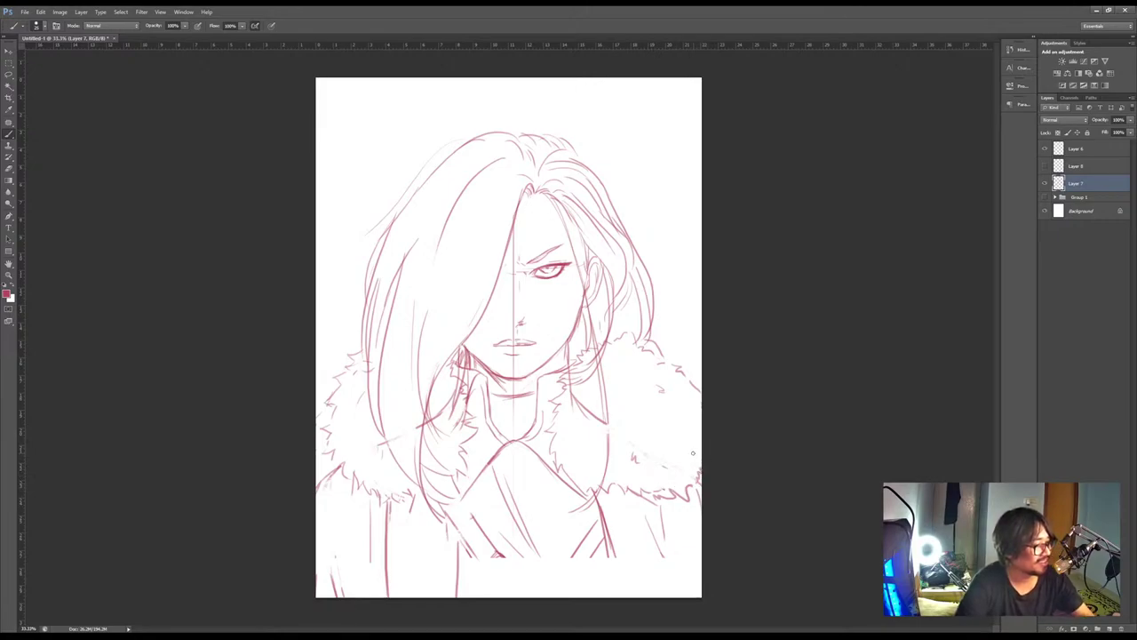
Erase the long vertical line below the left-hand fur collar
{"action": "key", "text": "e"}
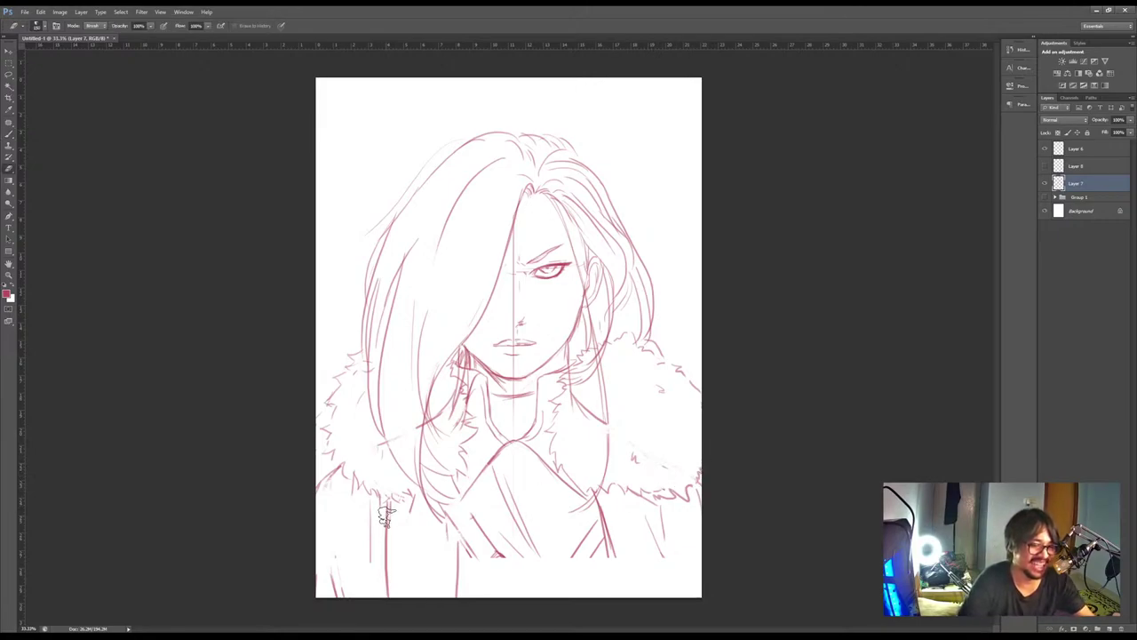
{"action": "mouse_move", "coordinate": [387, 518]}
{"action": "left_mouse_down"}
{"action": "mouse_move", "coordinate": [369, 555]}
{"action": "mouse_move", "coordinate": [387, 613]}
{"action": "left_mouse_up"}
{"action": "key", "text": "b"}
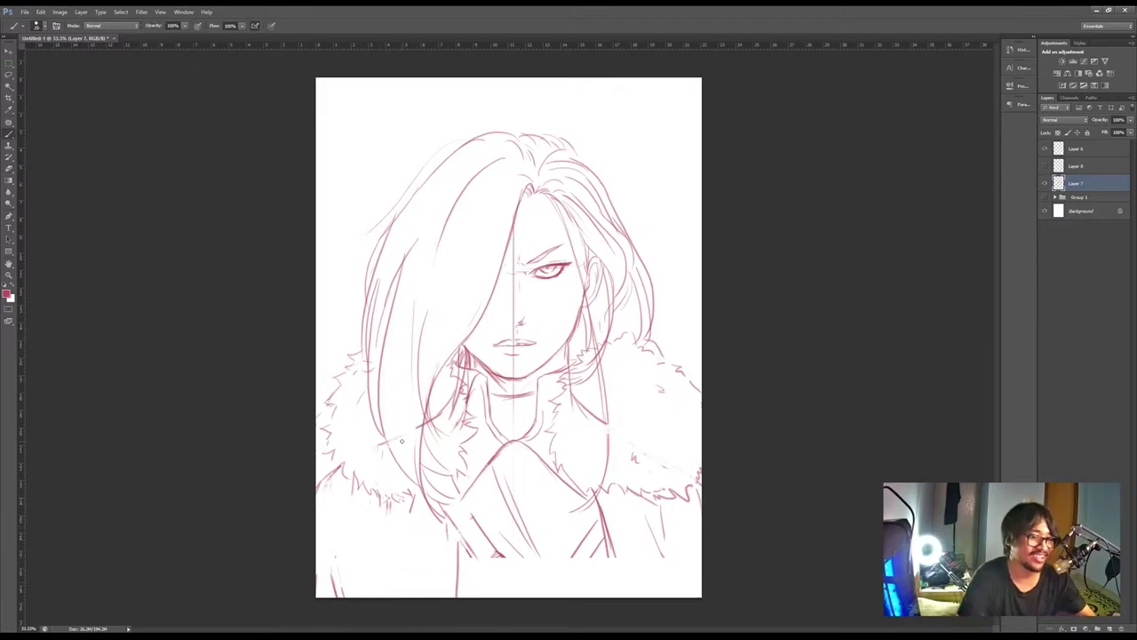
Erase the leftover shoulder line between the long hair strands above the left-hand fur
{"action": "key", "text": "w"}
{"action": "left_click", "coordinate": [406, 447]}
{"action": "key", "text": "ctrl+d"}
{"action": "key", "text": "e"}
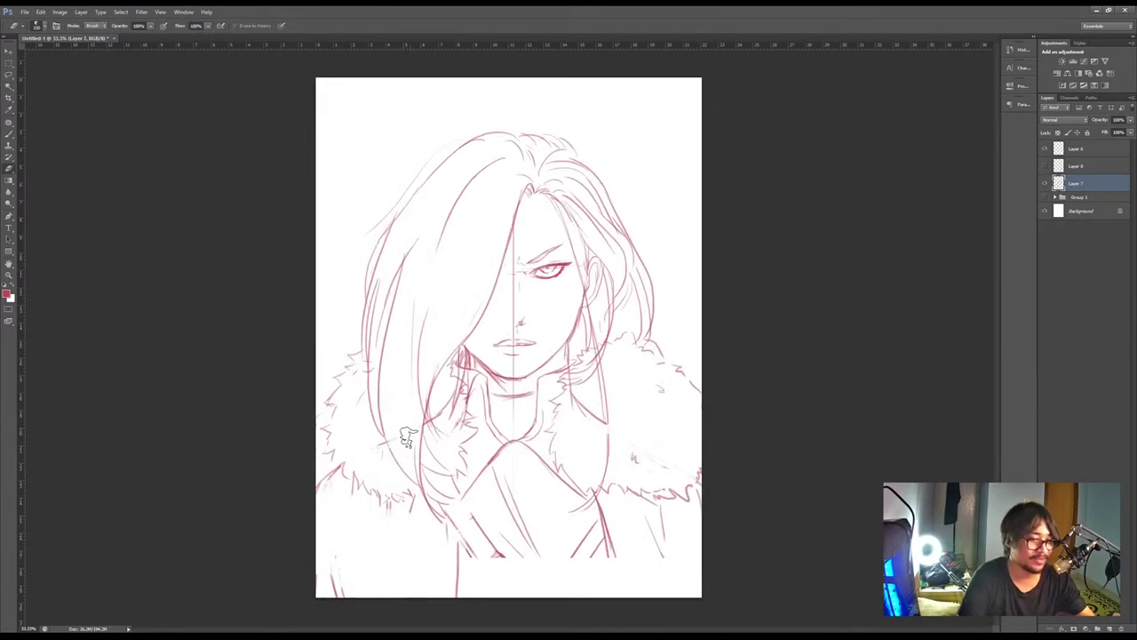
{"action": "mouse_move", "coordinate": [406, 432]}
{"action": "left_mouse_down"}
{"action": "mouse_move", "coordinate": [459, 399]}
{"action": "mouse_move", "coordinate": [448, 401]}
{"action": "left_mouse_up"}
{"action": "key", "text": "b"}
{"action": "key", "text": "ctrl+z"}
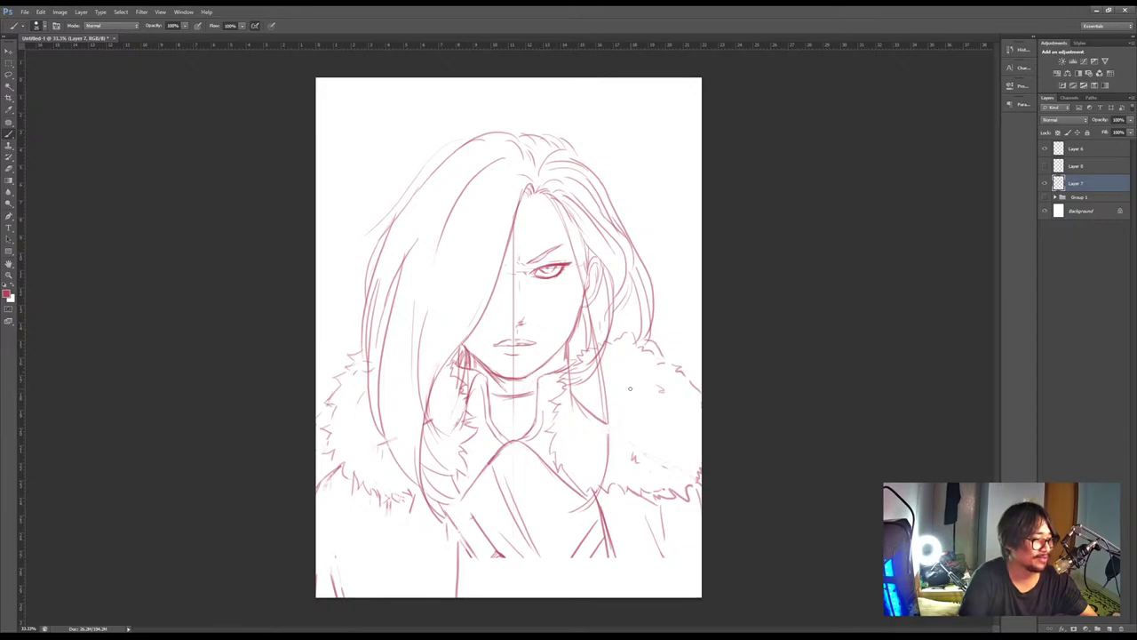
Shade the shadow under the chin and beside the ear, and add strands to the lower right-hand hair
{"action": "left_click_drag", "start_coordinate": [544, 365], "coordinate": [503, 385]}
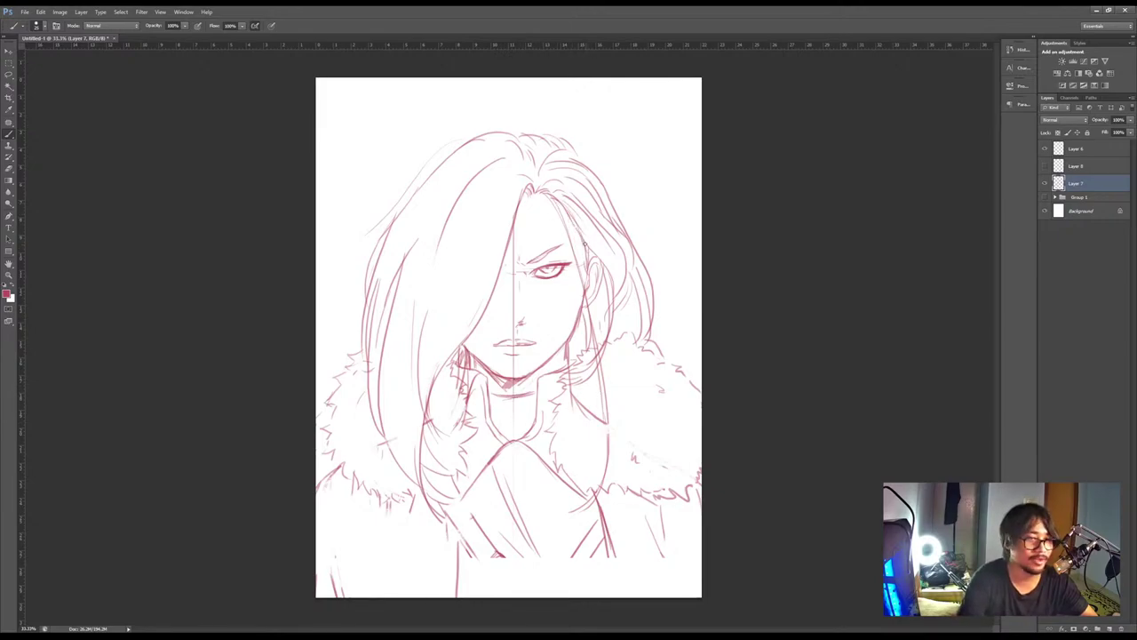
{"action": "mouse_move", "coordinate": [585, 258]}
{"action": "left_mouse_down"}
{"action": "mouse_move", "coordinate": [586, 287]}
{"action": "mouse_move", "coordinate": [590, 260]}
{"action": "left_mouse_up"}
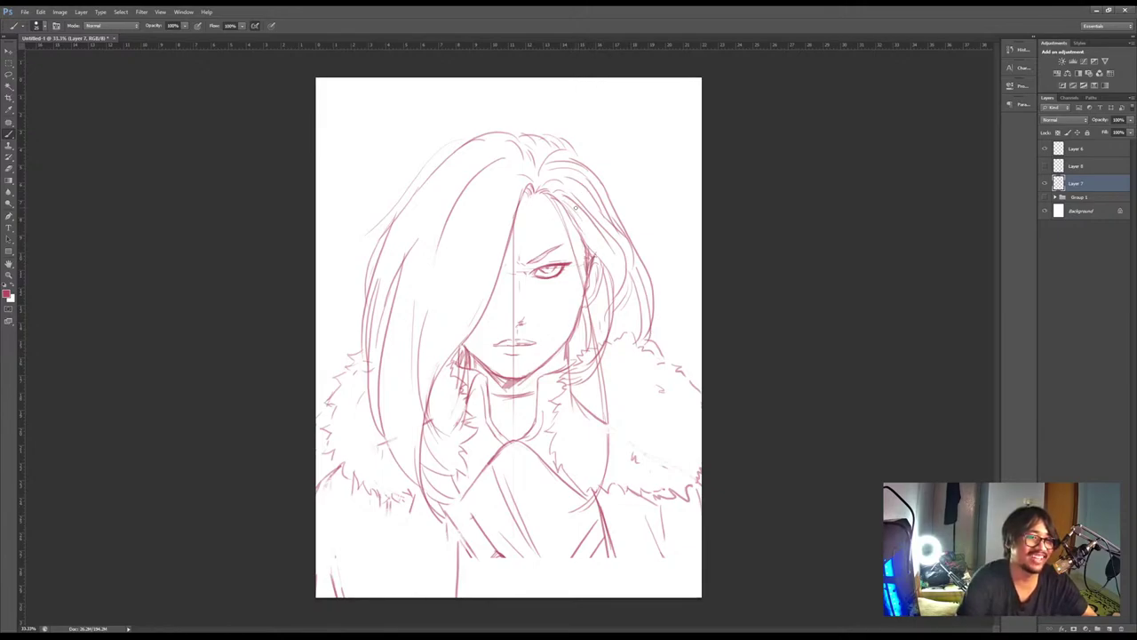
{"action": "left_click_drag", "start_coordinate": [622, 282], "coordinate": [619, 333]}
{"action": "key", "text": "ctrl+z"}
{"action": "left_click_drag", "start_coordinate": [629, 293], "coordinate": [623, 338]}
Sketch the diagonal strap lines from the ends of the hair down across the chest
{"action": "left_click_drag", "start_coordinate": [447, 517], "coordinate": [469, 549]}
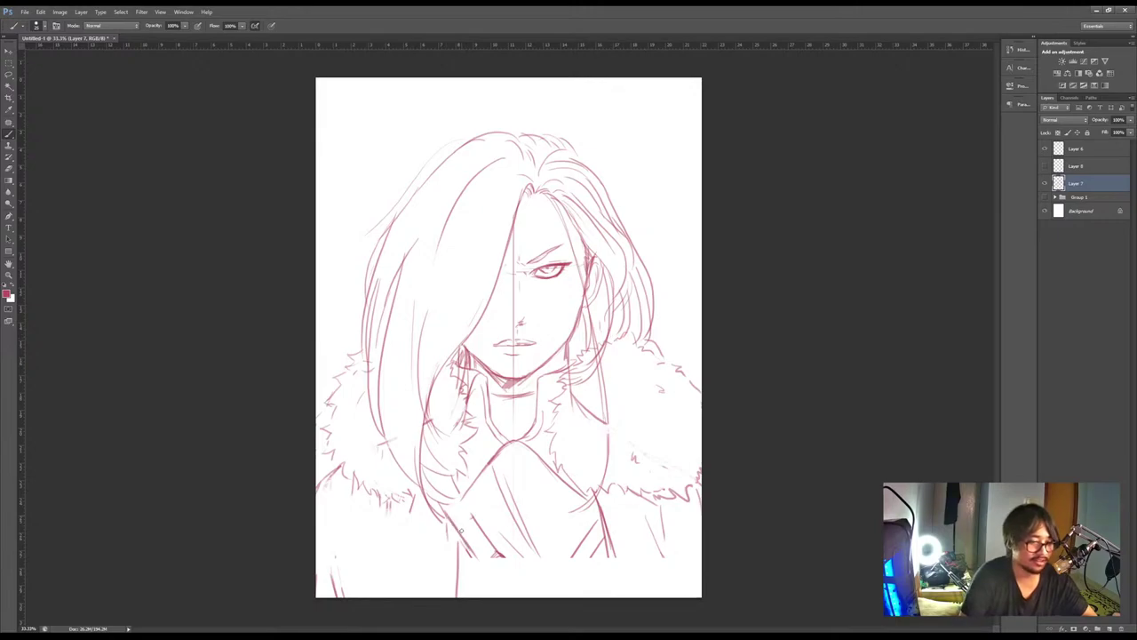
{"action": "key", "text": "ctrl+z"}
{"action": "mouse_move", "coordinate": [443, 505]}
{"action": "left_mouse_down"}
{"action": "mouse_move", "coordinate": [481, 565]}
{"action": "mouse_move", "coordinate": [496, 556]}
{"action": "left_mouse_up"}
{"action": "key", "text": "ctrl+z"}
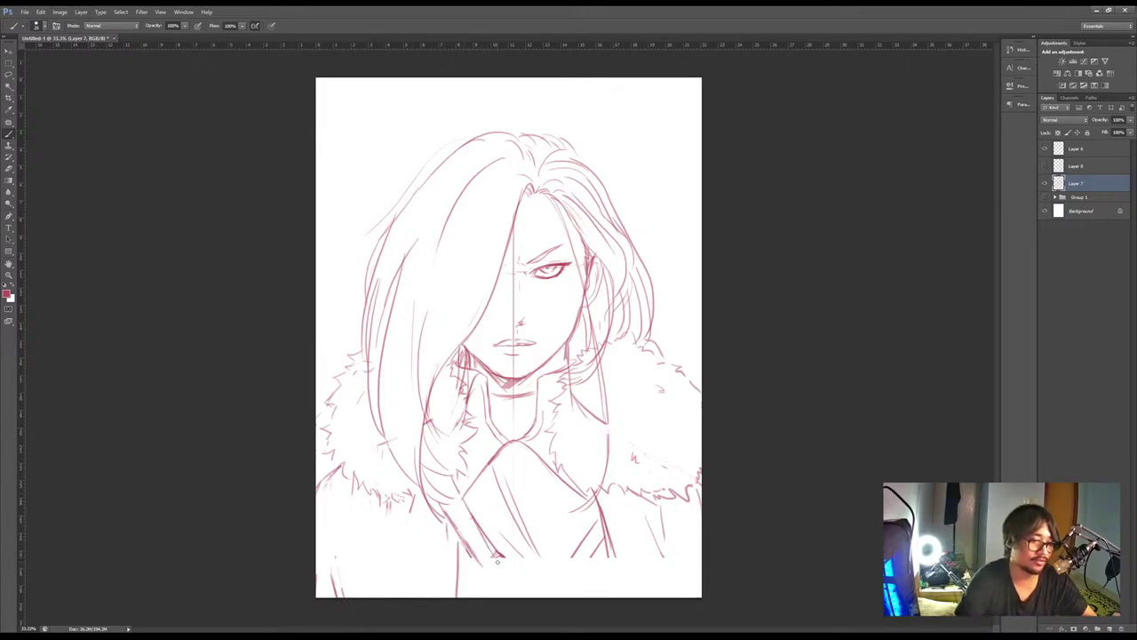
{"action": "key", "text": "ctrl+alt+z"}
{"action": "key", "text": "ctrl+alt+z"}
{"action": "left_click_drag", "start_coordinate": [456, 487], "coordinate": [529, 591]}
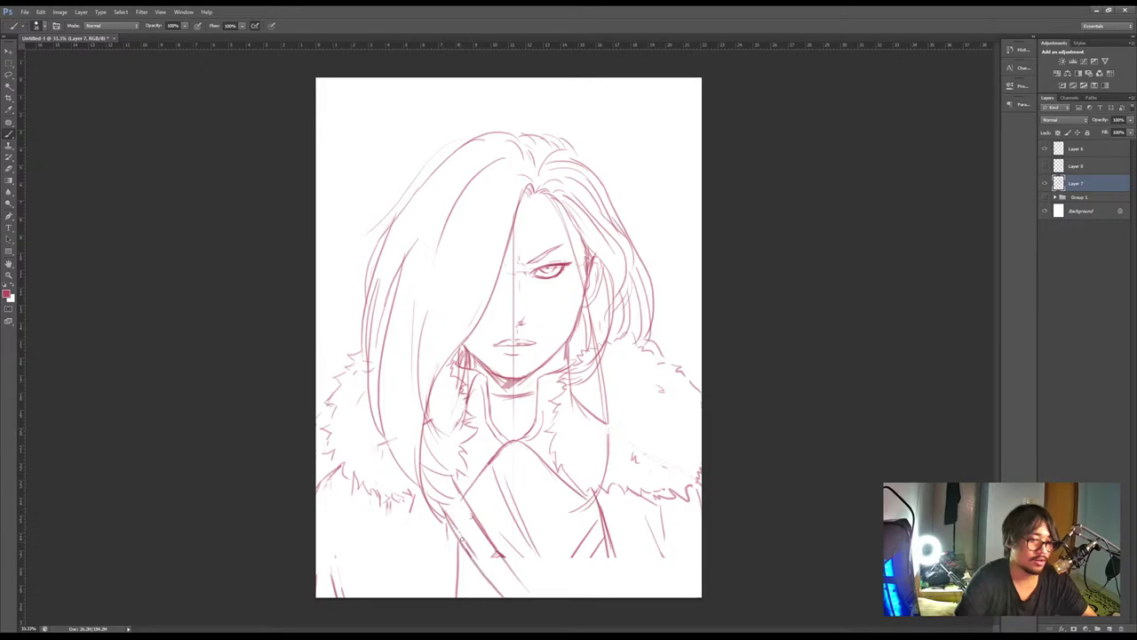
Erase the old short lines around the chest strap and strengthen the strap's outer diagonal edge
{"action": "key", "text": "e"}
{"action": "left_click_drag", "start_coordinate": [444, 499], "coordinate": [508, 569]}
{"action": "key", "text": "b"}
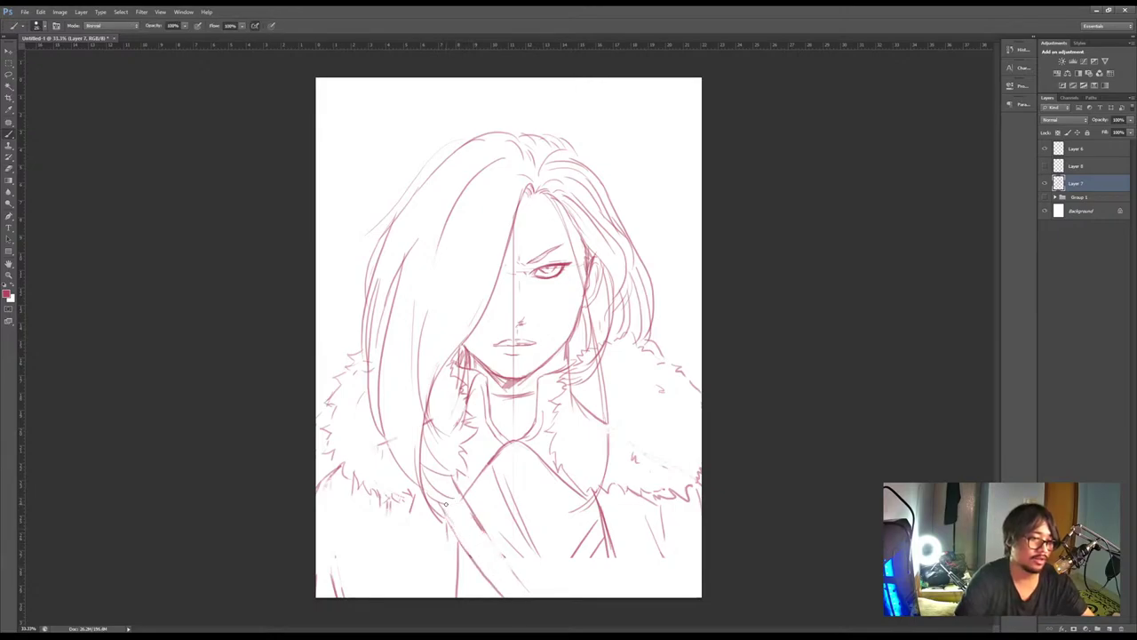
{"action": "left_click_drag", "start_coordinate": [446, 513], "coordinate": [501, 590]}
{"action": "key", "text": "ctrl+z"}
{"action": "left_click_drag", "start_coordinate": [446, 517], "coordinate": [498, 587]}
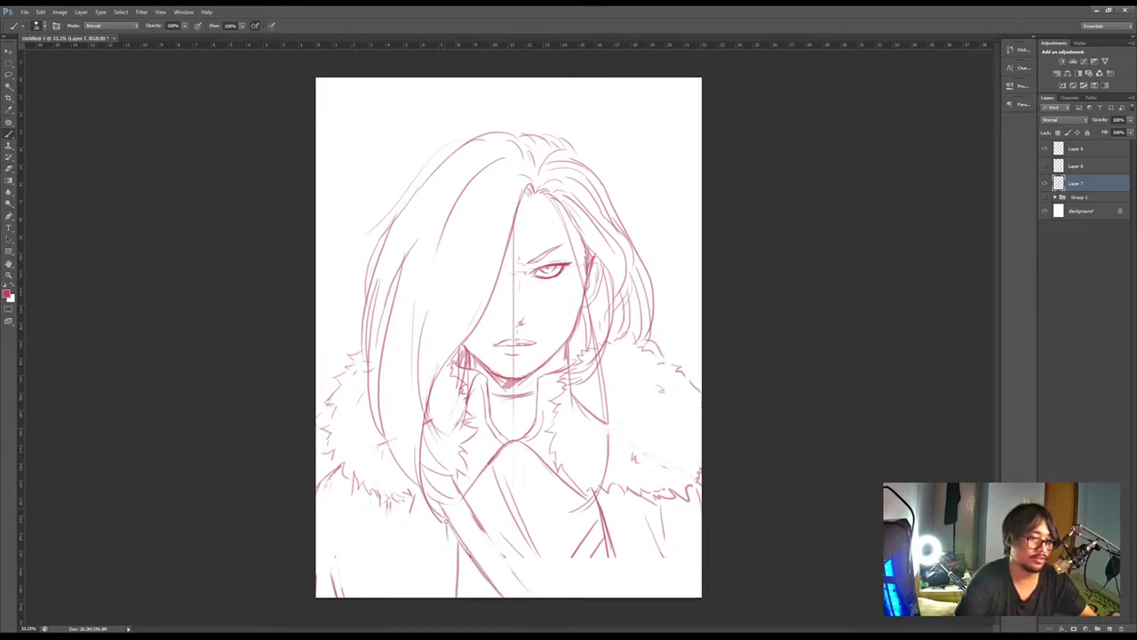
{"action": "left_click_drag", "start_coordinate": [446, 521], "coordinate": [494, 586]}
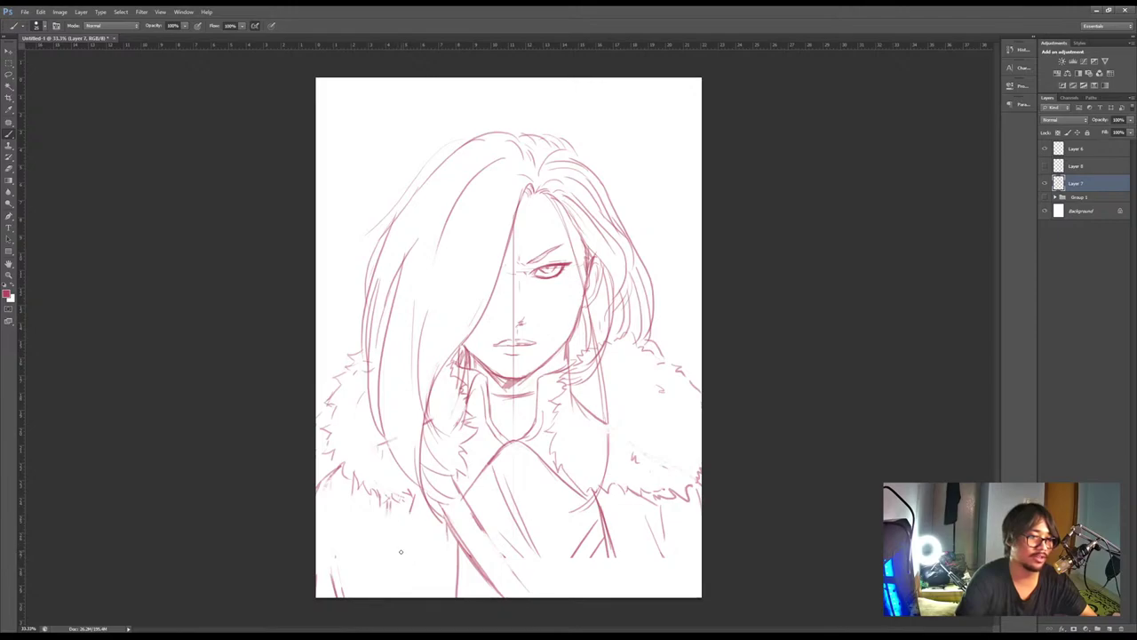
Erase the leftover shoulder and vertical torso lines, and draw new torso sides and a left cloak line down to the canvas bottom
{"action": "key", "text": "e"}
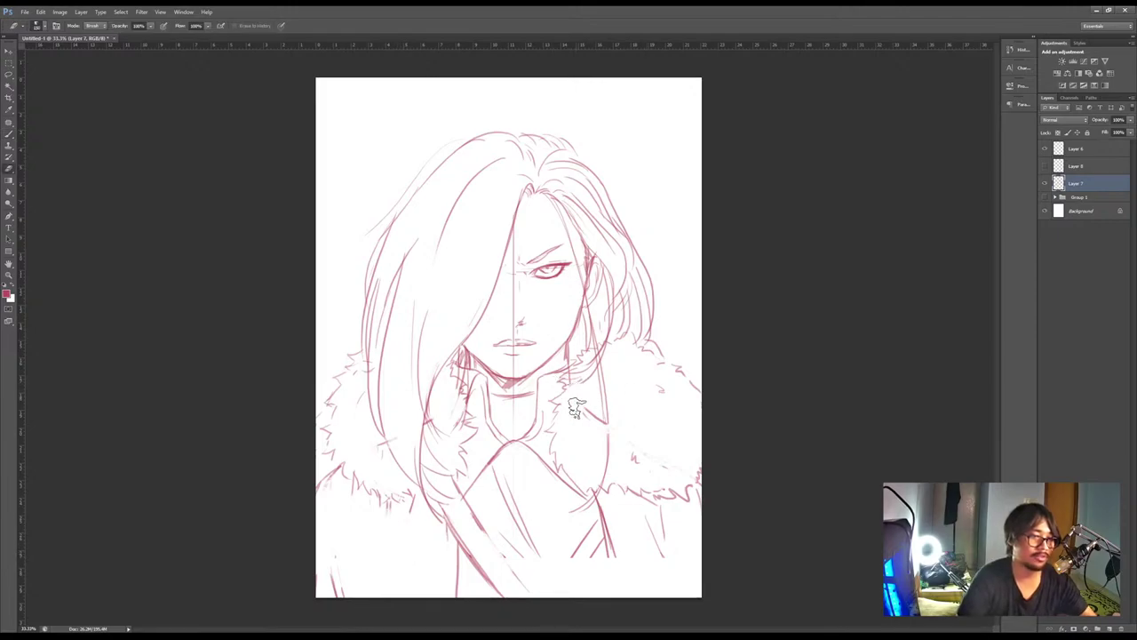
{"action": "key", "text": "b"}
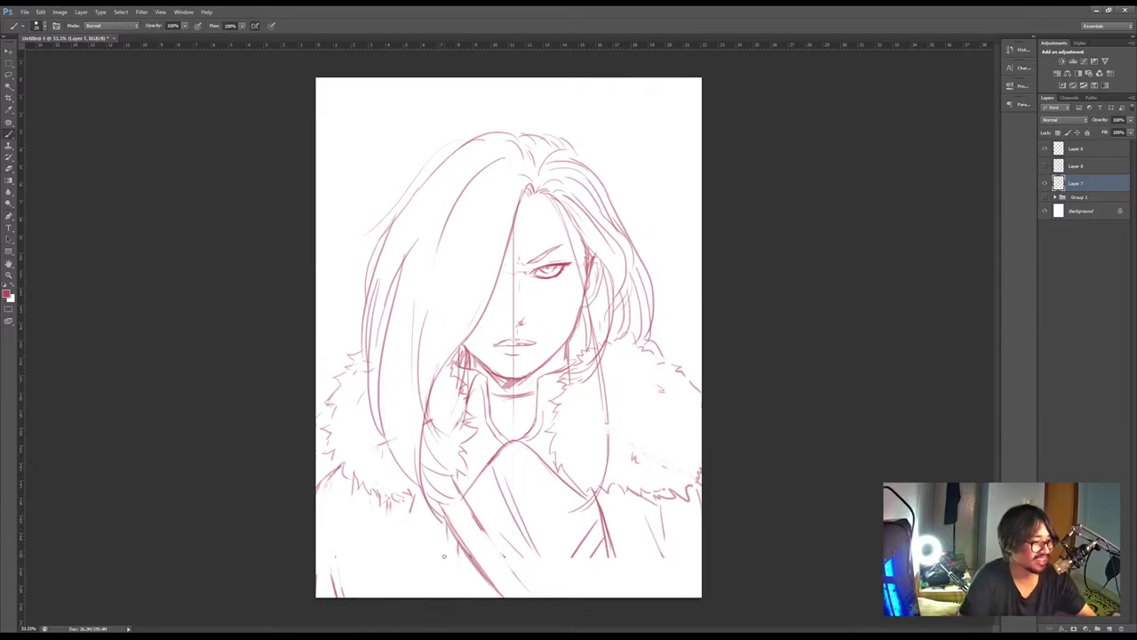
{"action": "left_click_drag", "start_coordinate": [454, 512], "coordinate": [442, 596]}
{"action": "key", "text": "ctrl+z"}
{"action": "left_click_drag", "start_coordinate": [455, 476], "coordinate": [434, 601]}
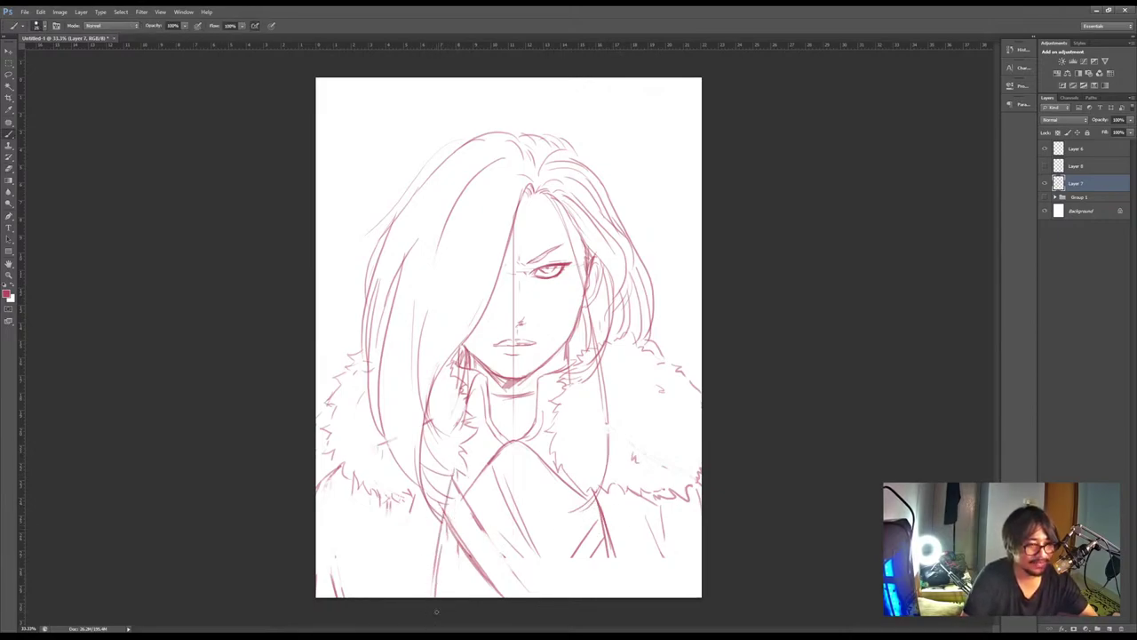
{"action": "left_click_drag", "start_coordinate": [391, 502], "coordinate": [380, 597]}
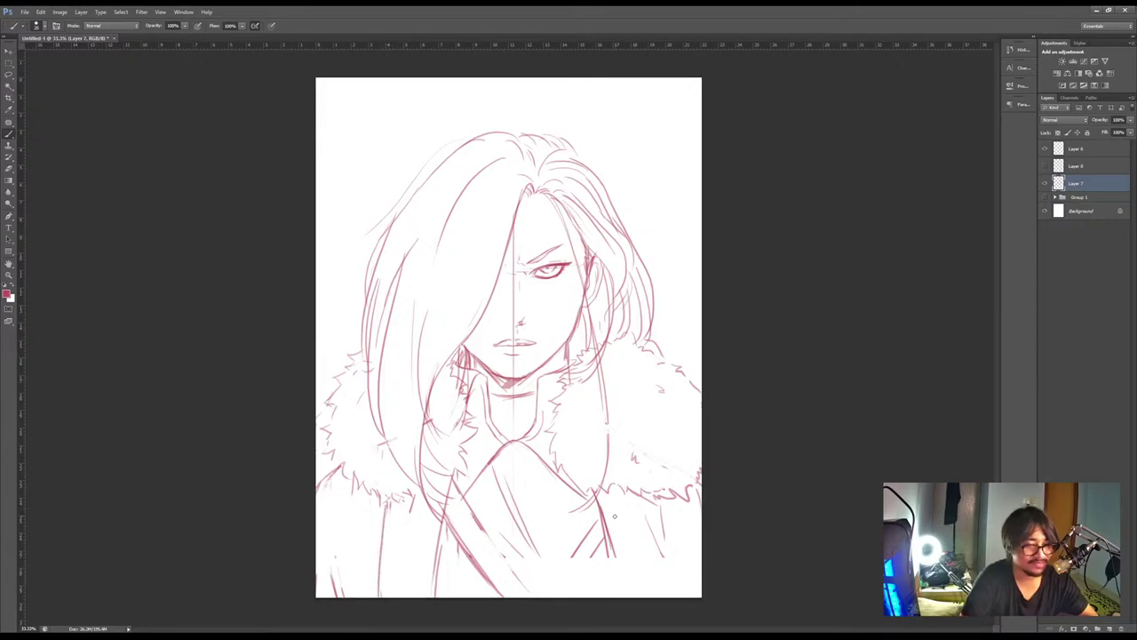
{"action": "left_click_drag", "start_coordinate": [612, 510], "coordinate": [620, 597]}
Extend the inner diagonal edge of the chest strap to the bottom of the canvas
{"action": "left_click_drag", "start_coordinate": [480, 527], "coordinate": [530, 597]}
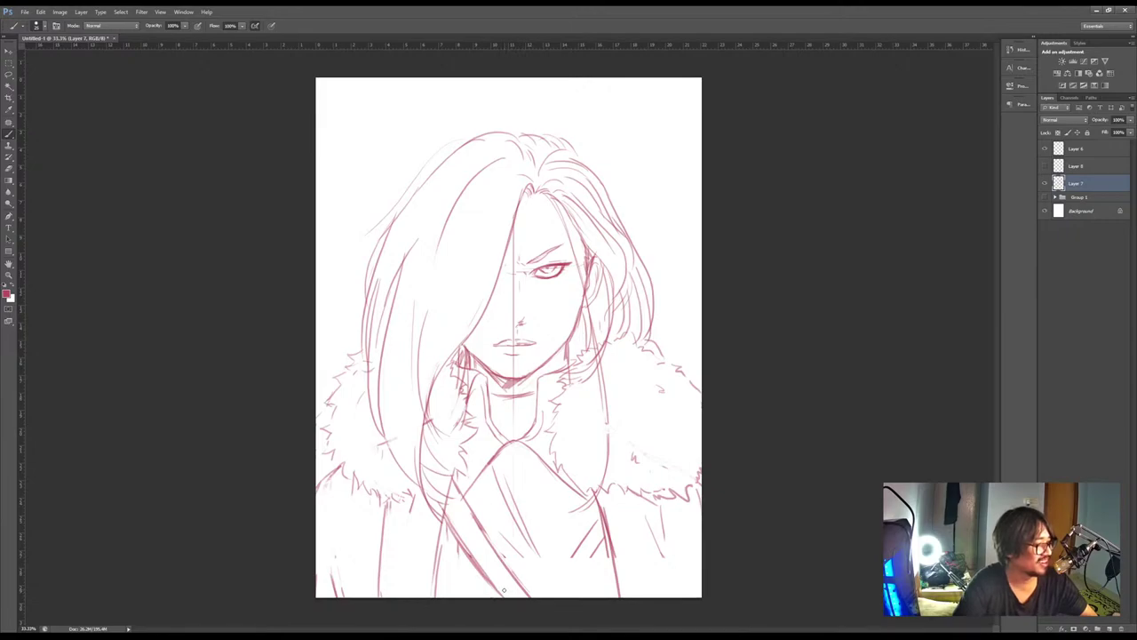
{"action": "key", "text": "ctrl+z"}
{"action": "left_click_drag", "start_coordinate": [474, 518], "coordinate": [532, 598]}
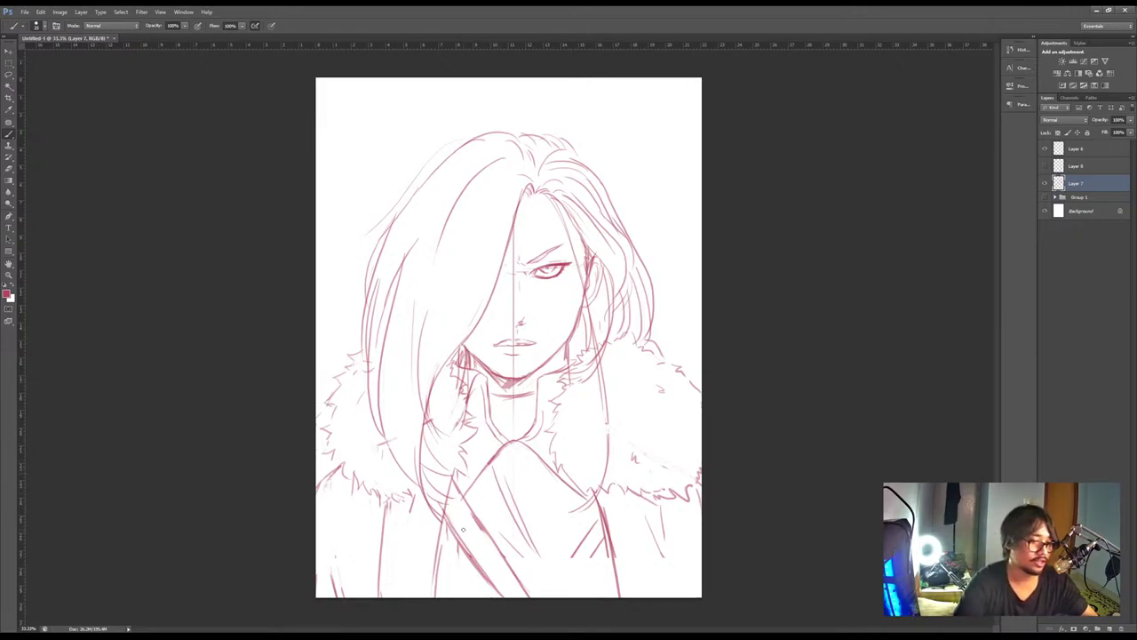
Erase the diagonal chest strap lines and redraw the strap as two clean, parallel edges reaching the canvas bottom
{"action": "key", "text": "e"}
{"action": "mouse_move", "coordinate": [460, 521]}
{"action": "left_mouse_down"}
{"action": "mouse_move", "coordinate": [457, 530]}
{"action": "mouse_move", "coordinate": [467, 508]}
{"action": "mouse_move", "coordinate": [497, 578]}
{"action": "left_mouse_up"}
{"action": "key", "text": "b"}
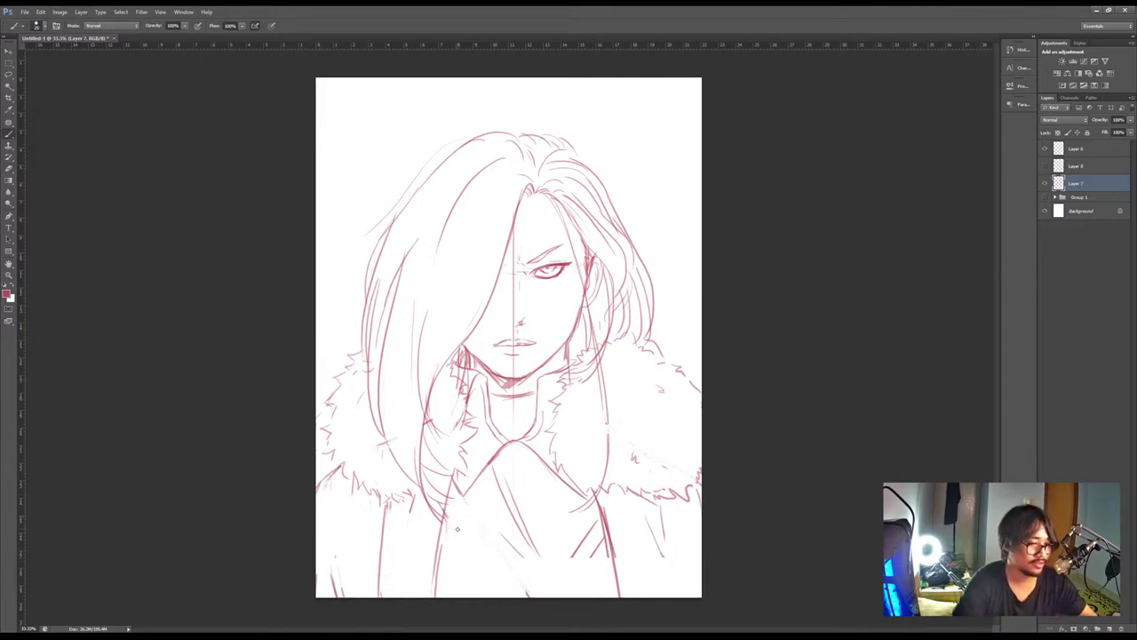
{"action": "left_click_drag", "start_coordinate": [450, 524], "coordinate": [492, 596]}
{"action": "key", "text": "ctrl+z"}
{"action": "left_click_drag", "start_coordinate": [461, 492], "coordinate": [520, 596]}
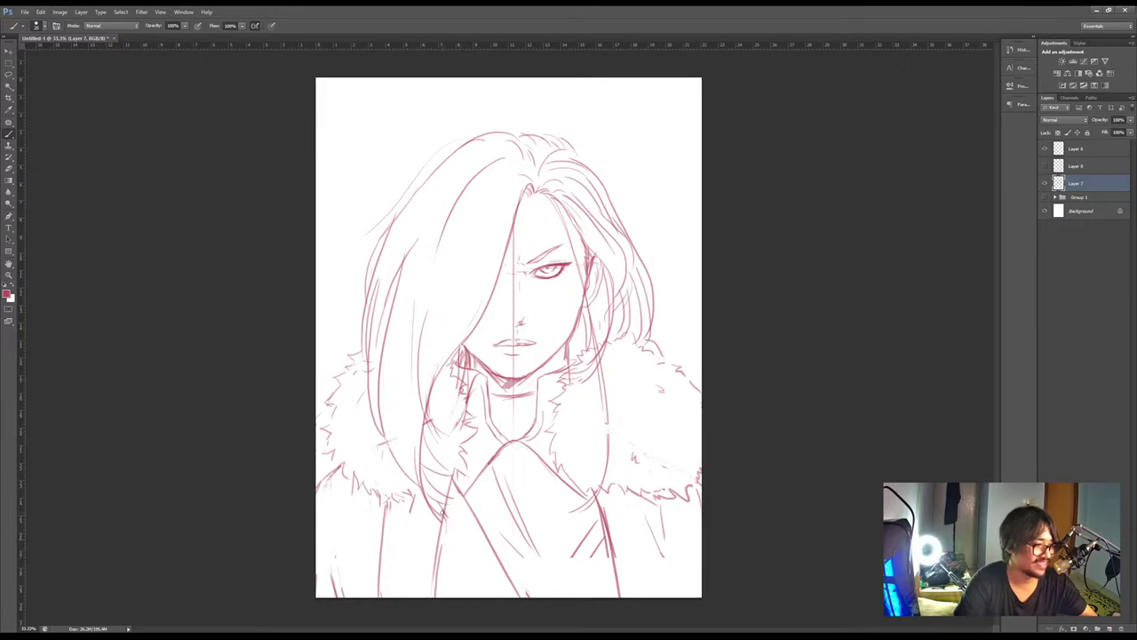
{"action": "left_click_drag", "start_coordinate": [484, 512], "coordinate": [441, 597]}
{"action": "key", "text": "ctrl+z"}
{"action": "left_click_drag", "start_coordinate": [489, 513], "coordinate": [444, 597]}
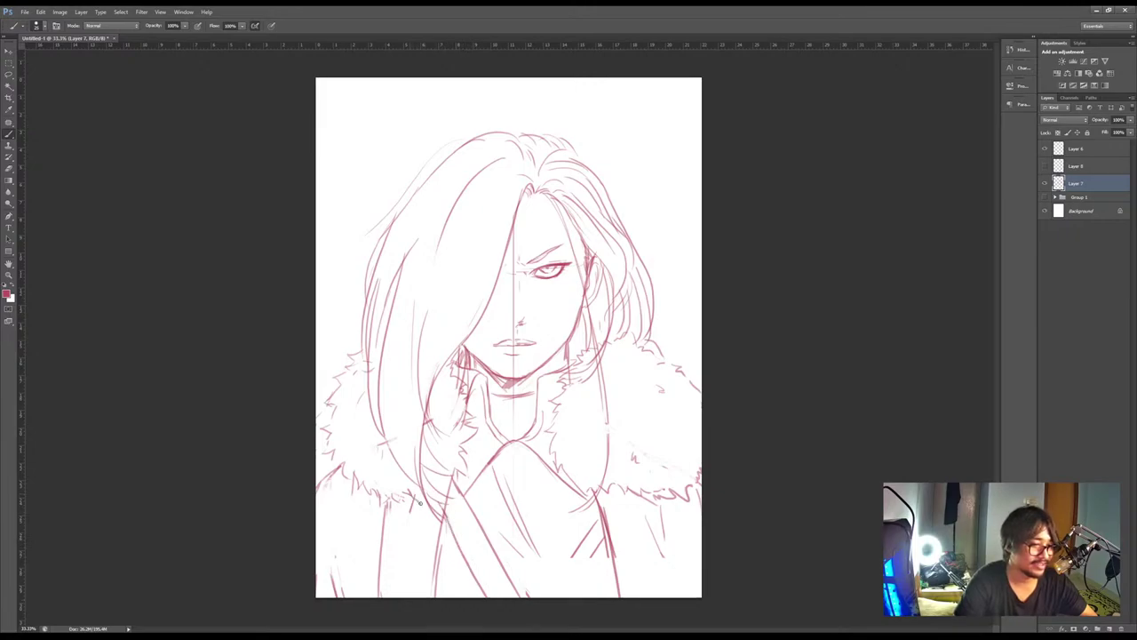
Clean up and redraw the jagged lower edge of the left-hand fur collar from the hair ends out to the canvas edge
{"action": "key", "text": "e"}
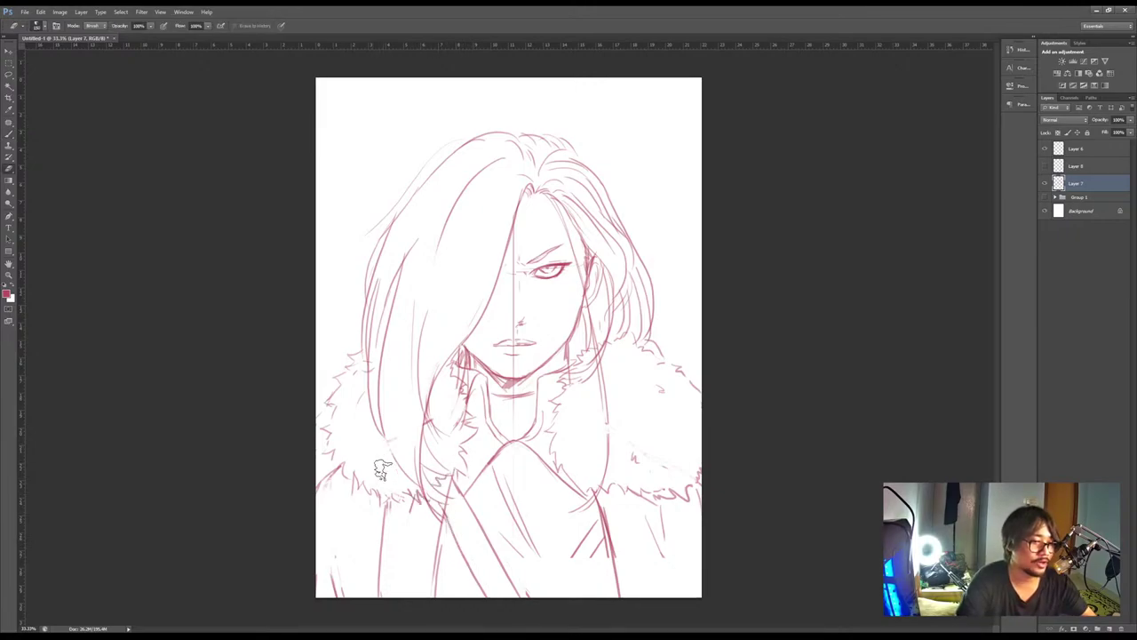
{"action": "mouse_move", "coordinate": [387, 496]}
{"action": "left_mouse_down"}
{"action": "mouse_move", "coordinate": [408, 493]}
{"action": "mouse_move", "coordinate": [362, 492]}
{"action": "mouse_move", "coordinate": [373, 500]}
{"action": "left_mouse_up"}
{"action": "key", "text": "b"}
{"action": "mouse_move", "coordinate": [374, 497]}
{"action": "left_mouse_down"}
{"action": "mouse_move", "coordinate": [394, 519]}
{"action": "mouse_move", "coordinate": [410, 515]}
{"action": "left_mouse_up"}
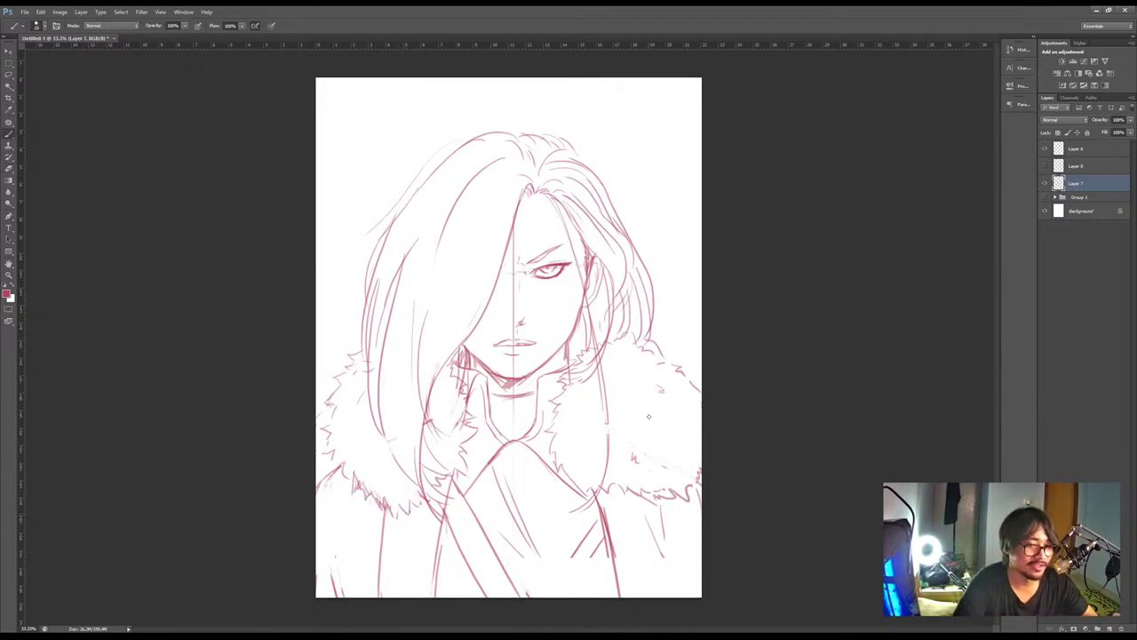
{"action": "key", "text": "e"}
{"action": "mouse_move", "coordinate": [330, 487]}
{"action": "left_mouse_down"}
{"action": "mouse_move", "coordinate": [323, 498]}
{"action": "mouse_move", "coordinate": [307, 489]}
{"action": "mouse_move", "coordinate": [334, 469]}
{"action": "mouse_move", "coordinate": [318, 475]}
{"action": "left_mouse_up"}
{"action": "key", "text": "b"}
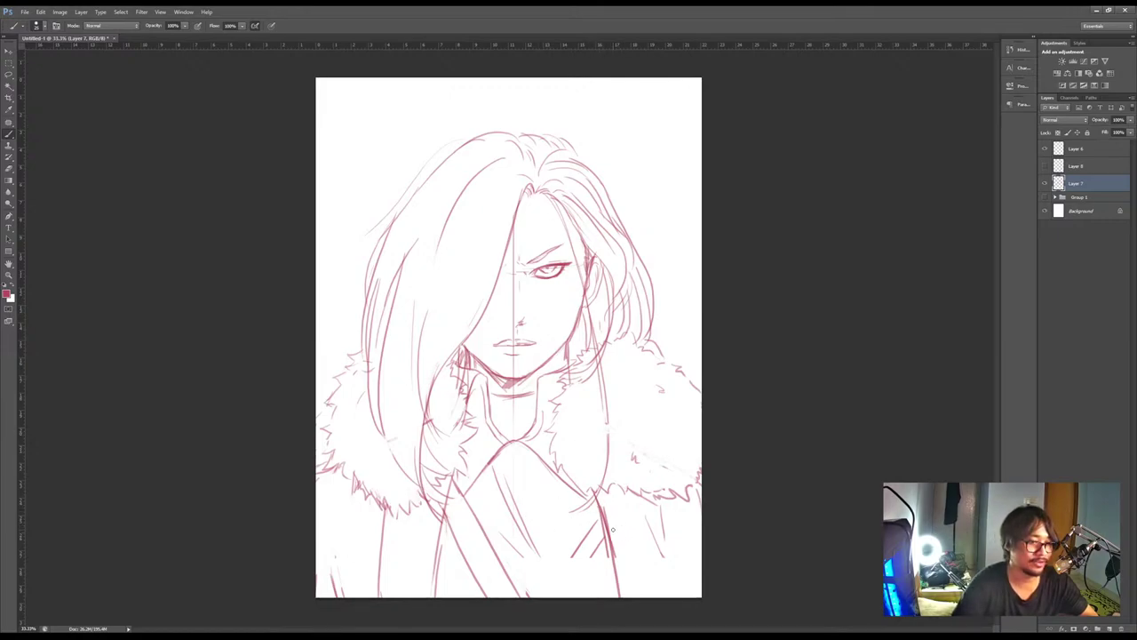
Erase the fold lines and short crossing strokes inside the chest area
{"action": "key", "text": "e"}
{"action": "mouse_move", "coordinate": [596, 525]}
{"action": "left_mouse_down"}
{"action": "mouse_move", "coordinate": [529, 557]}
{"action": "mouse_move", "coordinate": [511, 535]}
{"action": "mouse_move", "coordinate": [527, 563]}
{"action": "left_mouse_up"}
{"action": "key", "text": "b"}
Erase the rough line sloping left from the base of the collar and redraw it more cleanly toward the strap
{"action": "key", "text": "e"}
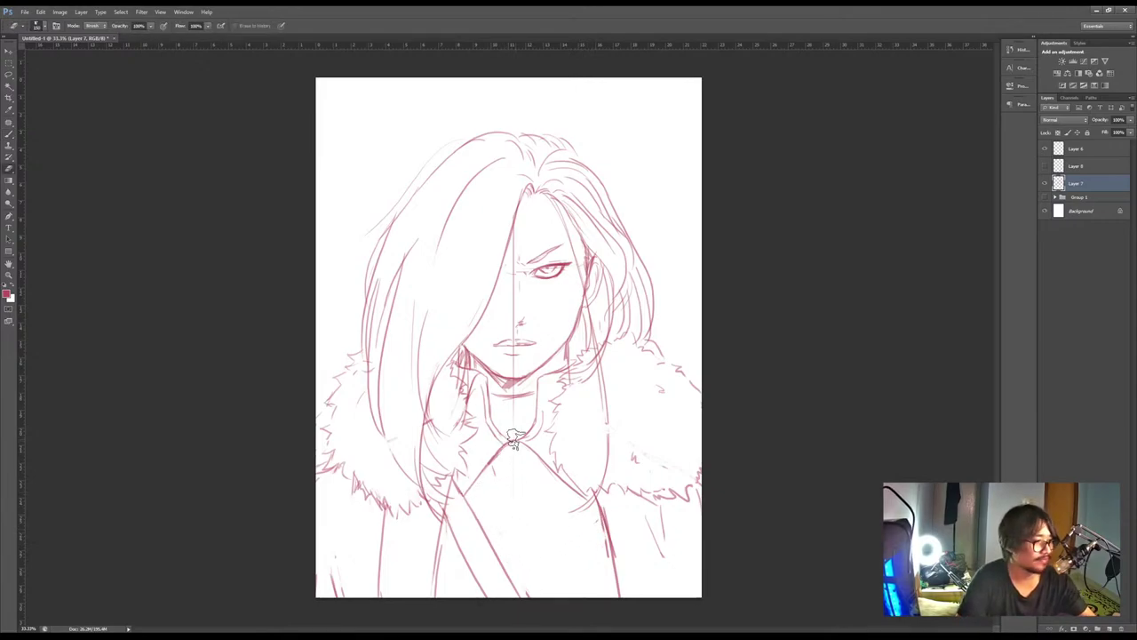
{"action": "left_click_drag", "start_coordinate": [517, 441], "coordinate": [470, 483]}
{"action": "key", "text": "b"}
{"action": "mouse_move", "coordinate": [505, 441]}
{"action": "left_mouse_down"}
{"action": "mouse_move", "coordinate": [530, 447]}
{"action": "mouse_move", "coordinate": [462, 489]}
{"action": "mouse_move", "coordinate": [439, 544]}
{"action": "left_mouse_up"}
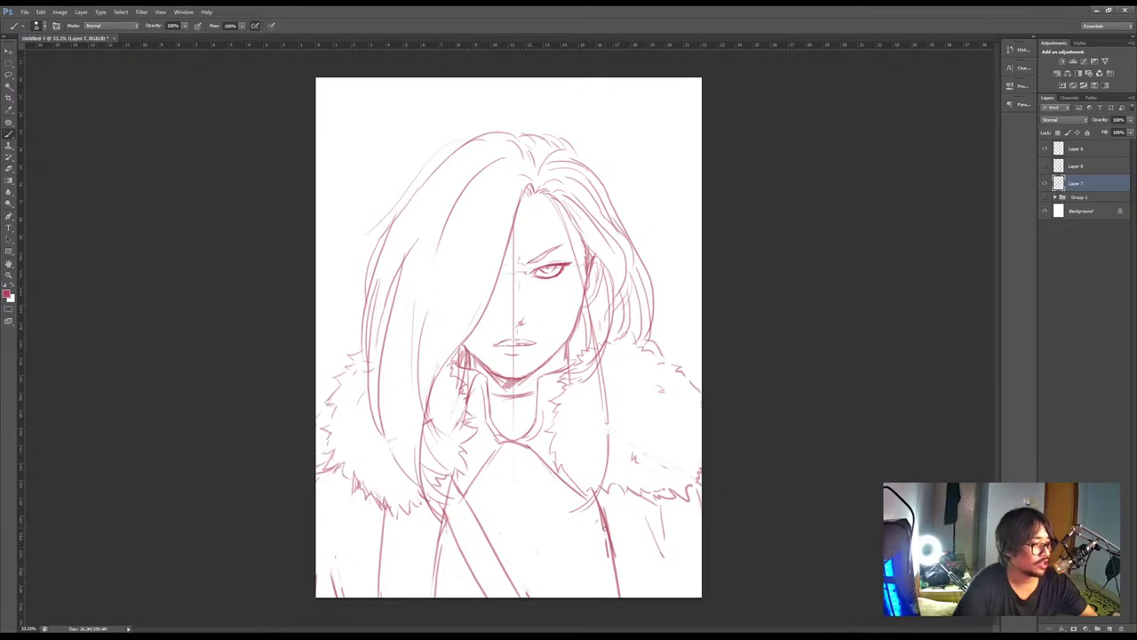
Draw a second diagonal strap from the torso's right-hand side down toward the bottom centre, crossing toward the first strap
{"action": "left_click_drag", "start_coordinate": [604, 528], "coordinate": [582, 597]}
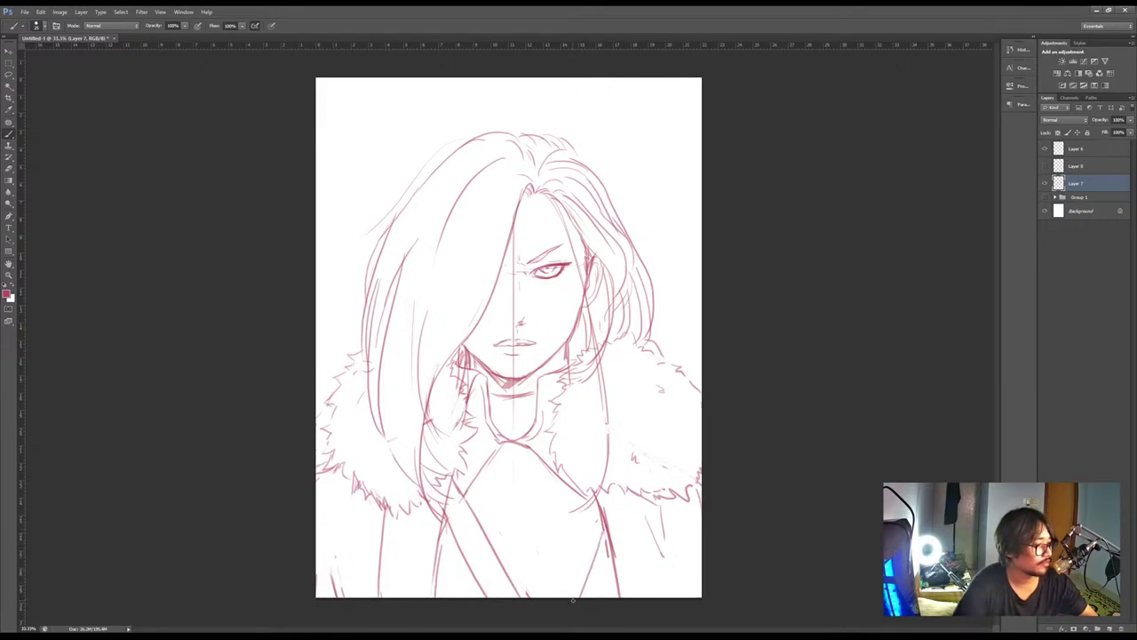
{"action": "key", "text": "ctrl+z"}
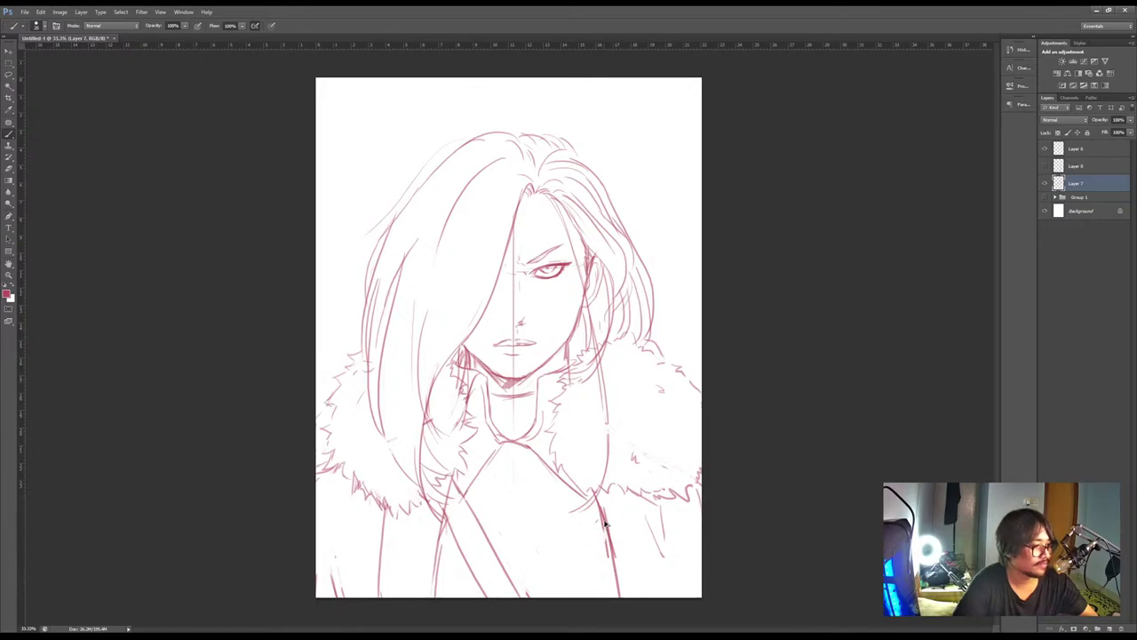
{"action": "left_click_drag", "start_coordinate": [608, 524], "coordinate": [566, 597]}
{"action": "key", "text": "ctrl+z"}
{"action": "left_click_drag", "start_coordinate": [606, 522], "coordinate": [538, 597]}
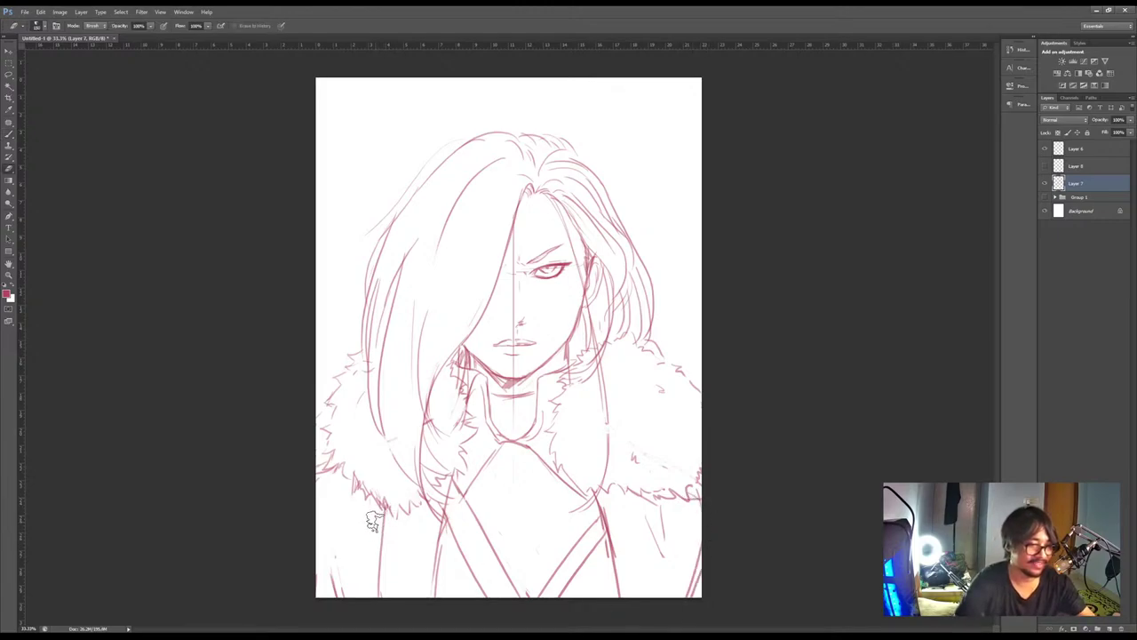
Replace the line below the left-hand fur with two parallel cloak edges and an outer arm line reaching the canvas bottom
{"action": "mouse_move", "coordinate": [364, 463]}
{"action": "left_mouse_down"}
{"action": "mouse_move", "coordinate": [342, 488]}
{"action": "mouse_move", "coordinate": [365, 600]}
{"action": "mouse_move", "coordinate": [366, 558]}
{"action": "mouse_move", "coordinate": [375, 598]}
{"action": "left_mouse_up"}
{"action": "key", "text": "ctrl+z"}
{"action": "left_click_drag", "start_coordinate": [355, 503], "coordinate": [365, 597]}
{"action": "key", "text": "ctrl+z"}
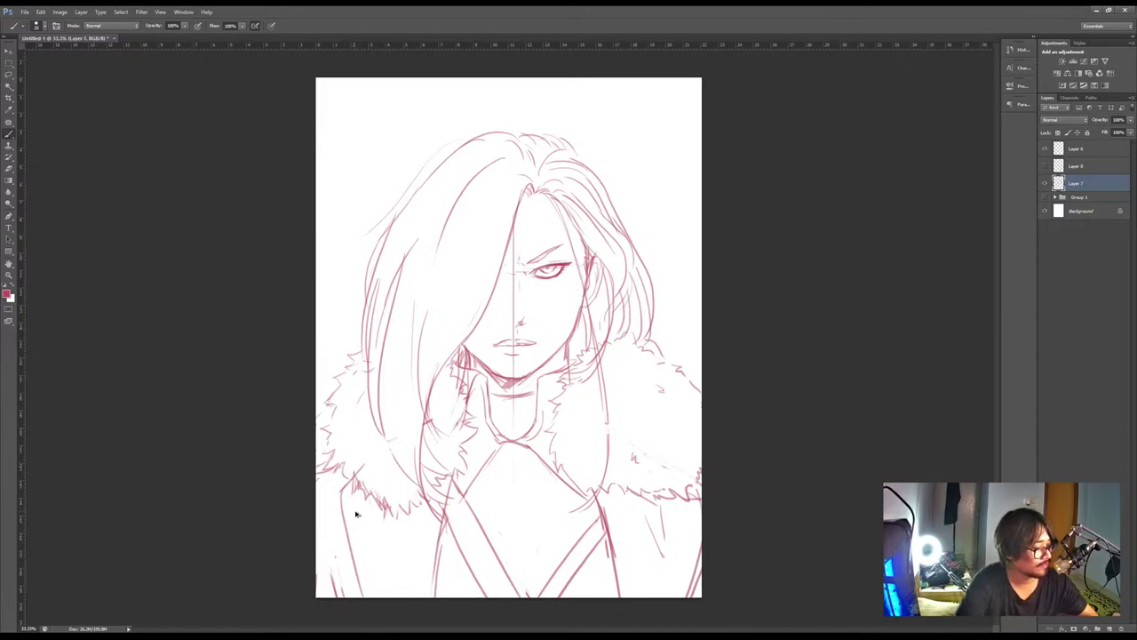
{"action": "left_click_drag", "start_coordinate": [354, 482], "coordinate": [371, 587]}
{"action": "mouse_move", "coordinate": [357, 530]}
{"action": "left_mouse_down"}
{"action": "mouse_move", "coordinate": [322, 592]}
{"action": "mouse_move", "coordinate": [319, 577]}
{"action": "mouse_move", "coordinate": [329, 569]}
{"action": "mouse_move", "coordinate": [345, 617]}
{"action": "left_mouse_up"}
{"action": "key", "text": "e"}
{"action": "key", "text": "b"}
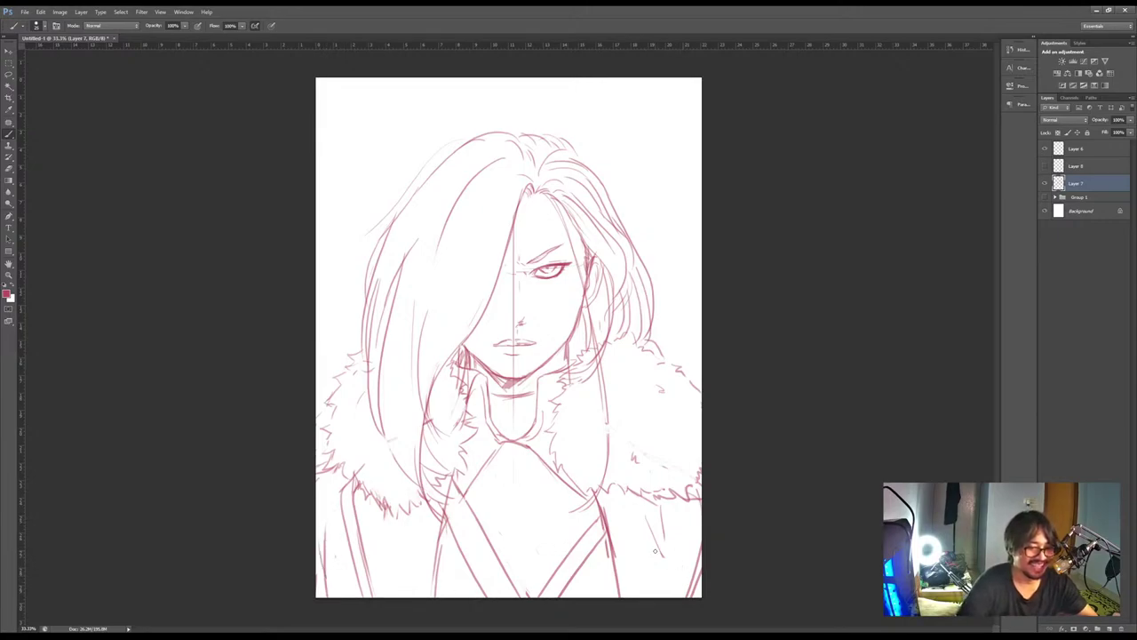
Draw a vertical centre line down the chest from the base of the collar to the canvas bottom
{"action": "left_click_drag", "start_coordinate": [517, 502], "coordinate": [520, 594]}
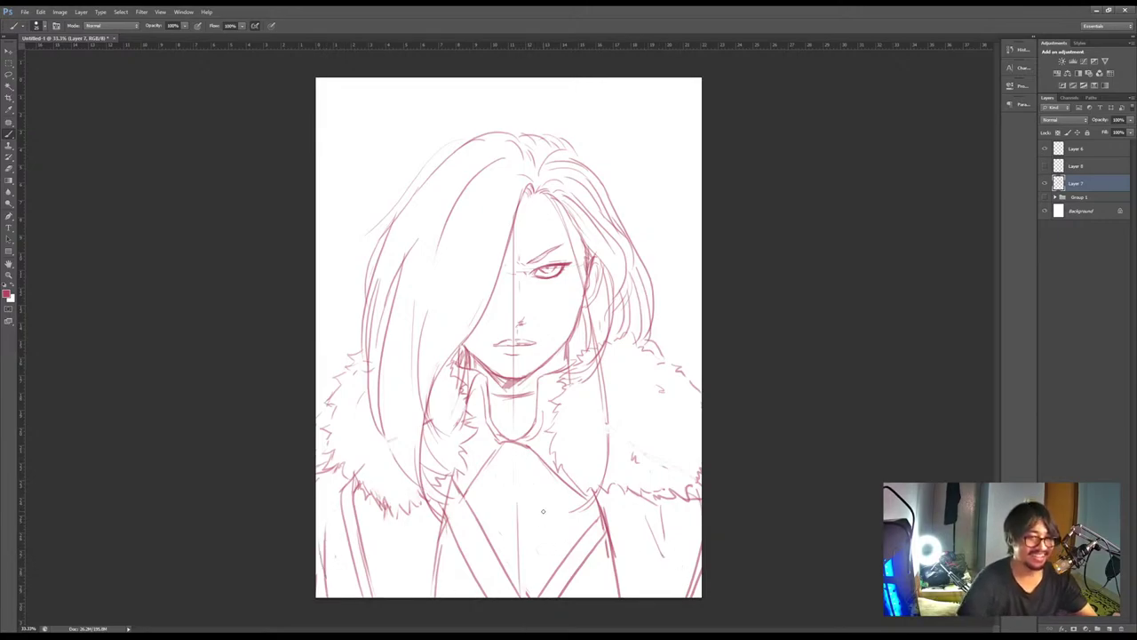
{"action": "key", "text": "ctrl+z"}
{"action": "left_click_drag", "start_coordinate": [512, 442], "coordinate": [512, 594]}
Replace the heavy torso line below the right-hand fur with one thinner line reaching the canvas bottom
{"action": "key", "text": "e"}
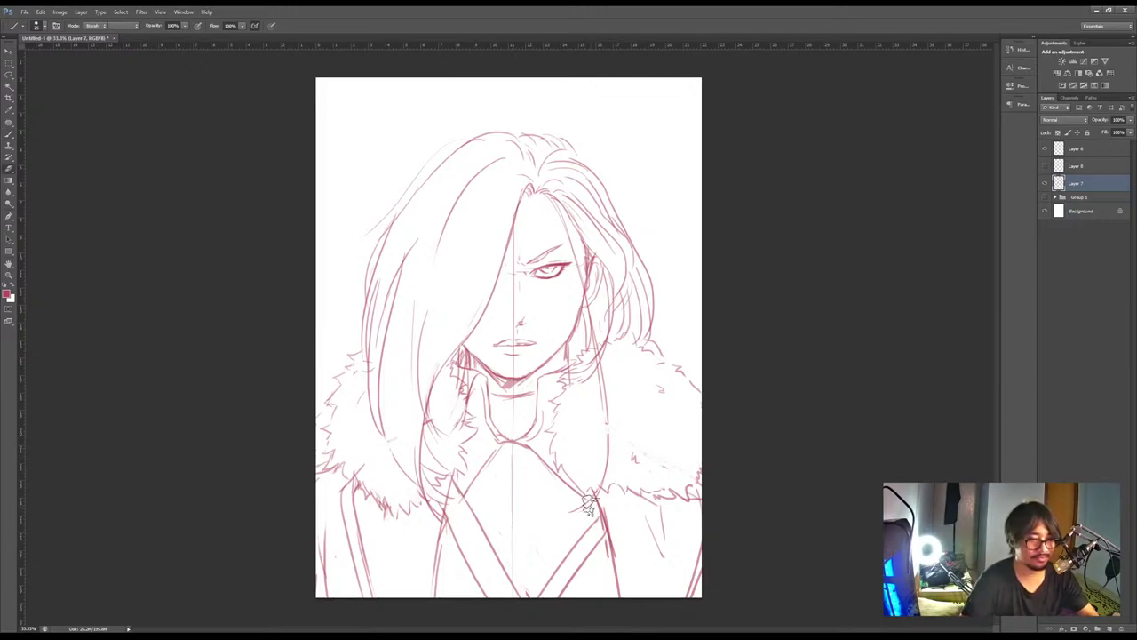
{"action": "left_click_drag", "start_coordinate": [589, 503], "coordinate": [606, 596]}
{"action": "key", "text": "b"}
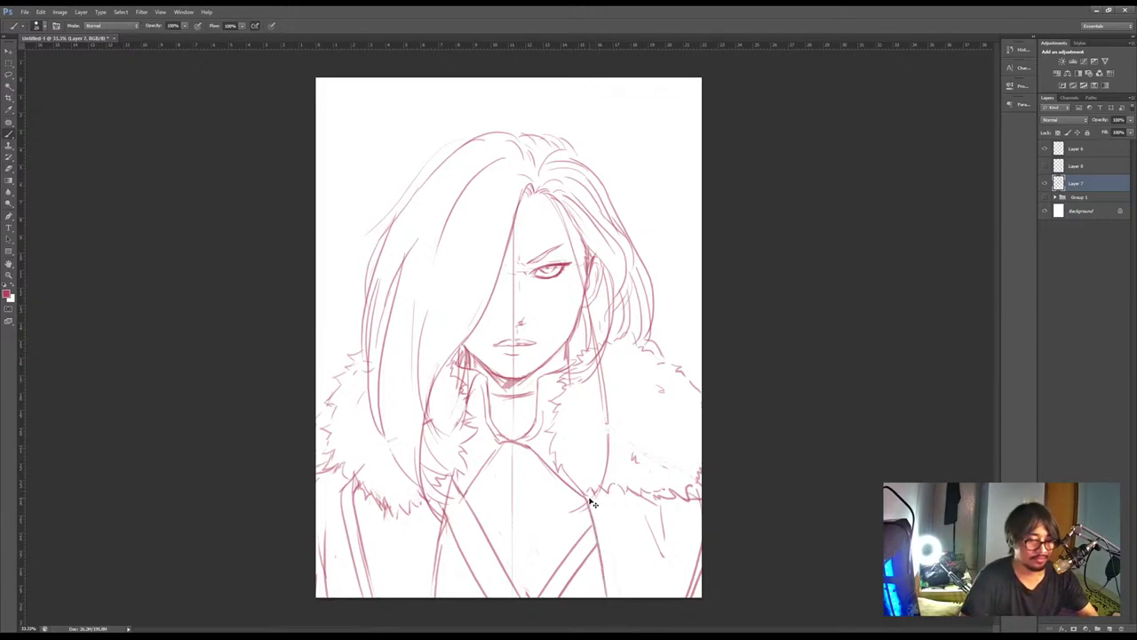
{"action": "key", "text": "ctrl+z"}
{"action": "key", "text": "ctrl+z"}
Erase the fold lines and old cloak edge below the right-hand fur, and redraw the edge as two near-vertical lines
{"action": "key", "text": "e"}
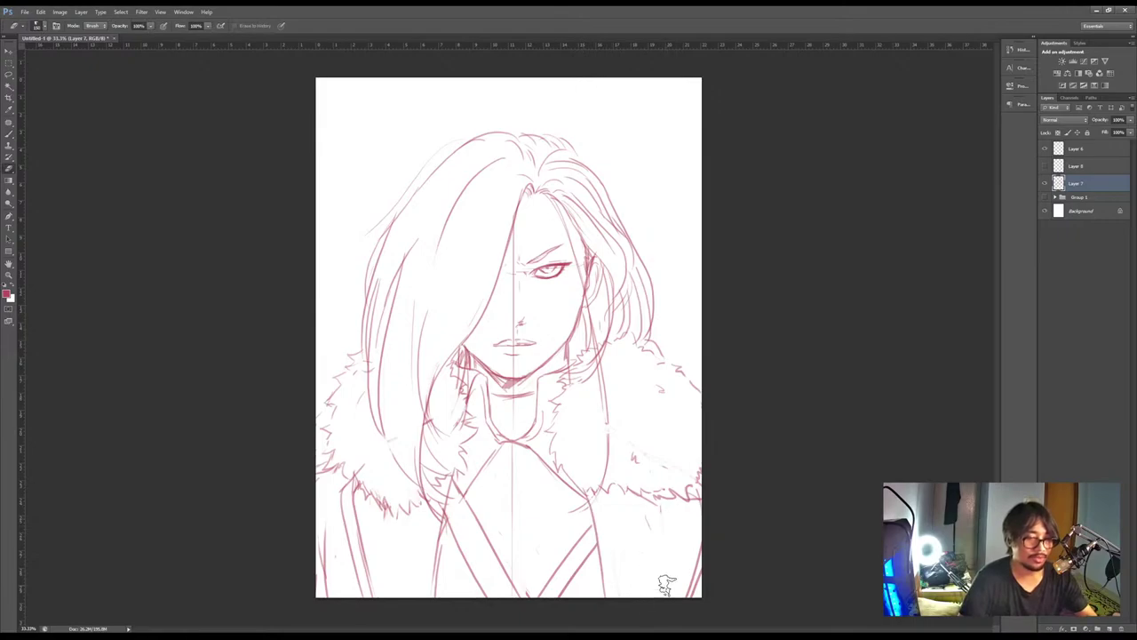
{"action": "key", "text": "b"}
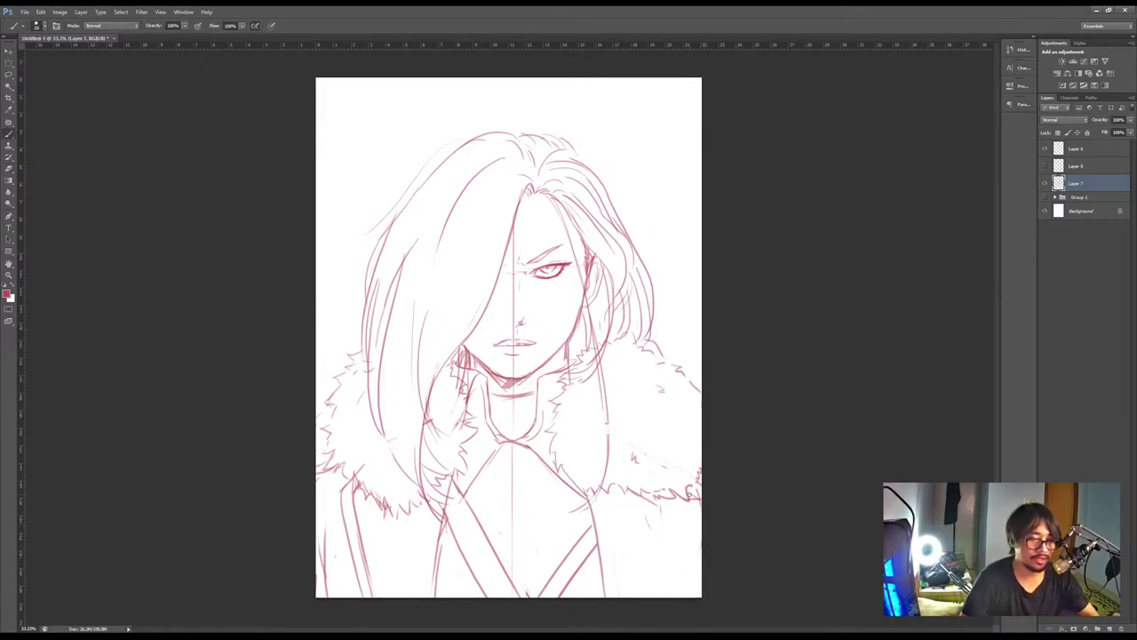
{"action": "mouse_move", "coordinate": [686, 500]}
{"action": "left_mouse_down"}
{"action": "mouse_move", "coordinate": [681, 597]}
{"action": "mouse_move", "coordinate": [692, 596]}
{"action": "left_mouse_up"}
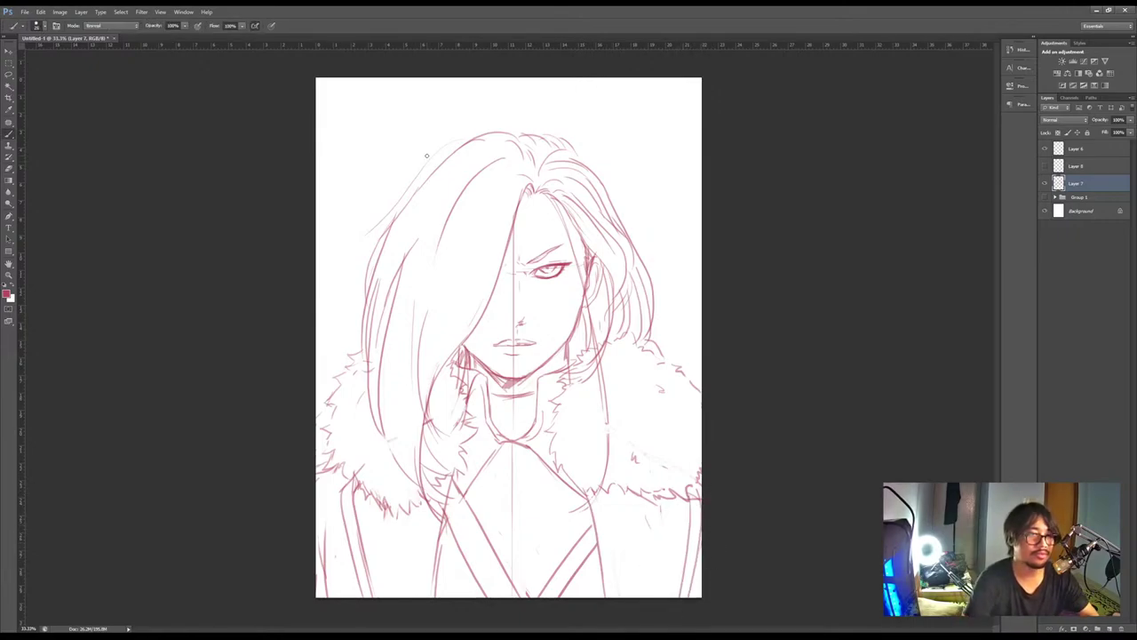
Add outer contour strokes to the long left-hand hair, from the crown down over the fur collar
{"action": "mouse_move", "coordinate": [476, 133]}
{"action": "left_mouse_down"}
{"action": "mouse_move", "coordinate": [410, 179]}
{"action": "mouse_move", "coordinate": [493, 132]}
{"action": "mouse_move", "coordinate": [389, 237]}
{"action": "left_mouse_up"}
{"action": "key", "text": "ctrl+z"}
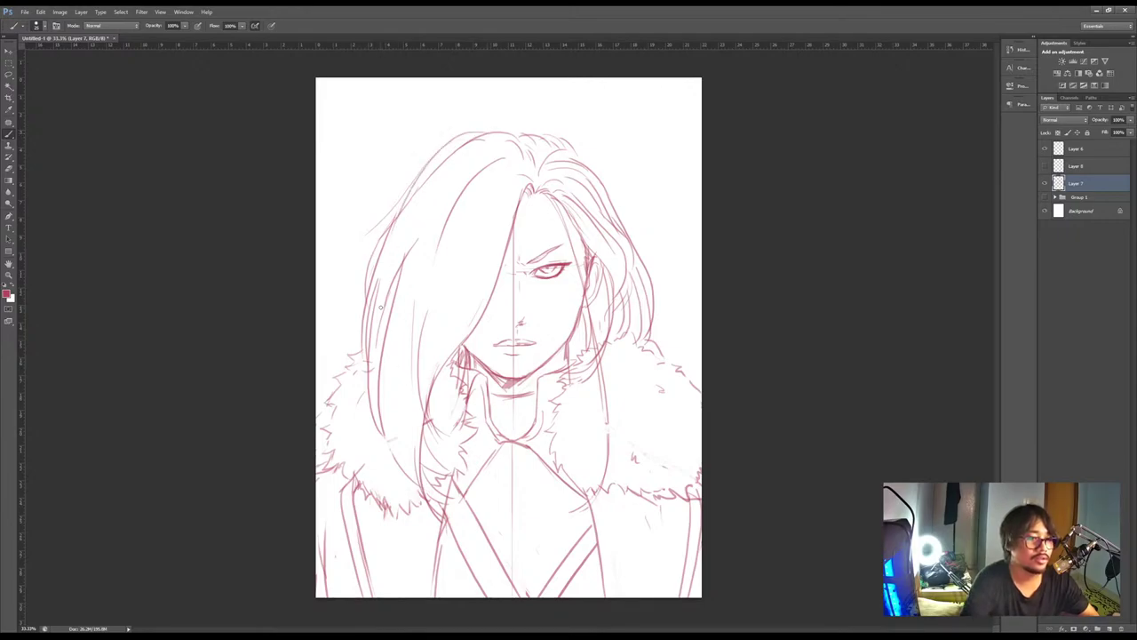
{"action": "left_click_drag", "start_coordinate": [378, 295], "coordinate": [395, 475]}
{"action": "left_click_drag", "start_coordinate": [362, 379], "coordinate": [394, 483]}
{"action": "left_click_drag", "start_coordinate": [372, 412], "coordinate": [426, 524]}
{"action": "key", "text": "ctrl+z"}
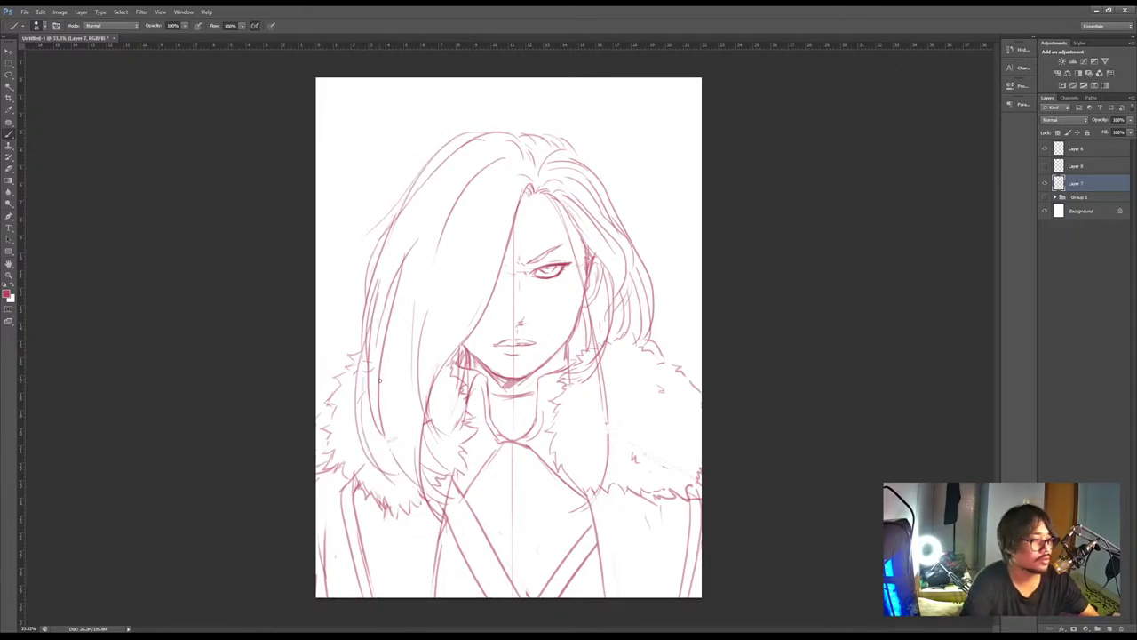
Sketch the tips of the long left-hand hair sweeping over the lower fur toward the chest strap, retrying strokes until they flow
{"action": "mouse_move", "coordinate": [379, 380]}
{"action": "left_mouse_down"}
{"action": "mouse_move", "coordinate": [426, 530]}
{"action": "mouse_move", "coordinate": [457, 524]}
{"action": "left_mouse_up"}
{"action": "key", "text": "ctrl+alt+z"}
{"action": "left_click_drag", "start_coordinate": [416, 491], "coordinate": [473, 516]}
{"action": "key", "text": "ctrl+alt+z"}
{"action": "key", "text": "ctrl+alt+z"}
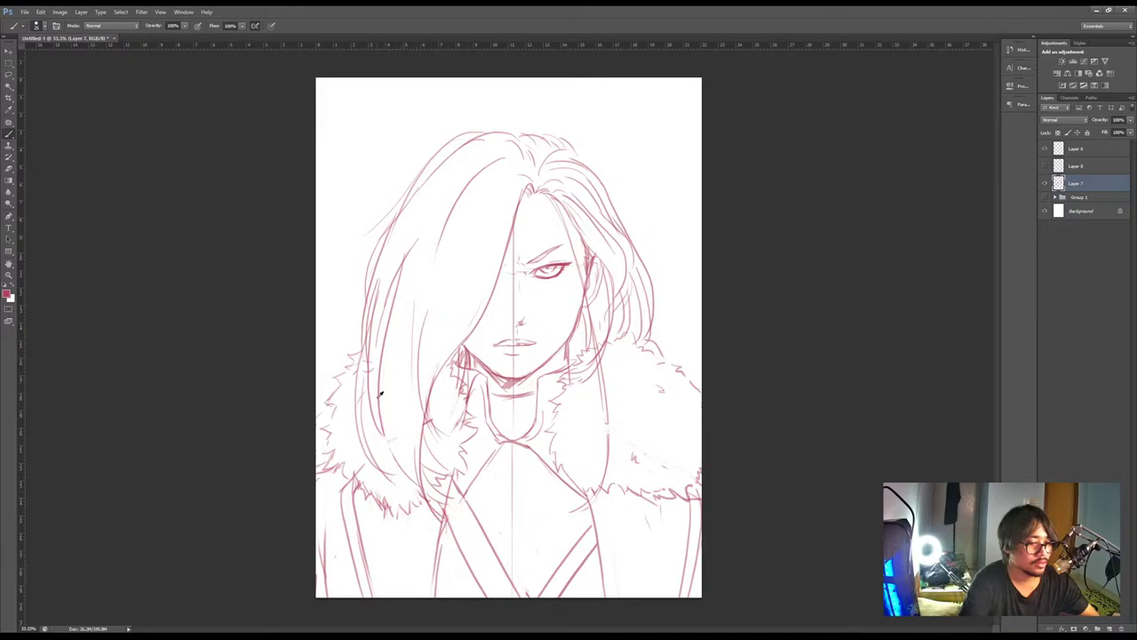
{"action": "left_click_drag", "start_coordinate": [378, 396], "coordinate": [441, 520]}
{"action": "left_click_drag", "start_coordinate": [411, 476], "coordinate": [462, 521]}
{"action": "key", "text": "ctrl+alt+z"}
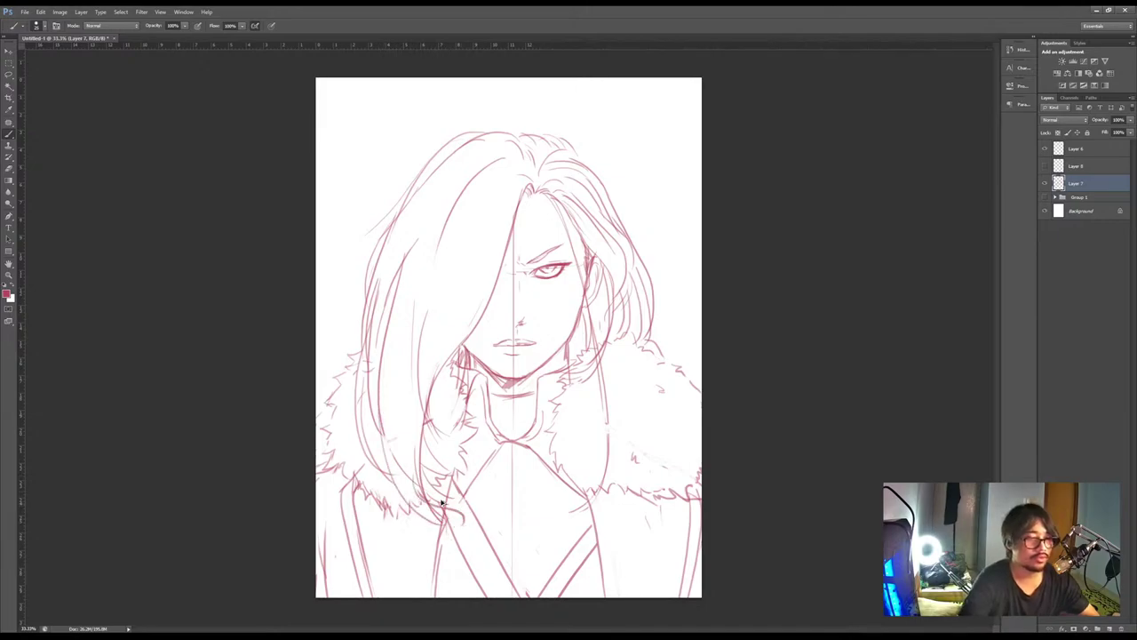
{"action": "key", "text": "ctrl+alt+z"}
{"action": "left_click_drag", "start_coordinate": [393, 471], "coordinate": [460, 520]}
{"action": "key", "text": "ctrl+alt+z"}
{"action": "mouse_move", "coordinate": [394, 479]}
{"action": "left_mouse_down"}
{"action": "mouse_move", "coordinate": [455, 517]}
{"action": "mouse_move", "coordinate": [442, 519]}
{"action": "left_mouse_up"}
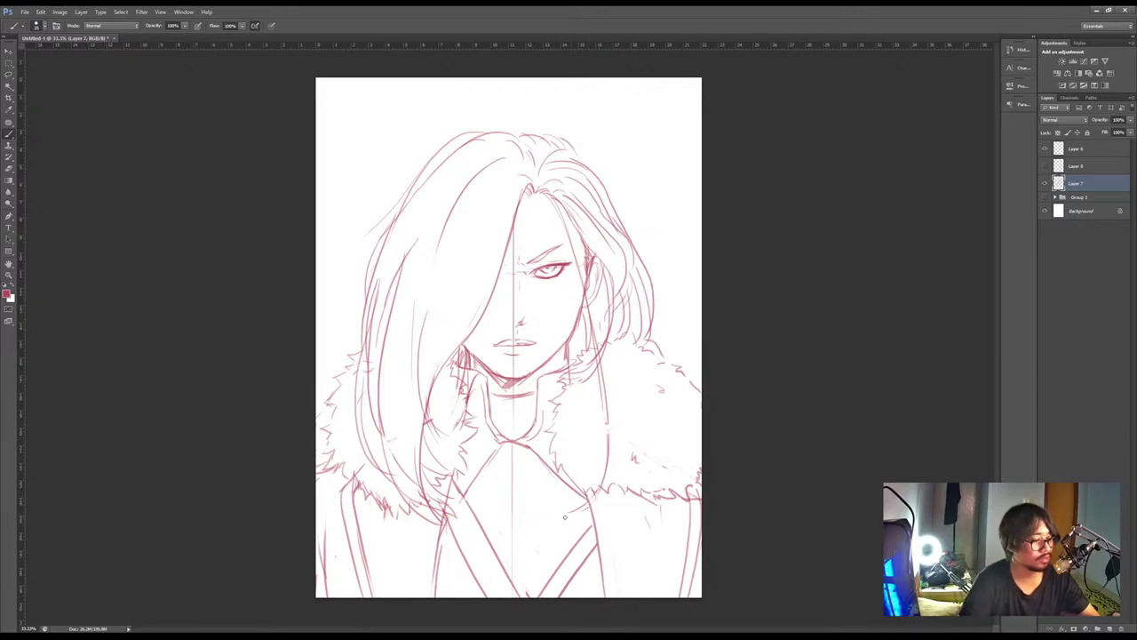
Sketch a small curved shape where the two chest straps meet at the canvas bottom
{"action": "mouse_move", "coordinate": [493, 596]}
{"action": "left_mouse_down"}
{"action": "mouse_move", "coordinate": [513, 584]}
{"action": "mouse_move", "coordinate": [524, 597]}
{"action": "left_mouse_up"}
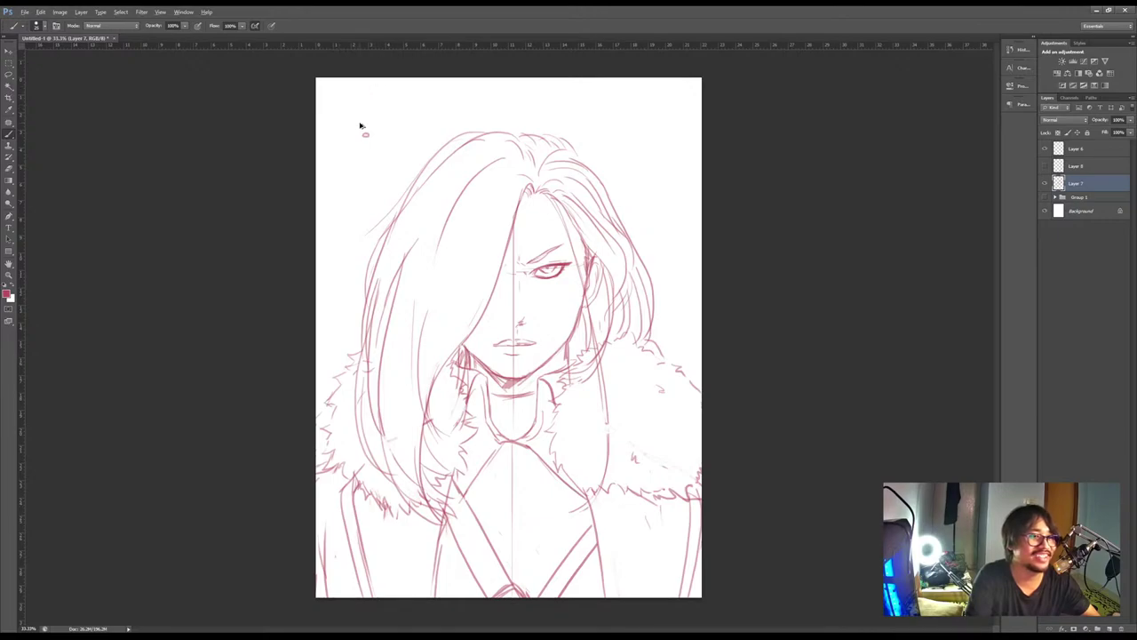
{"action": "key", "text": "ctrl+z"}
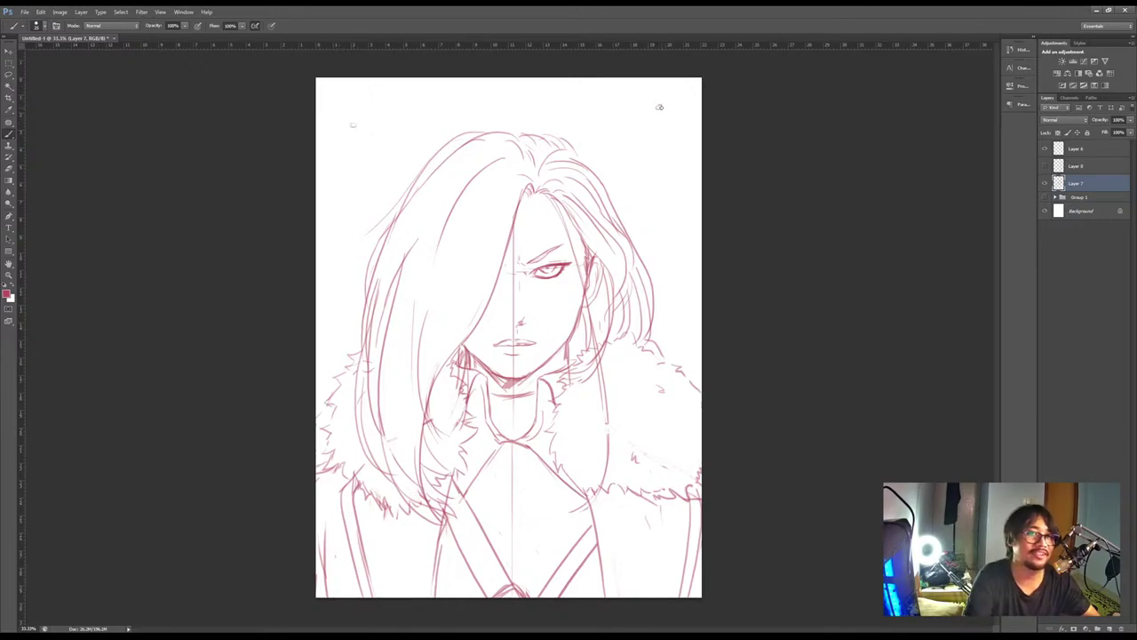
Create a new layer directly above Layer 7 and toggle its visibility, leaving it shown
{"action": "left_click", "coordinate": [1110, 628]}
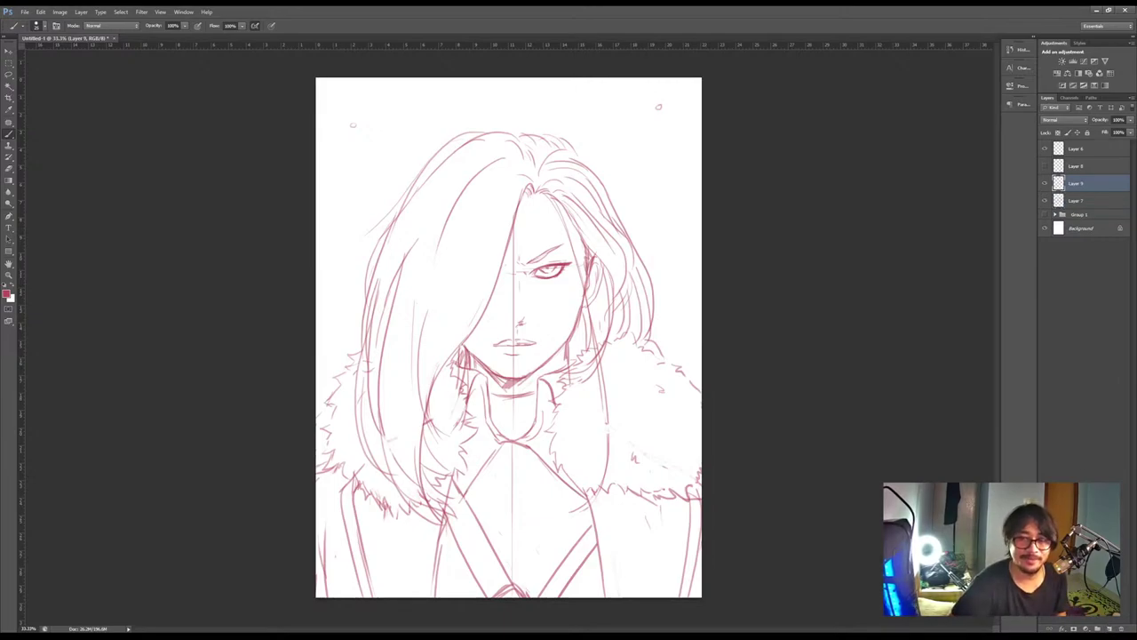
{"action": "left_click", "coordinate": [1045, 184]}
{"action": "left_click", "coordinate": [1045, 185]}
{"action": "left_click", "coordinate": [1045, 185]}
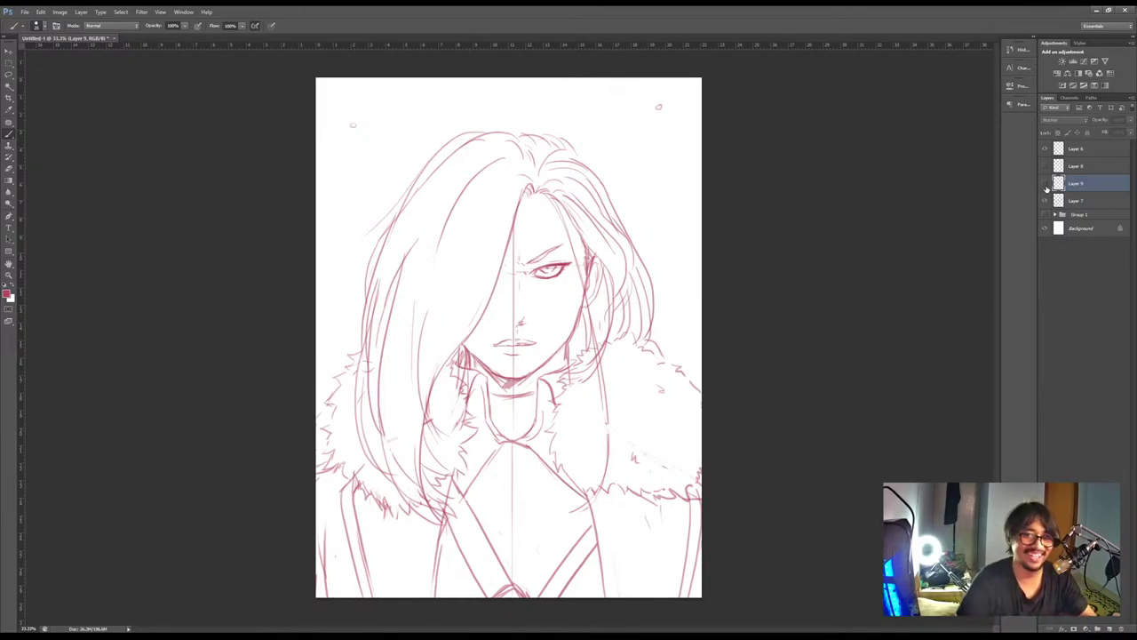
{"action": "left_click", "coordinate": [1047, 189]}
Examine the layer stack by toggling the visibility of individual layers and trying the new layer's opacity
{"action": "left_click", "coordinate": [1047, 167]}
{"action": "left_click", "coordinate": [1048, 167]}
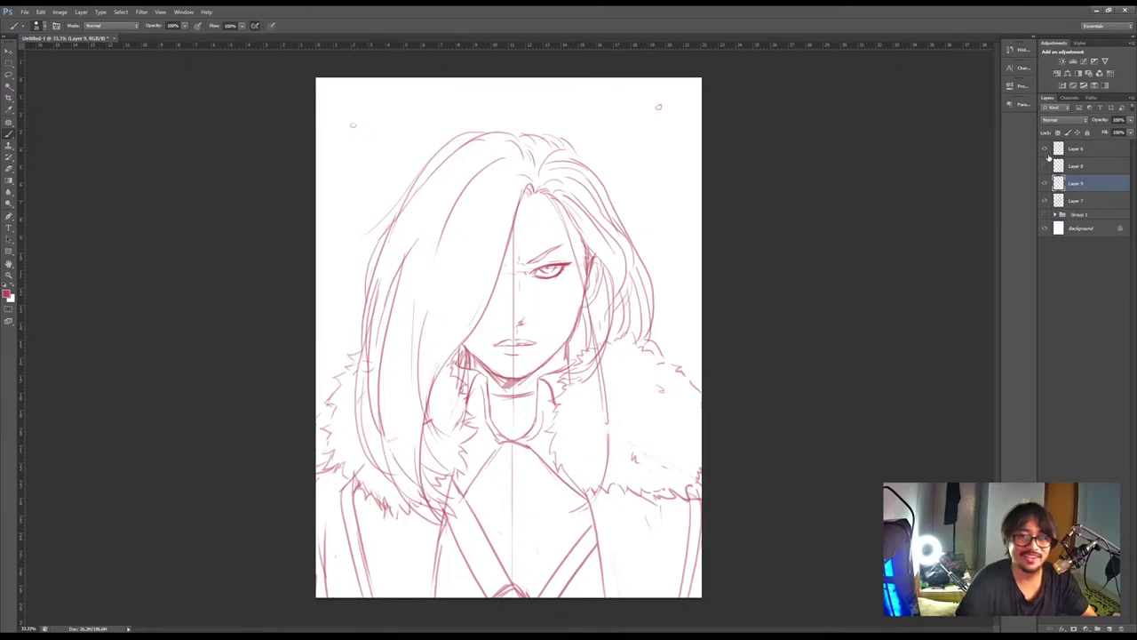
{"action": "left_click", "coordinate": [1045, 185]}
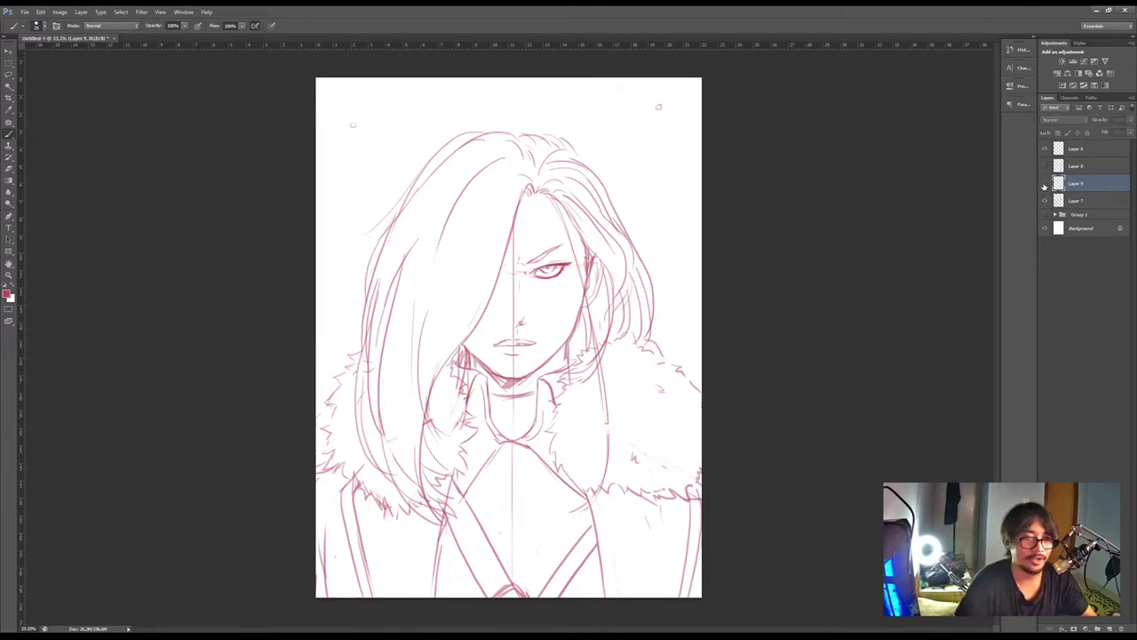
{"action": "left_click", "coordinate": [1045, 187]}
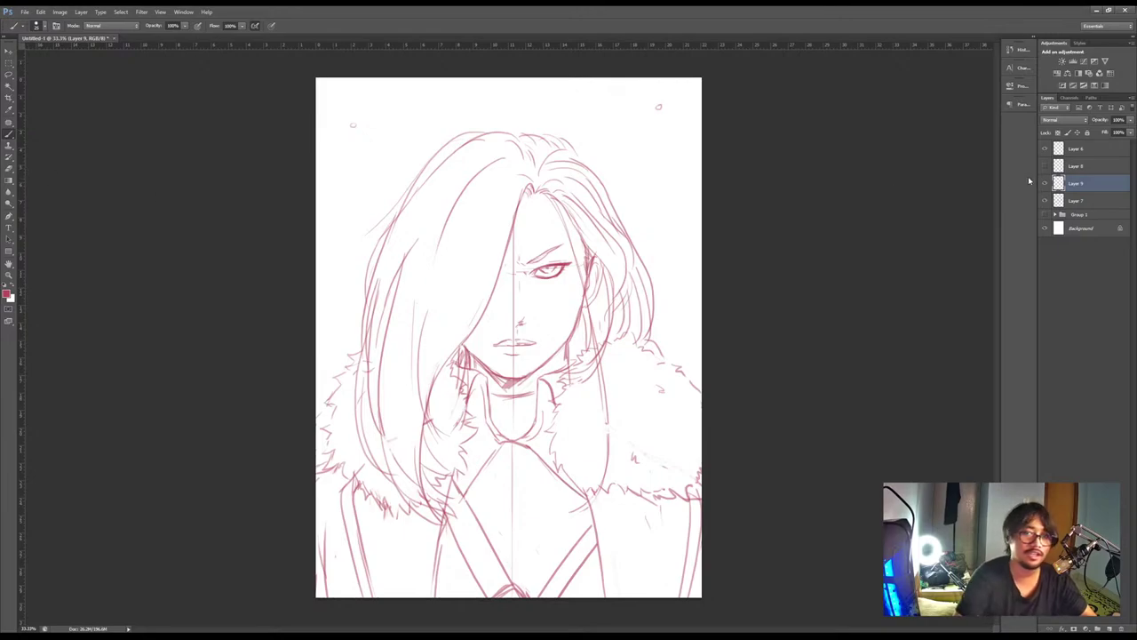
{"action": "left_click", "coordinate": [1130, 119]}
{"action": "left_click_drag", "start_coordinate": [1123, 133], "coordinate": [1089, 135]}
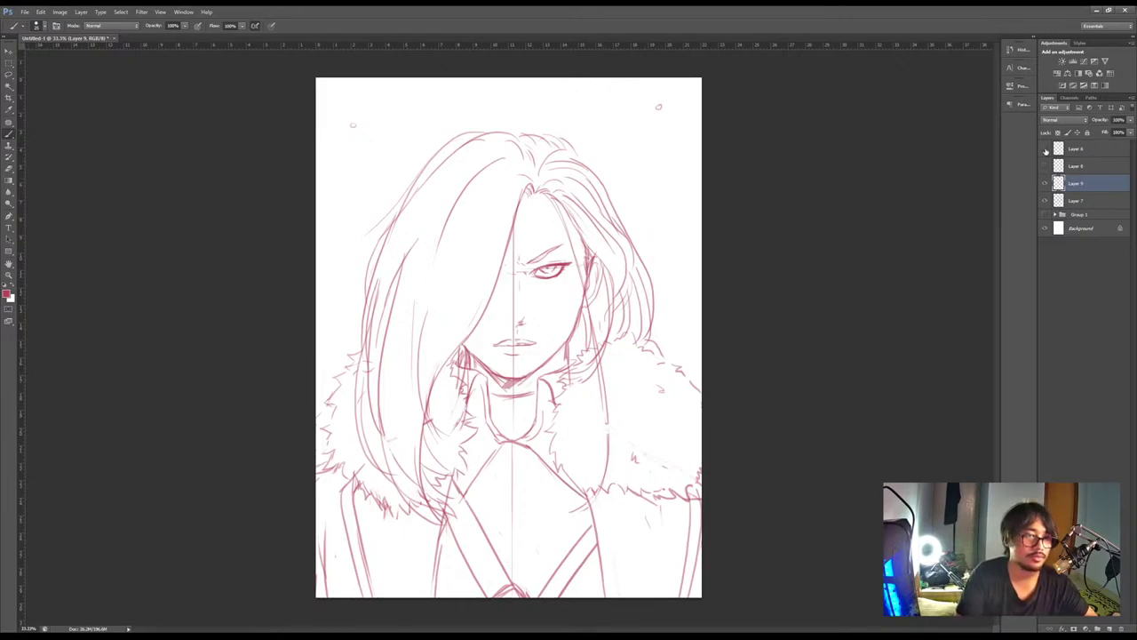
{"action": "left_click", "coordinate": [1045, 200]}
{"action": "left_click", "coordinate": [1045, 200]}
Move the Layer 7 line sketch above Layer 9 and make Layer 9 the active layer
{"action": "left_click", "coordinate": [1089, 197]}
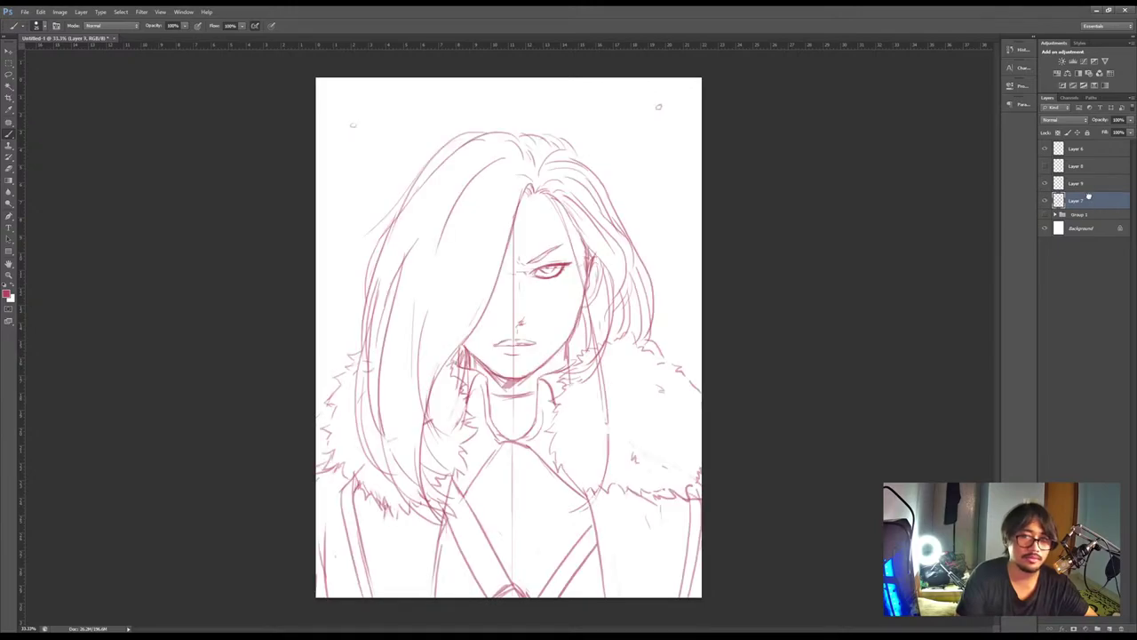
{"action": "left_click_drag", "start_coordinate": [1089, 197], "coordinate": [1092, 172]}
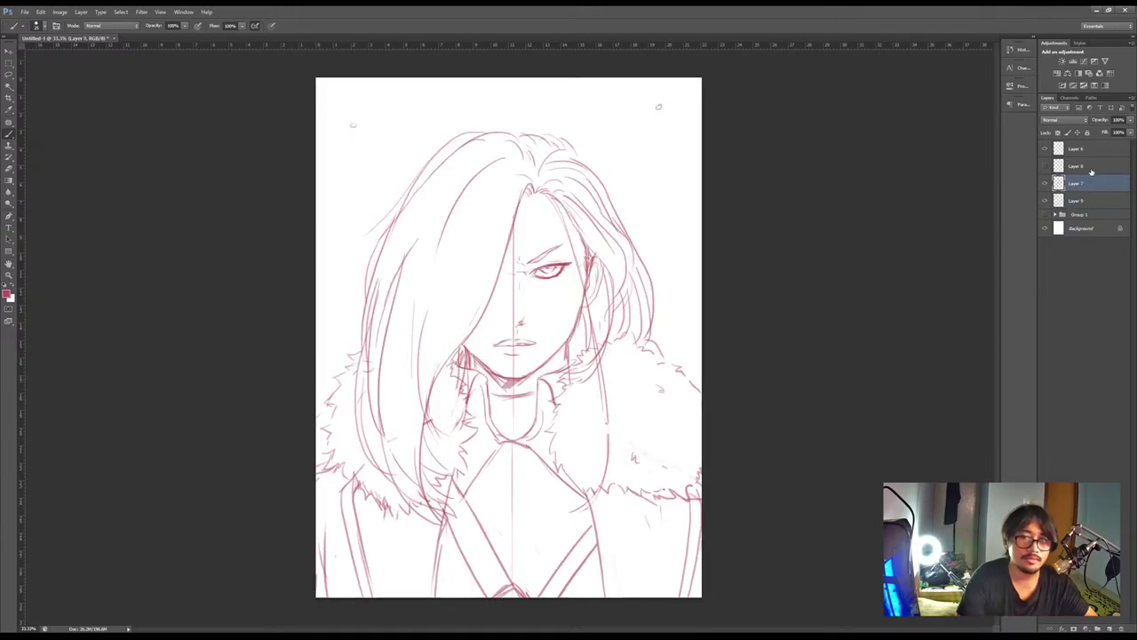
{"action": "left_click", "coordinate": [1045, 167]}
{"action": "left_click", "coordinate": [1045, 167]}
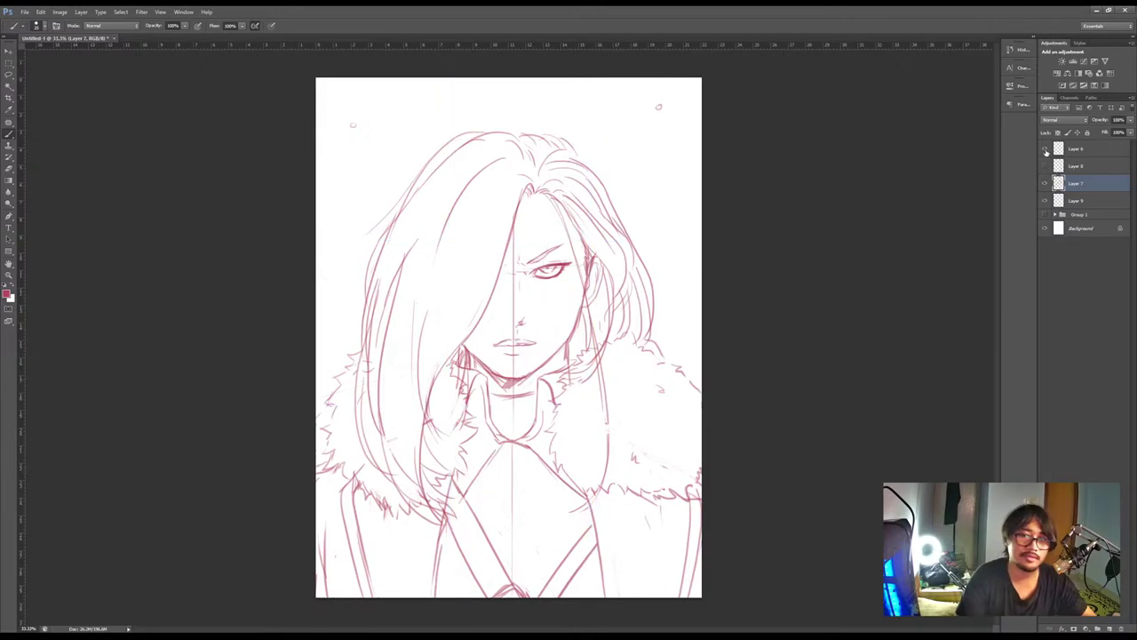
{"action": "left_click", "coordinate": [1063, 202]}
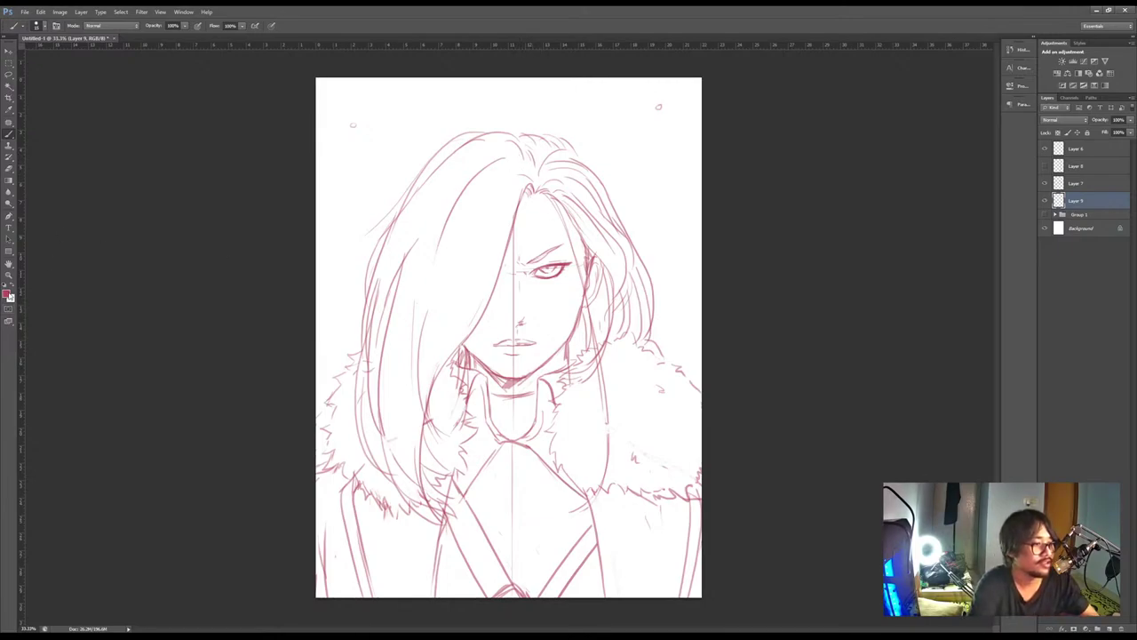
Choose a light peach skin colour and block in the face, ear and neck on Layer 9 with the brush
{"action": "key", "text": "i"}
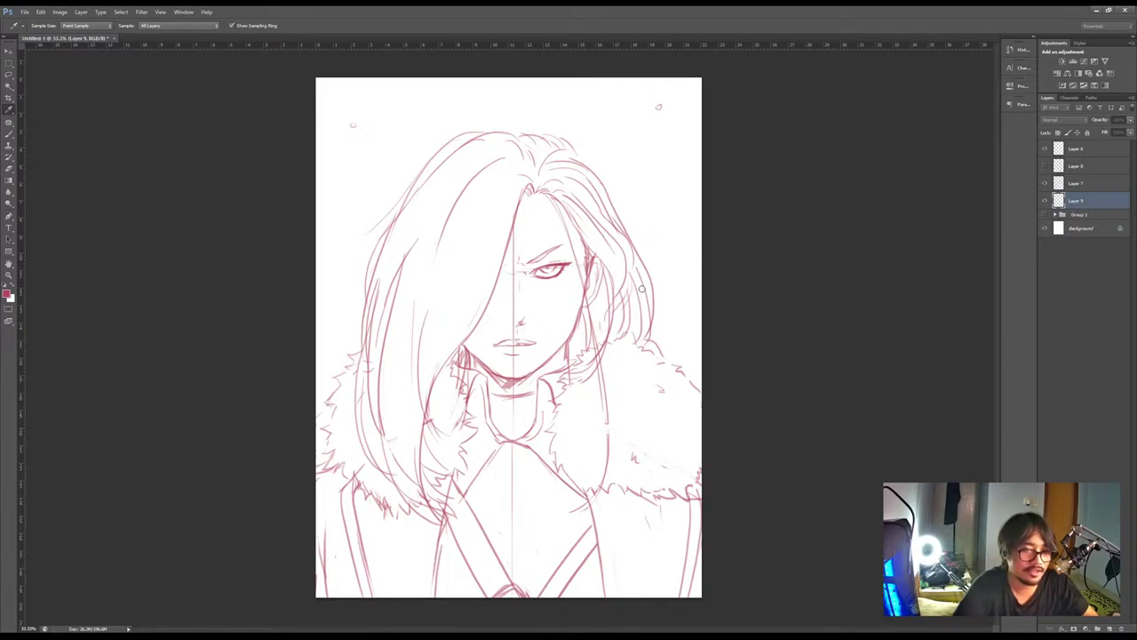
{"action": "key", "text": "b"}
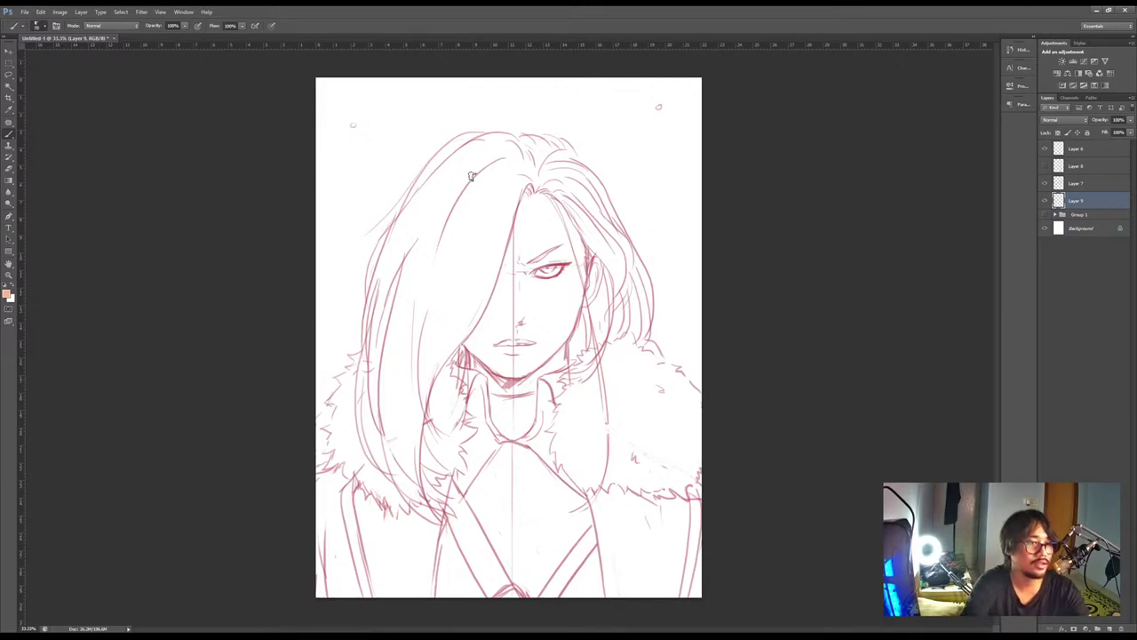
{"action": "mouse_move", "coordinate": [472, 177]}
{"action": "left_mouse_down"}
{"action": "mouse_move", "coordinate": [428, 255]}
{"action": "mouse_move", "coordinate": [448, 210]}
{"action": "mouse_move", "coordinate": [454, 289]}
{"action": "mouse_move", "coordinate": [476, 336]}
{"action": "mouse_move", "coordinate": [509, 353]}
{"action": "mouse_move", "coordinate": [462, 325]}
{"action": "mouse_move", "coordinate": [497, 354]}
{"action": "mouse_move", "coordinate": [492, 387]}
{"action": "mouse_move", "coordinate": [452, 345]}
{"action": "mouse_move", "coordinate": [465, 336]}
{"action": "mouse_move", "coordinate": [470, 371]}
{"action": "mouse_move", "coordinate": [474, 361]}
{"action": "mouse_move", "coordinate": [490, 385]}
{"action": "mouse_move", "coordinate": [536, 383]}
{"action": "mouse_move", "coordinate": [535, 310]}
{"action": "mouse_move", "coordinate": [503, 366]}
{"action": "mouse_move", "coordinate": [484, 337]}
{"action": "mouse_move", "coordinate": [482, 278]}
{"action": "mouse_move", "coordinate": [536, 240]}
{"action": "mouse_move", "coordinate": [523, 211]}
{"action": "mouse_move", "coordinate": [562, 281]}
{"action": "mouse_move", "coordinate": [564, 316]}
{"action": "mouse_move", "coordinate": [562, 286]}
{"action": "mouse_move", "coordinate": [548, 328]}
{"action": "mouse_move", "coordinate": [545, 315]}
{"action": "mouse_move", "coordinate": [566, 395]}
{"action": "mouse_move", "coordinate": [562, 339]}
{"action": "mouse_move", "coordinate": [498, 384]}
{"action": "mouse_move", "coordinate": [504, 340]}
{"action": "mouse_move", "coordinate": [578, 229]}
{"action": "mouse_move", "coordinate": [546, 344]}
{"action": "mouse_move", "coordinate": [585, 273]}
{"action": "left_mouse_up"}
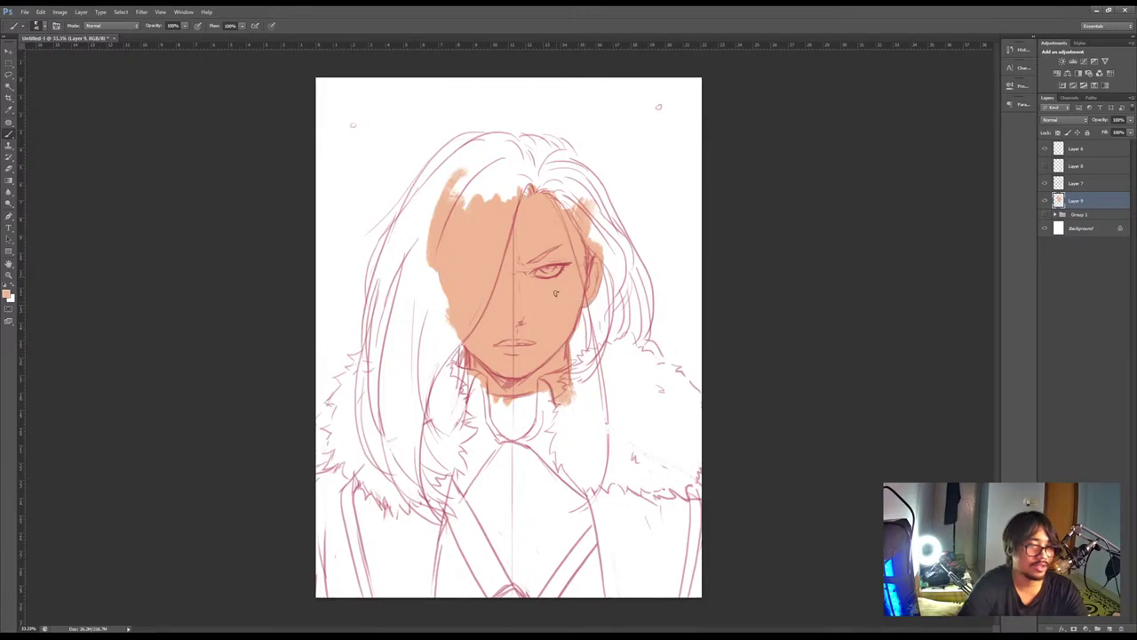
Erase the vertical centre guide line across the face and chest on Layer 7
{"action": "left_click", "coordinate": [1092, 184]}
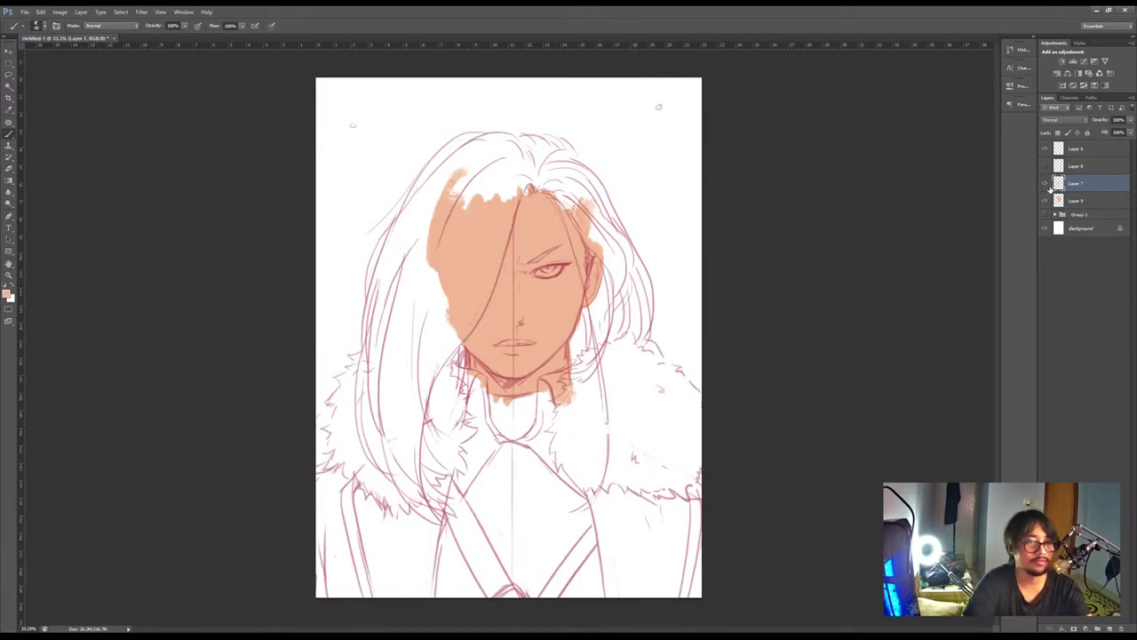
{"action": "key", "text": "e"}
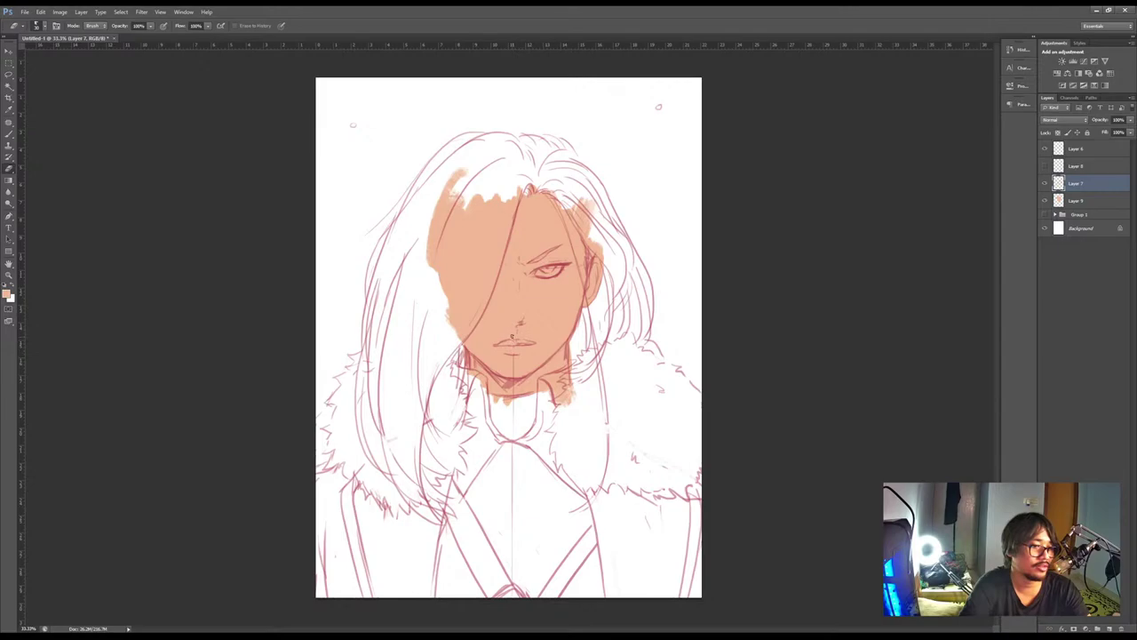
{"action": "left_click_drag", "start_coordinate": [509, 346], "coordinate": [526, 348]}
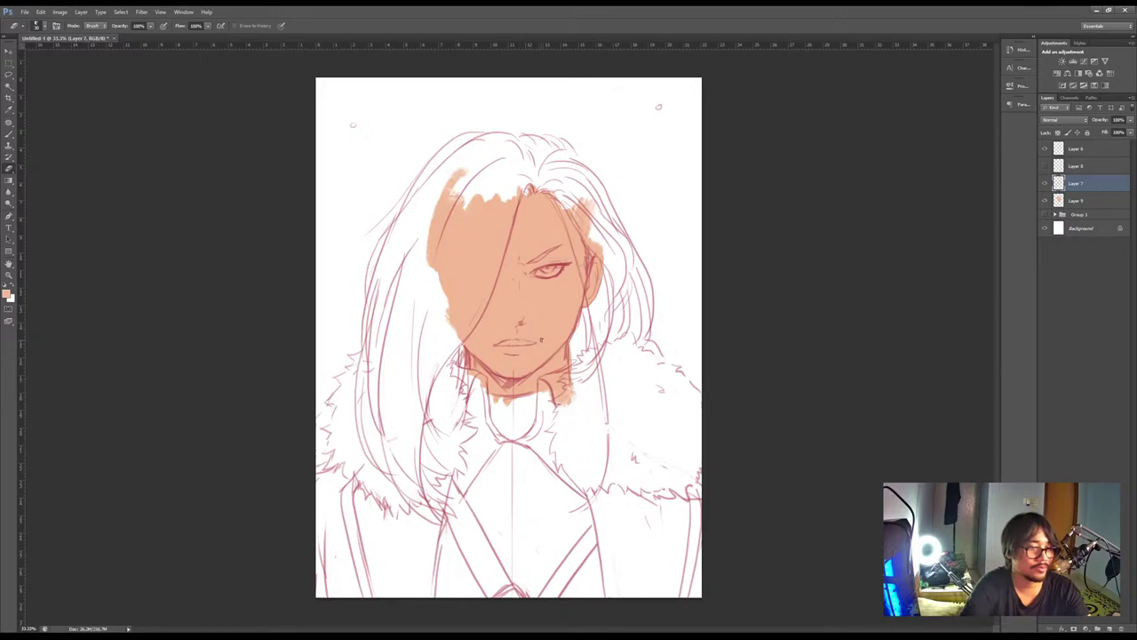
{"action": "key", "text": "b"}
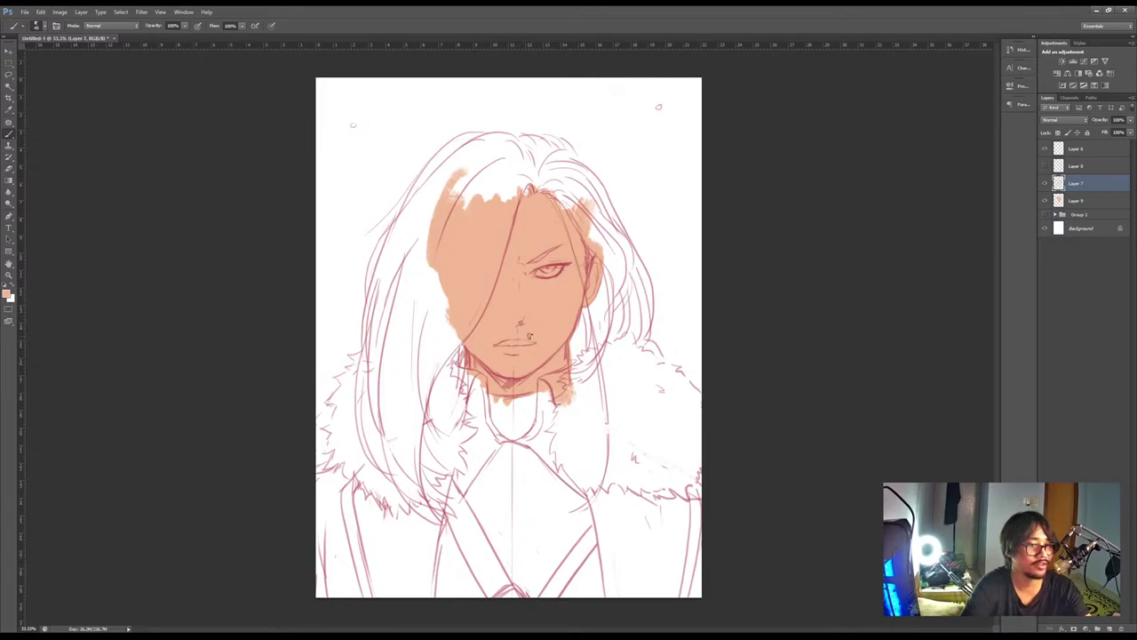
{"action": "key", "text": "e"}
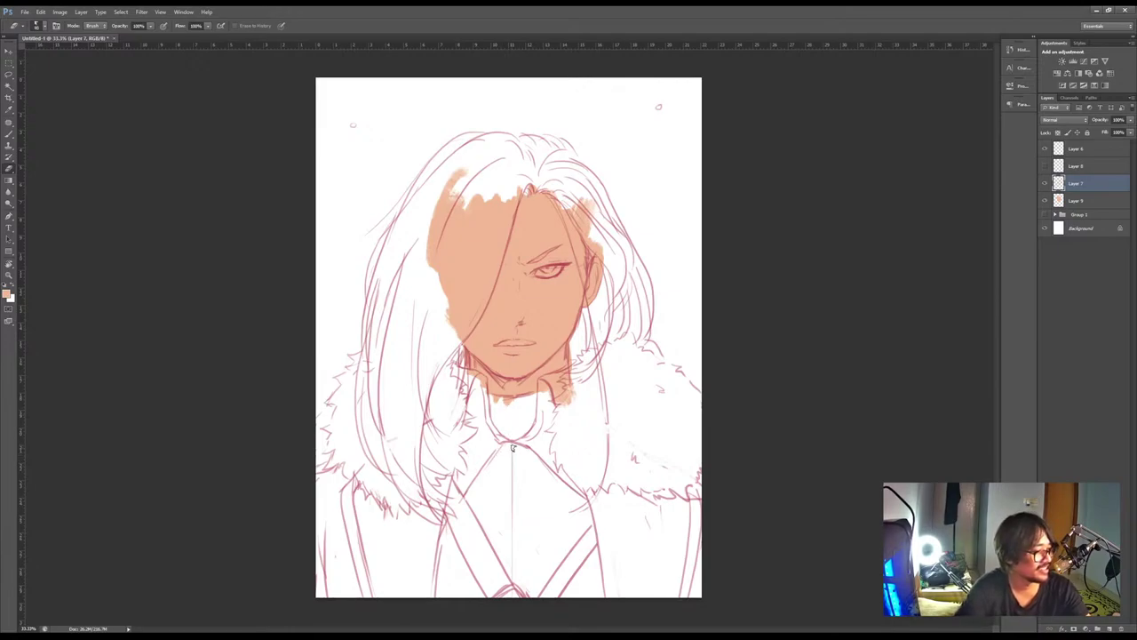
{"action": "left_click_drag", "start_coordinate": [512, 449], "coordinate": [512, 545]}
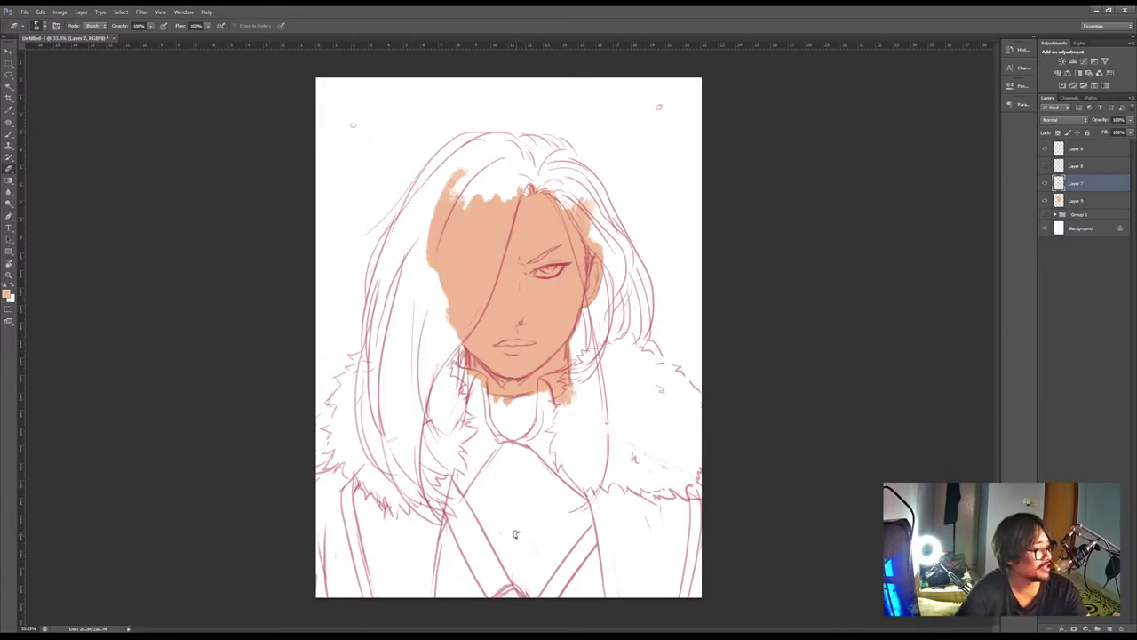
Hide and reshow the Layer 7 line sketch to examine the skin colour underneath
{"action": "key", "text": "b"}
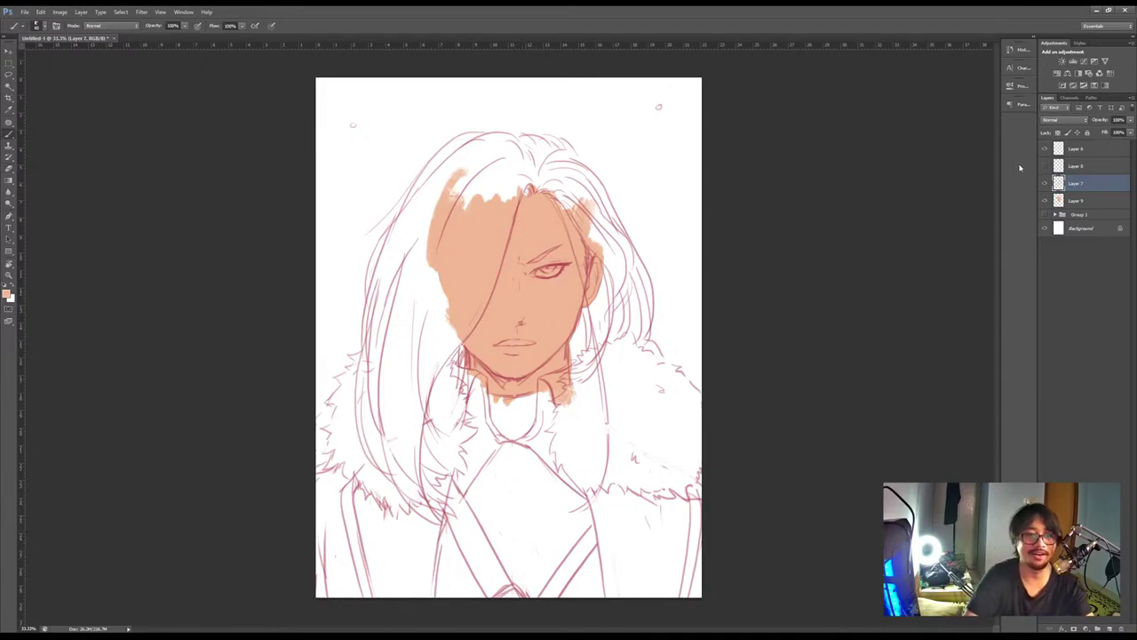
{"action": "left_click", "coordinate": [1045, 184]}
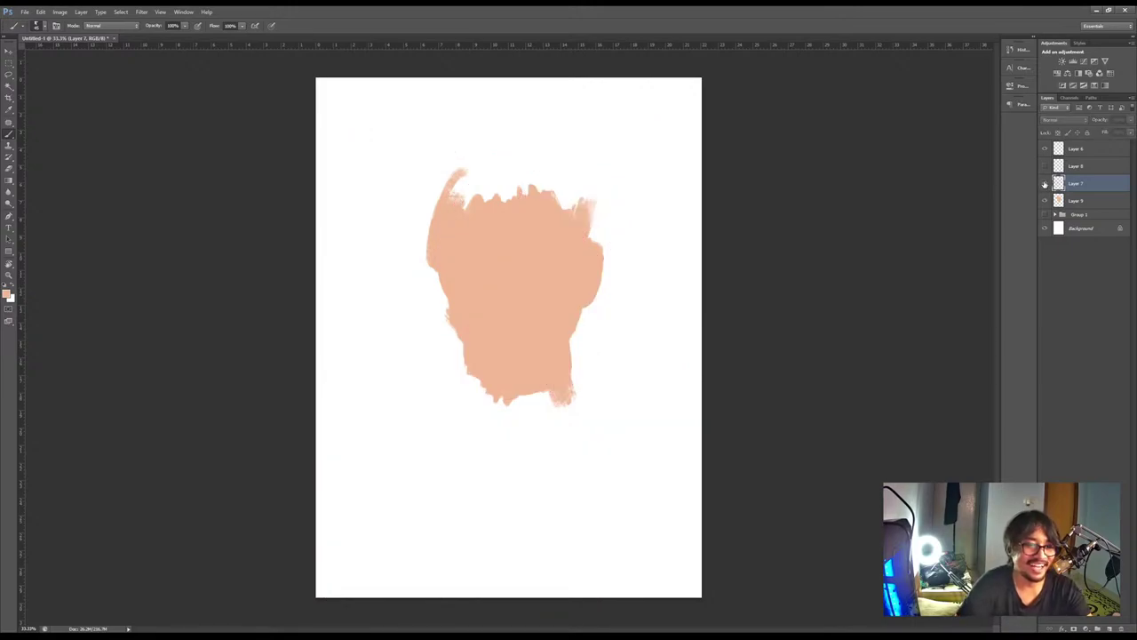
{"action": "left_click", "coordinate": [1045, 184]}
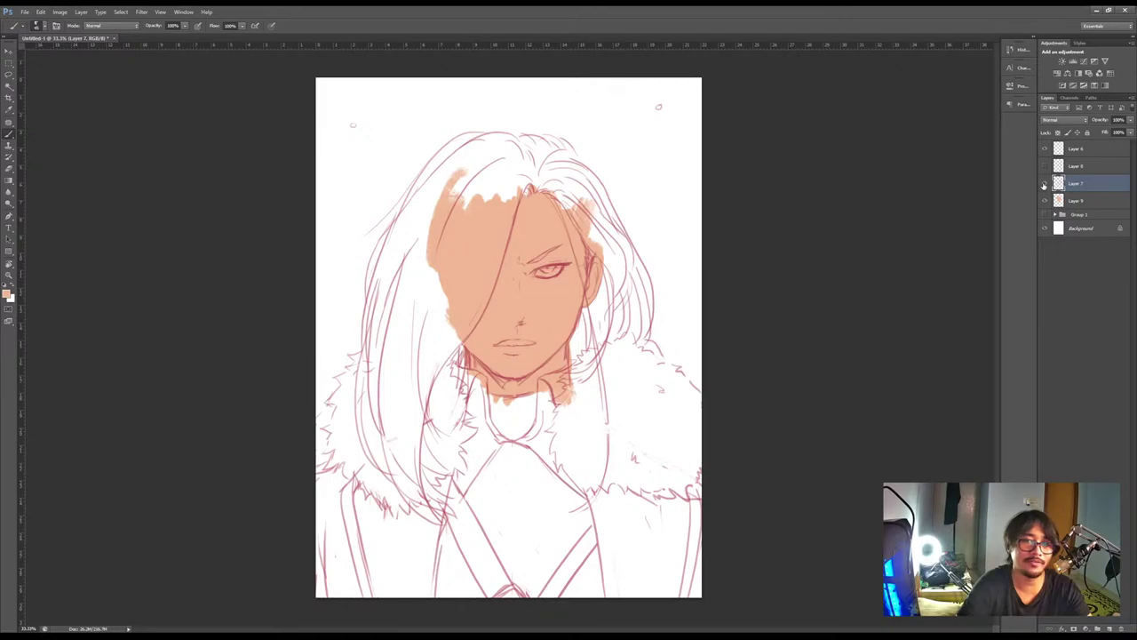
Toggle the Layer 7 line sketch off and on repeatedly to compare the skin block-in with and without lines
{"action": "left_click", "coordinate": [1045, 184]}
{"action": "left_click", "coordinate": [1044, 184]}
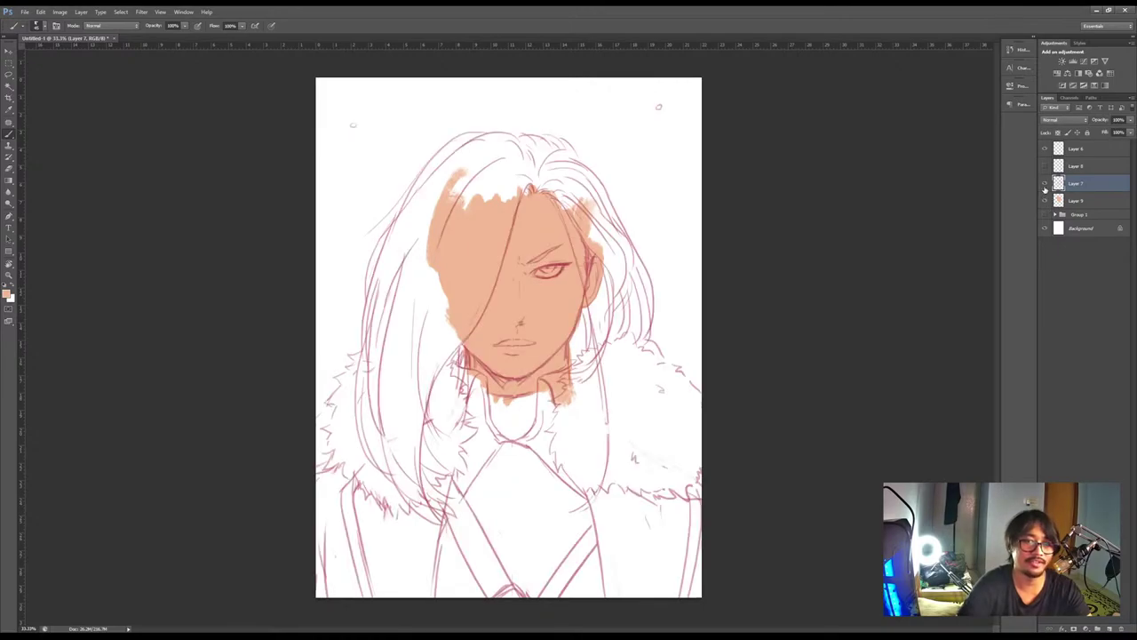
{"action": "left_click", "coordinate": [1045, 185]}
{"action": "left_click", "coordinate": [1045, 185]}
Add a new layer above Layer 9 and block in the fringe covering one side of the face in golden yellow
{"action": "left_click", "coordinate": [1072, 200]}
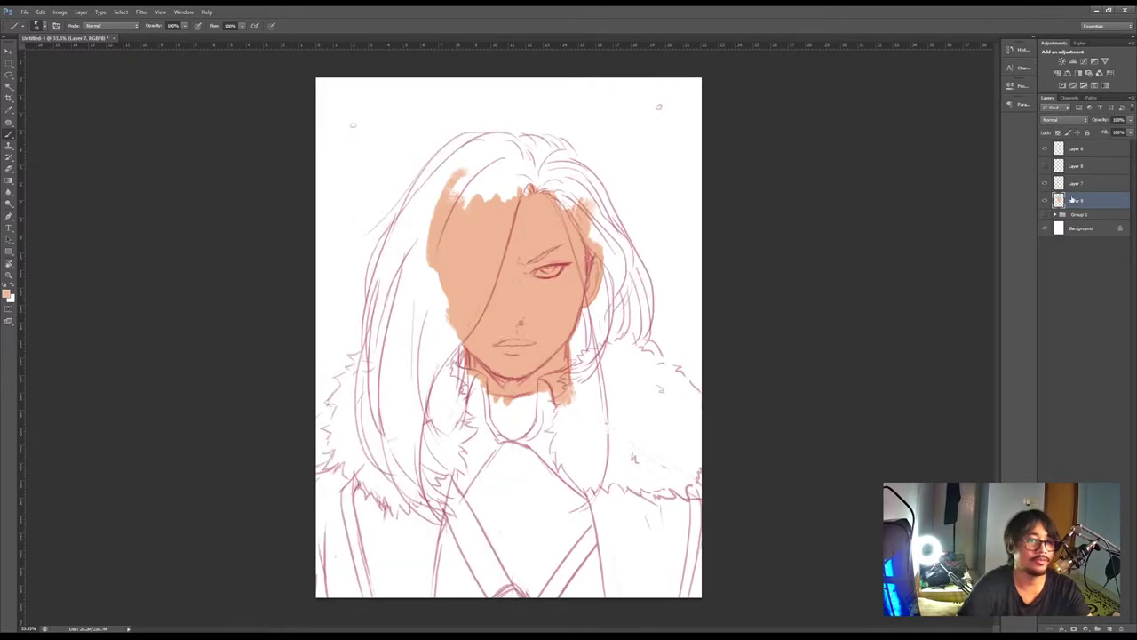
{"action": "left_click", "coordinate": [1108, 627]}
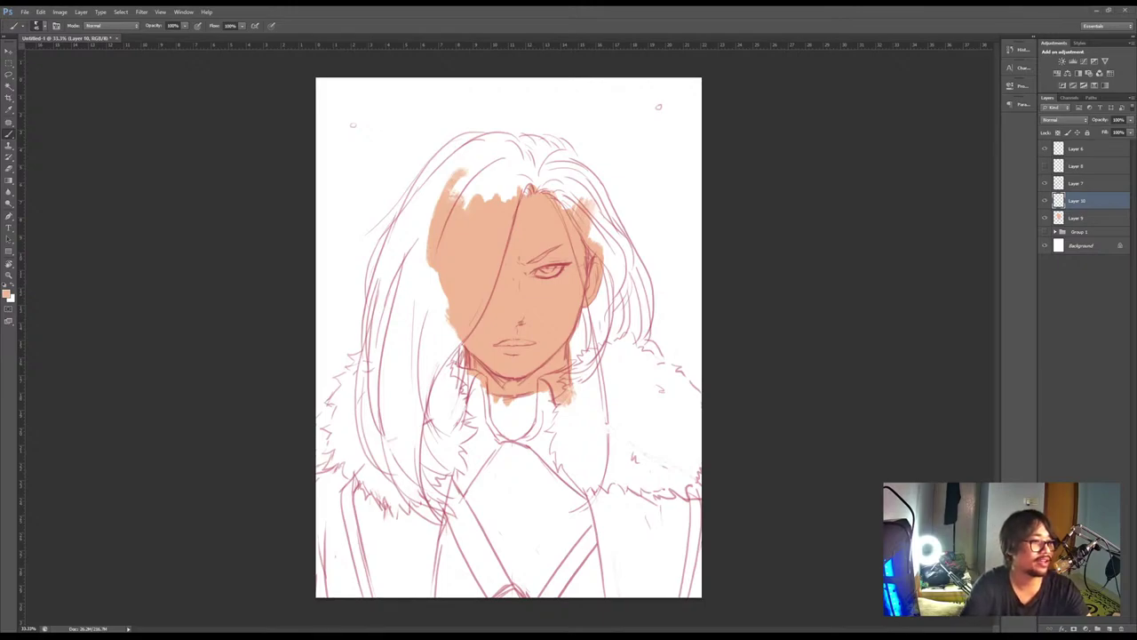
{"action": "key", "text": "i"}
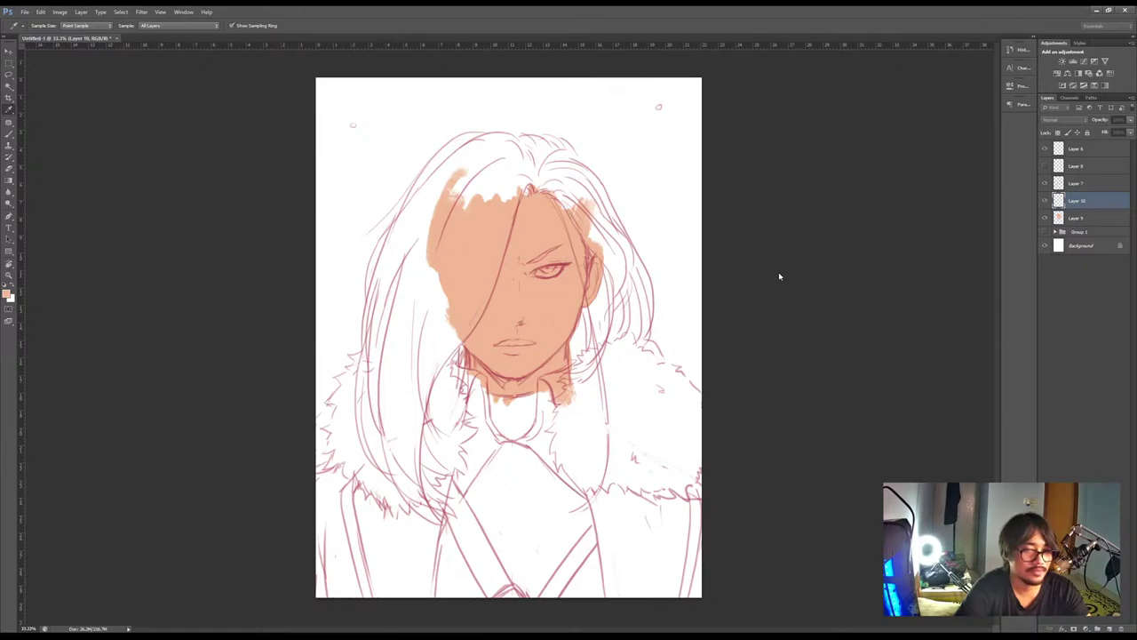
{"action": "key", "text": "b"}
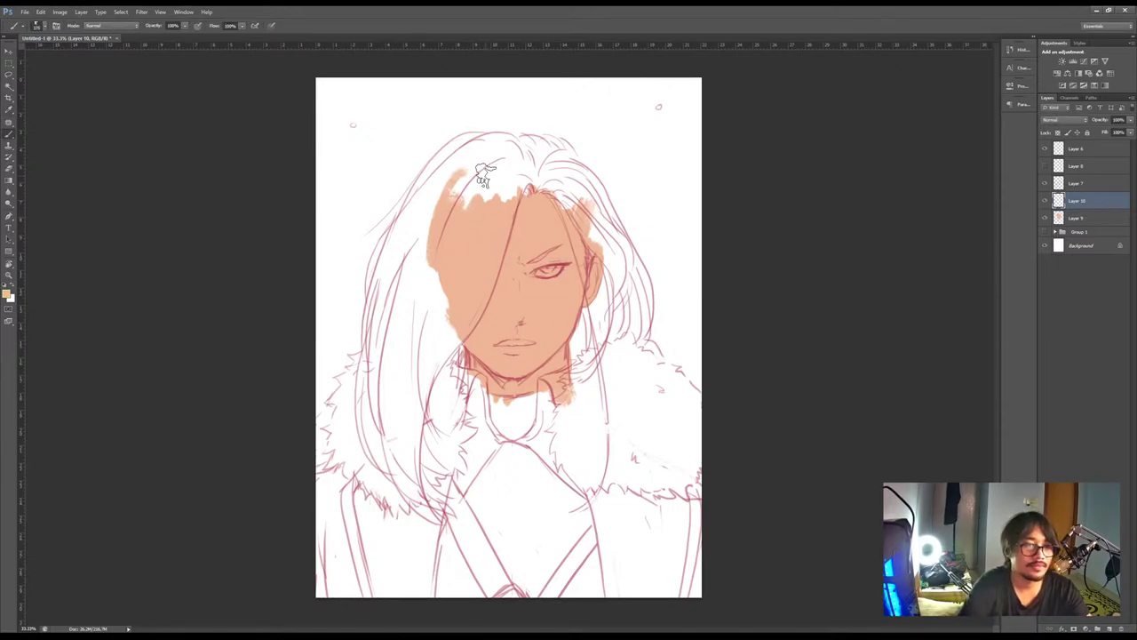
{"action": "mouse_move", "coordinate": [483, 176]}
{"action": "left_mouse_down"}
{"action": "mouse_move", "coordinate": [503, 183]}
{"action": "mouse_move", "coordinate": [484, 200]}
{"action": "left_mouse_up"}
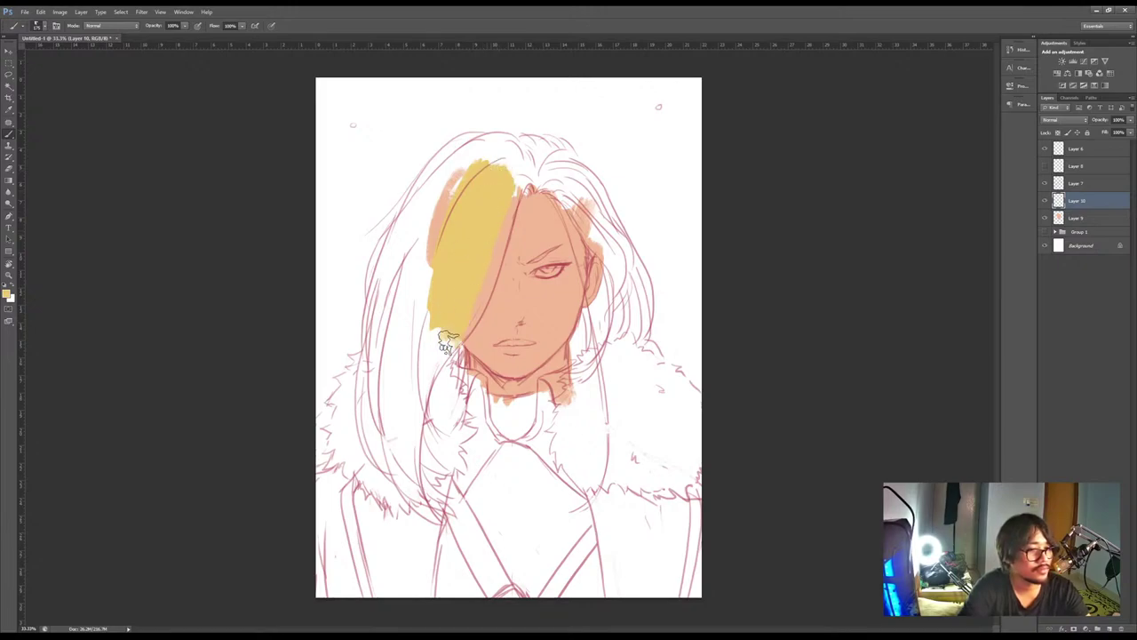
{"action": "mouse_move", "coordinate": [447, 344]}
{"action": "left_mouse_down"}
{"action": "mouse_move", "coordinate": [487, 219]}
{"action": "mouse_move", "coordinate": [470, 291]}
{"action": "mouse_move", "coordinate": [514, 171]}
{"action": "mouse_move", "coordinate": [500, 197]}
{"action": "mouse_move", "coordinate": [526, 175]}
{"action": "mouse_move", "coordinate": [471, 211]}
{"action": "left_mouse_up"}
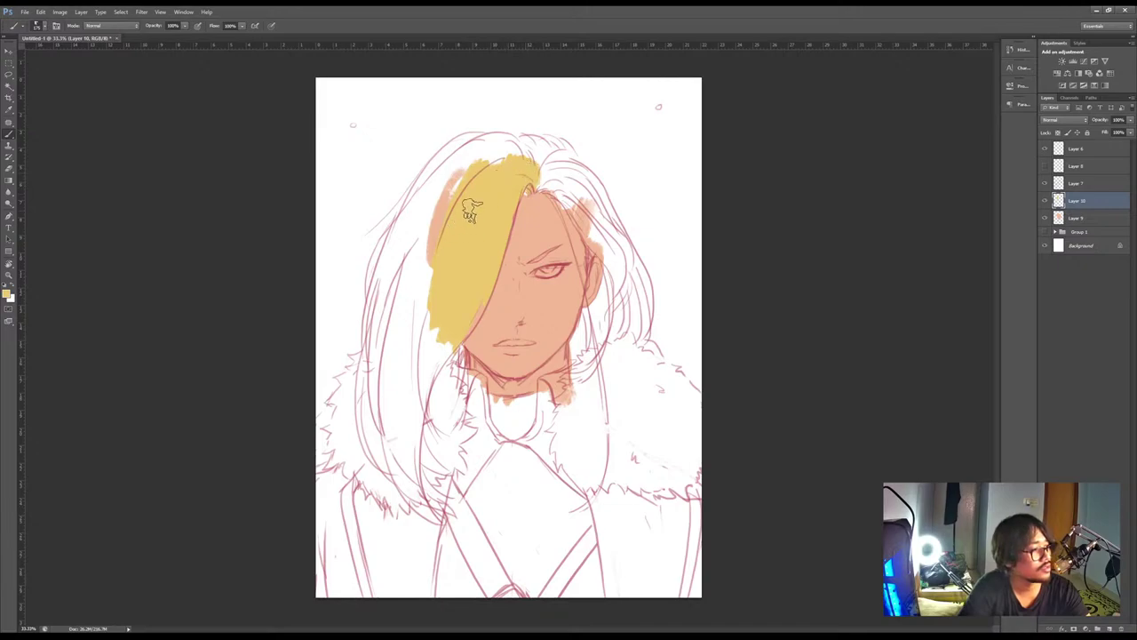
Extend the golden yellow over the crown of the head and the hair beside the visible ear
{"action": "mouse_move", "coordinate": [479, 166]}
{"action": "left_mouse_down"}
{"action": "mouse_move", "coordinate": [448, 172]}
{"action": "mouse_move", "coordinate": [418, 200]}
{"action": "mouse_move", "coordinate": [471, 147]}
{"action": "mouse_move", "coordinate": [511, 144]}
{"action": "mouse_move", "coordinate": [518, 156]}
{"action": "mouse_move", "coordinate": [552, 142]}
{"action": "mouse_move", "coordinate": [529, 174]}
{"action": "mouse_move", "coordinate": [568, 169]}
{"action": "mouse_move", "coordinate": [546, 191]}
{"action": "mouse_move", "coordinate": [595, 231]}
{"action": "mouse_move", "coordinate": [551, 146]}
{"action": "mouse_move", "coordinate": [587, 183]}
{"action": "mouse_move", "coordinate": [626, 262]}
{"action": "left_mouse_up"}
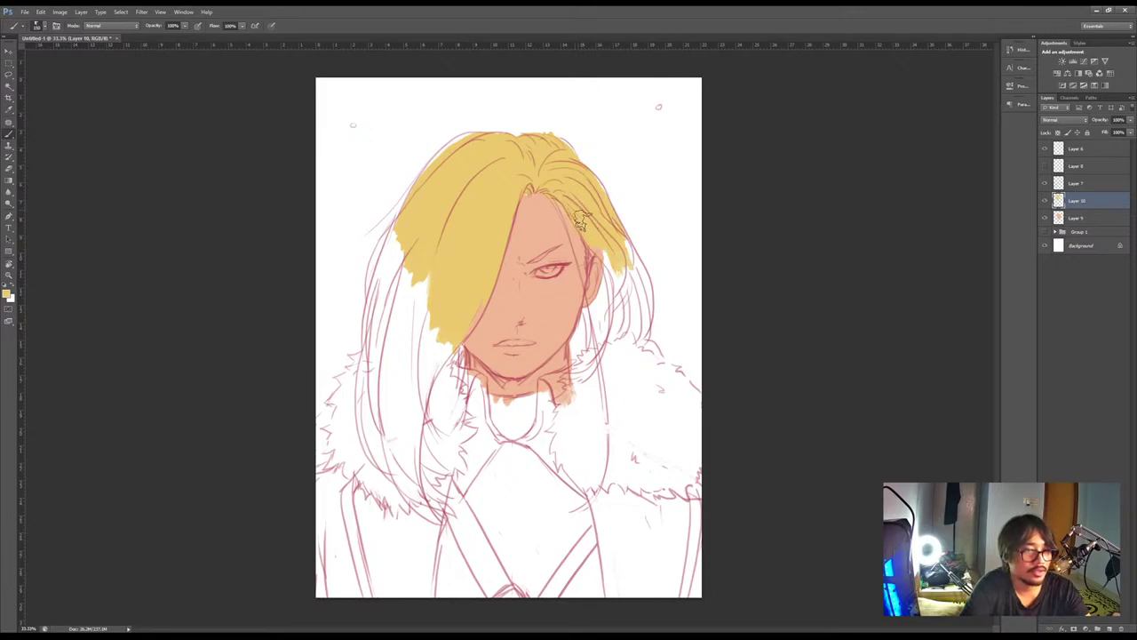
{"action": "mouse_move", "coordinate": [579, 220]}
{"action": "left_mouse_down"}
{"action": "mouse_move", "coordinate": [626, 291]}
{"action": "mouse_move", "coordinate": [602, 305]}
{"action": "left_mouse_up"}
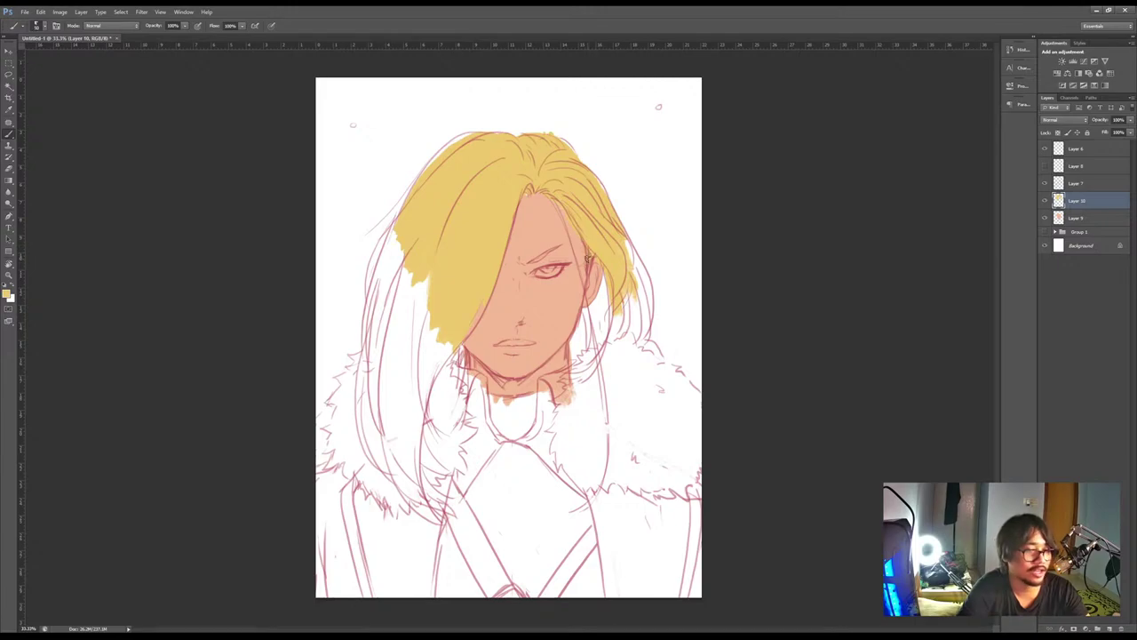
{"action": "key", "text": "e"}
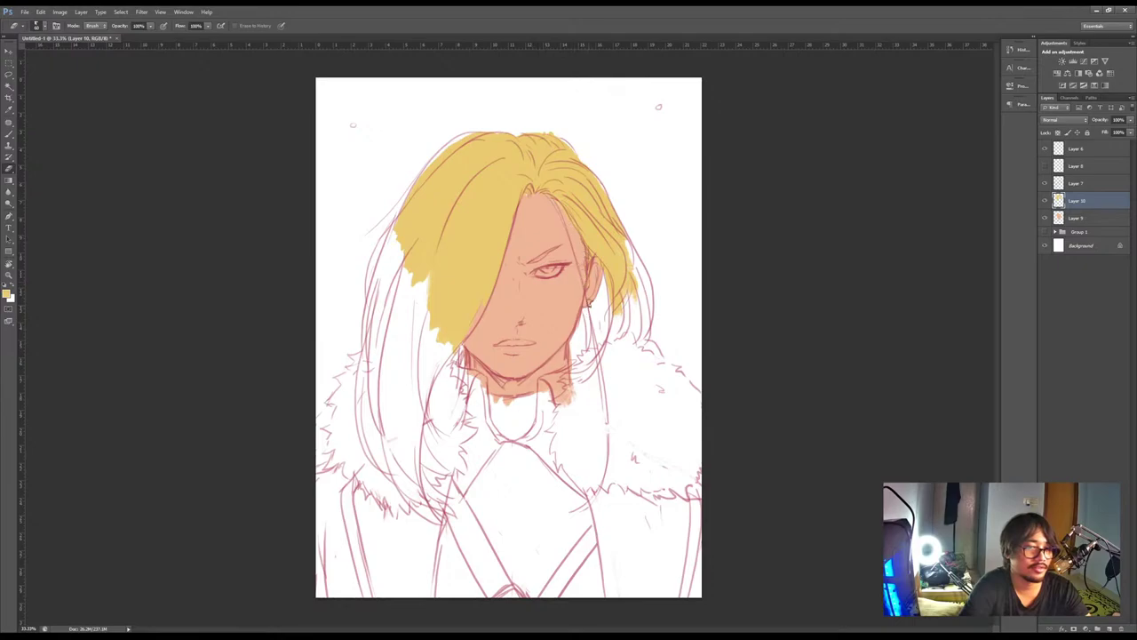
Fill the long hair falling over the fur collar with yellow, using a smaller brush for the outer strands and pointed tips
{"action": "key", "text": "b"}
{"action": "mouse_move", "coordinate": [401, 253]}
{"action": "left_mouse_down"}
{"action": "mouse_move", "coordinate": [403, 227]}
{"action": "mouse_move", "coordinate": [388, 234]}
{"action": "mouse_move", "coordinate": [373, 295]}
{"action": "mouse_move", "coordinate": [378, 367]}
{"action": "mouse_move", "coordinate": [370, 314]}
{"action": "mouse_move", "coordinate": [367, 323]}
{"action": "mouse_move", "coordinate": [386, 443]}
{"action": "mouse_move", "coordinate": [410, 492]}
{"action": "mouse_move", "coordinate": [383, 396]}
{"action": "mouse_move", "coordinate": [406, 400]}
{"action": "mouse_move", "coordinate": [444, 355]}
{"action": "left_mouse_up"}
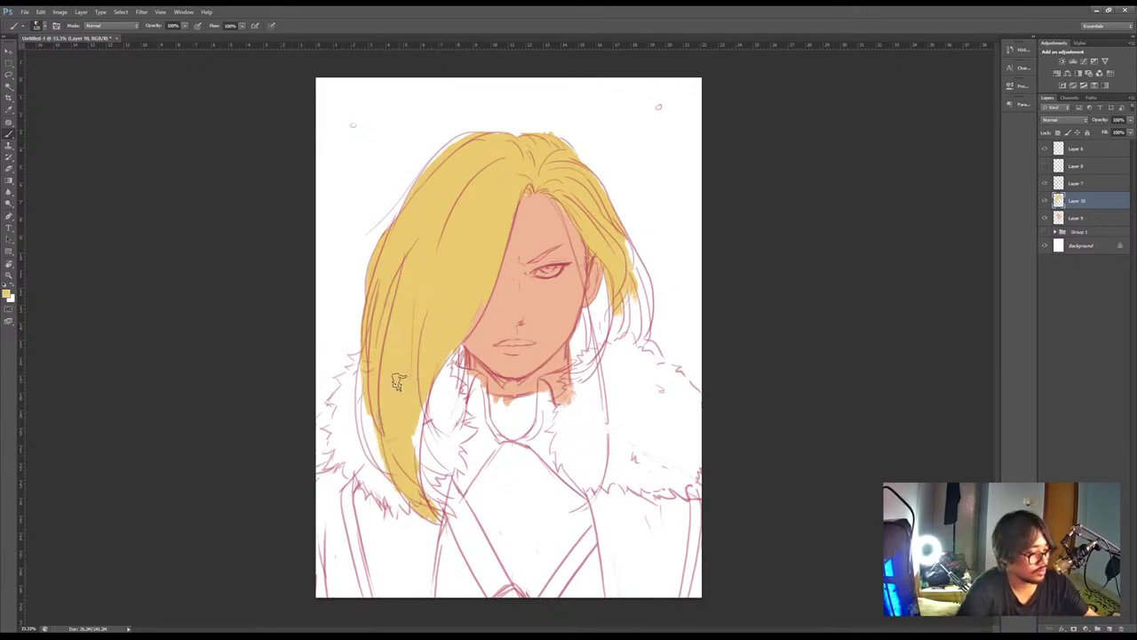
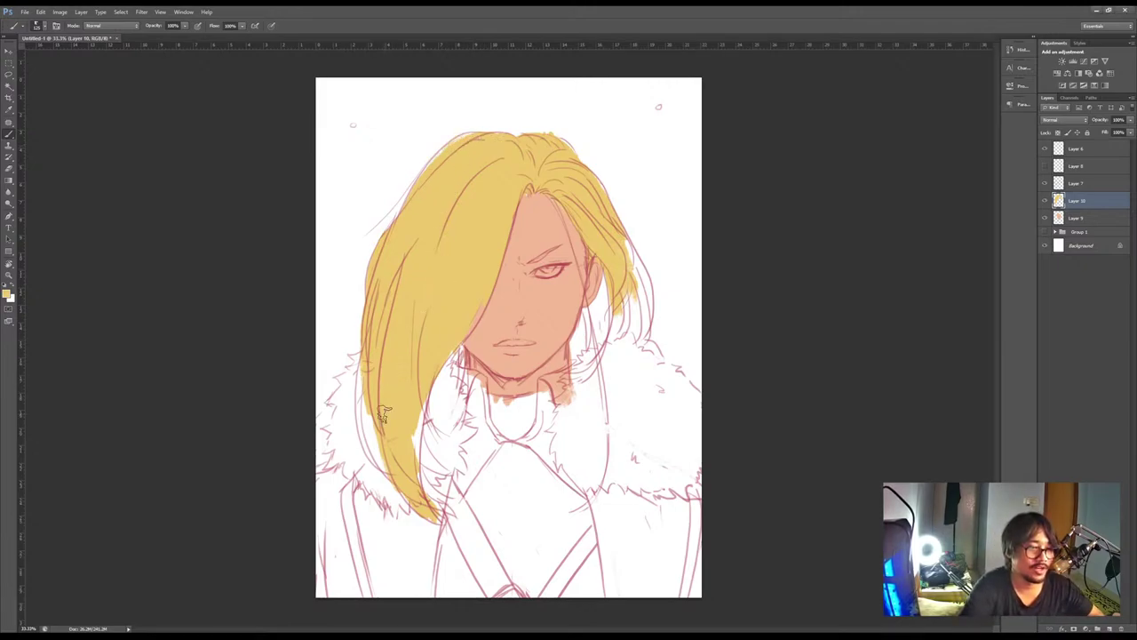
{"action": "key", "text": "["}
{"action": "key", "text": "["}
{"action": "key", "text": "["}
{"action": "key", "text": "["}
{"action": "key", "text": "["}
{"action": "key", "text": "["}
{"action": "key", "text": "["}
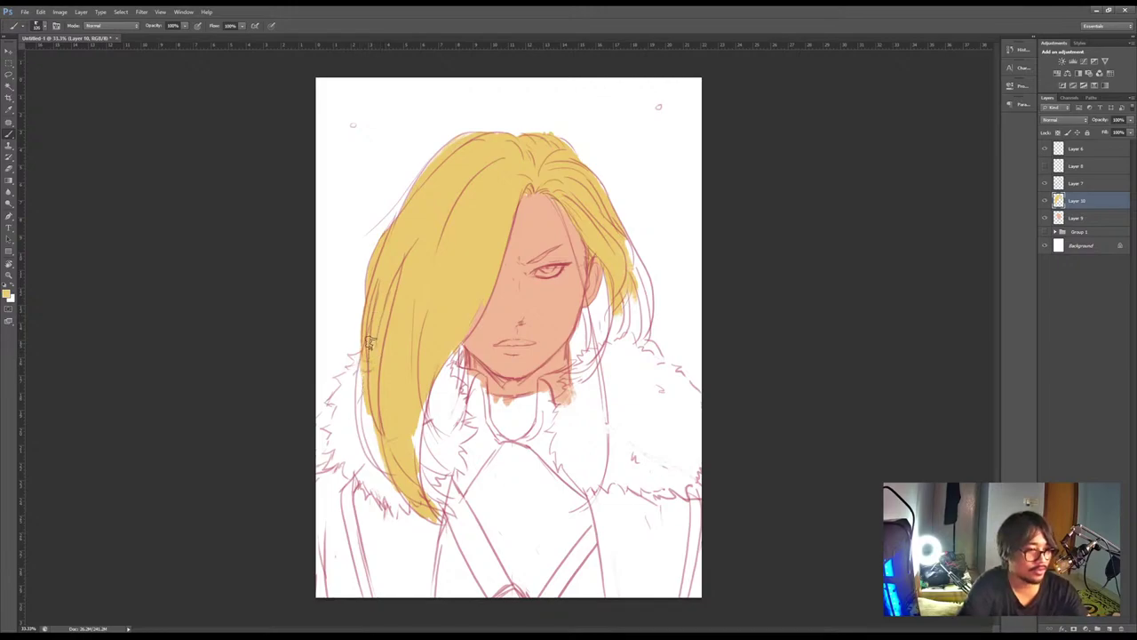
{"action": "mouse_move", "coordinate": [362, 354]}
{"action": "left_mouse_down"}
{"action": "mouse_move", "coordinate": [359, 408]}
{"action": "mouse_move", "coordinate": [363, 350]}
{"action": "mouse_move", "coordinate": [386, 474]}
{"action": "left_mouse_up"}
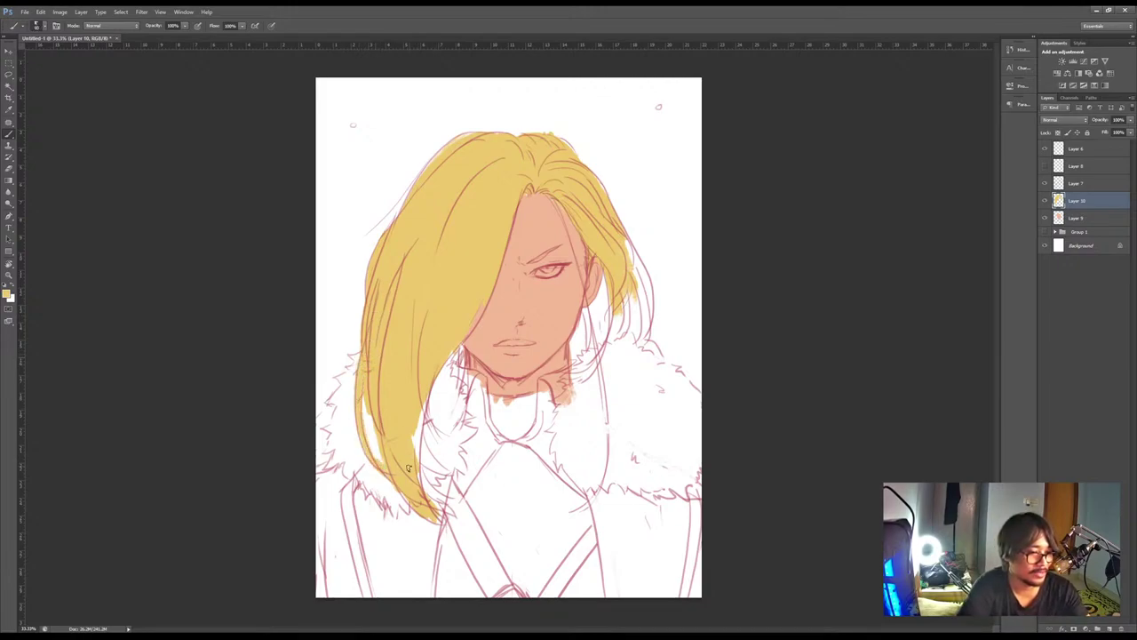
{"action": "mouse_move", "coordinate": [417, 409]}
{"action": "left_mouse_down"}
{"action": "mouse_move", "coordinate": [420, 469]}
{"action": "mouse_move", "coordinate": [460, 524]}
{"action": "left_mouse_up"}
{"action": "mouse_move", "coordinate": [424, 453]}
{"action": "left_mouse_down"}
{"action": "mouse_move", "coordinate": [448, 480]}
{"action": "mouse_move", "coordinate": [442, 470]}
{"action": "left_mouse_up"}
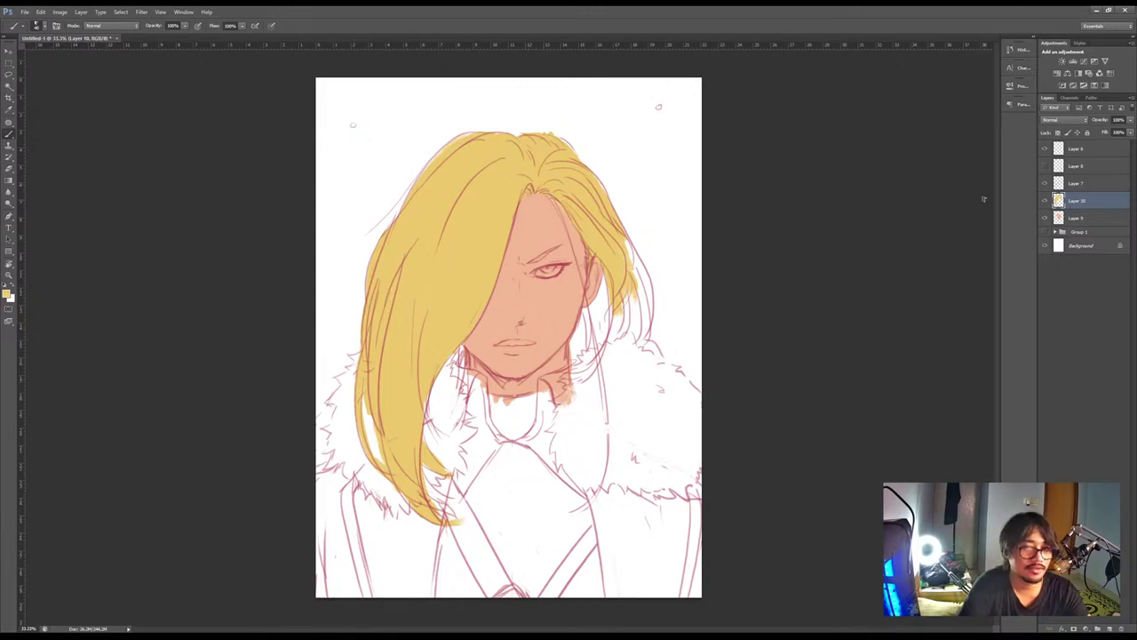
Erase the stray yellow sticking out past the hair outline at the top of the head on Layer 10
{"action": "left_click", "coordinate": [1079, 217]}
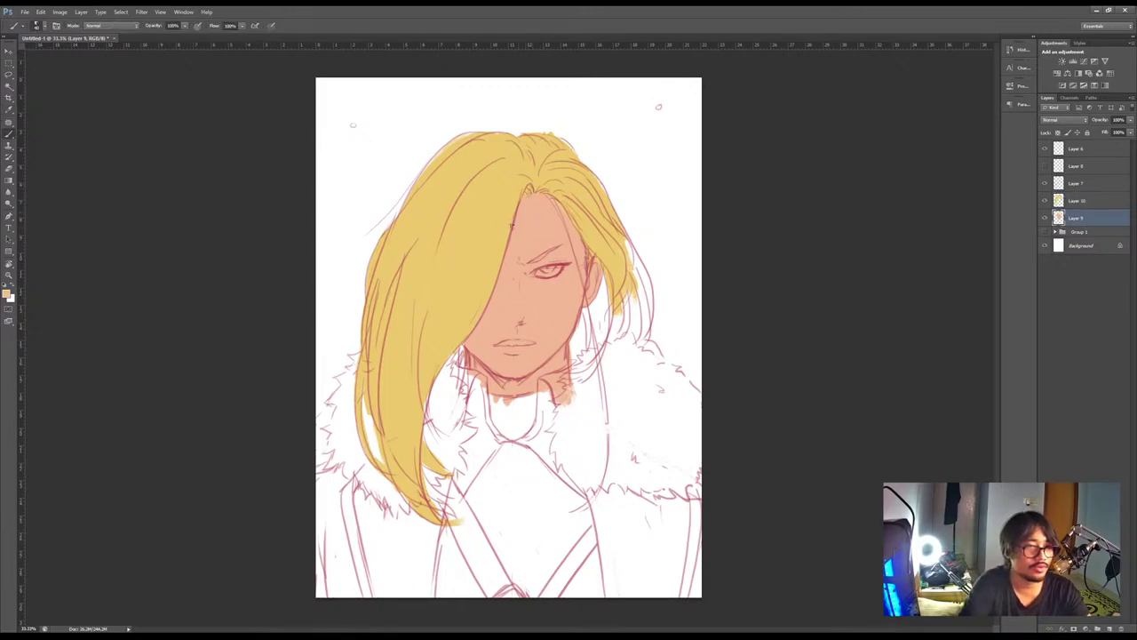
{"action": "left_click", "coordinate": [1077, 203]}
{"action": "key", "text": "i"}
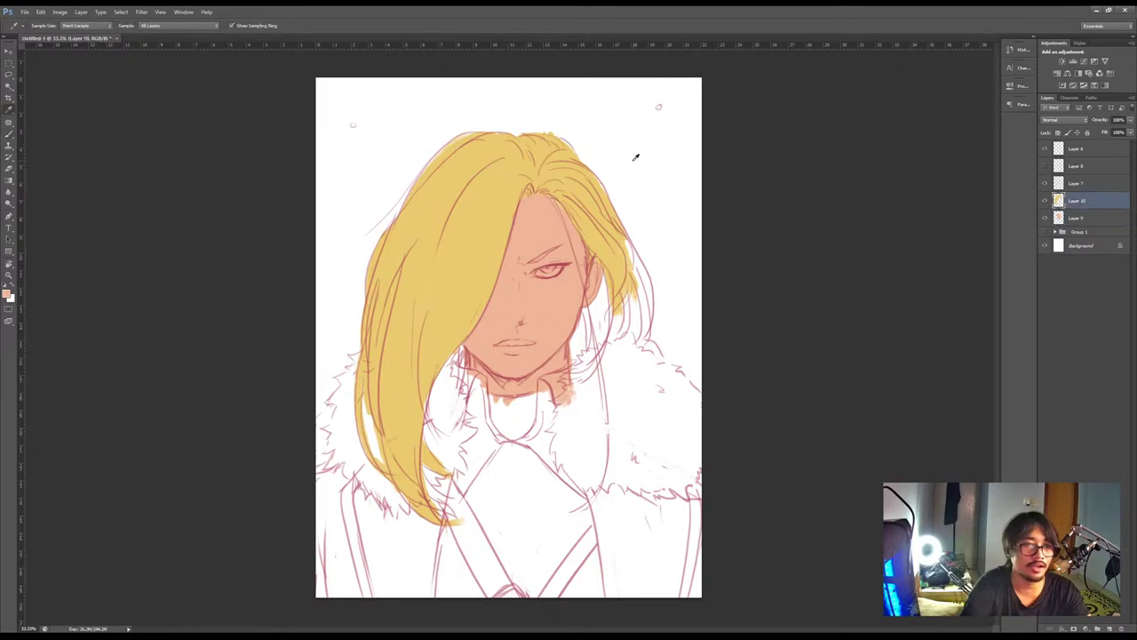
{"action": "key", "text": "b"}
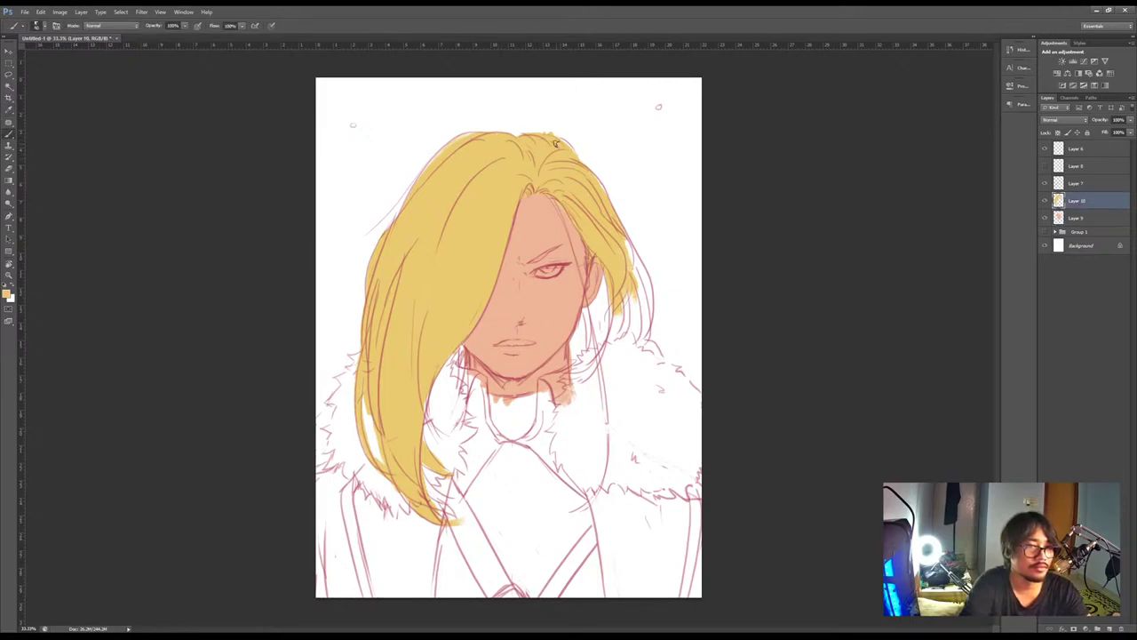
{"action": "key", "text": "e"}
{"action": "left_click_drag", "start_coordinate": [546, 130], "coordinate": [556, 132]}
{"action": "key", "text": "b"}
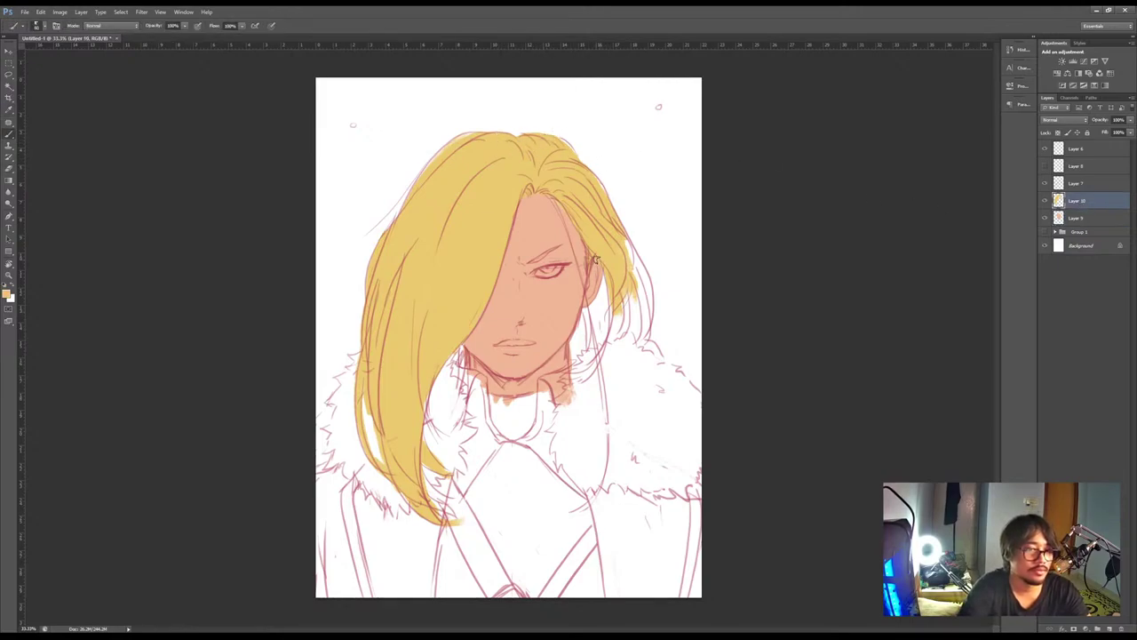
Paint the hair behind the ear yellow down to the fur collar and touch up the long lock's inner edge
{"action": "mouse_move", "coordinate": [596, 260]}
{"action": "left_mouse_down"}
{"action": "mouse_move", "coordinate": [618, 237]}
{"action": "mouse_move", "coordinate": [627, 251]}
{"action": "mouse_move", "coordinate": [613, 234]}
{"action": "mouse_move", "coordinate": [634, 259]}
{"action": "mouse_move", "coordinate": [643, 311]}
{"action": "mouse_move", "coordinate": [621, 299]}
{"action": "mouse_move", "coordinate": [623, 327]}
{"action": "mouse_move", "coordinate": [622, 281]}
{"action": "mouse_move", "coordinate": [631, 311]}
{"action": "mouse_move", "coordinate": [619, 314]}
{"action": "mouse_move", "coordinate": [610, 289]}
{"action": "mouse_move", "coordinate": [602, 314]}
{"action": "mouse_move", "coordinate": [633, 306]}
{"action": "mouse_move", "coordinate": [612, 286]}
{"action": "mouse_move", "coordinate": [585, 312]}
{"action": "mouse_move", "coordinate": [607, 281]}
{"action": "mouse_move", "coordinate": [598, 329]}
{"action": "mouse_move", "coordinate": [588, 311]}
{"action": "mouse_move", "coordinate": [575, 341]}
{"action": "mouse_move", "coordinate": [599, 327]}
{"action": "mouse_move", "coordinate": [596, 360]}
{"action": "mouse_move", "coordinate": [576, 375]}
{"action": "mouse_move", "coordinate": [615, 341]}
{"action": "left_mouse_up"}
{"action": "key", "text": "["}
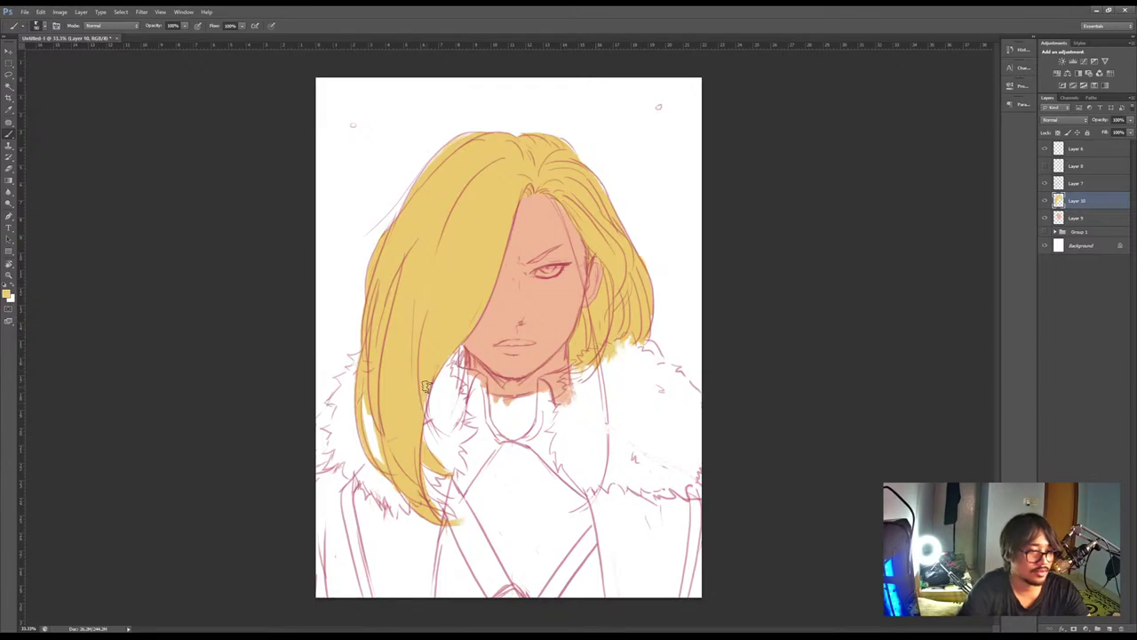
{"action": "left_click_drag", "start_coordinate": [426, 386], "coordinate": [418, 432]}
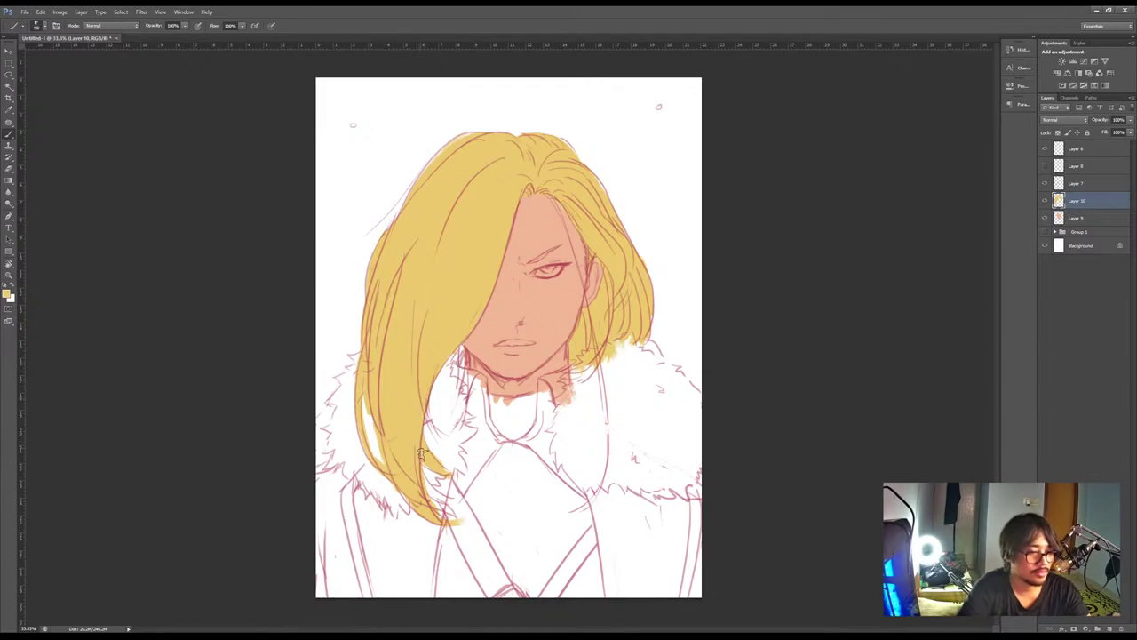
{"action": "key", "text": "["}
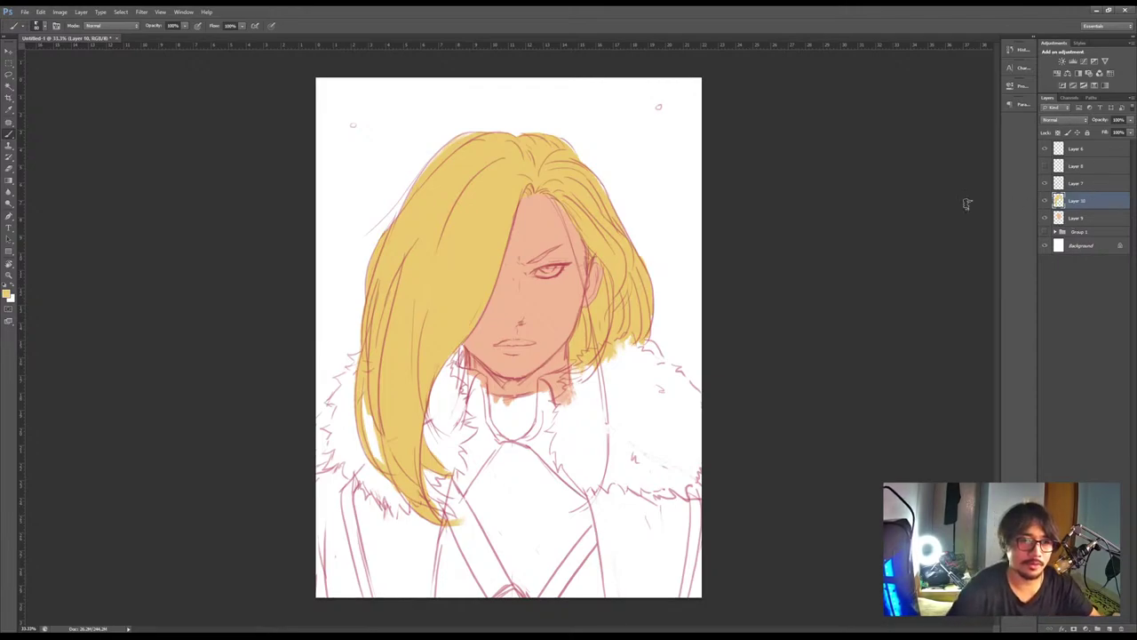
{"action": "key", "text": "u"}
{"action": "key", "text": "i"}
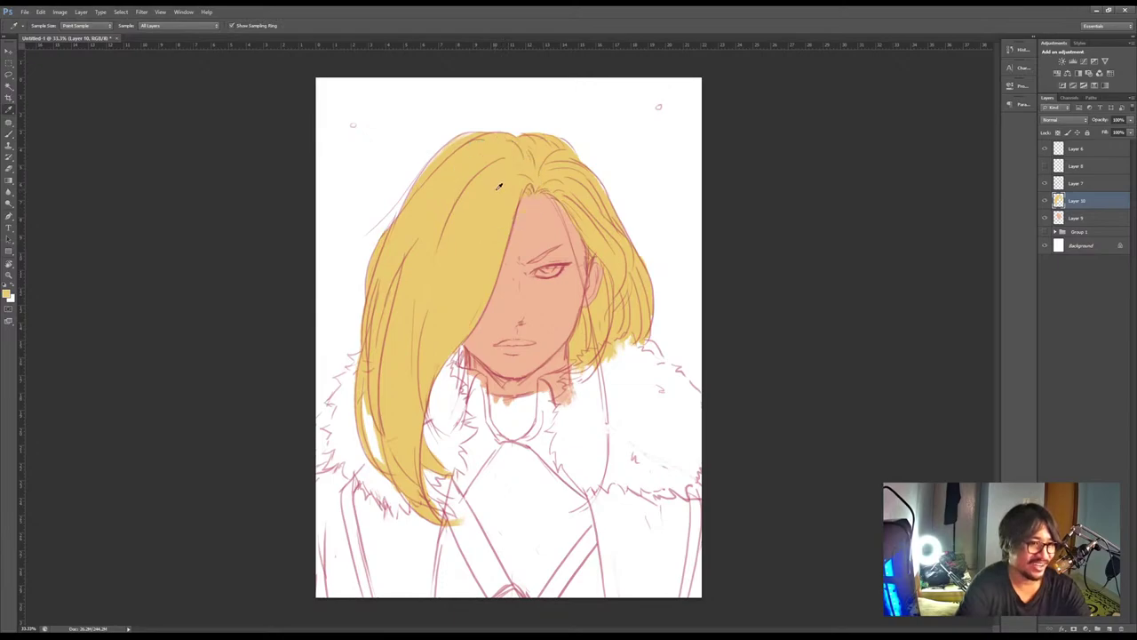
{"action": "key", "text": "b"}
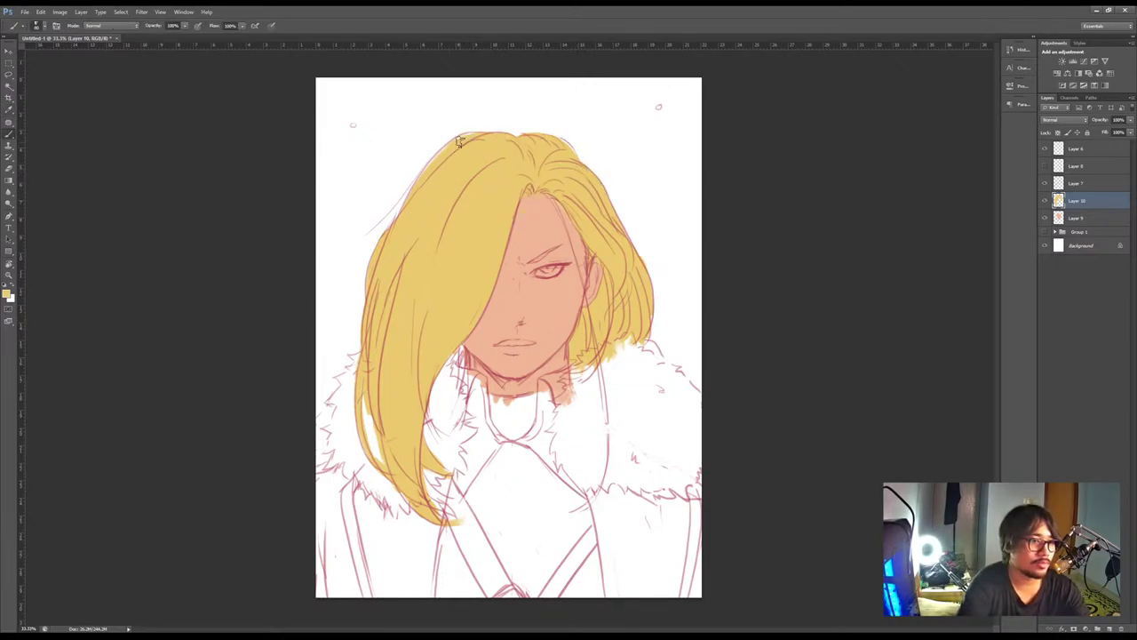
Add a new layer between Layer 10 and Layer 9 and block in the high collar and torso clothing in blue
{"action": "left_click", "coordinate": [1077, 218]}
{"action": "left_click", "coordinate": [1110, 628]}
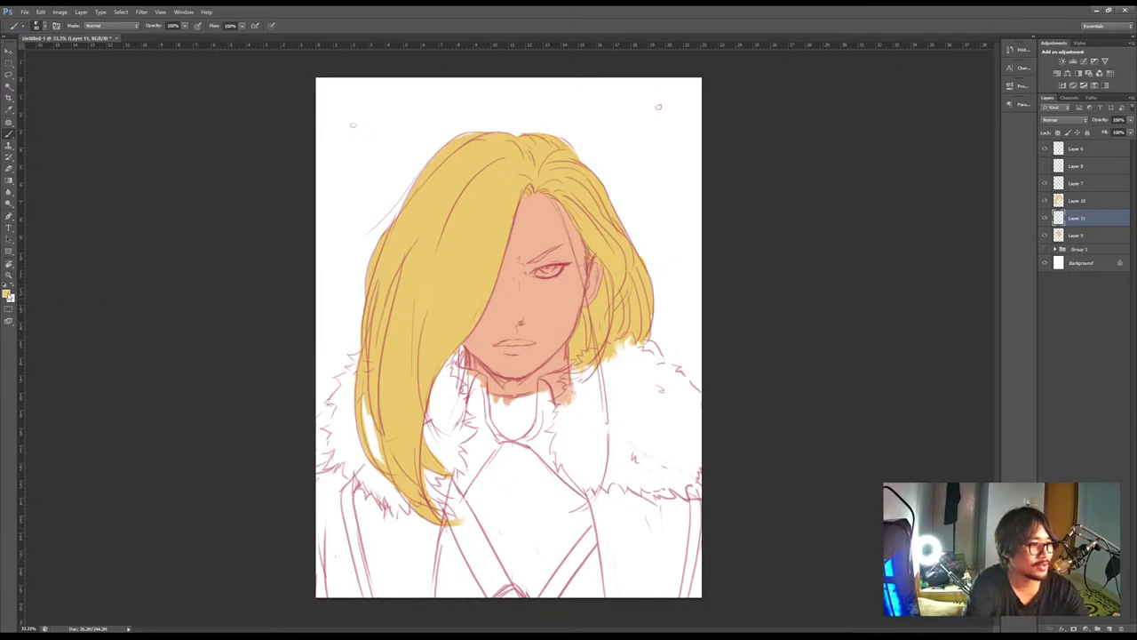
{"action": "key", "text": "i"}
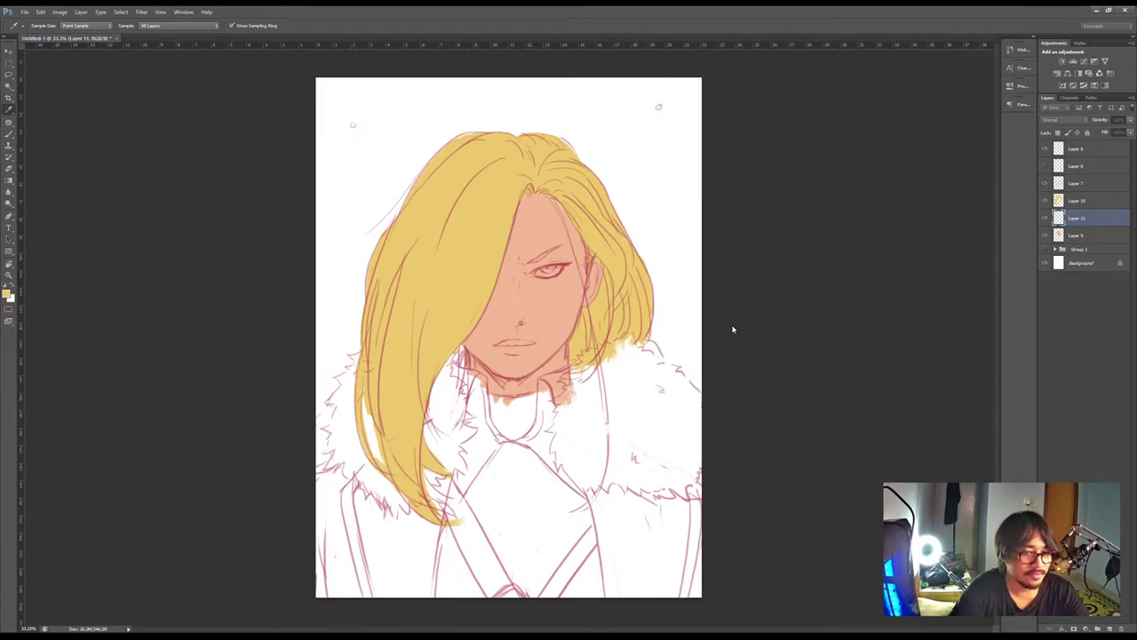
{"action": "key", "text": "b"}
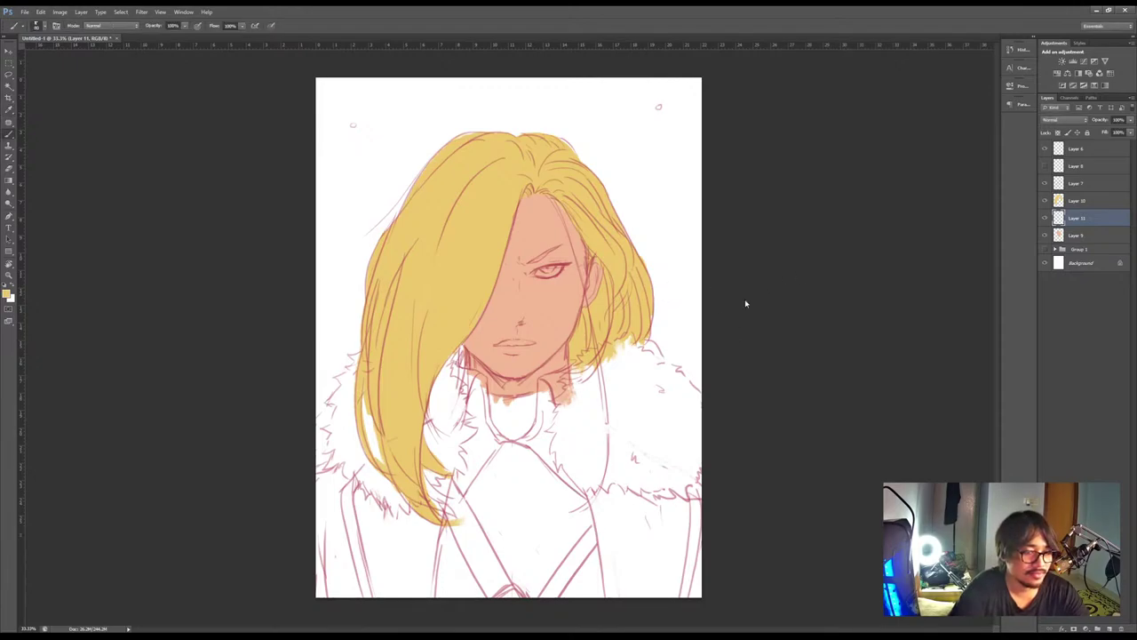
{"action": "mouse_move", "coordinate": [441, 360]}
{"action": "left_mouse_down"}
{"action": "mouse_move", "coordinate": [452, 357]}
{"action": "mouse_move", "coordinate": [456, 380]}
{"action": "mouse_move", "coordinate": [476, 378]}
{"action": "mouse_move", "coordinate": [476, 505]}
{"action": "mouse_move", "coordinate": [506, 471]}
{"action": "mouse_move", "coordinate": [524, 491]}
{"action": "left_mouse_up"}
{"action": "mouse_move", "coordinate": [475, 430]}
{"action": "left_mouse_down"}
{"action": "mouse_move", "coordinate": [448, 566]}
{"action": "mouse_move", "coordinate": [480, 585]}
{"action": "mouse_move", "coordinate": [445, 589]}
{"action": "mouse_move", "coordinate": [460, 602]}
{"action": "mouse_move", "coordinate": [533, 589]}
{"action": "mouse_move", "coordinate": [489, 469]}
{"action": "mouse_move", "coordinate": [577, 412]}
{"action": "mouse_move", "coordinate": [518, 452]}
{"action": "mouse_move", "coordinate": [550, 414]}
{"action": "mouse_move", "coordinate": [537, 434]}
{"action": "mouse_move", "coordinate": [544, 424]}
{"action": "mouse_move", "coordinate": [549, 385]}
{"action": "mouse_move", "coordinate": [551, 523]}
{"action": "mouse_move", "coordinate": [546, 402]}
{"action": "mouse_move", "coordinate": [535, 431]}
{"action": "left_mouse_up"}
{"action": "key", "text": "["}
{"action": "key", "text": "["}
{"action": "key", "text": "["}
{"action": "key", "text": "["}
{"action": "mouse_move", "coordinate": [562, 501]}
{"action": "left_mouse_down"}
{"action": "mouse_move", "coordinate": [582, 462]}
{"action": "mouse_move", "coordinate": [608, 533]}
{"action": "left_mouse_up"}
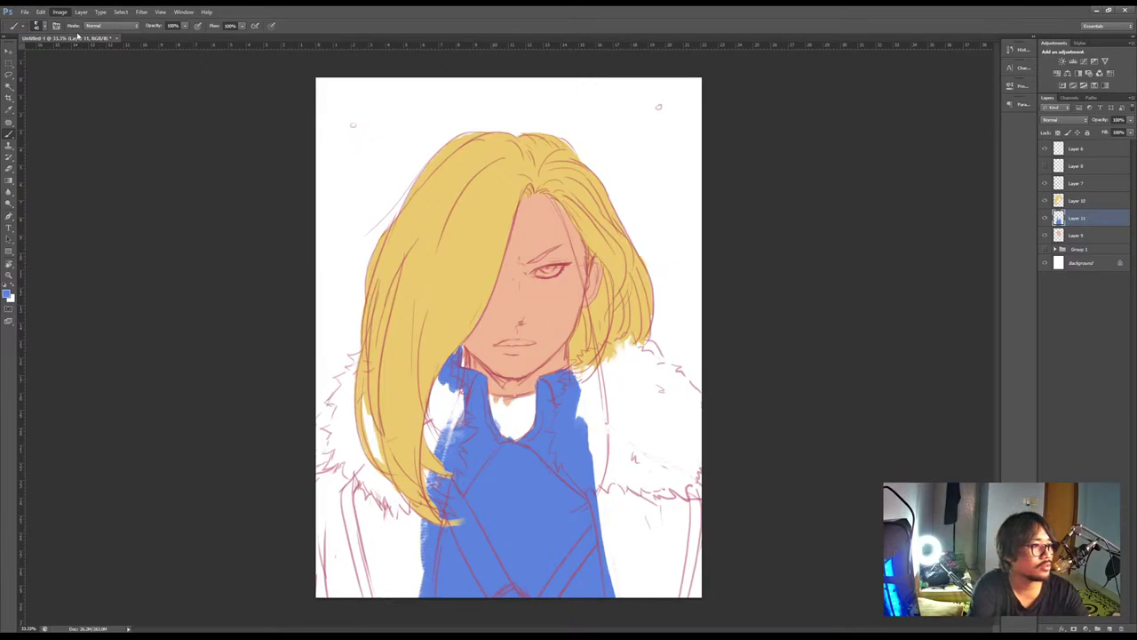
Adjust the blue of the clothing on Layer 11 to a darker, more muted shade
{"action": "key", "text": "i"}
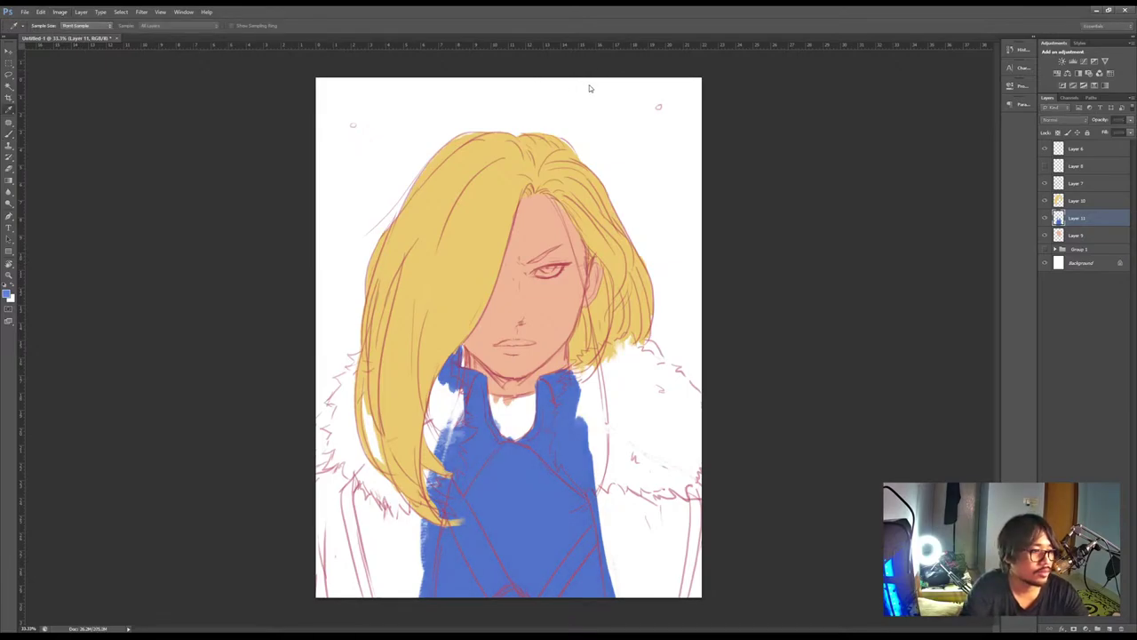
{"action": "key", "text": "b"}
{"action": "key", "text": "i"}
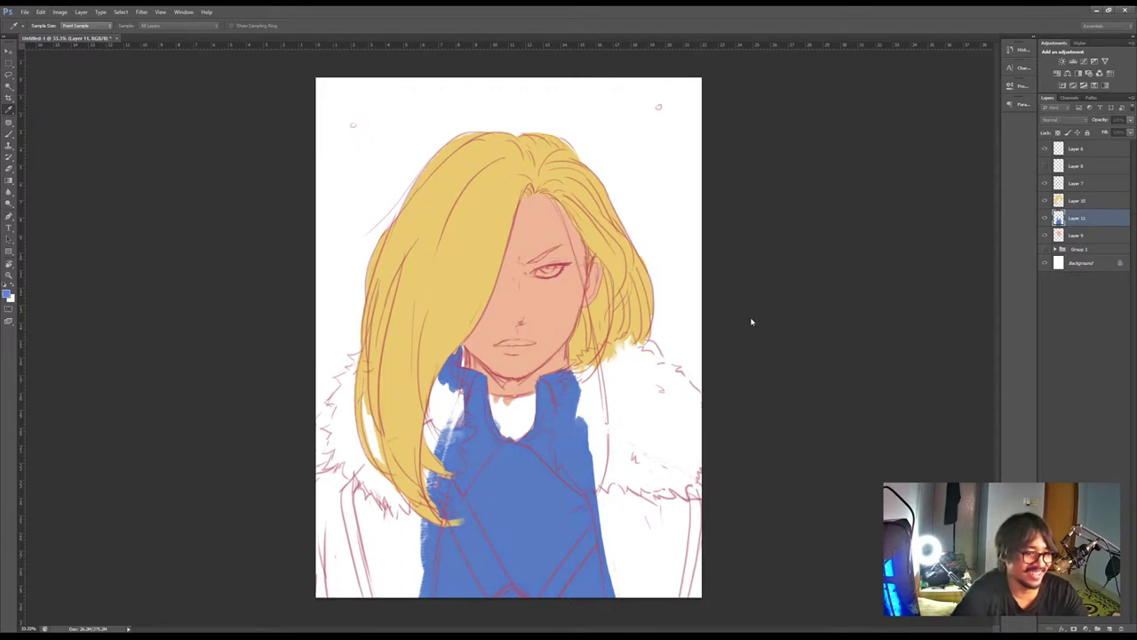
{"action": "key", "text": "ctrl+z"}
{"action": "key", "text": "ctrl+z"}
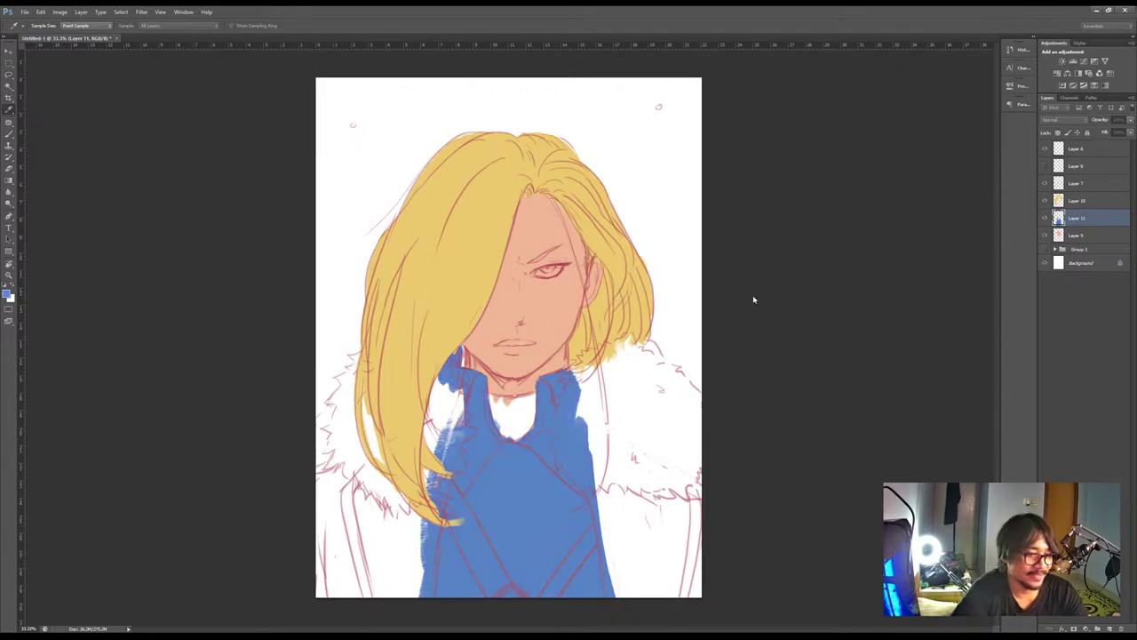
{"action": "key", "text": "ctrl+z"}
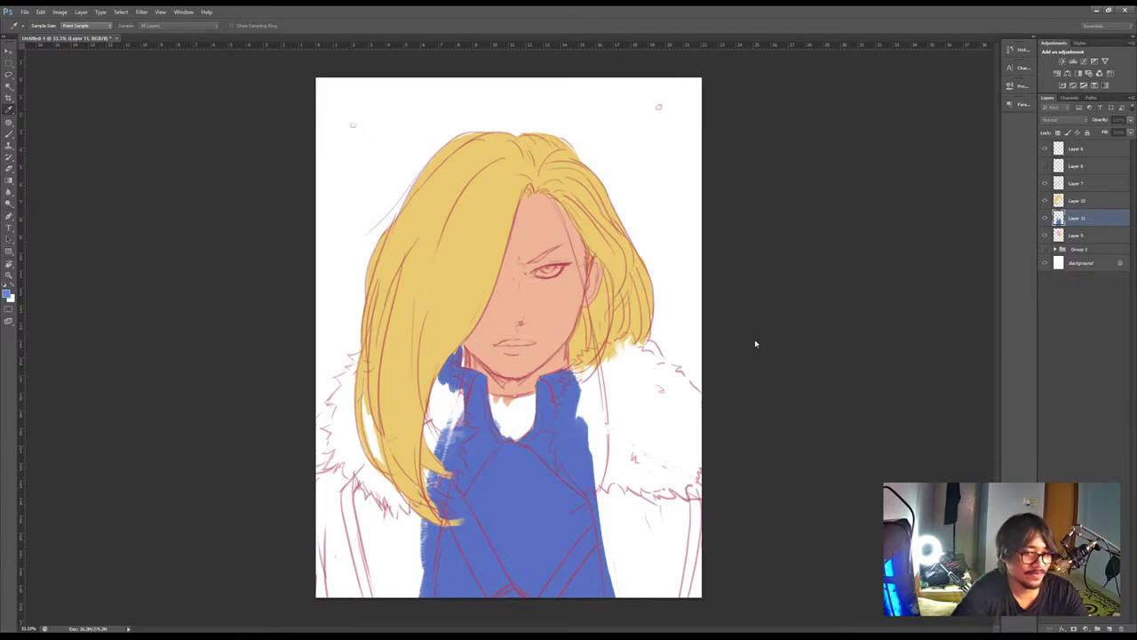
{"action": "key", "text": "b"}
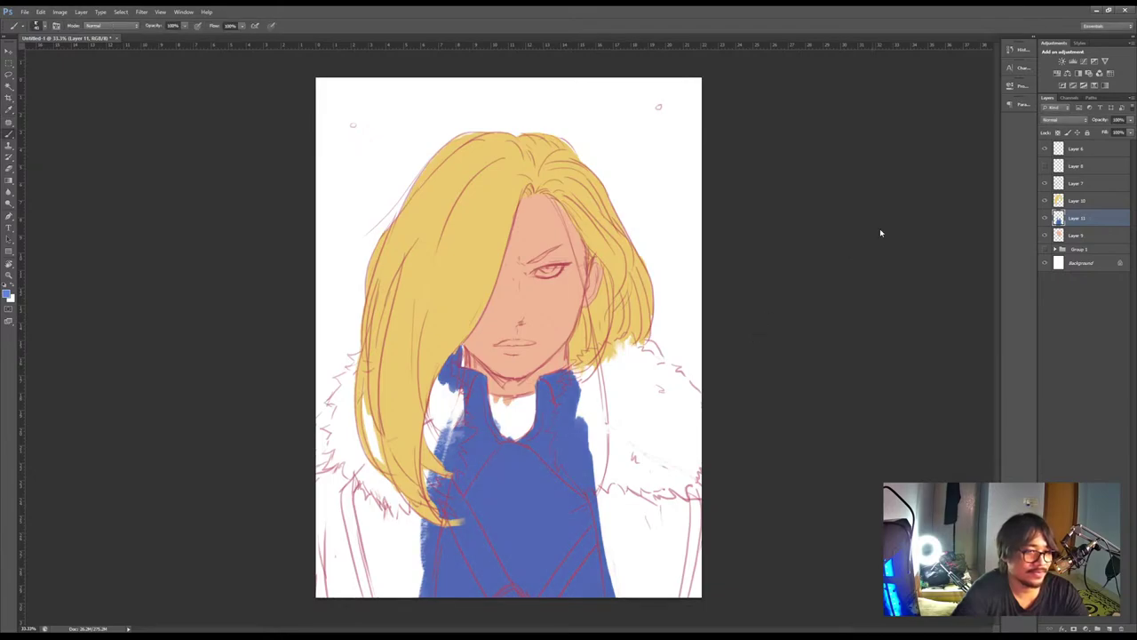
Set the blend mode of the Layer 7 line sketch to Multiply
{"action": "left_click", "coordinate": [1045, 183]}
{"action": "left_click", "coordinate": [1045, 183]}
{"action": "left_click", "coordinate": [1075, 183]}
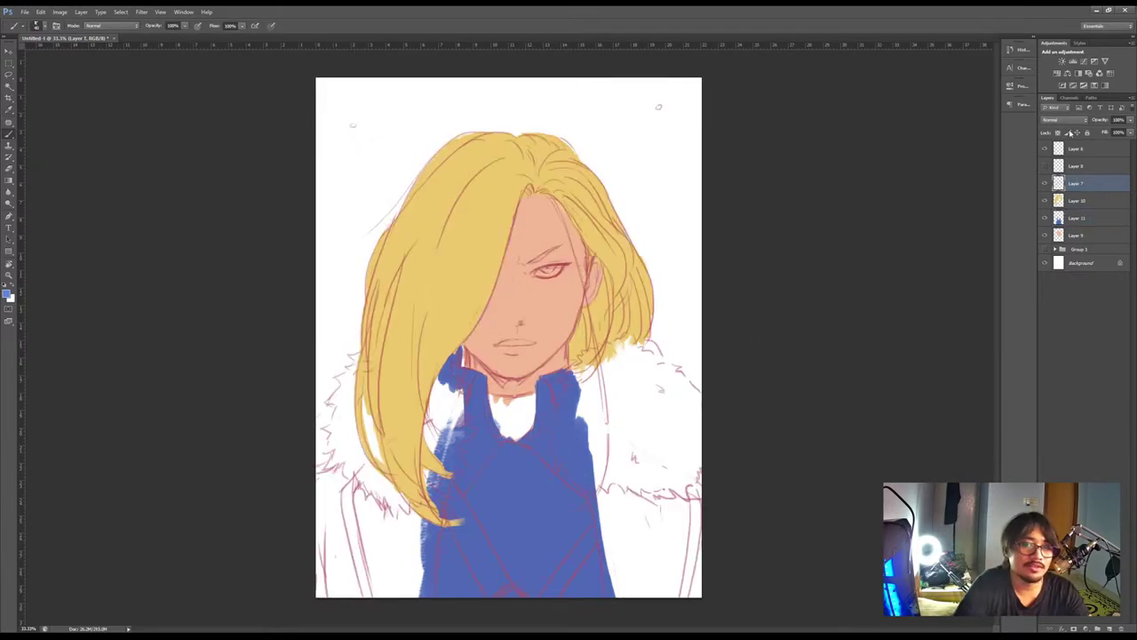
{"action": "left_click", "coordinate": [1067, 120]}
{"action": "left_click", "coordinate": [1059, 164]}
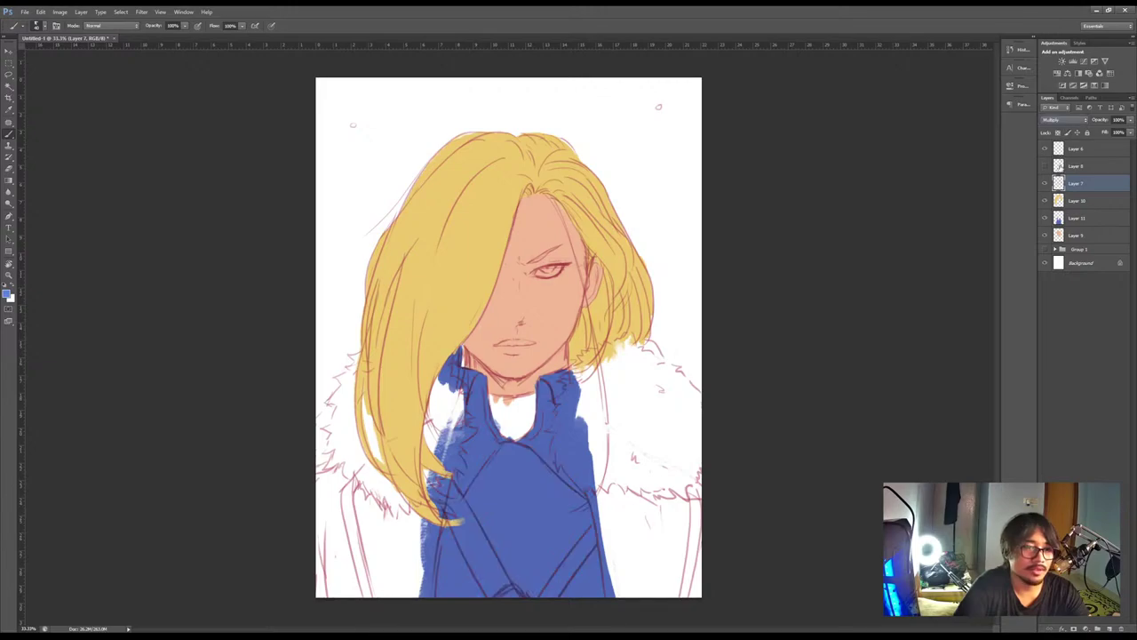
Add a new layer above Layer 11 and block in the cloak beneath the long lock in dark navy
{"action": "left_click", "coordinate": [1045, 250]}
{"action": "left_click", "coordinate": [1045, 250]}
{"action": "left_click", "coordinate": [1081, 219]}
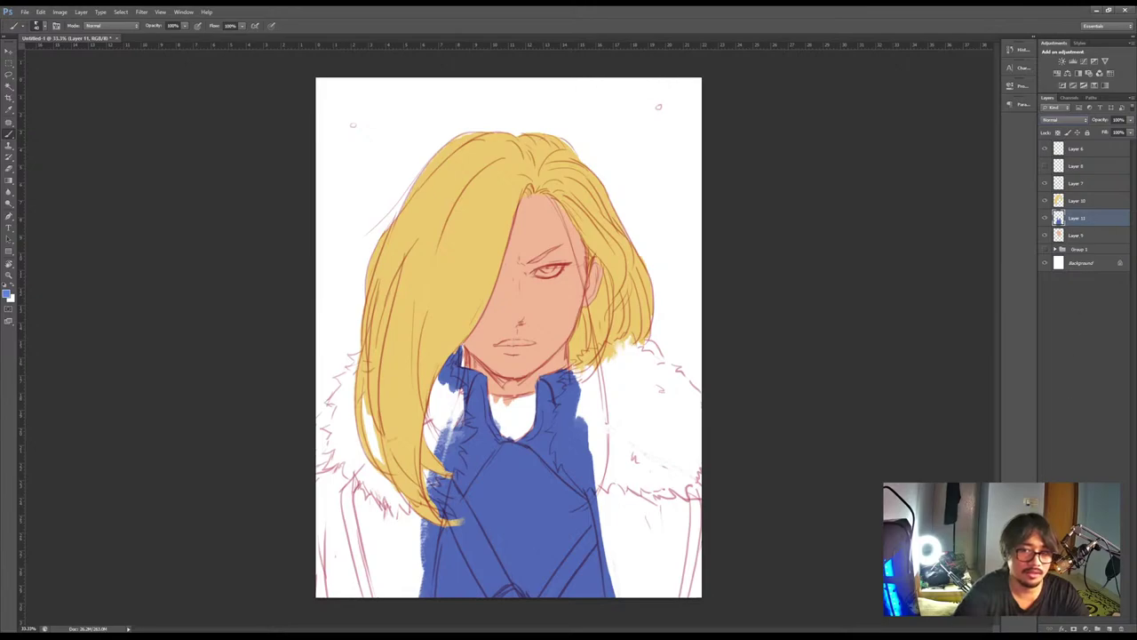
{"action": "left_click", "coordinate": [1110, 628]}
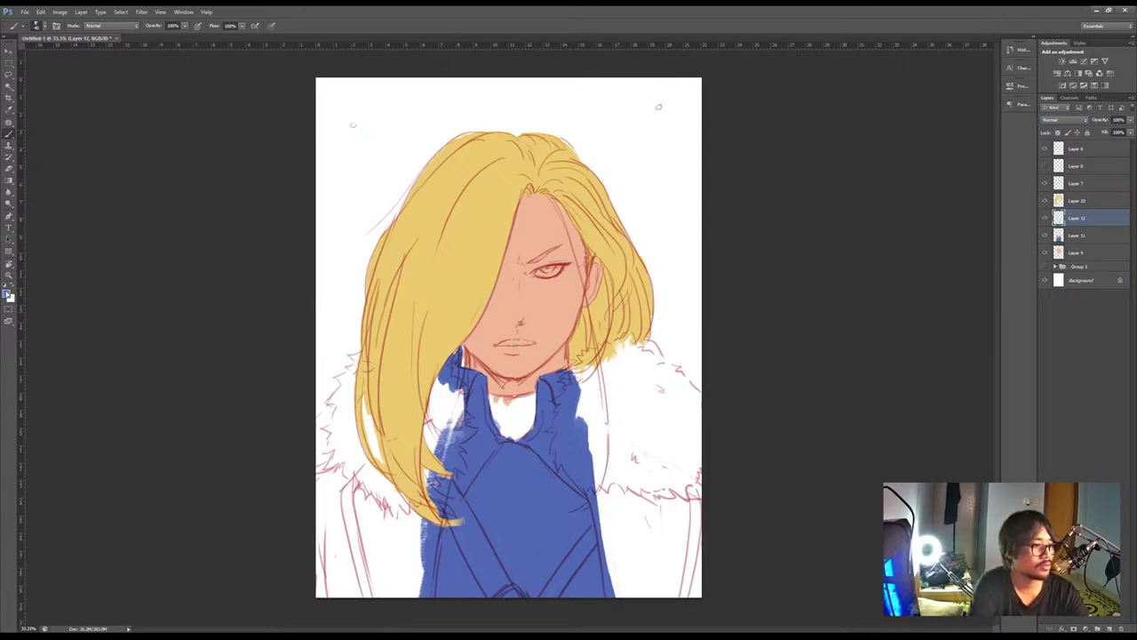
{"action": "left_click", "coordinate": [7, 293]}
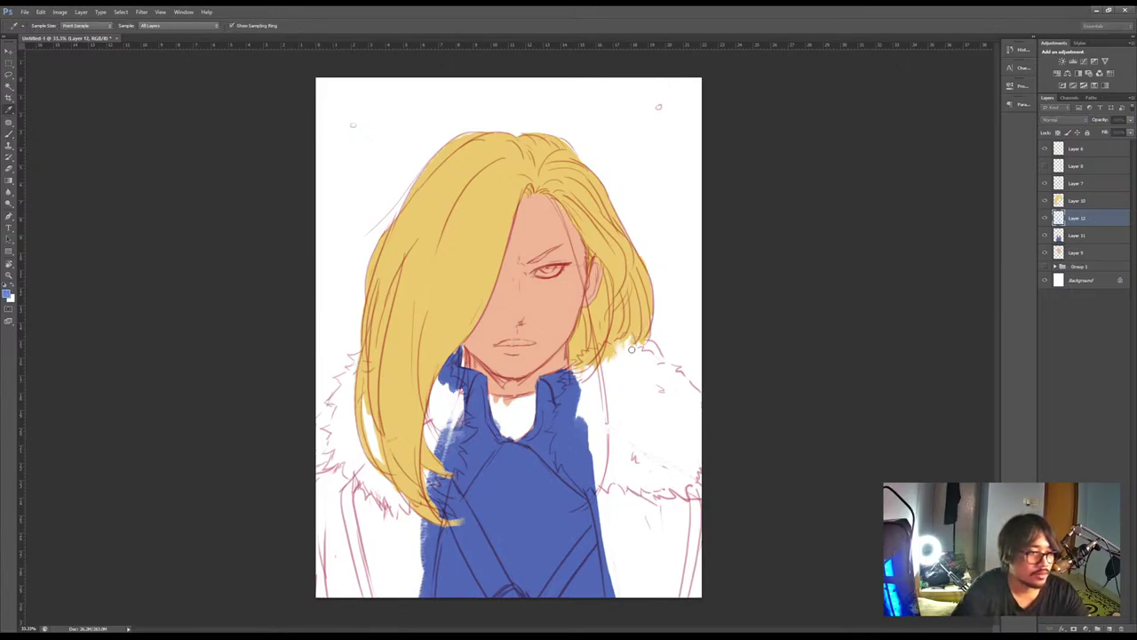
{"action": "left_click", "coordinate": [809, 282]}
{"action": "mouse_move", "coordinate": [346, 479]}
{"action": "left_mouse_down"}
{"action": "mouse_move", "coordinate": [360, 465]}
{"action": "mouse_move", "coordinate": [321, 491]}
{"action": "mouse_move", "coordinate": [351, 559]}
{"action": "mouse_move", "coordinate": [389, 521]}
{"action": "mouse_move", "coordinate": [413, 595]}
{"action": "mouse_move", "coordinate": [431, 533]}
{"action": "mouse_move", "coordinate": [417, 480]}
{"action": "mouse_move", "coordinate": [436, 440]}
{"action": "left_mouse_up"}
{"action": "key", "text": "]"}
{"action": "key", "text": "]"}
{"action": "key", "text": "]"}
{"action": "key", "text": "]"}
{"action": "key", "text": "]"}
{"action": "key", "text": "]"}
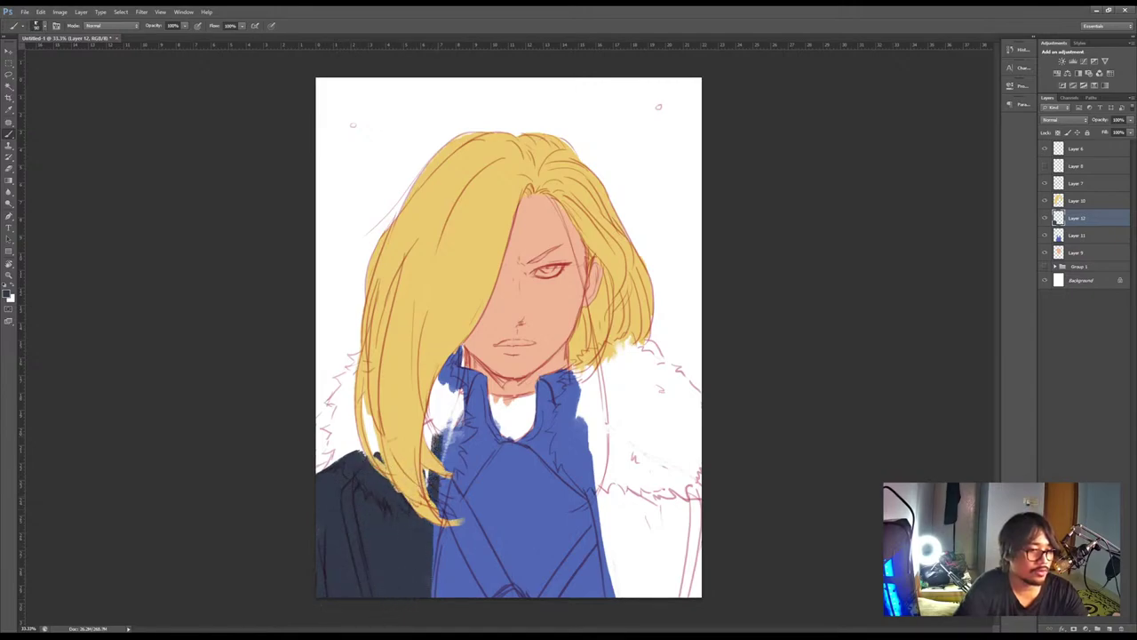
{"action": "mouse_move", "coordinate": [435, 480]}
{"action": "left_mouse_down"}
{"action": "mouse_move", "coordinate": [411, 523]}
{"action": "mouse_move", "coordinate": [438, 434]}
{"action": "mouse_move", "coordinate": [387, 443]}
{"action": "mouse_move", "coordinate": [434, 423]}
{"action": "mouse_move", "coordinate": [430, 476]}
{"action": "mouse_move", "coordinate": [371, 510]}
{"action": "mouse_move", "coordinate": [468, 430]}
{"action": "mouse_move", "coordinate": [429, 440]}
{"action": "mouse_move", "coordinate": [437, 498]}
{"action": "left_mouse_up"}
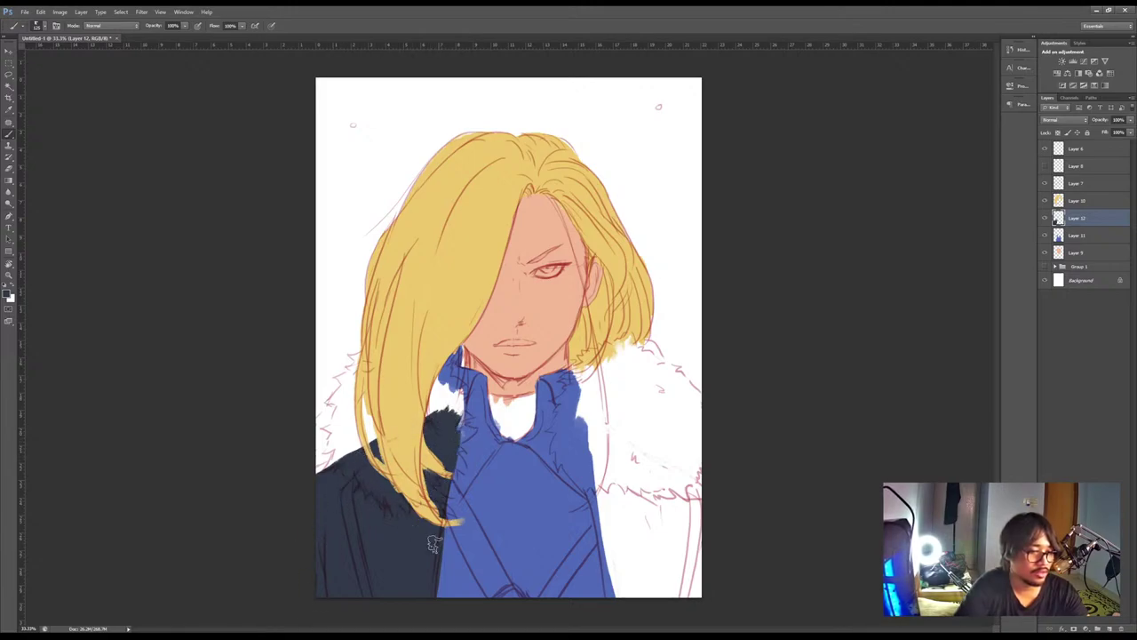
Block in the cloak on the ear side in dark navy and compare the artwork with Layer 12 hidden and shown
{"action": "mouse_move", "coordinate": [589, 444]}
{"action": "left_mouse_down"}
{"action": "mouse_move", "coordinate": [617, 453]}
{"action": "mouse_move", "coordinate": [622, 569]}
{"action": "mouse_move", "coordinate": [582, 444]}
{"action": "mouse_move", "coordinate": [621, 585]}
{"action": "mouse_move", "coordinate": [597, 489]}
{"action": "mouse_move", "coordinate": [610, 565]}
{"action": "mouse_move", "coordinate": [602, 494]}
{"action": "mouse_move", "coordinate": [633, 586]}
{"action": "mouse_move", "coordinate": [641, 462]}
{"action": "mouse_move", "coordinate": [652, 605]}
{"action": "mouse_move", "coordinate": [683, 591]}
{"action": "mouse_move", "coordinate": [710, 613]}
{"action": "left_mouse_up"}
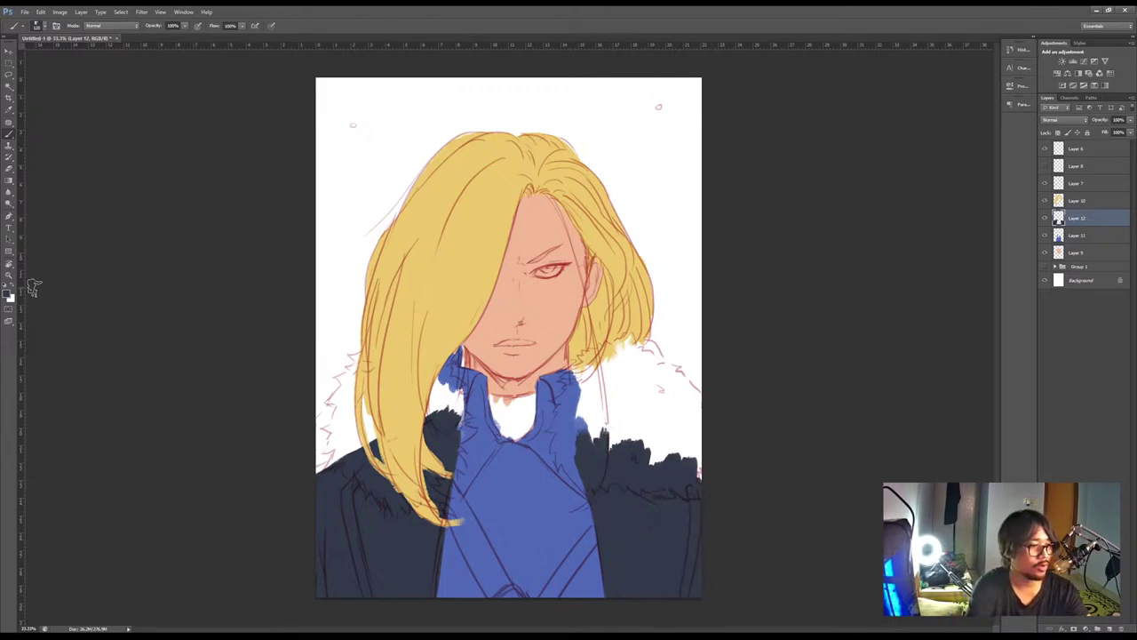
{"action": "key", "text": "i"}
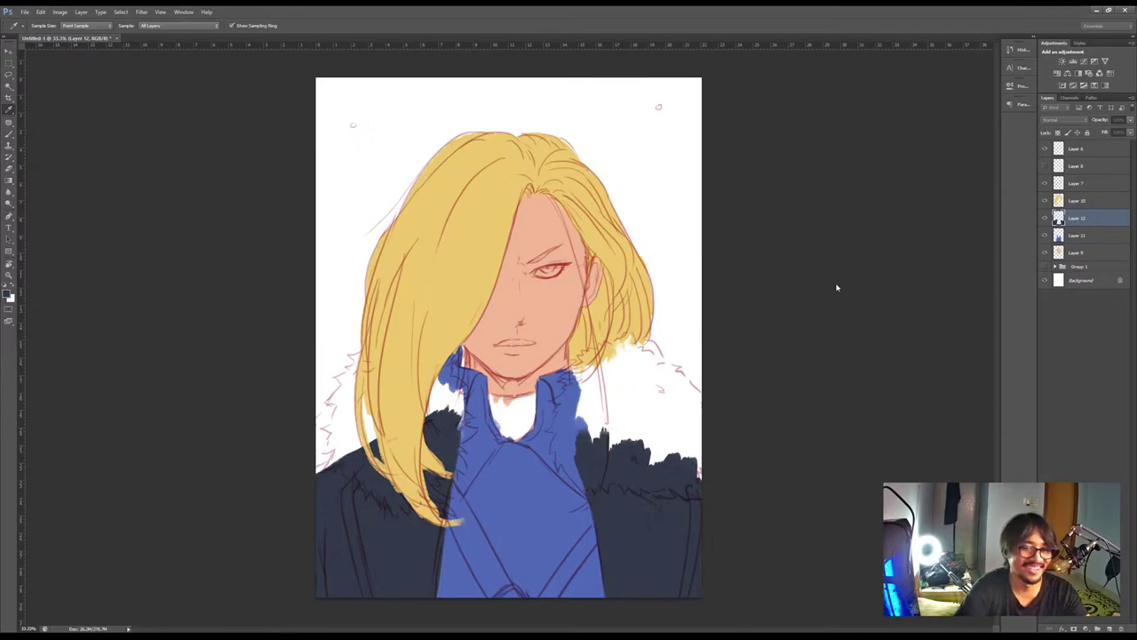
{"action": "left_click", "coordinate": [621, 468], "text": "alt"}
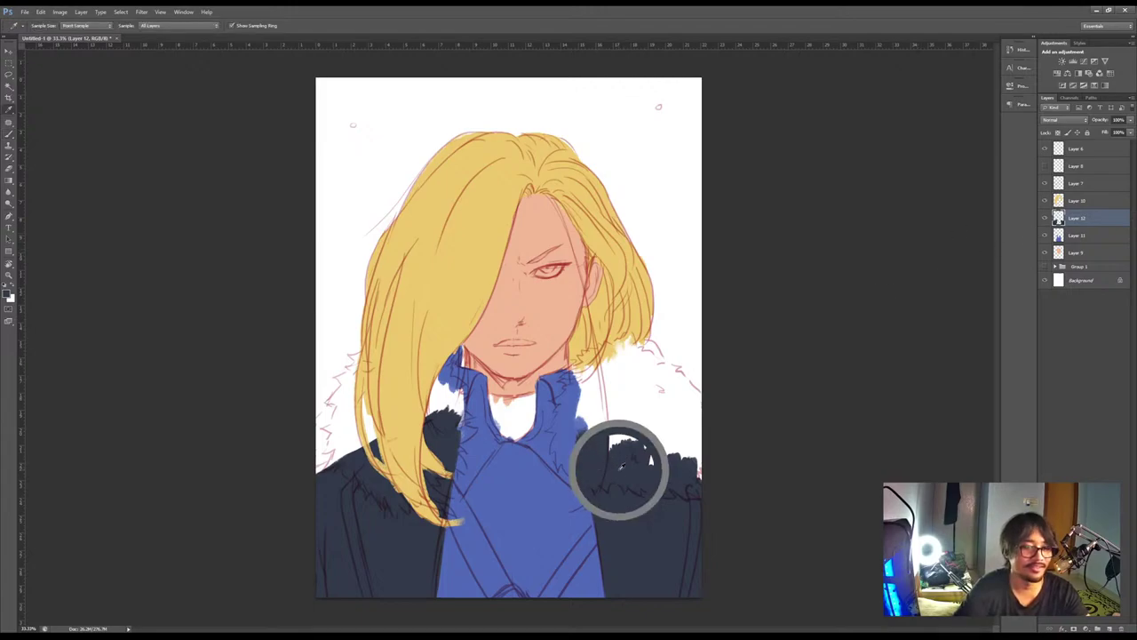
{"action": "key", "text": "b"}
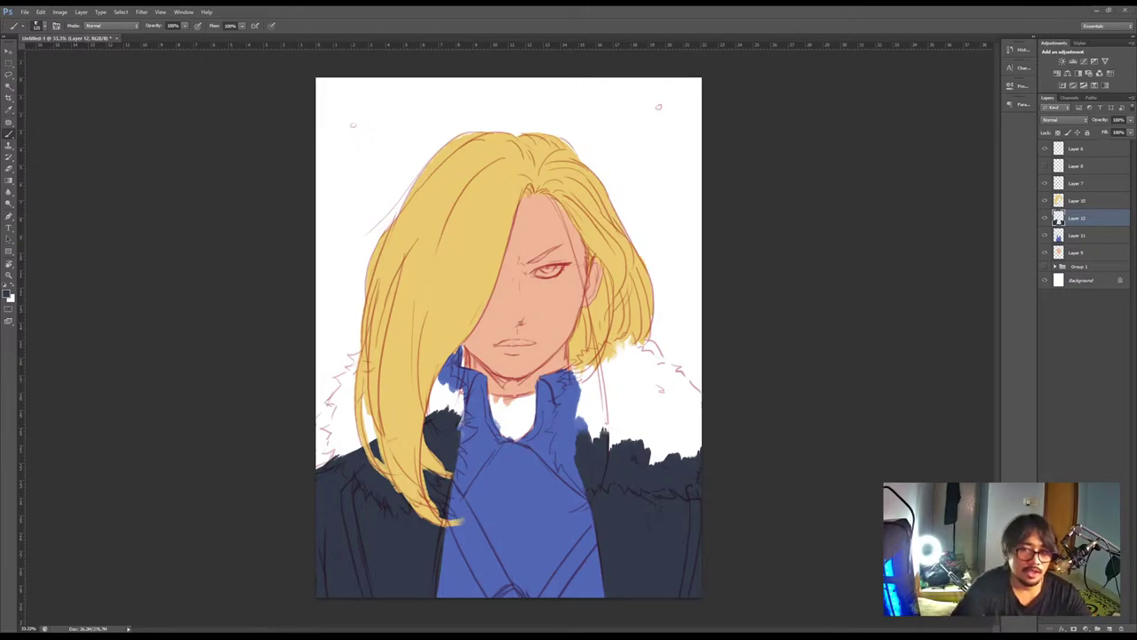
{"action": "left_click", "coordinate": [1045, 218]}
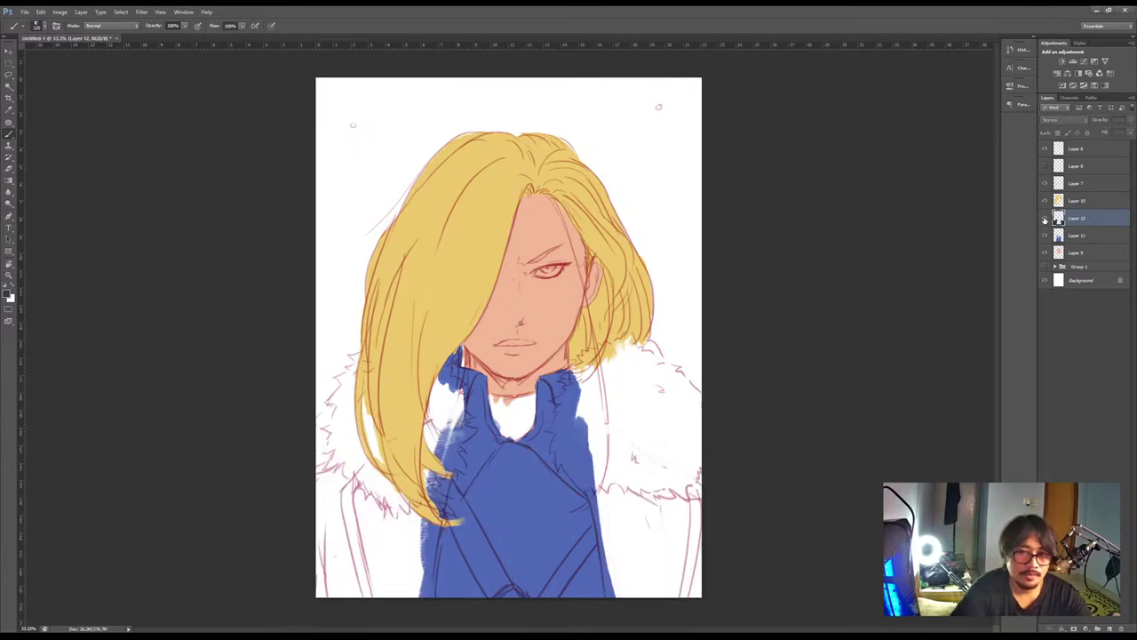
{"action": "left_click", "coordinate": [1044, 219]}
{"action": "left_click", "coordinate": [1044, 219]}
{"action": "left_click", "coordinate": [1045, 219]}
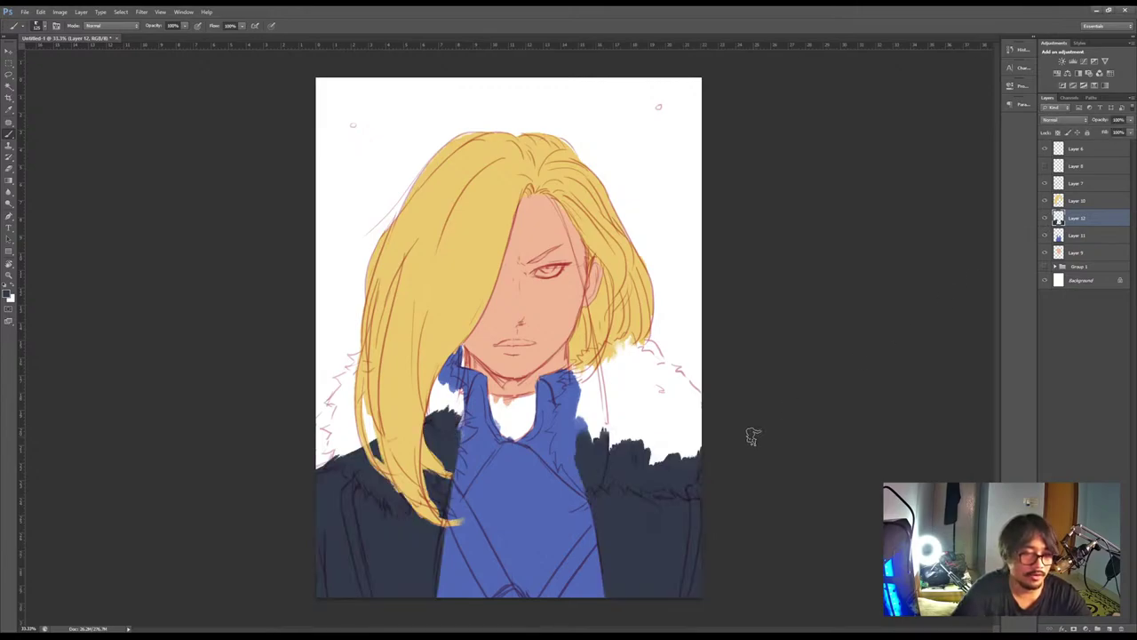
Clean up the cloak's inner edge below the long lock by erasing and repainting along the sketch line
{"action": "key", "text": "e"}
{"action": "left_click_drag", "start_coordinate": [443, 531], "coordinate": [437, 593]}
{"action": "key", "text": "b"}
{"action": "left_click", "coordinate": [419, 547], "text": "alt"}
{"action": "mouse_move", "coordinate": [444, 526]}
{"action": "left_mouse_down"}
{"action": "mouse_move", "coordinate": [427, 607]}
{"action": "mouse_move", "coordinate": [440, 595]}
{"action": "left_mouse_up"}
{"action": "key", "text": "e"}
{"action": "left_click_drag", "start_coordinate": [449, 498], "coordinate": [441, 576]}
{"action": "key", "text": "b"}
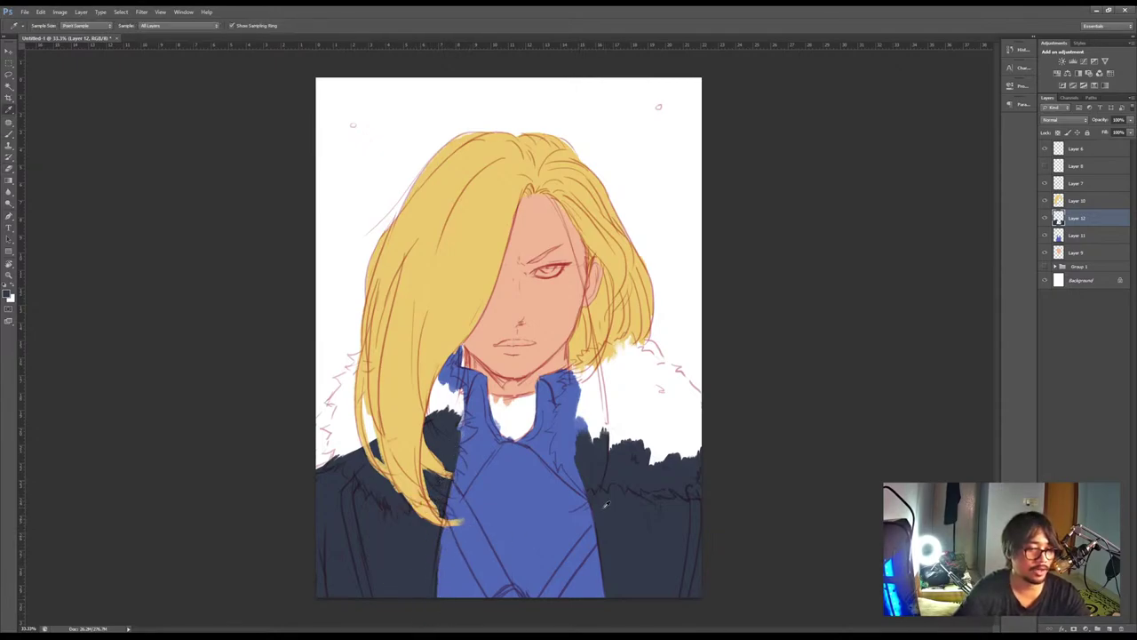
Refine the cloak's inner edge on the ear side with sampled navy and trim the overlap onto the blue torso
{"action": "left_click", "coordinate": [605, 506], "text": "alt"}
{"action": "left_click_drag", "start_coordinate": [582, 467], "coordinate": [592, 513]}
{"action": "left_click_drag", "start_coordinate": [593, 489], "coordinate": [602, 607]}
{"action": "key", "text": "e"}
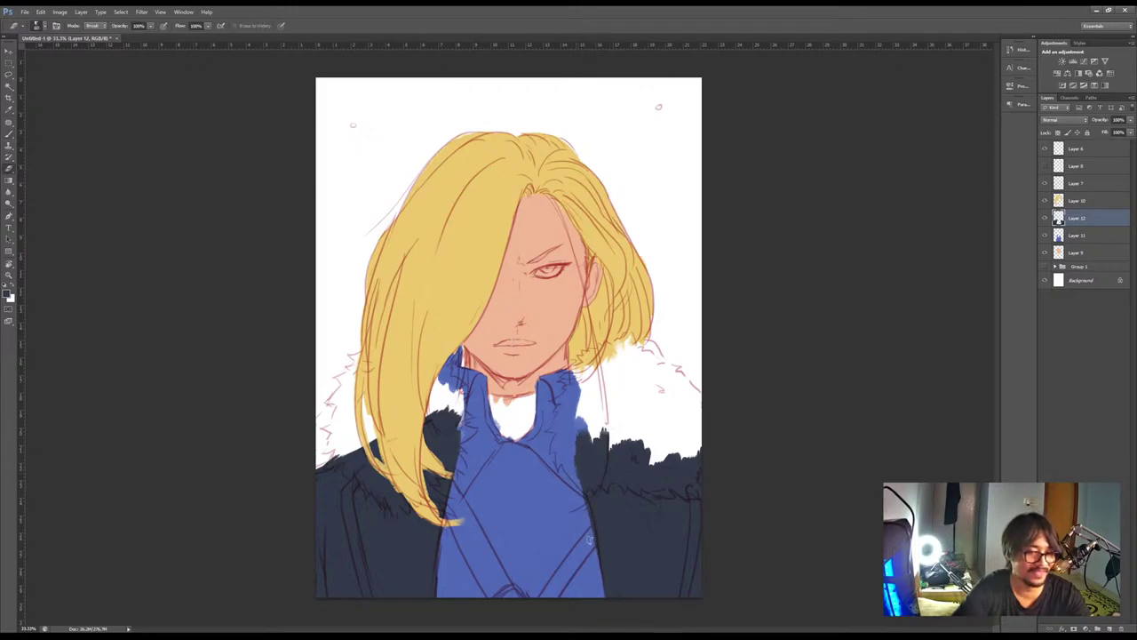
{"action": "left_click_drag", "start_coordinate": [585, 495], "coordinate": [598, 565]}
{"action": "key", "text": "b"}
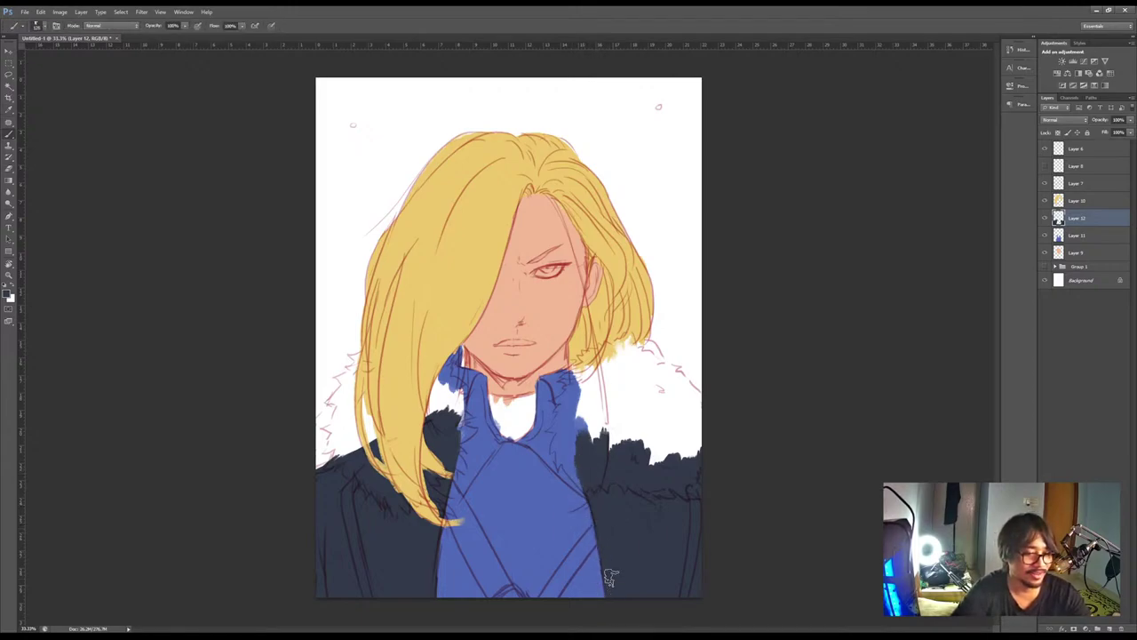
Add a new layer above Layer 12 and block in the fur collar around the long lock in pale lavender
{"action": "left_click", "coordinate": [1108, 627]}
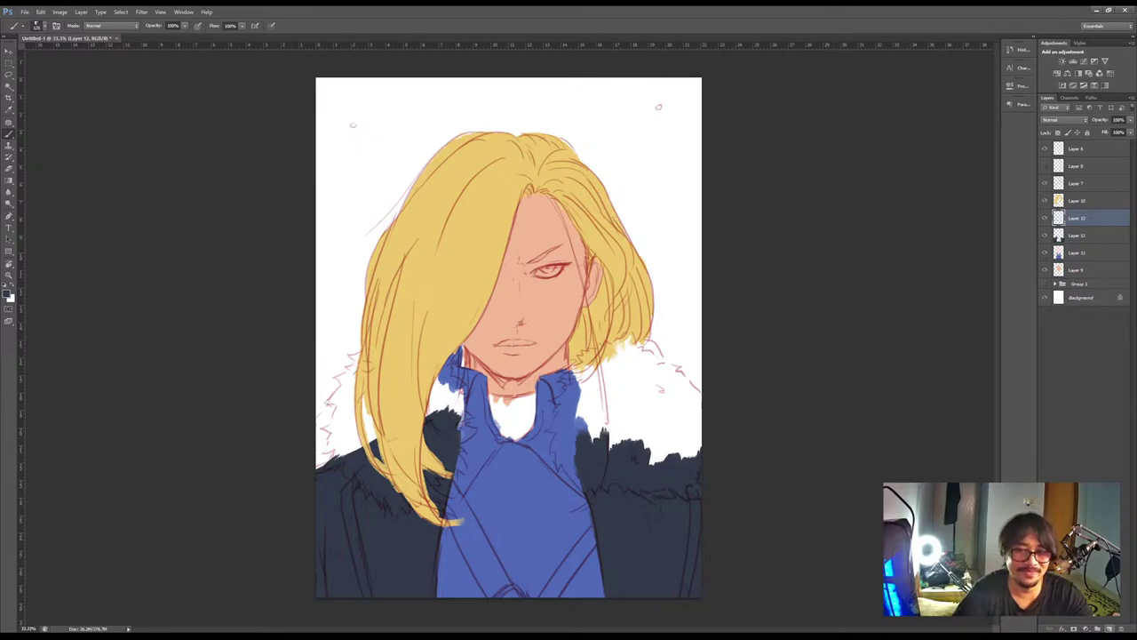
{"action": "key", "text": "i"}
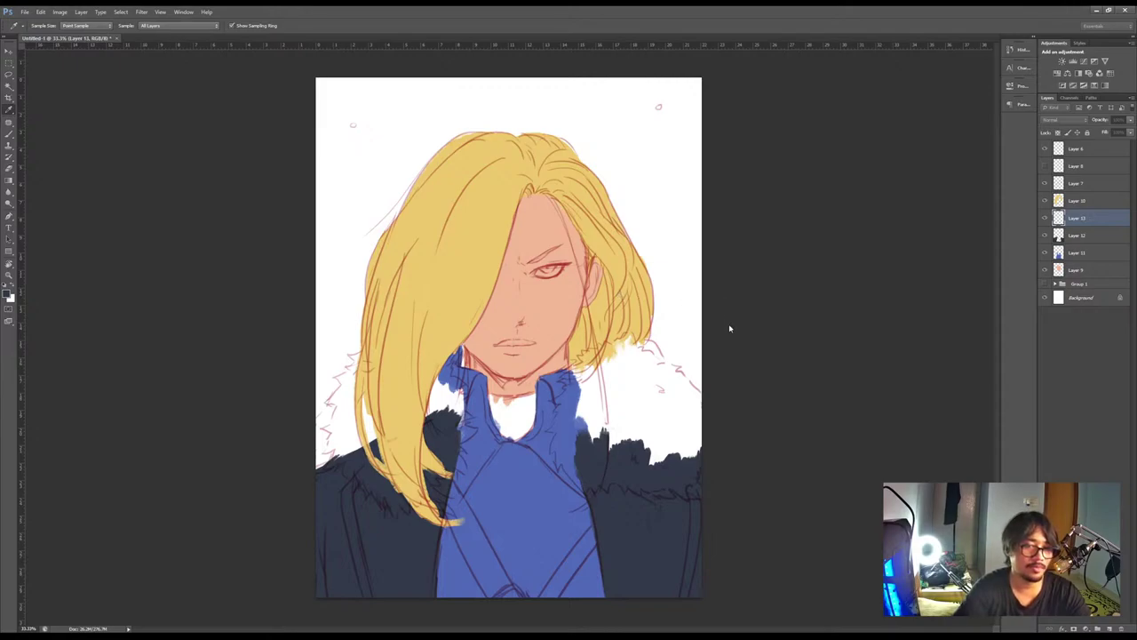
{"action": "left_click", "coordinate": [784, 280]}
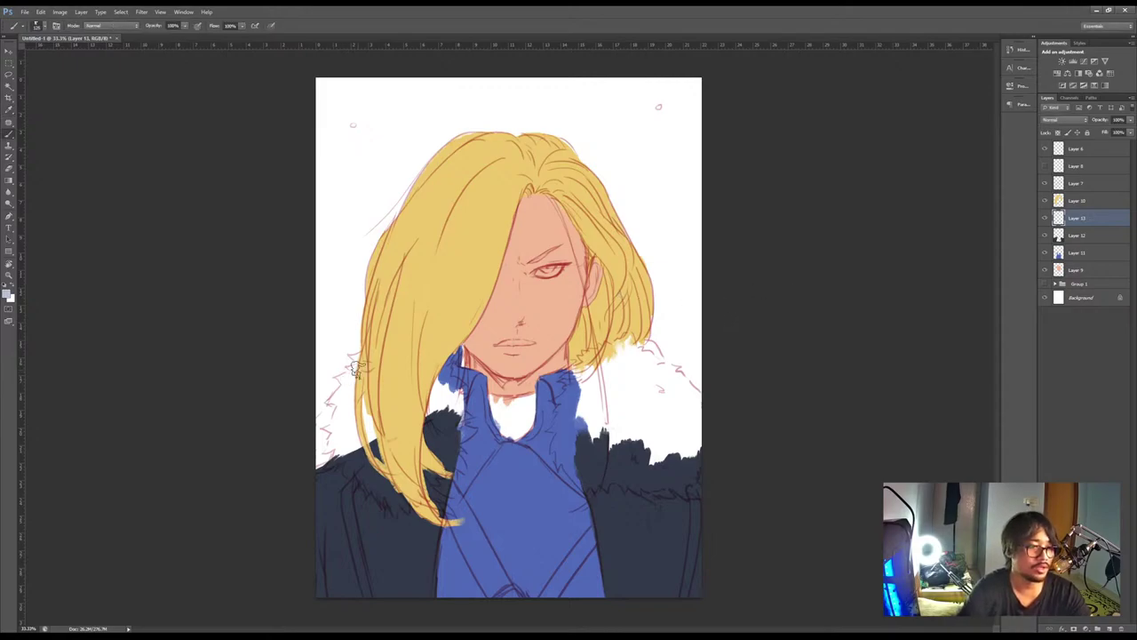
{"action": "key", "text": "["}
{"action": "key", "text": "["}
{"action": "key", "text": "["}
{"action": "key", "text": "["}
{"action": "key", "text": "["}
{"action": "key", "text": "["}
{"action": "key", "text": "["}
{"action": "key", "text": "["}
{"action": "left_click_drag", "start_coordinate": [359, 354], "coordinate": [351, 356]}
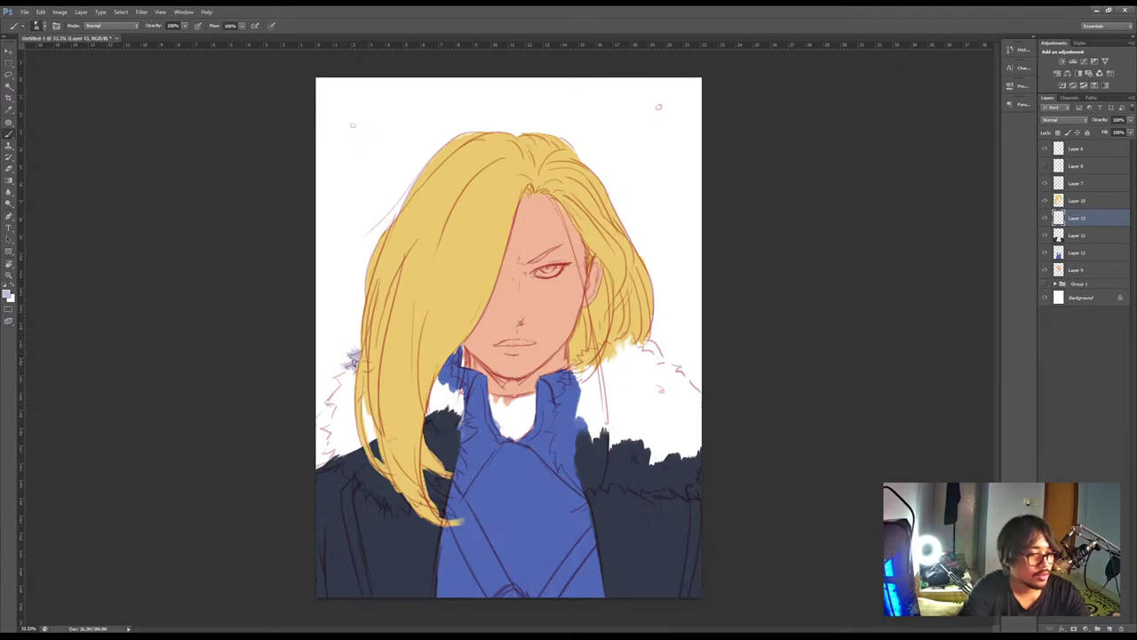
{"action": "mouse_move", "coordinate": [353, 369]}
{"action": "left_mouse_down"}
{"action": "mouse_move", "coordinate": [327, 374]}
{"action": "mouse_move", "coordinate": [350, 369]}
{"action": "mouse_move", "coordinate": [335, 374]}
{"action": "mouse_move", "coordinate": [350, 374]}
{"action": "mouse_move", "coordinate": [338, 394]}
{"action": "mouse_move", "coordinate": [357, 373]}
{"action": "mouse_move", "coordinate": [328, 400]}
{"action": "mouse_move", "coordinate": [347, 393]}
{"action": "mouse_move", "coordinate": [326, 426]}
{"action": "mouse_move", "coordinate": [343, 449]}
{"action": "mouse_move", "coordinate": [355, 443]}
{"action": "mouse_move", "coordinate": [332, 439]}
{"action": "mouse_move", "coordinate": [356, 451]}
{"action": "mouse_move", "coordinate": [380, 408]}
{"action": "left_mouse_up"}
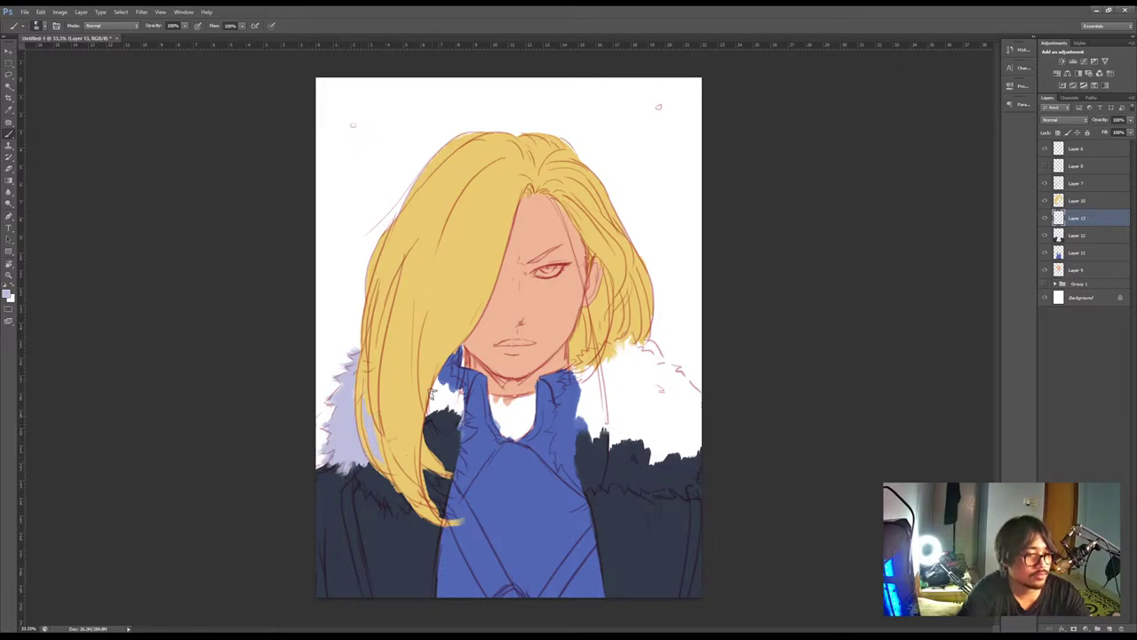
{"action": "mouse_move", "coordinate": [433, 382]}
{"action": "left_mouse_down"}
{"action": "mouse_move", "coordinate": [428, 428]}
{"action": "mouse_move", "coordinate": [447, 355]}
{"action": "mouse_move", "coordinate": [462, 425]}
{"action": "mouse_move", "coordinate": [437, 444]}
{"action": "mouse_move", "coordinate": [430, 484]}
{"action": "mouse_move", "coordinate": [365, 462]}
{"action": "mouse_move", "coordinate": [350, 476]}
{"action": "mouse_move", "coordinate": [398, 501]}
{"action": "mouse_move", "coordinate": [427, 489]}
{"action": "mouse_move", "coordinate": [443, 498]}
{"action": "mouse_move", "coordinate": [448, 466]}
{"action": "mouse_move", "coordinate": [457, 472]}
{"action": "mouse_move", "coordinate": [444, 446]}
{"action": "mouse_move", "coordinate": [464, 455]}
{"action": "mouse_move", "coordinate": [471, 427]}
{"action": "left_mouse_up"}
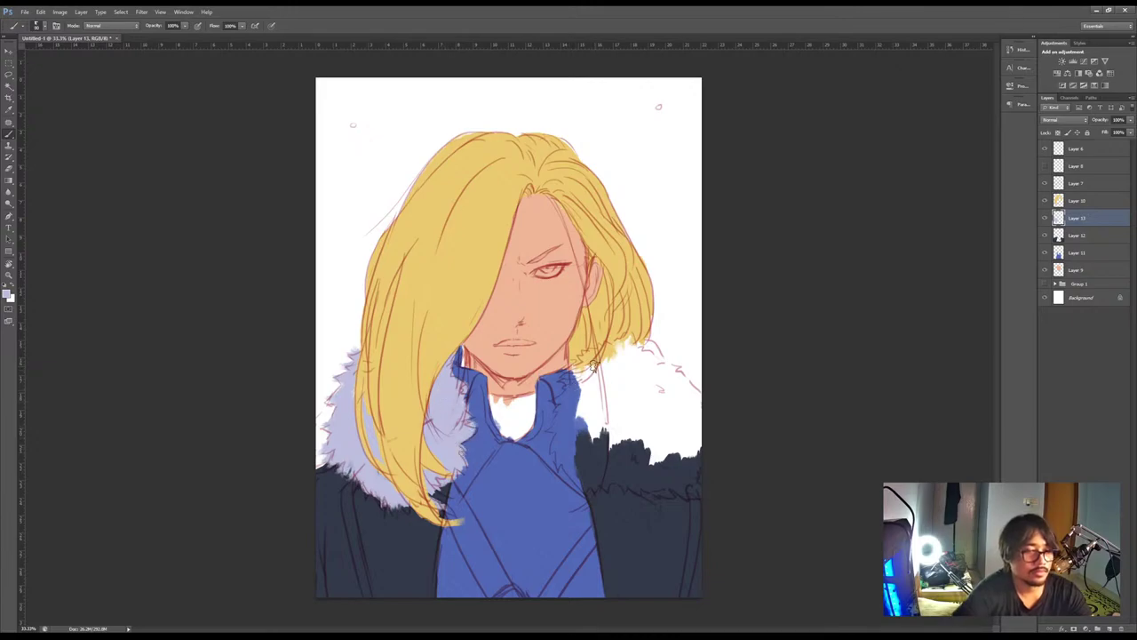
Block in the fur collar on the ear side in pale lavender, with a jagged edge over the torso and cloak
{"action": "left_click_drag", "start_coordinate": [586, 364], "coordinate": [563, 416]}
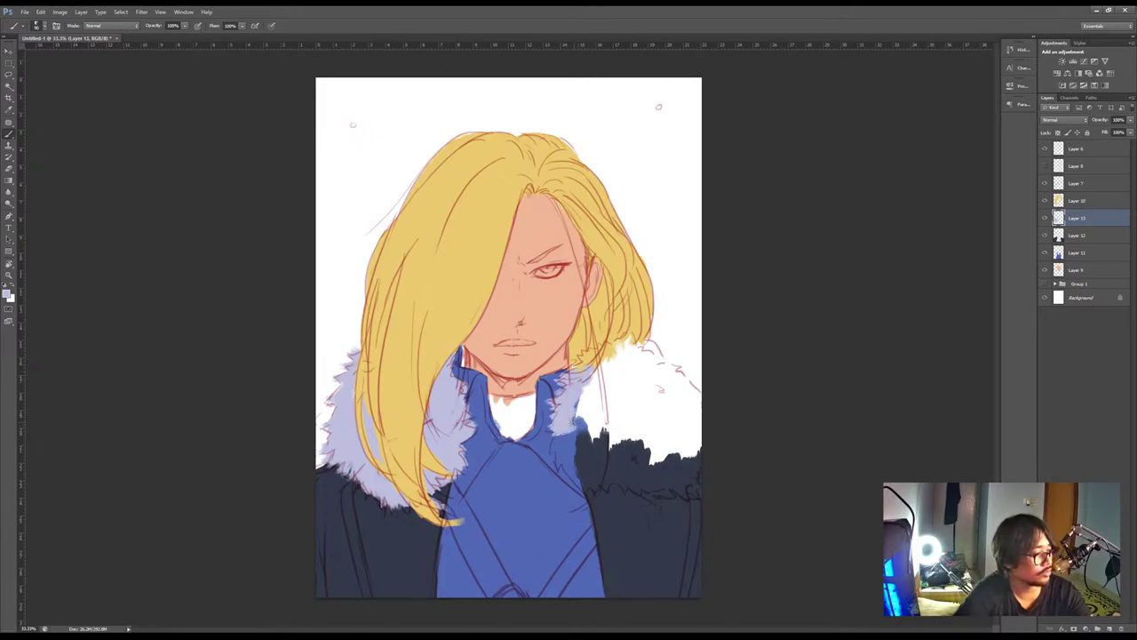
{"action": "left_click_drag", "start_coordinate": [586, 373], "coordinate": [569, 422]}
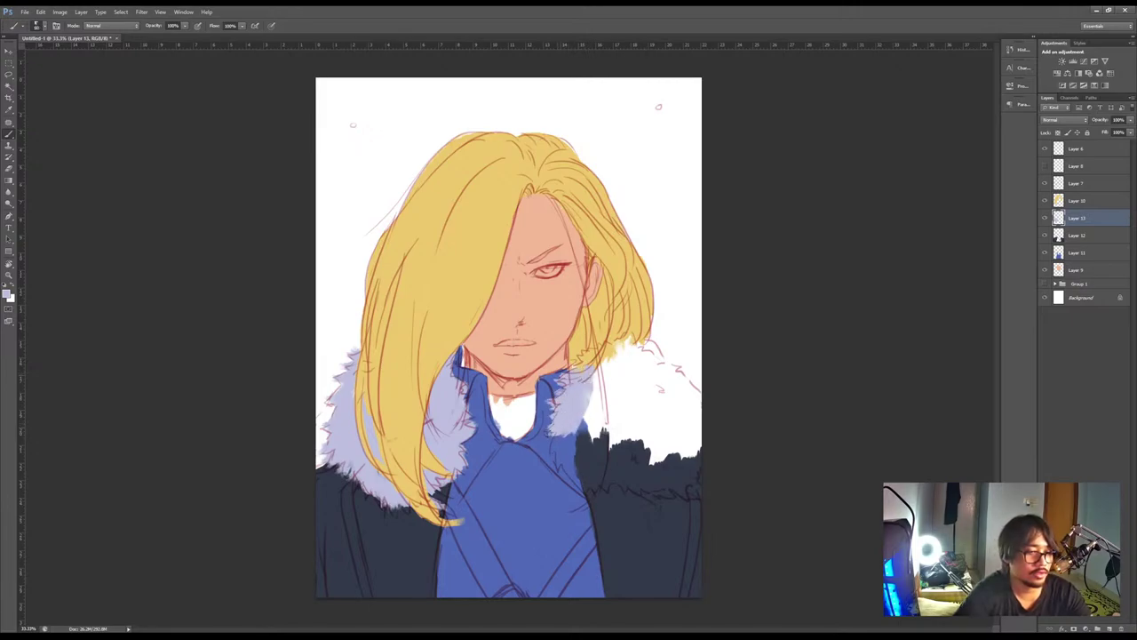
{"action": "key", "text": "e"}
{"action": "mouse_move", "coordinate": [588, 385]}
{"action": "left_mouse_down"}
{"action": "mouse_move", "coordinate": [568, 444]}
{"action": "mouse_move", "coordinate": [544, 436]}
{"action": "mouse_move", "coordinate": [563, 445]}
{"action": "mouse_move", "coordinate": [558, 469]}
{"action": "mouse_move", "coordinate": [548, 462]}
{"action": "mouse_move", "coordinate": [568, 453]}
{"action": "mouse_move", "coordinate": [588, 500]}
{"action": "left_mouse_up"}
{"action": "key", "text": "b"}
{"action": "key", "text": "e"}
{"action": "key", "text": "b"}
{"action": "mouse_move", "coordinate": [577, 426]}
{"action": "left_mouse_down"}
{"action": "mouse_move", "coordinate": [592, 485]}
{"action": "mouse_move", "coordinate": [601, 380]}
{"action": "mouse_move", "coordinate": [609, 386]}
{"action": "mouse_move", "coordinate": [586, 440]}
{"action": "mouse_move", "coordinate": [569, 409]}
{"action": "mouse_move", "coordinate": [581, 360]}
{"action": "mouse_move", "coordinate": [614, 399]}
{"action": "mouse_move", "coordinate": [629, 354]}
{"action": "mouse_move", "coordinate": [638, 363]}
{"action": "mouse_move", "coordinate": [645, 348]}
{"action": "mouse_move", "coordinate": [713, 435]}
{"action": "mouse_move", "coordinate": [676, 399]}
{"action": "mouse_move", "coordinate": [665, 427]}
{"action": "mouse_move", "coordinate": [640, 434]}
{"action": "mouse_move", "coordinate": [609, 415]}
{"action": "mouse_move", "coordinate": [613, 477]}
{"action": "mouse_move", "coordinate": [628, 474]}
{"action": "mouse_move", "coordinate": [645, 385]}
{"action": "mouse_move", "coordinate": [630, 447]}
{"action": "mouse_move", "coordinate": [649, 411]}
{"action": "mouse_move", "coordinate": [644, 462]}
{"action": "mouse_move", "coordinate": [658, 438]}
{"action": "mouse_move", "coordinate": [694, 466]}
{"action": "left_mouse_up"}
{"action": "key", "text": "bracketright"}
{"action": "key", "text": "bracketright"}
{"action": "key", "text": "bracketright"}
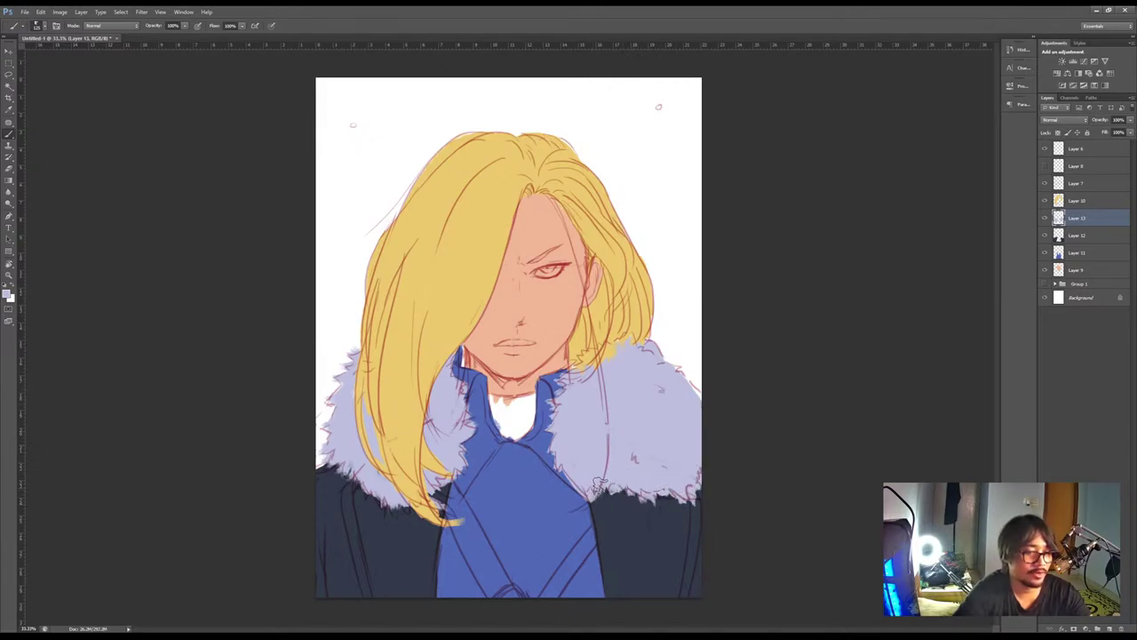
{"action": "key", "text": "e"}
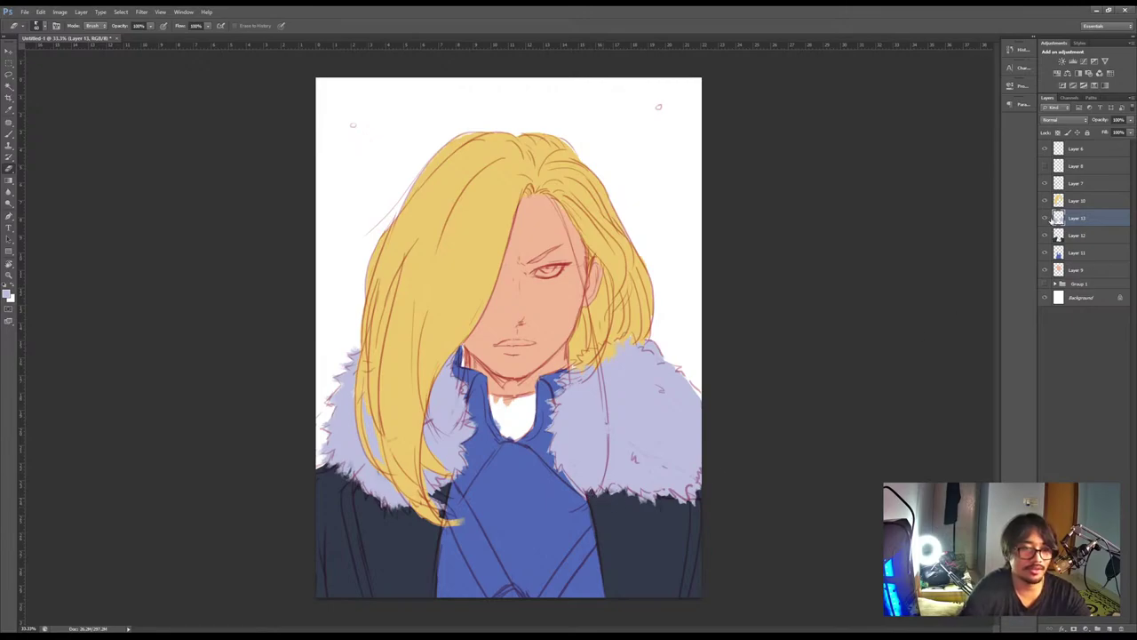
Touch up the high collar beside the hair on Layer 11 with the sampled clothing blue
{"action": "left_click", "coordinate": [1065, 254]}
{"action": "key", "text": "i"}
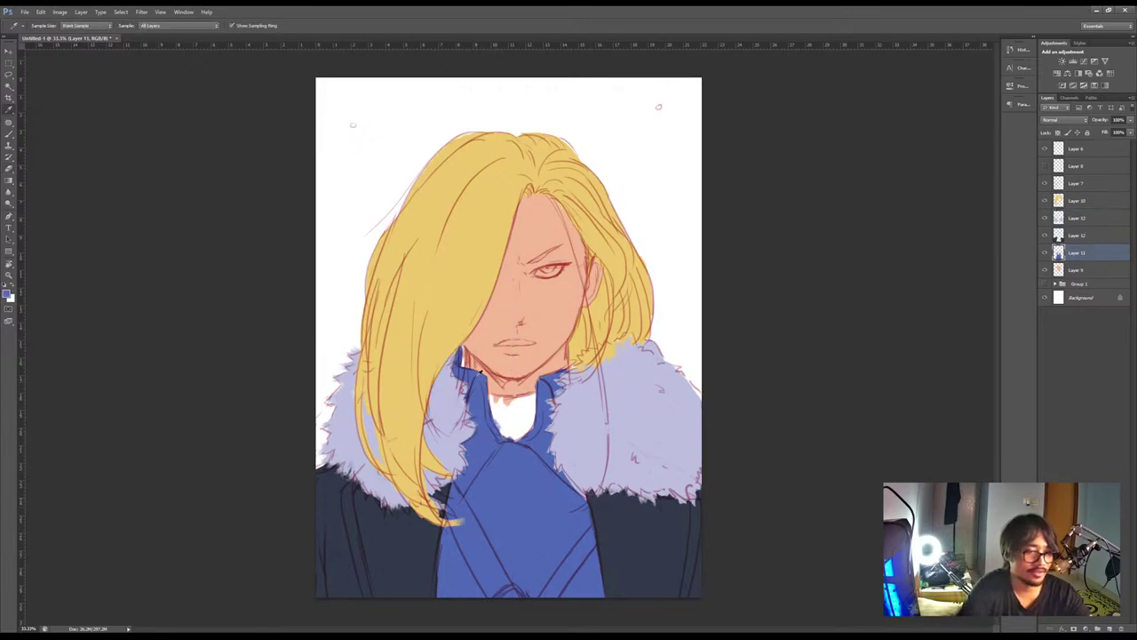
{"action": "key", "text": "b"}
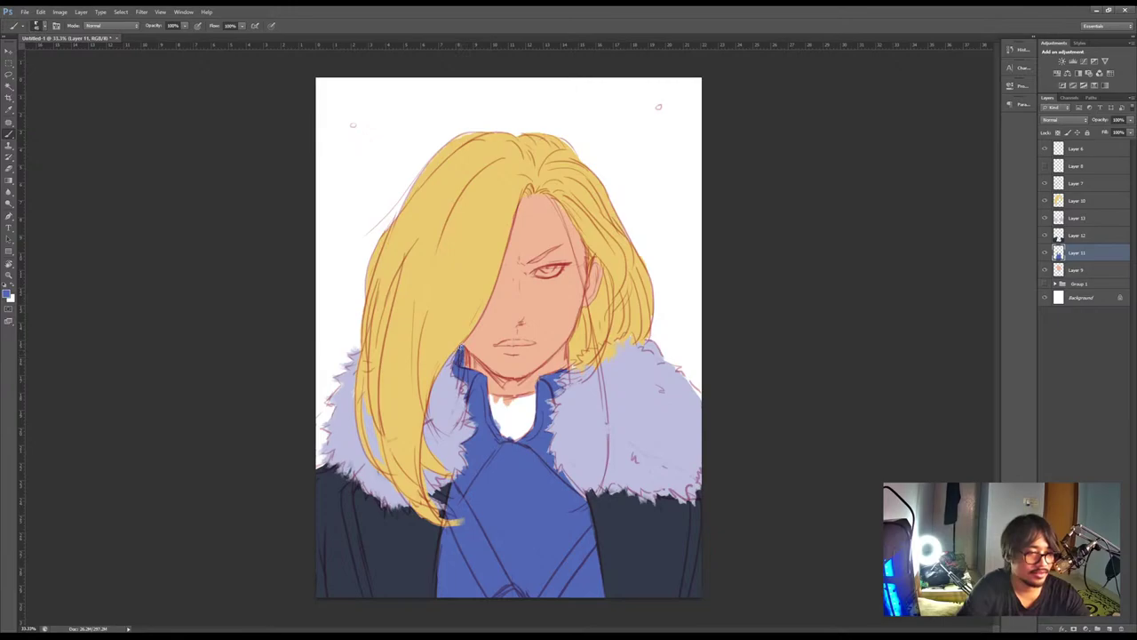
Add a new layer above Layer 9 and paint the undershirt inside the neck opening dark navy
{"action": "left_click", "coordinate": [1059, 270]}
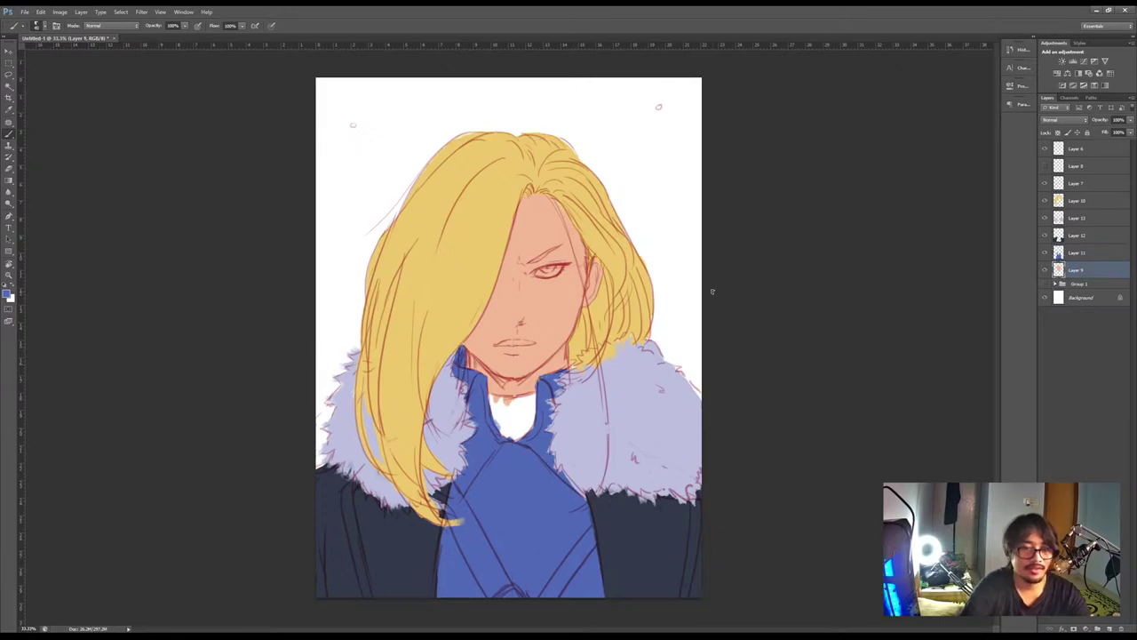
{"action": "left_click", "coordinate": [484, 327], "text": "alt"}
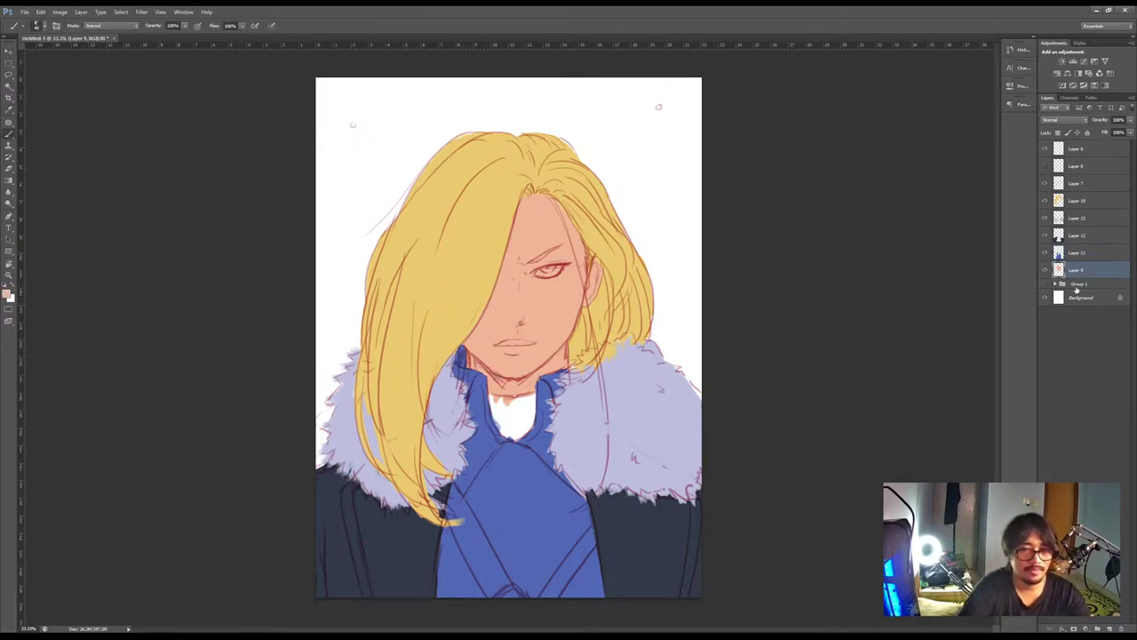
{"action": "left_click", "coordinate": [1109, 627]}
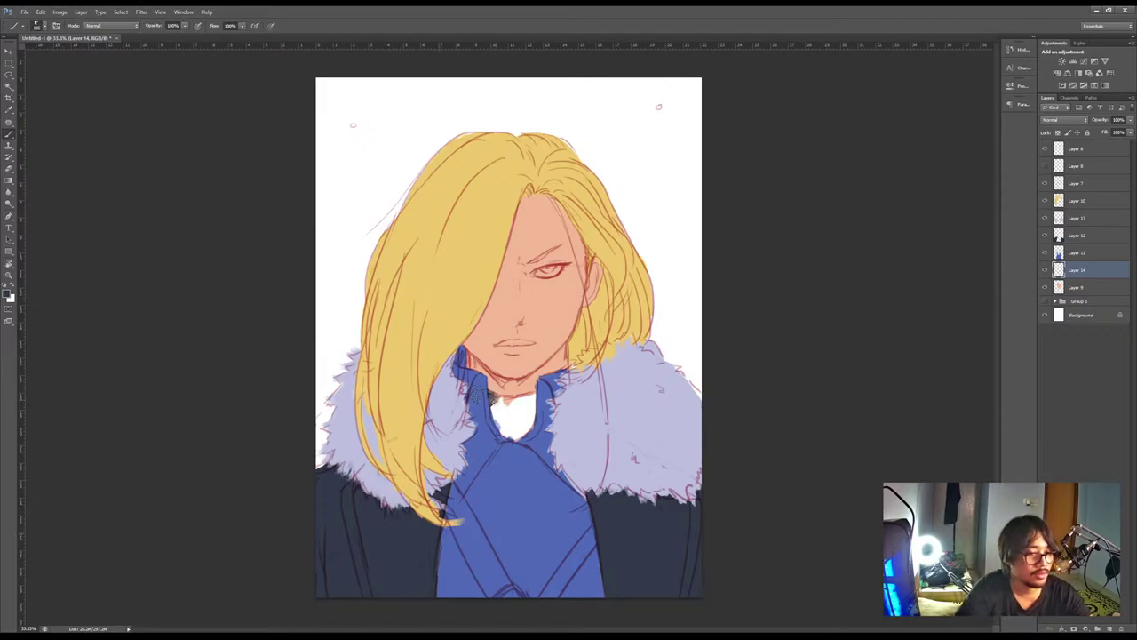
{"action": "left_click_drag", "start_coordinate": [492, 404], "coordinate": [531, 423]}
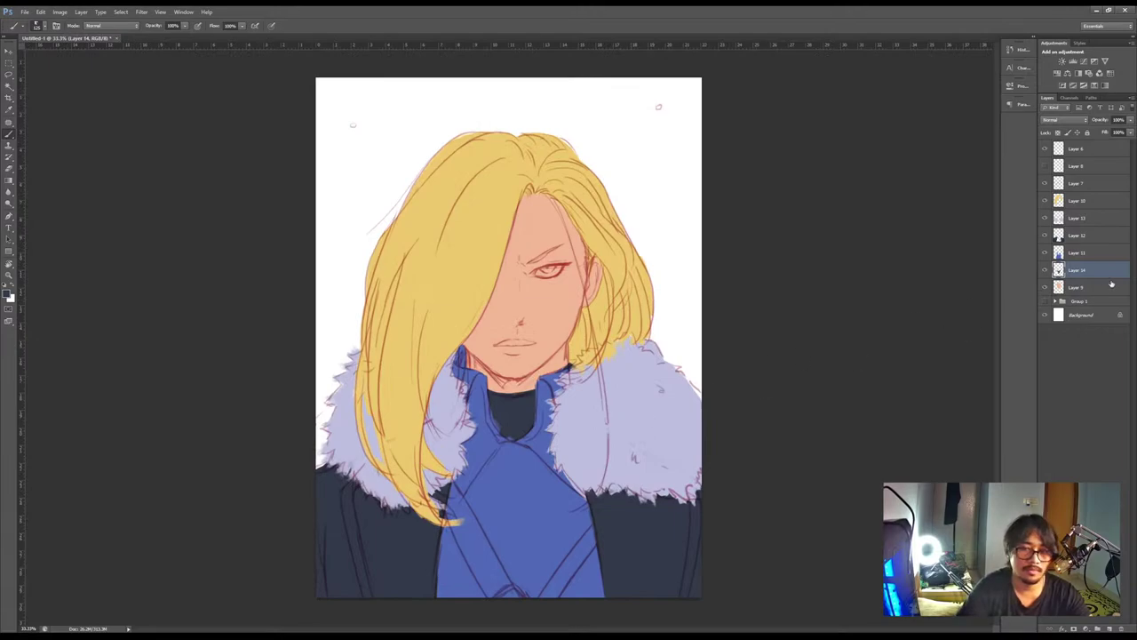
Flip the canvas horizontally and touch up the outer edges of the lavender fur on Layer 13
{"action": "left_click", "coordinate": [1075, 234]}
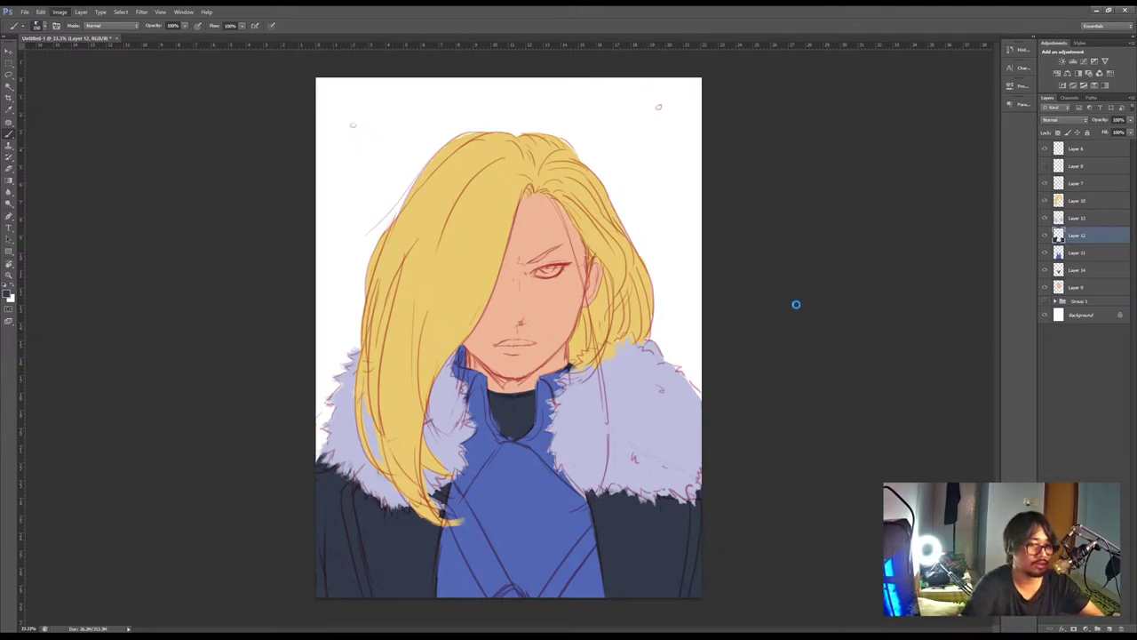
{"action": "key", "text": "ctrl+shift+h"}
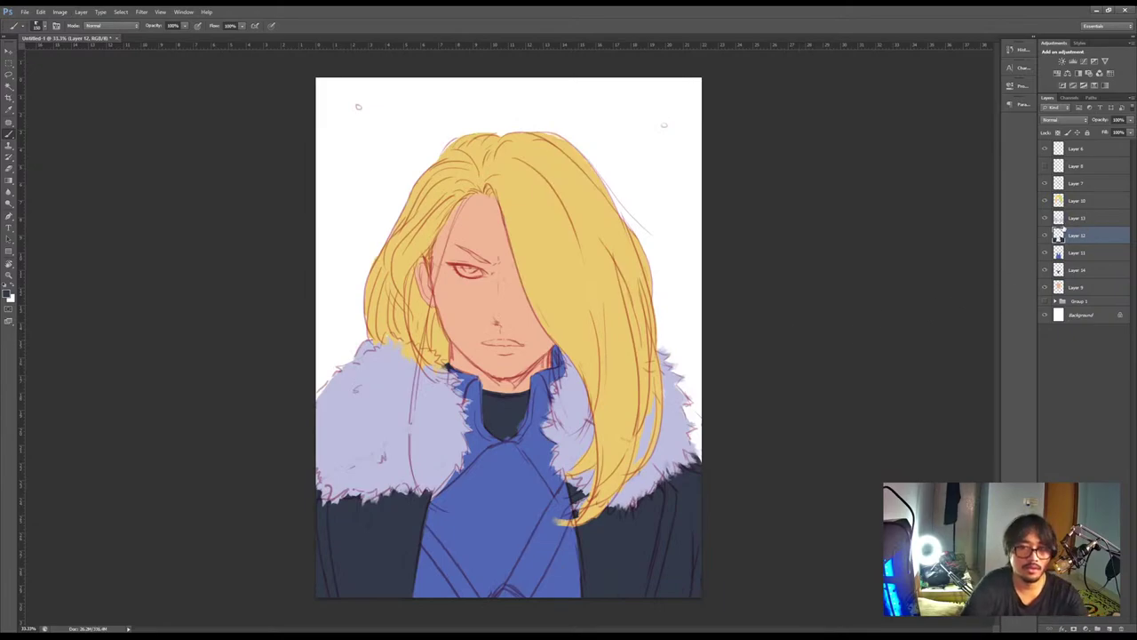
{"action": "left_click", "coordinate": [1076, 217]}
{"action": "key", "text": "i"}
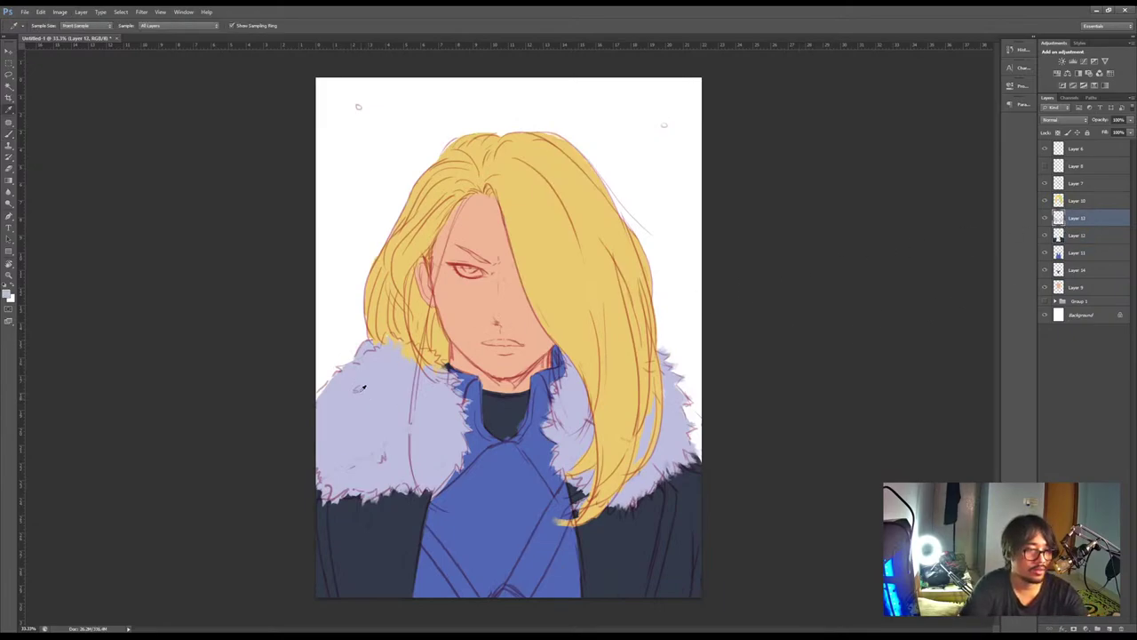
{"action": "key", "text": "b"}
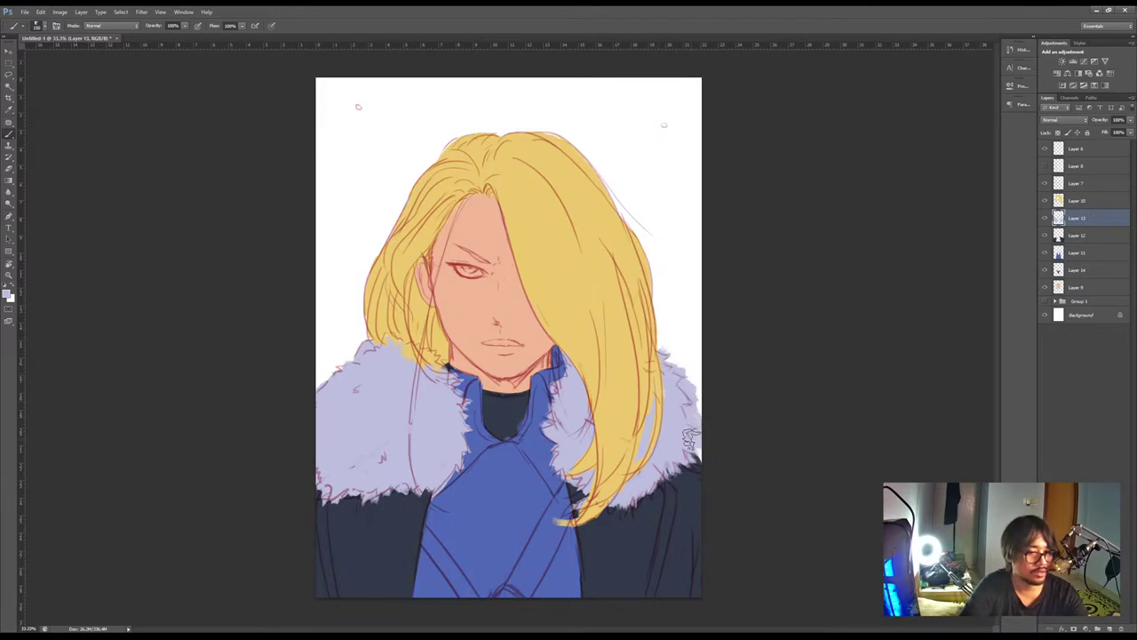
Lasso the outer fur sketch lines beside the long hair on Layer 7 and rotate them slightly counterclockwise
{"action": "left_click", "coordinate": [1050, 182]}
{"action": "left_click", "coordinate": [8, 75]}
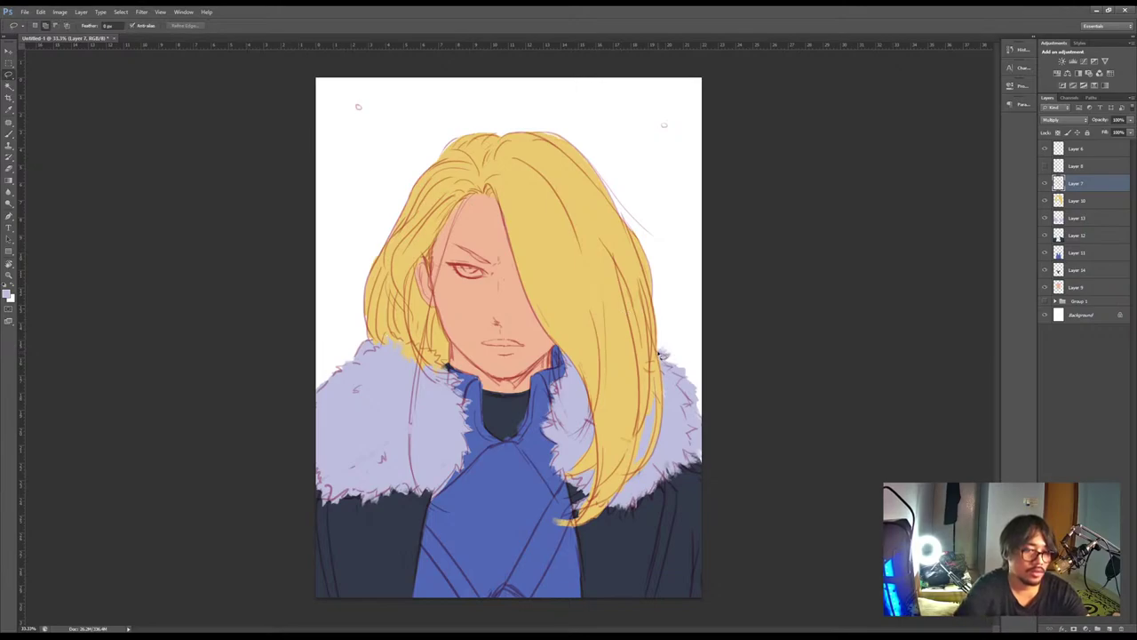
{"action": "left_click_drag", "start_coordinate": [694, 451], "coordinate": [670, 334]}
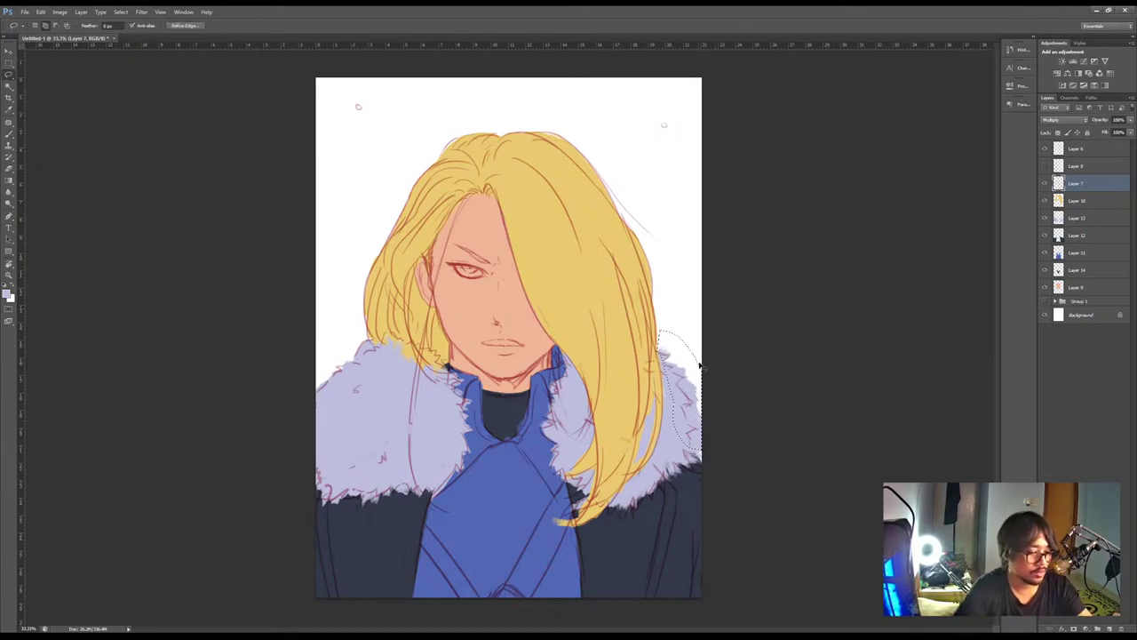
{"action": "key", "text": "ctrl+t"}
{"action": "left_click_drag", "start_coordinate": [737, 352], "coordinate": [728, 340]}
{"action": "left_click_drag", "start_coordinate": [704, 412], "coordinate": [708, 406]}
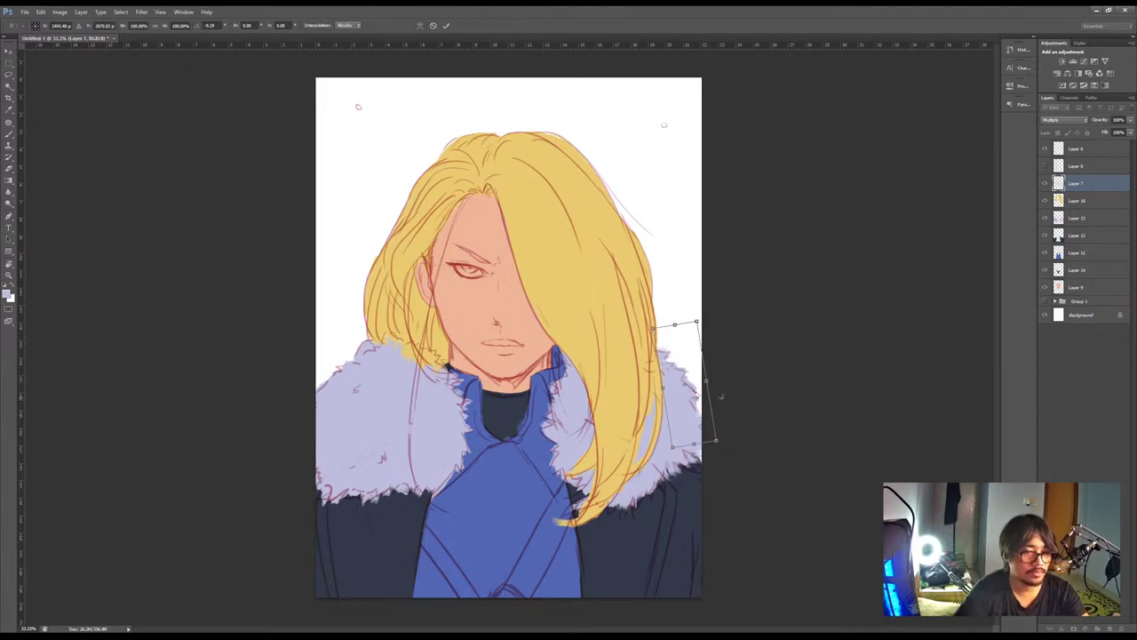
{"action": "key", "text": "Return"}
Rotate the sketch and colour layers, Layer 7 through Layer 9, together slightly counterclockwise
{"action": "key", "text": "r"}
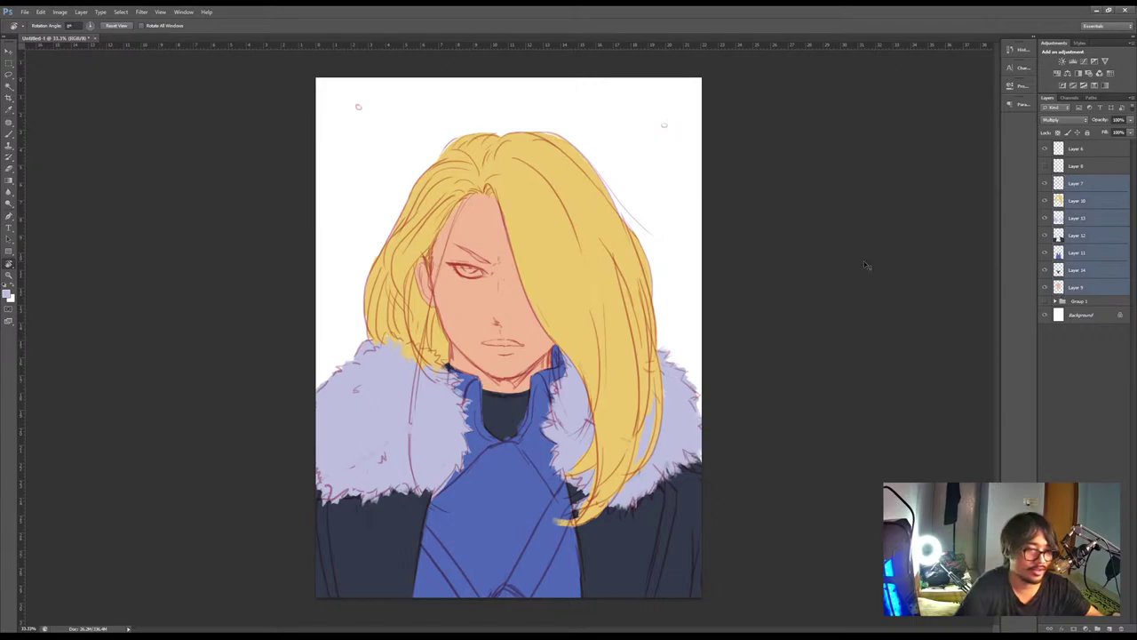
{"action": "key", "text": "ctrl+t"}
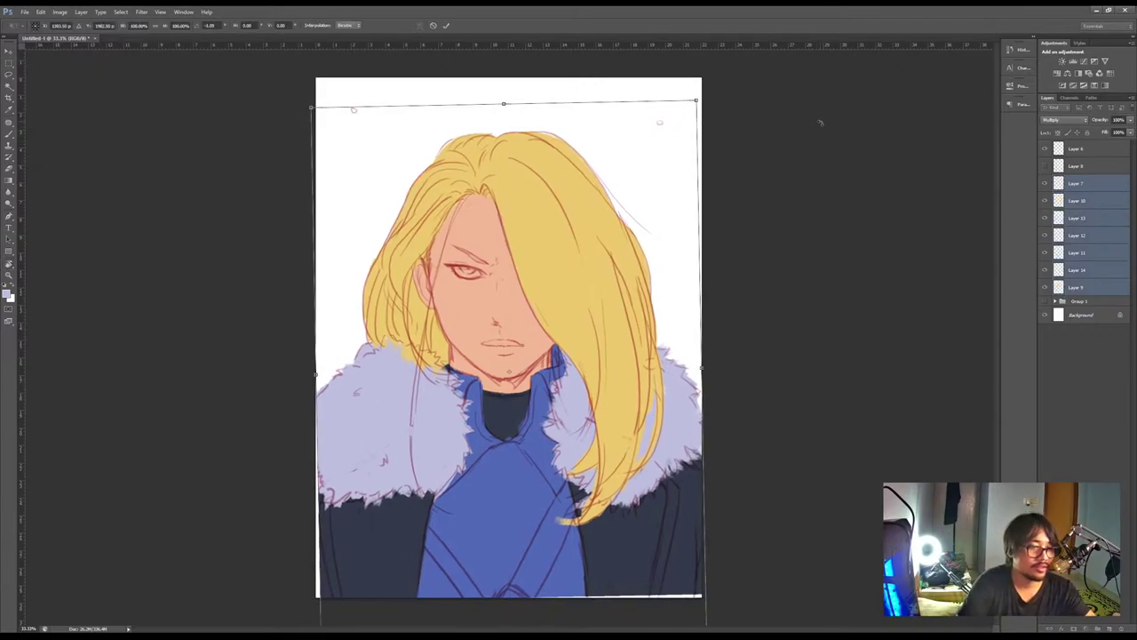
{"action": "key", "text": "Return"}
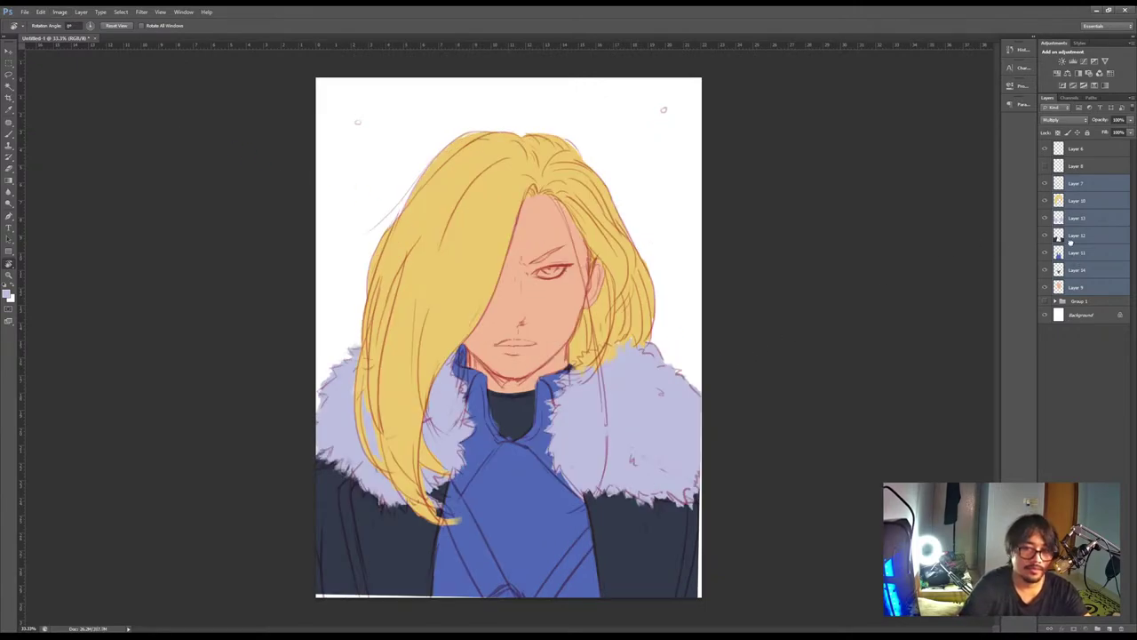
Fill the gap along the cloak's bottom edge on Layer 12 with the sampled dark navy
{"action": "left_click", "coordinate": [1044, 252]}
{"action": "left_click", "coordinate": [1044, 252]}
{"action": "key", "text": "i"}
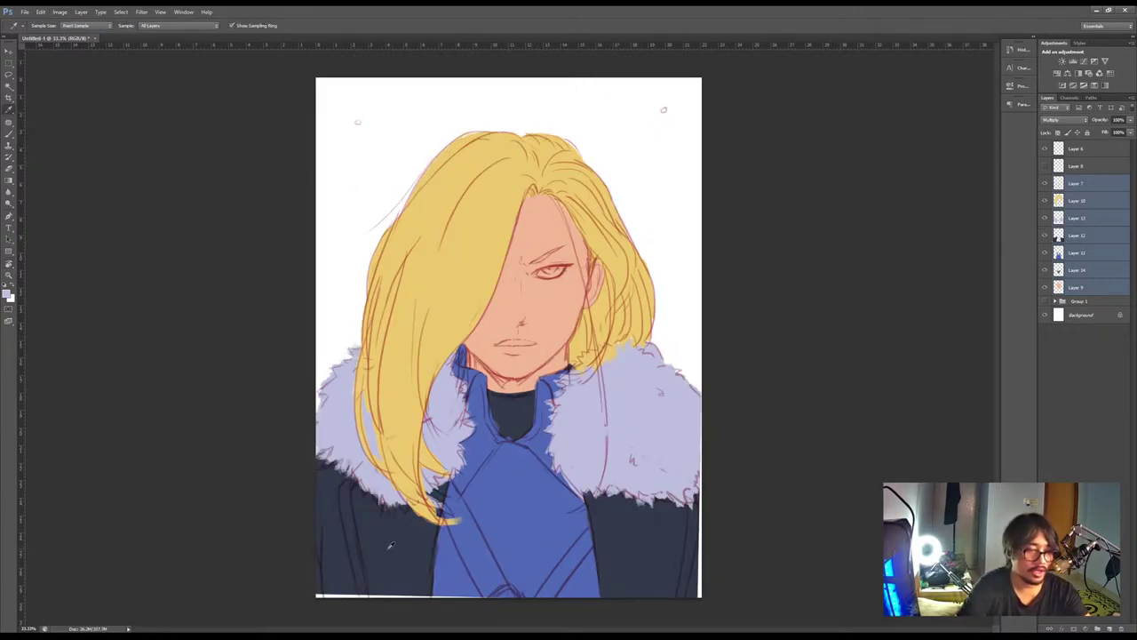
{"action": "key", "text": "b"}
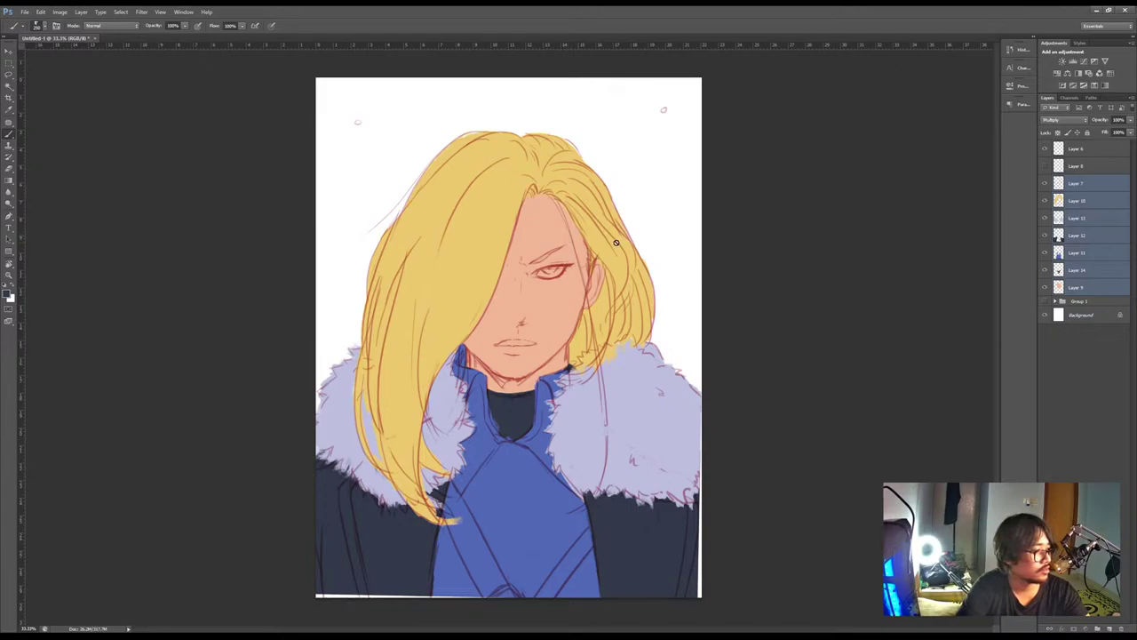
{"action": "left_click", "coordinate": [1054, 235]}
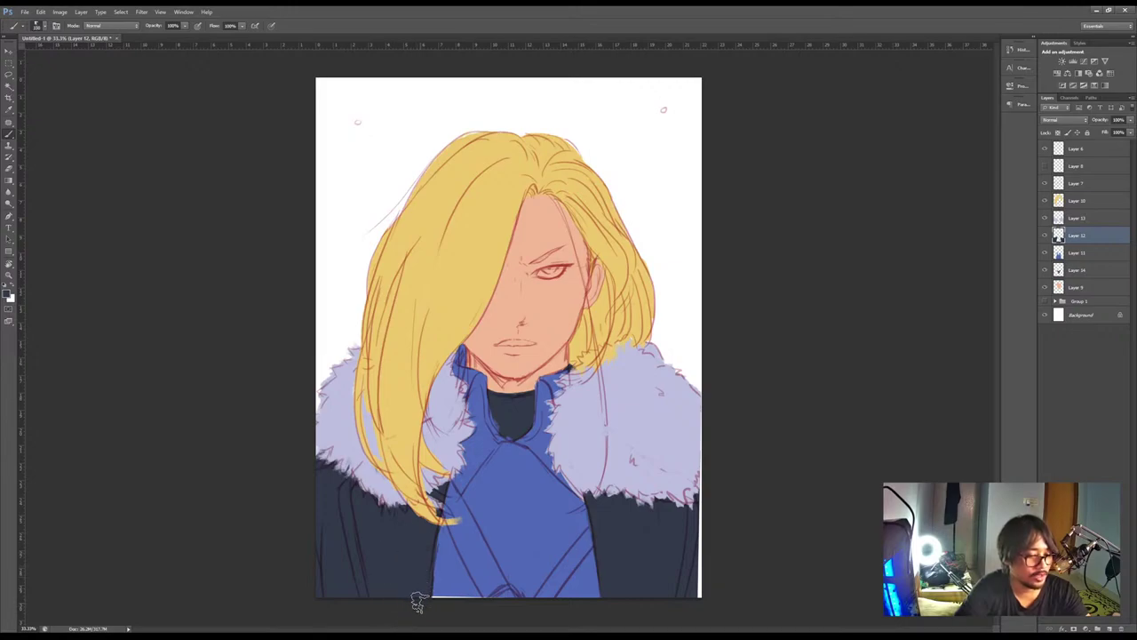
Fill the gap beneath the blue torso on Layer 11 and the gap along the cloak's outer edge on Layer 12
{"action": "left_click", "coordinate": [1075, 255]}
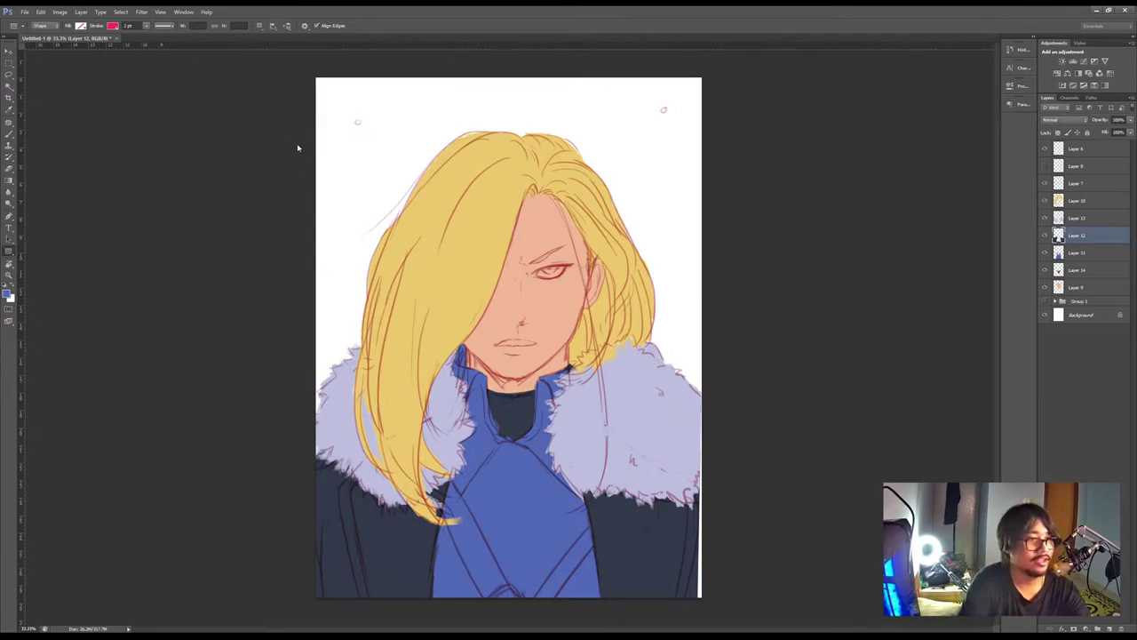
{"action": "key", "text": "i"}
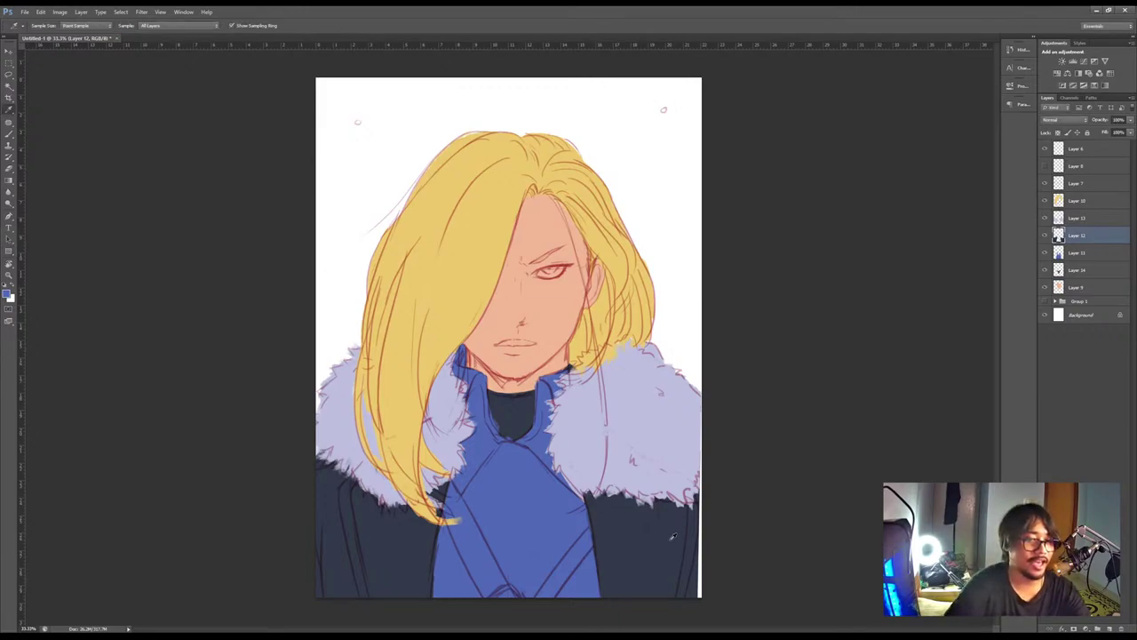
{"action": "key", "text": "b"}
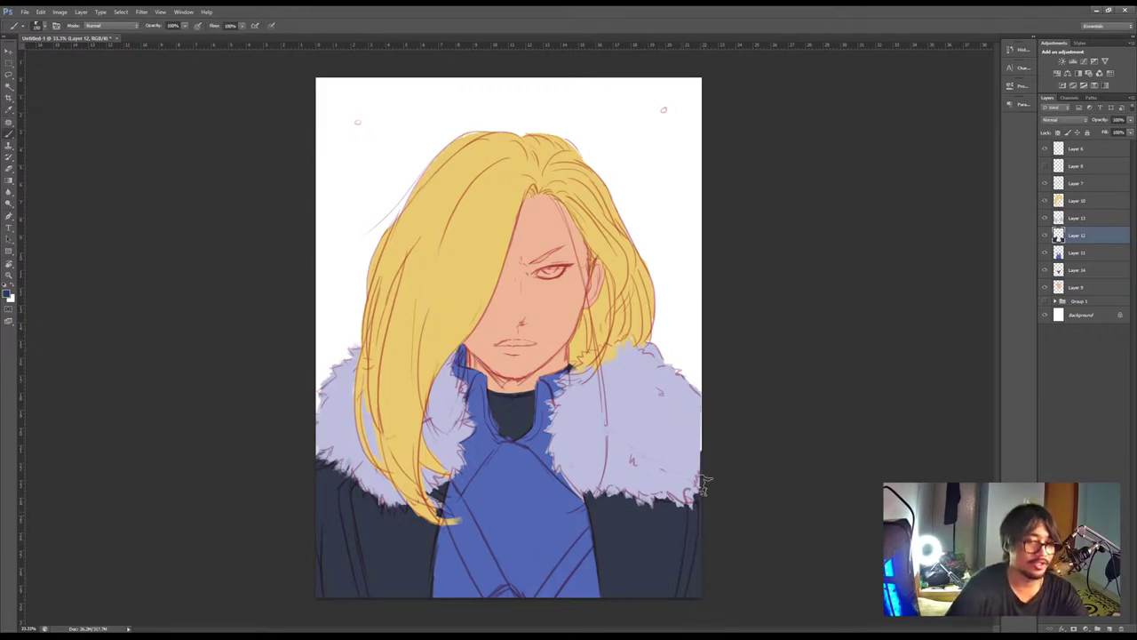
Extend the fur collar on the ear side to the canvas edge on Layer 13 with the sampled lavender
{"action": "key", "text": "alt+bracketright"}
{"action": "key", "text": "i"}
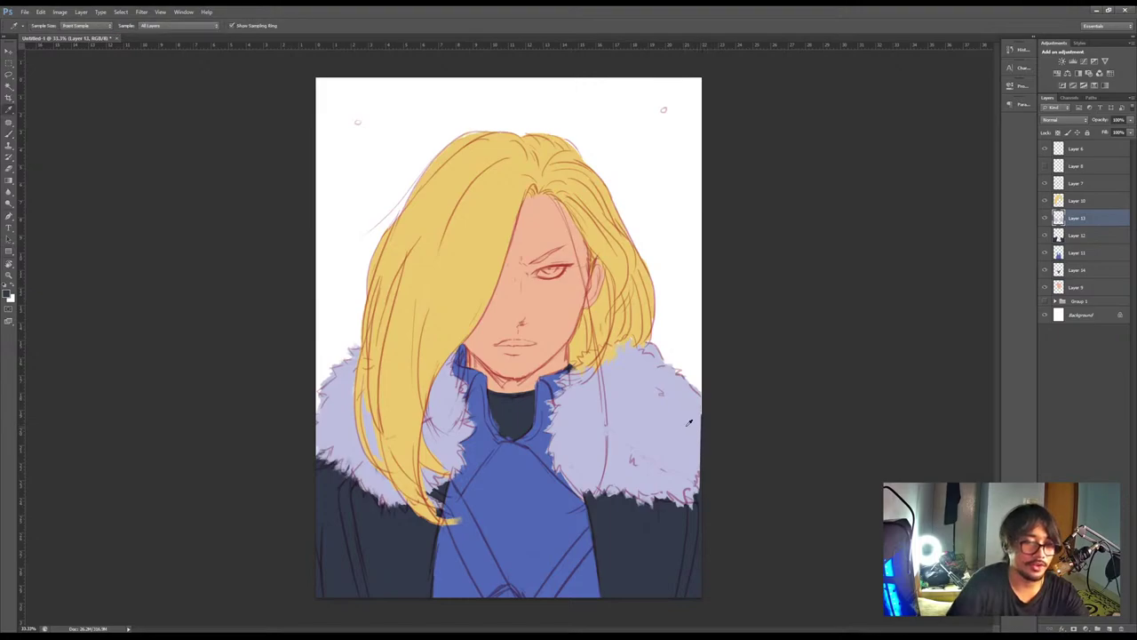
{"action": "key", "text": "b"}
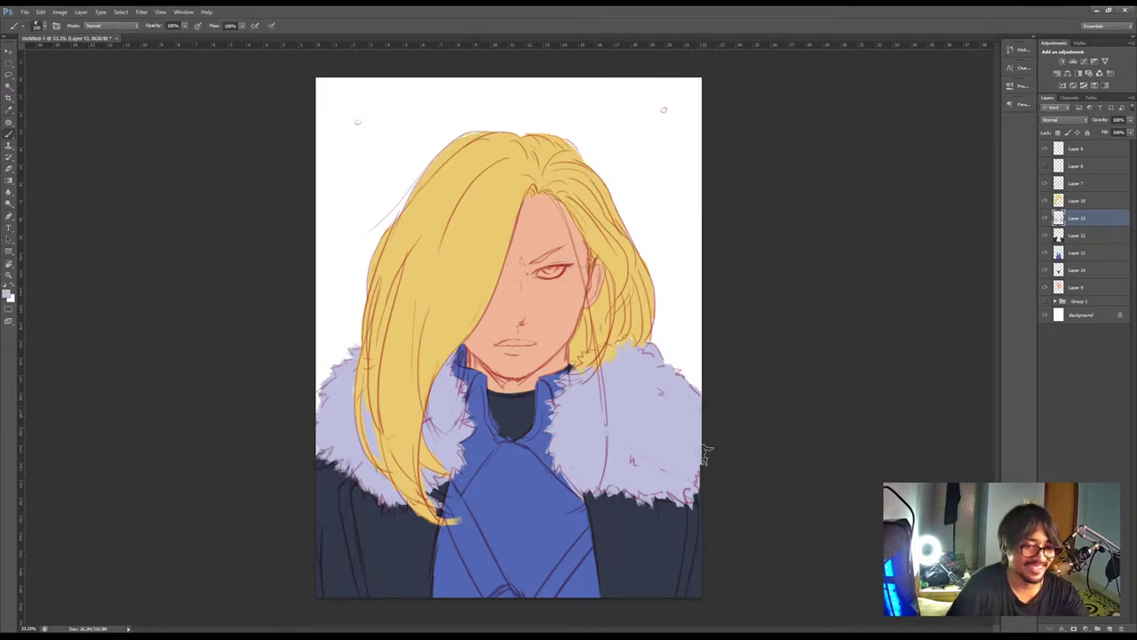
{"action": "key", "text": "p"}
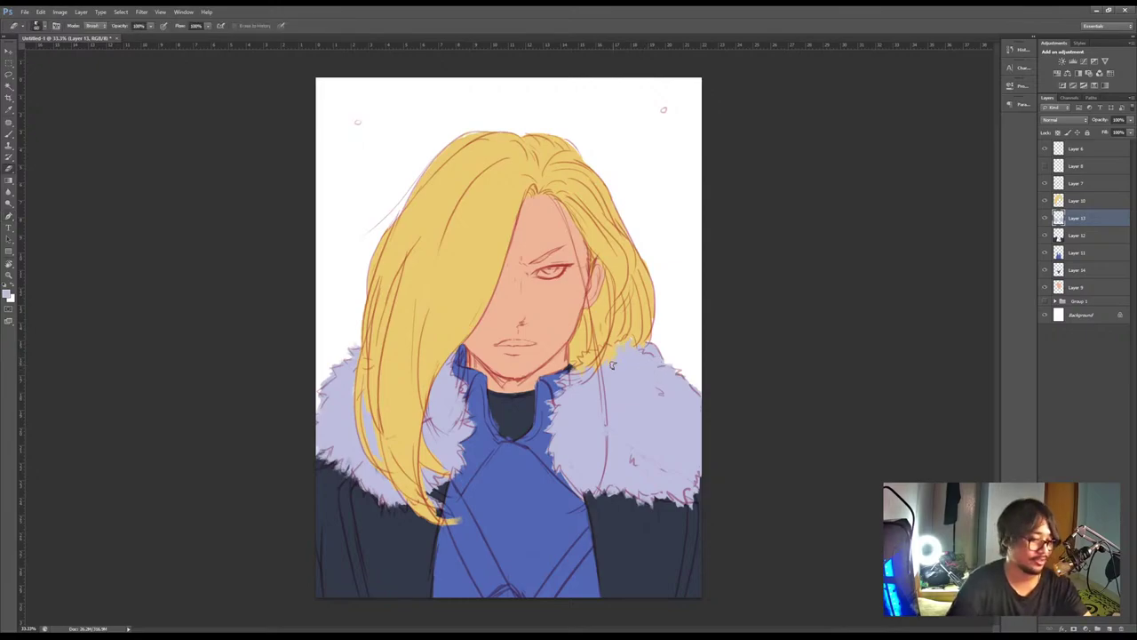
{"action": "key", "text": "b"}
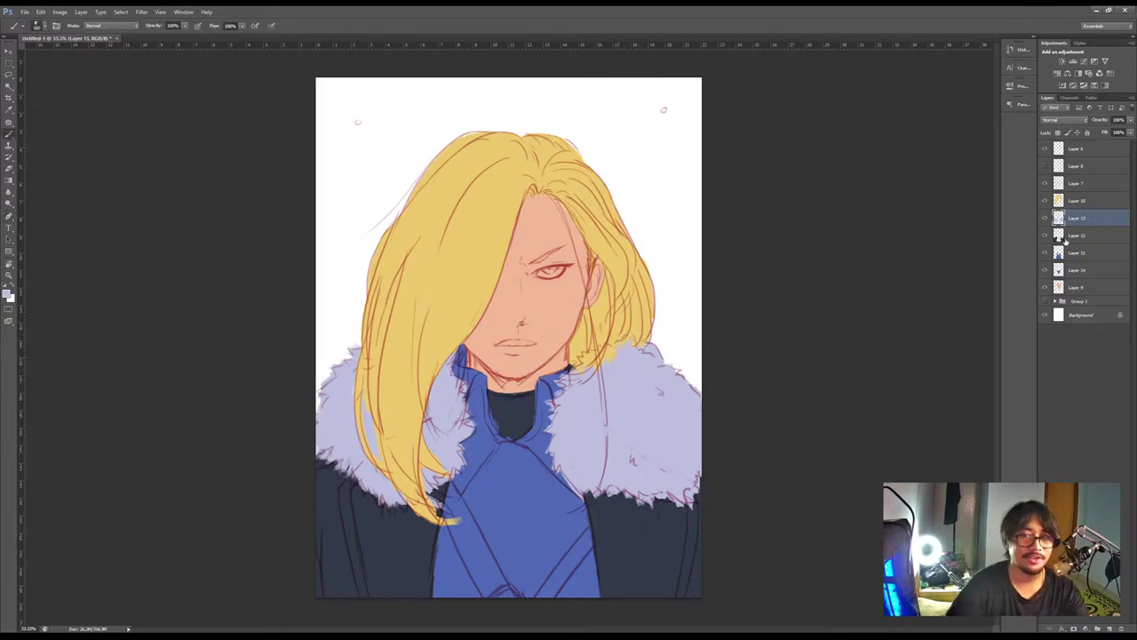
On Layer 10, erase the hair colour overlapping the fur below the ear and paint a thin yellow strand down over the fur
{"action": "left_click", "coordinate": [1058, 203]}
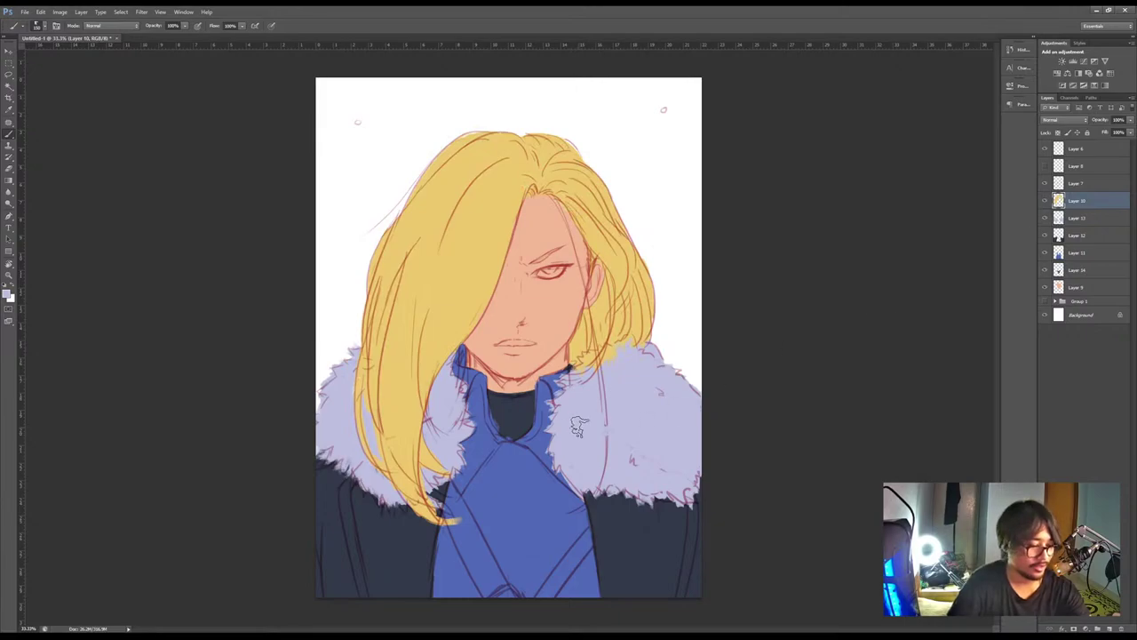
{"action": "key", "text": "e"}
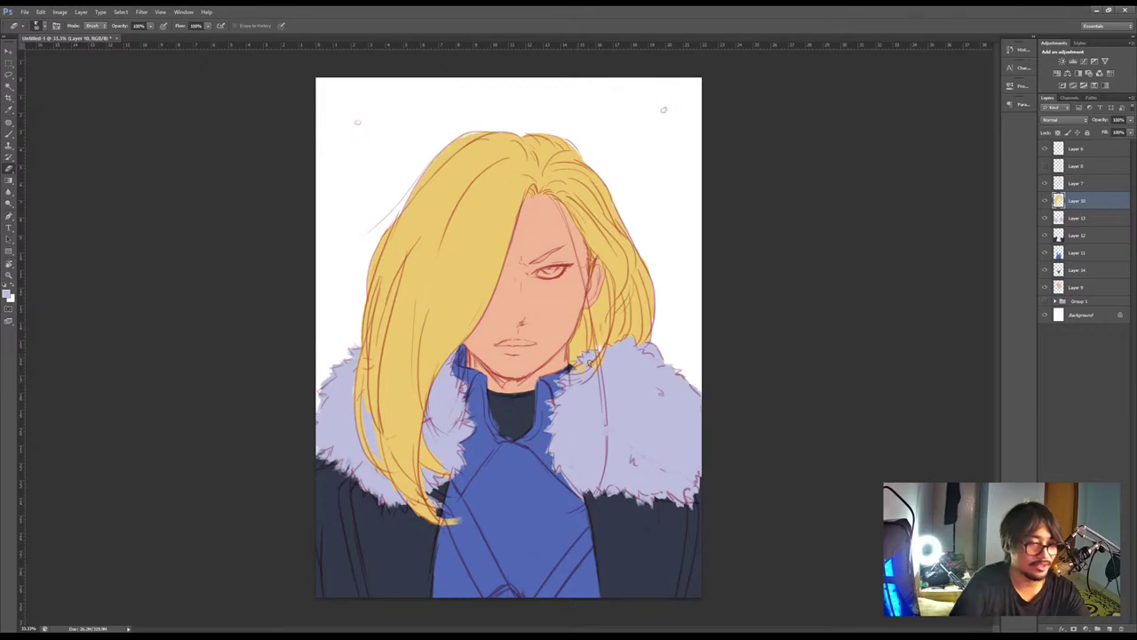
{"action": "key", "text": "i"}
{"action": "left_click", "coordinate": [607, 317]}
{"action": "key", "text": "b"}
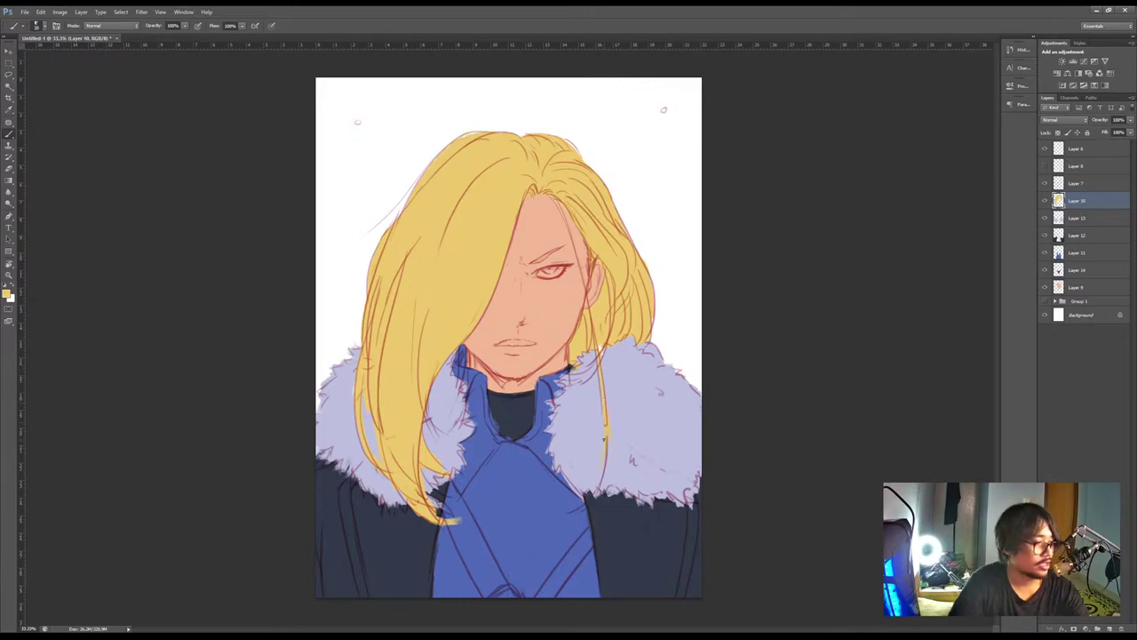
Erase the strand's lower end to thin it and retouch it with the sampled hair yellow
{"action": "left_click", "coordinate": [612, 422], "text": "alt"}
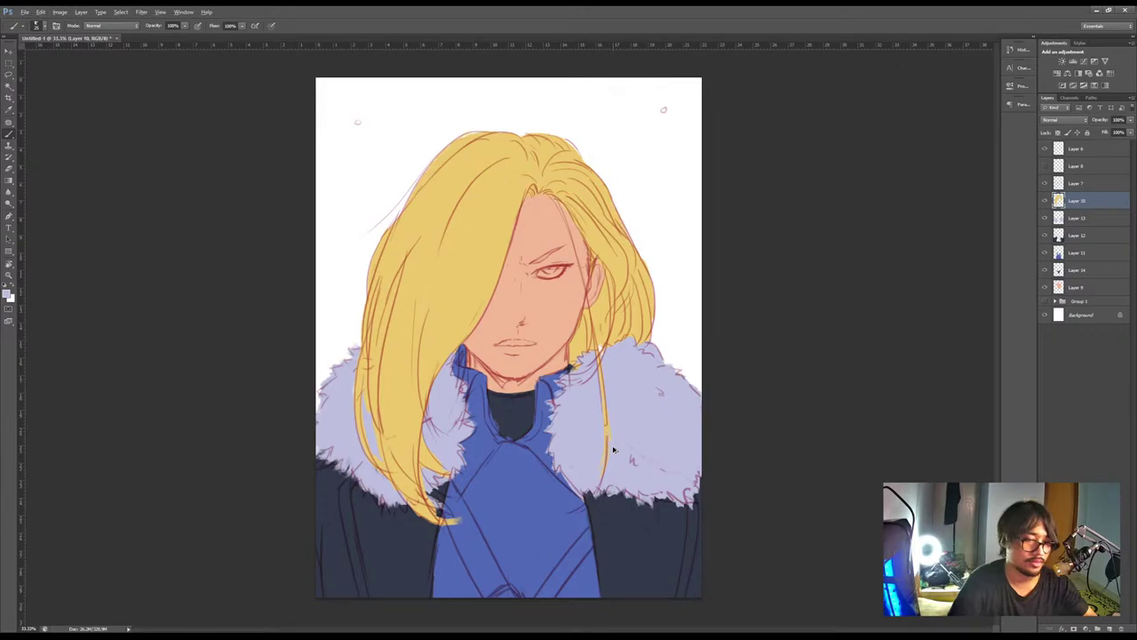
{"action": "key", "text": "e"}
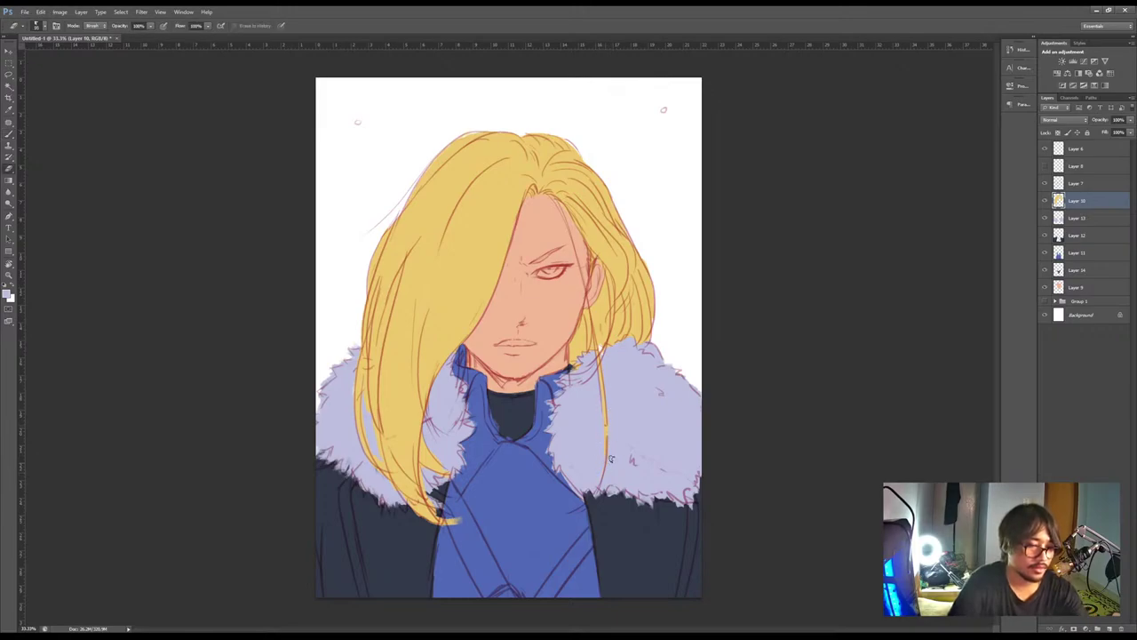
{"action": "key", "text": "i"}
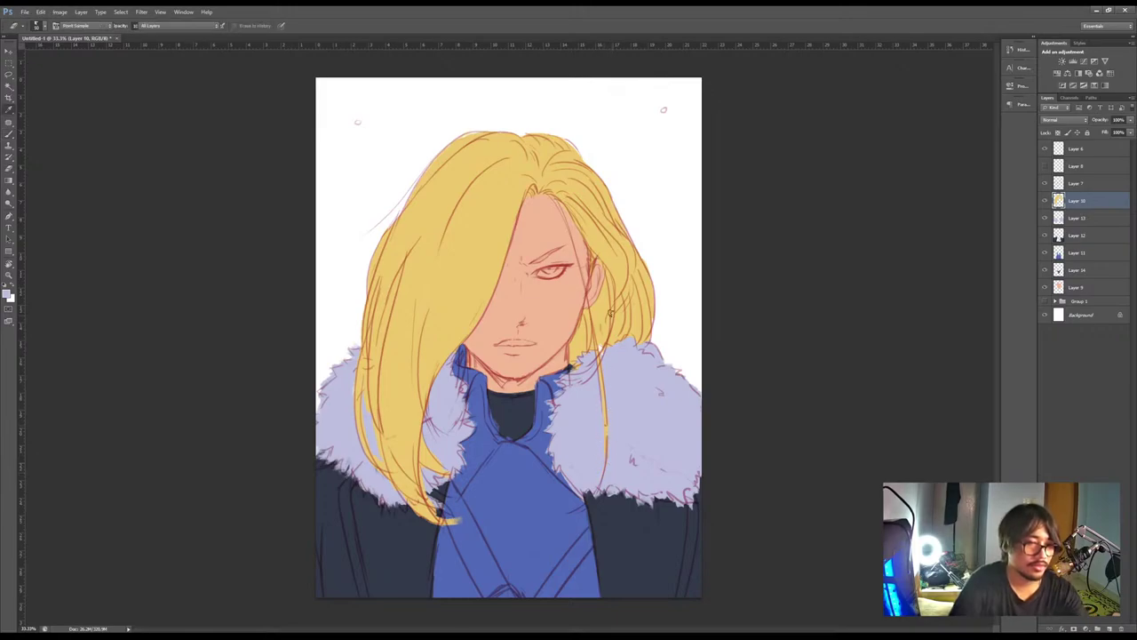
{"action": "left_click", "coordinate": [605, 329]}
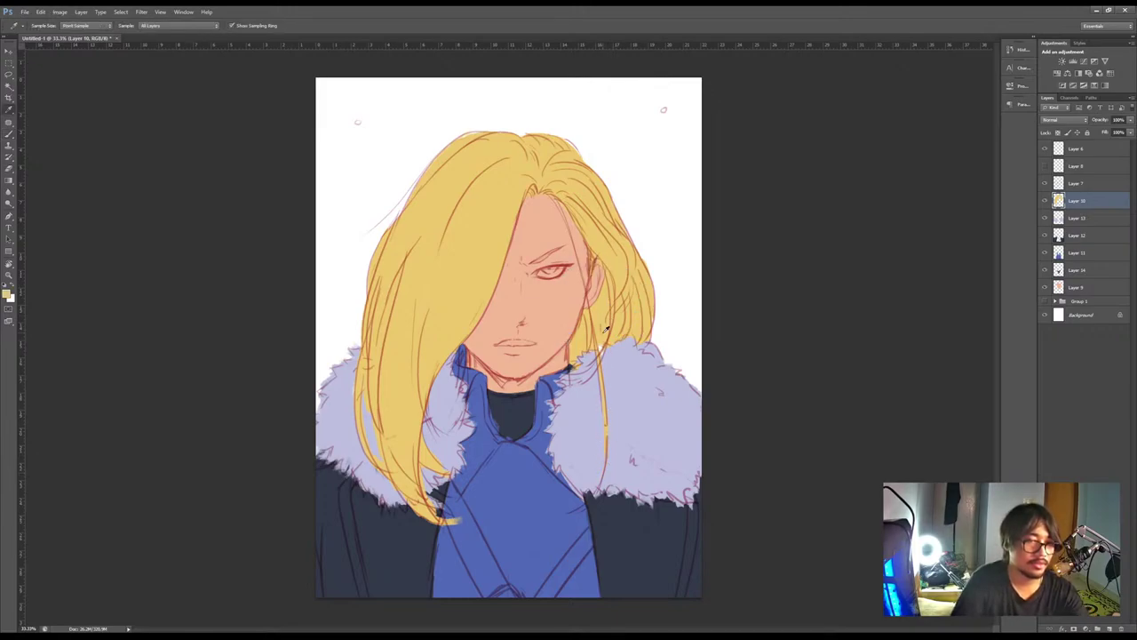
{"action": "key", "text": "b"}
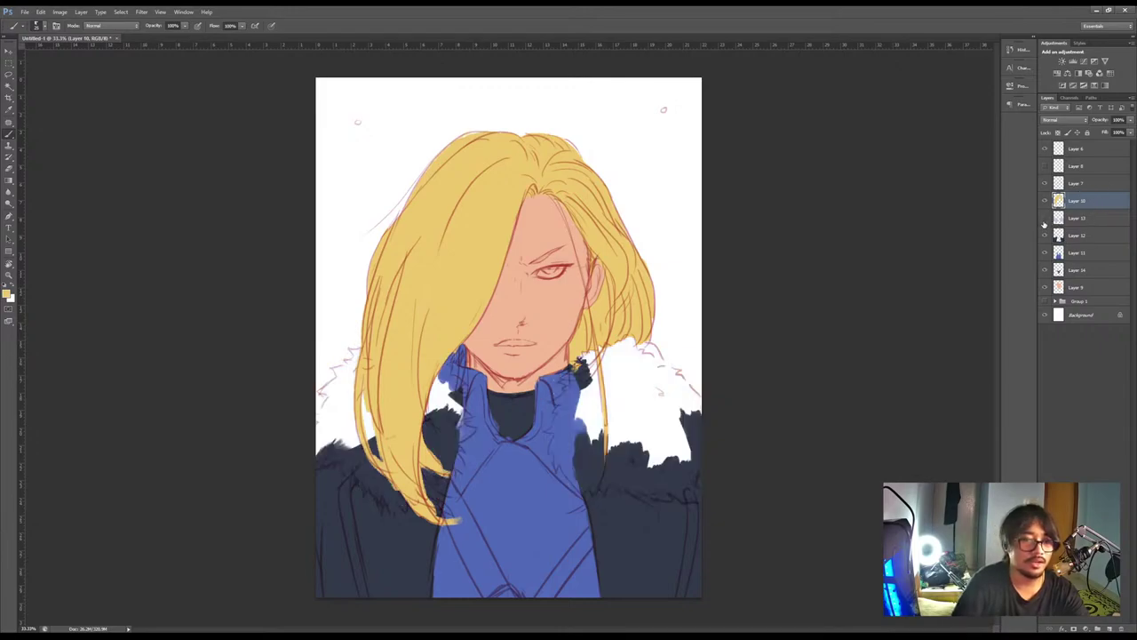
Touch up the fur's upper edge beneath the ear-side hair on Layer 13 with the sampled lavender
{"action": "left_click", "coordinate": [1066, 218]}
{"action": "key", "text": "i"}
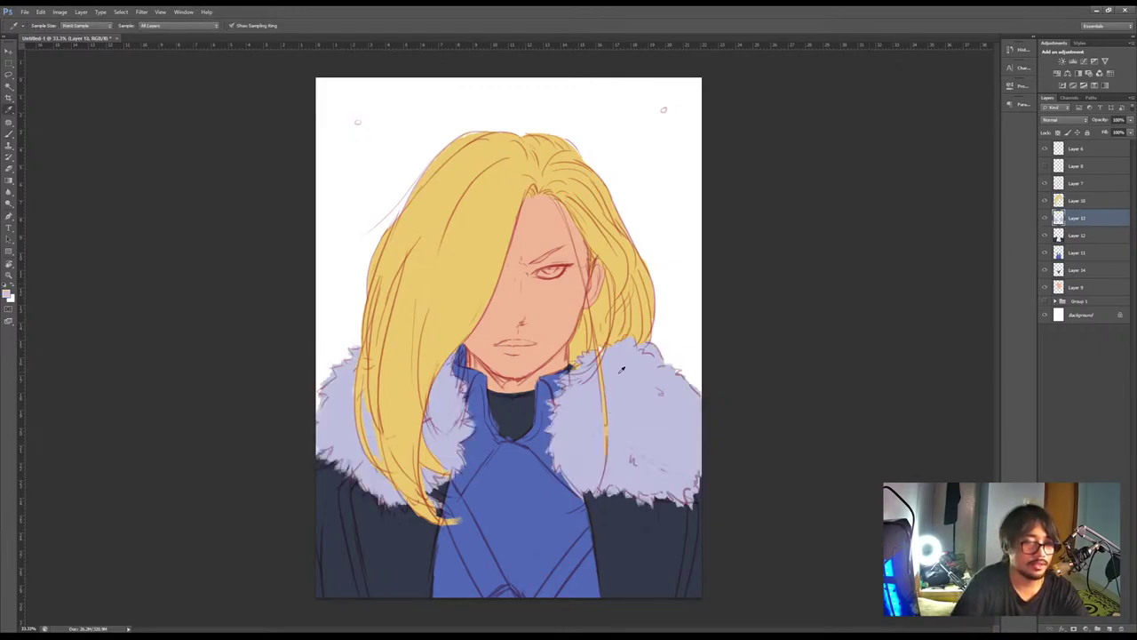
{"action": "key", "text": "b"}
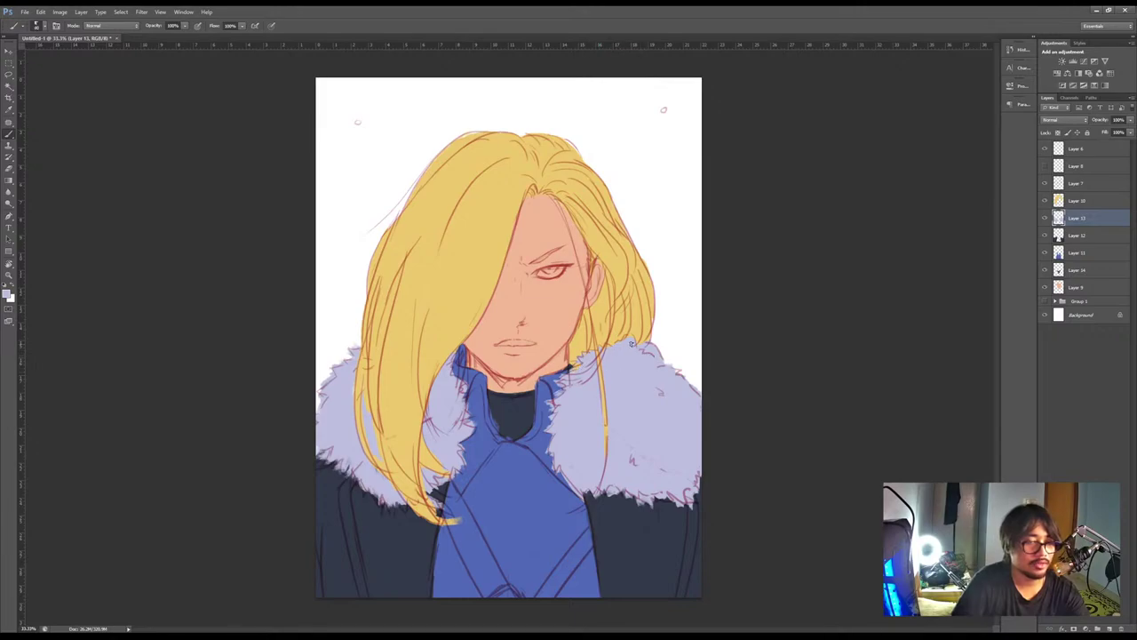
Clean up the hair ends along the fur and collar on Layer 10 with the Eraser and Brush tools
{"action": "left_click", "coordinate": [1094, 203]}
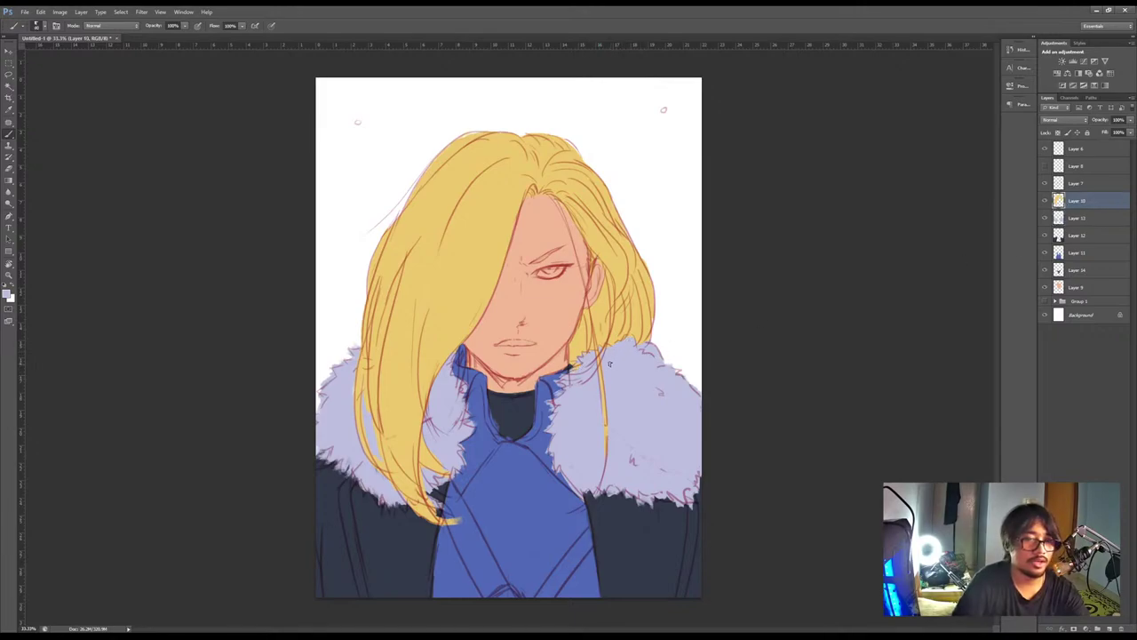
{"action": "key", "text": "e"}
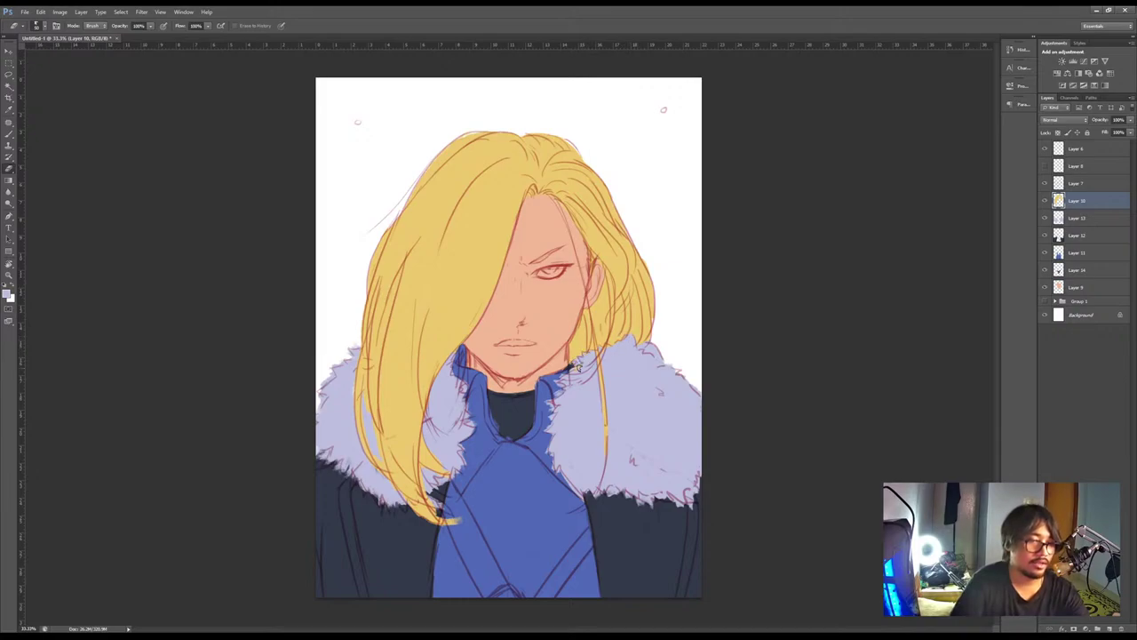
{"action": "key", "text": "b"}
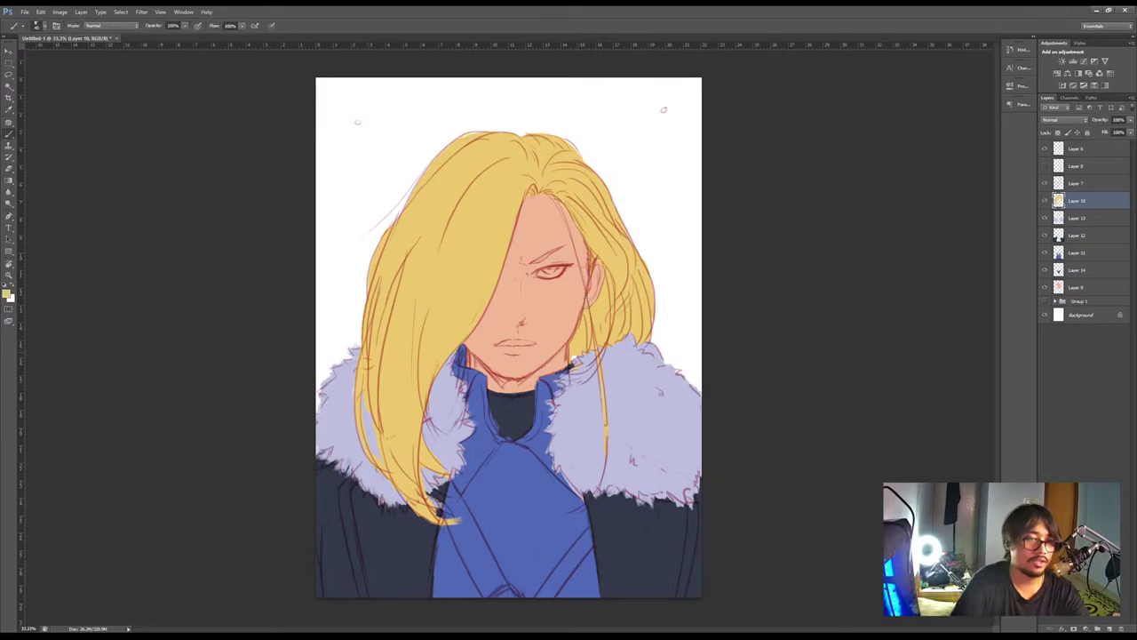
{"action": "key", "text": "e"}
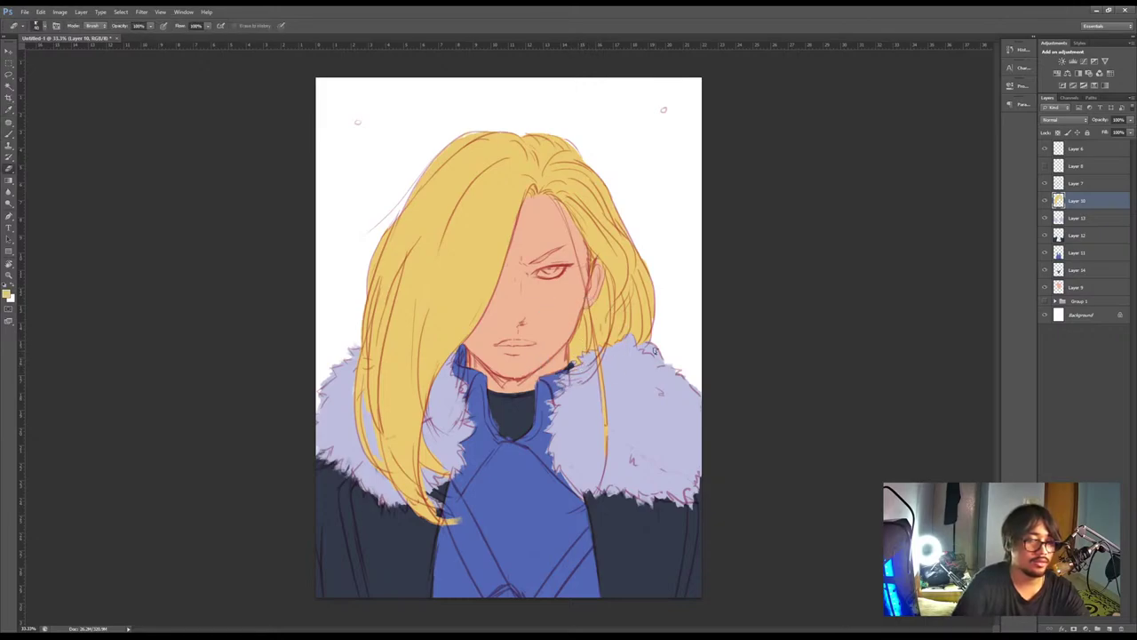
{"action": "key", "text": "alt+bracketleft"}
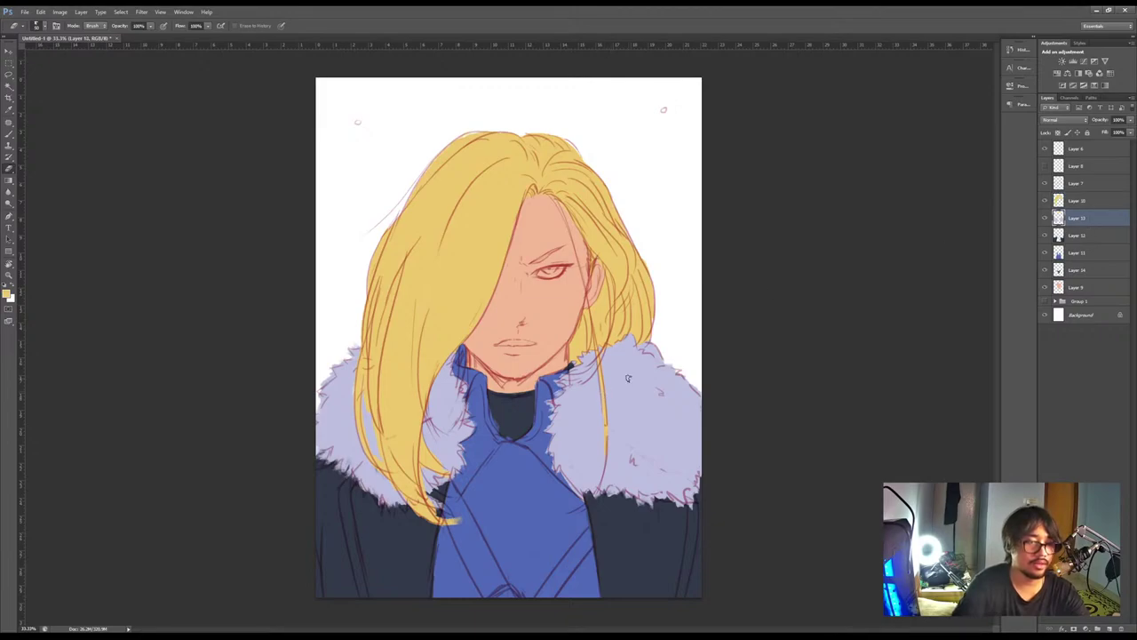
Check the hair colour layer's visibility, make Layer 10 active and select the Brush tool
{"action": "left_click", "coordinate": [1079, 249]}
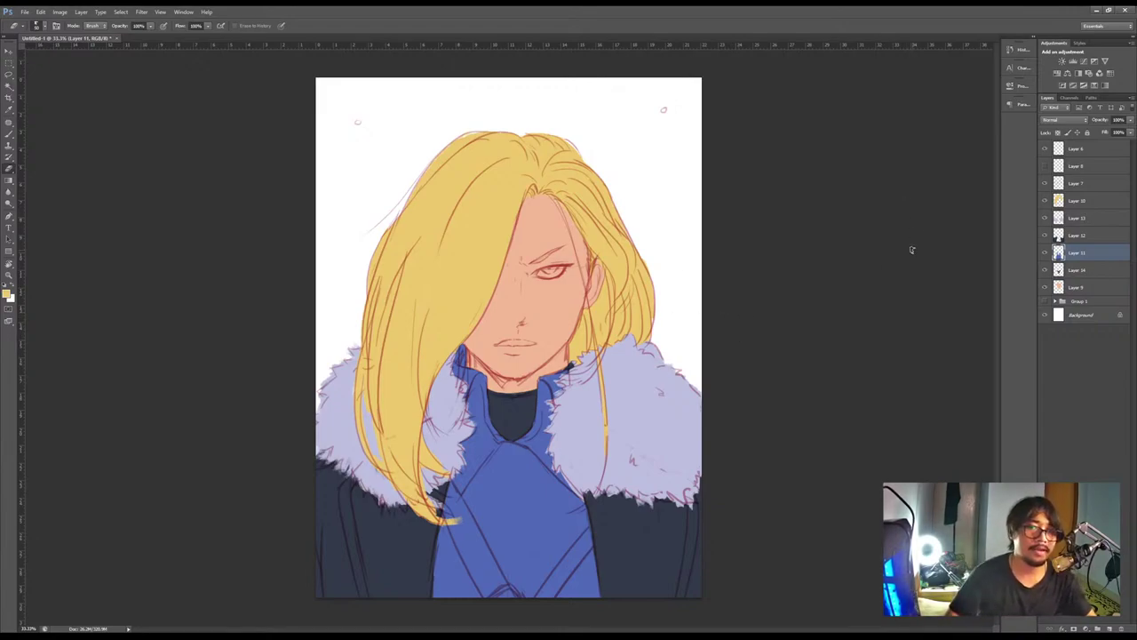
{"action": "left_click", "coordinate": [1045, 200]}
{"action": "left_click", "coordinate": [1044, 201]}
{"action": "left_click", "coordinate": [1077, 201]}
{"action": "key", "text": "u"}
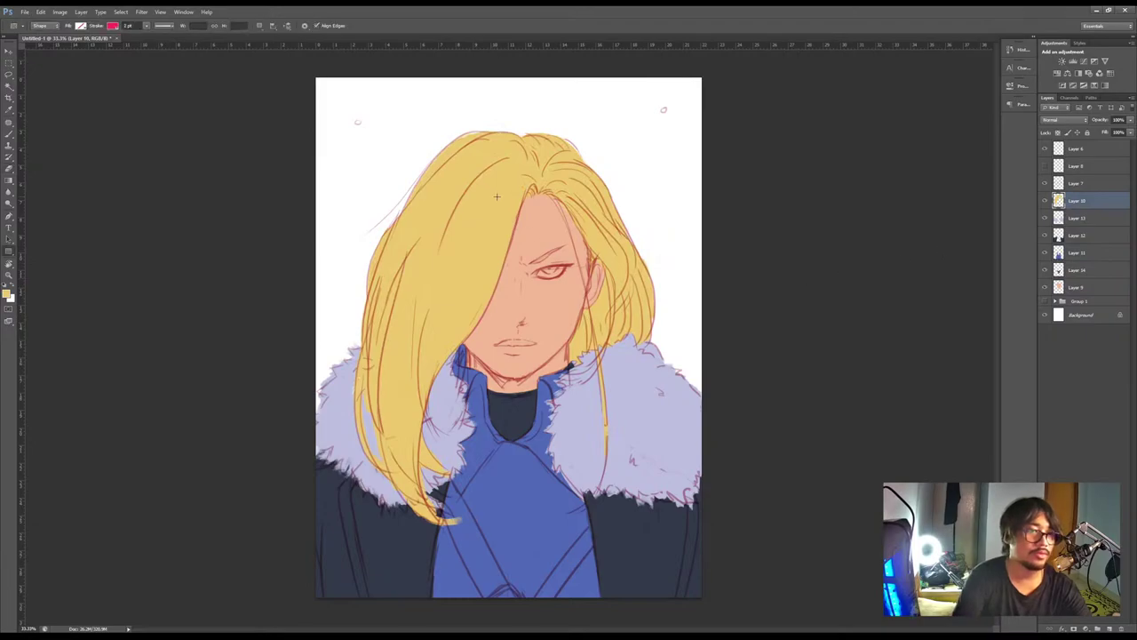
{"action": "key", "text": "i"}
{"action": "key", "text": "b"}
{"action": "key", "text": "p"}
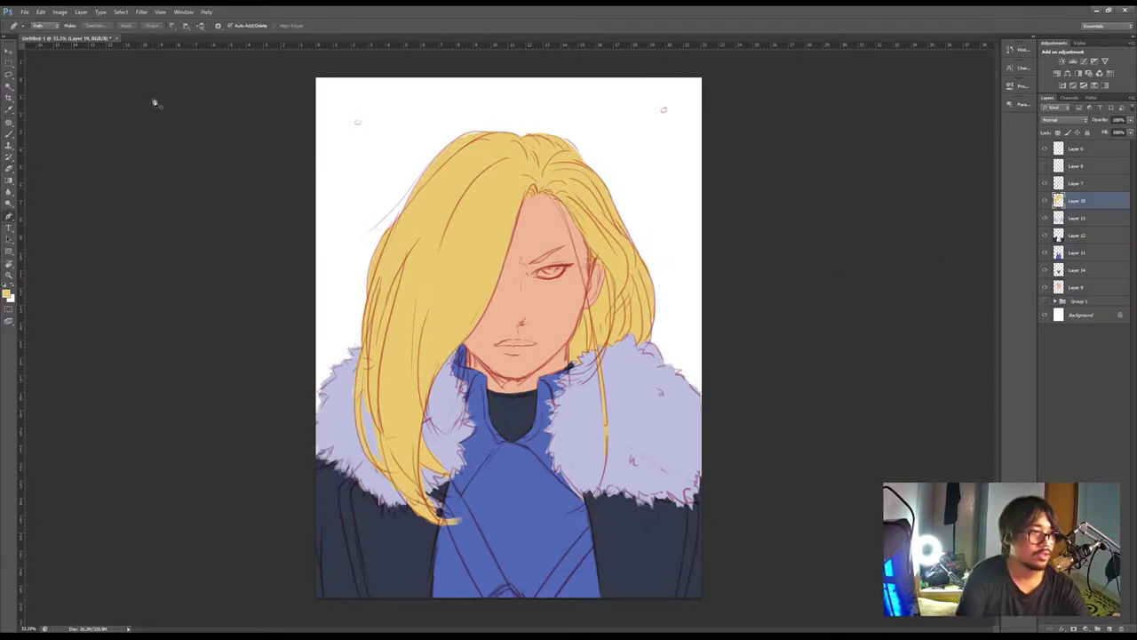
{"action": "left_click", "coordinate": [9, 135]}
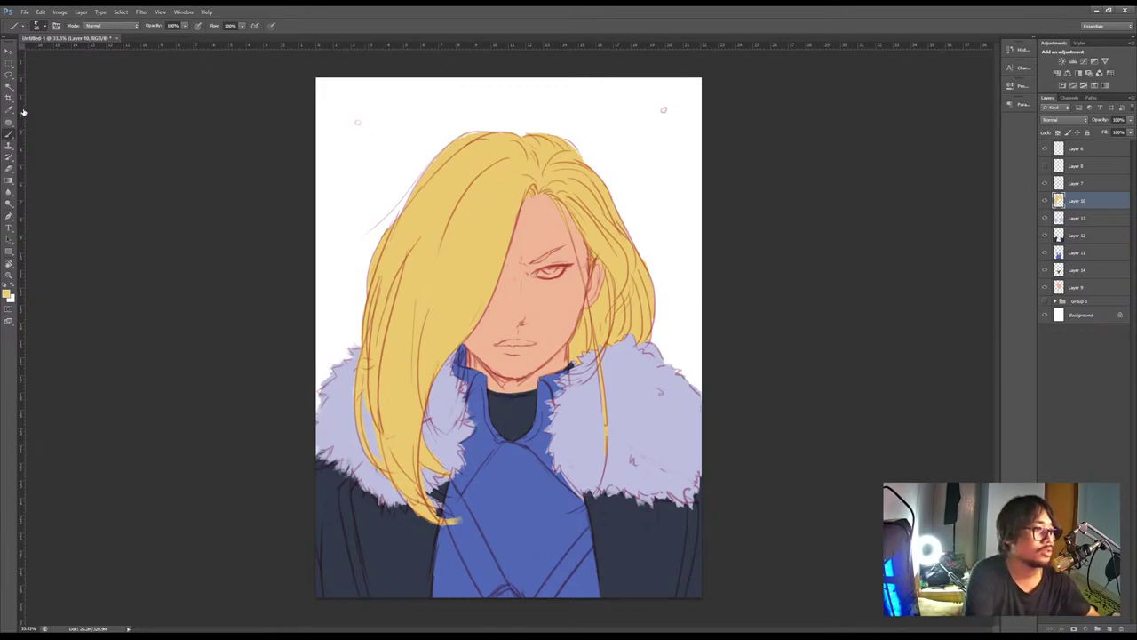
{"action": "left_click_drag", "start_coordinate": [391, 110], "coordinate": [337, 345]}
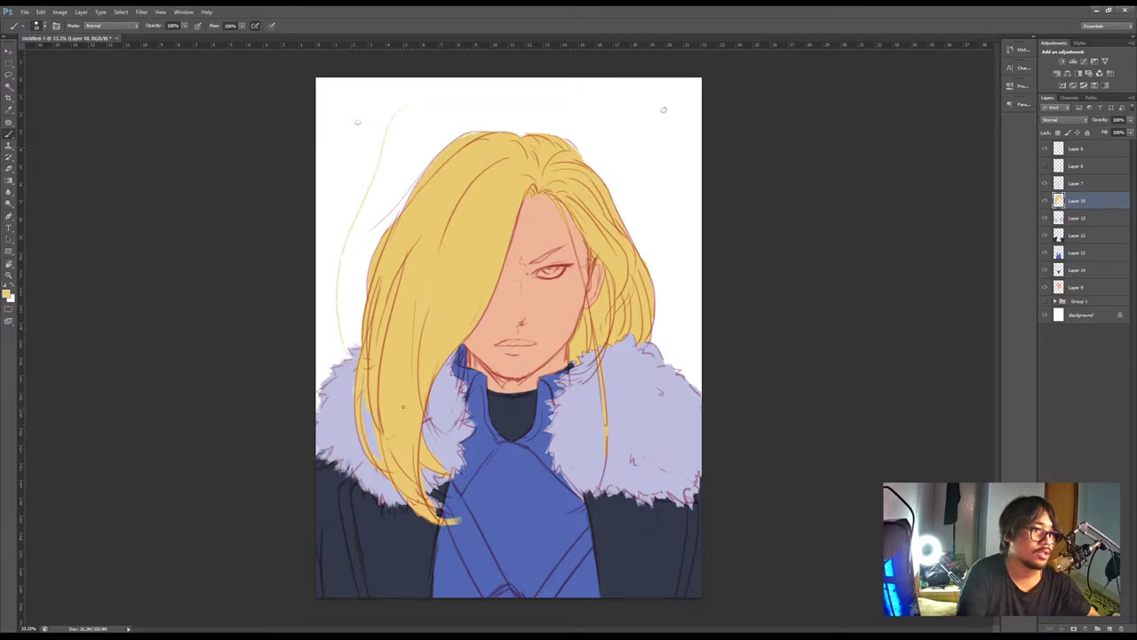
{"action": "key", "text": "ctrl+z"}
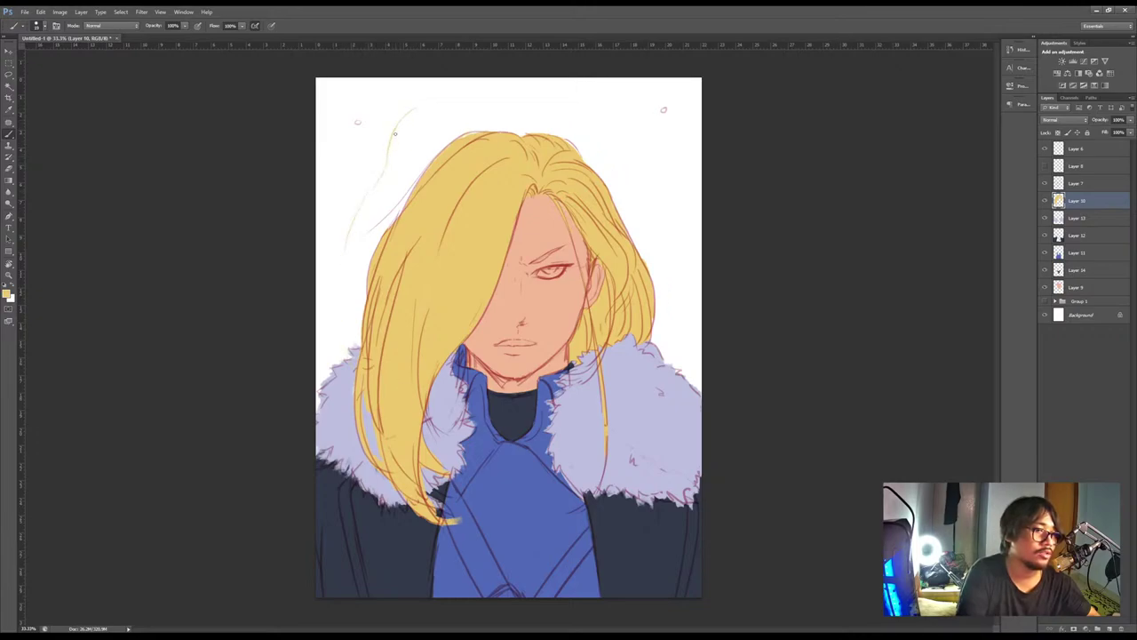
{"action": "key", "text": "ctrl+alt+z"}
{"action": "key", "text": "ctrl+alt+z"}
{"action": "key", "text": "ctrl+alt+z"}
{"action": "key", "text": "ctrl+alt+z"}
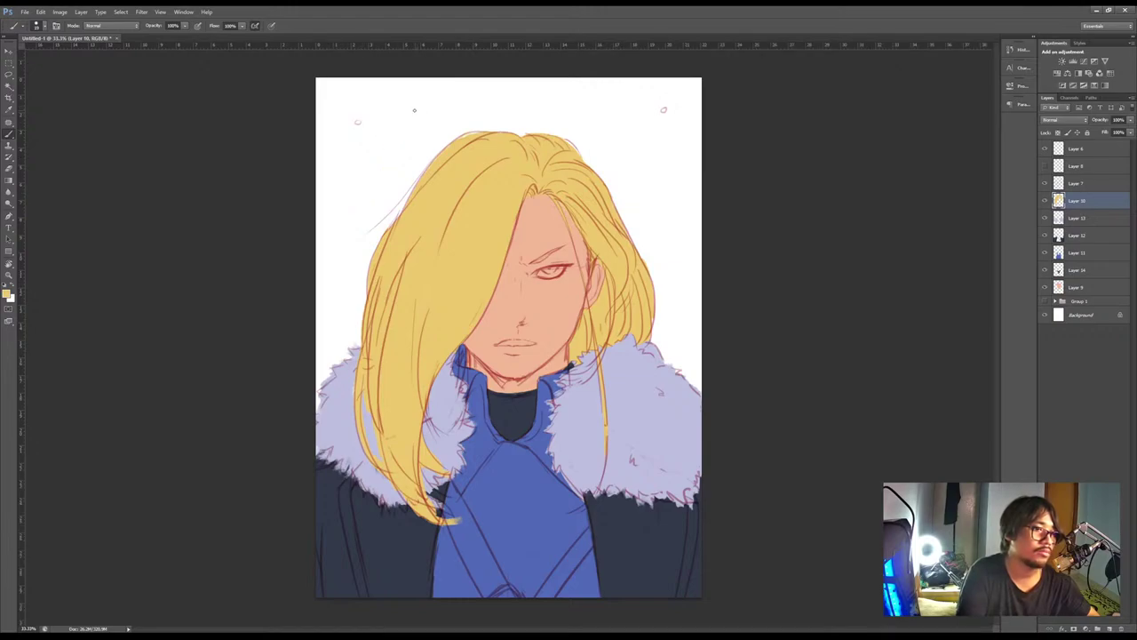
{"action": "mouse_move", "coordinate": [415, 101]}
{"action": "left_mouse_down"}
{"action": "mouse_move", "coordinate": [371, 168]}
{"action": "mouse_move", "coordinate": [332, 394]}
{"action": "left_mouse_up"}
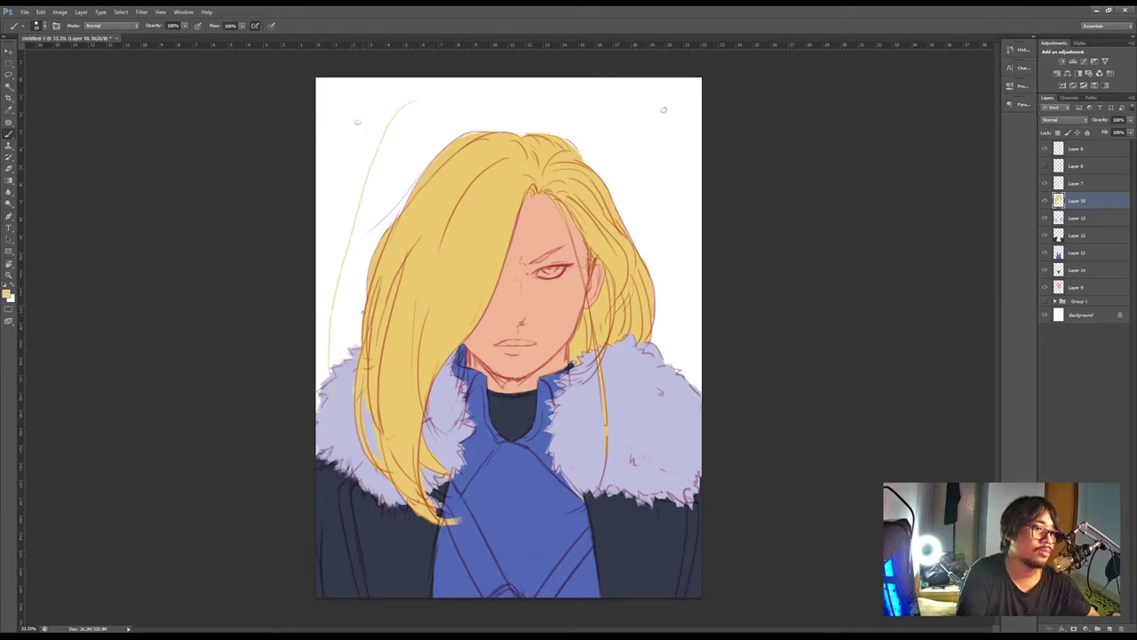
{"action": "key", "text": "ctrl+z"}
{"action": "left_click_drag", "start_coordinate": [396, 109], "coordinate": [325, 373]}
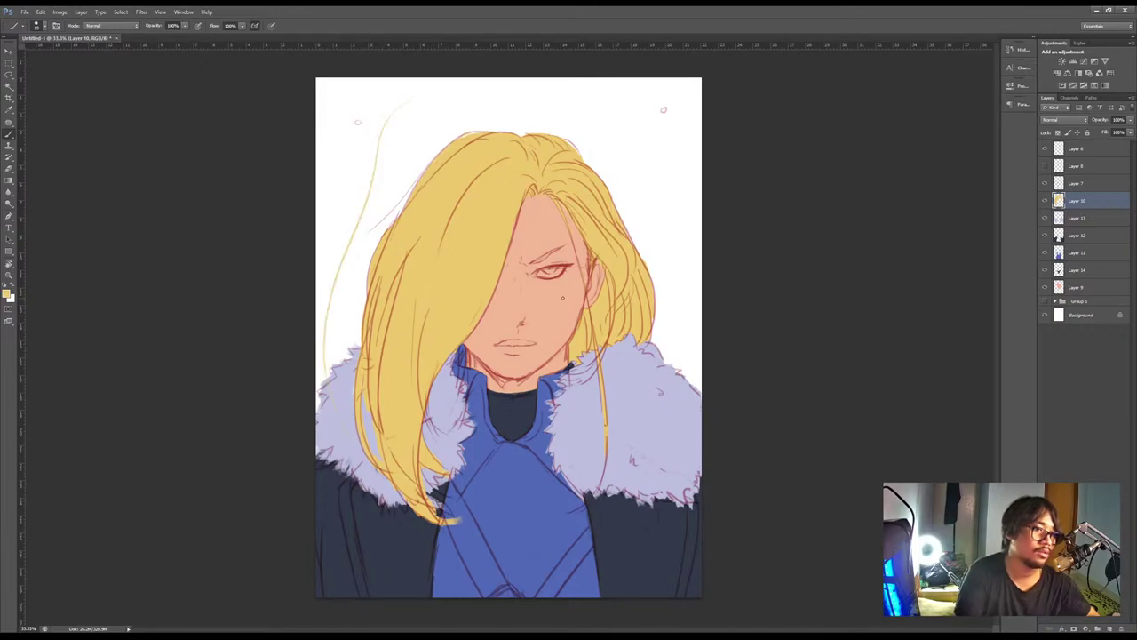
{"action": "left_click_drag", "start_coordinate": [398, 119], "coordinate": [330, 337]}
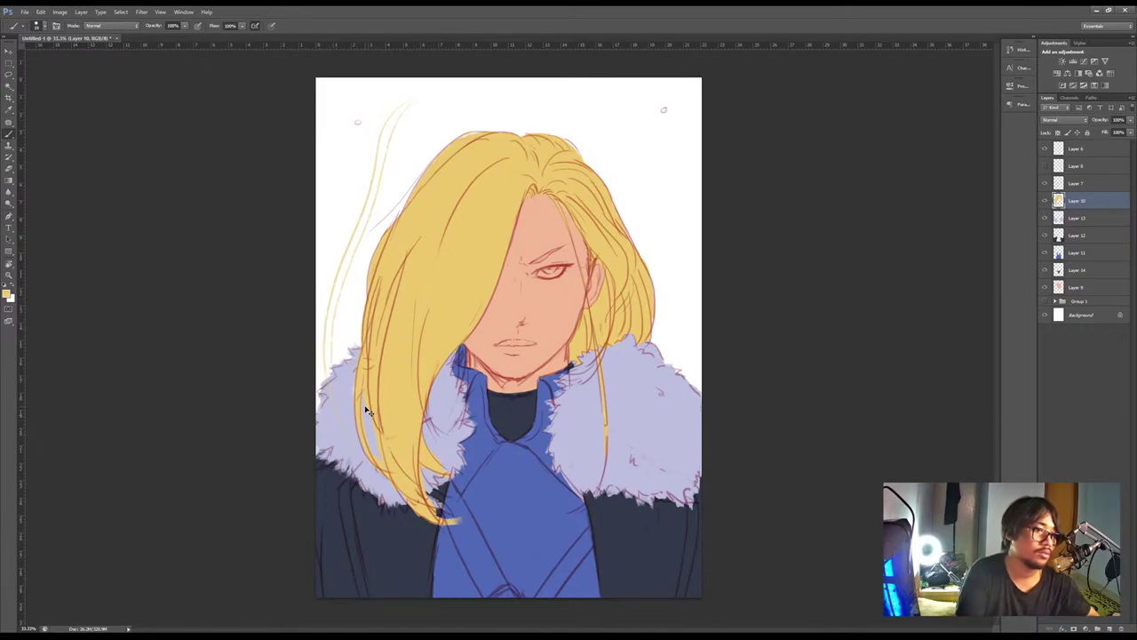
{"action": "key", "text": "ctrl+alt+z"}
{"action": "key", "text": "ctrl+alt+z"}
{"action": "left_click_drag", "start_coordinate": [389, 124], "coordinate": [320, 382]}
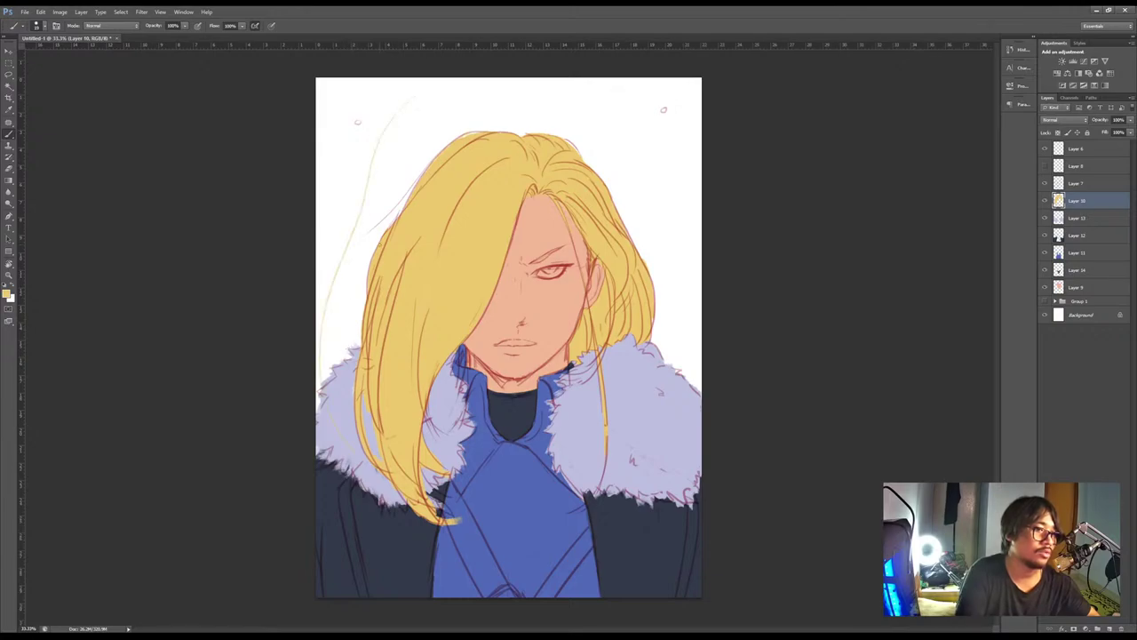
{"action": "key", "text": "ctrl+z"}
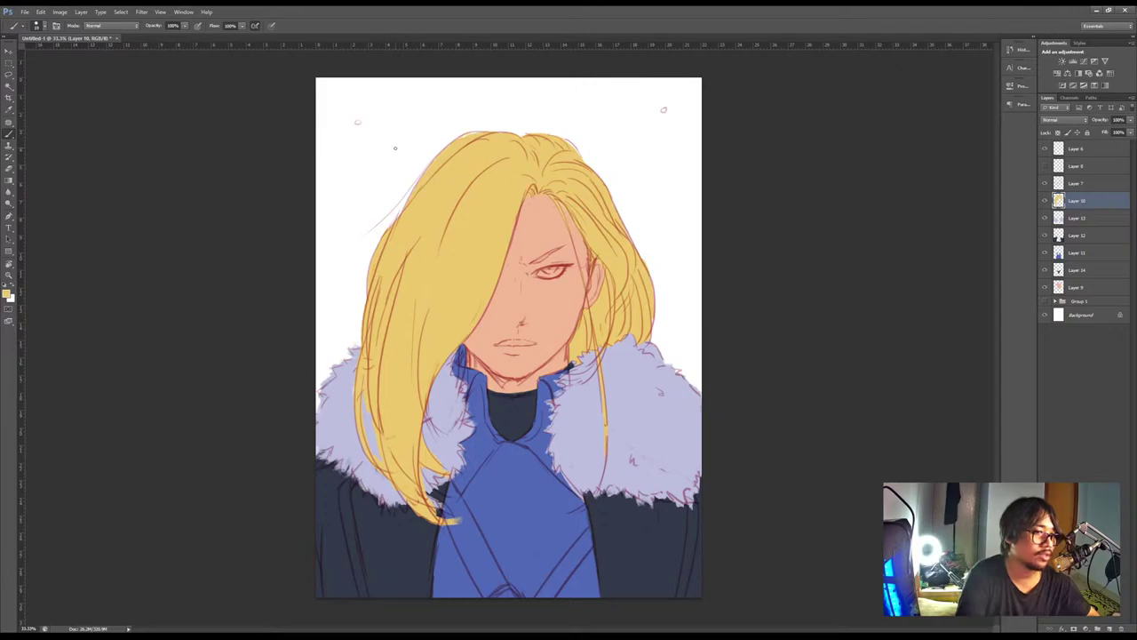
{"action": "left_click_drag", "start_coordinate": [403, 131], "coordinate": [364, 200]}
{"action": "key", "text": "ctrl+z"}
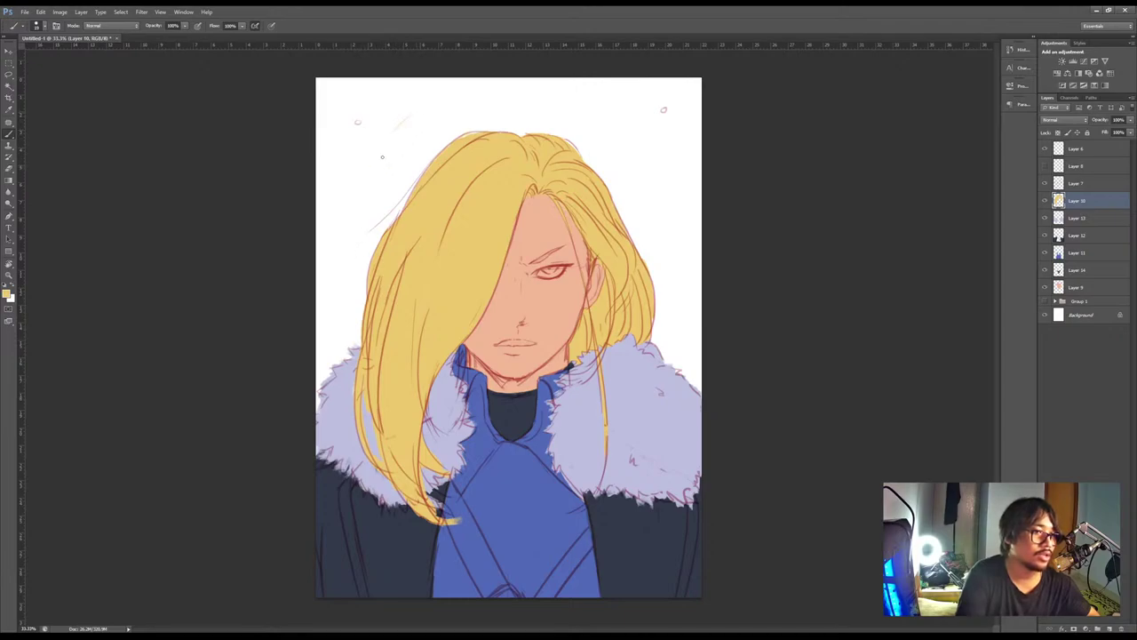
{"action": "left_click_drag", "start_coordinate": [419, 111], "coordinate": [339, 317]}
{"action": "key", "text": "ctrl+z"}
{"action": "mouse_move", "coordinate": [410, 108]}
{"action": "left_mouse_down"}
{"action": "mouse_move", "coordinate": [365, 203]}
{"action": "mouse_move", "coordinate": [339, 317]}
{"action": "left_mouse_up"}
{"action": "key", "text": "ctrl+z"}
{"action": "key", "text": "ctrl+z"}
{"action": "left_click_drag", "start_coordinate": [404, 112], "coordinate": [320, 377]}
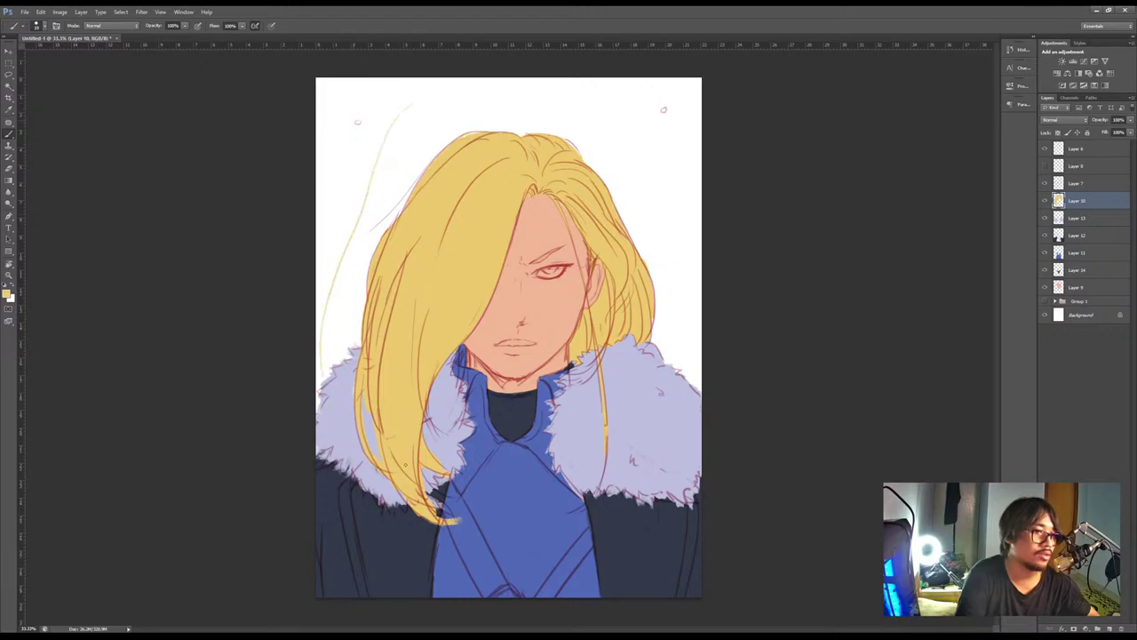
{"action": "key", "text": "ctrl+z"}
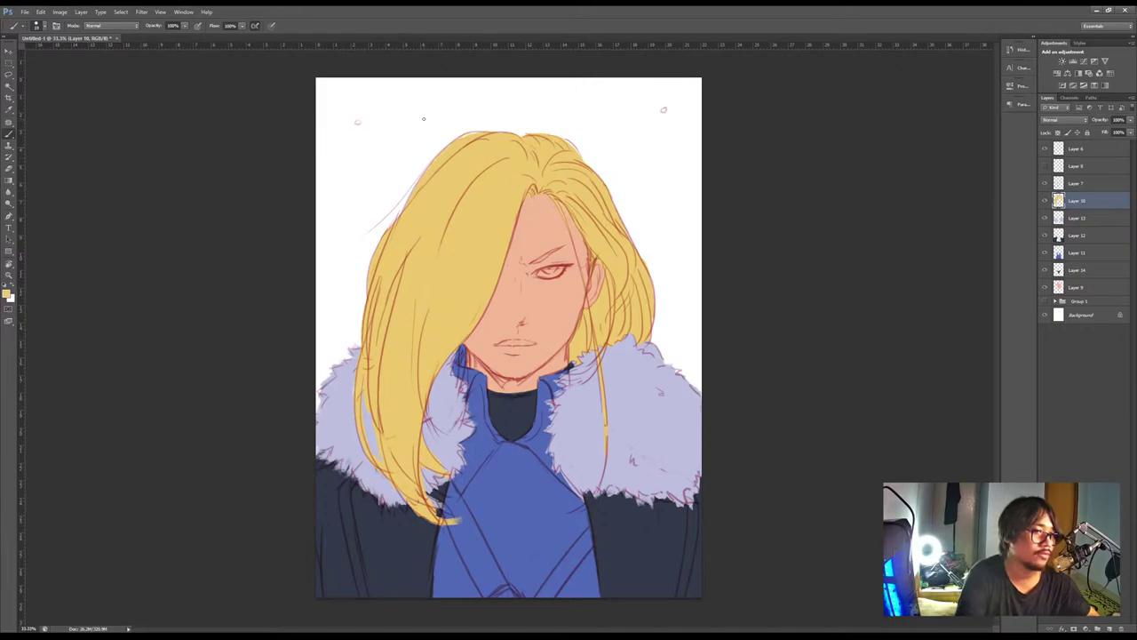
{"action": "mouse_move", "coordinate": [432, 102]}
{"action": "left_mouse_down"}
{"action": "mouse_move", "coordinate": [379, 206]}
{"action": "mouse_move", "coordinate": [349, 318]}
{"action": "left_mouse_up"}
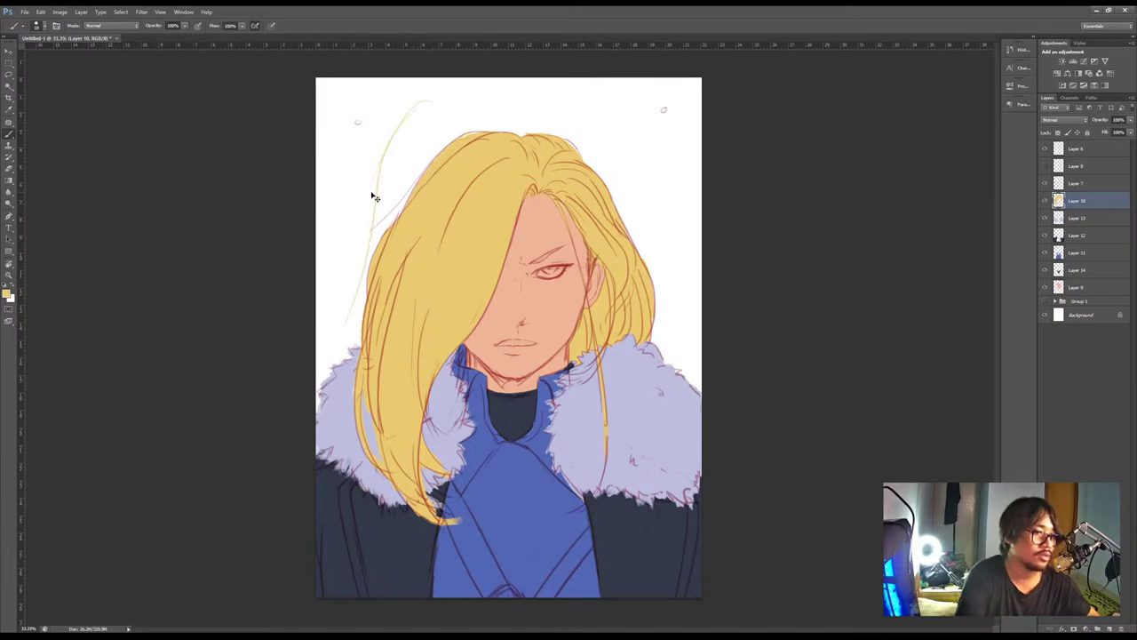
{"action": "key", "text": "ctrl+z"}
{"action": "left_click_drag", "start_coordinate": [396, 117], "coordinate": [363, 264]}
{"action": "key", "text": "ctrl+alt+z"}
{"action": "key", "text": "ctrl+alt+z"}
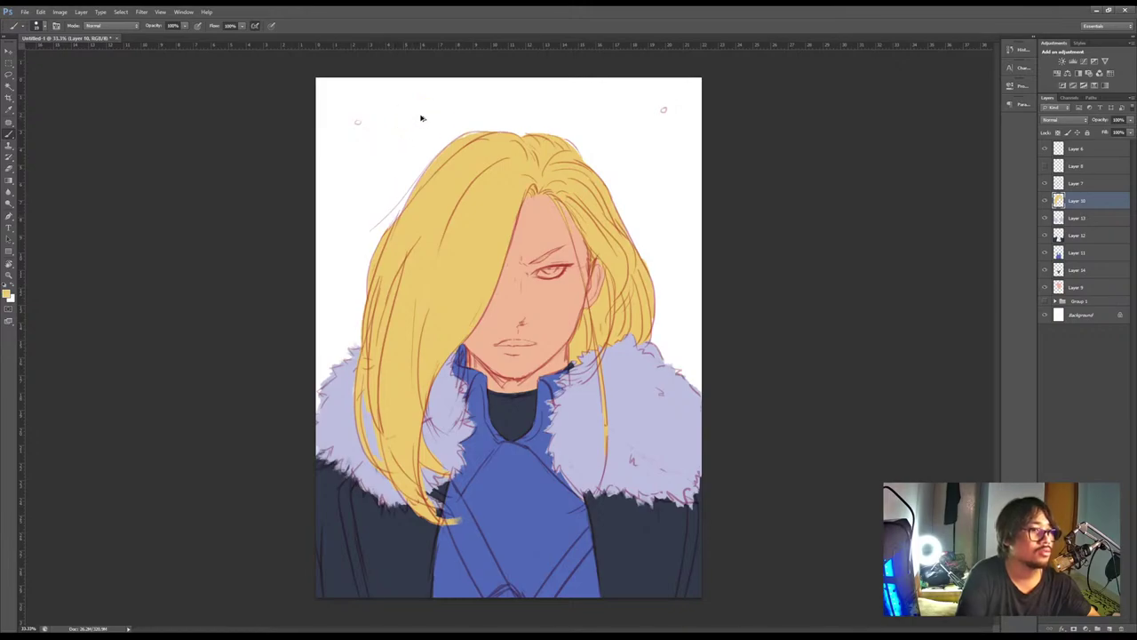
{"action": "mouse_move", "coordinate": [424, 103]}
{"action": "left_mouse_down"}
{"action": "mouse_move", "coordinate": [372, 176]}
{"action": "mouse_move", "coordinate": [327, 322]}
{"action": "left_mouse_up"}
{"action": "key", "text": "ctrl+z"}
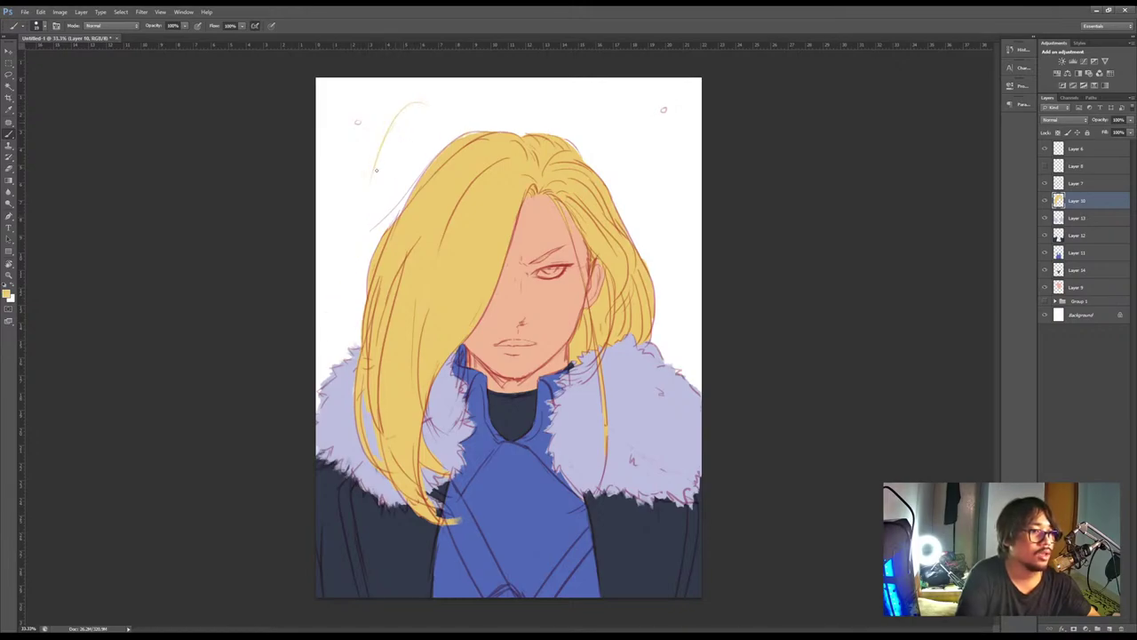
{"action": "left_click_drag", "start_coordinate": [388, 137], "coordinate": [338, 356]}
{"action": "key", "text": "ctrl+z"}
{"action": "key", "text": "ctrl+z"}
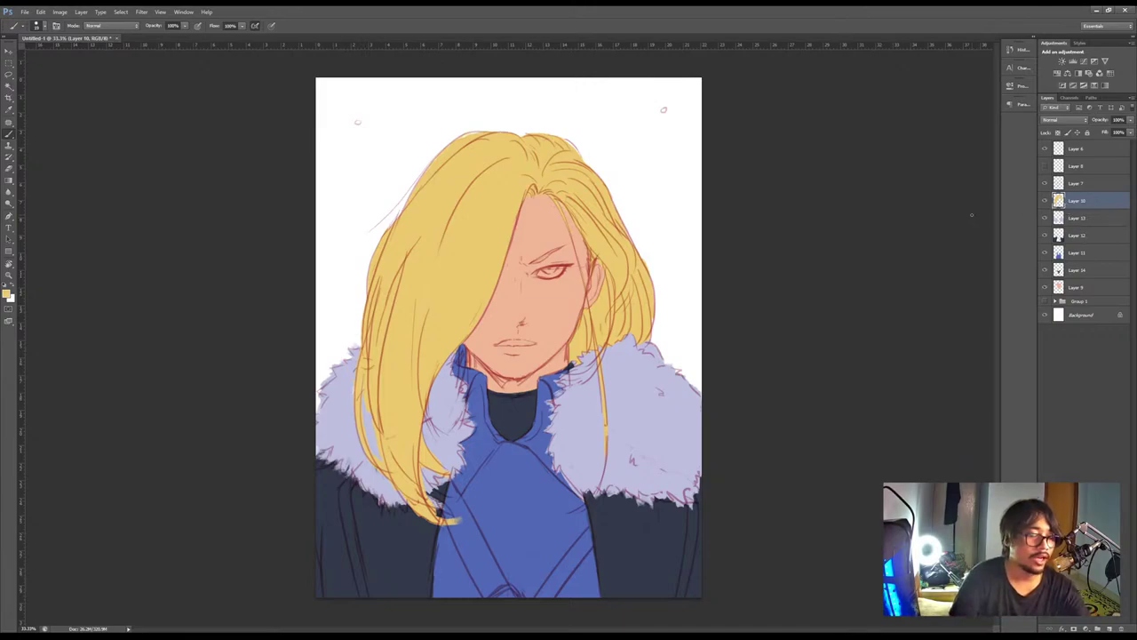
Trim and retouch the hair colour's outer edges on Layer 10 with the Eraser and Brush tools
{"action": "key", "text": "e"}
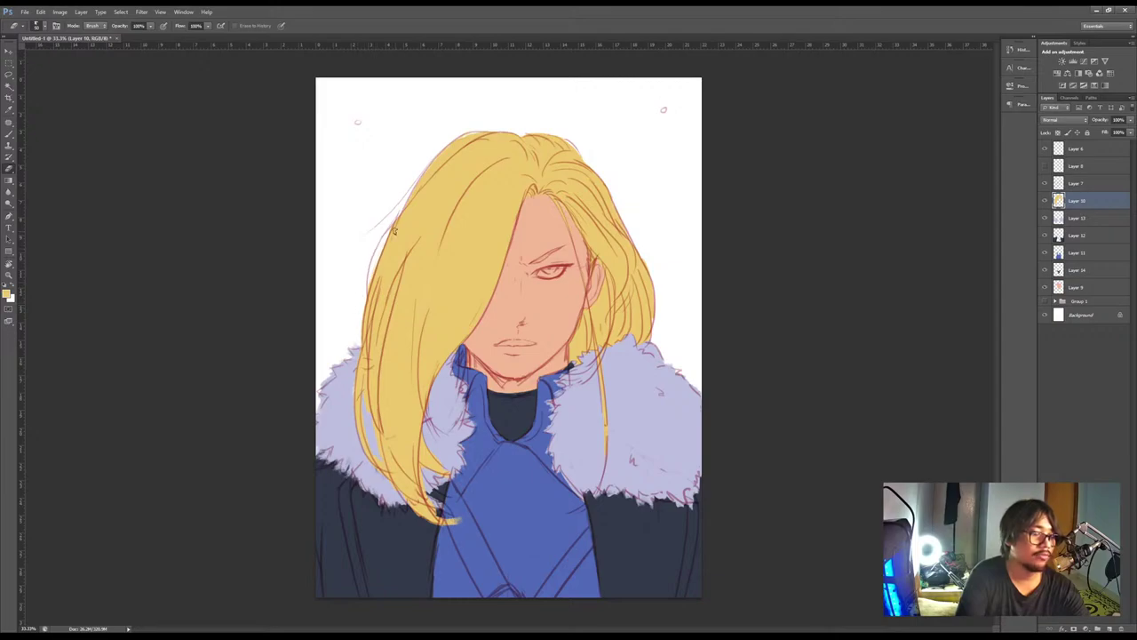
{"action": "key", "text": "b"}
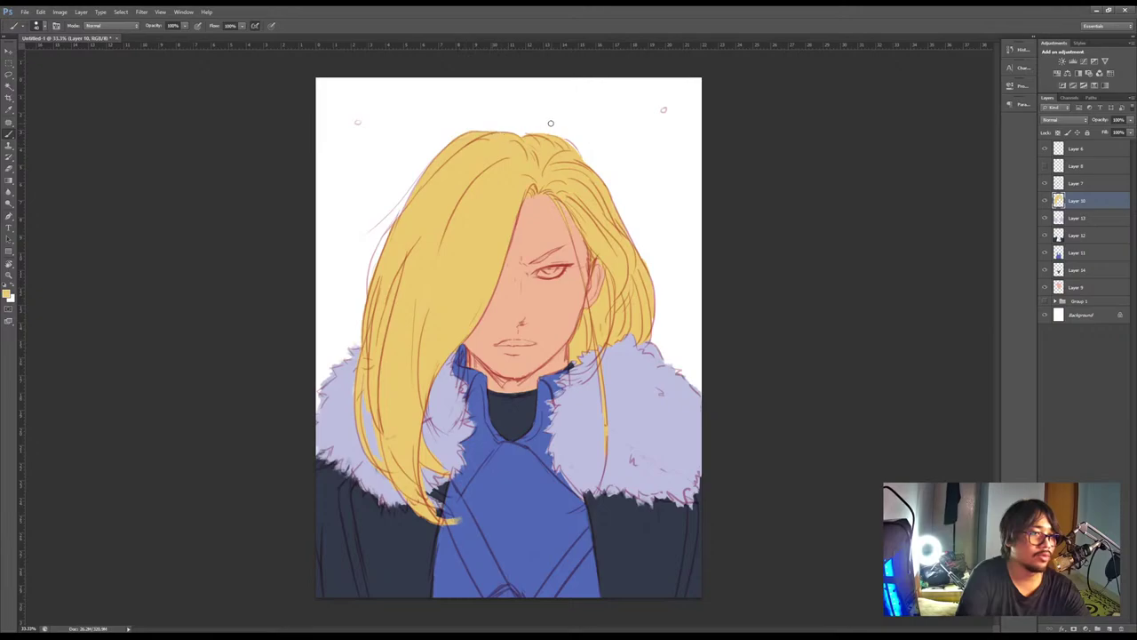
{"action": "key", "text": "e"}
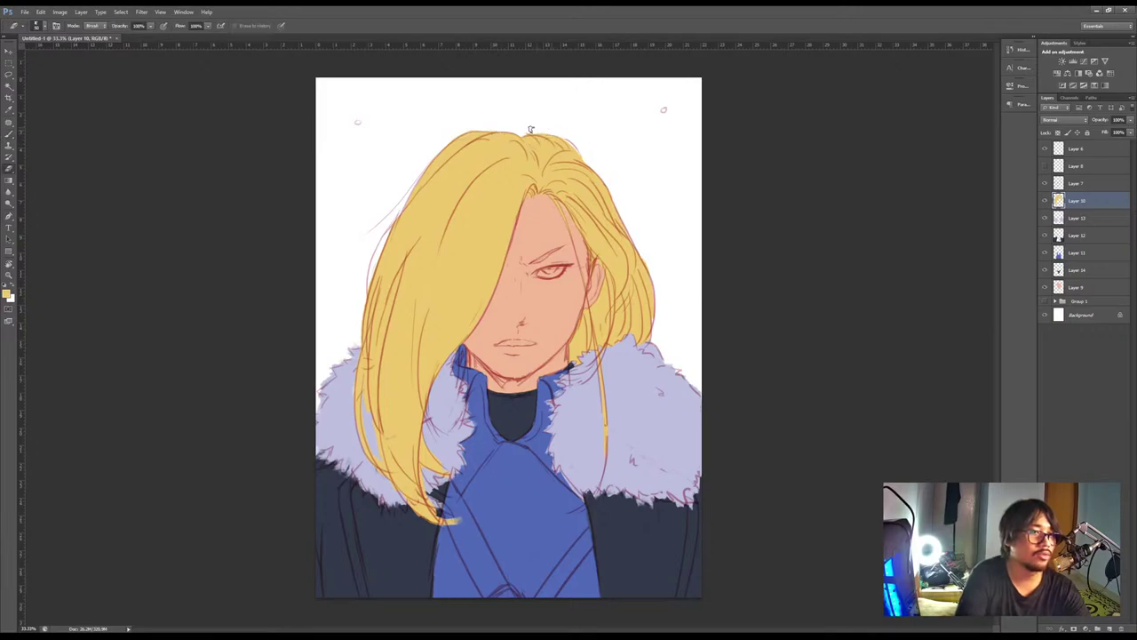
{"action": "key", "text": "b"}
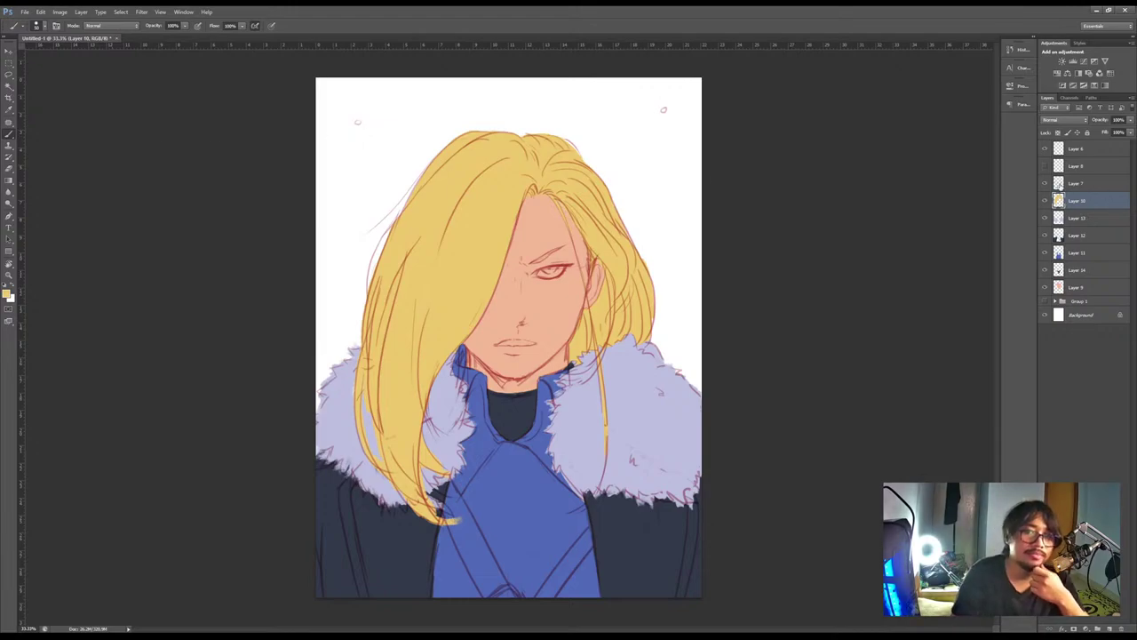
Add a new layer above Layer 7 and ready the Brush tool with the red sampled from the sketch lines
{"action": "left_click", "coordinate": [1070, 182]}
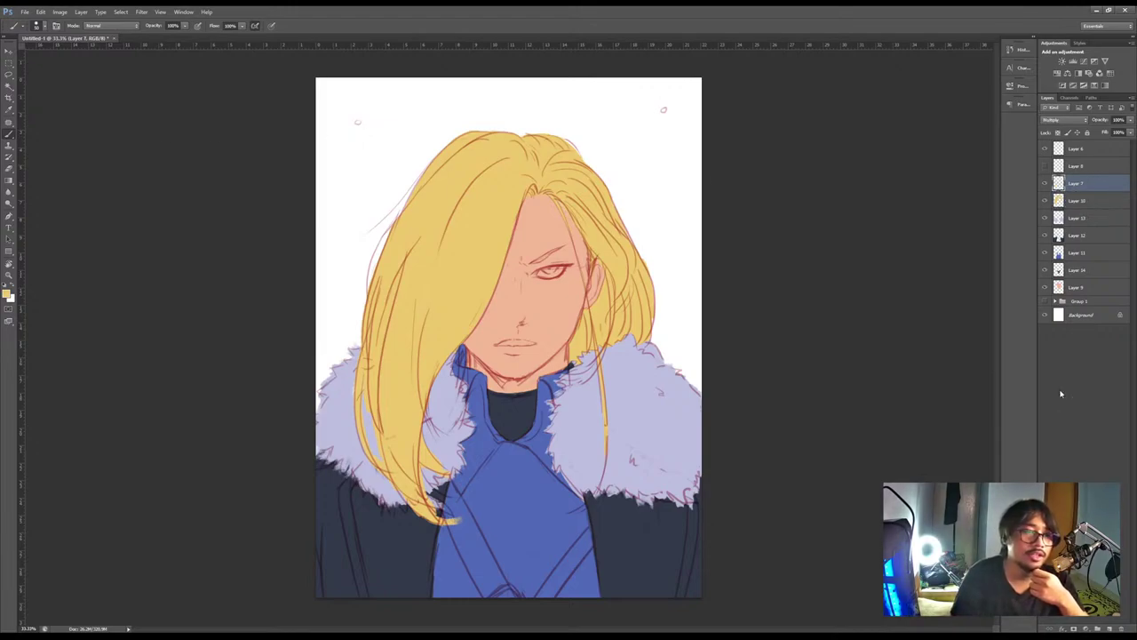
{"action": "left_click", "coordinate": [1111, 627]}
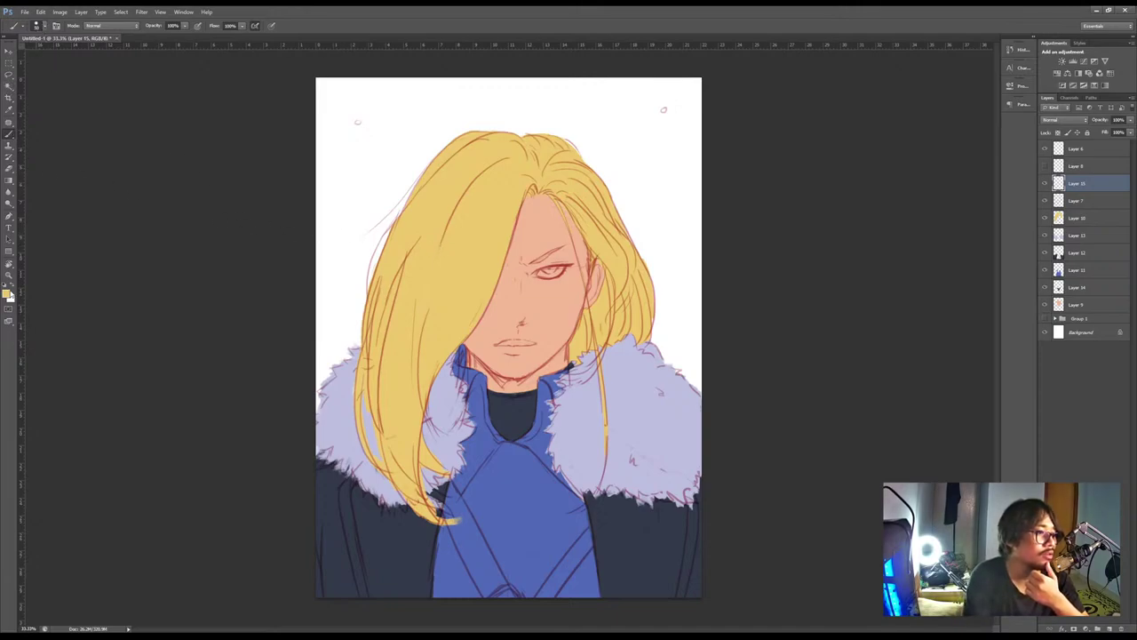
{"action": "left_click", "coordinate": [4, 285]}
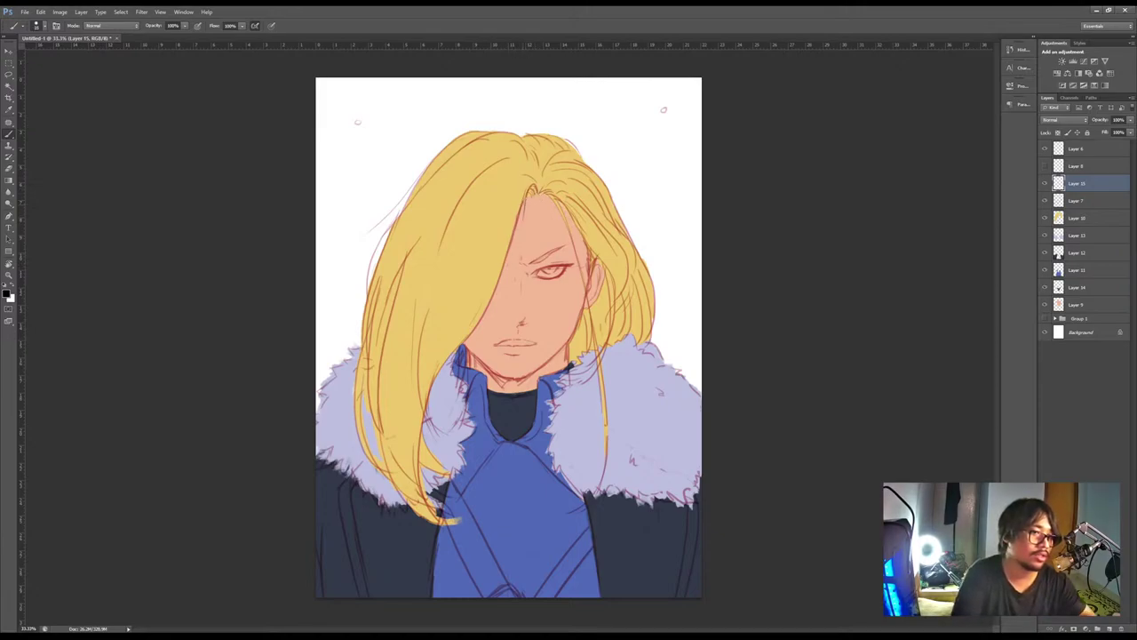
{"action": "key", "text": "i"}
{"action": "left_click", "coordinate": [524, 212]}
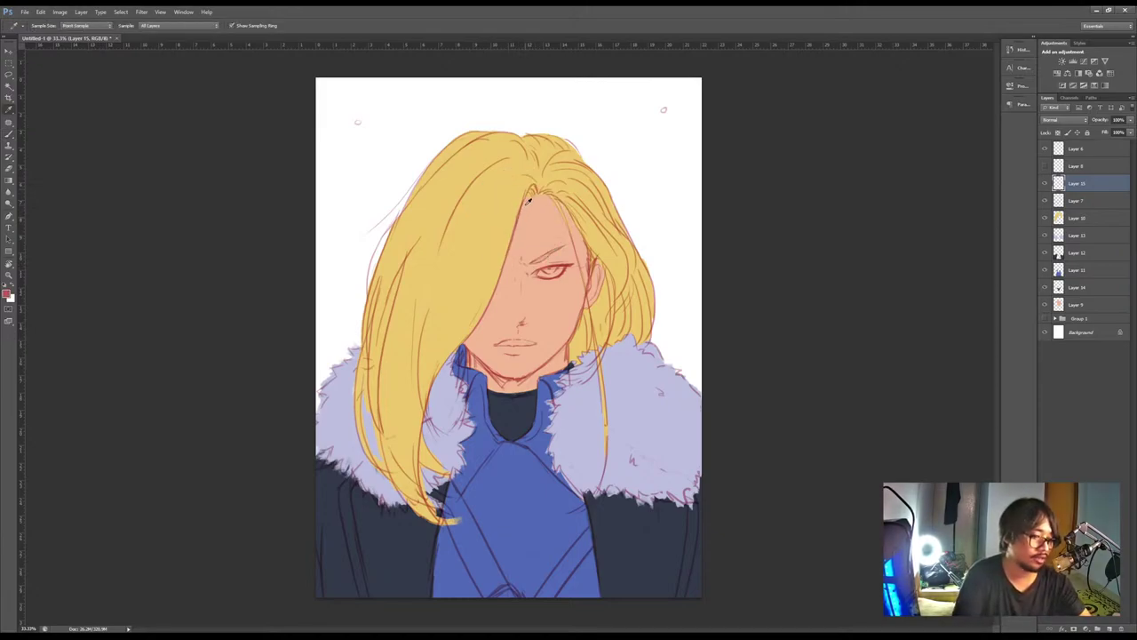
{"action": "key", "text": "b"}
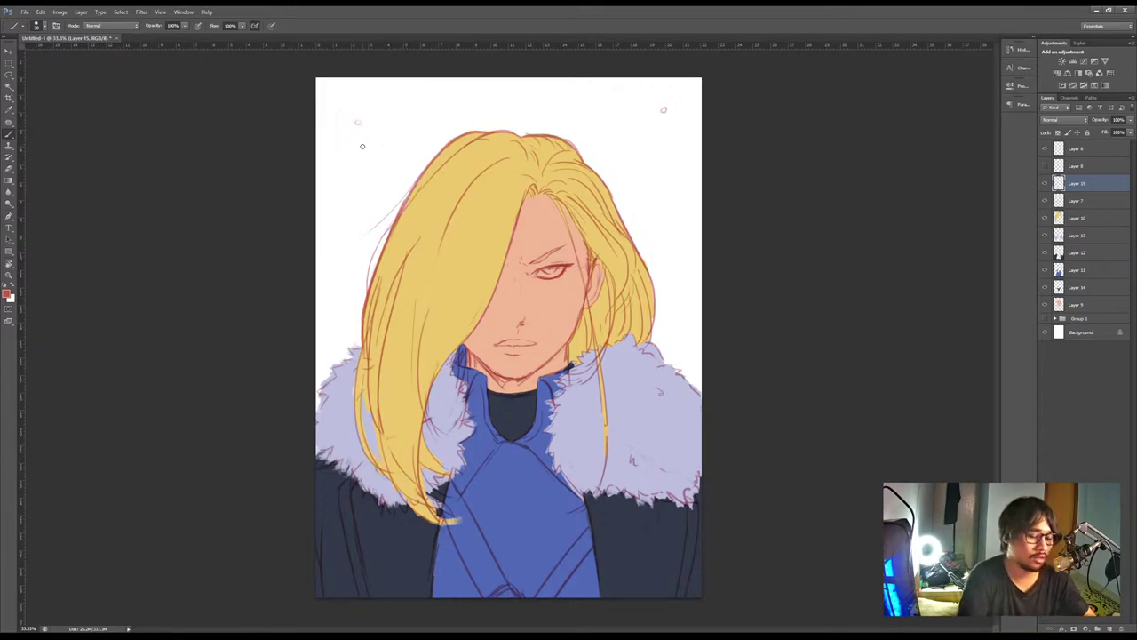
{"action": "left_click_drag", "start_coordinate": [318, 140], "coordinate": [379, 105]}
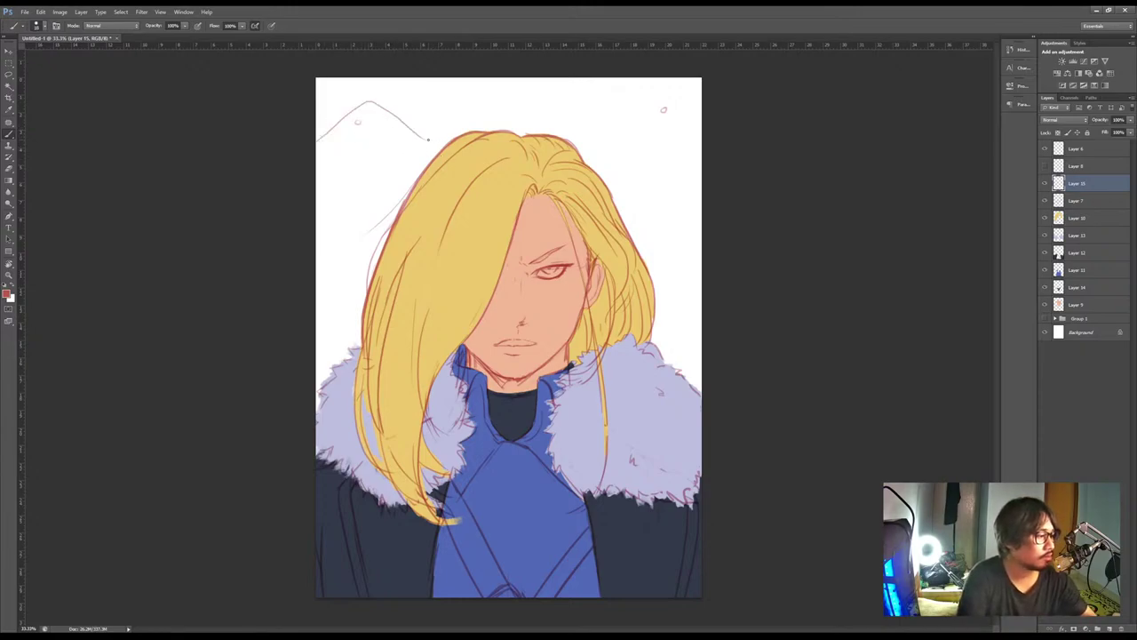
{"action": "key", "text": "ctrl+z"}
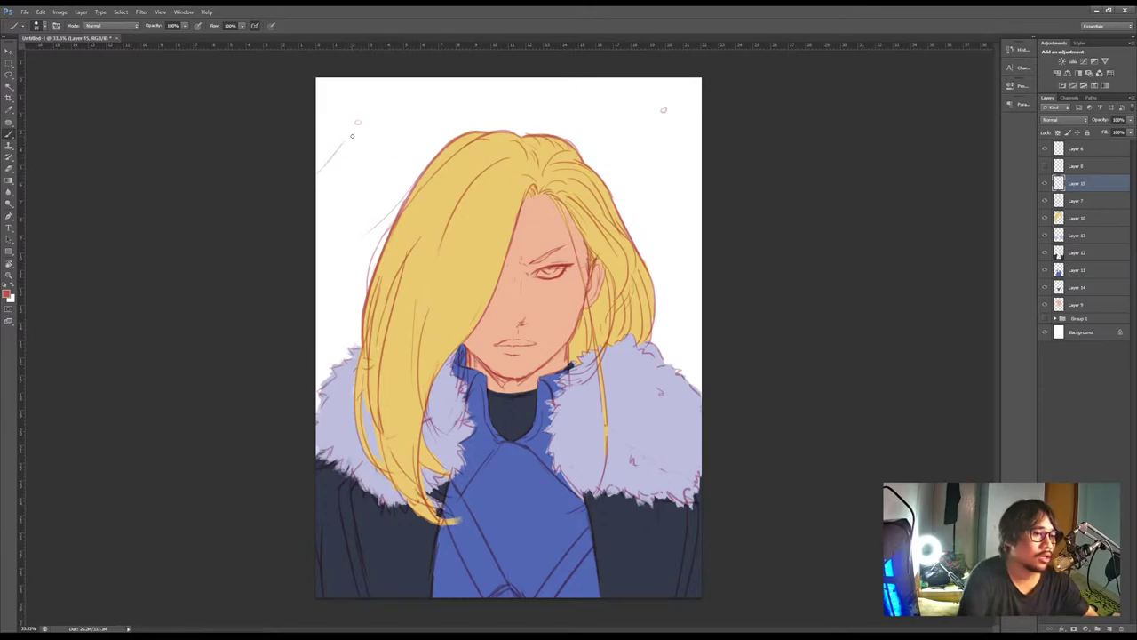
{"action": "left_click_drag", "start_coordinate": [320, 169], "coordinate": [399, 165]}
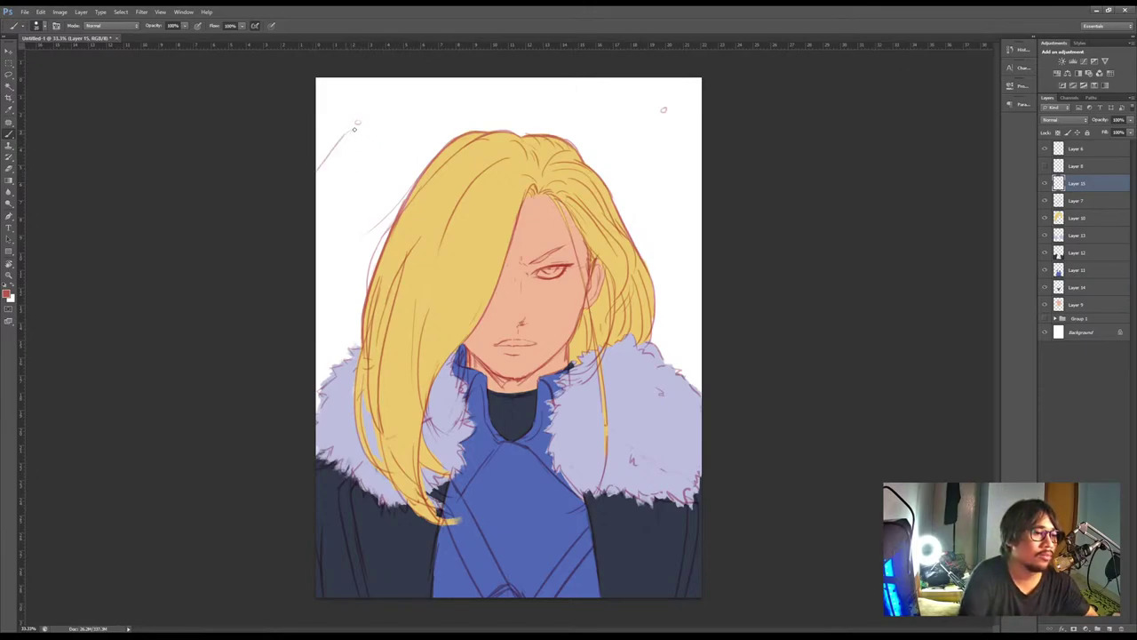
{"action": "key", "text": "ctrl+z"}
{"action": "left_click_drag", "start_coordinate": [318, 170], "coordinate": [411, 162]}
{"action": "key", "text": "ctrl+z"}
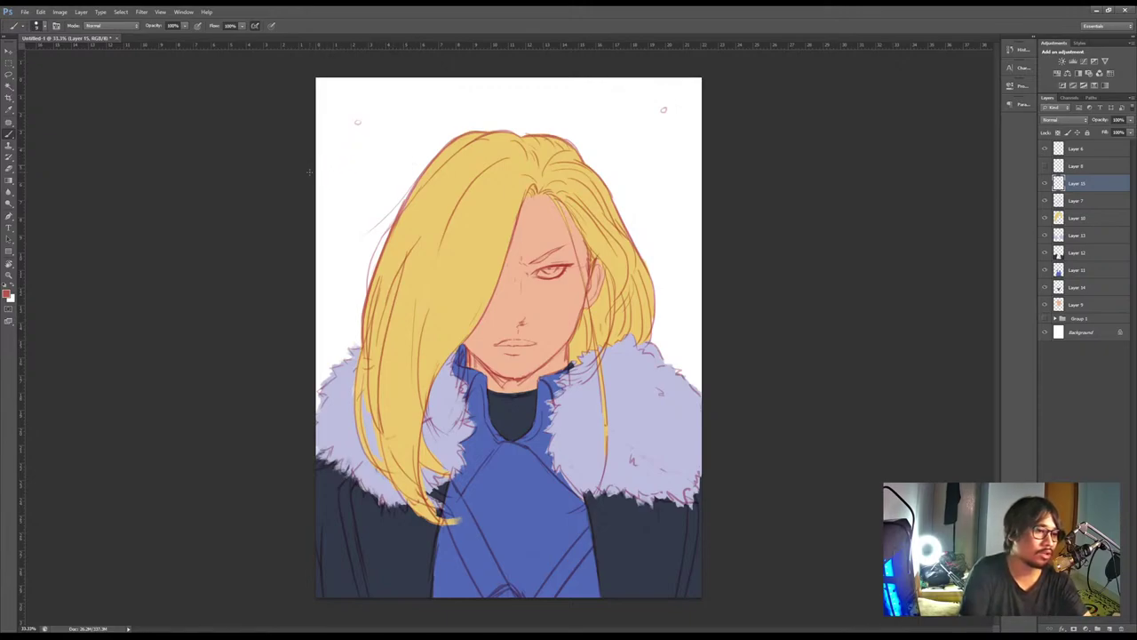
{"action": "left_click_drag", "start_coordinate": [339, 143], "coordinate": [318, 166]}
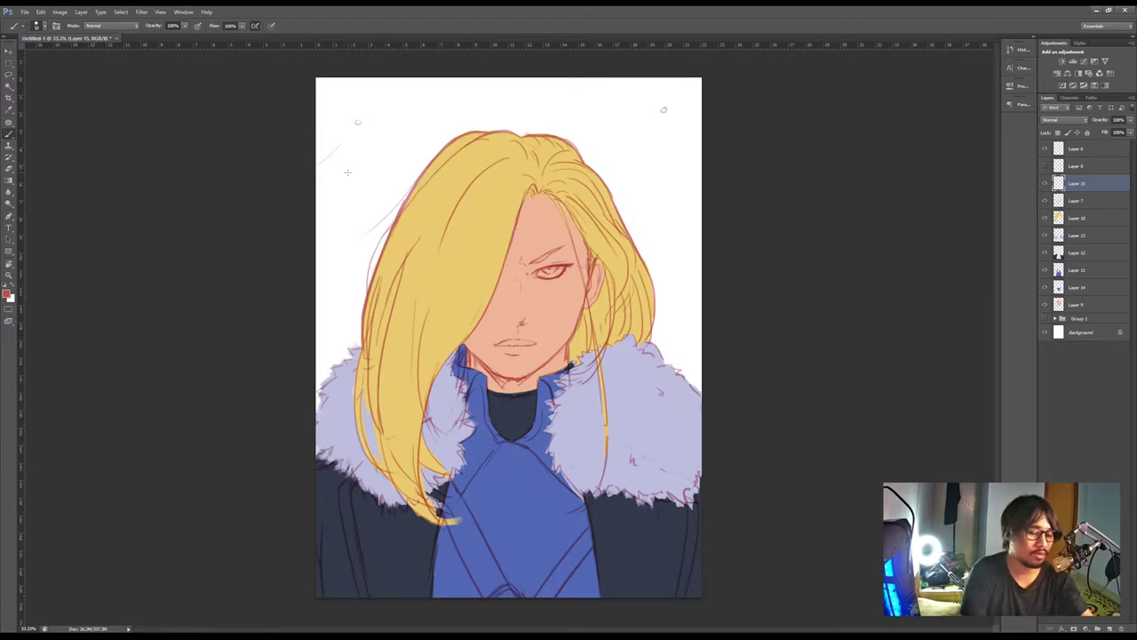
{"action": "key", "text": "ctrl+z"}
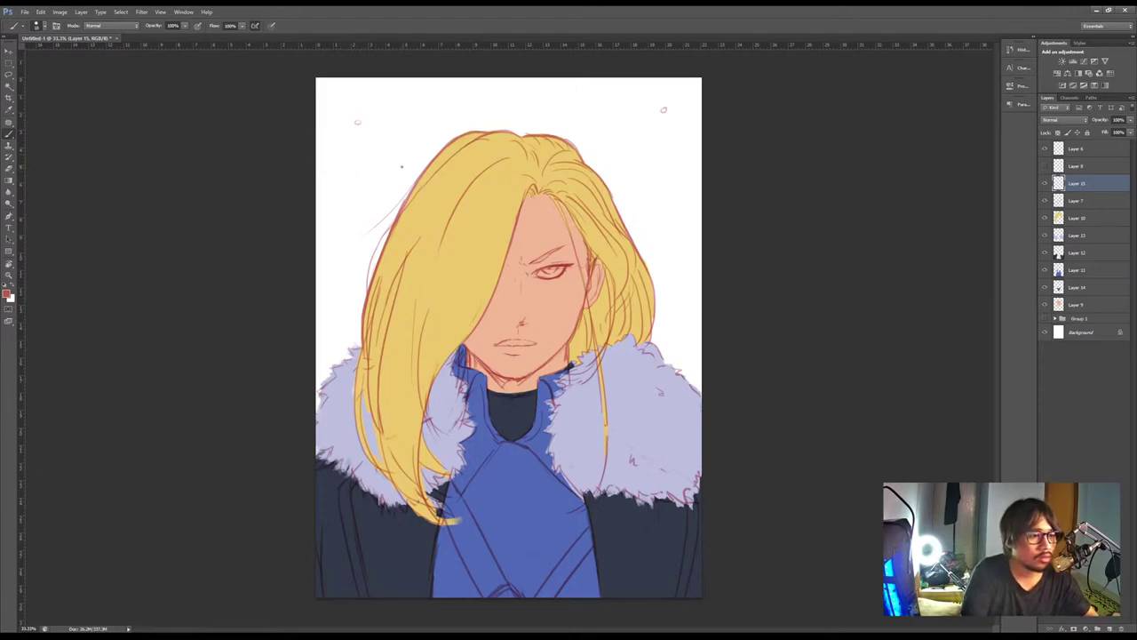
{"action": "left_click_drag", "start_coordinate": [414, 177], "coordinate": [380, 162]}
{"action": "left_click_drag", "start_coordinate": [605, 176], "coordinate": [633, 165]}
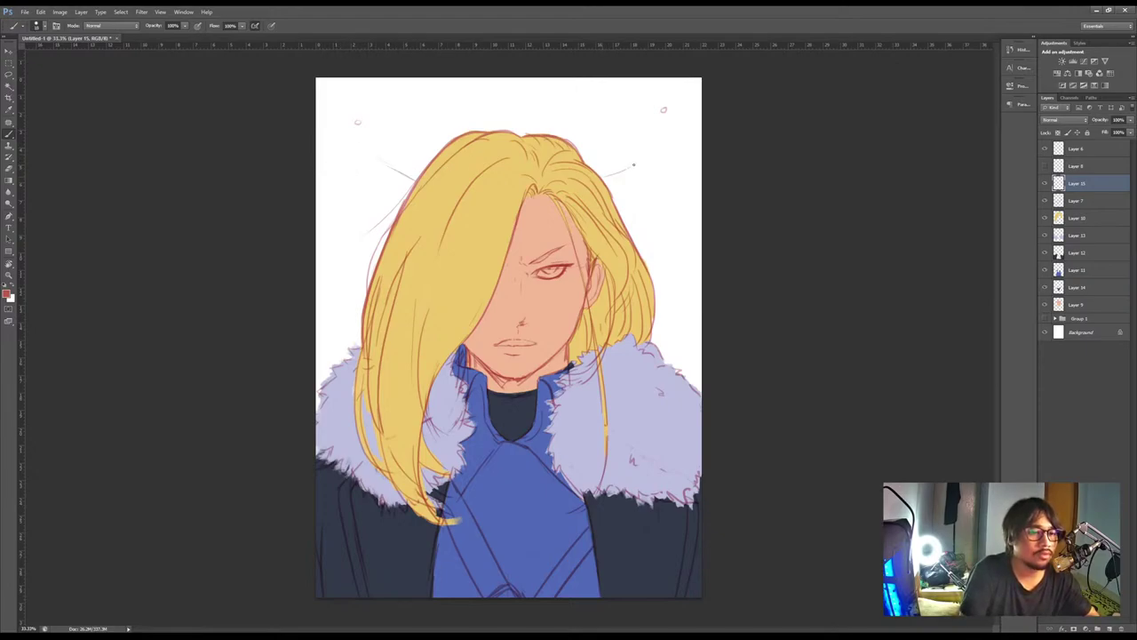
{"action": "left_click_drag", "start_coordinate": [634, 164], "coordinate": [684, 166]}
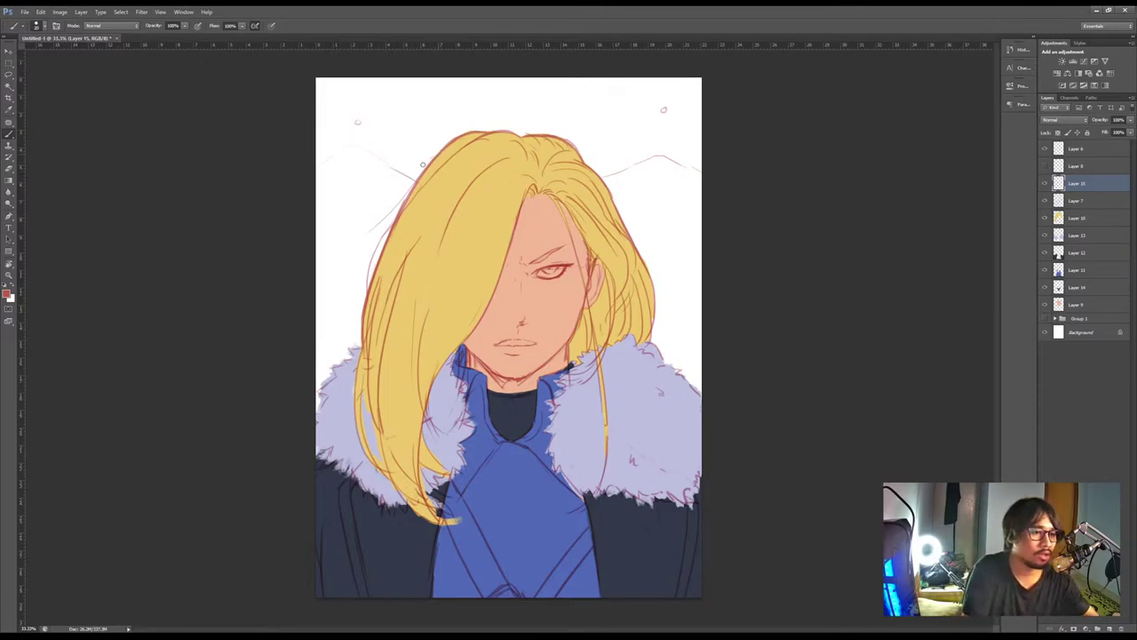
{"action": "left_click_drag", "start_coordinate": [316, 210], "coordinate": [351, 189]}
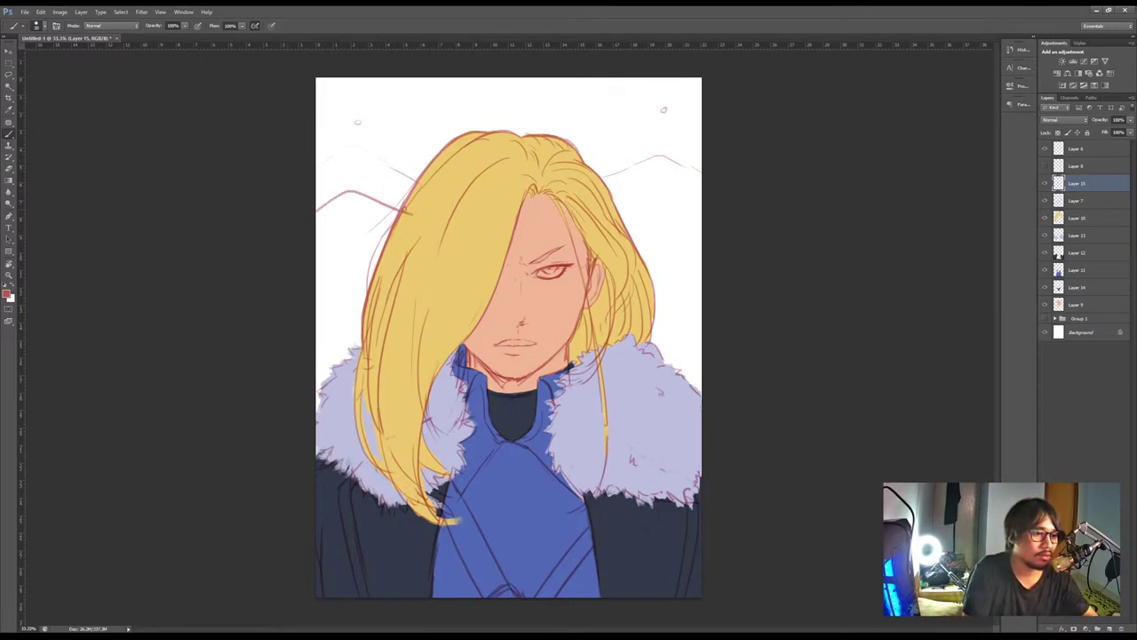
{"action": "key", "text": "ctrl+z"}
{"action": "left_click_drag", "start_coordinate": [317, 199], "coordinate": [331, 188]}
{"action": "left_click_drag", "start_coordinate": [334, 186], "coordinate": [404, 206]}
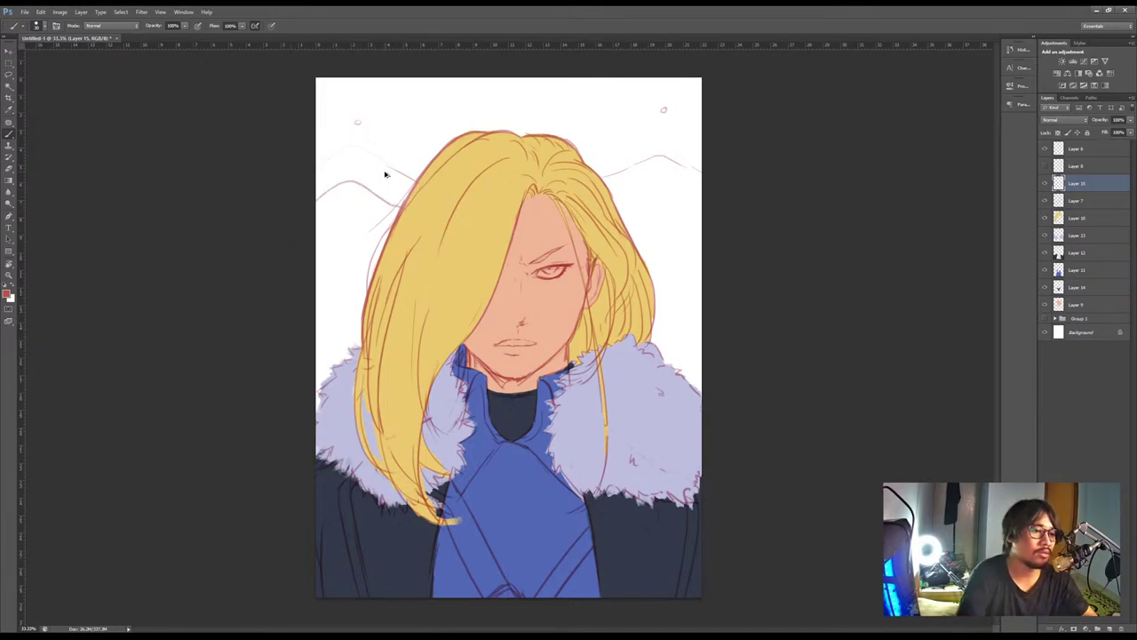
{"action": "key", "text": "ctrl+alt+z"}
{"action": "key", "text": "ctrl+alt+z"}
{"action": "key", "text": "ctrl+alt+z"}
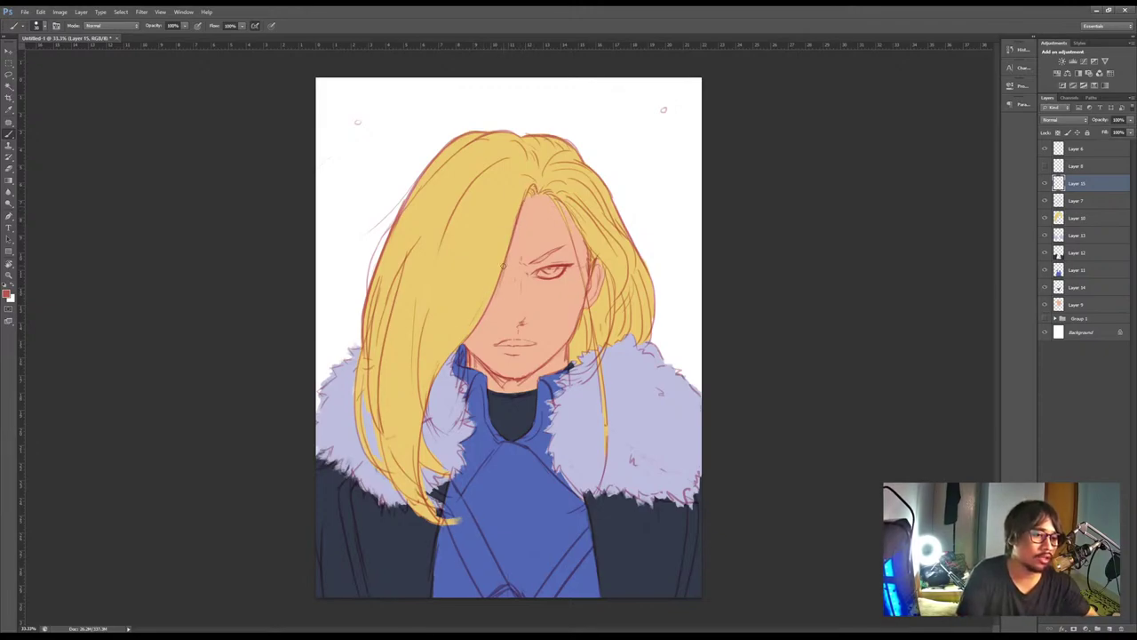
{"action": "left_click_drag", "start_coordinate": [569, 256], "coordinate": [584, 260]}
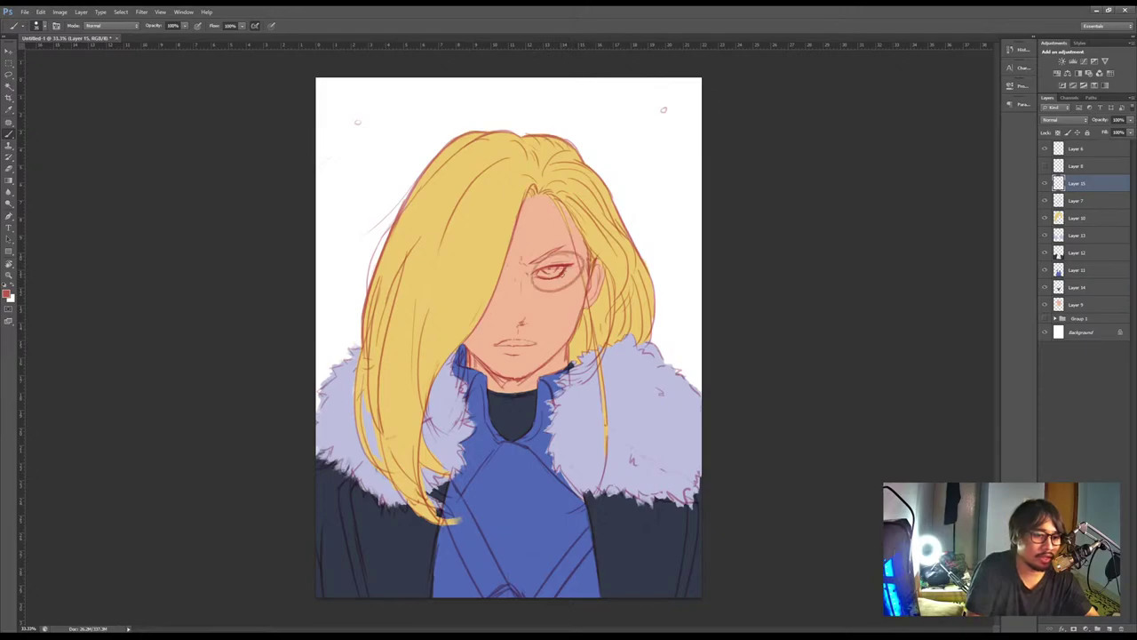
{"action": "key", "text": "ctrl+z"}
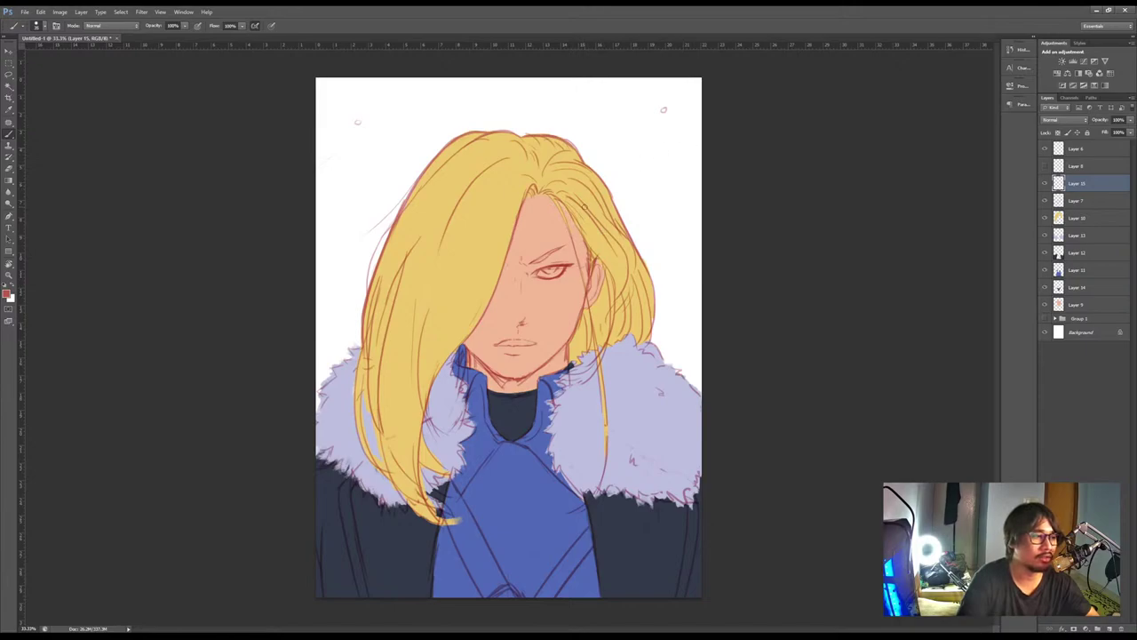
{"action": "left_click_drag", "start_coordinate": [540, 212], "coordinate": [622, 266]}
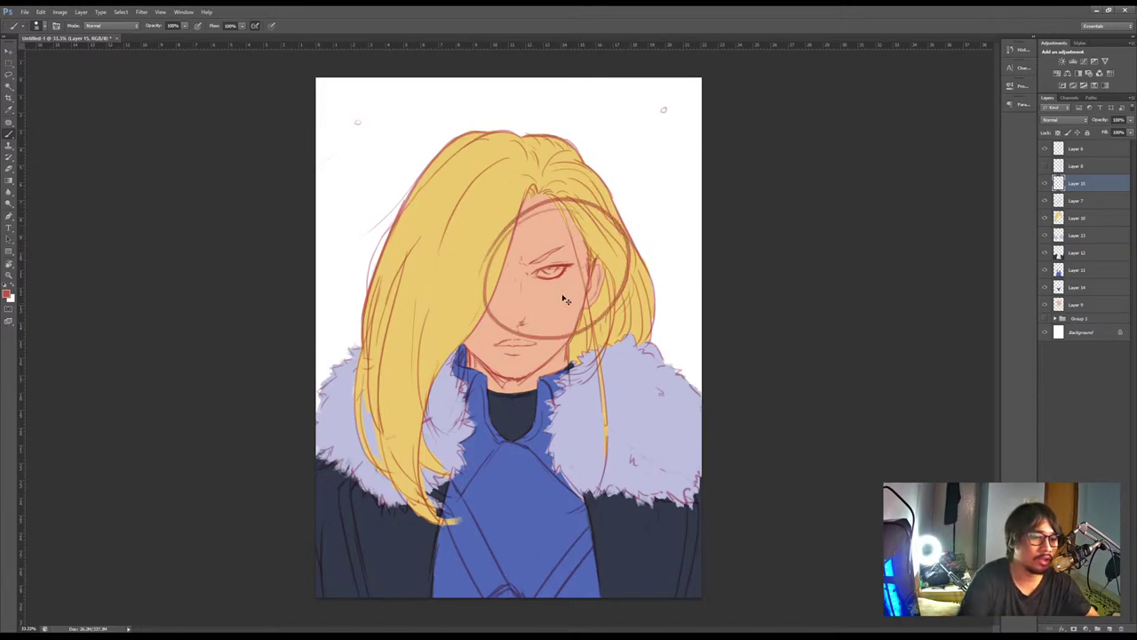
{"action": "key", "text": "ctrl+z"}
{"action": "mouse_move", "coordinate": [551, 216]}
{"action": "left_mouse_down"}
{"action": "mouse_move", "coordinate": [611, 267]}
{"action": "mouse_move", "coordinate": [542, 219]}
{"action": "left_mouse_up"}
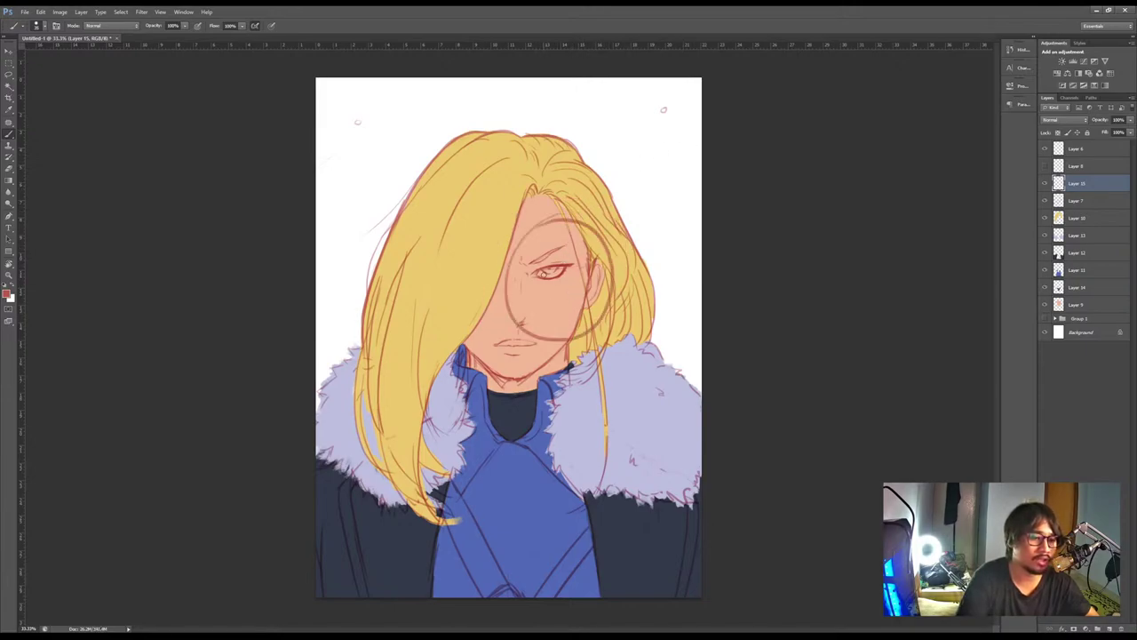
{"action": "key", "text": "ctrl+z"}
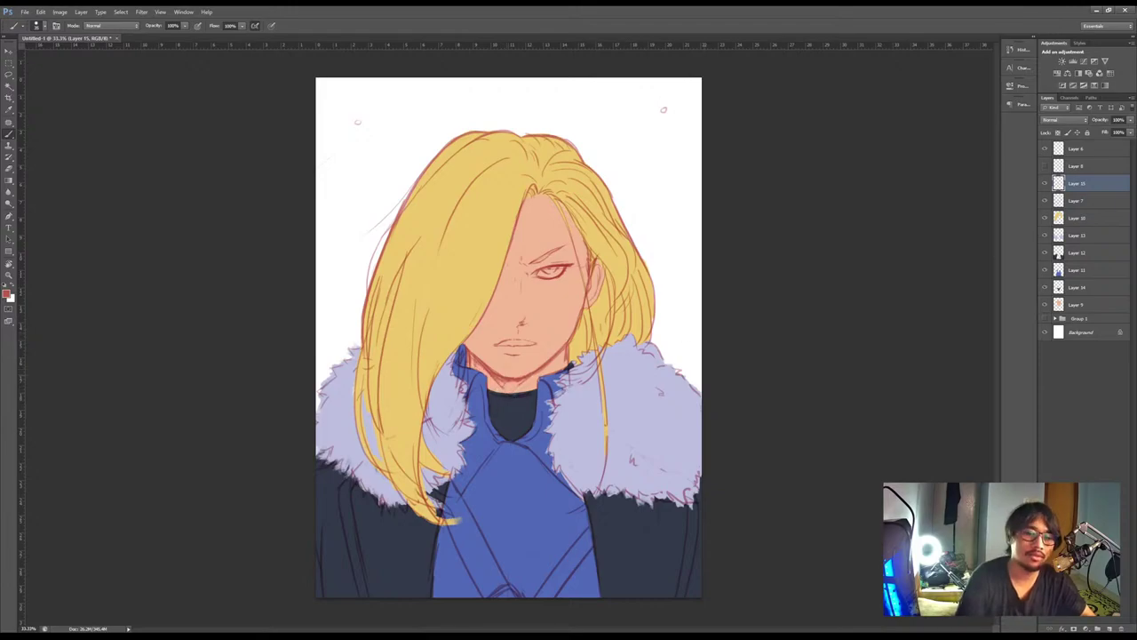
Toggle Layer 15's visibility repeatedly to compare the sketch with and without its added line work
{"action": "key", "text": "e"}
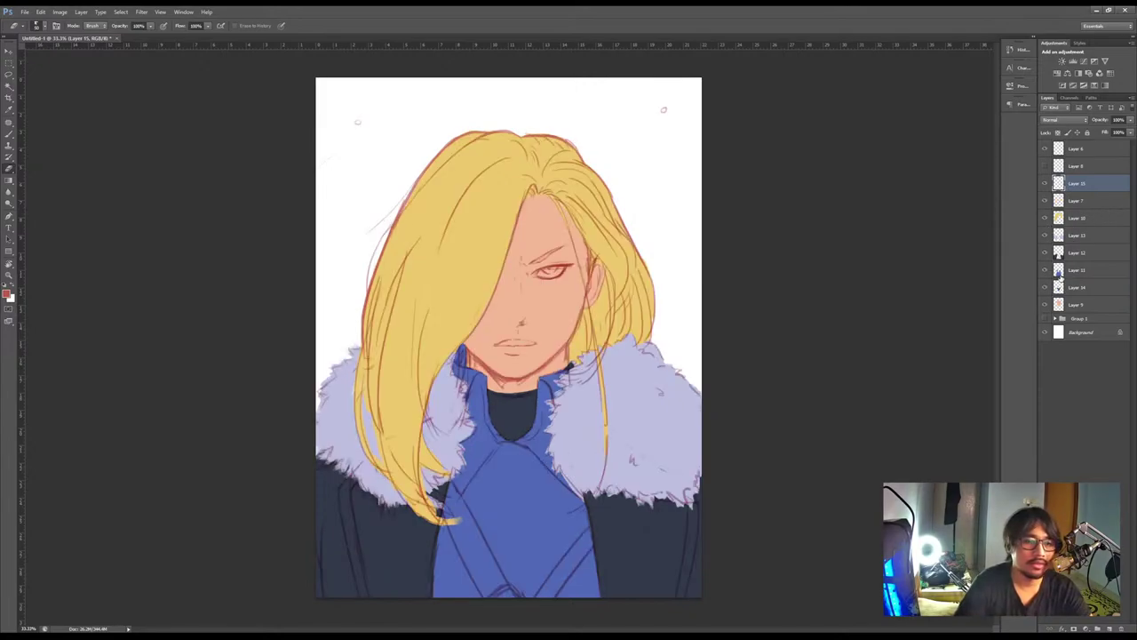
{"action": "left_click", "coordinate": [1046, 184]}
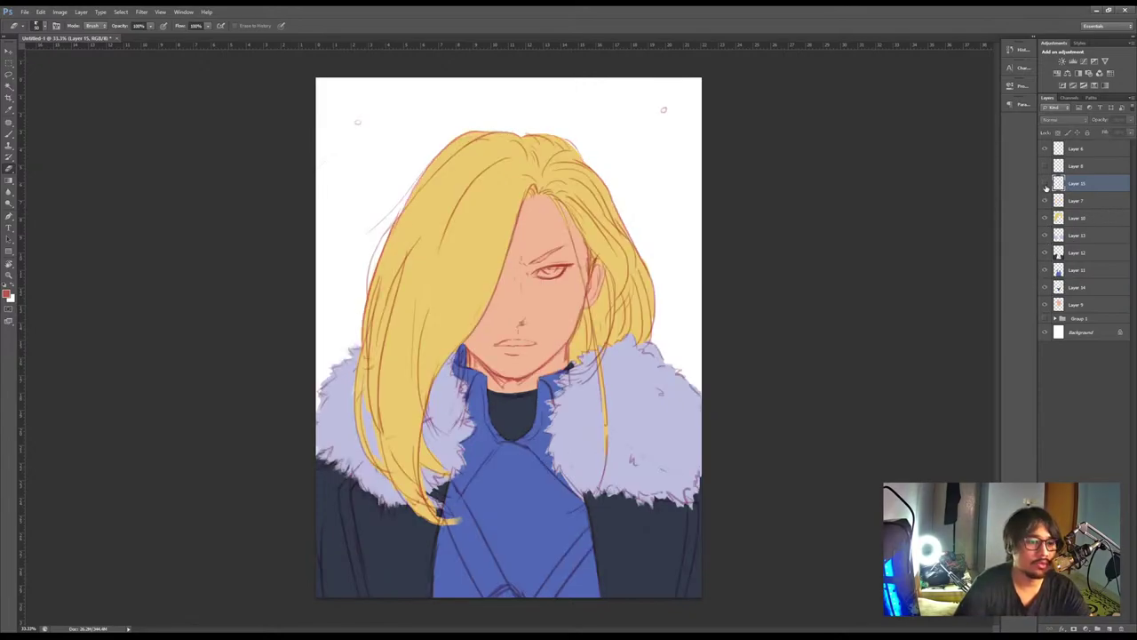
{"action": "left_click", "coordinate": [1045, 184]}
{"action": "left_click", "coordinate": [1046, 184]}
{"action": "left_click", "coordinate": [1046, 184]}
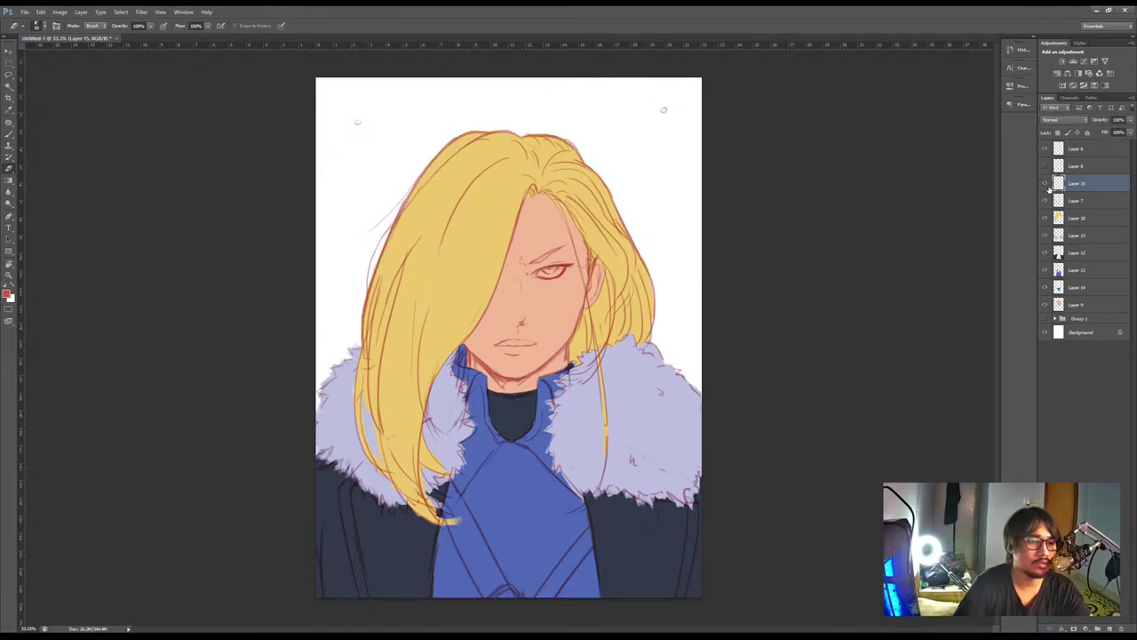
{"action": "left_click", "coordinate": [1045, 184]}
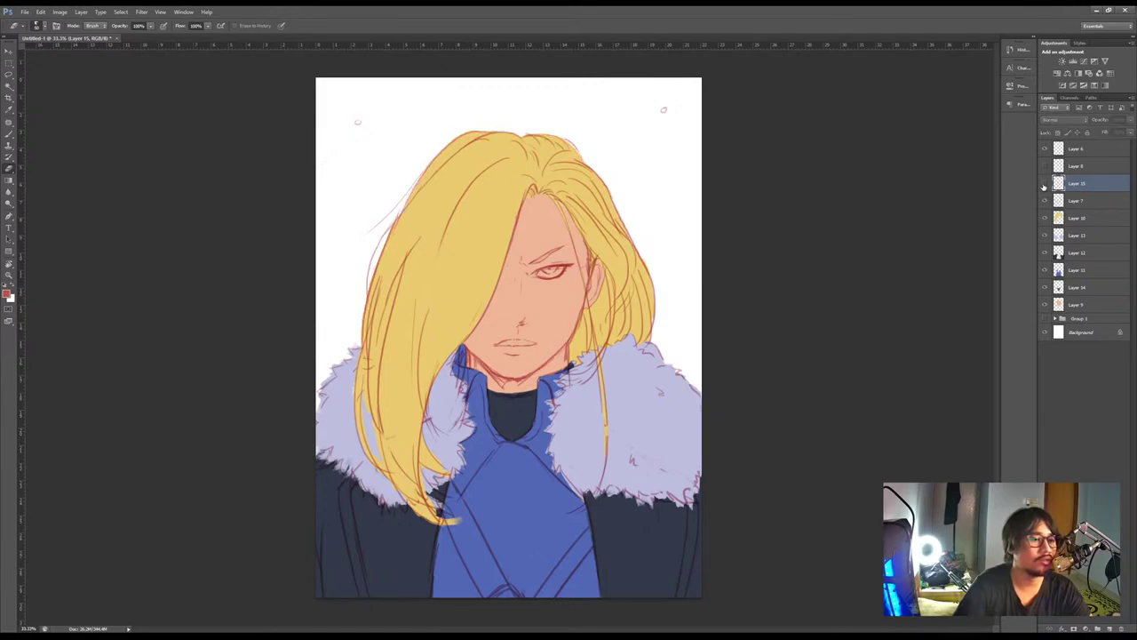
{"action": "left_click", "coordinate": [1046, 184]}
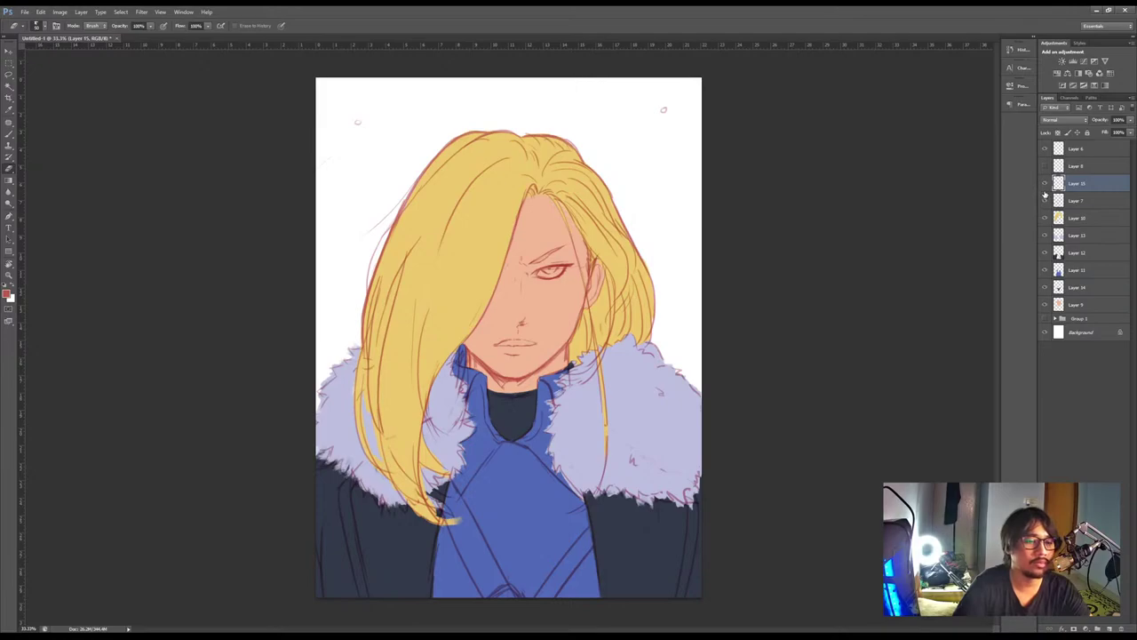
Retouch the hair's outer contour above the right-hand fur collar with a red Brush stroke on Layer 15
{"action": "key", "text": "b"}
{"action": "left_click_drag", "start_coordinate": [646, 264], "coordinate": [656, 330]}
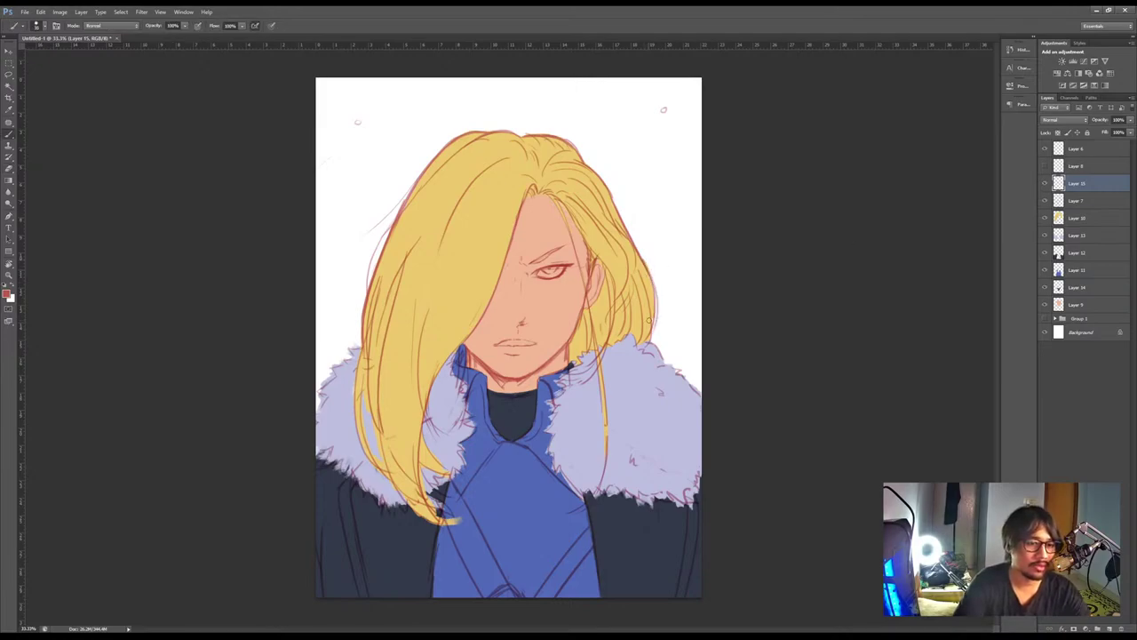
{"action": "key", "text": "ctrl+z"}
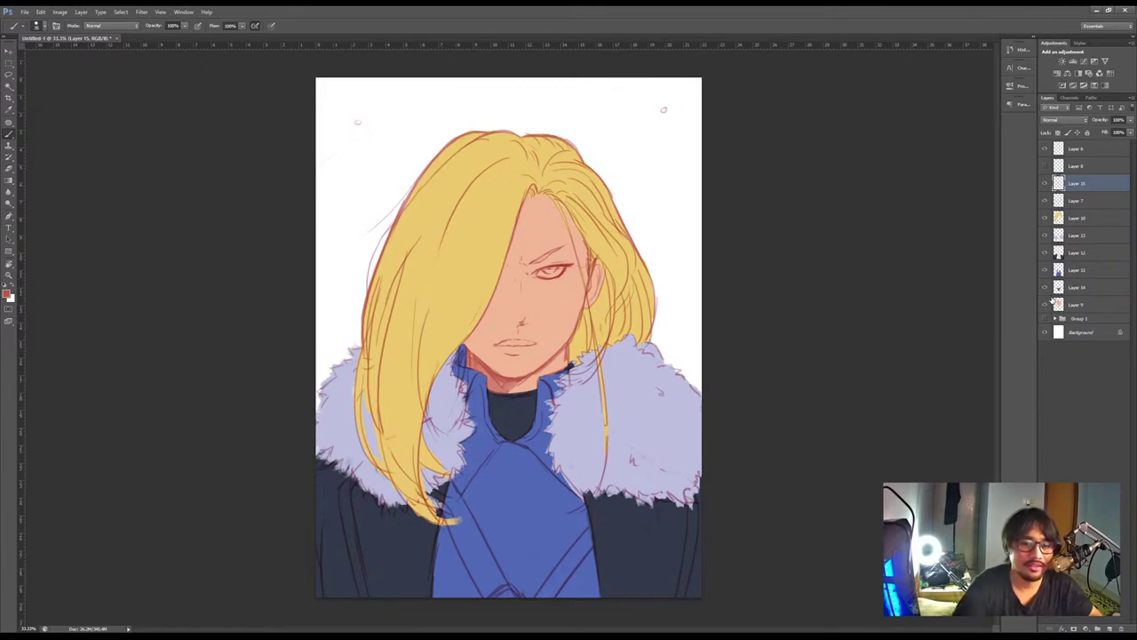
Add a new layer above the skin colour on Layer 9 and clip it to that layer
{"action": "left_click", "coordinate": [1077, 304]}
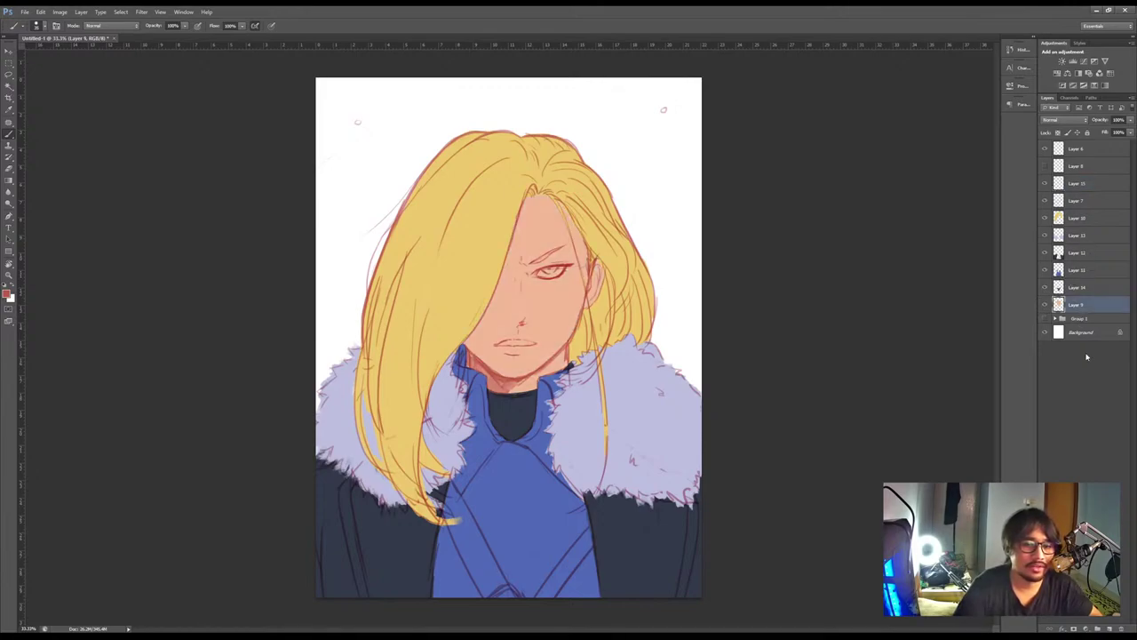
{"action": "left_click", "coordinate": [1110, 628]}
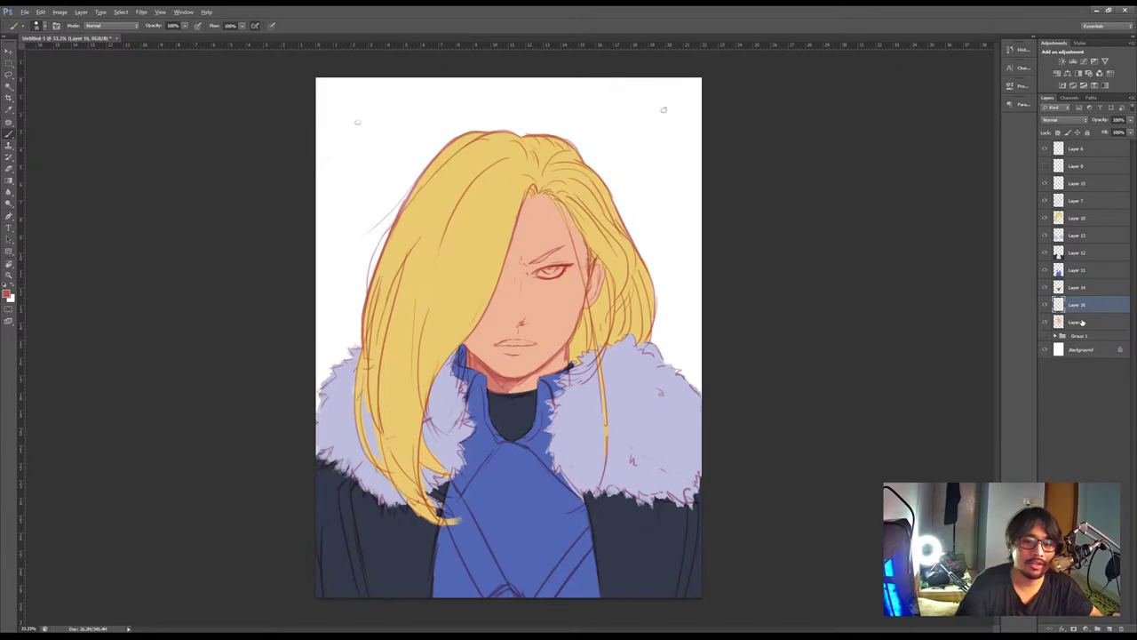
{"action": "key", "text": "ctrl+alt+g"}
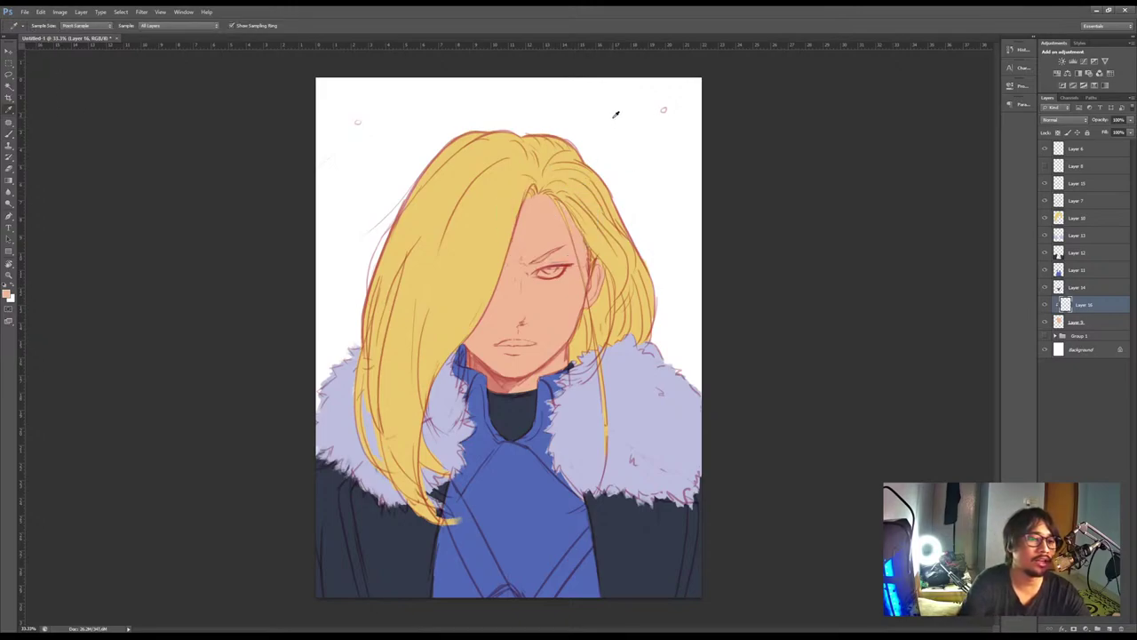
Add a new layer on top and brush three skin-coloured arrows above the head's right side, pointing down to mark the light direction
{"action": "key", "text": "i"}
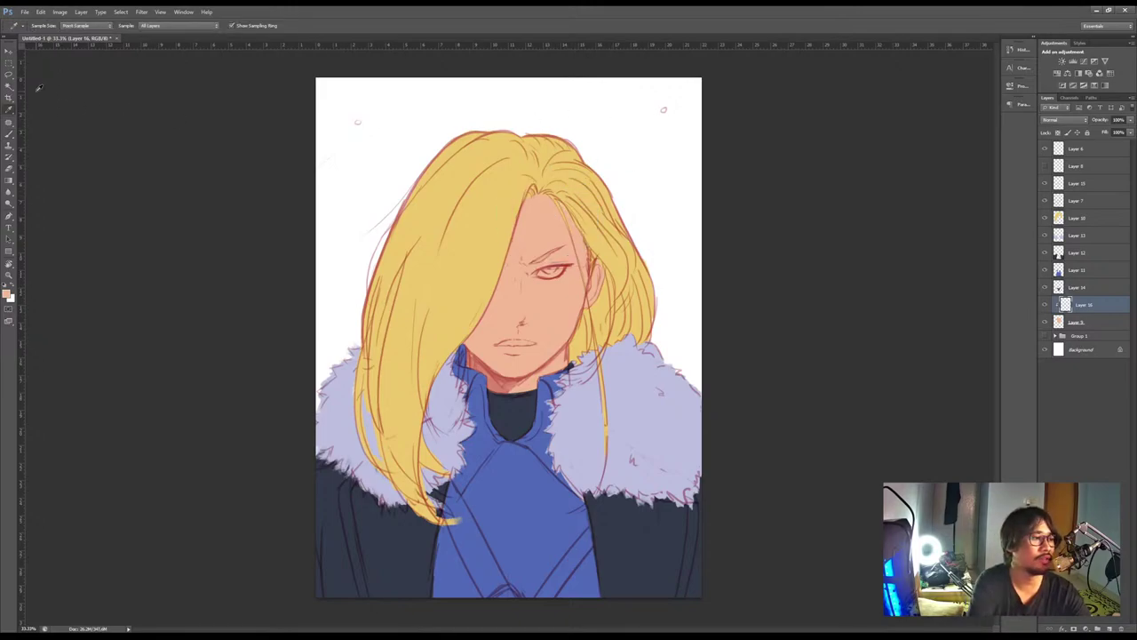
{"action": "key", "text": "b"}
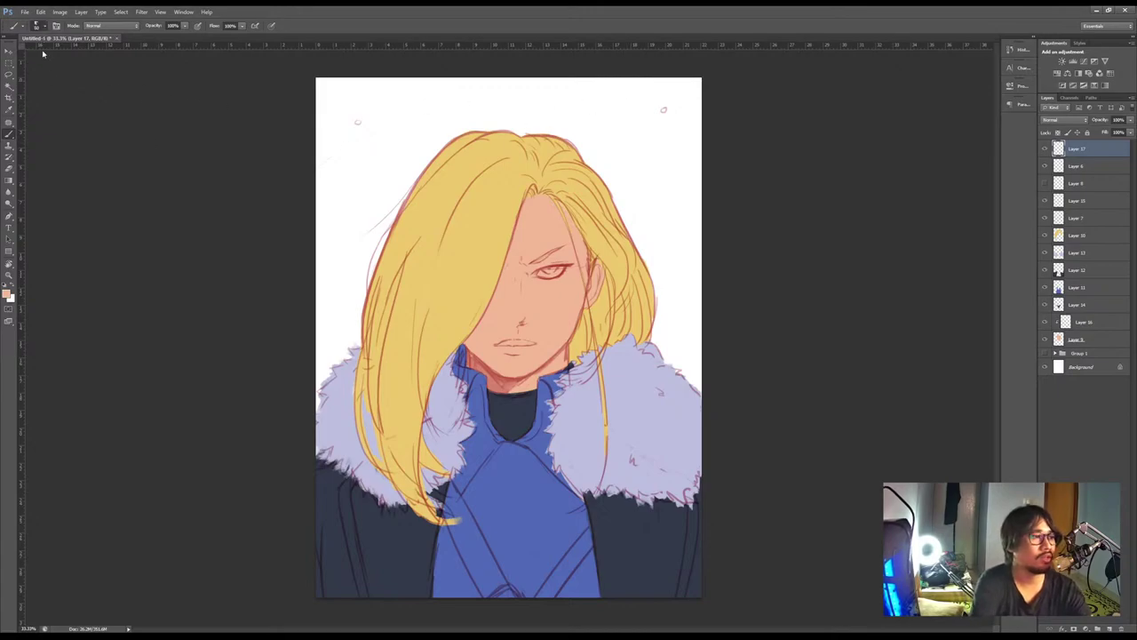
{"action": "mouse_move", "coordinate": [594, 114]}
{"action": "left_mouse_down"}
{"action": "mouse_move", "coordinate": [612, 93]}
{"action": "mouse_move", "coordinate": [600, 116]}
{"action": "left_mouse_up"}
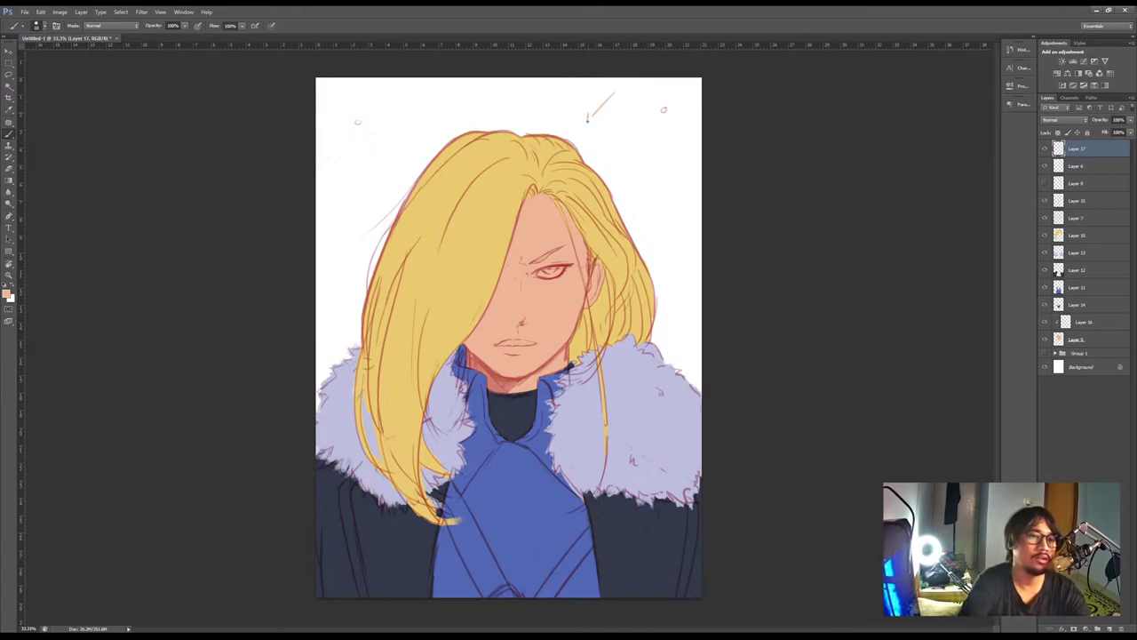
{"action": "mouse_move", "coordinate": [637, 100]}
{"action": "left_mouse_down"}
{"action": "mouse_move", "coordinate": [615, 130]}
{"action": "mouse_move", "coordinate": [649, 152]}
{"action": "left_mouse_up"}
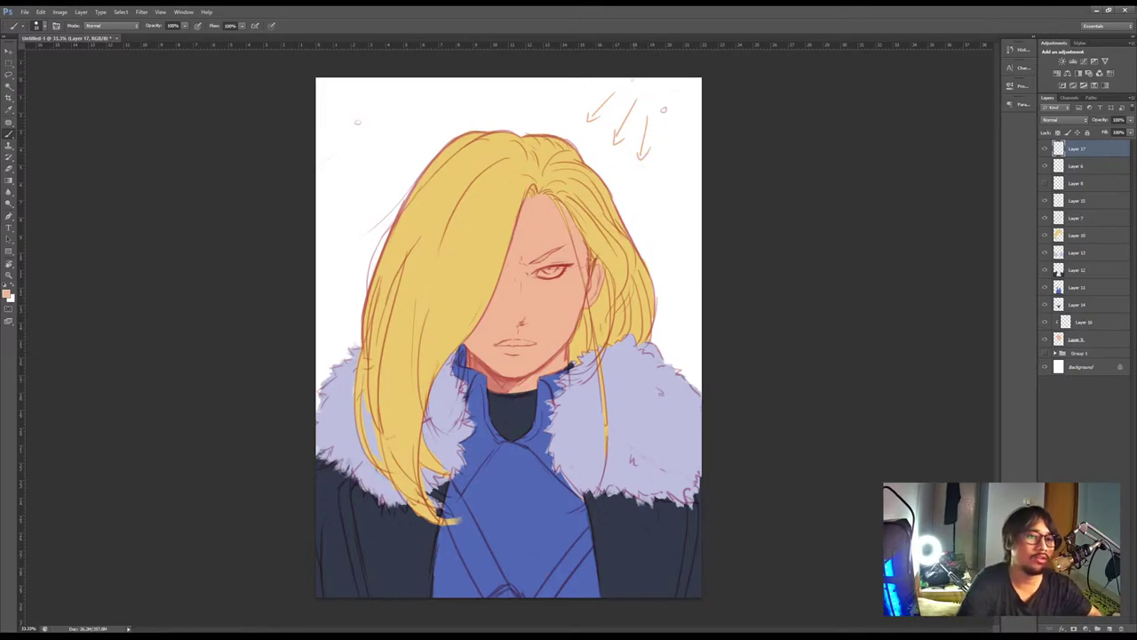
{"action": "left_click_drag", "start_coordinate": [633, 86], "coordinate": [664, 83]}
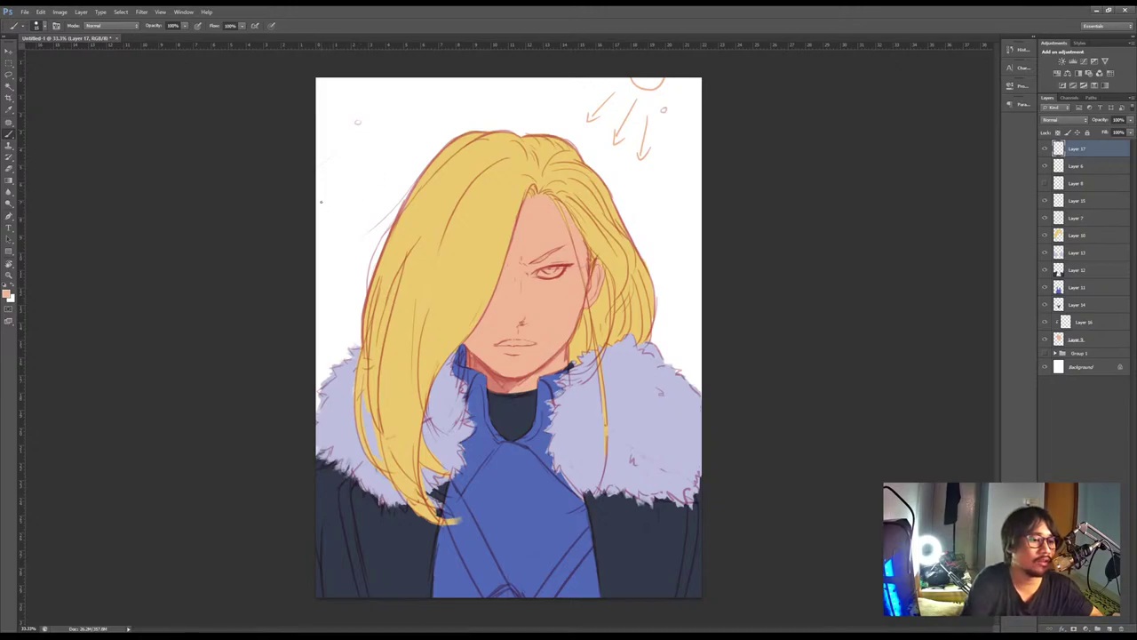
{"action": "left_click_drag", "start_coordinate": [336, 188], "coordinate": [321, 212]}
{"action": "left_click_drag", "start_coordinate": [404, 124], "coordinate": [384, 142]}
{"action": "left_click_drag", "start_coordinate": [449, 92], "coordinate": [437, 105]}
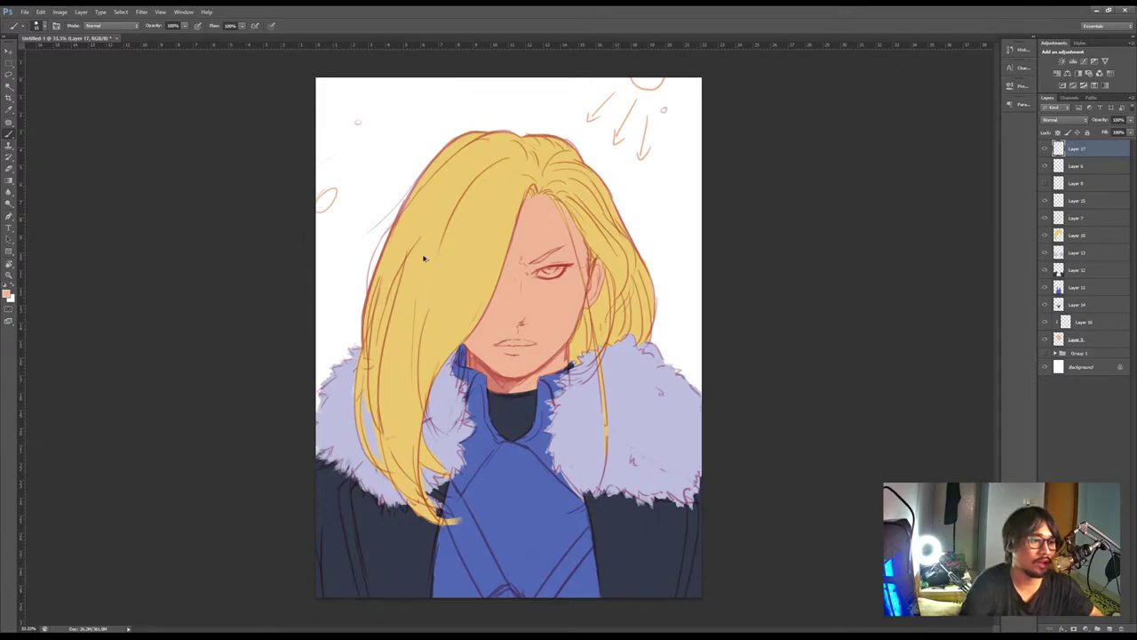
{"action": "key", "text": "ctrl+z"}
{"action": "left_click_drag", "start_coordinate": [330, 286], "coordinate": [336, 281]}
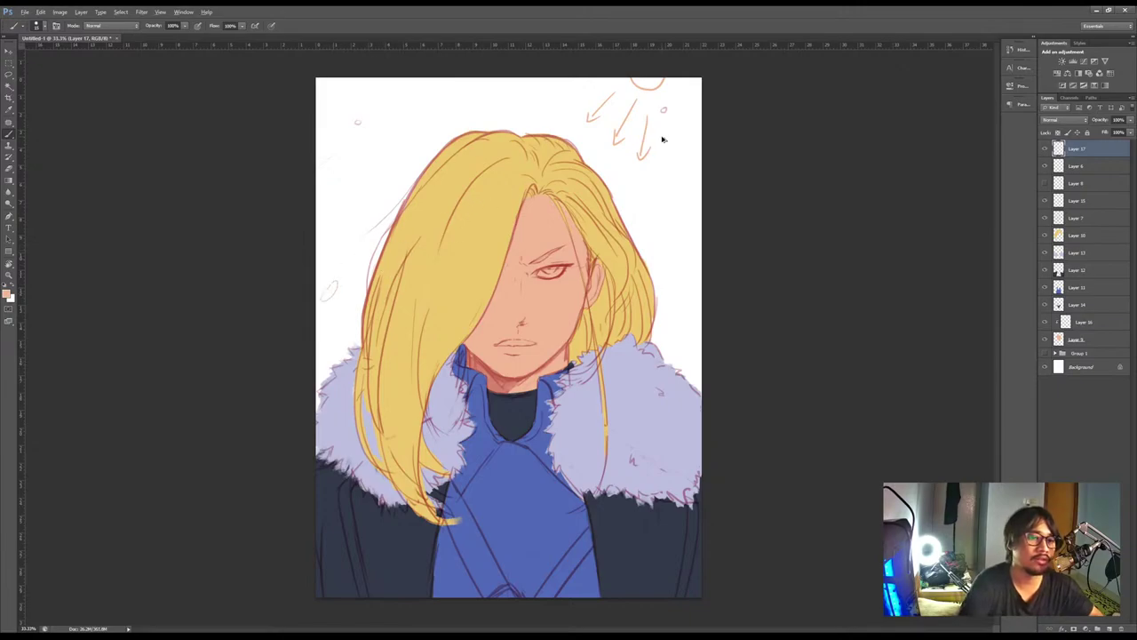
{"action": "key", "text": "ctrl+z"}
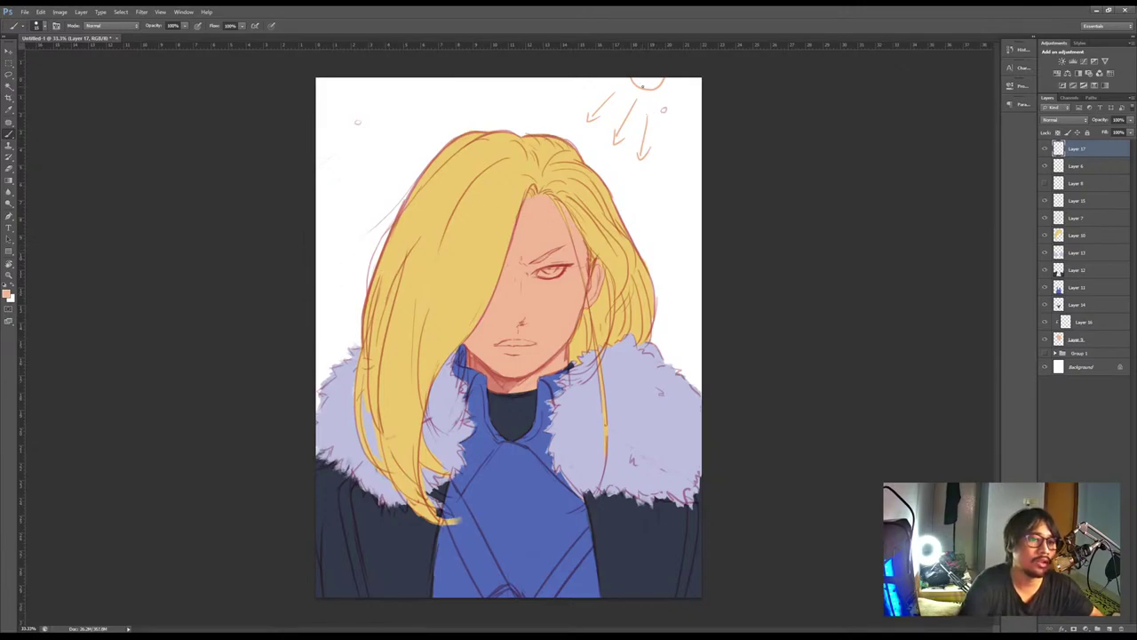
{"action": "key", "text": "e"}
{"action": "left_click_drag", "start_coordinate": [633, 82], "coordinate": [661, 80]}
{"action": "key", "text": "b"}
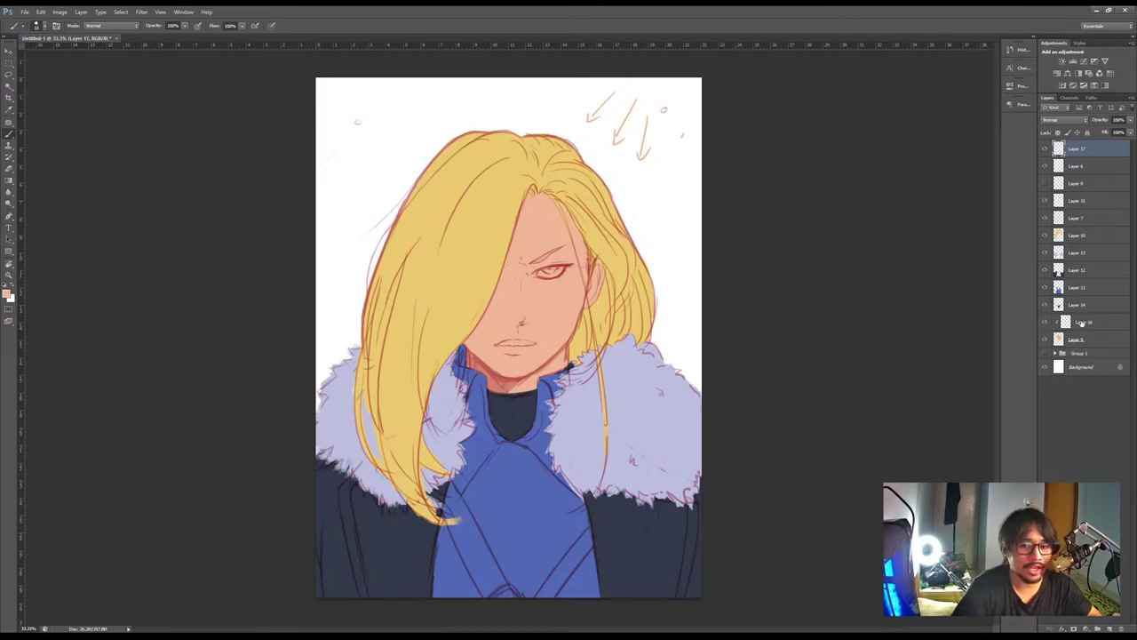
Make clipped Layer 16 active and ready the Brush tool with a purple foreground colour for the skin shadows
{"action": "left_click", "coordinate": [1049, 326]}
{"action": "key", "text": "i"}
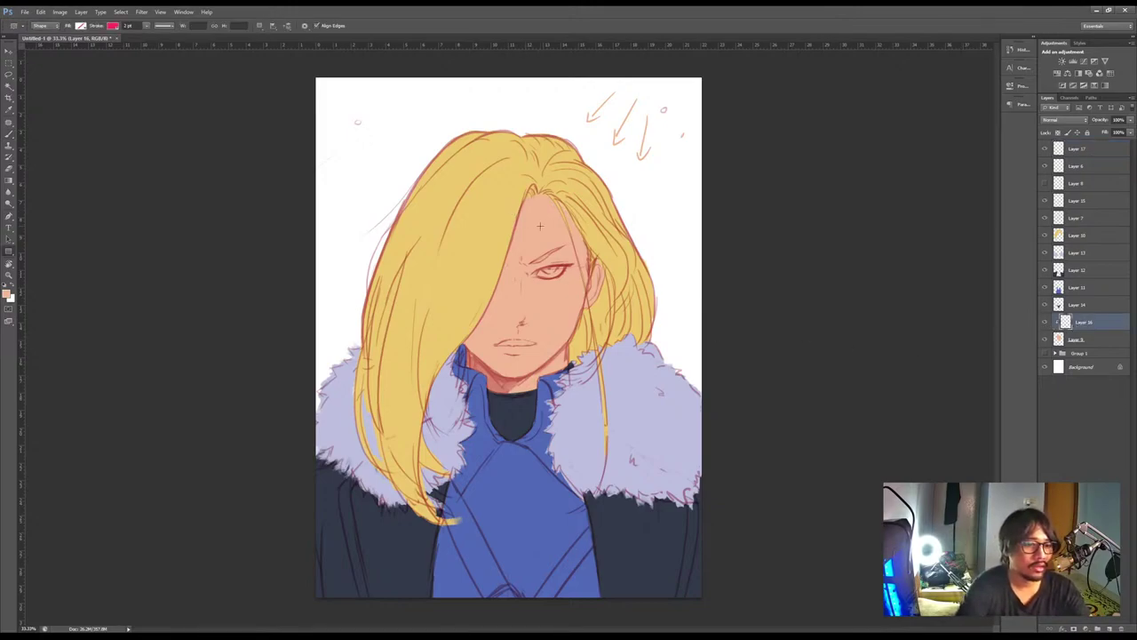
{"action": "left_click", "coordinate": [539, 225]}
{"action": "key", "text": "b"}
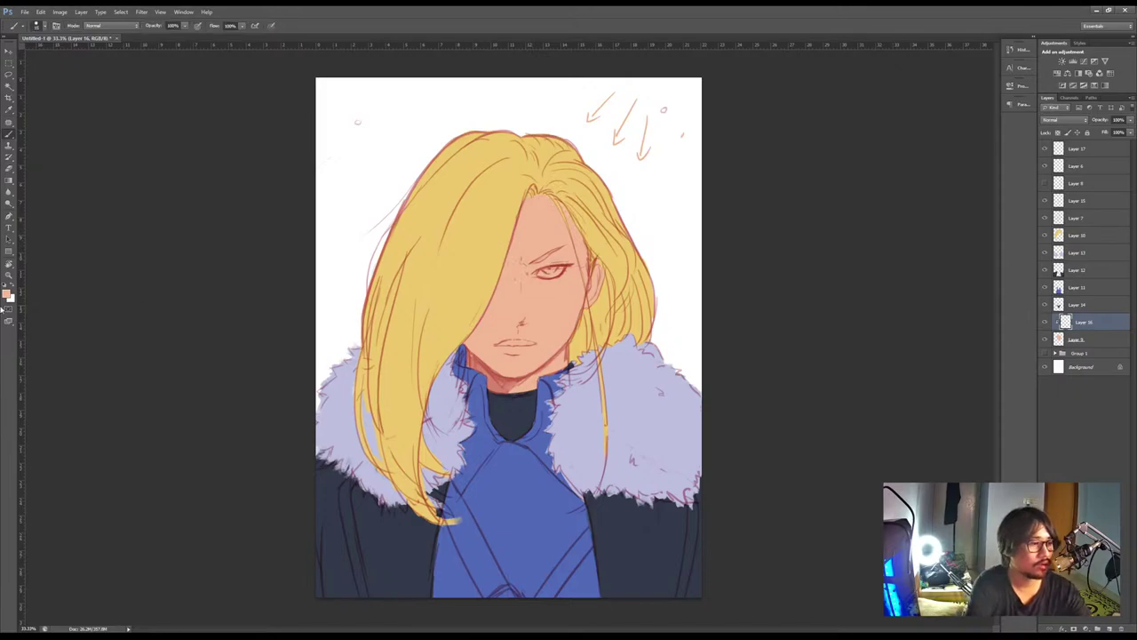
{"action": "key", "text": "i"}
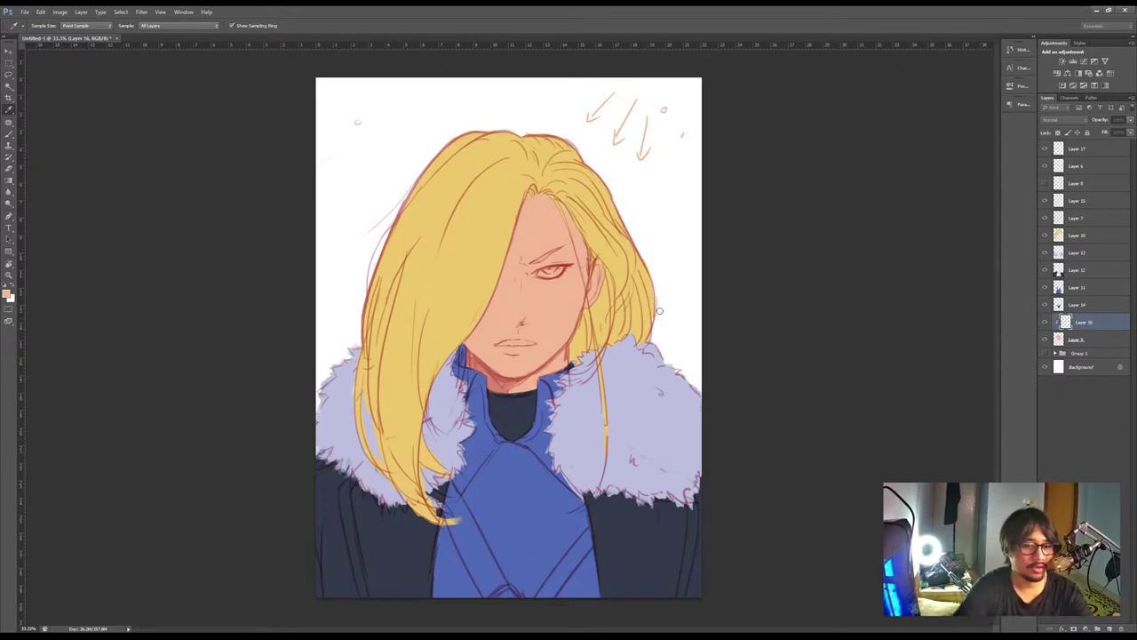
{"action": "left_click", "coordinate": [511, 229], "text": "alt"}
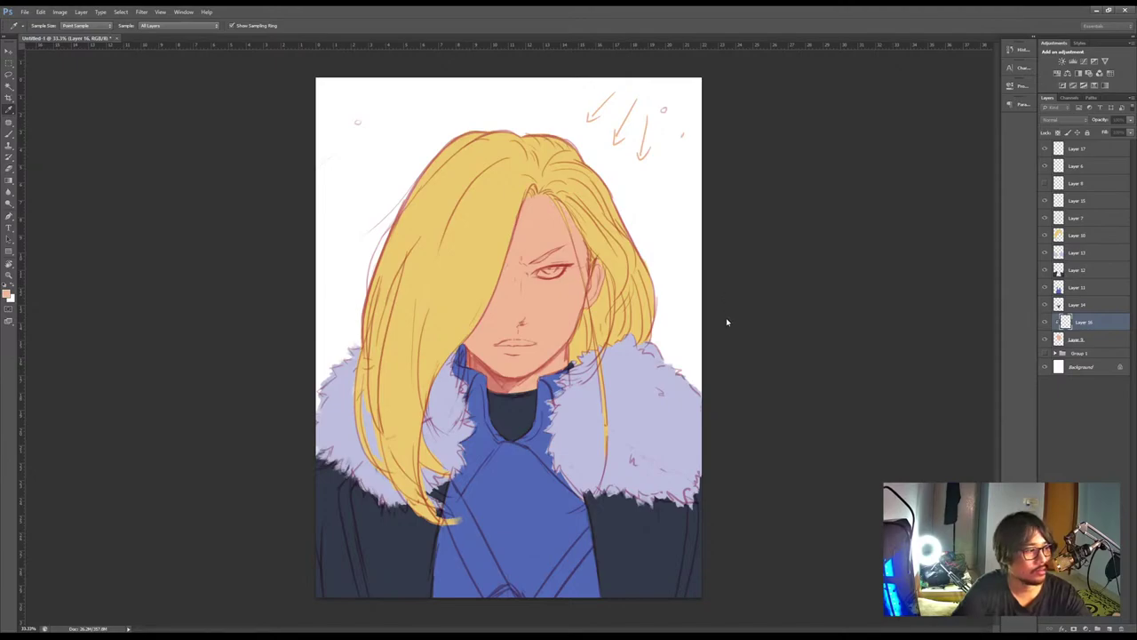
{"action": "key", "text": "b"}
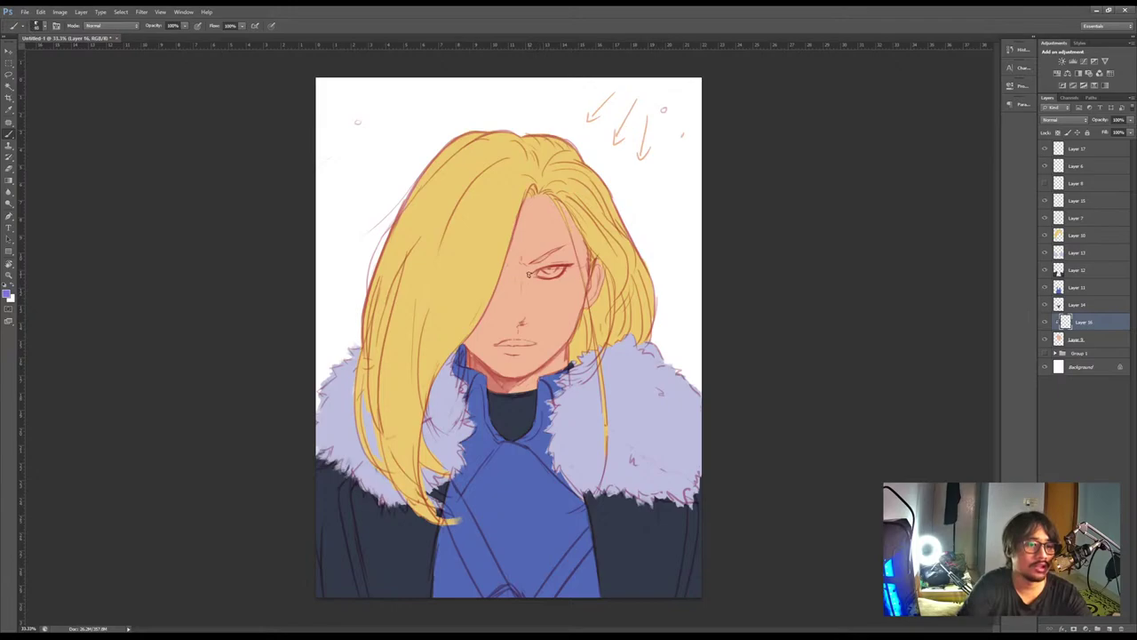
Brush purple shadows on Layer 16 around the visible eye, along the forehead hairline and down the hair-covered edge of the face
{"action": "left_click_drag", "start_coordinate": [530, 215], "coordinate": [543, 254]}
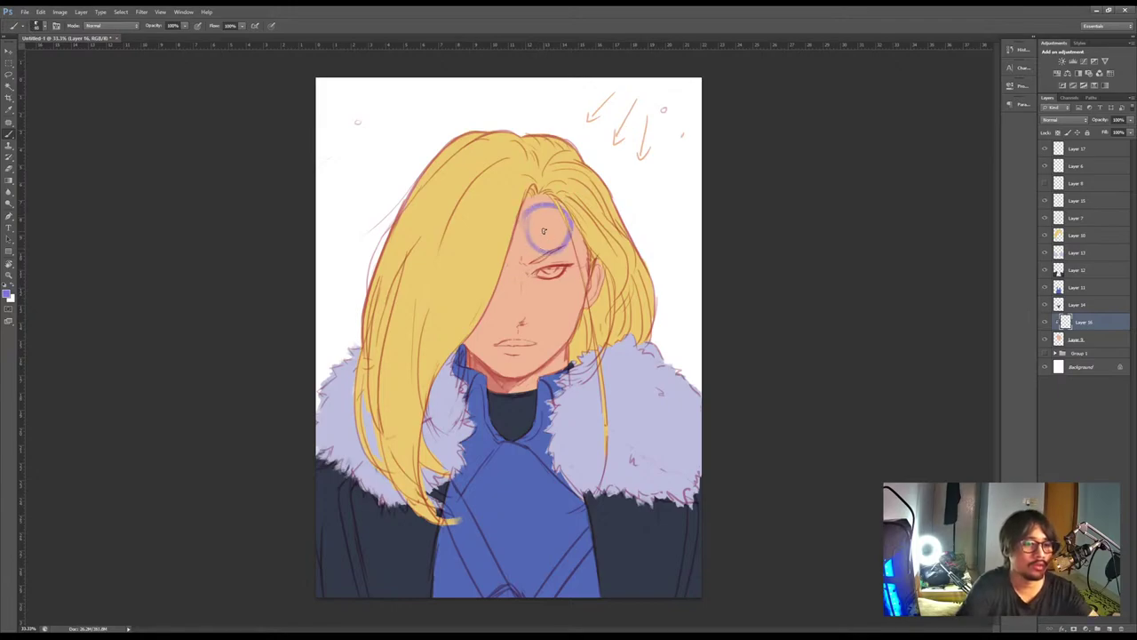
{"action": "key", "text": "ctrl+z"}
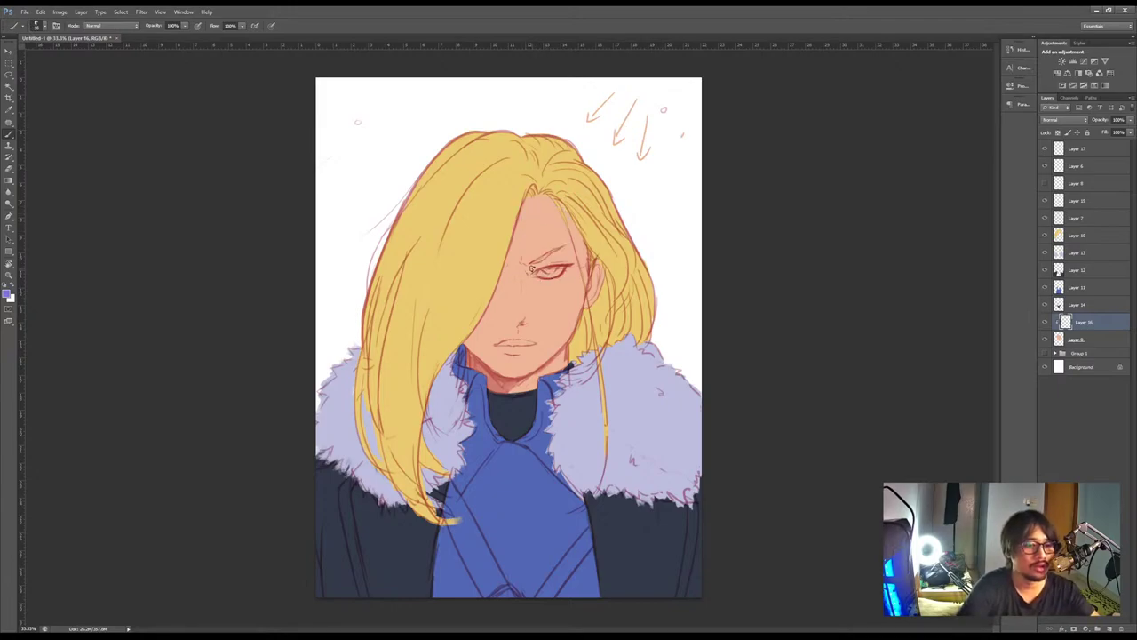
{"action": "left_click_drag", "start_coordinate": [528, 266], "coordinate": [560, 265]}
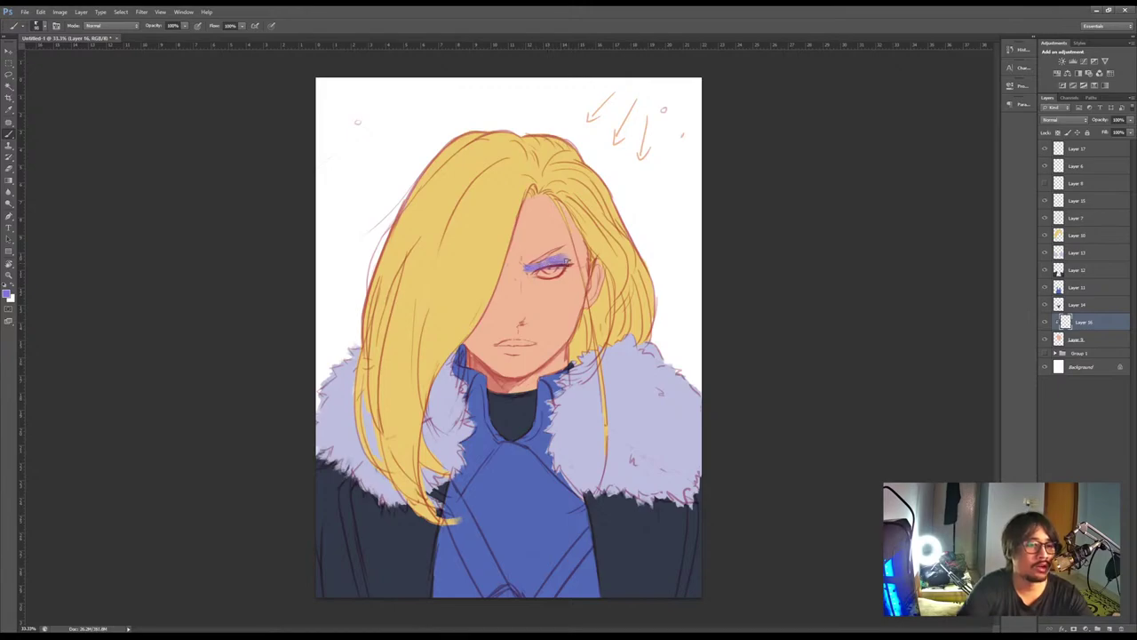
{"action": "key", "text": "e"}
{"action": "key", "text": "b"}
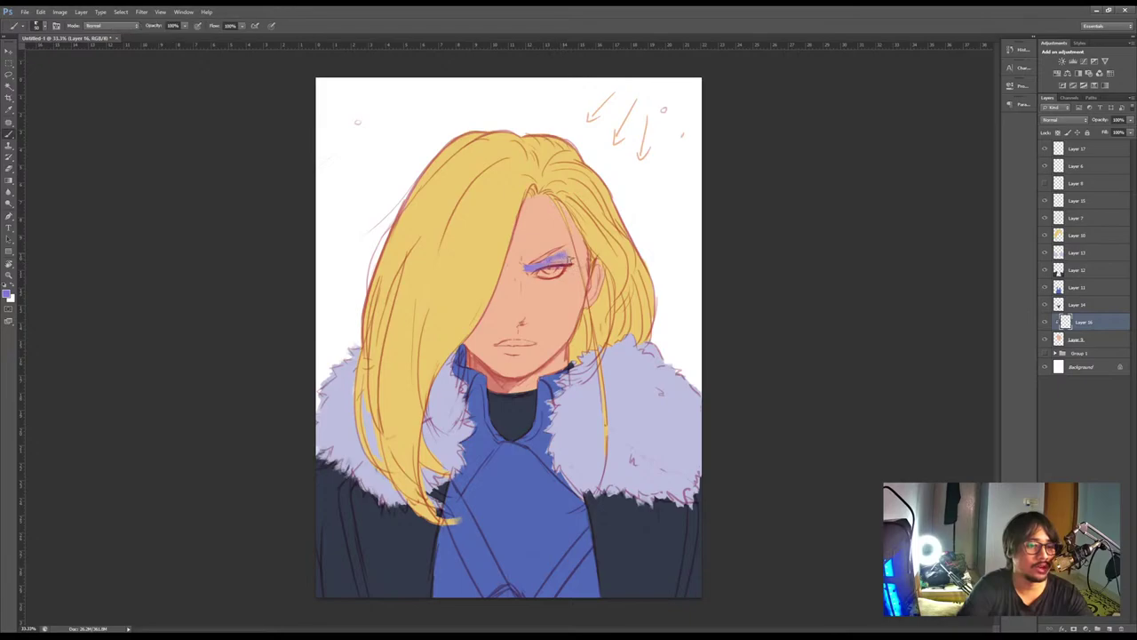
{"action": "mouse_move", "coordinate": [567, 267]}
{"action": "left_mouse_down"}
{"action": "mouse_move", "coordinate": [527, 268]}
{"action": "mouse_move", "coordinate": [533, 276]}
{"action": "mouse_move", "coordinate": [515, 278]}
{"action": "mouse_move", "coordinate": [507, 258]}
{"action": "mouse_move", "coordinate": [519, 208]}
{"action": "left_mouse_up"}
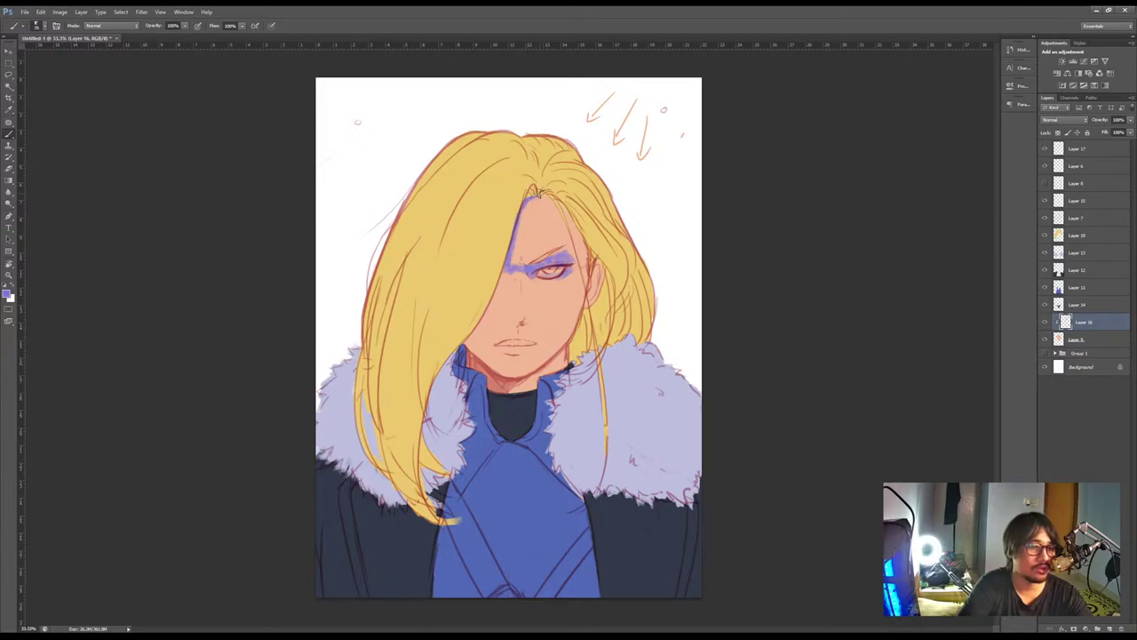
{"action": "mouse_move", "coordinate": [596, 212]}
{"action": "left_mouse_down"}
{"action": "mouse_move", "coordinate": [577, 222]}
{"action": "mouse_move", "coordinate": [586, 284]}
{"action": "left_mouse_up"}
{"action": "mouse_move", "coordinate": [517, 270]}
{"action": "left_mouse_down"}
{"action": "mouse_move", "coordinate": [471, 322]}
{"action": "mouse_move", "coordinate": [477, 312]}
{"action": "mouse_move", "coordinate": [485, 358]}
{"action": "left_mouse_up"}
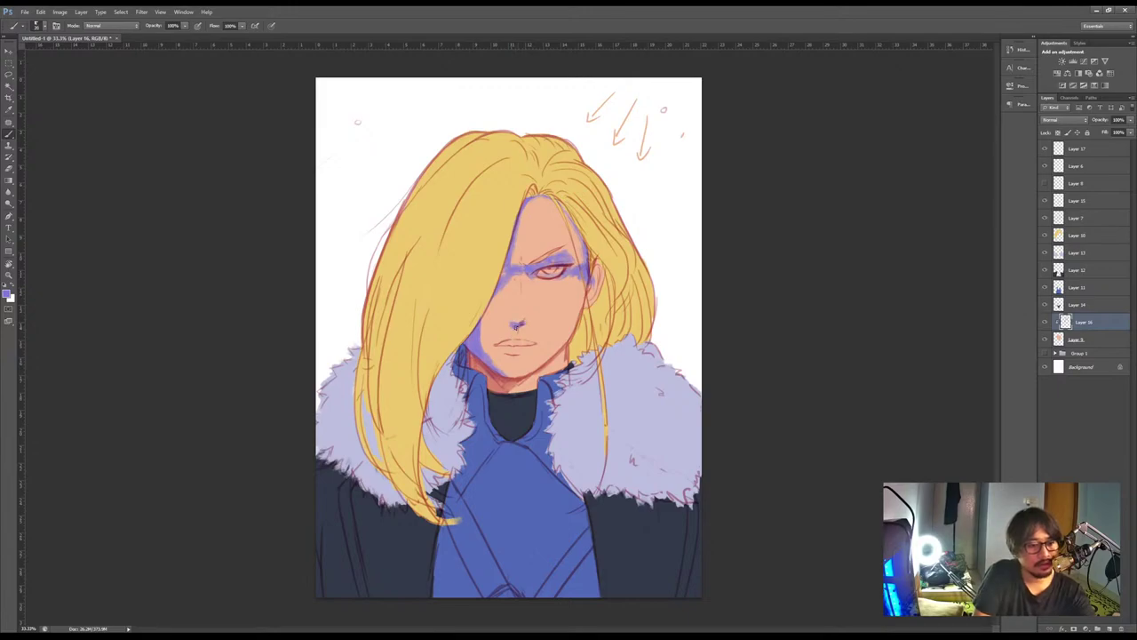
Brush purple shadows under the nose, on the lips, below the lower lip and between the brows, cleaning the edges with the Eraser
{"action": "left_click_drag", "start_coordinate": [515, 326], "coordinate": [520, 325]}
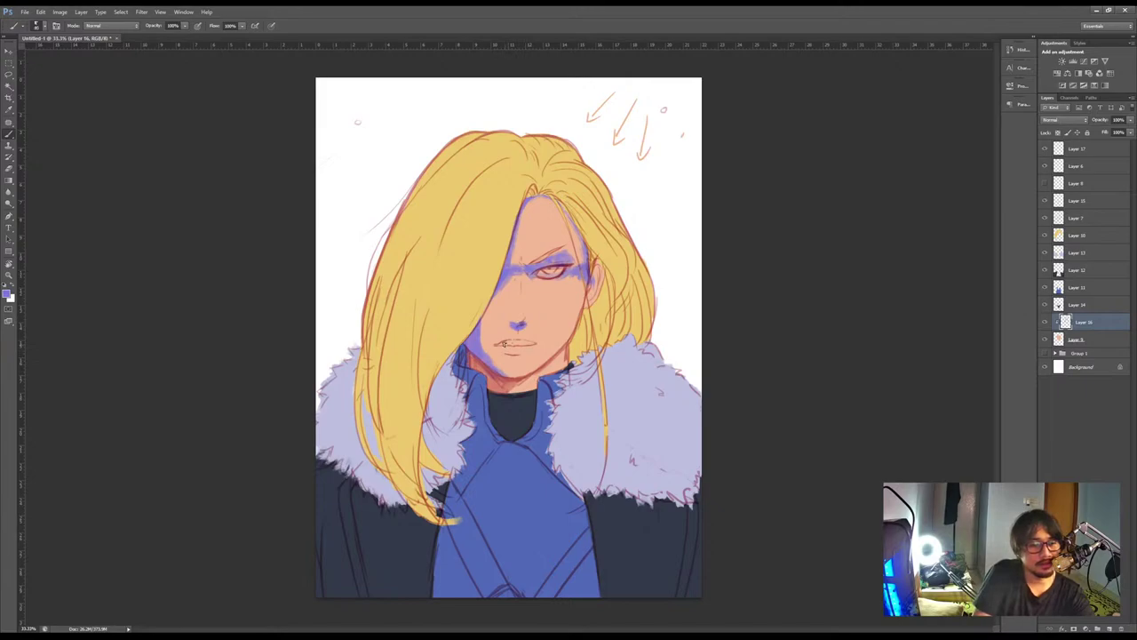
{"action": "left_click_drag", "start_coordinate": [499, 344], "coordinate": [508, 341]}
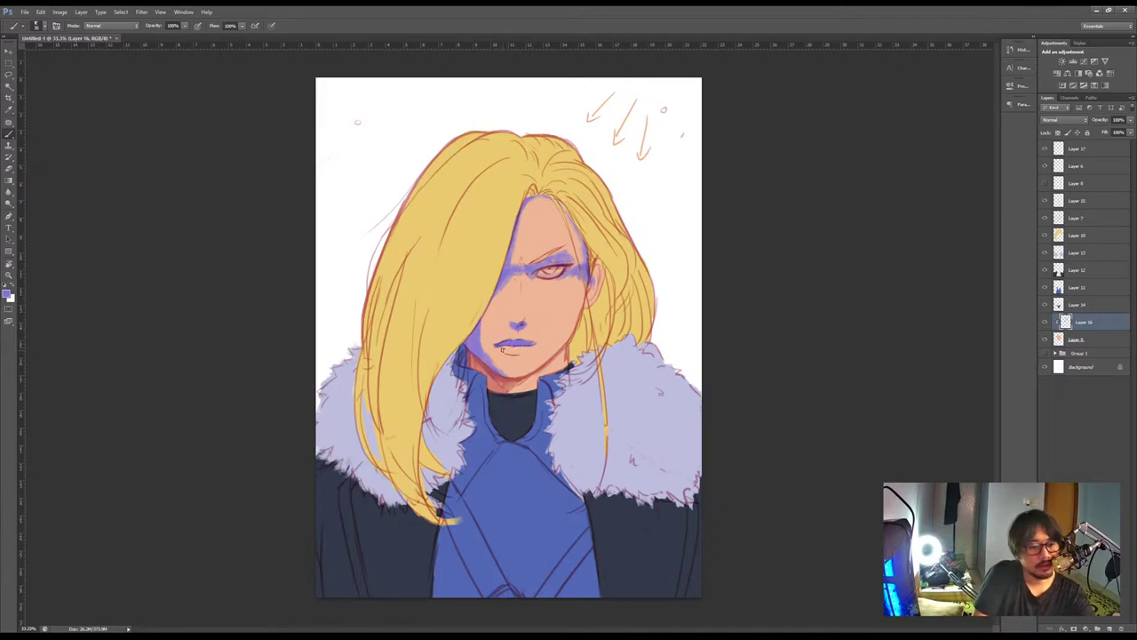
{"action": "key", "text": "e"}
{"action": "key", "text": "b"}
{"action": "key", "text": "e"}
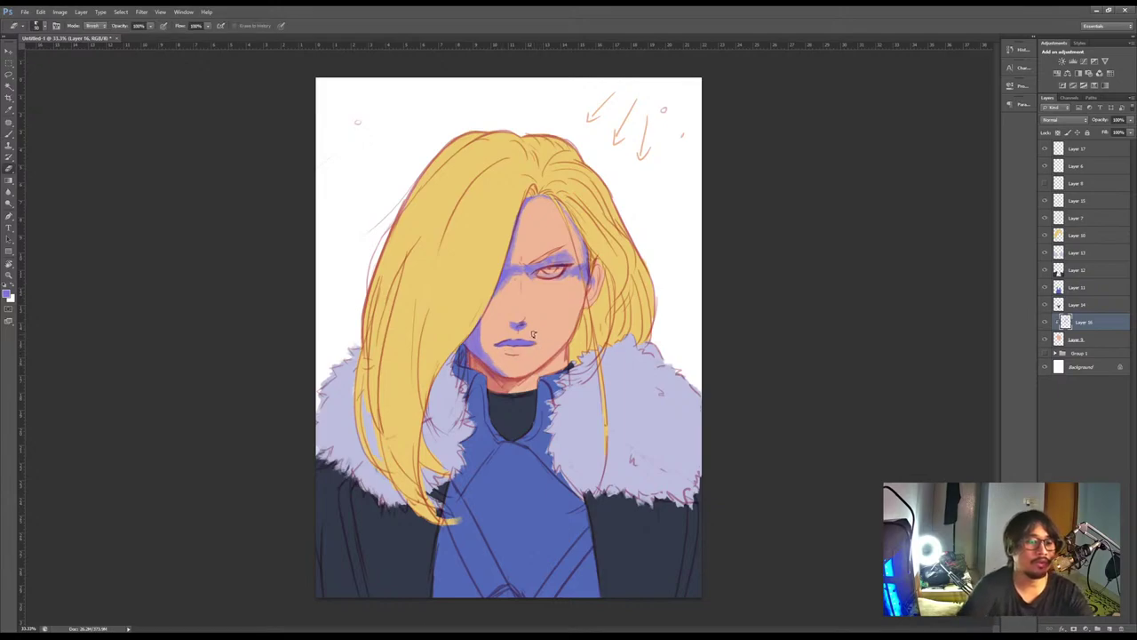
{"action": "key", "text": "b"}
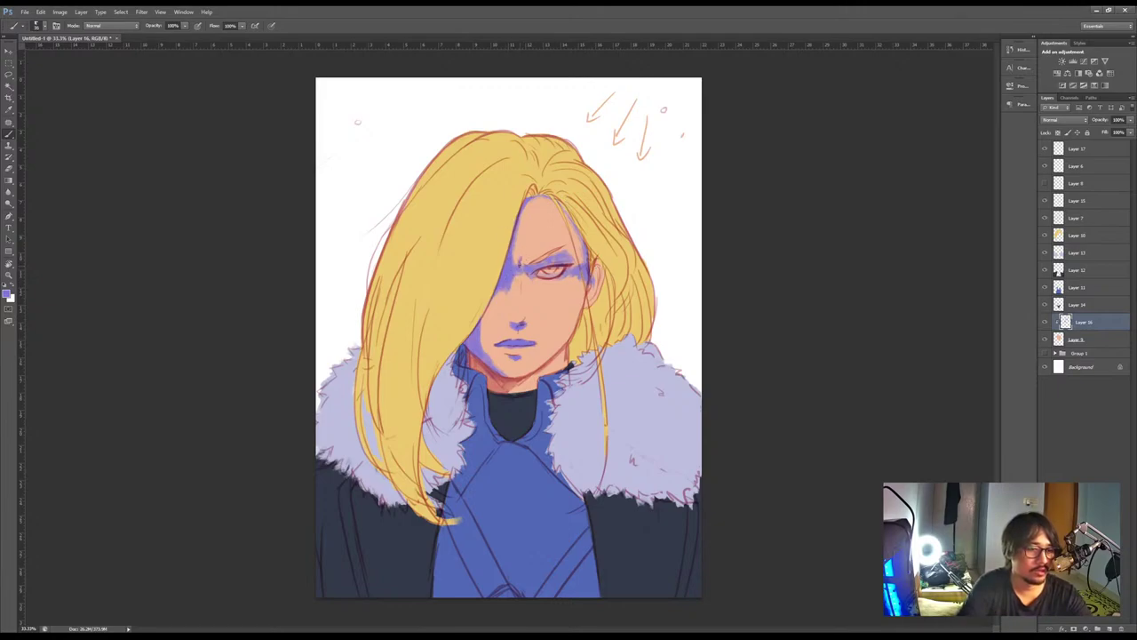
{"action": "key", "text": "e"}
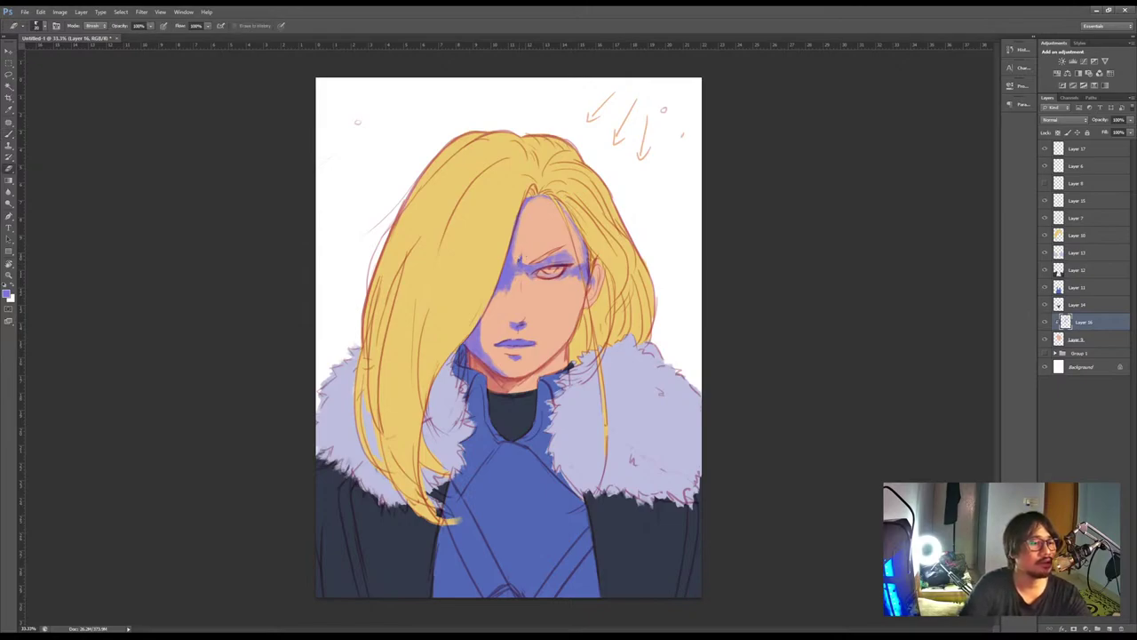
{"action": "key", "text": "b"}
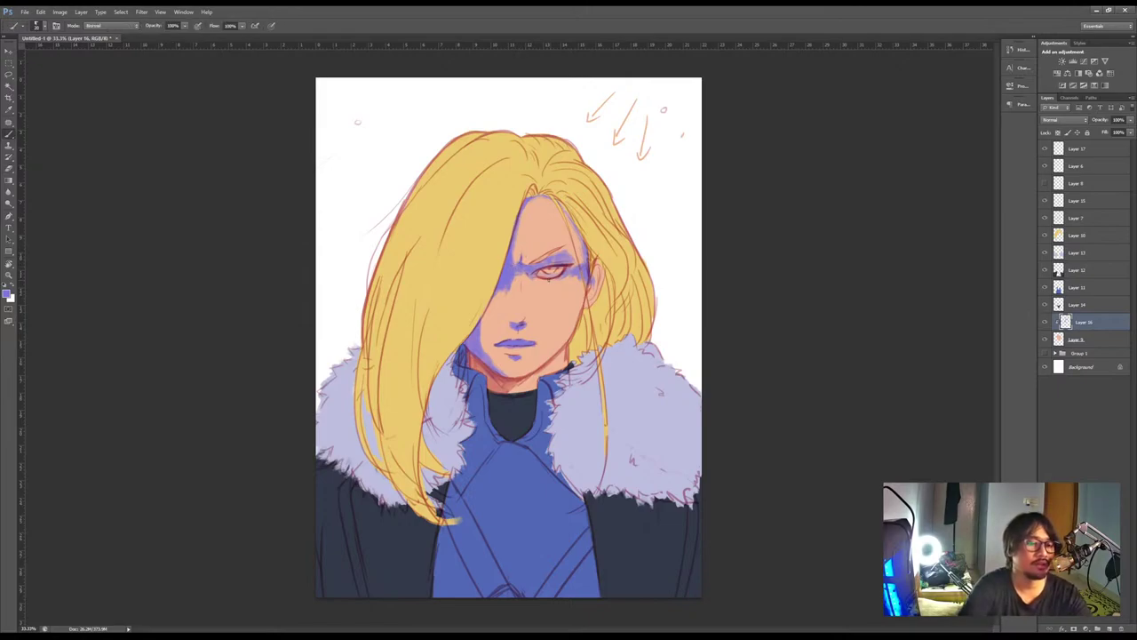
Brush a purple shadow beneath the visible eye and down the outer cheek to the jaw, undoing a stray stroke
{"action": "mouse_move", "coordinate": [532, 275]}
{"action": "left_mouse_down"}
{"action": "mouse_move", "coordinate": [579, 280]}
{"action": "mouse_move", "coordinate": [555, 343]}
{"action": "left_mouse_up"}
{"action": "left_click_drag", "start_coordinate": [572, 290], "coordinate": [552, 315]}
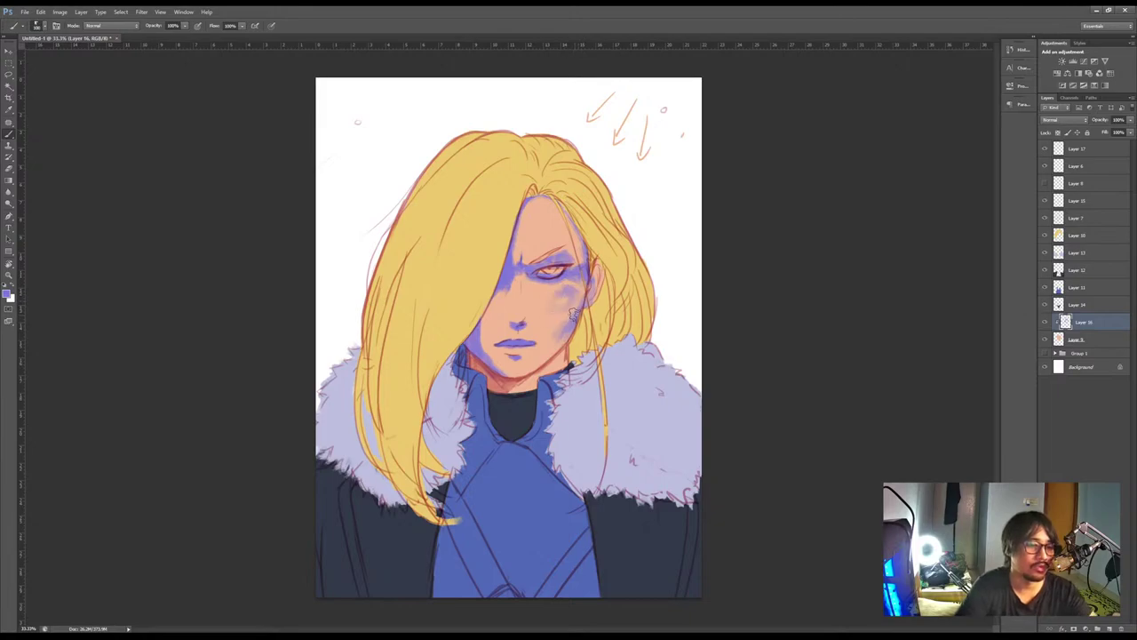
{"action": "key", "text": "ctrl+z"}
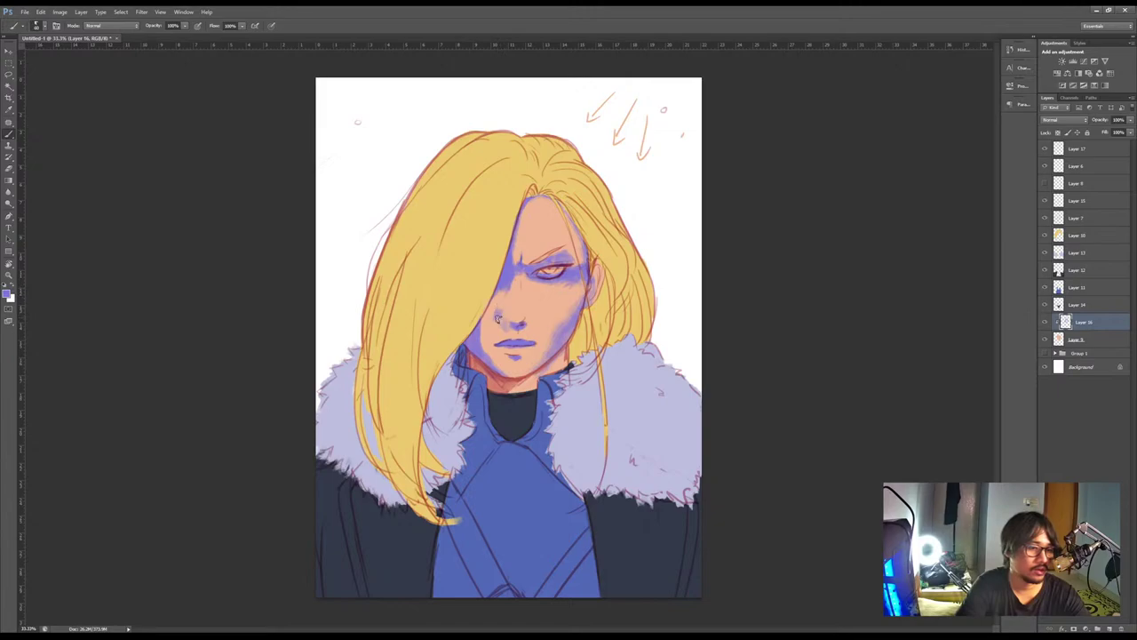
Shape the purple shadow around the nostrils and the side of the nose, alternating Brush and Eraser
{"action": "key", "text": "e"}
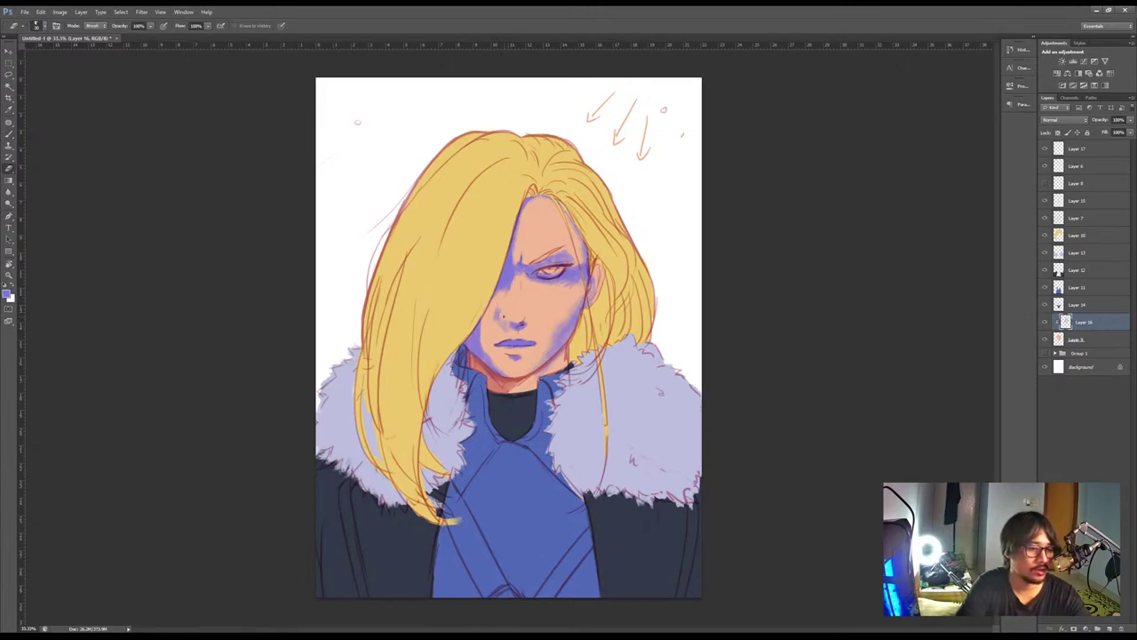
{"action": "key", "text": "b"}
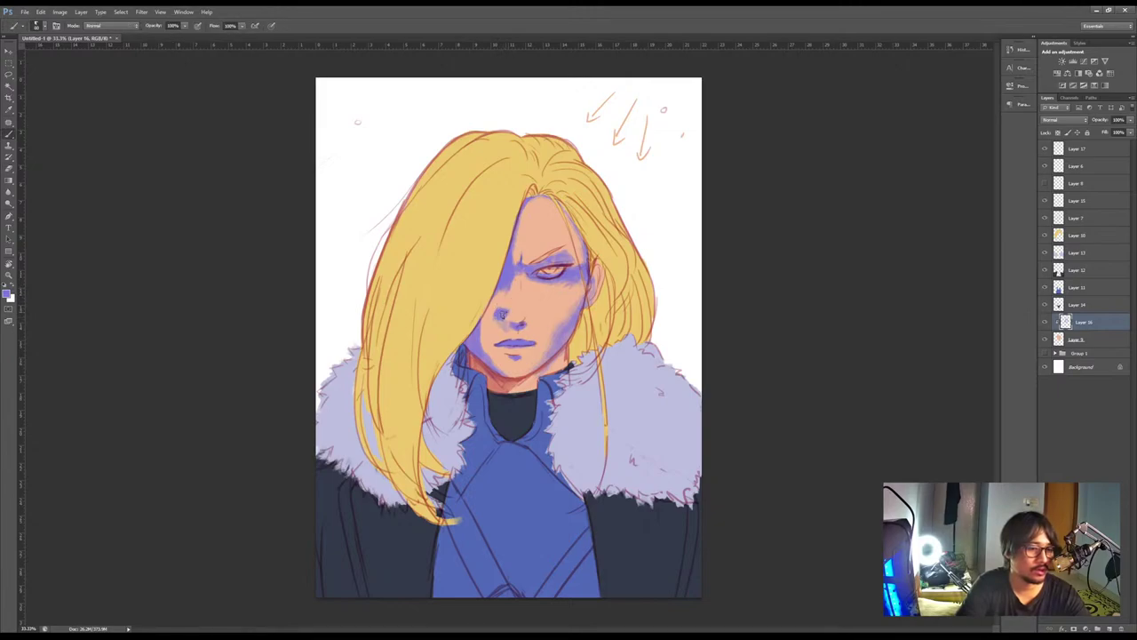
{"action": "key", "text": "e"}
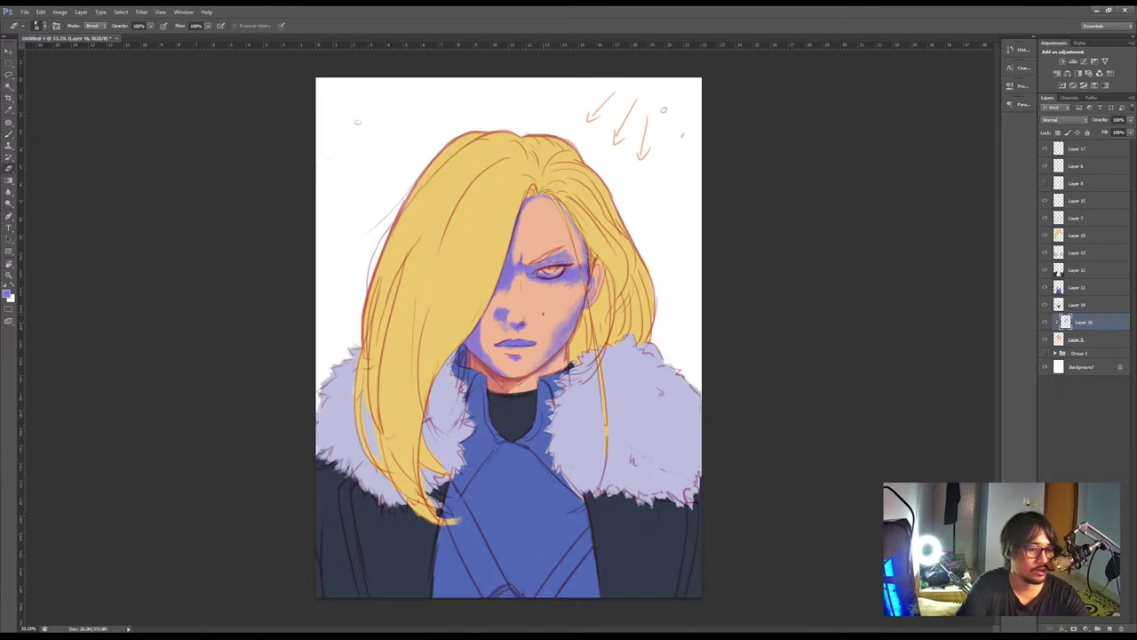
{"action": "key", "text": "b"}
{"action": "key", "text": "e"}
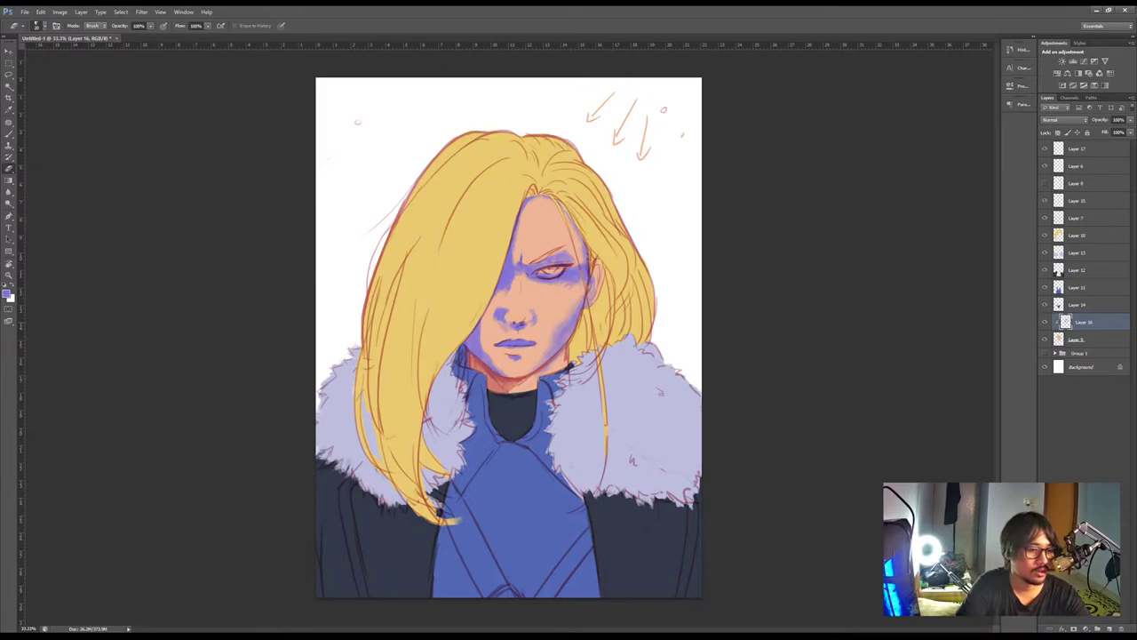
{"action": "key", "text": "b"}
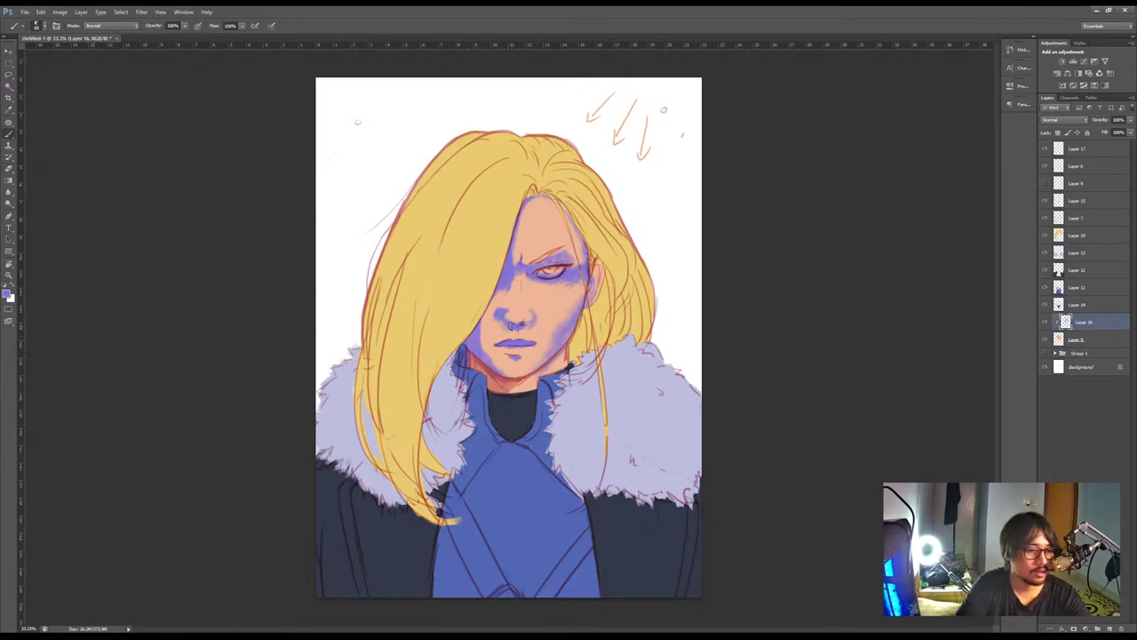
Refine the chin shadow and fill the cheek beside the hair-covered half of the face with purple
{"action": "key", "text": "e"}
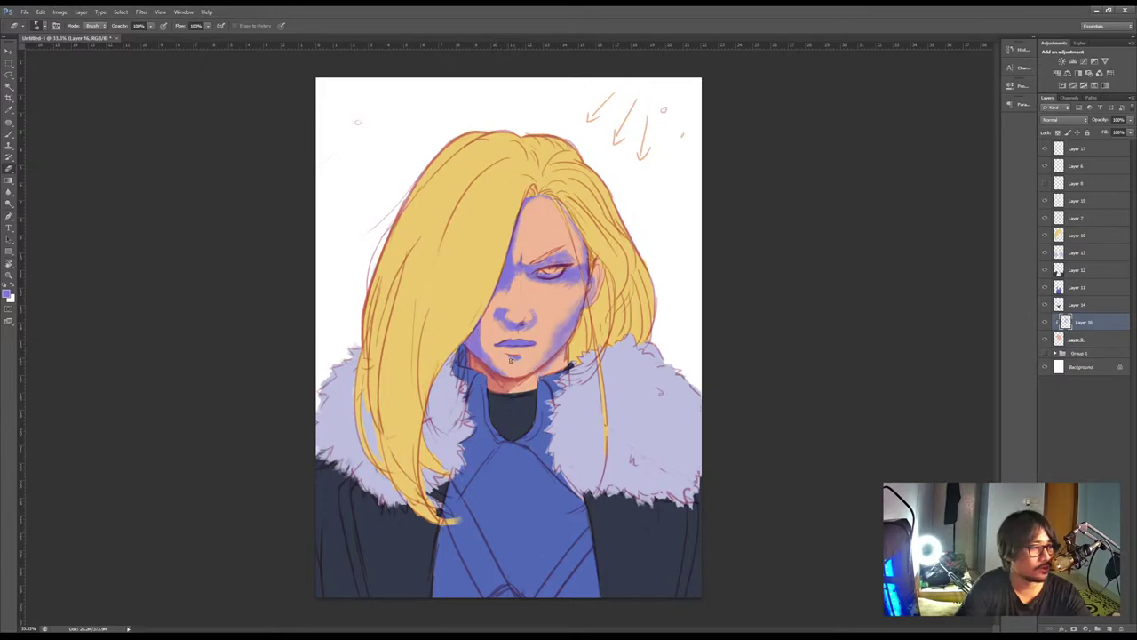
{"action": "key", "text": "b"}
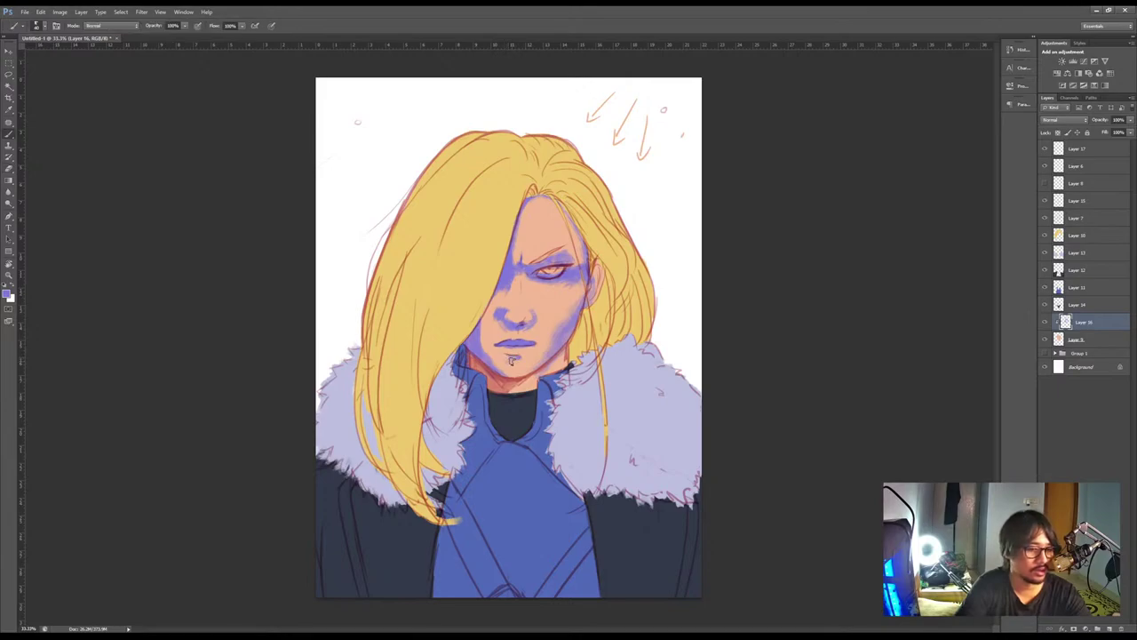
{"action": "key", "text": "e"}
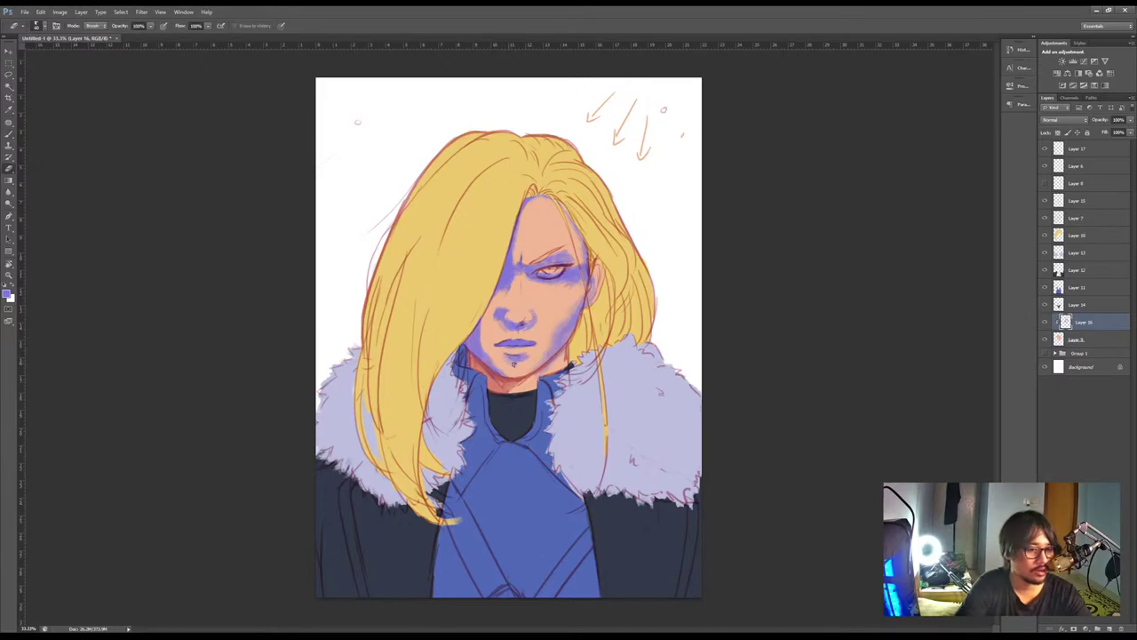
{"action": "key", "text": "b"}
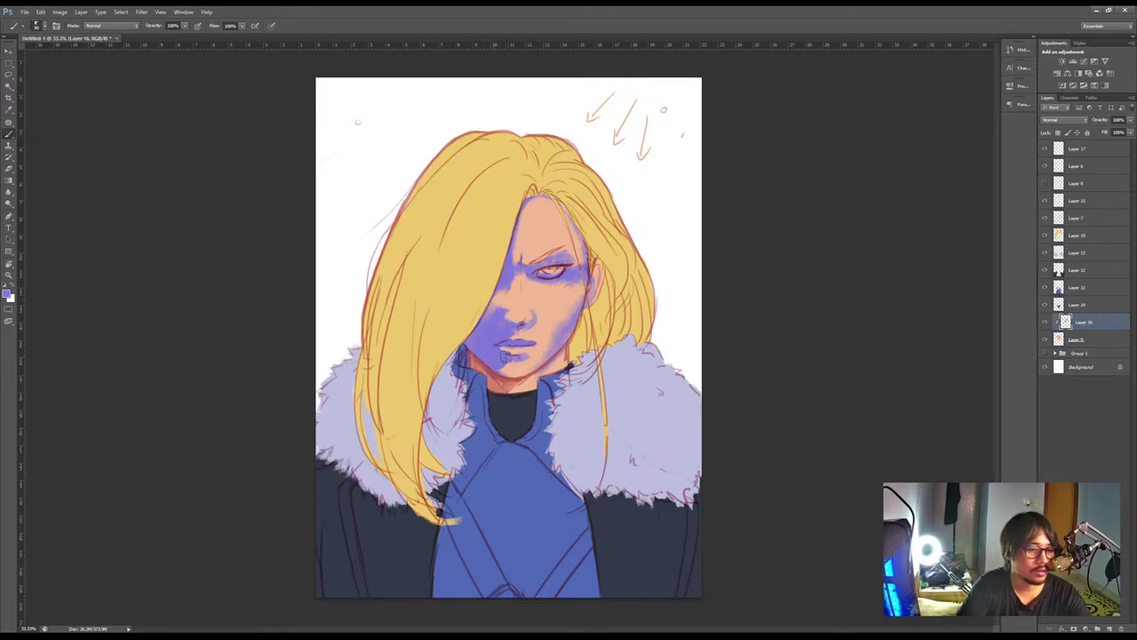
Shift the hue of the purple shadows on Layer 16 to a warm reddish skin tone
{"action": "key", "text": "ctrl+minus"}
{"action": "key", "text": "ctrl+plus"}
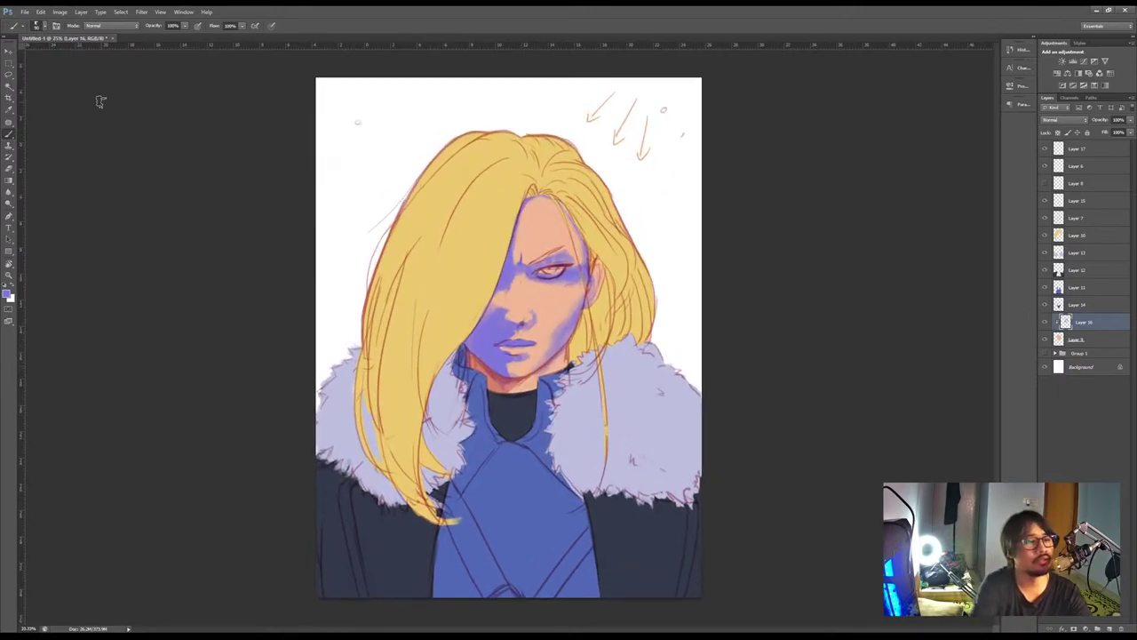
{"action": "key", "text": "i"}
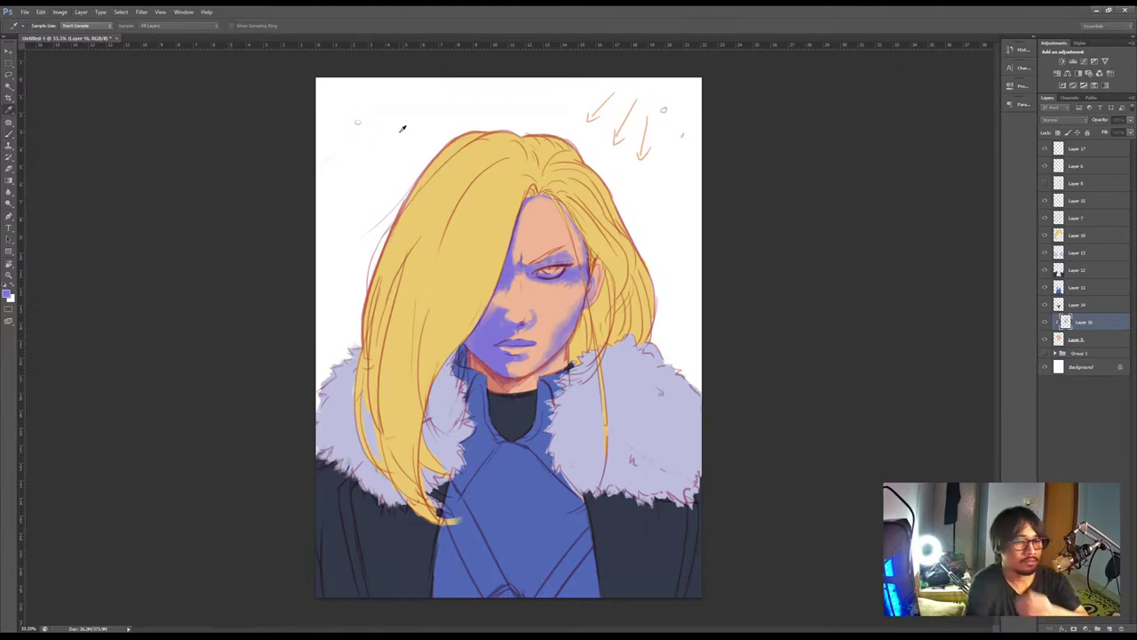
{"action": "mouse_move", "coordinate": [755, 296]}
{"action": "left_mouse_down"}
{"action": "mouse_move", "coordinate": [730, 295]}
{"action": "mouse_move", "coordinate": [763, 296]}
{"action": "left_mouse_up"}
{"action": "key", "text": "shift+minus"}
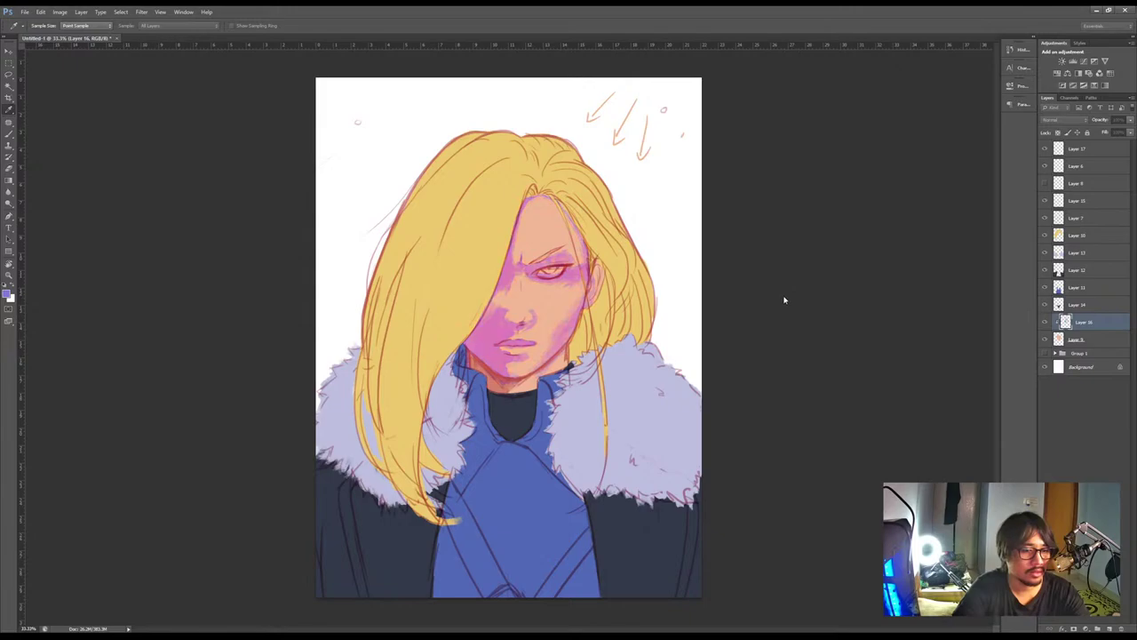
{"action": "key", "text": "shift+plus"}
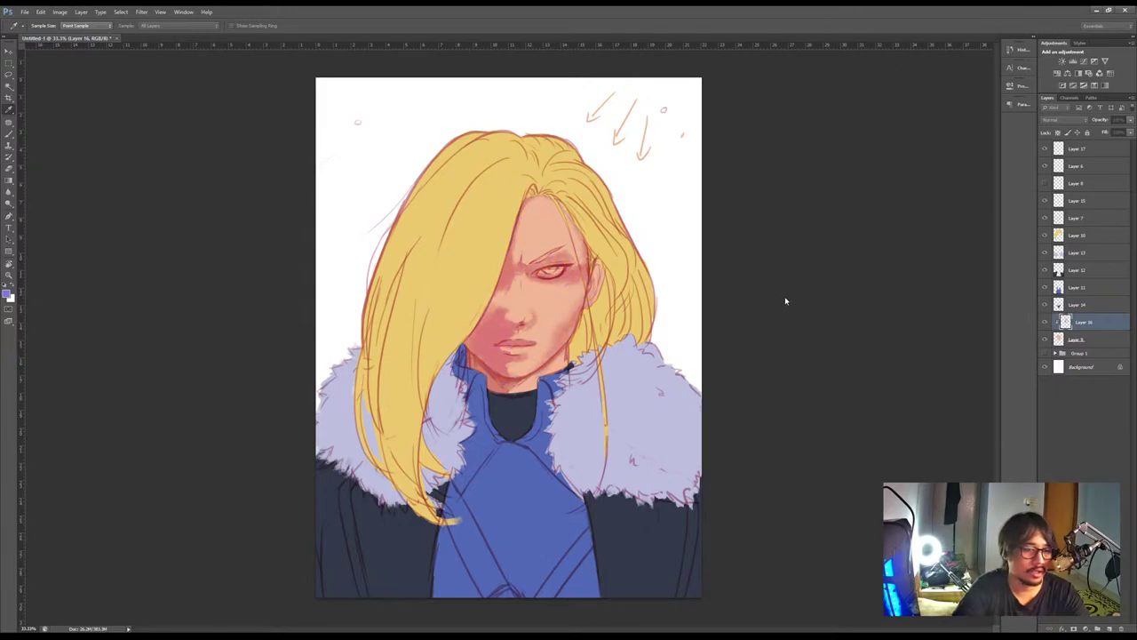
{"action": "key", "text": "shift+plus"}
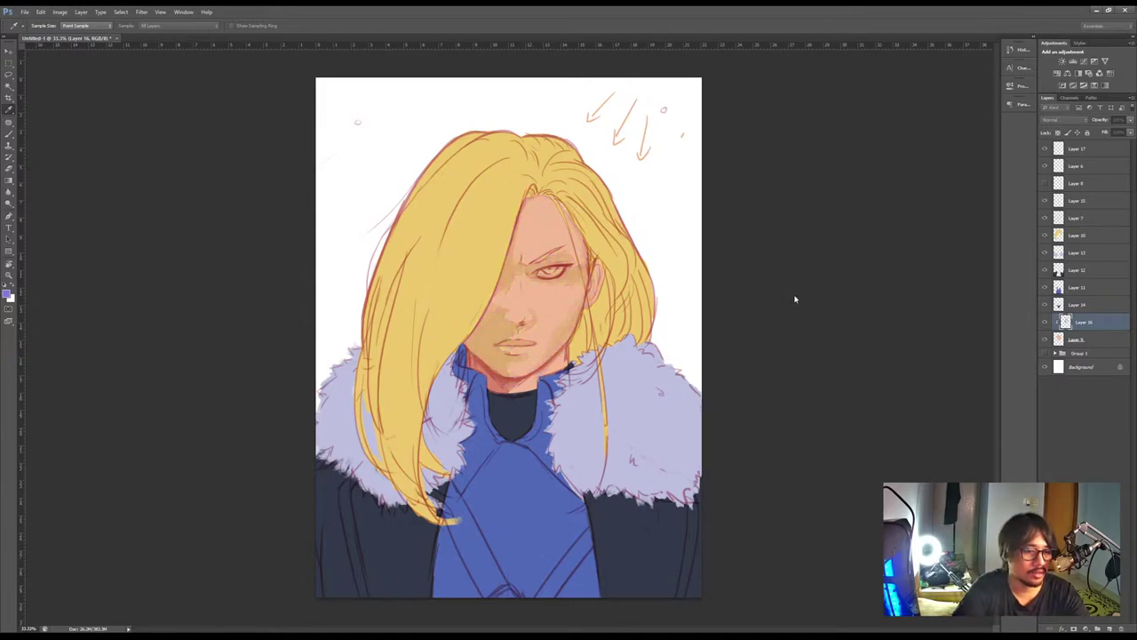
{"action": "key", "text": "shift+plus"}
{"action": "key", "text": "shift+plus"}
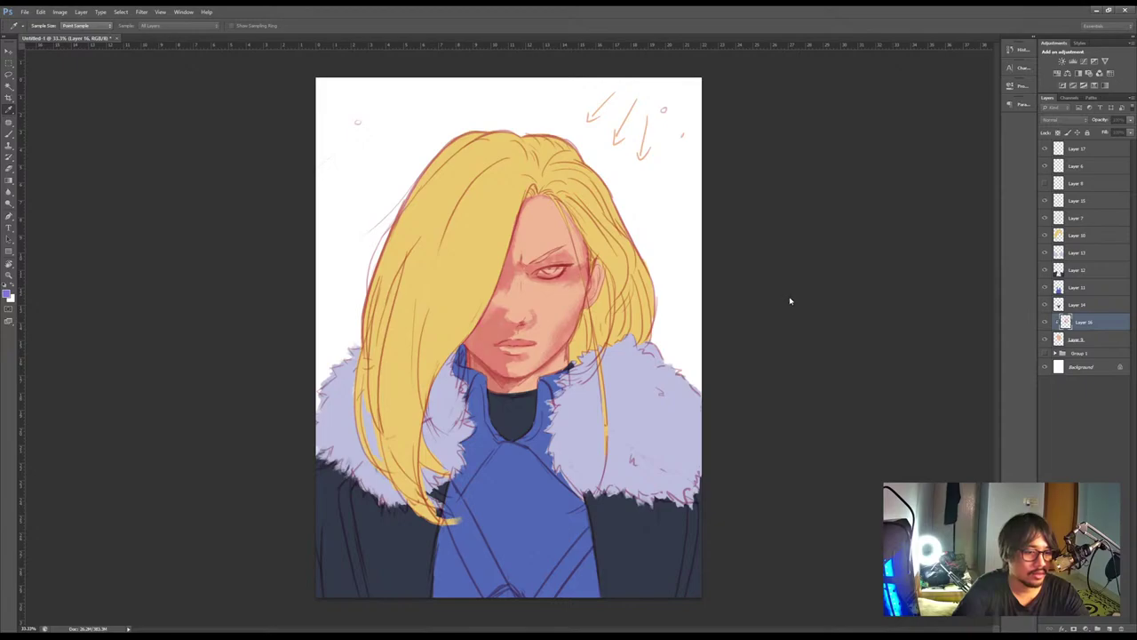
{"action": "left_click", "coordinate": [871, 257]}
Sample skin and shadow tones from the face and brush them to soften the shadows on the nose and outer cheek
{"action": "left_click", "coordinate": [501, 311], "text": "alt"}
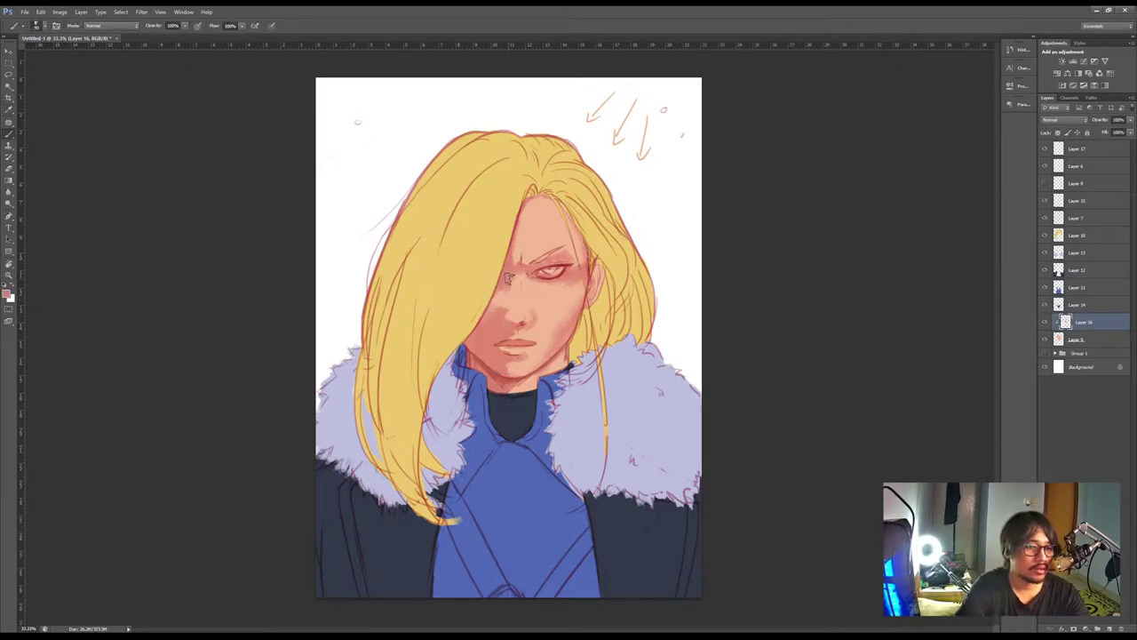
{"action": "left_click", "coordinate": [548, 295], "text": "alt"}
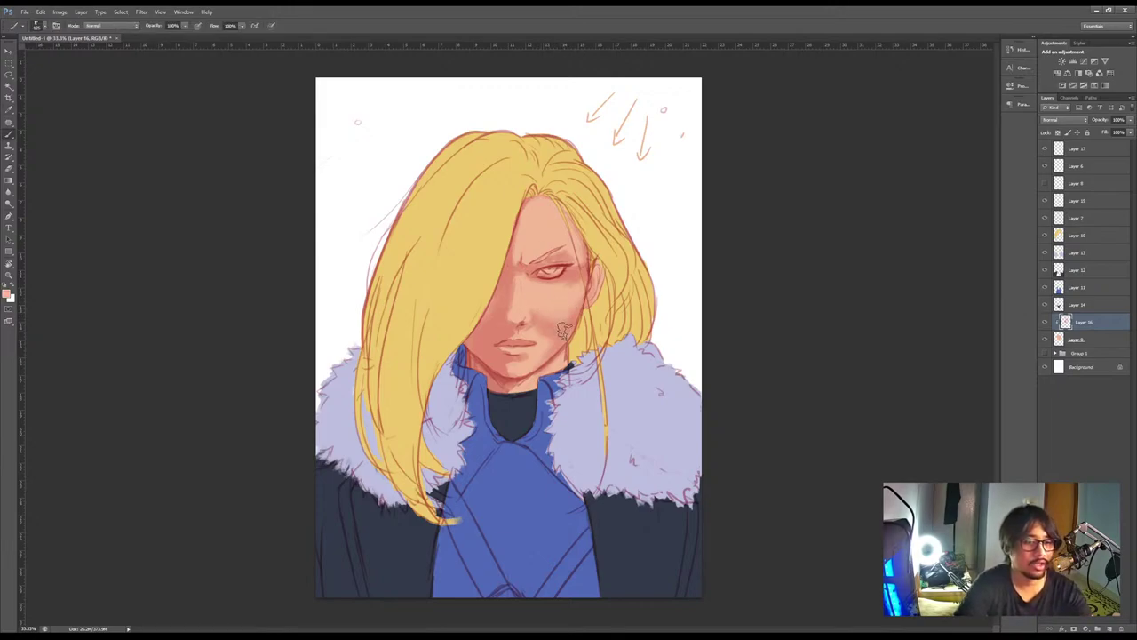
{"action": "left_click", "coordinate": [543, 343], "text": "alt"}
Refine the shadow between the nose and upper lip on Layer 16, alternating a sampled skin tone with the Eraser
{"action": "key", "text": "alt"}
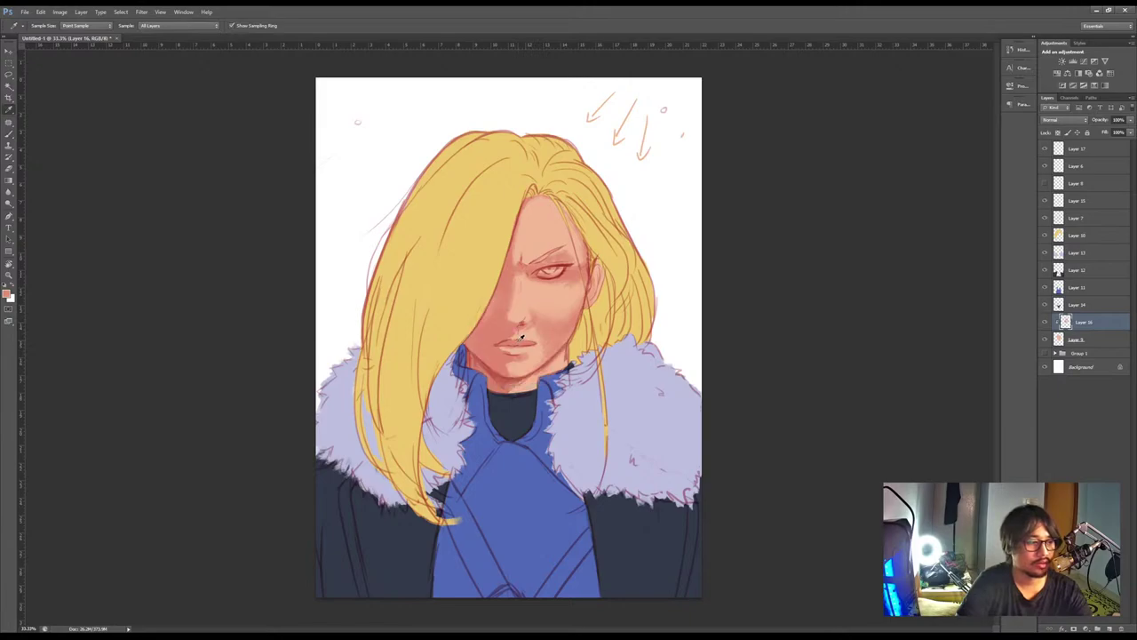
{"action": "left_click_drag", "start_coordinate": [524, 327], "coordinate": [520, 332]}
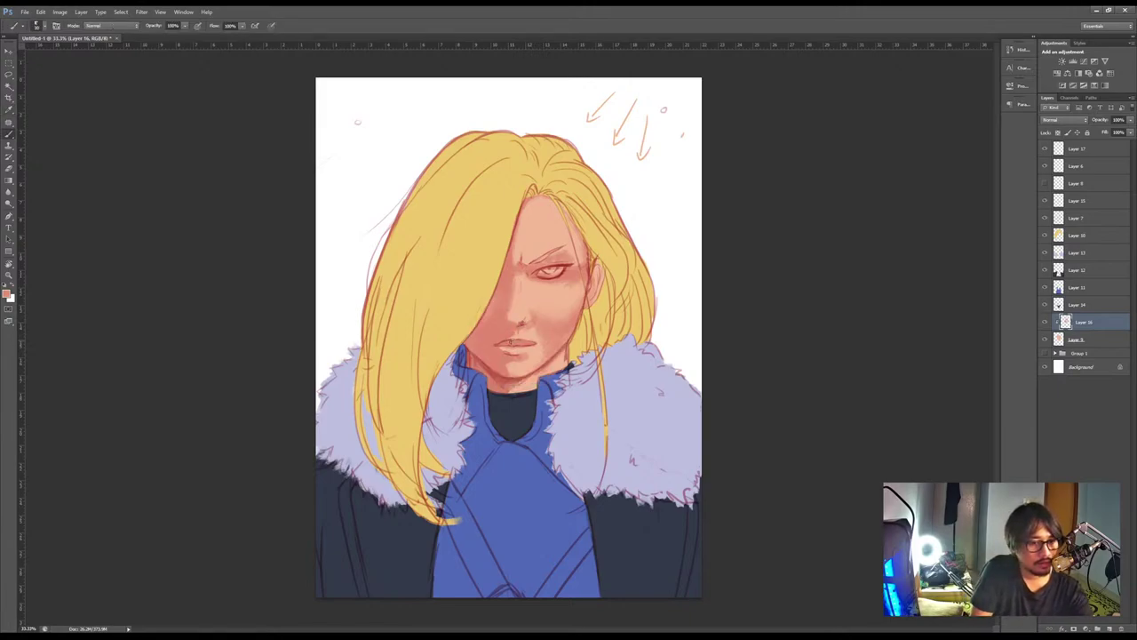
{"action": "key", "text": "e"}
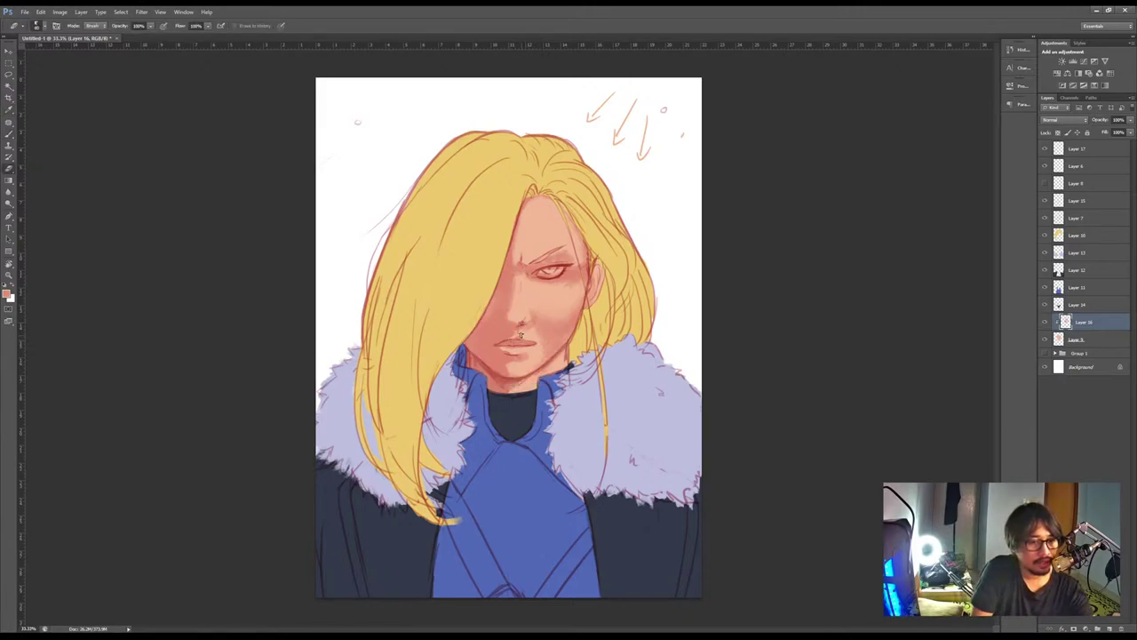
{"action": "key", "text": "b"}
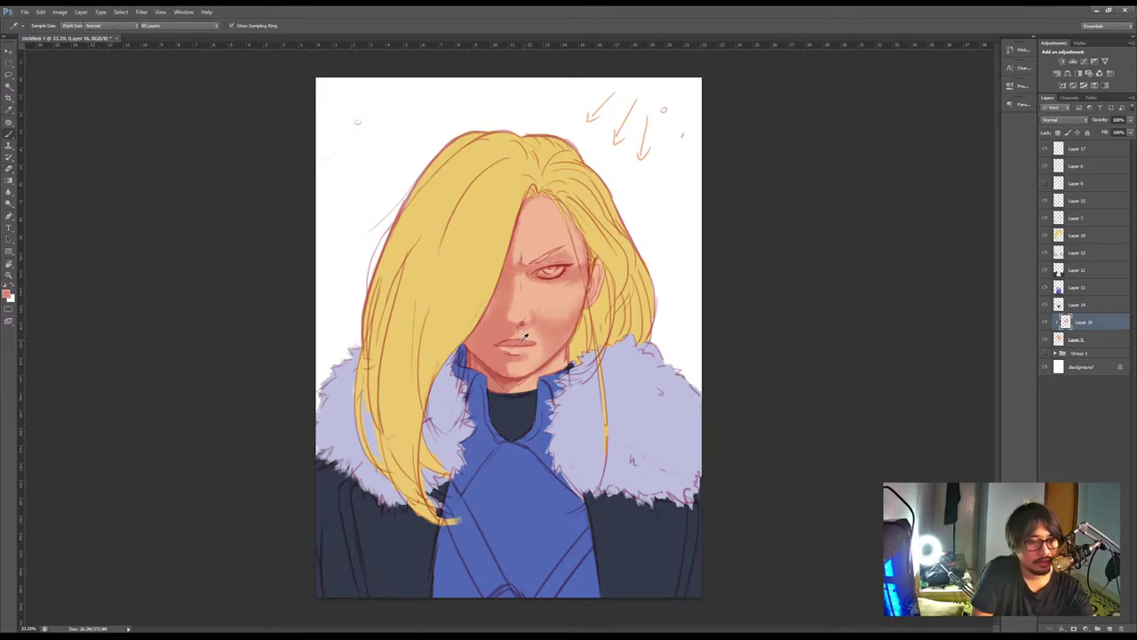
{"action": "key", "text": "e"}
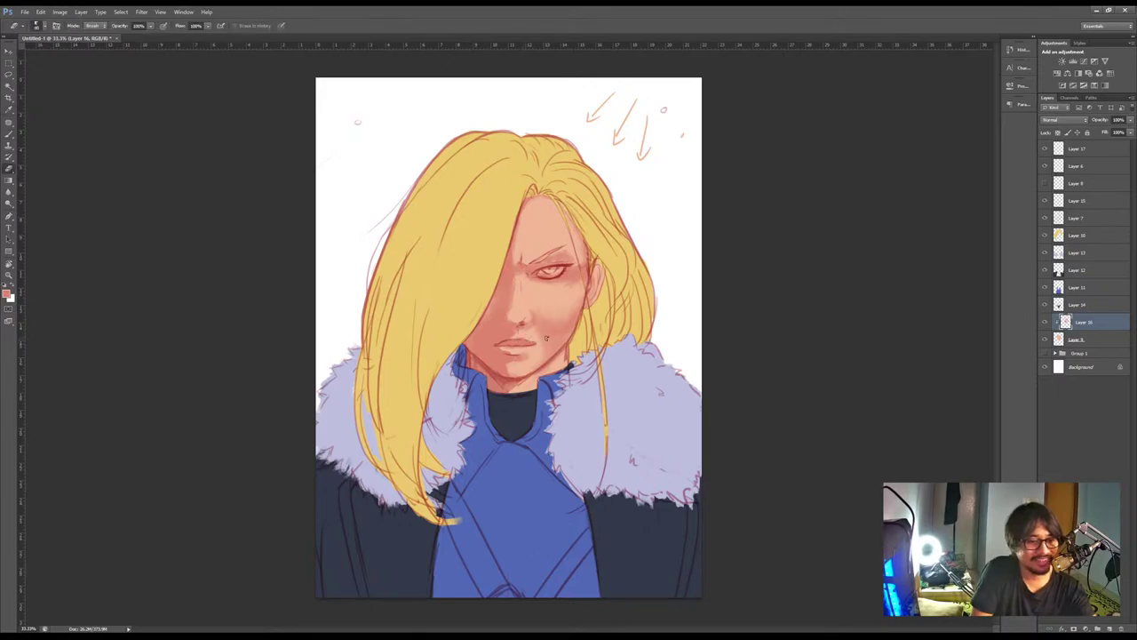
{"action": "key", "text": "b"}
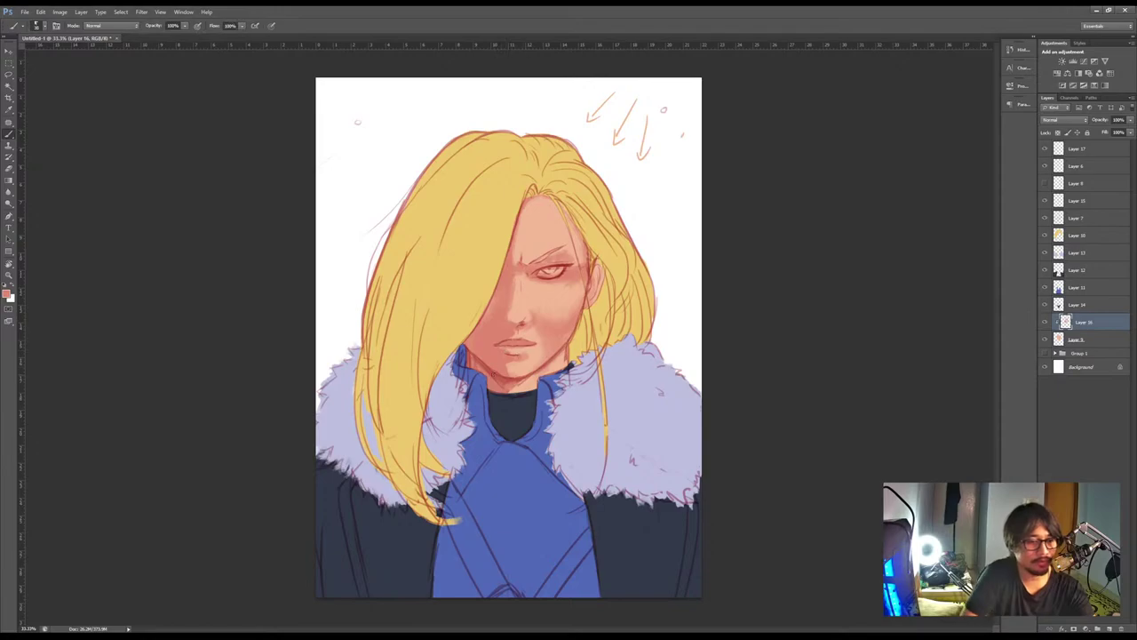
Clean up the shading around the chin and cheek, and sample skin tones along the nose to soften its shadow
{"action": "key", "text": "e"}
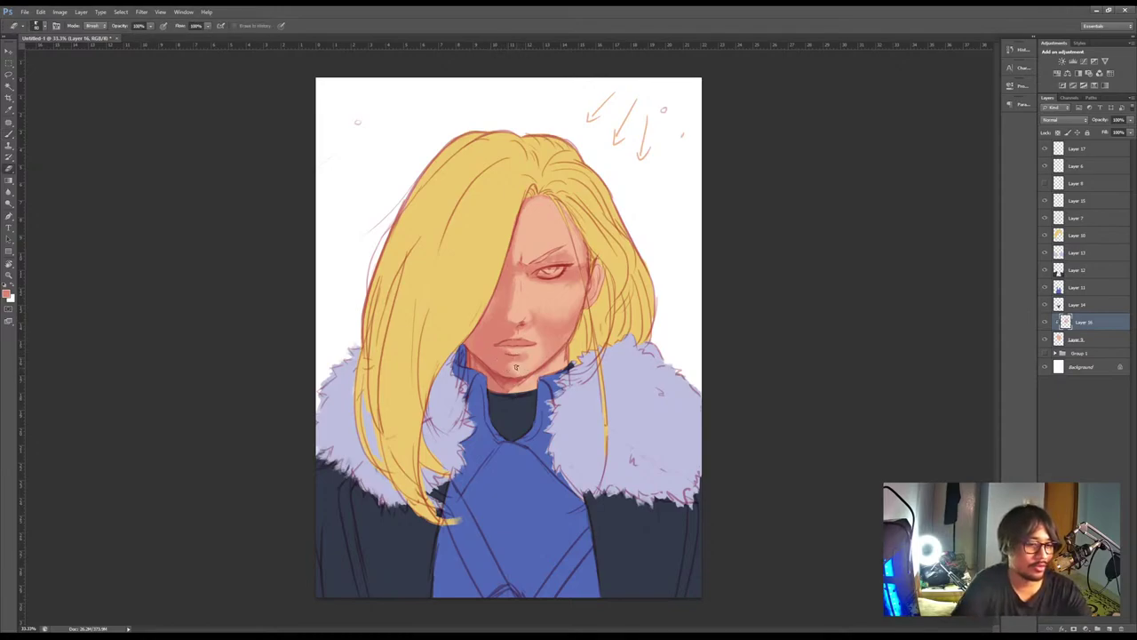
{"action": "key", "text": "b"}
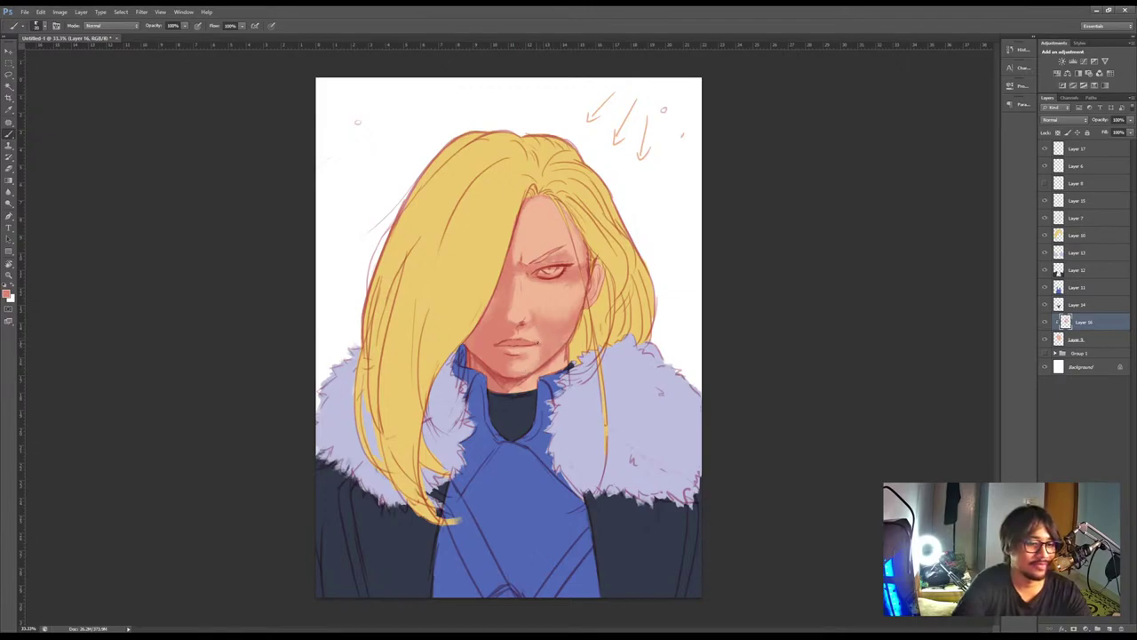
{"action": "key", "text": "e"}
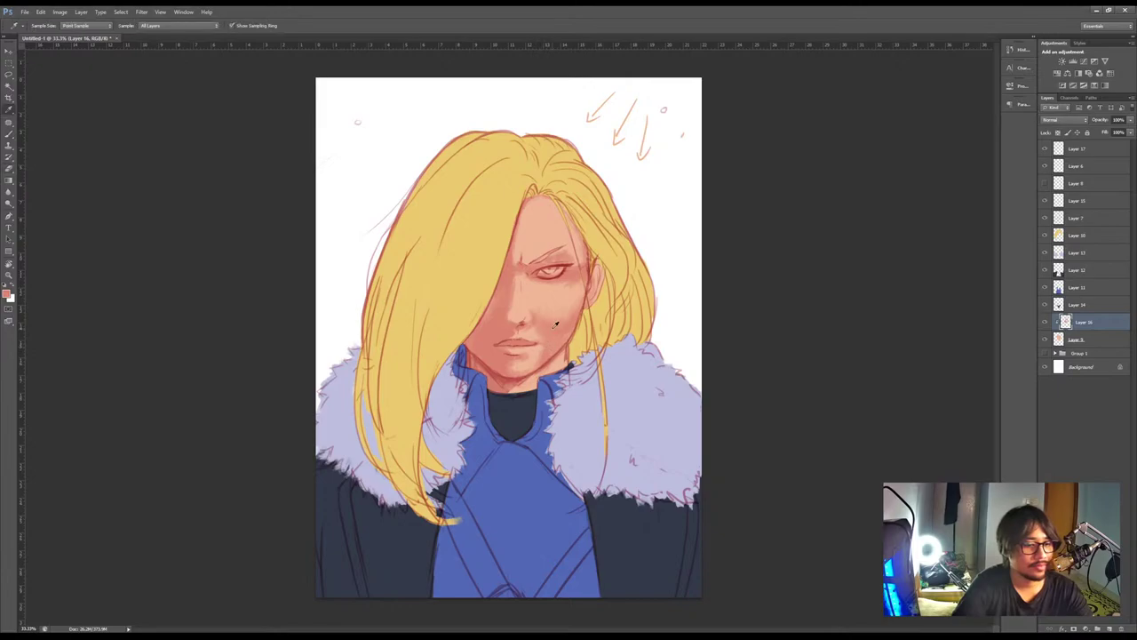
{"action": "key", "text": "b"}
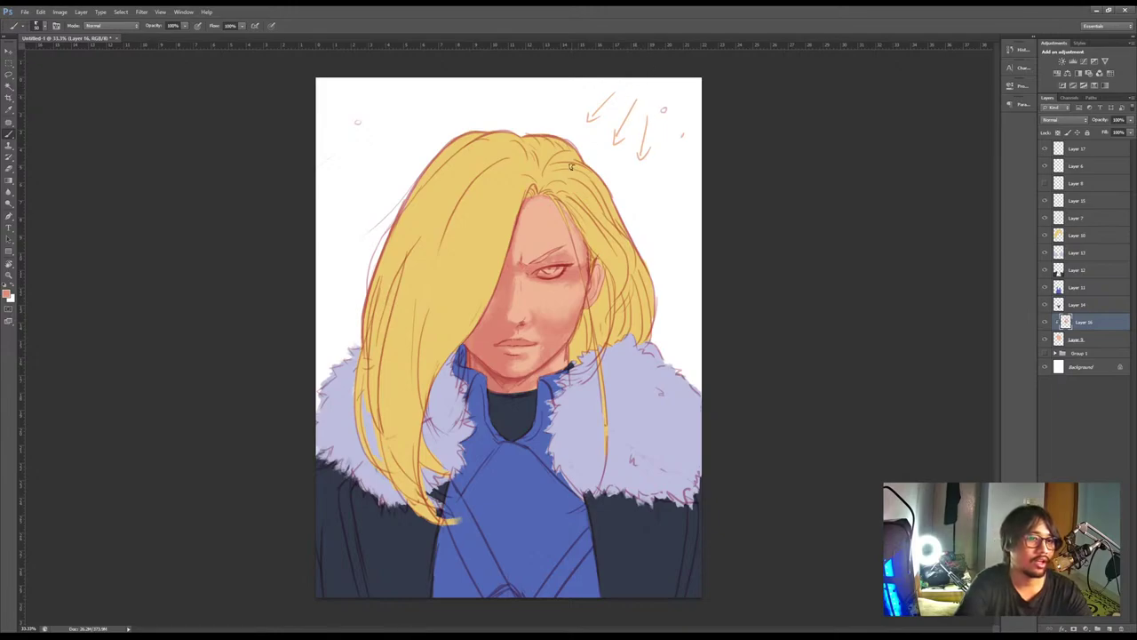
{"action": "left_click", "coordinate": [524, 295], "text": "alt"}
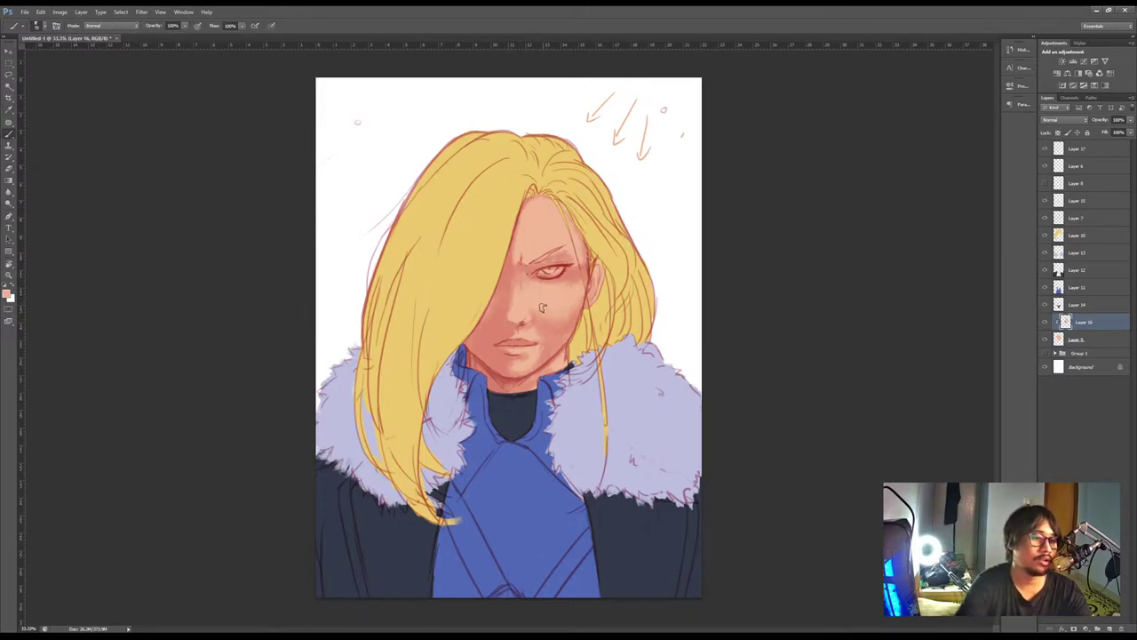
{"action": "left_click", "coordinate": [524, 279], "text": "alt"}
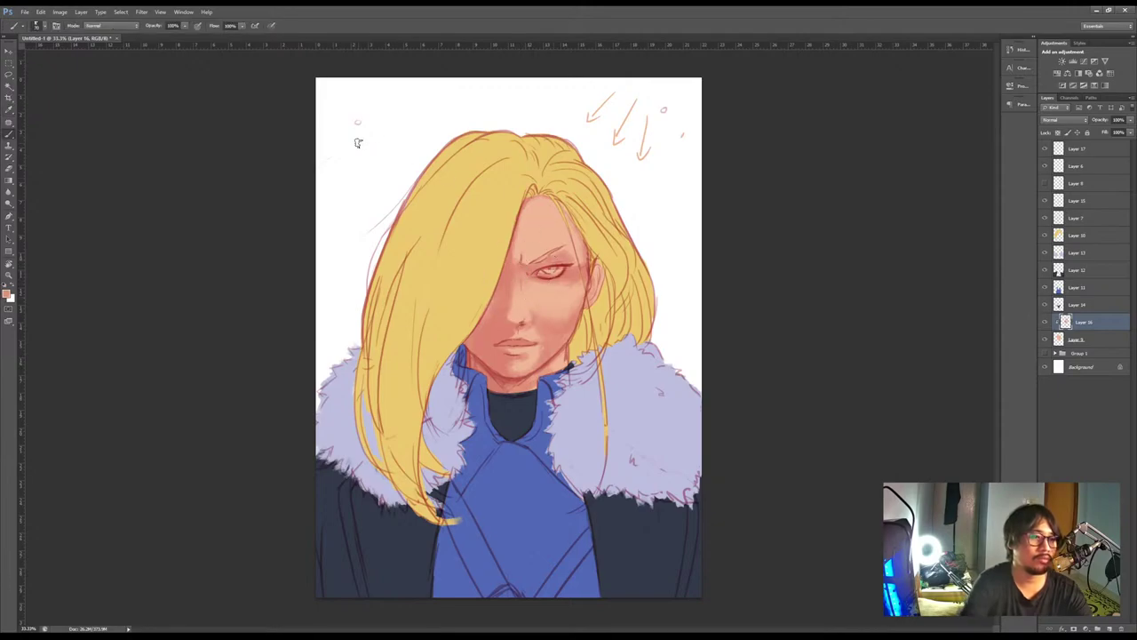
Add a new layer above Layer 17 and sketch a small face profile in the empty space beside the head
{"action": "left_click", "coordinate": [1077, 148]}
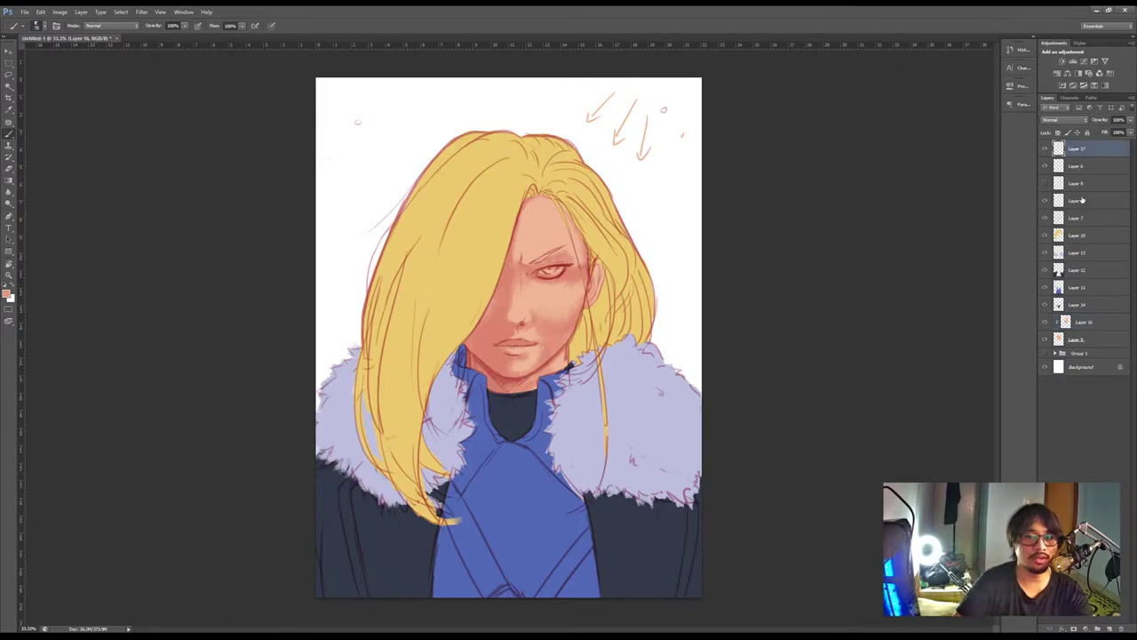
{"action": "left_click", "coordinate": [1109, 628]}
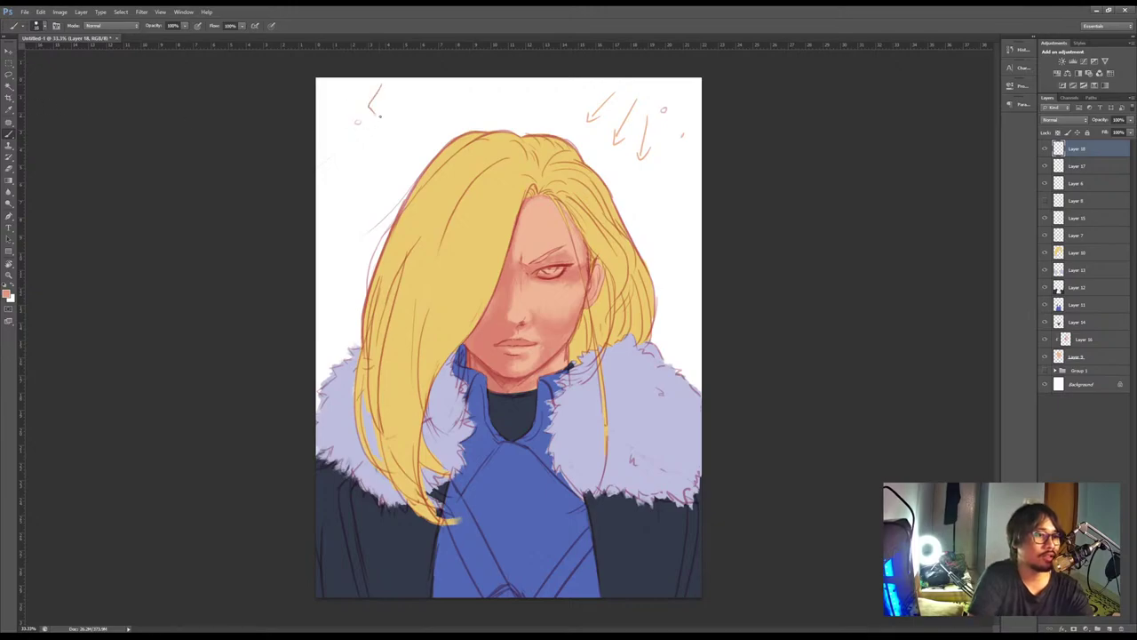
{"action": "key", "text": "ctrl+z"}
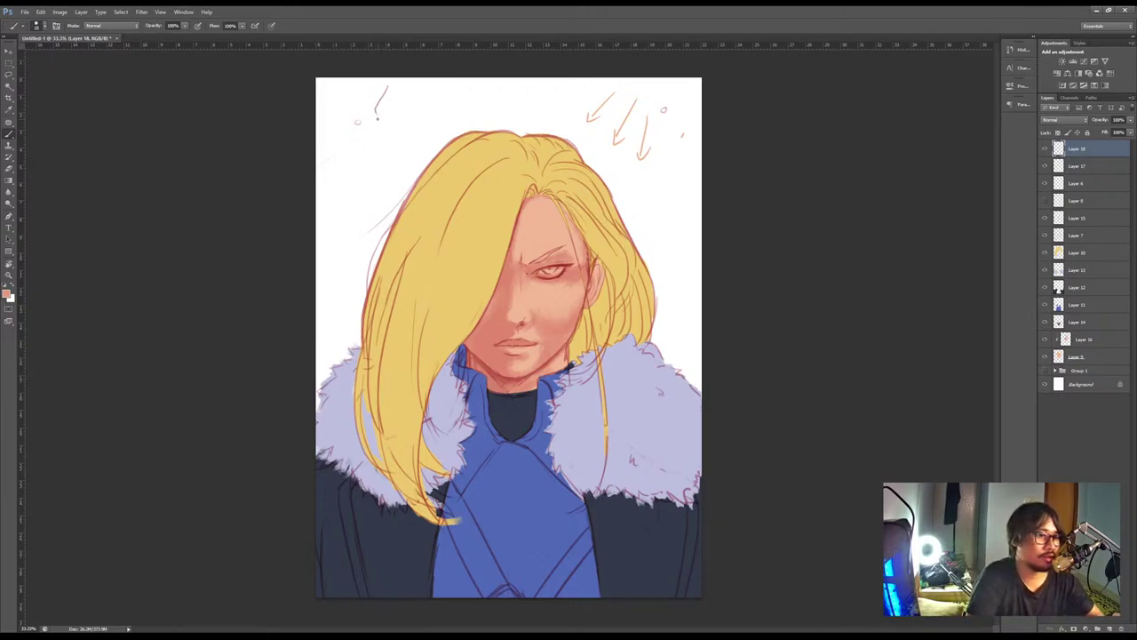
{"action": "left_click_drag", "start_coordinate": [377, 114], "coordinate": [365, 149]}
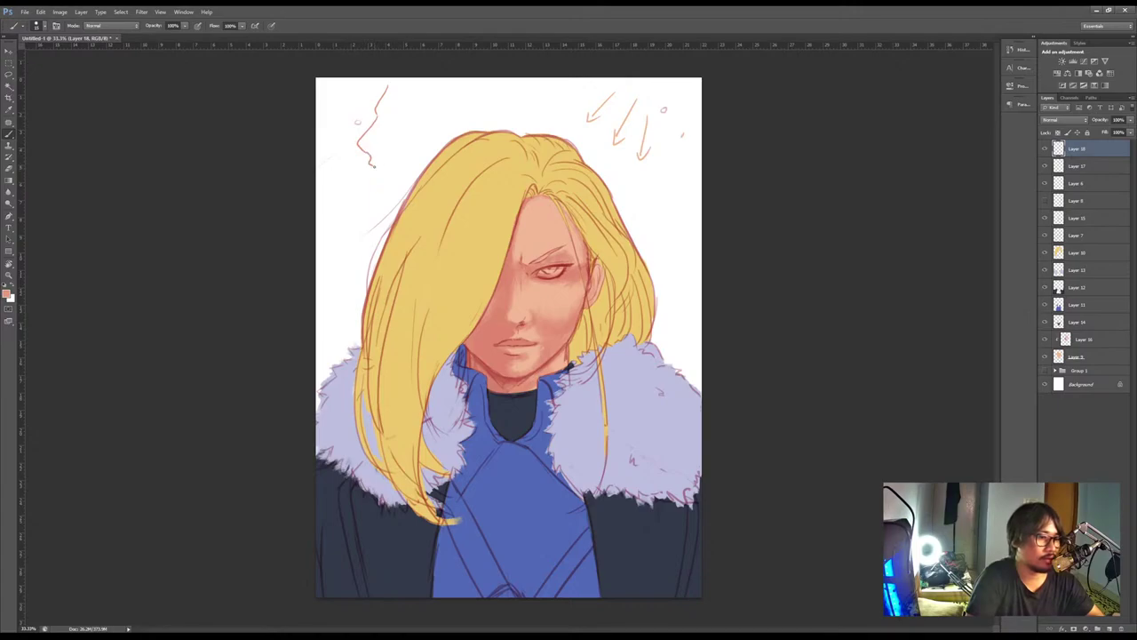
{"action": "left_click_drag", "start_coordinate": [374, 166], "coordinate": [384, 199]}
{"action": "key", "text": "ctrl+z"}
{"action": "key", "text": "ctrl+z"}
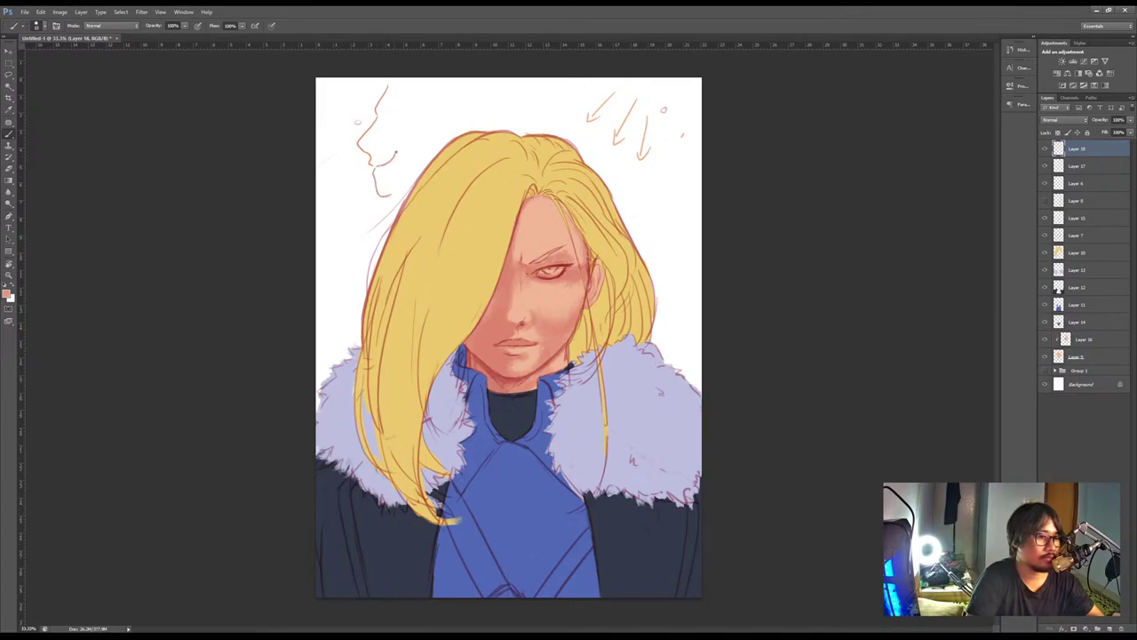
Draw a toothy grin and an eye on the profile sketch and shade its eye socket, nose, lips, cheek and jaw
{"action": "key", "text": "ctrl+z"}
{"action": "left_click_drag", "start_coordinate": [378, 166], "coordinate": [382, 166]}
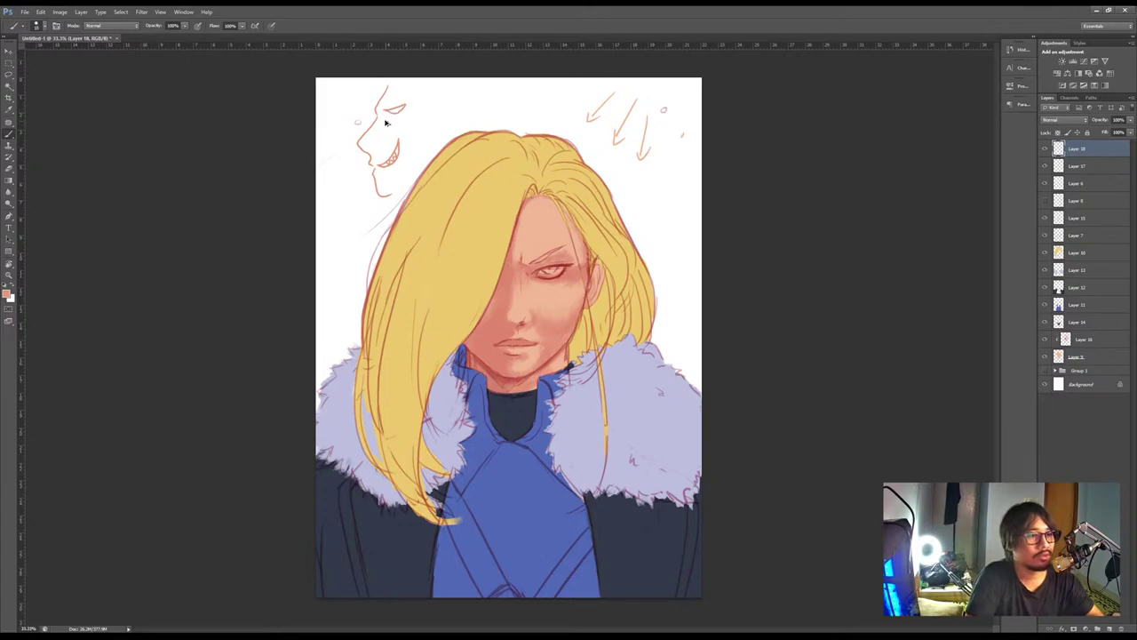
{"action": "key", "text": "ctrl+z"}
{"action": "left_click_drag", "start_coordinate": [392, 112], "coordinate": [404, 103]}
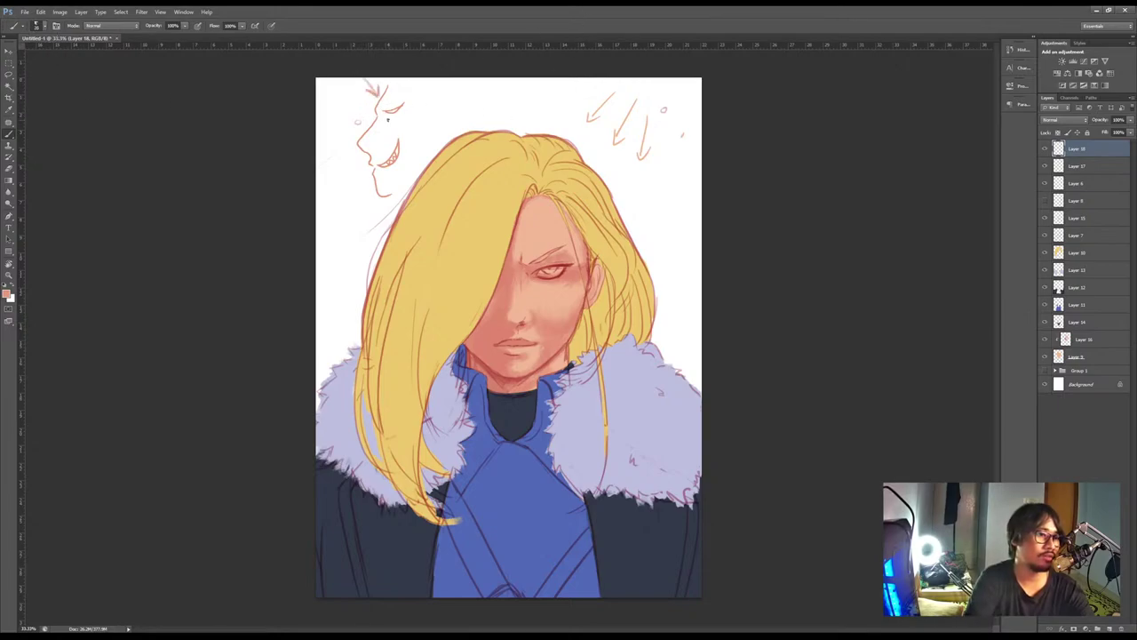
{"action": "mouse_move", "coordinate": [387, 99]}
{"action": "left_mouse_down"}
{"action": "mouse_move", "coordinate": [382, 116]}
{"action": "mouse_move", "coordinate": [407, 107]}
{"action": "left_mouse_up"}
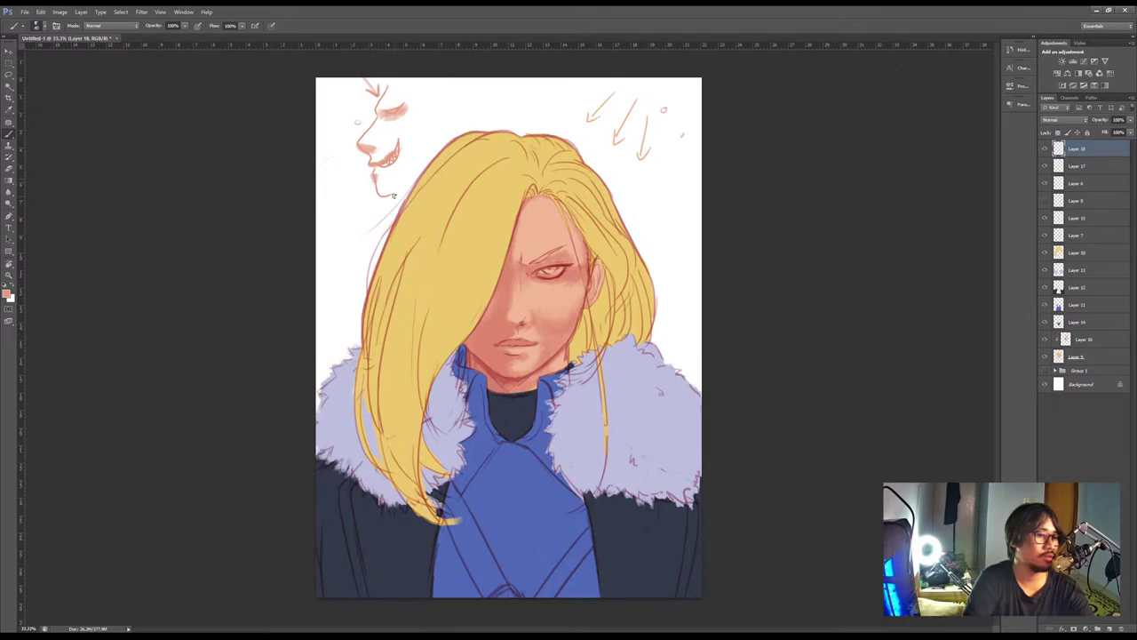
{"action": "mouse_move", "coordinate": [394, 195]}
{"action": "left_mouse_down"}
{"action": "mouse_move", "coordinate": [437, 159]}
{"action": "mouse_move", "coordinate": [411, 186]}
{"action": "mouse_move", "coordinate": [443, 137]}
{"action": "left_mouse_up"}
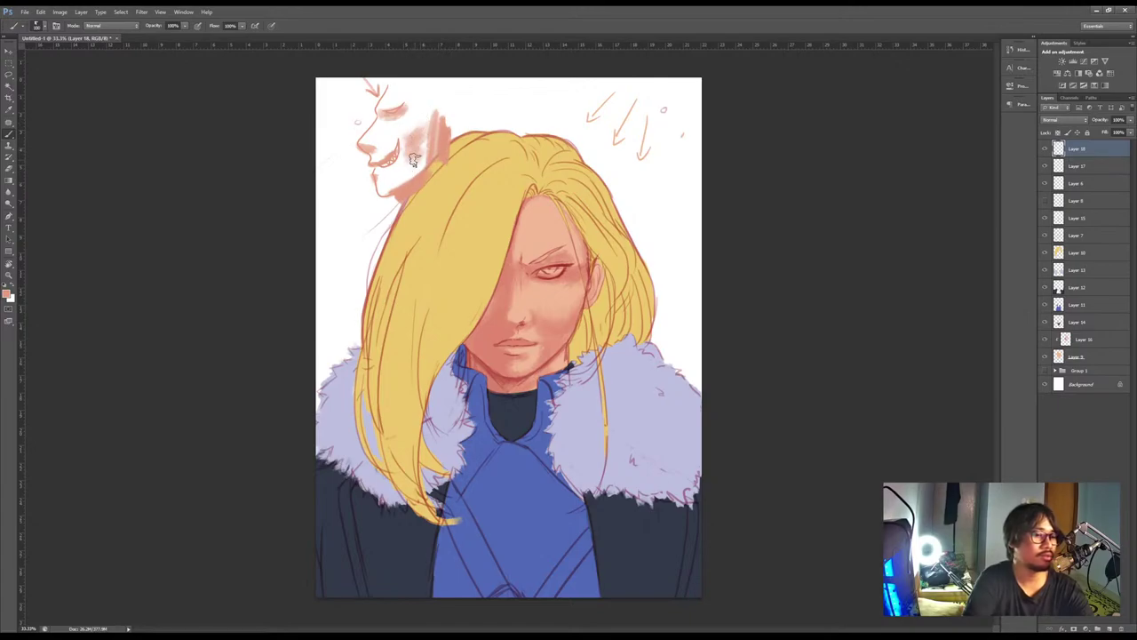
Enlarge the Eraser considerably and wipe the whole profile sketch off Layer 18
{"action": "key", "text": "e"}
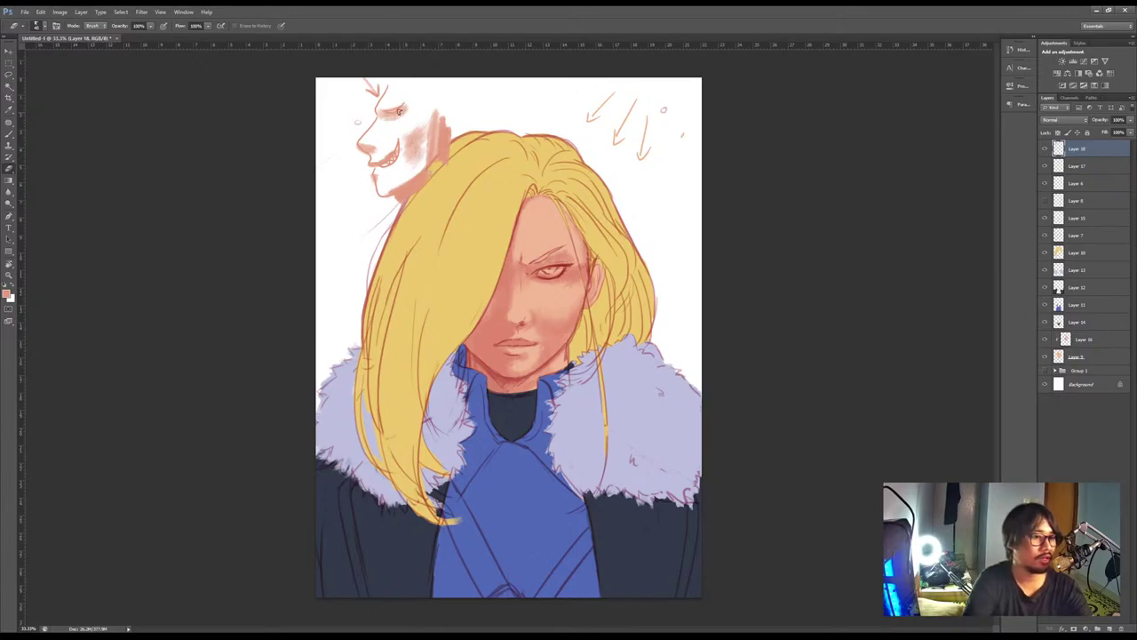
{"action": "key", "text": "bracketright"}
{"action": "key", "text": "bracketright"}
{"action": "key", "text": "bracketright"}
{"action": "key", "text": "bracketright"}
{"action": "key", "text": "bracketright"}
{"action": "key", "text": "bracketright"}
{"action": "key", "text": "bracketright"}
{"action": "key", "text": "bracketright"}
{"action": "key", "text": "bracketright"}
{"action": "key", "text": "bracketright"}
{"action": "key", "text": "bracketright"}
{"action": "key", "text": "bracketright"}
{"action": "key", "text": "bracketright"}
{"action": "key", "text": "bracketright"}
{"action": "key", "text": "bracketright"}
{"action": "mouse_move", "coordinate": [388, 96]}
{"action": "left_mouse_down"}
{"action": "mouse_move", "coordinate": [366, 160]}
{"action": "mouse_move", "coordinate": [424, 106]}
{"action": "mouse_move", "coordinate": [402, 106]}
{"action": "mouse_move", "coordinate": [395, 253]}
{"action": "left_mouse_up"}
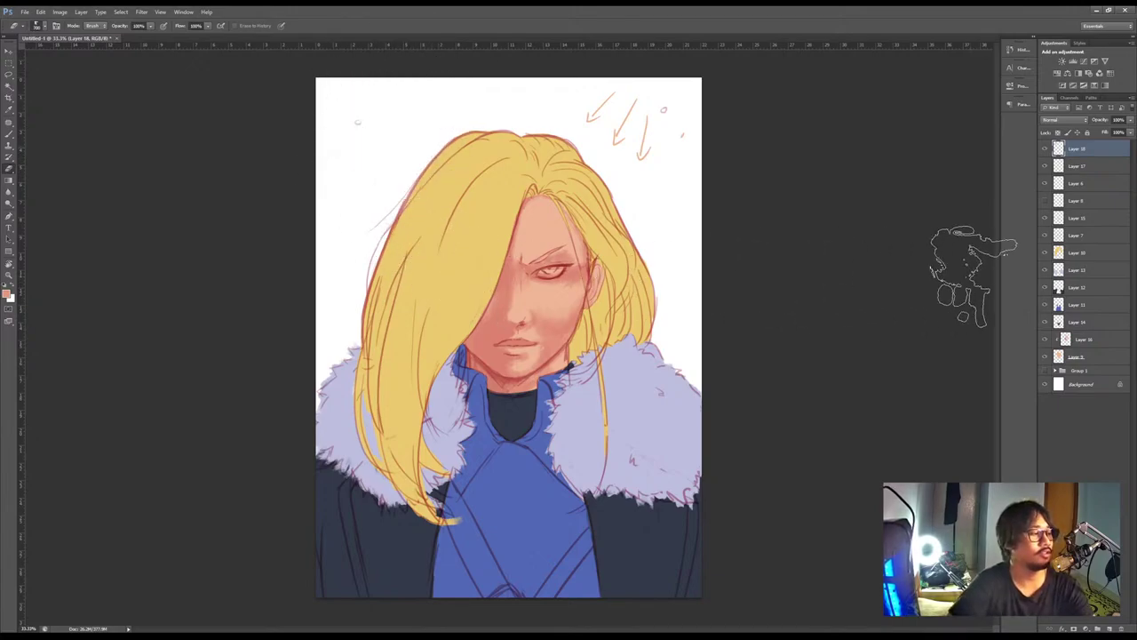
Toggle the visibility of Layer 18 and Layer 16 to compare them, and make Layer 16 the active layer
{"action": "left_click", "coordinate": [1044, 149]}
{"action": "left_click", "coordinate": [1045, 149]}
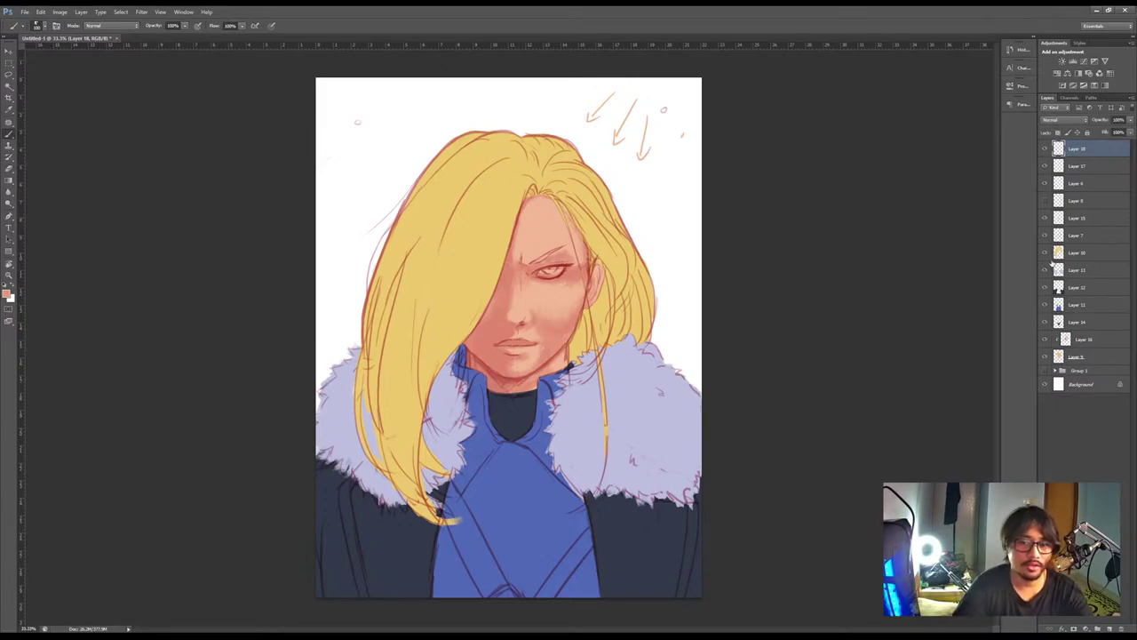
{"action": "left_click", "coordinate": [1045, 340]}
{"action": "left_click", "coordinate": [1045, 339]}
{"action": "left_click", "coordinate": [1077, 340]}
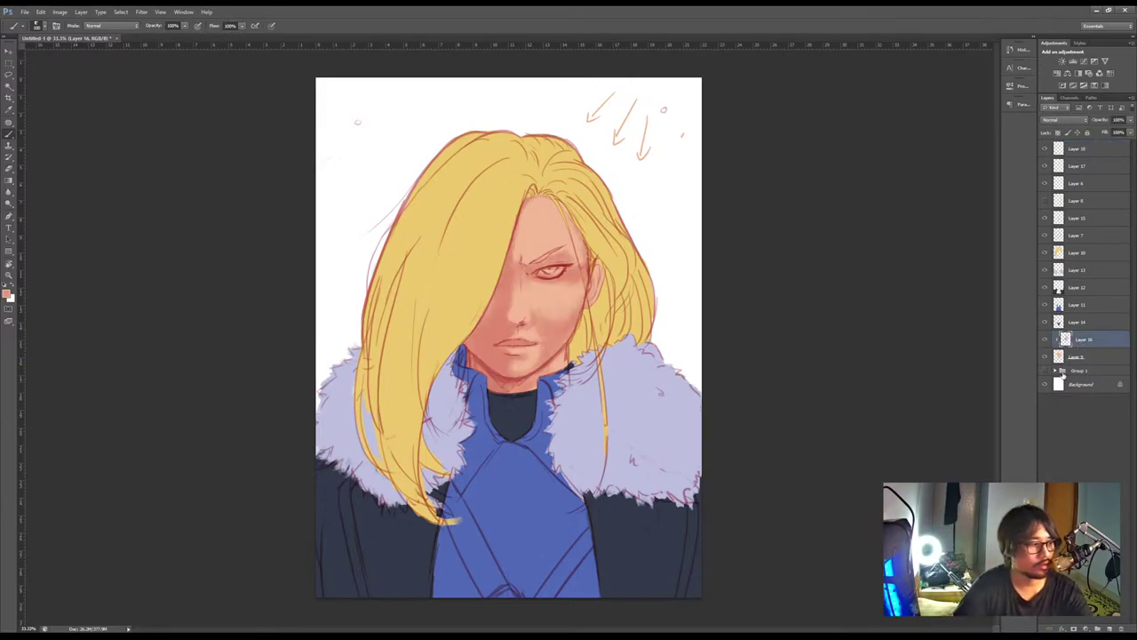
Sample skin tones around the forehead and brow and brush them over the frown crease to blend its shadow
{"action": "key", "text": "i"}
{"action": "key", "text": "b"}
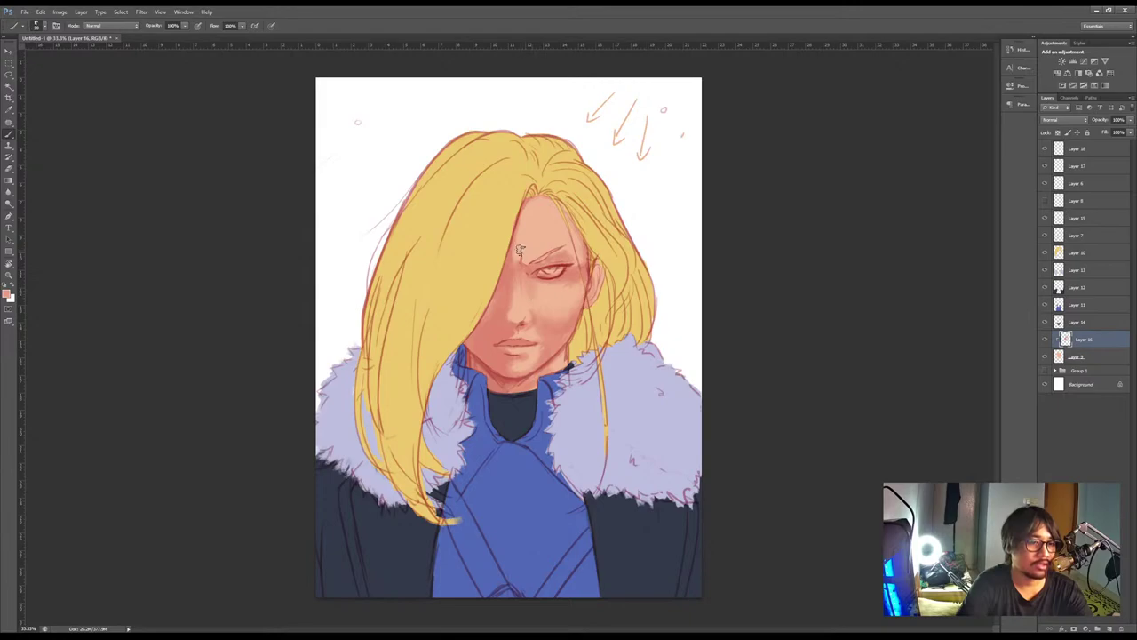
{"action": "key", "text": "i"}
{"action": "key", "text": "b"}
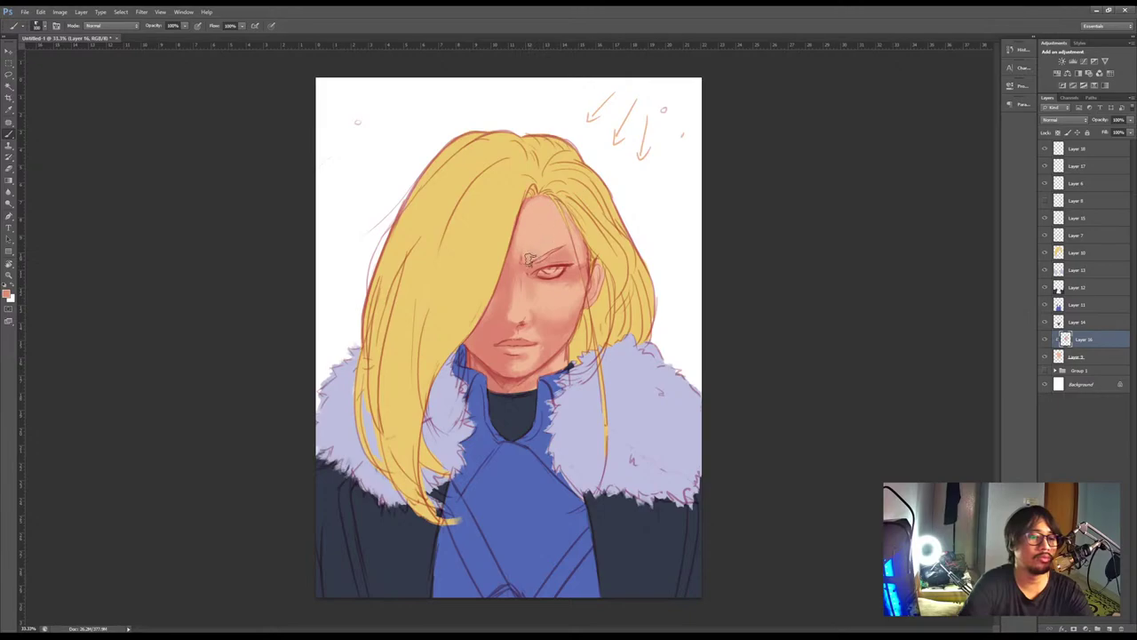
{"action": "key", "text": "i"}
{"action": "left_click", "coordinate": [537, 237]}
{"action": "key", "text": "b"}
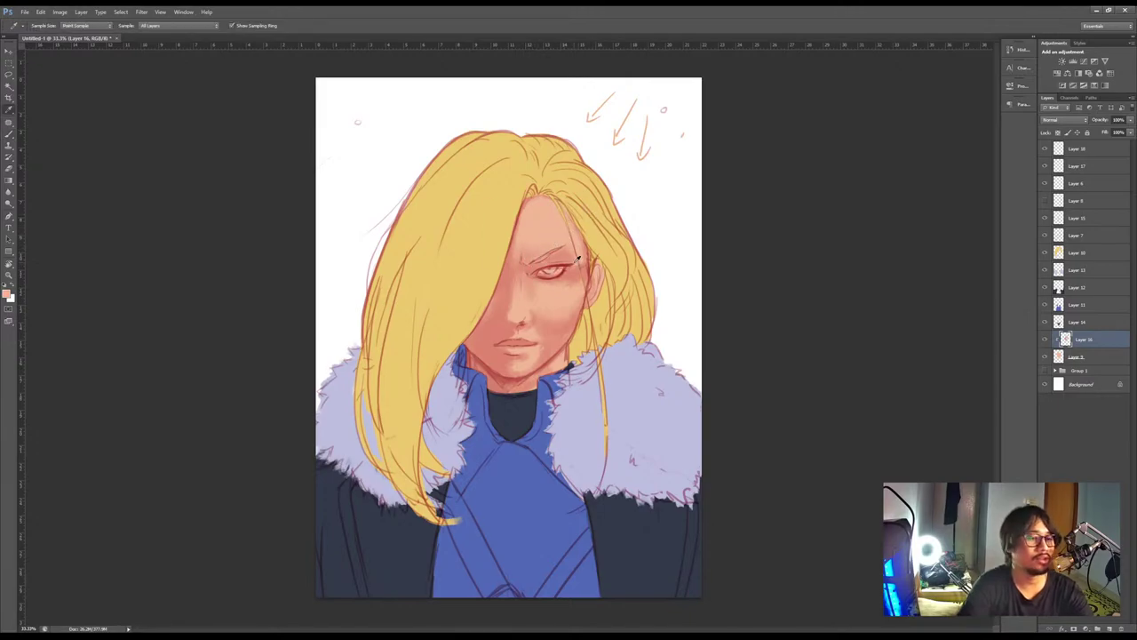
{"action": "left_click", "coordinate": [539, 257], "text": "alt"}
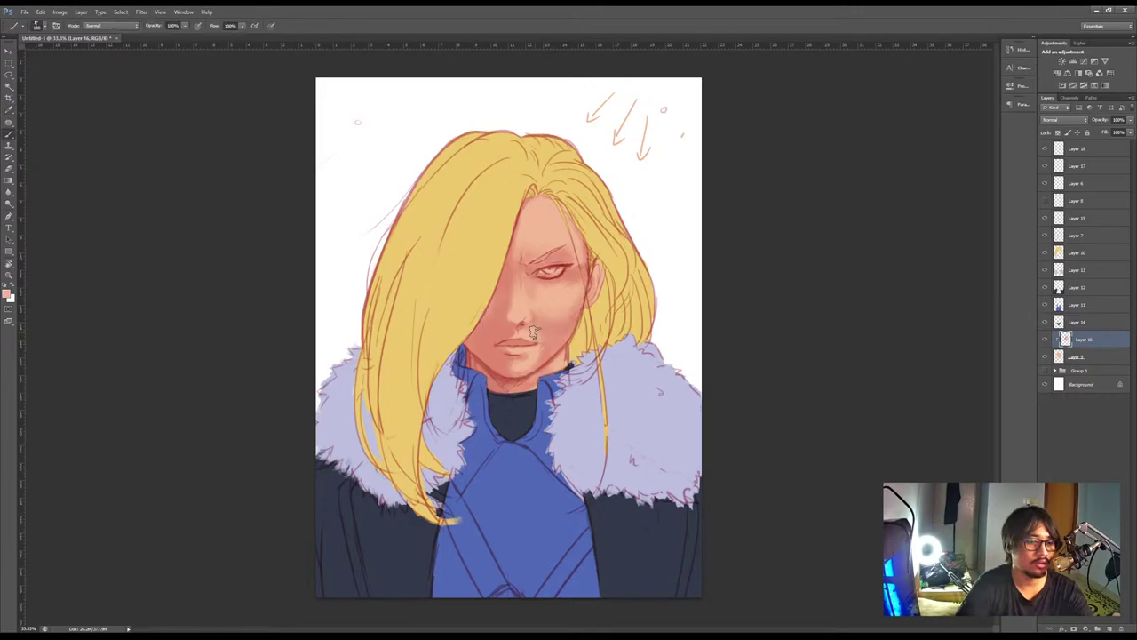
Blend the shading around the mouth, chin and upper neck using tones sampled from the nearby skin
{"action": "key", "text": "alt"}
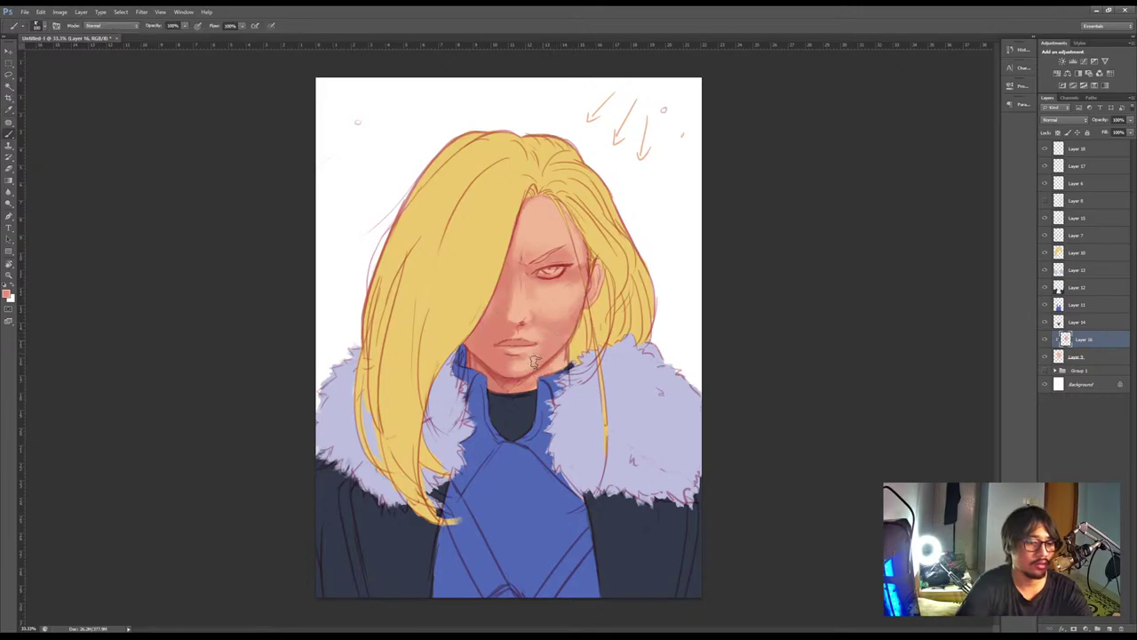
{"action": "left_click", "coordinate": [539, 357], "text": "alt"}
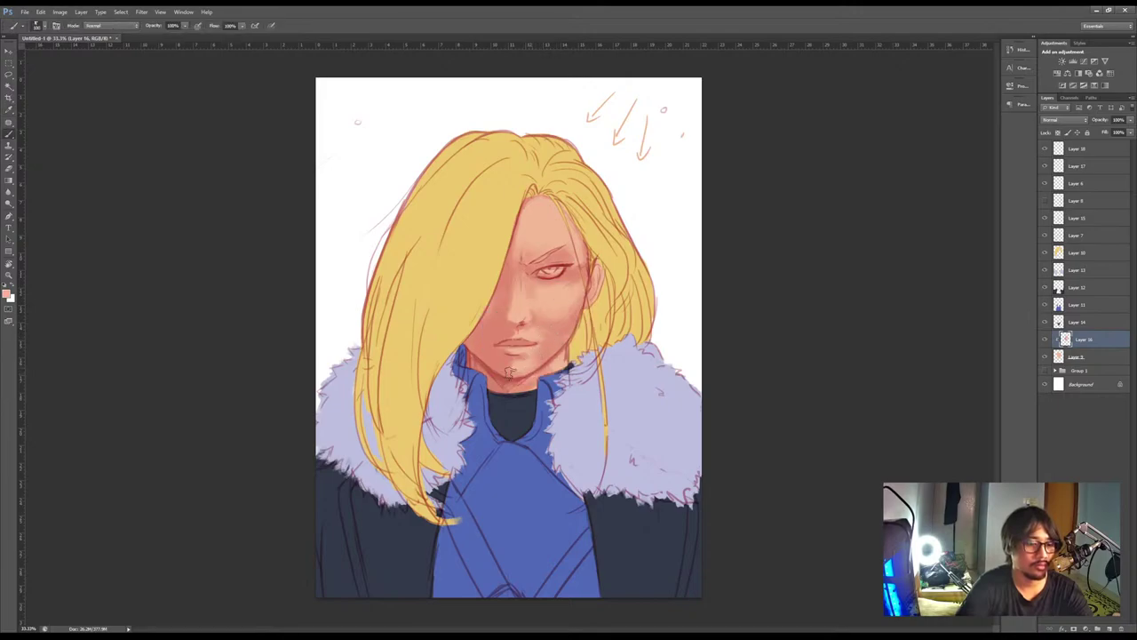
{"action": "left_click", "coordinate": [523, 383], "text": "alt"}
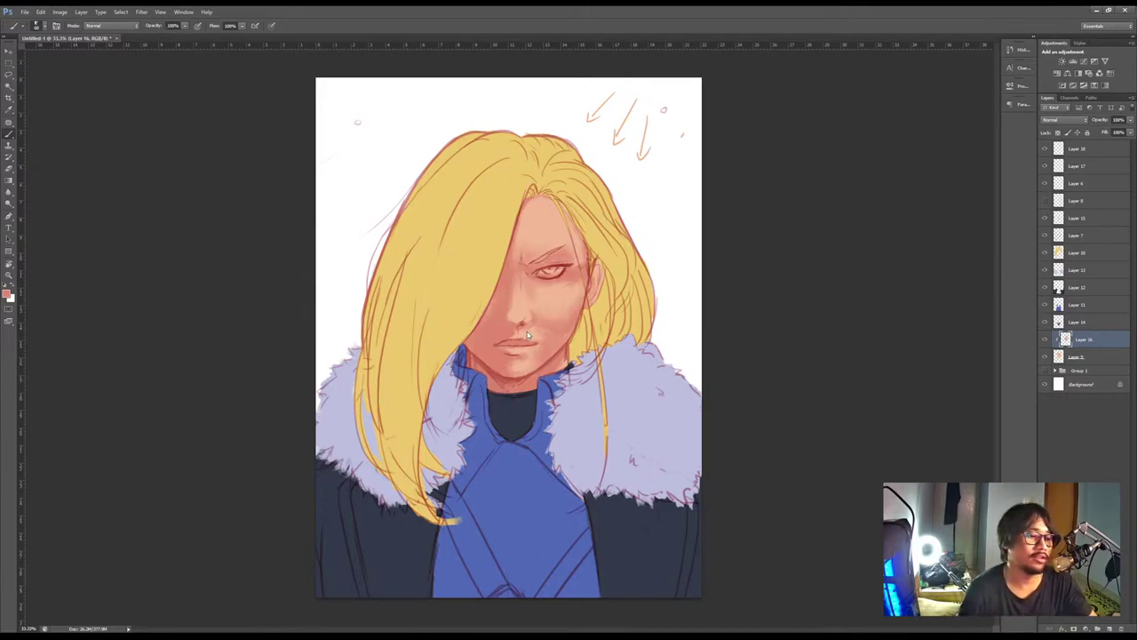
Save the document as Olivier Live Painting.psd
{"action": "key", "text": "ctrl+s"}
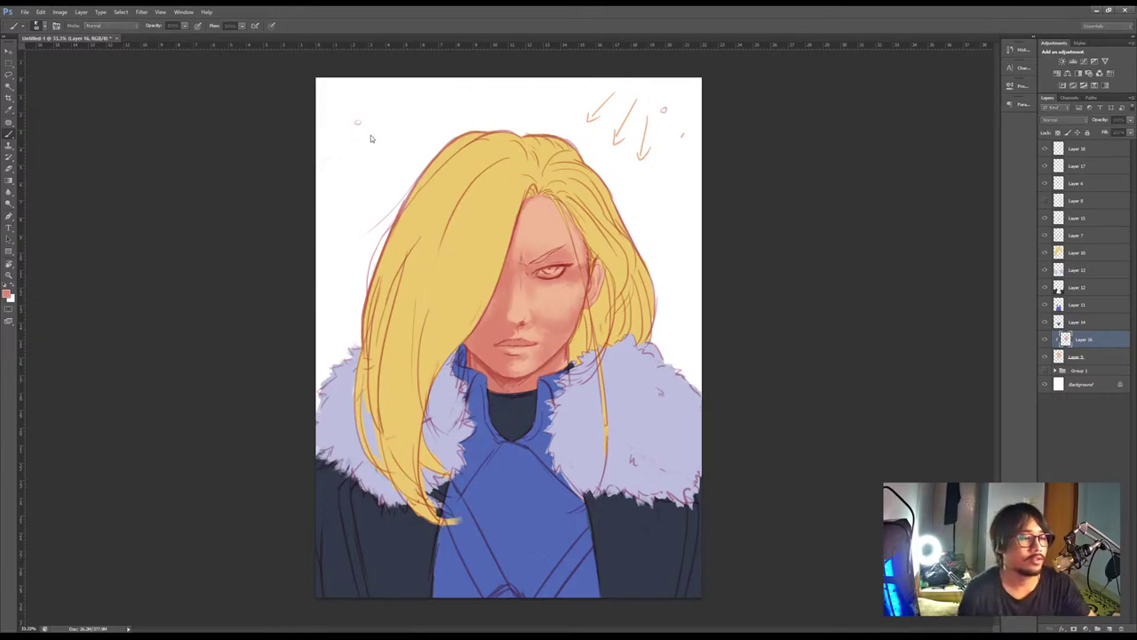
{"action": "key", "text": "Return"}
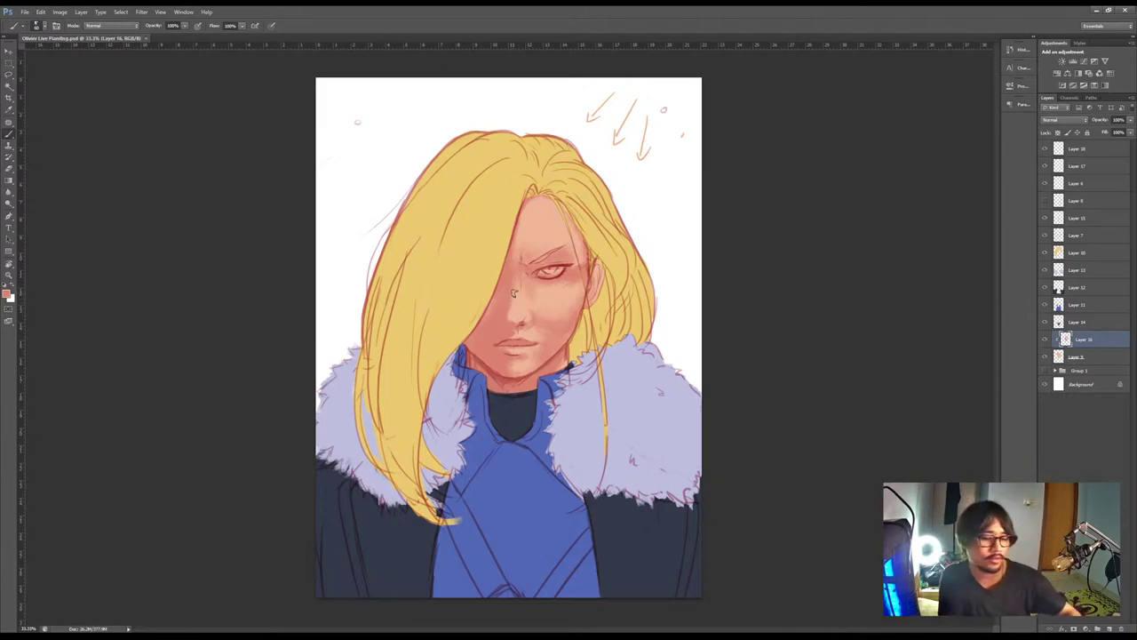
Deepen the shadow between brow and eye and blend the nose and cheek shading with sampled skin tones on Layer 16
{"action": "key", "text": "i"}
{"action": "key", "text": "b"}
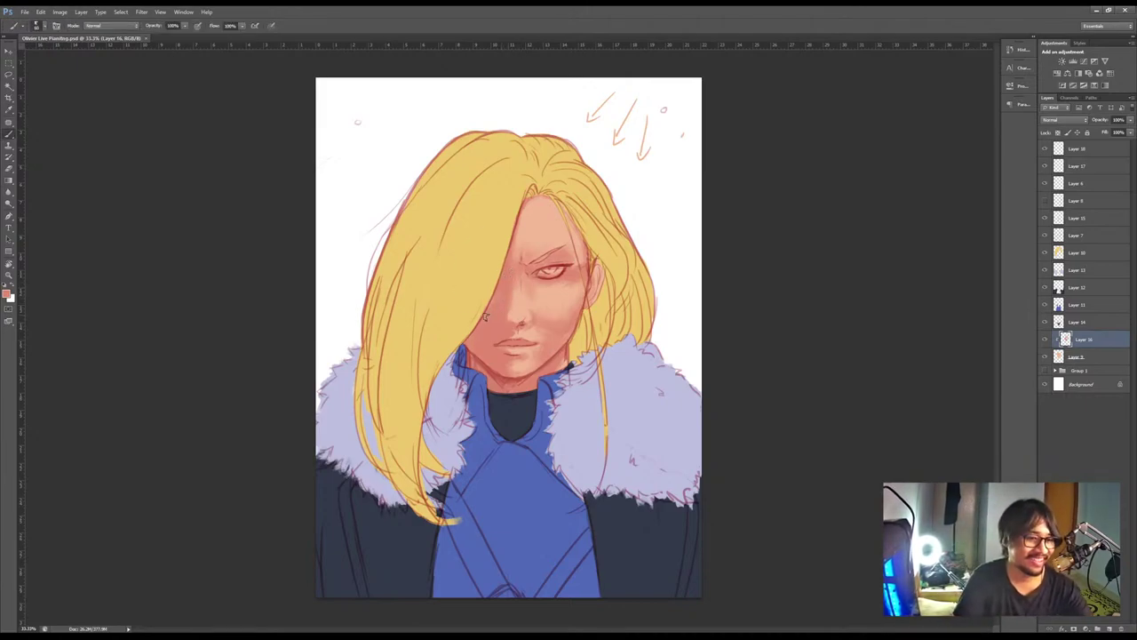
{"action": "key", "text": "i"}
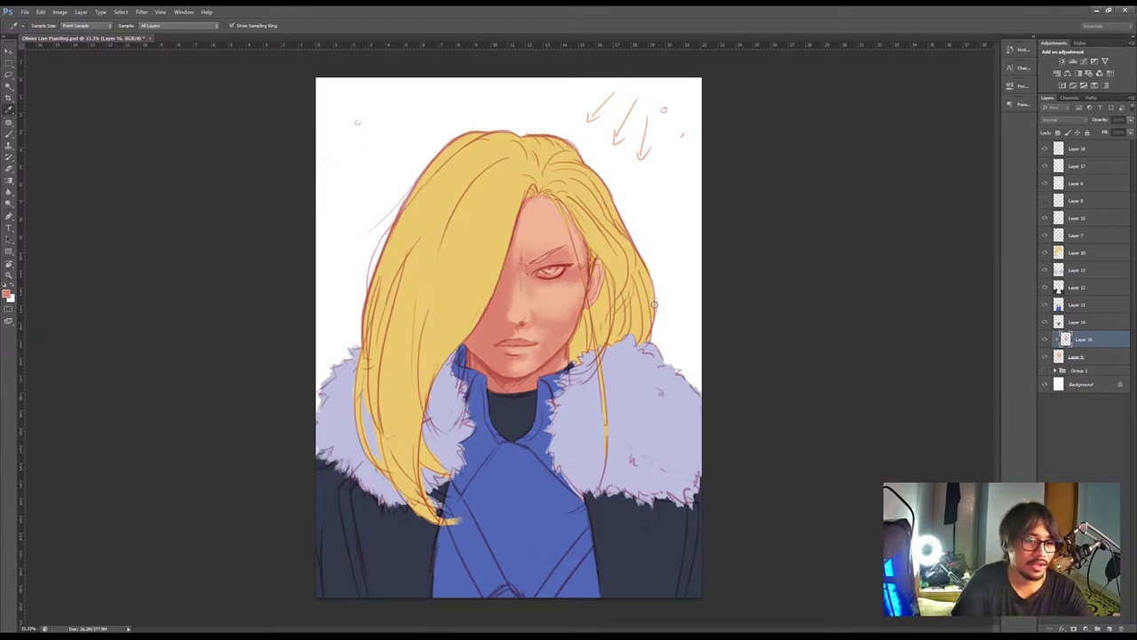
{"action": "key", "text": "b"}
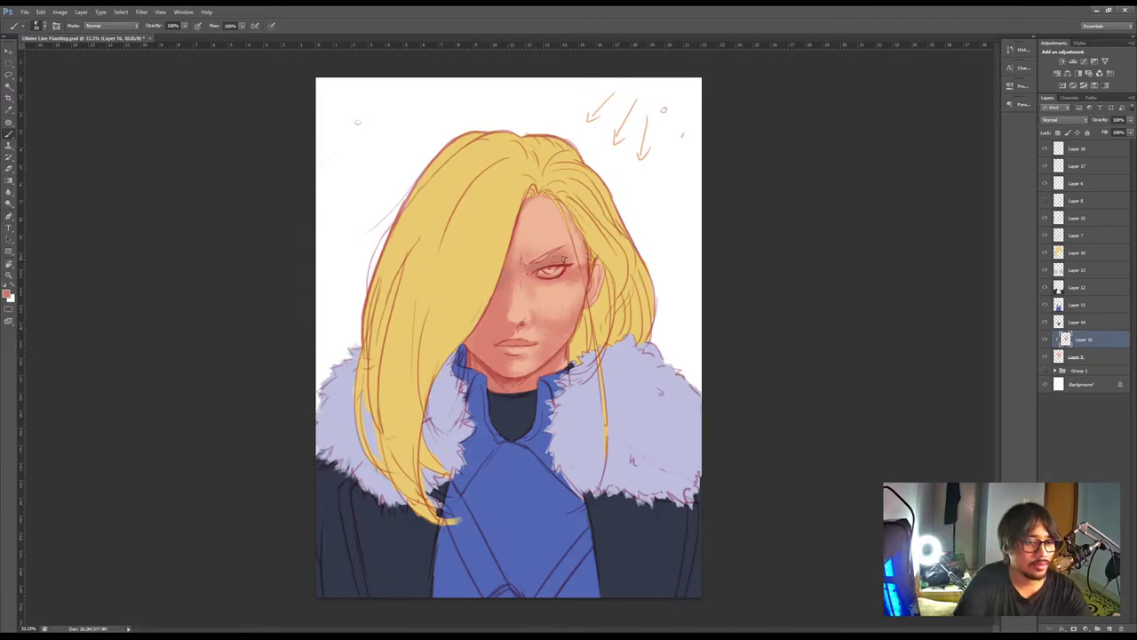
{"action": "left_click", "coordinate": [548, 328], "text": "alt"}
{"action": "left_click", "coordinate": [548, 357], "text": "alt"}
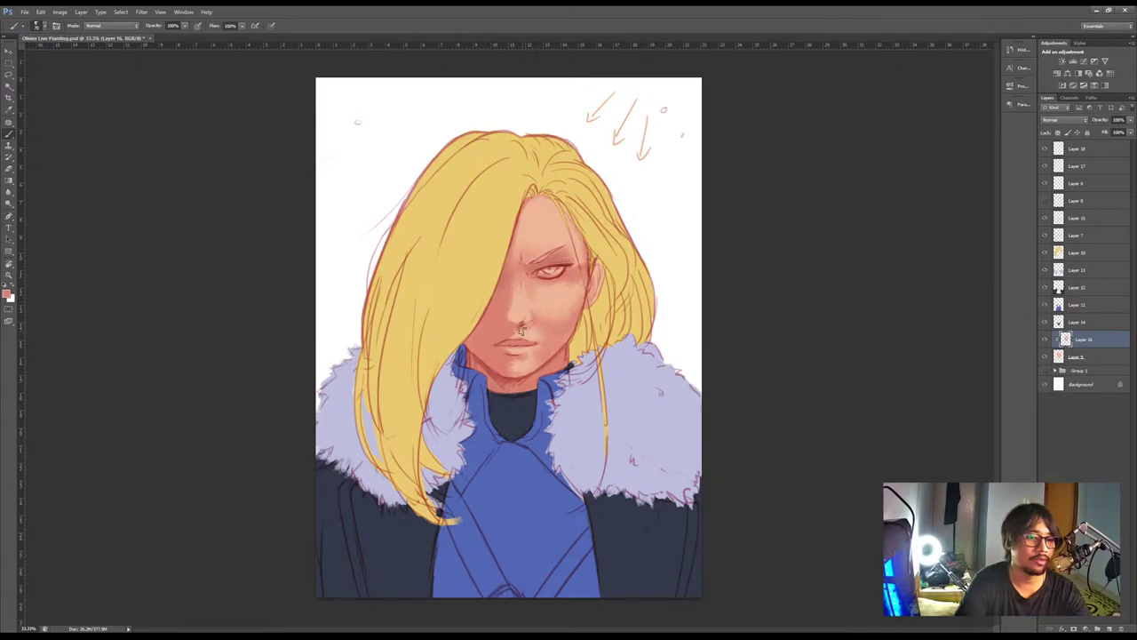
Toggle the visibility of the sketch layers to find the one holding the mouth lines, and make Layer 7 active
{"action": "left_click", "coordinate": [1044, 217]}
{"action": "left_click", "coordinate": [1045, 217]}
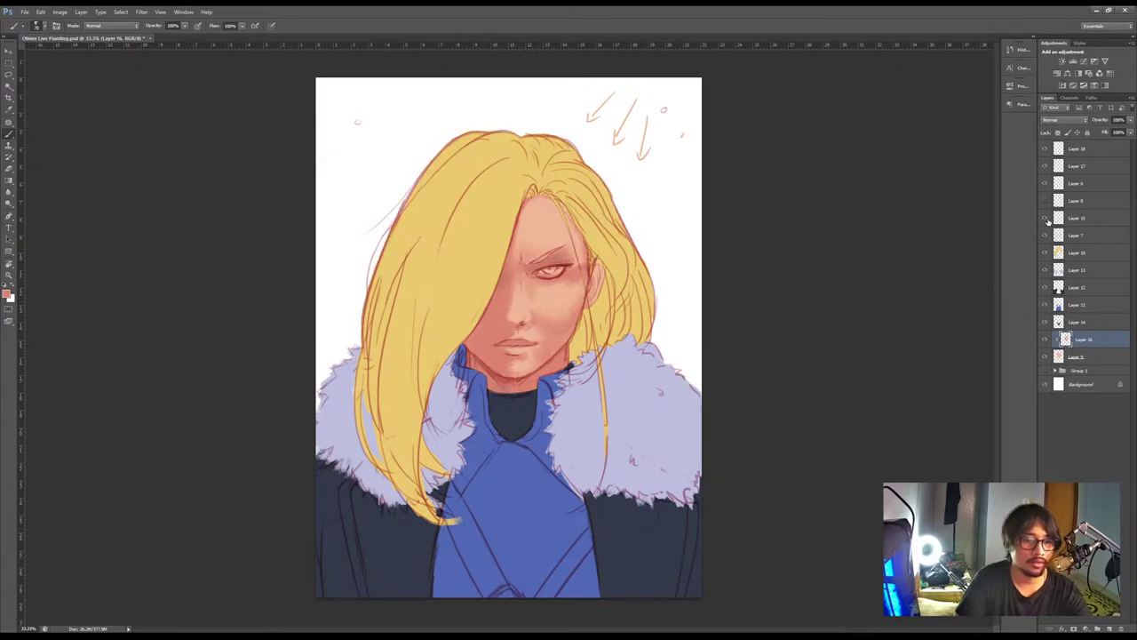
{"action": "left_click", "coordinate": [1044, 166]}
{"action": "left_click", "coordinate": [1044, 166]}
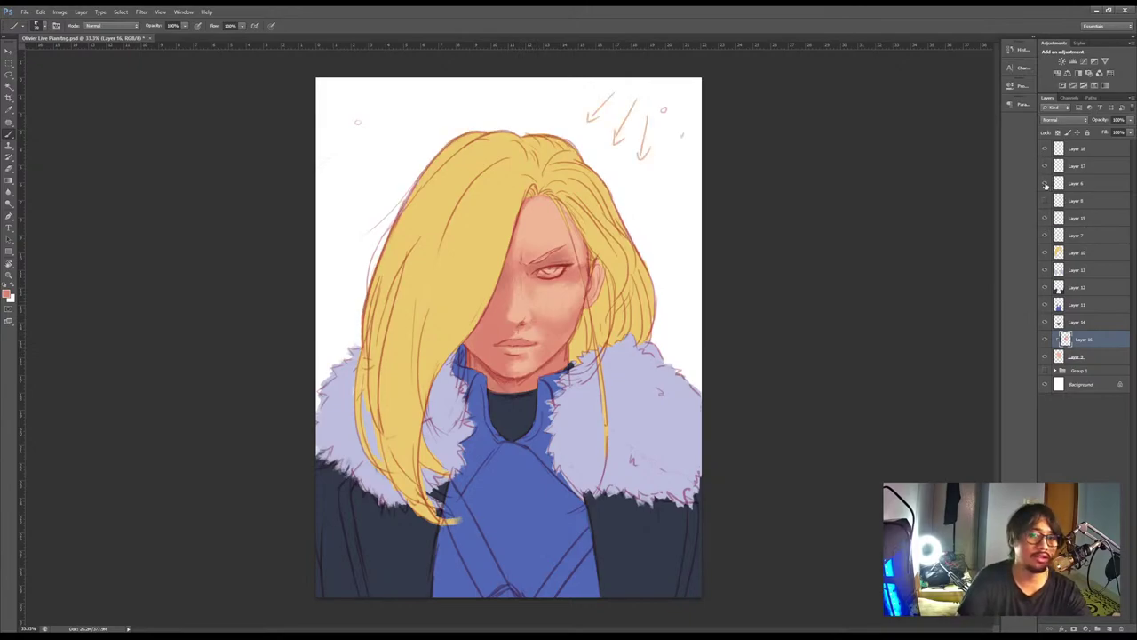
{"action": "left_click", "coordinate": [1070, 183]}
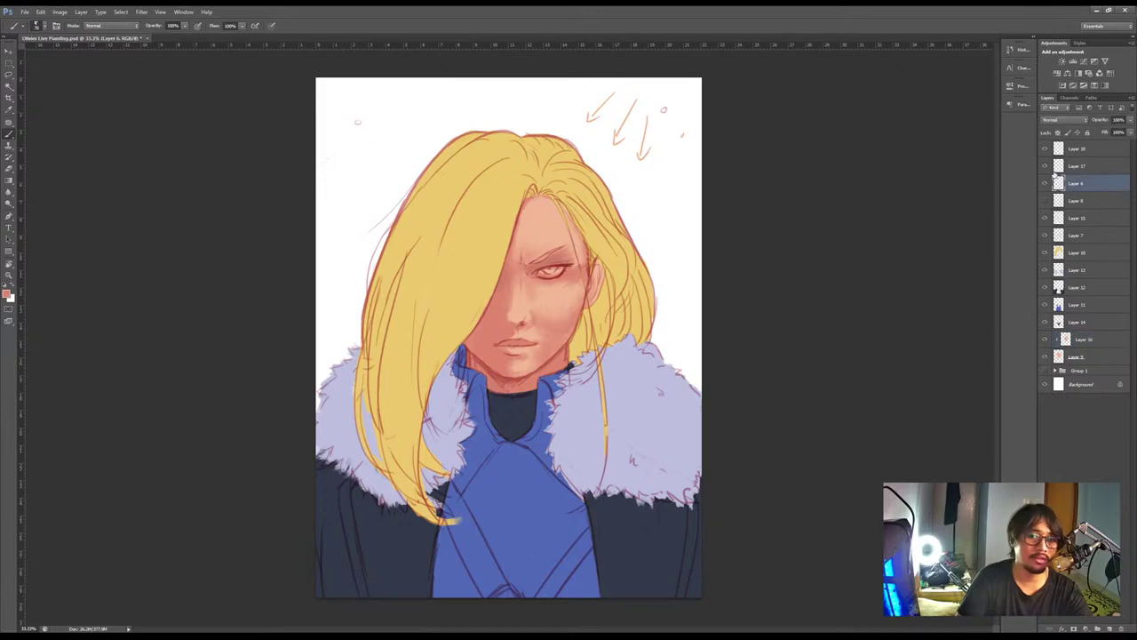
{"action": "left_click", "coordinate": [1043, 151]}
{"action": "left_click", "coordinate": [1044, 150]}
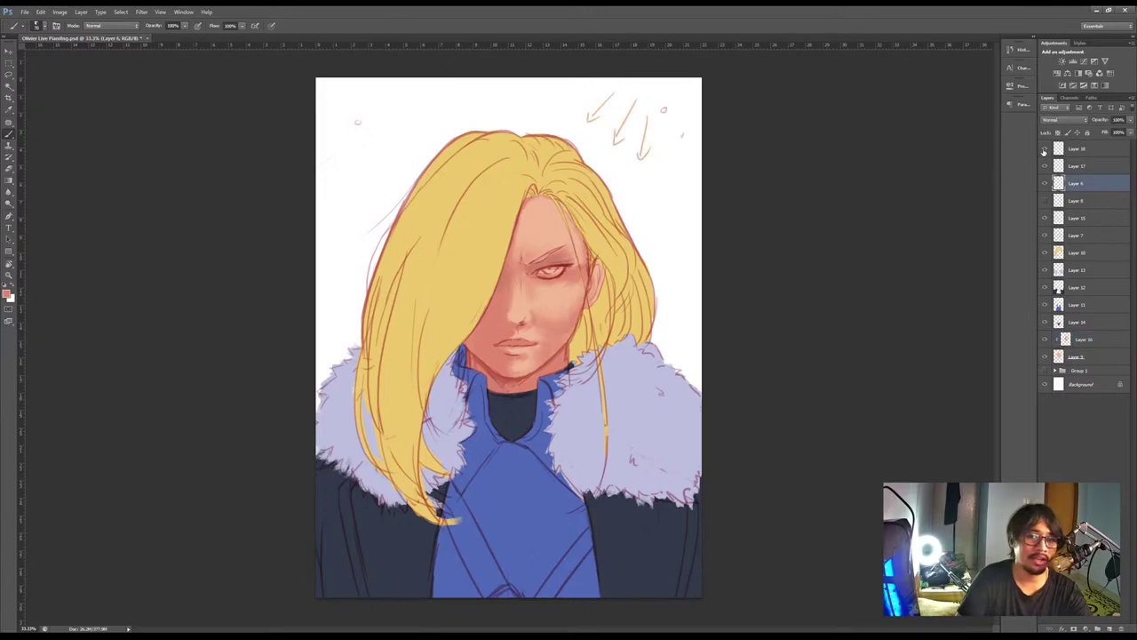
{"action": "left_click", "coordinate": [1045, 235]}
{"action": "left_click", "coordinate": [1045, 235]}
{"action": "left_click", "coordinate": [1070, 234]}
Lasso the sketch line under the lower lip, adjust its position with the Move tool, and deselect it
{"action": "key", "text": "l"}
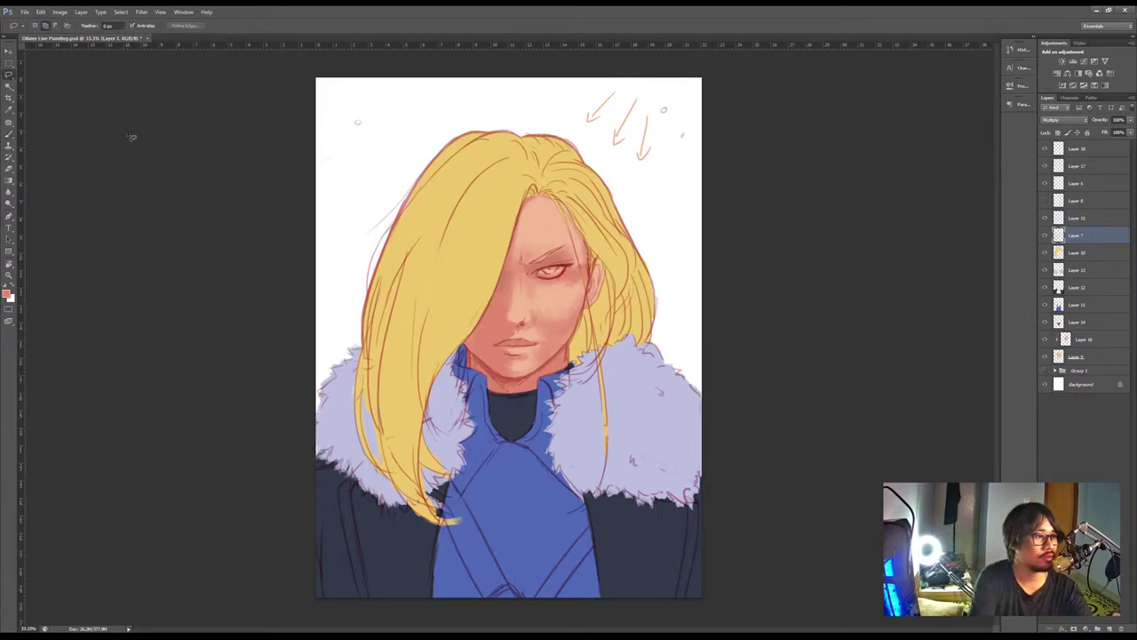
{"action": "mouse_move", "coordinate": [516, 352]}
{"action": "left_mouse_down"}
{"action": "mouse_move", "coordinate": [504, 359]}
{"action": "mouse_move", "coordinate": [525, 368]}
{"action": "mouse_move", "coordinate": [517, 350]}
{"action": "left_mouse_up"}
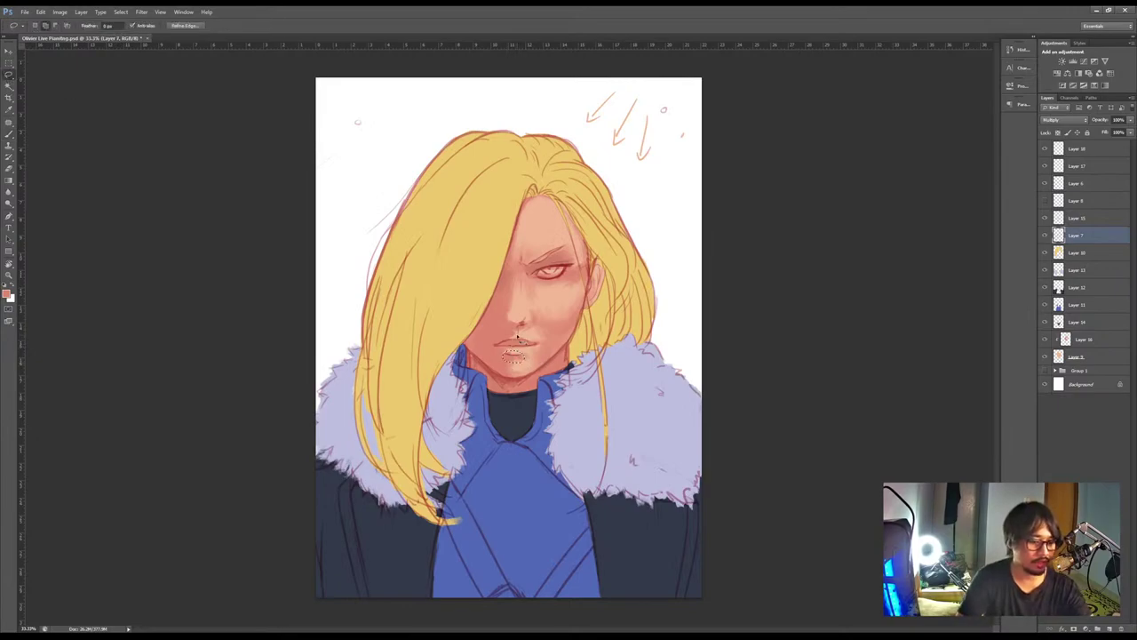
{"action": "key", "text": "b"}
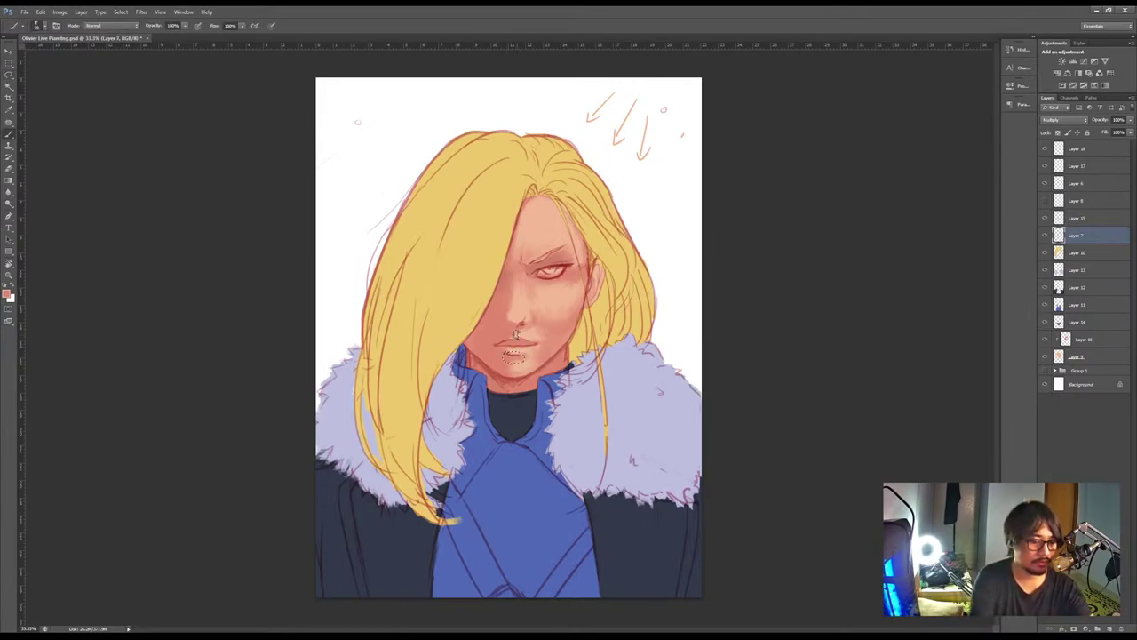
{"action": "key", "text": "v"}
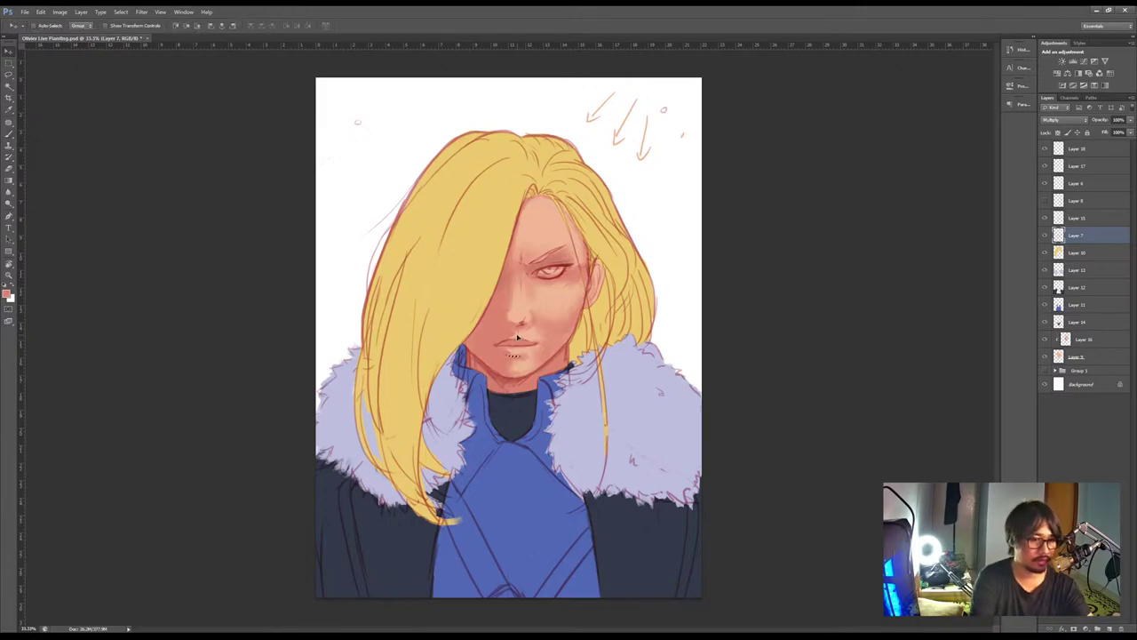
{"action": "key", "text": "ctrl+d"}
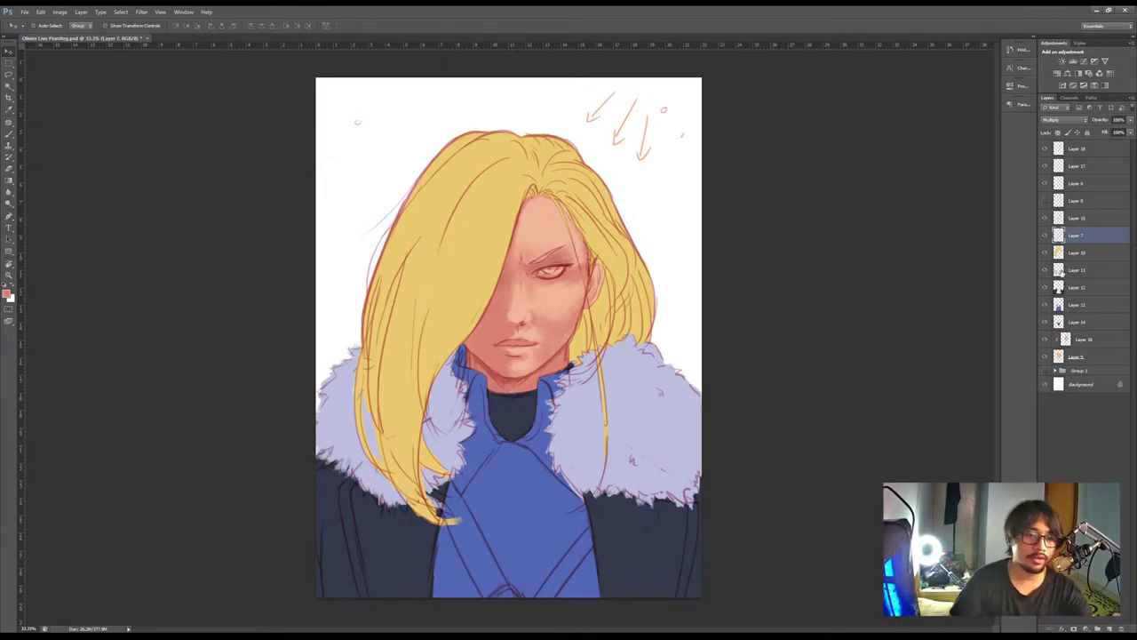
Add a new layer above Layer 16 and mix a pale peach brush colour from the forehead skin tone
{"action": "left_click", "coordinate": [1068, 339]}
{"action": "left_click", "coordinate": [1109, 628]}
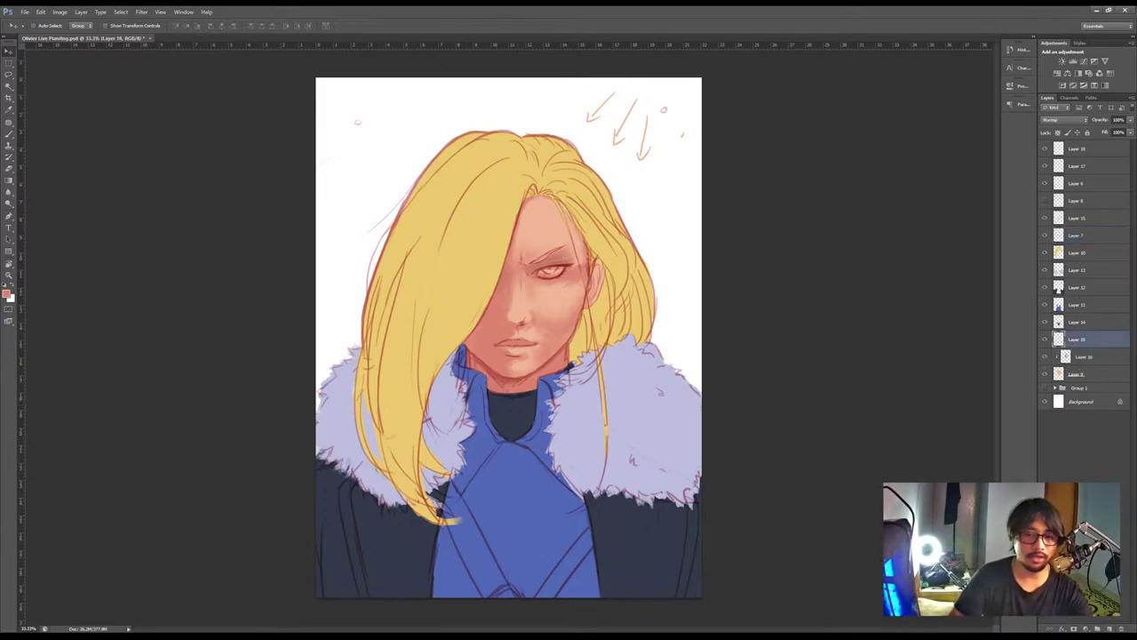
{"action": "key", "text": "i"}
{"action": "left_click", "coordinate": [534, 223]}
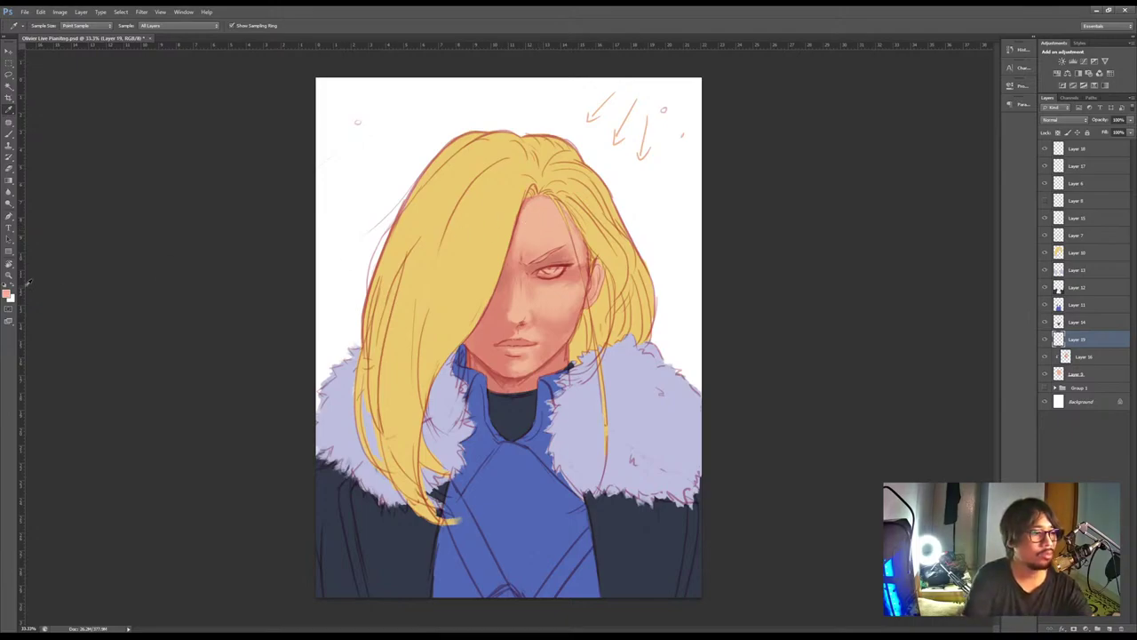
{"action": "left_click", "coordinate": [6, 294]}
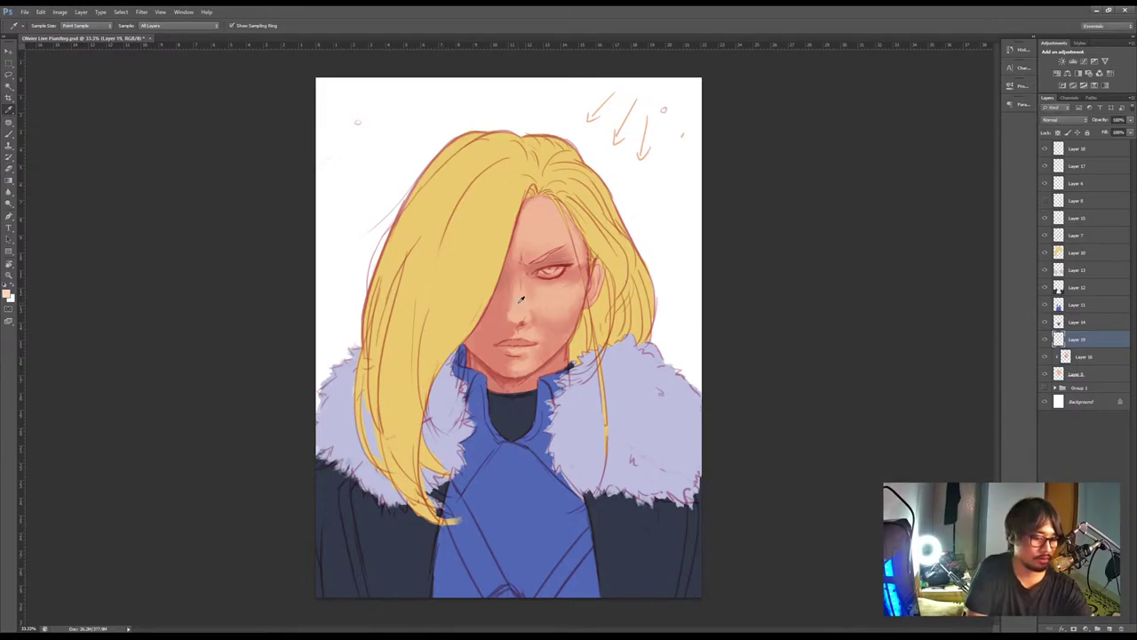
{"action": "key", "text": "b"}
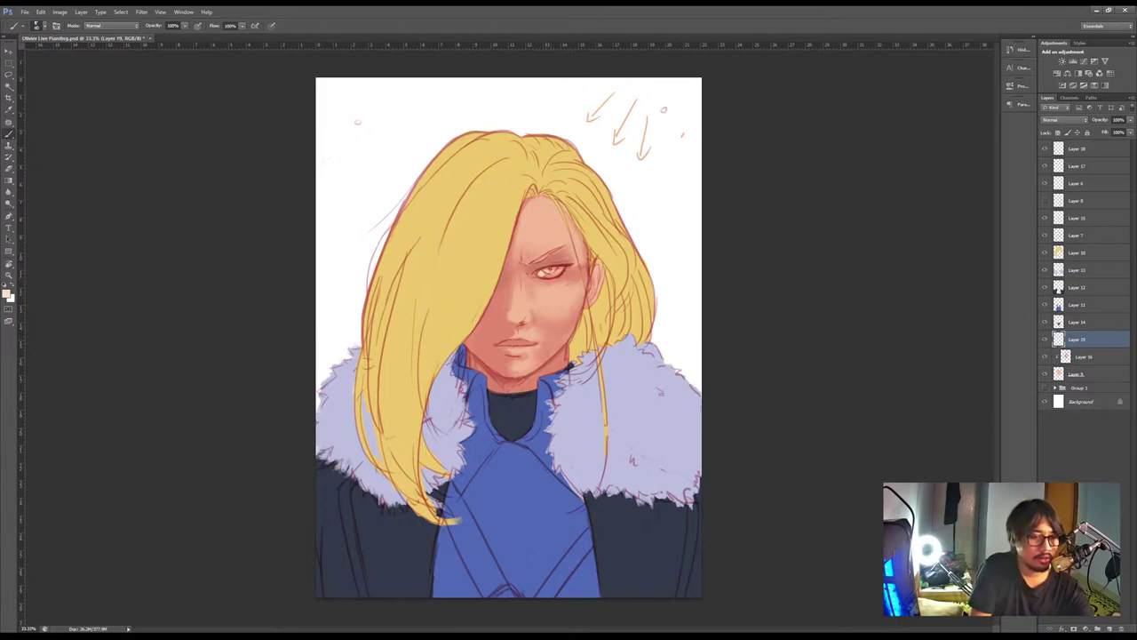
Paint the visible eyeball white inside the lids and tone it with a soft off-white
{"action": "left_click_drag", "start_coordinate": [554, 272], "coordinate": [548, 271]}
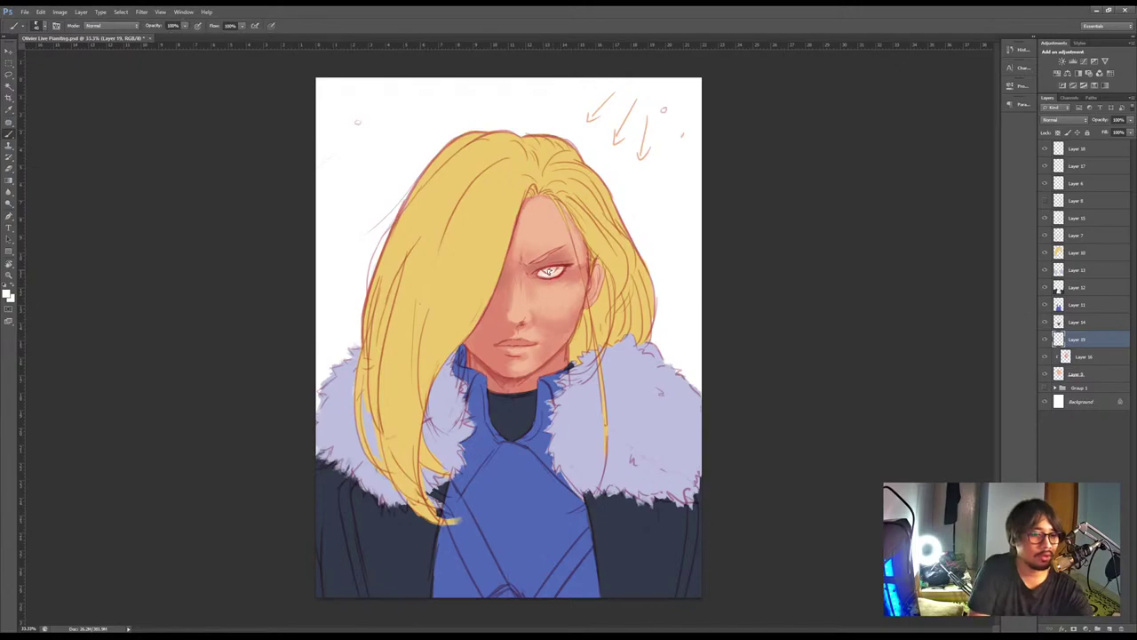
{"action": "left_click_drag", "start_coordinate": [550, 271], "coordinate": [561, 270]}
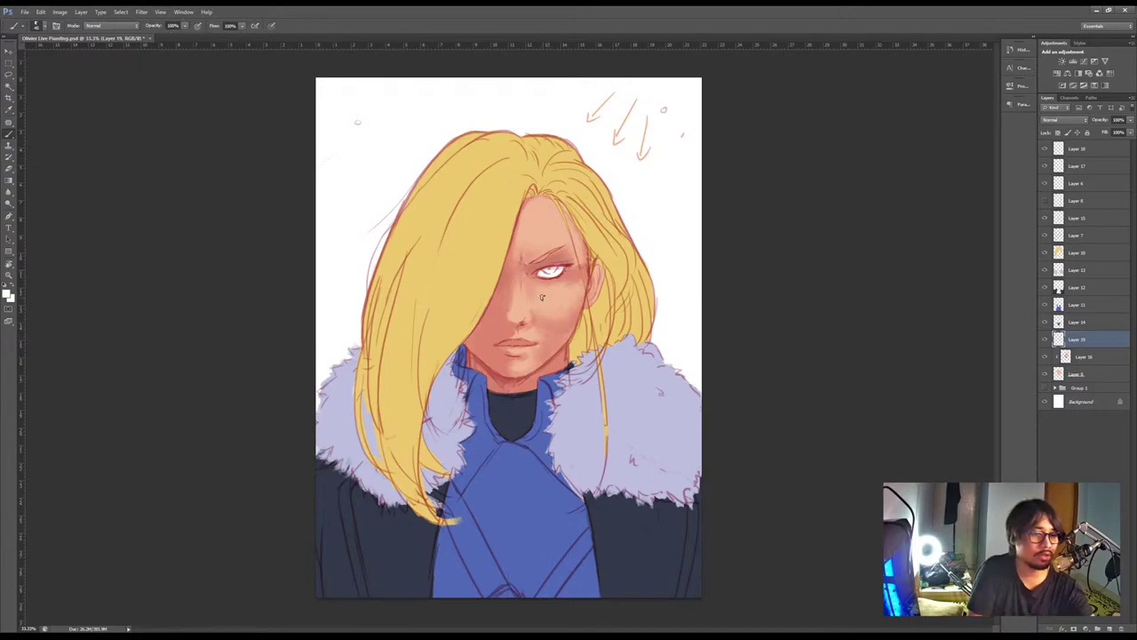
{"action": "key", "text": "ctrl+z"}
{"action": "key", "text": "i"}
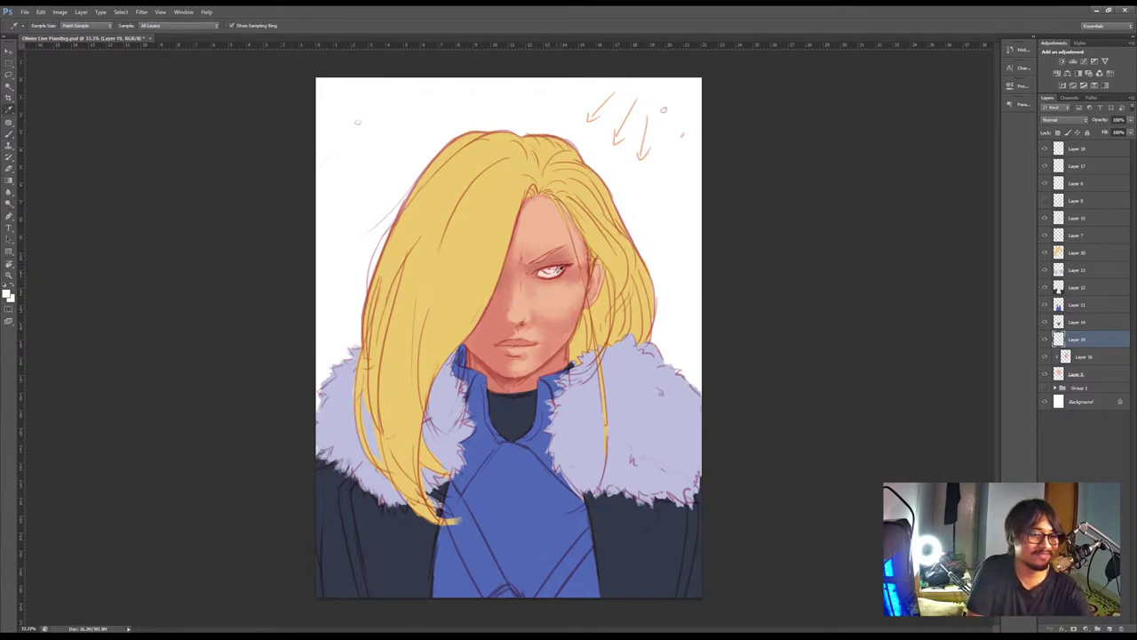
{"action": "key", "text": "ctrl+z"}
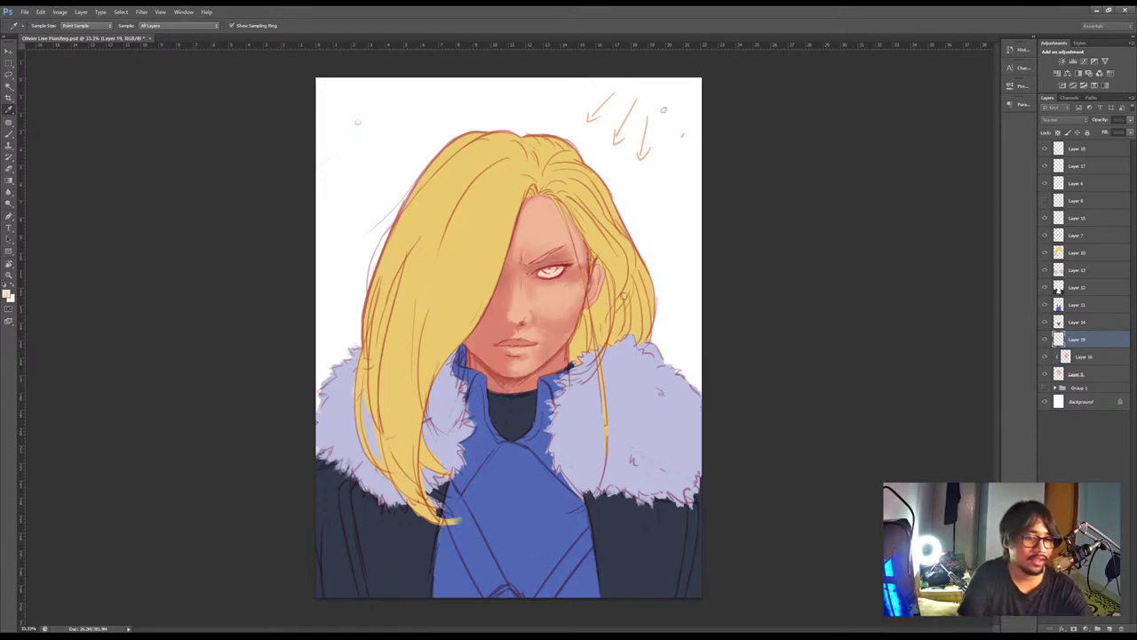
{"action": "key", "text": "b"}
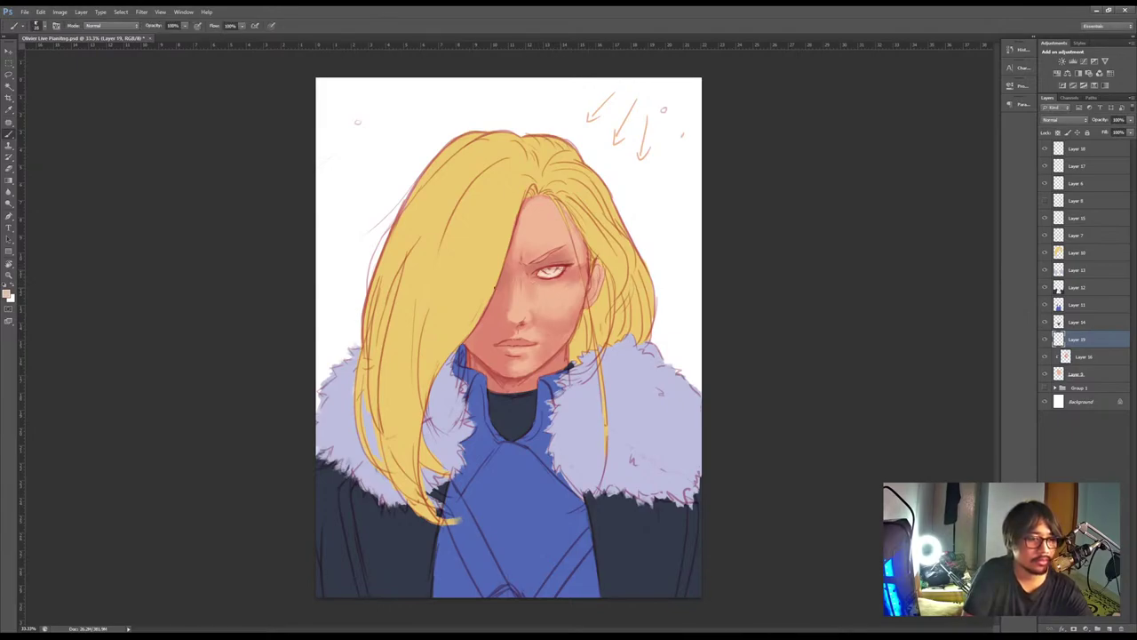
{"action": "key", "text": "i"}
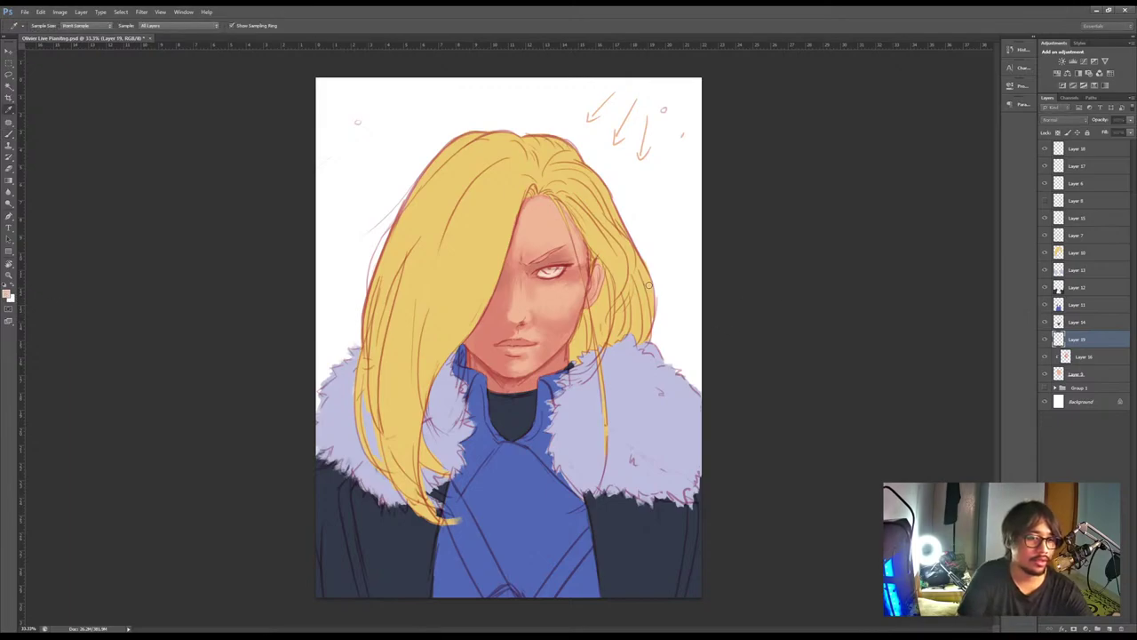
{"action": "key", "text": "b"}
{"action": "key", "text": "ctrl+plus"}
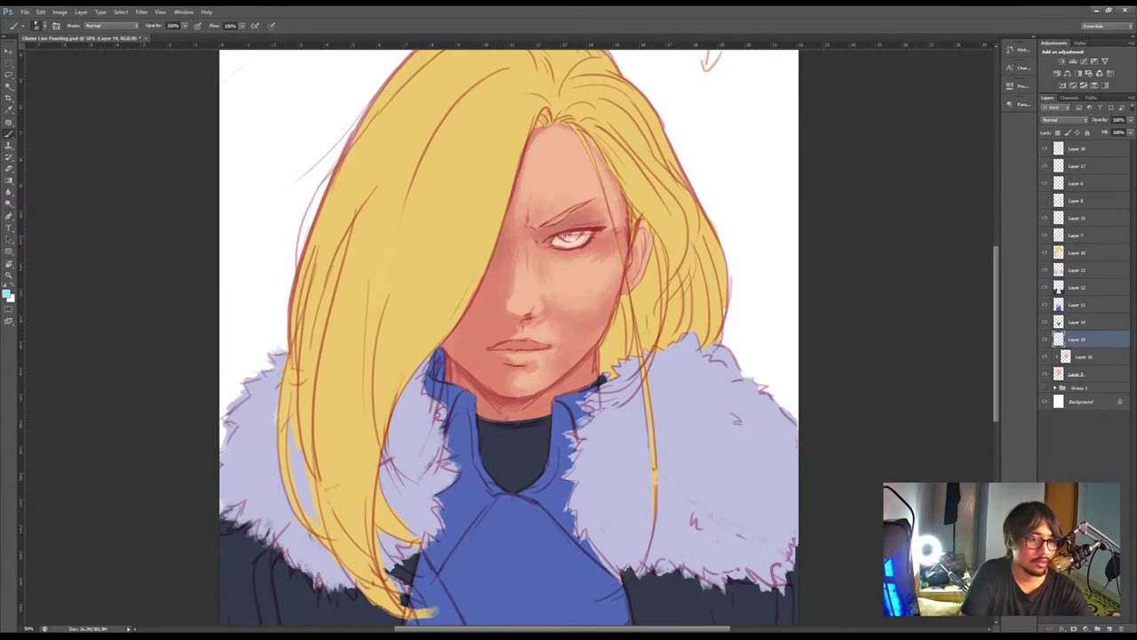
{"action": "left_click", "coordinate": [569, 237]}
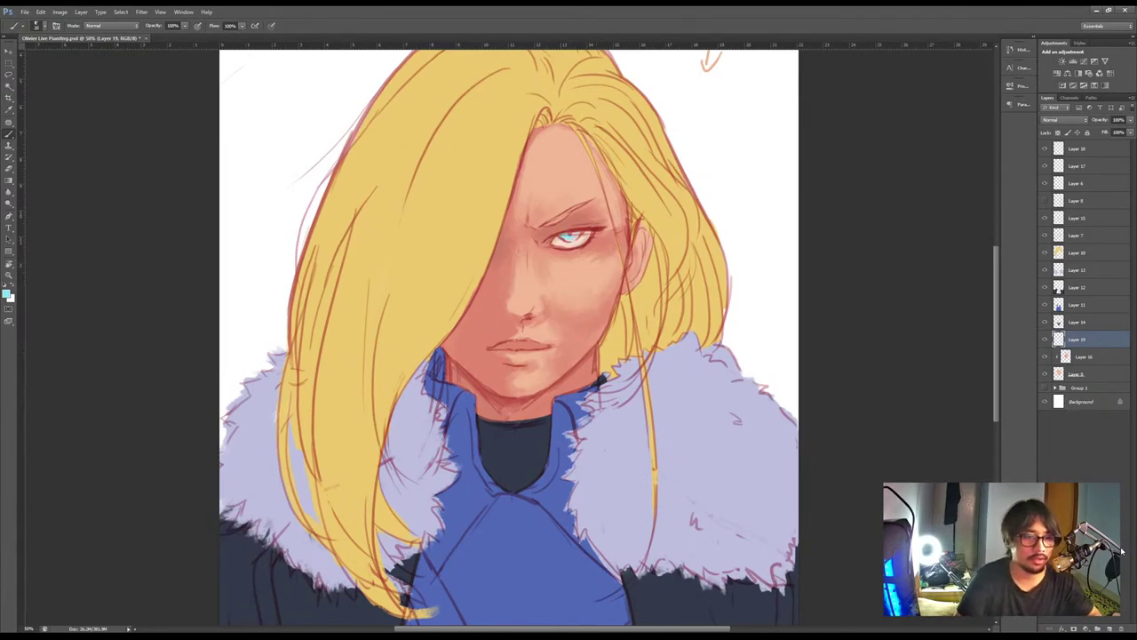
{"action": "key", "text": "ctrl+z"}
Add a new layer above the eyeball layer, paint the iris bright blue, and erase the excess around its edge
{"action": "left_click", "coordinate": [1109, 627]}
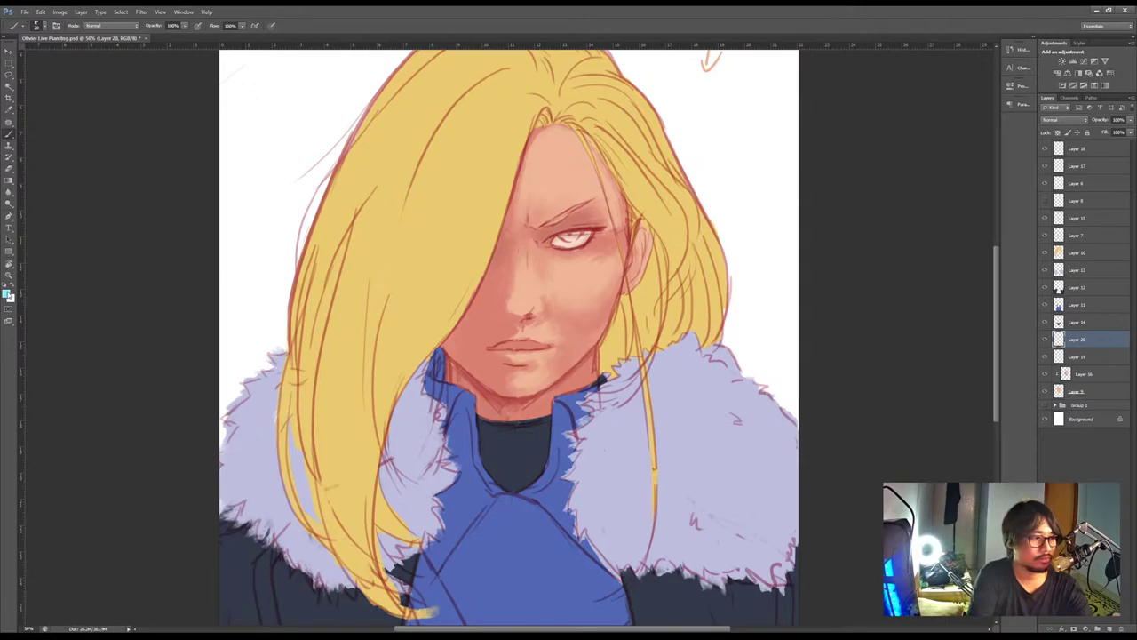
{"action": "key", "text": "i"}
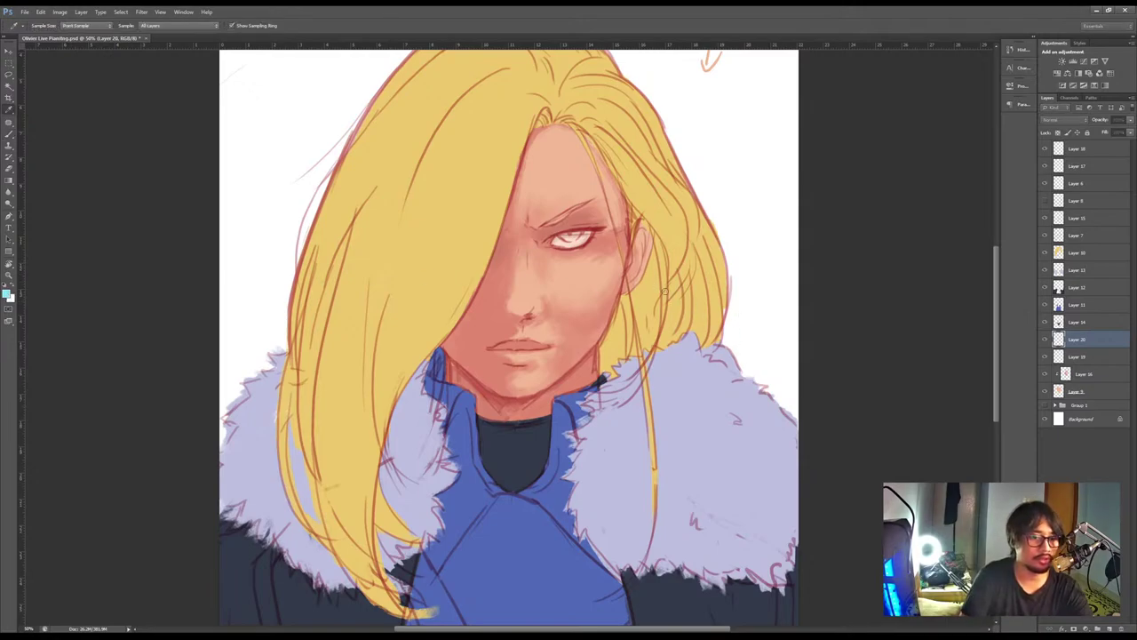
{"action": "key", "text": "b"}
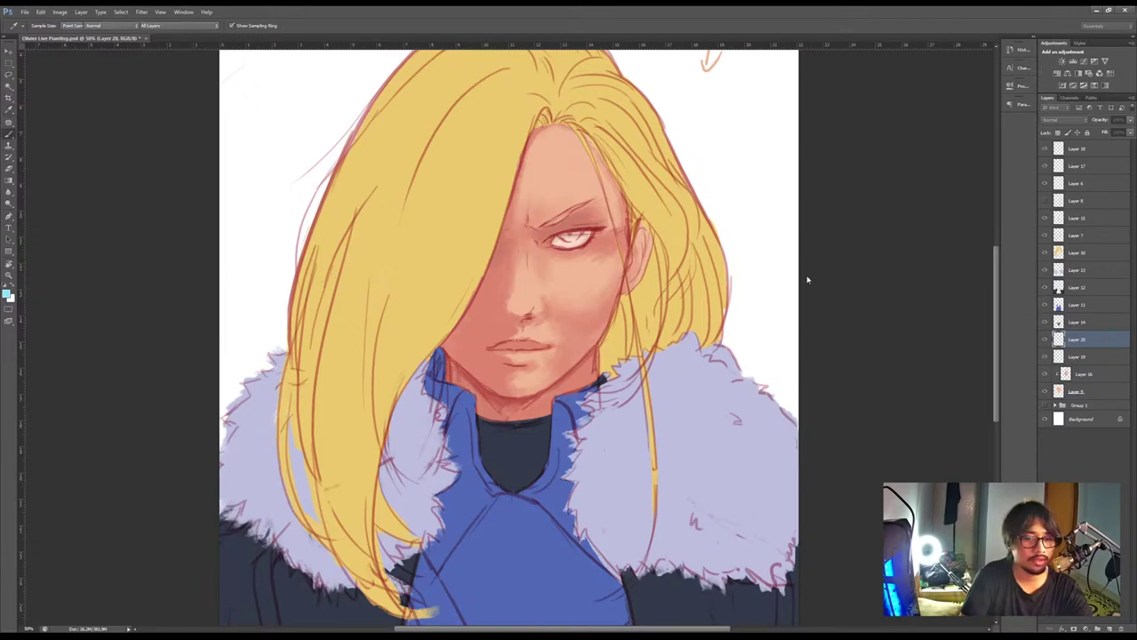
{"action": "left_click_drag", "start_coordinate": [563, 236], "coordinate": [566, 235]}
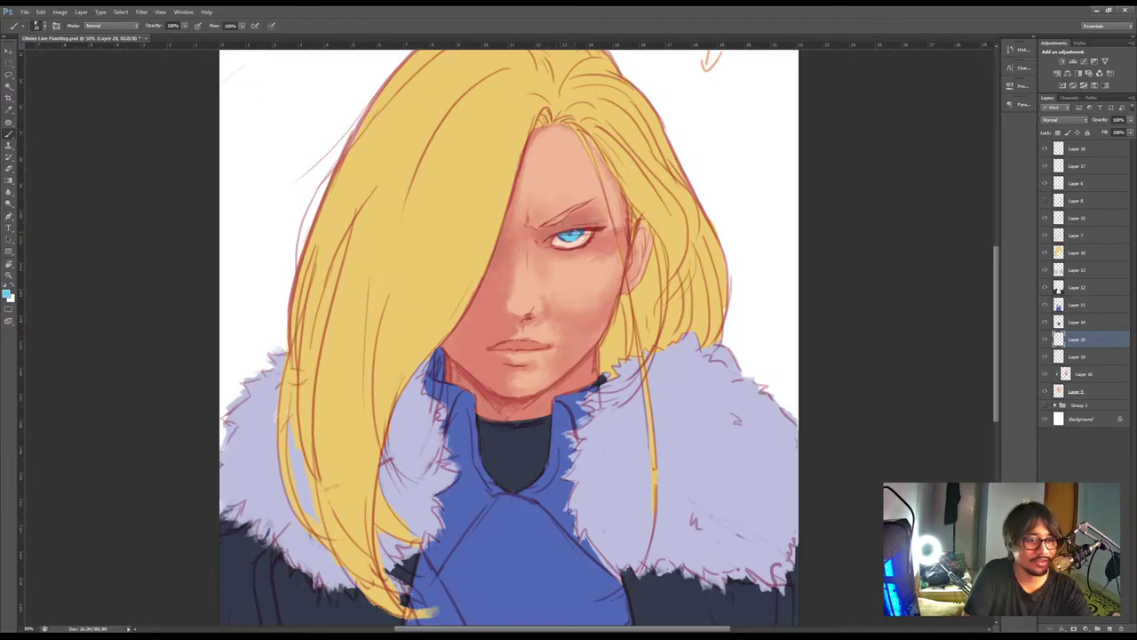
{"action": "key", "text": "e"}
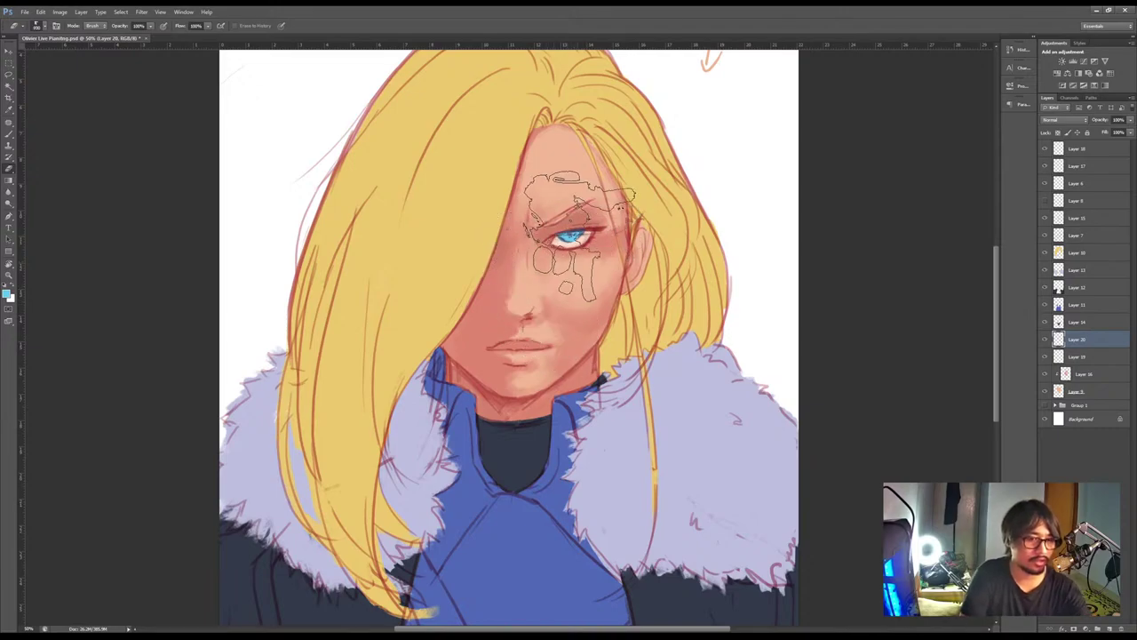
{"action": "key", "text": "ctrl+d"}
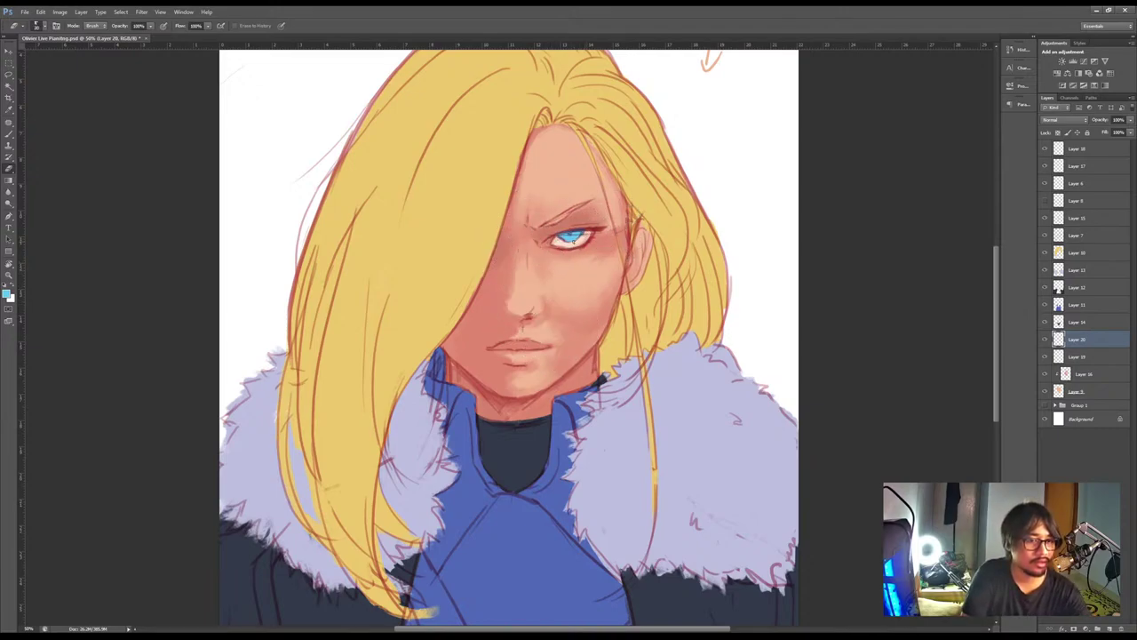
{"action": "key", "text": "b"}
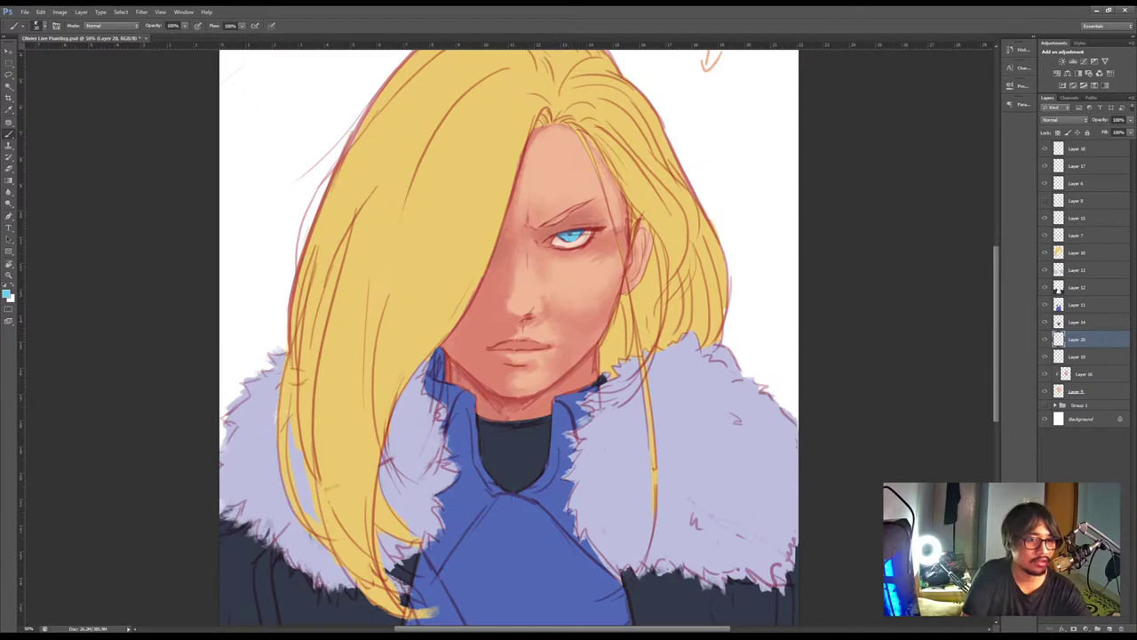
{"action": "key", "text": "ctrl+minus"}
{"action": "left_click_drag", "start_coordinate": [560, 210], "coordinate": [542, 238]}
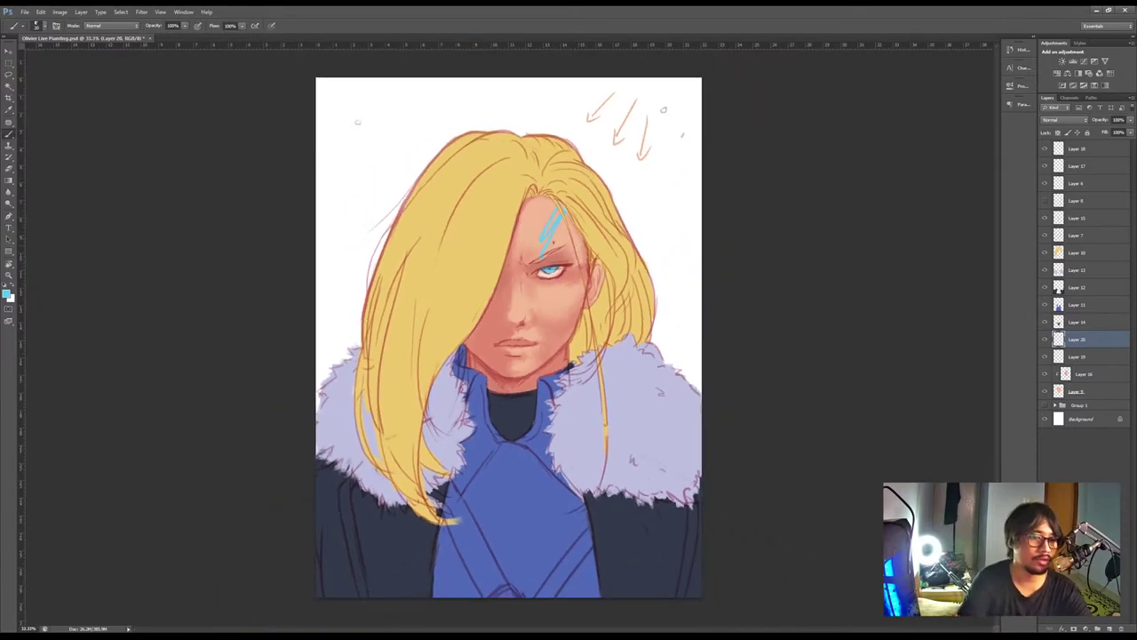
{"action": "key", "text": "ctrl+plus"}
{"action": "key", "text": "ctrl+z"}
Shade the upper part of the iris with a darker blue and blend it using tones sampled from the iris
{"action": "key", "text": "i"}
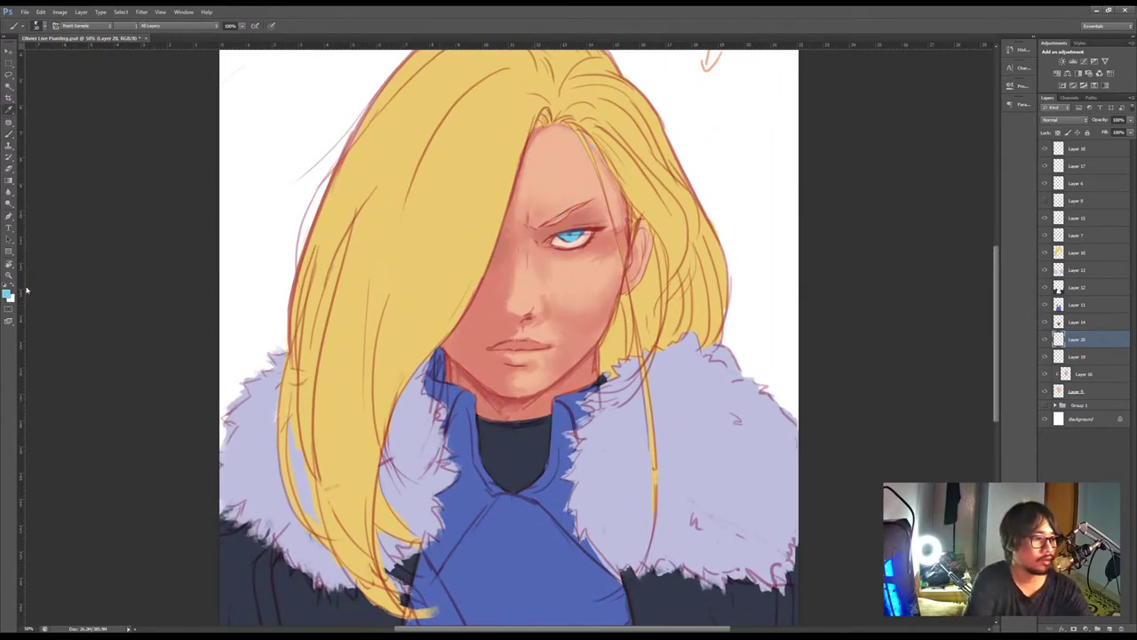
{"action": "key", "text": "b"}
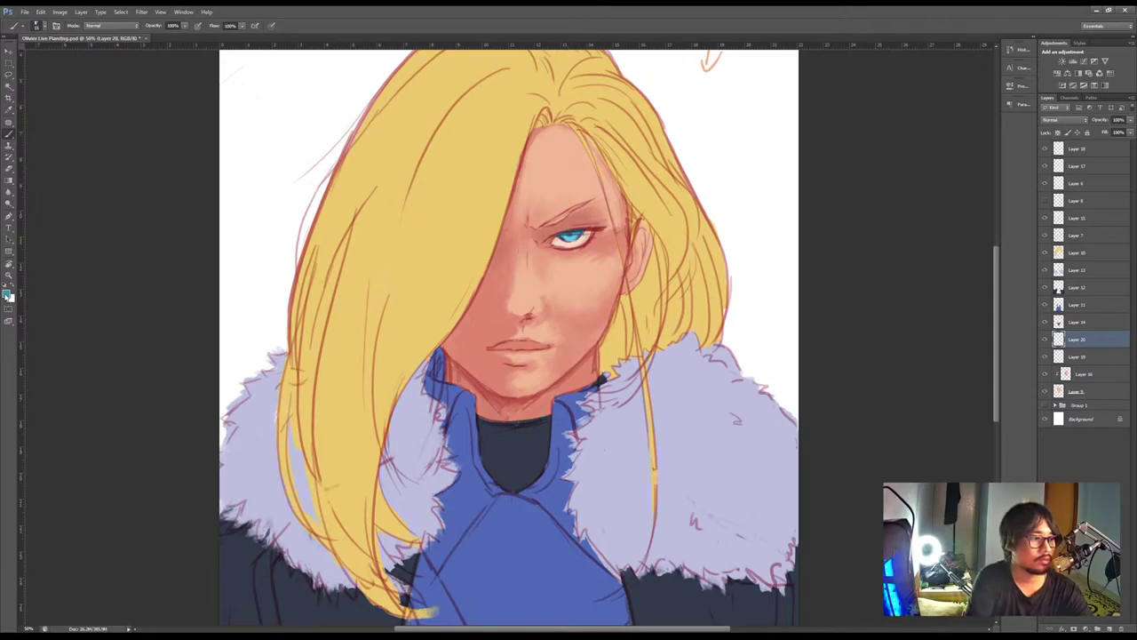
{"action": "key", "text": "i"}
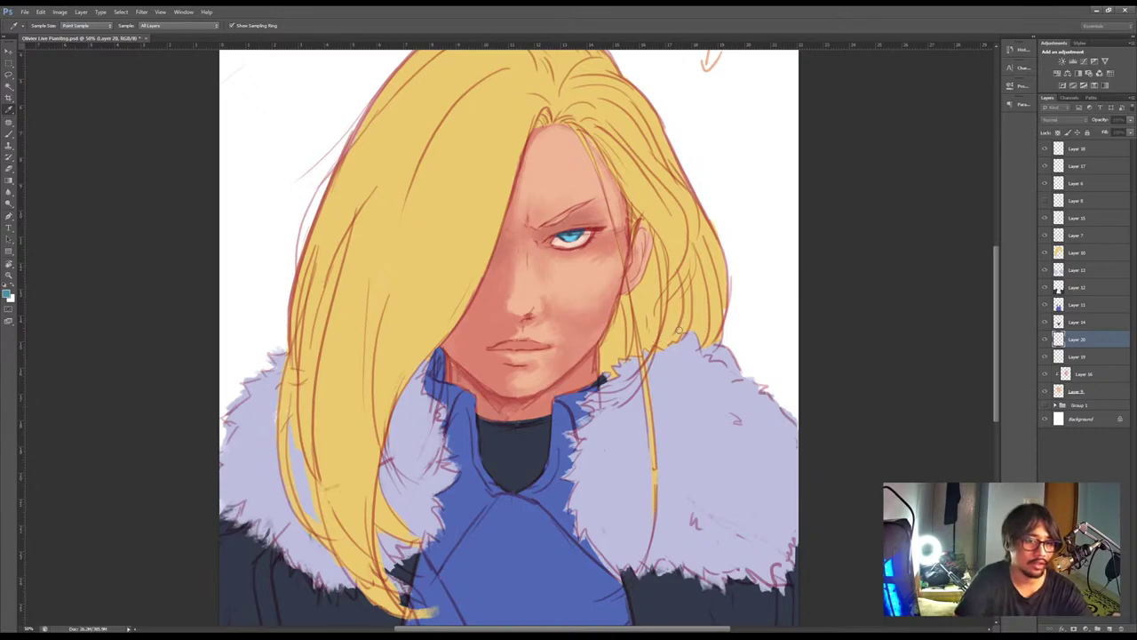
{"action": "key", "text": "b"}
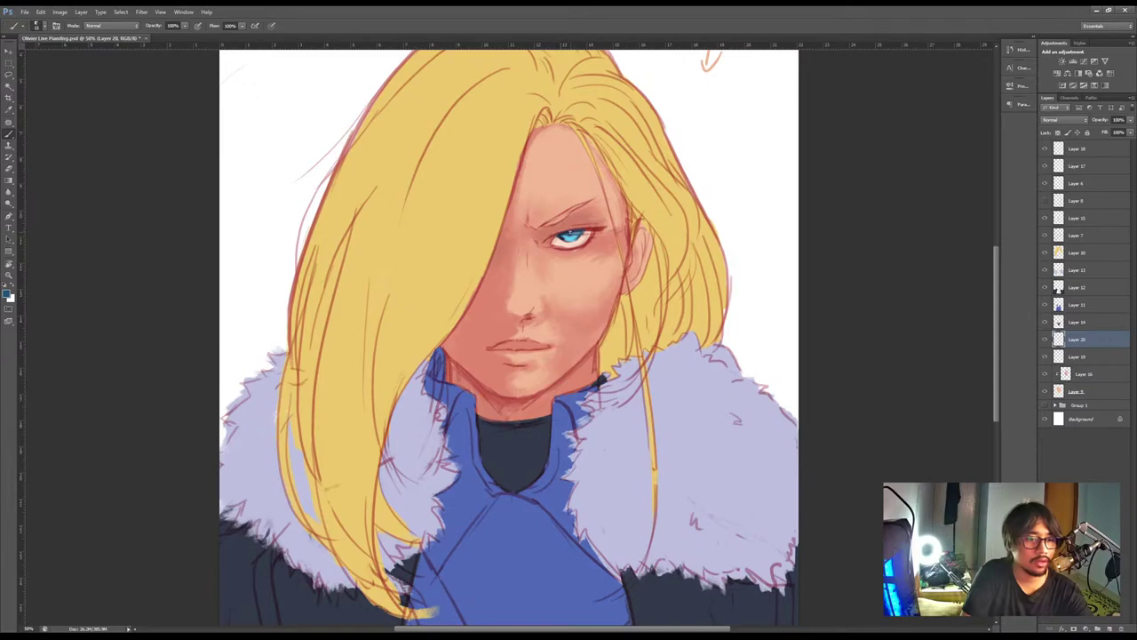
{"action": "left_click", "coordinate": [577, 232], "text": "alt"}
{"action": "left_click", "coordinate": [571, 234], "text": "alt"}
{"action": "left_click", "coordinate": [567, 238], "text": "alt"}
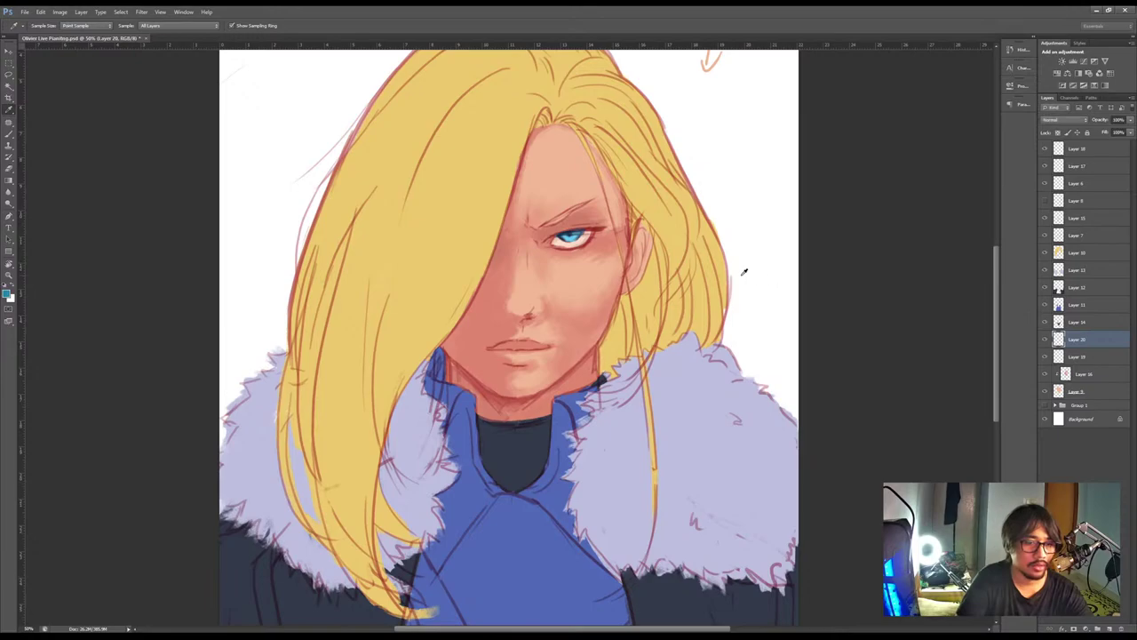
Mix a deep teal-blue brush colour and refine the iris shading, resampling its dark and bright blues to soften the transition
{"action": "key", "text": "b"}
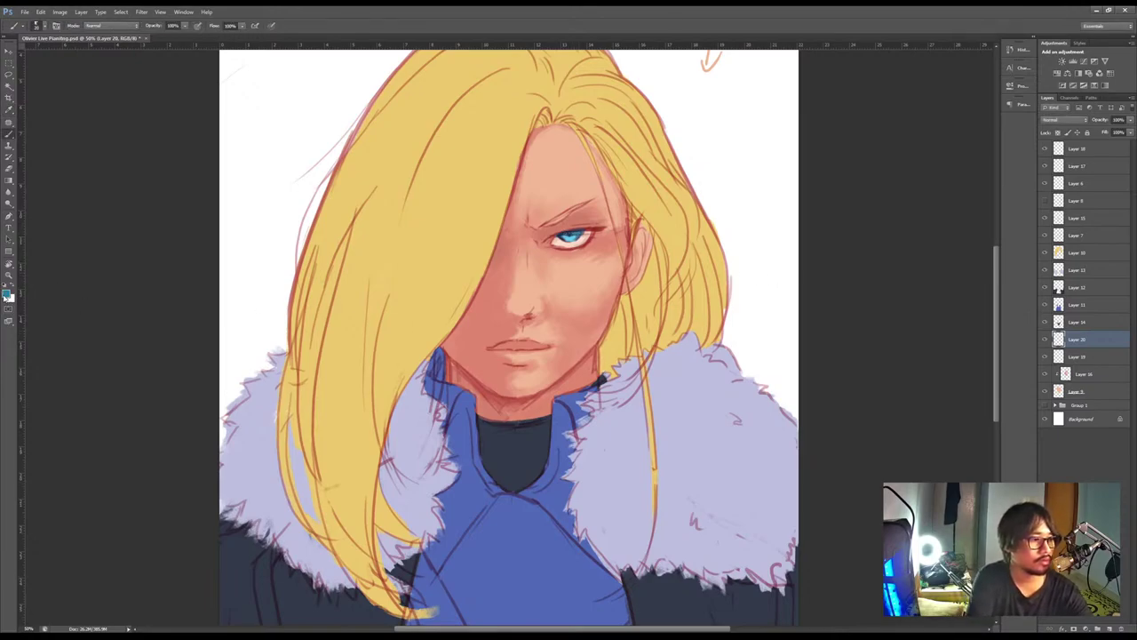
{"action": "key", "text": "i"}
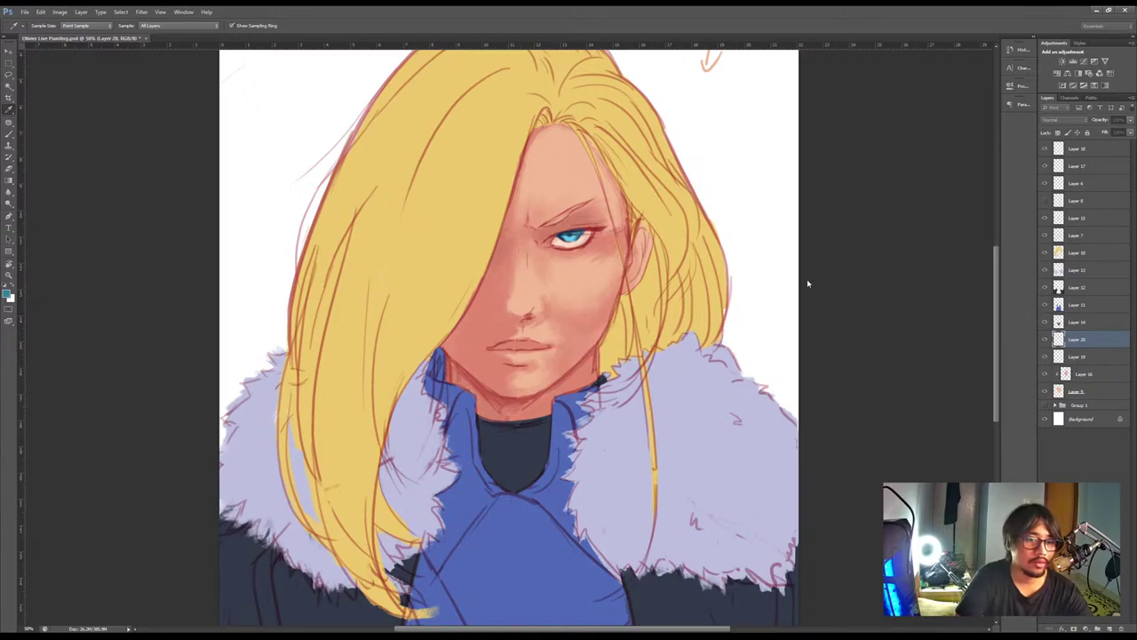
{"action": "key", "text": "b"}
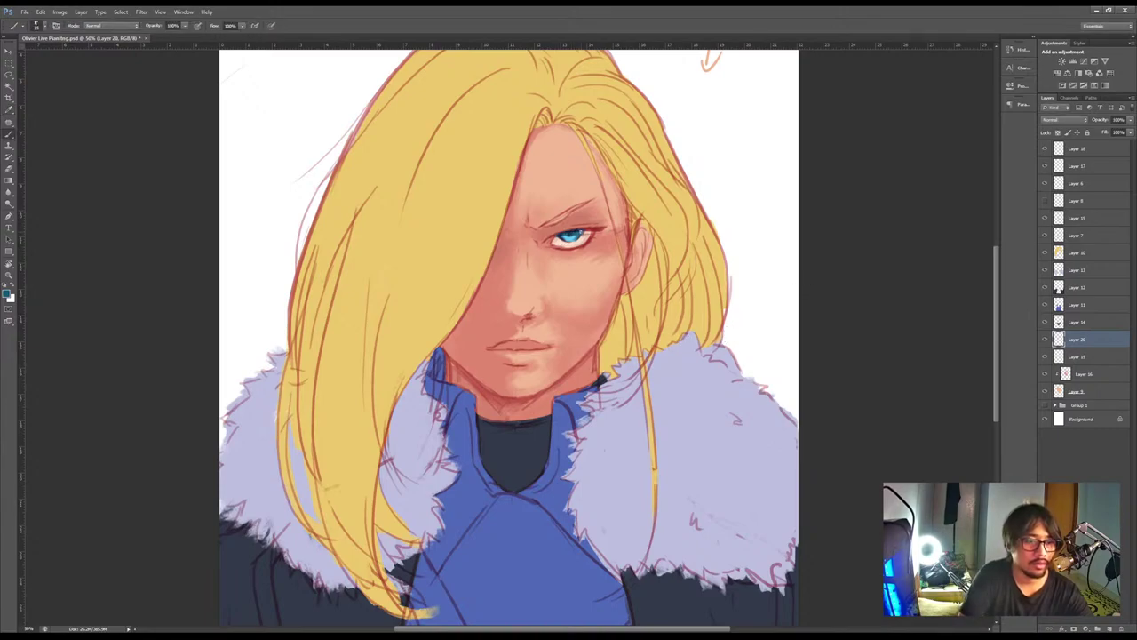
{"action": "left_click", "coordinate": [571, 238], "text": "alt"}
{"action": "left_click", "coordinate": [574, 237], "text": "alt"}
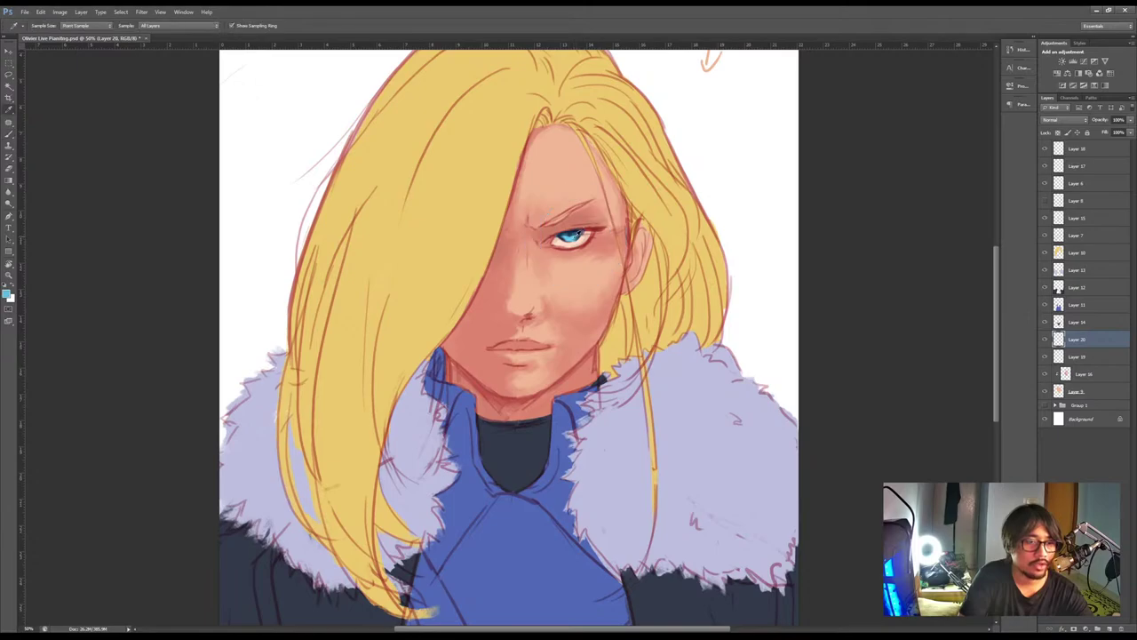
Sample the iris's light blue, paint paler blue highlights in the iris on Layer 20, and clean them up with the Eraser
{"action": "left_click", "coordinate": [573, 238], "text": "alt"}
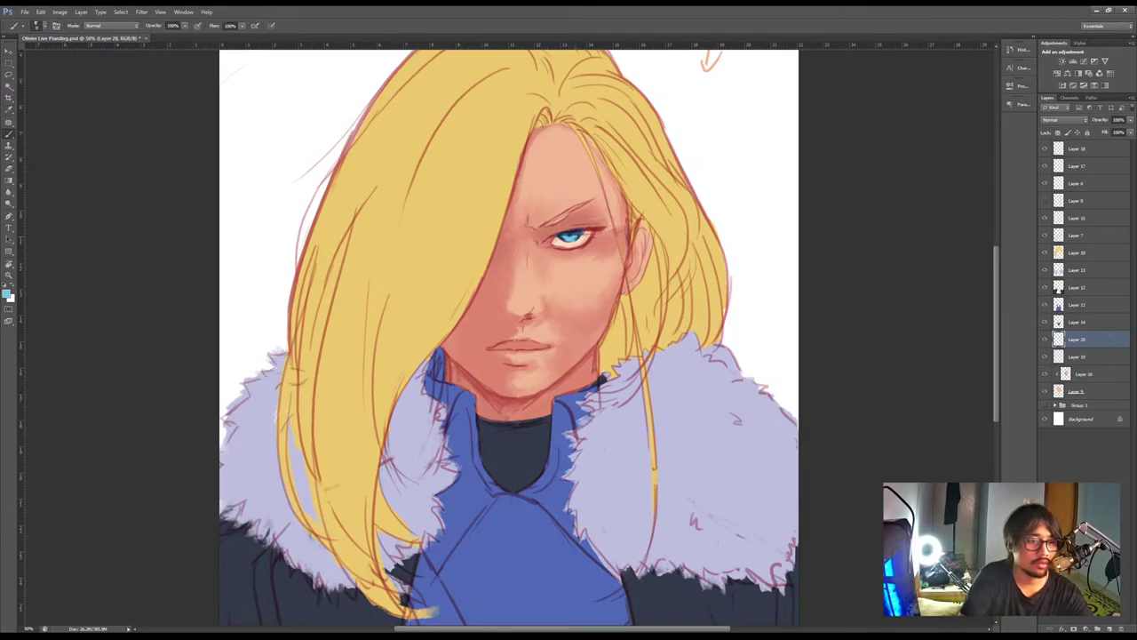
{"action": "key", "text": "i"}
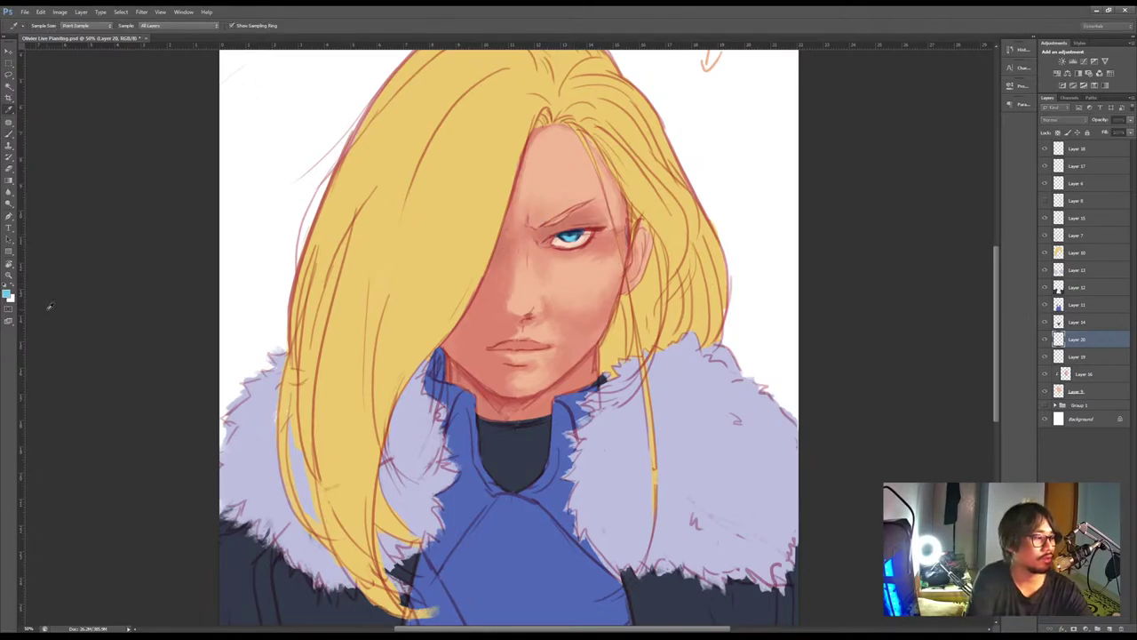
{"action": "key", "text": "b"}
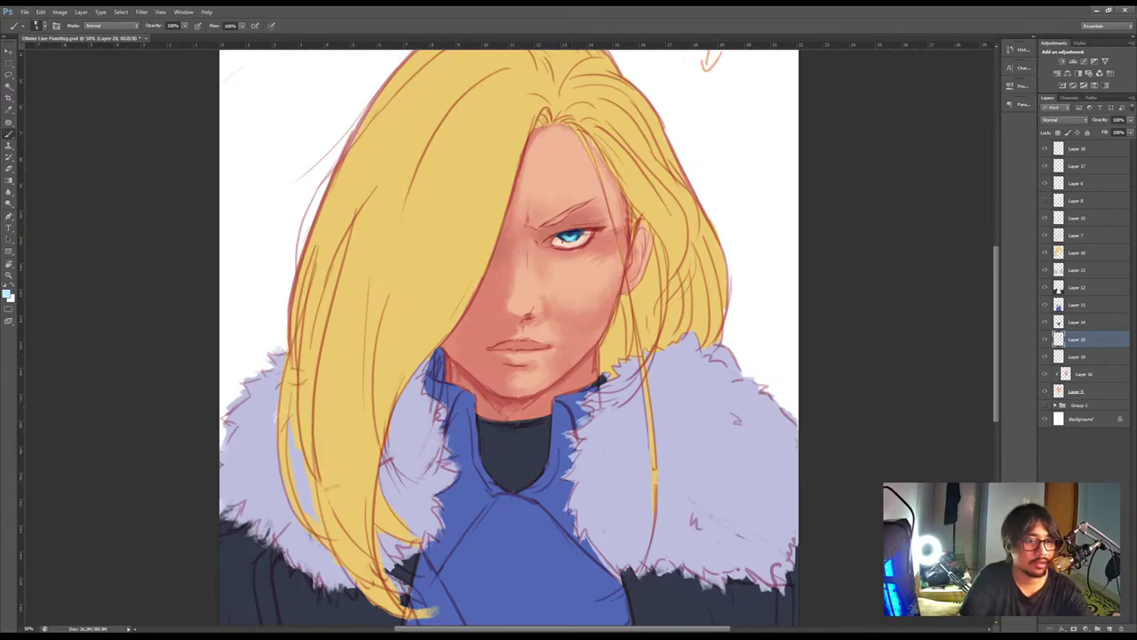
{"action": "key", "text": "e"}
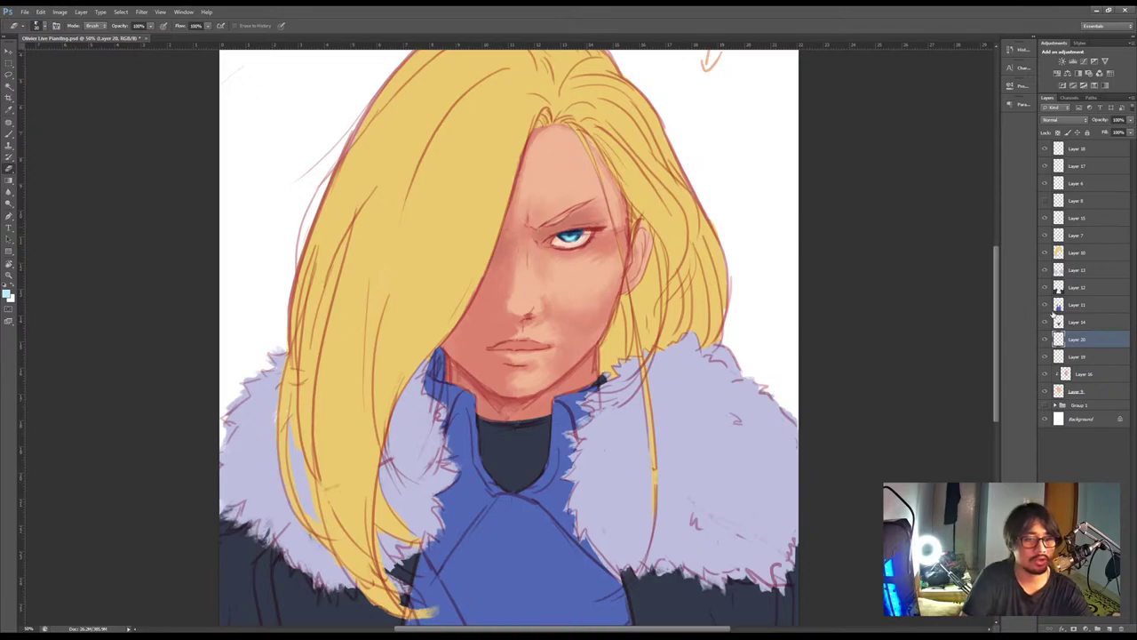
{"action": "key", "text": "ctrl+minus"}
{"action": "key", "text": "ctrl+plus"}
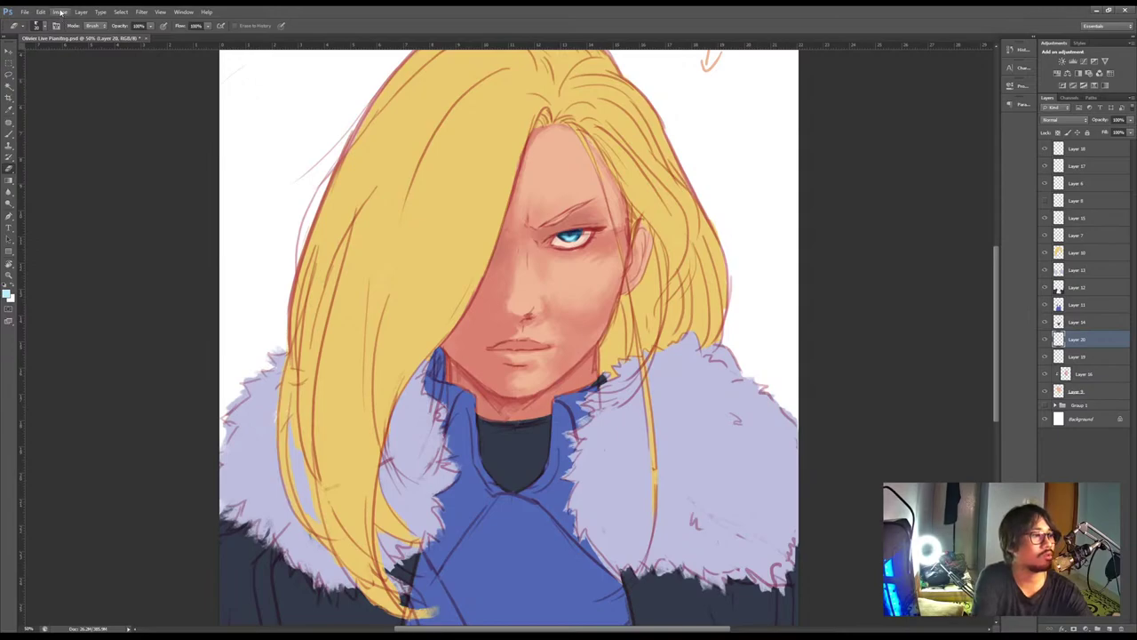
{"action": "key", "text": "i"}
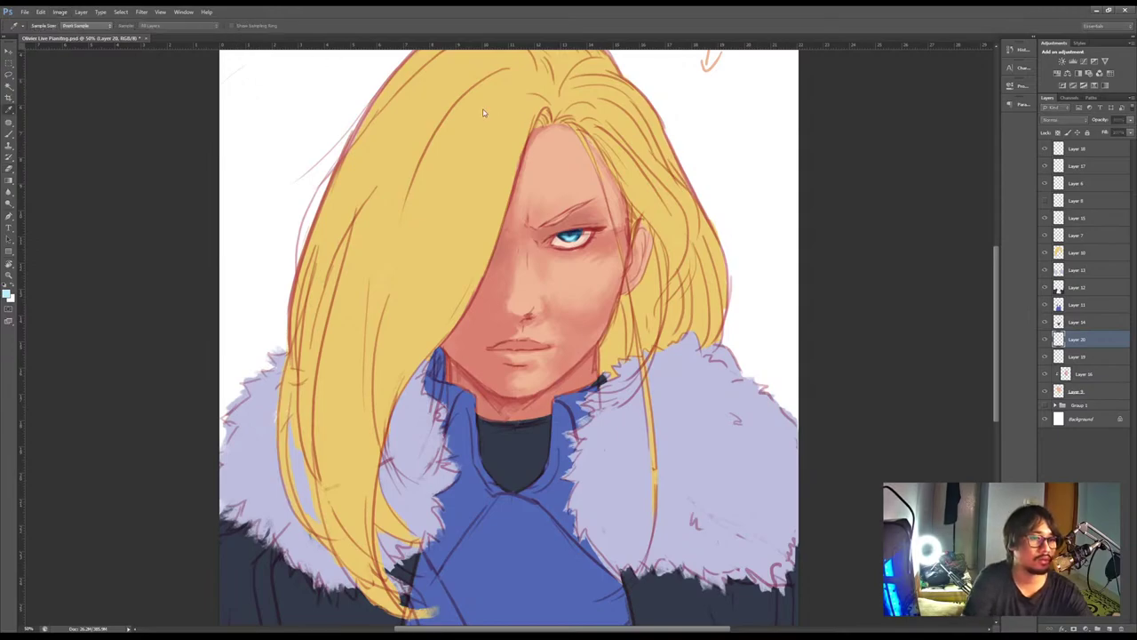
{"action": "key", "text": "b"}
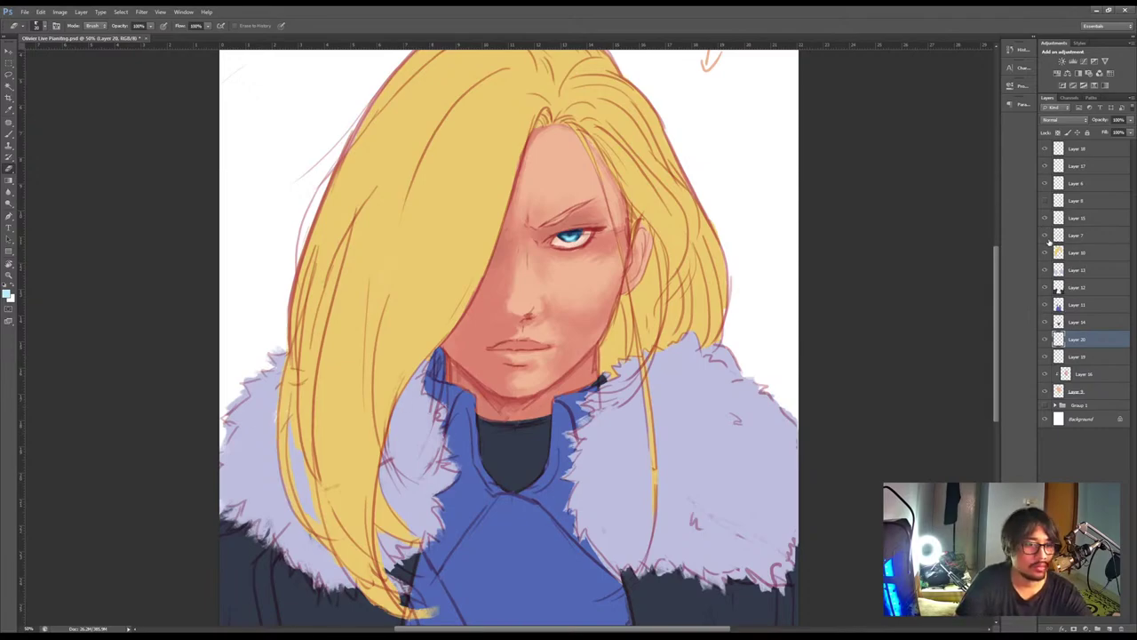
Add a new layer above the blonde hair layer and paint the eye's upper lash line in very dark red
{"action": "left_click", "coordinate": [1069, 253]}
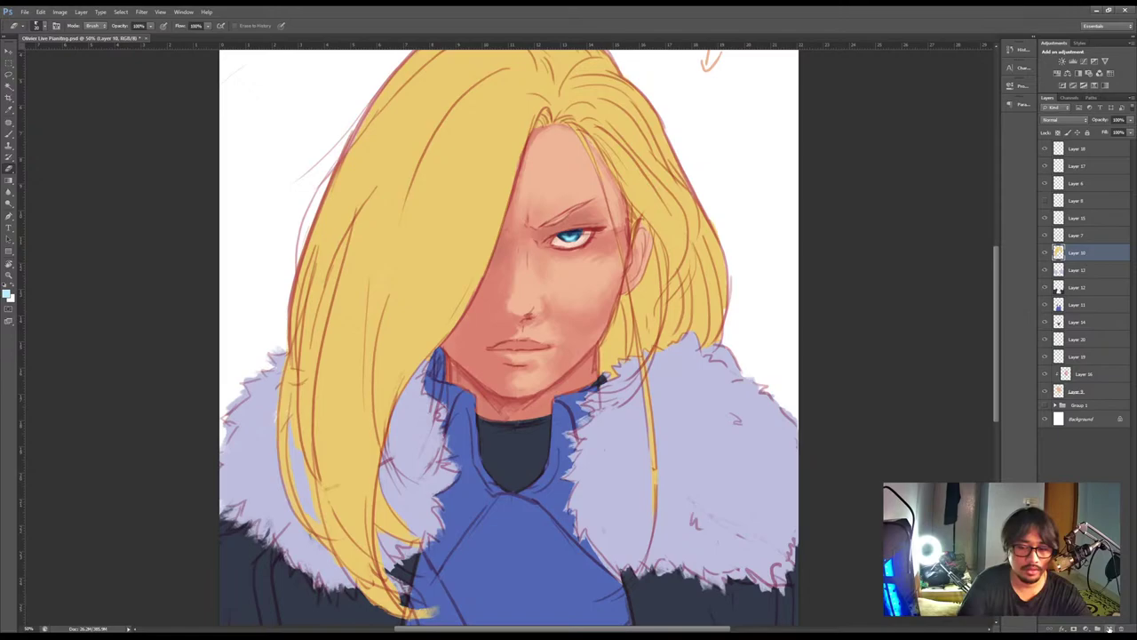
{"action": "left_click", "coordinate": [1110, 628]}
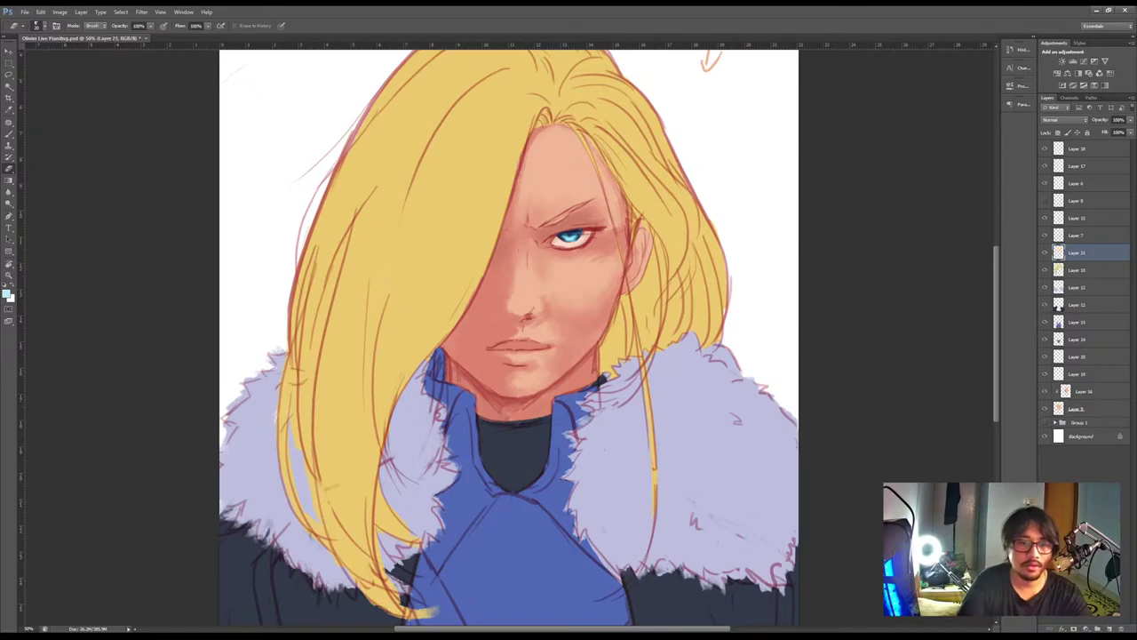
{"action": "key", "text": "i"}
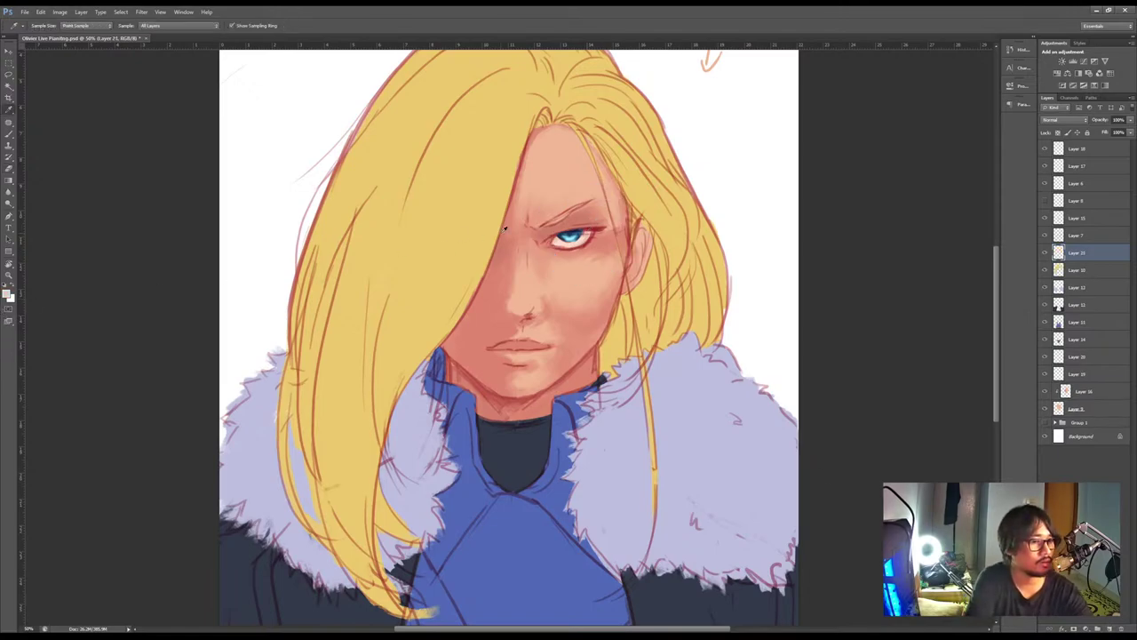
{"action": "left_click", "coordinate": [590, 229]}
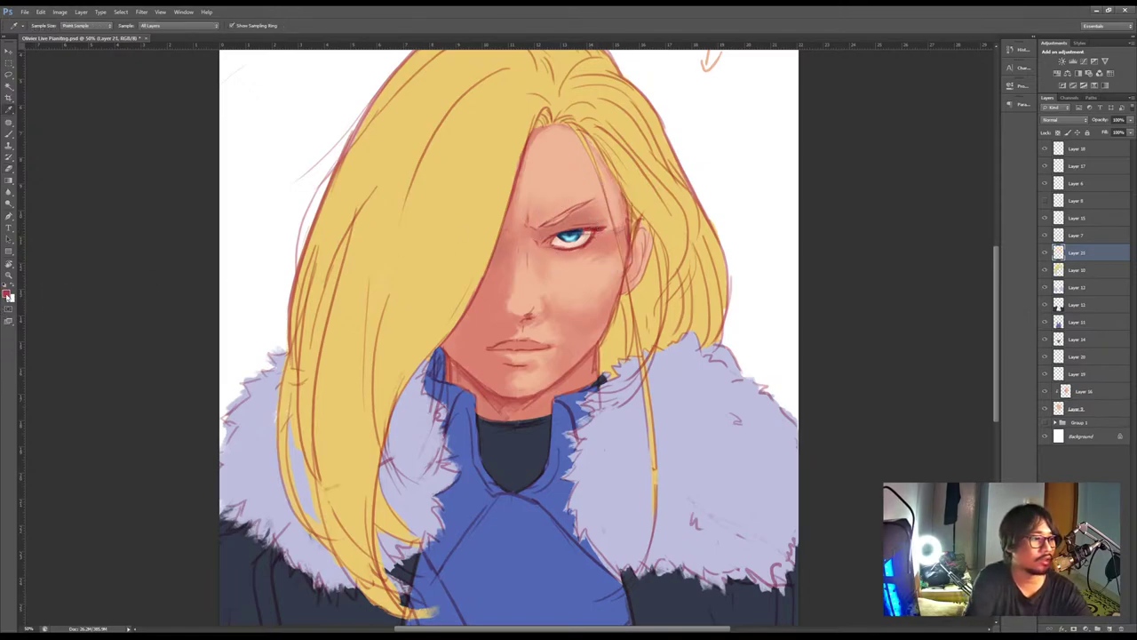
{"action": "left_click", "coordinate": [7, 295]}
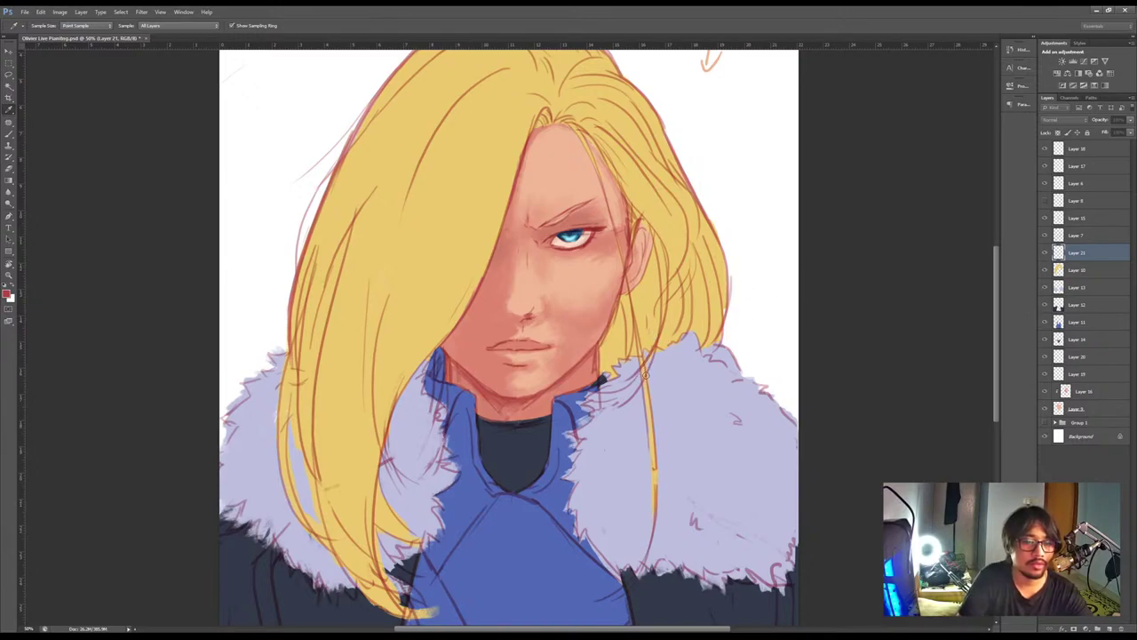
{"action": "key", "text": "b"}
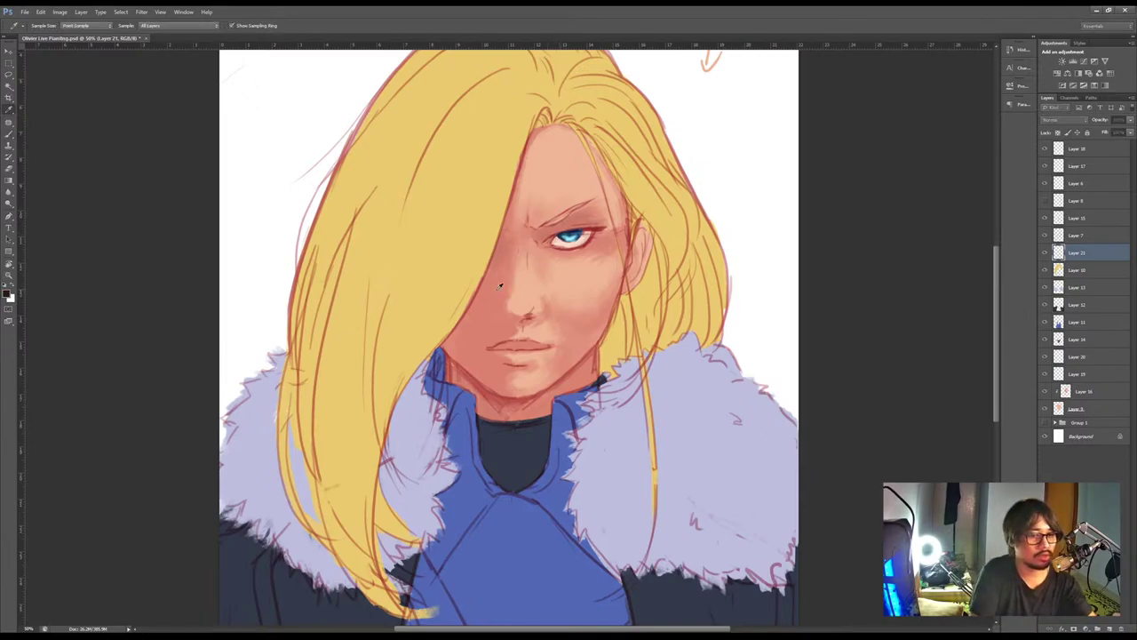
{"action": "key", "text": "i"}
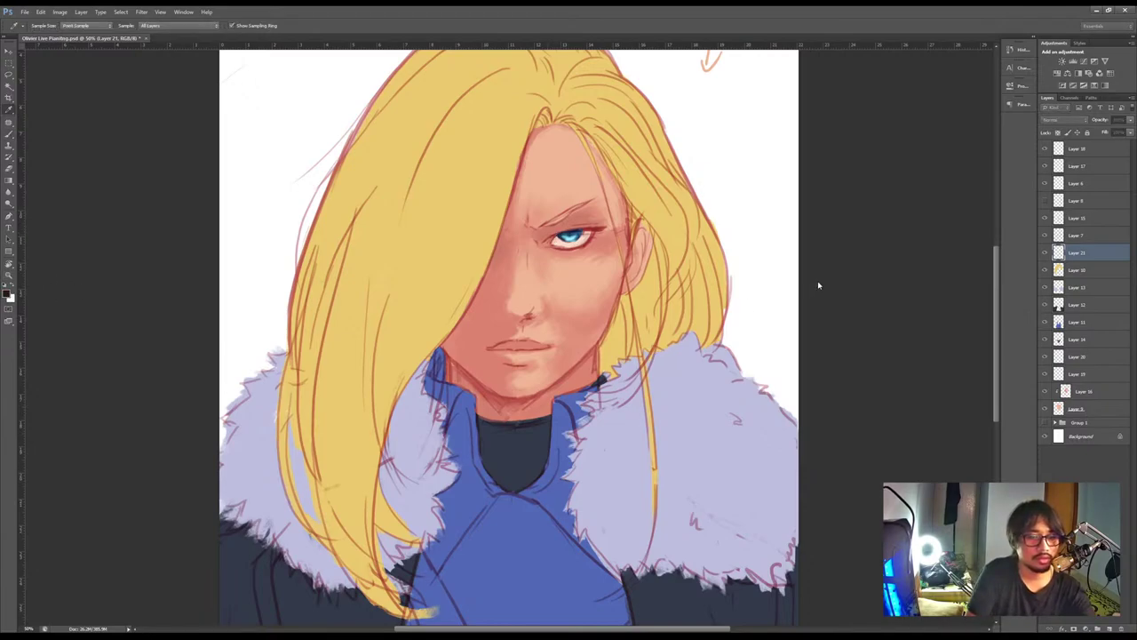
{"action": "key", "text": "b"}
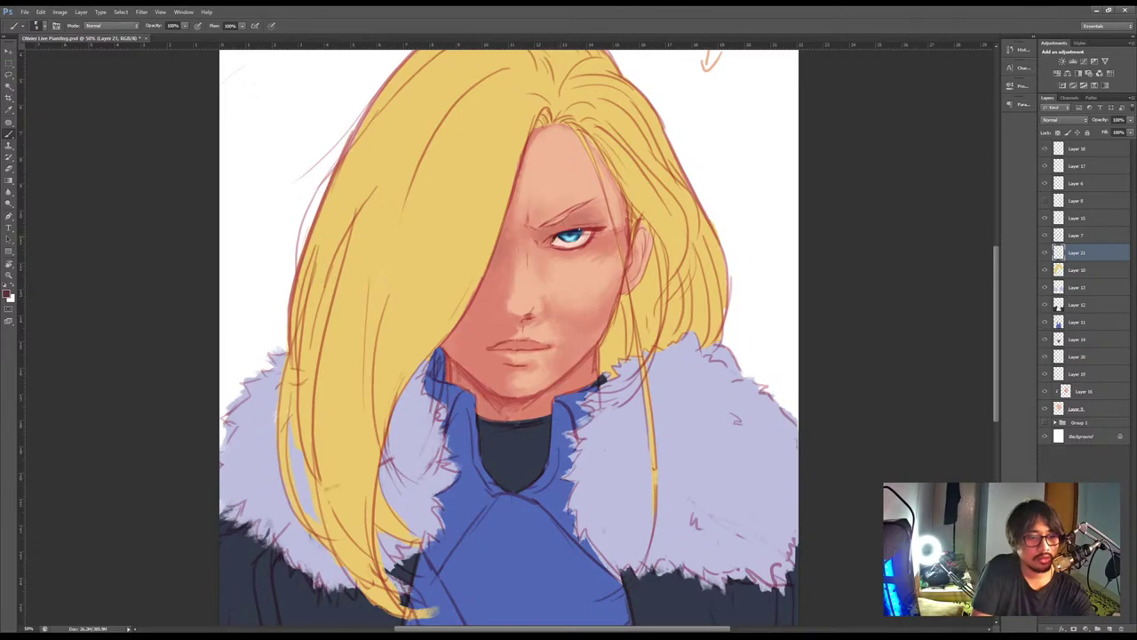
{"action": "left_click_drag", "start_coordinate": [581, 231], "coordinate": [601, 230]}
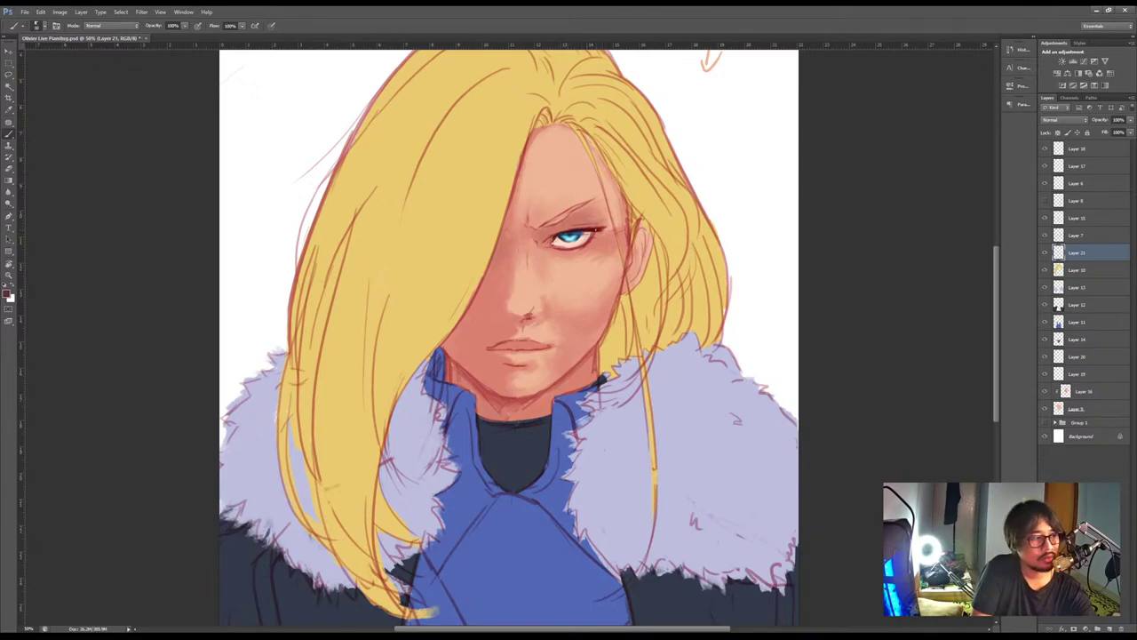
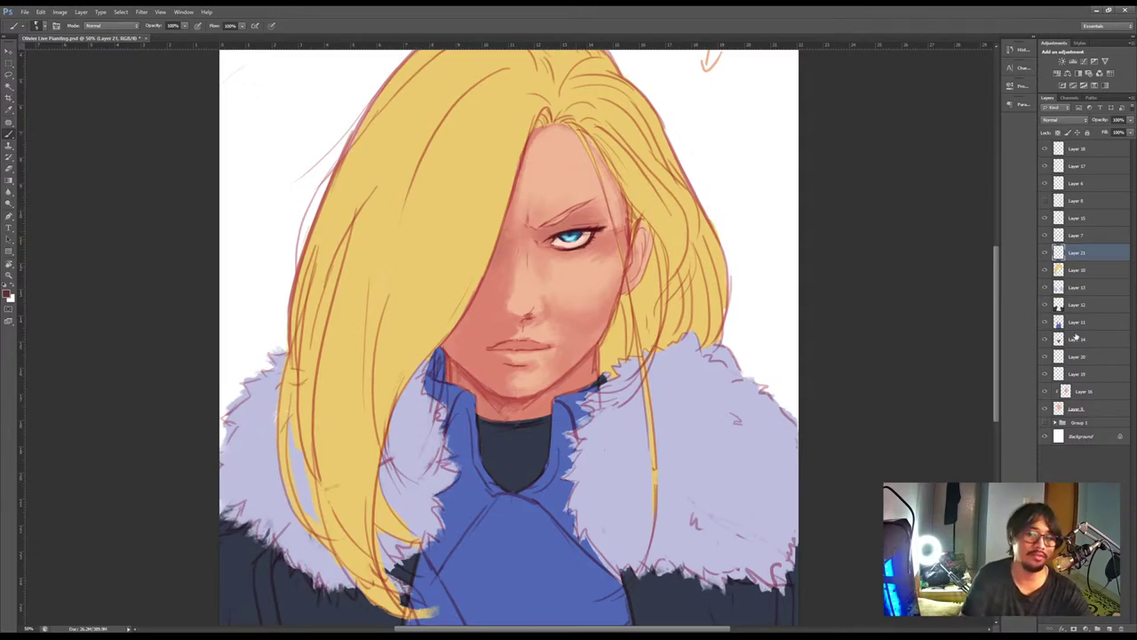
Touch up the skin around the eye on Layer 19 with skin tones sampled from the face
{"action": "left_click", "coordinate": [1057, 375]}
{"action": "key", "text": "i"}
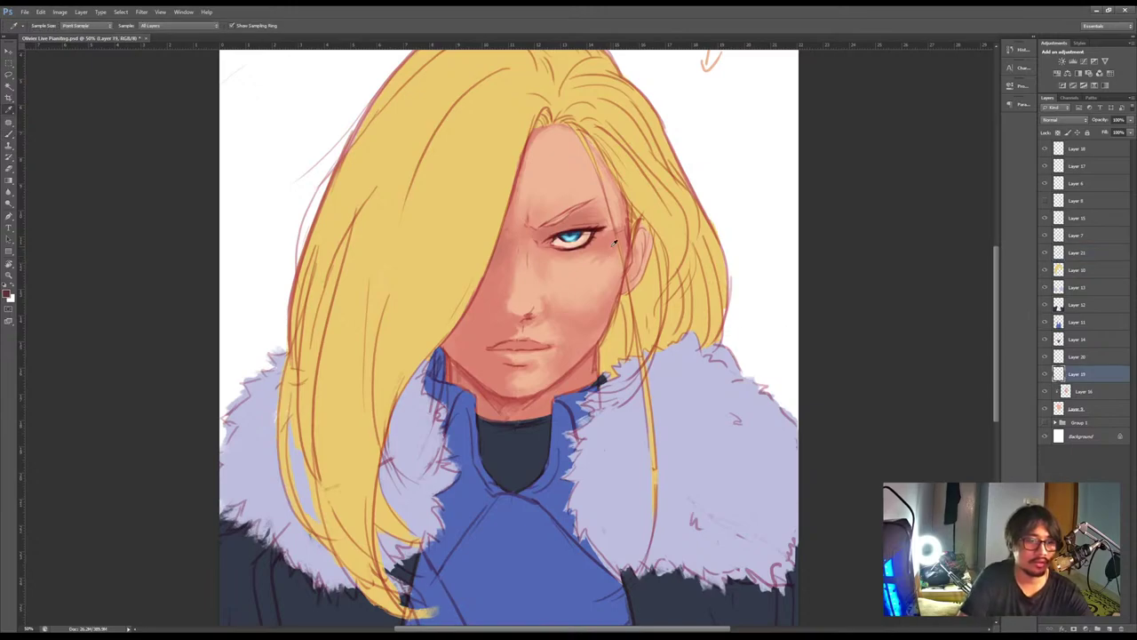
{"action": "key", "text": "ctrl+plus"}
{"action": "left_click", "coordinate": [619, 216]}
{"action": "key", "text": "b"}
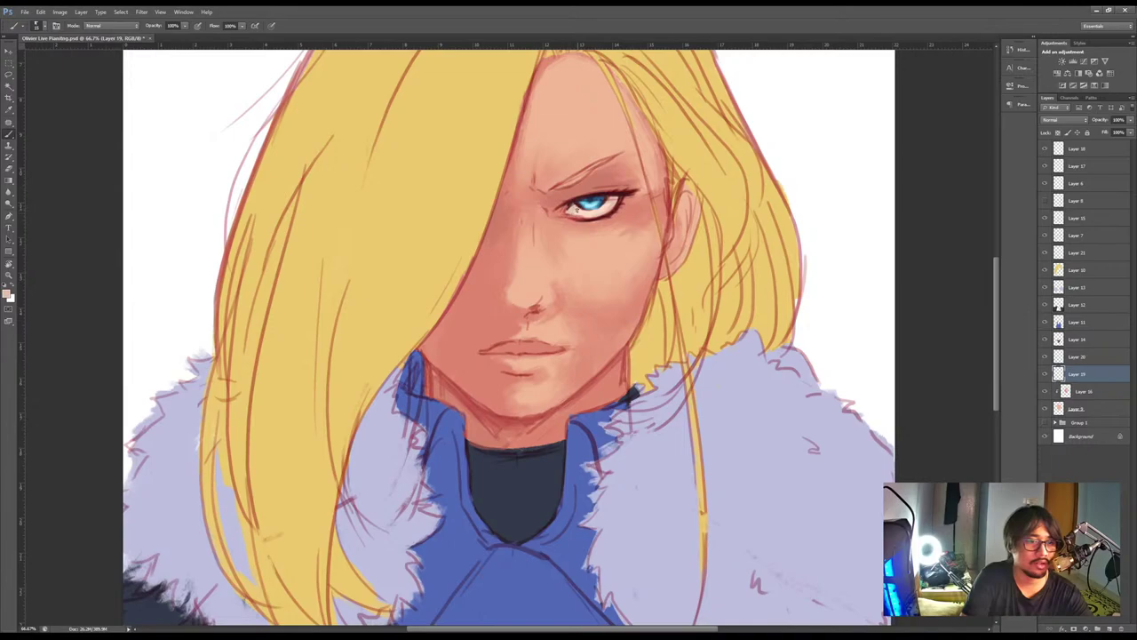
{"action": "key", "text": "i"}
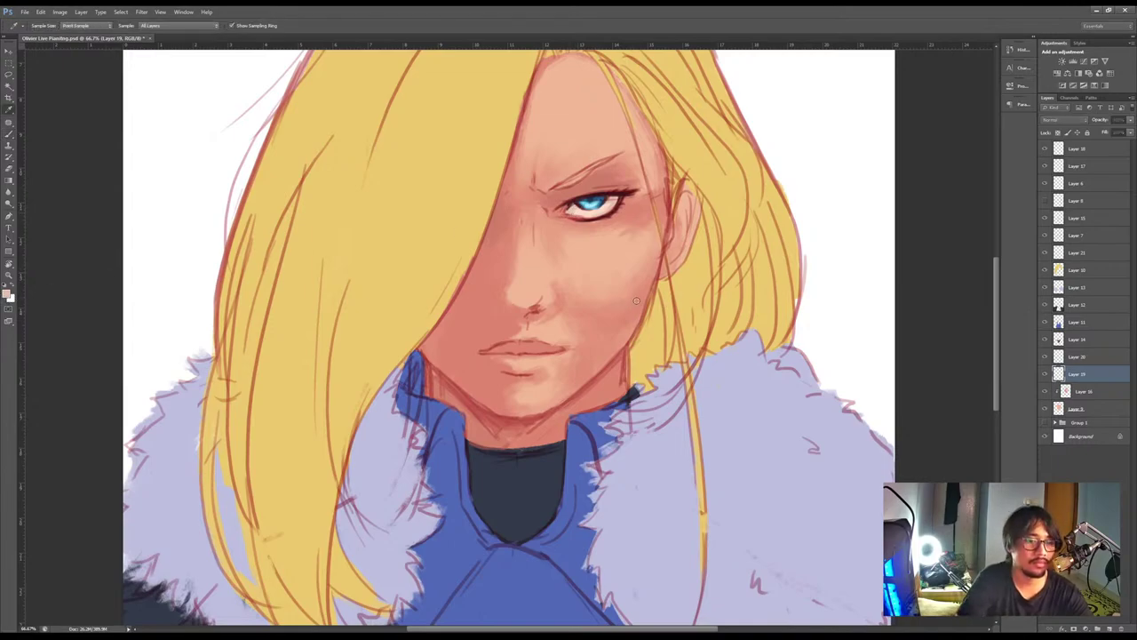
{"action": "key", "text": "b"}
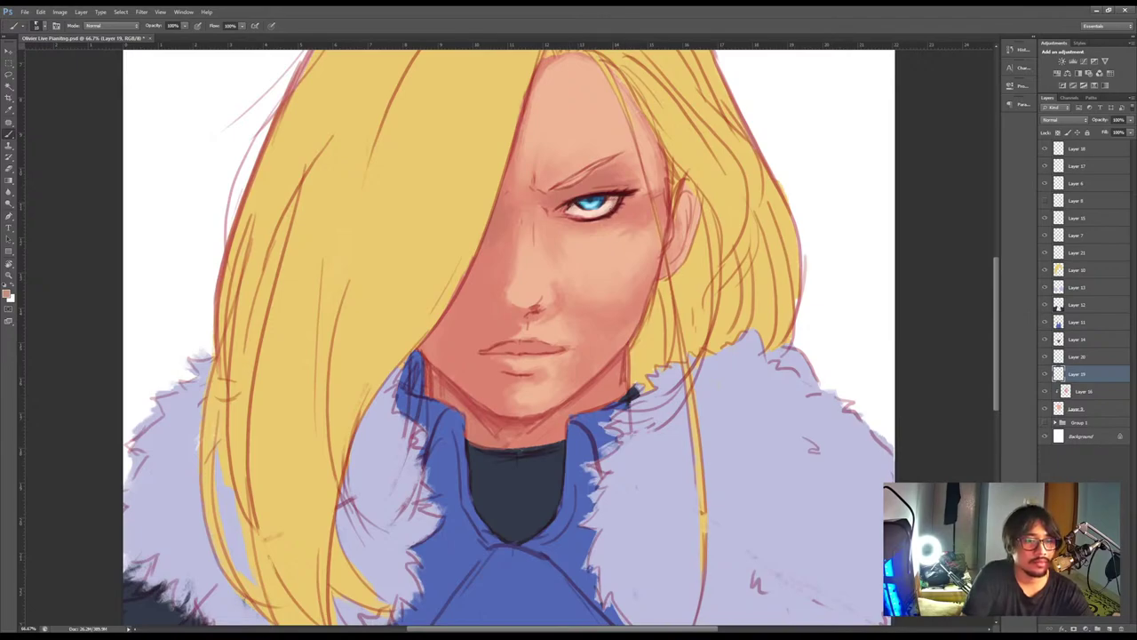
{"action": "key", "text": "ctrl+minus"}
{"action": "key", "text": "ctrl+minus"}
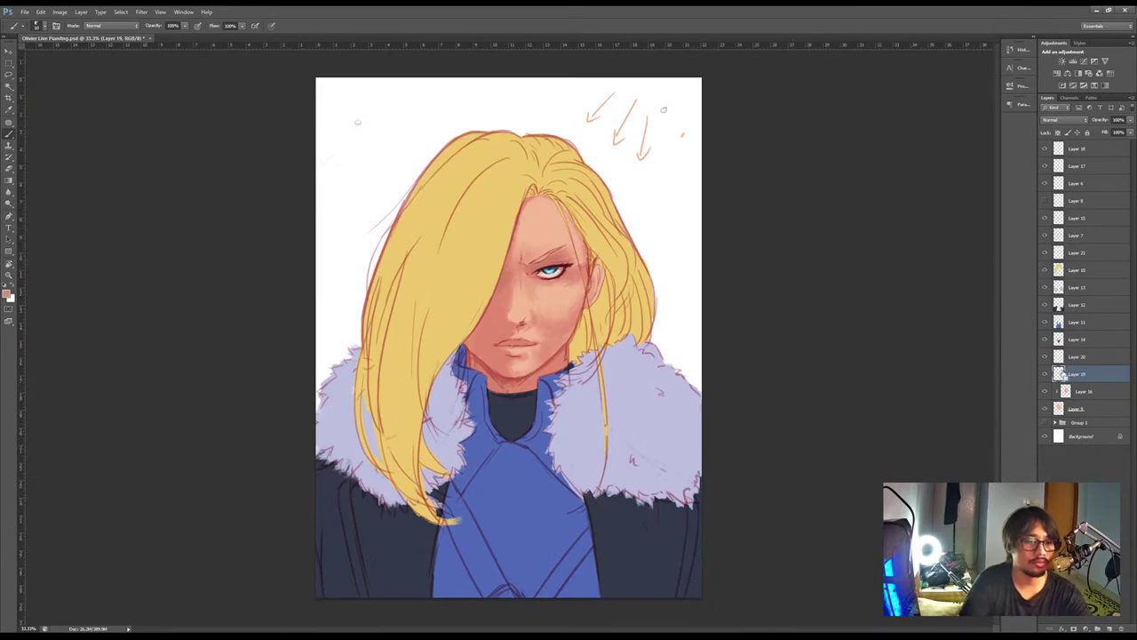
Check the line art on Layer 7, sample the eye's dark lash color, and darken the pupil on Layer 20
{"action": "key", "text": "ctrl+plus"}
{"action": "key", "text": "ctrl+plus"}
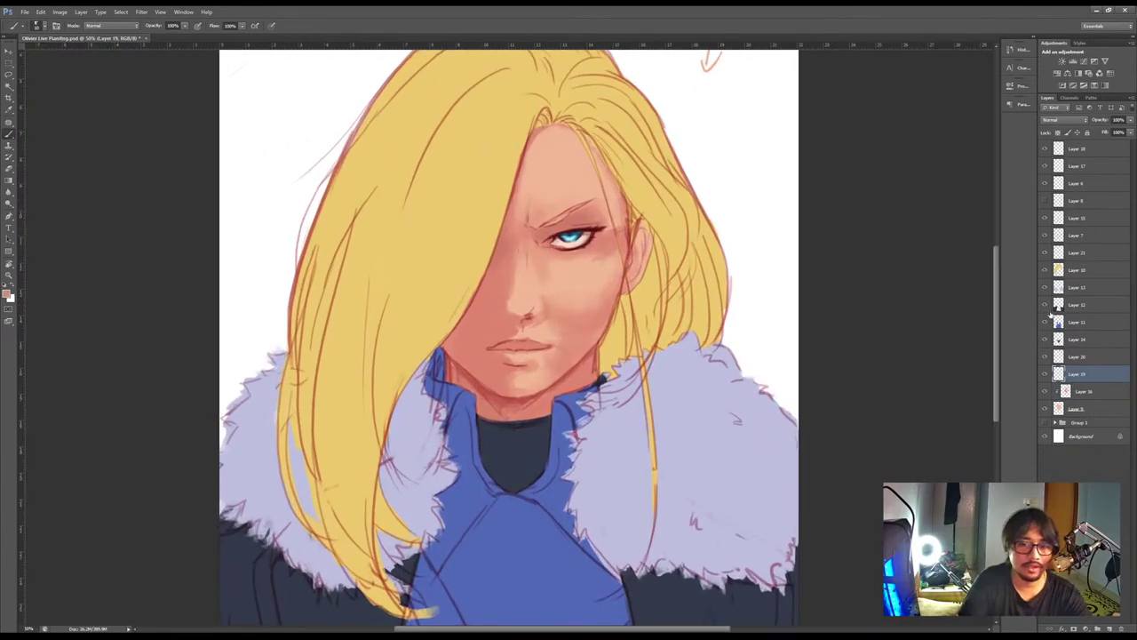
{"action": "left_click", "coordinate": [1045, 236]}
{"action": "left_click", "coordinate": [1045, 235]}
{"action": "left_click", "coordinate": [1064, 241]}
{"action": "key", "text": "ctrl+plus"}
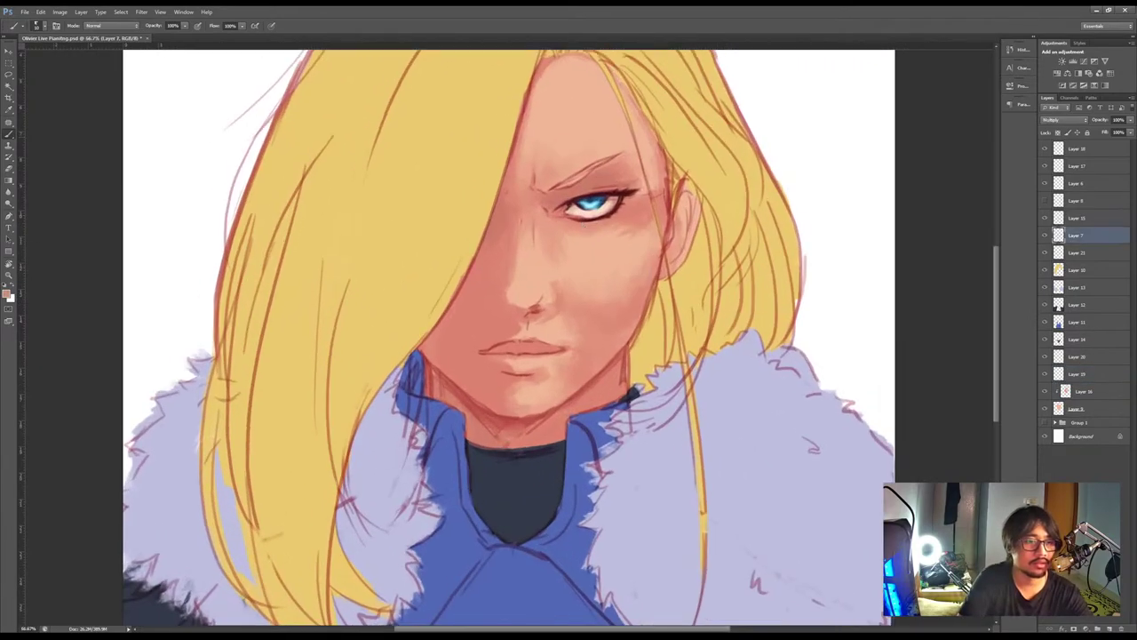
{"action": "left_click", "coordinate": [600, 189], "text": "alt"}
{"action": "key", "text": "b"}
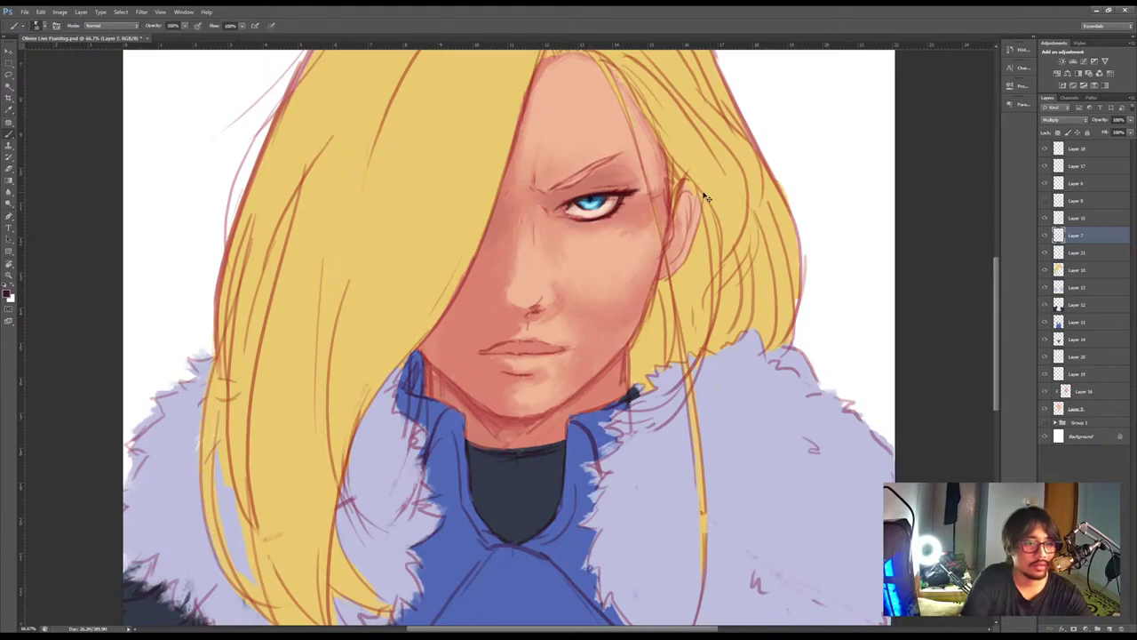
{"action": "left_click", "coordinate": [591, 199], "text": "ctrl"}
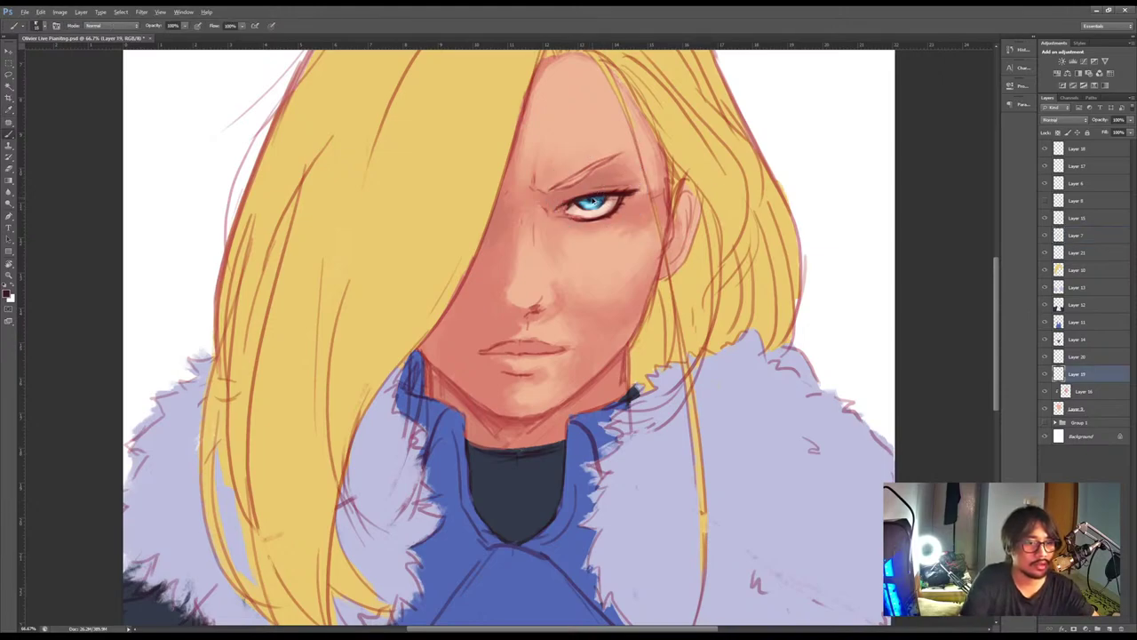
{"action": "left_click", "coordinate": [1072, 355]}
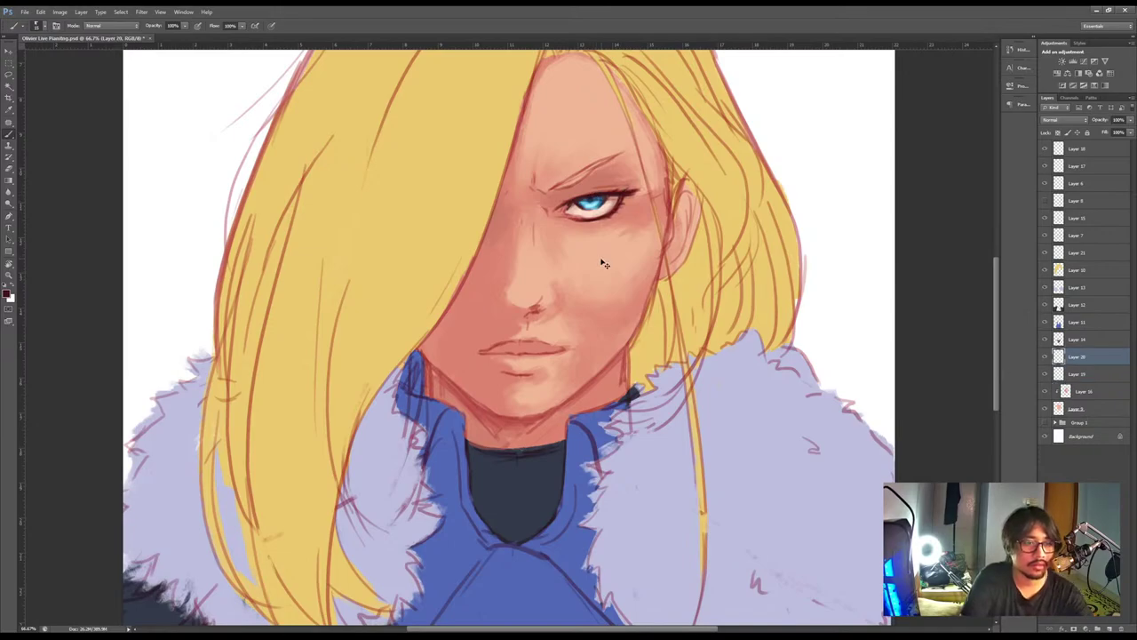
{"action": "key", "text": "ctrl+minus"}
{"action": "key", "text": "ctrl+minus"}
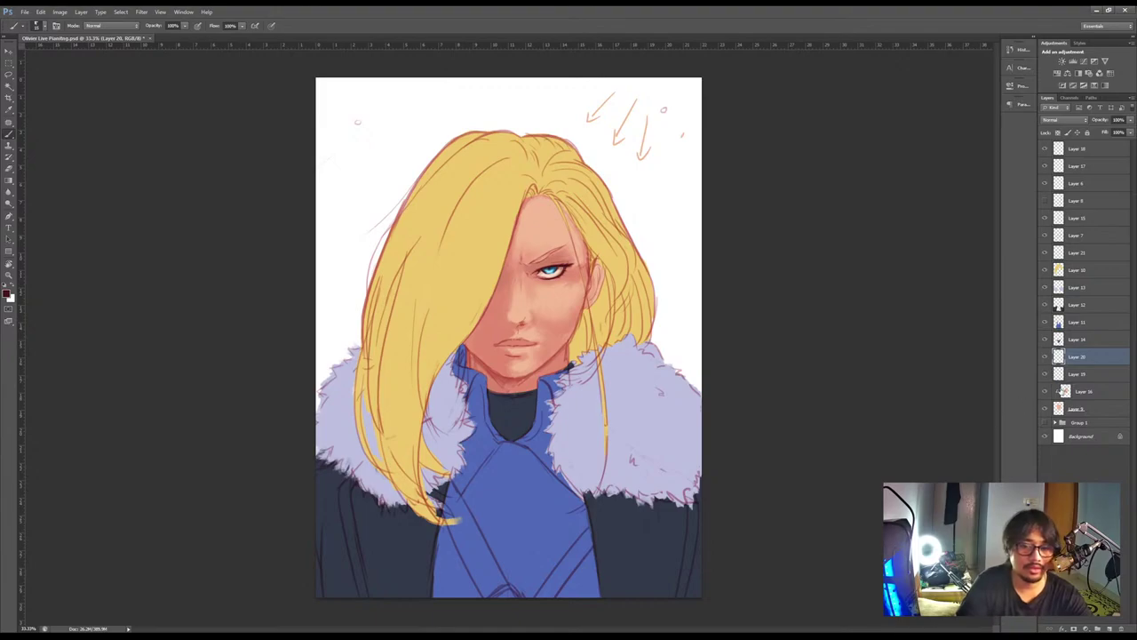
Sample the blonde hair color, darken it to golden brown, and paint the eyebrow over its sketch line on Layer 19
{"action": "key", "text": "ctrl+plus"}
{"action": "left_click", "coordinate": [1086, 374]}
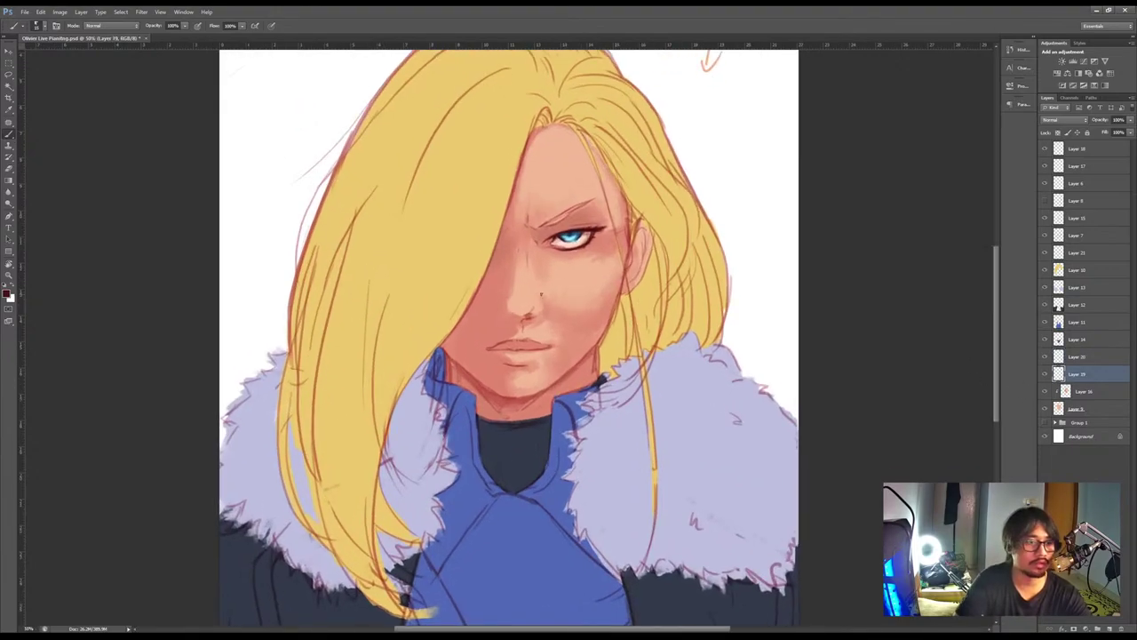
{"action": "key", "text": "i"}
{"action": "left_click", "coordinate": [343, 256]}
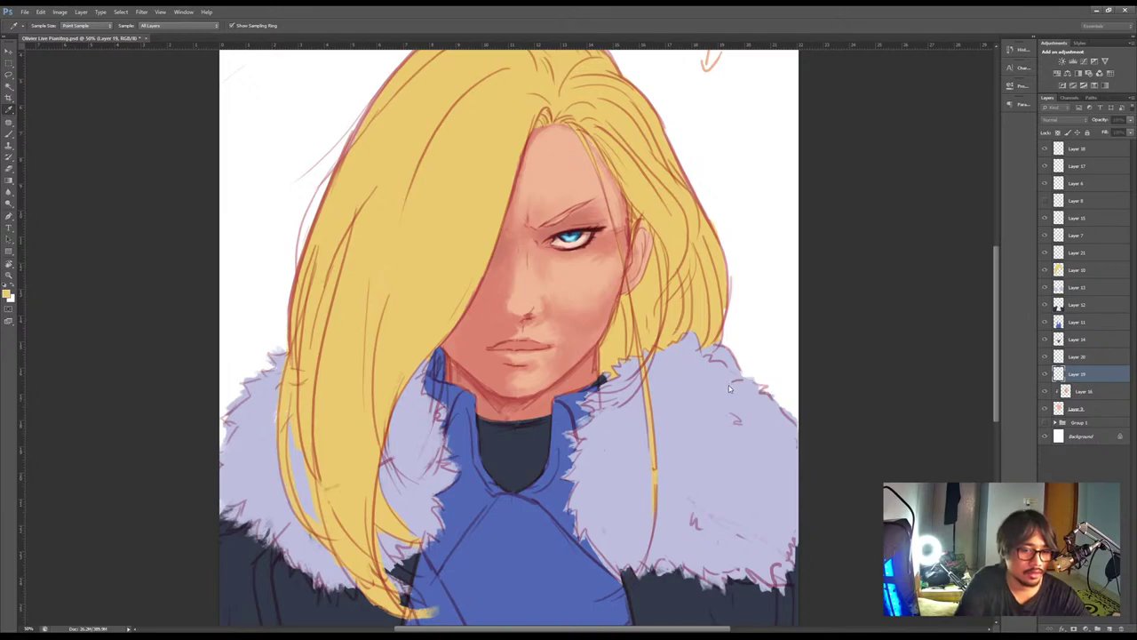
{"action": "key", "text": "b"}
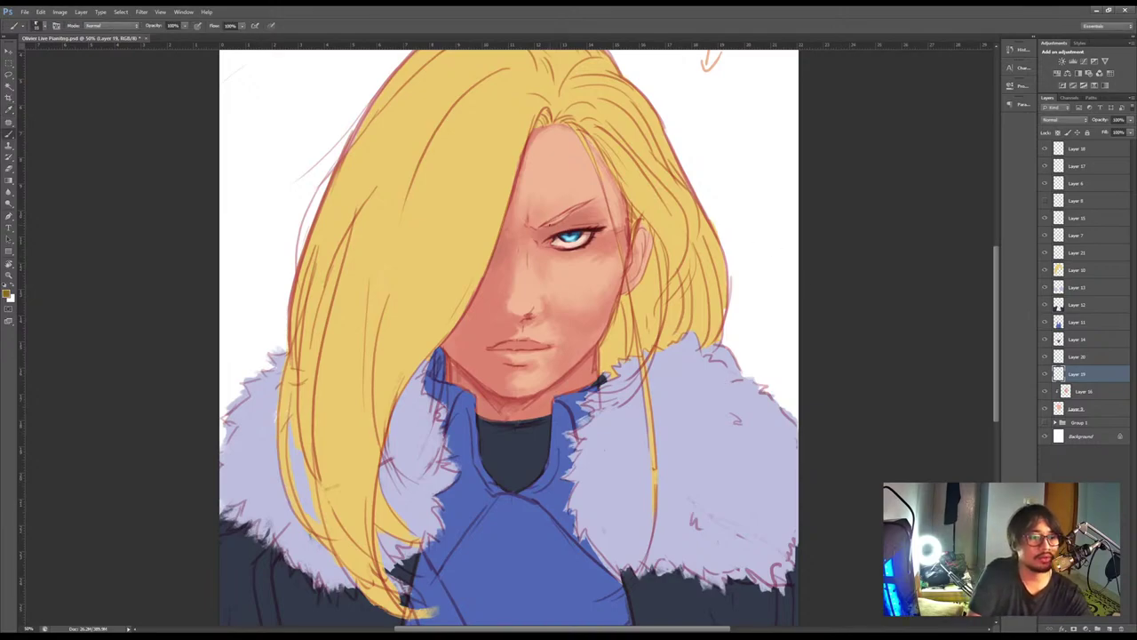
{"action": "mouse_move", "coordinate": [547, 224]}
{"action": "left_mouse_down"}
{"action": "mouse_move", "coordinate": [591, 198]}
{"action": "mouse_move", "coordinate": [572, 214]}
{"action": "left_mouse_up"}
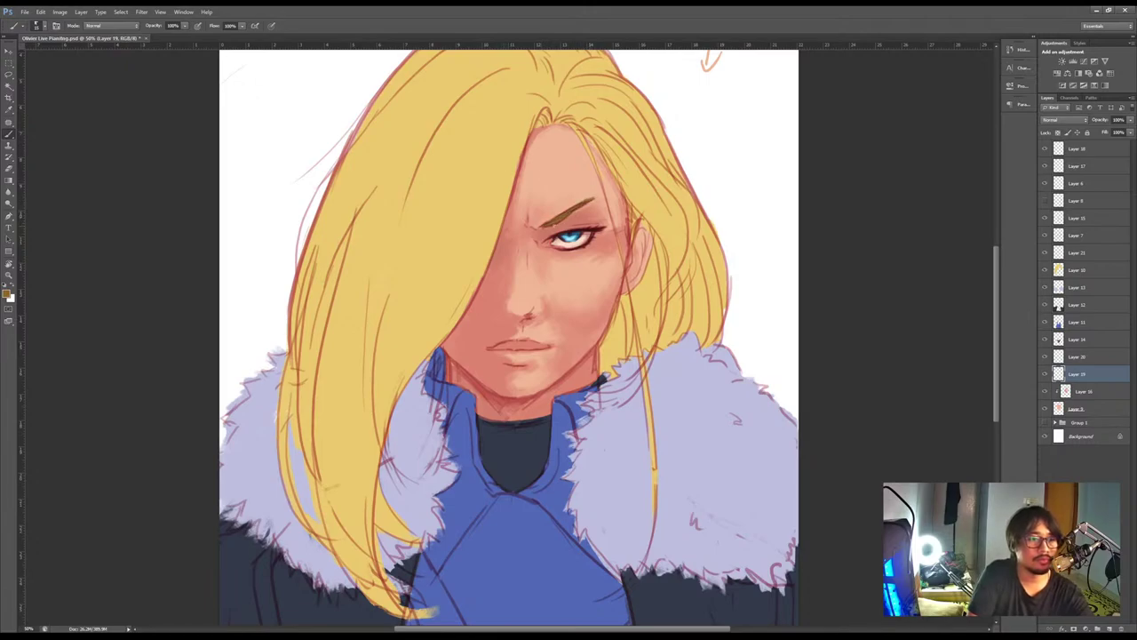
Refine the eyebrow's shape with the Eraser and brush in a lighter golden tone
{"action": "key", "text": "e"}
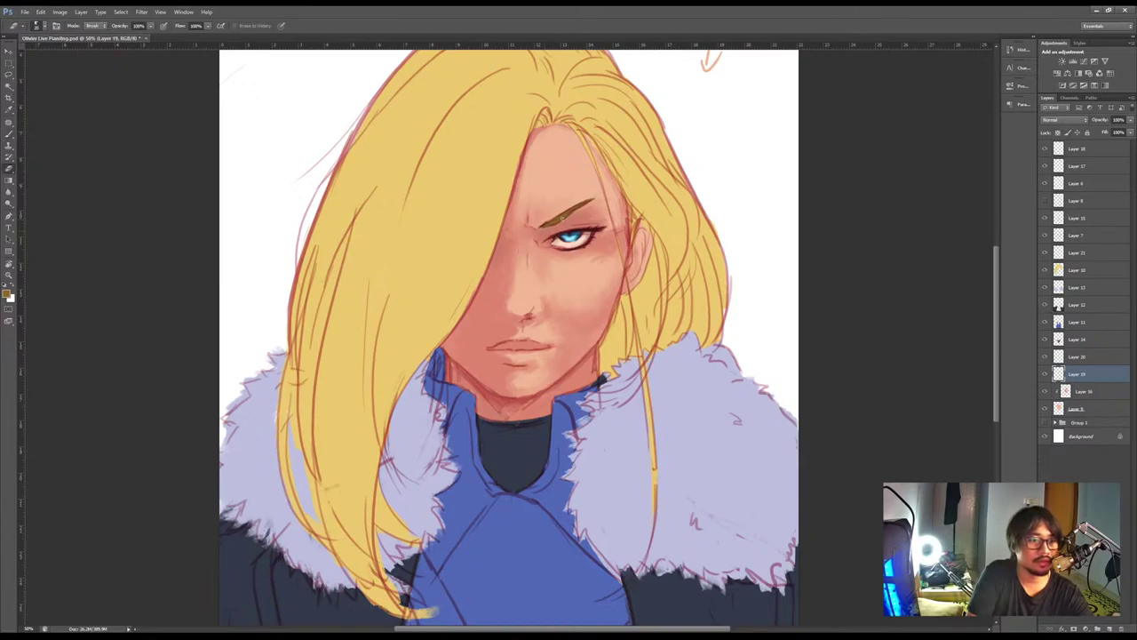
{"action": "key", "text": "i"}
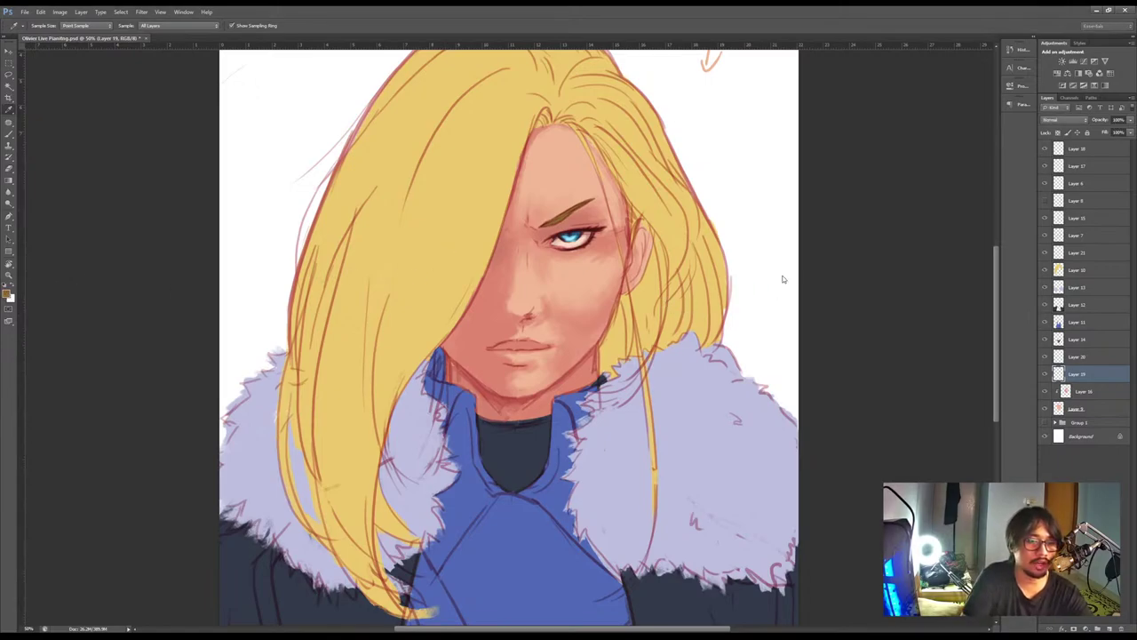
{"action": "key", "text": "b"}
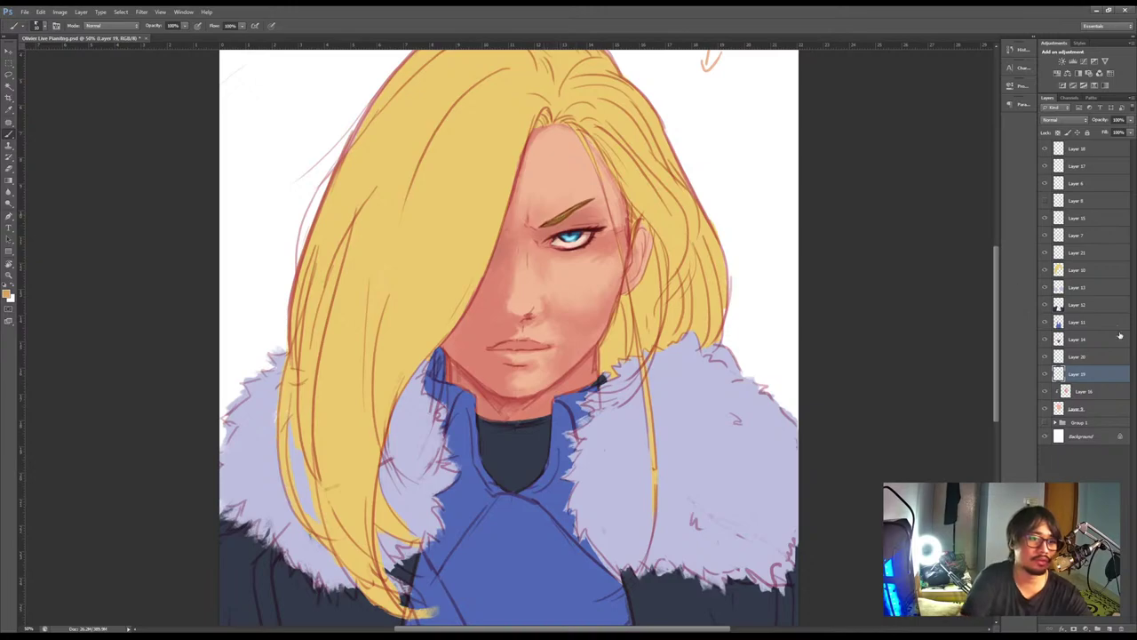
Add a new layer above the blonde hair base layer and clip it to the hair
{"action": "key", "text": "ctrl+minus"}
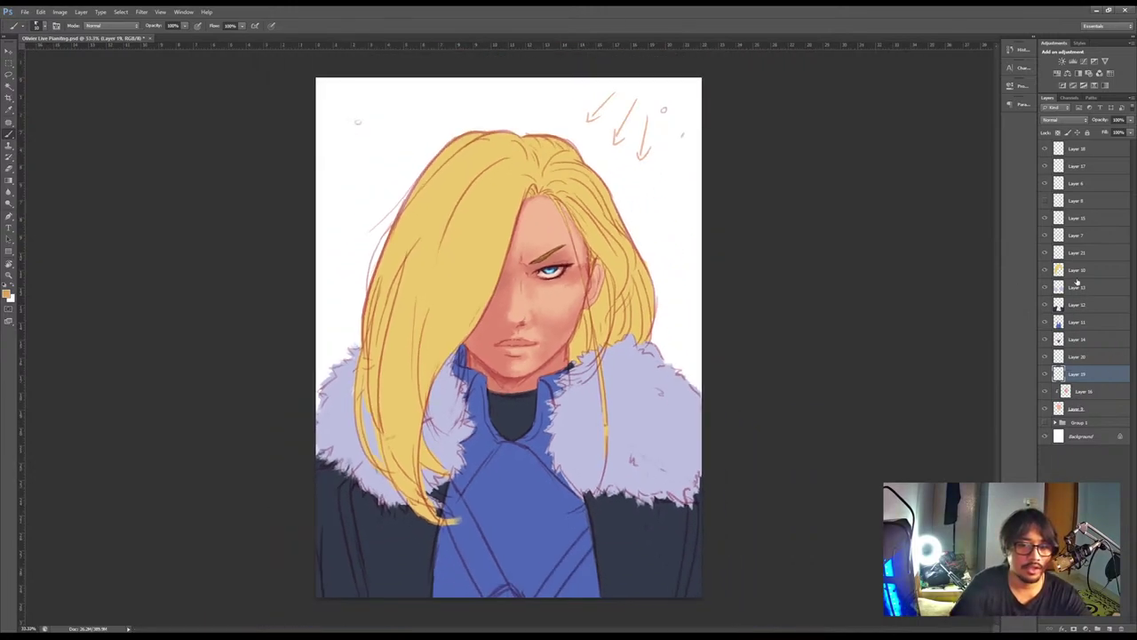
{"action": "left_click", "coordinate": [1077, 272]}
{"action": "left_click", "coordinate": [1110, 628]}
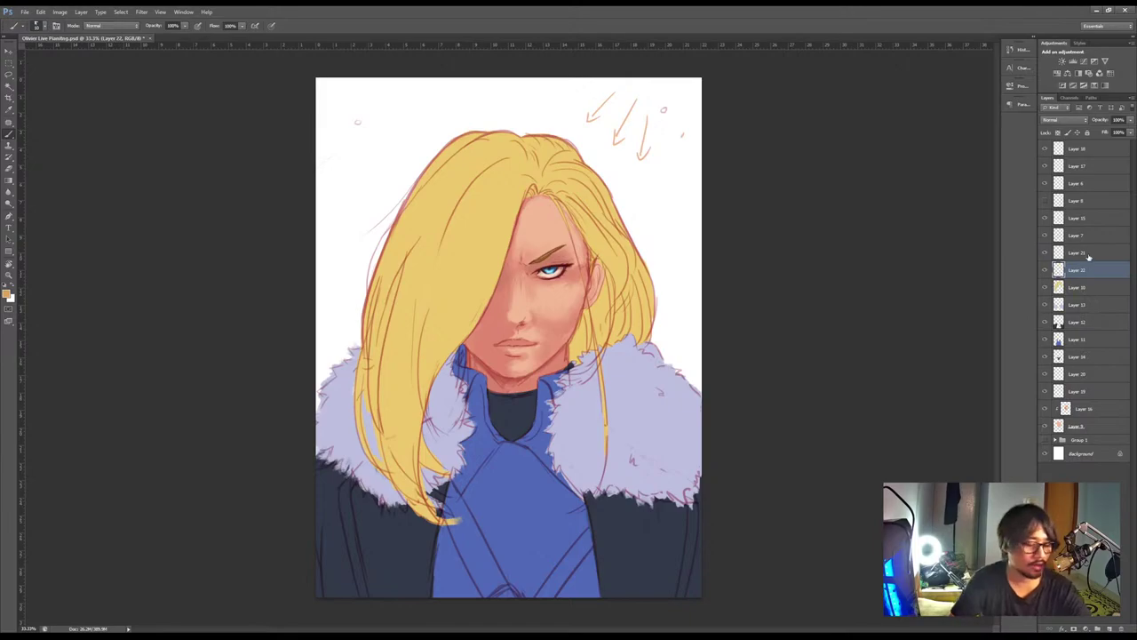
{"action": "left_click", "coordinate": [1082, 278], "text": "alt"}
Sample the blonde hair color, darken it, and paint shadow strokes down the outer edge of the long front lock
{"action": "key", "text": "i"}
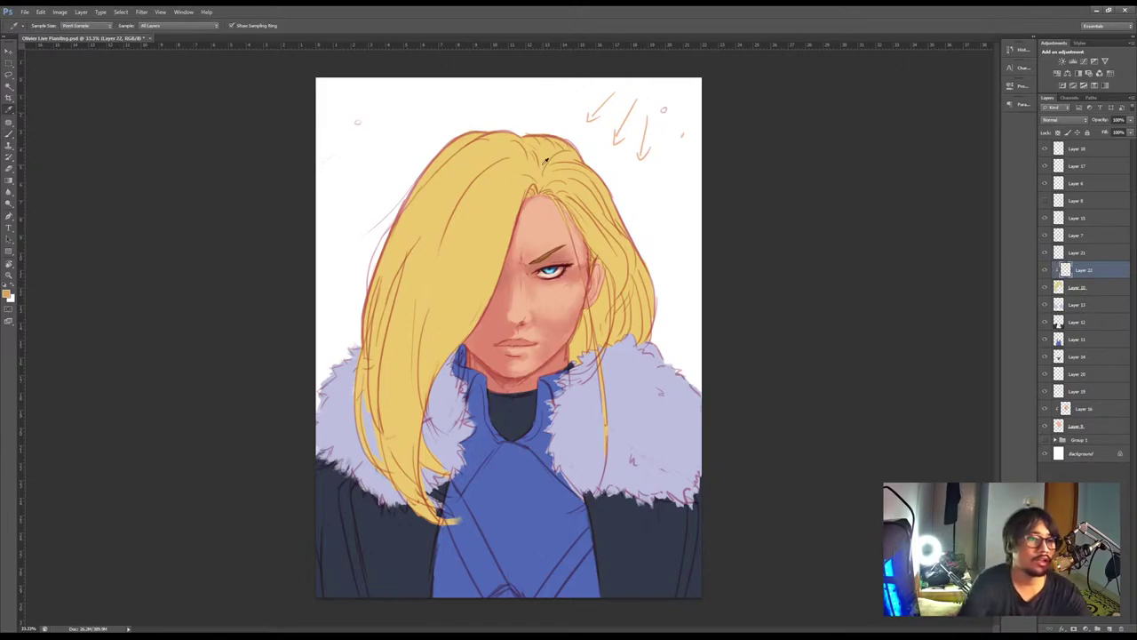
{"action": "left_click", "coordinate": [508, 173]}
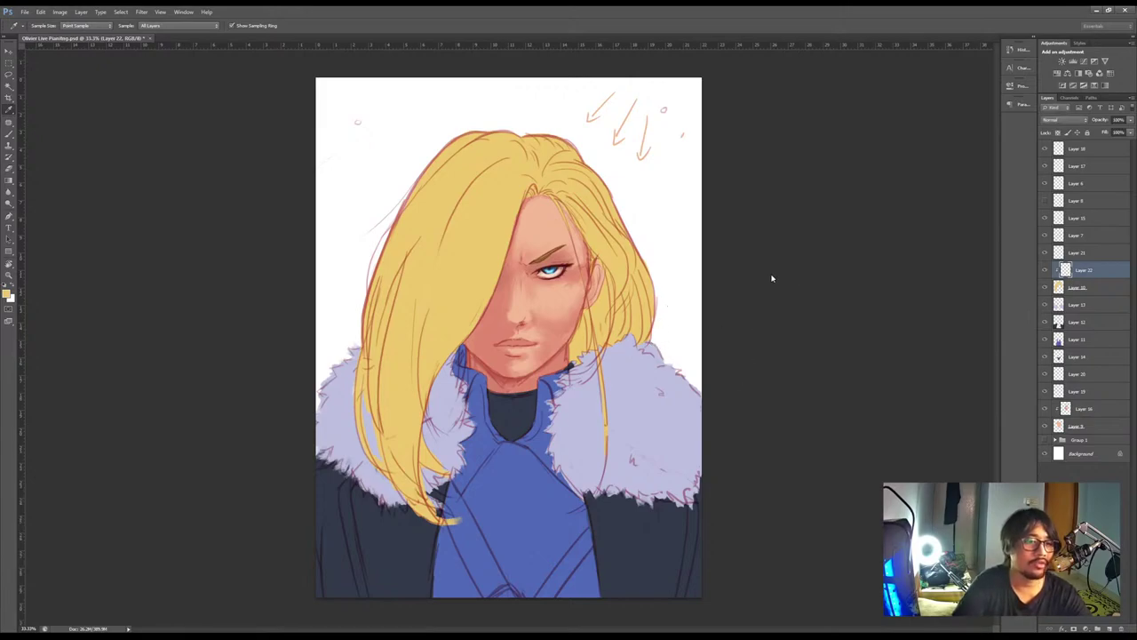
{"action": "key", "text": "b"}
{"action": "left_click_drag", "start_coordinate": [380, 282], "coordinate": [384, 478]}
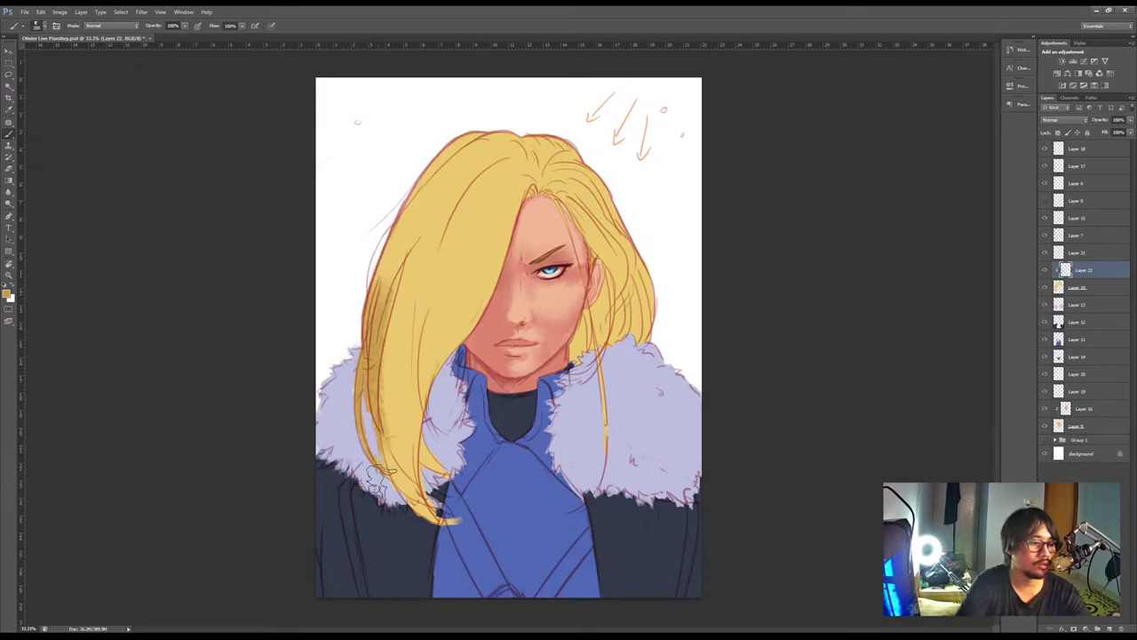
{"action": "mouse_move", "coordinate": [384, 324]}
{"action": "left_mouse_down"}
{"action": "mouse_move", "coordinate": [414, 487]}
{"action": "mouse_move", "coordinate": [428, 457]}
{"action": "mouse_move", "coordinate": [417, 453]}
{"action": "mouse_move", "coordinate": [426, 493]}
{"action": "mouse_move", "coordinate": [395, 414]}
{"action": "mouse_move", "coordinate": [430, 276]}
{"action": "mouse_move", "coordinate": [413, 398]}
{"action": "mouse_move", "coordinate": [452, 368]}
{"action": "mouse_move", "coordinate": [423, 404]}
{"action": "mouse_move", "coordinate": [472, 338]}
{"action": "mouse_move", "coordinate": [419, 285]}
{"action": "mouse_move", "coordinate": [377, 313]}
{"action": "mouse_move", "coordinate": [398, 209]}
{"action": "mouse_move", "coordinate": [377, 313]}
{"action": "mouse_move", "coordinate": [402, 283]}
{"action": "mouse_move", "coordinate": [445, 277]}
{"action": "mouse_move", "coordinate": [453, 356]}
{"action": "mouse_move", "coordinate": [428, 312]}
{"action": "mouse_move", "coordinate": [474, 203]}
{"action": "mouse_move", "coordinate": [529, 158]}
{"action": "mouse_move", "coordinate": [498, 138]}
{"action": "mouse_move", "coordinate": [441, 145]}
{"action": "mouse_move", "coordinate": [475, 130]}
{"action": "mouse_move", "coordinate": [377, 238]}
{"action": "left_mouse_up"}
Shade the crown and the middle of the long front lock with darker gold tones, leaving lighter bands between them
{"action": "left_click", "coordinate": [508, 197], "text": "alt"}
{"action": "left_click", "coordinate": [406, 348], "text": "alt"}
{"action": "left_click_drag", "start_coordinate": [449, 155], "coordinate": [406, 210]}
{"action": "mouse_move", "coordinate": [492, 158]}
{"action": "left_mouse_down"}
{"action": "mouse_move", "coordinate": [426, 266]}
{"action": "mouse_move", "coordinate": [451, 222]}
{"action": "left_mouse_up"}
{"action": "left_click", "coordinate": [451, 181], "text": "alt"}
{"action": "left_click_drag", "start_coordinate": [477, 171], "coordinate": [405, 334]}
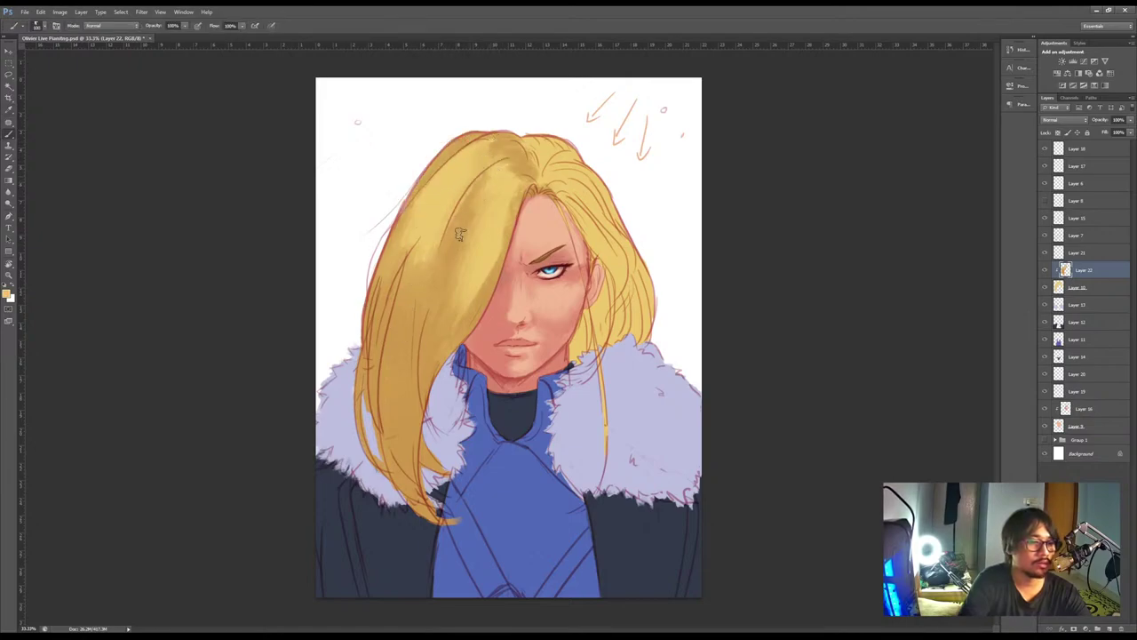
Darken the hair around the parting and blend the front lock's highlight and crown with gold tones sampled from the hair
{"action": "key", "text": "i"}
{"action": "mouse_move", "coordinate": [499, 136]}
{"action": "left_mouse_down"}
{"action": "mouse_move", "coordinate": [453, 173]}
{"action": "mouse_move", "coordinate": [460, 186]}
{"action": "mouse_move", "coordinate": [519, 191]}
{"action": "left_mouse_up"}
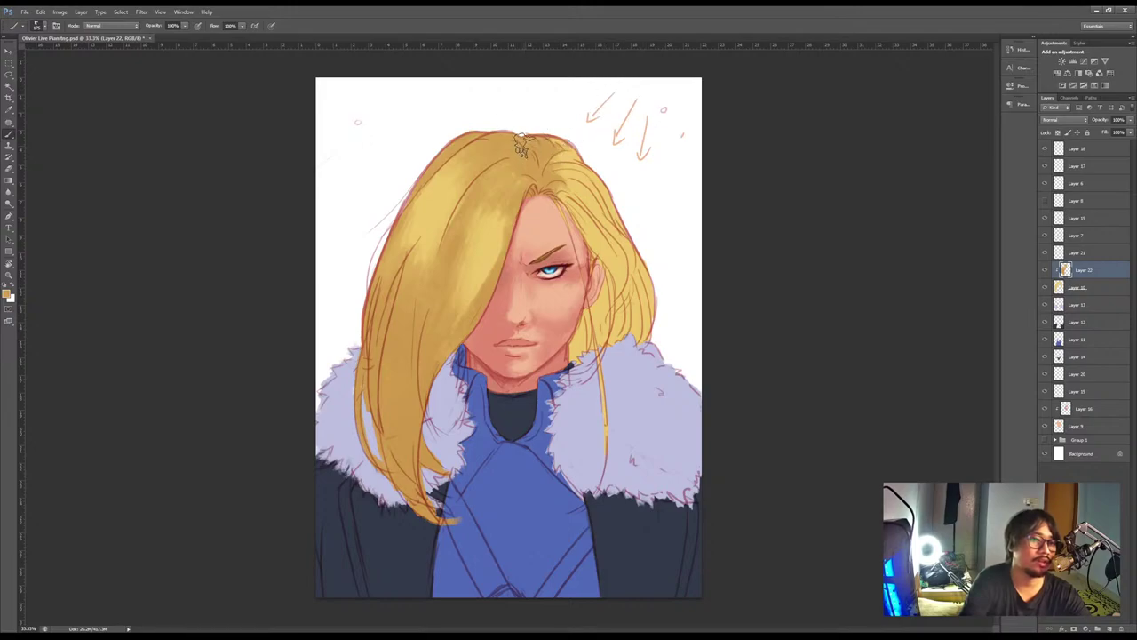
{"action": "key", "text": "e"}
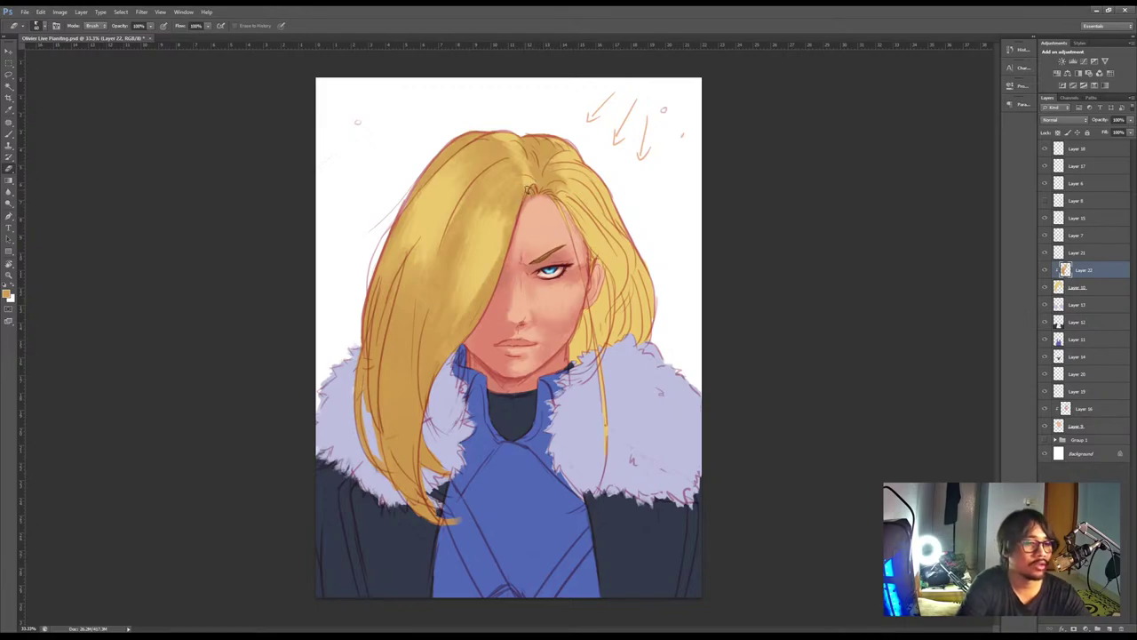
{"action": "left_click", "coordinate": [530, 173], "text": "alt"}
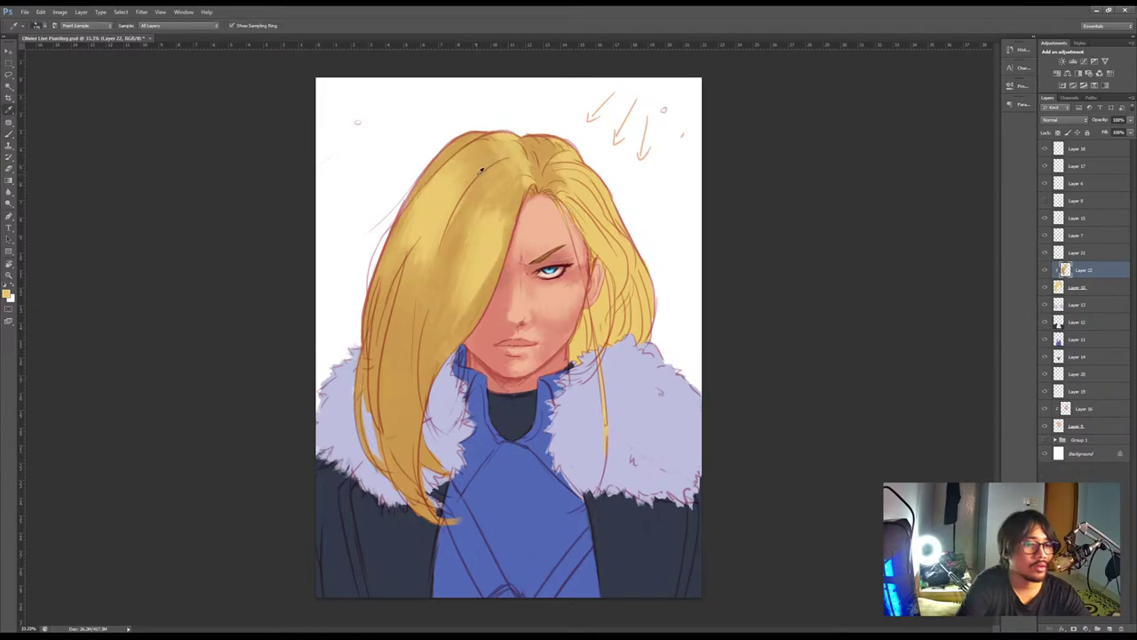
{"action": "left_click", "coordinate": [480, 168], "text": "alt"}
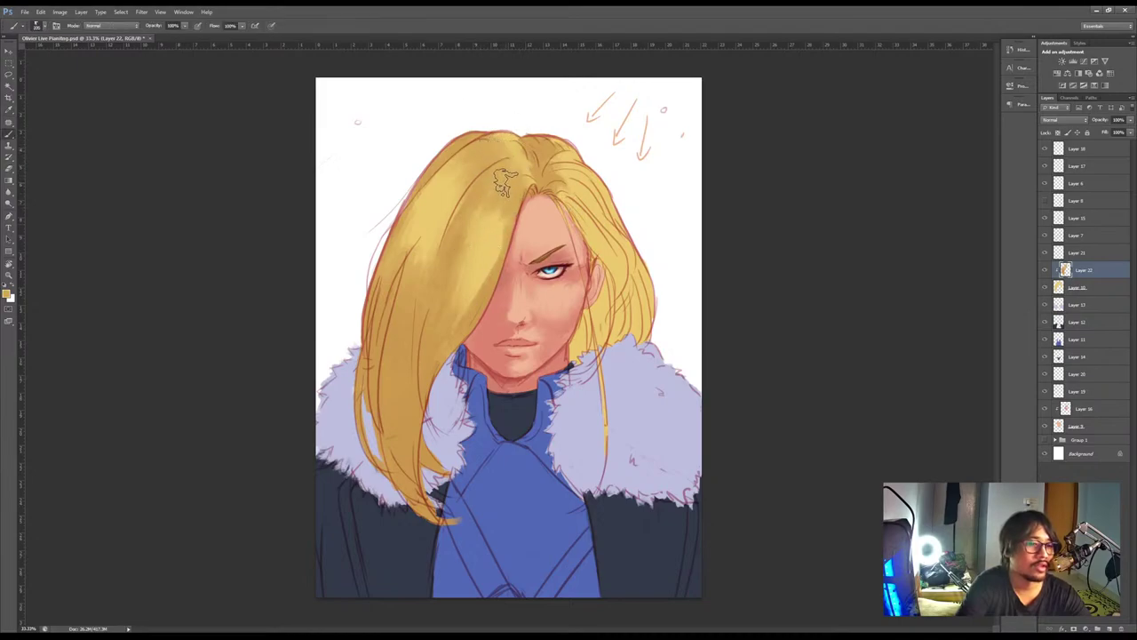
{"action": "left_click_drag", "start_coordinate": [487, 219], "coordinate": [498, 249]}
{"action": "mouse_move", "coordinate": [469, 166]}
{"action": "left_mouse_down"}
{"action": "mouse_move", "coordinate": [432, 187]}
{"action": "mouse_move", "coordinate": [426, 222]}
{"action": "left_mouse_up"}
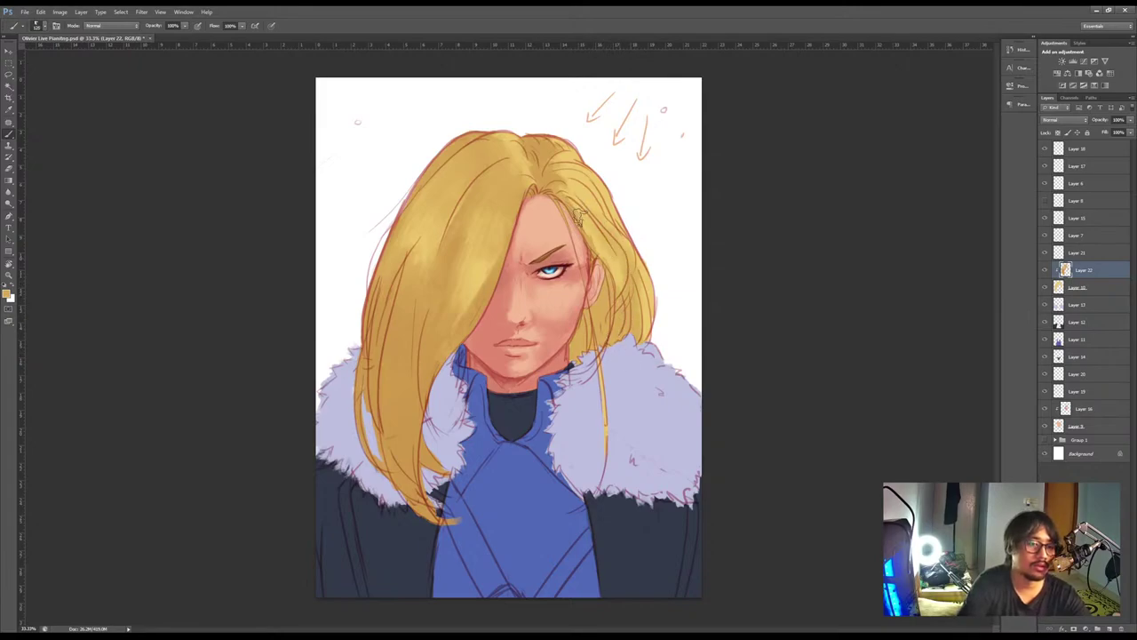
{"action": "key", "text": "ctrl+minus"}
{"action": "key", "text": "ctrl+minus"}
{"action": "key", "text": "ctrl+plus"}
{"action": "key", "text": "ctrl+plus"}
{"action": "key", "text": "ctrl+plus"}
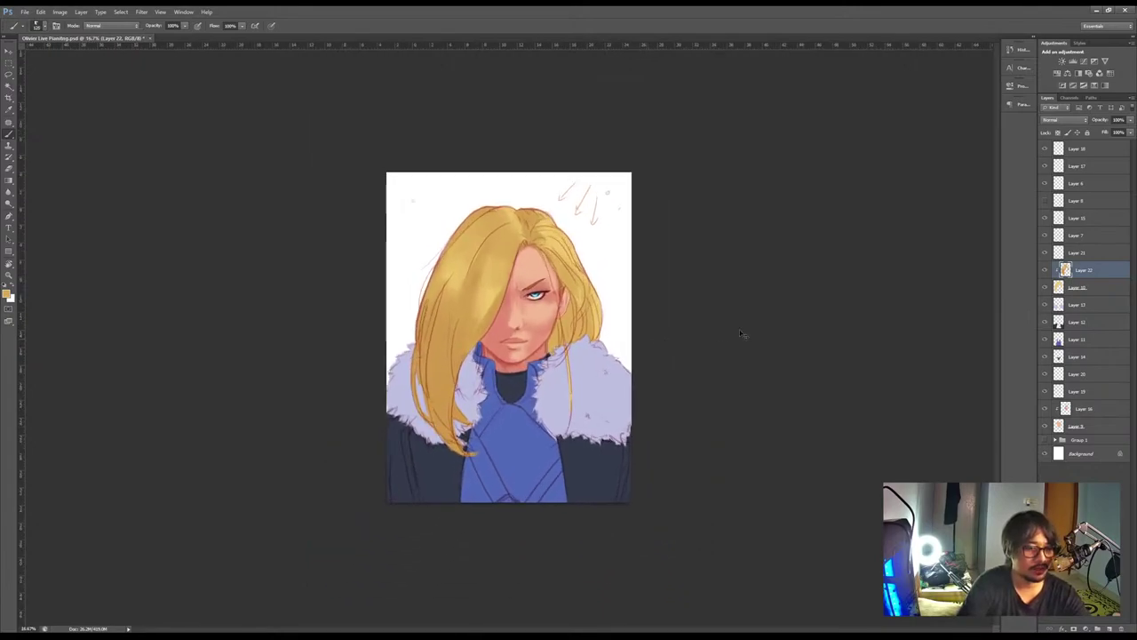
{"action": "left_click", "coordinate": [1077, 374]}
{"action": "key", "text": "ctrl+minus"}
{"action": "key", "text": "i"}
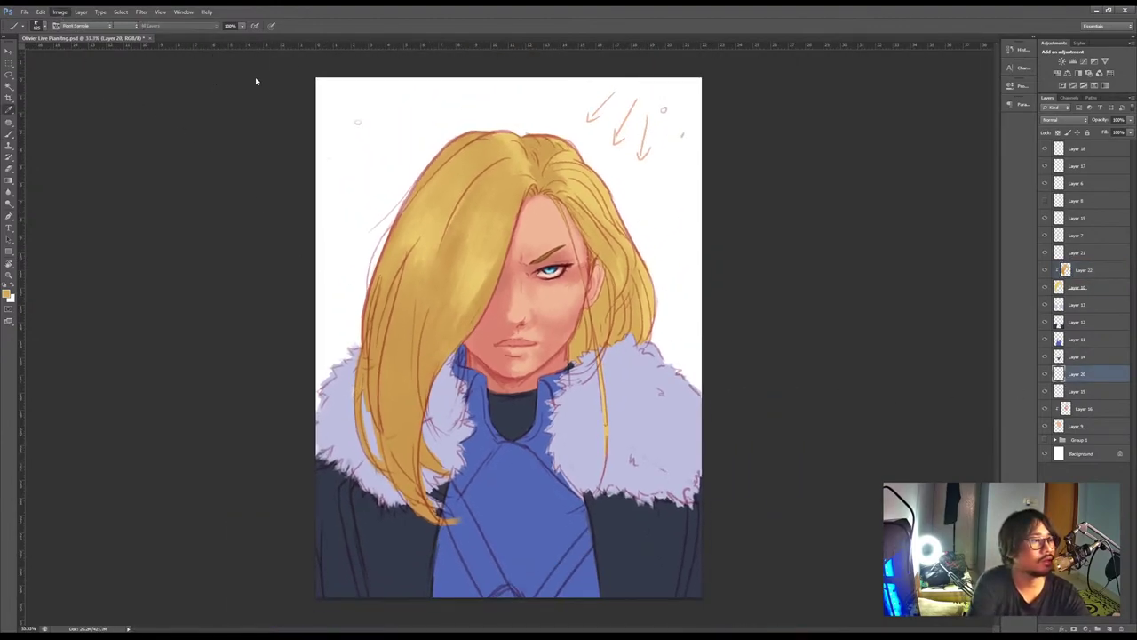
{"action": "key", "text": "b"}
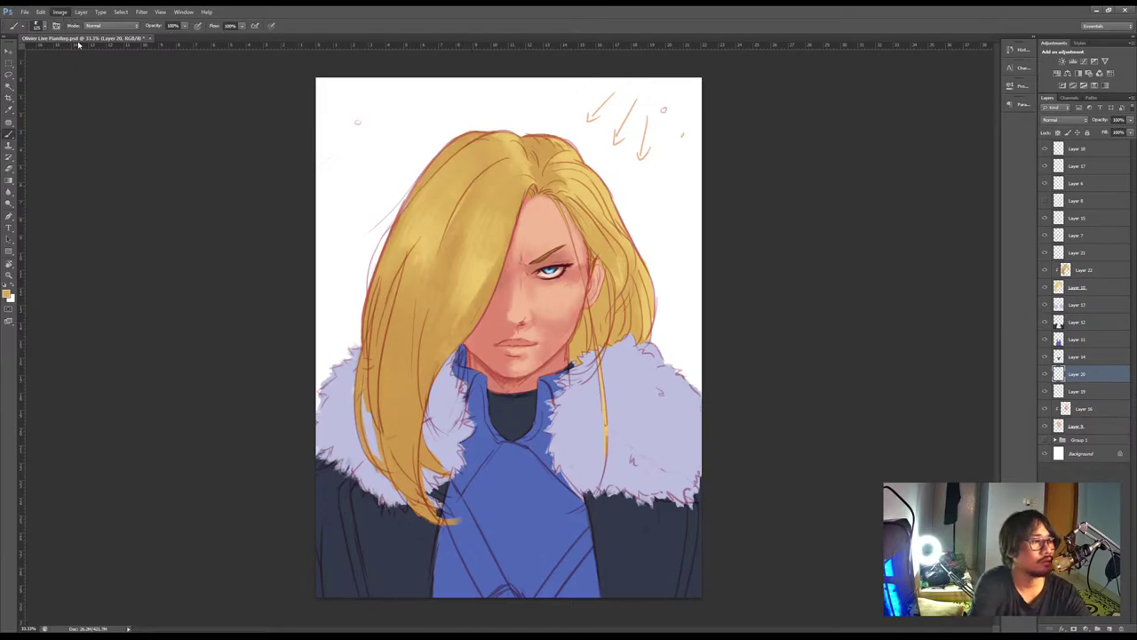
{"action": "key", "text": "i"}
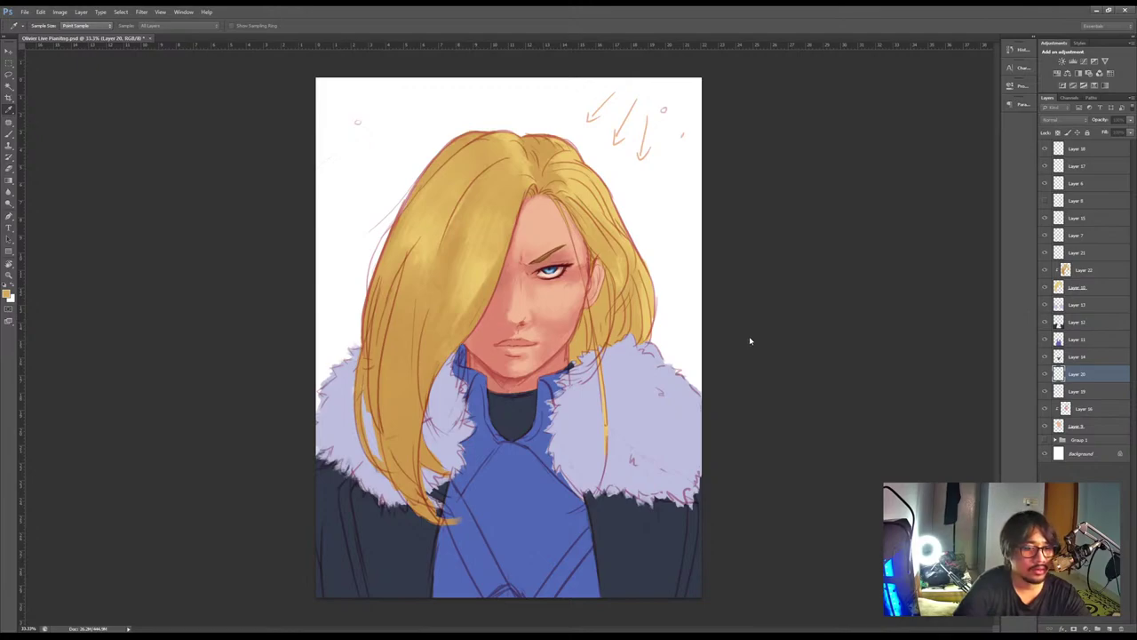
{"action": "key", "text": "b"}
{"action": "key", "text": "ctrl+minus"}
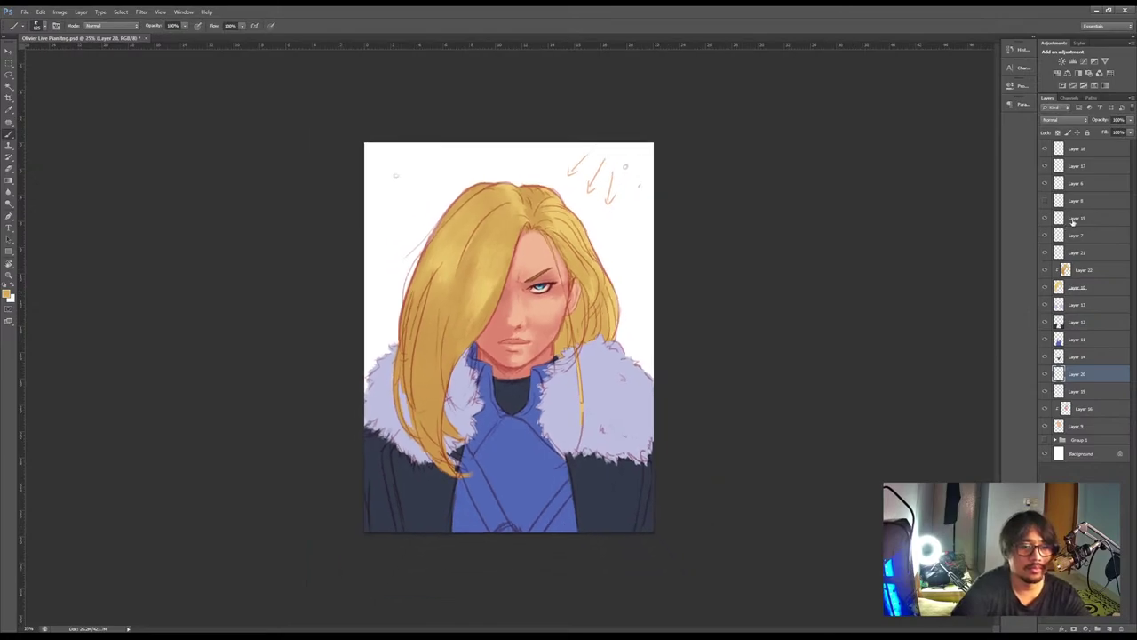
{"action": "key", "text": "ctrl+plus"}
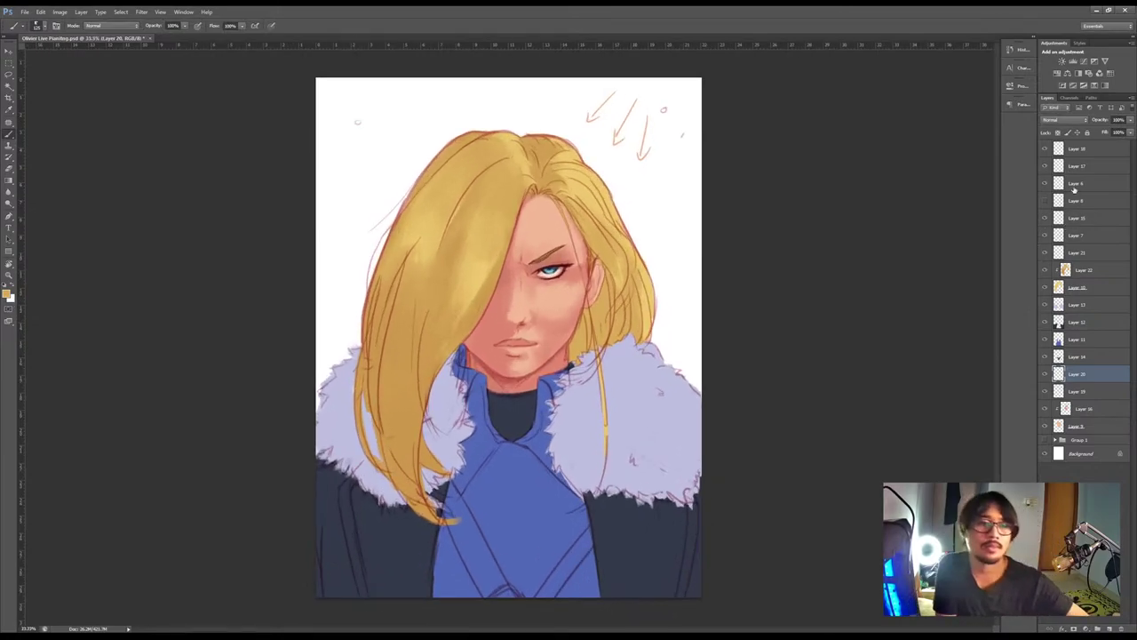
Choose a darker orange-brown and paint deeper shadows on the lower half of the long front lock on Layer 22
{"action": "left_click", "coordinate": [1084, 269]}
{"action": "left_click", "coordinate": [545, 156], "text": "alt"}
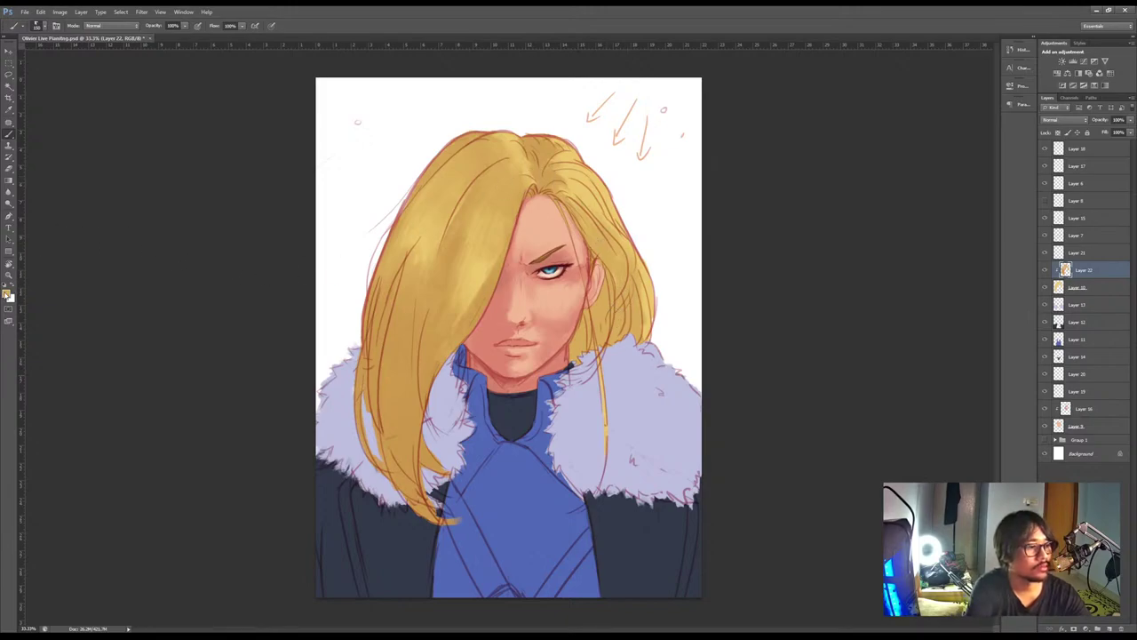
{"action": "key", "text": "i"}
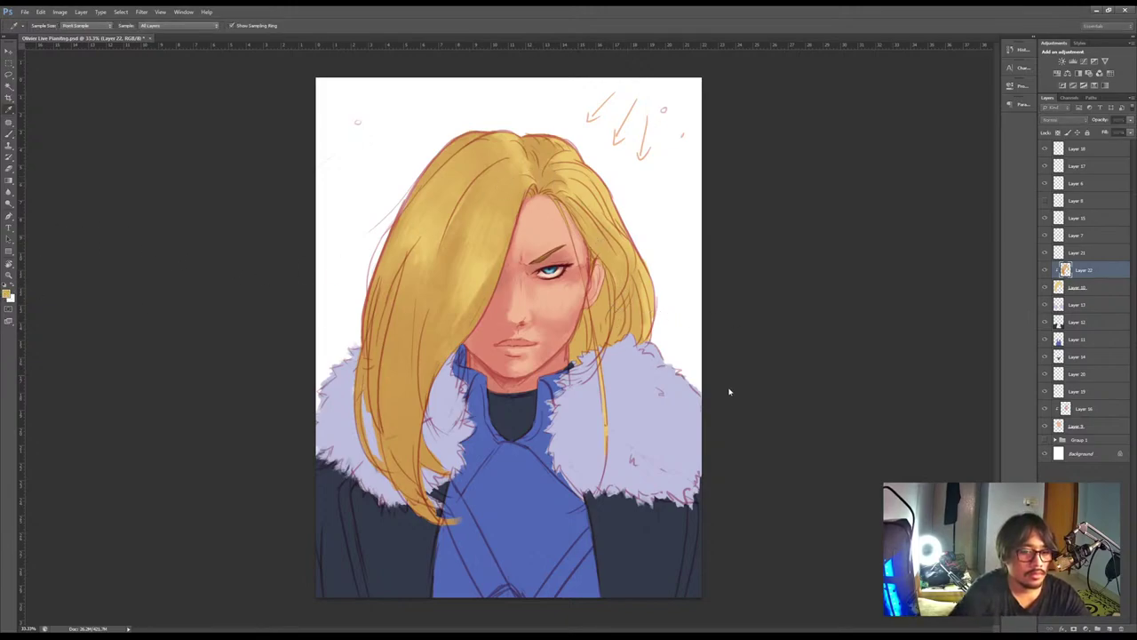
{"action": "key", "text": "b"}
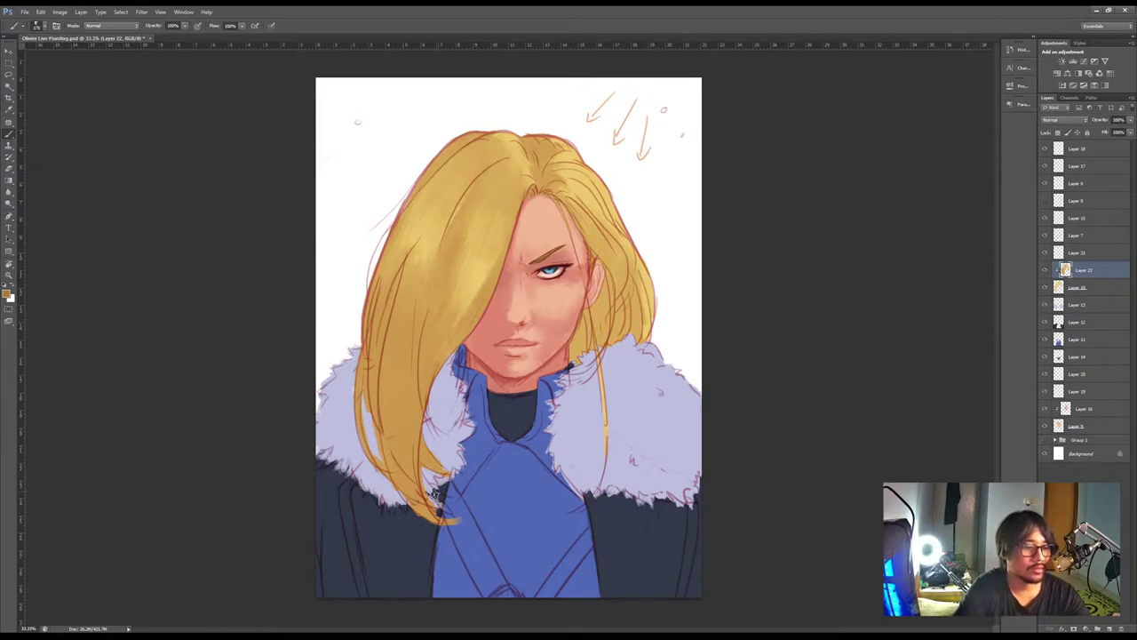
{"action": "mouse_move", "coordinate": [427, 391]}
{"action": "left_mouse_down"}
{"action": "mouse_move", "coordinate": [411, 485]}
{"action": "mouse_move", "coordinate": [382, 417]}
{"action": "mouse_move", "coordinate": [359, 435]}
{"action": "left_mouse_up"}
{"action": "mouse_move", "coordinate": [356, 342]}
{"action": "left_mouse_down"}
{"action": "mouse_move", "coordinate": [372, 337]}
{"action": "mouse_move", "coordinate": [403, 267]}
{"action": "mouse_move", "coordinate": [418, 408]}
{"action": "left_mouse_up"}
{"action": "mouse_move", "coordinate": [418, 315]}
{"action": "left_mouse_down"}
{"action": "mouse_move", "coordinate": [431, 254]}
{"action": "mouse_move", "coordinate": [427, 319]}
{"action": "left_mouse_up"}
Blend the front lock's middle with sampled hair tones and paint a dark streak along its central strand line toward the crown
{"action": "left_click", "coordinate": [419, 226], "text": "alt"}
{"action": "mouse_move", "coordinate": [420, 244]}
{"action": "left_mouse_down"}
{"action": "mouse_move", "coordinate": [382, 301]}
{"action": "mouse_move", "coordinate": [396, 305]}
{"action": "mouse_move", "coordinate": [431, 231]}
{"action": "mouse_move", "coordinate": [402, 351]}
{"action": "mouse_move", "coordinate": [402, 248]}
{"action": "mouse_move", "coordinate": [396, 311]}
{"action": "left_mouse_up"}
{"action": "left_click", "coordinate": [464, 169], "text": "alt"}
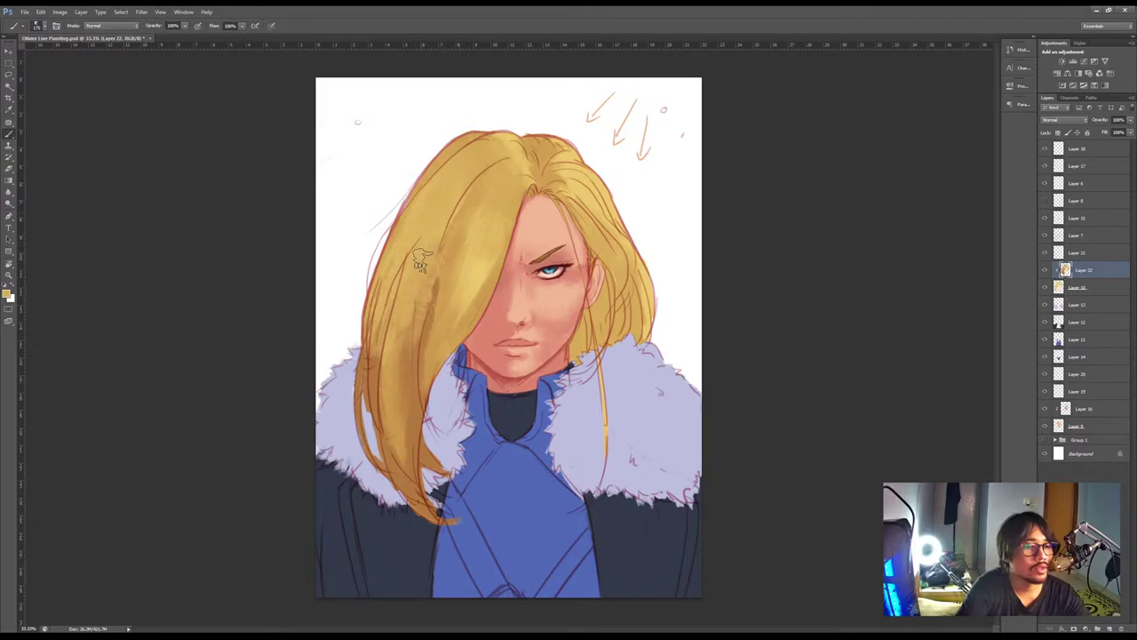
{"action": "left_click", "coordinate": [433, 326], "text": "alt"}
{"action": "left_click_drag", "start_coordinate": [428, 267], "coordinate": [410, 344]}
{"action": "mouse_move", "coordinate": [421, 289]}
{"action": "left_mouse_down"}
{"action": "mouse_move", "coordinate": [470, 187]}
{"action": "mouse_move", "coordinate": [495, 177]}
{"action": "left_mouse_up"}
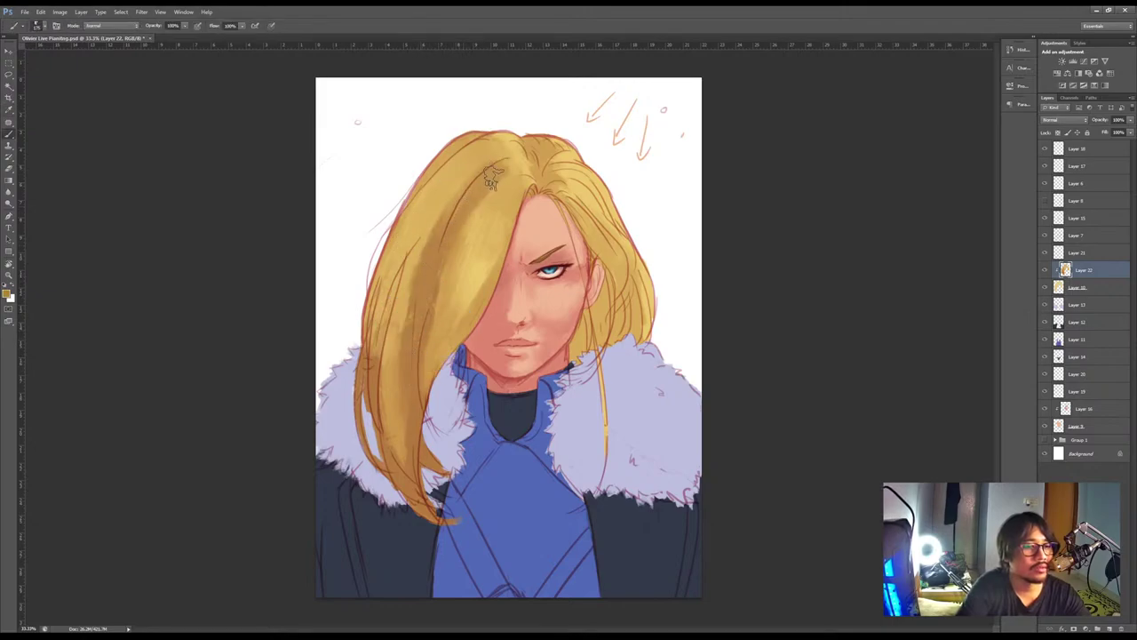
Shade the shorter side of the hair at the parting, beside the forehead, behind the ear and along the outer strands
{"action": "left_click_drag", "start_coordinate": [525, 135], "coordinate": [570, 227]}
{"action": "left_click_drag", "start_coordinate": [606, 274], "coordinate": [597, 344]}
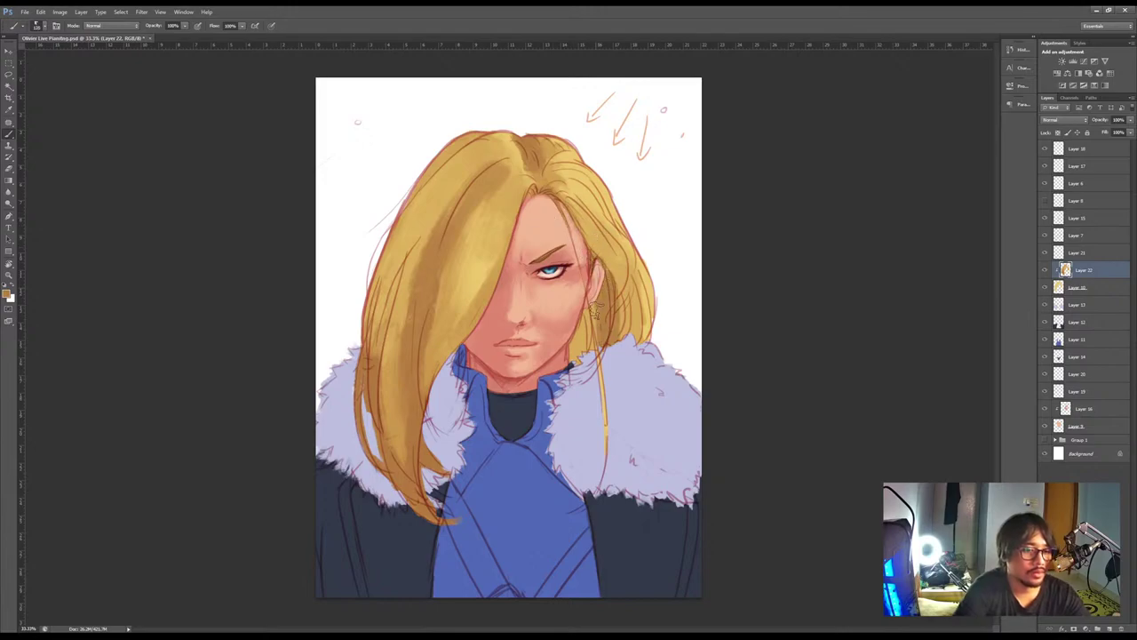
{"action": "mouse_move", "coordinate": [600, 304]}
{"action": "left_mouse_down"}
{"action": "mouse_move", "coordinate": [593, 363]}
{"action": "mouse_move", "coordinate": [574, 389]}
{"action": "mouse_move", "coordinate": [620, 339]}
{"action": "left_mouse_up"}
{"action": "mouse_move", "coordinate": [622, 286]}
{"action": "left_mouse_down"}
{"action": "mouse_move", "coordinate": [629, 354]}
{"action": "mouse_move", "coordinate": [625, 289]}
{"action": "left_mouse_up"}
{"action": "left_click_drag", "start_coordinate": [572, 209], "coordinate": [597, 266]}
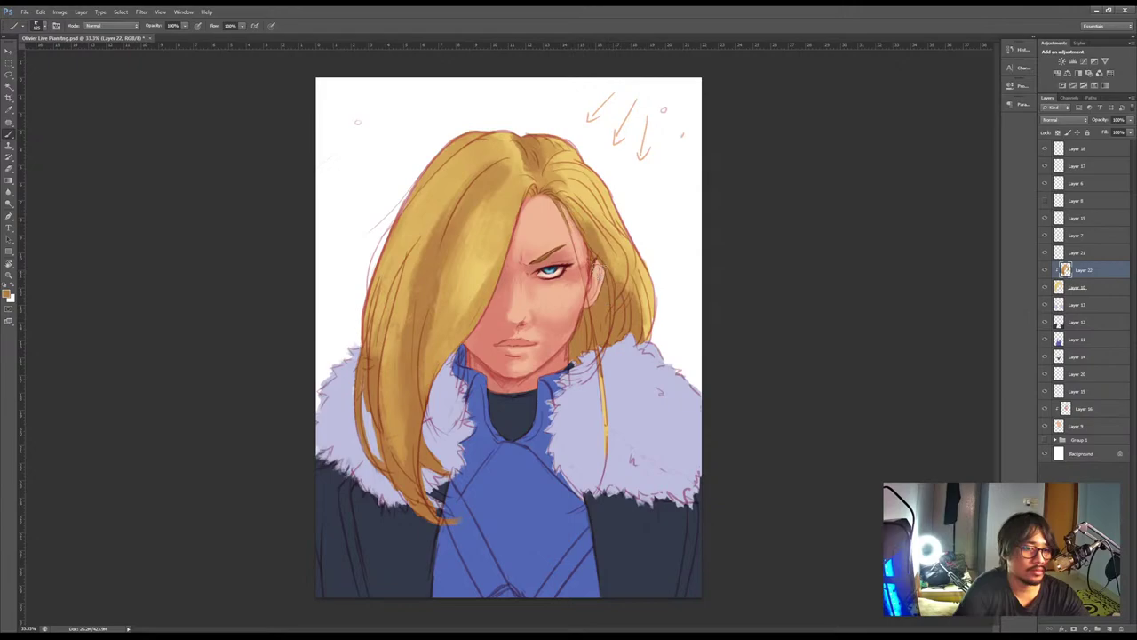
{"action": "left_click", "coordinate": [587, 196], "text": "alt"}
{"action": "mouse_move", "coordinate": [584, 221]}
{"action": "left_mouse_down"}
{"action": "mouse_move", "coordinate": [643, 290]}
{"action": "mouse_move", "coordinate": [640, 334]}
{"action": "left_mouse_up"}
{"action": "left_click_drag", "start_coordinate": [629, 255], "coordinate": [645, 313]}
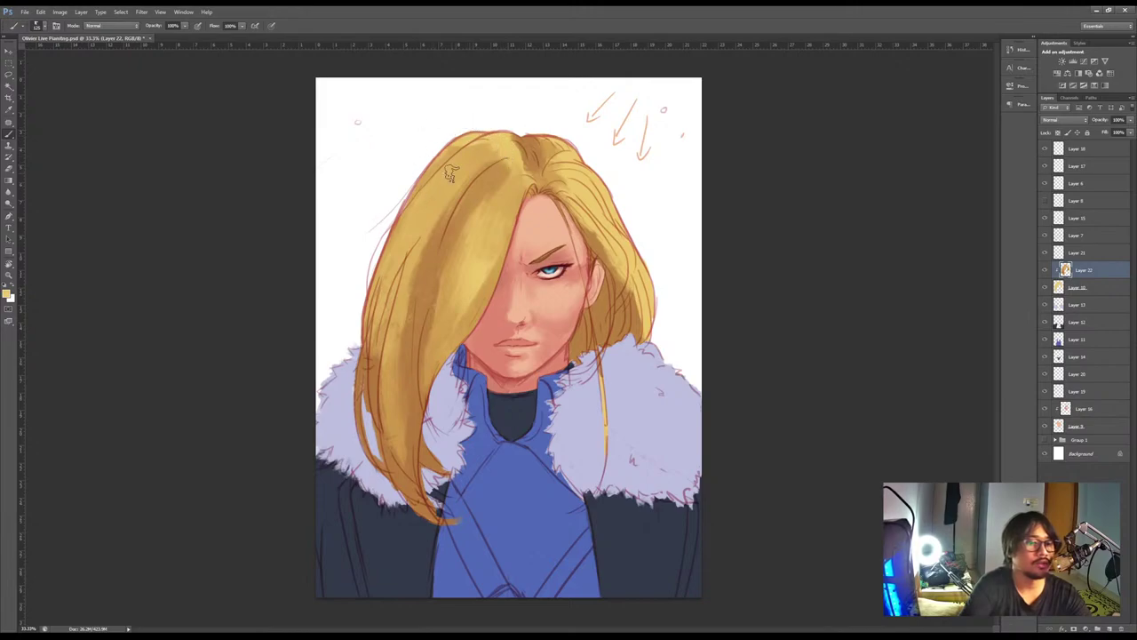
Sample hair tones, enlarge the brush, and paint strokes following the strands across the upper part of the front lock
{"action": "key", "text": "i"}
{"action": "key", "text": "b"}
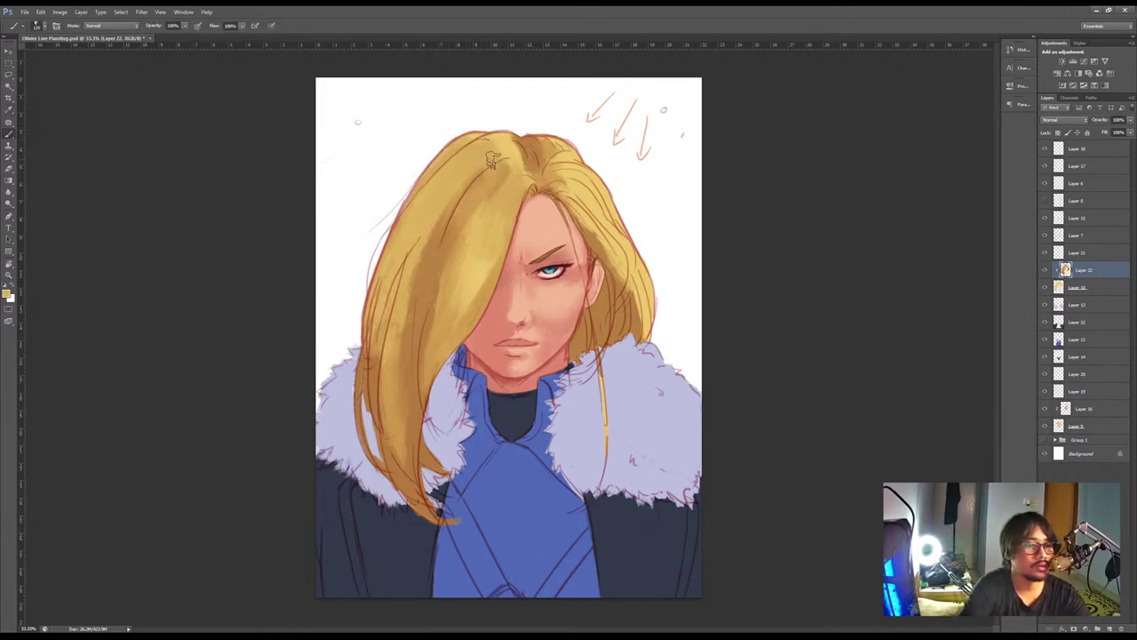
{"action": "left_click", "coordinate": [426, 257], "text": "alt"}
{"action": "key", "text": "]"}
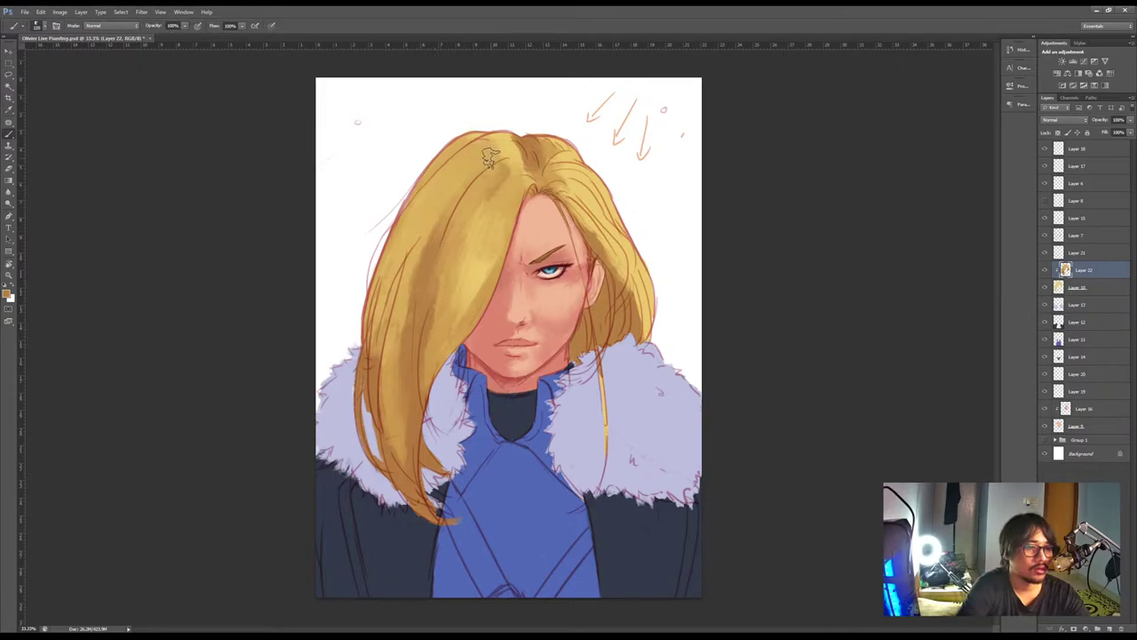
{"action": "mouse_move", "coordinate": [482, 198]}
{"action": "left_mouse_down"}
{"action": "mouse_move", "coordinate": [499, 166]}
{"action": "mouse_move", "coordinate": [484, 159]}
{"action": "mouse_move", "coordinate": [491, 140]}
{"action": "mouse_move", "coordinate": [464, 160]}
{"action": "mouse_move", "coordinate": [448, 150]}
{"action": "mouse_move", "coordinate": [498, 201]}
{"action": "mouse_move", "coordinate": [495, 254]}
{"action": "mouse_move", "coordinate": [503, 181]}
{"action": "mouse_move", "coordinate": [440, 284]}
{"action": "mouse_move", "coordinate": [417, 292]}
{"action": "left_mouse_up"}
{"action": "left_click", "coordinate": [488, 225], "text": "alt"}
{"action": "mouse_move", "coordinate": [452, 188]}
{"action": "left_mouse_down"}
{"action": "mouse_move", "coordinate": [408, 277]}
{"action": "mouse_move", "coordinate": [396, 246]}
{"action": "left_mouse_up"}
{"action": "left_click_drag", "start_coordinate": [417, 197], "coordinate": [406, 217]}
Darken the outer crown and upper side of the front lock with a deeper gold sampled from the hair
{"action": "left_click", "coordinate": [464, 159], "text": "alt"}
{"action": "left_click_drag", "start_coordinate": [453, 165], "coordinate": [422, 217]}
{"action": "left_click_drag", "start_coordinate": [441, 175], "coordinate": [402, 245]}
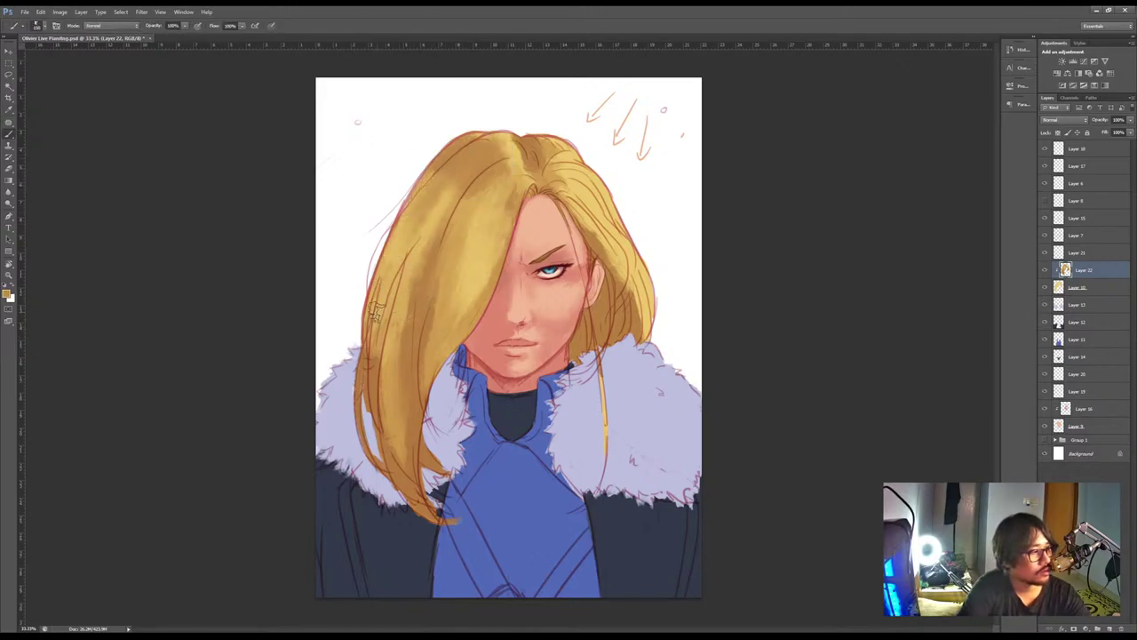
{"action": "left_click_drag", "start_coordinate": [435, 200], "coordinate": [392, 288]}
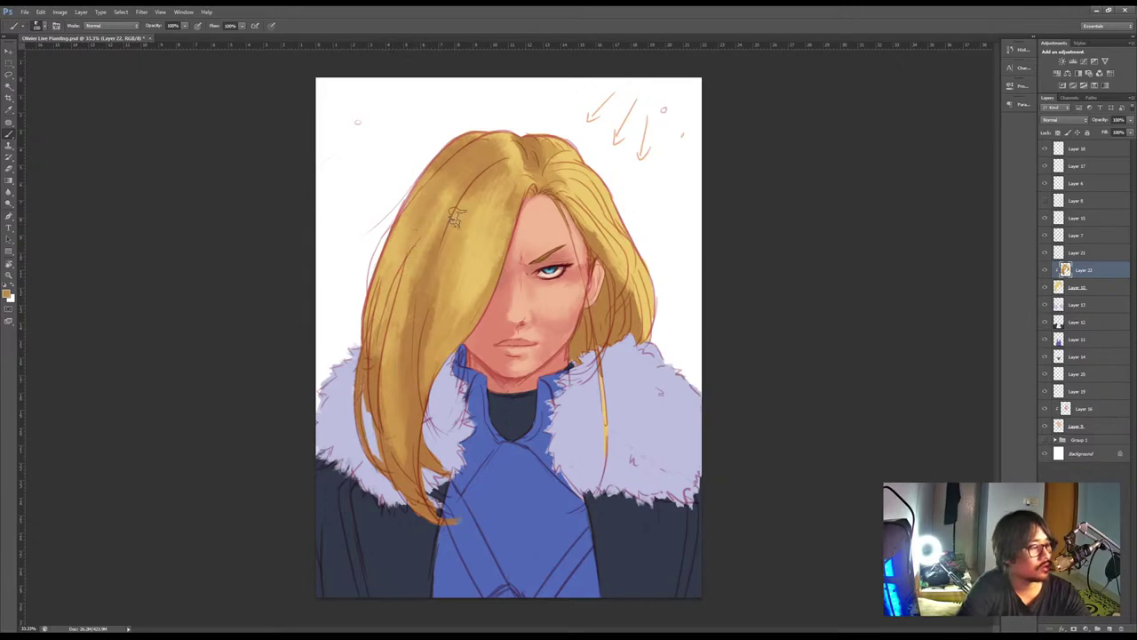
{"action": "left_click_drag", "start_coordinate": [472, 159], "coordinate": [415, 237]}
Soften the shadows on the crown and upper front lock using light and dark gold tones sampled from nearby hair
{"action": "left_click", "coordinate": [404, 244], "text": "alt"}
{"action": "left_click_drag", "start_coordinate": [441, 190], "coordinate": [410, 238]}
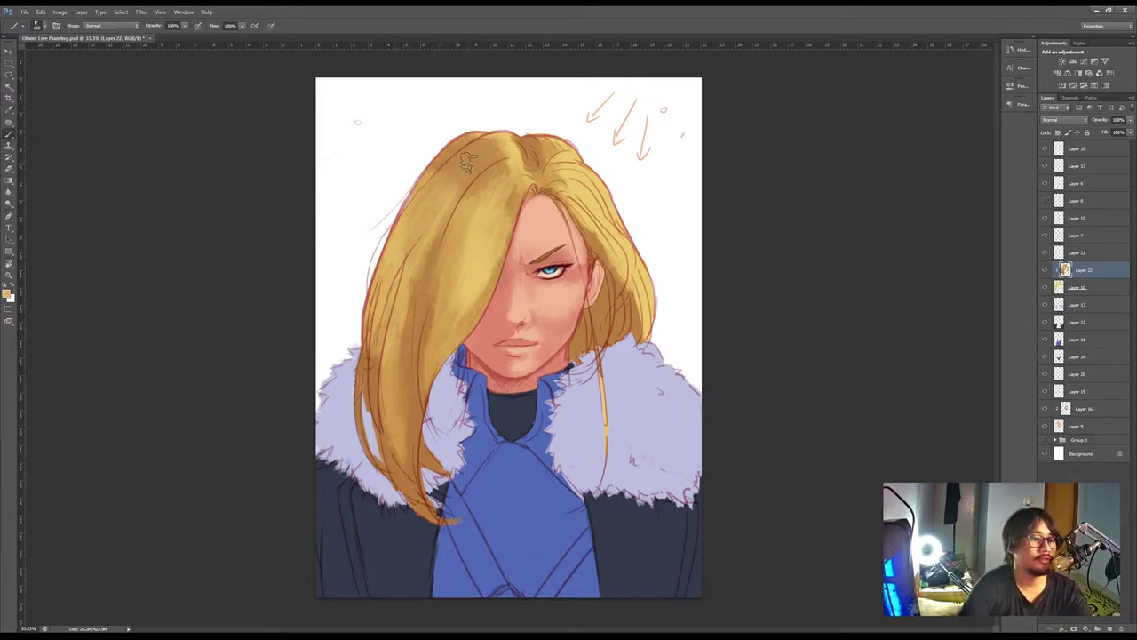
{"action": "mouse_move", "coordinate": [461, 164]}
{"action": "left_mouse_down"}
{"action": "mouse_move", "coordinate": [416, 233]}
{"action": "mouse_move", "coordinate": [436, 179]}
{"action": "left_mouse_up"}
{"action": "left_click", "coordinate": [475, 157], "text": "alt"}
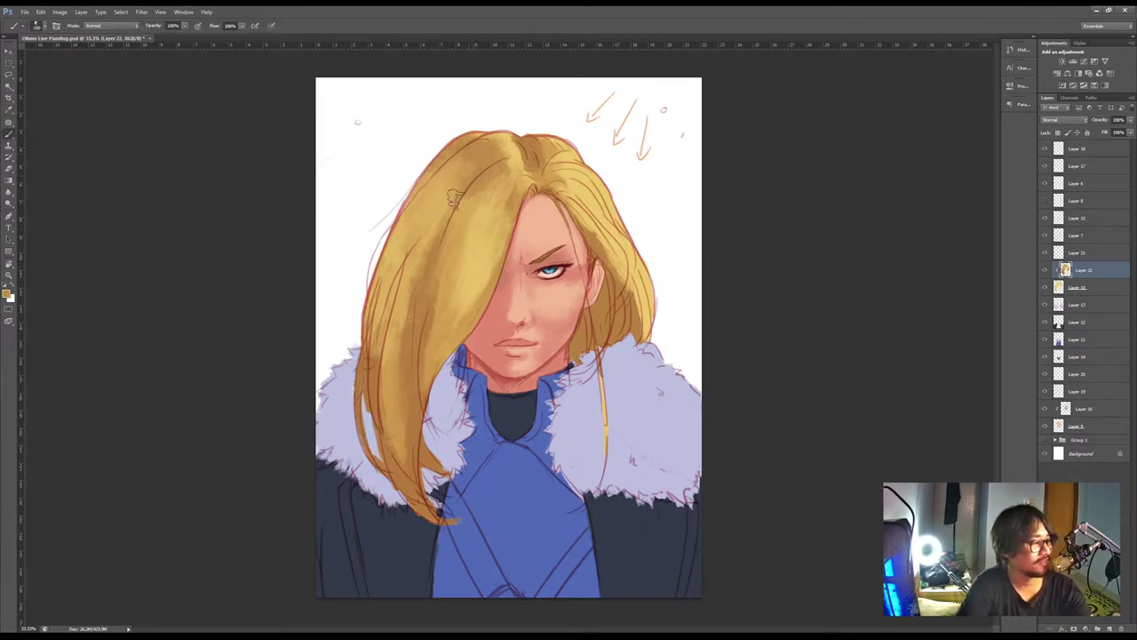
{"action": "left_click", "coordinate": [380, 284], "text": "alt"}
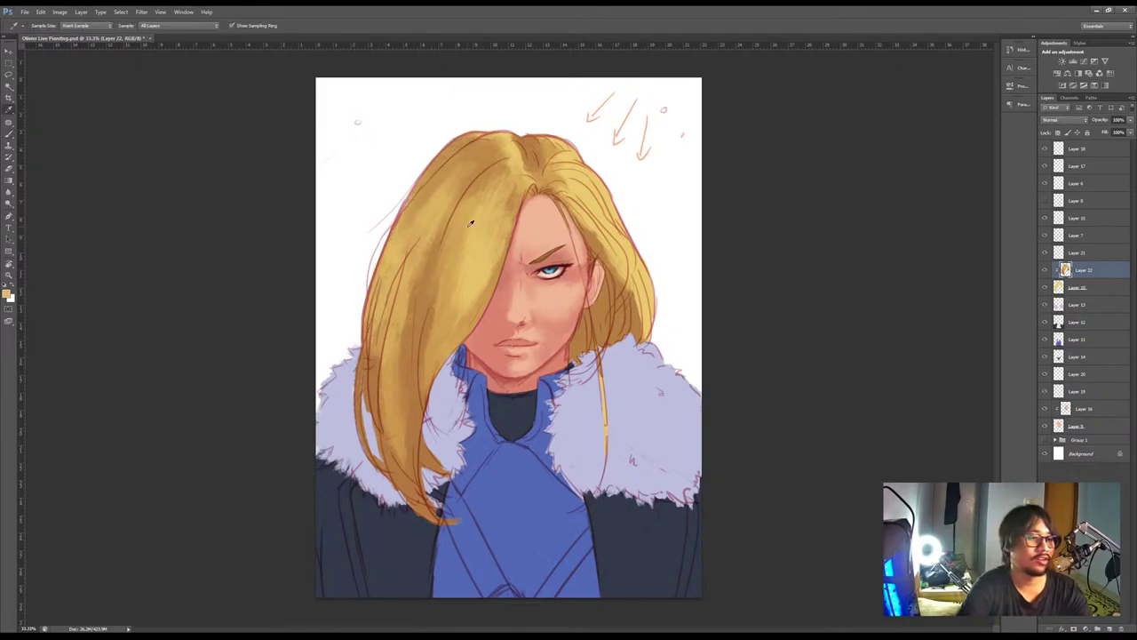
{"action": "left_click", "coordinate": [449, 191], "text": "alt"}
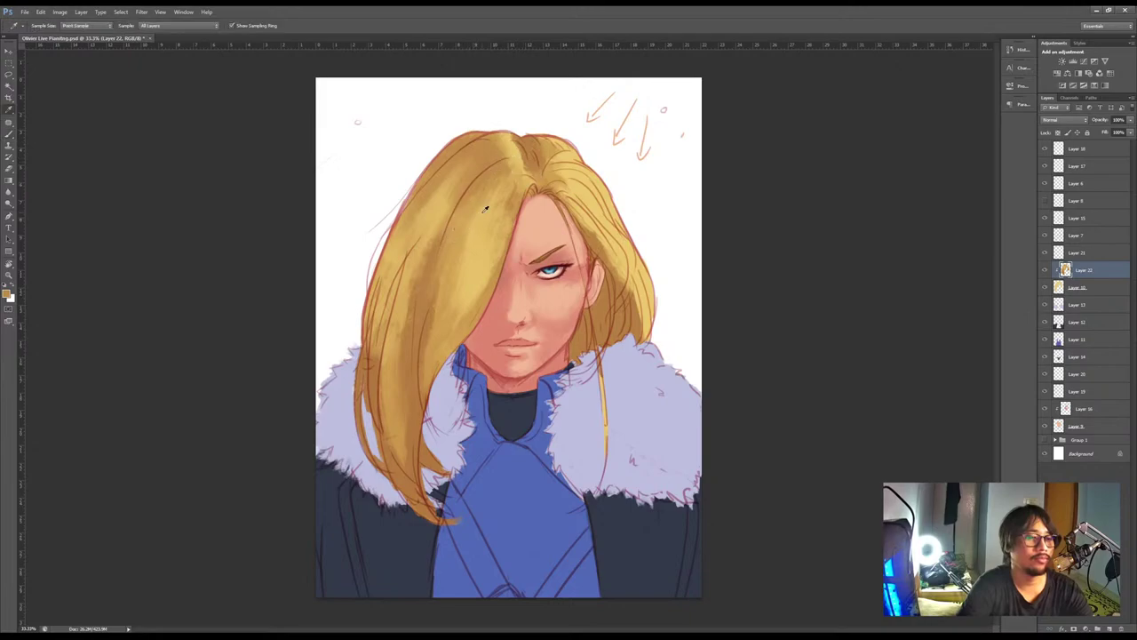
{"action": "left_click", "coordinate": [478, 188], "text": "alt"}
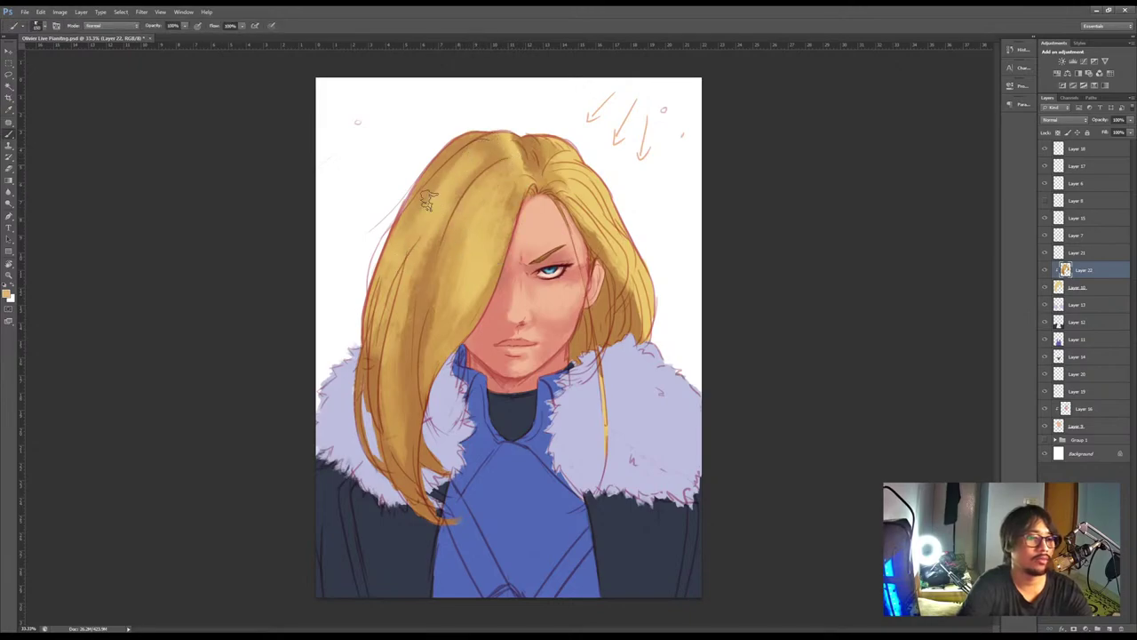
{"action": "left_click", "coordinate": [494, 150], "text": "alt"}
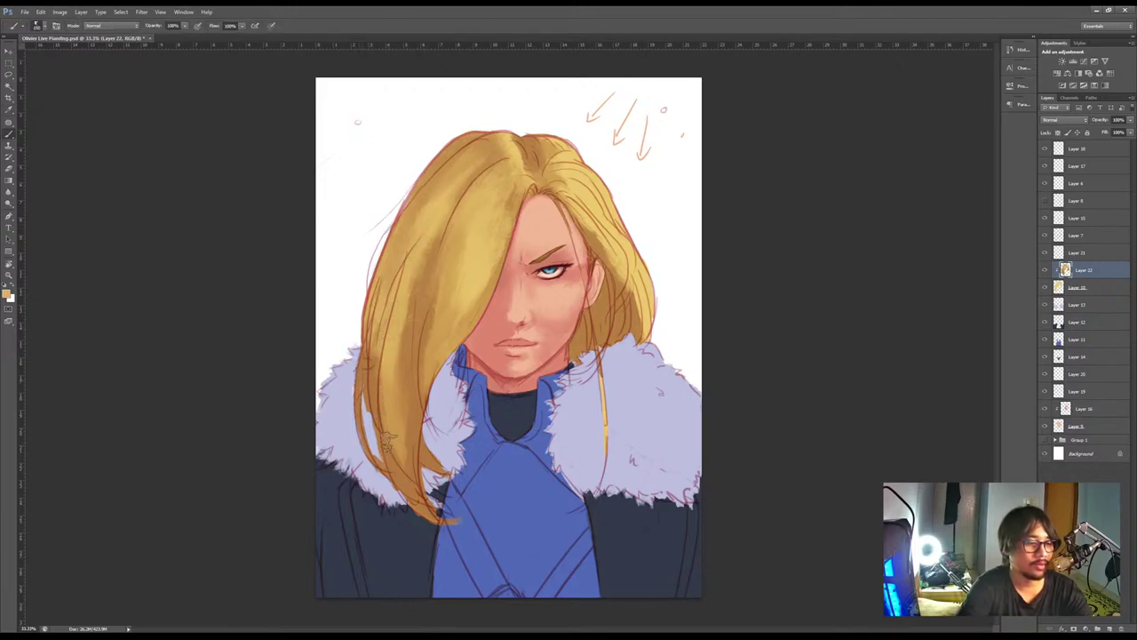
Darken the outer and lower strands of the long front lock with a deeper gold sampled from the hair
{"action": "left_click", "coordinate": [415, 357], "text": "alt"}
{"action": "left_click_drag", "start_coordinate": [389, 309], "coordinate": [366, 371]}
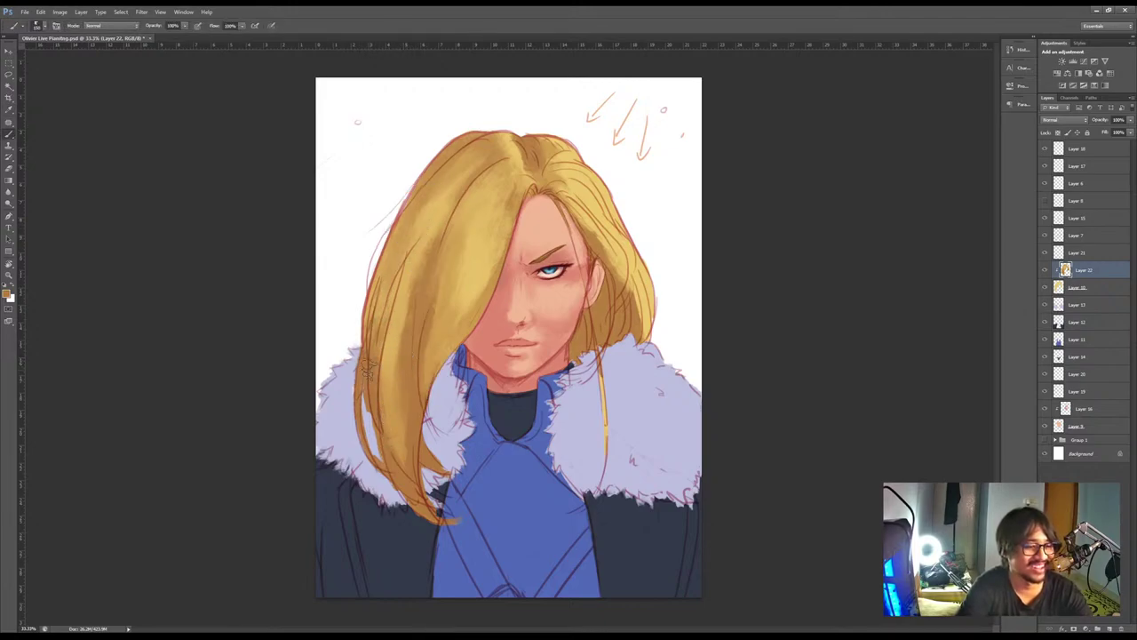
{"action": "mouse_move", "coordinate": [396, 284]}
{"action": "left_mouse_down"}
{"action": "mouse_move", "coordinate": [377, 338]}
{"action": "mouse_move", "coordinate": [429, 378]}
{"action": "left_mouse_up"}
{"action": "key", "text": "alt"}
{"action": "mouse_move", "coordinate": [451, 322]}
{"action": "left_mouse_down"}
{"action": "mouse_move", "coordinate": [437, 373]}
{"action": "mouse_move", "coordinate": [476, 318]}
{"action": "left_mouse_up"}
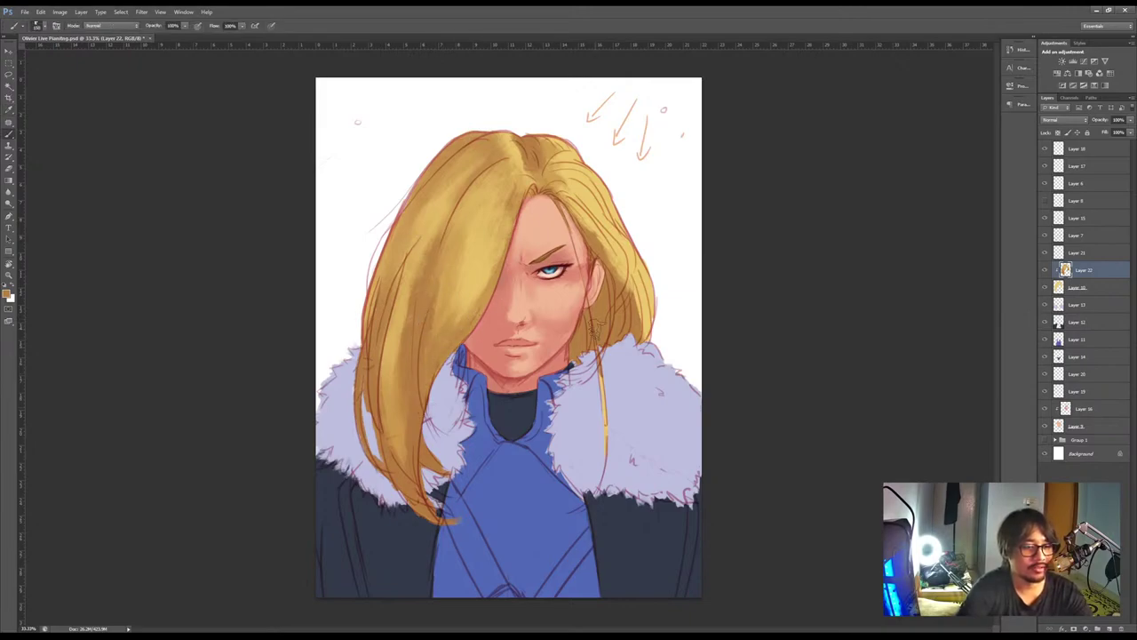
Fill the hair behind the ear and beside the neck with a dark reddish-brown shadow
{"action": "key", "text": "alt"}
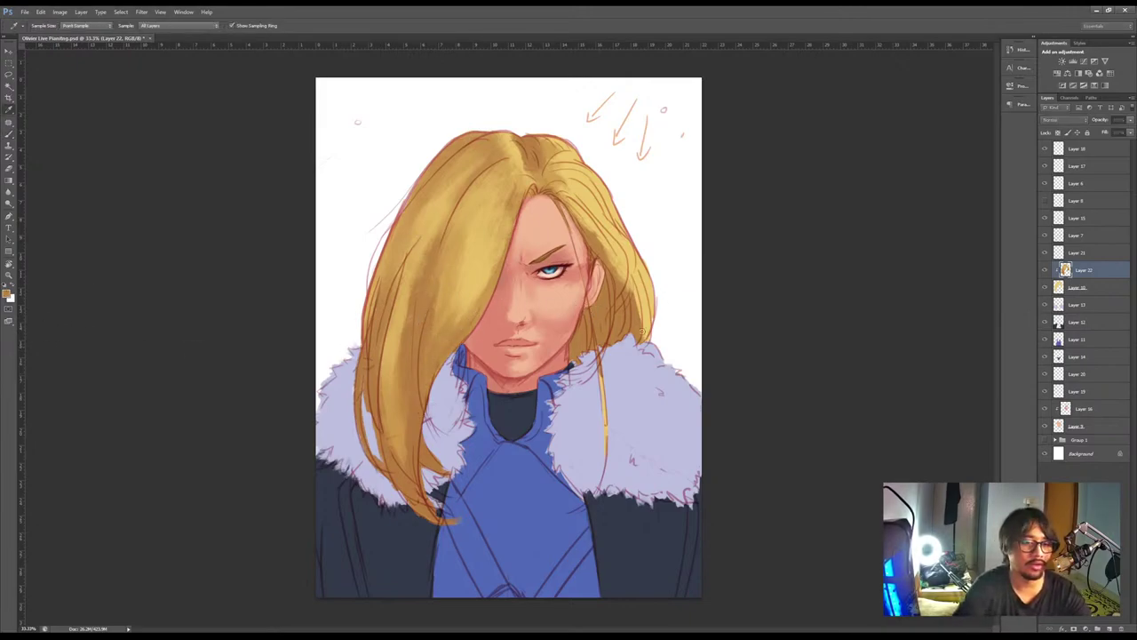
{"action": "left_click", "coordinate": [808, 281]}
{"action": "mouse_move", "coordinate": [595, 245]}
{"action": "left_mouse_down"}
{"action": "mouse_move", "coordinate": [607, 325]}
{"action": "mouse_move", "coordinate": [600, 337]}
{"action": "mouse_move", "coordinate": [593, 303]}
{"action": "mouse_move", "coordinate": [578, 342]}
{"action": "mouse_move", "coordinate": [570, 328]}
{"action": "mouse_move", "coordinate": [584, 355]}
{"action": "left_mouse_up"}
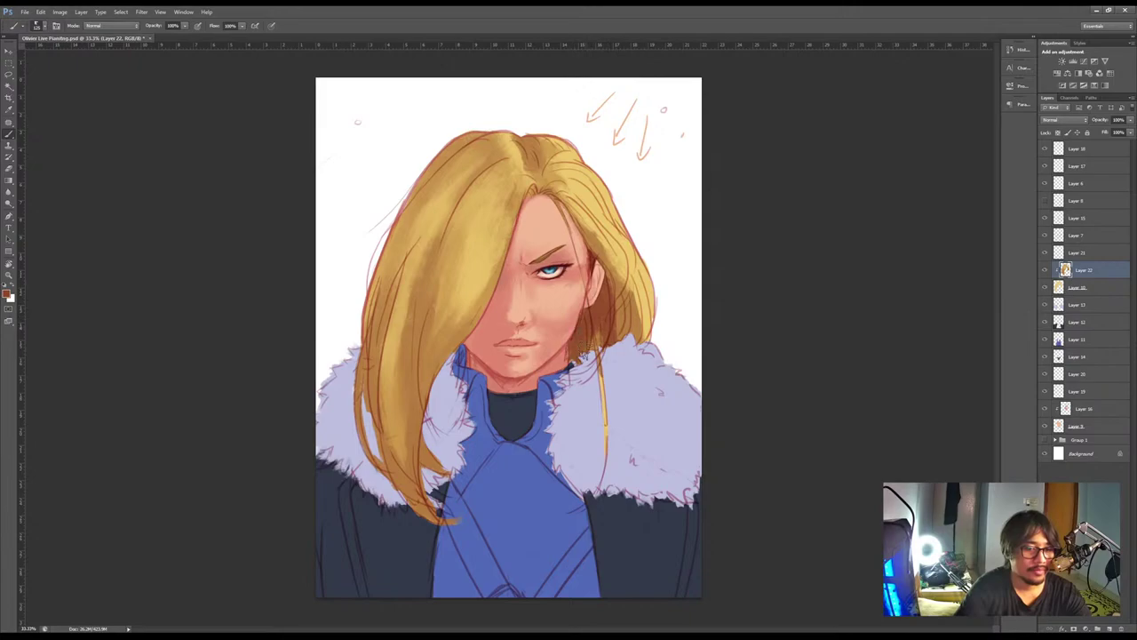
{"action": "left_click_drag", "start_coordinate": [615, 286], "coordinate": [627, 332]}
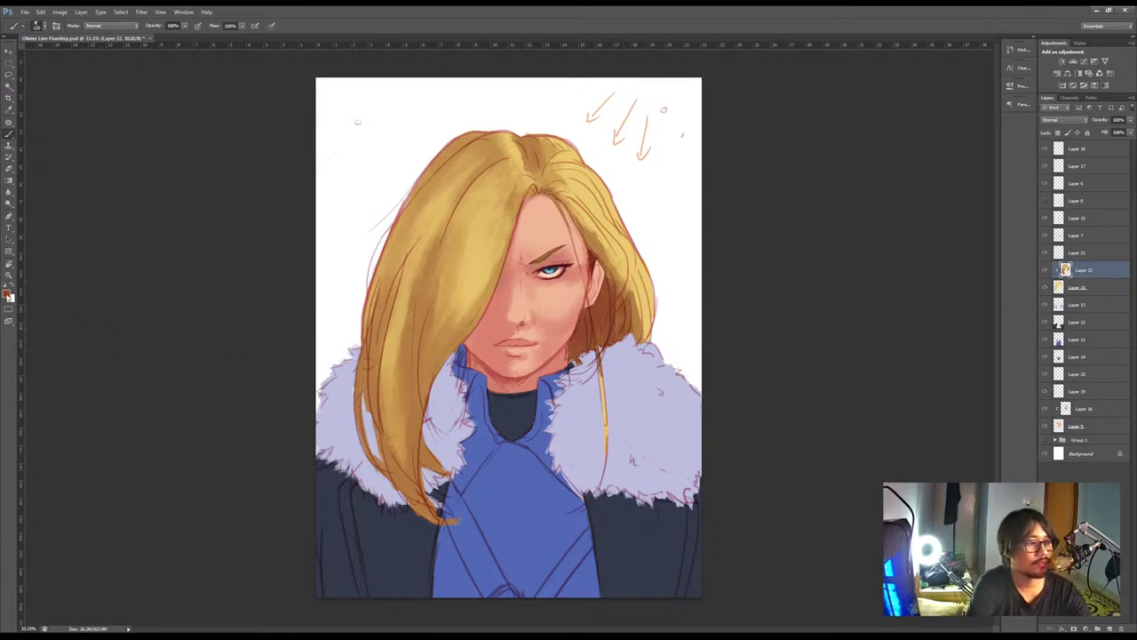
{"action": "key", "text": "i"}
{"action": "key", "text": "b"}
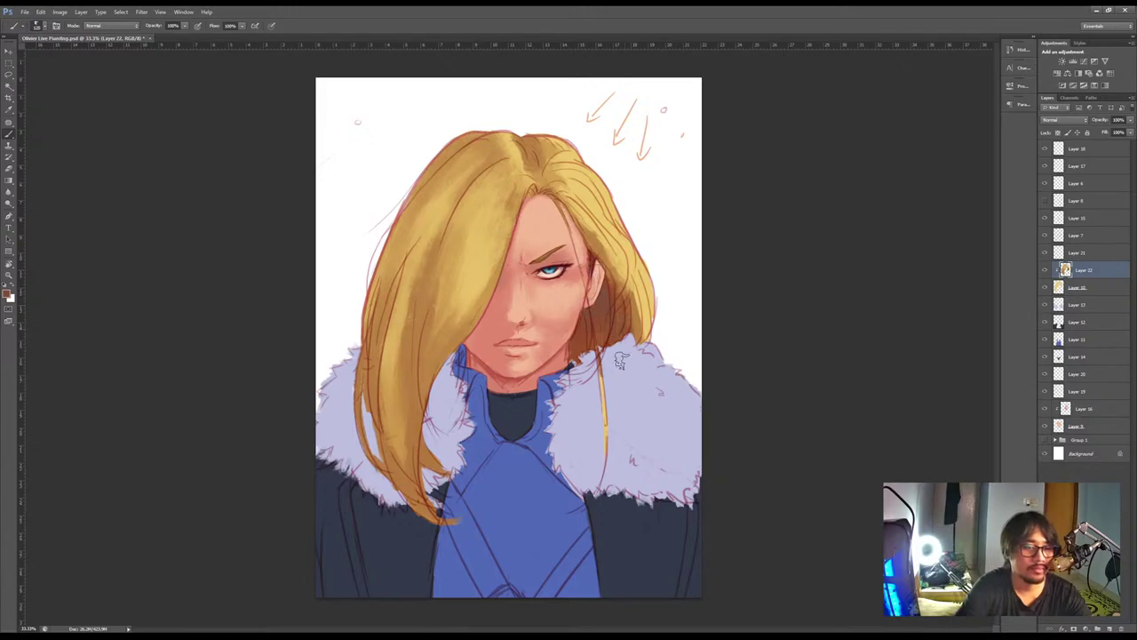
{"action": "left_click_drag", "start_coordinate": [612, 275], "coordinate": [629, 331]}
Blend the edge of the brown shadow behind the ear into the outer strands using sampled gold and a smaller brush
{"action": "left_click", "coordinate": [615, 260], "text": "alt"}
{"action": "left_click_drag", "start_coordinate": [609, 269], "coordinate": [626, 306]}
{"action": "key", "text": "["}
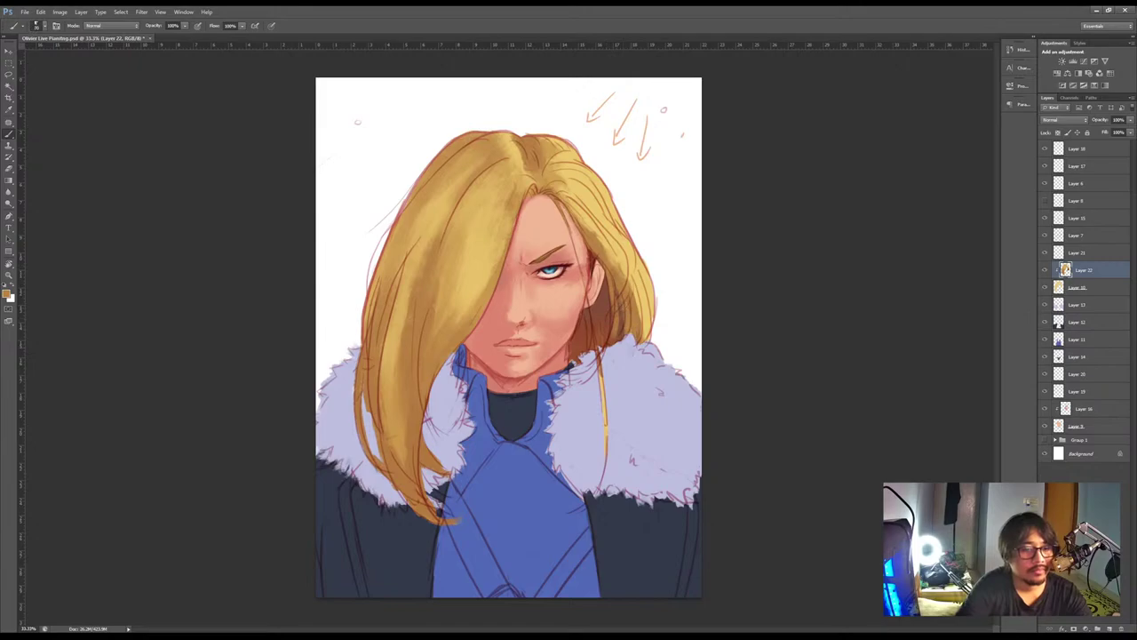
{"action": "left_click", "coordinate": [610, 304], "text": "alt"}
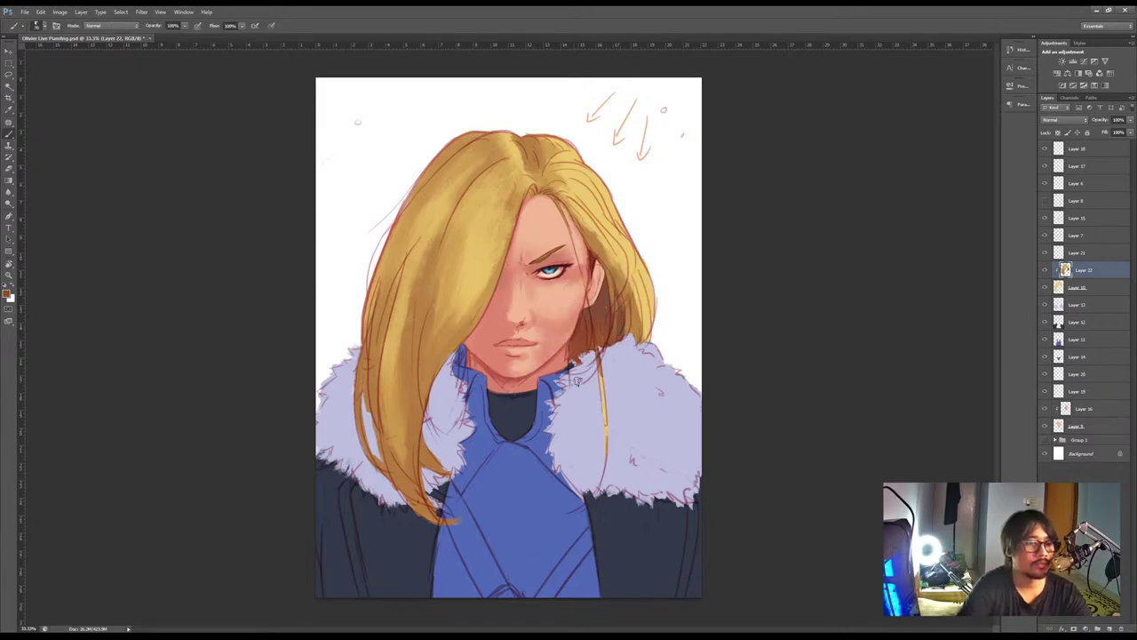
Refine the long front lock with light and dark golds sampled from its crown, middle and lower strands, varying the brush size
{"action": "key", "text": "ctrl+minus"}
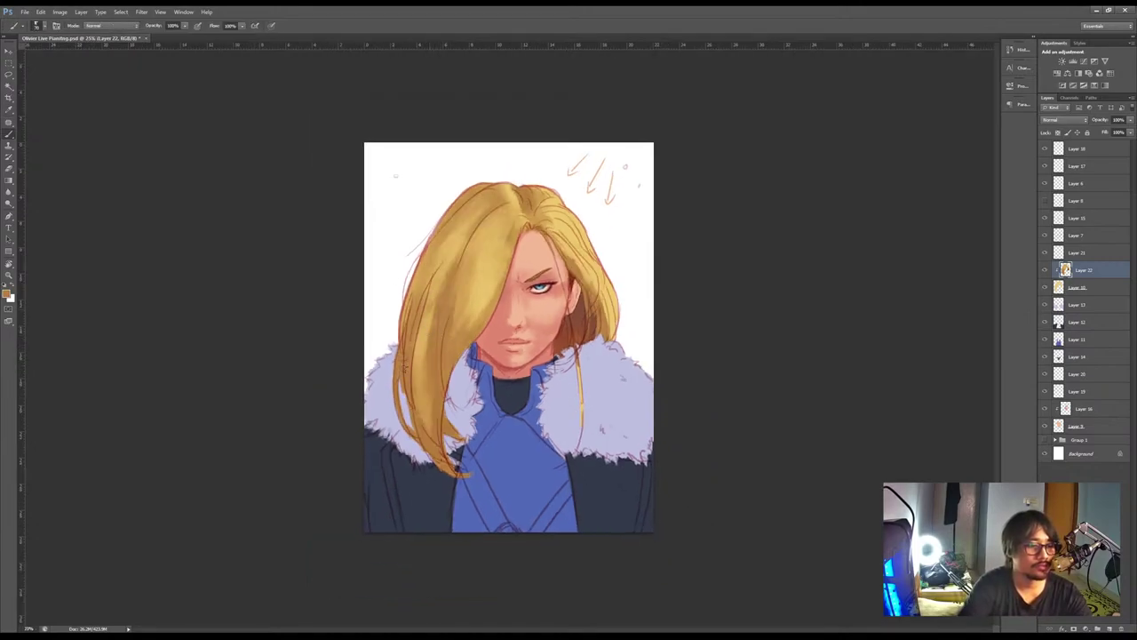
{"action": "left_click", "coordinate": [424, 330], "text": "alt"}
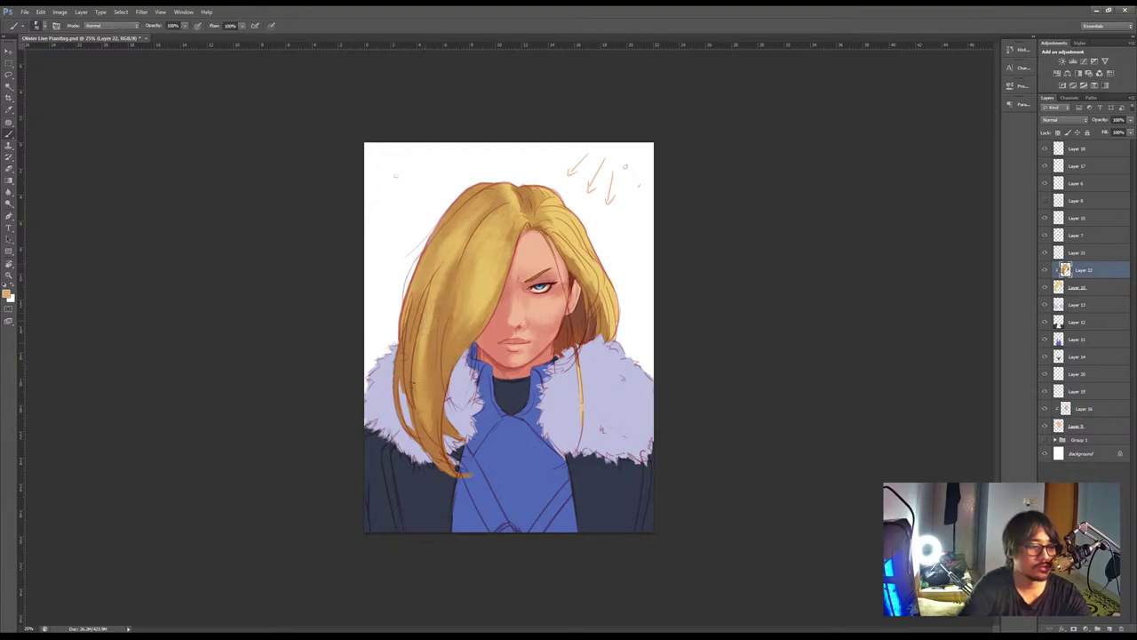
{"action": "left_click", "coordinate": [464, 215], "text": "alt"}
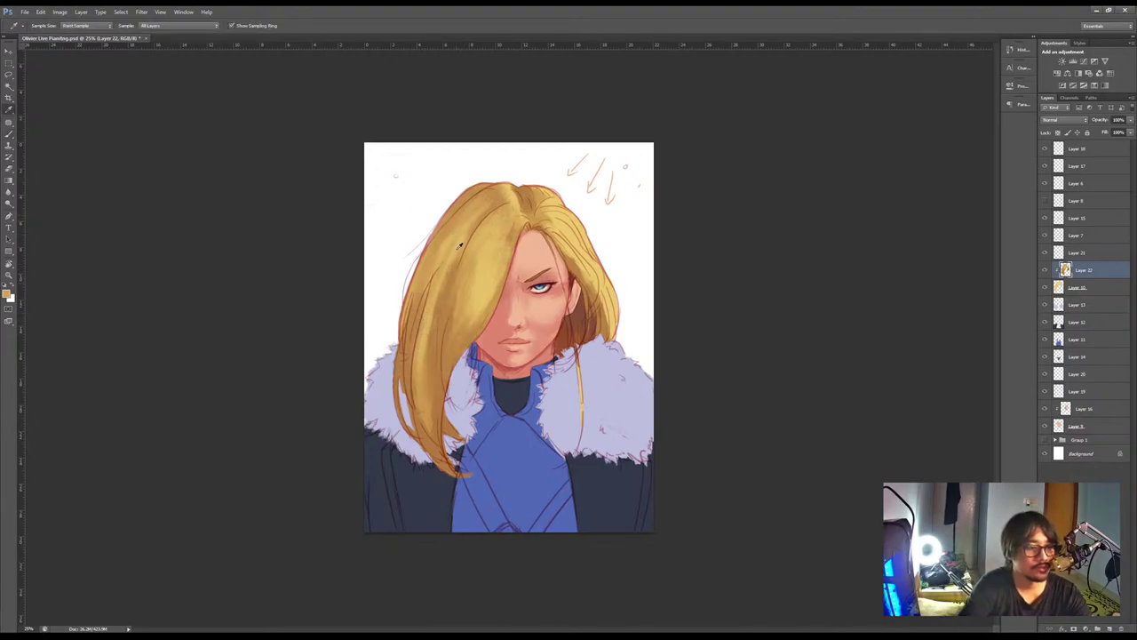
{"action": "left_click", "coordinate": [456, 243], "text": "alt"}
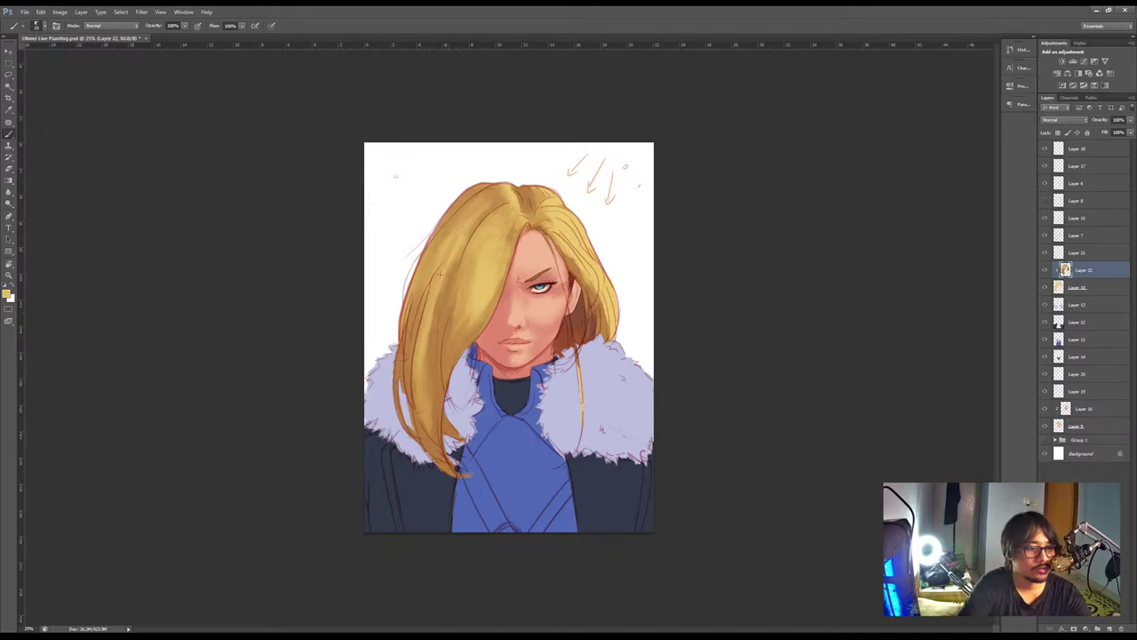
{"action": "left_click", "coordinate": [503, 261], "text": "alt"}
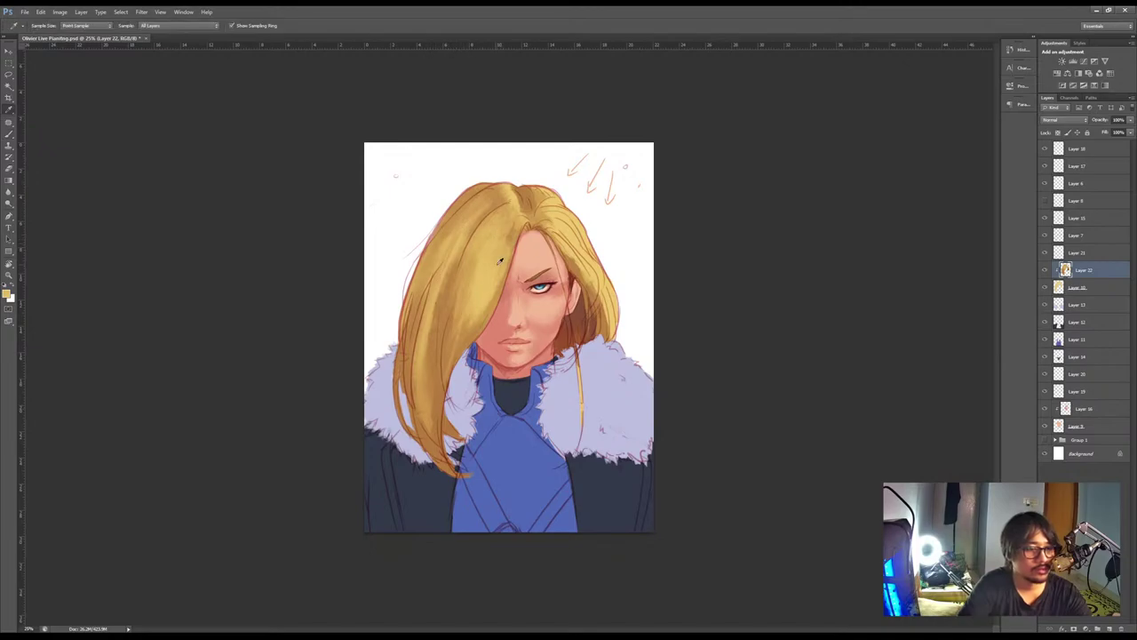
{"action": "key", "text": "]"}
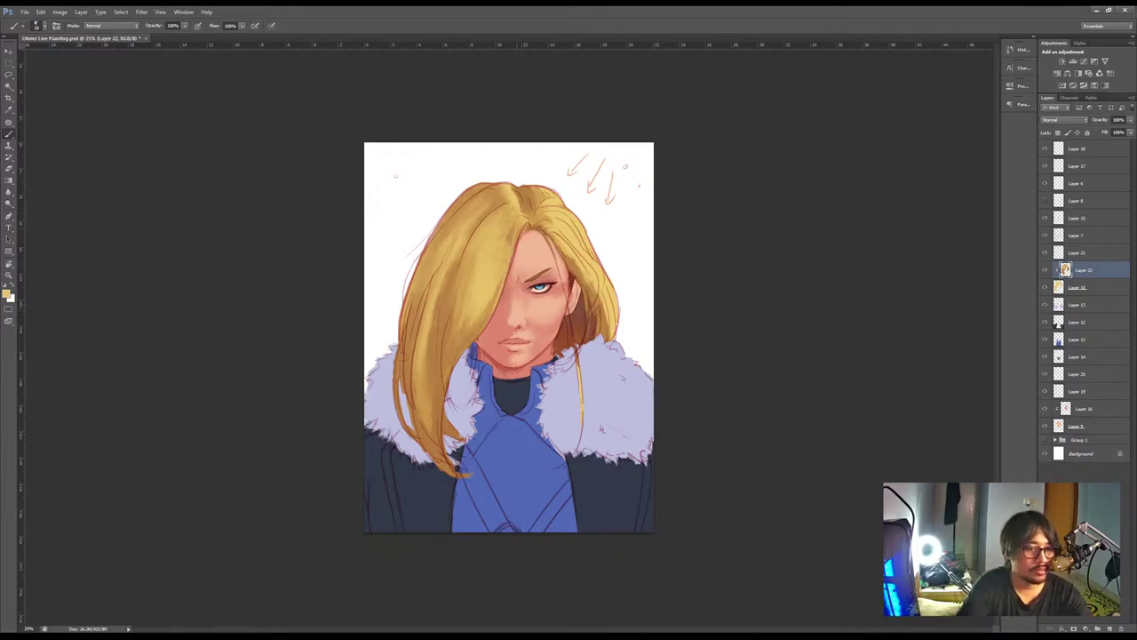
{"action": "left_click", "coordinate": [508, 200], "text": "alt"}
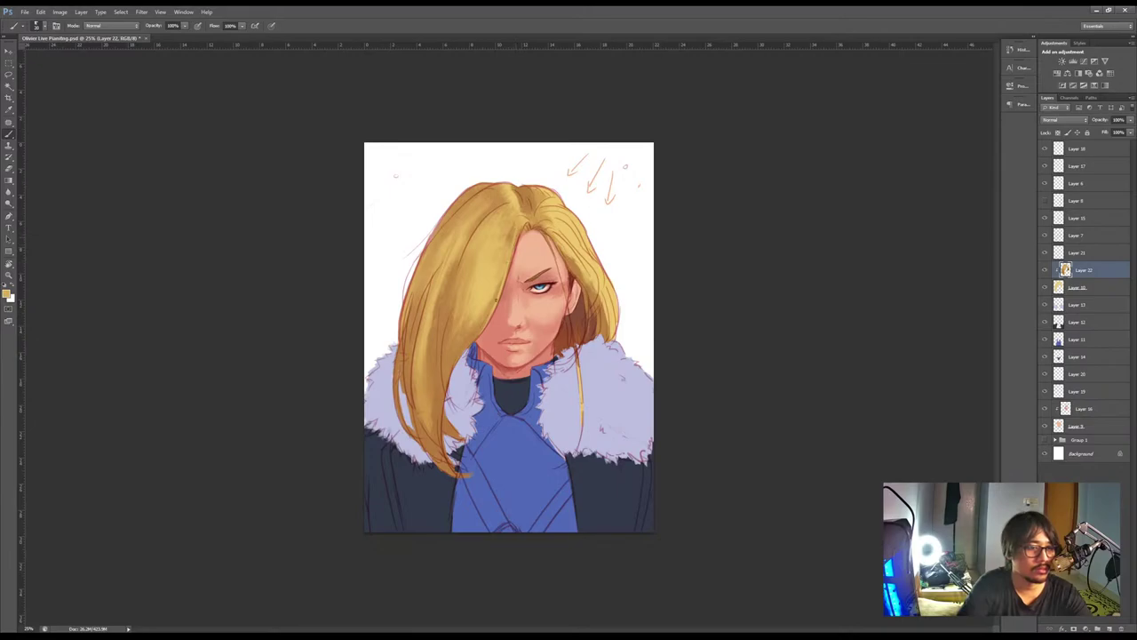
{"action": "left_click", "coordinate": [453, 357], "text": "alt"}
{"action": "key", "text": "bracketright"}
{"action": "key", "text": "bracketright"}
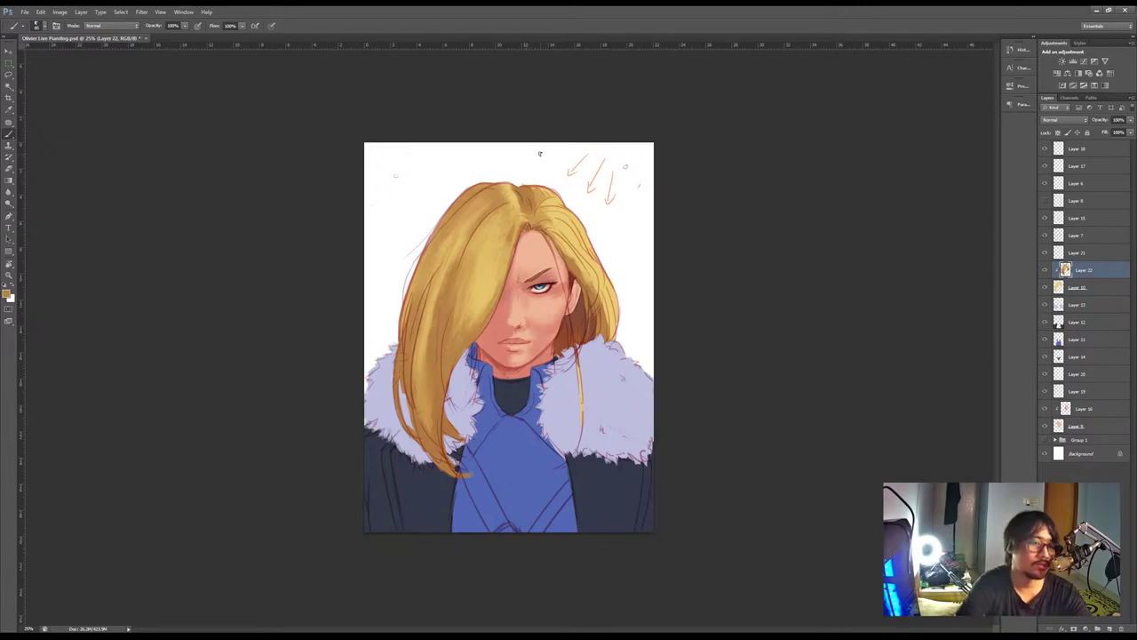
Deepen the shadow at the hair parting with a sampled dark gold and blend it into the strands above the forehead
{"action": "key", "text": "alt"}
{"action": "left_click", "coordinate": [518, 189], "text": "alt"}
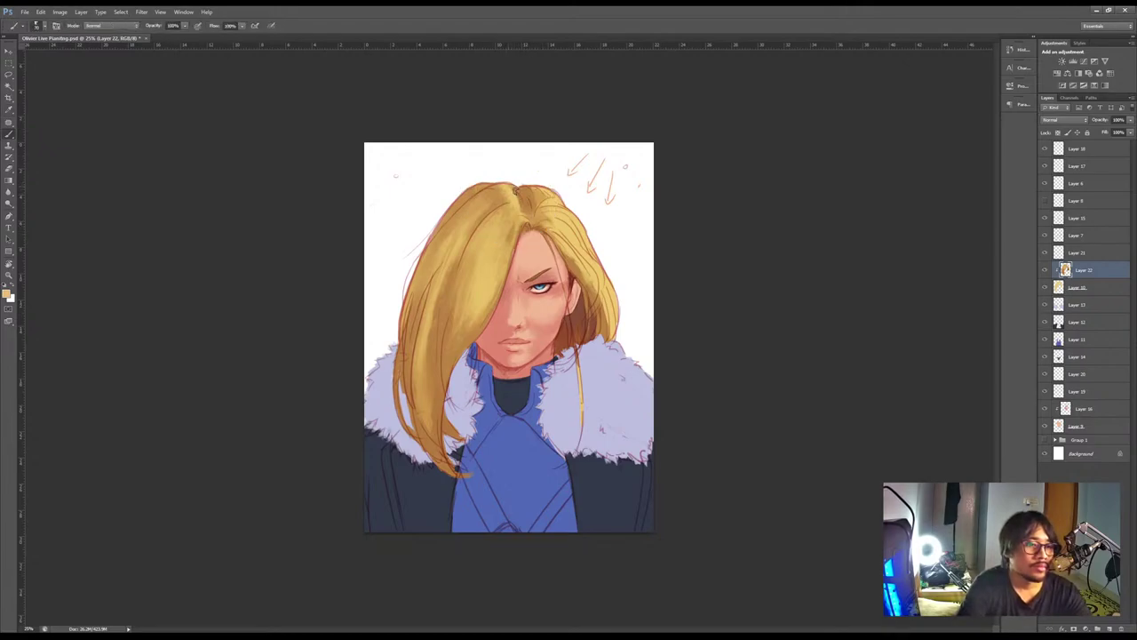
{"action": "left_click", "coordinate": [533, 210], "text": "alt"}
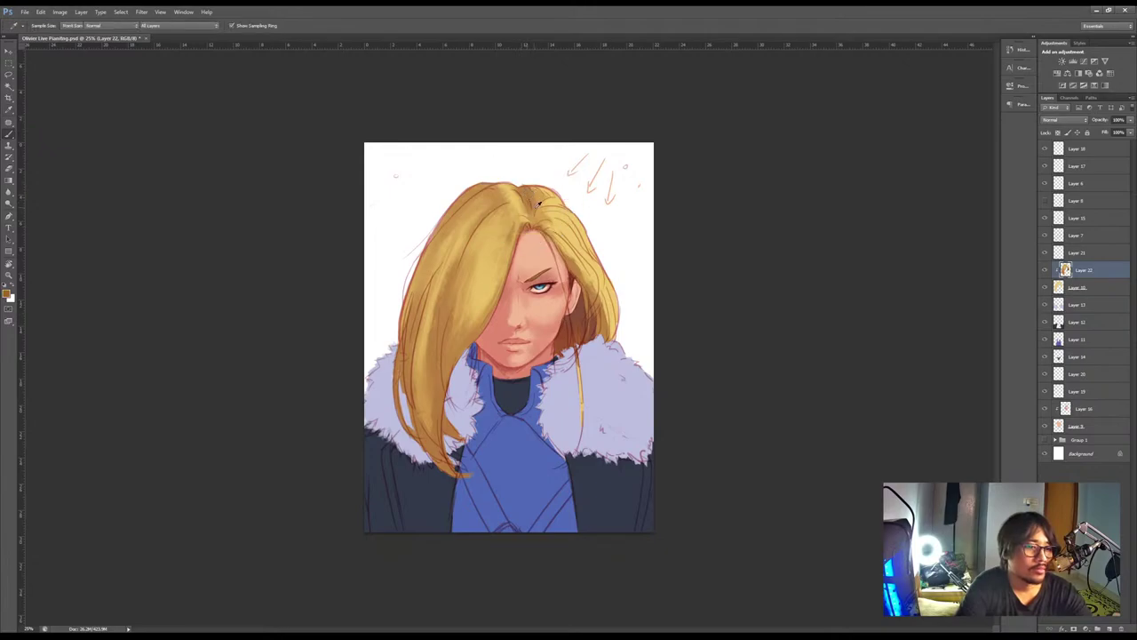
{"action": "left_click_drag", "start_coordinate": [533, 207], "coordinate": [535, 213]}
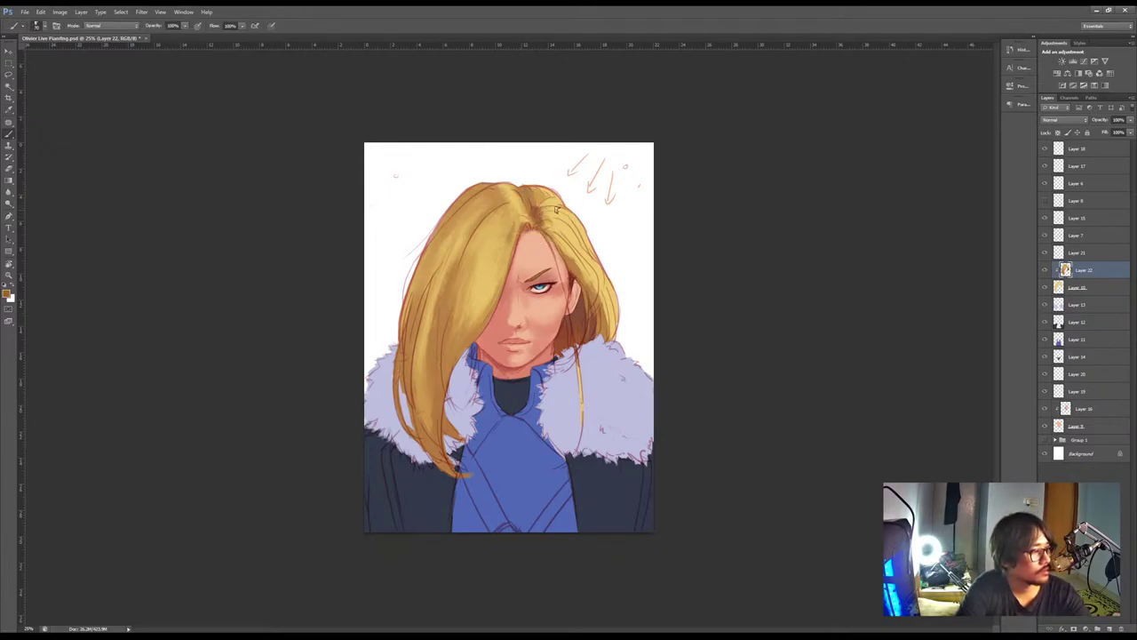
{"action": "key", "text": "bracketright"}
{"action": "key", "text": "bracketright"}
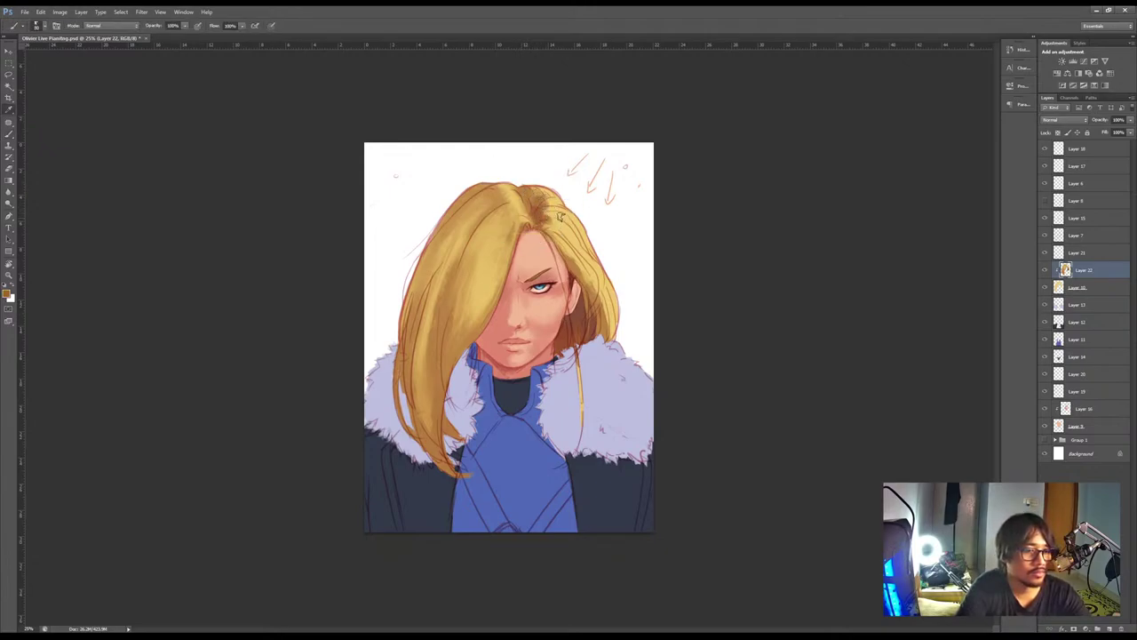
{"action": "left_click", "coordinate": [542, 210], "text": "alt"}
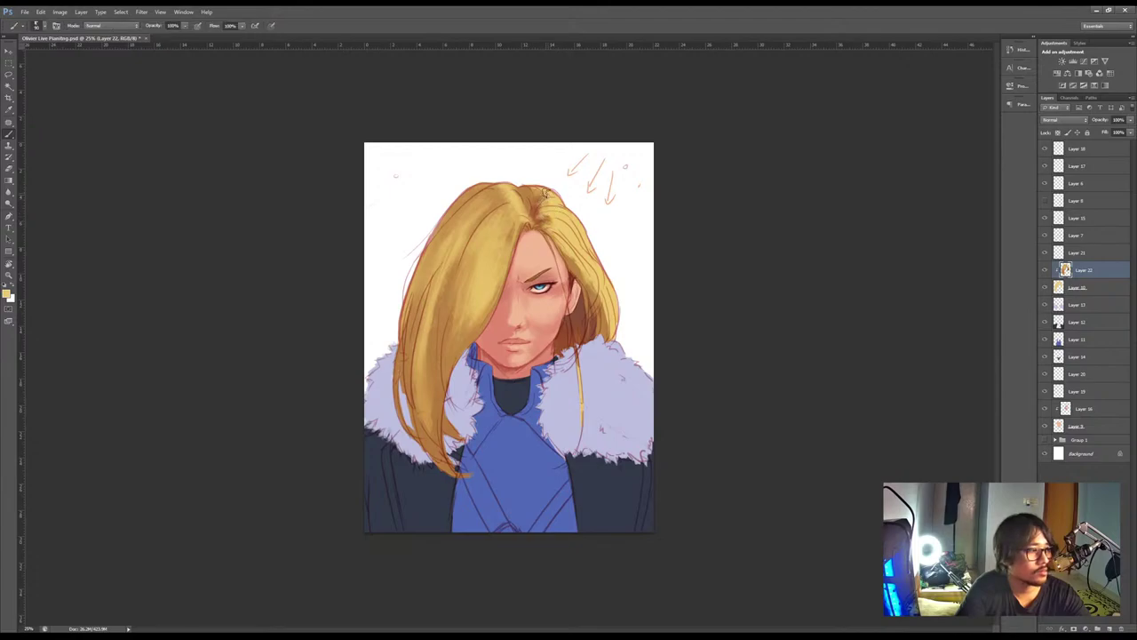
{"action": "key", "text": "alt"}
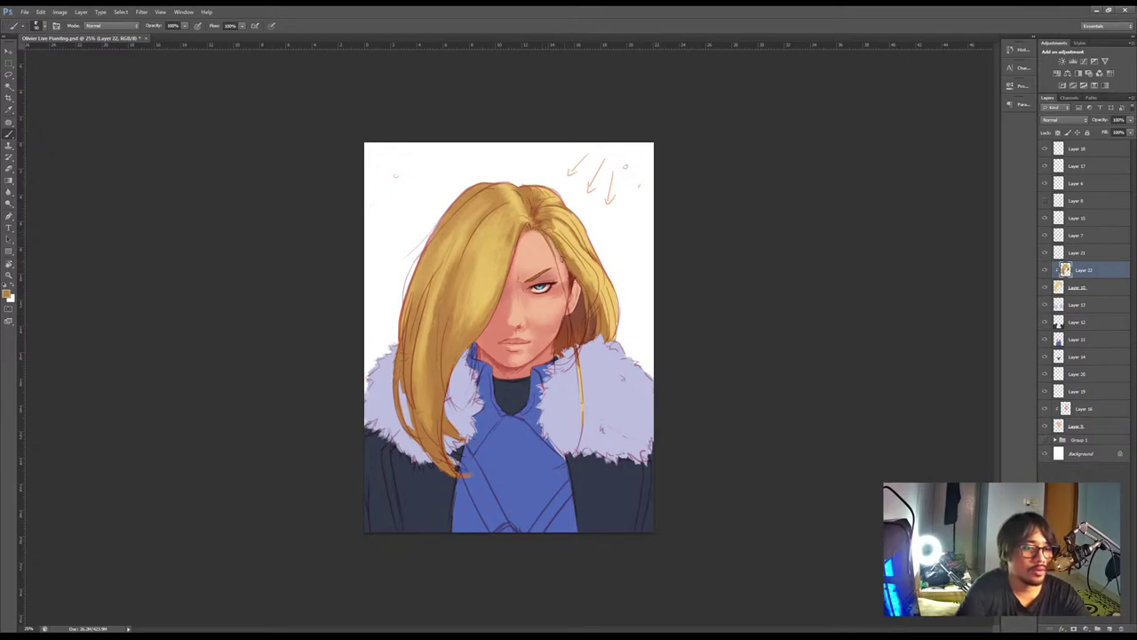
Shade the outer strands of the shorter hair side beside the ear with darker gold sampled from the hair
{"action": "left_click", "coordinate": [577, 258], "text": "alt"}
{"action": "left_click_drag", "start_coordinate": [597, 284], "coordinate": [584, 259]}
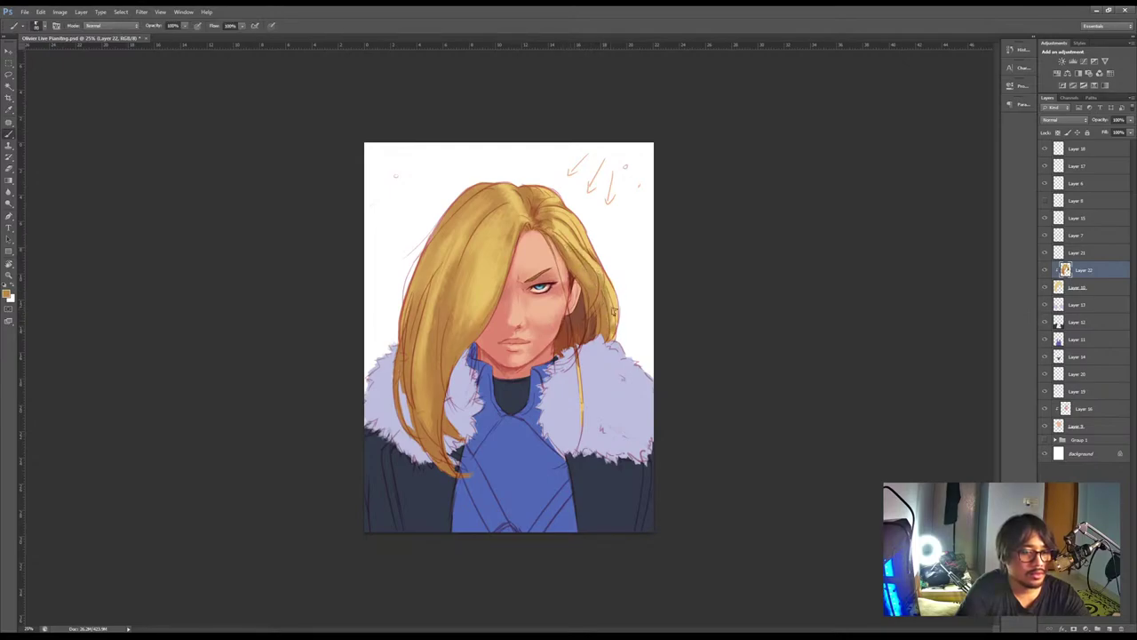
{"action": "left_click", "coordinate": [602, 267], "text": "alt"}
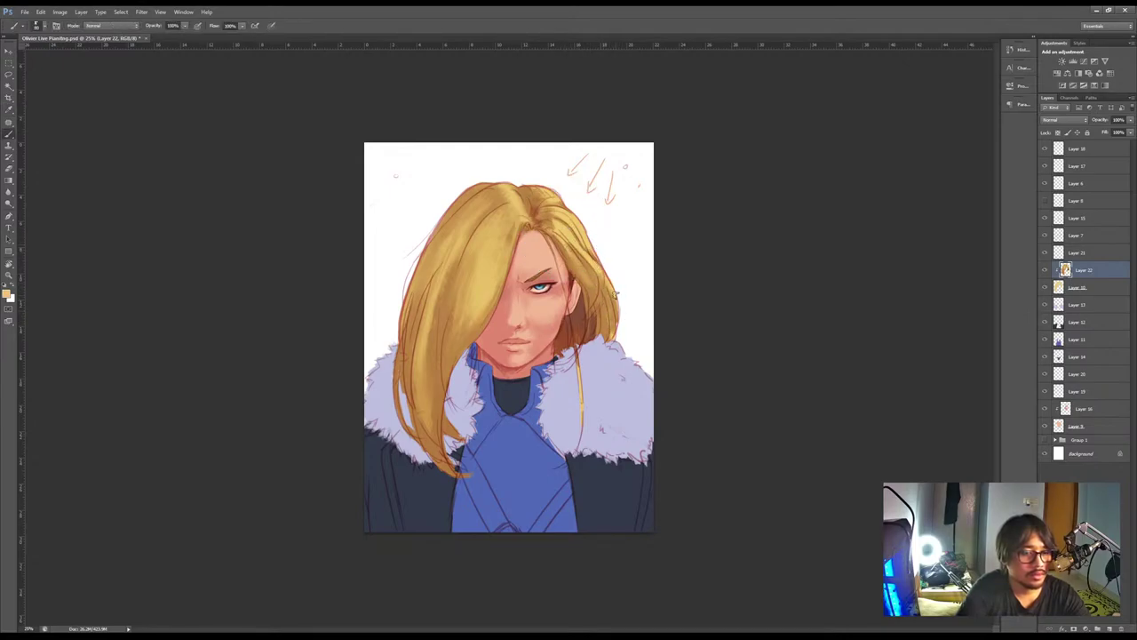
{"action": "left_click", "coordinate": [484, 188], "text": "alt"}
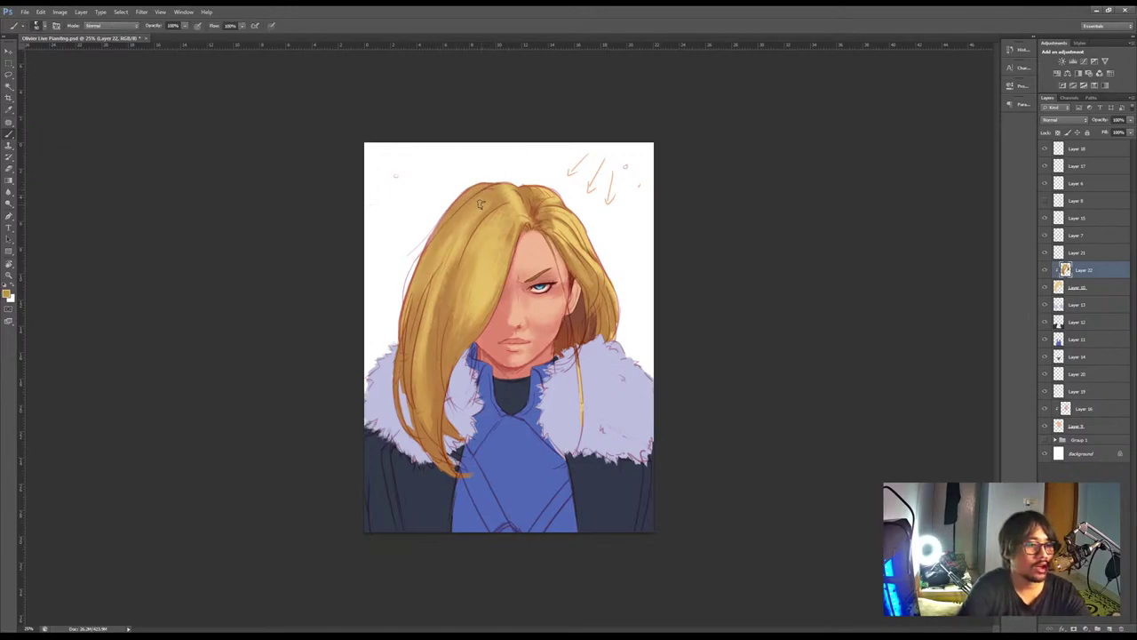
Darken the outer strands of the long lock with brown sampled behind the ear, and blend them with gold from the crown
{"action": "left_click", "coordinate": [579, 317], "text": "alt"}
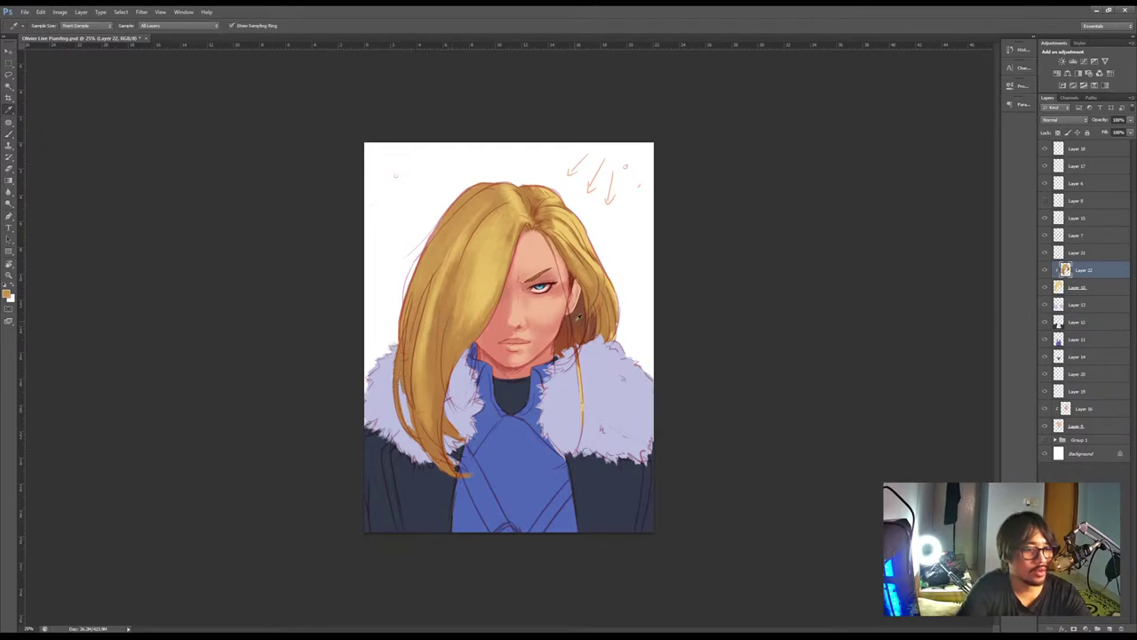
{"action": "mouse_move", "coordinate": [392, 407]}
{"action": "left_mouse_down"}
{"action": "mouse_move", "coordinate": [404, 338]}
{"action": "mouse_move", "coordinate": [401, 359]}
{"action": "left_mouse_up"}
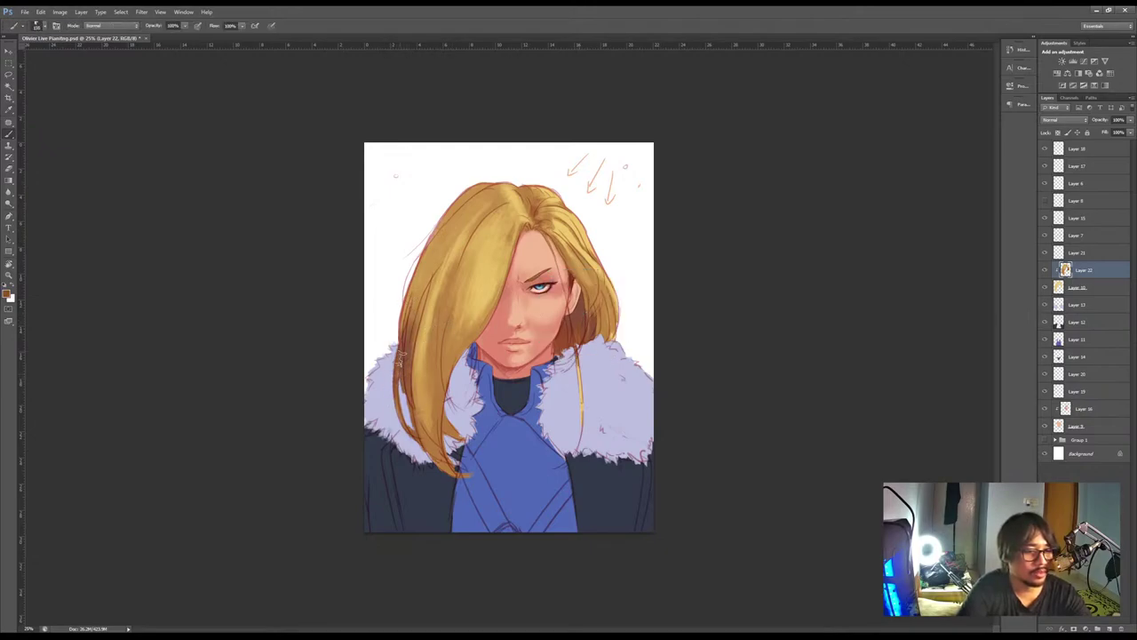
{"action": "left_click", "coordinate": [446, 235], "text": "alt"}
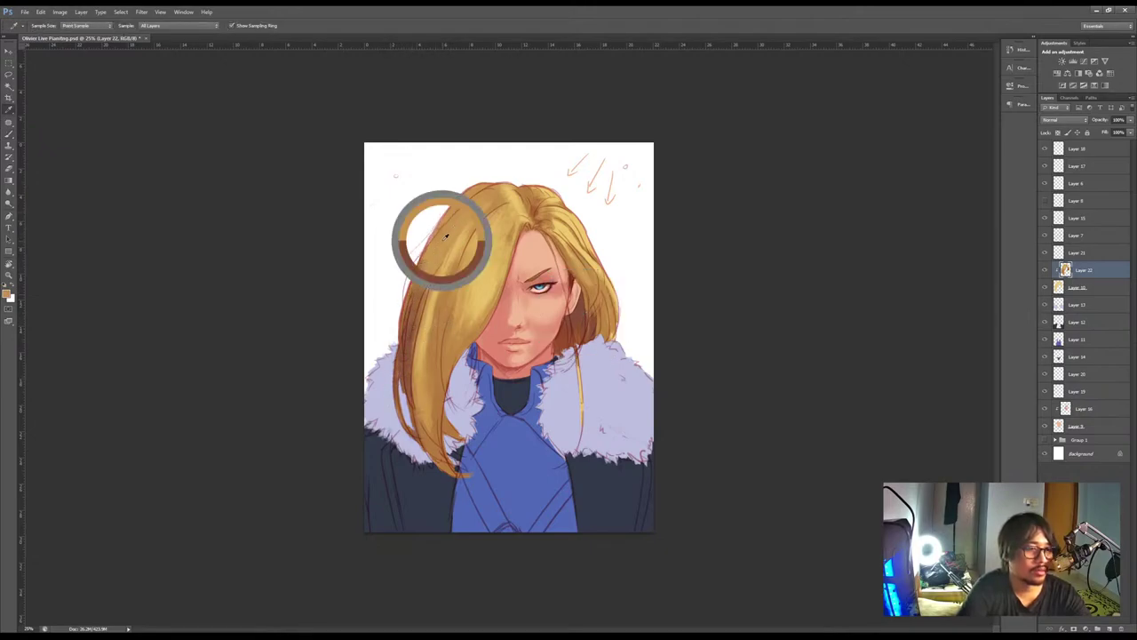
{"action": "mouse_move", "coordinate": [425, 269]}
{"action": "left_mouse_down"}
{"action": "mouse_move", "coordinate": [411, 355]}
{"action": "mouse_move", "coordinate": [444, 471]}
{"action": "left_mouse_up"}
Paint a reddish-brown shadow over the lower end and tips of the long lock using the tone beside the neck
{"action": "key", "text": "alt"}
{"action": "left_click", "coordinate": [565, 339], "text": "alt"}
{"action": "left_click_drag", "start_coordinate": [435, 427], "coordinate": [452, 480]}
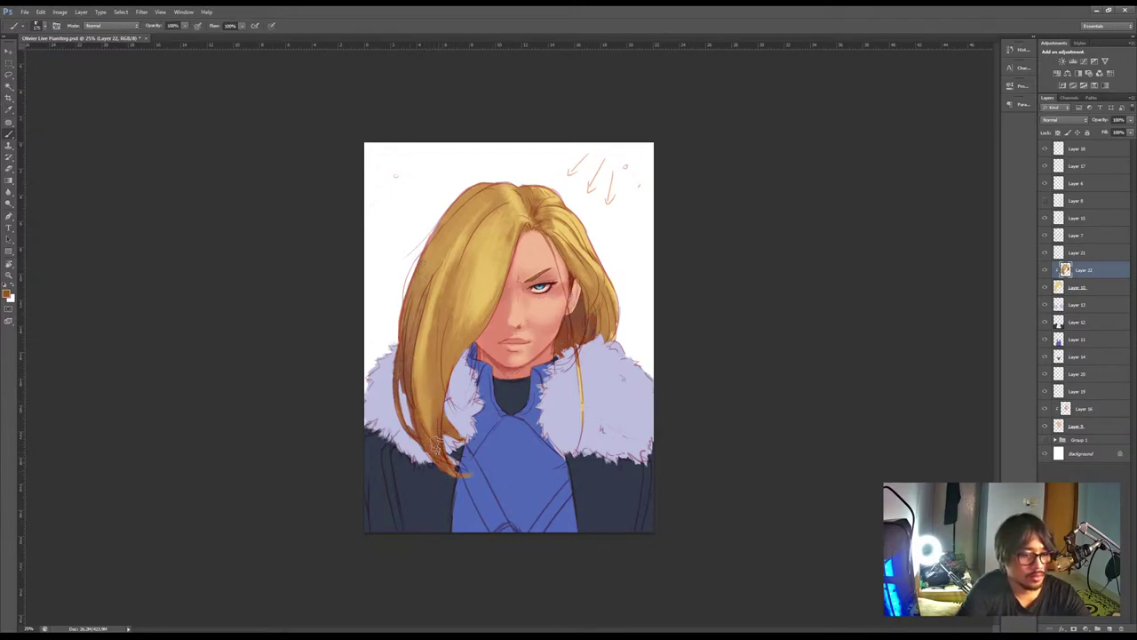
{"action": "left_click_drag", "start_coordinate": [427, 364], "coordinate": [434, 435]}
{"action": "key", "text": "alt"}
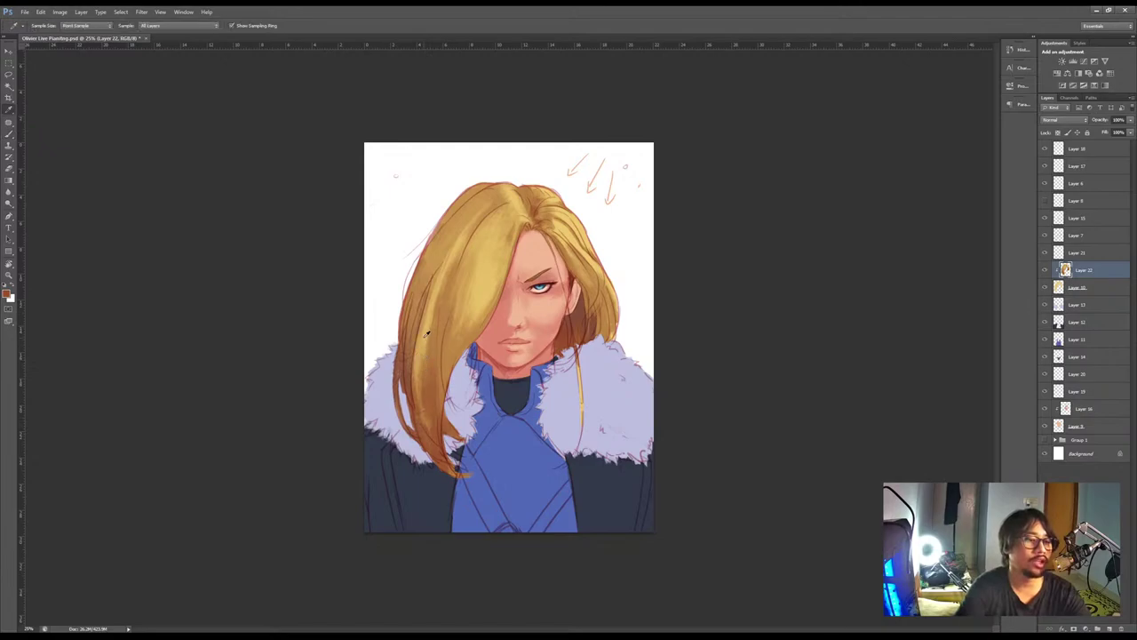
Blend the brown shadow on the lower part of the long lock into its middle with sampled light gold tones
{"action": "left_click", "coordinate": [426, 334], "text": "alt"}
{"action": "left_click_drag", "start_coordinate": [428, 364], "coordinate": [440, 464]}
{"action": "left_click_drag", "start_coordinate": [418, 371], "coordinate": [417, 387]}
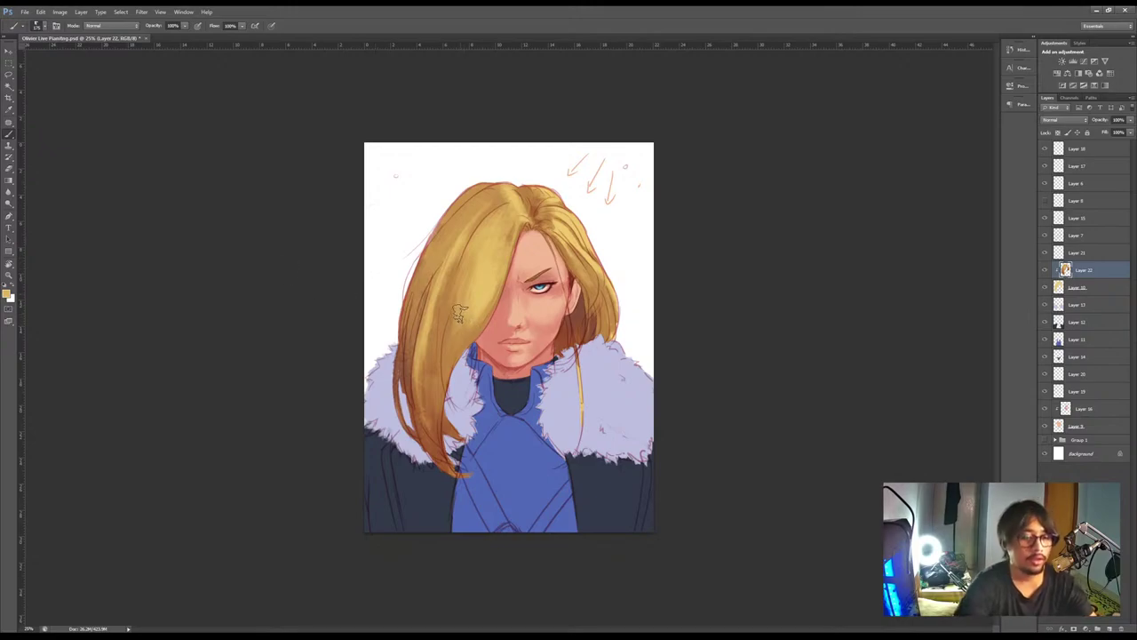
{"action": "key", "text": "alt"}
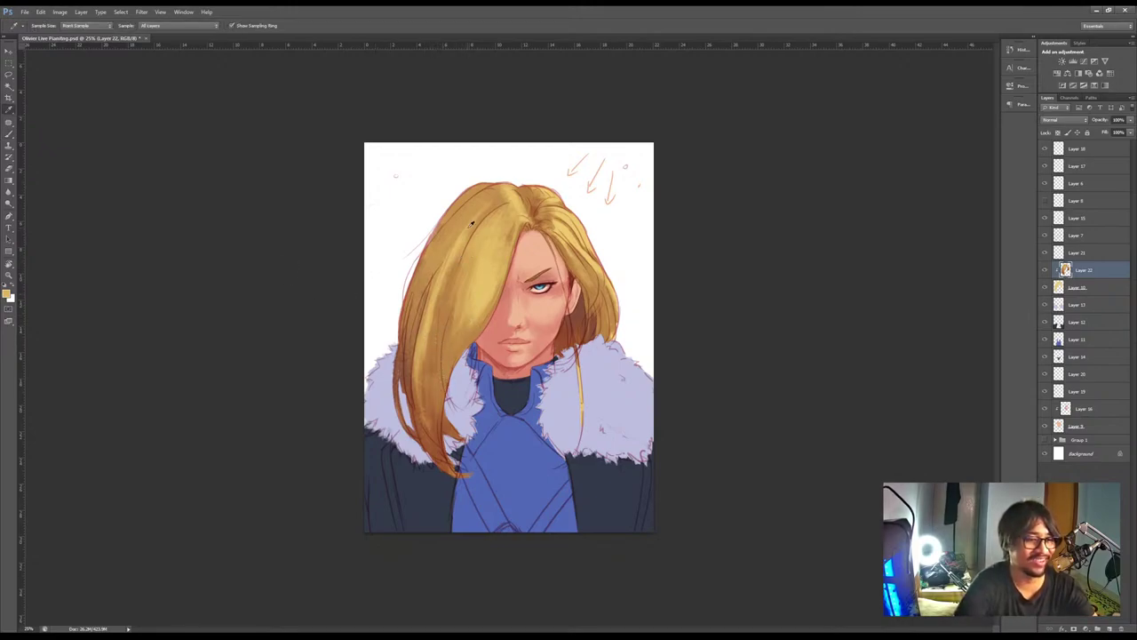
{"action": "left_click", "coordinate": [475, 263], "text": "alt"}
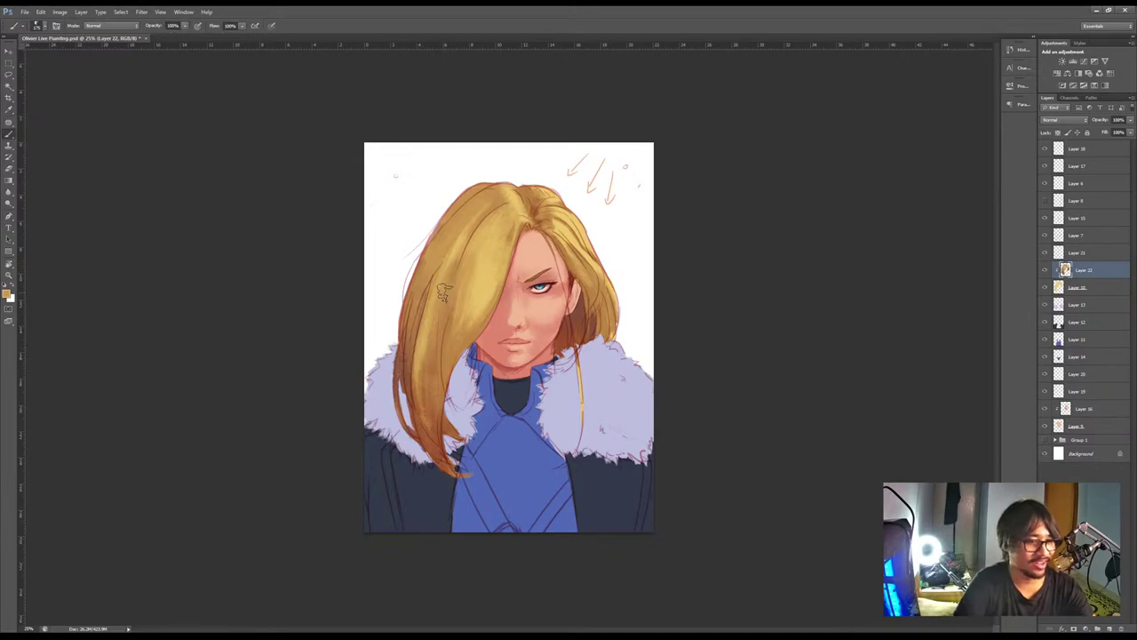
{"action": "key", "text": "u"}
{"action": "key", "text": "ctrl+u"}
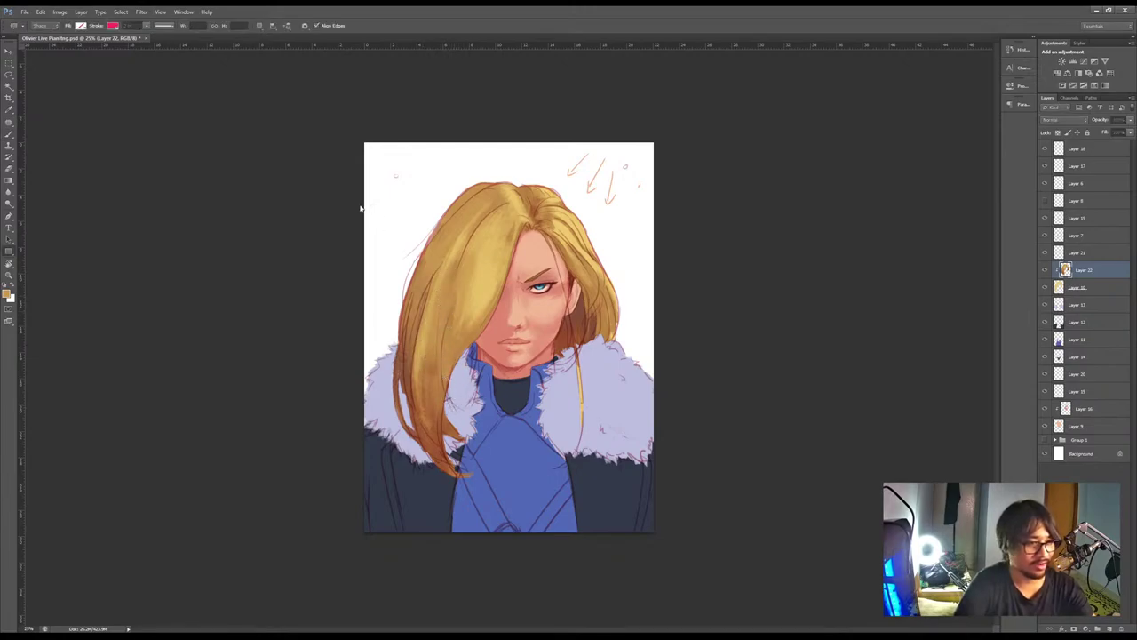
{"action": "key", "text": "Escape"}
{"action": "key", "text": "i"}
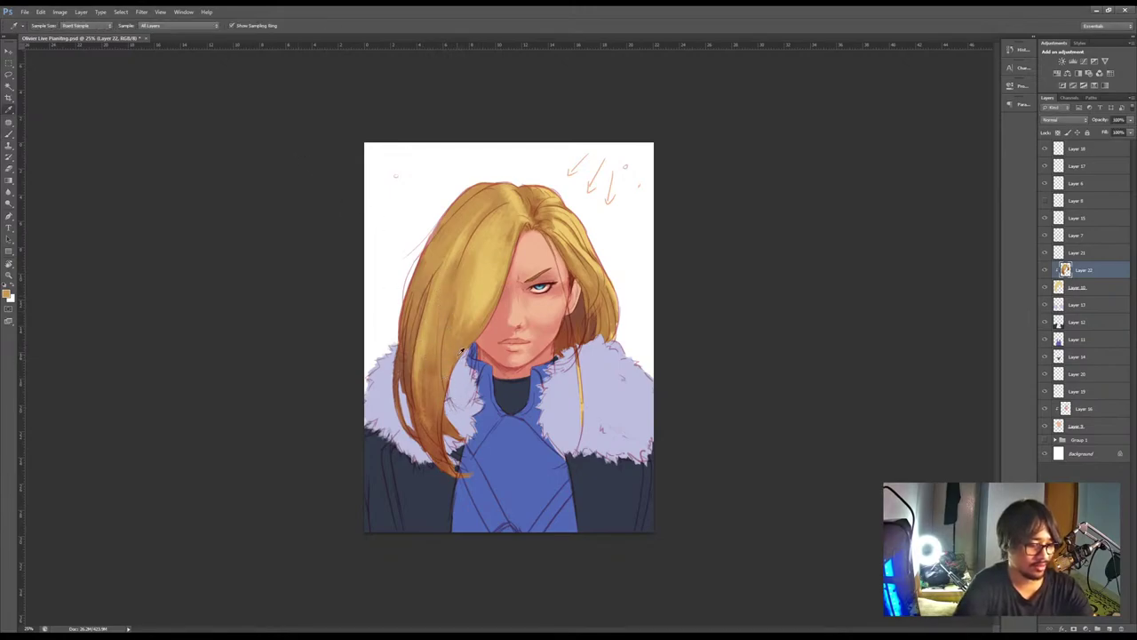
Smooth the middle and inner edge of the long lock's lower half with gold and brown sampled from the lock
{"action": "left_click", "coordinate": [463, 340]}
{"action": "key", "text": "b"}
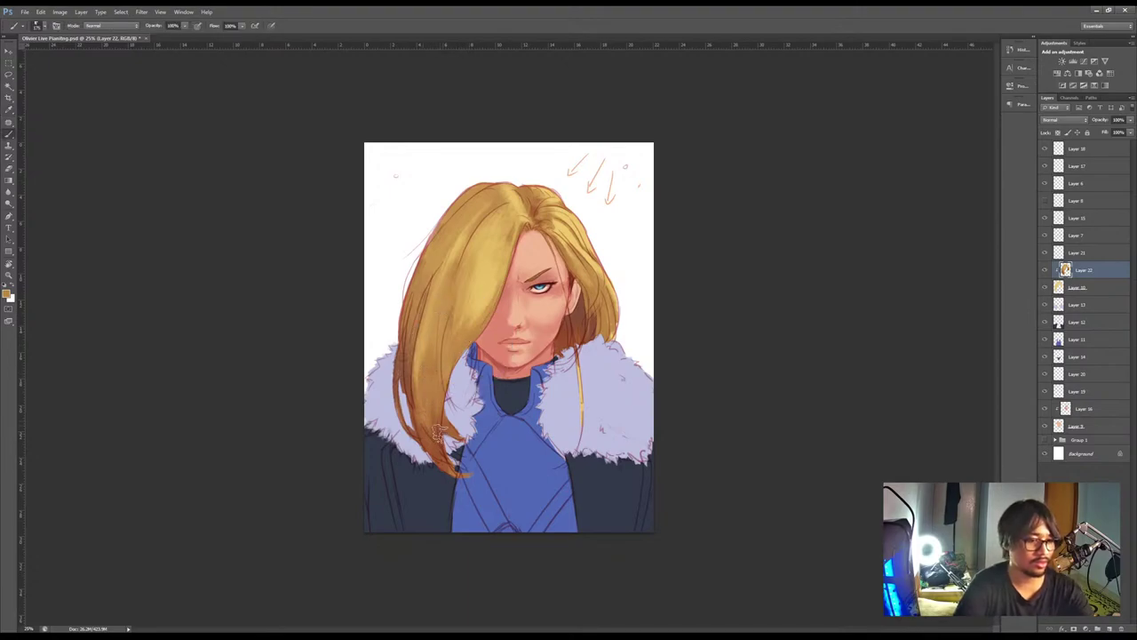
{"action": "key", "text": "i"}
{"action": "left_click", "coordinate": [429, 403]}
{"action": "key", "text": "b"}
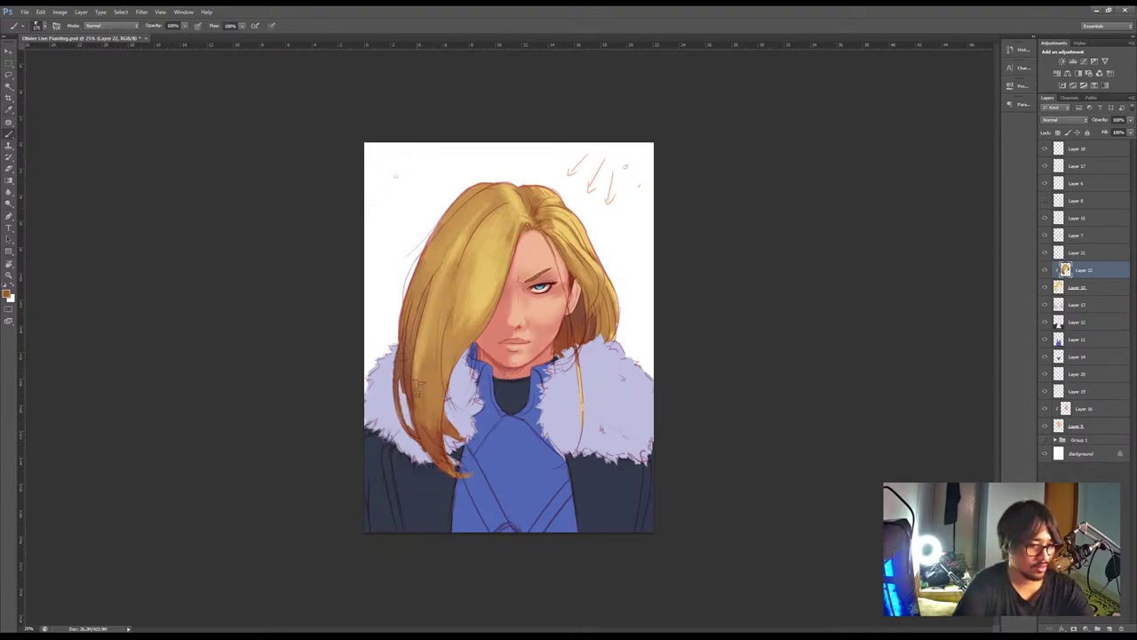
Paint a thin dark brown crease from the crown down the long lock with brown sampled behind the ear
{"action": "key", "text": "u"}
{"action": "key", "text": "v"}
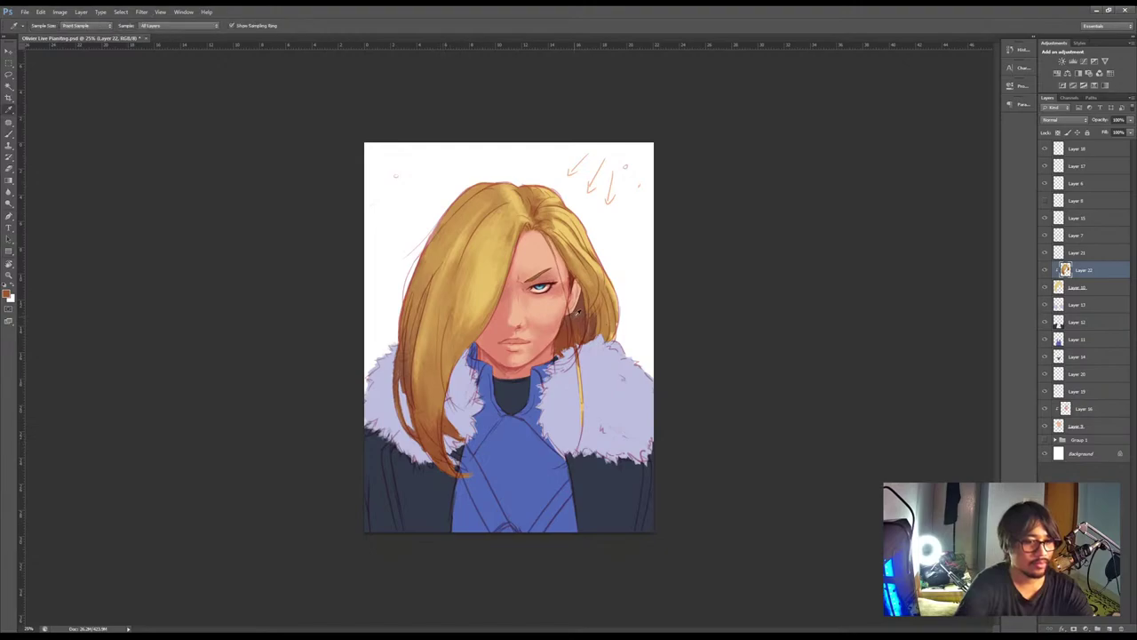
{"action": "key", "text": "b"}
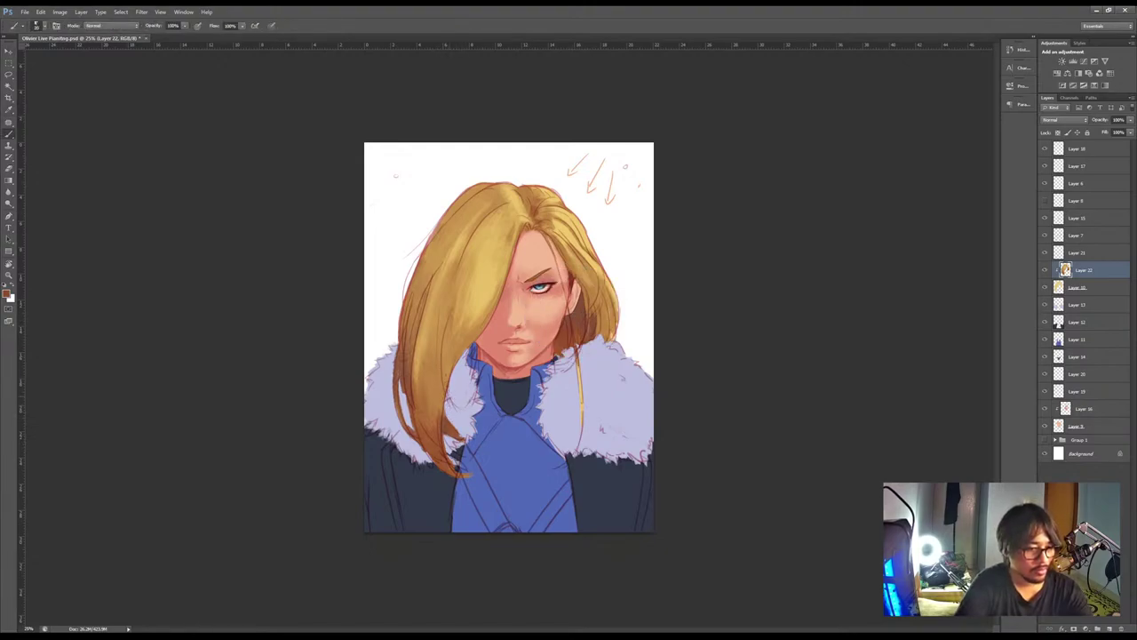
{"action": "left_click_drag", "start_coordinate": [445, 383], "coordinate": [452, 316]}
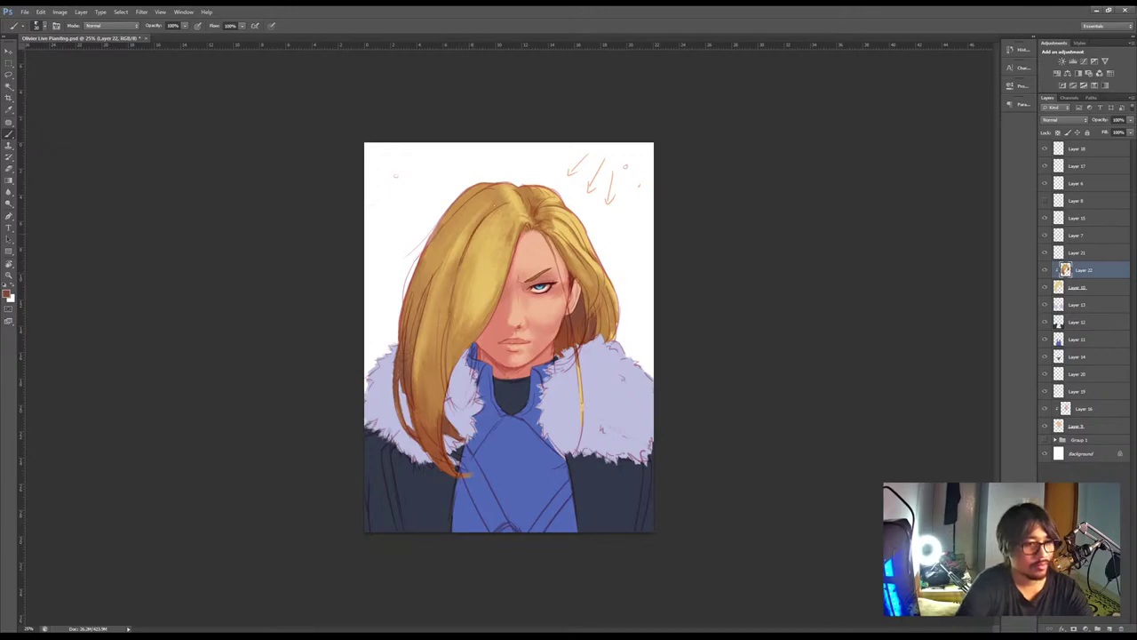
{"action": "left_click_drag", "start_coordinate": [510, 197], "coordinate": [477, 229]}
{"action": "left_click", "coordinate": [499, 202], "text": "alt"}
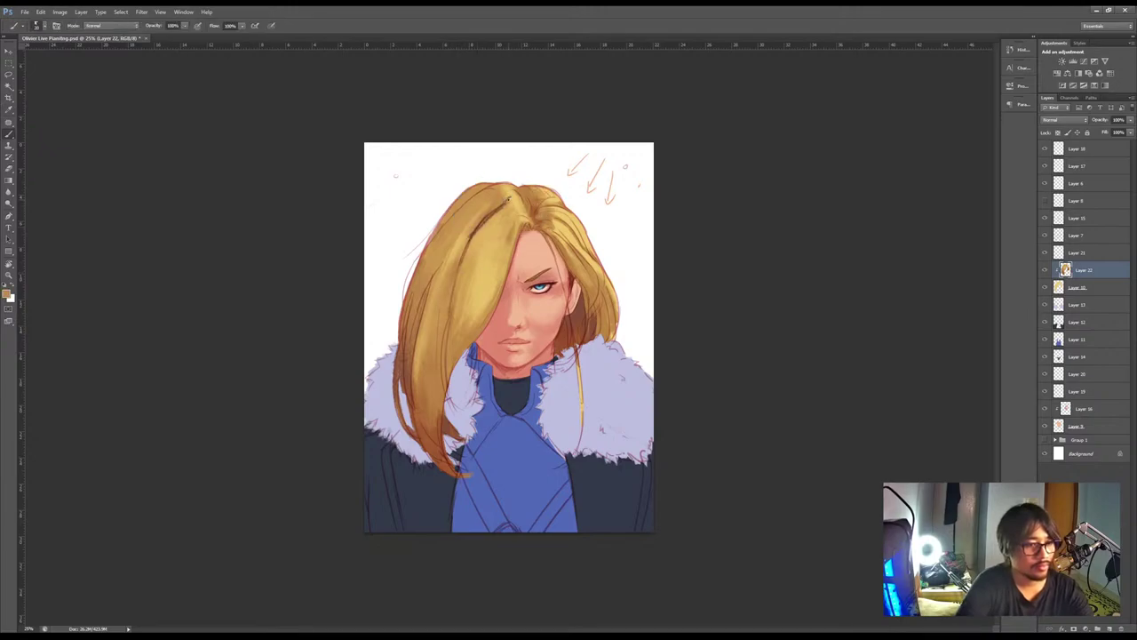
{"action": "left_click", "coordinate": [503, 201], "text": "alt"}
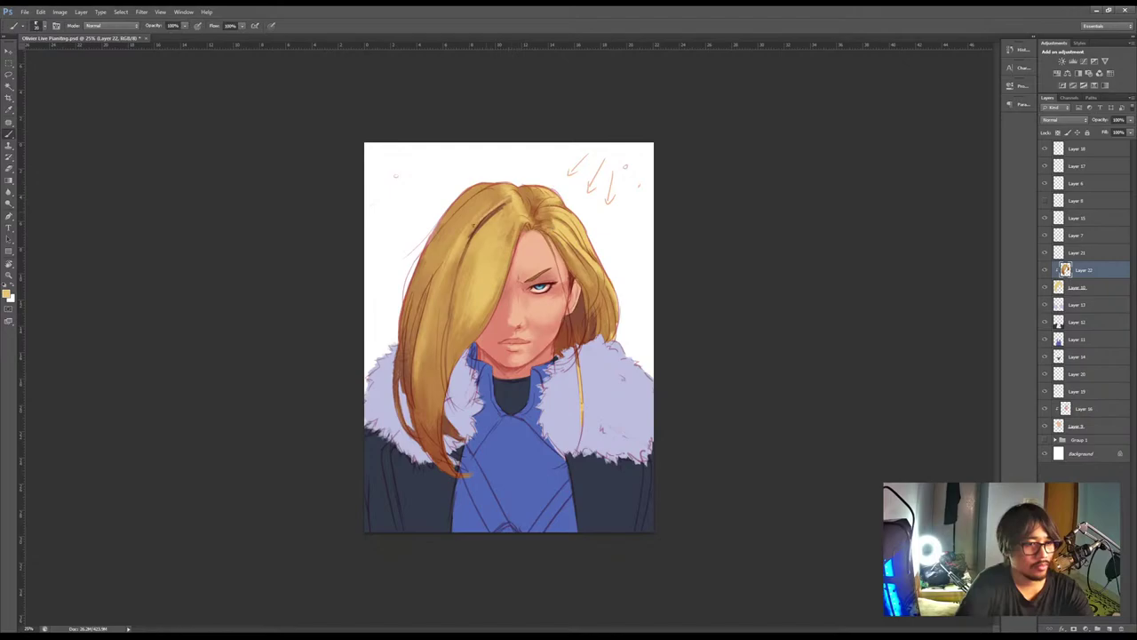
Paint a thin light gold highlight down the middle of the long lock and extend the brown crease beside it
{"action": "left_click_drag", "start_coordinate": [471, 231], "coordinate": [443, 327]}
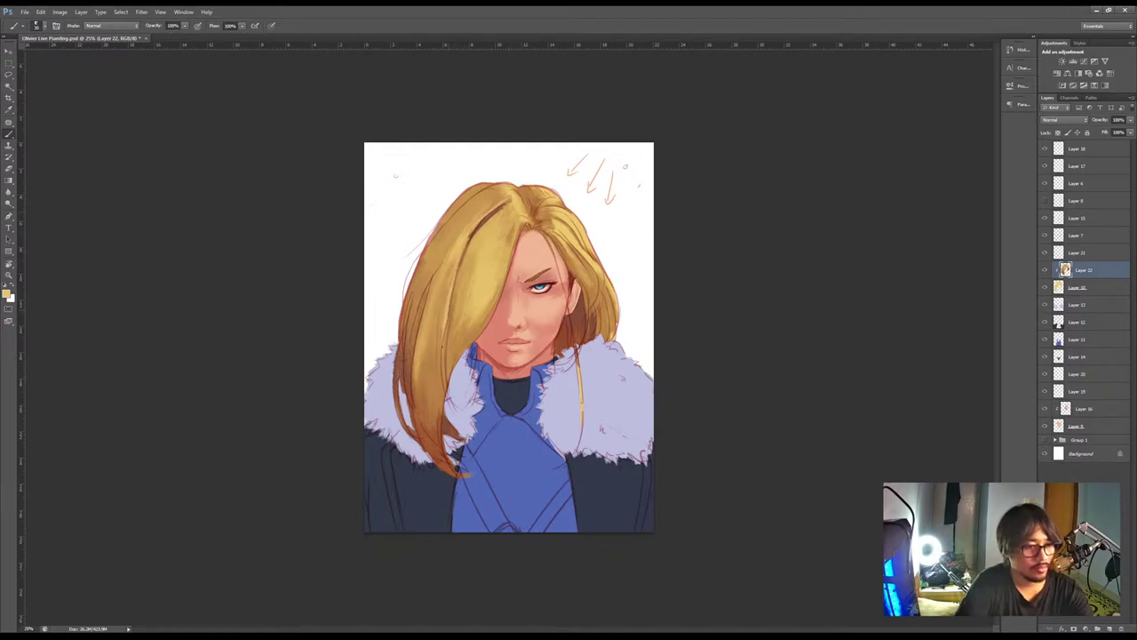
{"action": "left_click", "coordinate": [486, 222], "text": "alt"}
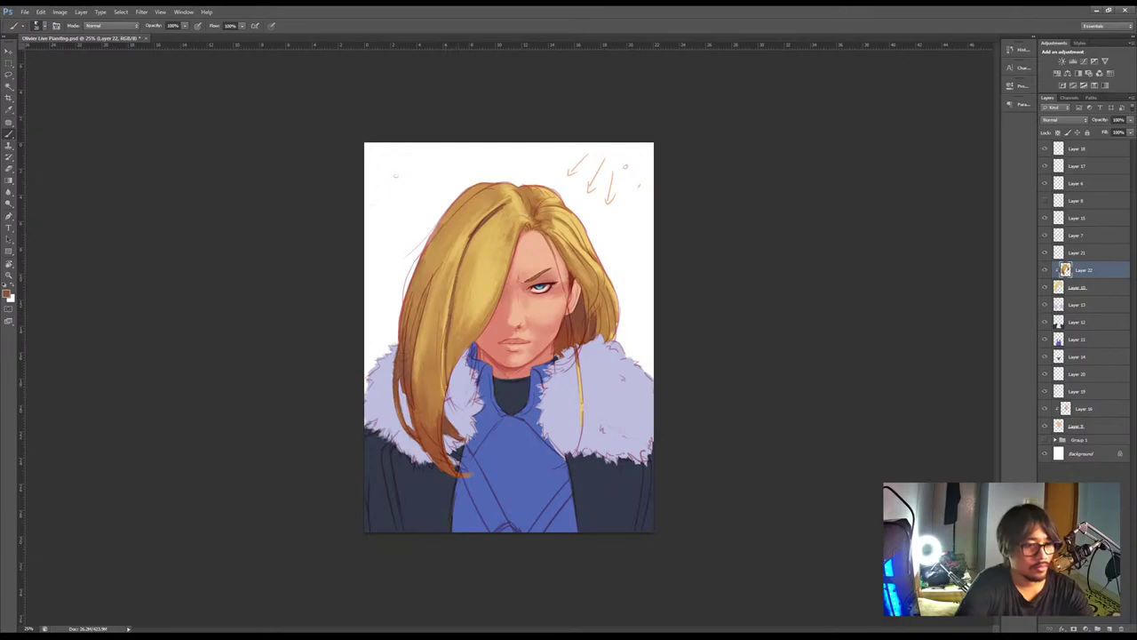
{"action": "left_click_drag", "start_coordinate": [445, 353], "coordinate": [442, 387]}
{"action": "left_click", "coordinate": [469, 233], "text": "alt"}
{"action": "key", "text": "]"}
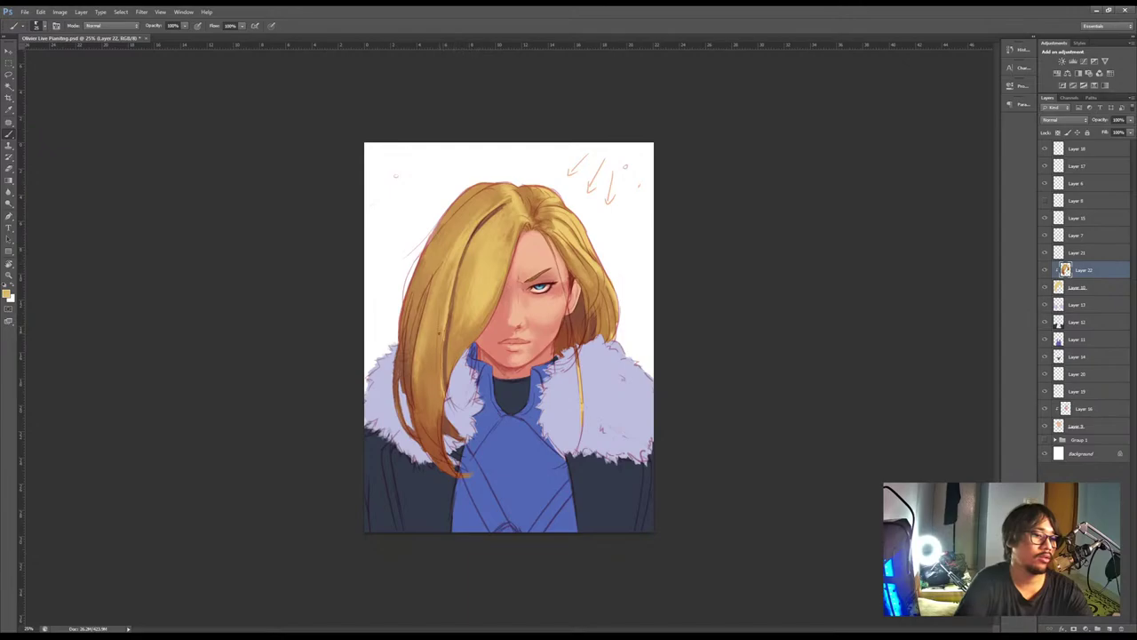
{"action": "left_click", "coordinate": [446, 340], "text": "alt"}
{"action": "key", "text": "]"}
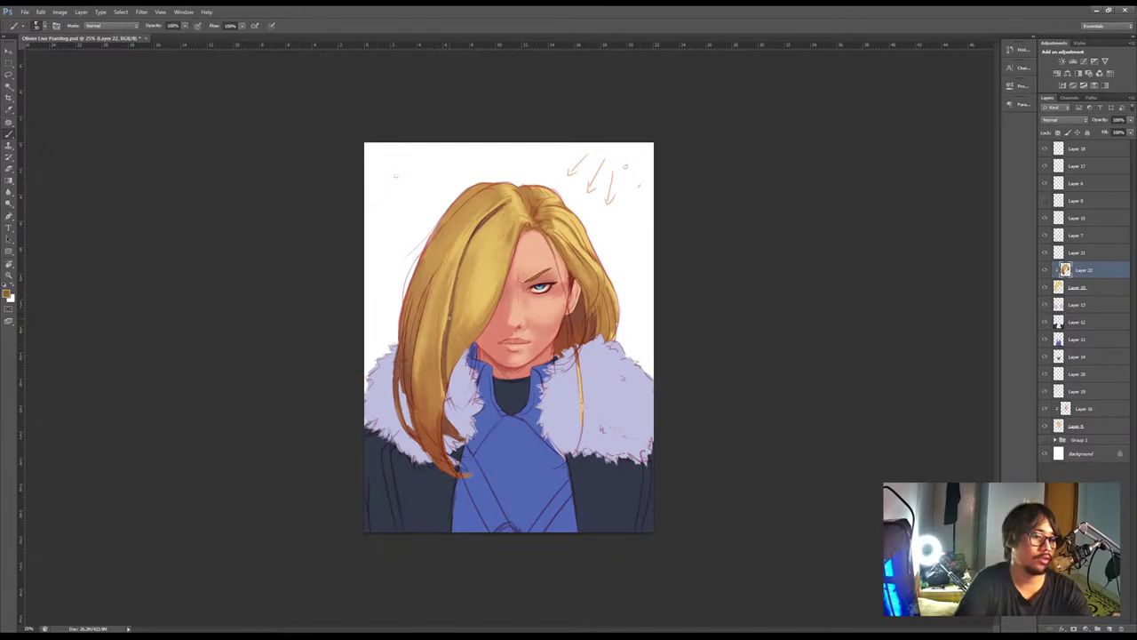
Blend the crease and outer strands of the long lock into the crown with sampled golds and browns
{"action": "left_click", "coordinate": [455, 340], "text": "alt"}
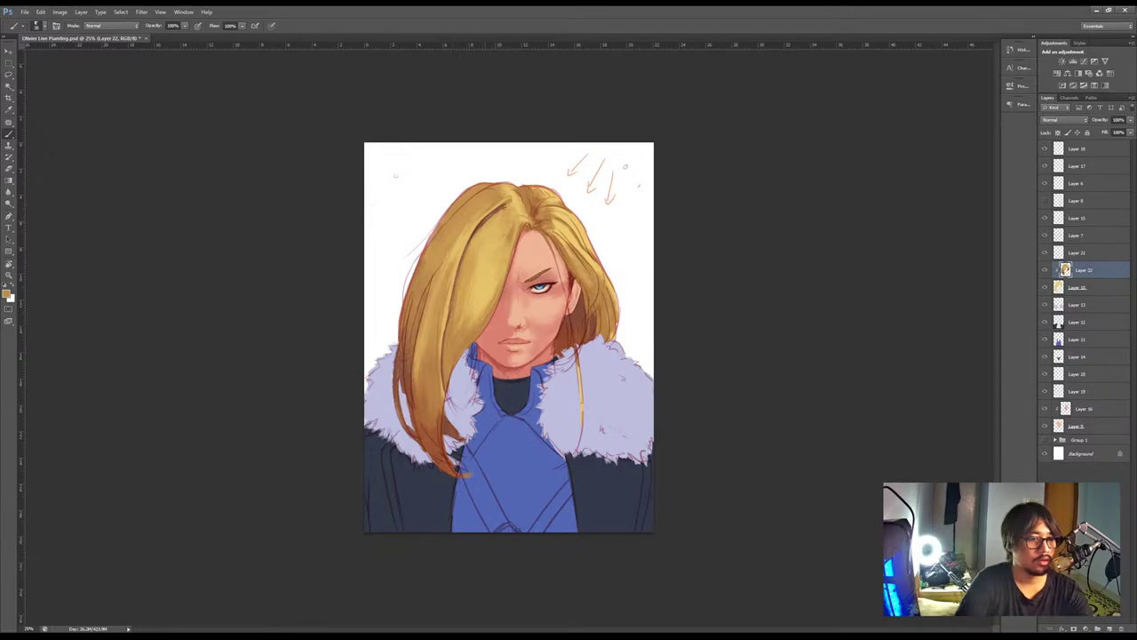
{"action": "left_click", "coordinate": [498, 209], "text": "alt"}
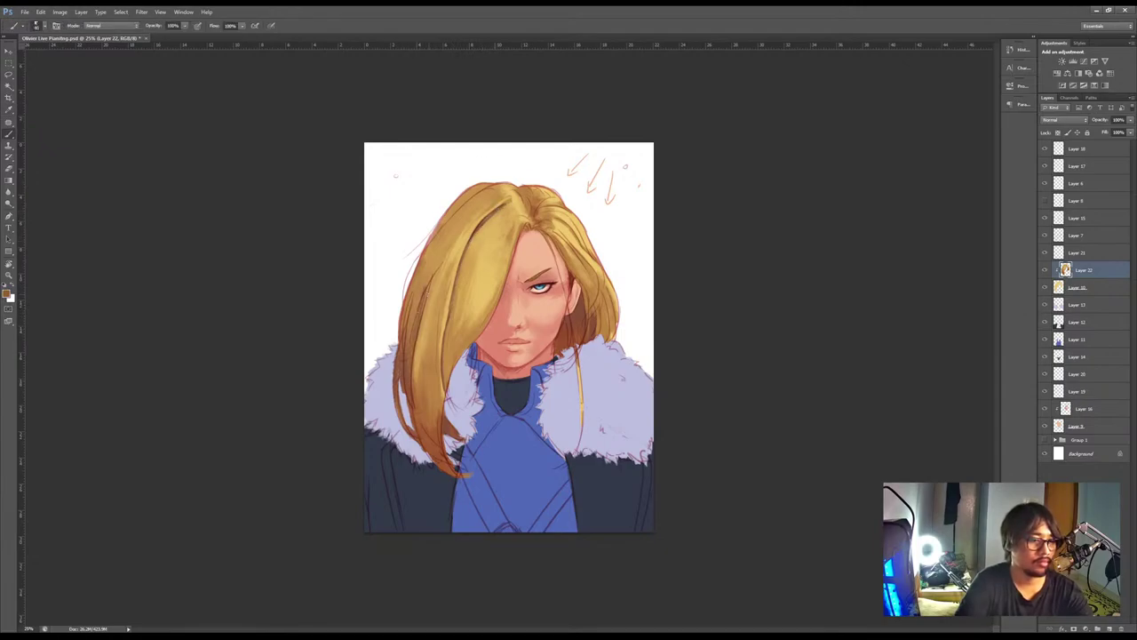
{"action": "left_click", "coordinate": [432, 279], "text": "alt"}
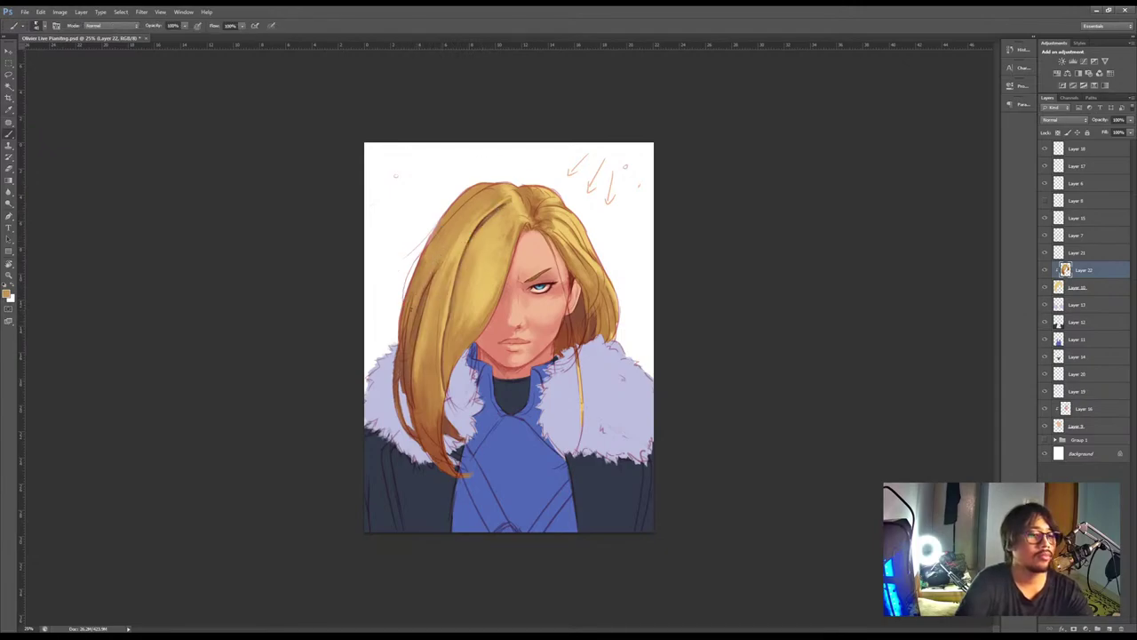
{"action": "left_click", "coordinate": [423, 272], "text": "alt"}
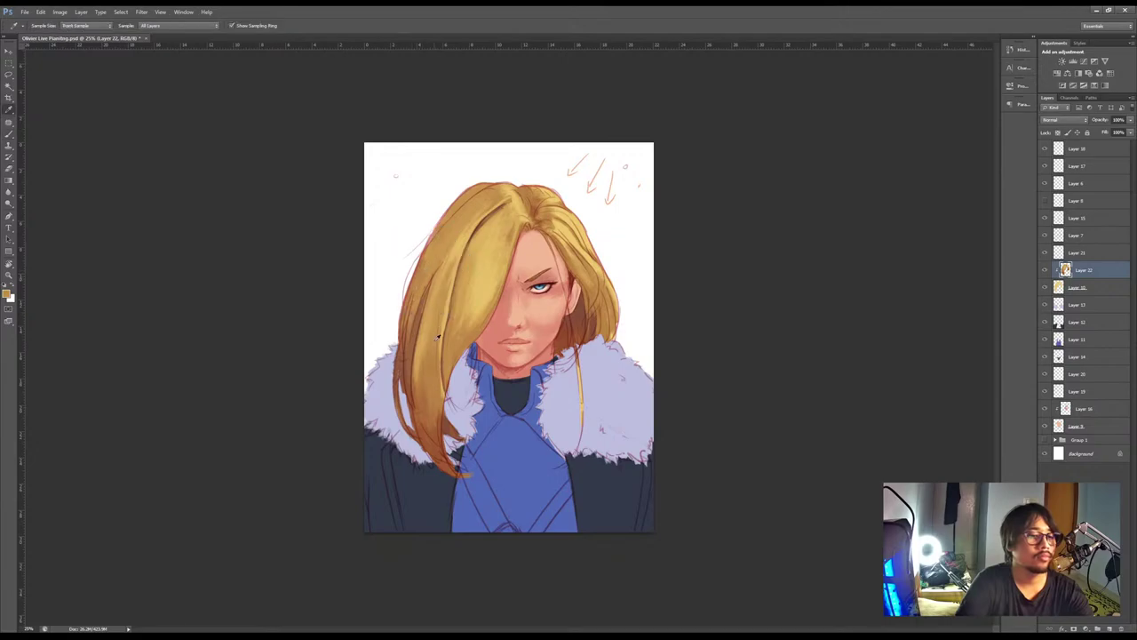
{"action": "left_click", "coordinate": [427, 372], "text": "alt"}
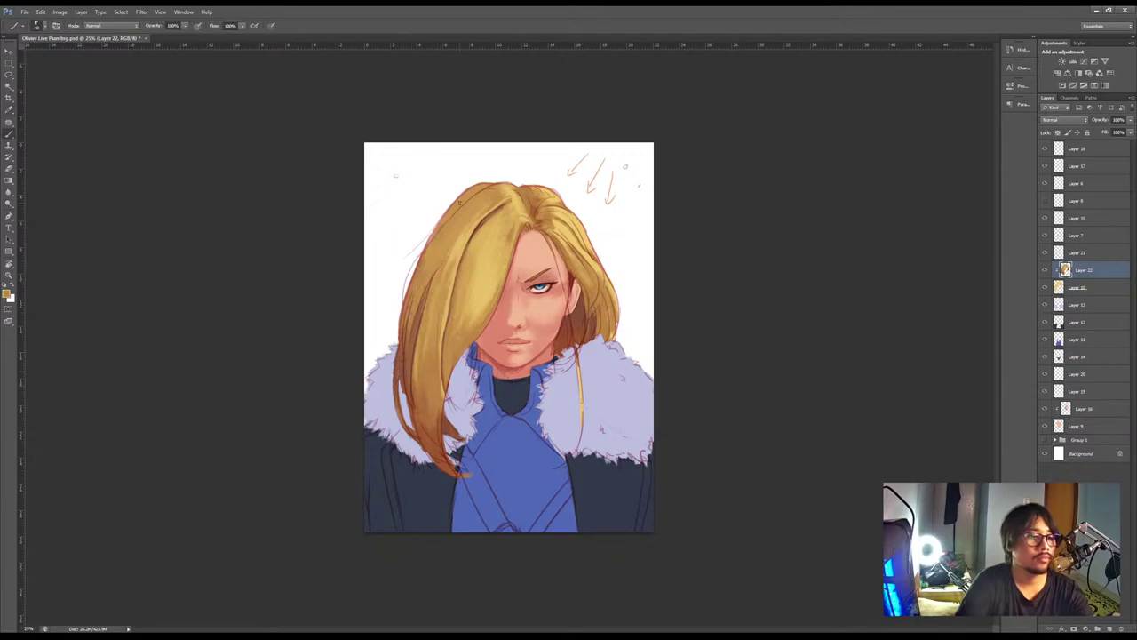
{"action": "left_click", "coordinate": [458, 246], "text": "alt"}
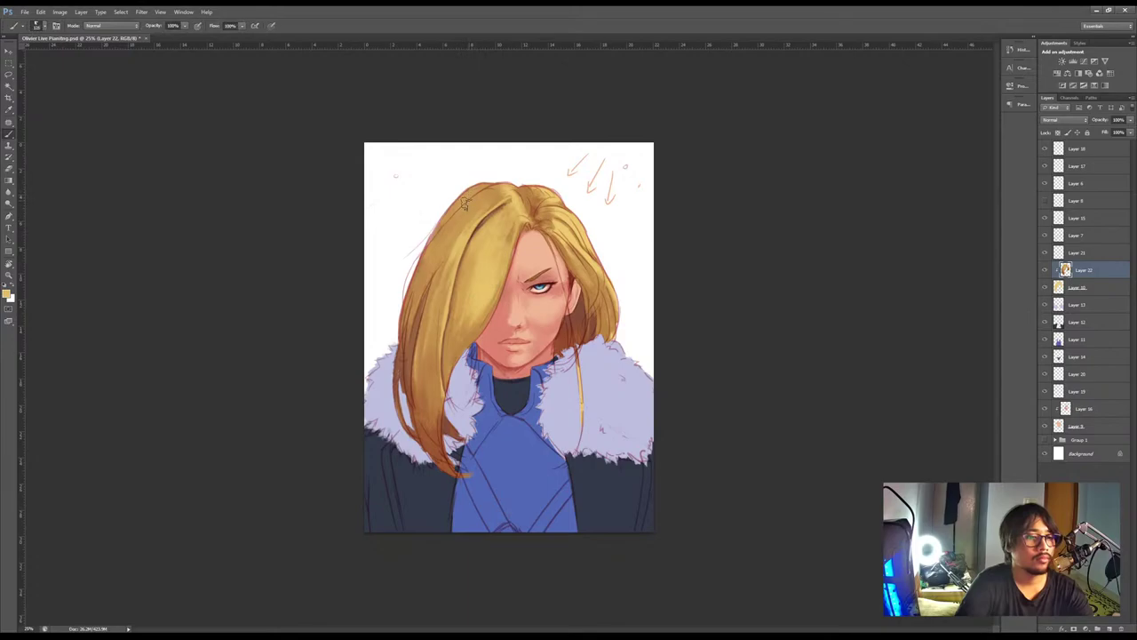
{"action": "left_click", "coordinate": [462, 214], "text": "alt"}
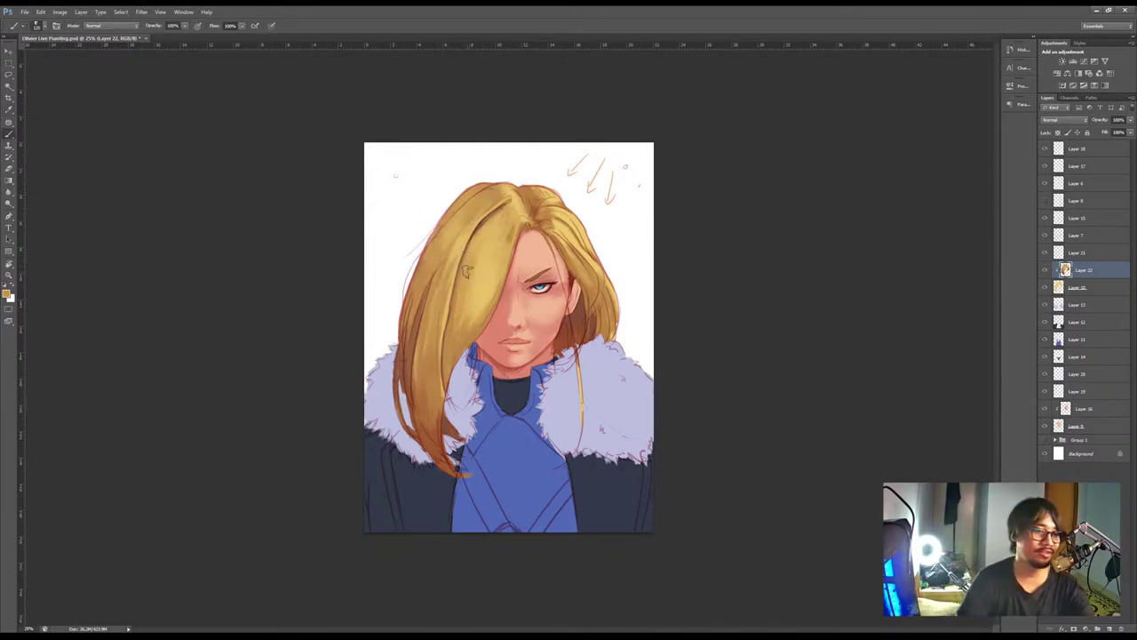
Add a new layer above the fur collar's Layer 13 and clip it to that layer
{"action": "left_click", "coordinate": [1044, 304]}
{"action": "left_click", "coordinate": [1044, 305]}
{"action": "left_click", "coordinate": [1071, 308]}
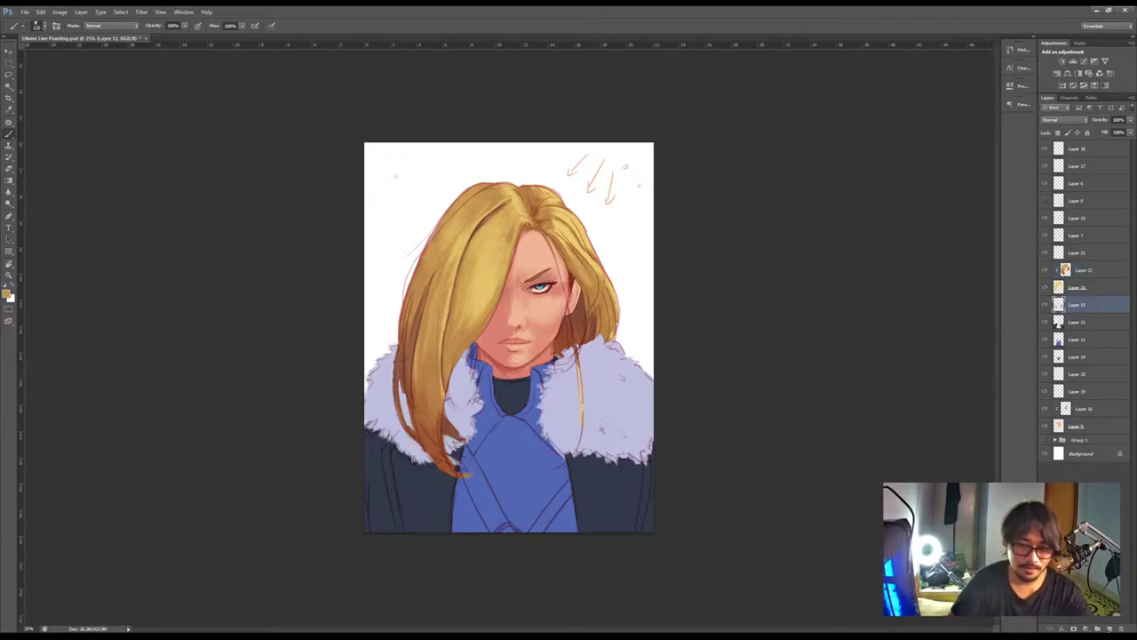
{"action": "left_click", "coordinate": [1110, 628]}
{"action": "left_click", "coordinate": [1075, 311], "text": "alt"}
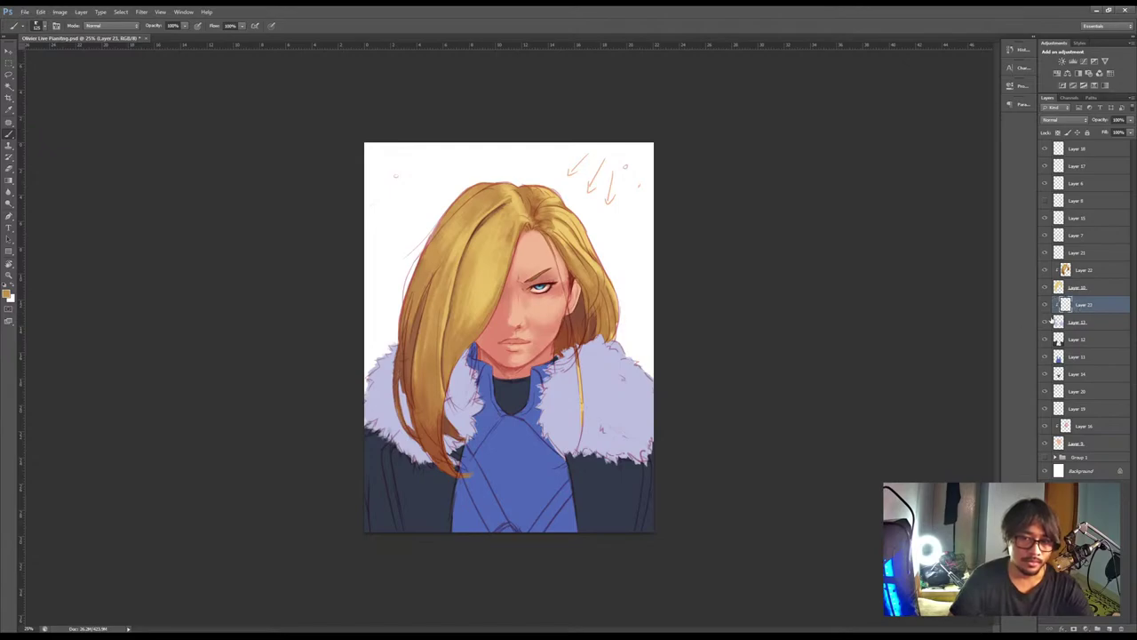
Shade the fur collar around the long lock with a darker purple based on the fur's lavender, using a larger brush
{"action": "key", "text": "i"}
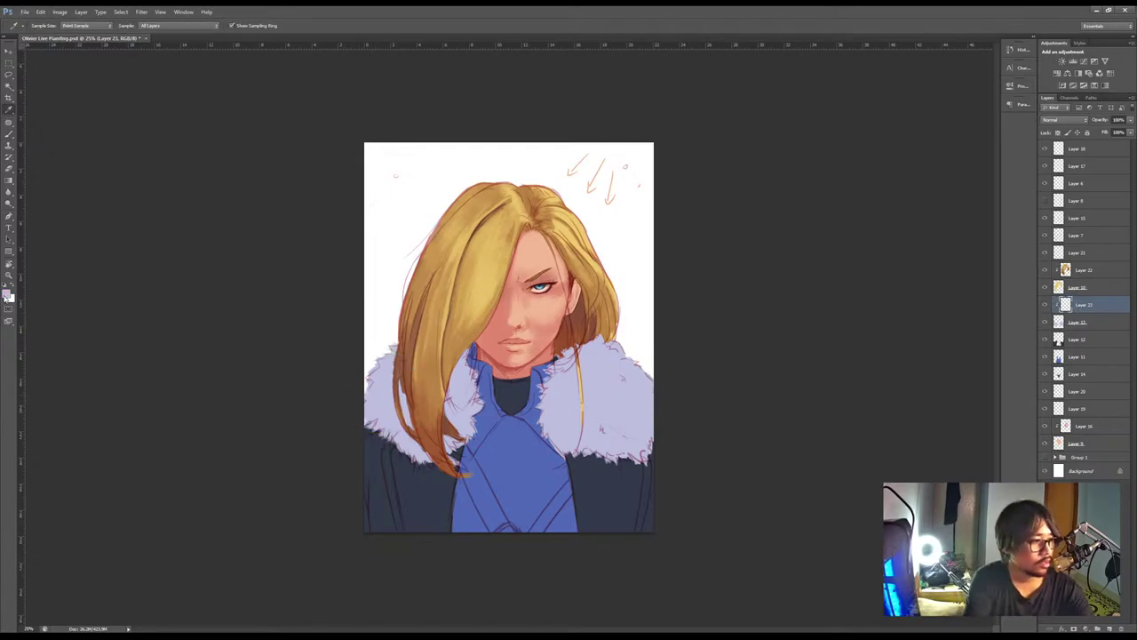
{"action": "left_click", "coordinate": [6, 293]}
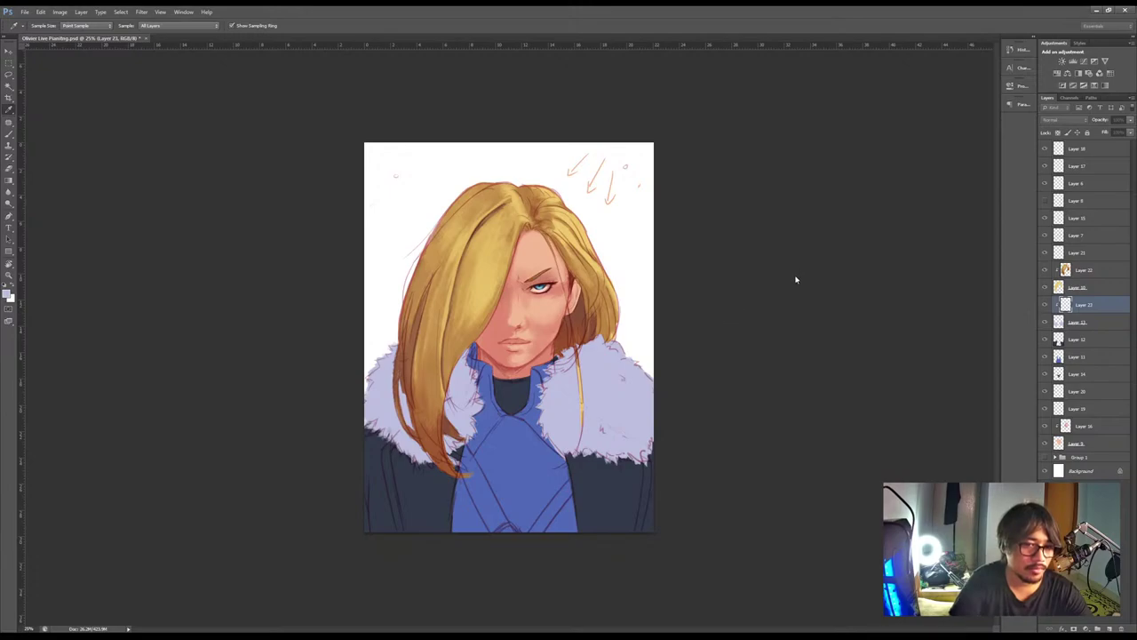
{"action": "key", "text": "b"}
{"action": "key", "text": "]"}
{"action": "left_click_drag", "start_coordinate": [369, 401], "coordinate": [387, 432]}
{"action": "mouse_move", "coordinate": [383, 356]}
{"action": "left_mouse_down"}
{"action": "mouse_move", "coordinate": [377, 395]}
{"action": "mouse_move", "coordinate": [387, 406]}
{"action": "mouse_move", "coordinate": [413, 391]}
{"action": "mouse_move", "coordinate": [423, 455]}
{"action": "mouse_move", "coordinate": [420, 438]}
{"action": "mouse_move", "coordinate": [433, 459]}
{"action": "mouse_move", "coordinate": [446, 381]}
{"action": "mouse_move", "coordinate": [462, 442]}
{"action": "left_mouse_up"}
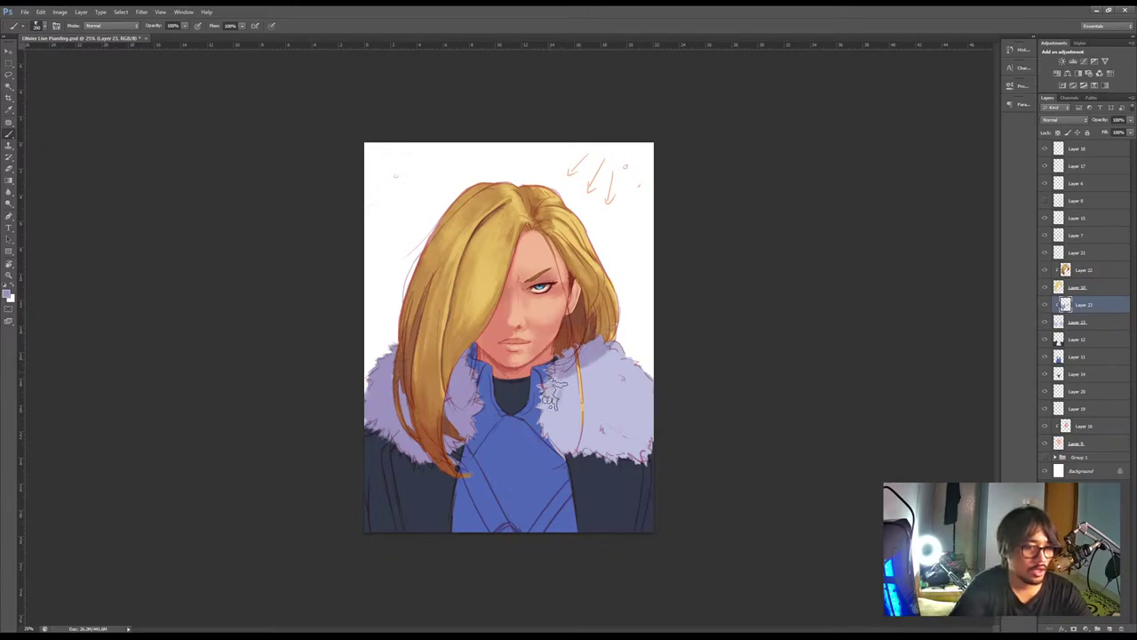
Shade the fur collar below the shorter hair with purple, keeping the upper shoulder light lavender
{"action": "mouse_move", "coordinate": [576, 367]}
{"action": "left_mouse_down"}
{"action": "mouse_move", "coordinate": [578, 437]}
{"action": "mouse_move", "coordinate": [597, 407]}
{"action": "mouse_move", "coordinate": [627, 492]}
{"action": "mouse_move", "coordinate": [624, 416]}
{"action": "mouse_move", "coordinate": [647, 451]}
{"action": "mouse_move", "coordinate": [658, 448]}
{"action": "mouse_move", "coordinate": [603, 398]}
{"action": "mouse_move", "coordinate": [618, 398]}
{"action": "mouse_move", "coordinate": [615, 387]}
{"action": "mouse_move", "coordinate": [593, 377]}
{"action": "mouse_move", "coordinate": [637, 382]}
{"action": "mouse_move", "coordinate": [585, 375]}
{"action": "mouse_move", "coordinate": [609, 359]}
{"action": "left_mouse_up"}
{"action": "left_click", "coordinate": [630, 375], "text": "alt"}
{"action": "left_click", "coordinate": [607, 359], "text": "alt"}
{"action": "key", "text": "["}
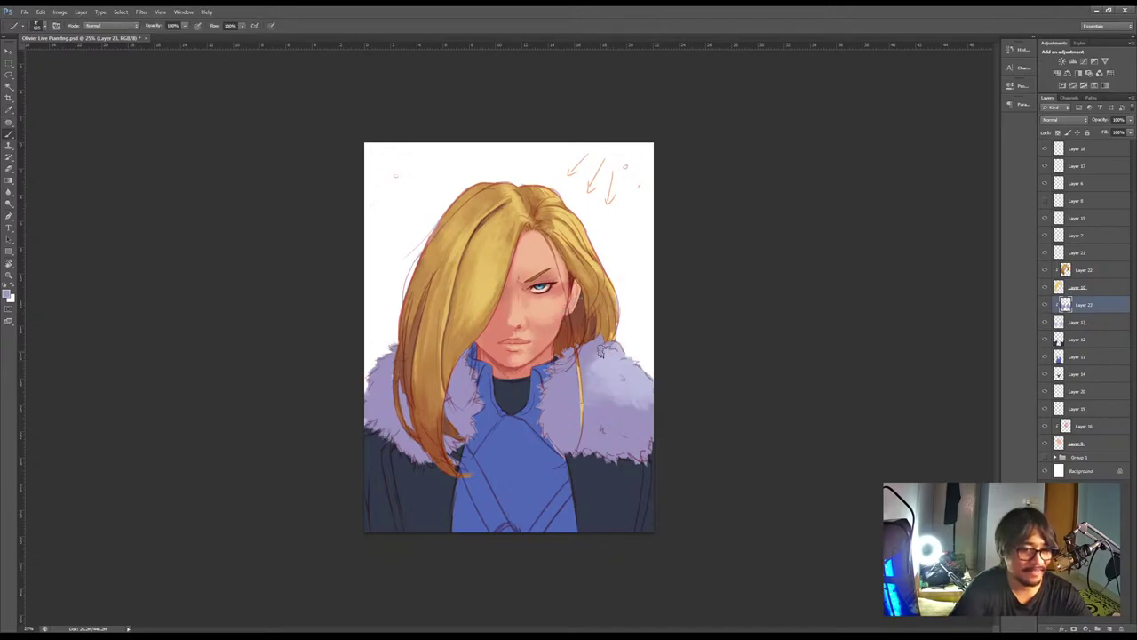
Paint soft fur tufts between the light and shaded areas of the shorter-hair side's collar with sampled lavender and purple
{"action": "left_click", "coordinate": [611, 352], "text": "alt"}
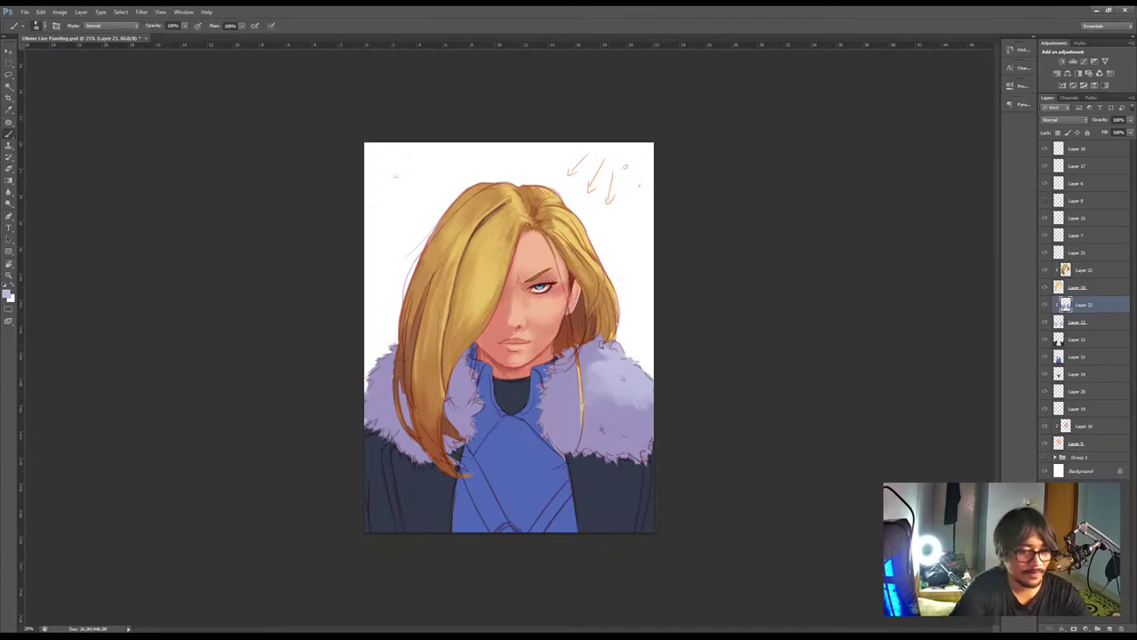
{"action": "left_click", "coordinate": [592, 349], "text": "alt"}
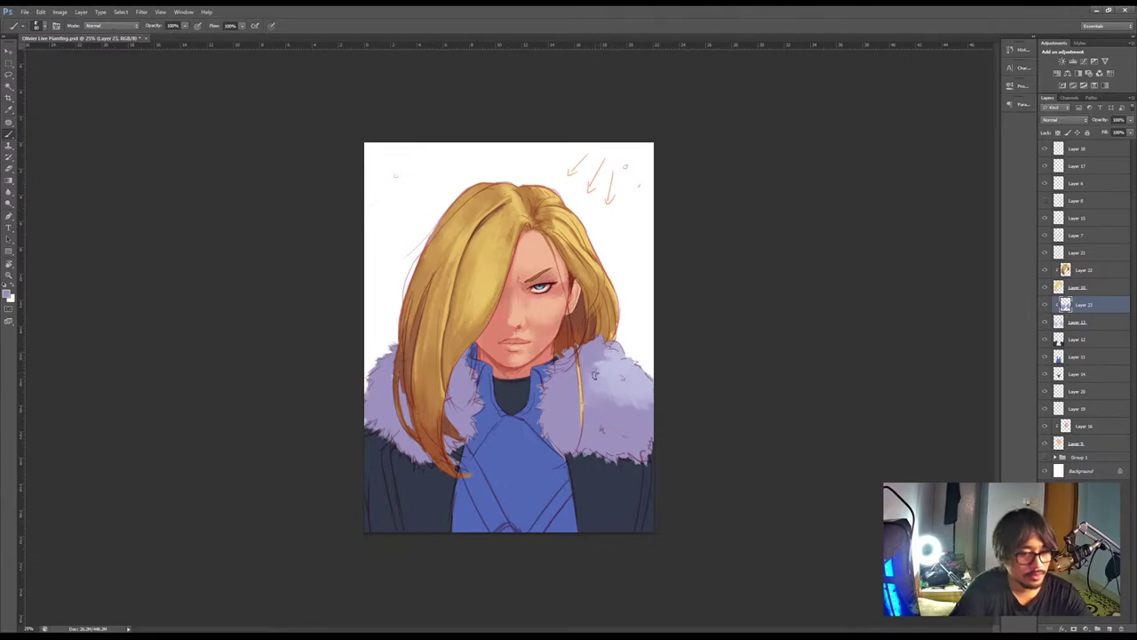
{"action": "left_click", "coordinate": [605, 375], "text": "alt"}
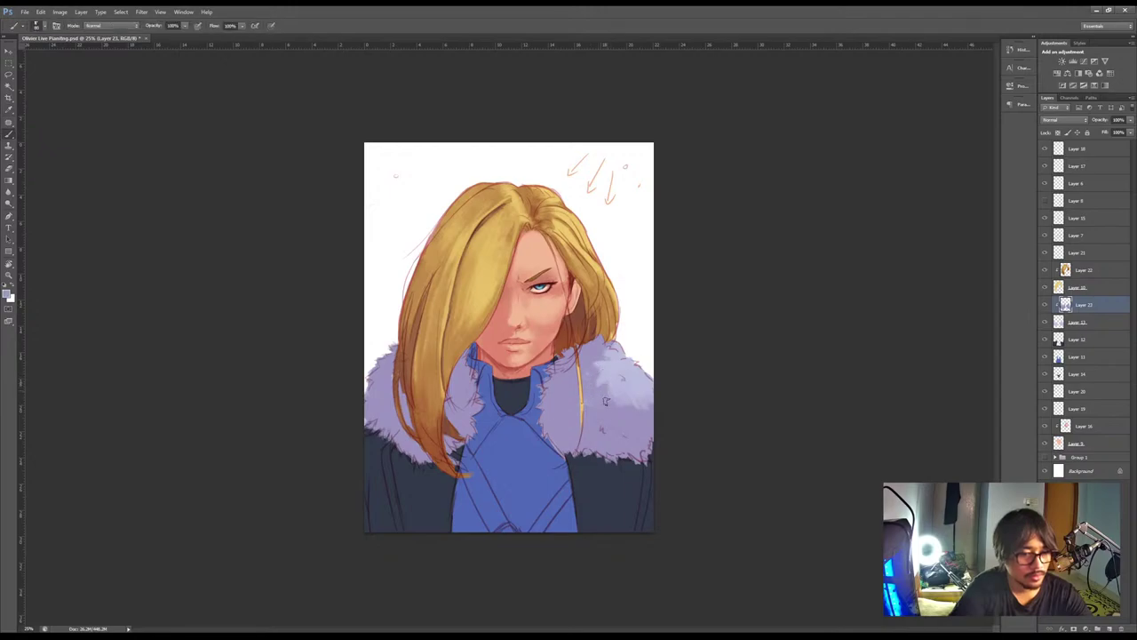
{"action": "left_click", "coordinate": [611, 396], "text": "alt"}
{"action": "left_click", "coordinate": [613, 397], "text": "alt"}
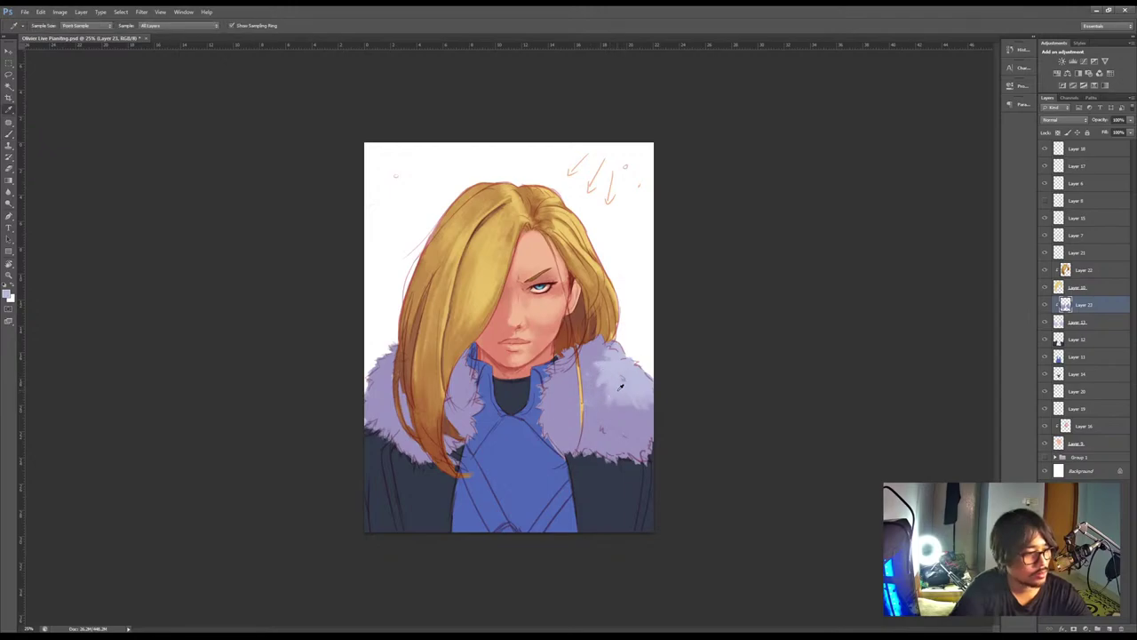
{"action": "left_click", "coordinate": [629, 408], "text": "alt"}
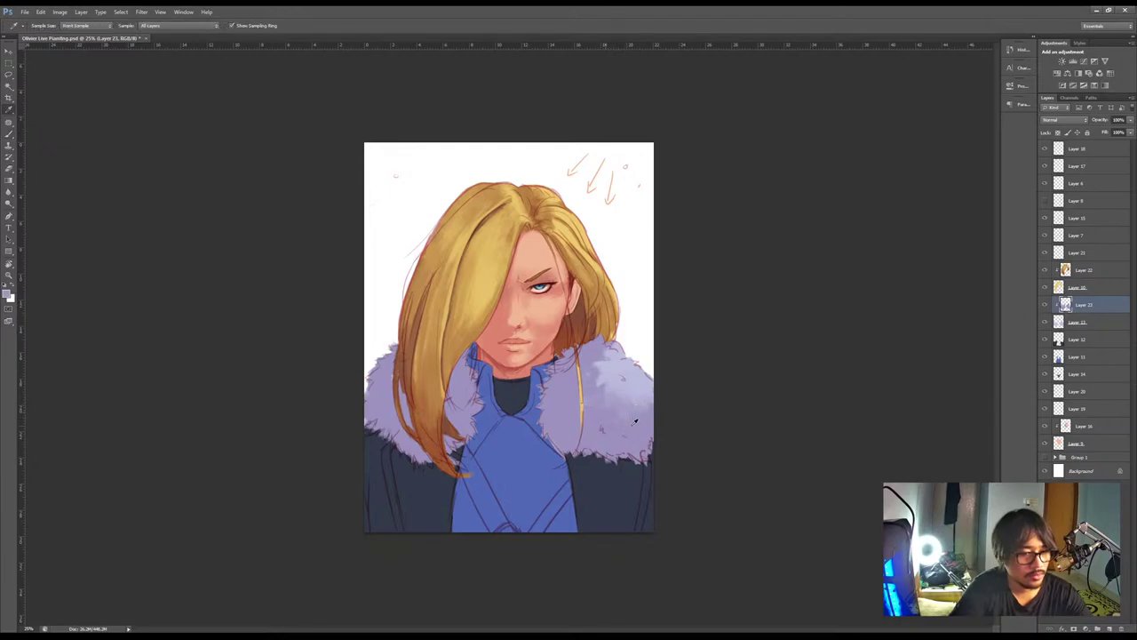
{"action": "left_click", "coordinate": [636, 393], "text": "alt"}
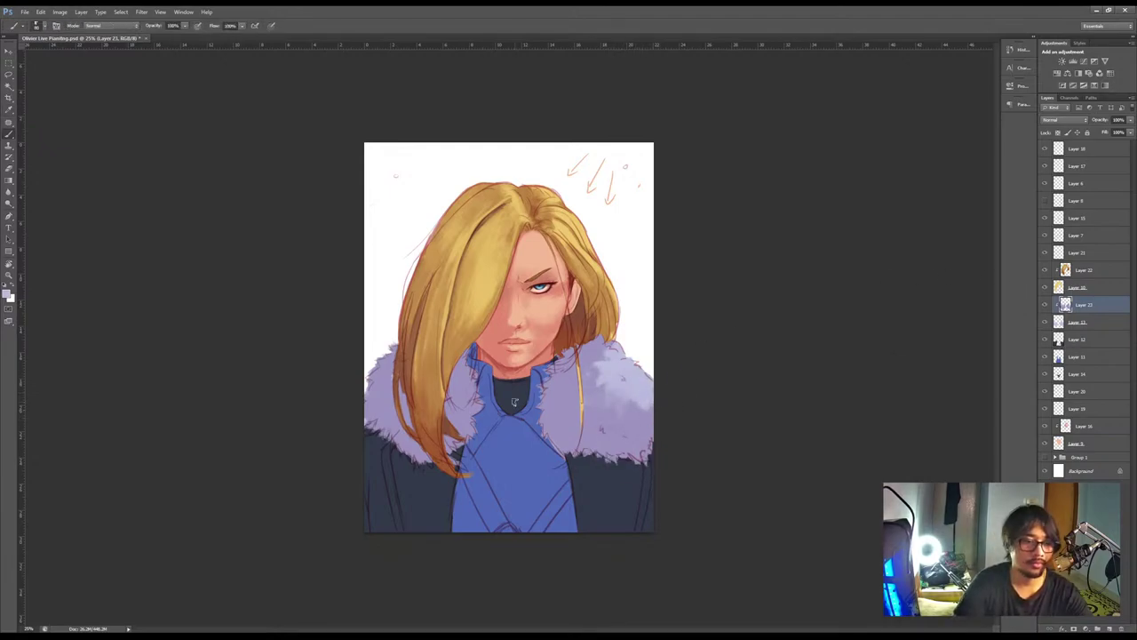
Paint a deeper bluish-purple shadow on the fur on both sides of the long lock
{"action": "left_click", "coordinate": [384, 380], "text": "alt"}
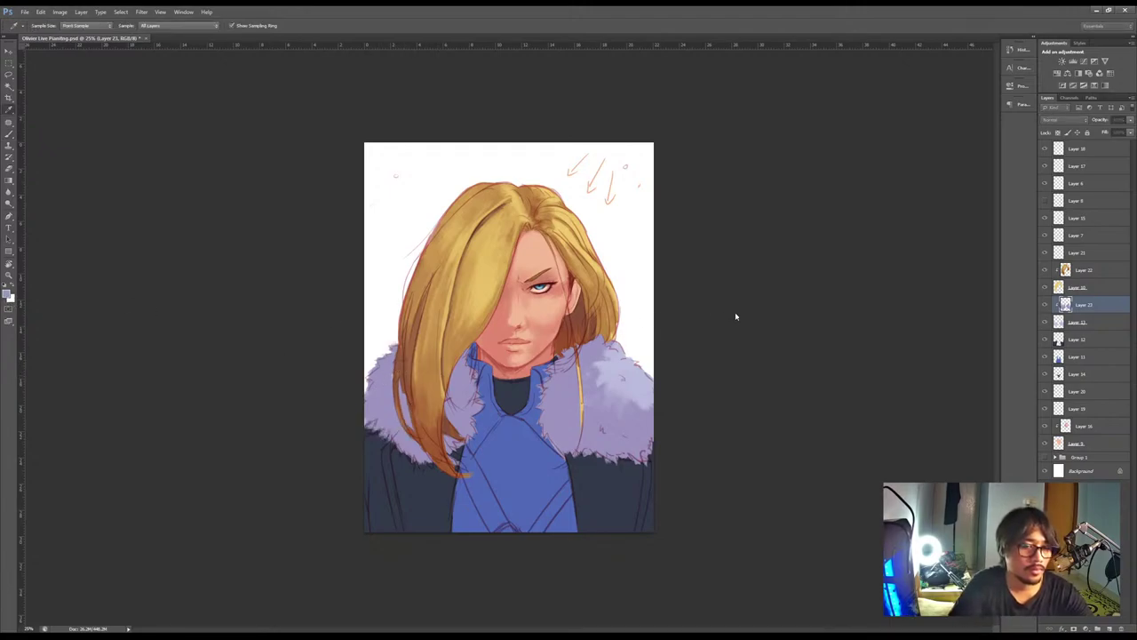
{"action": "left_click", "coordinate": [788, 280]}
{"action": "mouse_move", "coordinate": [398, 355]}
{"action": "left_mouse_down"}
{"action": "mouse_move", "coordinate": [382, 382]}
{"action": "mouse_move", "coordinate": [405, 417]}
{"action": "mouse_move", "coordinate": [373, 391]}
{"action": "mouse_move", "coordinate": [391, 434]}
{"action": "mouse_move", "coordinate": [418, 453]}
{"action": "mouse_move", "coordinate": [451, 453]}
{"action": "mouse_move", "coordinate": [444, 436]}
{"action": "left_mouse_up"}
{"action": "mouse_move", "coordinate": [449, 355]}
{"action": "left_mouse_down"}
{"action": "mouse_move", "coordinate": [457, 383]}
{"action": "mouse_move", "coordinate": [467, 372]}
{"action": "mouse_move", "coordinate": [476, 391]}
{"action": "mouse_move", "coordinate": [481, 376]}
{"action": "mouse_move", "coordinate": [452, 410]}
{"action": "mouse_move", "coordinate": [456, 432]}
{"action": "left_mouse_up"}
{"action": "left_click", "coordinate": [465, 427], "text": "alt"}
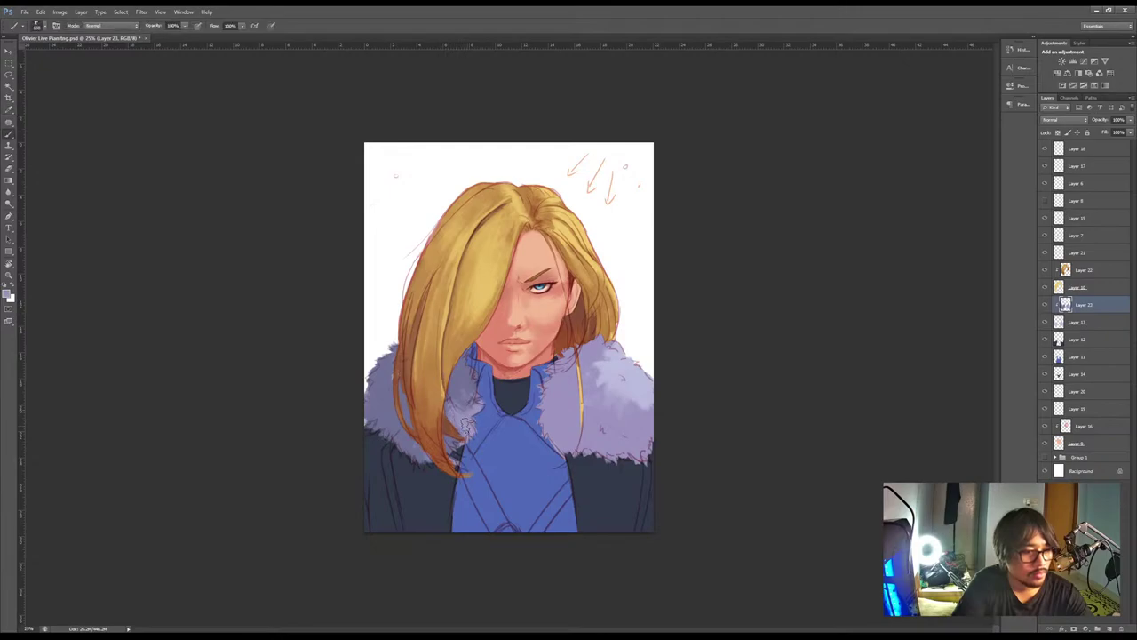
Blend the deep shadow into the outer fur beside the long lock with sampled purple tones and small tuft strokes
{"action": "left_click", "coordinate": [385, 402], "text": "alt"}
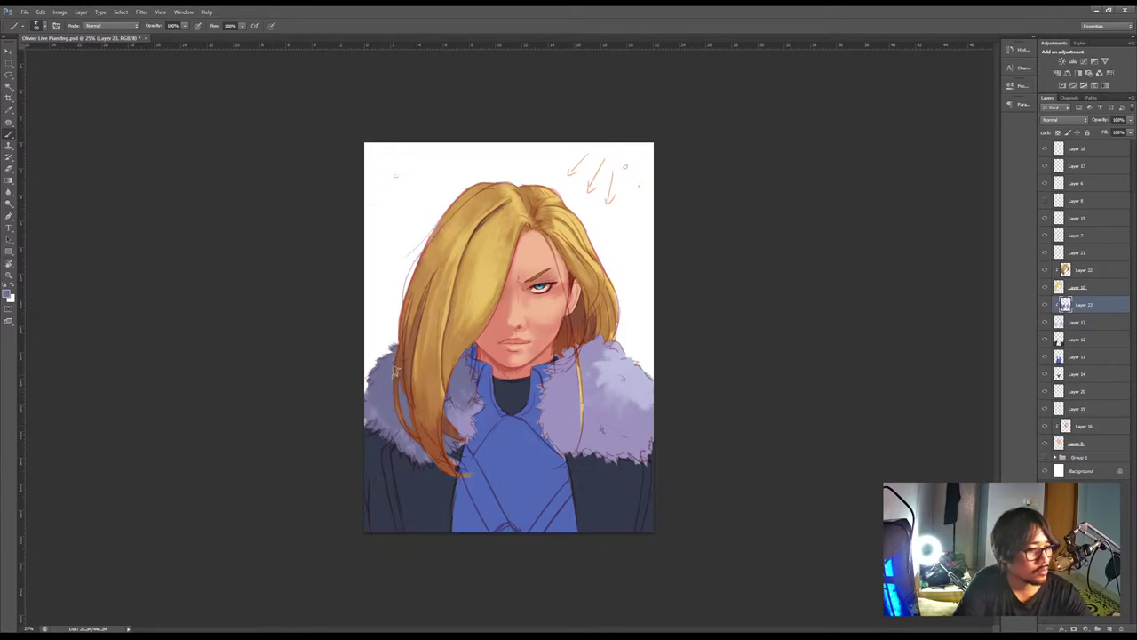
{"action": "left_click", "coordinate": [391, 388], "text": "alt"}
{"action": "left_click_drag", "start_coordinate": [390, 414], "coordinate": [395, 433]}
{"action": "left_click", "coordinate": [394, 418], "text": "alt"}
{"action": "left_click", "coordinate": [409, 404], "text": "alt"}
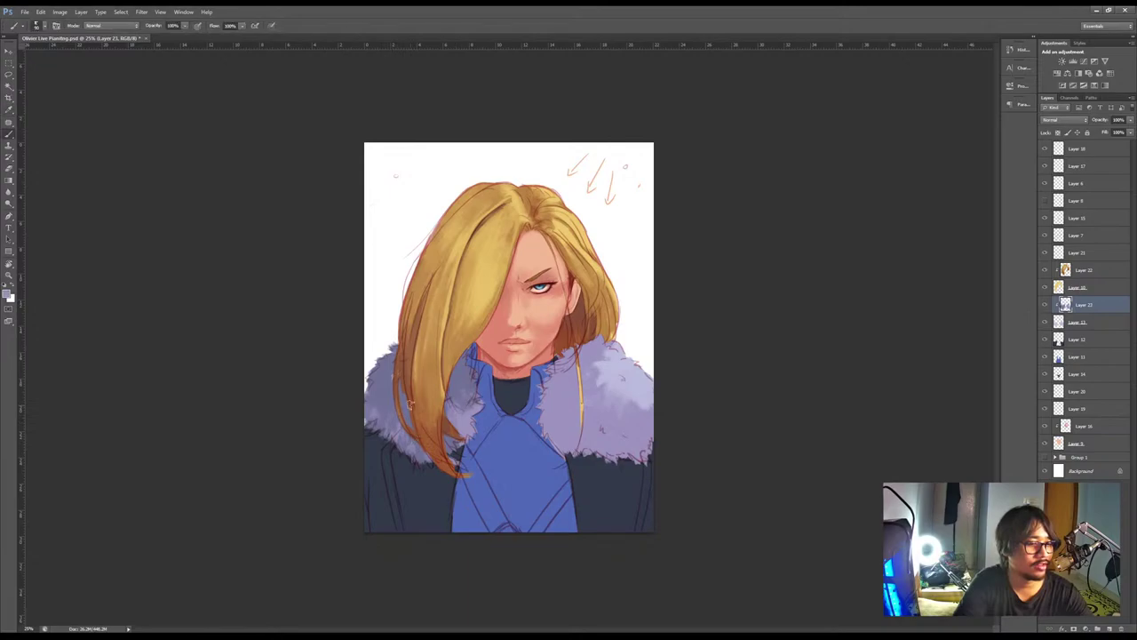
{"action": "left_click", "coordinate": [384, 385], "text": "alt"}
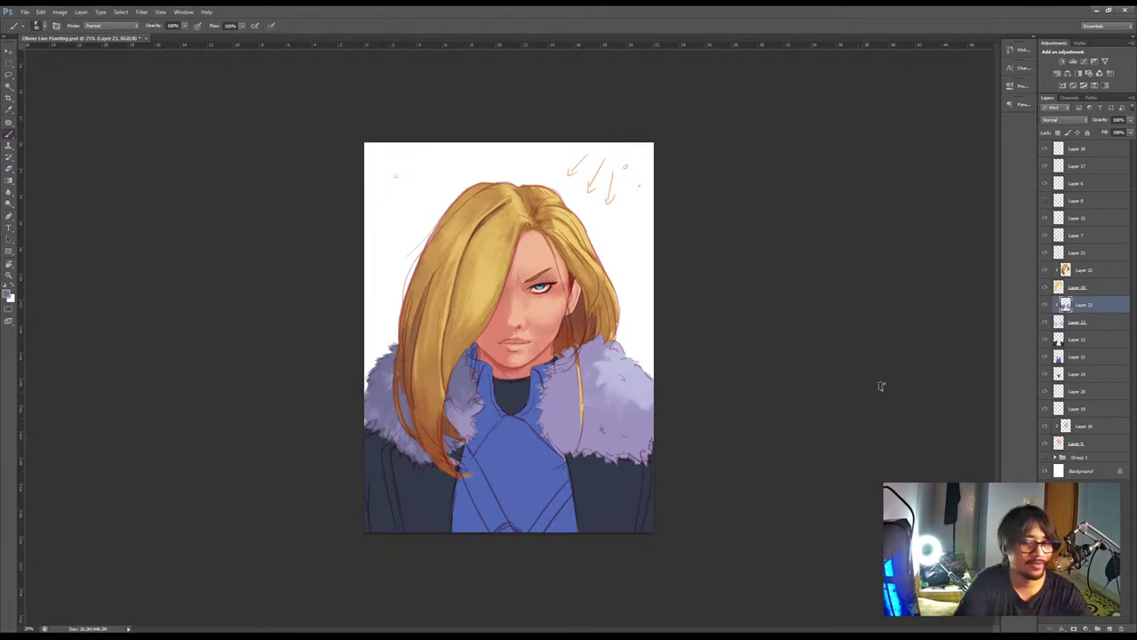
Add a new layer above the dark coat's base layer (Layer 12) and clip it to that layer
{"action": "left_click", "coordinate": [1098, 324]}
{"action": "left_click", "coordinate": [400, 380], "text": "alt"}
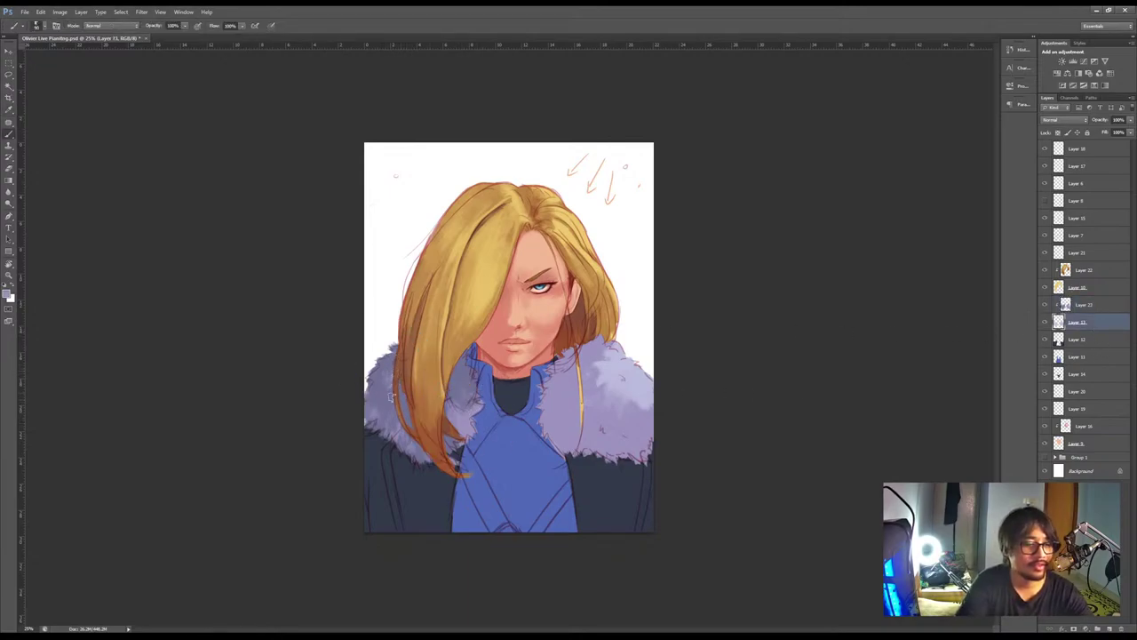
{"action": "left_click", "coordinate": [1070, 341]}
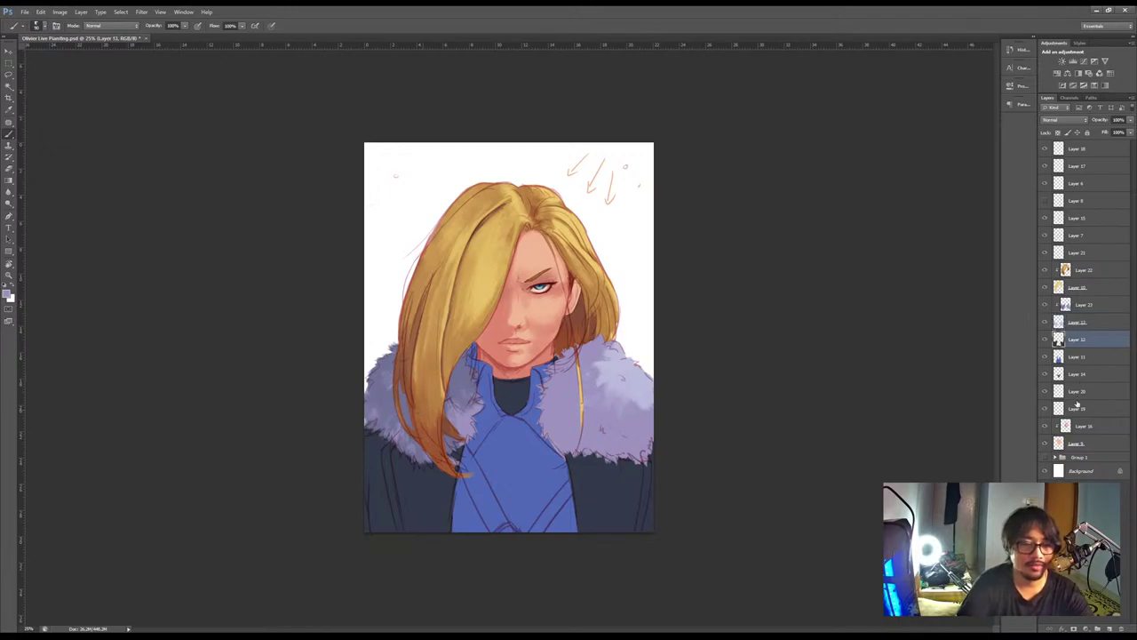
{"action": "left_click", "coordinate": [1109, 627]}
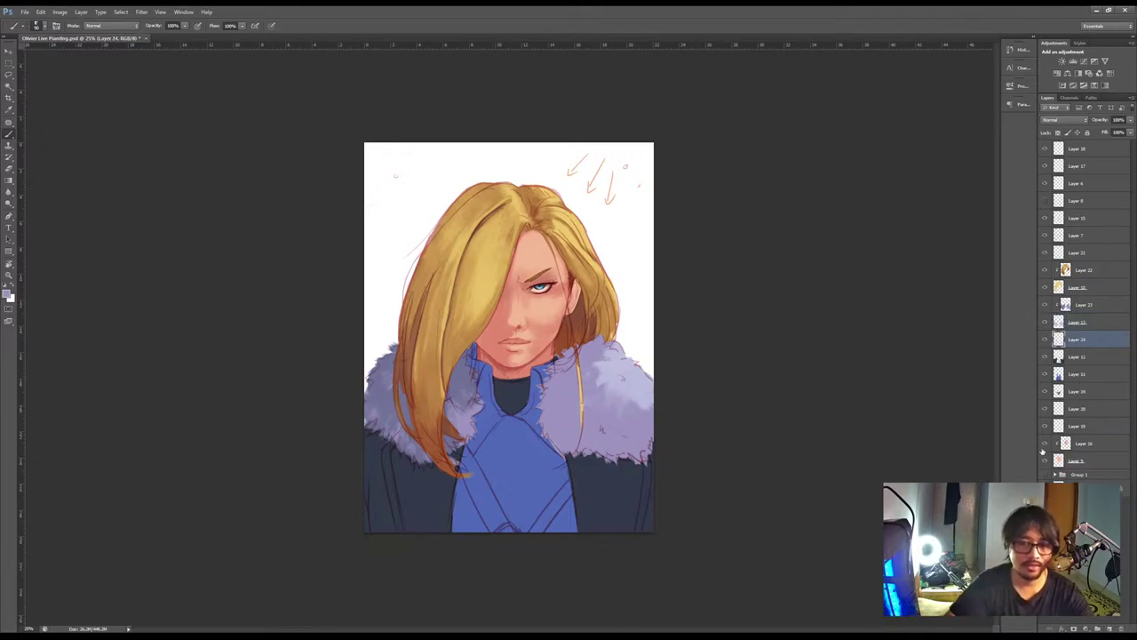
{"action": "left_click", "coordinate": [1074, 345], "text": "alt"}
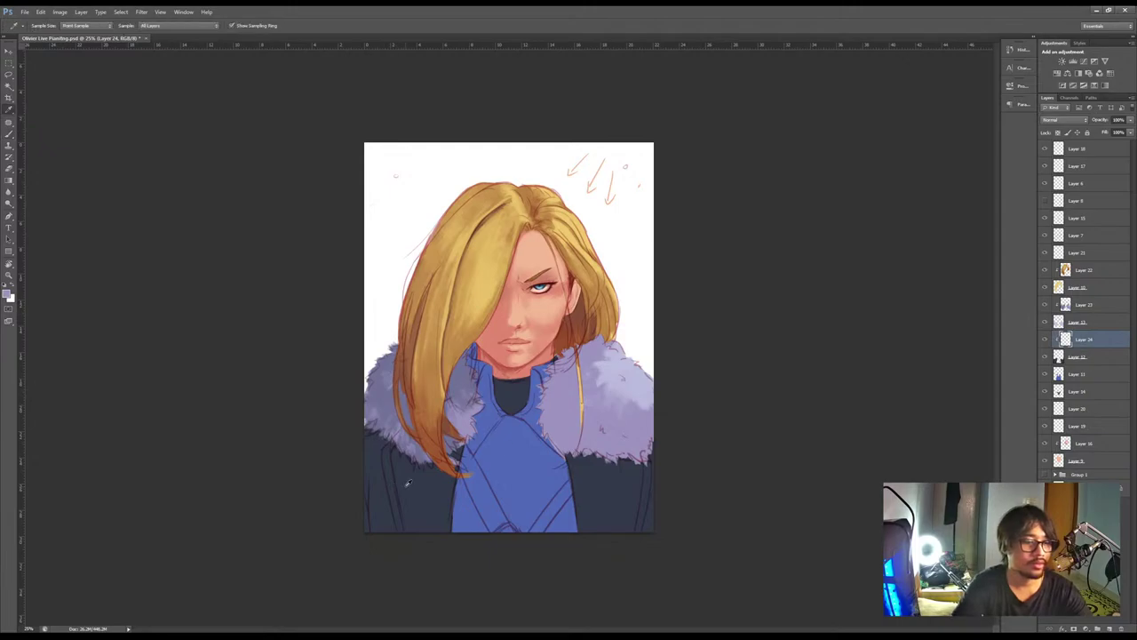
Choose a darker navy tone and paint soft shadows on the coat below the long lock and fur collar
{"action": "left_click", "coordinate": [9, 297]}
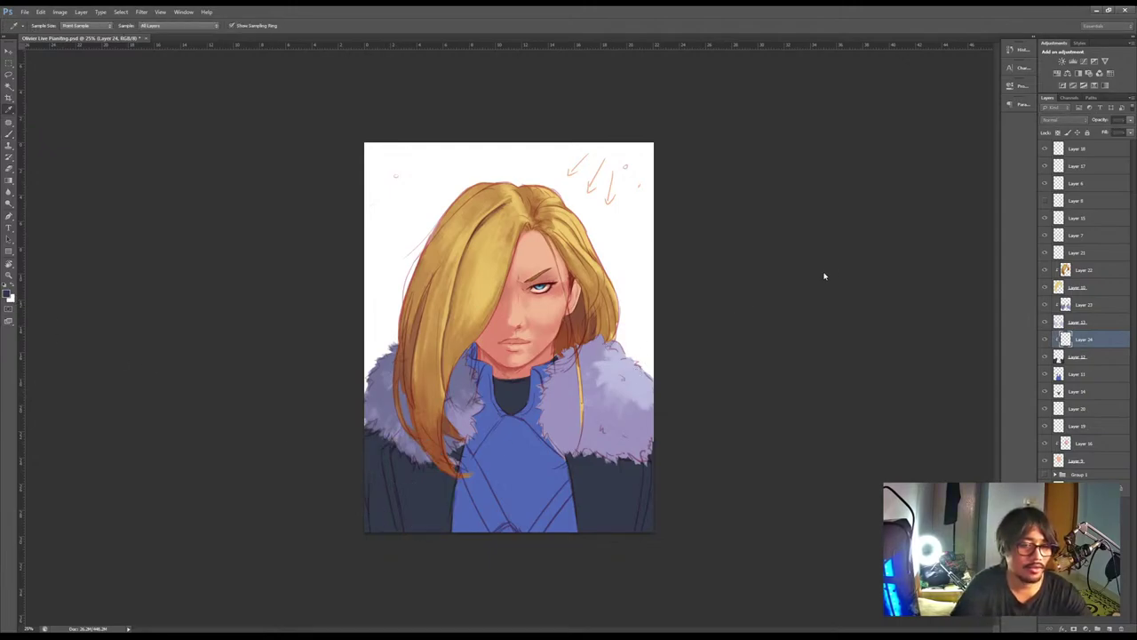
{"action": "key", "text": "Return"}
{"action": "key", "text": "b"}
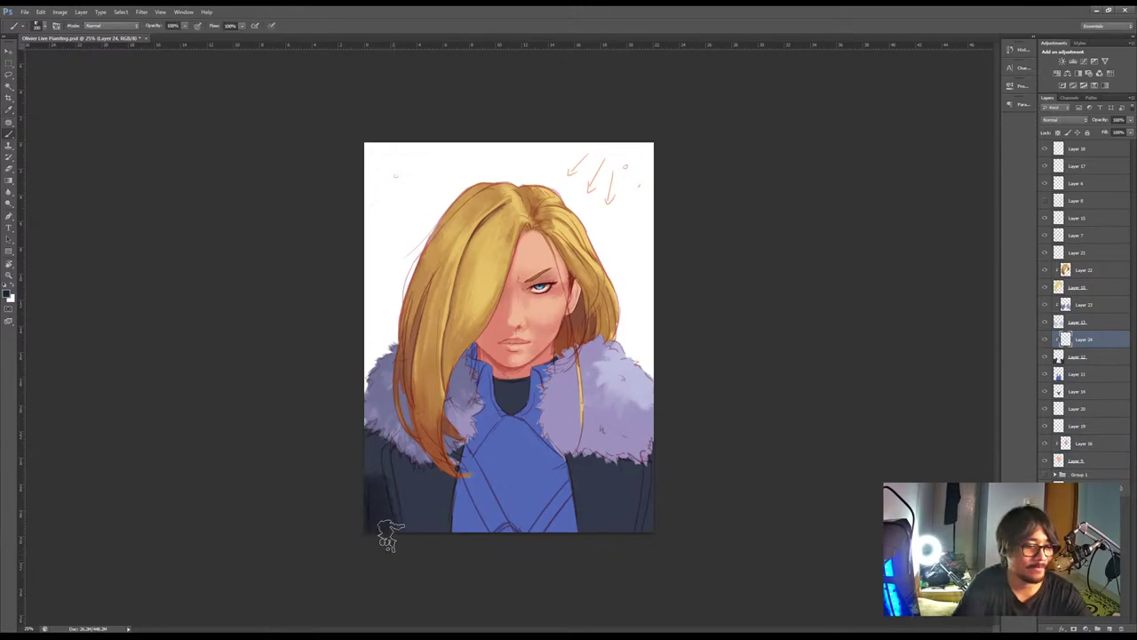
{"action": "left_click_drag", "start_coordinate": [423, 511], "coordinate": [463, 451]}
{"action": "mouse_move", "coordinate": [364, 422]}
{"action": "left_mouse_down"}
{"action": "mouse_move", "coordinate": [373, 444]}
{"action": "mouse_move", "coordinate": [452, 443]}
{"action": "left_mouse_up"}
{"action": "left_click", "coordinate": [377, 464], "text": "alt"}
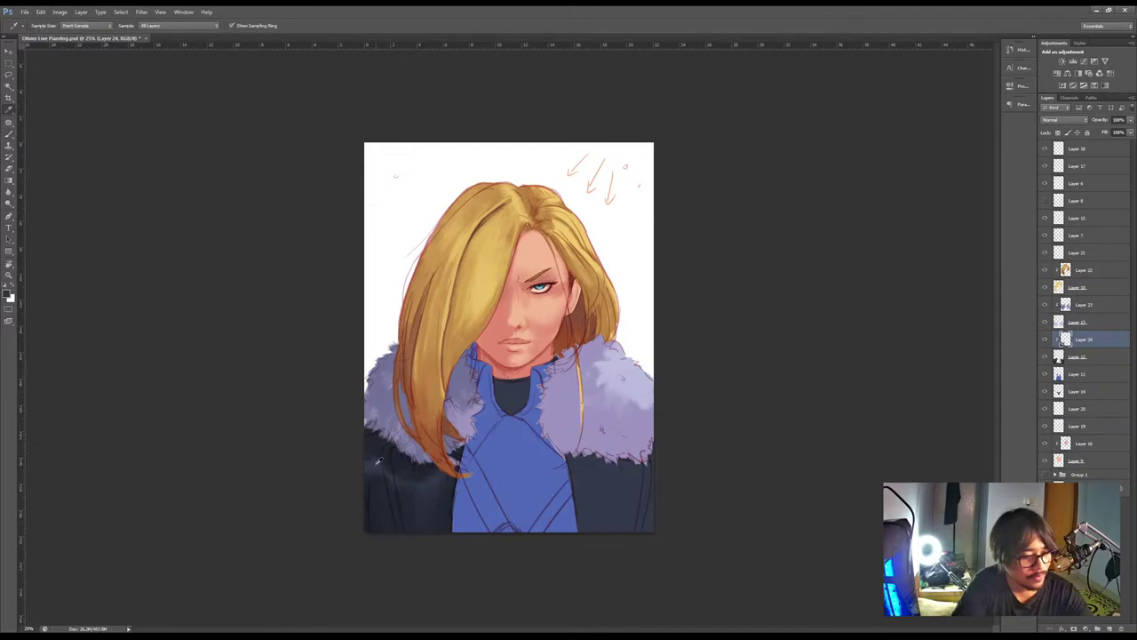
{"action": "left_click_drag", "start_coordinate": [369, 449], "coordinate": [376, 493]}
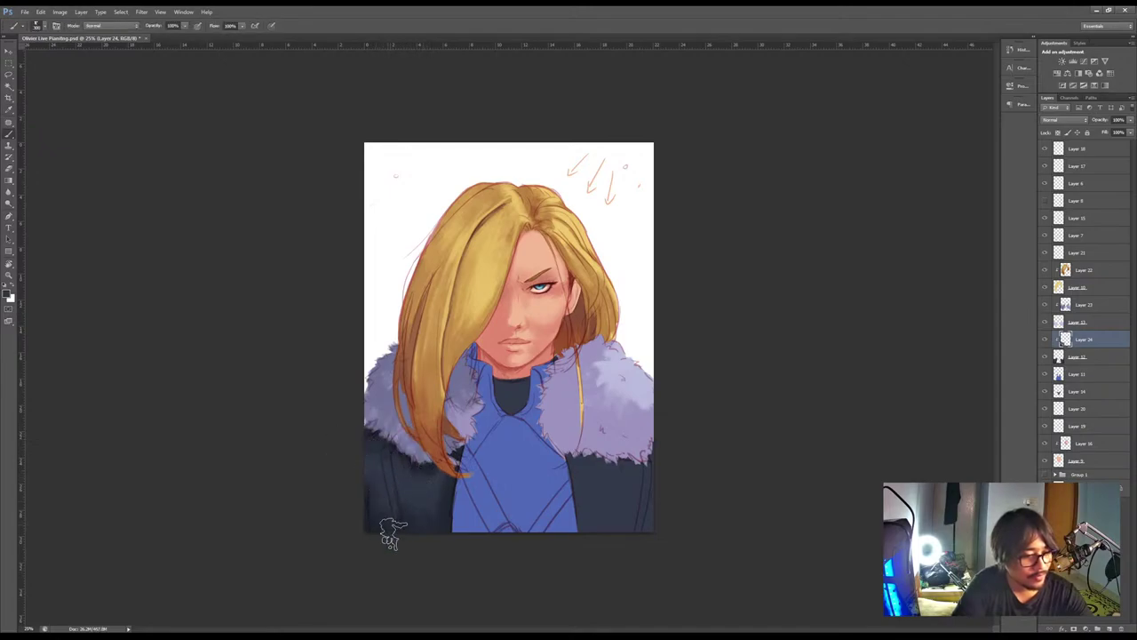
Shade the coat below the shorter-hair side's fur with sampled near-black navy, darkening its outer edge
{"action": "left_click", "coordinate": [381, 448], "text": "alt"}
{"action": "key", "text": "bracketleft"}
{"action": "key", "text": "bracketleft"}
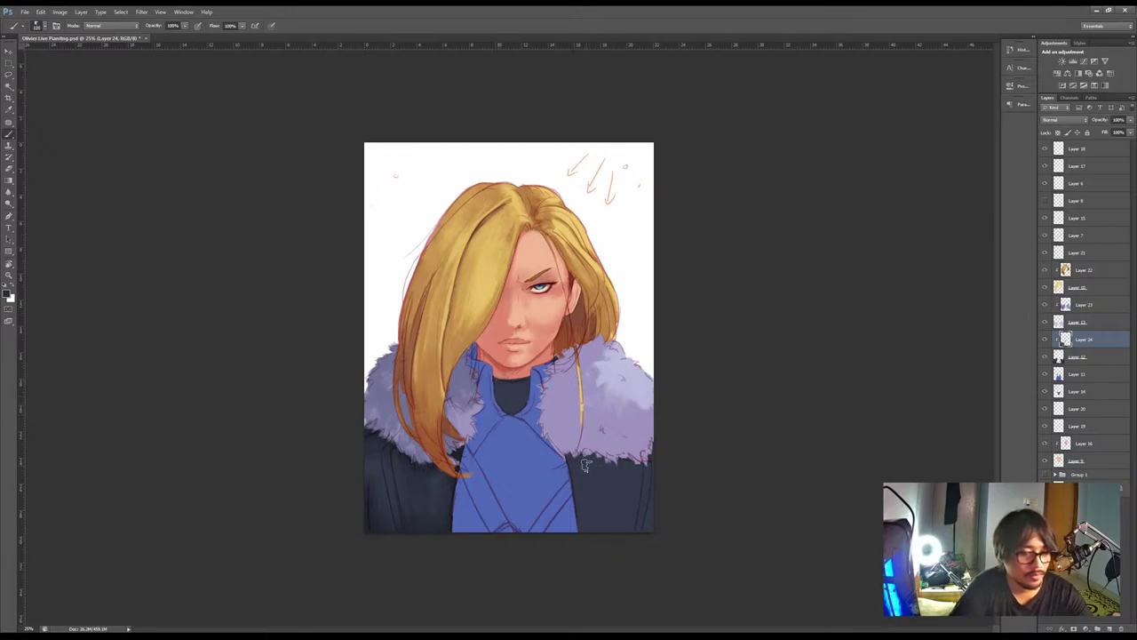
{"action": "left_click", "coordinate": [1045, 392]}
{"action": "left_click", "coordinate": [1044, 394]}
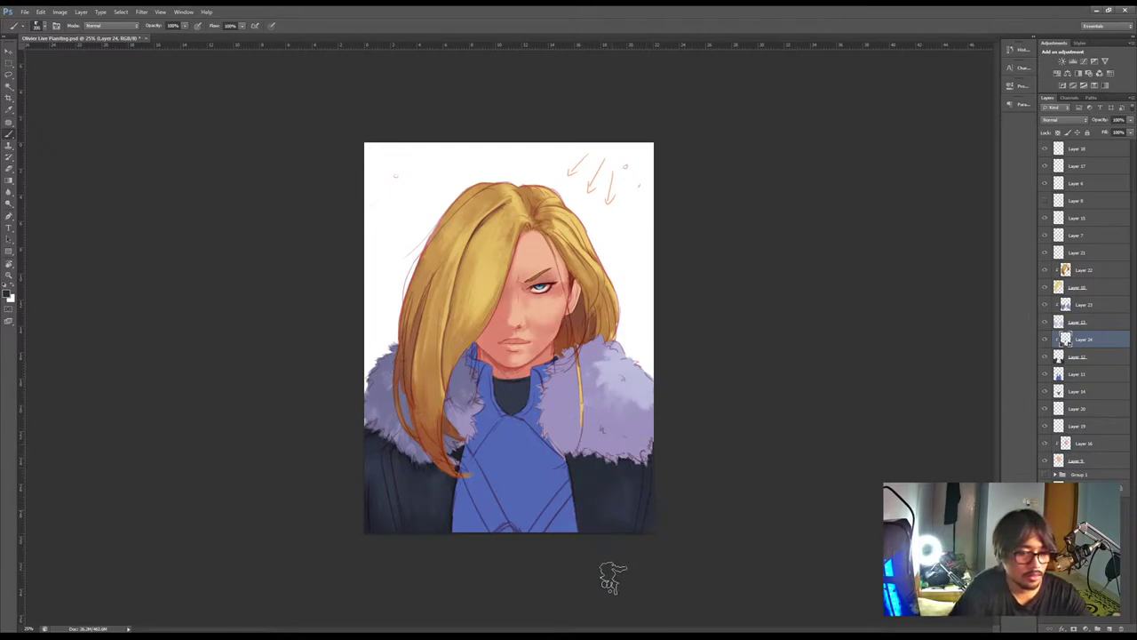
{"action": "key", "text": "bracketright"}
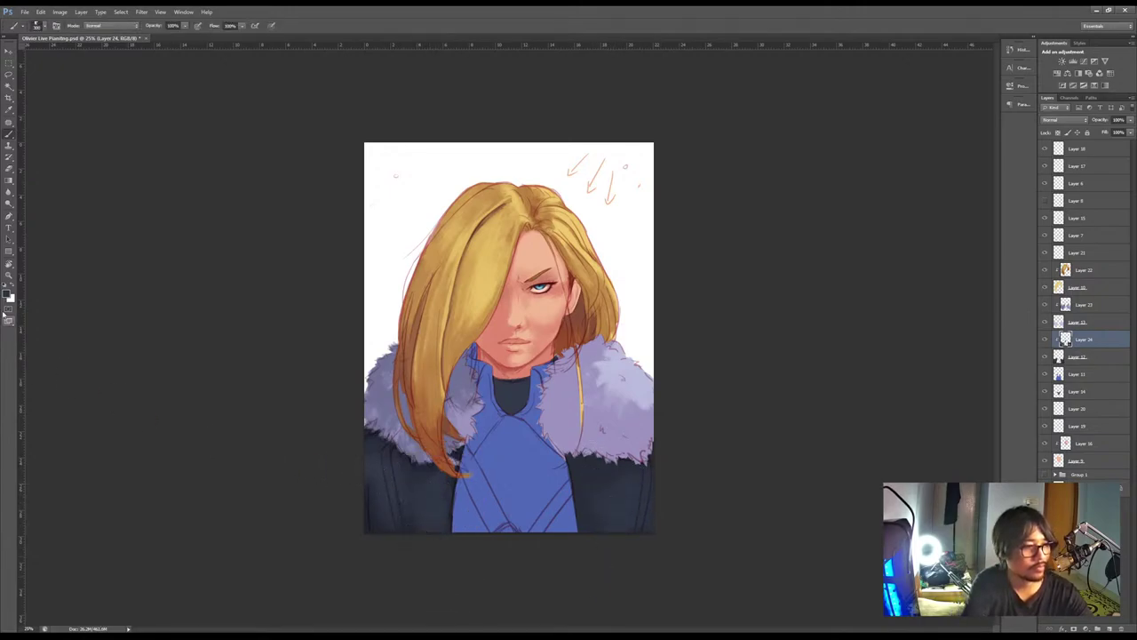
Paint and blend dark fold shadows on both sides of the coat with sampled navy tones
{"action": "key", "text": "i"}
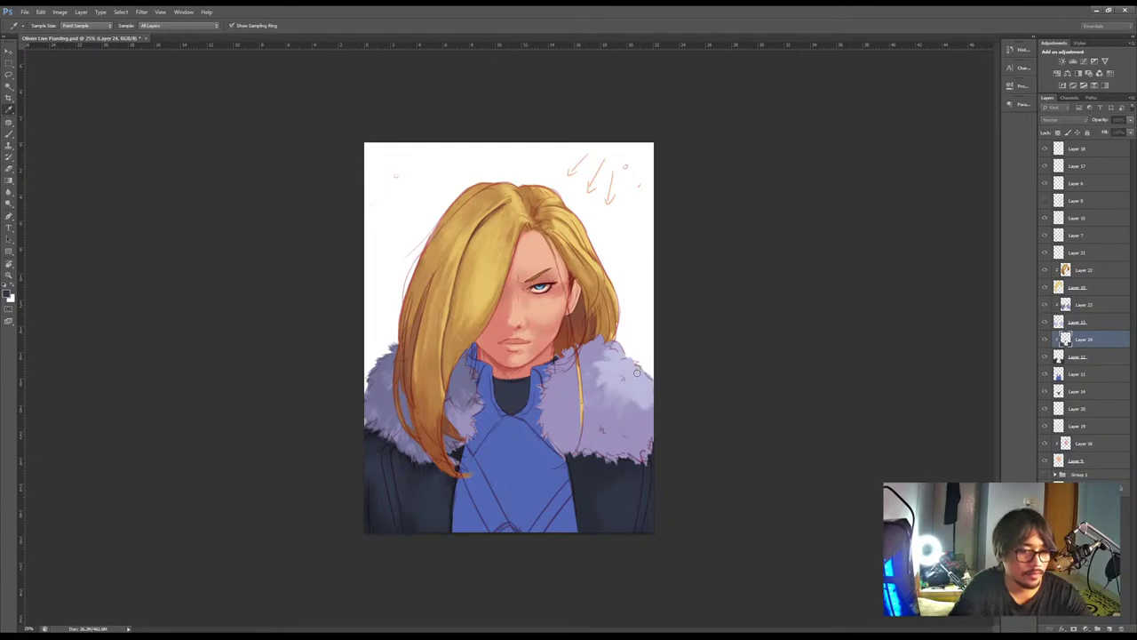
{"action": "key", "text": "b"}
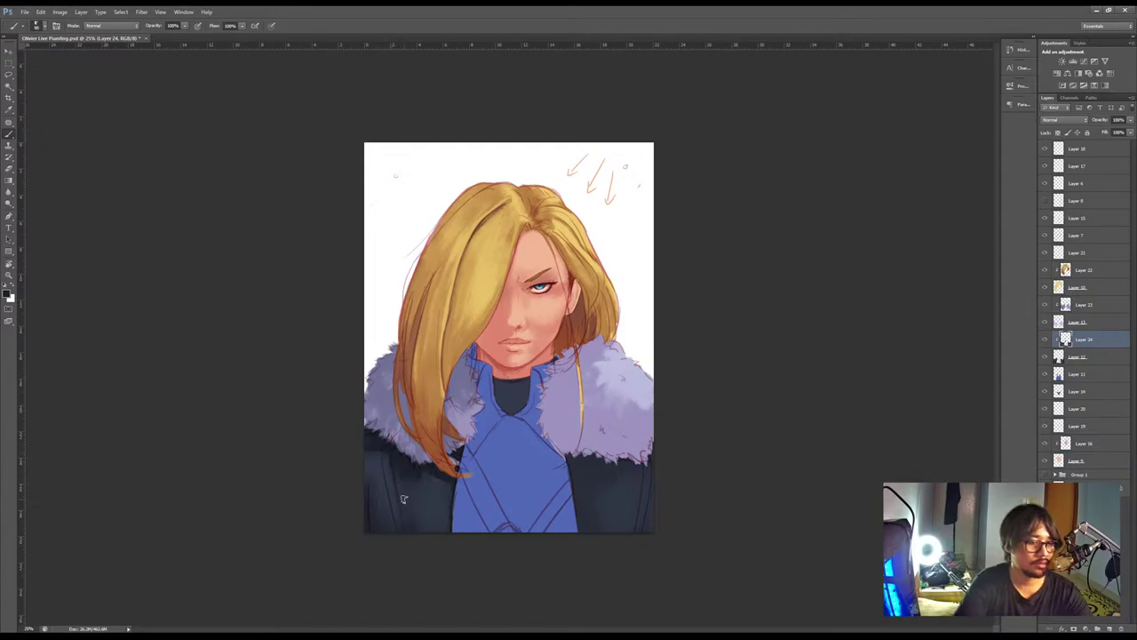
{"action": "left_click", "coordinate": [378, 458], "text": "alt"}
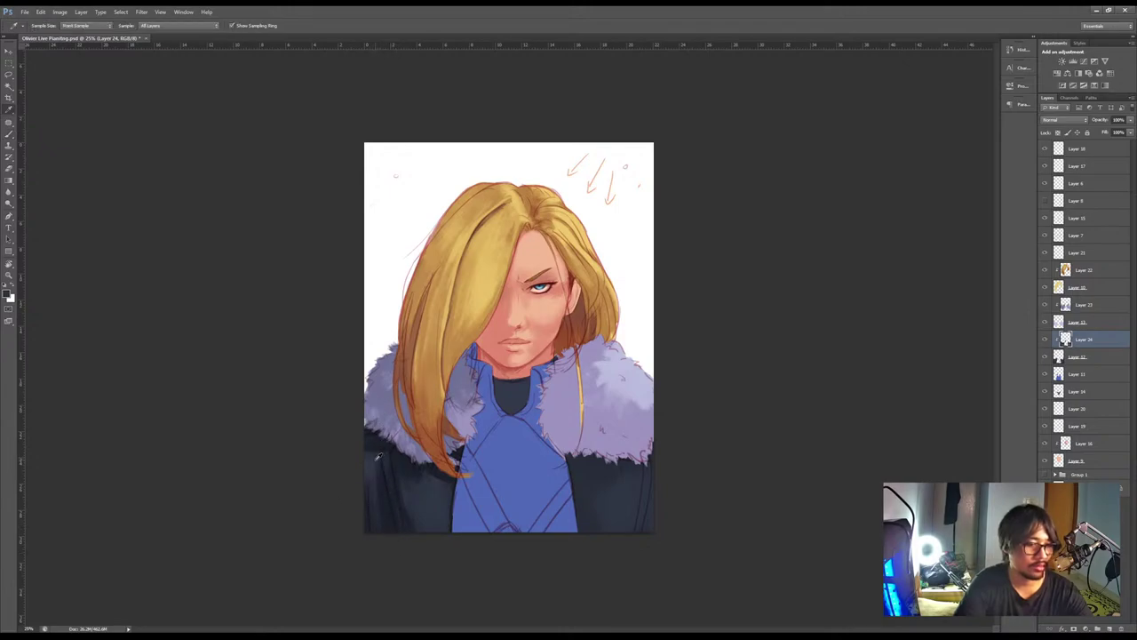
{"action": "left_click", "coordinate": [374, 440], "text": "alt"}
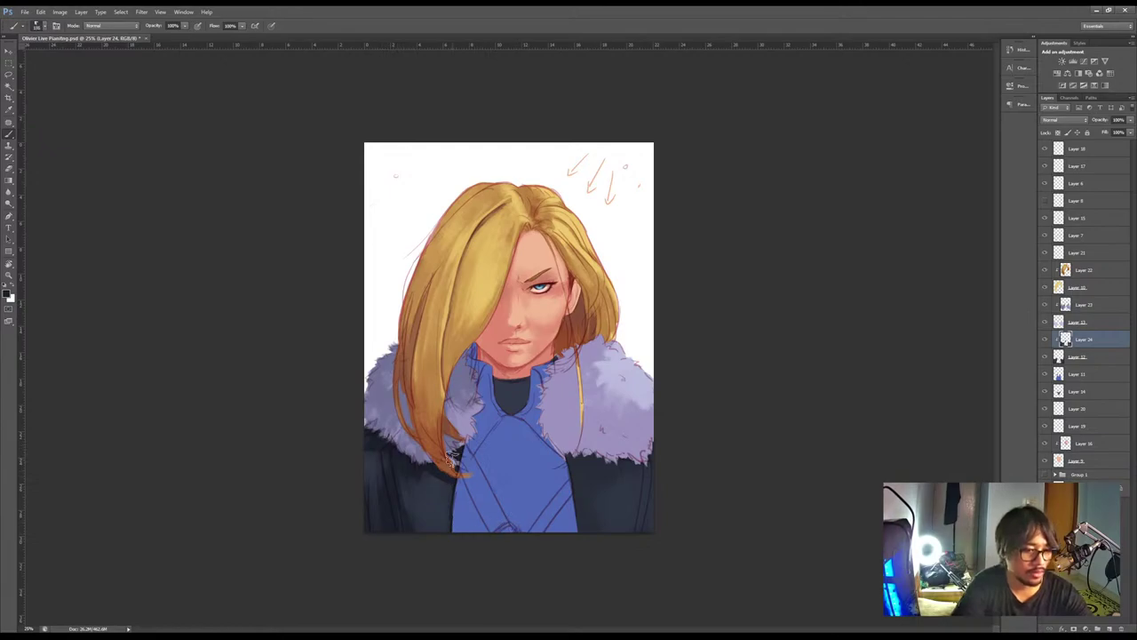
{"action": "key", "text": "alt"}
{"action": "key", "text": "alt"}
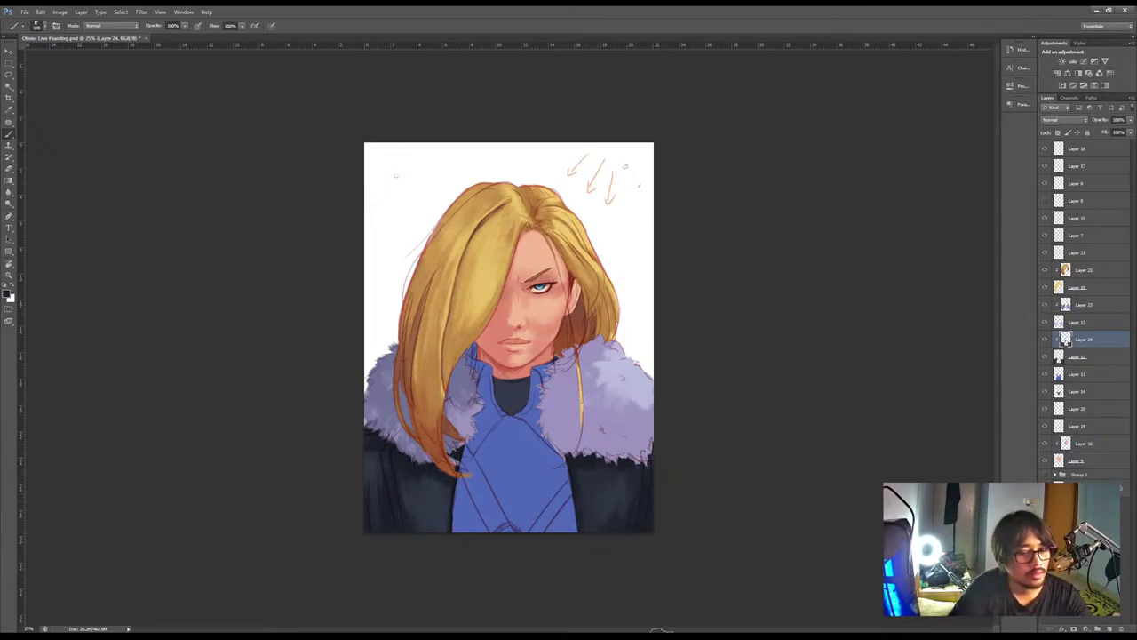
{"action": "left_click", "coordinate": [609, 489], "text": "alt"}
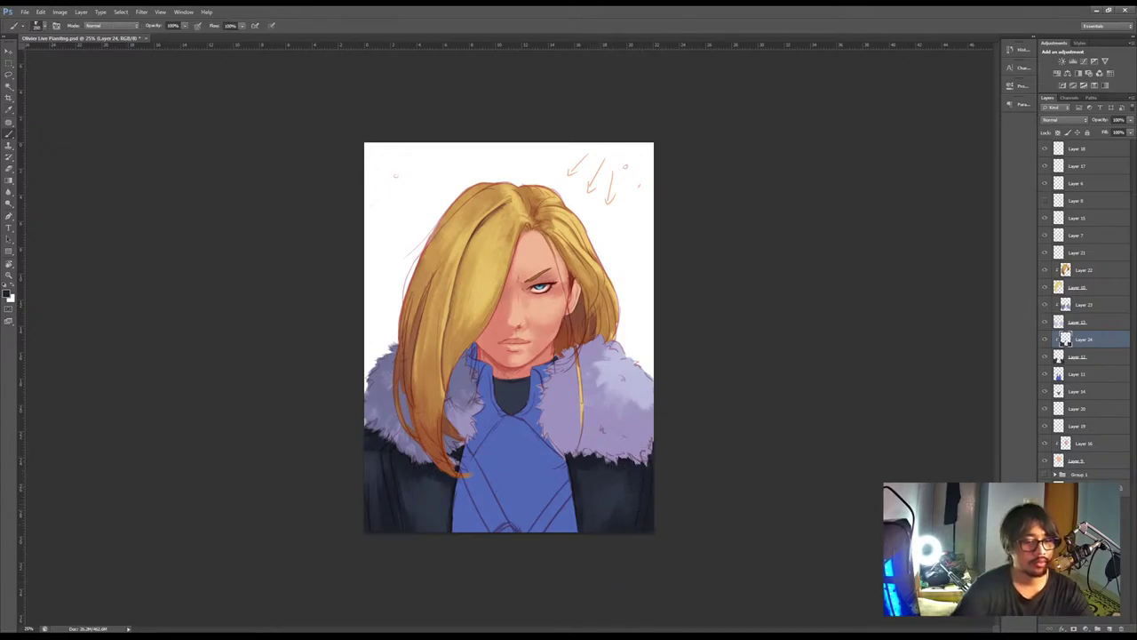
Add a new layer above the blue garment's base layer (Layer 11) and clip it to that layer
{"action": "left_click", "coordinate": [1082, 375]}
{"action": "left_click", "coordinate": [1109, 627]}
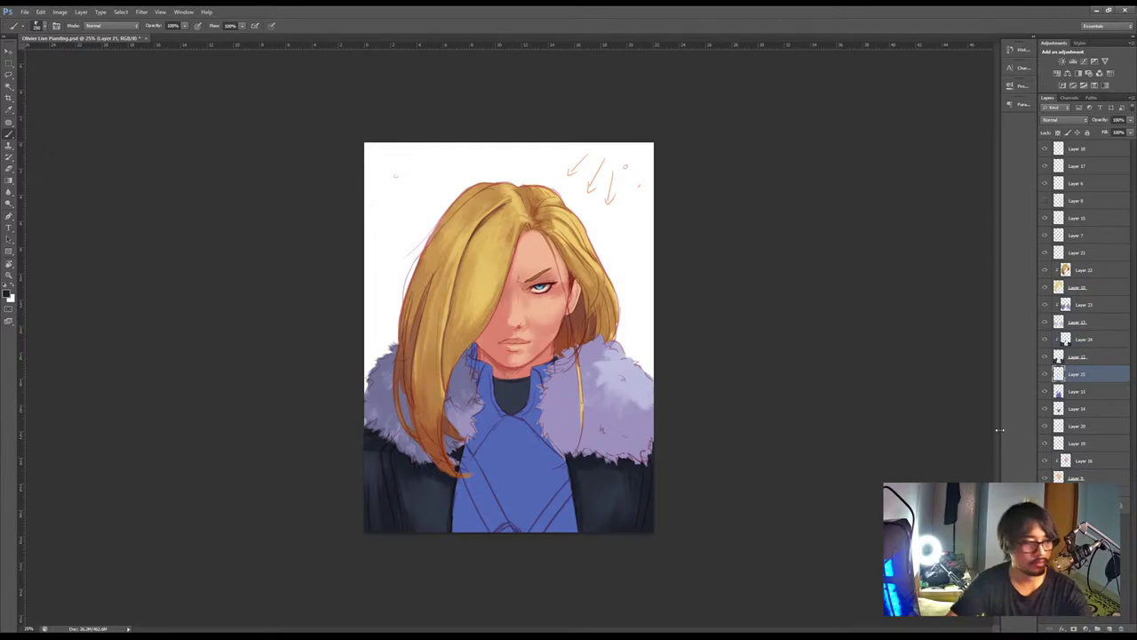
{"action": "left_click", "coordinate": [1066, 382], "text": "alt"}
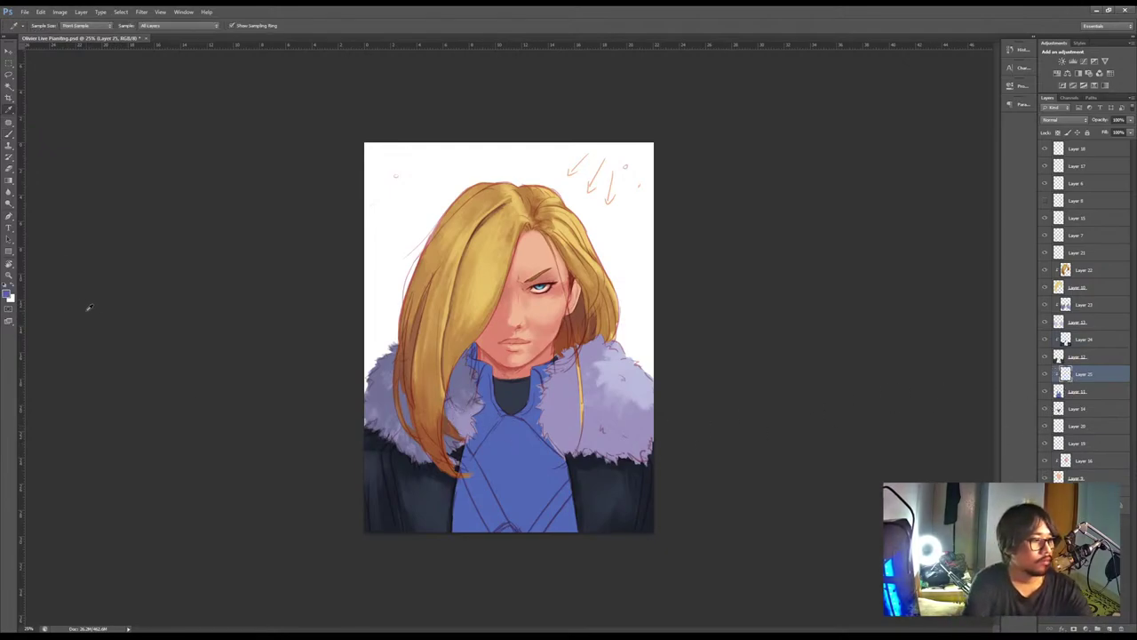
Choose a deeper blue and paint a shadow on the blue garment beside the long lock and fur collar
{"action": "left_click", "coordinate": [6, 295]}
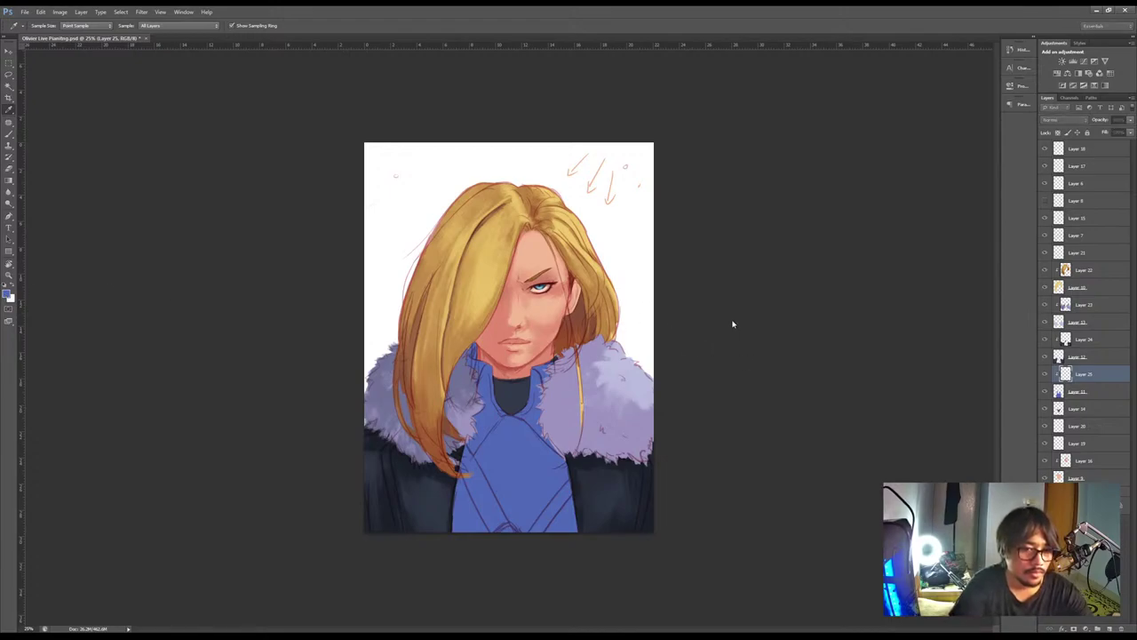
{"action": "key", "text": "b"}
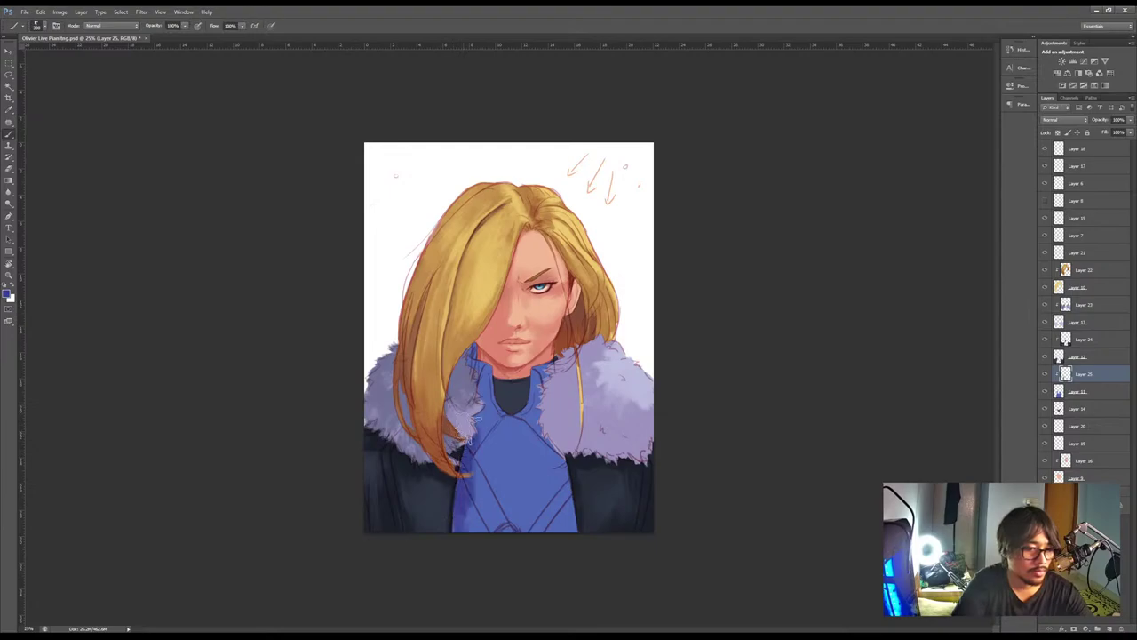
{"action": "left_click_drag", "start_coordinate": [472, 402], "coordinate": [488, 441]}
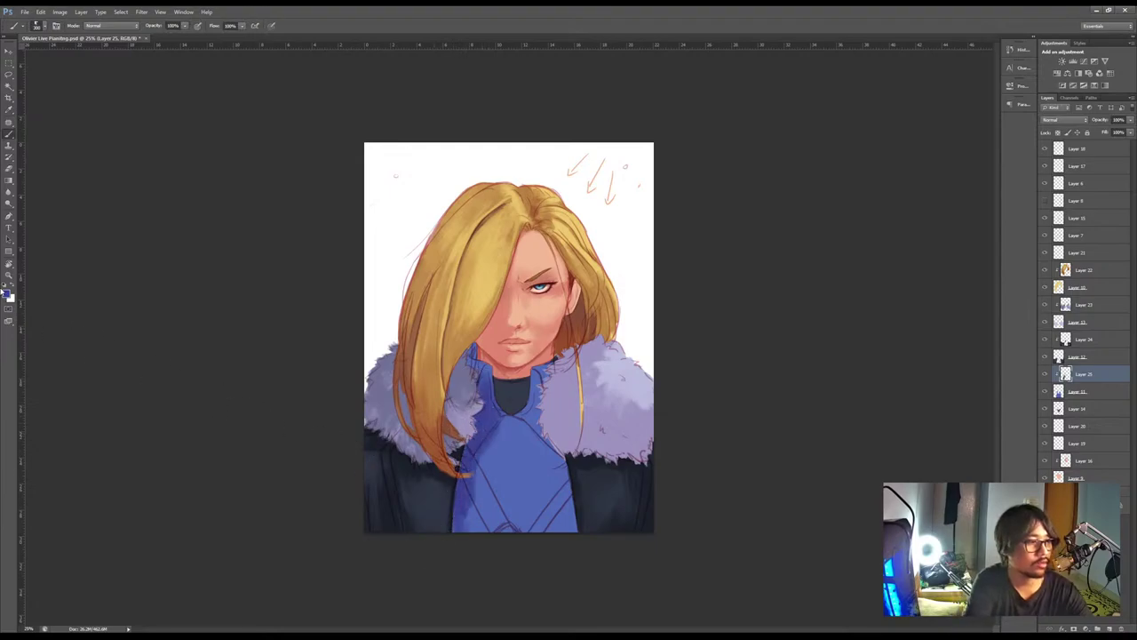
Shade the blue garment's collar and edges with muted purplish blue, blending toward the lighter chest with sampled blues
{"action": "left_click", "coordinate": [6, 294]}
{"action": "key", "text": "b"}
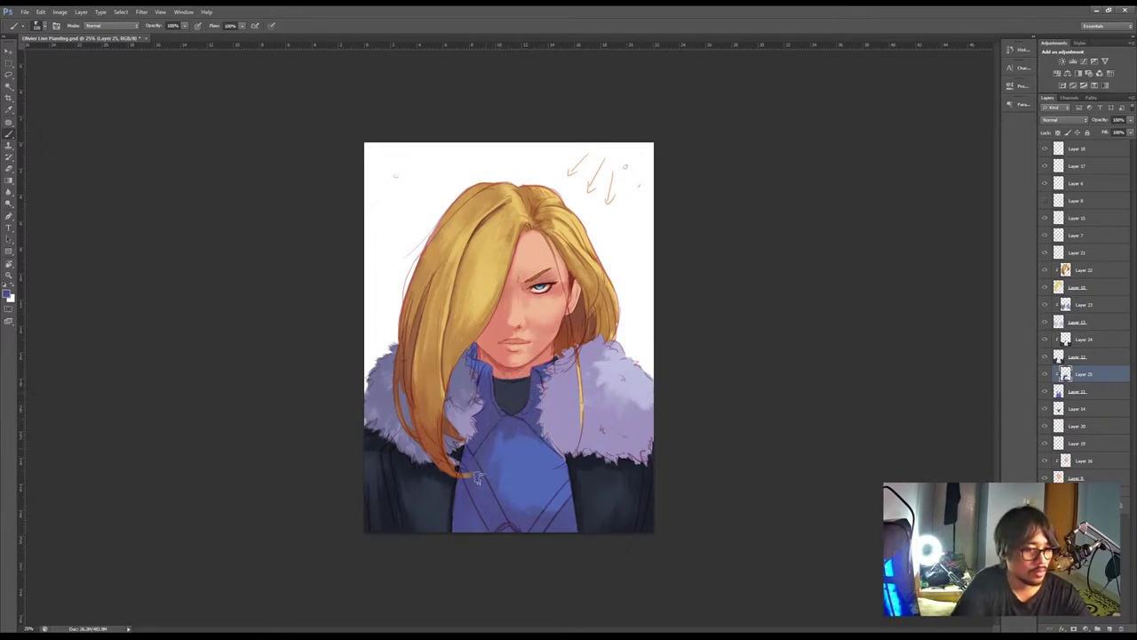
{"action": "left_click_drag", "start_coordinate": [535, 477], "coordinate": [547, 487]}
{"action": "left_click", "coordinate": [542, 484], "text": "alt"}
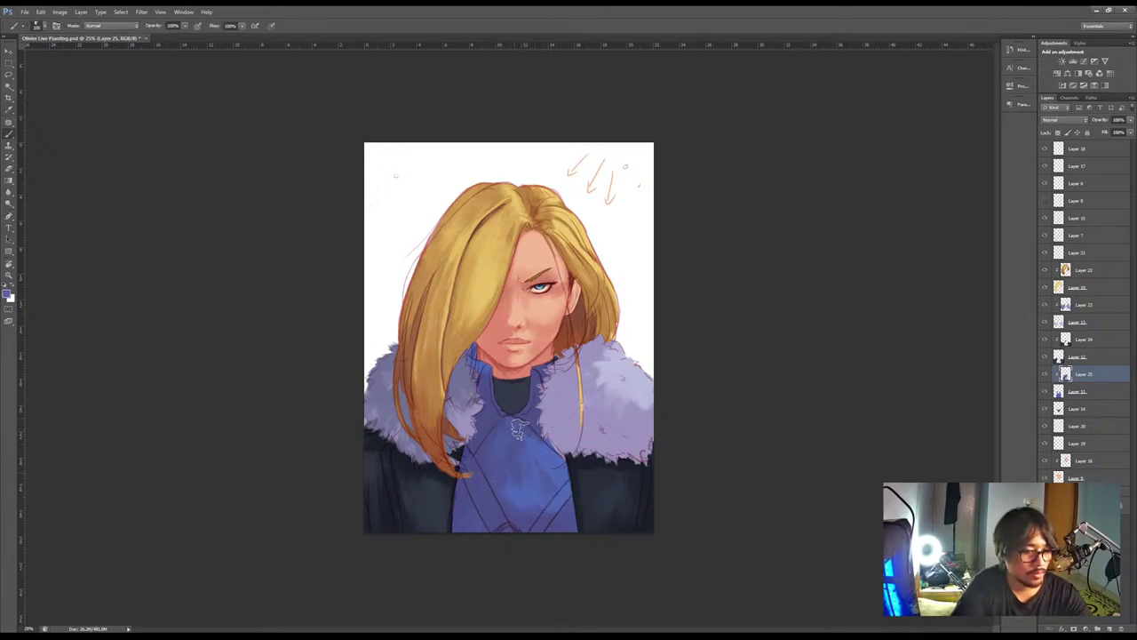
{"action": "key", "text": "i"}
{"action": "key", "text": "b"}
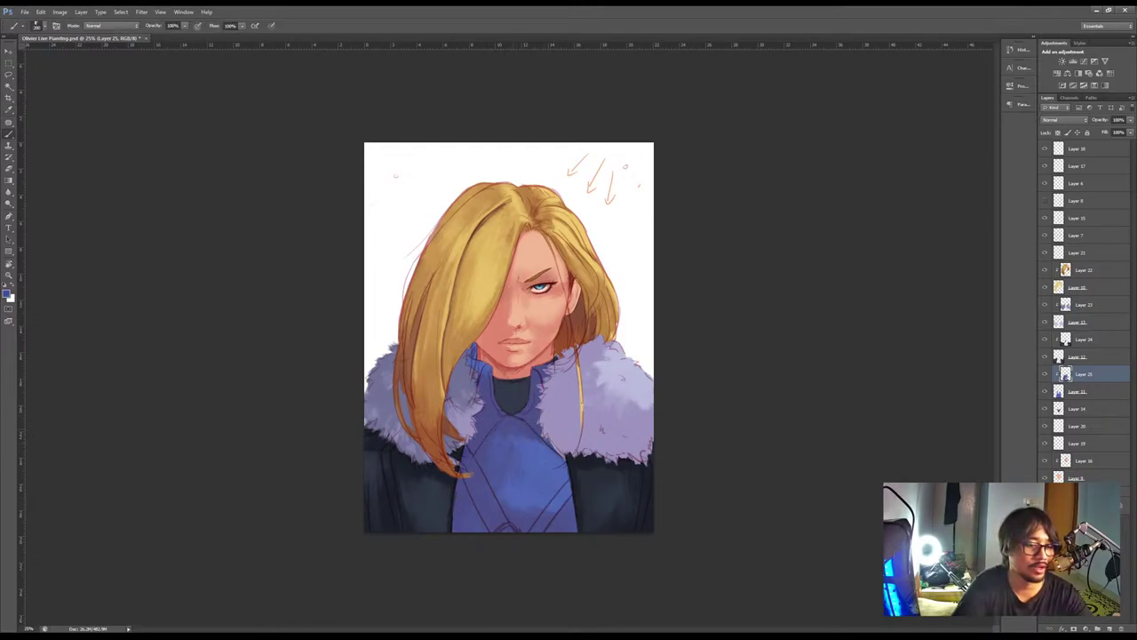
{"action": "left_click", "coordinate": [509, 422], "text": "alt"}
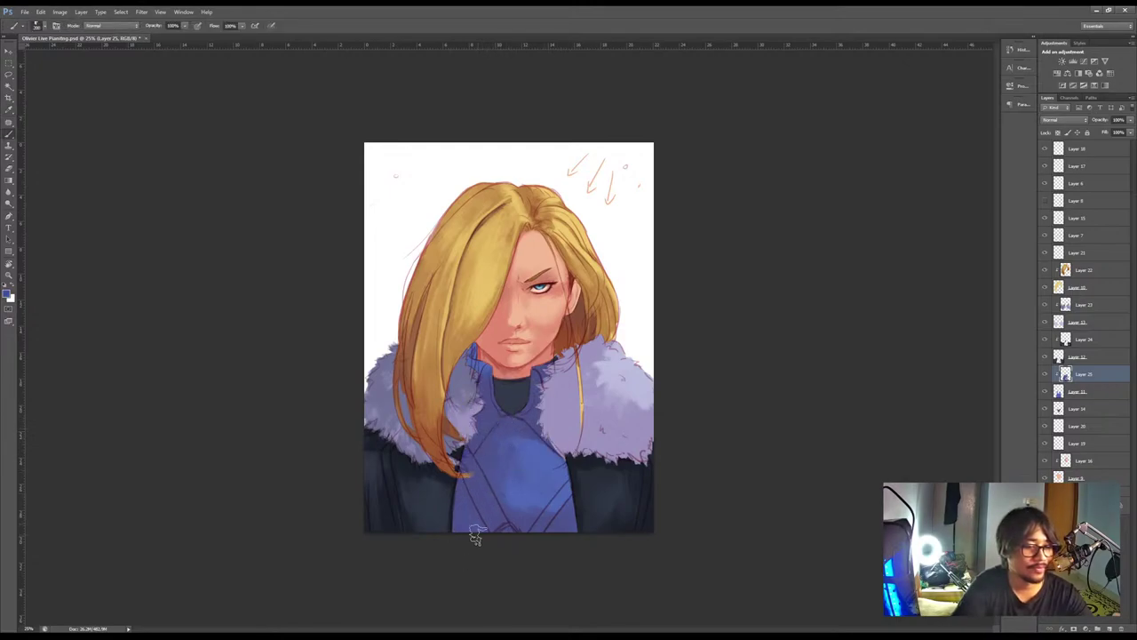
{"action": "left_click", "coordinate": [502, 507], "text": "alt"}
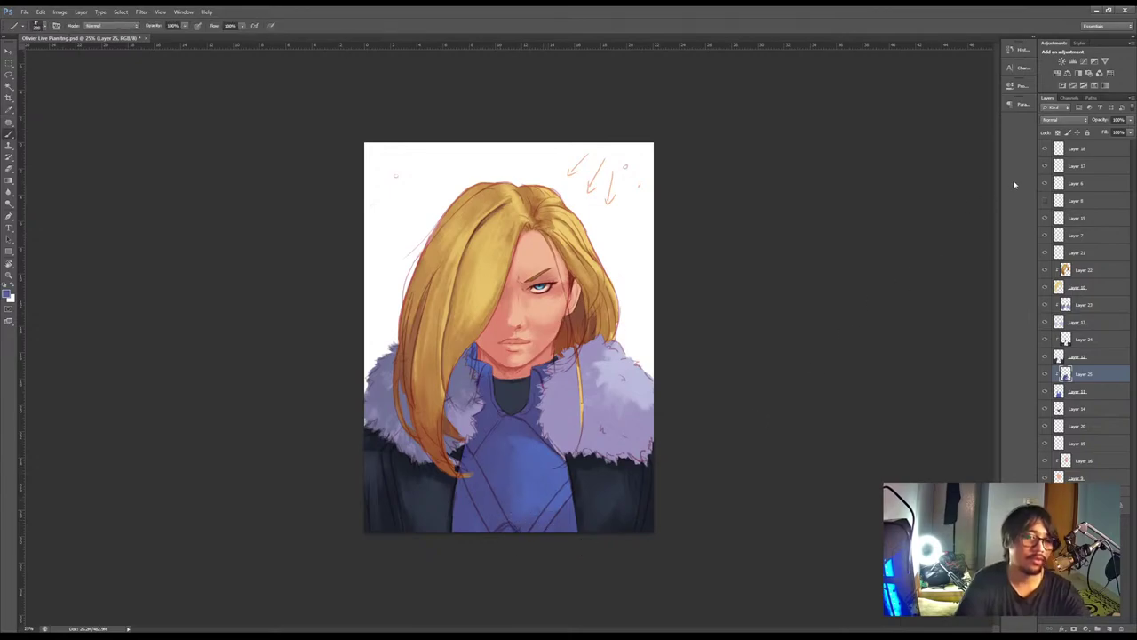
Select all the layers, scale the artwork to 107%, and shift the portrait slightly upward on the canvas
{"action": "left_click", "coordinate": [1086, 151]}
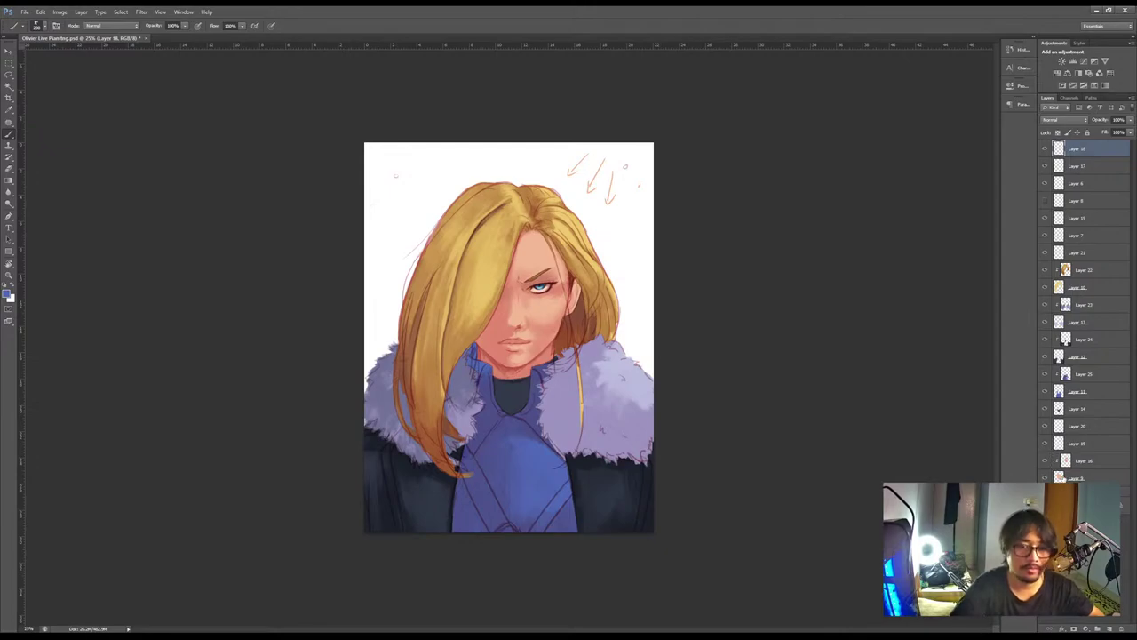
{"action": "key", "text": "ctrl+alt+a"}
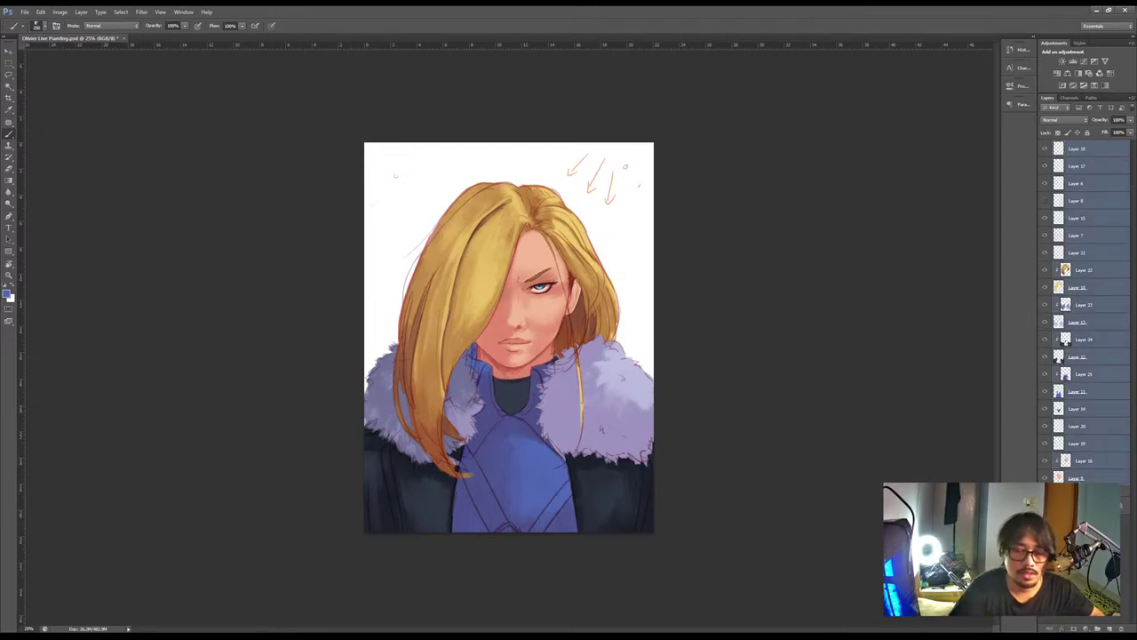
{"action": "key", "text": "ctrl+t"}
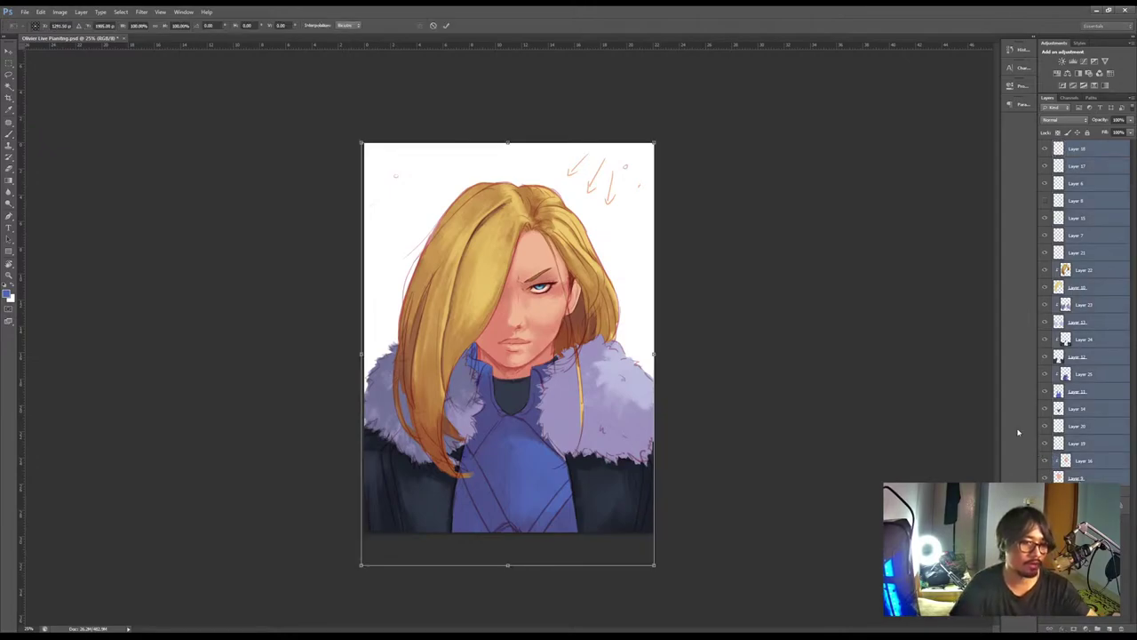
{"action": "left_click_drag", "start_coordinate": [656, 141], "coordinate": [675, 113]}
{"action": "left_click_drag", "start_coordinate": [642, 354], "coordinate": [607, 329]}
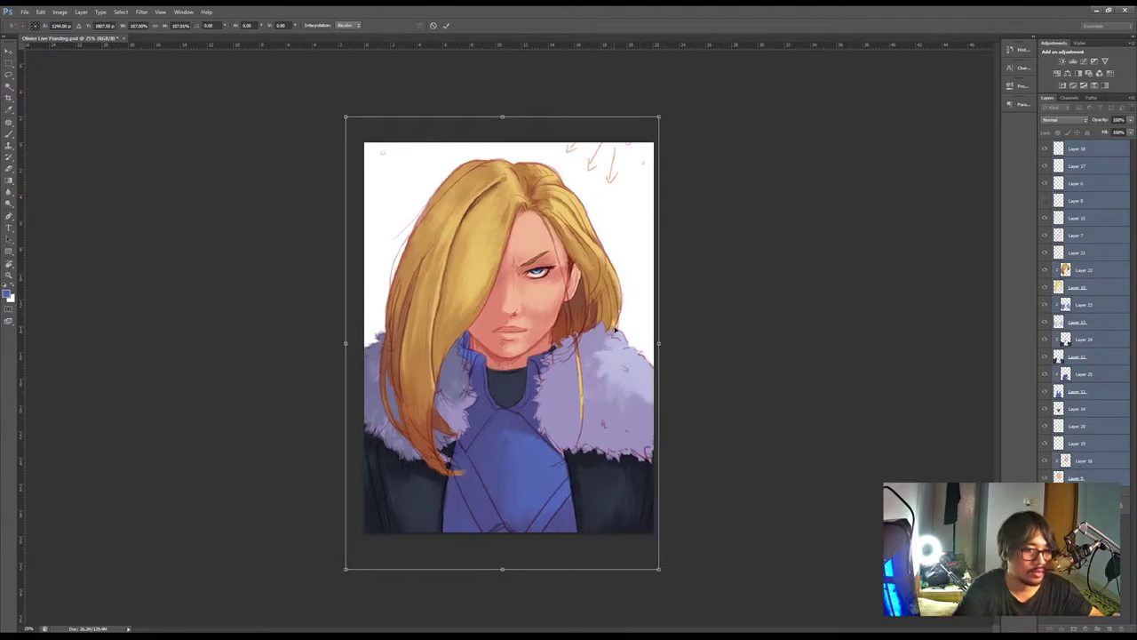
{"action": "key", "text": "b"}
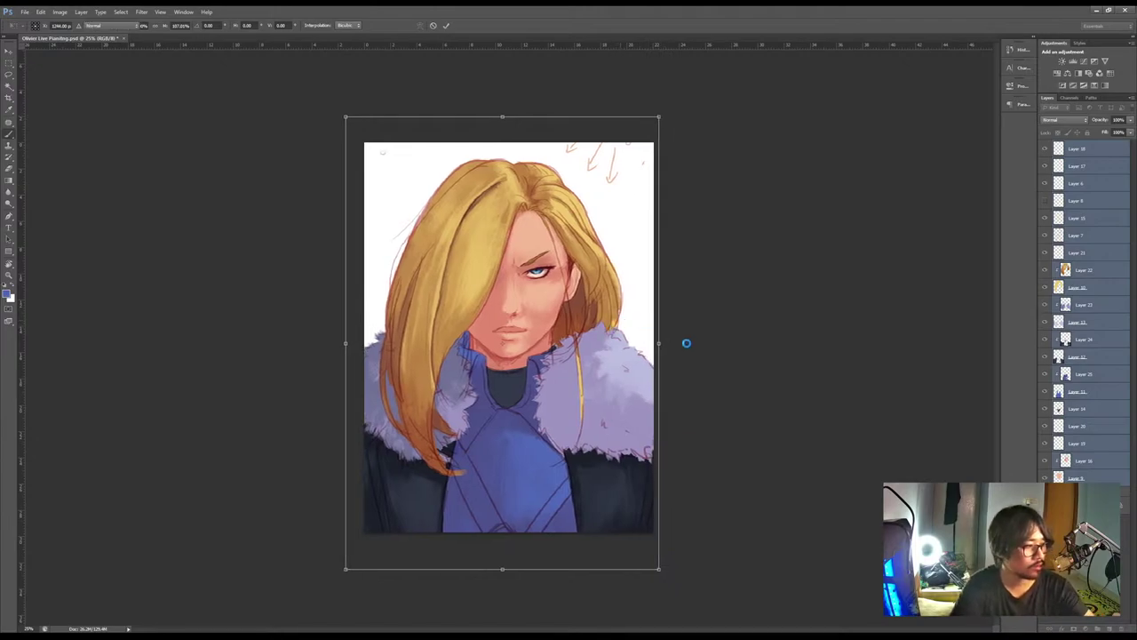
{"action": "key", "text": "Return"}
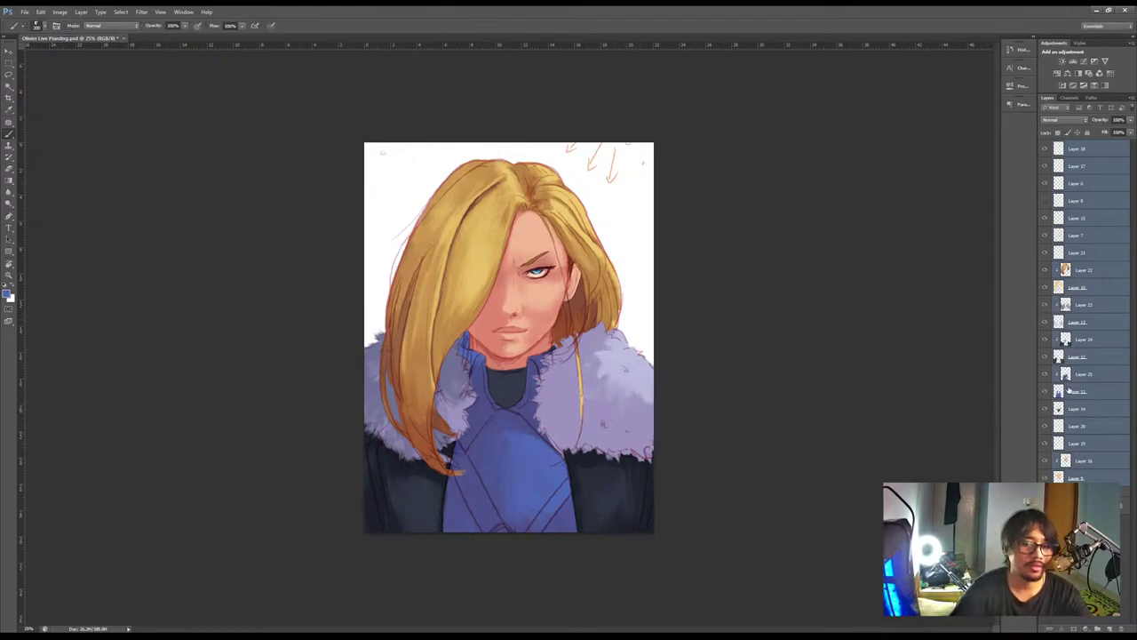
Check the fur collar shading by toggling Layer 23's visibility, and select the blue garment's base layer (Layer 11)
{"action": "left_click", "coordinate": [1046, 304]}
{"action": "left_click", "coordinate": [1046, 305]}
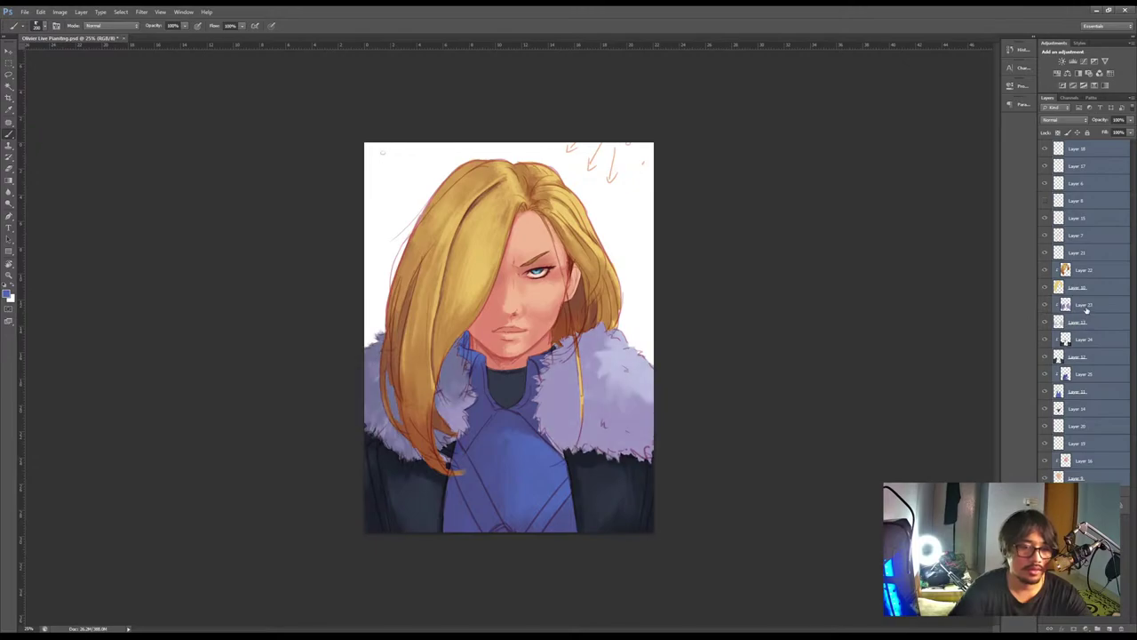
{"action": "left_click", "coordinate": [613, 366], "text": "alt"}
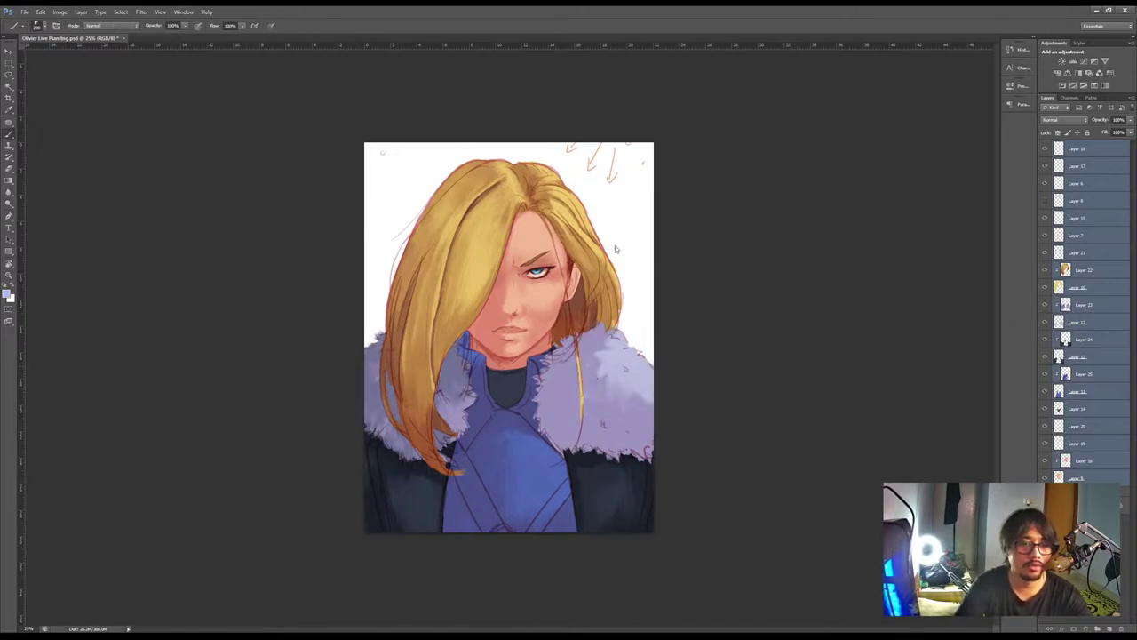
{"action": "left_click", "coordinate": [1095, 306]}
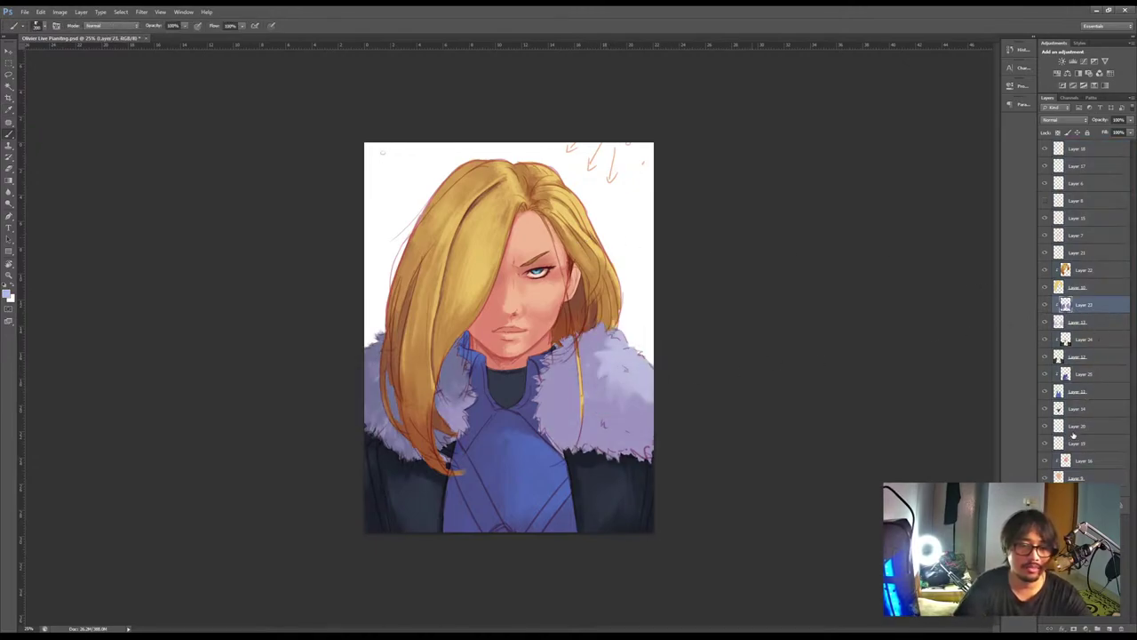
{"action": "left_click", "coordinate": [1099, 378]}
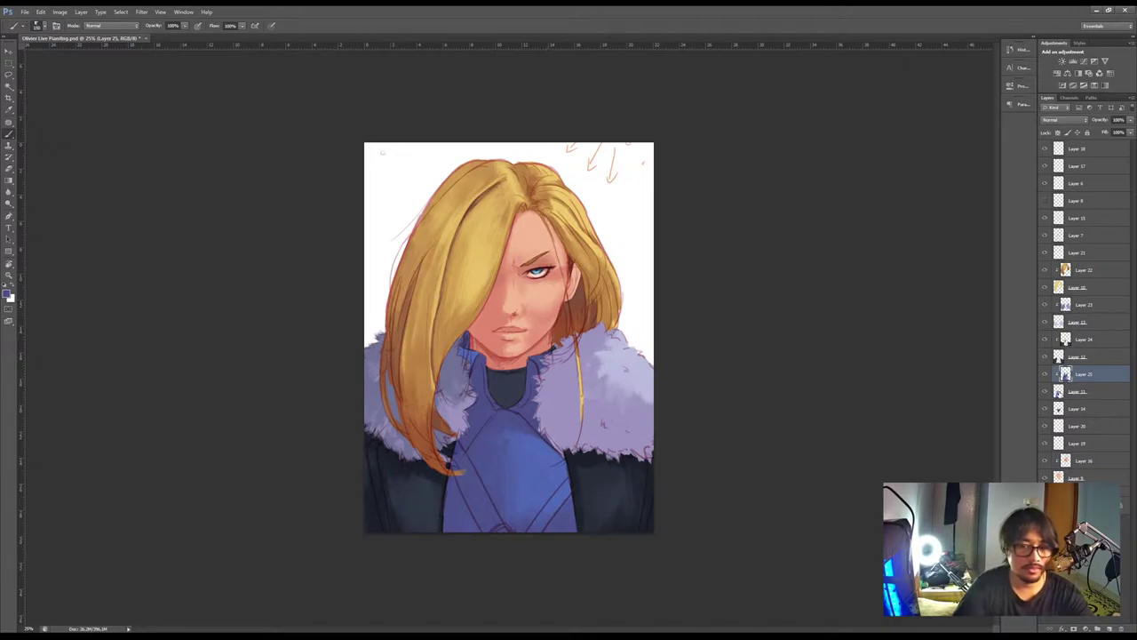
{"action": "left_click", "coordinate": [1076, 396]}
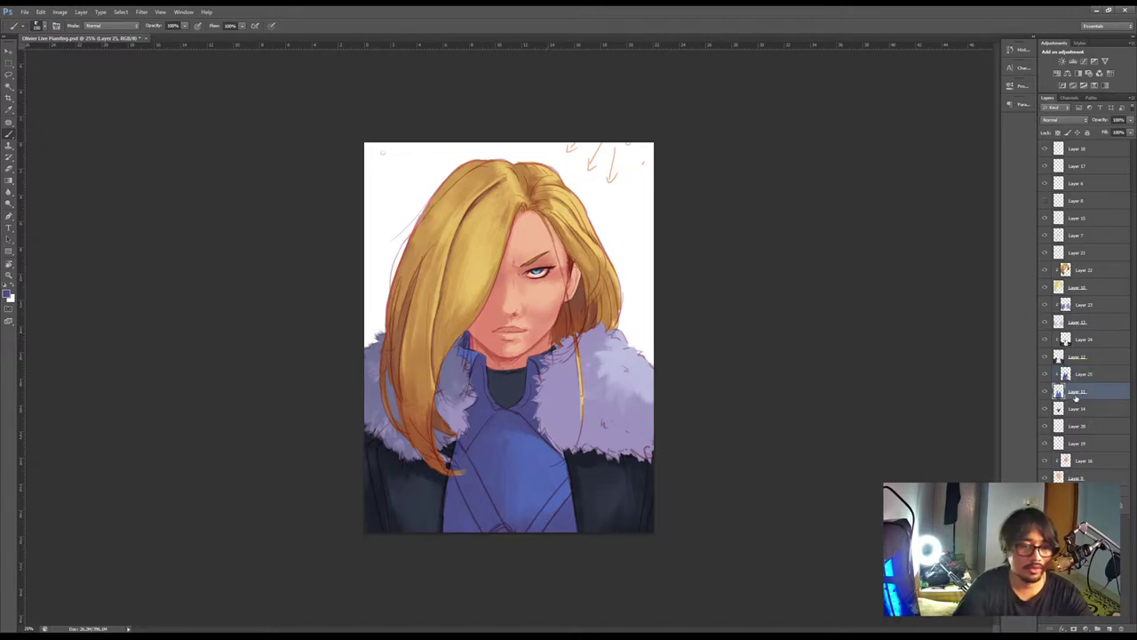
Toggle the visibility of the upper layers, including the grid on Layer 8, to identify what each one holds
{"action": "left_click", "coordinate": [1046, 201]}
{"action": "left_click", "coordinate": [1046, 203]}
{"action": "left_click", "coordinate": [1046, 220]}
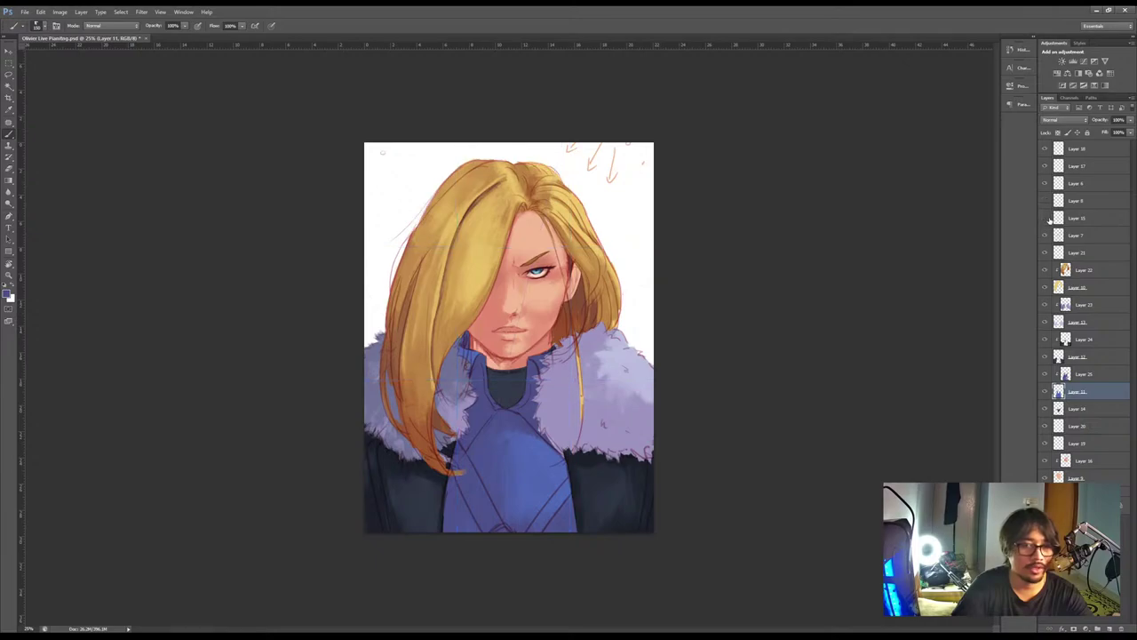
{"action": "left_click", "coordinate": [1049, 217]}
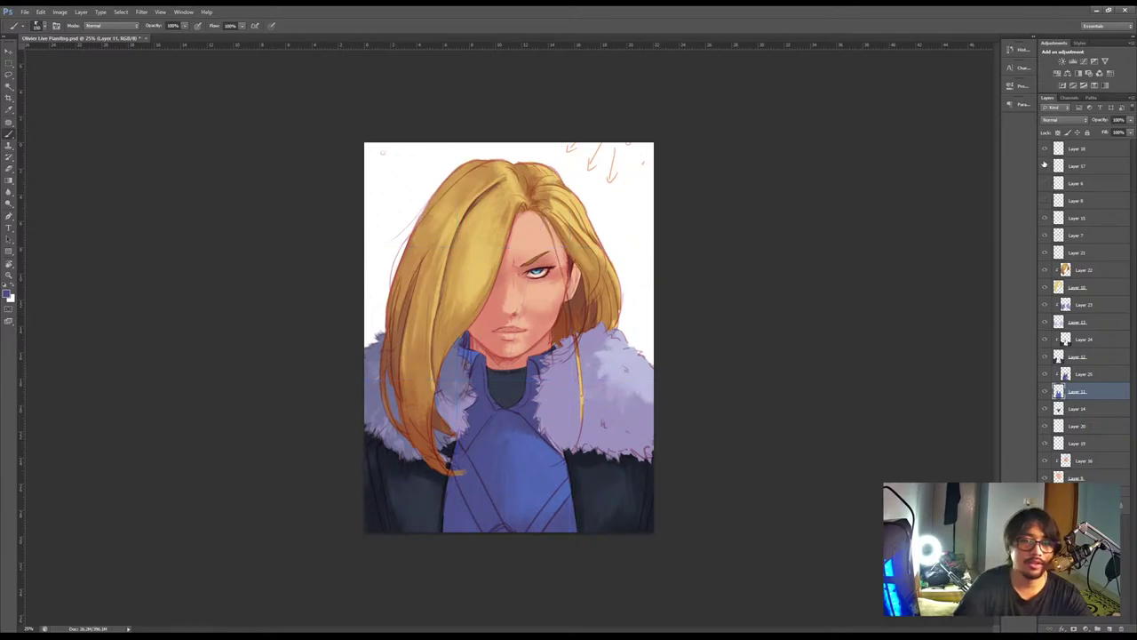
{"action": "left_click", "coordinate": [1045, 164]}
{"action": "left_click", "coordinate": [1046, 167]}
{"action": "left_click", "coordinate": [1045, 201]}
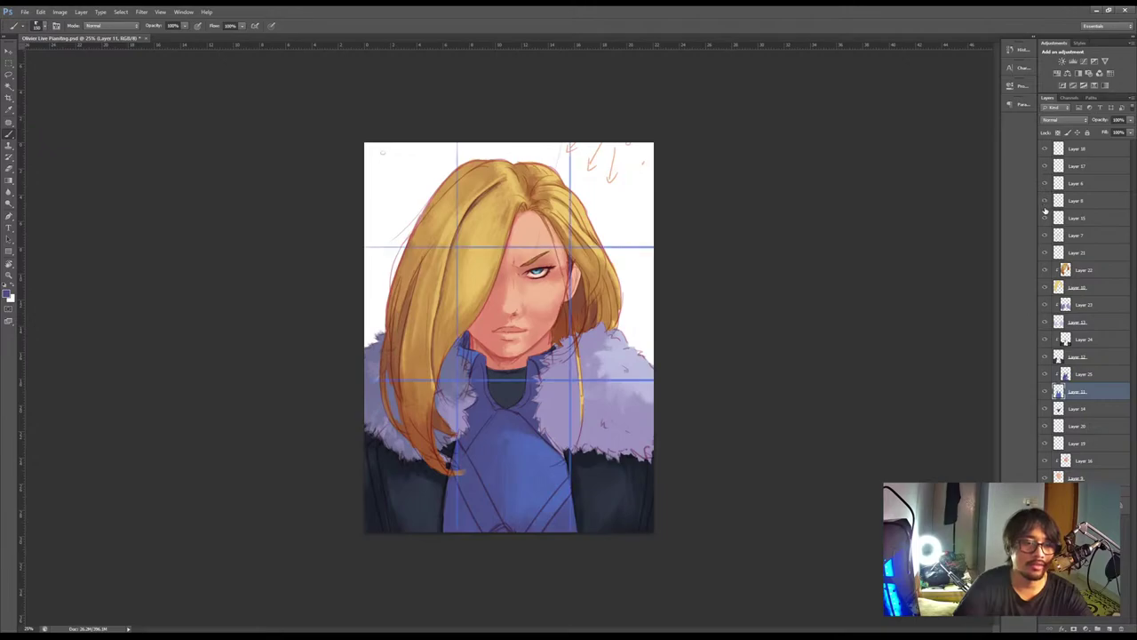
{"action": "left_click", "coordinate": [1046, 201]}
{"action": "left_click", "coordinate": [1046, 217]}
{"action": "left_click", "coordinate": [1046, 218]}
{"action": "left_click", "coordinate": [1076, 222]}
{"action": "key", "text": "ctrl+plus"}
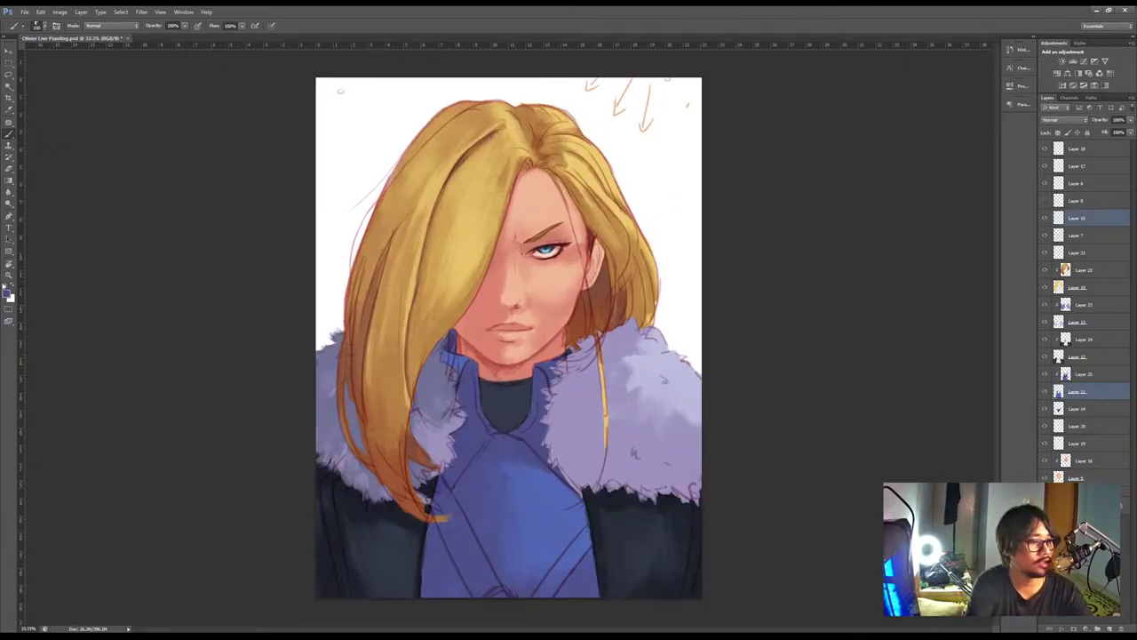
Erase the hair colour patch between the neck and the fur collar on the hair base layer (Layer 10)
{"action": "left_click", "coordinate": [368, 400], "text": "alt"}
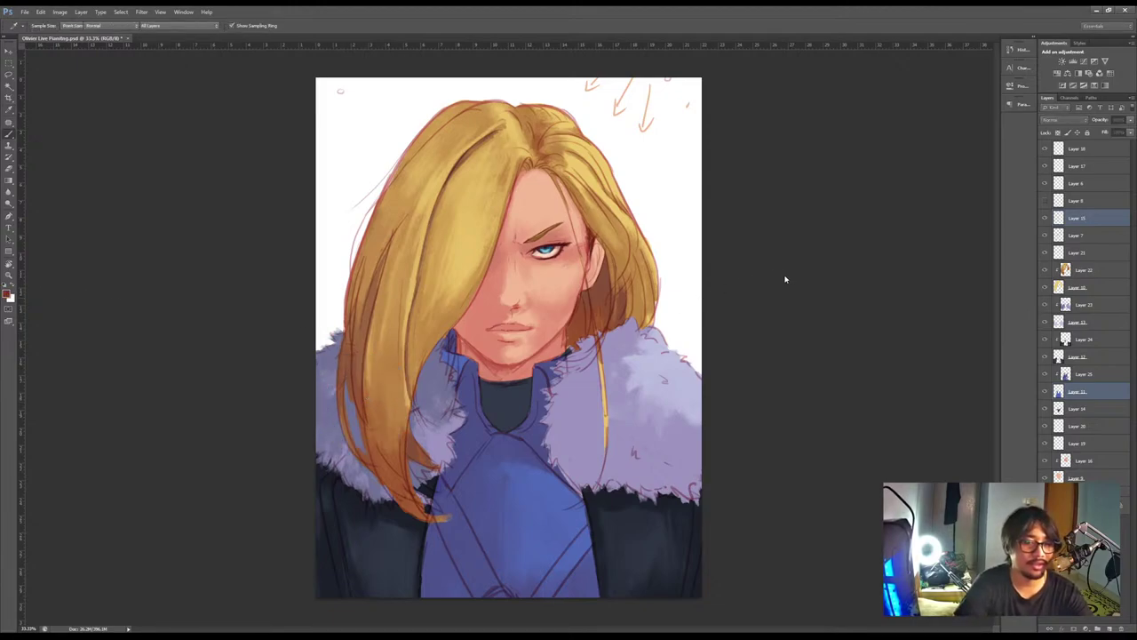
{"action": "left_click", "coordinate": [1061, 224]}
{"action": "left_click", "coordinate": [1058, 236]}
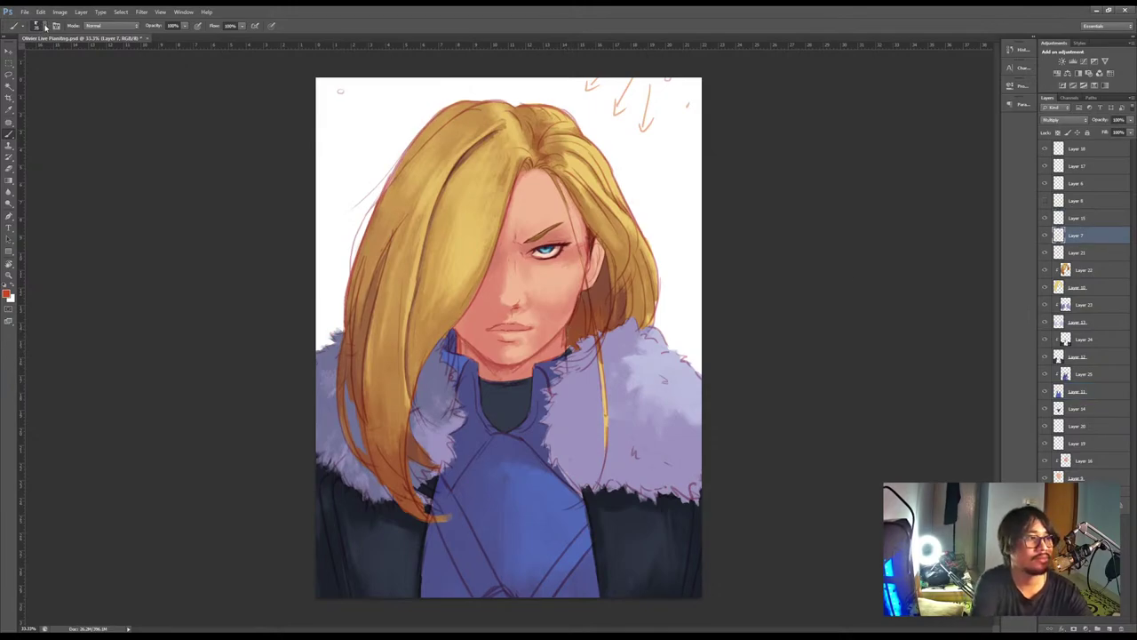
{"action": "left_click", "coordinate": [1091, 288]}
{"action": "key", "text": "e"}
{"action": "mouse_move", "coordinate": [565, 349]}
{"action": "left_mouse_down"}
{"action": "mouse_move", "coordinate": [571, 331]}
{"action": "mouse_move", "coordinate": [573, 343]}
{"action": "left_mouse_up"}
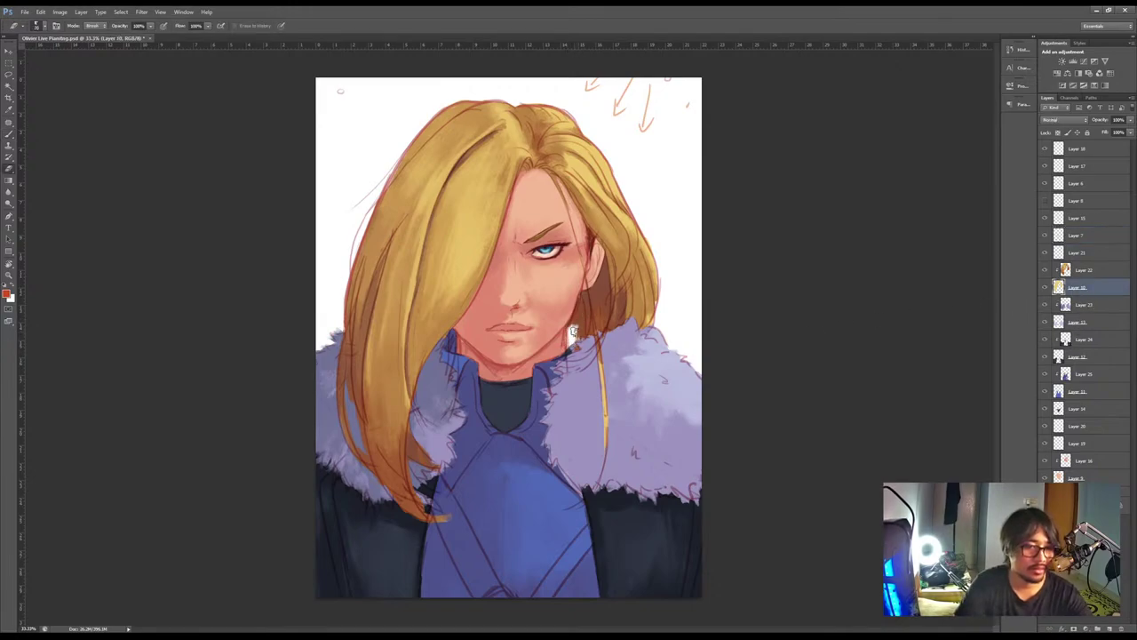
Touch up the sketch line beside the neck on the Multiply line layer (Layer 7) with a small brush
{"action": "left_click", "coordinate": [1073, 237]}
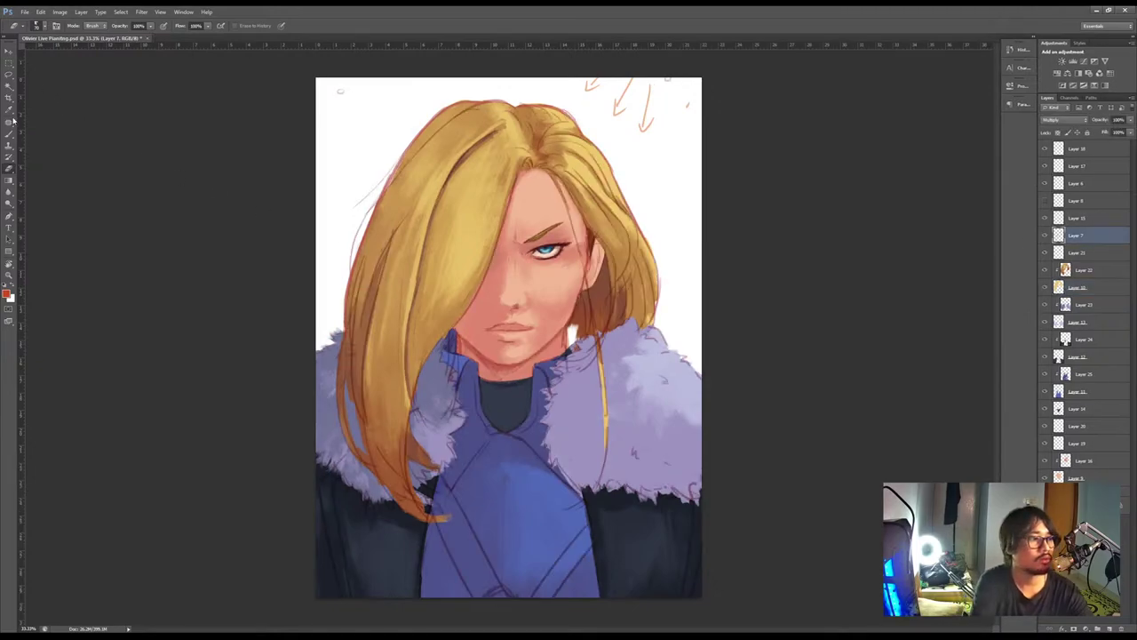
{"action": "key", "text": "b"}
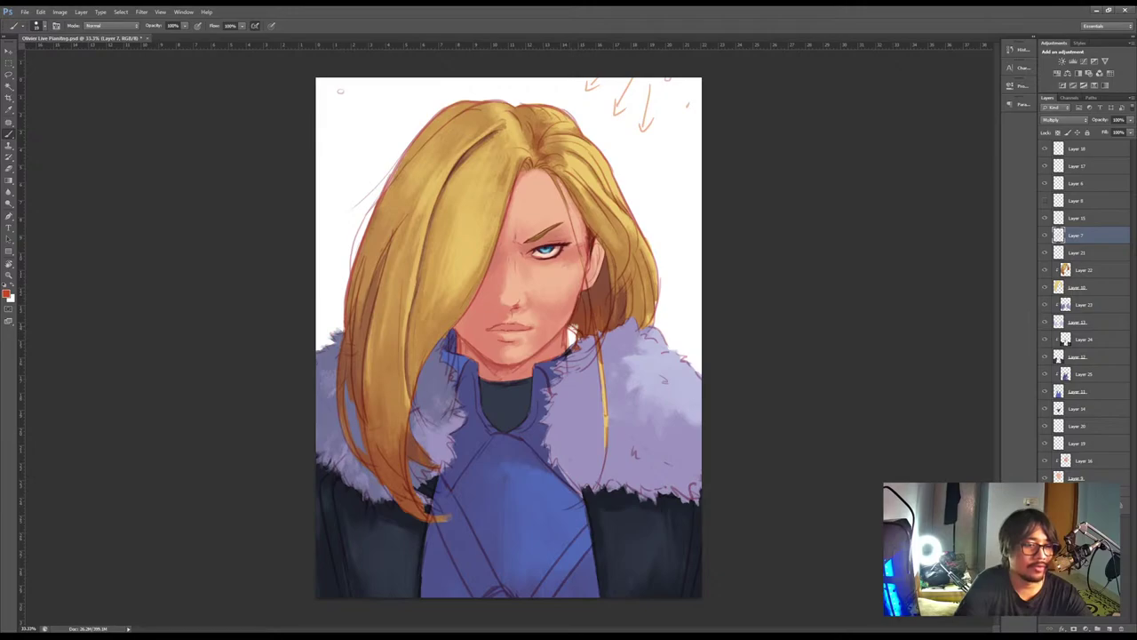
{"action": "key", "text": "ctrl+minus"}
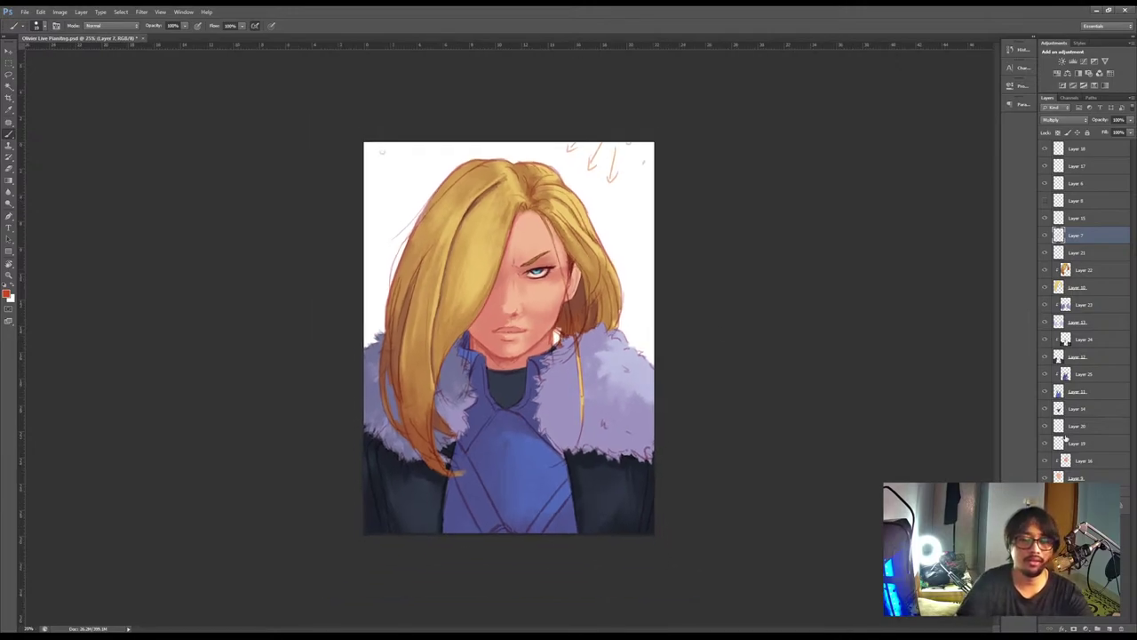
{"action": "key", "text": "ctrl+plus"}
Fill the gap beside the neck with the garment's sampled blue on Layer 11 and tidy the collar's edge with the eraser
{"action": "left_click", "coordinate": [1076, 287]}
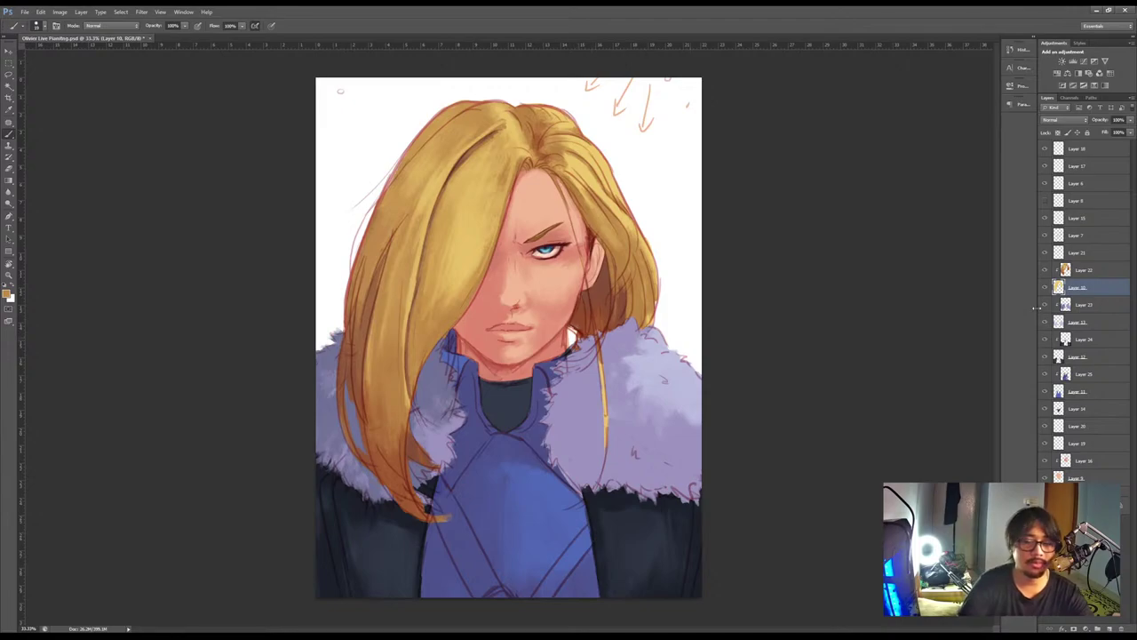
{"action": "left_click", "coordinate": [1084, 395]}
{"action": "left_click", "coordinate": [547, 493], "text": "alt"}
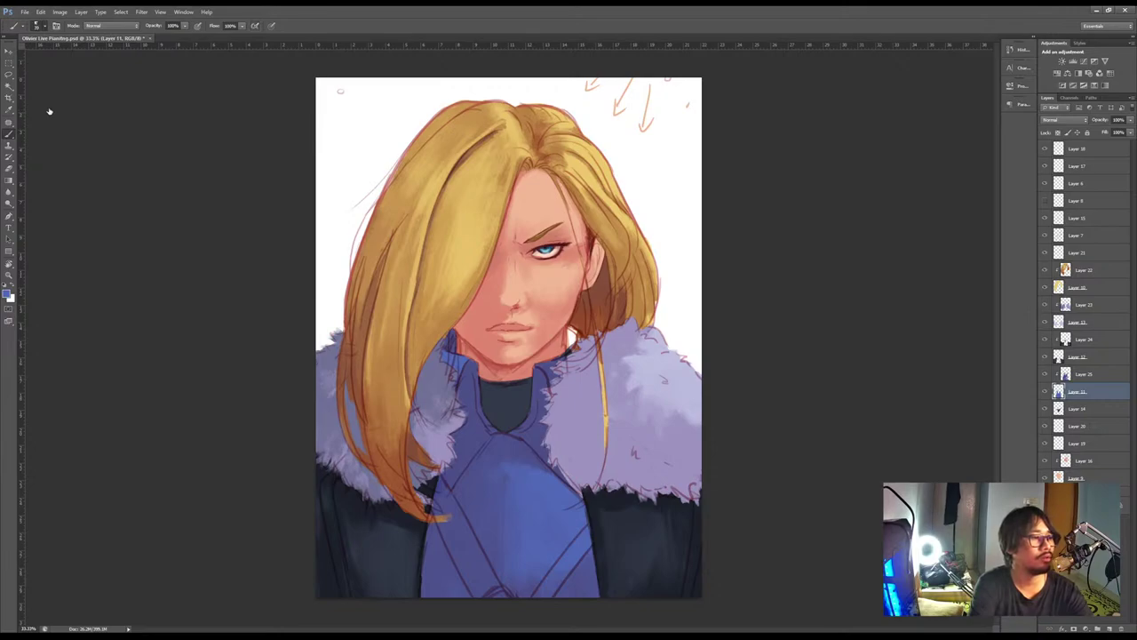
{"action": "left_click_drag", "start_coordinate": [575, 337], "coordinate": [570, 352]}
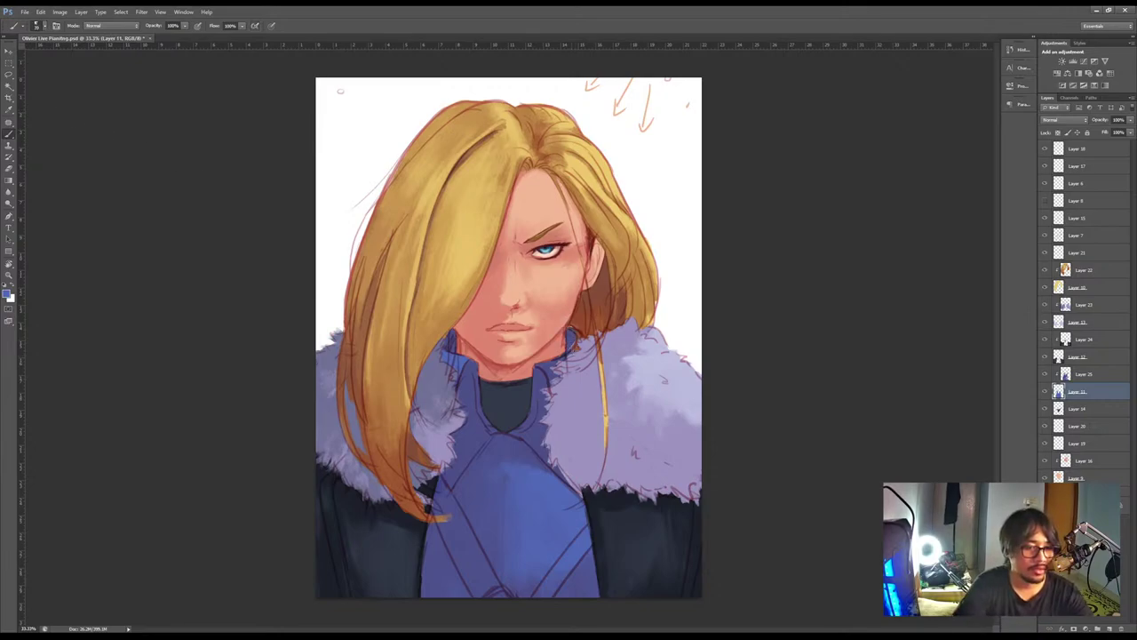
{"action": "key", "text": "e"}
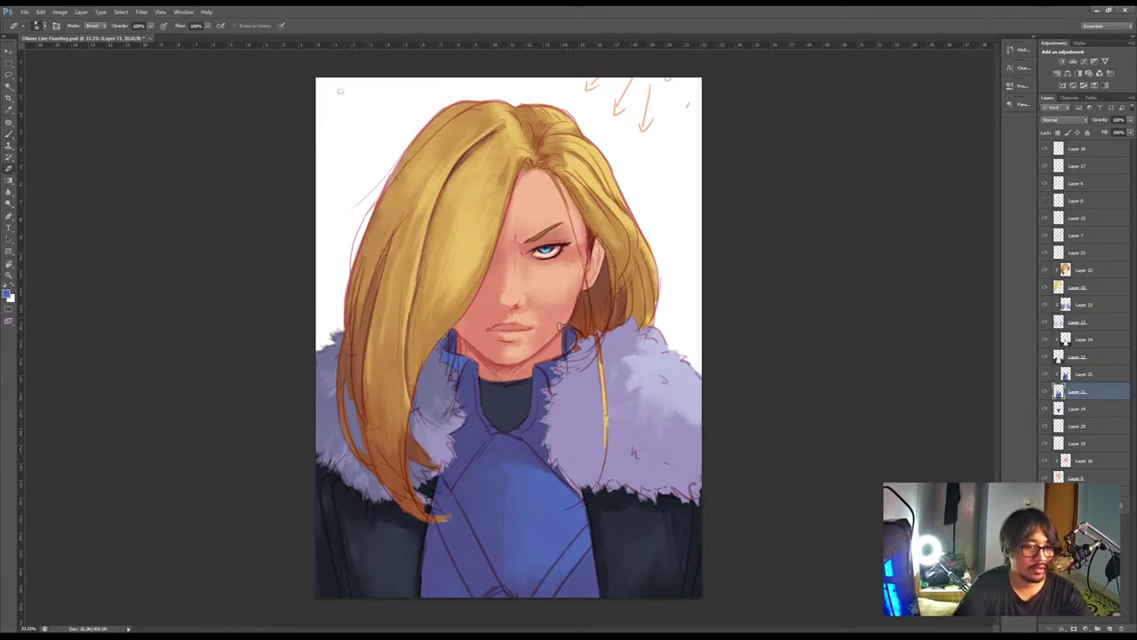
{"action": "key", "text": "b"}
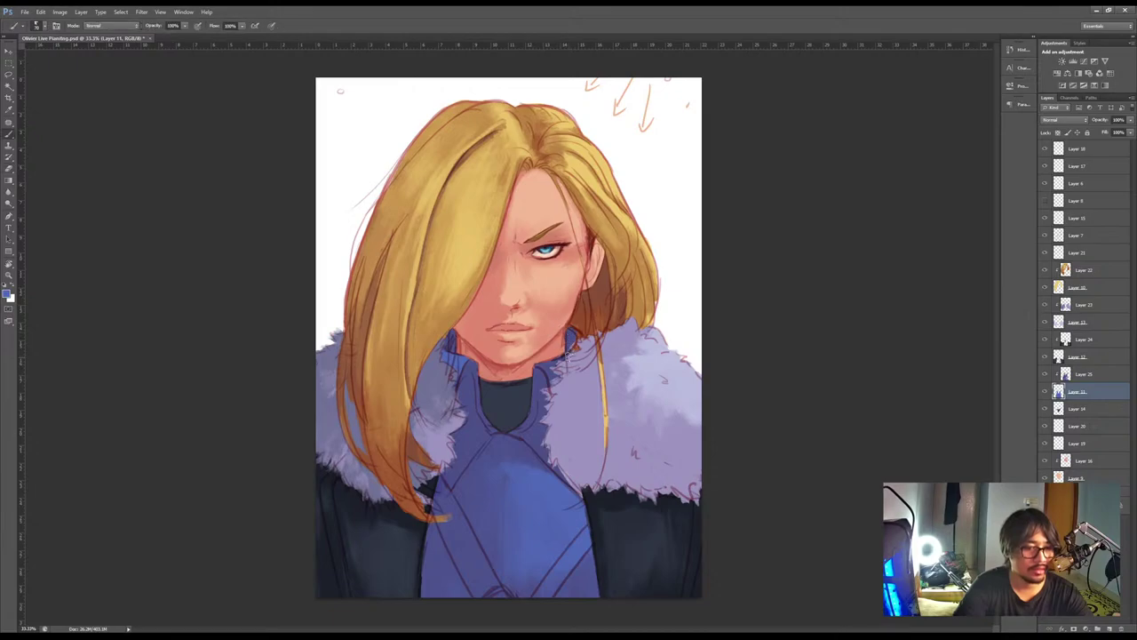
{"action": "key", "text": "e"}
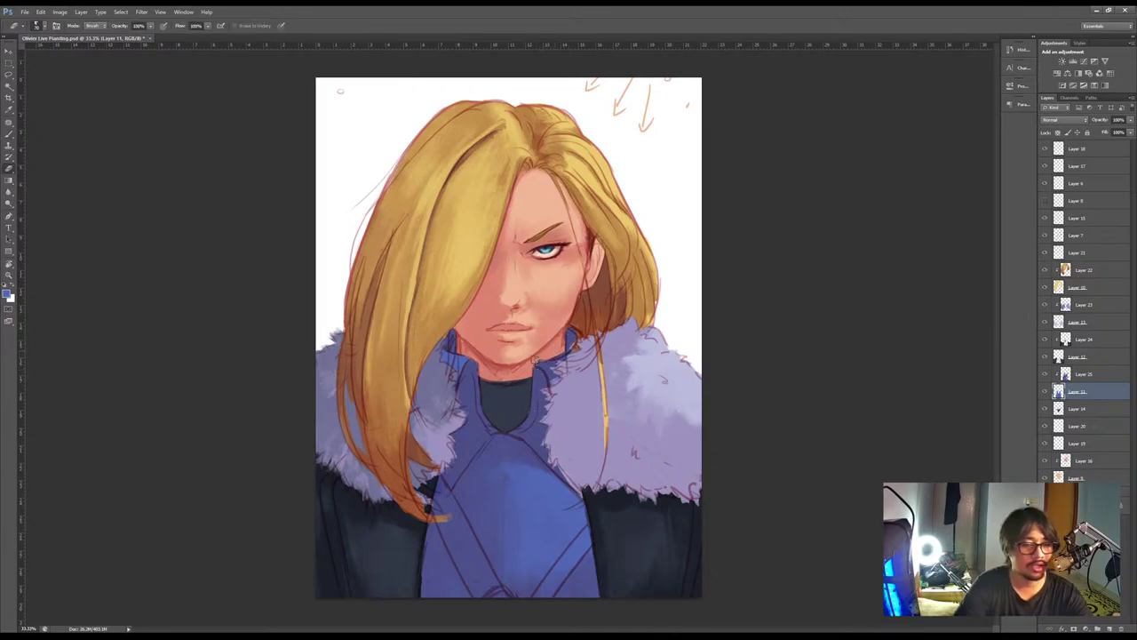
{"action": "key", "text": "b"}
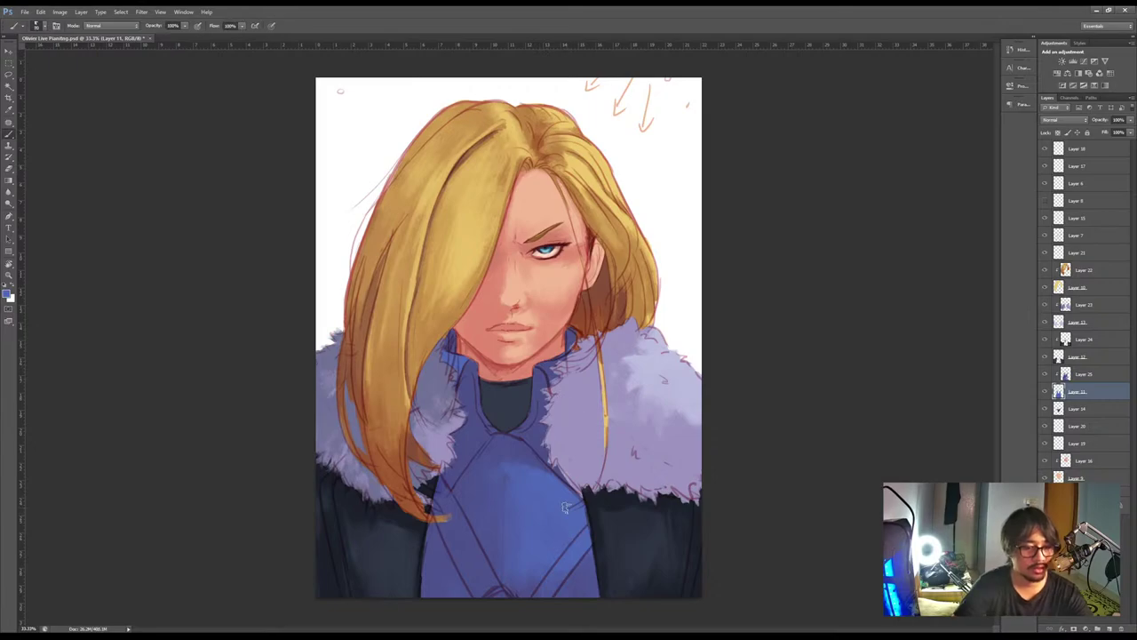
Choose progressively darker blues and paint shadows inside the blue collar beside the neck on the clipped shading layer (Layer 25)
{"action": "left_click", "coordinate": [1100, 377]}
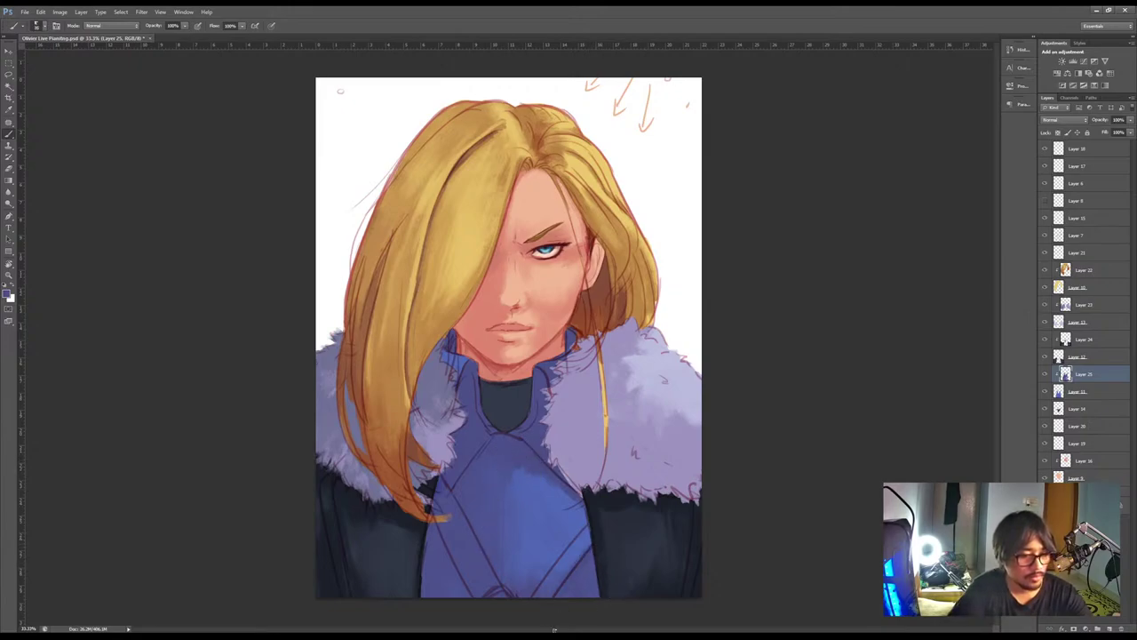
{"action": "key", "text": "i"}
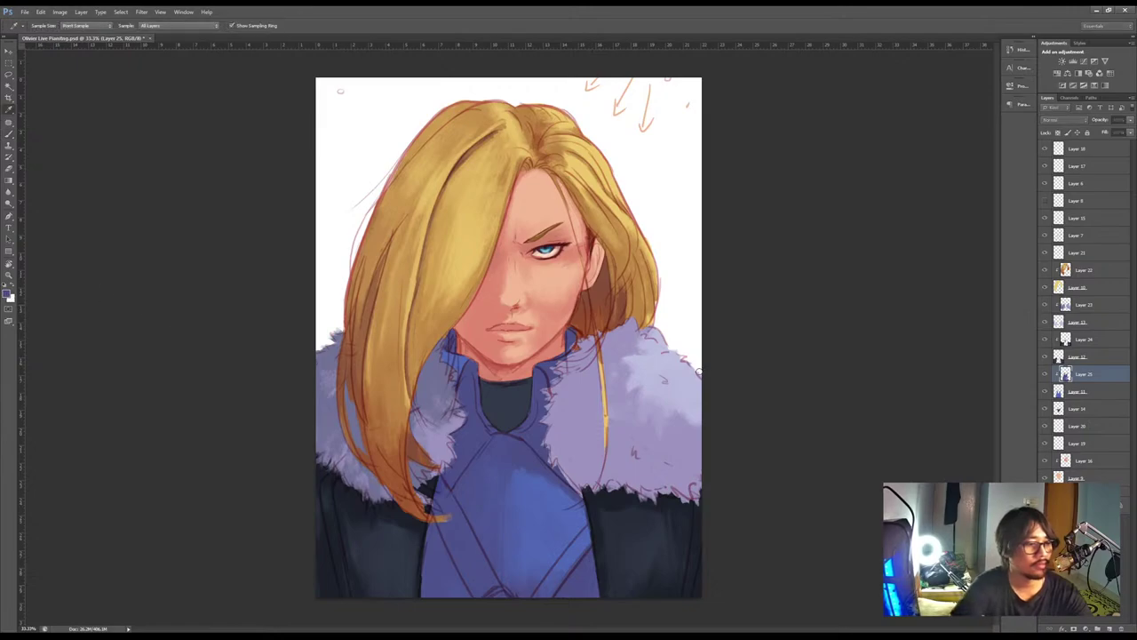
{"action": "key", "text": "b"}
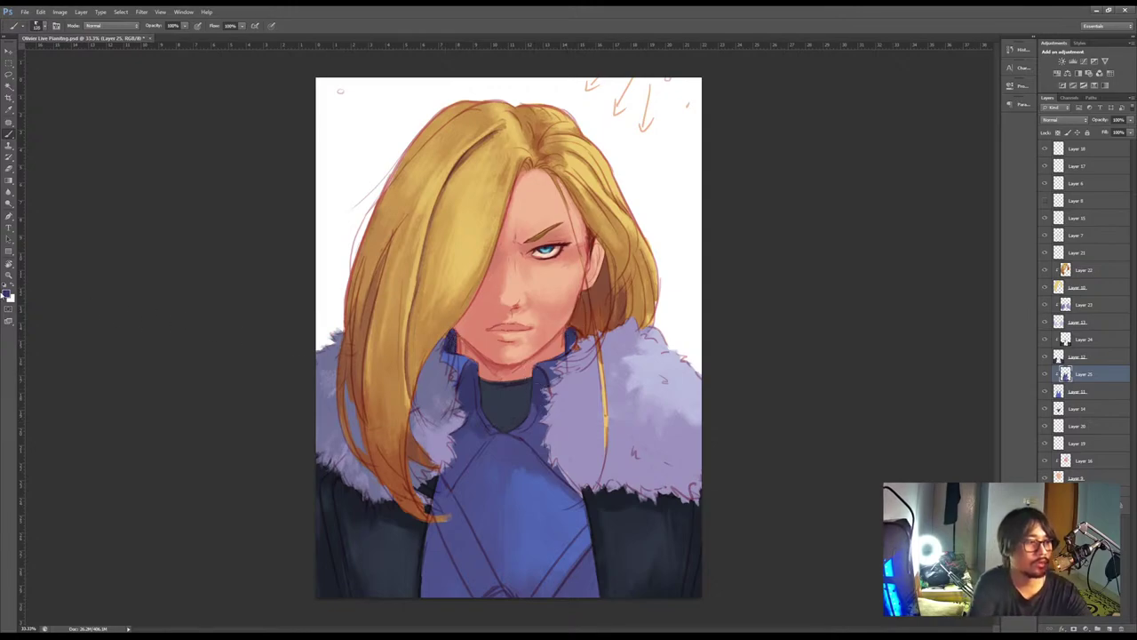
{"action": "key", "text": "i"}
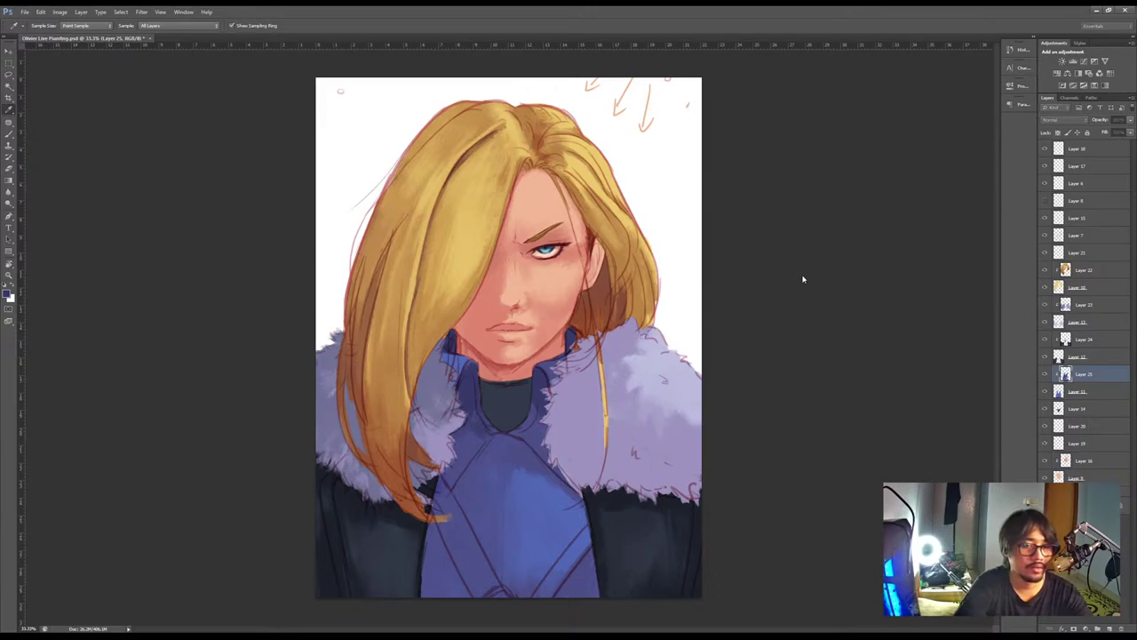
{"action": "key", "text": "b"}
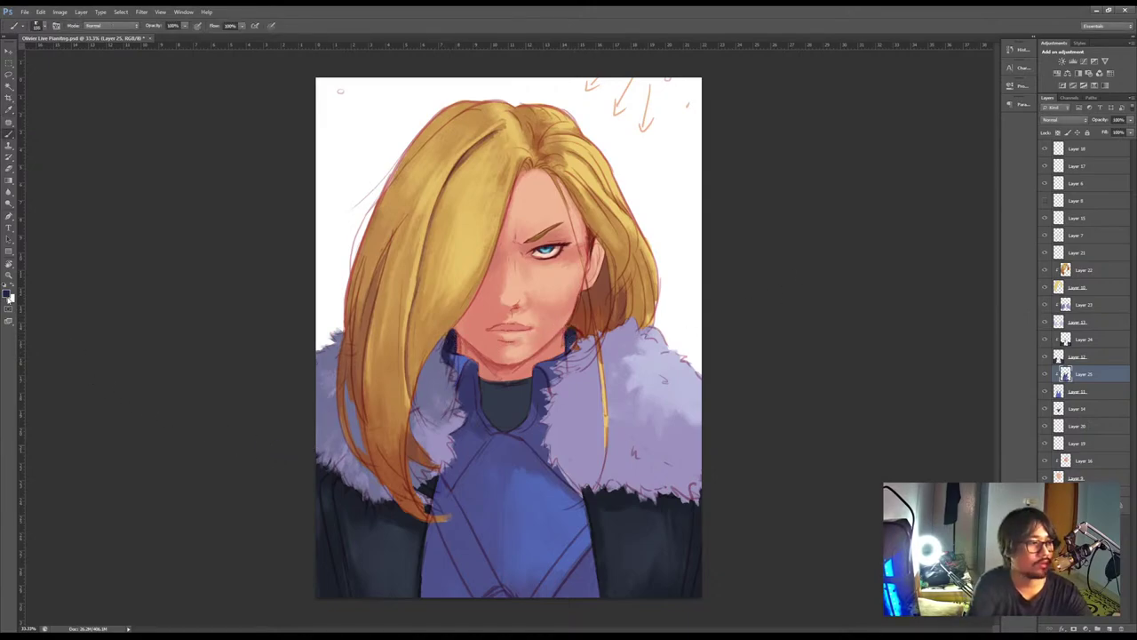
{"action": "key", "text": "i"}
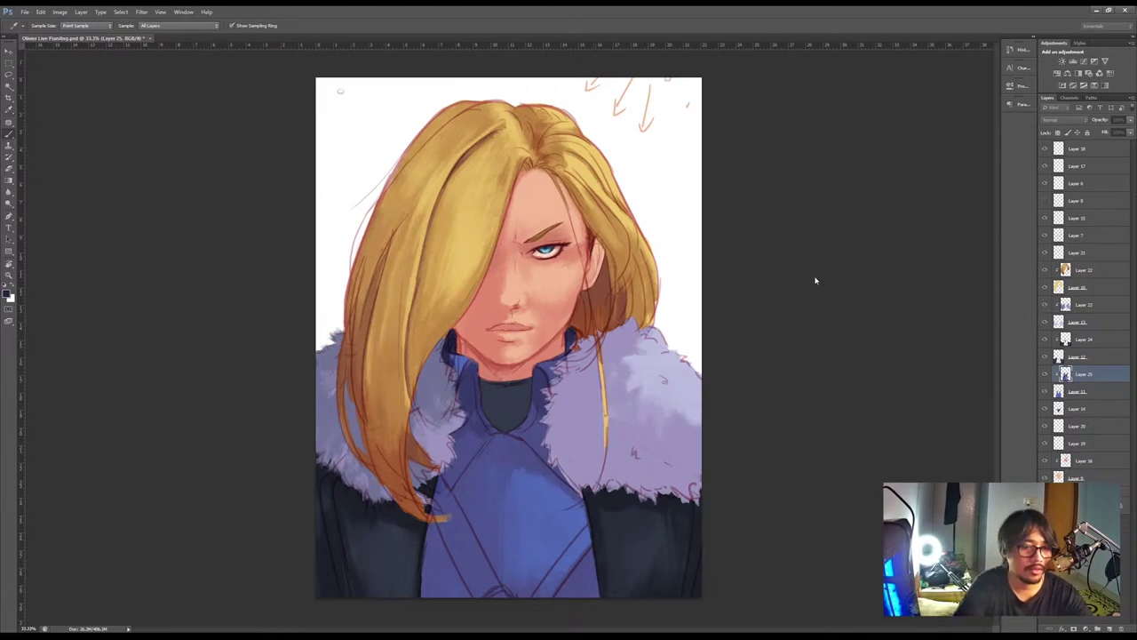
{"action": "key", "text": "b"}
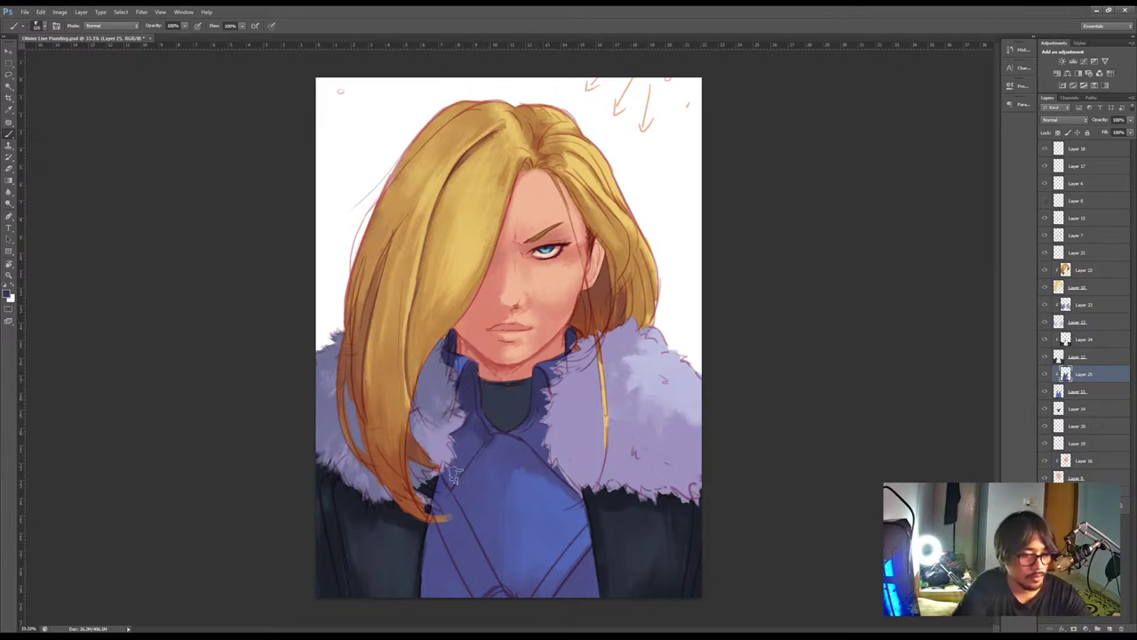
Darken the blue garment's collar flaps along the chest opening and blend their edges with blues sampled from the garment
{"action": "mouse_move", "coordinate": [487, 435]}
{"action": "left_mouse_down"}
{"action": "mouse_move", "coordinate": [415, 532]}
{"action": "mouse_move", "coordinate": [474, 469]}
{"action": "left_mouse_up"}
{"action": "left_click", "coordinate": [448, 503], "text": "alt"}
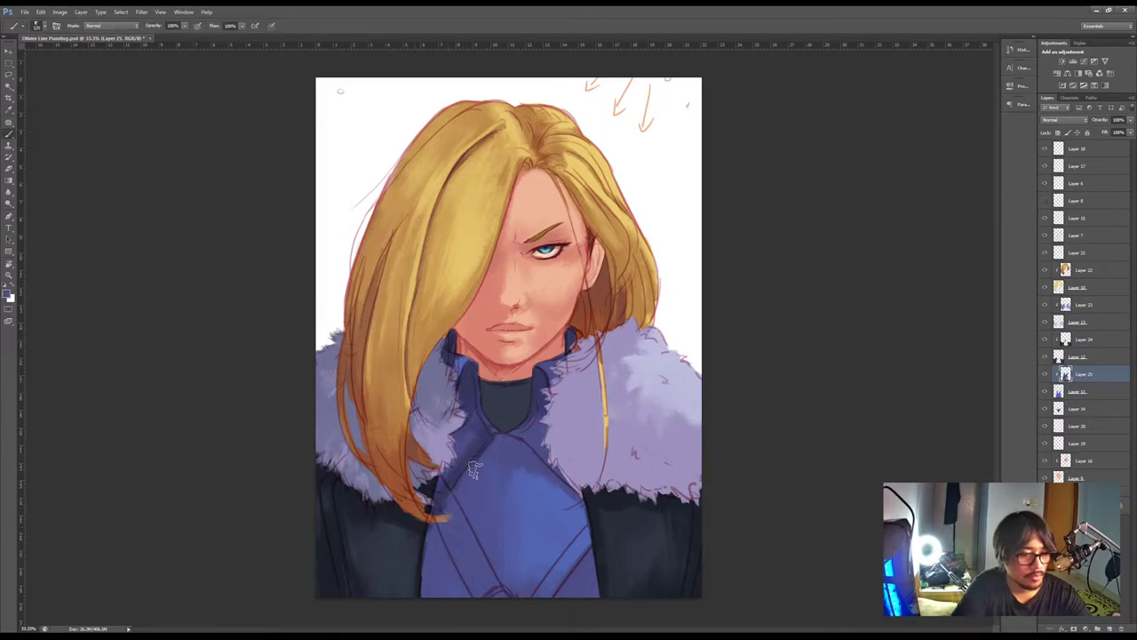
{"action": "left_click", "coordinate": [477, 444], "text": "alt"}
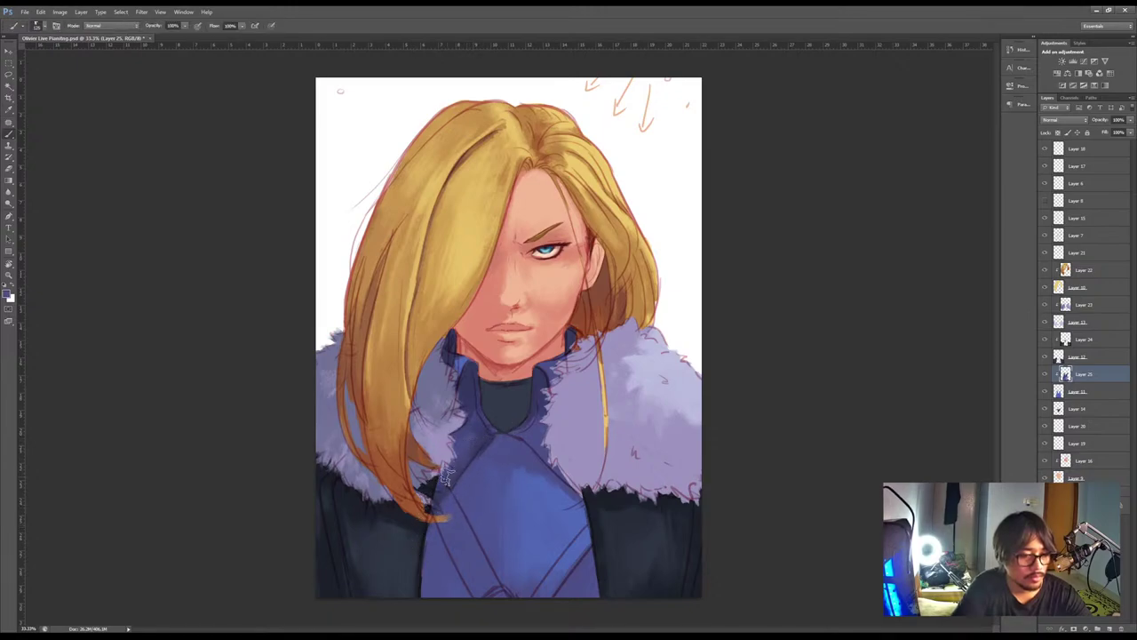
{"action": "left_click", "coordinate": [469, 395], "text": "alt"}
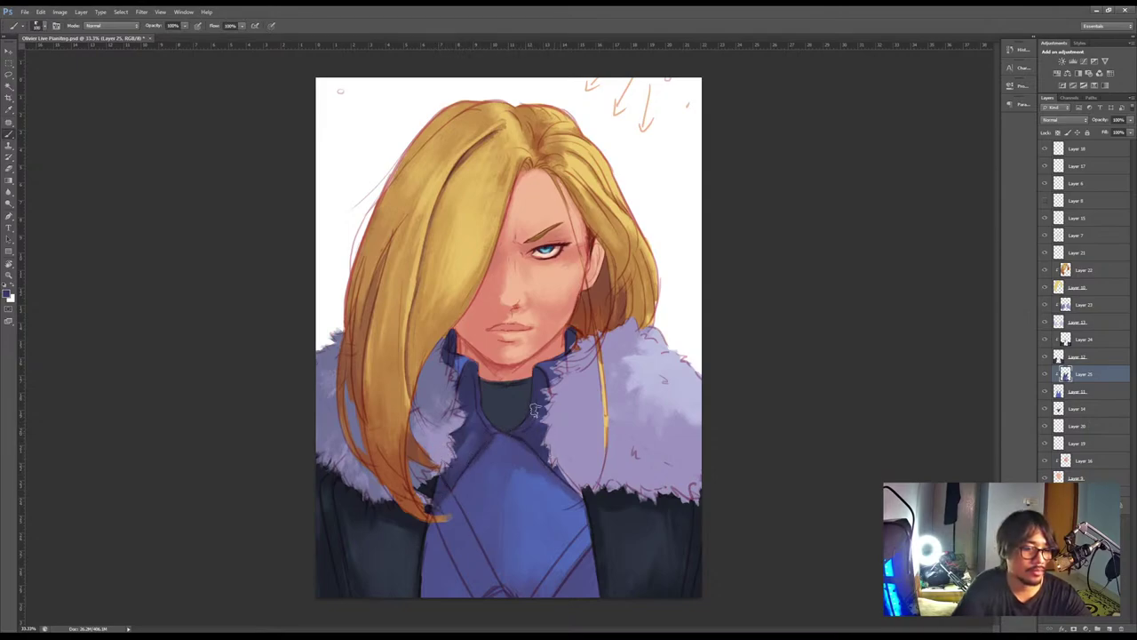
{"action": "left_click", "coordinate": [518, 461], "text": "alt"}
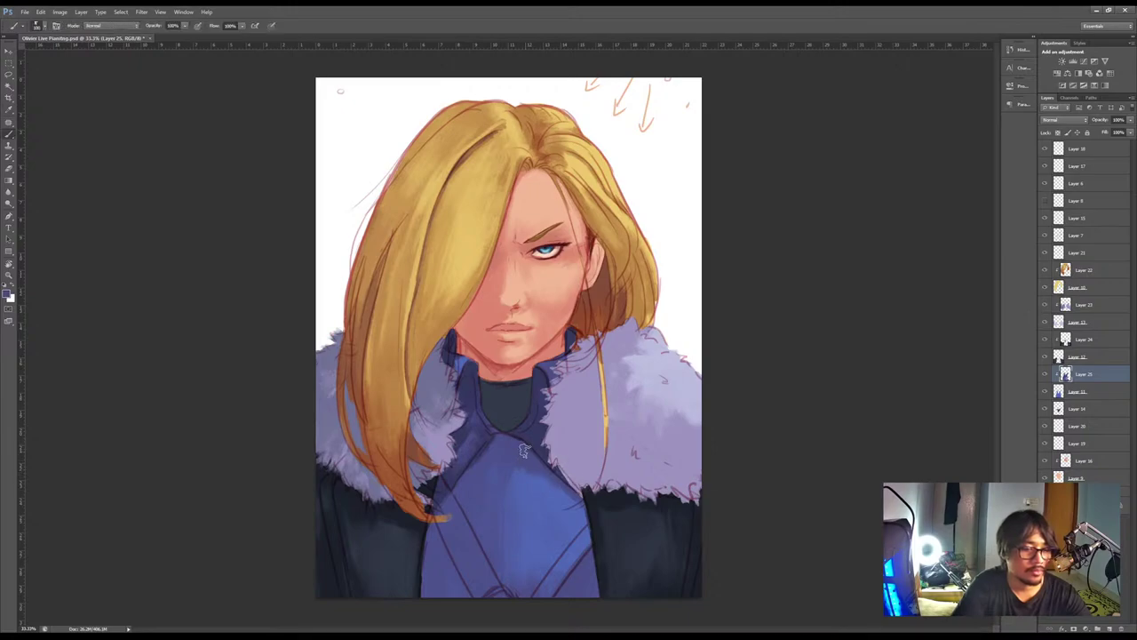
{"action": "left_click", "coordinate": [544, 443], "text": "alt"}
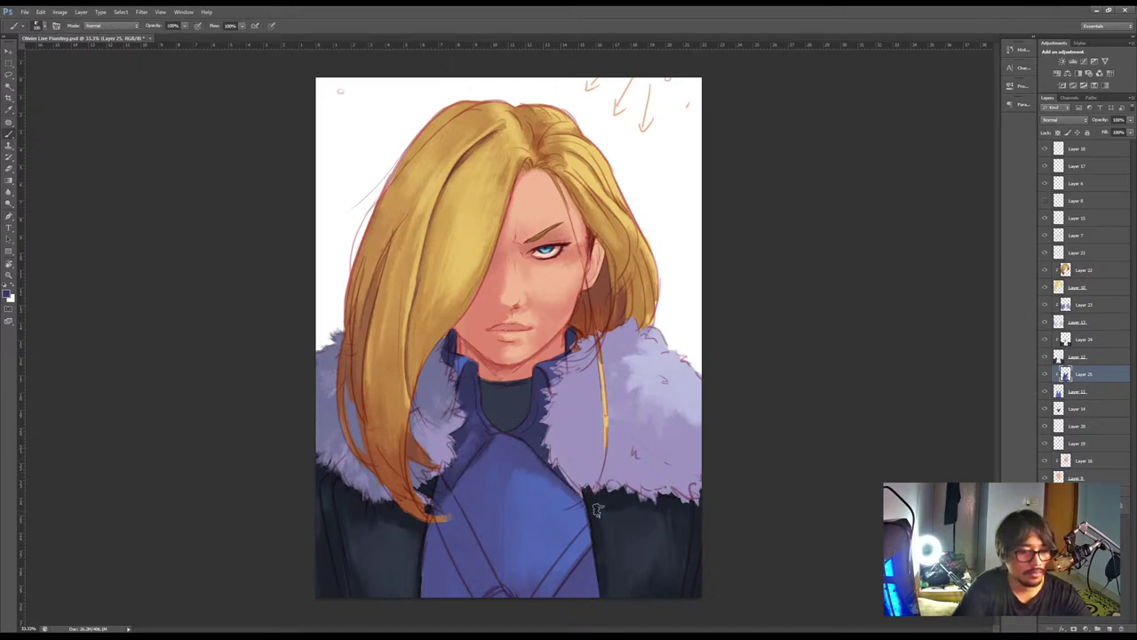
{"action": "left_click", "coordinate": [511, 449], "text": "alt"}
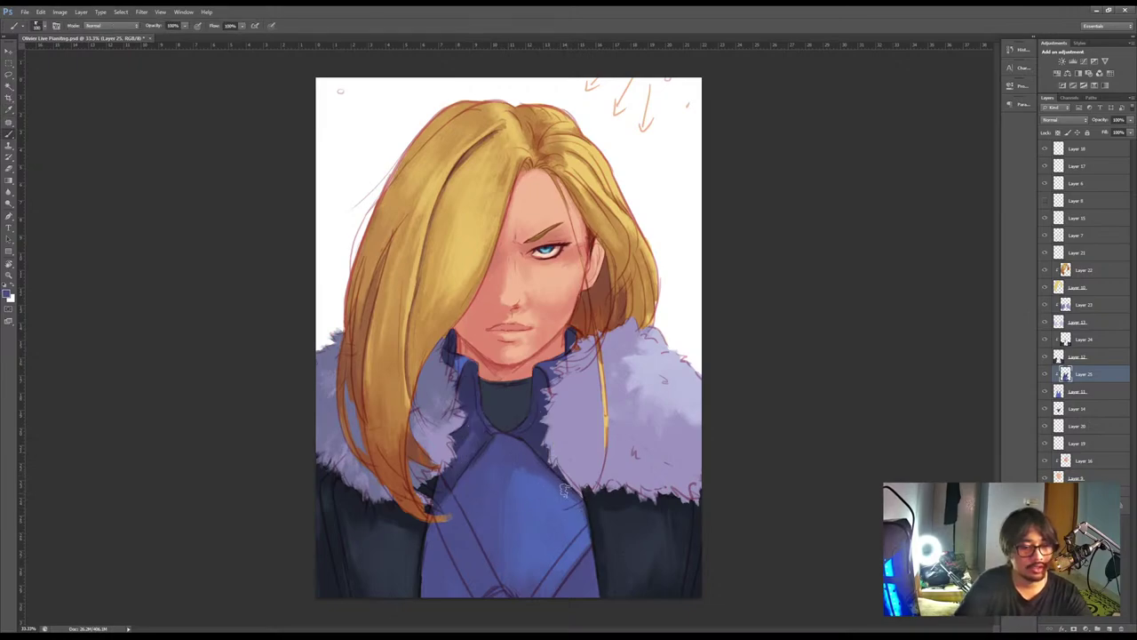
Blend the shadow on the blue garment's chest beside the fur collar with a larger brush and blues sampled from the garment
{"action": "key", "text": "bracketright"}
{"action": "key", "text": "bracketright"}
{"action": "left_click", "coordinate": [544, 509], "text": "alt"}
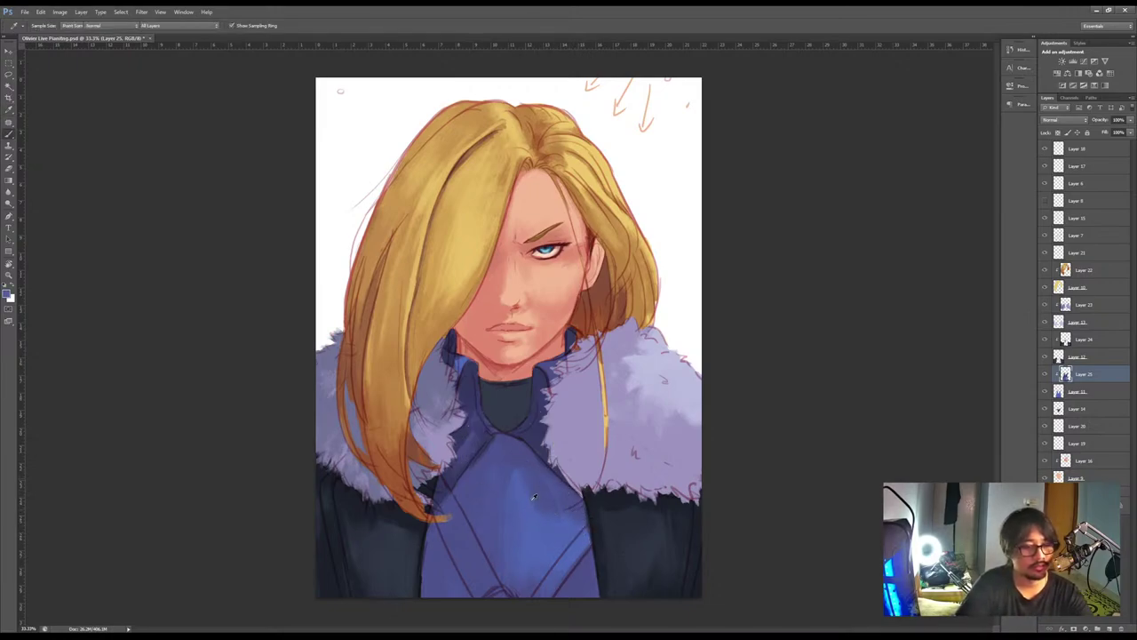
{"action": "left_click", "coordinate": [559, 488], "text": "alt"}
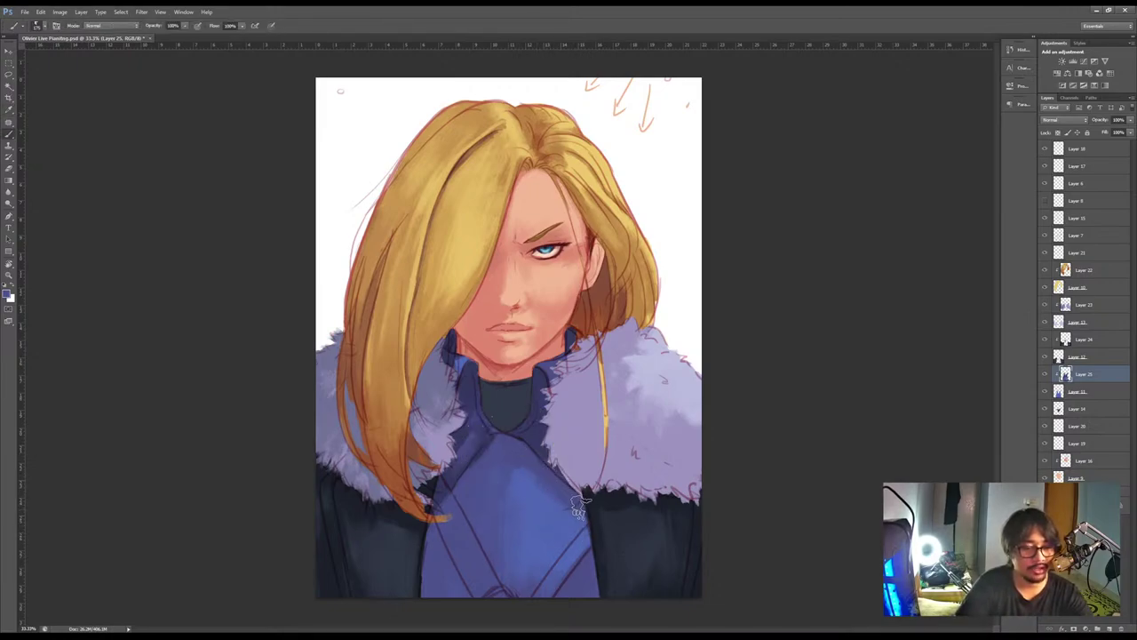
{"action": "mouse_move", "coordinate": [582, 506]}
{"action": "left_mouse_down"}
{"action": "mouse_move", "coordinate": [529, 477]}
{"action": "mouse_move", "coordinate": [578, 524]}
{"action": "left_mouse_up"}
{"action": "left_click", "coordinate": [532, 478], "text": "alt"}
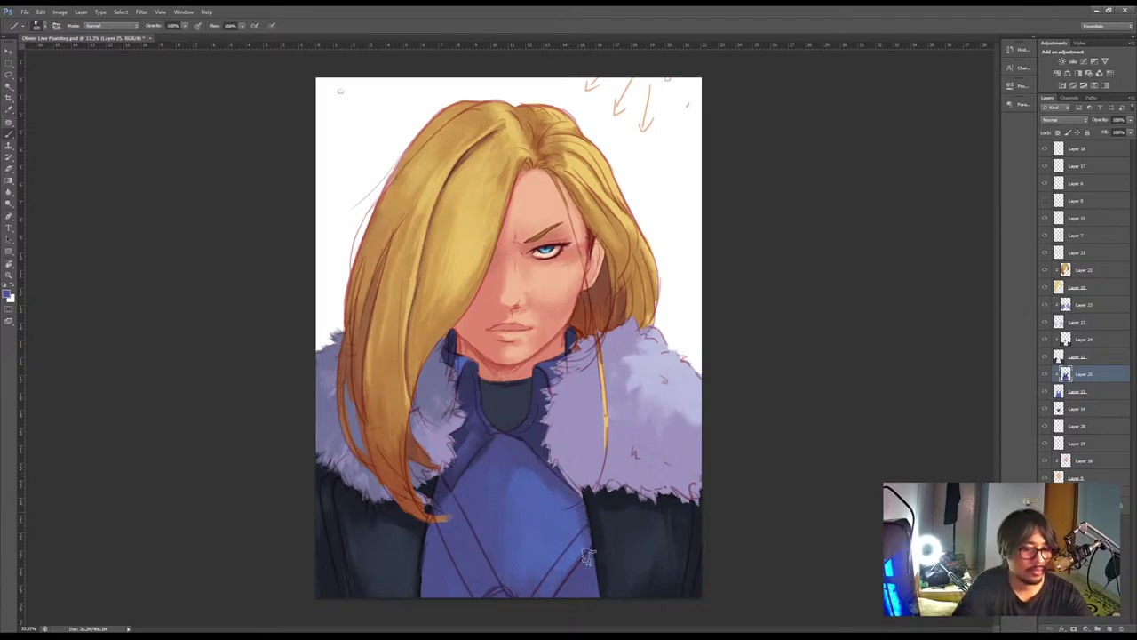
Darken the lower part of the blue garment between the strap lines and the coat with the collar's sampled dark blue
{"action": "left_click", "coordinate": [483, 426], "text": "alt"}
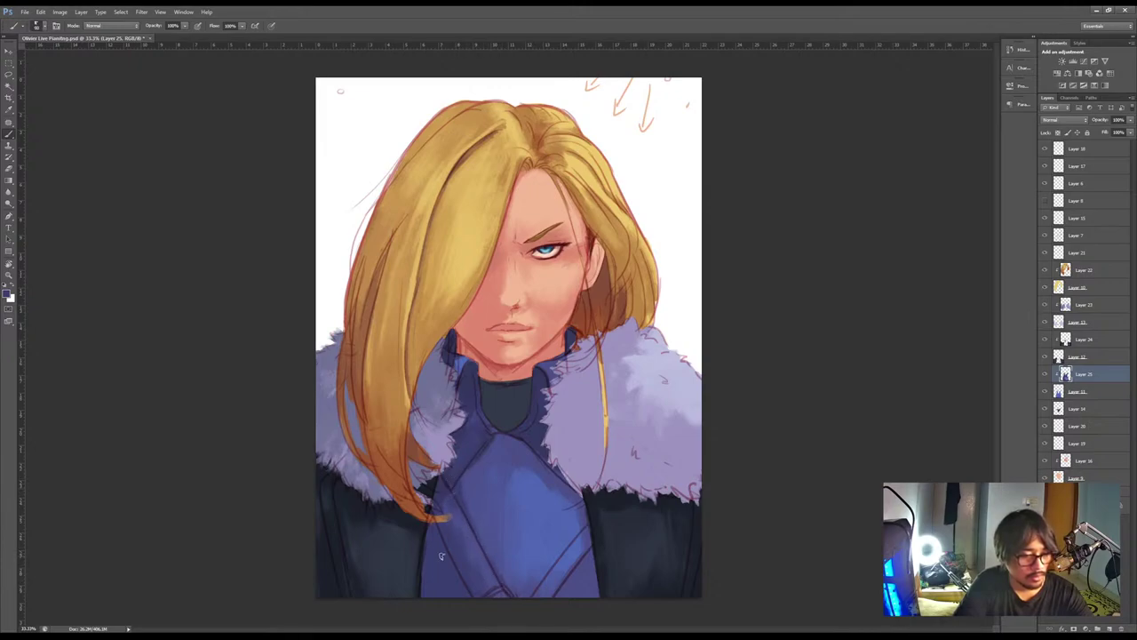
{"action": "key", "text": "i"}
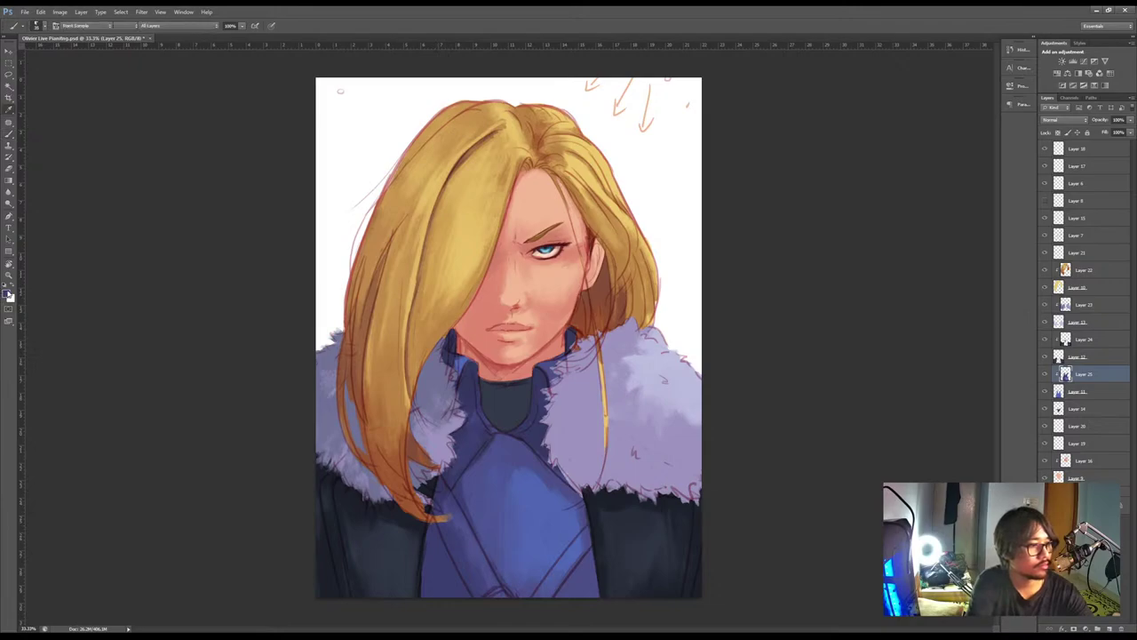
{"action": "key", "text": "b"}
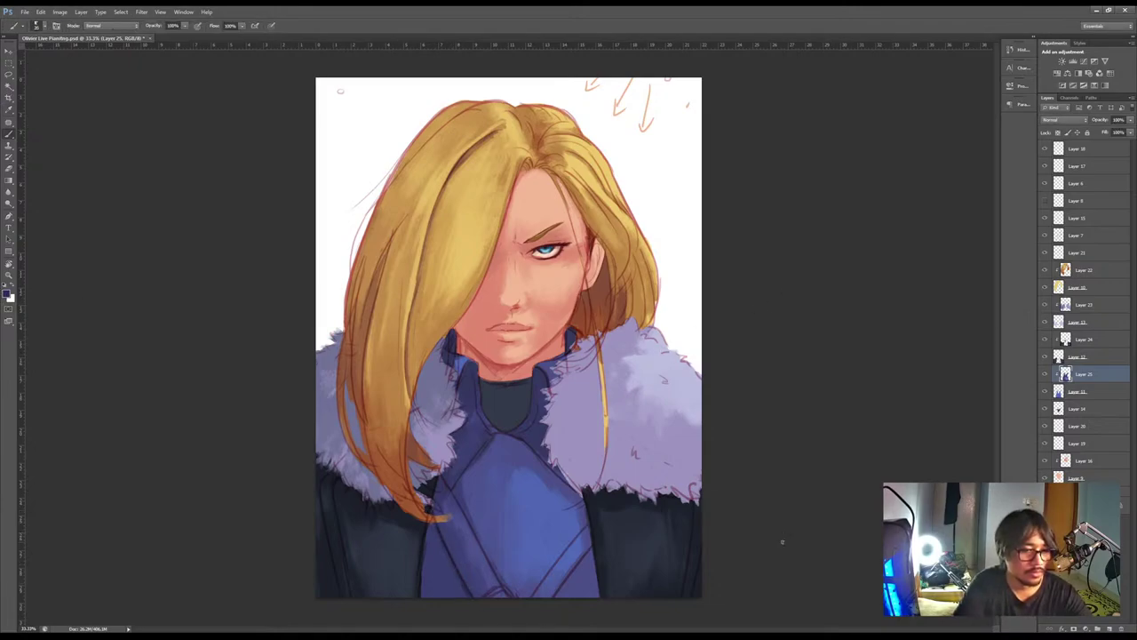
Add a new clipped layer above the blue garment's shading layer (Layer 25) for the strap
{"action": "left_click", "coordinate": [1087, 342]}
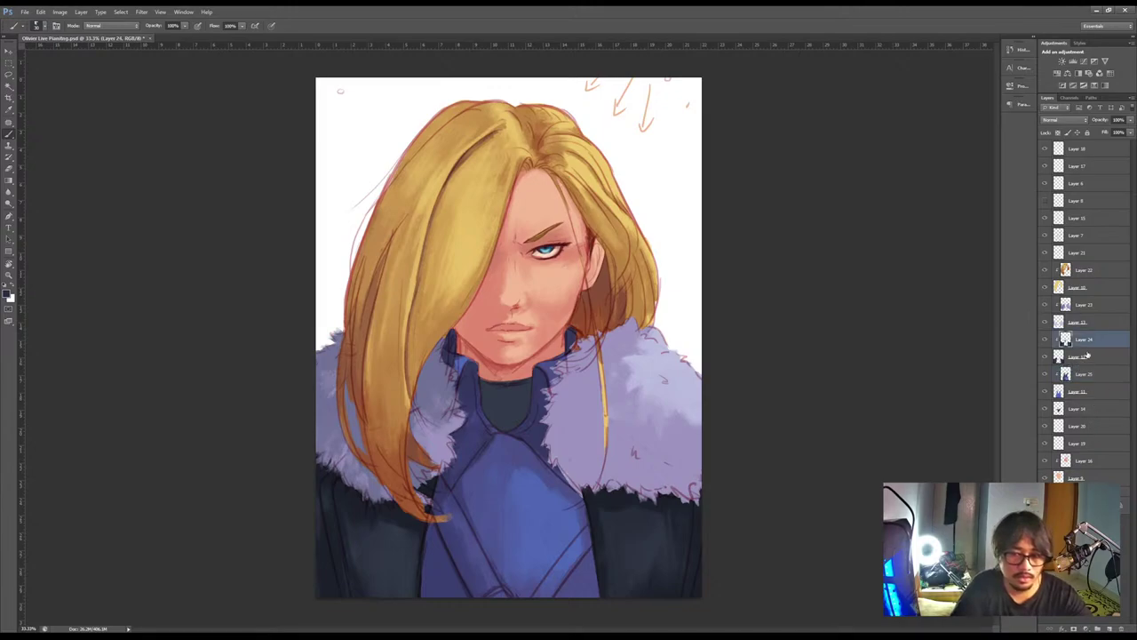
{"action": "left_click", "coordinate": [1091, 392]}
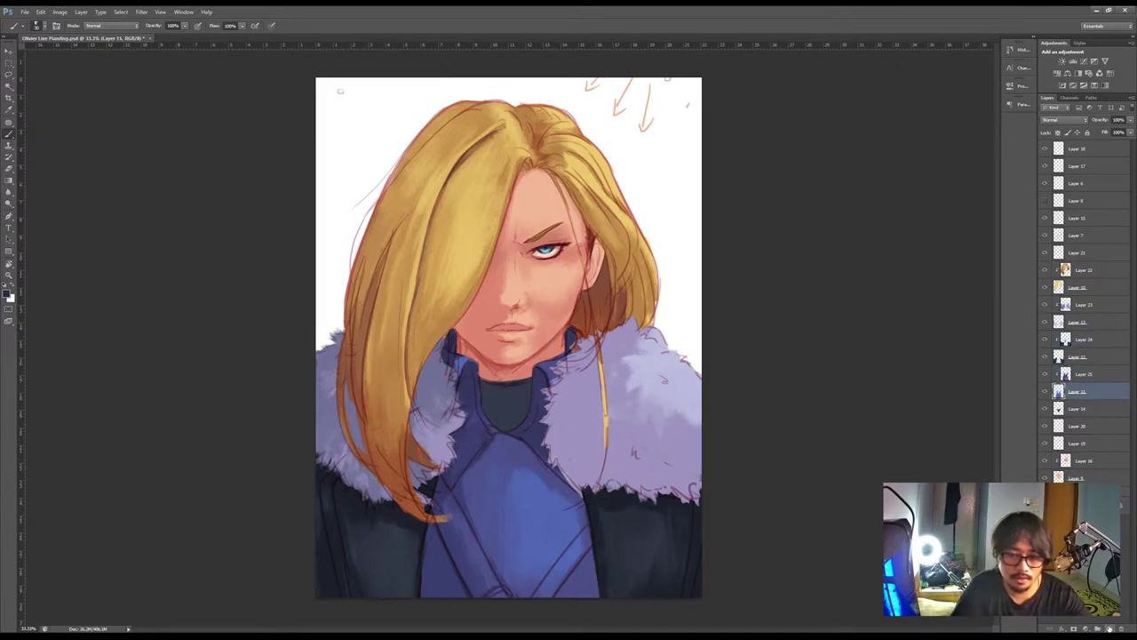
{"action": "left_click", "coordinate": [1109, 628]}
{"action": "left_click_drag", "start_coordinate": [1094, 392], "coordinate": [1088, 368]}
Choose a muted grey-blue and fill the diagonal strap across the garment's chest on Layer 26
{"action": "key", "text": "alt"}
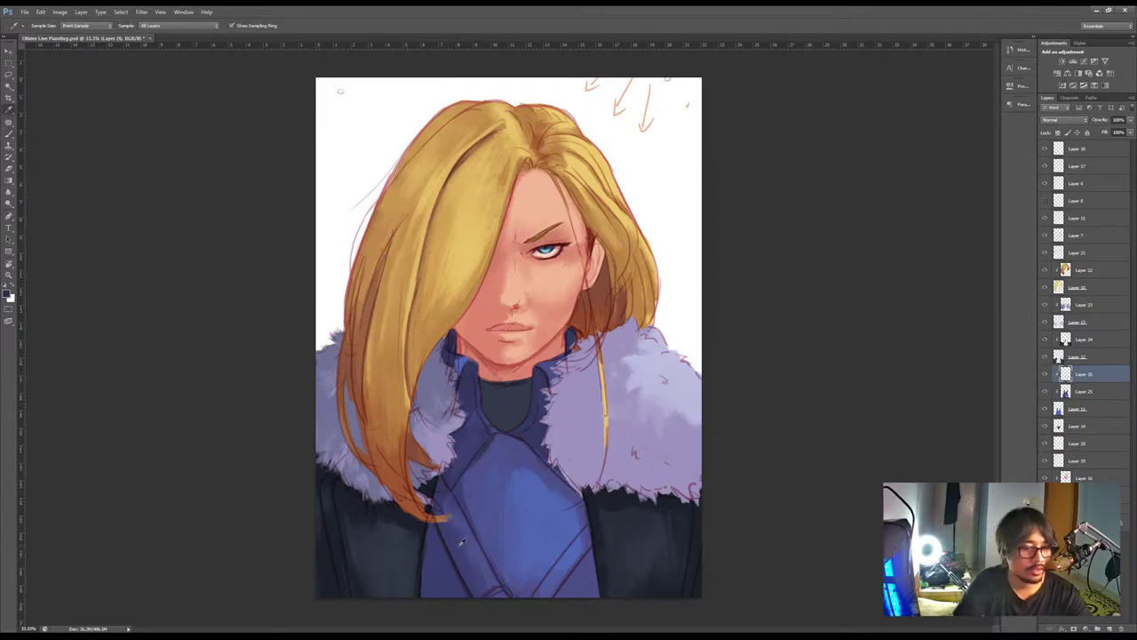
{"action": "left_click", "coordinate": [461, 544]}
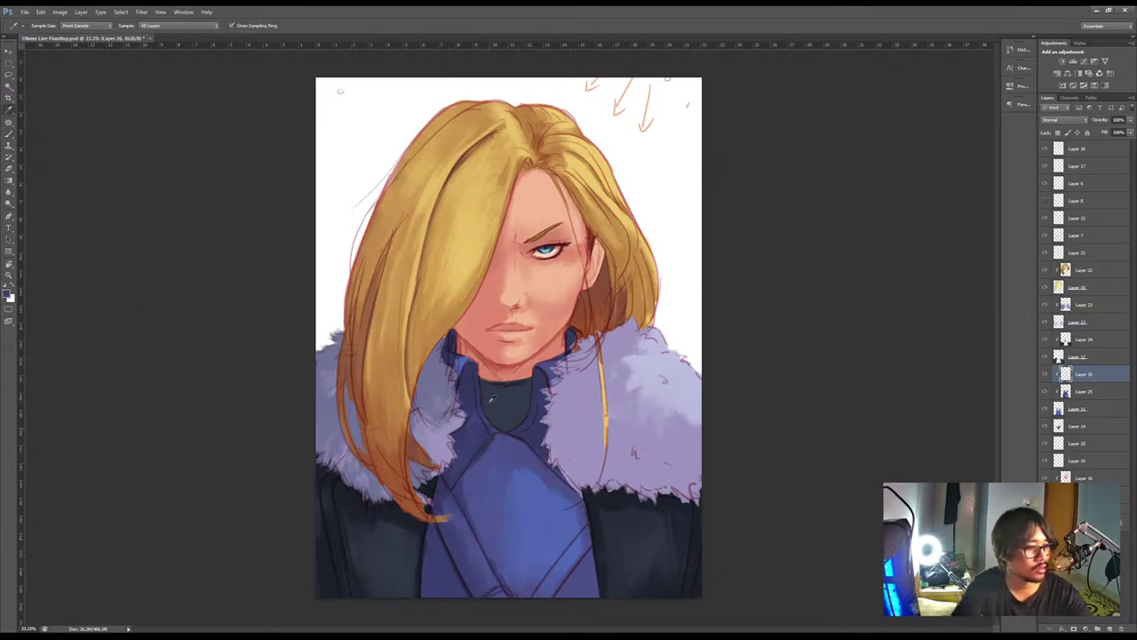
{"action": "left_click", "coordinate": [419, 532]}
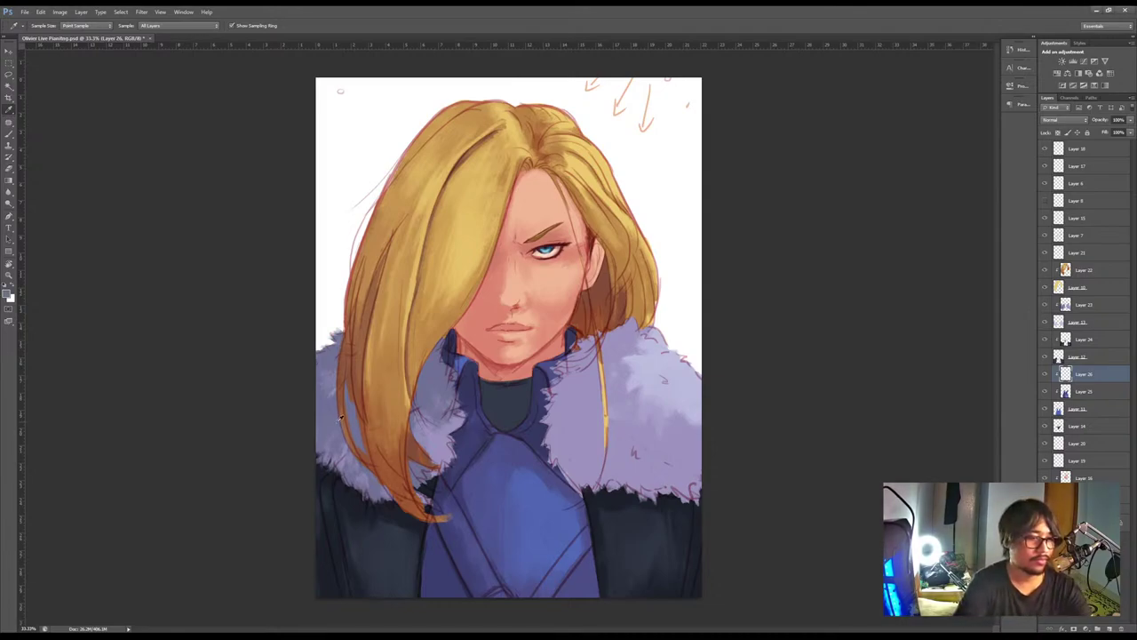
{"action": "key", "text": "b"}
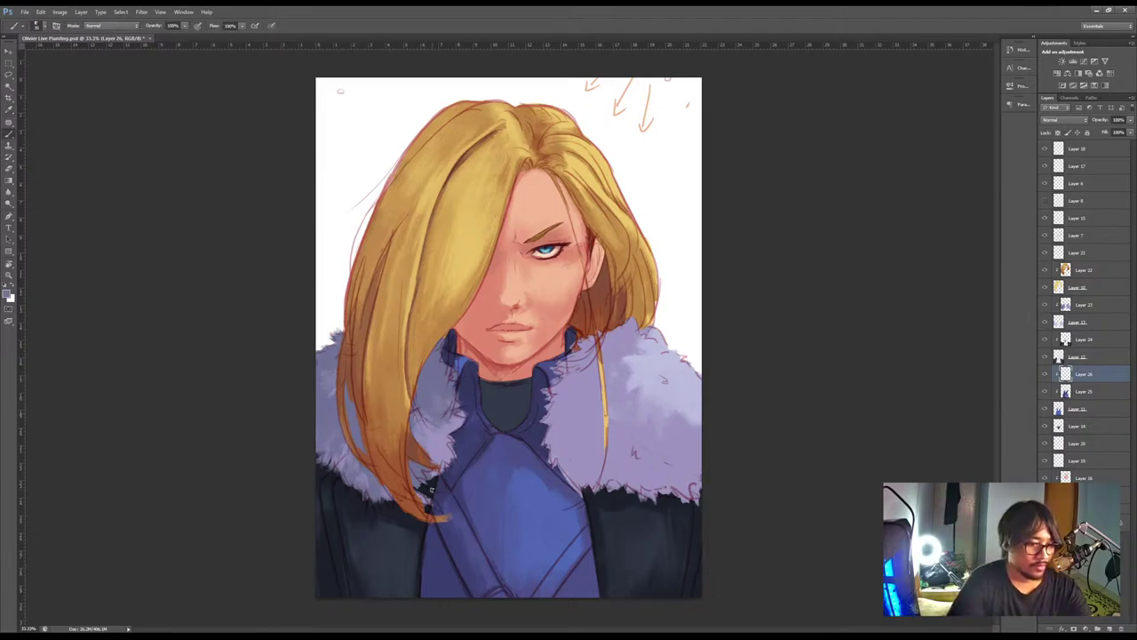
{"action": "left_click_drag", "start_coordinate": [434, 503], "coordinate": [483, 583]}
{"action": "left_click_drag", "start_coordinate": [439, 494], "coordinate": [464, 544]}
{"action": "left_click_drag", "start_coordinate": [434, 473], "coordinate": [498, 591]}
{"action": "left_click_drag", "start_coordinate": [470, 551], "coordinate": [493, 593]}
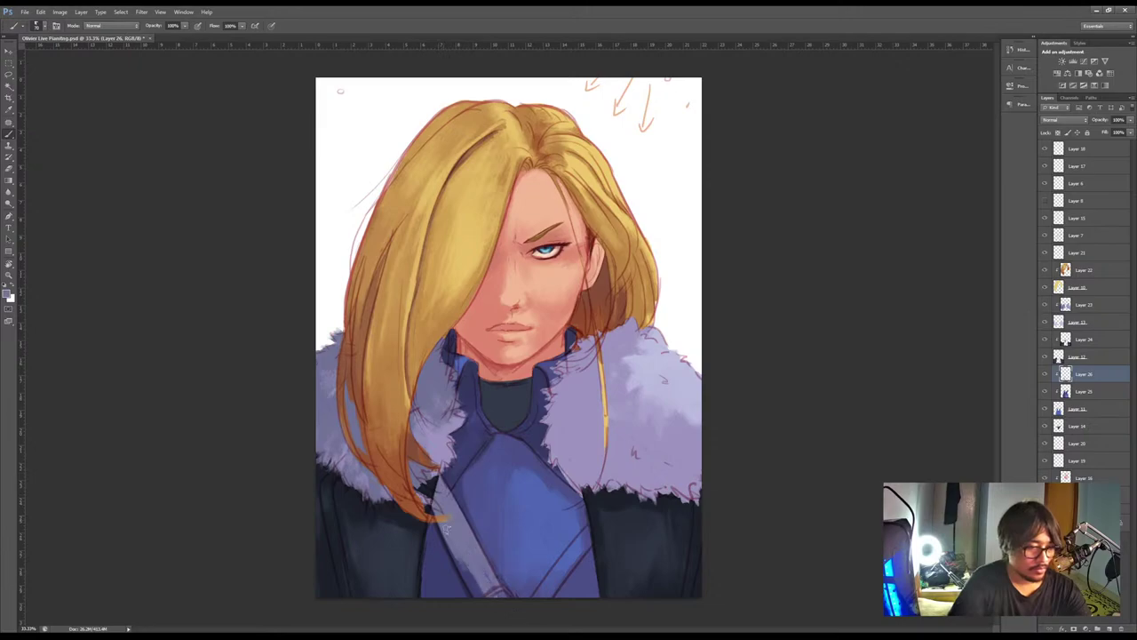
{"action": "left_click_drag", "start_coordinate": [440, 528], "coordinate": [479, 593]}
Pick a darker grey-blue and add soft tonal variation to the diagonal strap, blending with colours sampled from it
{"action": "key", "text": "i"}
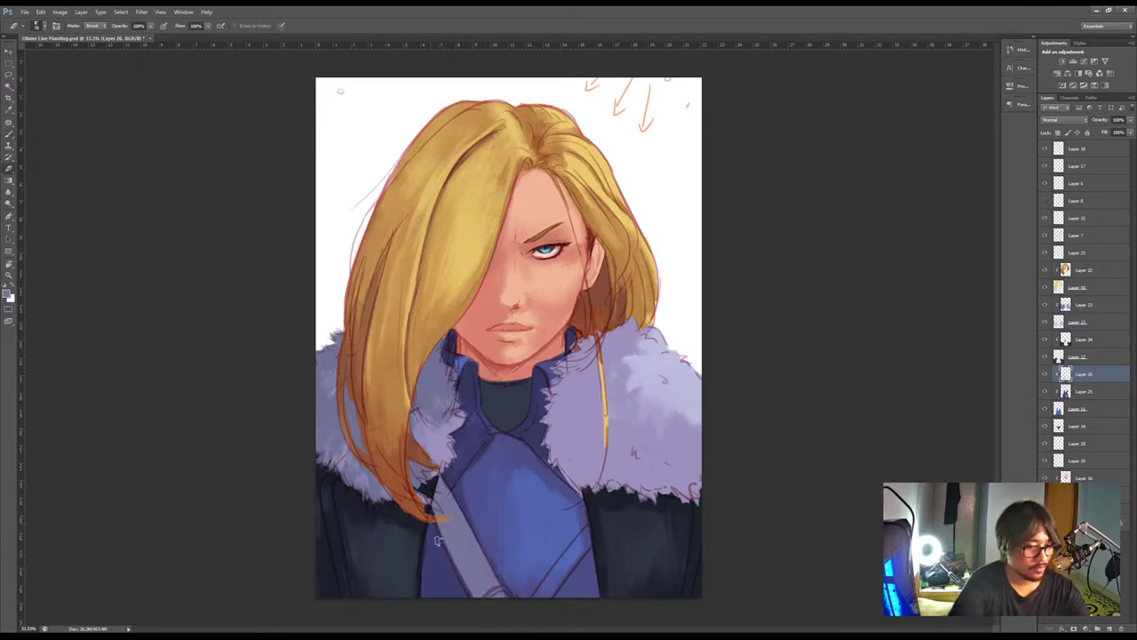
{"action": "left_click", "coordinate": [7, 294]}
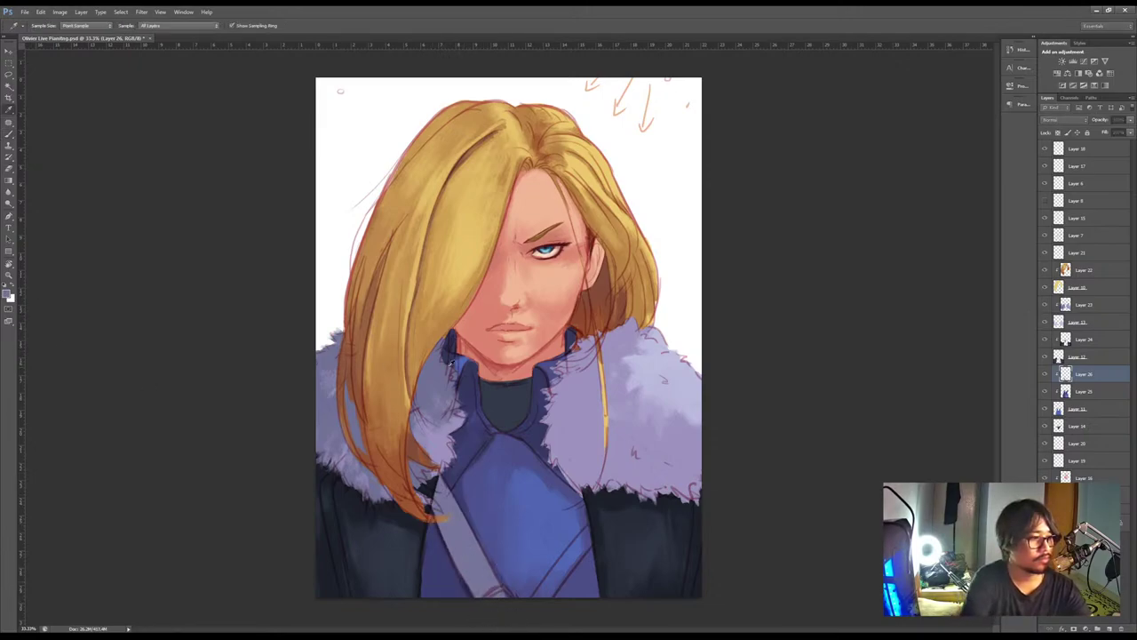
{"action": "key", "text": "b"}
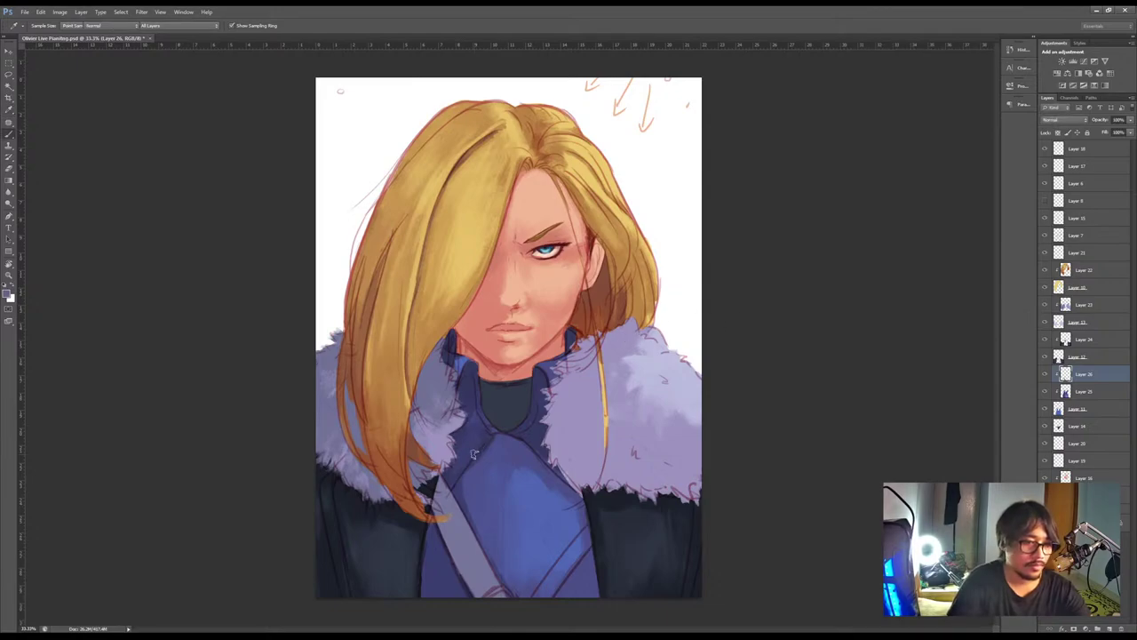
{"action": "left_click", "coordinate": [466, 553], "text": "alt"}
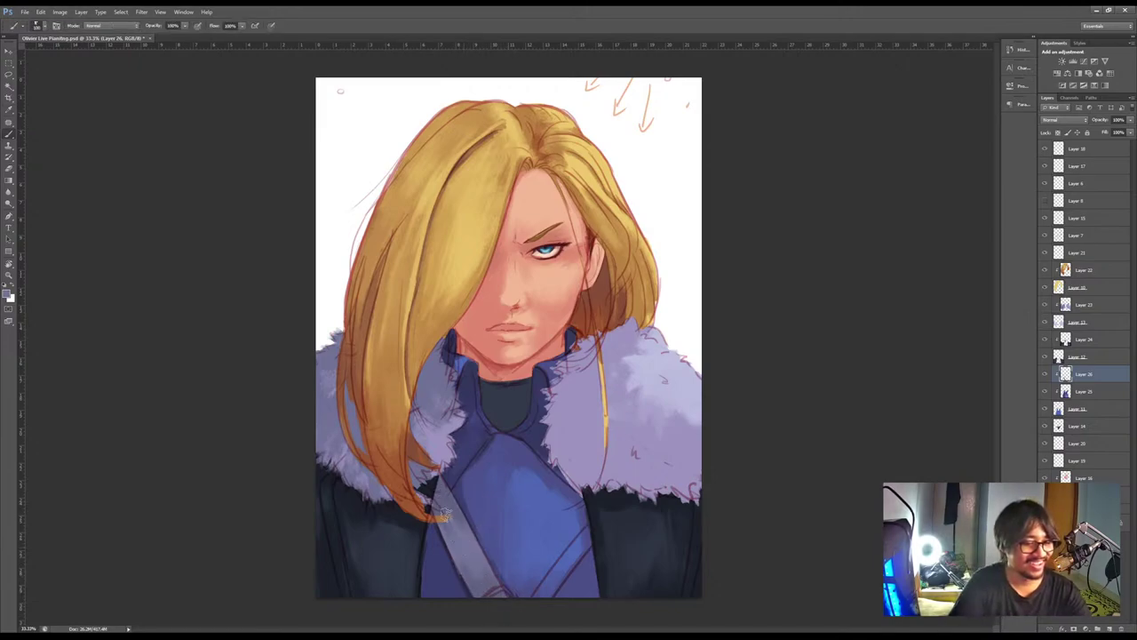
{"action": "key", "text": "alt"}
Erase the end of the hair tip overlapping the strap on the hair base layer (Layer 10)
{"action": "left_click", "coordinate": [1084, 287]}
{"action": "key", "text": "e"}
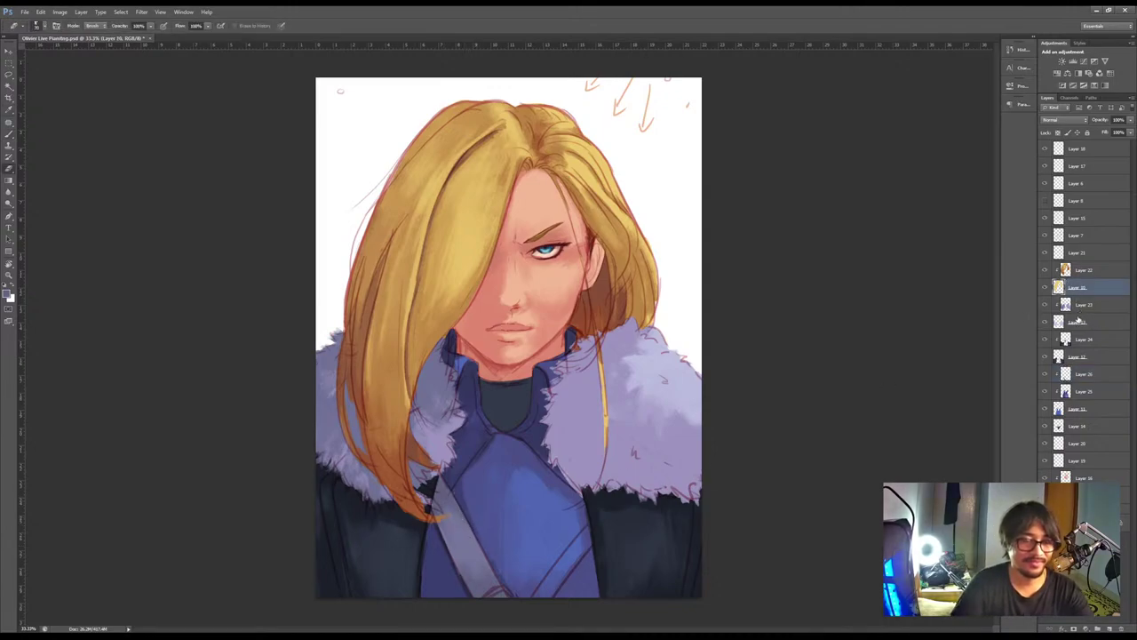
{"action": "key", "text": "ctrl+minus"}
{"action": "key", "text": "ctrl+plus"}
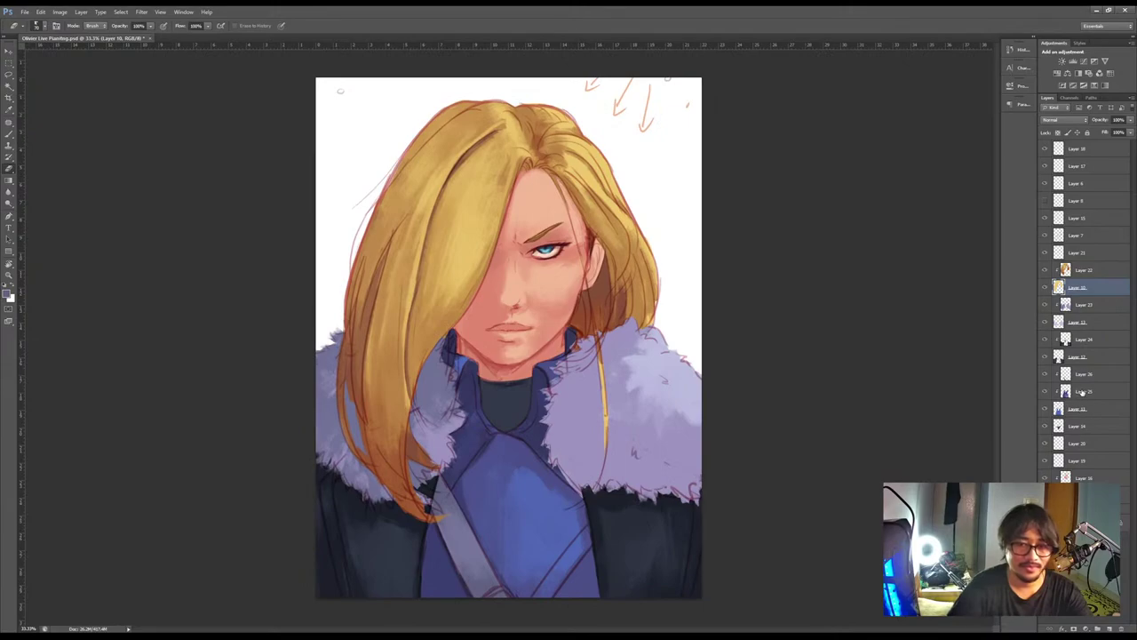
Shade the upper and lower ends of the strap on Layer 26 with darker tones and blend them using sampled greys
{"action": "left_click", "coordinate": [1071, 374]}
{"action": "key", "text": "b"}
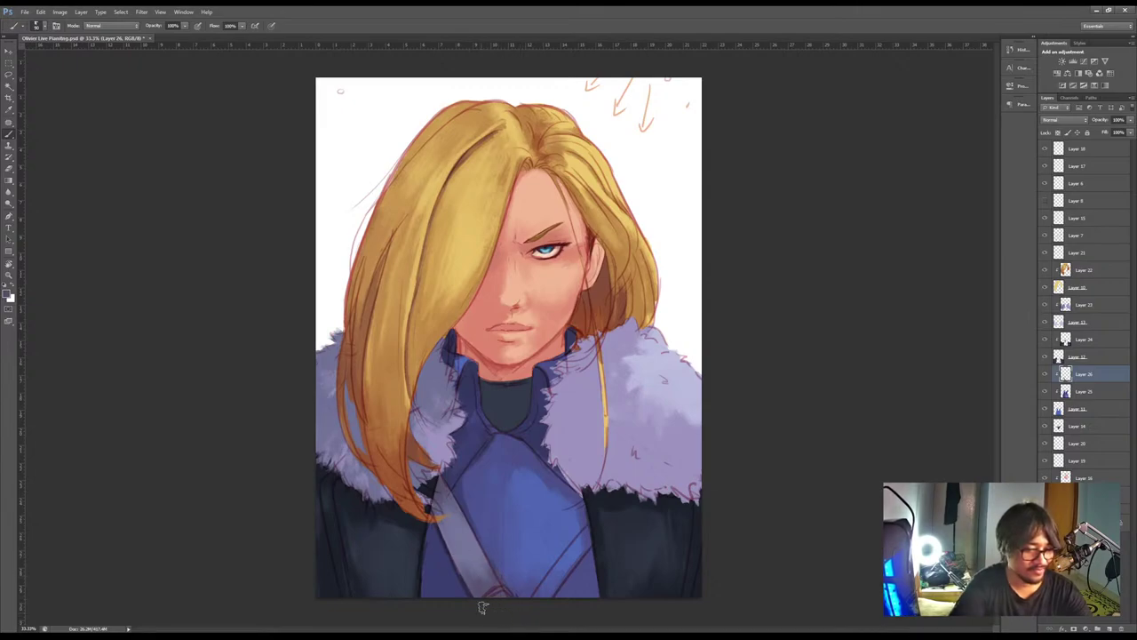
{"action": "left_click", "coordinate": [462, 554], "text": "alt"}
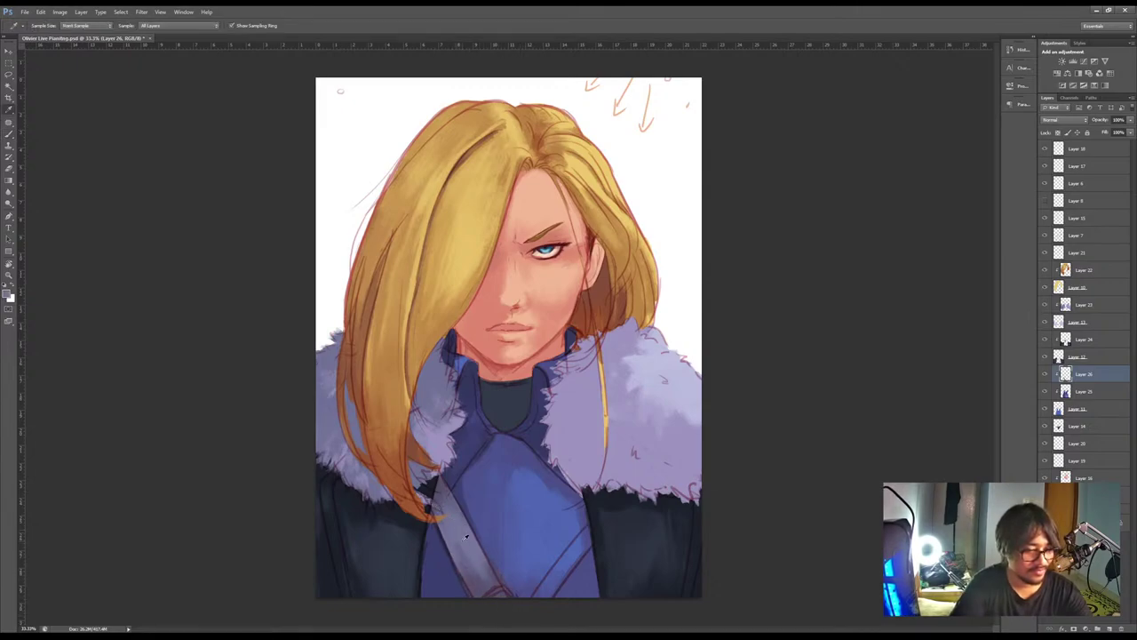
{"action": "left_click", "coordinate": [479, 586], "text": "alt"}
{"action": "left_click_drag", "start_coordinate": [486, 594], "coordinate": [471, 561]}
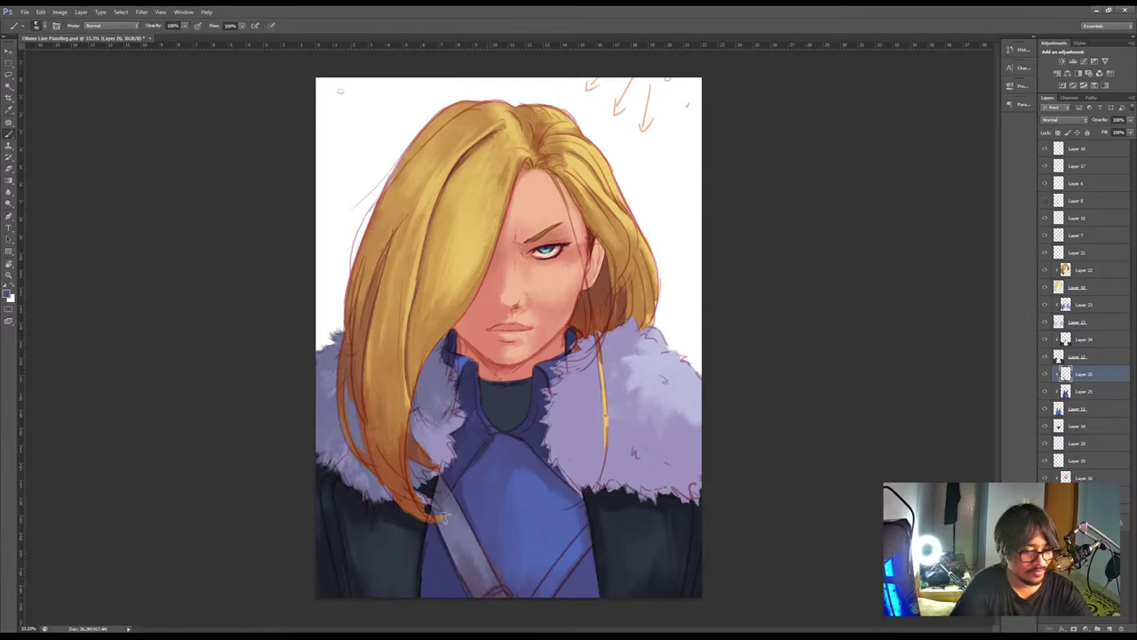
{"action": "left_click", "coordinate": [471, 570], "text": "alt"}
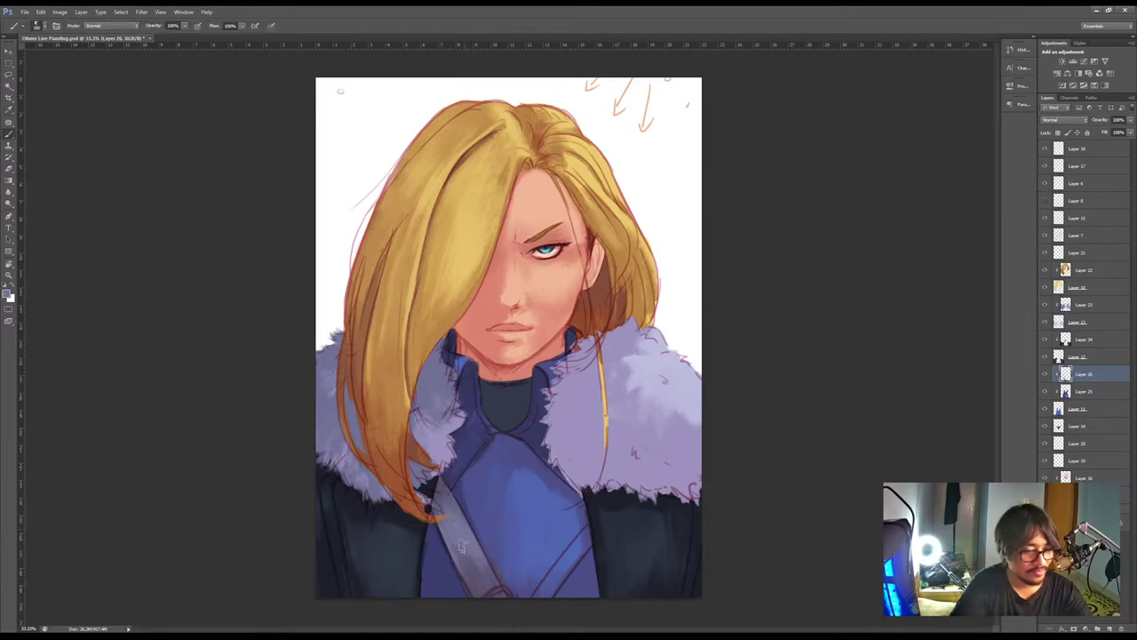
Choose a lighter grey-blue and paint a highlight along the middle of the diagonal strap
{"action": "left_click", "coordinate": [7, 295]}
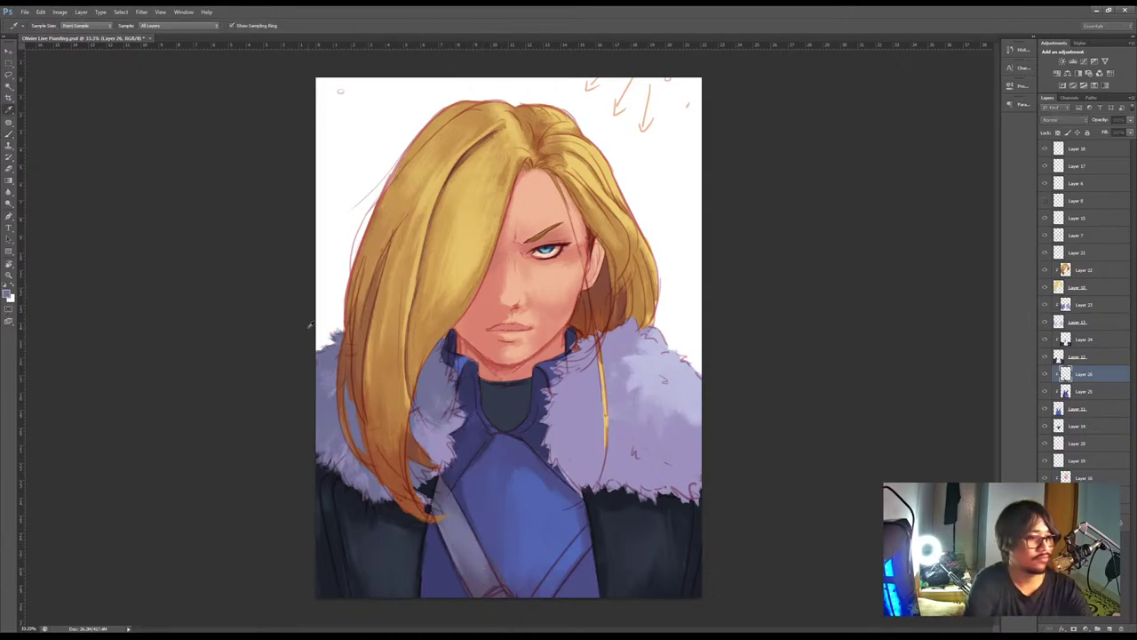
{"action": "key", "text": "b"}
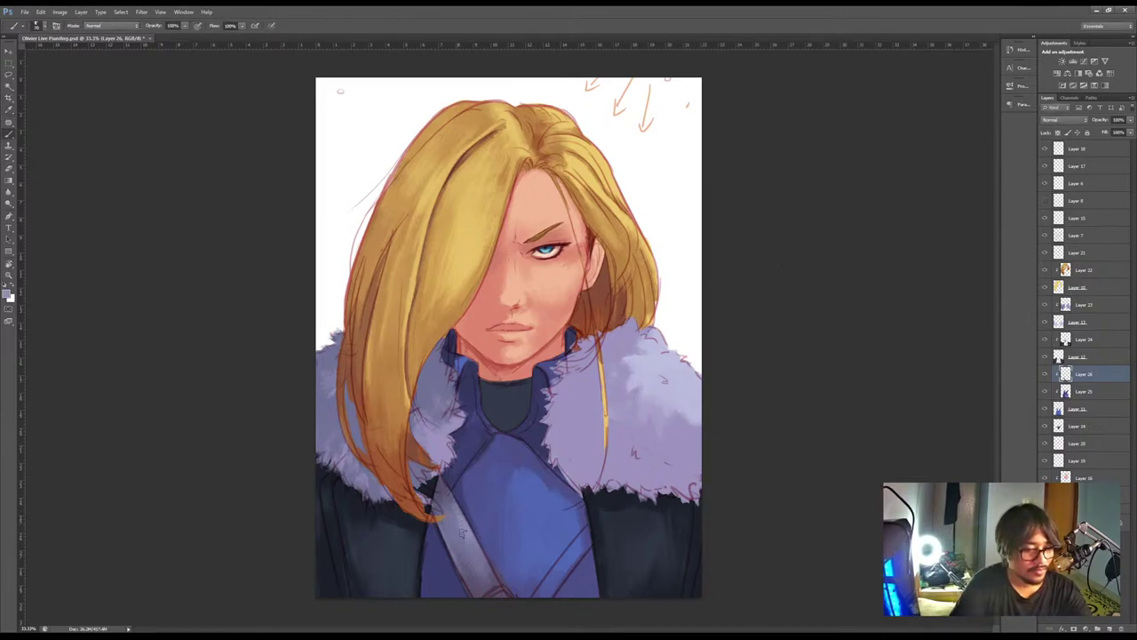
{"action": "left_click_drag", "start_coordinate": [487, 561], "coordinate": [472, 537]}
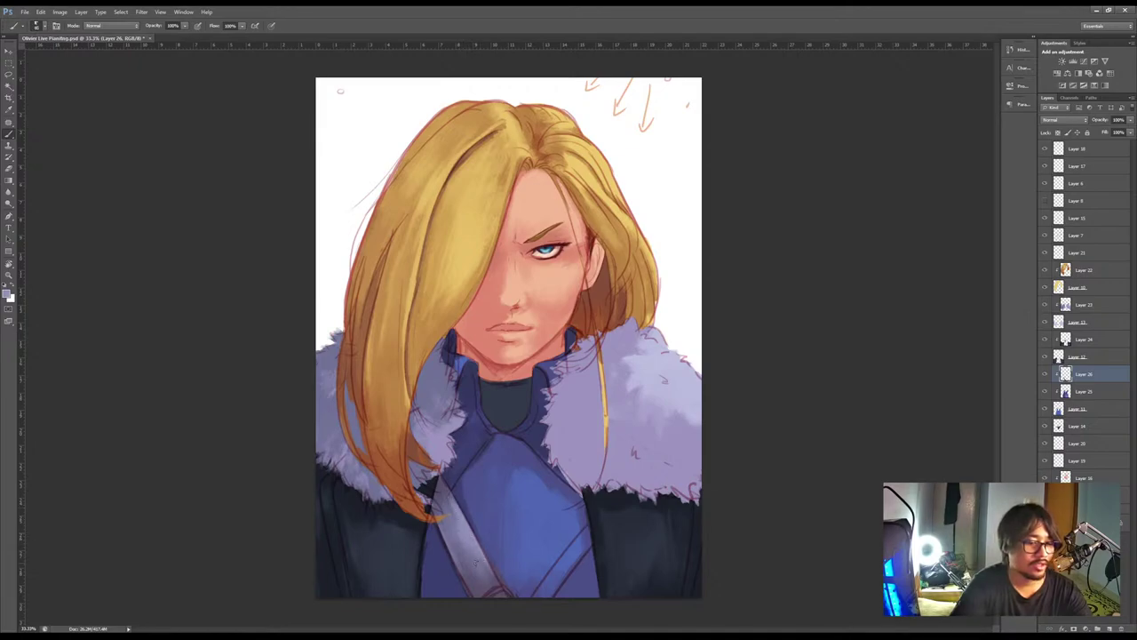
Blend the strap's highlight into its shaded upper part with grey-blues repeatedly sampled from the strap
{"action": "left_click", "coordinate": [450, 518], "text": "alt"}
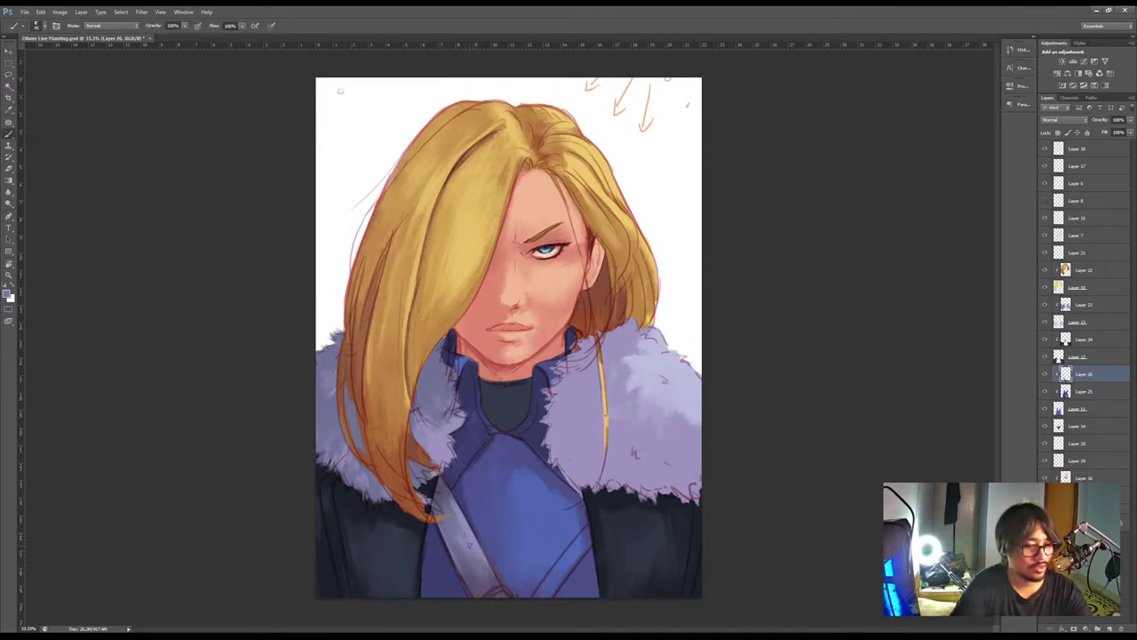
{"action": "left_click", "coordinate": [469, 537], "text": "alt"}
{"action": "left_click", "coordinate": [460, 521], "text": "alt"}
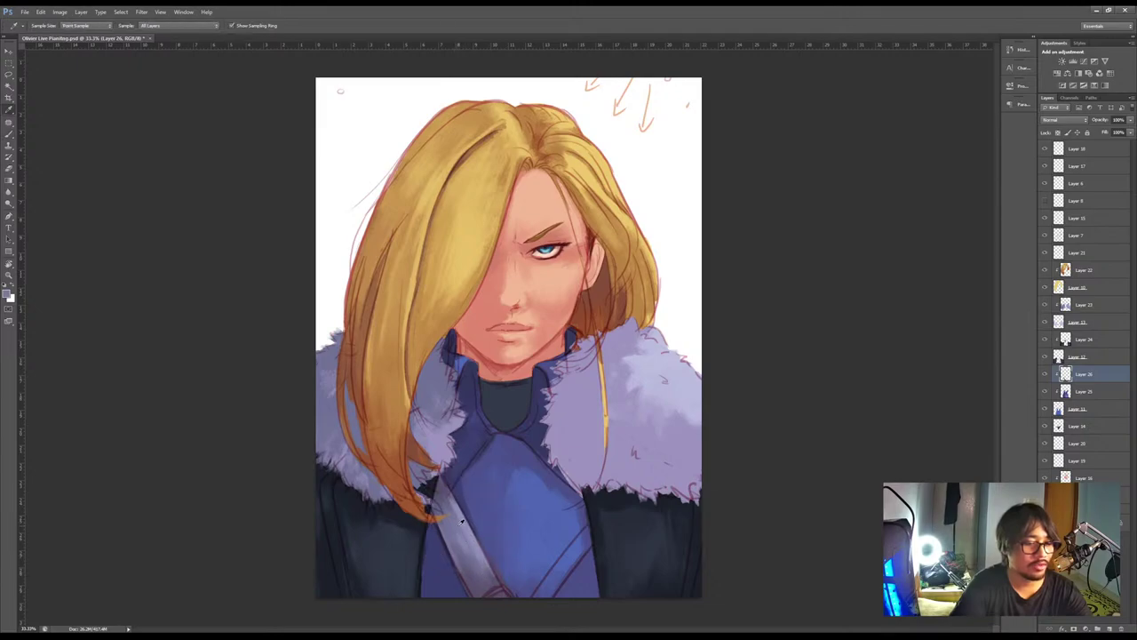
{"action": "left_click", "coordinate": [458, 513], "text": "alt"}
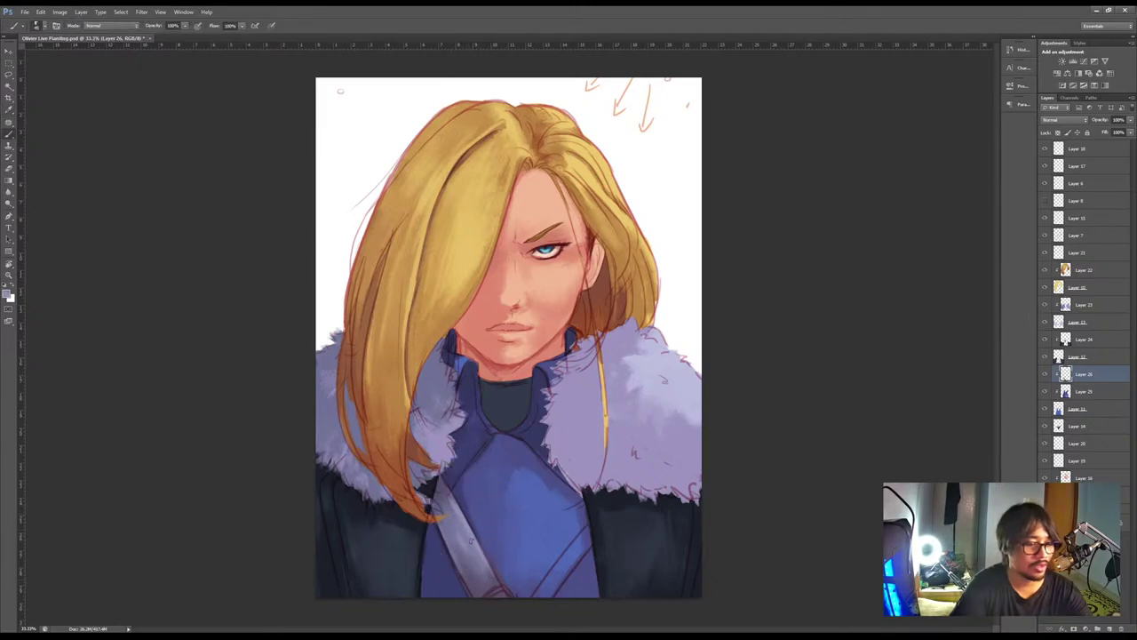
{"action": "left_click", "coordinate": [444, 500], "text": "alt"}
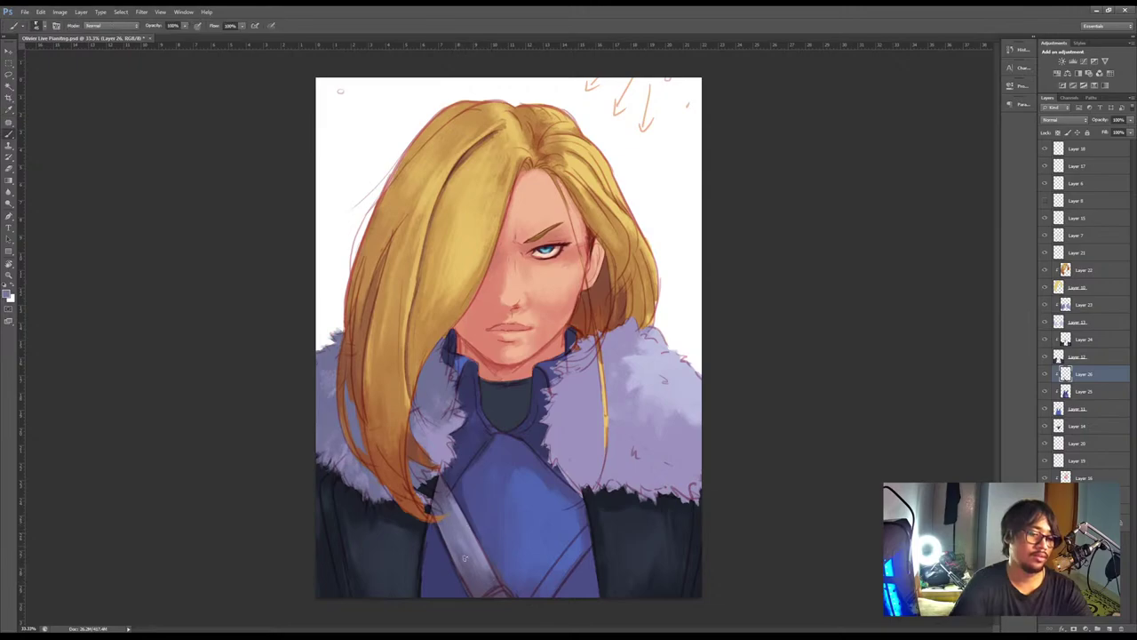
{"action": "left_click", "coordinate": [435, 507], "text": "alt"}
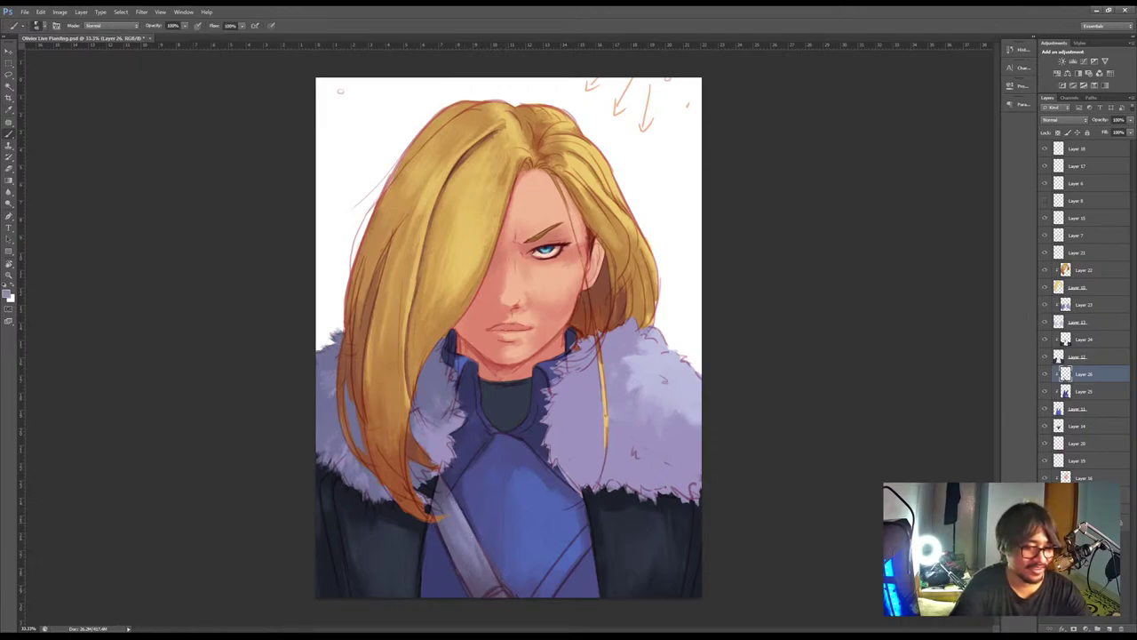
Choose a very dark tone and paint shadow accents along the strap's edge and around its lower end
{"action": "key", "text": "i"}
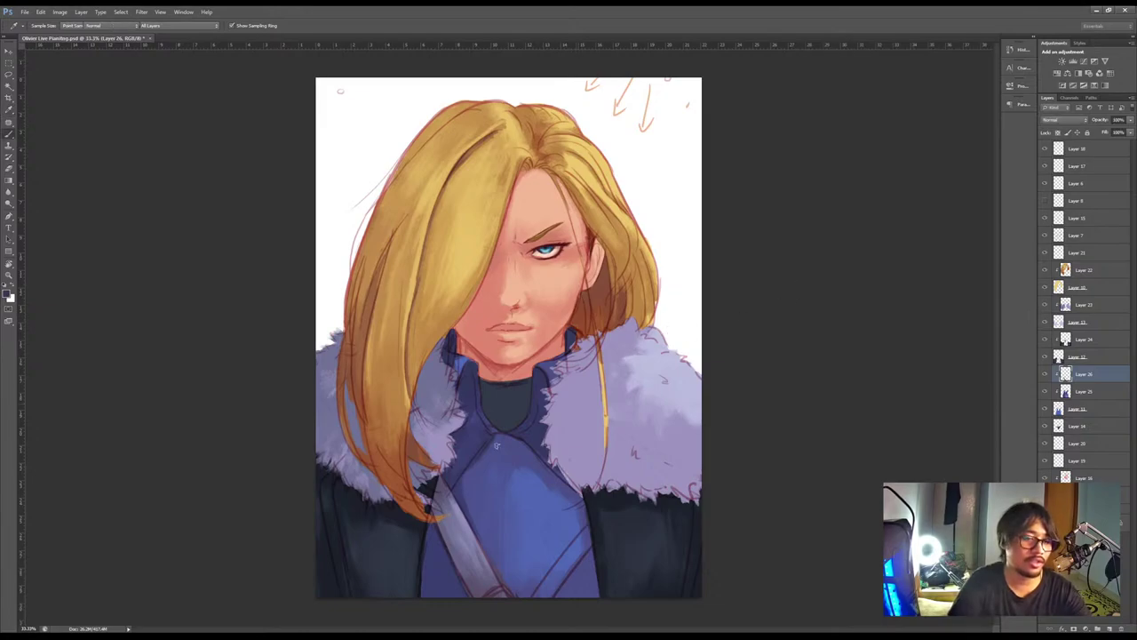
{"action": "key", "text": "b"}
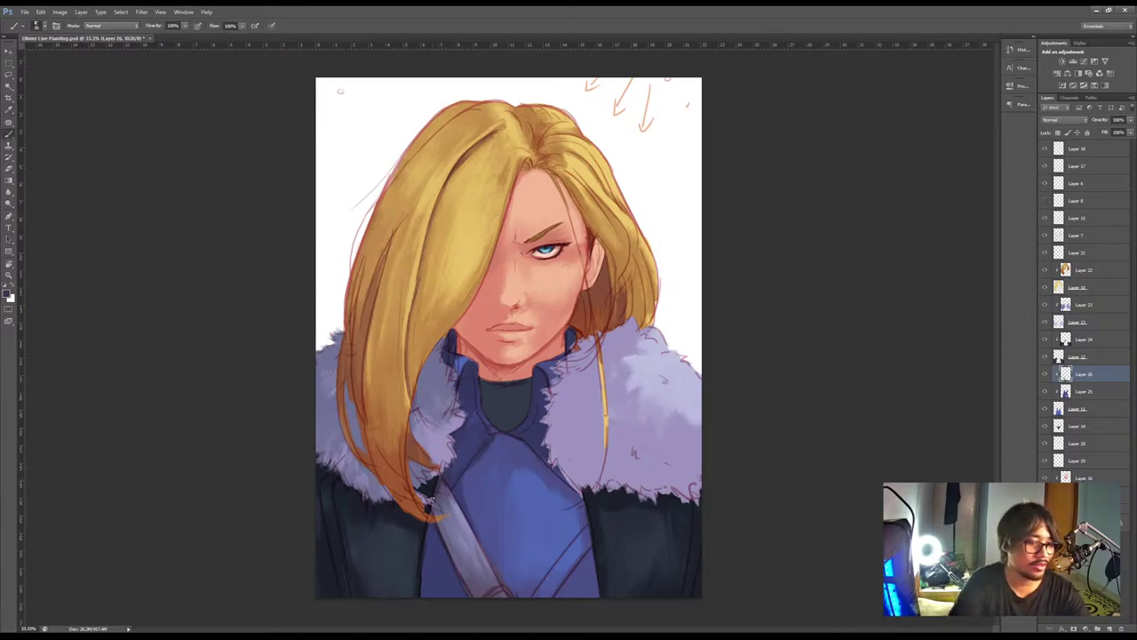
{"action": "left_click_drag", "start_coordinate": [449, 544], "coordinate": [468, 583]}
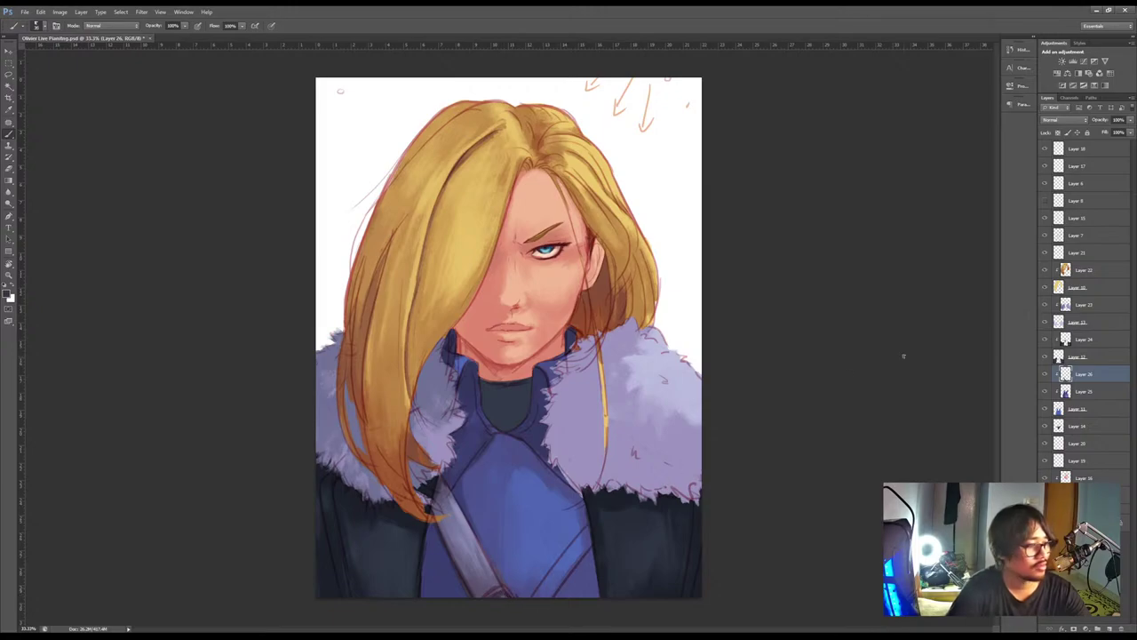
Add a new clipped layer between the garment's shading layer (Layer 25) and the strap layer (Layer 26)
{"action": "left_click", "coordinate": [1089, 392]}
{"action": "left_click", "coordinate": [1110, 627]}
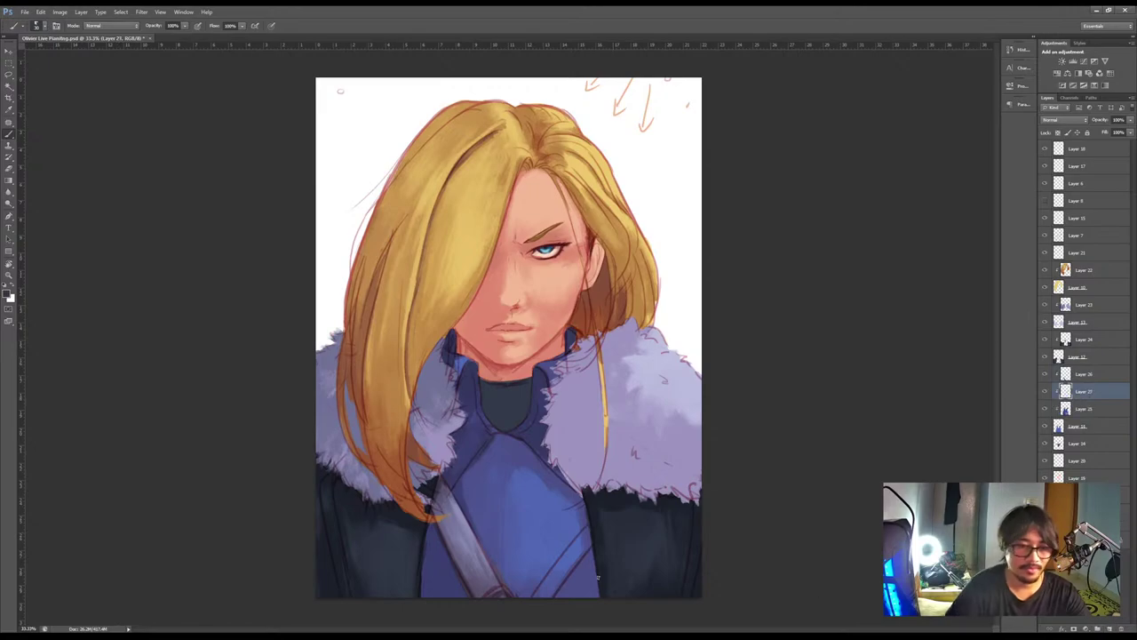
Sample the diagonal strap's grey-blue and paint the opposite lower band plus the trim along the chest panel's upper edge
{"action": "key", "text": "i"}
{"action": "left_click", "coordinate": [465, 530]}
{"action": "key", "text": "b"}
{"action": "mouse_move", "coordinate": [534, 597]}
{"action": "left_mouse_down"}
{"action": "mouse_move", "coordinate": [601, 521]}
{"action": "mouse_move", "coordinate": [602, 532]}
{"action": "left_mouse_up"}
{"action": "mouse_move", "coordinate": [556, 593]}
{"action": "left_mouse_down"}
{"action": "mouse_move", "coordinate": [598, 530]}
{"action": "mouse_move", "coordinate": [564, 566]}
{"action": "mouse_move", "coordinate": [587, 565]}
{"action": "mouse_move", "coordinate": [593, 547]}
{"action": "mouse_move", "coordinate": [546, 610]}
{"action": "left_mouse_up"}
{"action": "key", "text": "e"}
{"action": "key", "text": "b"}
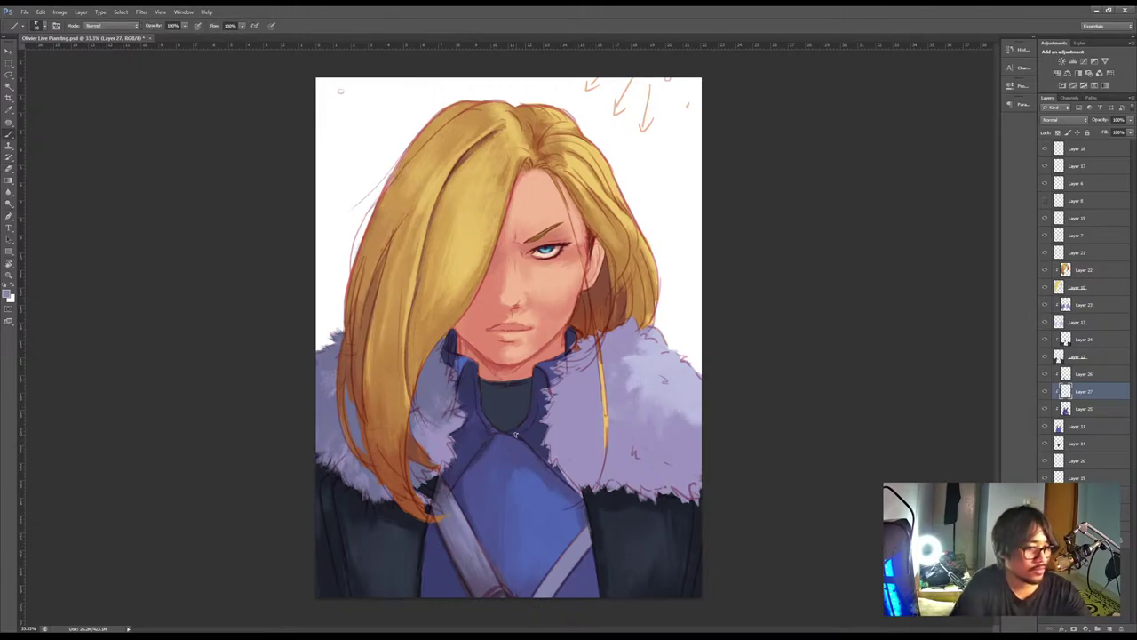
{"action": "mouse_move", "coordinate": [503, 440]}
{"action": "left_mouse_down"}
{"action": "mouse_move", "coordinate": [491, 442]}
{"action": "mouse_move", "coordinate": [515, 443]}
{"action": "mouse_move", "coordinate": [579, 496]}
{"action": "left_mouse_up"}
{"action": "mouse_move", "coordinate": [517, 441]}
{"action": "left_mouse_down"}
{"action": "mouse_move", "coordinate": [558, 481]}
{"action": "mouse_move", "coordinate": [551, 472]}
{"action": "left_mouse_up"}
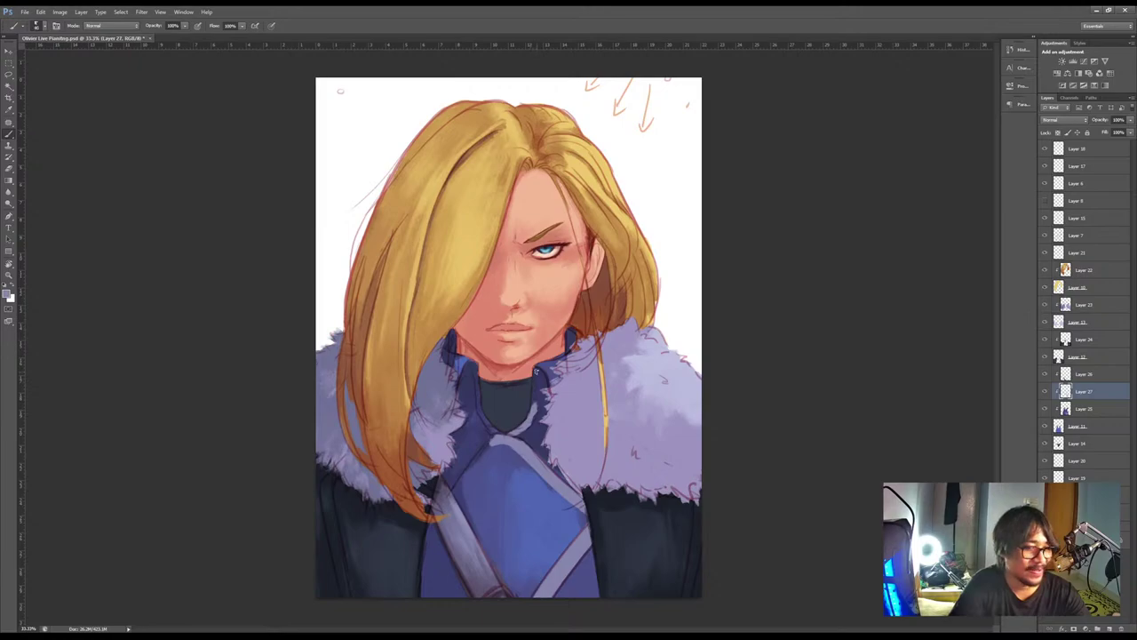
{"action": "mouse_move", "coordinate": [536, 372]}
{"action": "left_mouse_down"}
{"action": "mouse_move", "coordinate": [534, 400]}
{"action": "mouse_move", "coordinate": [537, 371]}
{"action": "left_mouse_up"}
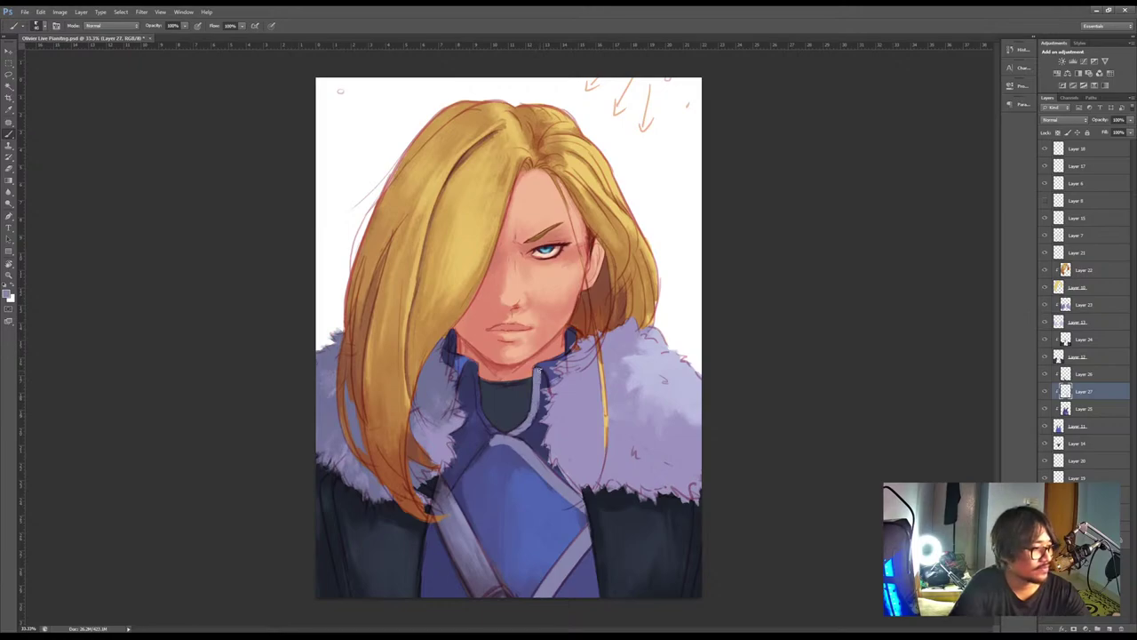
{"action": "key", "text": "e"}
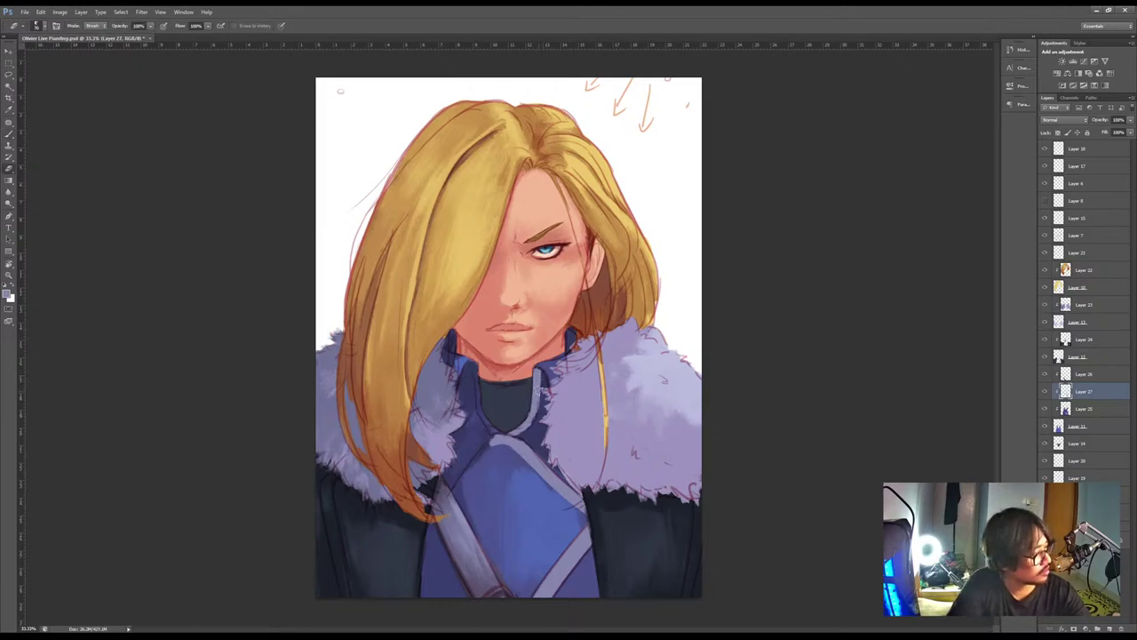
{"action": "left_click_drag", "start_coordinate": [539, 368], "coordinate": [529, 416]}
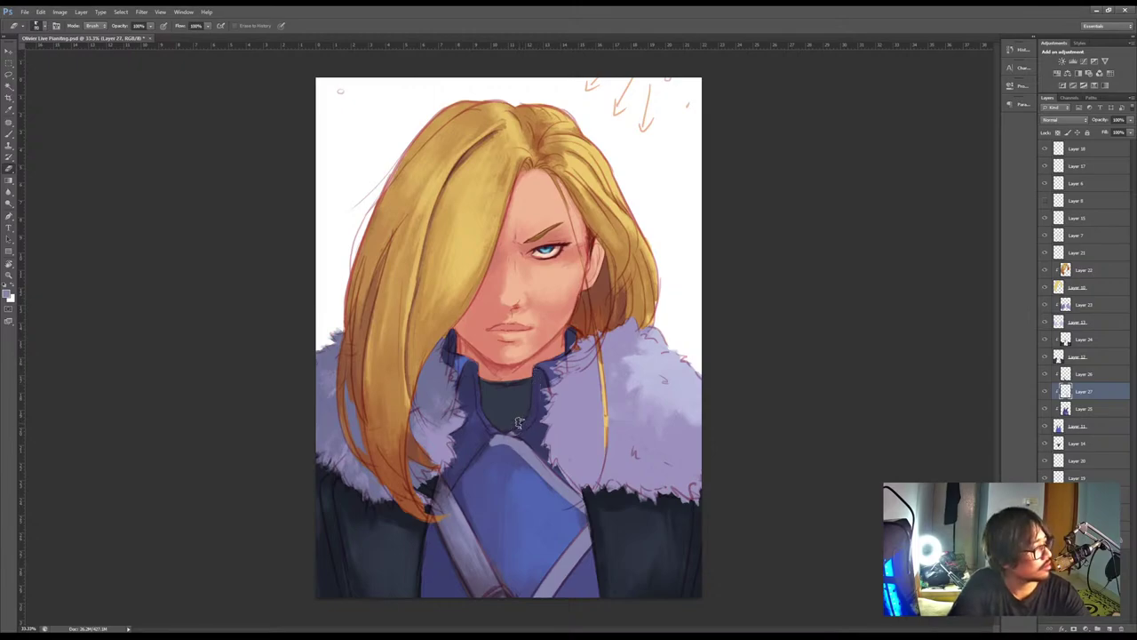
Paint a thin grey-blue trim down both sides of the collar opening to its lowest point
{"action": "key", "text": "b"}
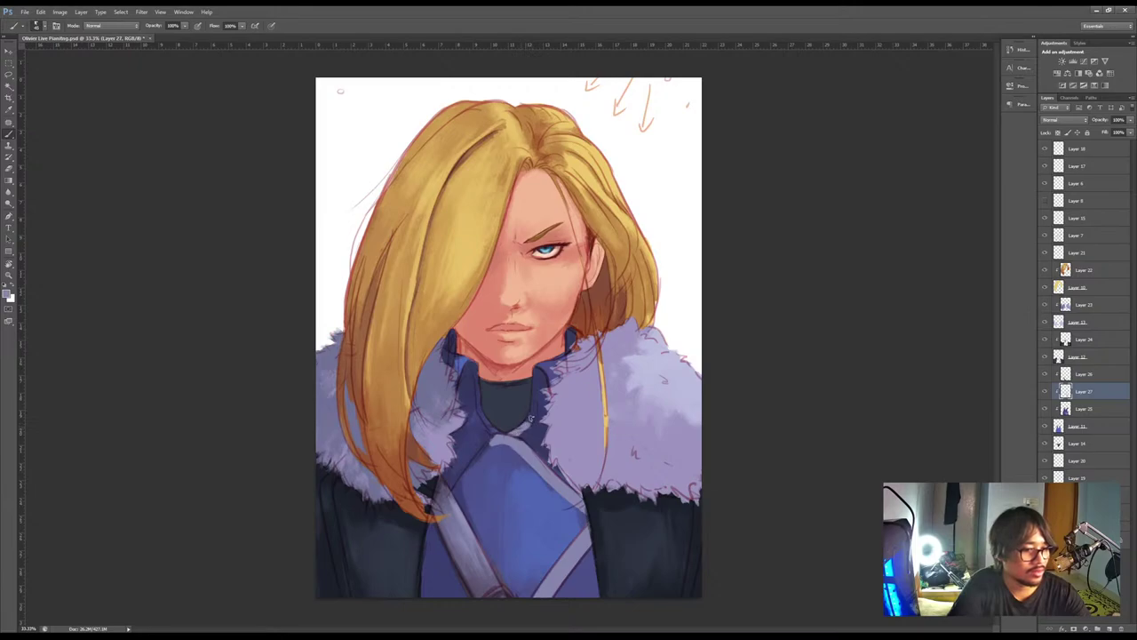
{"action": "left_click_drag", "start_coordinate": [531, 418], "coordinate": [538, 374]}
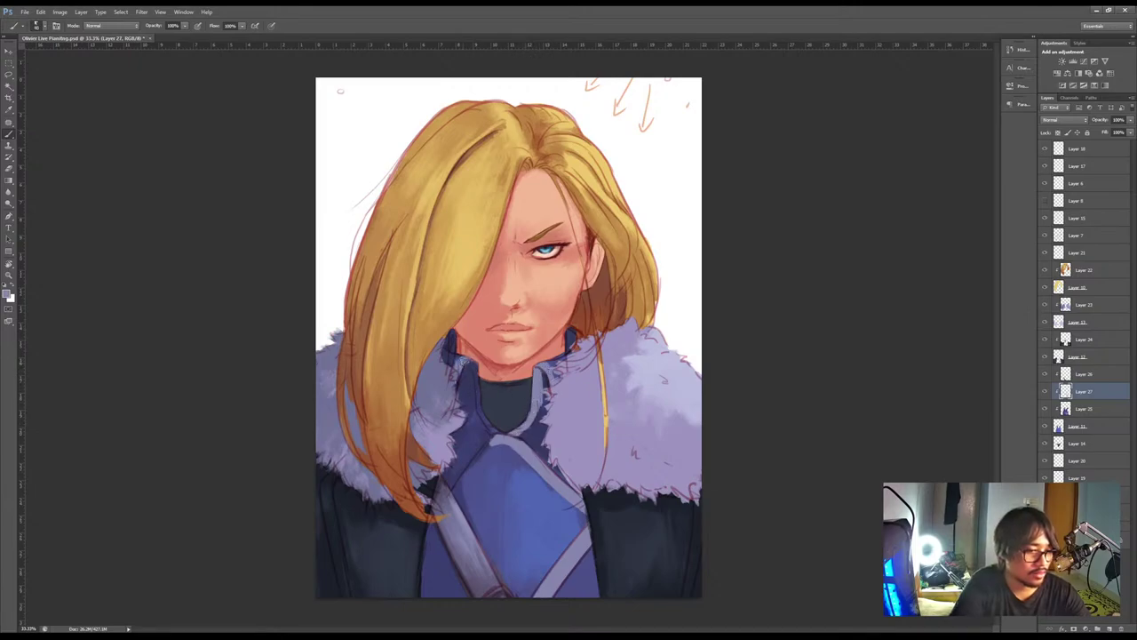
{"action": "left_click_drag", "start_coordinate": [467, 363], "coordinate": [488, 425]}
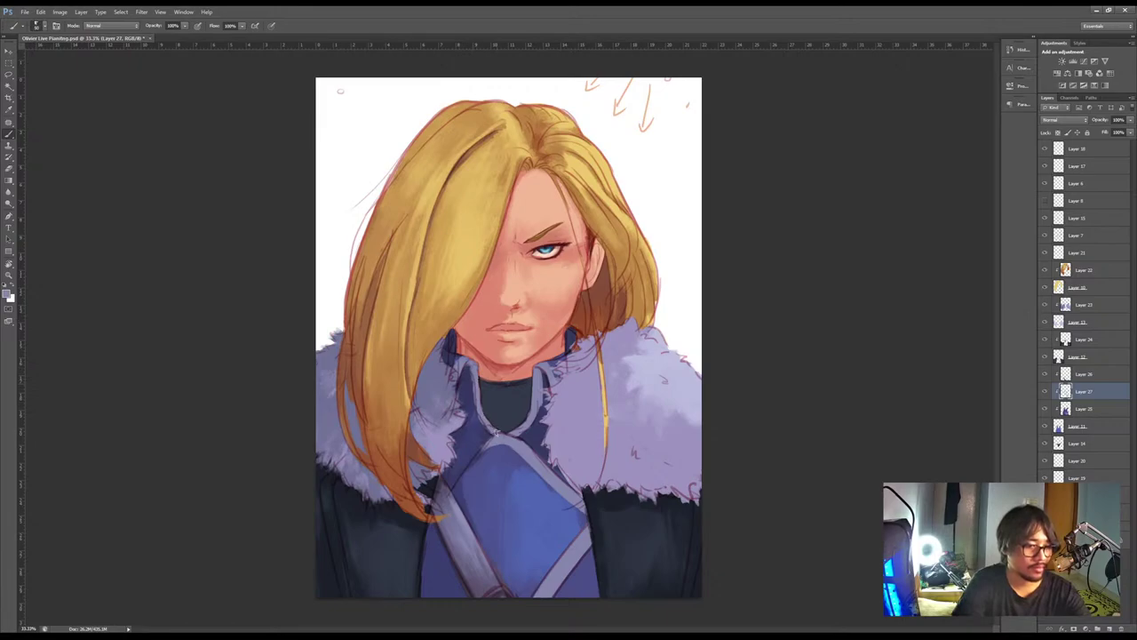
Pick a darker grey-blue and shade the collar trim on the side beneath the long hair
{"action": "key", "text": "i"}
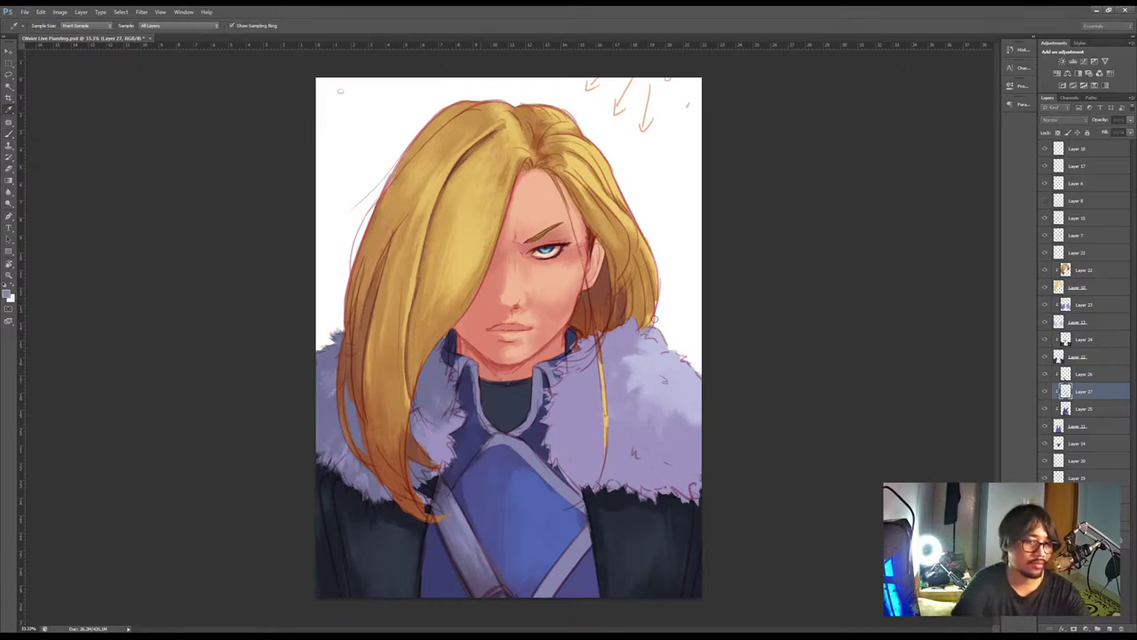
{"action": "key", "text": "b"}
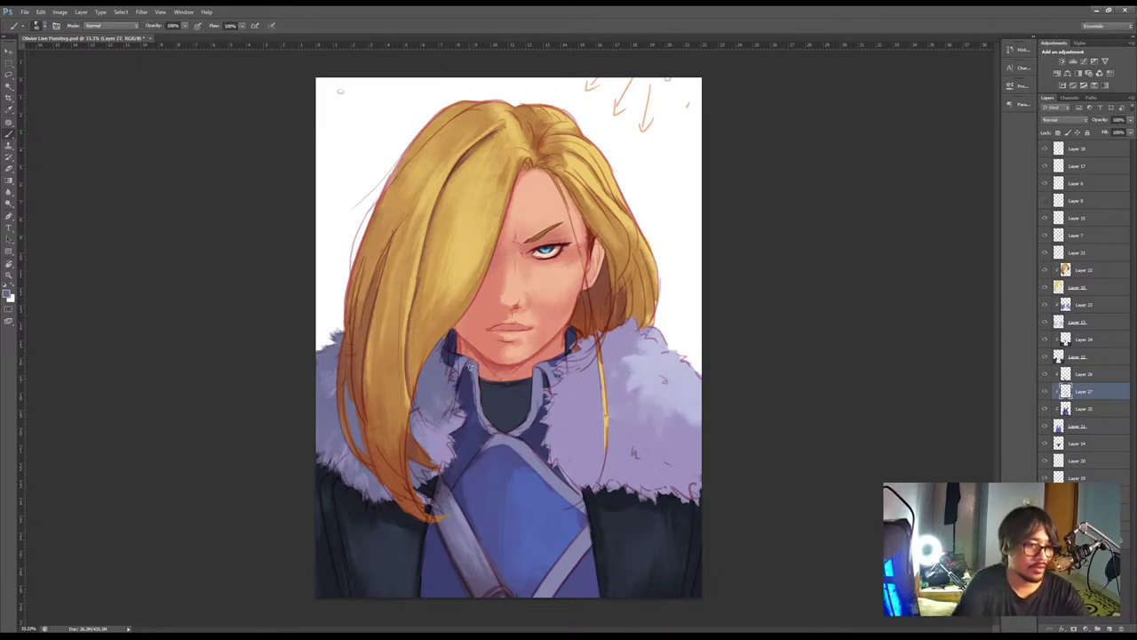
{"action": "left_click_drag", "start_coordinate": [473, 382], "coordinate": [464, 362]}
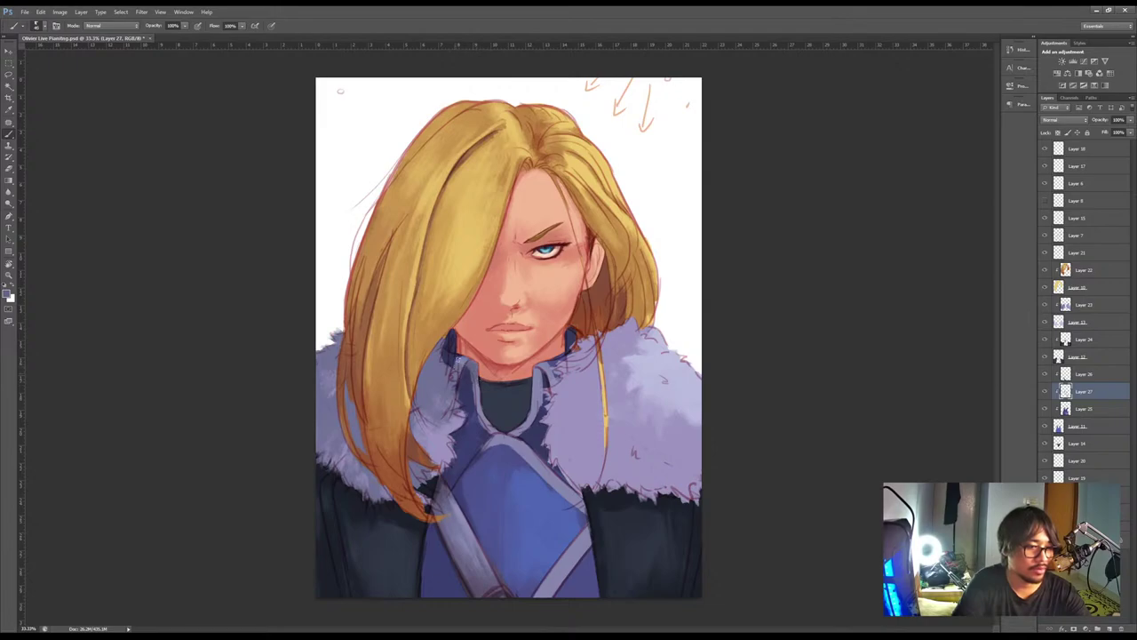
{"action": "left_click_drag", "start_coordinate": [480, 405], "coordinate": [487, 418]}
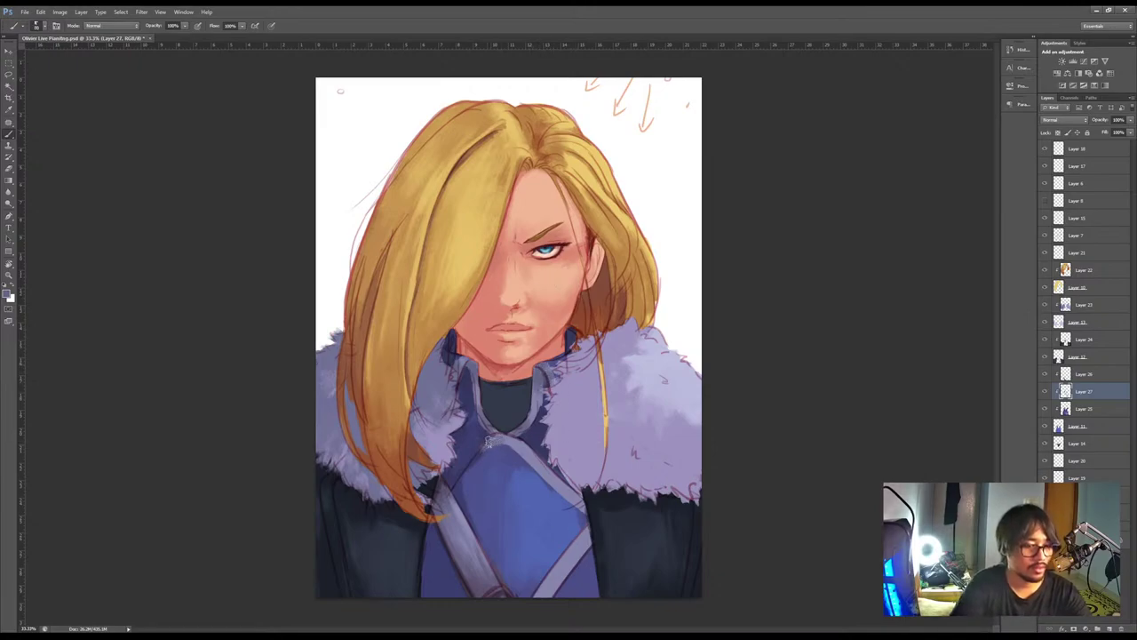
Enlarge the brush and shade the chest panel's upper trim and the band at the garment's lower right with the darker grey-blue
{"action": "key", "text": "]"}
{"action": "left_click_drag", "start_coordinate": [490, 441], "coordinate": [549, 469]}
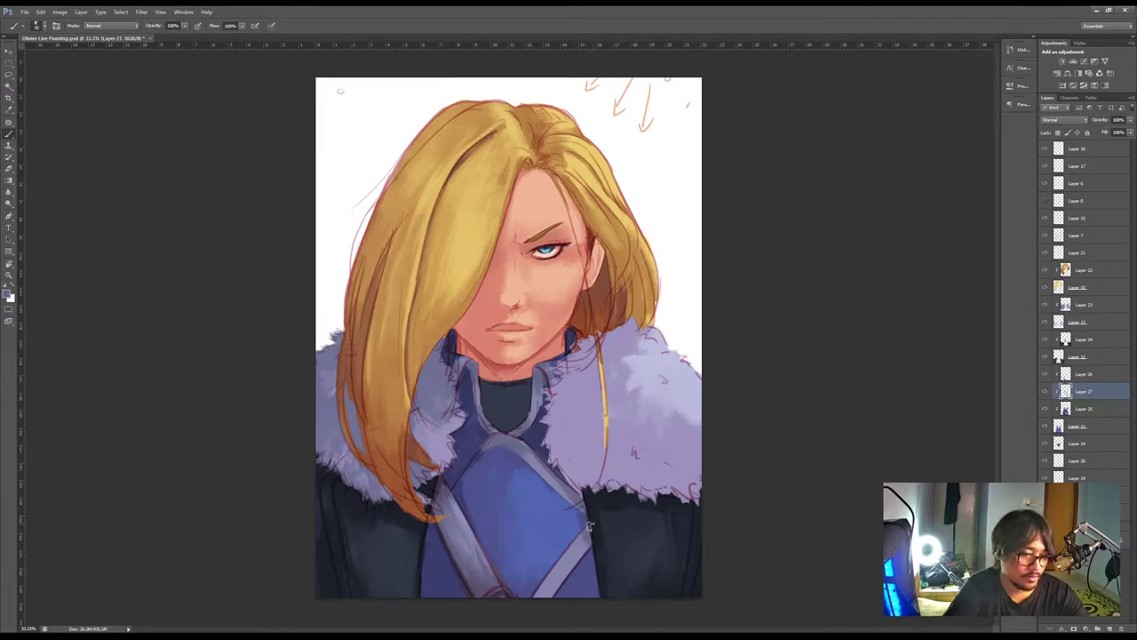
{"action": "left_click_drag", "start_coordinate": [584, 533], "coordinate": [558, 586]}
{"action": "key", "text": "bracketright"}
{"action": "key", "text": "bracketright"}
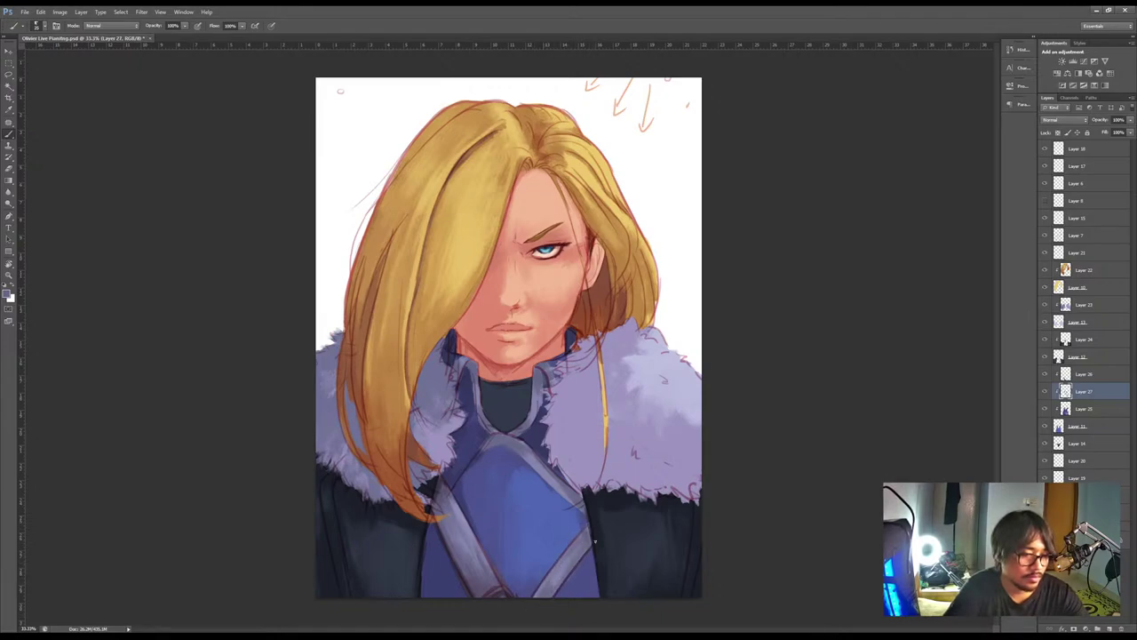
On the garment's shading layer (Layer 25), pick a very dark blue and deepen the shadows beside the collar and along the coat edges
{"action": "left_click", "coordinate": [1075, 411]}
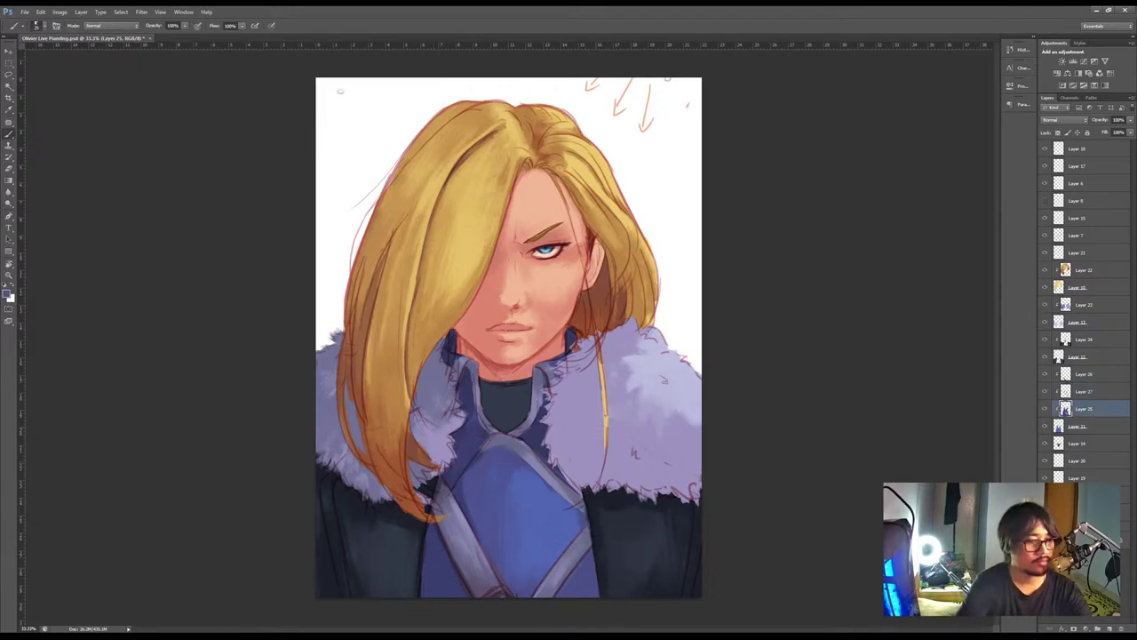
{"action": "left_click", "coordinate": [1109, 396]}
{"action": "key", "text": "e"}
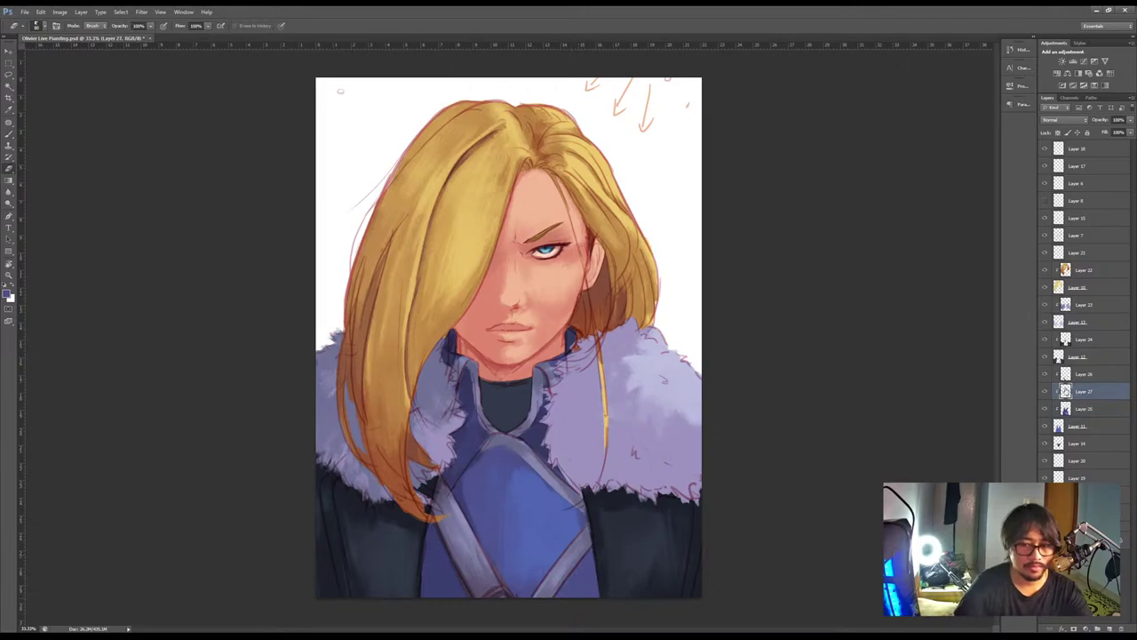
{"action": "left_click", "coordinate": [1076, 411]}
{"action": "key", "text": "i"}
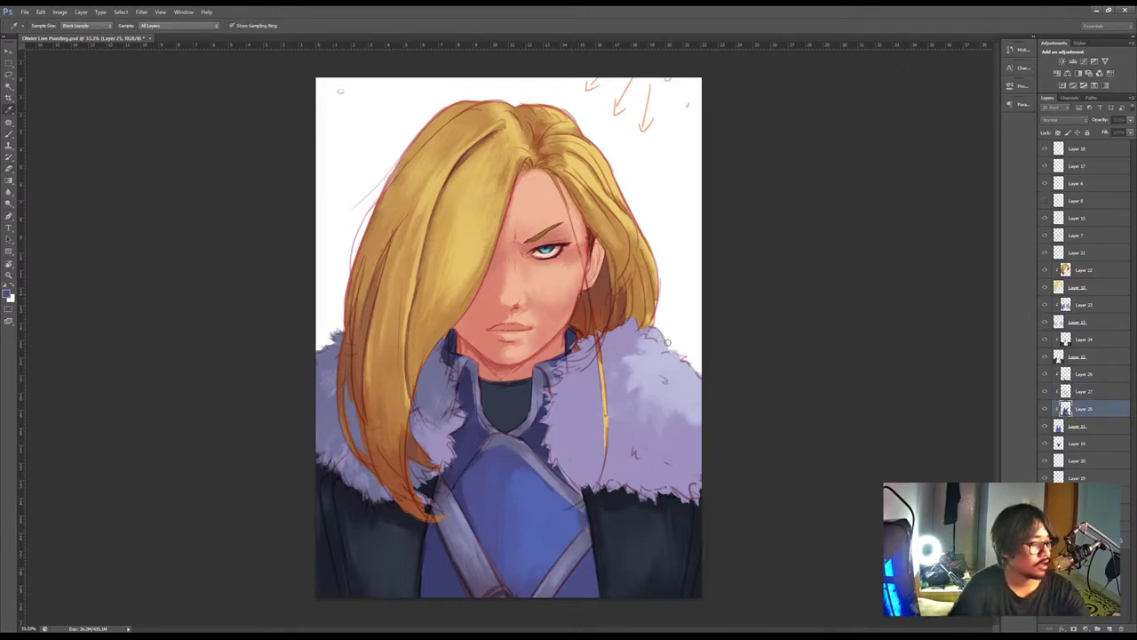
{"action": "key", "text": "b"}
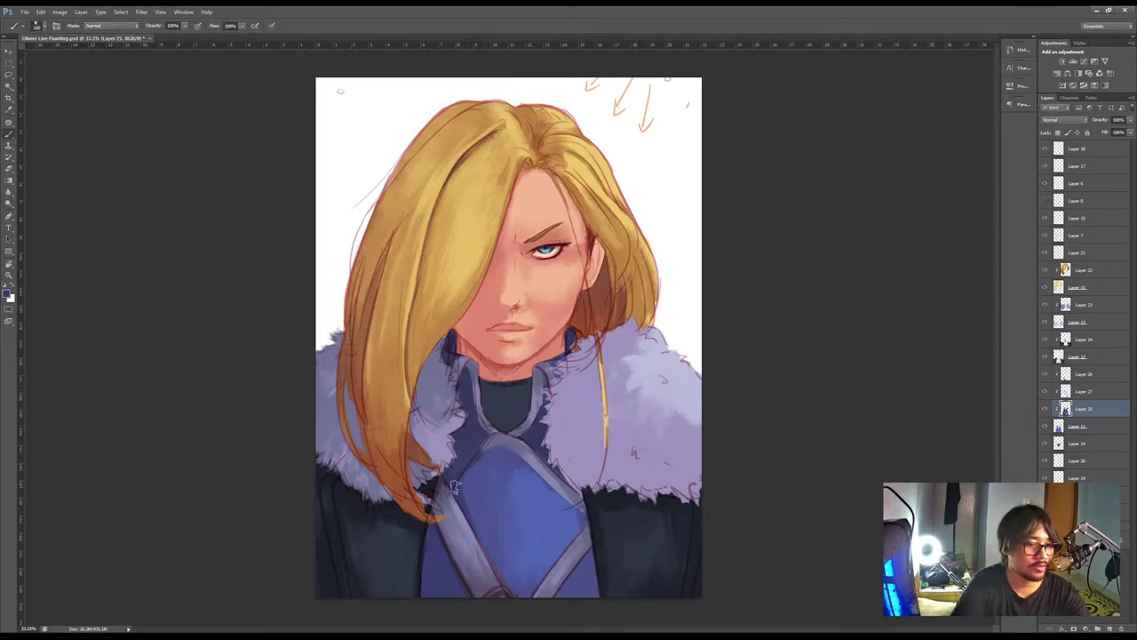
{"action": "key", "text": "i"}
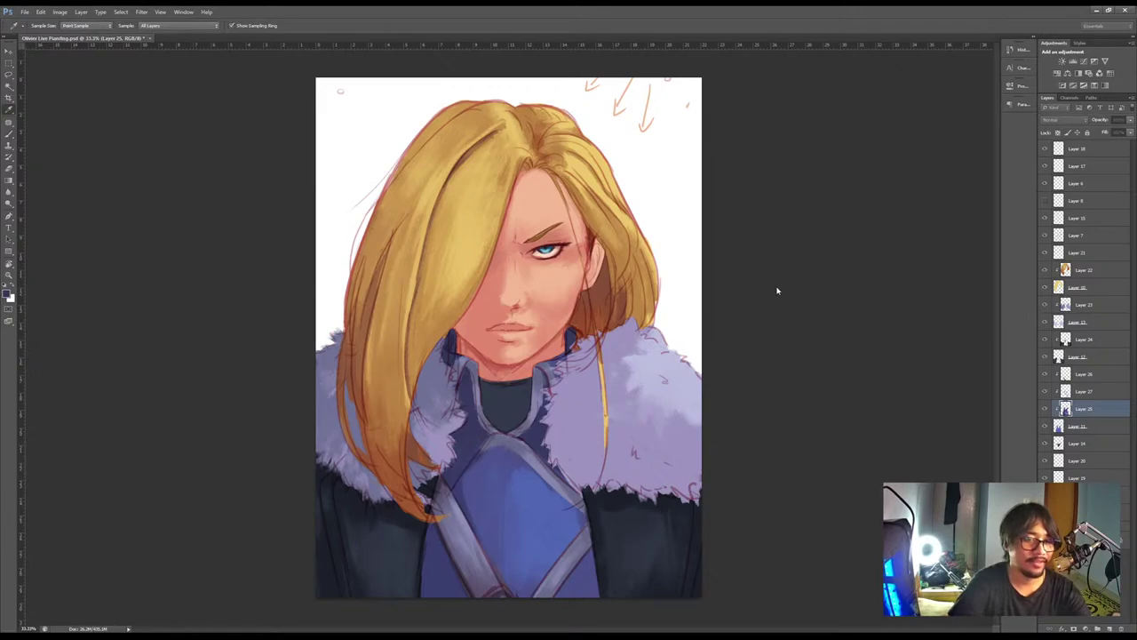
{"action": "key", "text": "b"}
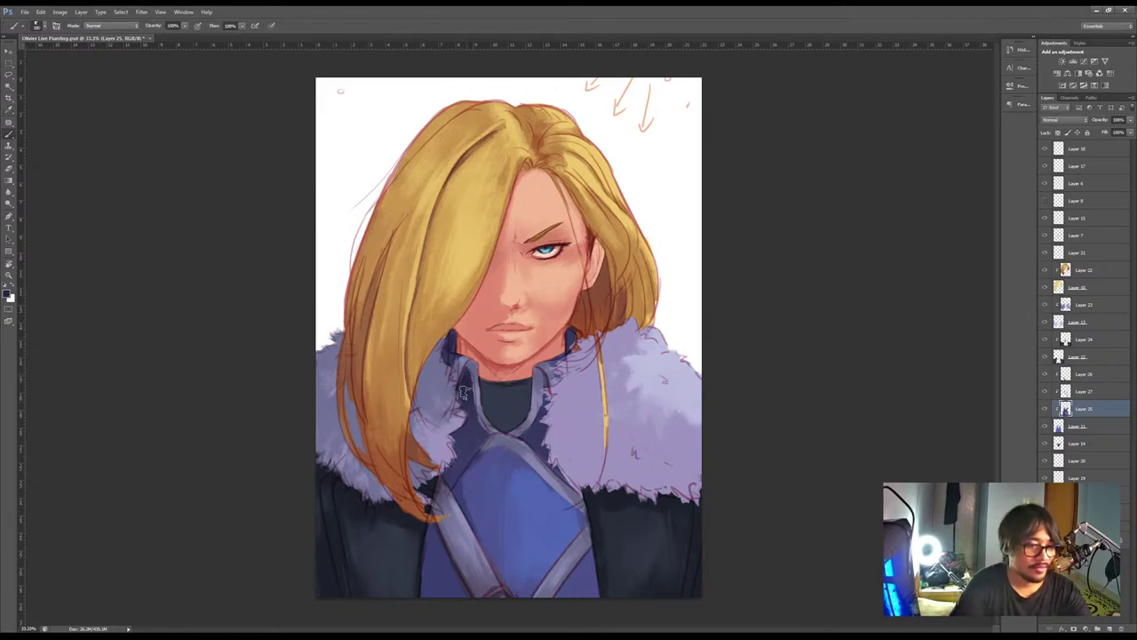
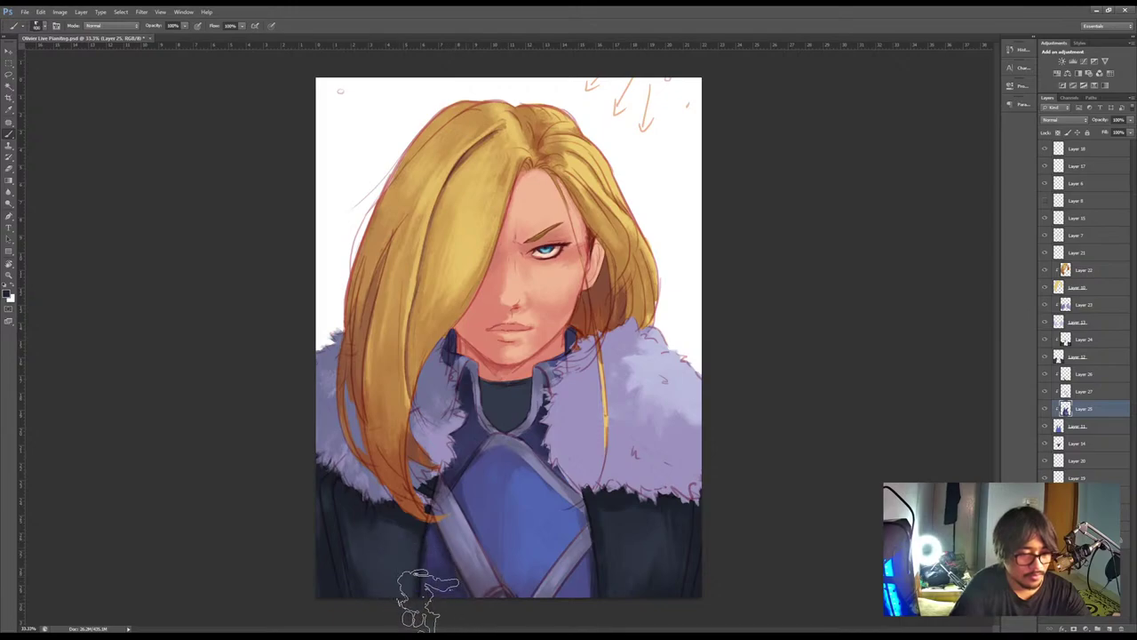
Blend the chest panel's blue highlight into its upper shading with blues repeatedly sampled from the panel
{"action": "left_click", "coordinate": [509, 476], "text": "alt"}
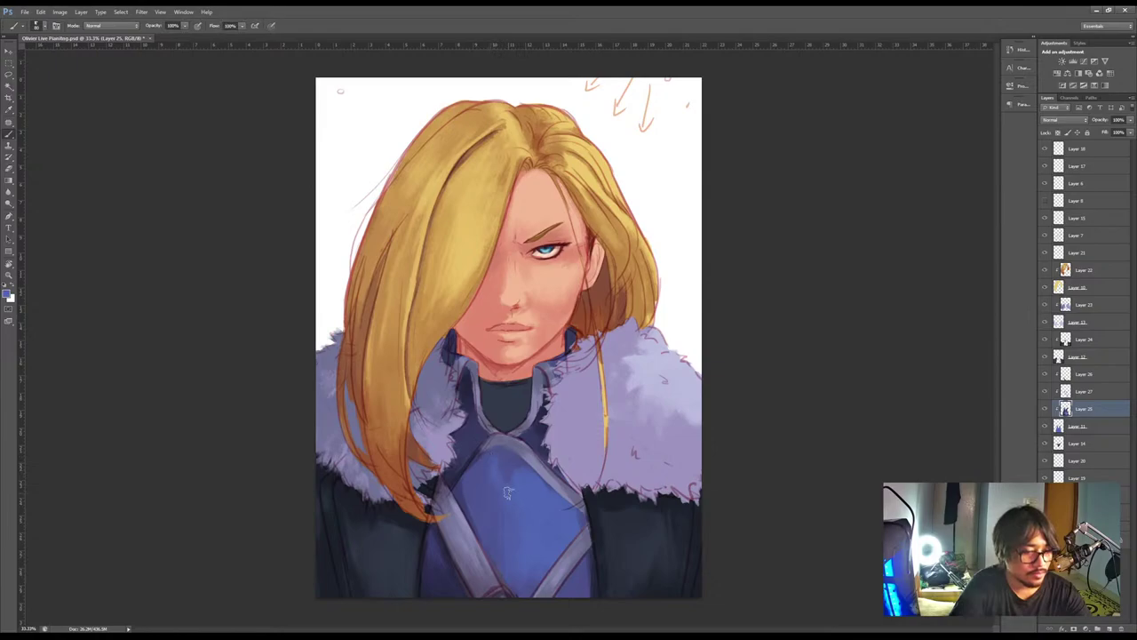
{"action": "left_click", "coordinate": [507, 458], "text": "alt"}
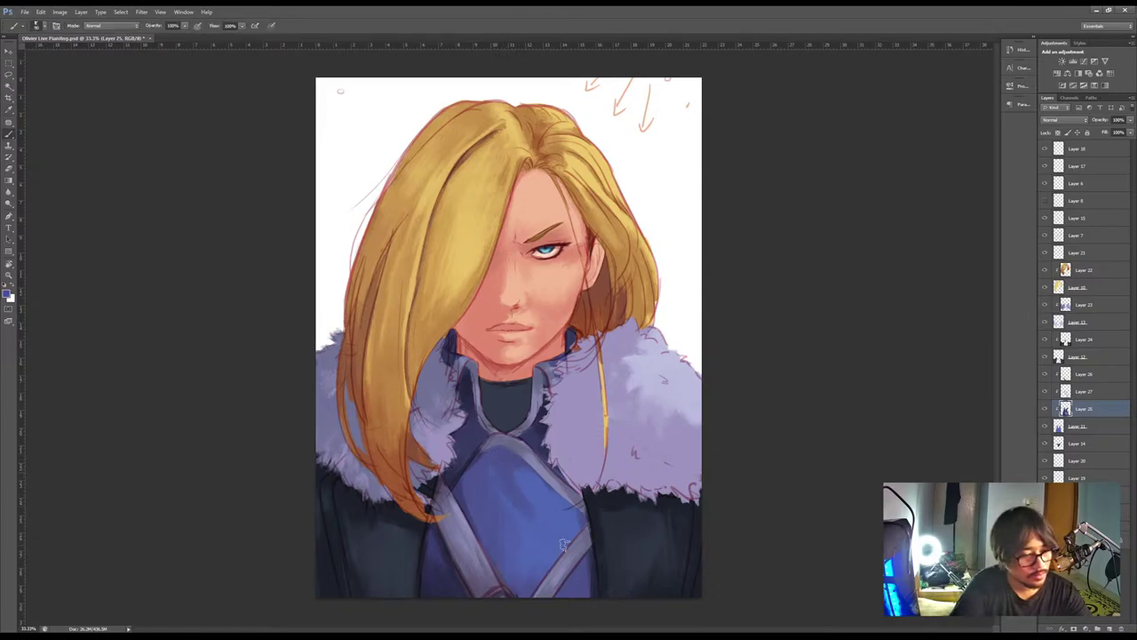
{"action": "left_click", "coordinate": [496, 469], "text": "alt"}
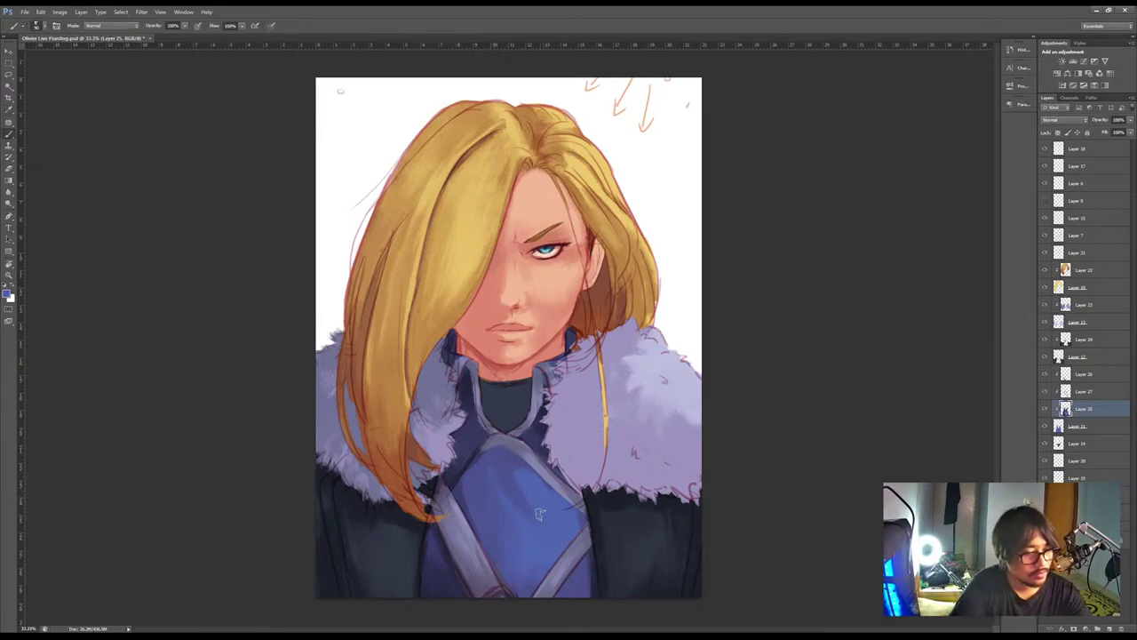
{"action": "left_click", "coordinate": [504, 454], "text": "alt"}
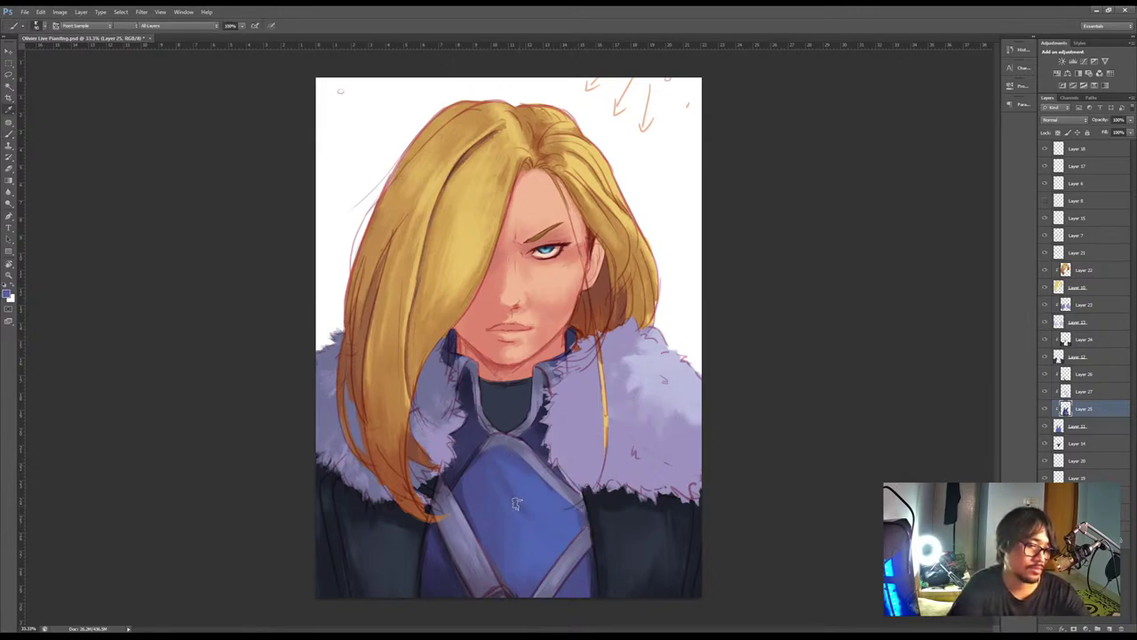
{"action": "left_click", "coordinate": [487, 471], "text": "alt"}
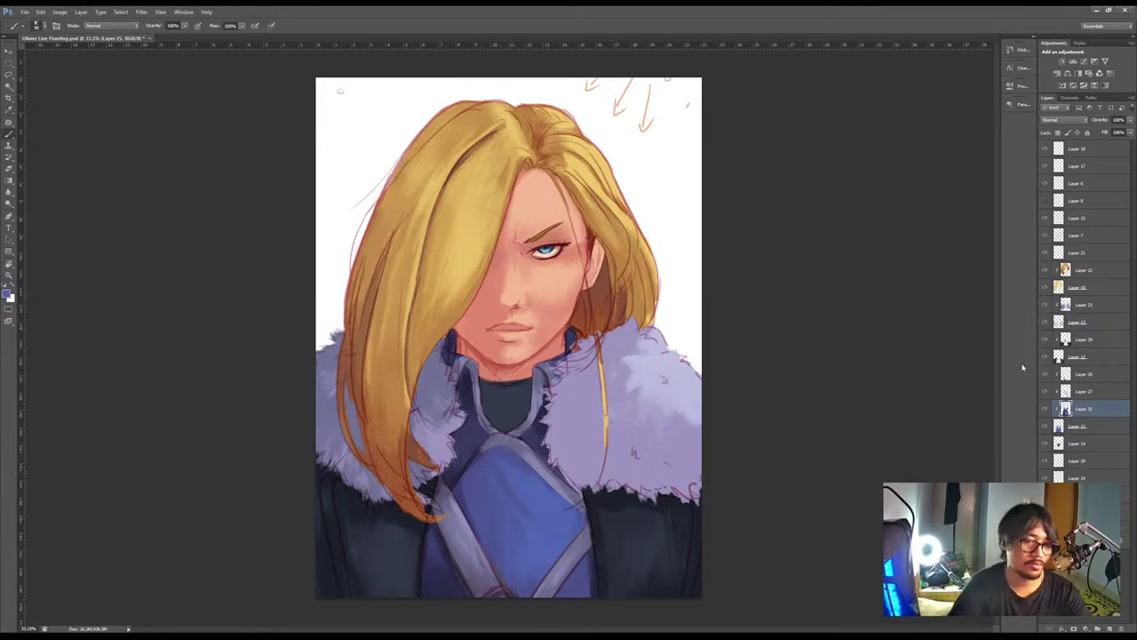
On the fur's shading layer (Layer 23), paint sampled lavender fur strokes across the lower part of the right-hand fur collar
{"action": "left_click", "coordinate": [1068, 306]}
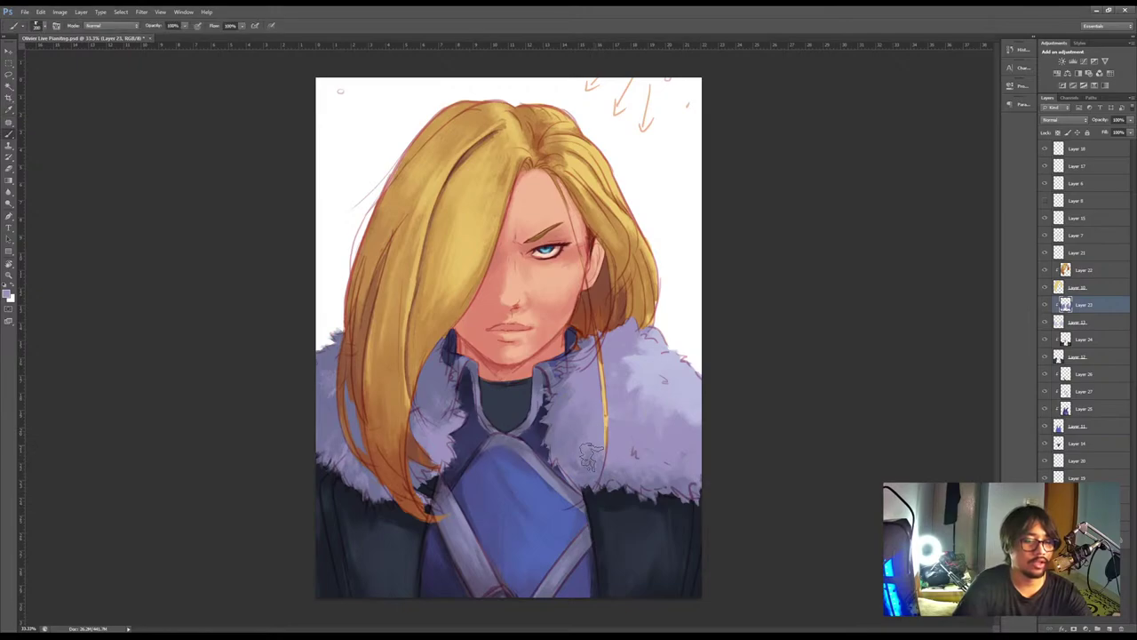
{"action": "left_click", "coordinate": [584, 419], "text": "alt"}
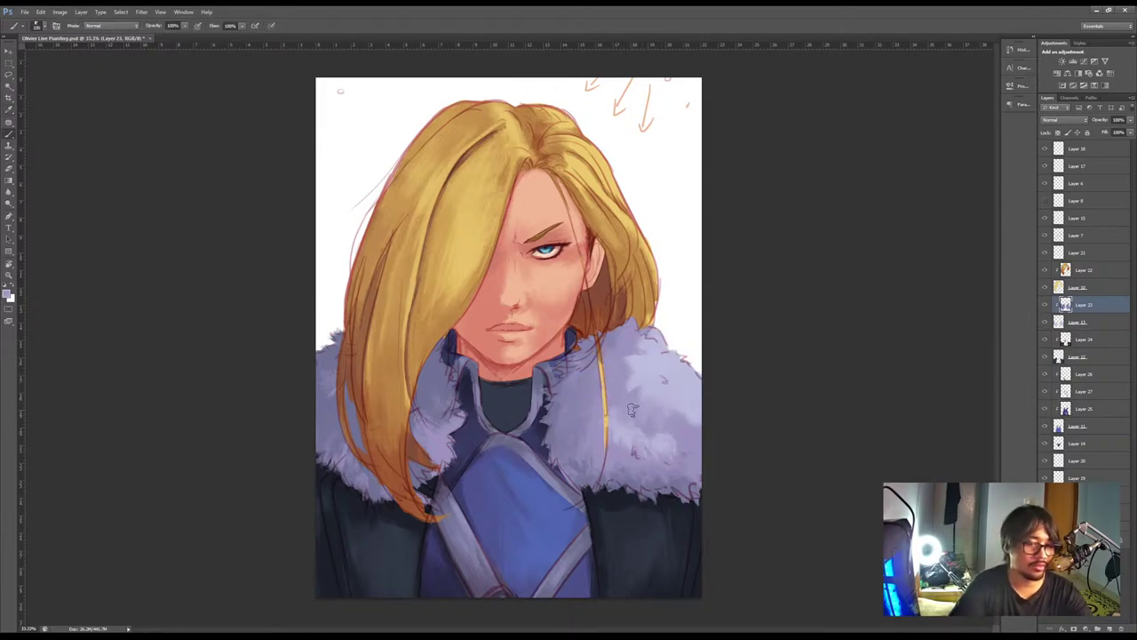
{"action": "left_click_drag", "start_coordinate": [650, 455], "coordinate": [675, 472]}
{"action": "left_click", "coordinate": [679, 435], "text": "alt"}
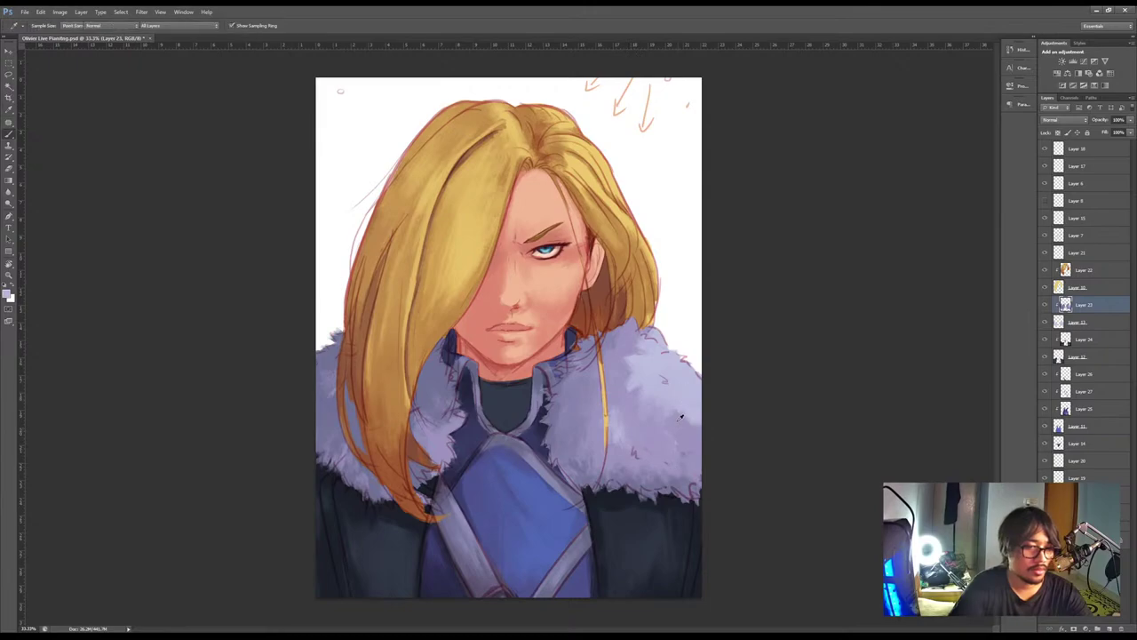
{"action": "left_click_drag", "start_coordinate": [681, 426], "coordinate": [695, 449]}
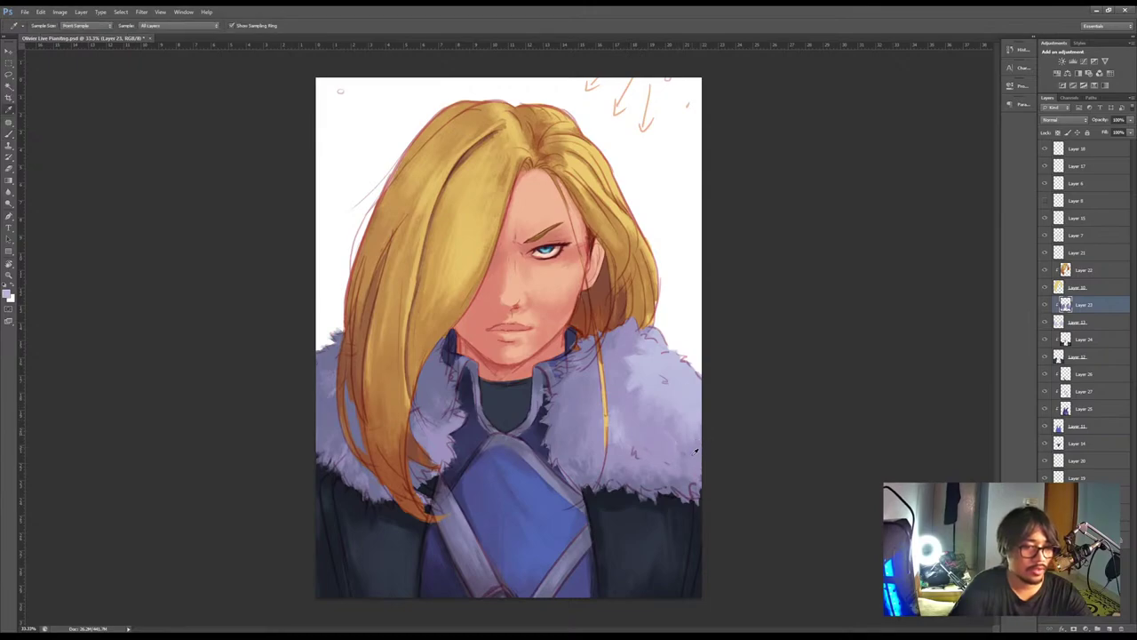
Paint light lavender fur strokes across the upper part of the right-hand fur collar, resampling lavenders from the fur
{"action": "left_click", "coordinate": [693, 394], "text": "alt"}
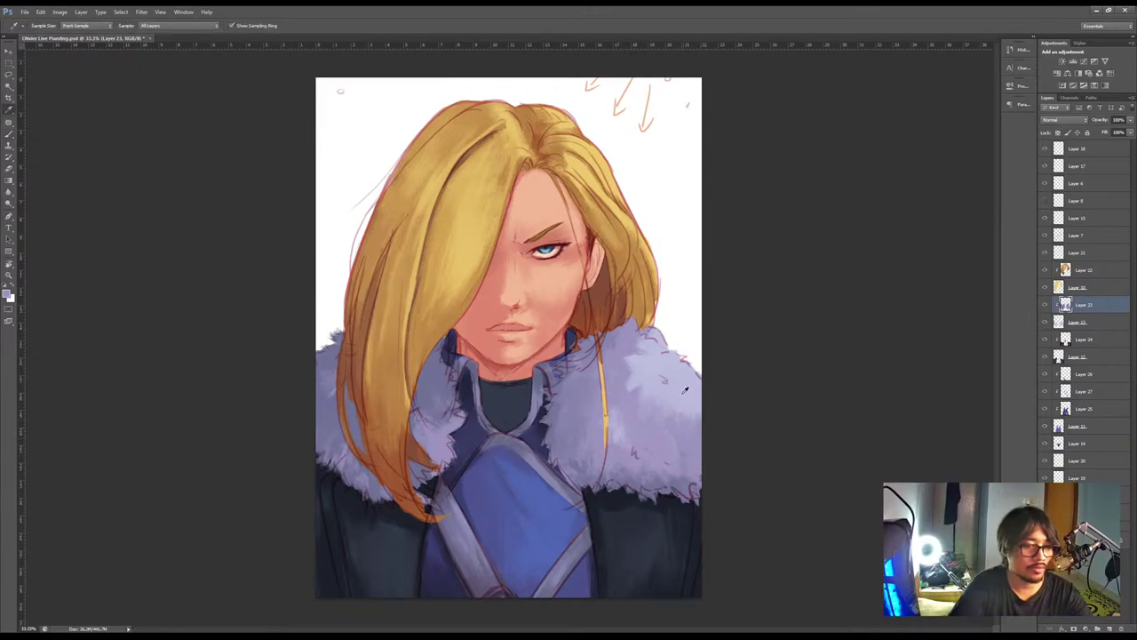
{"action": "key", "text": "alt"}
{"action": "left_click", "coordinate": [628, 377], "text": "alt"}
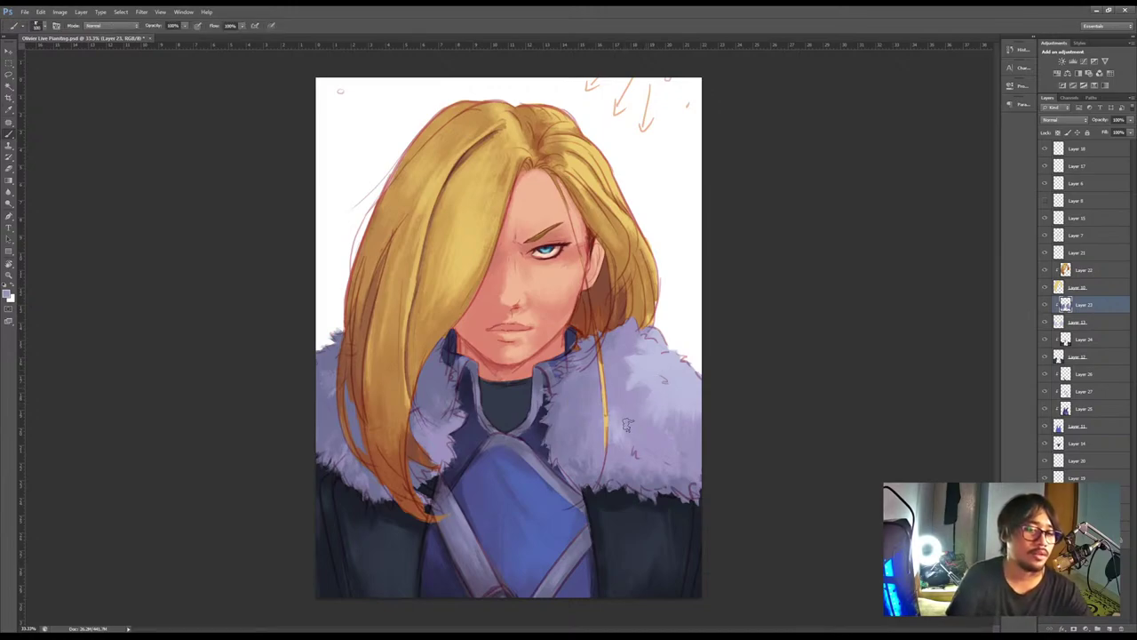
{"action": "left_click", "coordinate": [669, 396], "text": "alt"}
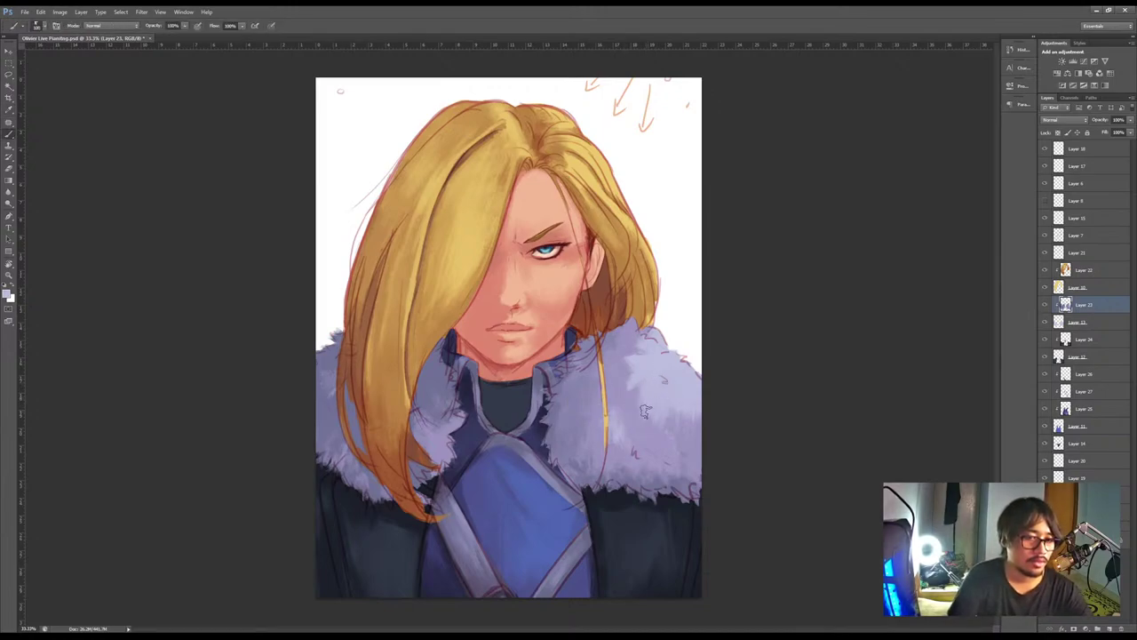
{"action": "left_click", "coordinate": [663, 391], "text": "alt"}
{"action": "key", "text": "alt"}
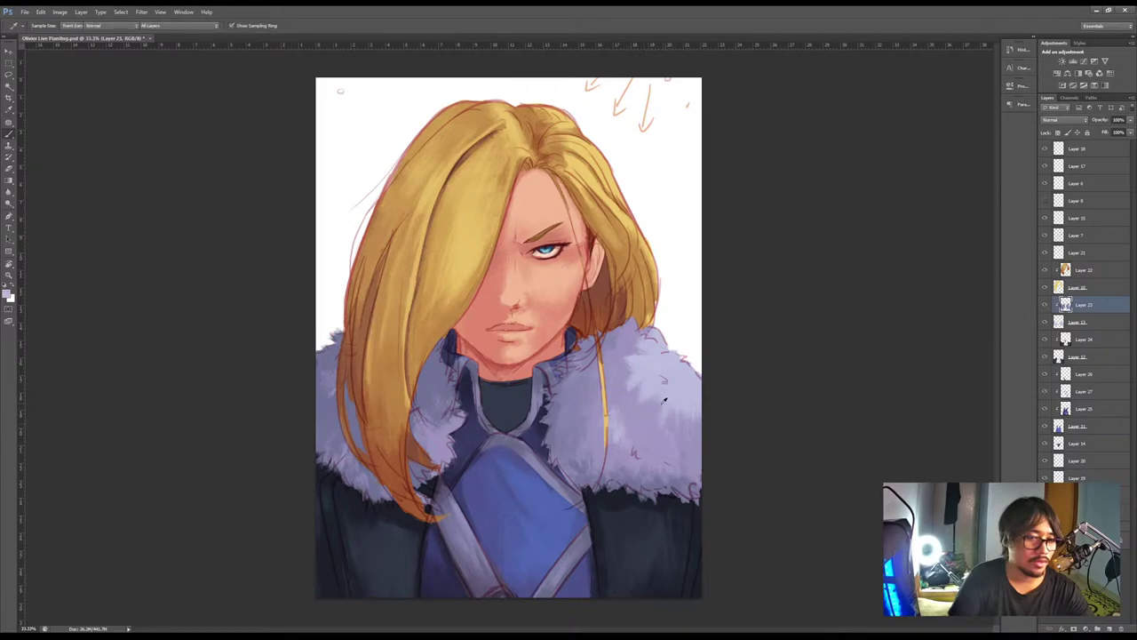
{"action": "key", "text": "alt"}
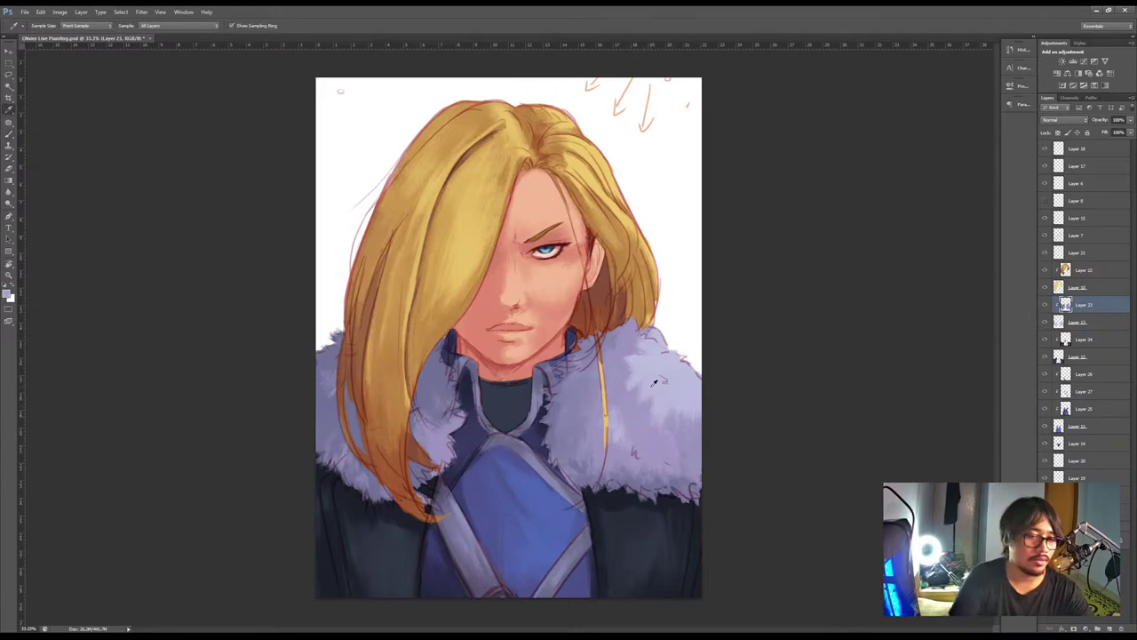
{"action": "key", "text": "alt"}
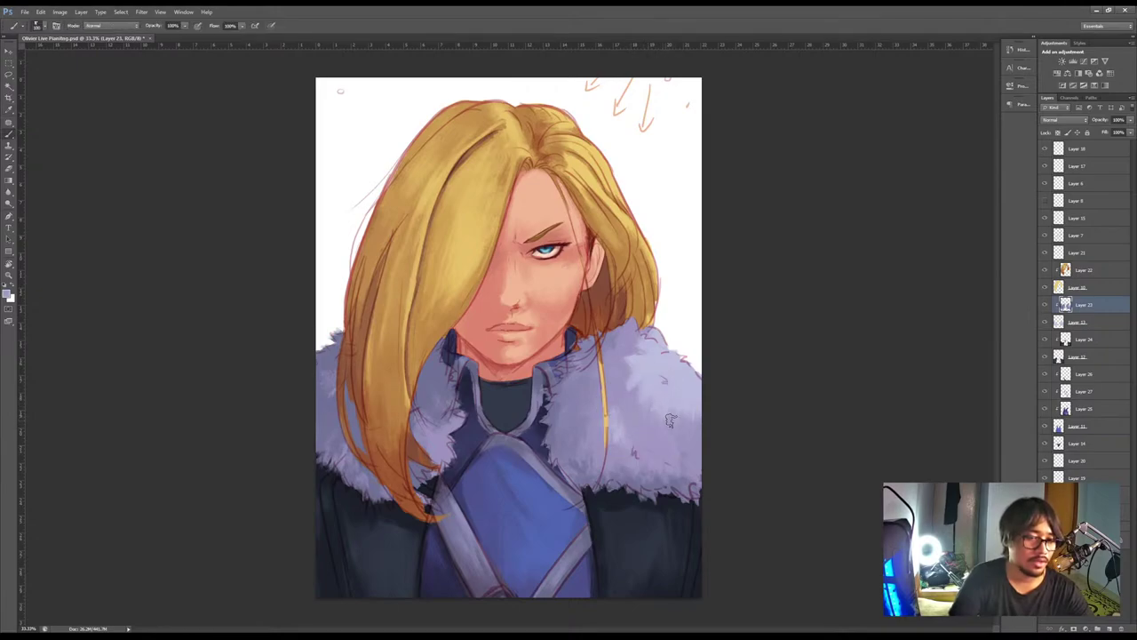
Shade the lower right-hand fur collar with a darker sampled lavender, and undo the last stroke at its upper edge
{"action": "left_click", "coordinate": [702, 466], "text": "alt"}
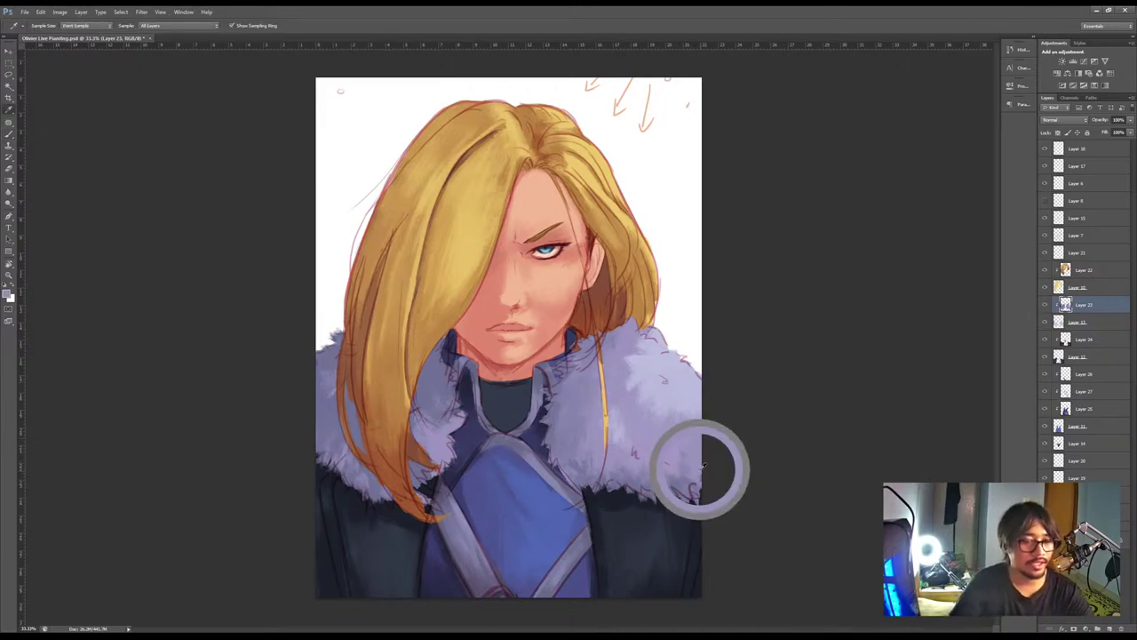
{"action": "left_click_drag", "start_coordinate": [593, 458], "coordinate": [634, 467]}
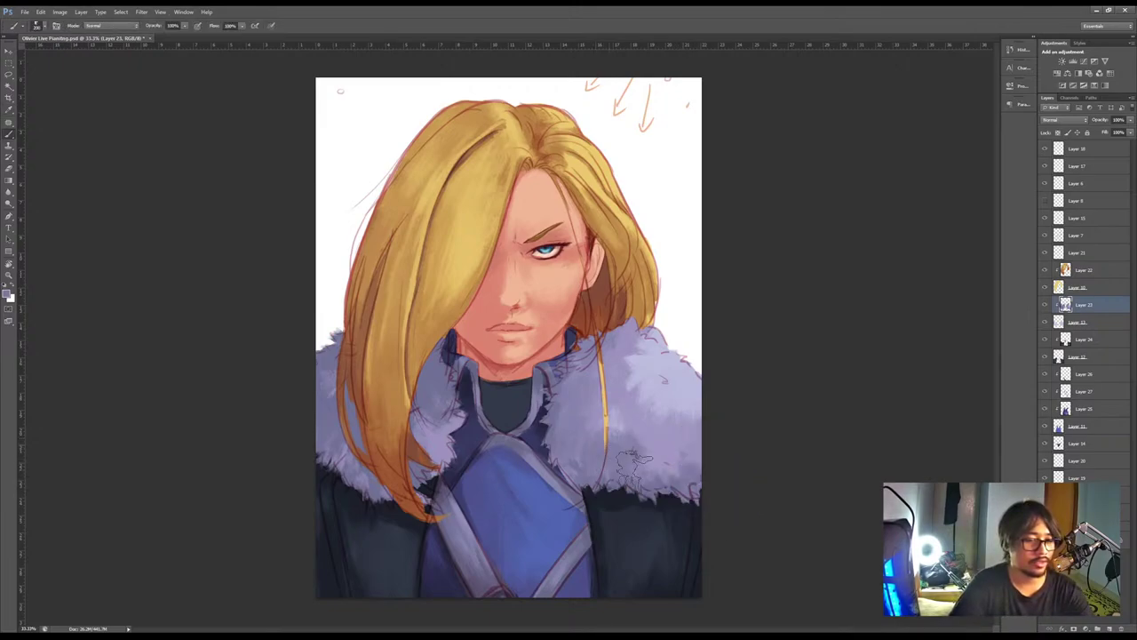
{"action": "key", "text": "alt"}
{"action": "left_click", "coordinate": [639, 451], "text": "alt"}
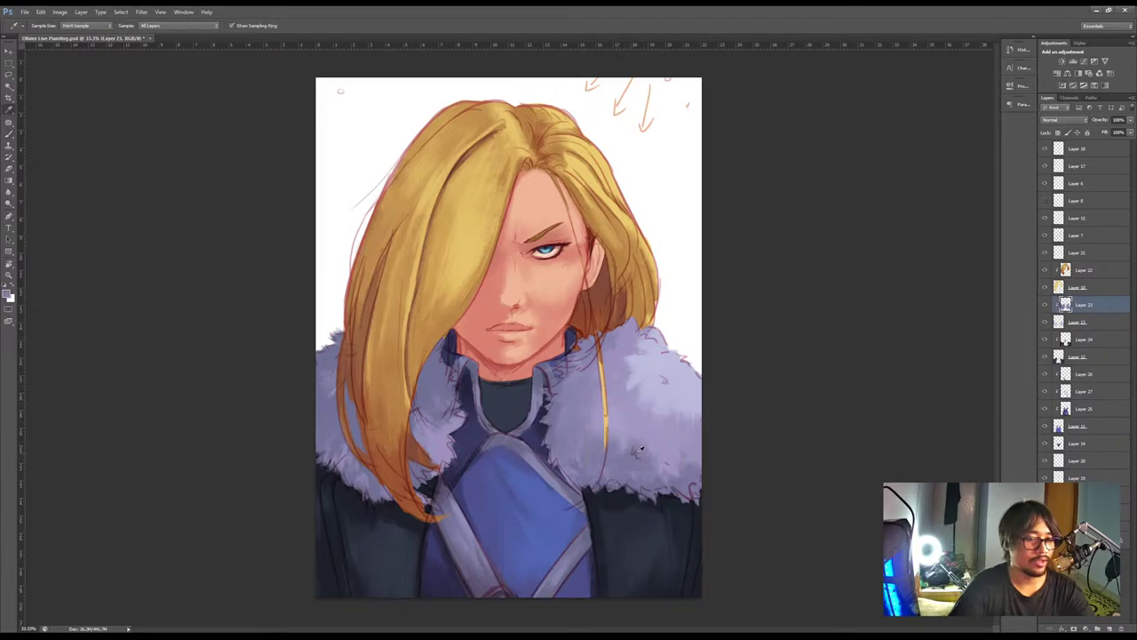
{"action": "left_click_drag", "start_coordinate": [662, 360], "coordinate": [674, 342]}
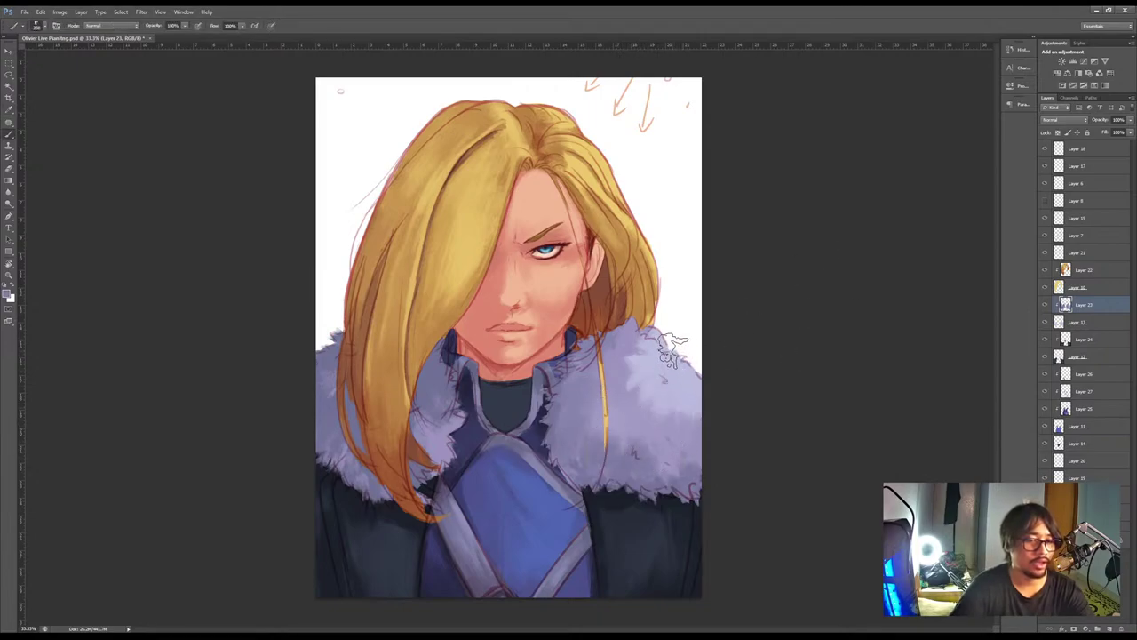
{"action": "key", "text": "ctrl+z"}
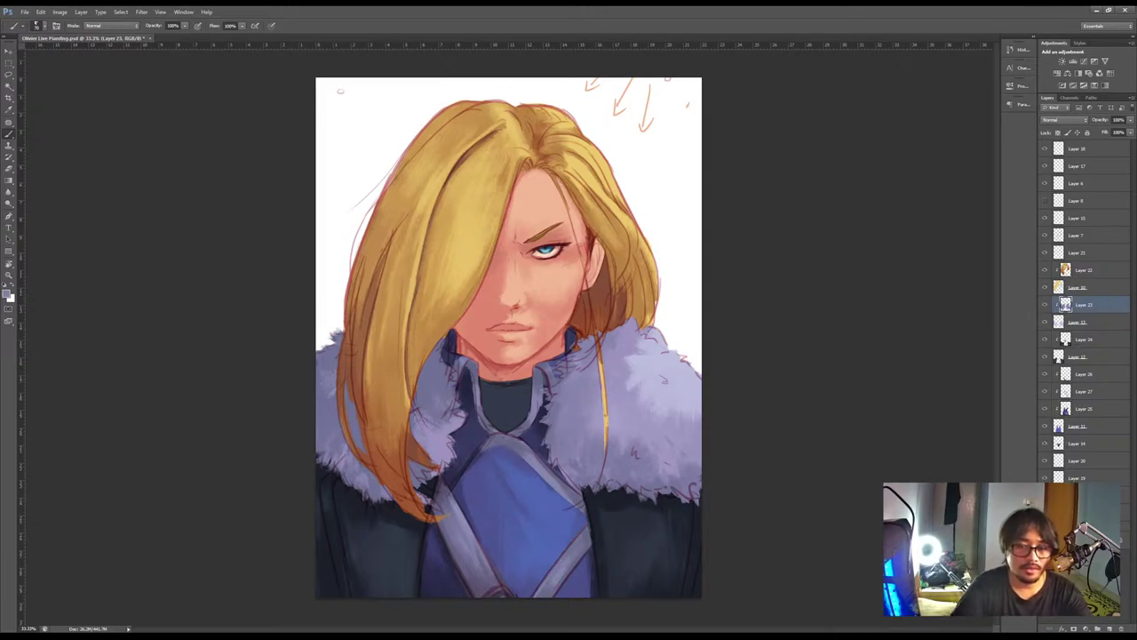
On the skin layer (Layer 16), pick a muted pink and shade the cheek beside the long front hair
{"action": "left_click", "coordinate": [1093, 495]}
{"action": "key", "text": "o"}
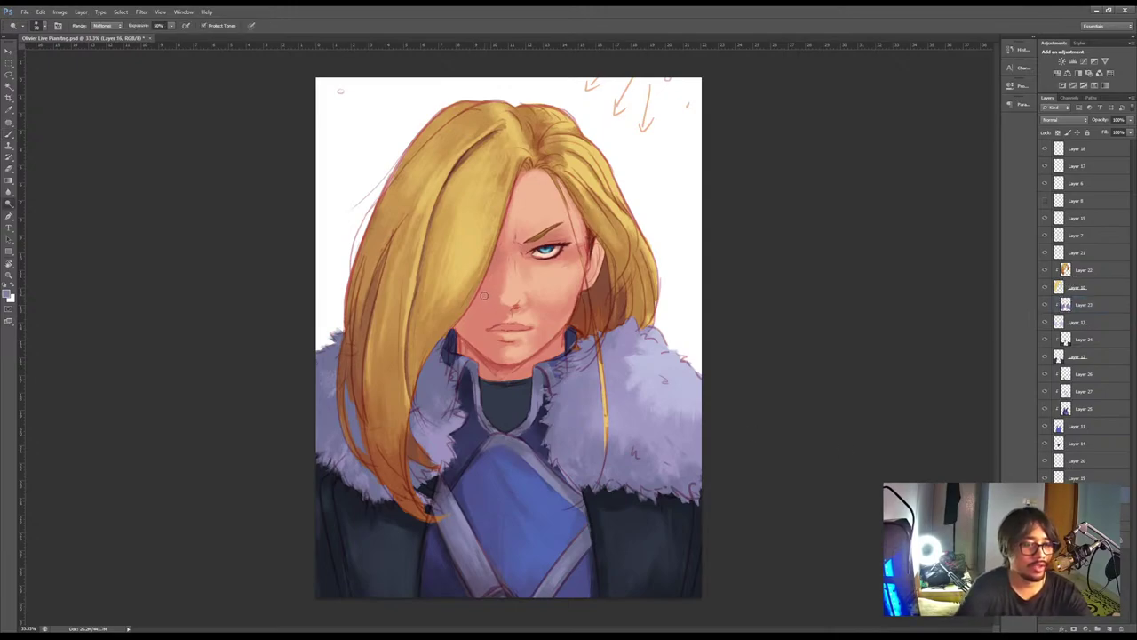
{"action": "key", "text": "i"}
{"action": "left_click", "coordinate": [8, 294]}
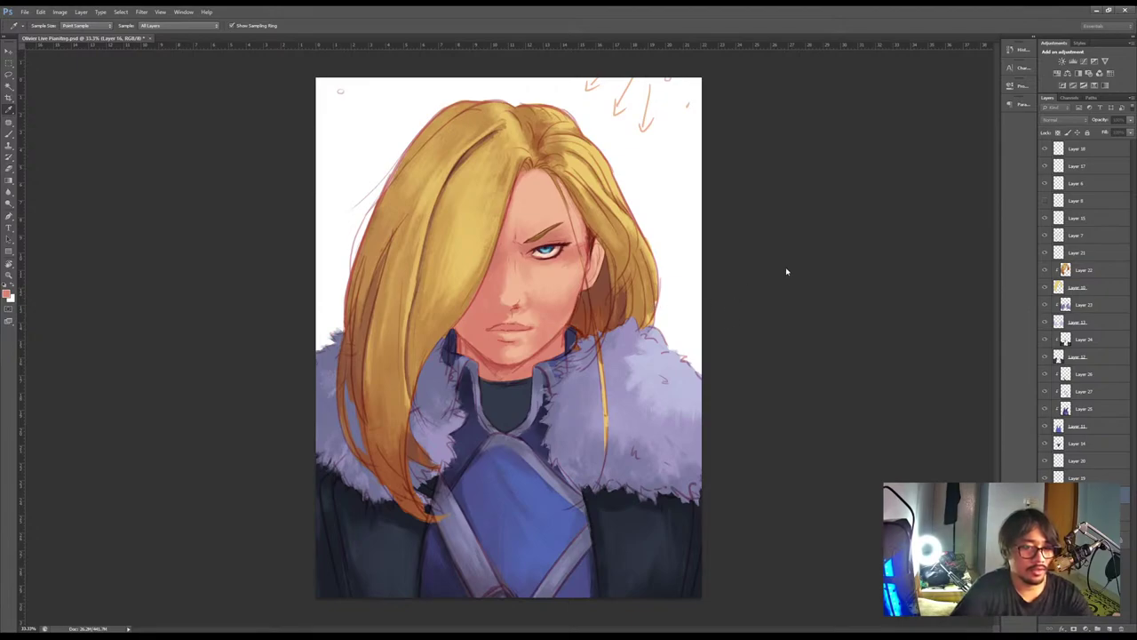
{"action": "key", "text": "Return"}
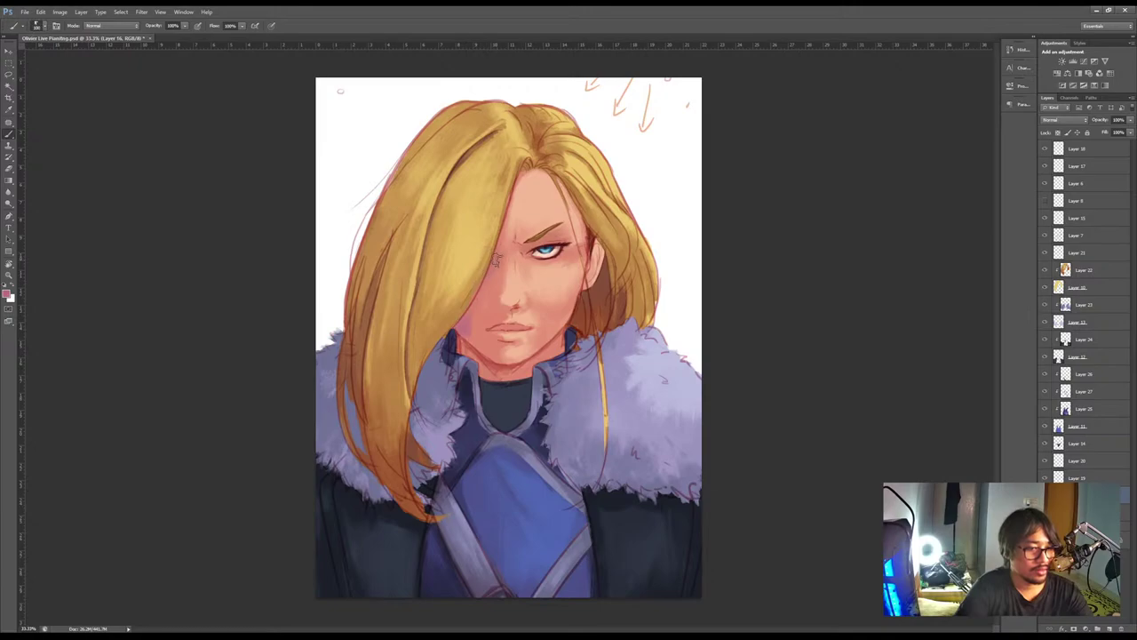
Blend the cheek shadow beside the hair toward the nose and mouth with sampled skin tones and a larger brush
{"action": "left_click", "coordinate": [476, 310], "text": "alt"}
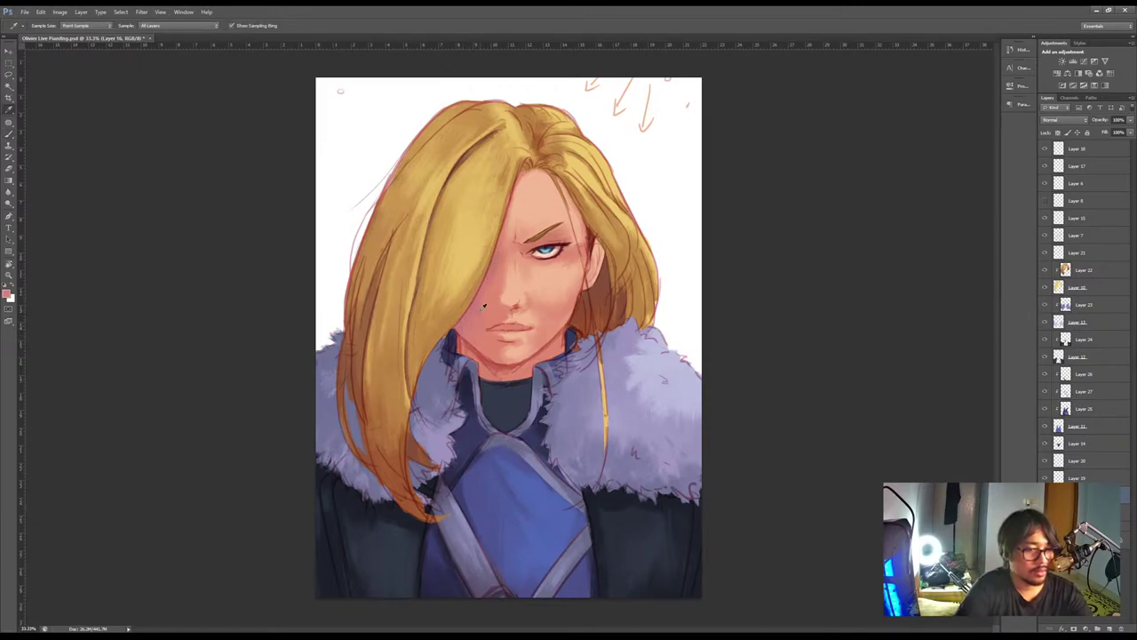
{"action": "left_click", "coordinate": [485, 305], "text": "alt"}
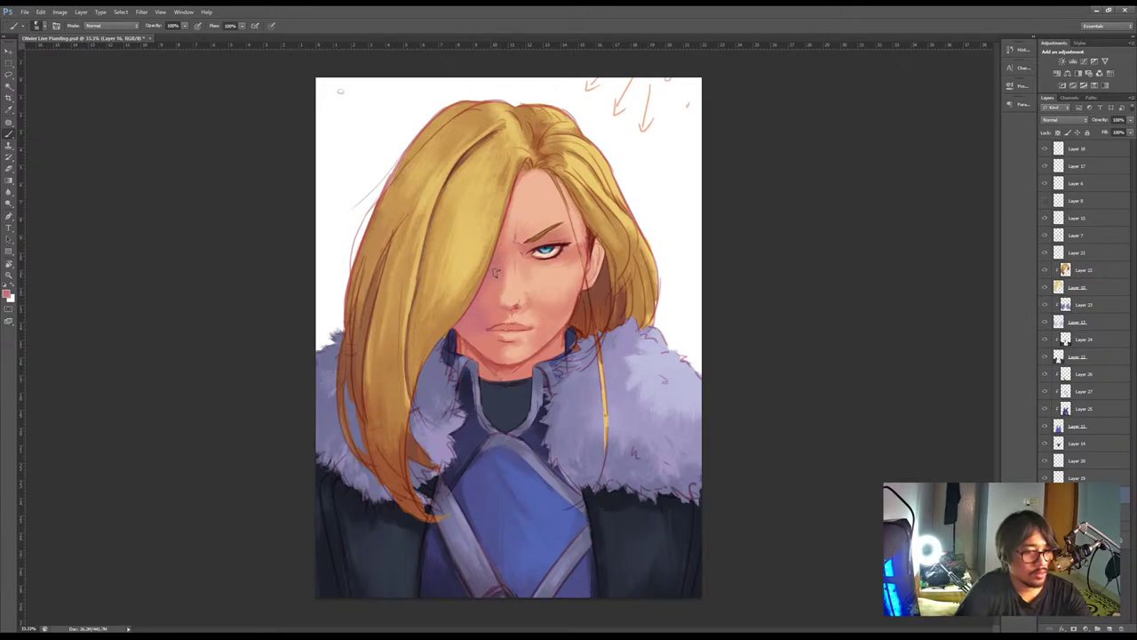
{"action": "left_click", "coordinate": [488, 294], "text": "alt"}
{"action": "key", "text": "]"}
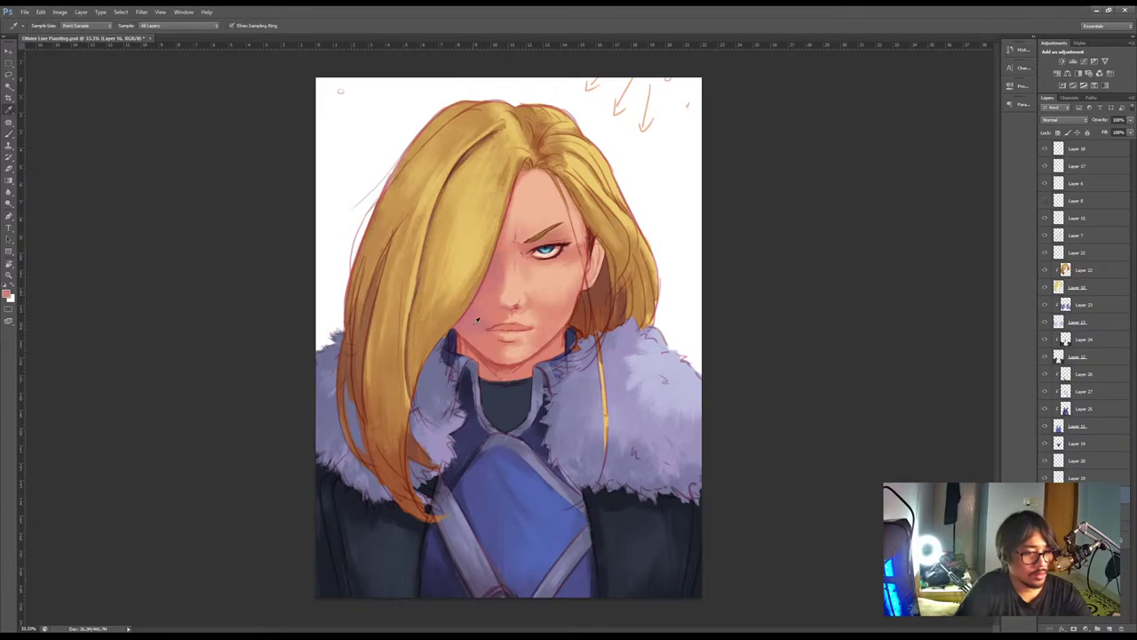
{"action": "left_click", "coordinate": [481, 309], "text": "alt"}
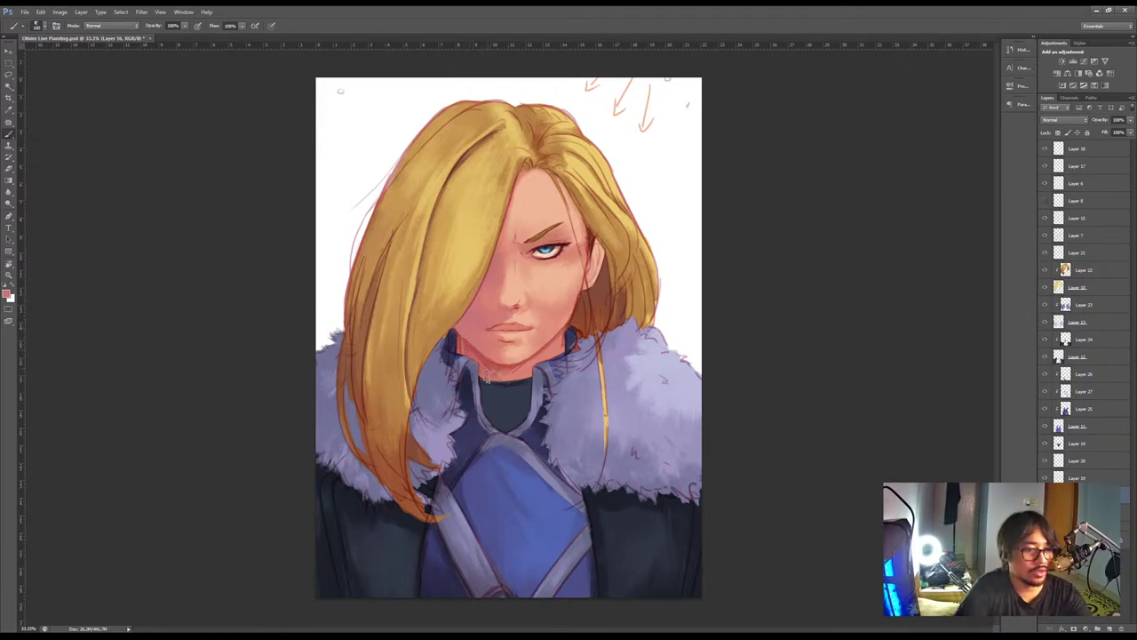
Pick a darker brownish red and paint the neck shadow under the chin and jaw, softening it with sampled skin tones
{"action": "key", "text": "alt"}
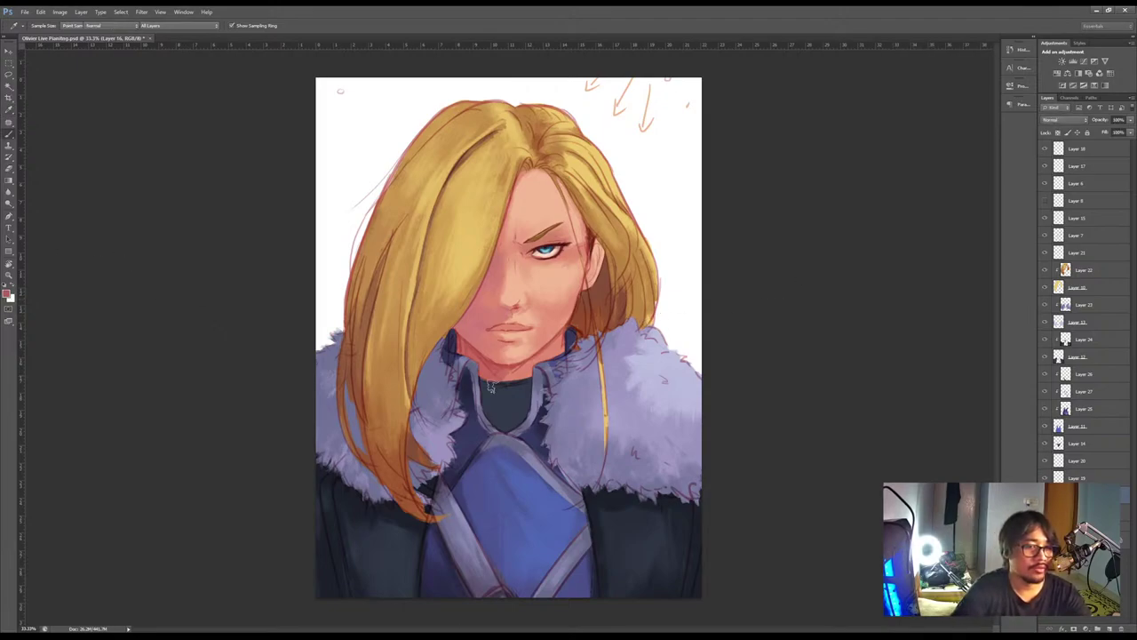
{"action": "key", "text": "b"}
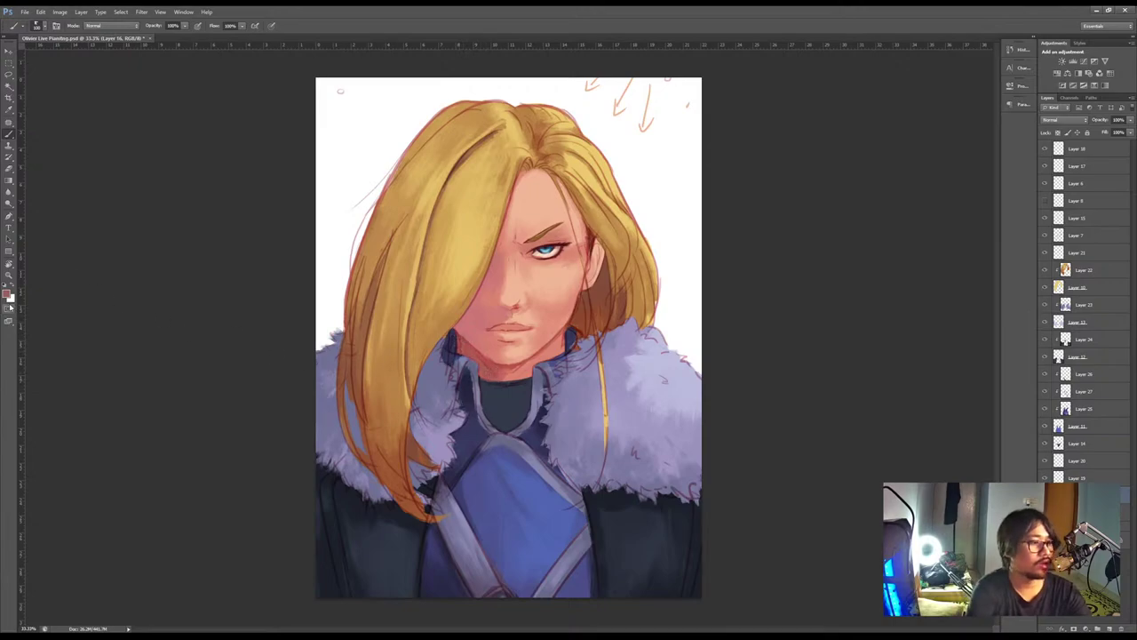
{"action": "key", "text": "i"}
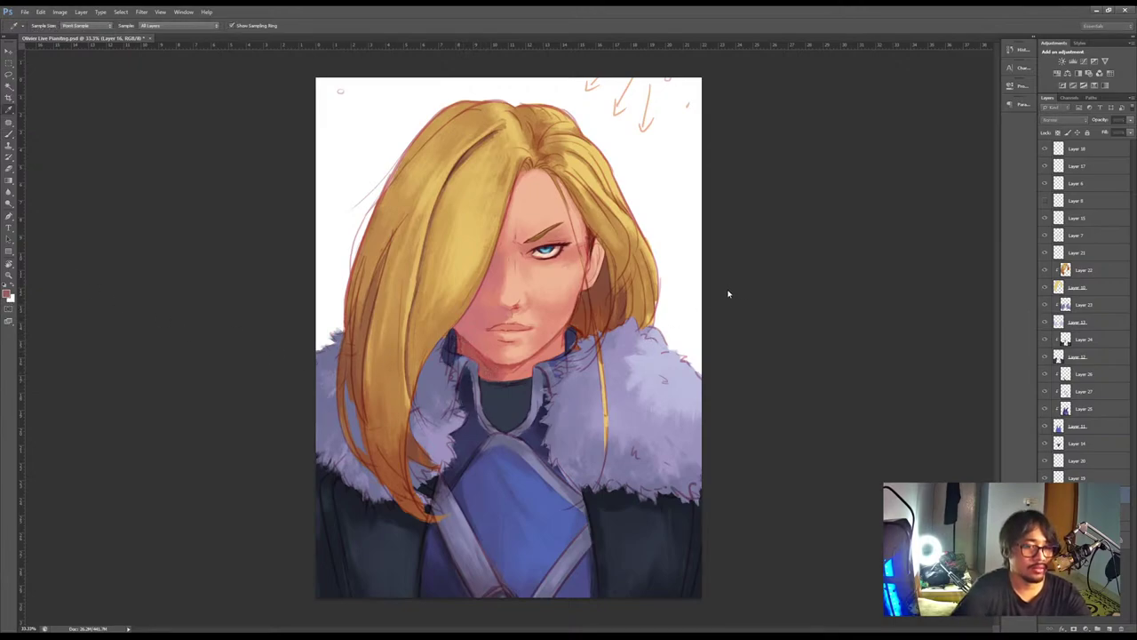
{"action": "key", "text": "b"}
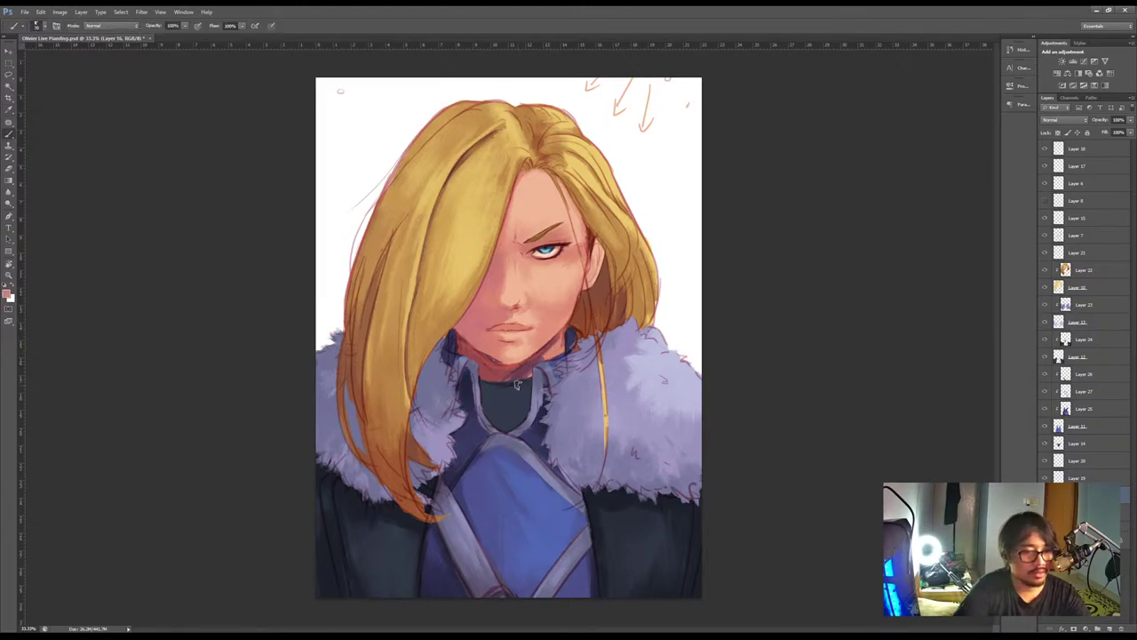
{"action": "left_click", "coordinate": [499, 366], "text": "alt"}
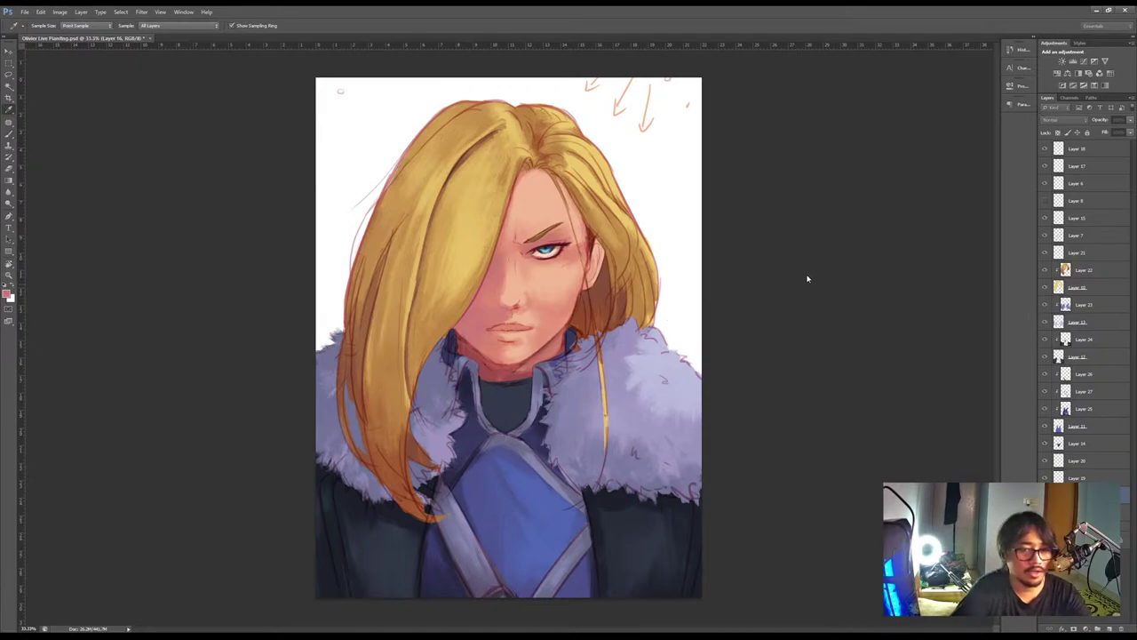
Pick a deeper red and darken the skin around the visible eye's lids and outer corner
{"action": "key", "text": "b"}
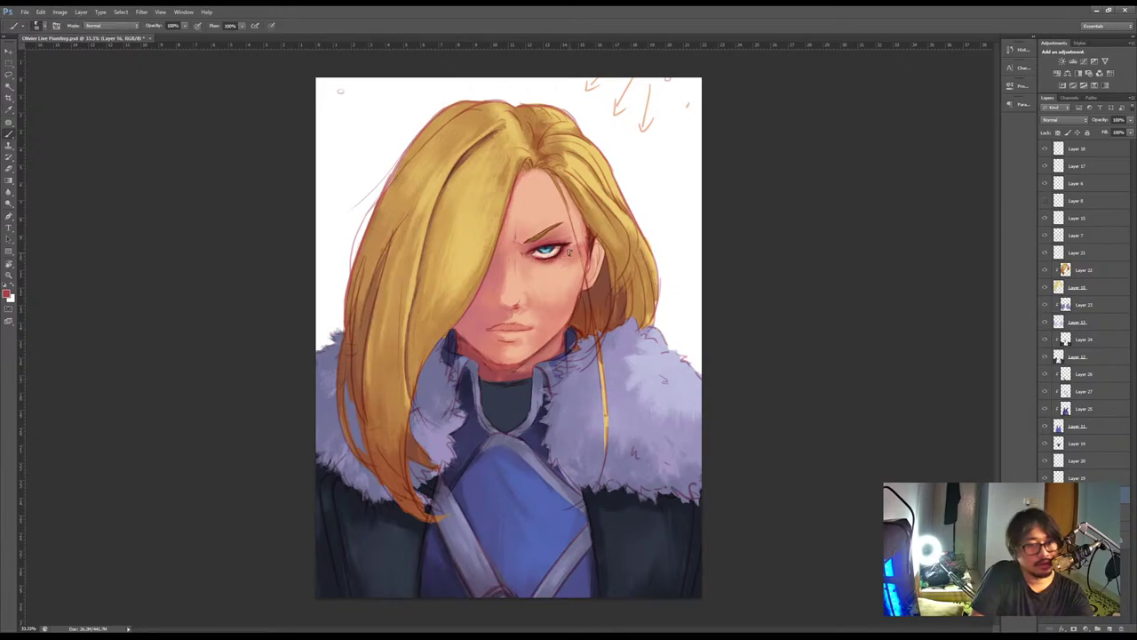
{"action": "left_click", "coordinate": [563, 255], "text": "alt"}
{"action": "key", "text": "alt"}
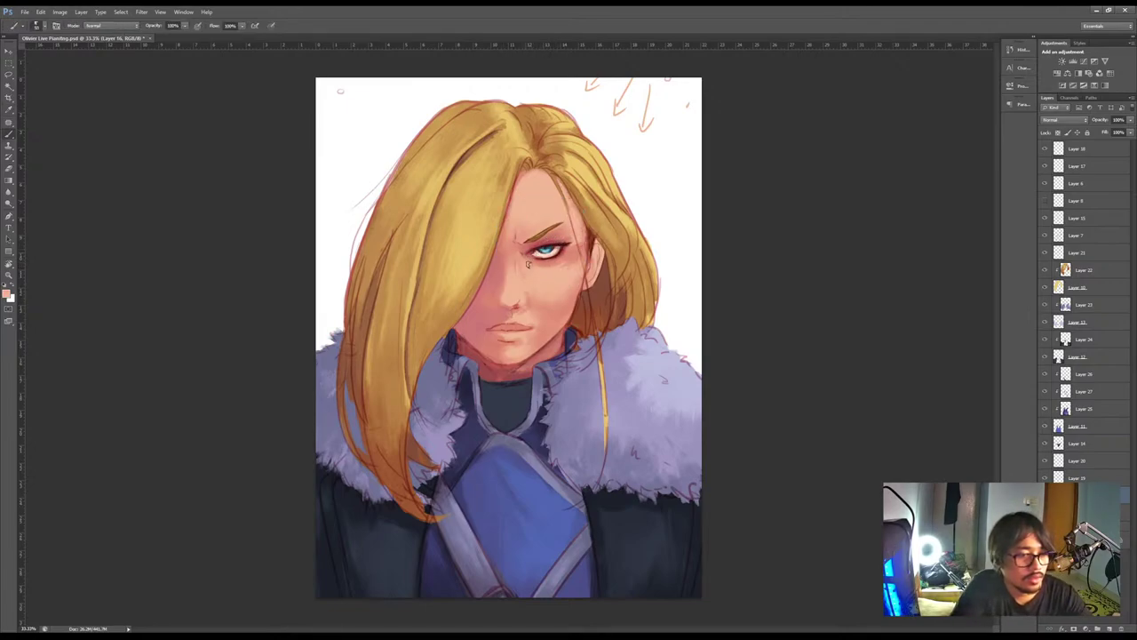
Blend the skin below the eye and across the lit cheek with sampled peach tones
{"action": "left_click", "coordinate": [501, 279], "text": "alt"}
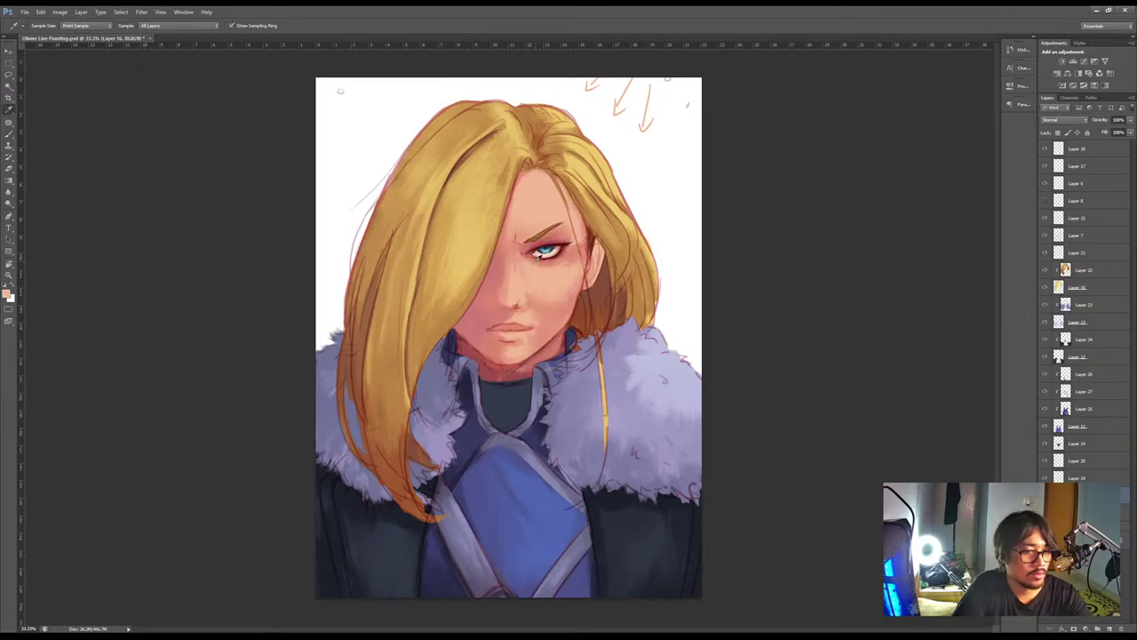
{"action": "left_click", "coordinate": [534, 258], "text": "alt"}
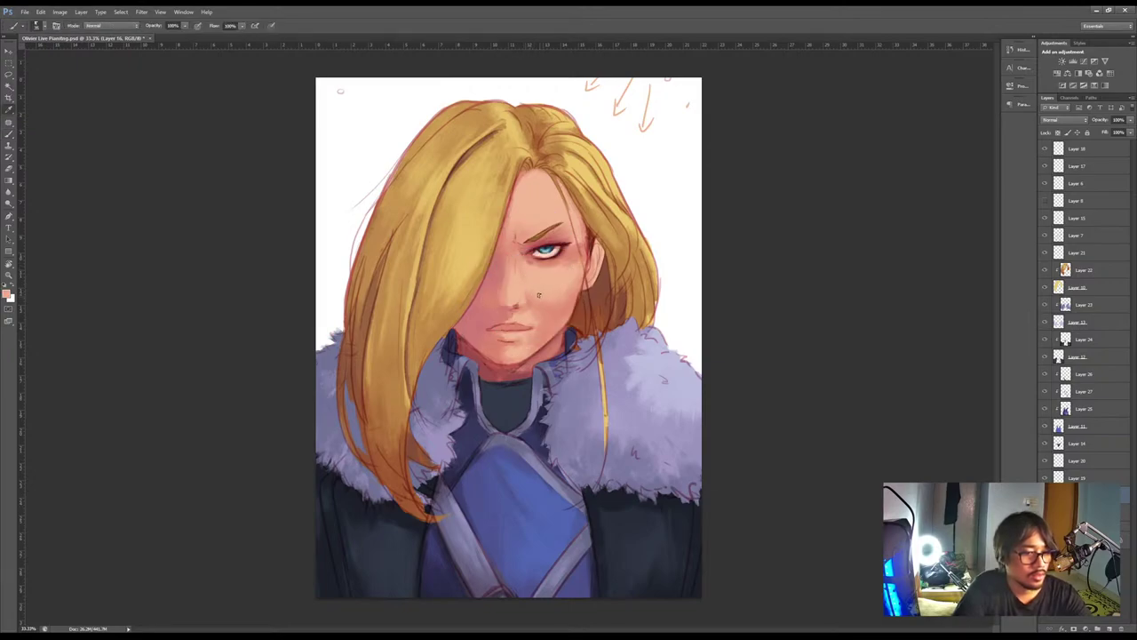
{"action": "left_click", "coordinate": [553, 279], "text": "alt"}
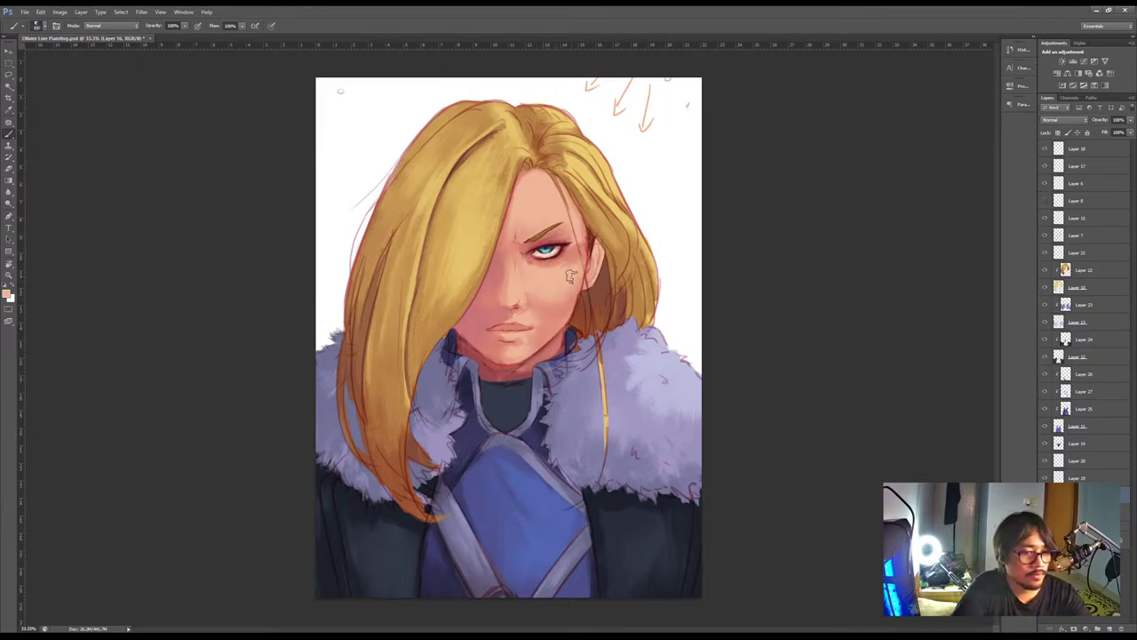
{"action": "key", "text": "alt"}
{"action": "left_click", "coordinate": [547, 296], "text": "alt"}
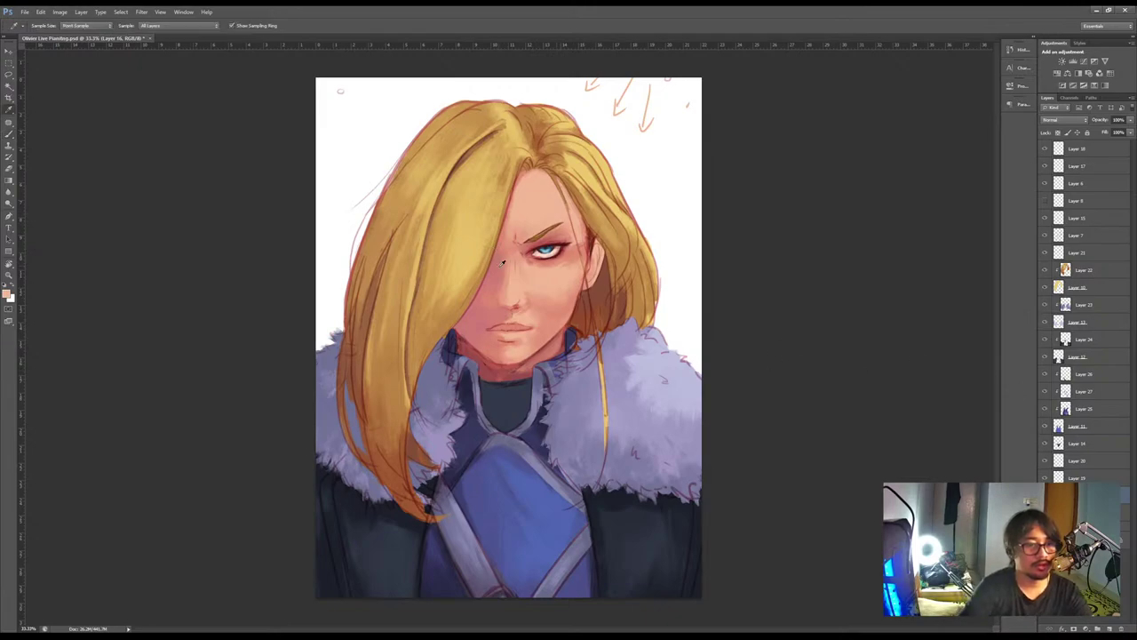
Shade the shadowed side of the nose bridge beside the hair with sampled reddish skin tones
{"action": "key", "text": "alt"}
{"action": "left_click", "coordinate": [490, 299], "text": "alt"}
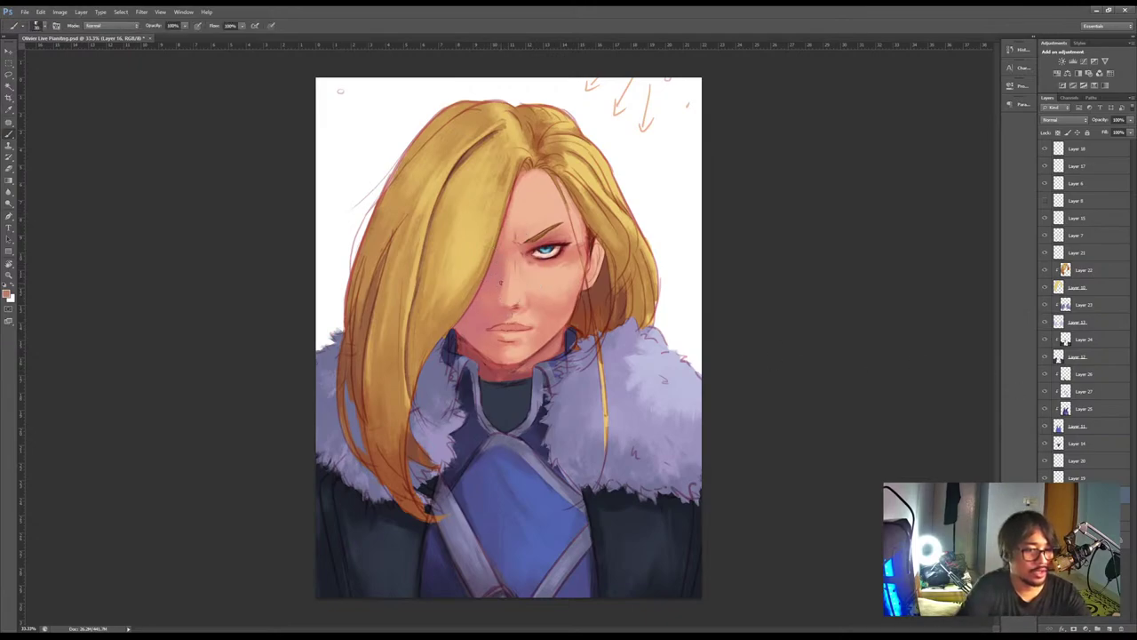
{"action": "left_click", "coordinate": [508, 254], "text": "alt"}
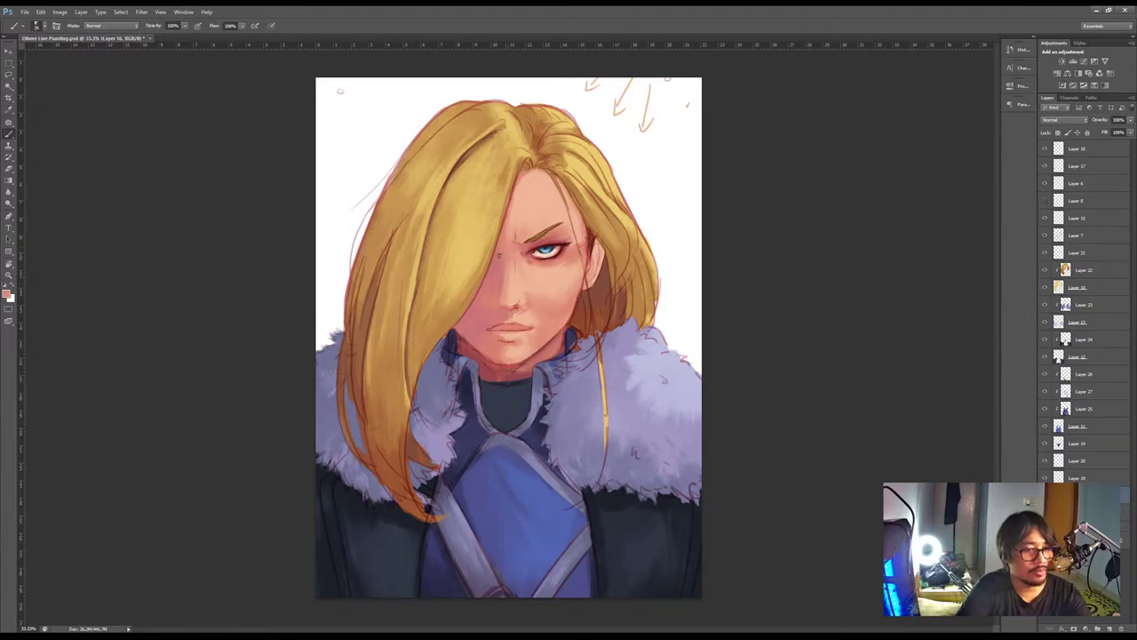
{"action": "left_click", "coordinate": [499, 258], "text": "alt"}
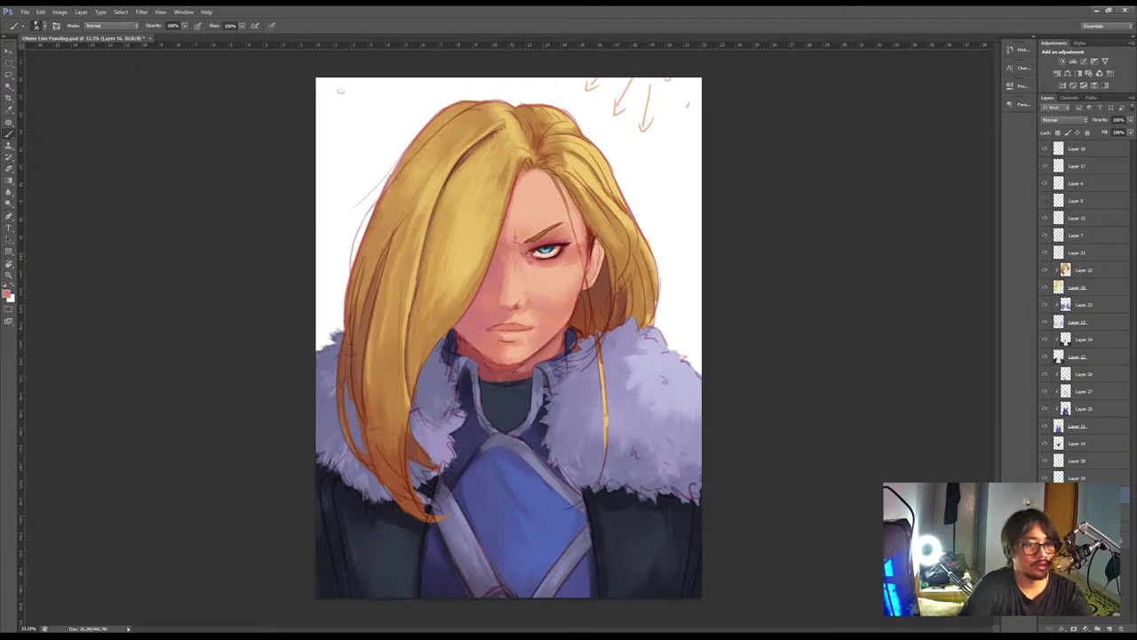
Refine the skin around the eye's corners and the upper cheek with tones sampled near the eye
{"action": "left_click", "coordinate": [530, 253], "text": "alt"}
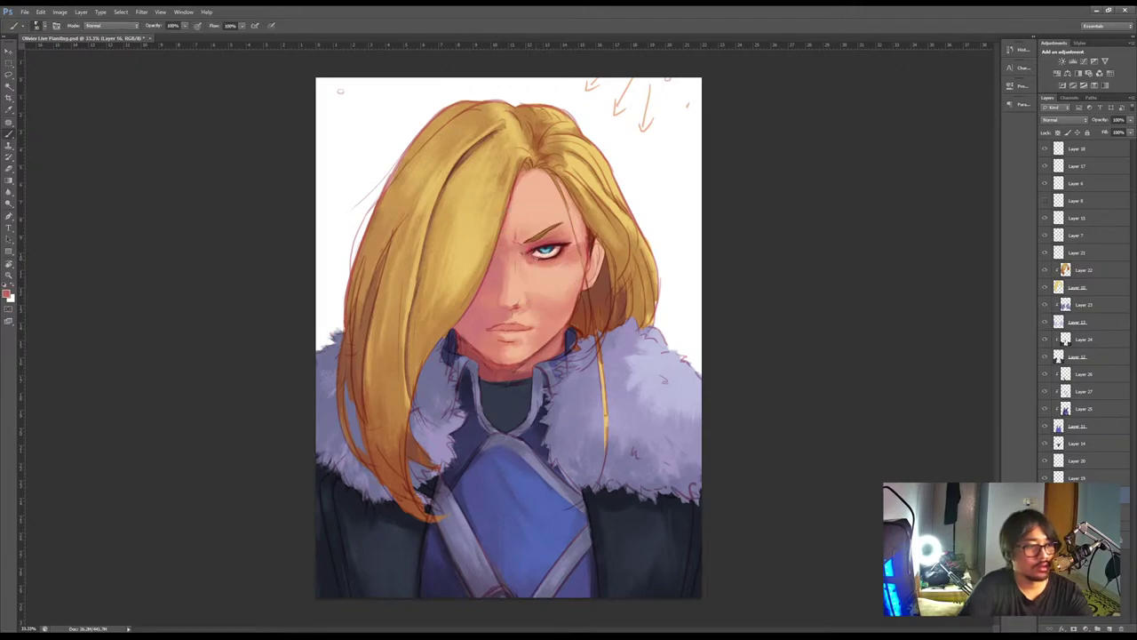
{"action": "left_click", "coordinate": [543, 276], "text": "alt"}
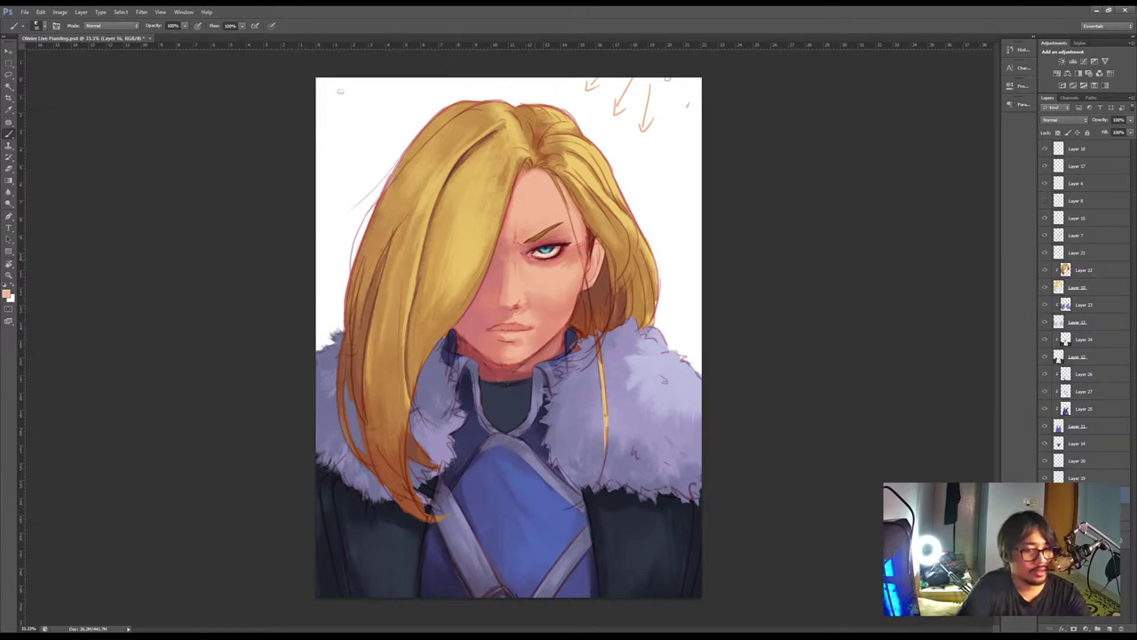
{"action": "left_click", "coordinate": [564, 247], "text": "alt"}
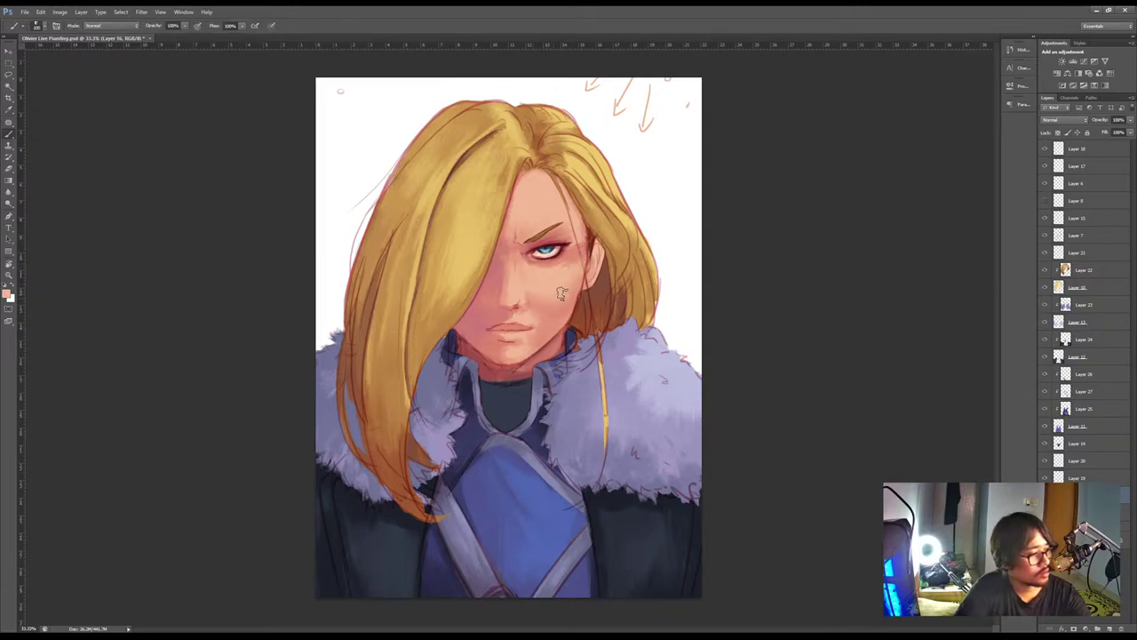
Create a new layer above the face skin and block in the lips with a muted reddish brown
{"action": "left_click", "coordinate": [565, 315], "text": "alt"}
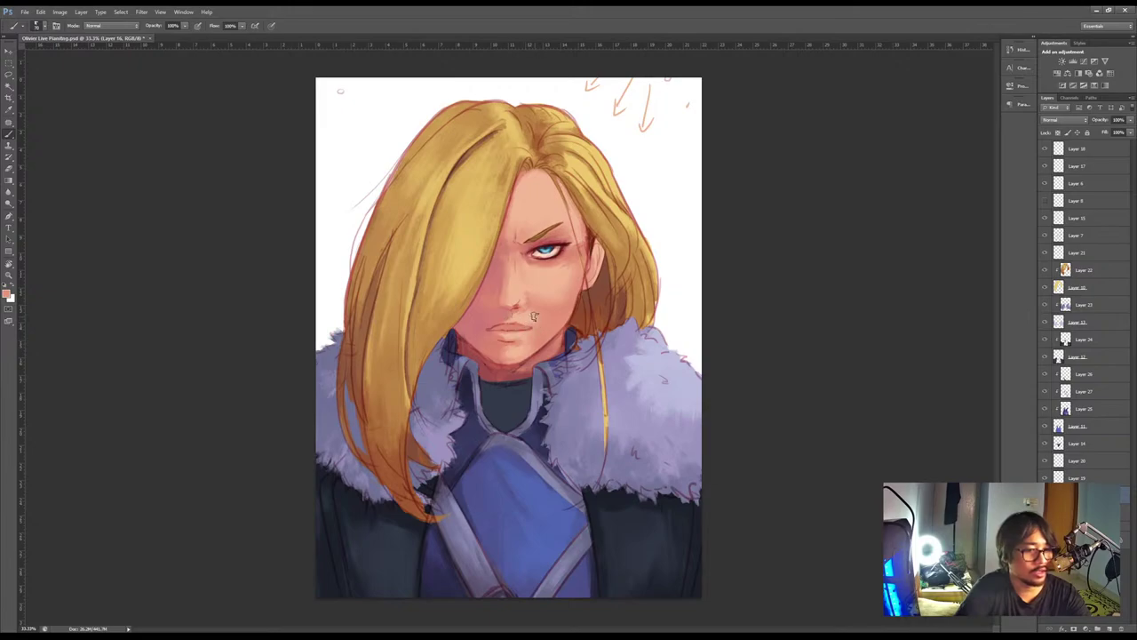
{"action": "key", "text": "i"}
{"action": "key", "text": "b"}
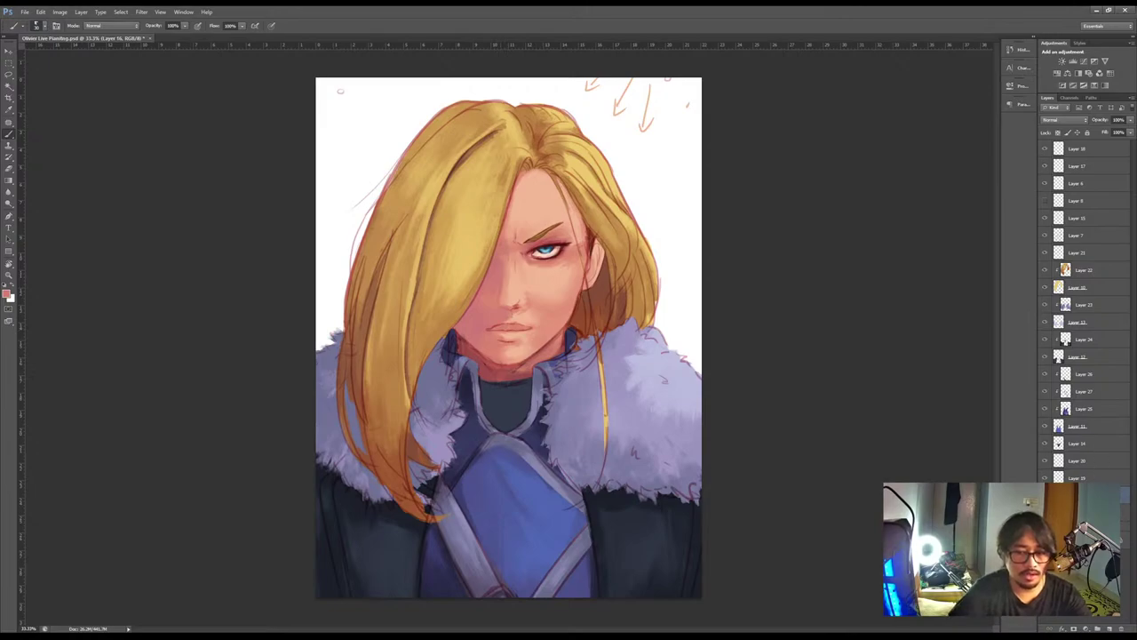
{"action": "key", "text": "alt+bracketright"}
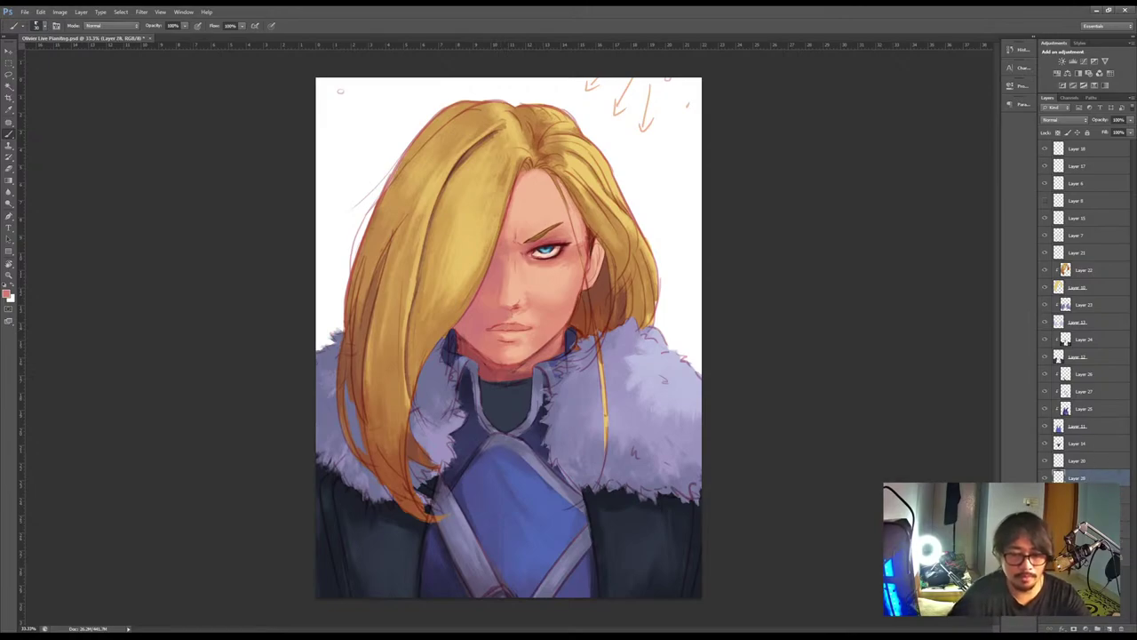
{"action": "key", "text": "ctrl+shift+alt+n"}
{"action": "key", "text": "i"}
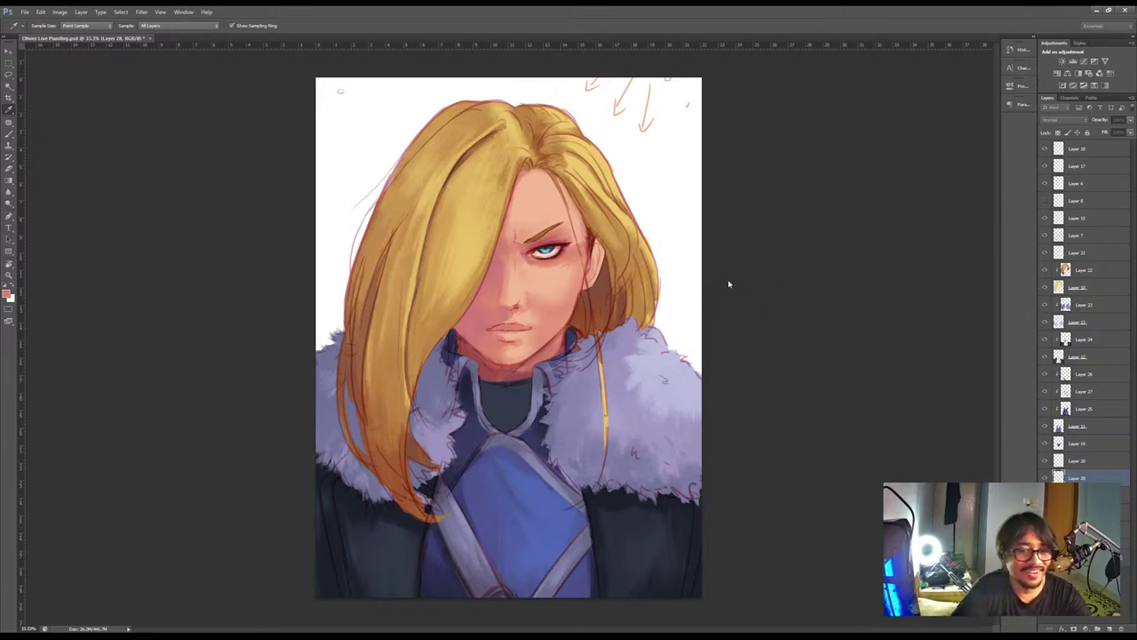
{"action": "key", "text": "b"}
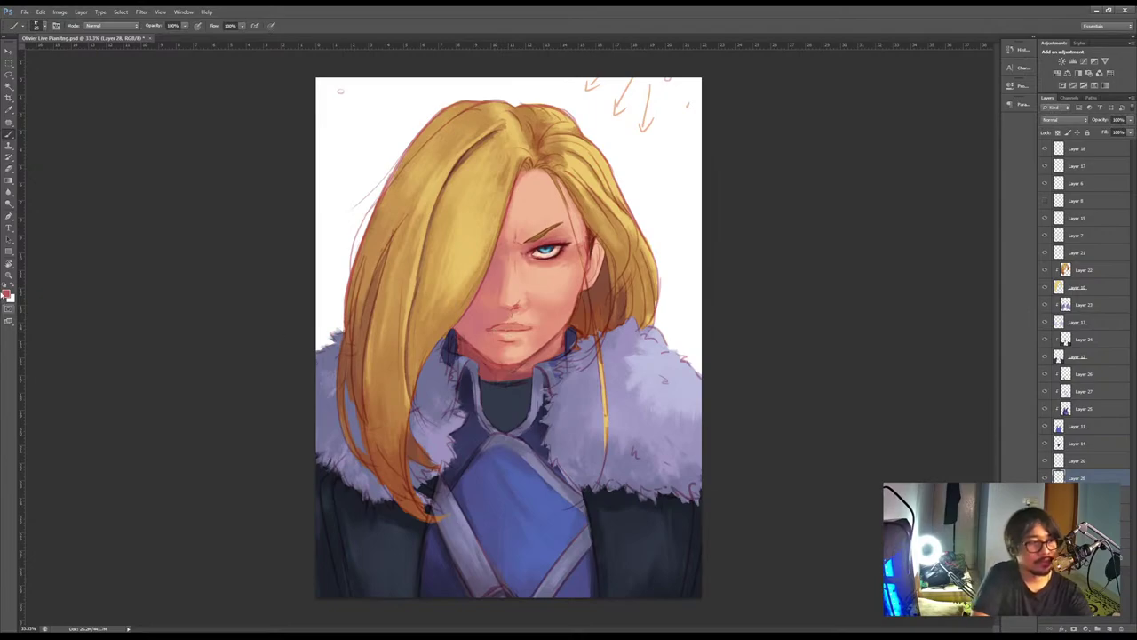
{"action": "key", "text": "i"}
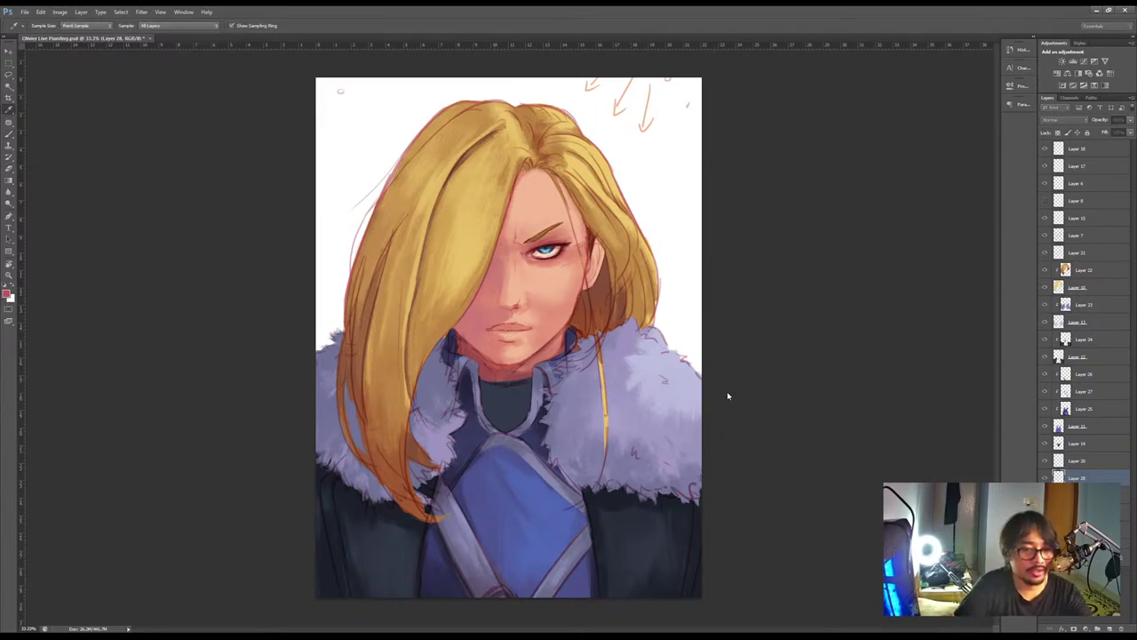
{"action": "key", "text": "b"}
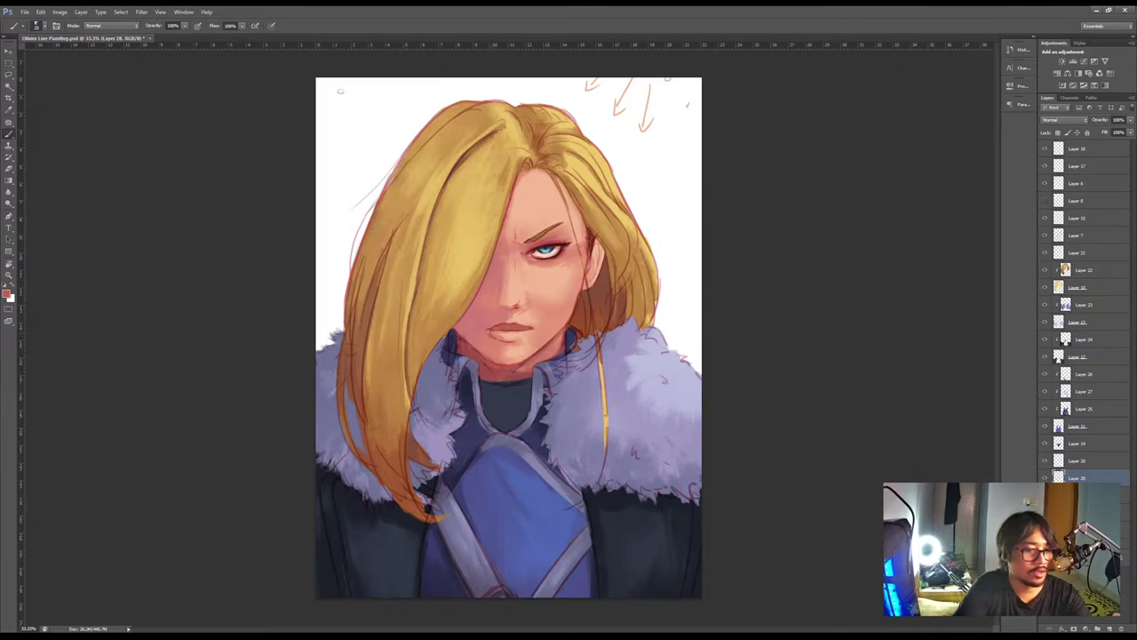
Erase the spill around the mouth's shadowed corner and fill the lower lip out to its lit corner with reddish brown
{"action": "key", "text": "e"}
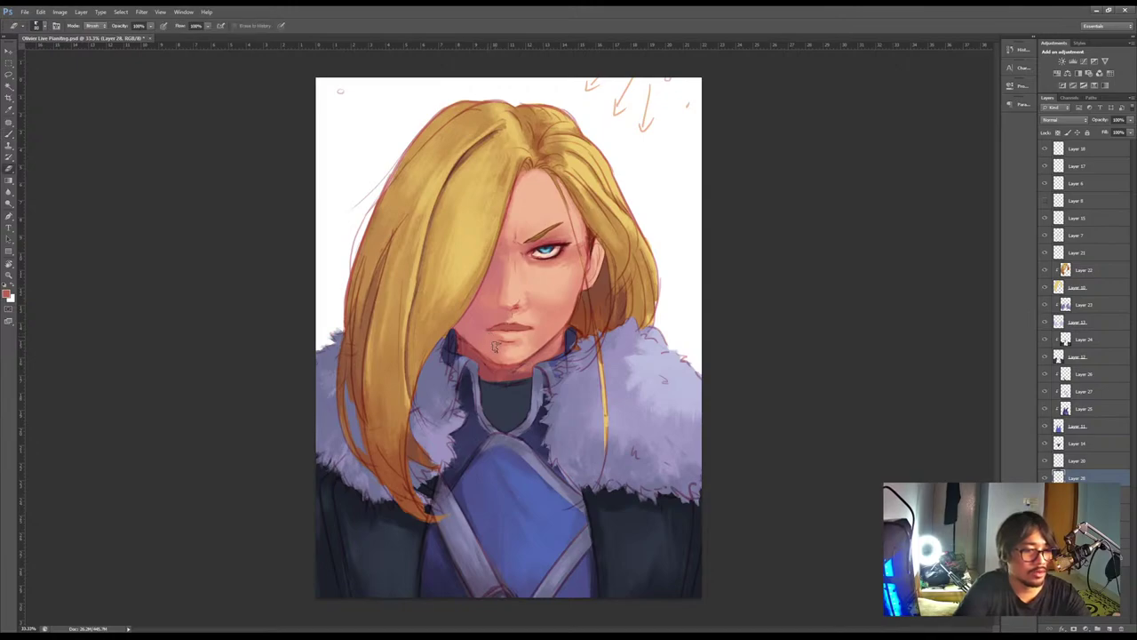
{"action": "key", "text": "b"}
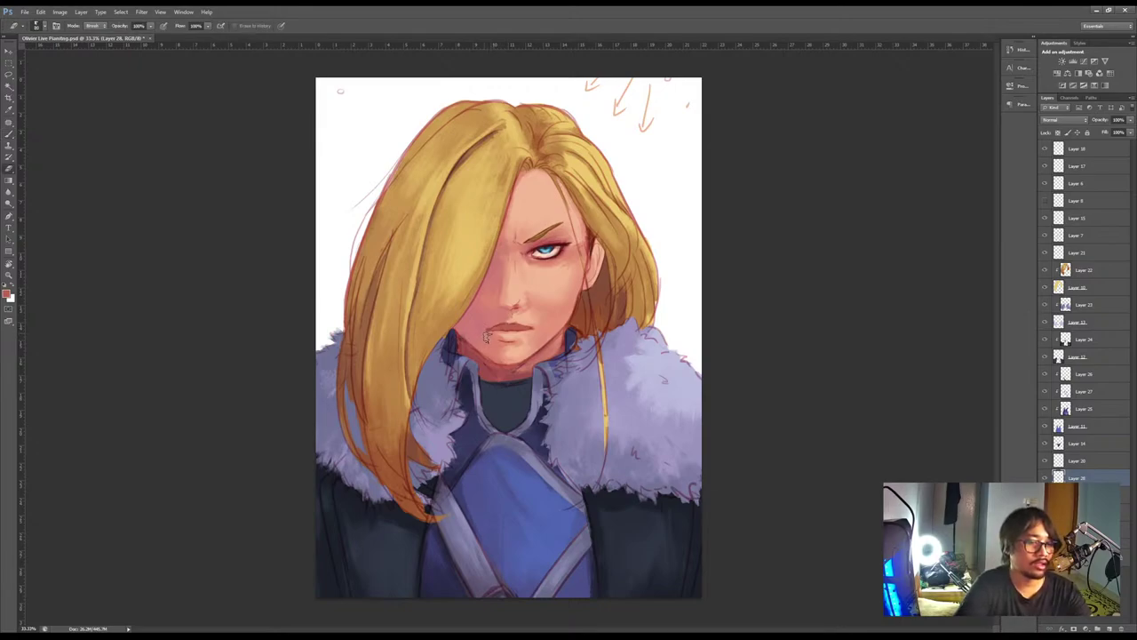
{"action": "key", "text": "ctrl+plus"}
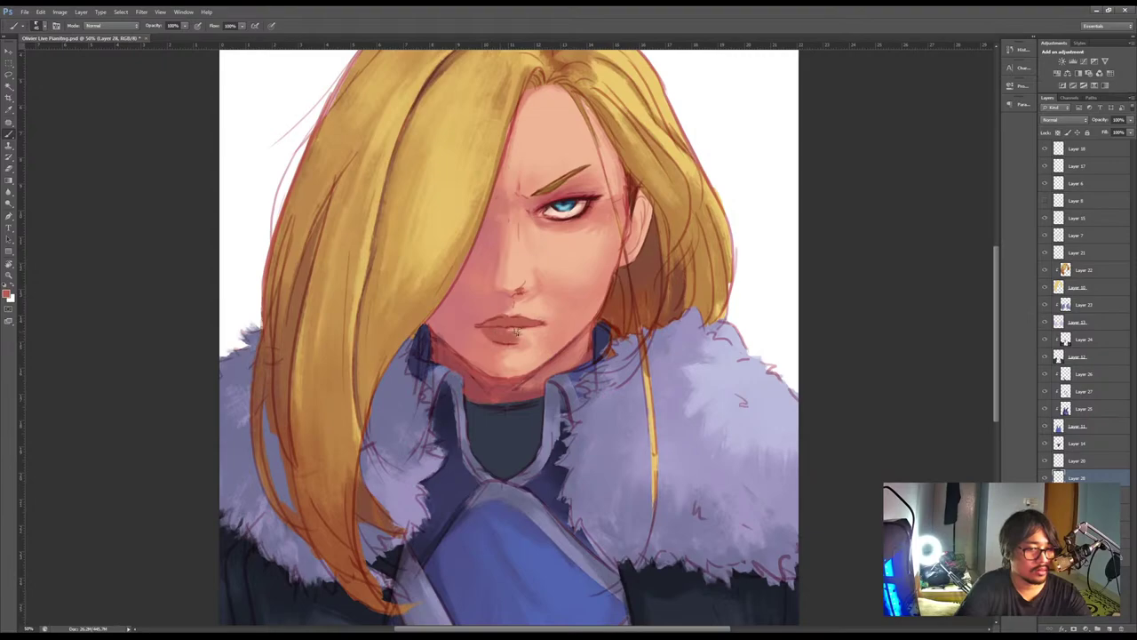
{"action": "left_click_drag", "start_coordinate": [513, 334], "coordinate": [526, 330]}
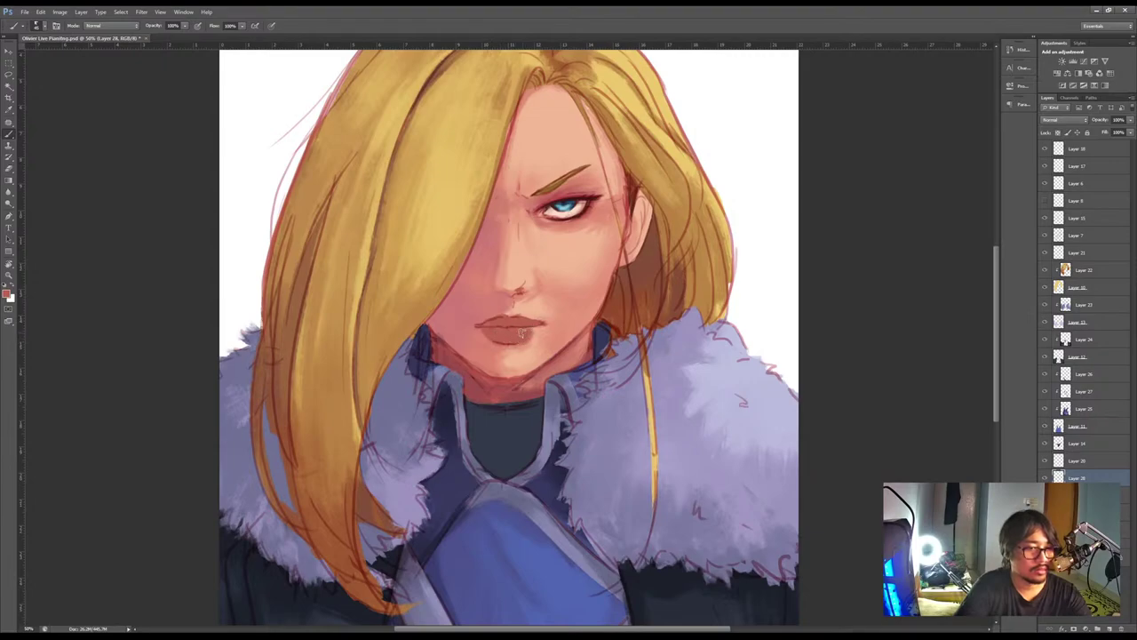
{"action": "left_click_drag", "start_coordinate": [526, 331], "coordinate": [532, 326]}
{"action": "left_click_drag", "start_coordinate": [531, 326], "coordinate": [545, 329]}
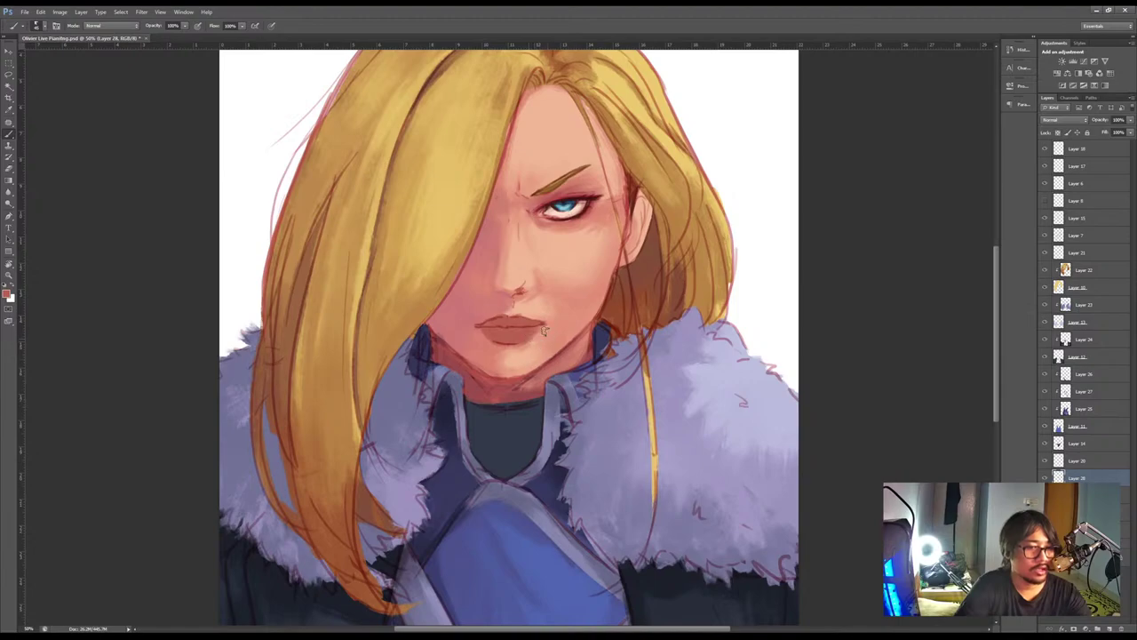
{"action": "left_click_drag", "start_coordinate": [544, 328], "coordinate": [555, 335]}
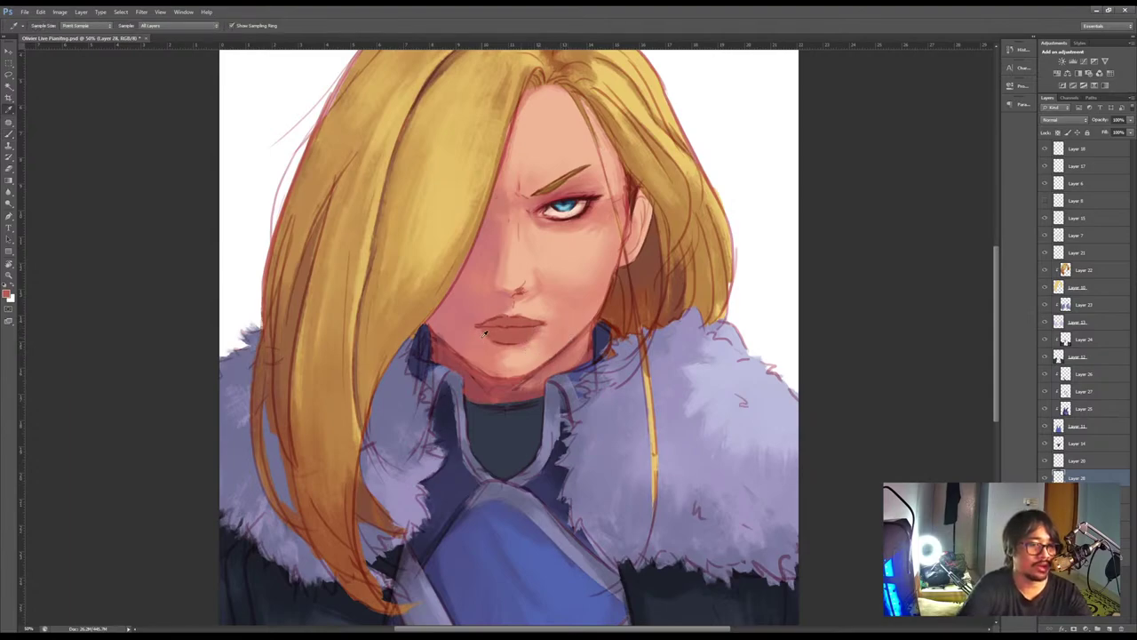
Define the mouth's shadowed corner and the line between the lips with sampled lip tones and a deeper red
{"action": "left_click", "coordinate": [489, 330], "text": "alt"}
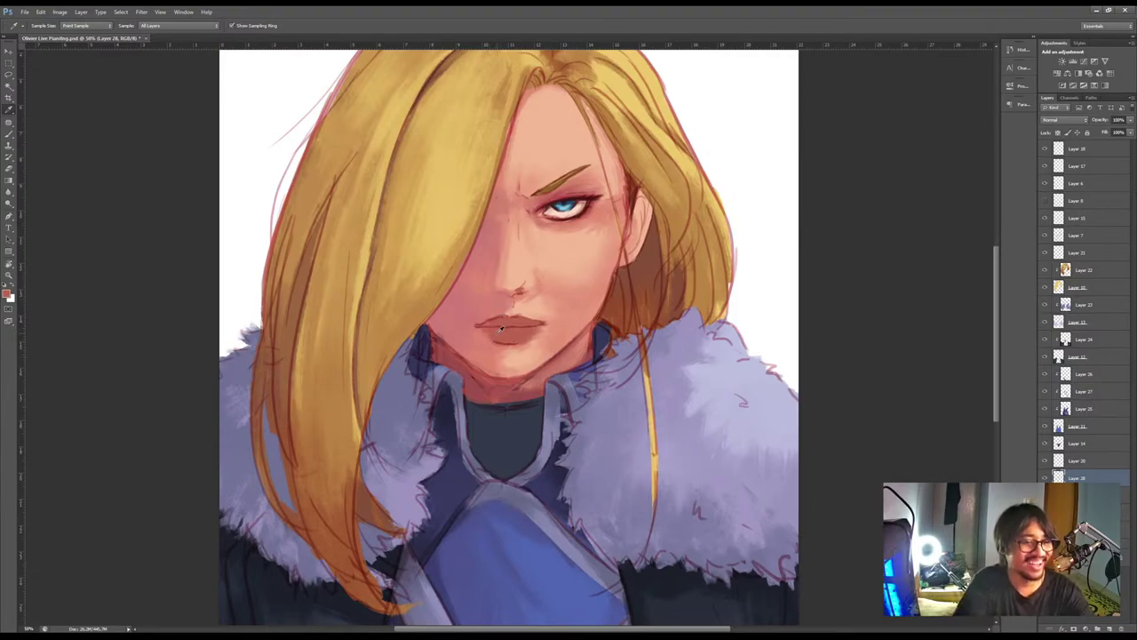
{"action": "left_click", "coordinate": [500, 327], "text": "alt"}
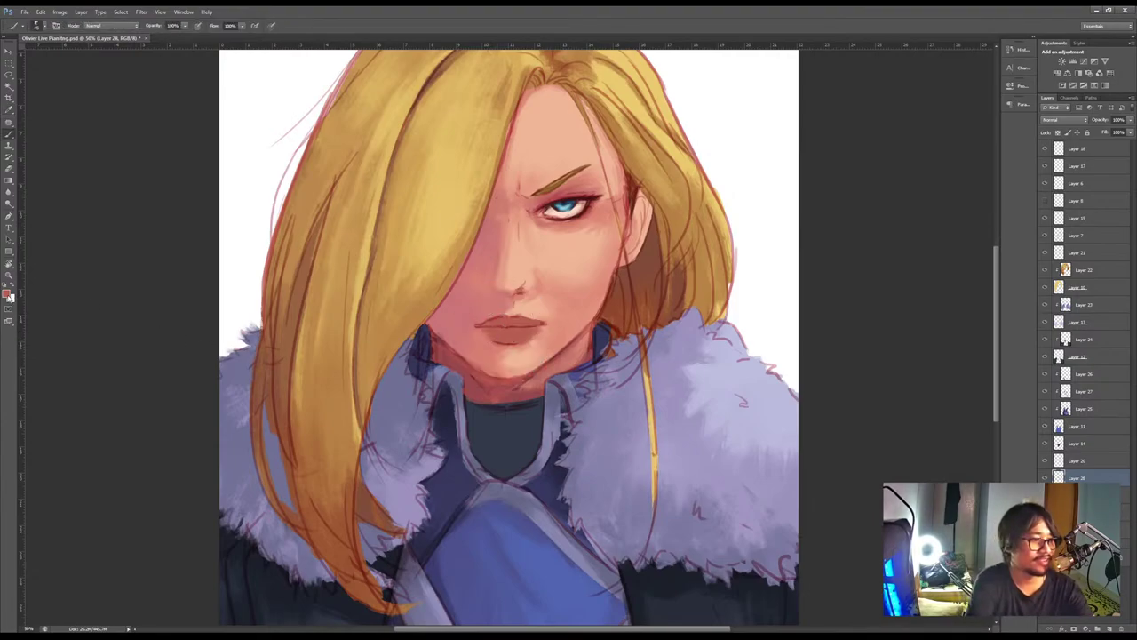
{"action": "key", "text": "alt"}
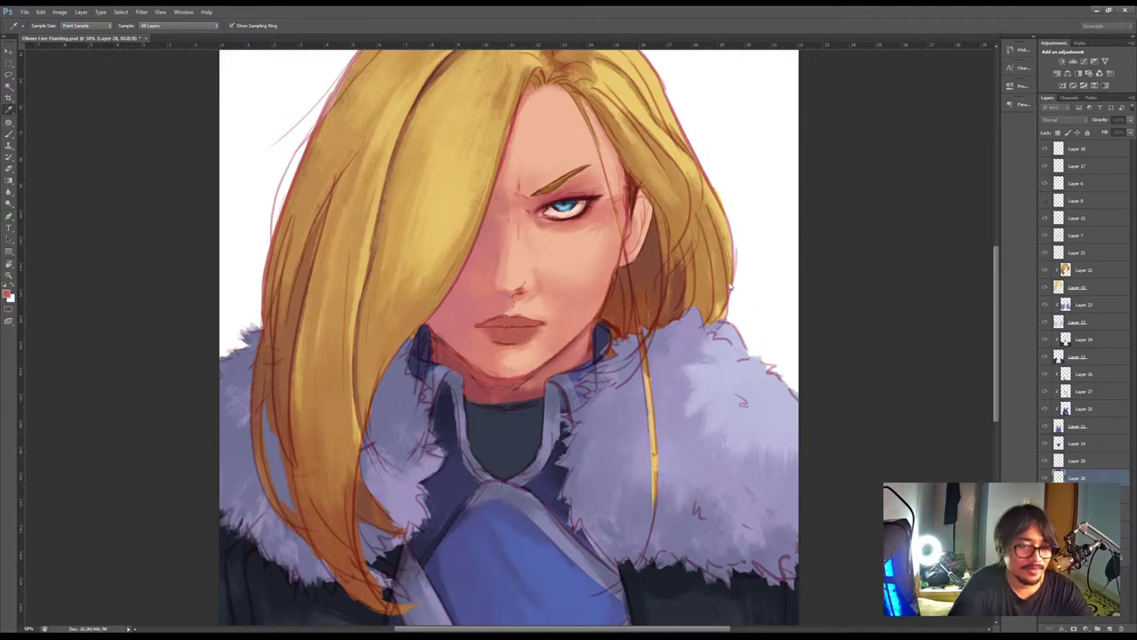
{"action": "left_click", "coordinate": [489, 333], "text": "alt"}
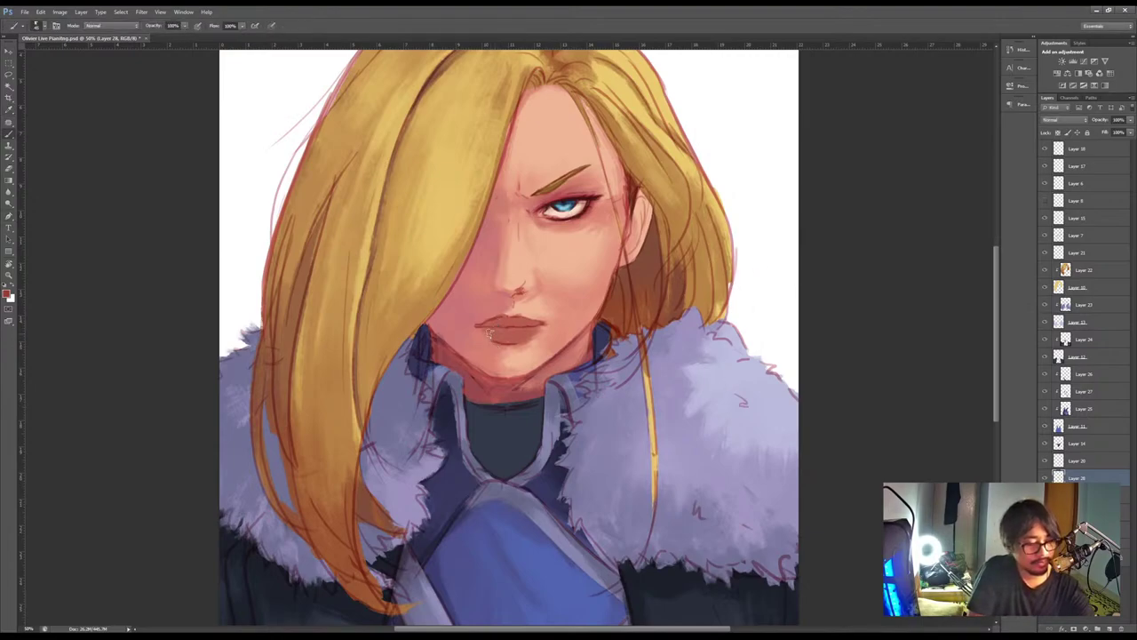
{"action": "left_click_drag", "start_coordinate": [490, 325], "coordinate": [478, 322]}
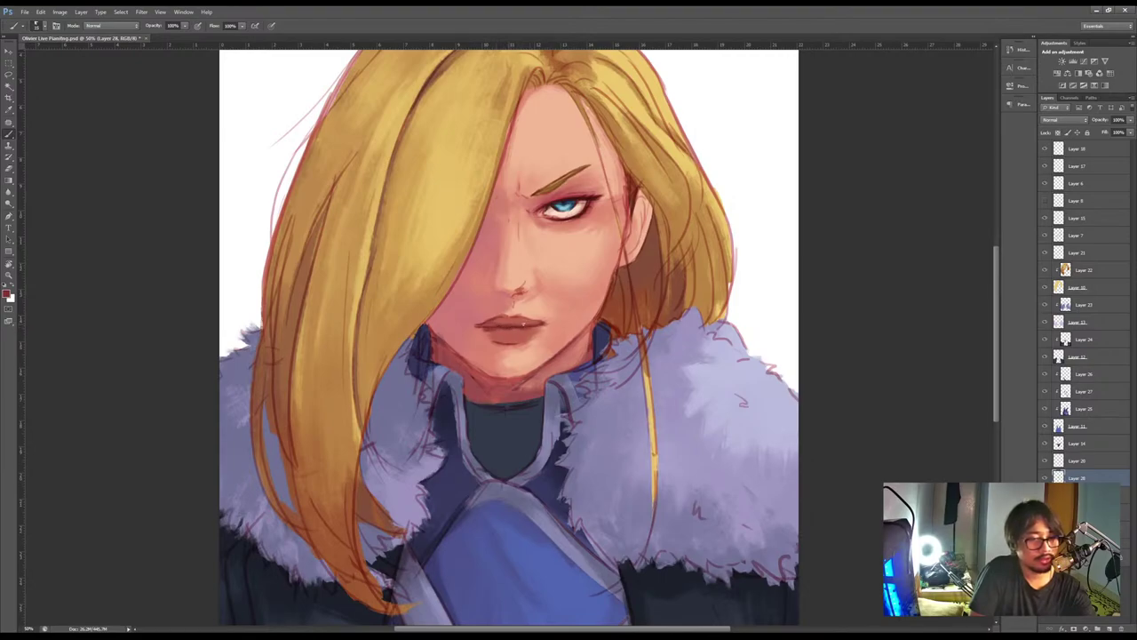
Darken the upper lip and the shadowed part of the lower lip with sampled lip tones
{"action": "left_click", "coordinate": [513, 324], "text": "alt"}
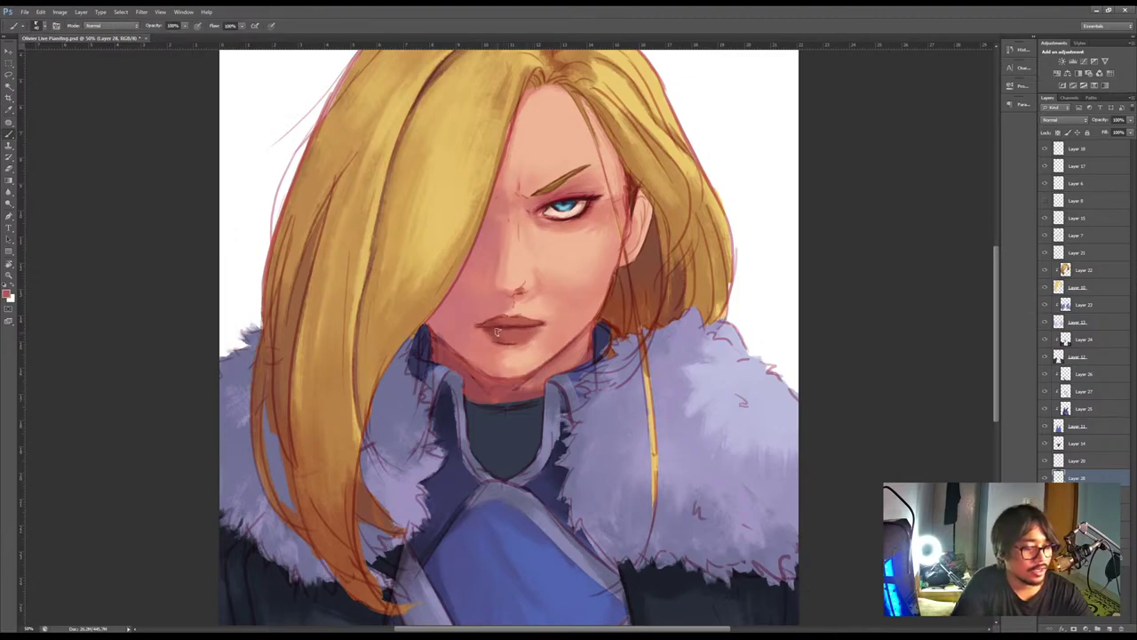
{"action": "key", "text": "alt"}
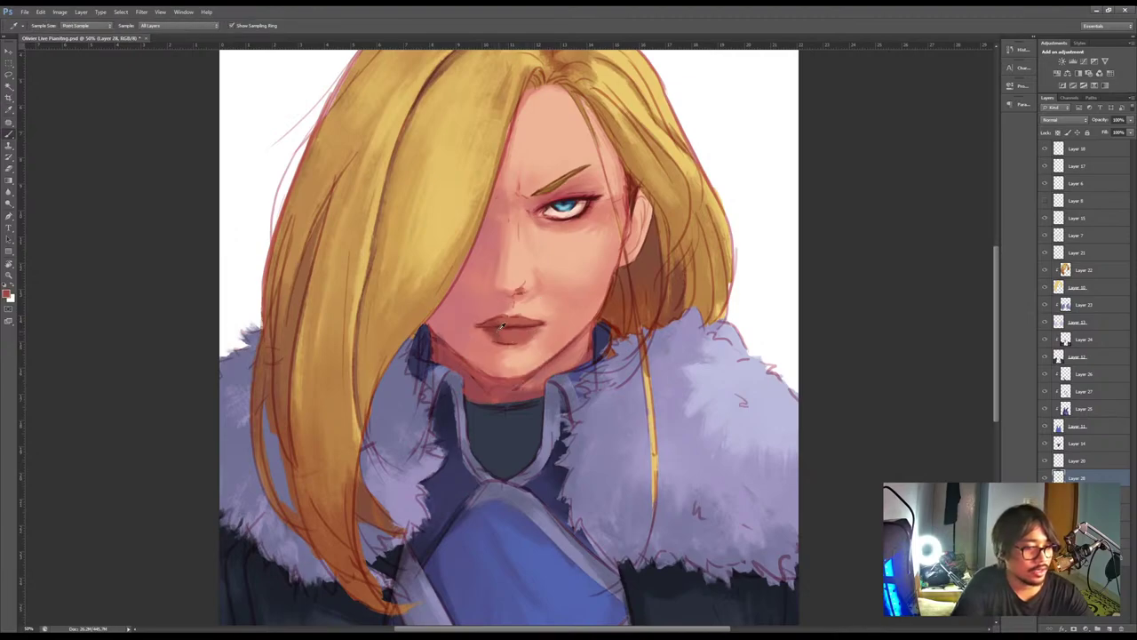
{"action": "left_click", "coordinate": [502, 327], "text": "alt"}
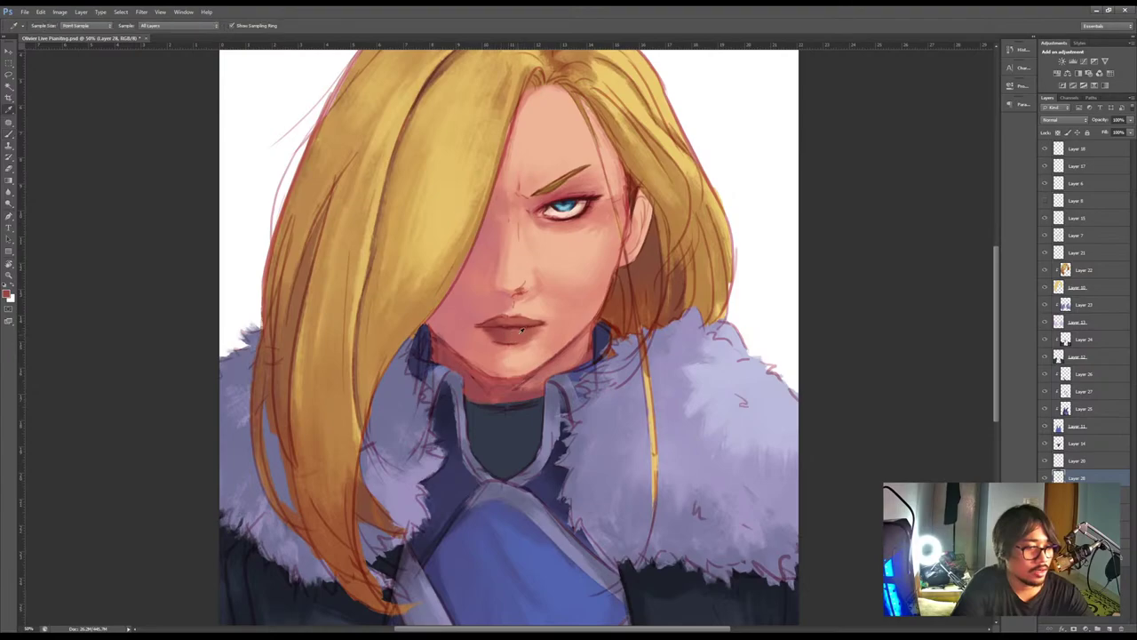
{"action": "key", "text": "alt"}
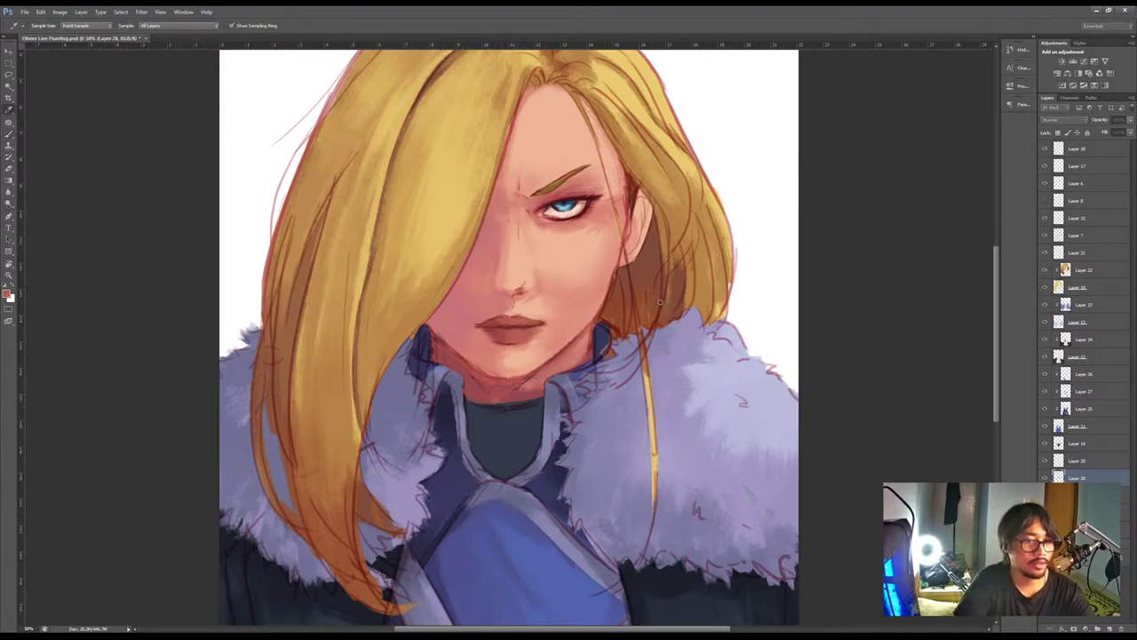
Lighten the lower lip with sampled cheek and lip tones and a lighter peach foreground color
{"action": "left_click", "coordinate": [558, 319], "text": "alt"}
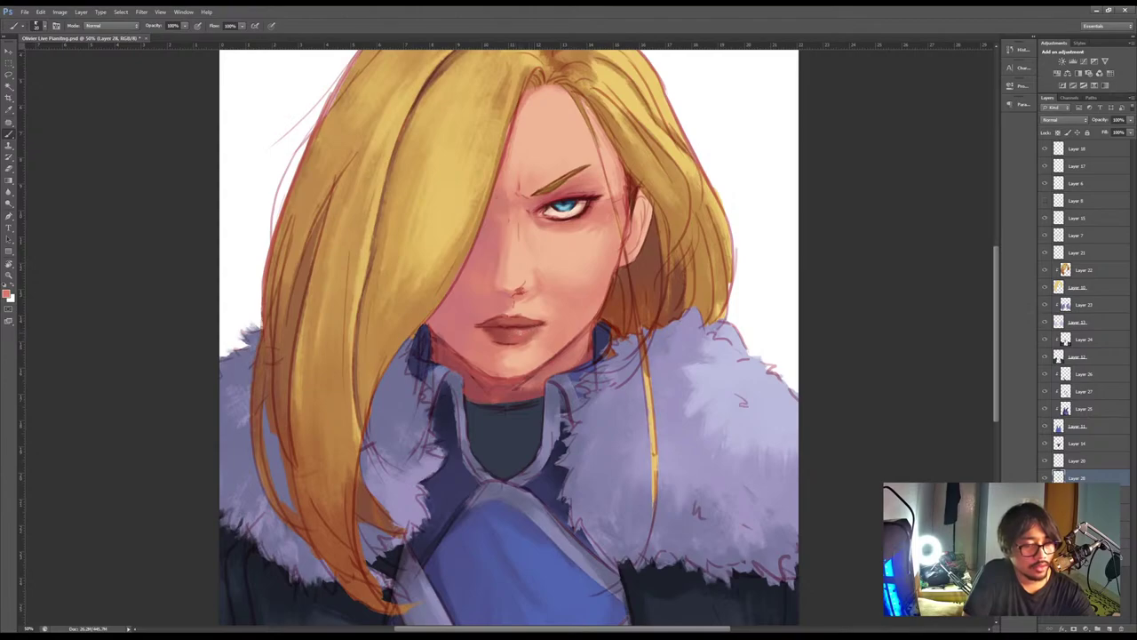
{"action": "left_click", "coordinate": [510, 323], "text": "alt"}
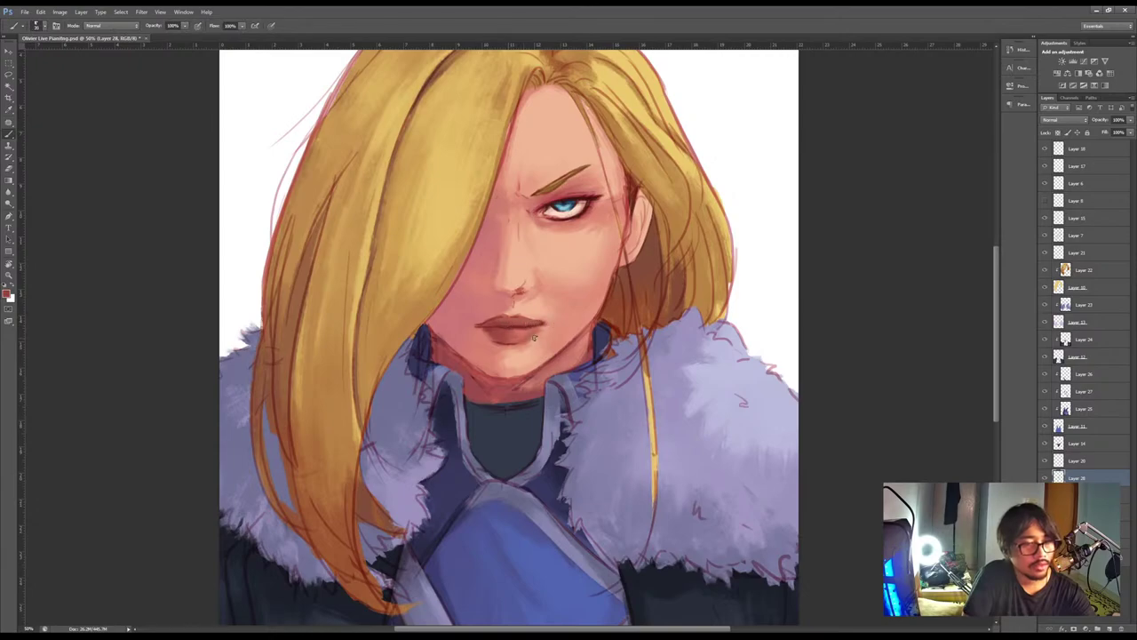
{"action": "left_click", "coordinate": [532, 337], "text": "alt"}
{"action": "left_click", "coordinate": [6, 295]}
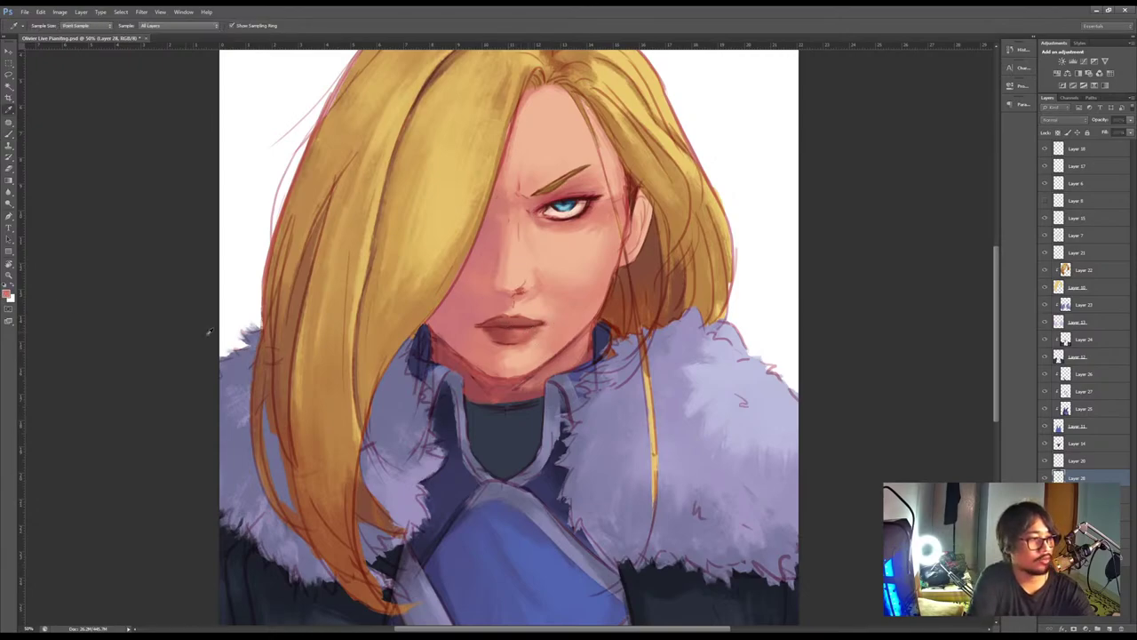
{"action": "left_click", "coordinate": [810, 276]}
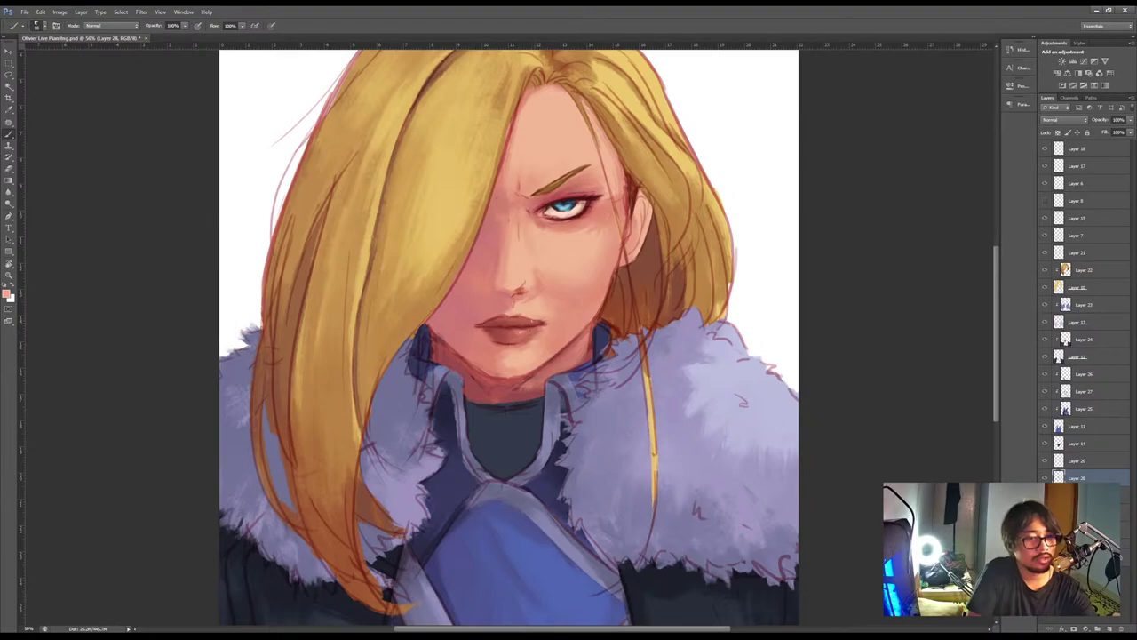
Refine the lips' shadowed corner with sampled reds and erase the excess color around the mouth's edges
{"action": "left_click", "coordinate": [500, 336], "text": "alt"}
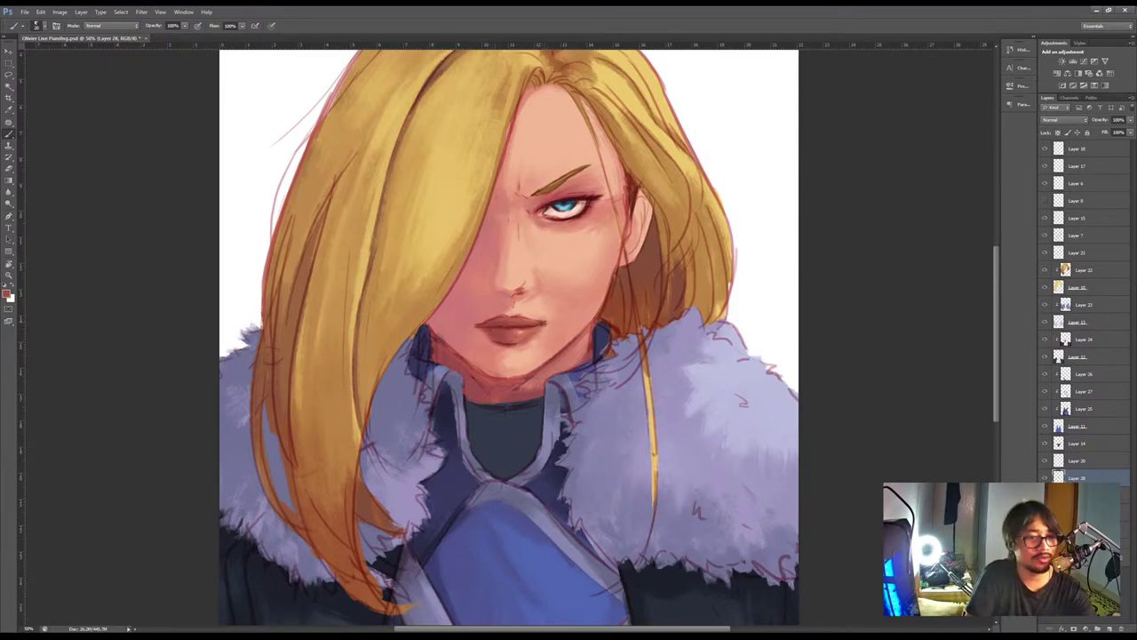
{"action": "key", "text": "alt"}
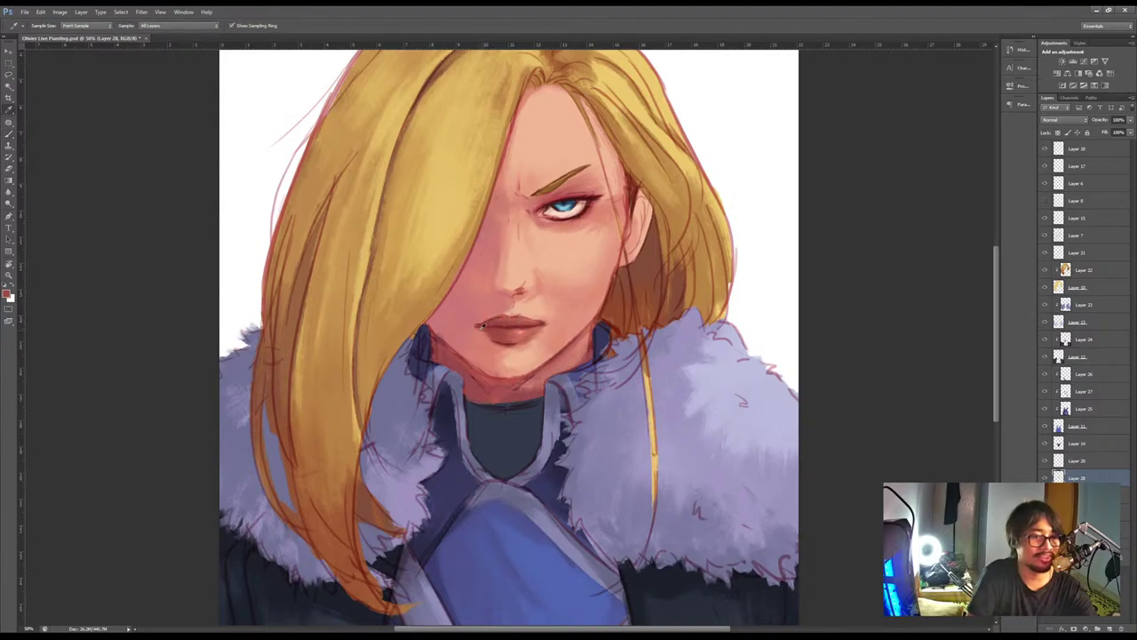
{"action": "left_click", "coordinate": [487, 325], "text": "alt"}
{"action": "key", "text": "b"}
{"action": "left_click", "coordinate": [496, 327], "text": "alt"}
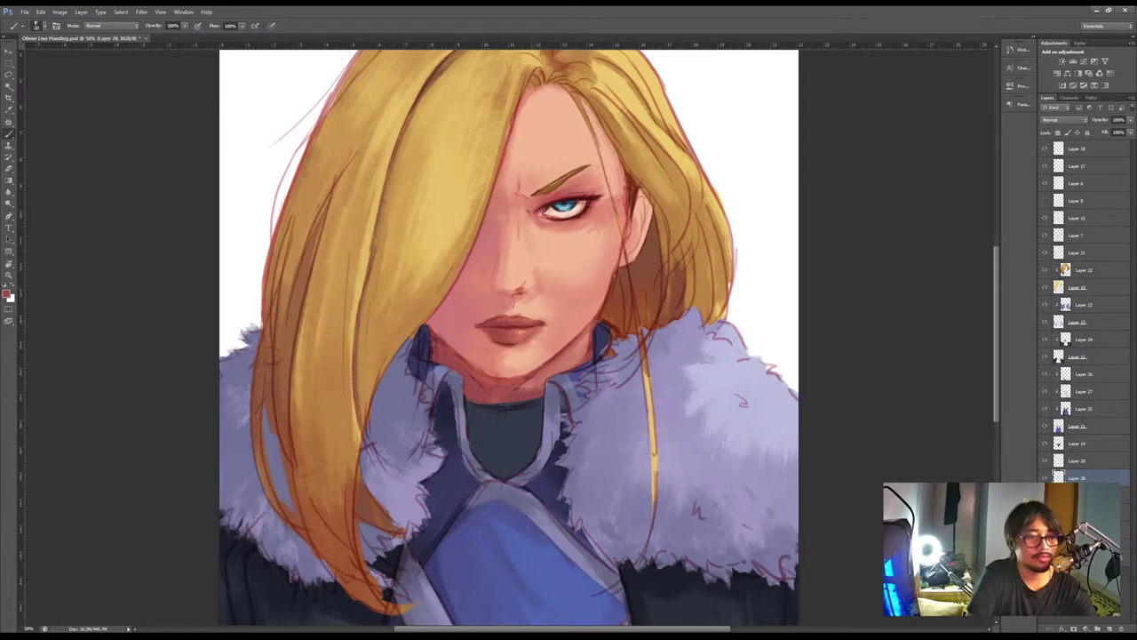
{"action": "key", "text": "e"}
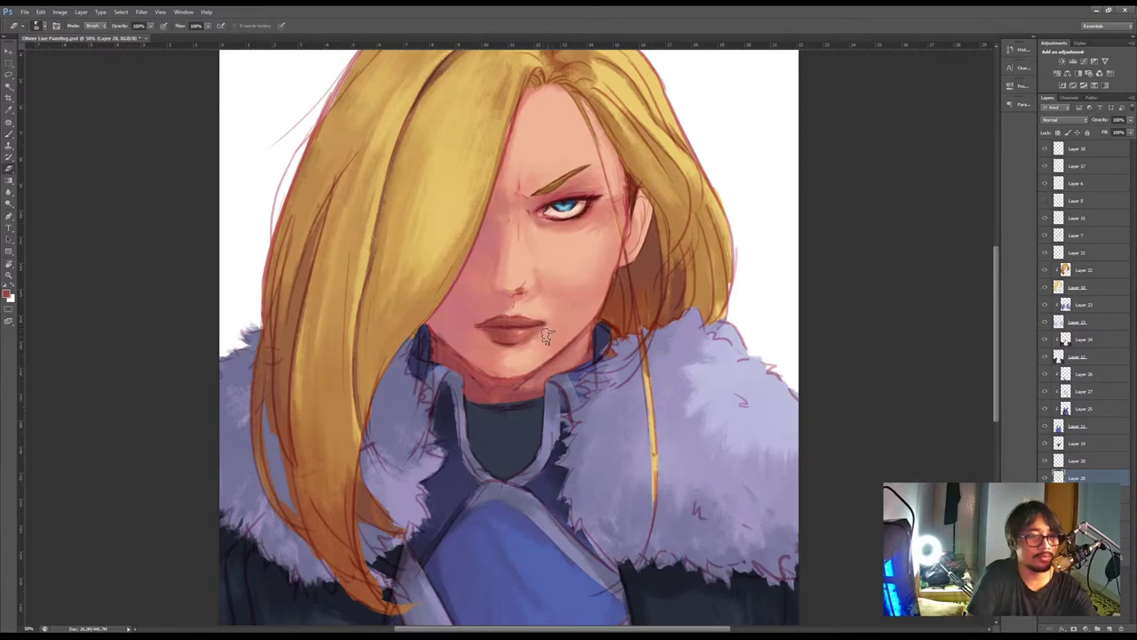
{"action": "key", "text": "b"}
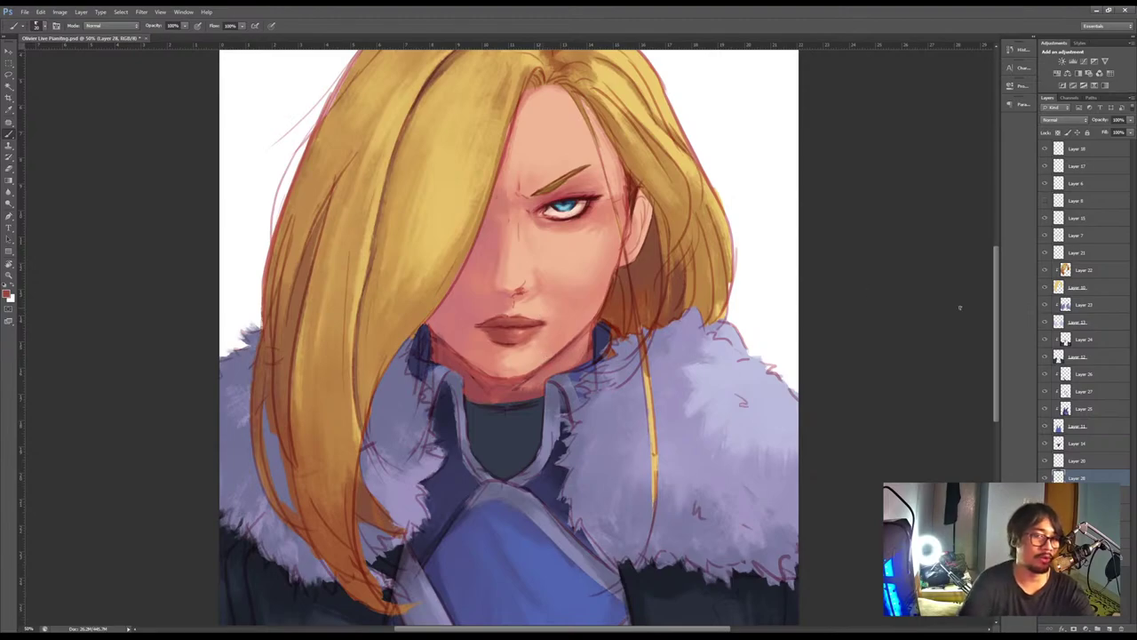
Switch back to Layer 16 and blend the face edge beside the ear with skin sampled near the eye, using a larger brush
{"action": "key", "text": "ctrl+minus"}
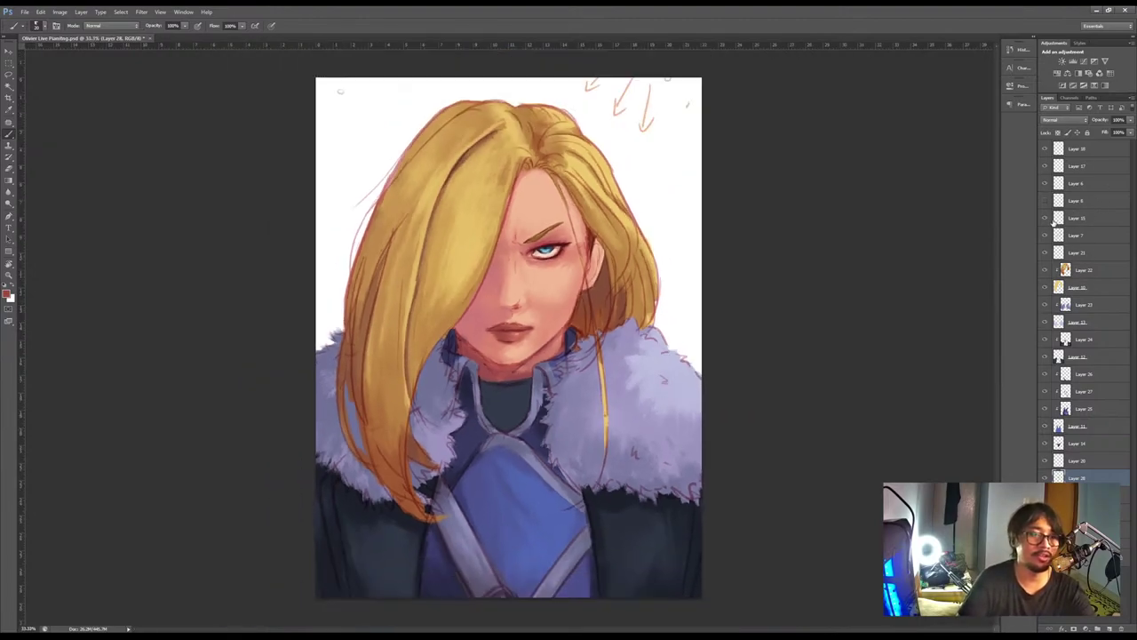
{"action": "key", "text": "ctrl+plus"}
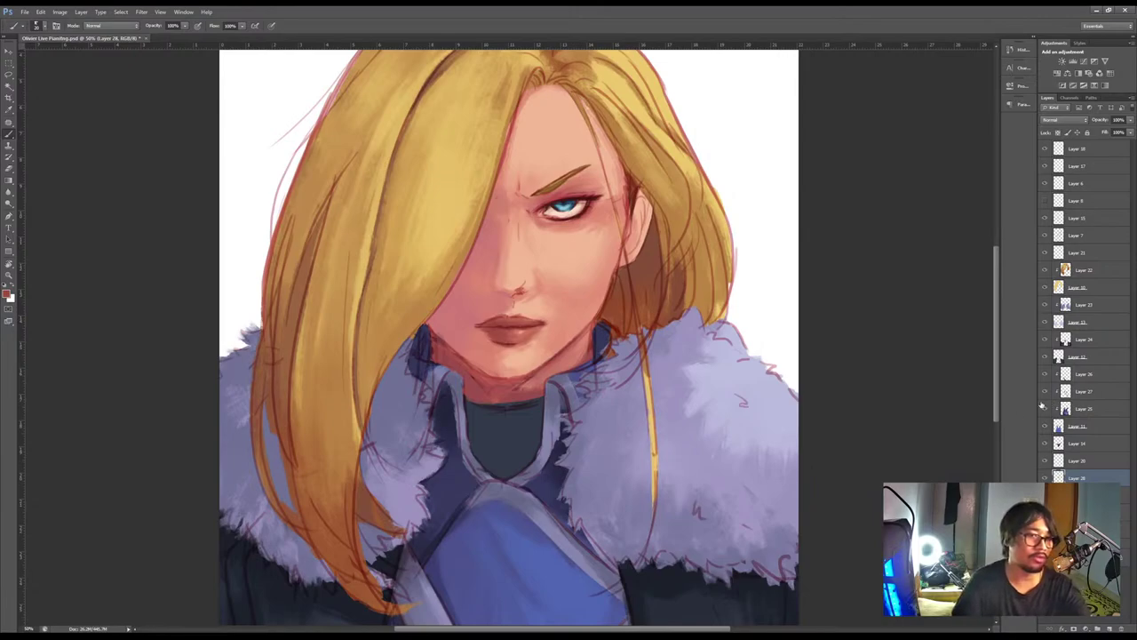
{"action": "left_click", "coordinate": [1093, 512]}
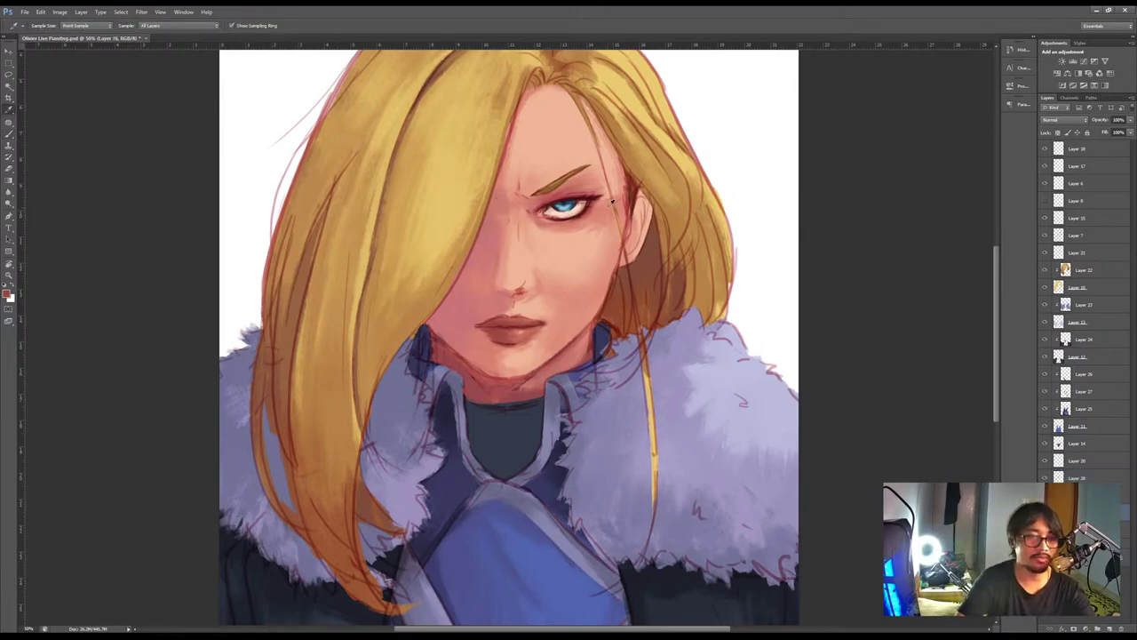
{"action": "left_click", "coordinate": [602, 197], "text": "alt"}
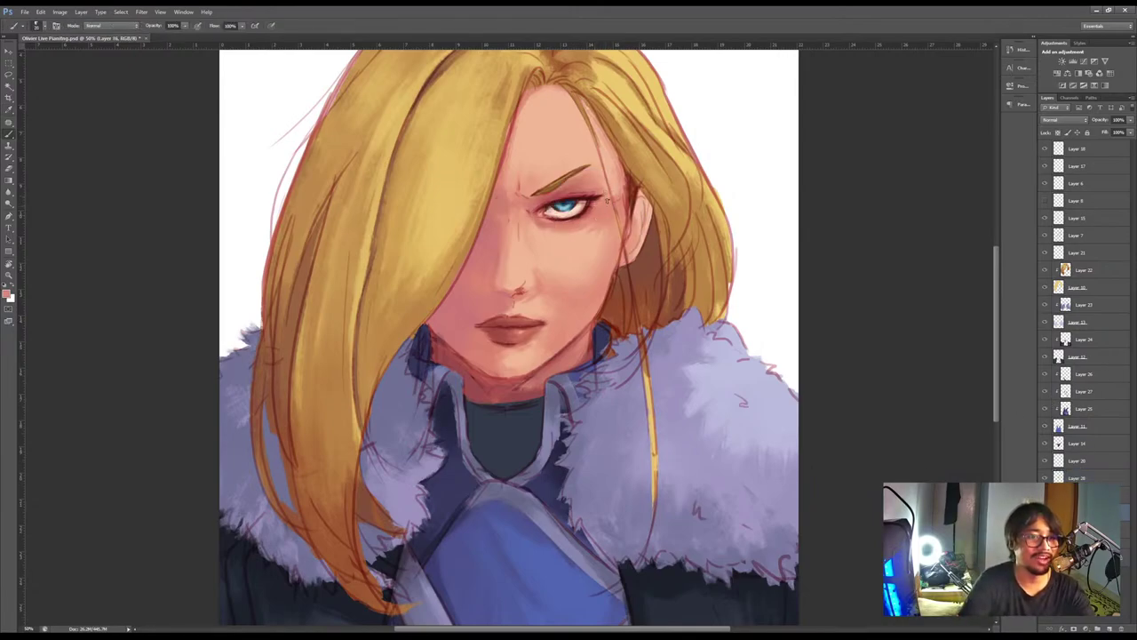
{"action": "key", "text": "bracketright"}
{"action": "key", "text": "bracketright"}
{"action": "key", "text": "bracketright"}
{"action": "key", "text": "bracketright"}
{"action": "key", "text": "bracketright"}
{"action": "key", "text": "bracketright"}
{"action": "key", "text": "bracketright"}
{"action": "mouse_move", "coordinate": [631, 203]}
{"action": "left_mouse_down"}
{"action": "mouse_move", "coordinate": [641, 207]}
{"action": "mouse_move", "coordinate": [630, 238]}
{"action": "left_mouse_up"}
Shade the ear along its rim down to the lobe with sampled skin tones and a smaller brush
{"action": "left_click", "coordinate": [497, 234], "text": "alt"}
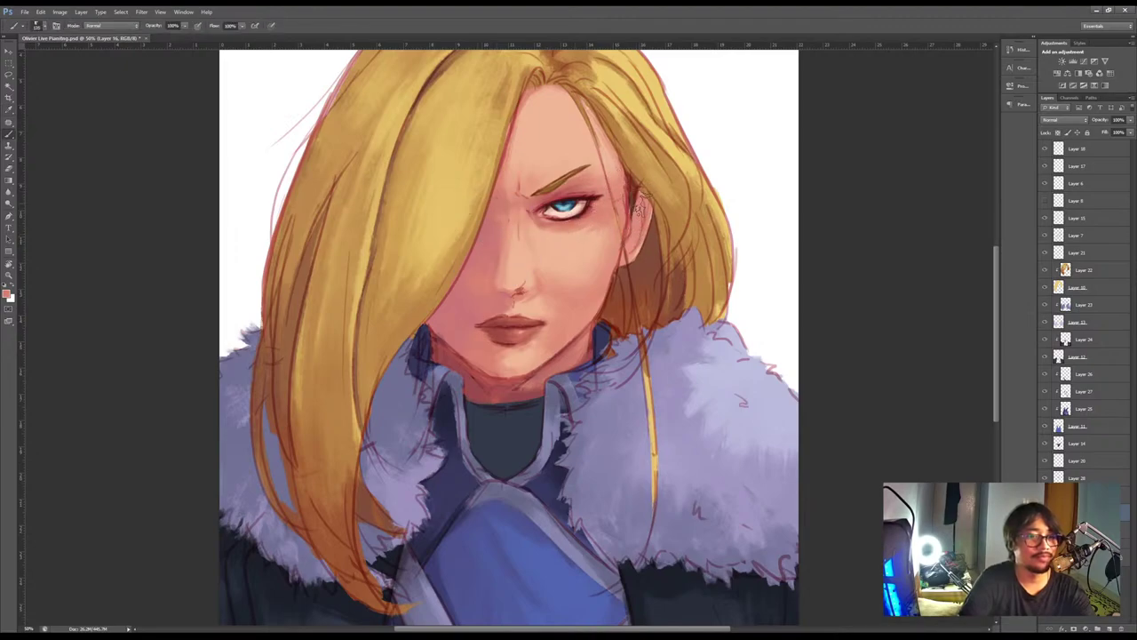
{"action": "key", "text": "bracketleft"}
{"action": "key", "text": "bracketleft"}
{"action": "key", "text": "bracketleft"}
{"action": "left_click", "coordinate": [637, 208], "text": "alt"}
{"action": "key", "text": "bracketleft"}
{"action": "key", "text": "bracketleft"}
{"action": "key", "text": "bracketleft"}
{"action": "left_click_drag", "start_coordinate": [647, 199], "coordinate": [633, 254]}
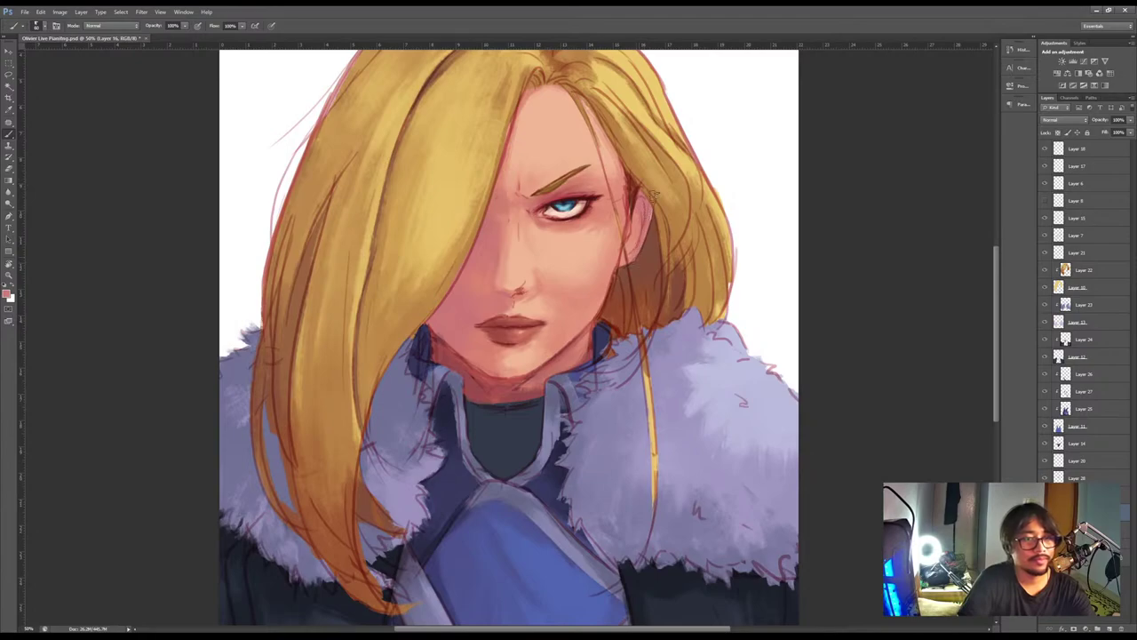
Shade the inside of the ear on Layer 16 with skin tones sampled from the ear, cheek and nose
{"action": "key", "text": "i"}
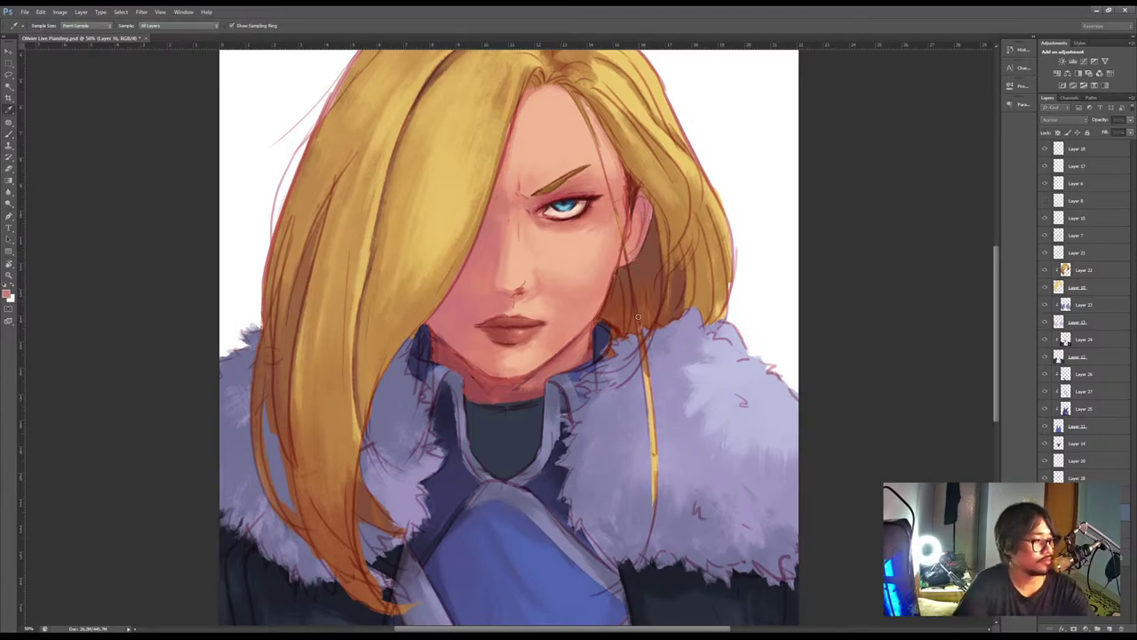
{"action": "key", "text": "b"}
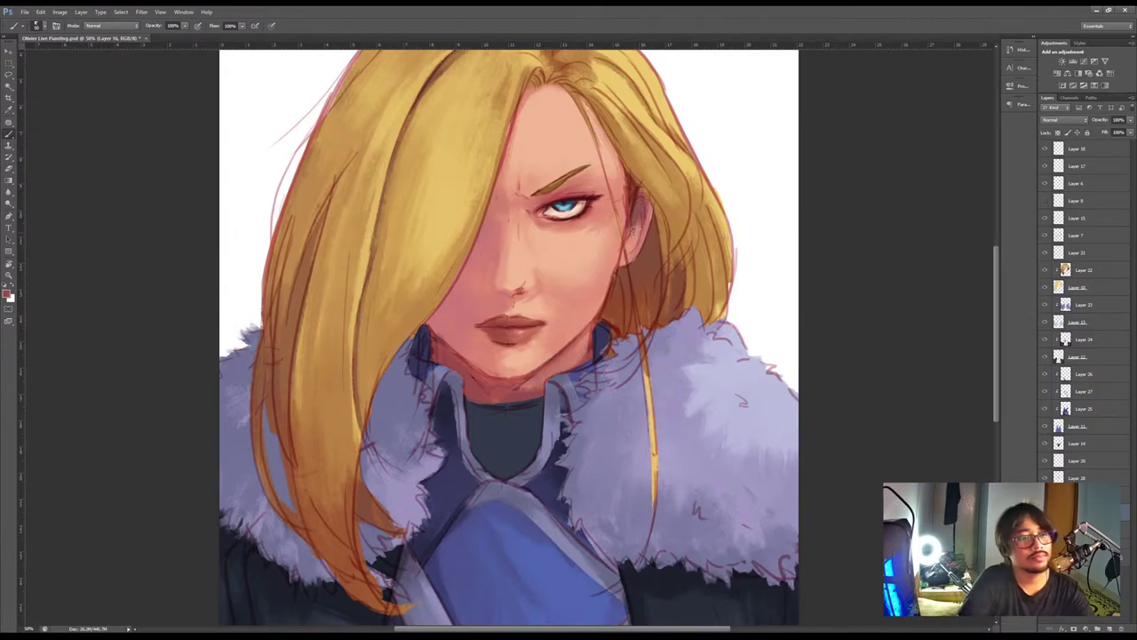
{"action": "key", "text": "i"}
{"action": "left_click", "coordinate": [635, 246]}
{"action": "key", "text": "b"}
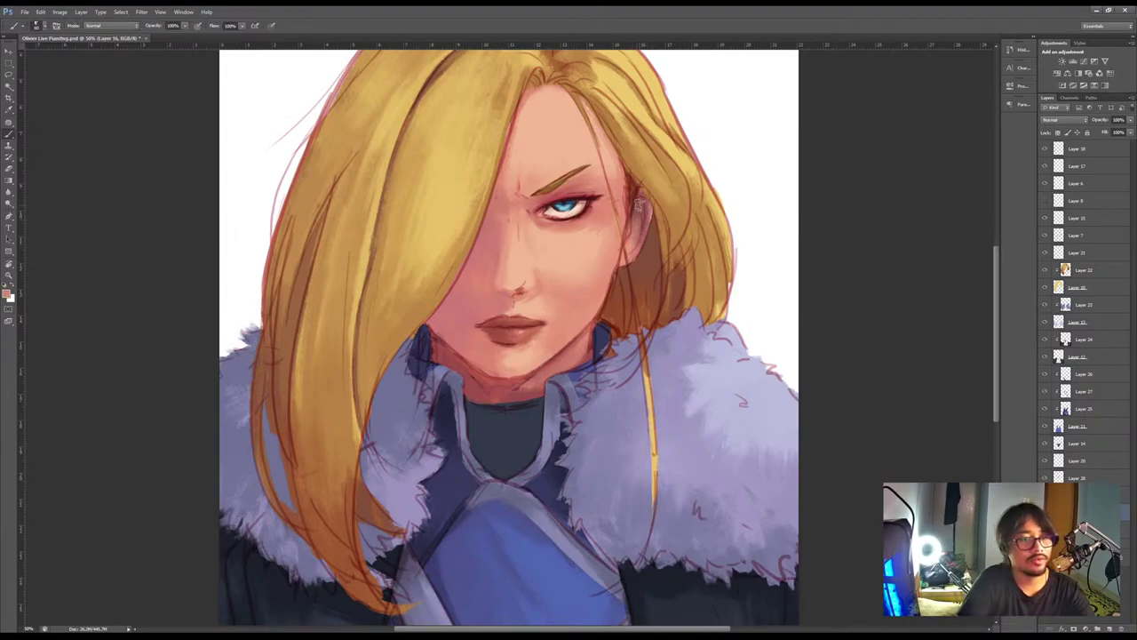
{"action": "left_click", "coordinate": [606, 222], "text": "alt"}
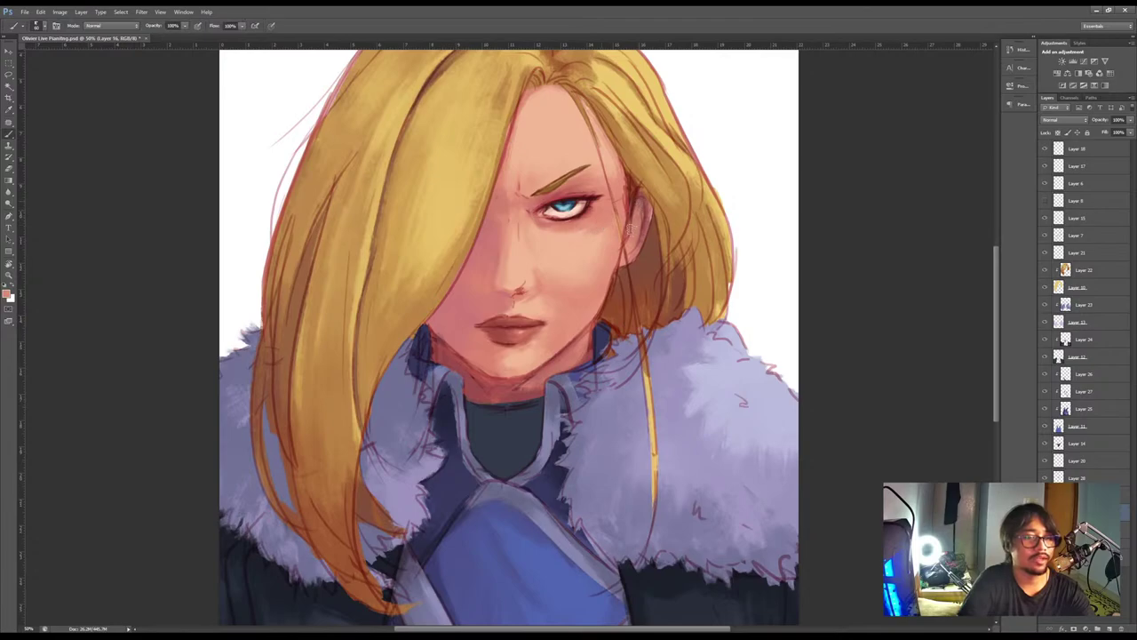
{"action": "left_click", "coordinate": [490, 253], "text": "alt"}
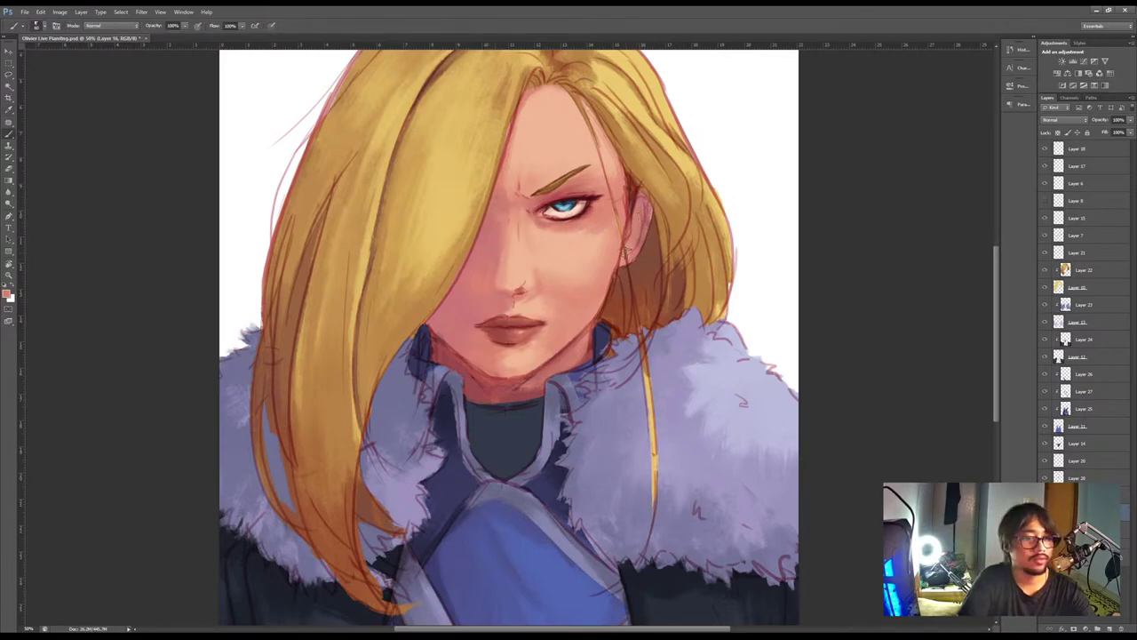
{"action": "left_click", "coordinate": [507, 223], "text": "alt"}
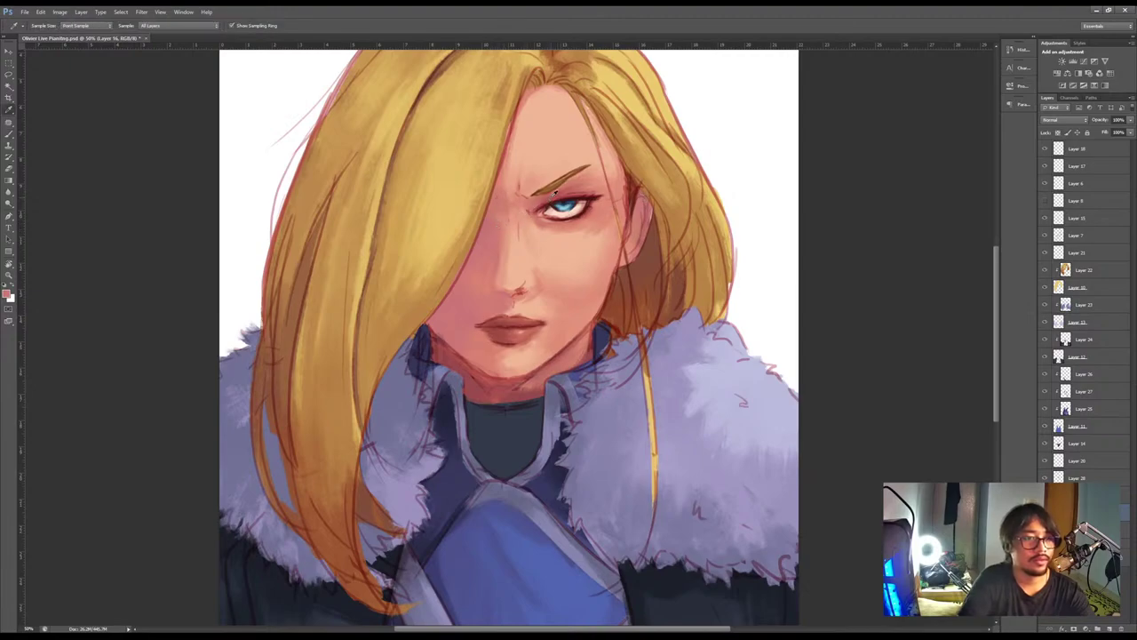
{"action": "left_click_drag", "start_coordinate": [641, 190], "coordinate": [634, 240]}
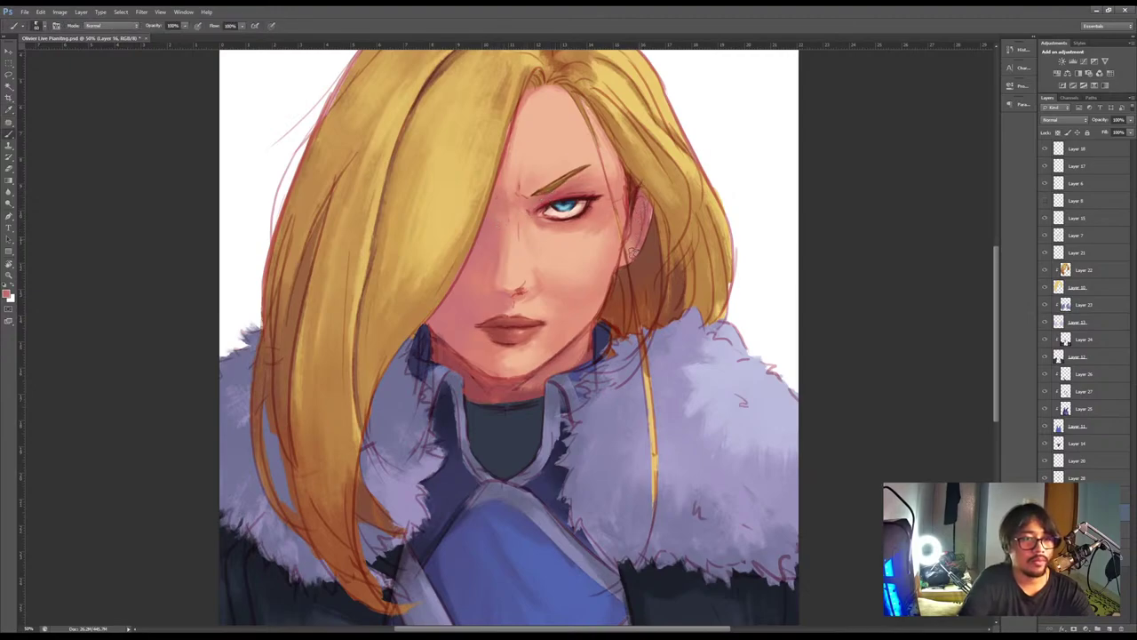
Refine the ear's rim and its shadowed edge beside the hair with sampled skin and dark red tones
{"action": "left_click", "coordinate": [628, 246], "text": "alt"}
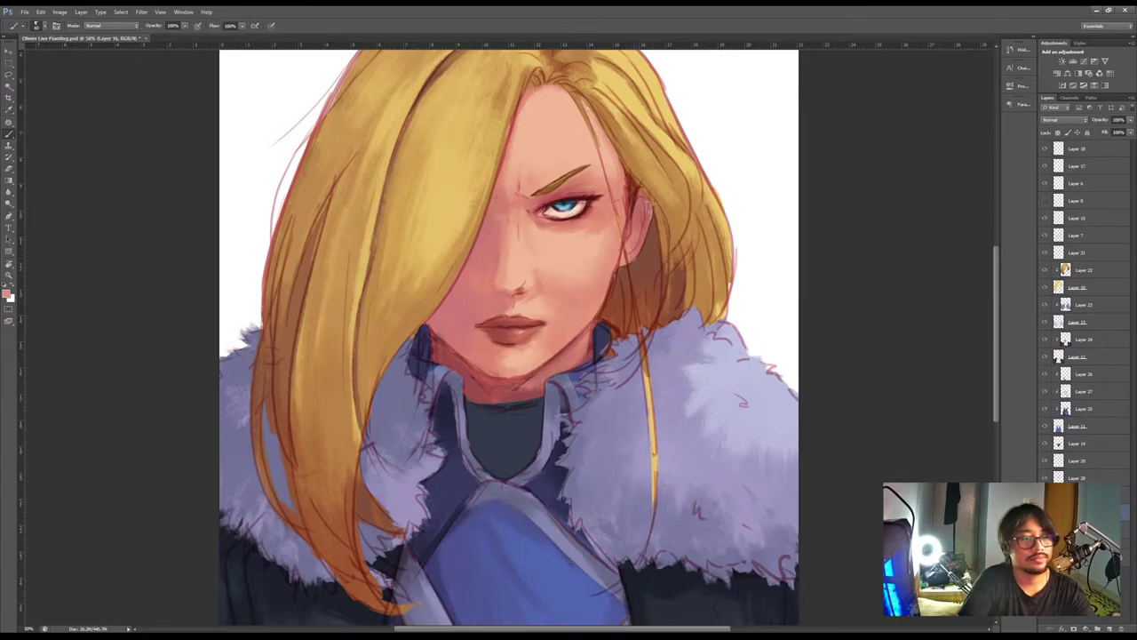
{"action": "key", "text": "alt"}
{"action": "left_click", "coordinate": [601, 203], "text": "alt"}
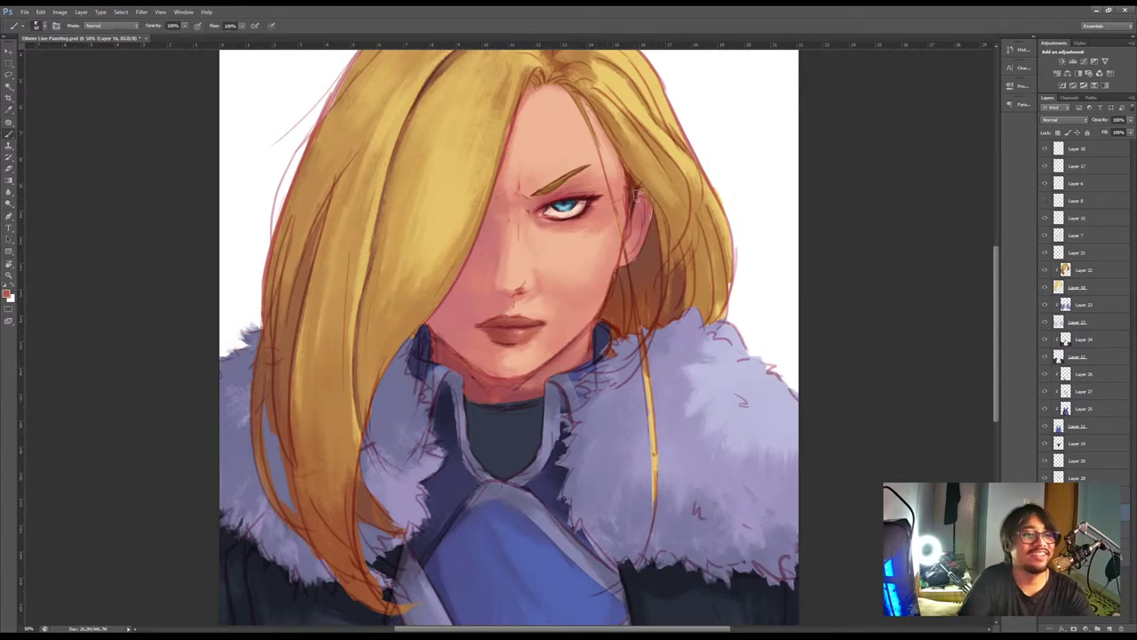
{"action": "key", "text": "alt"}
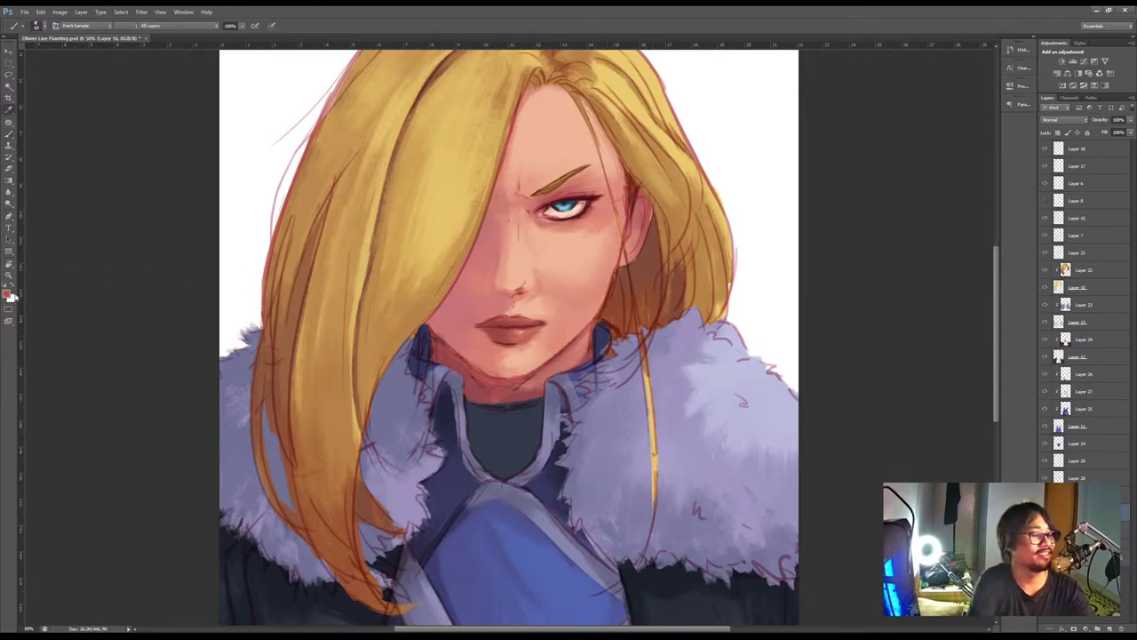
{"action": "left_click", "coordinate": [635, 196], "text": "alt"}
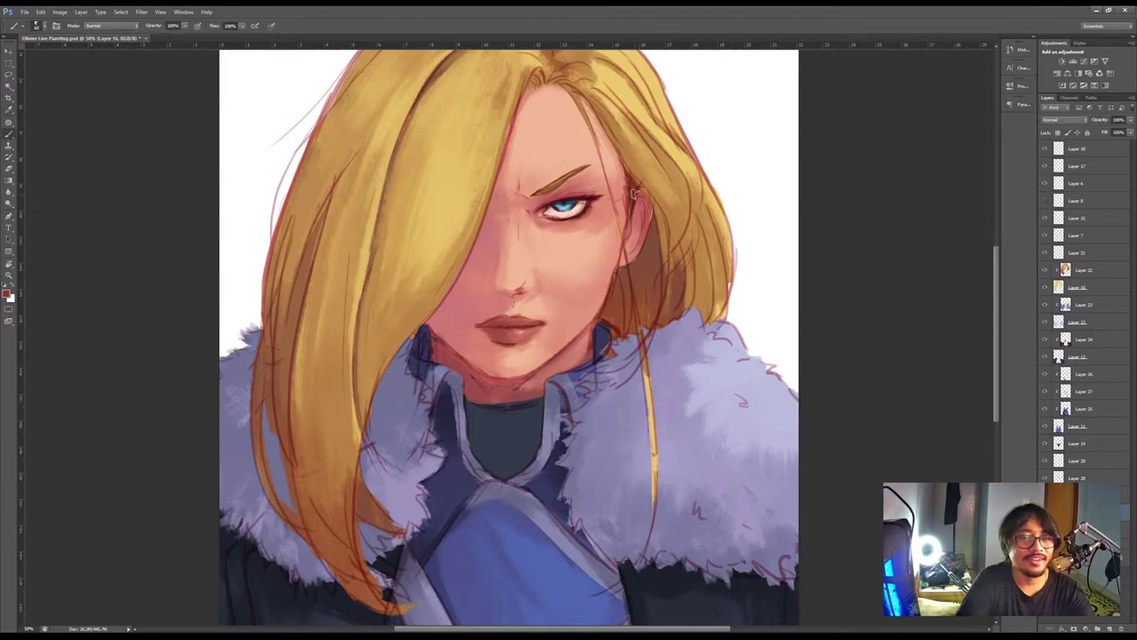
{"action": "mouse_move", "coordinate": [636, 193]}
{"action": "left_mouse_down"}
{"action": "mouse_move", "coordinate": [634, 215]}
{"action": "mouse_move", "coordinate": [649, 231]}
{"action": "mouse_move", "coordinate": [654, 211]}
{"action": "mouse_move", "coordinate": [649, 227]}
{"action": "left_mouse_up"}
{"action": "left_click", "coordinate": [588, 248], "text": "alt"}
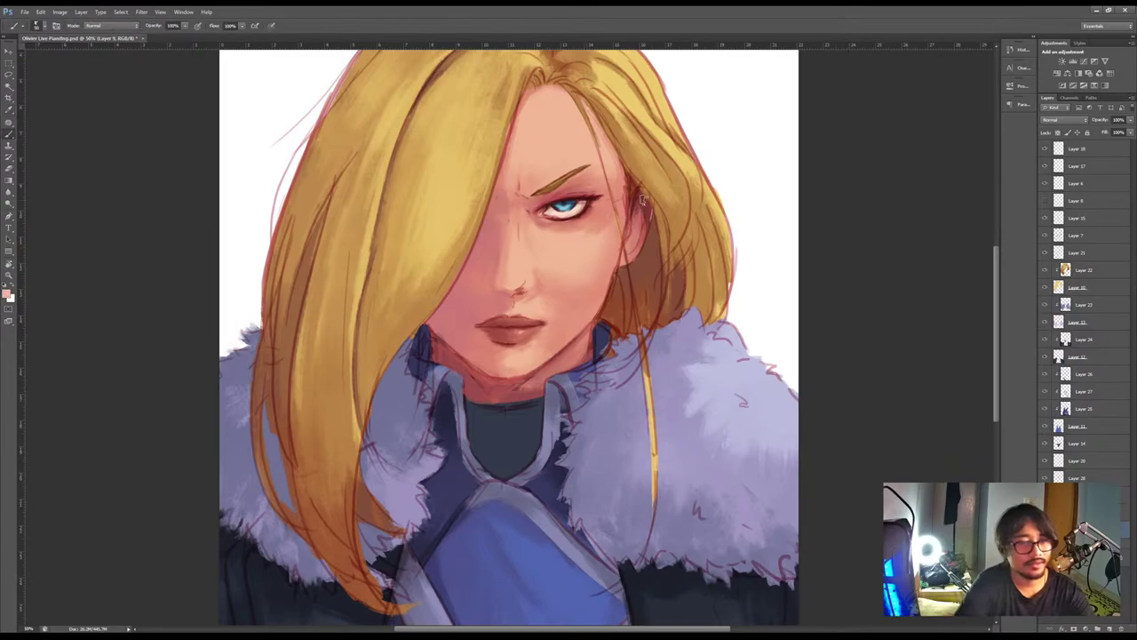
{"action": "key", "text": "ctrl+minus"}
{"action": "key", "text": "ctrl+plus"}
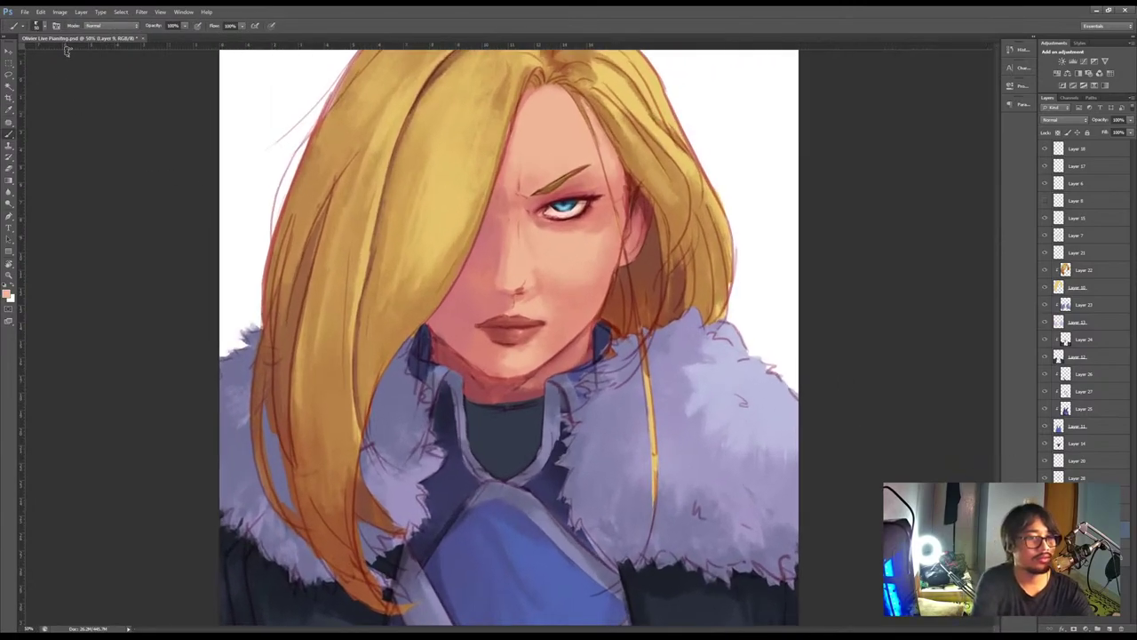
Paint the furrow between the brows and the dark accent of the covered eye along the hair edge, using sampled face colours
{"action": "key", "text": "i"}
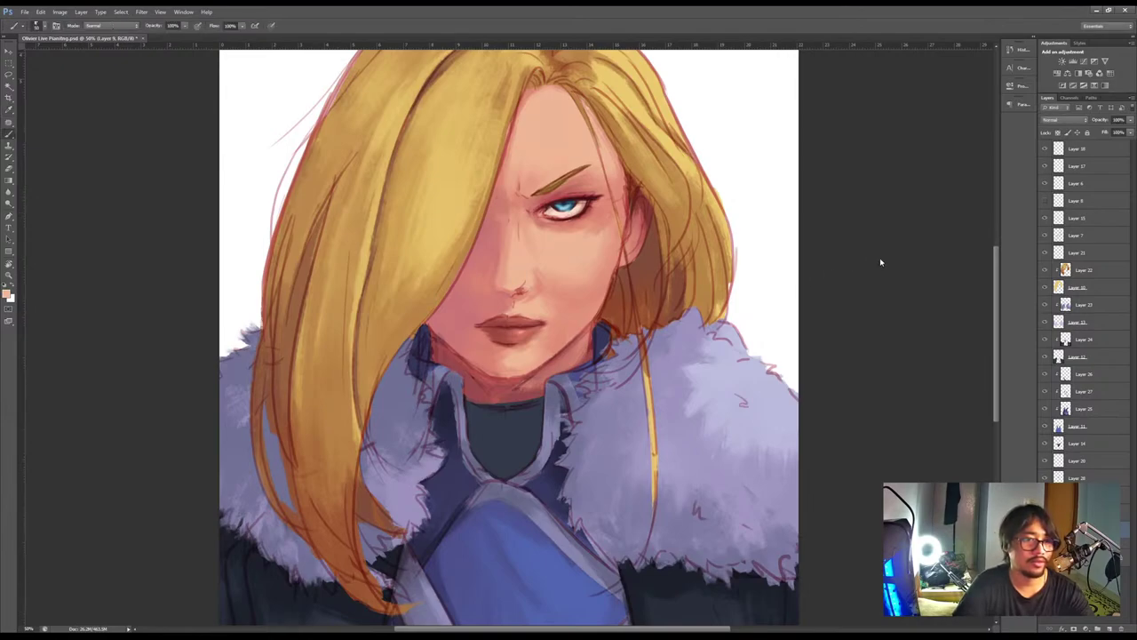
{"action": "key", "text": "b"}
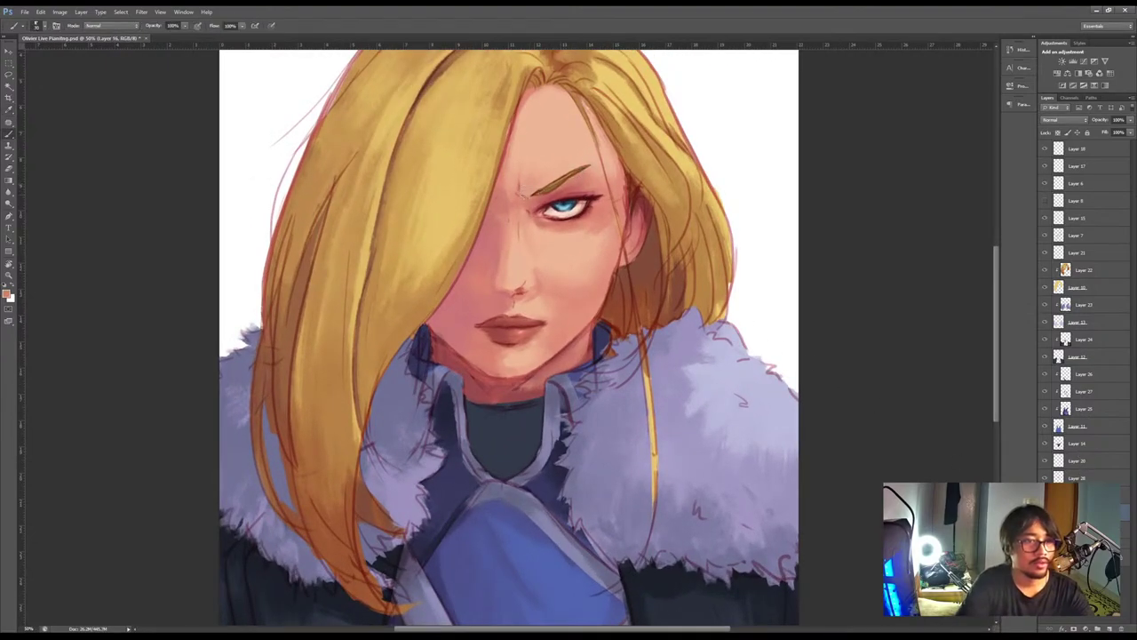
{"action": "left_click", "coordinate": [546, 199], "text": "alt"}
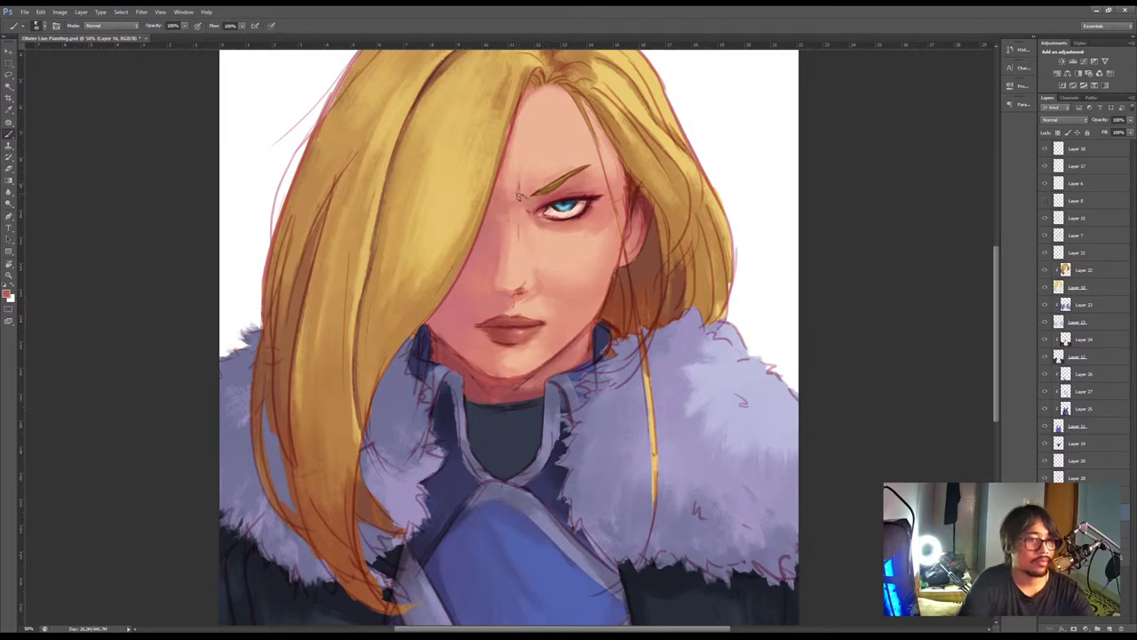
{"action": "left_click", "coordinate": [524, 196], "text": "alt"}
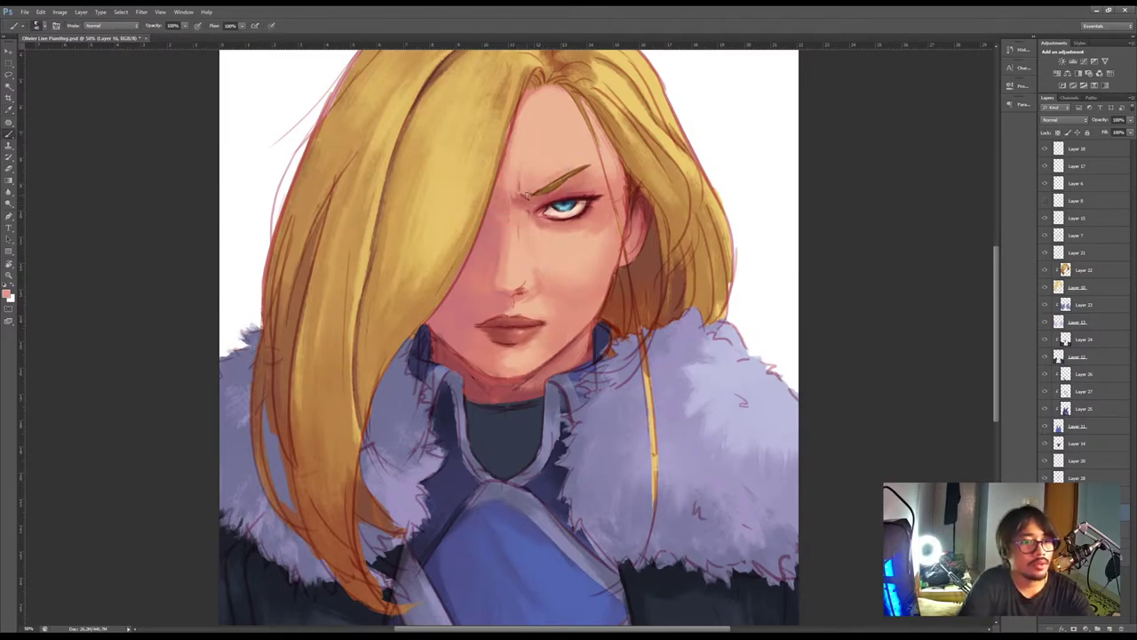
{"action": "left_click", "coordinate": [512, 190], "text": "alt"}
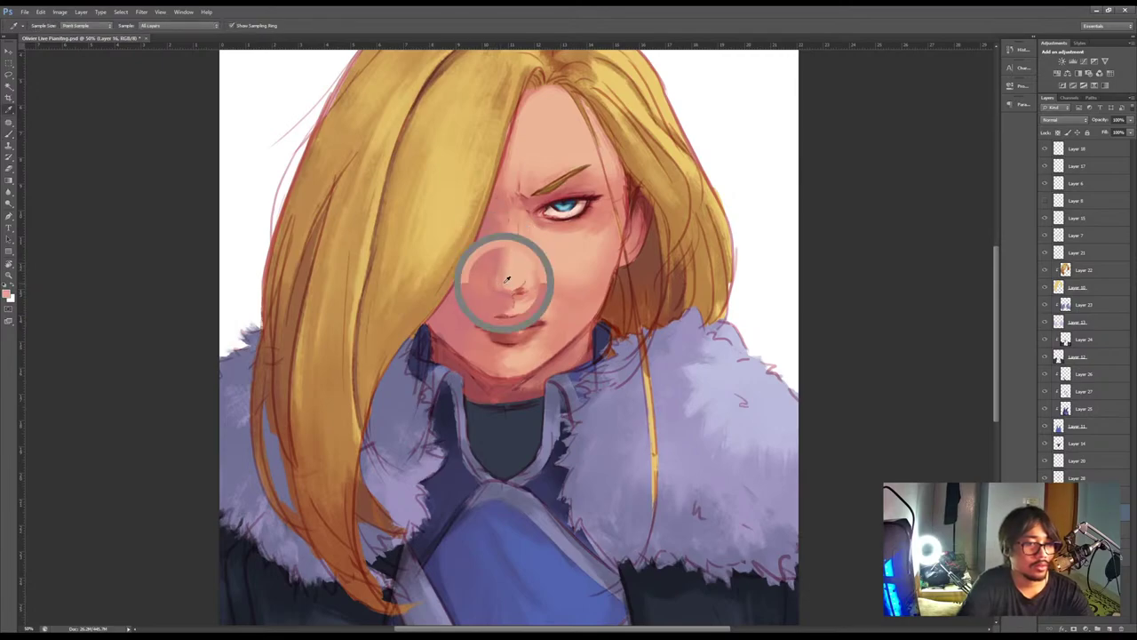
{"action": "key", "text": "alt"}
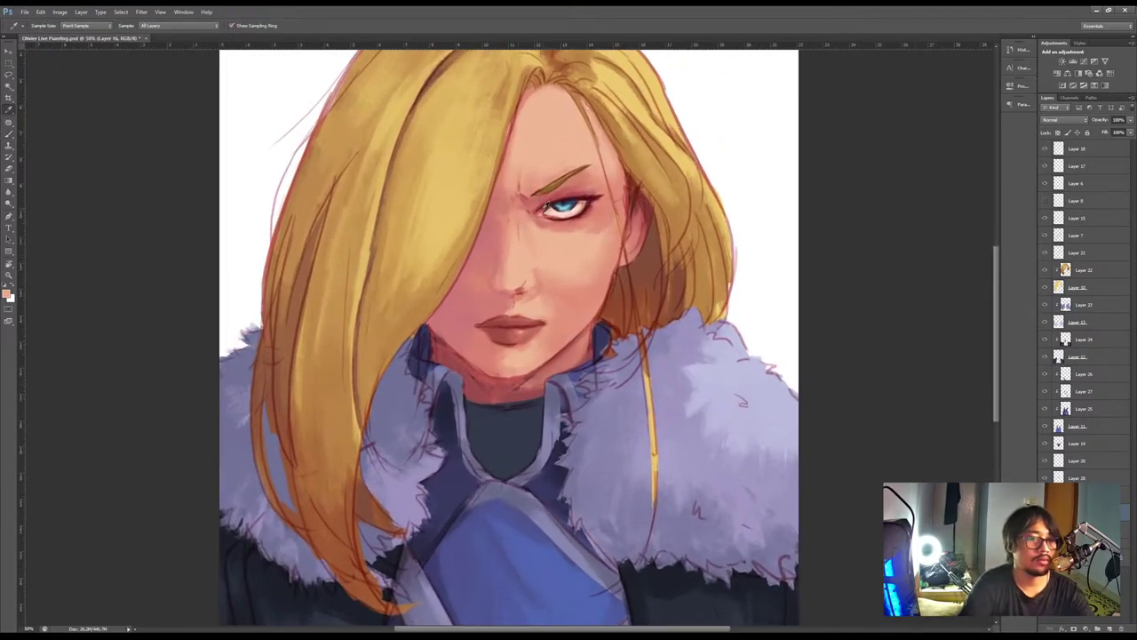
{"action": "left_click", "coordinate": [545, 205], "text": "alt"}
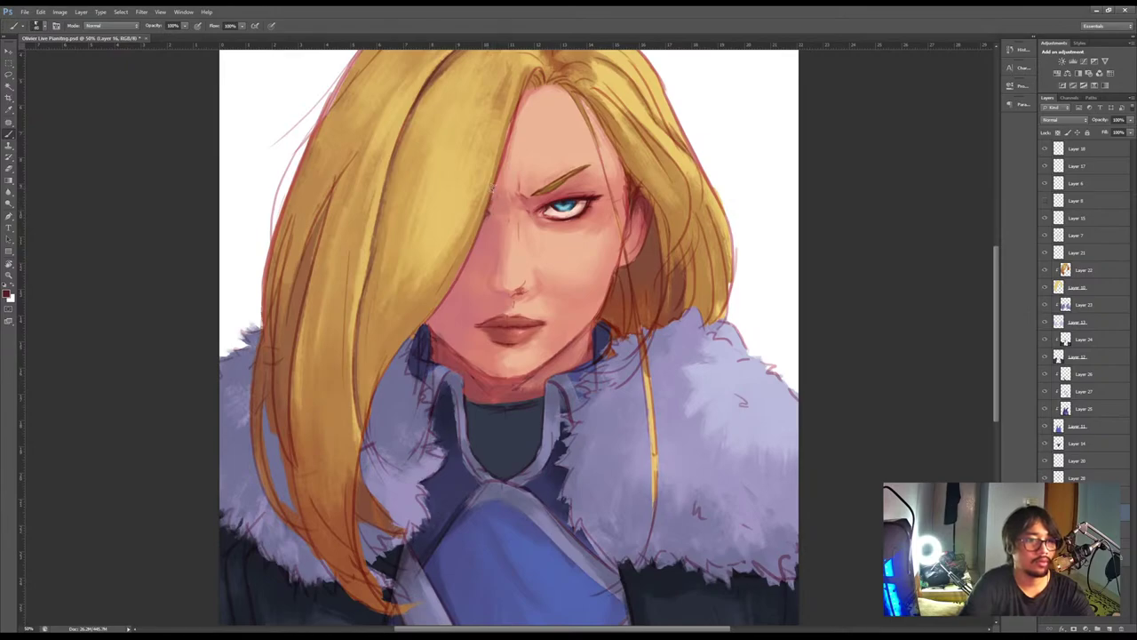
{"action": "left_click", "coordinate": [489, 197], "text": "alt"}
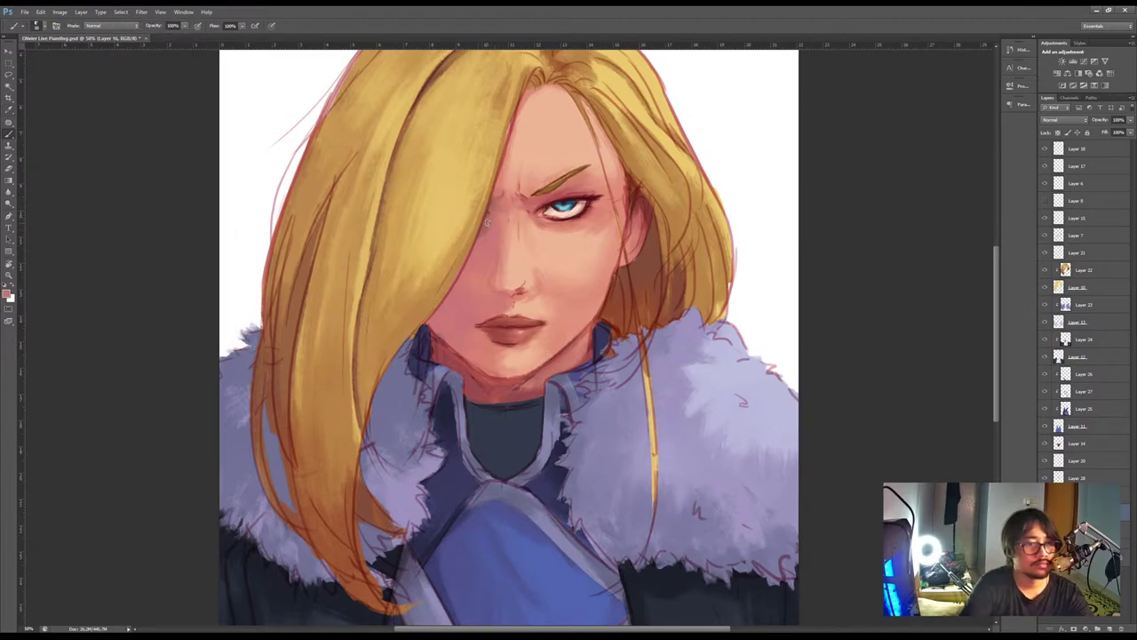
Smooth the shaded cheek and jawline beside the long front lock of hair with sampled skin tones
{"action": "left_click", "coordinate": [456, 343], "text": "alt"}
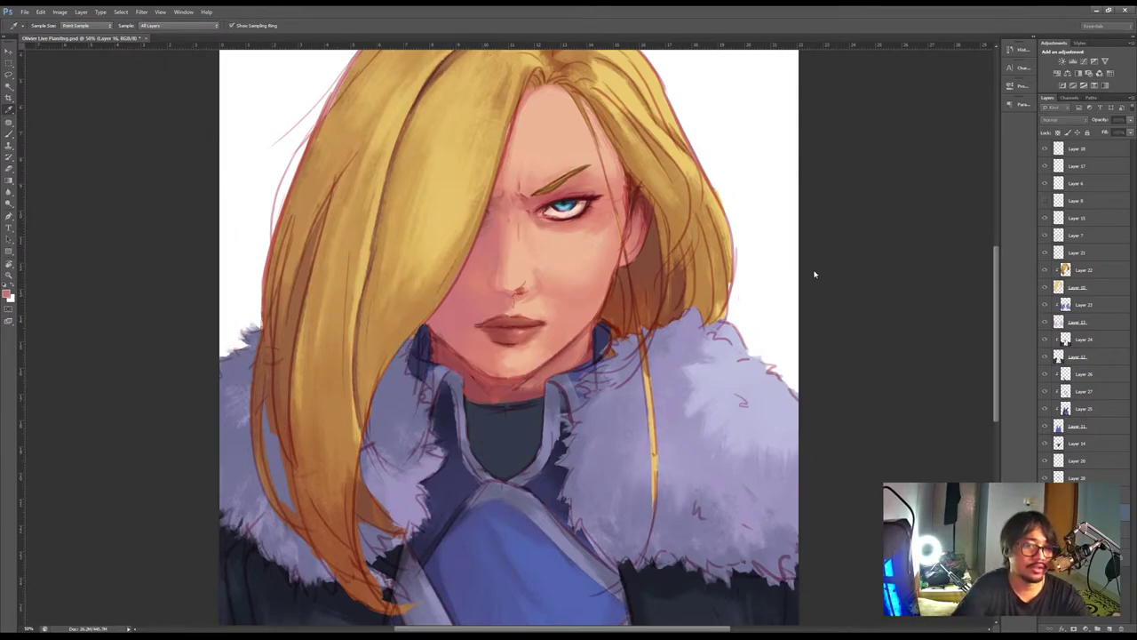
{"action": "key", "text": "b"}
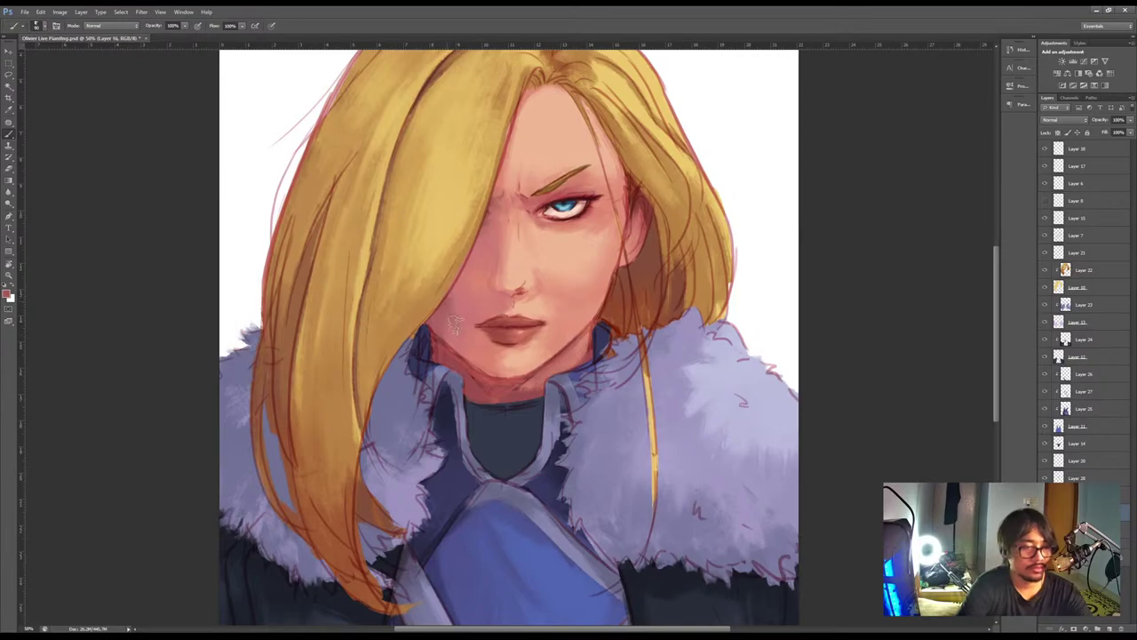
{"action": "key", "text": "i"}
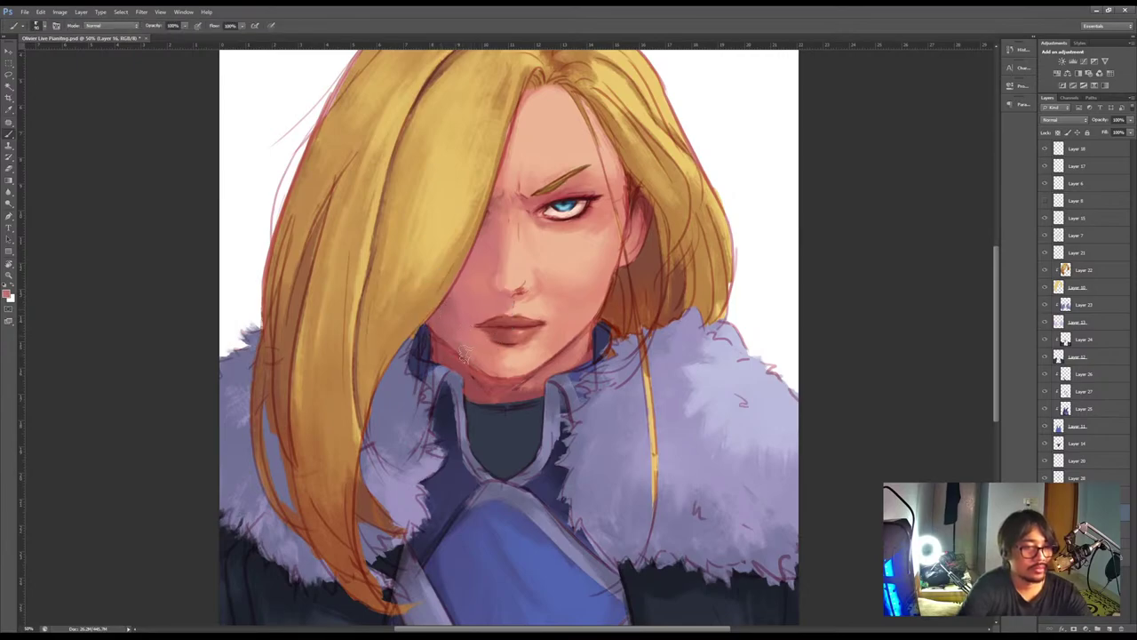
{"action": "key", "text": "b"}
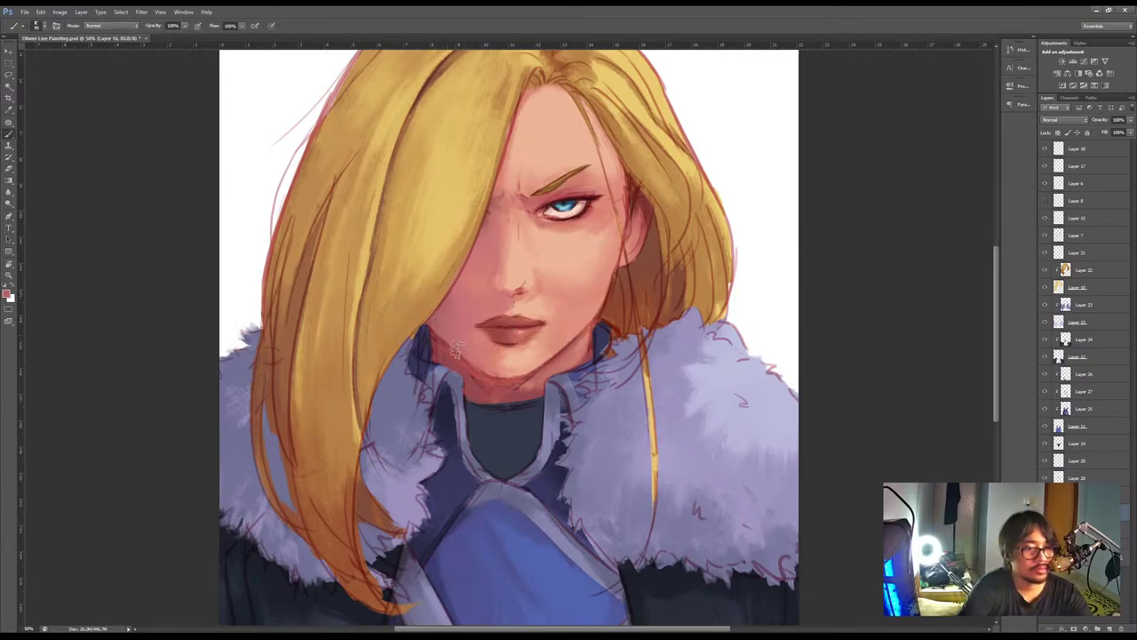
{"action": "key", "text": "b"}
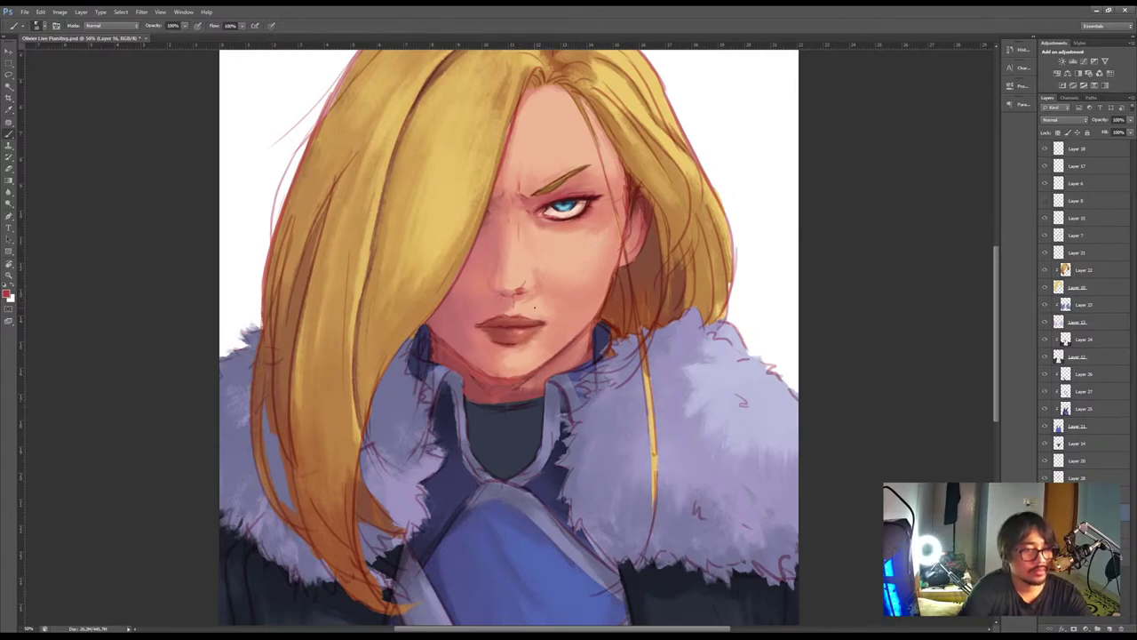
Repaint the area between nose and upper lip and touch up the mouth corner with colours sampled nearby
{"action": "left_click", "coordinate": [512, 303], "text": "alt"}
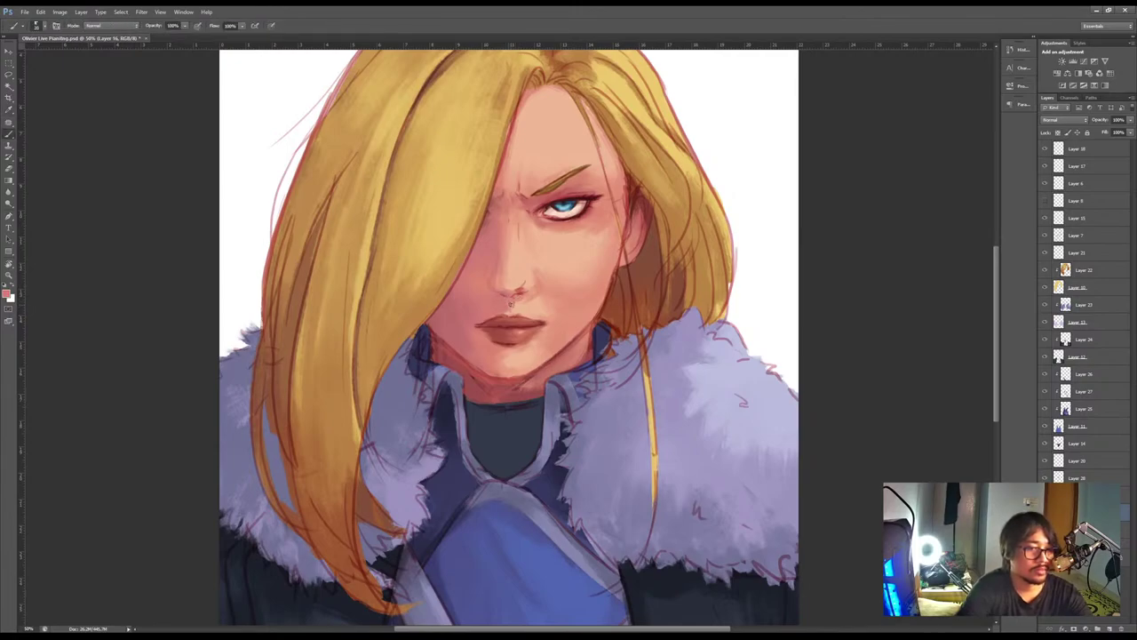
{"action": "left_click", "coordinate": [510, 308], "text": "alt"}
{"action": "left_click", "coordinate": [510, 302], "text": "alt"}
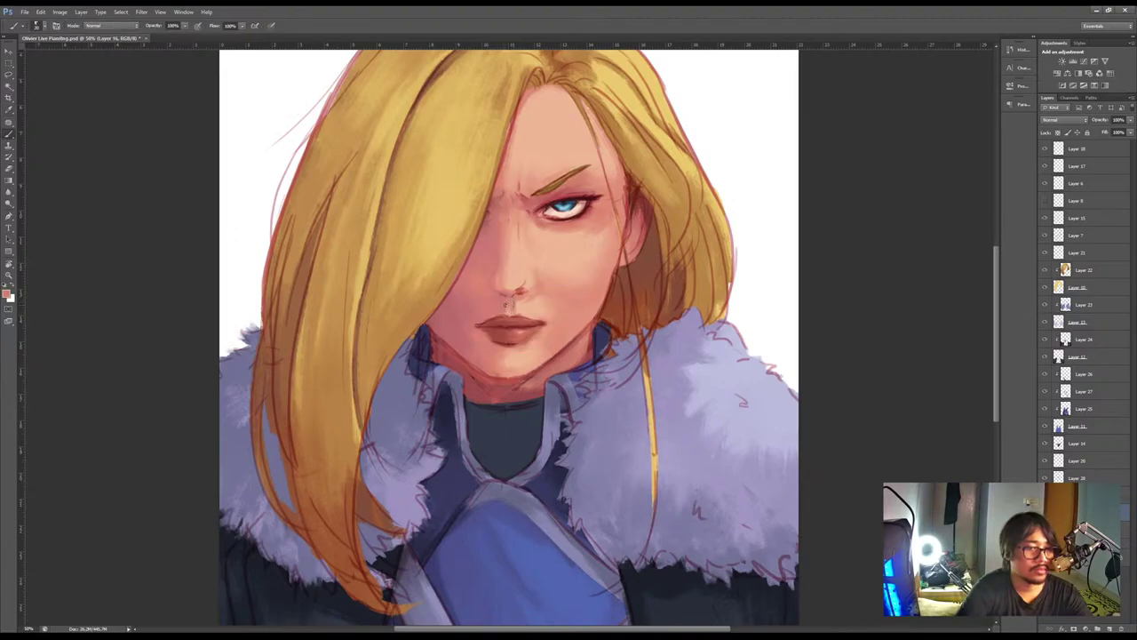
{"action": "left_click", "coordinate": [522, 311], "text": "alt"}
{"action": "left_click", "coordinate": [533, 267], "text": "alt"}
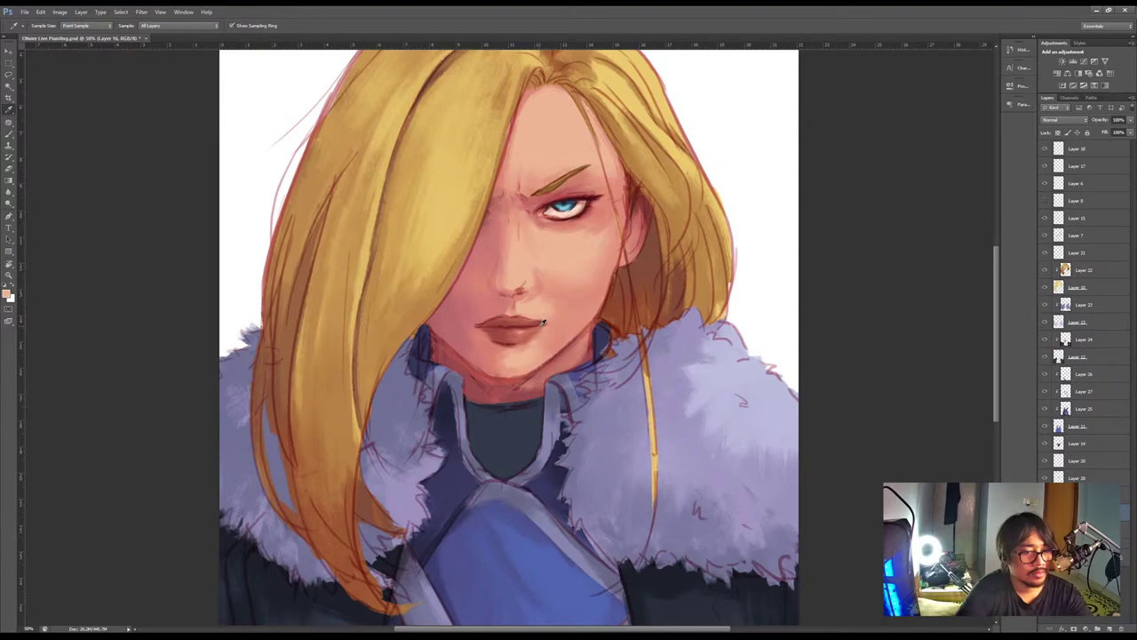
{"action": "left_click", "coordinate": [545, 323], "text": "alt"}
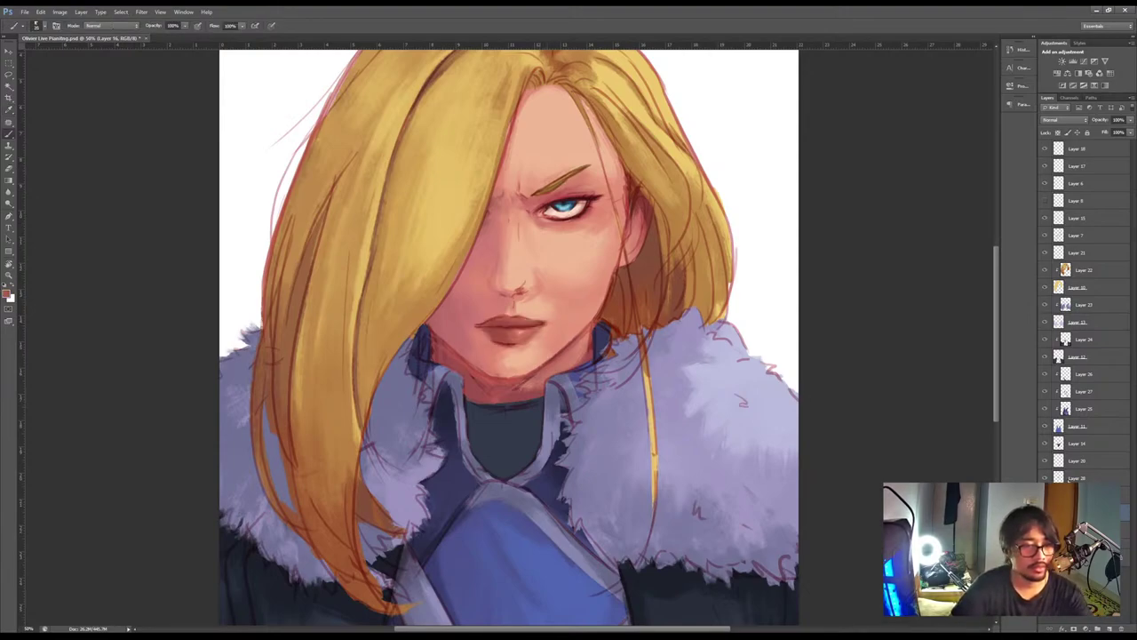
Try touching up the mouth corner on Layer 28 with a sampled colour, then undo the strokes
{"action": "key", "text": "o"}
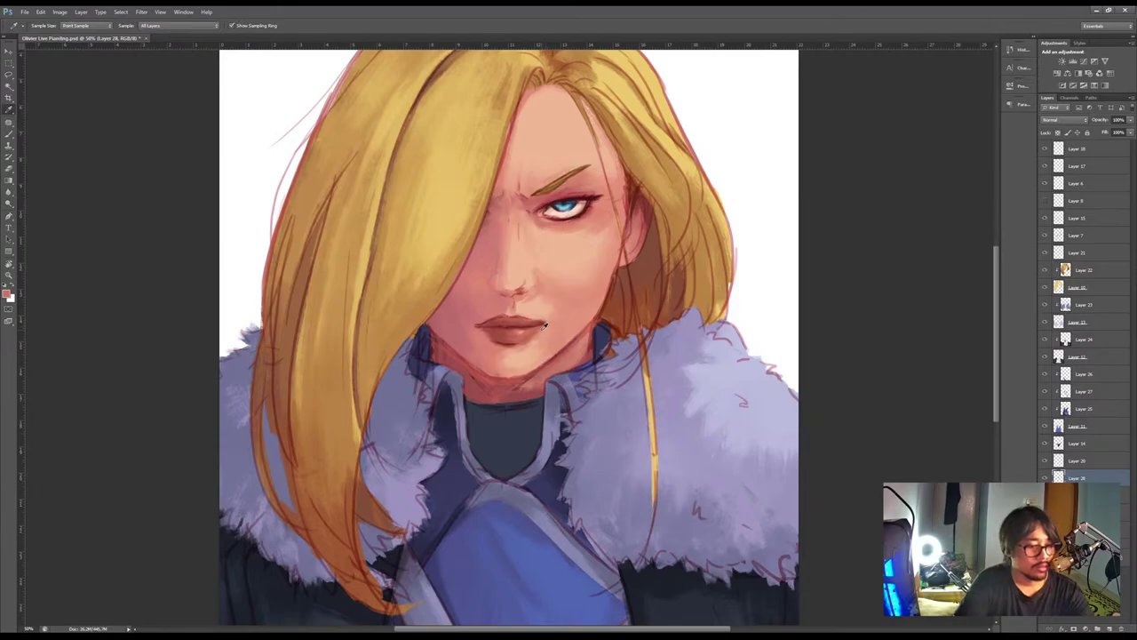
{"action": "key", "text": "b"}
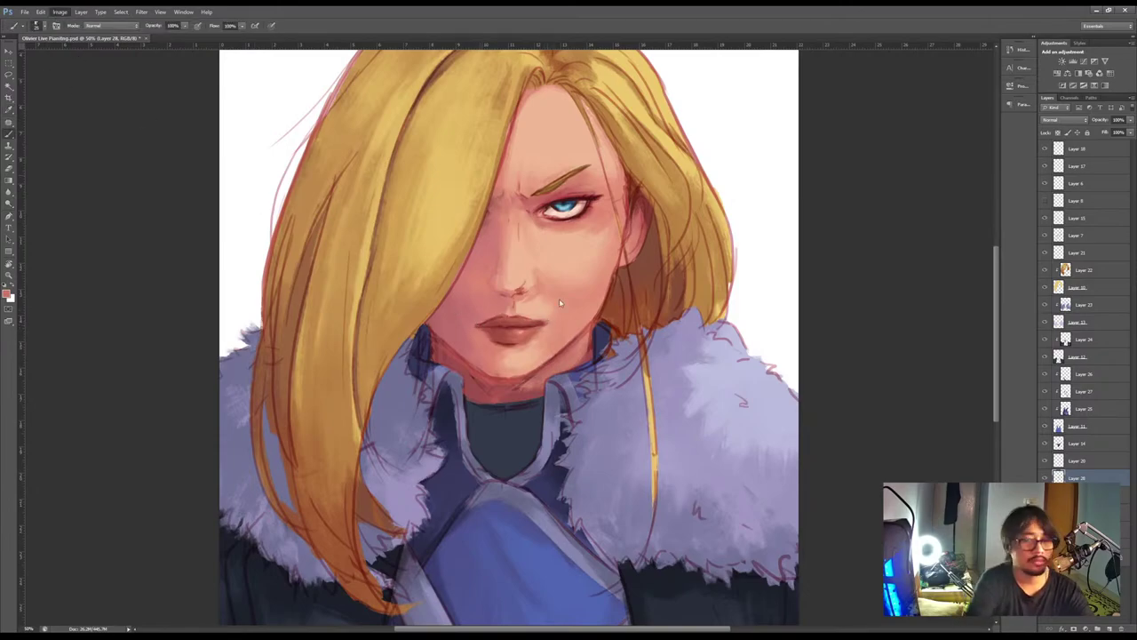
{"action": "key", "text": "ctrl+z"}
{"action": "key", "text": "ctrl+z"}
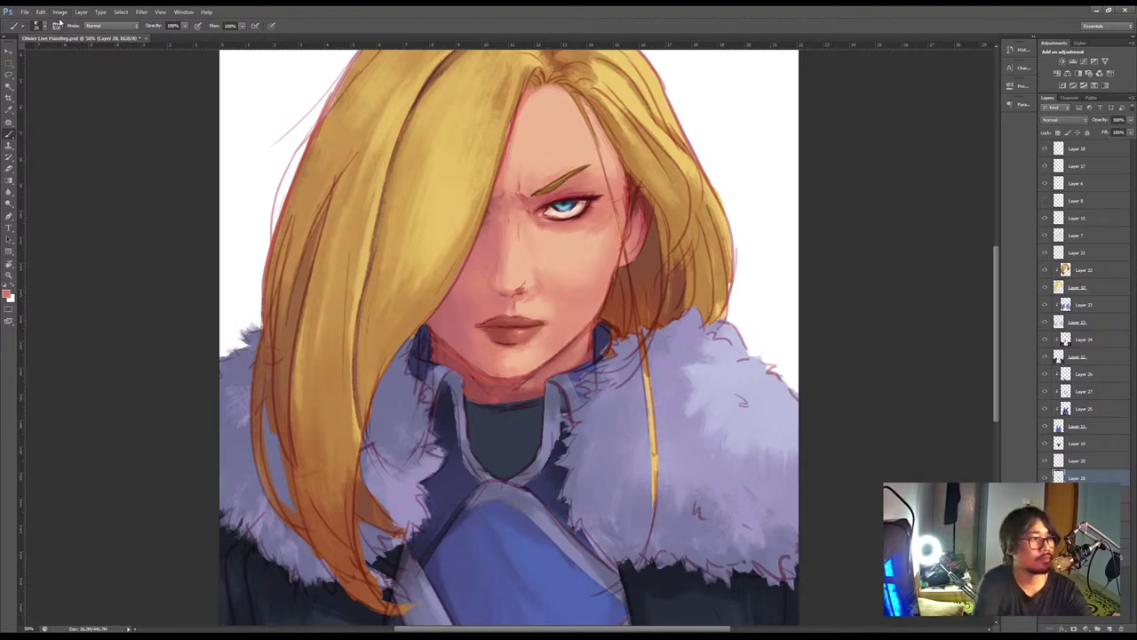
Shift the lips to a redder tone and refine the upper lip with a colour sampled from its edge
{"action": "key", "text": "i"}
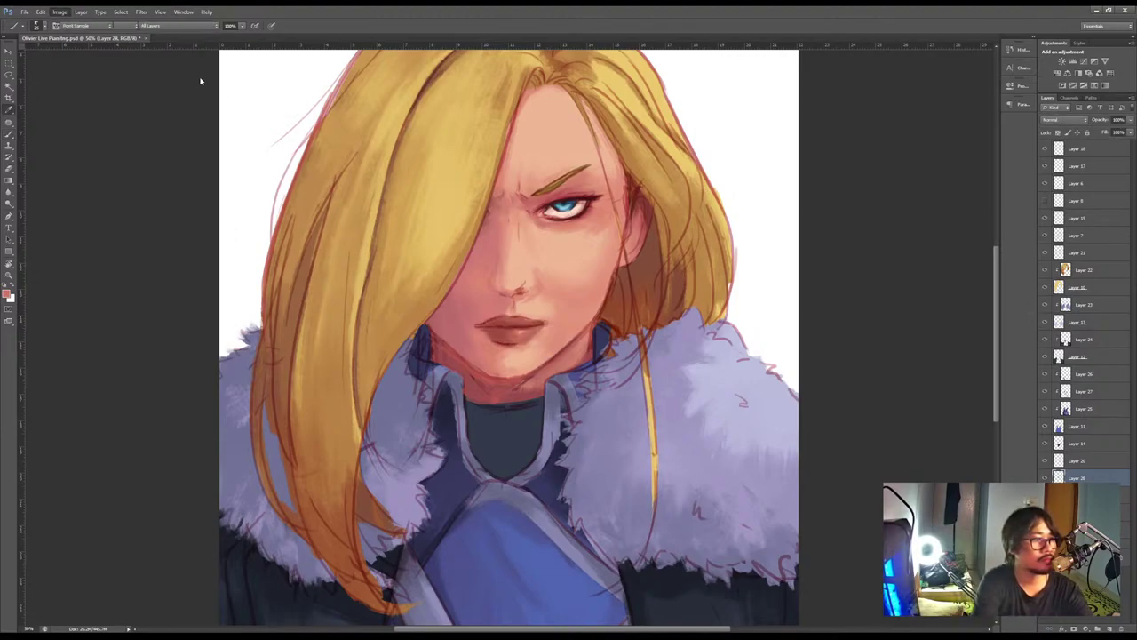
{"action": "key", "text": "ctrl+z"}
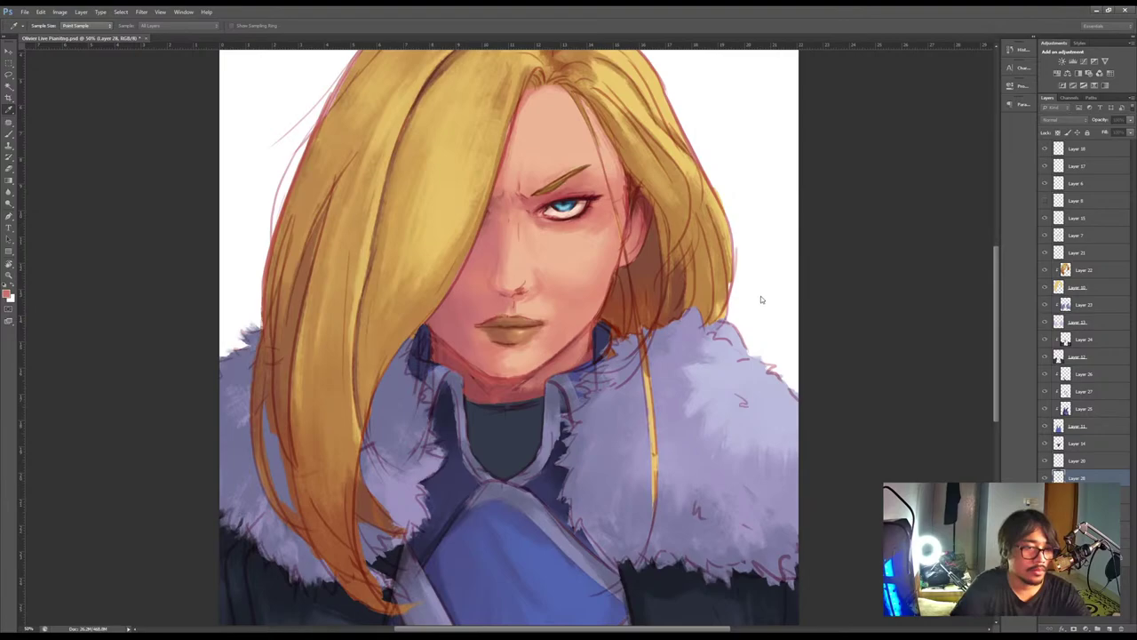
{"action": "key", "text": "ctrl+z"}
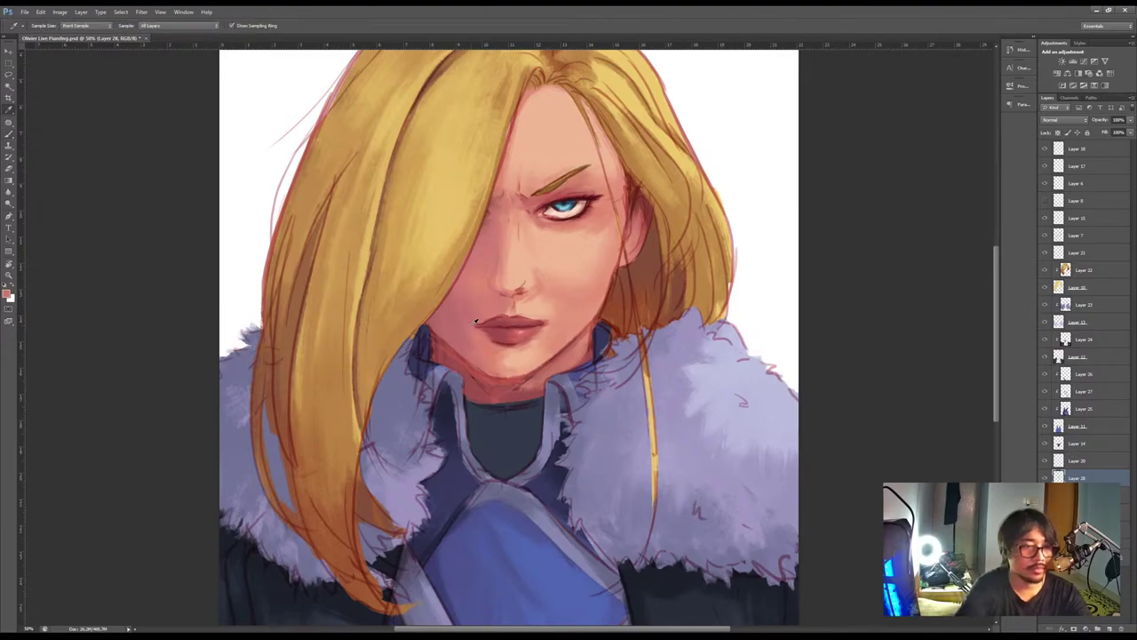
{"action": "key", "text": "b"}
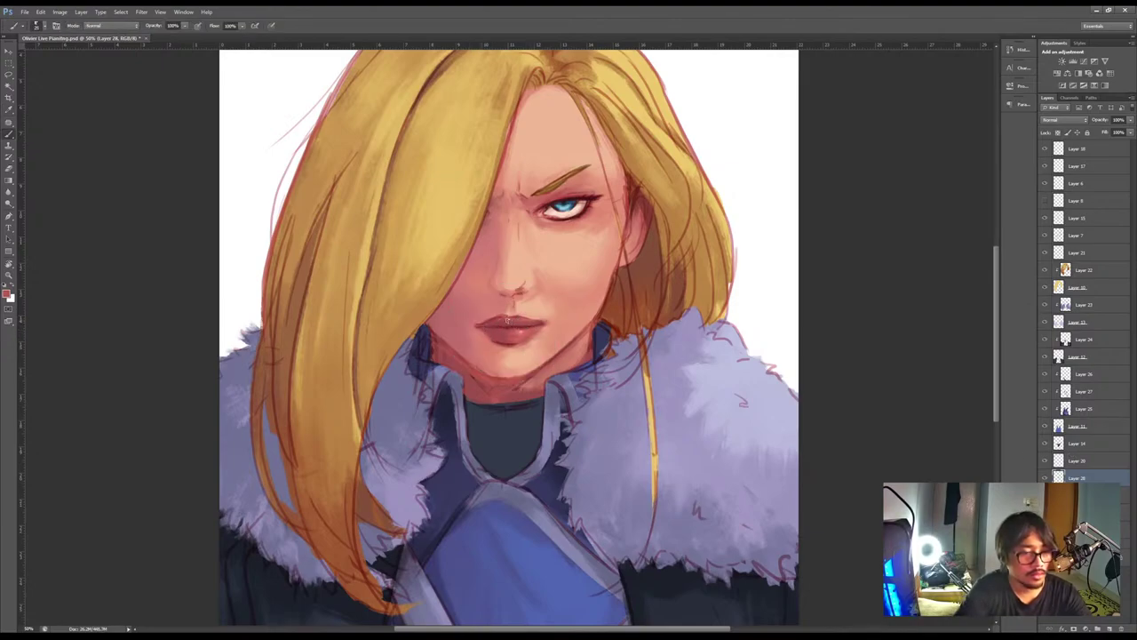
{"action": "left_click", "coordinate": [506, 319], "text": "alt"}
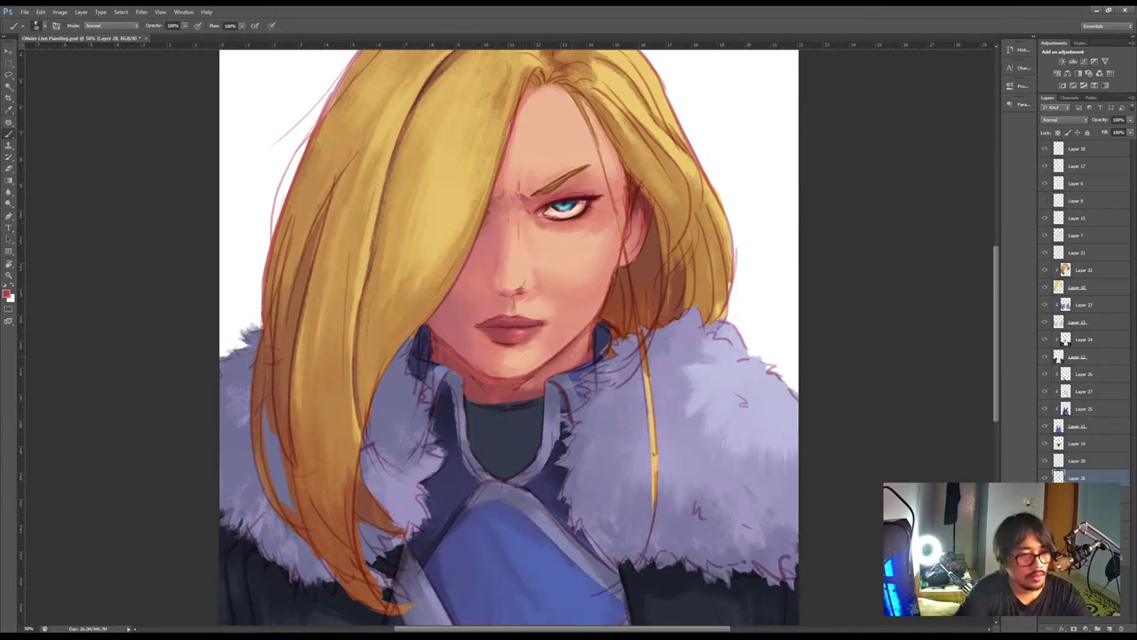
Blend the shaded cheek between the nose and the long front lock on Layer 16 with sampled skin tones
{"action": "left_click", "coordinate": [1084, 512]}
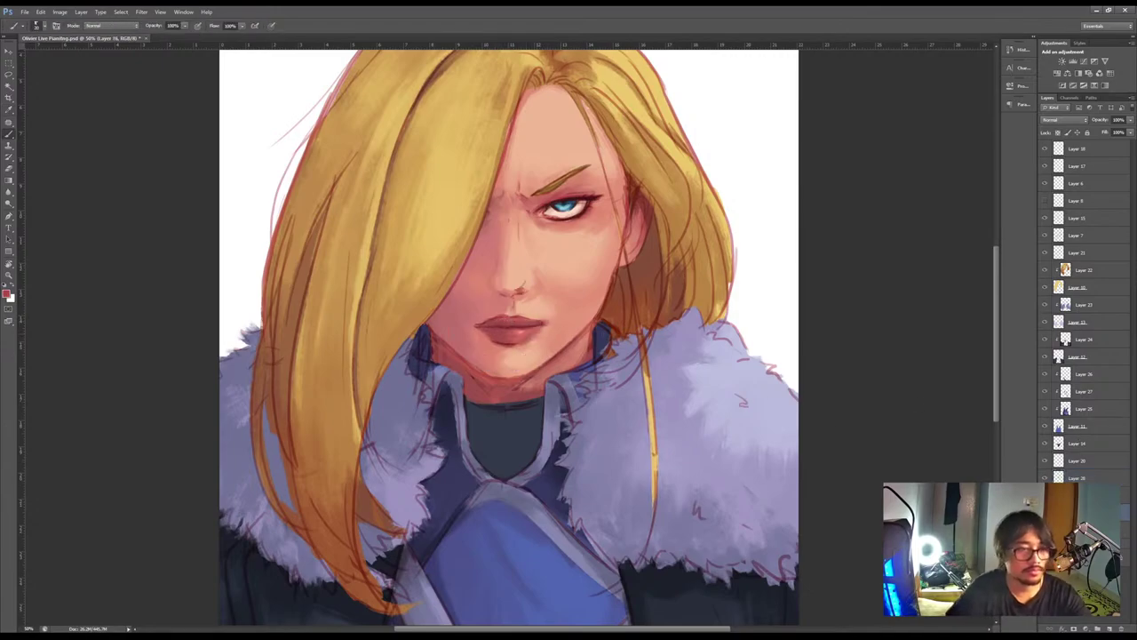
{"action": "left_click", "coordinate": [495, 229], "text": "alt"}
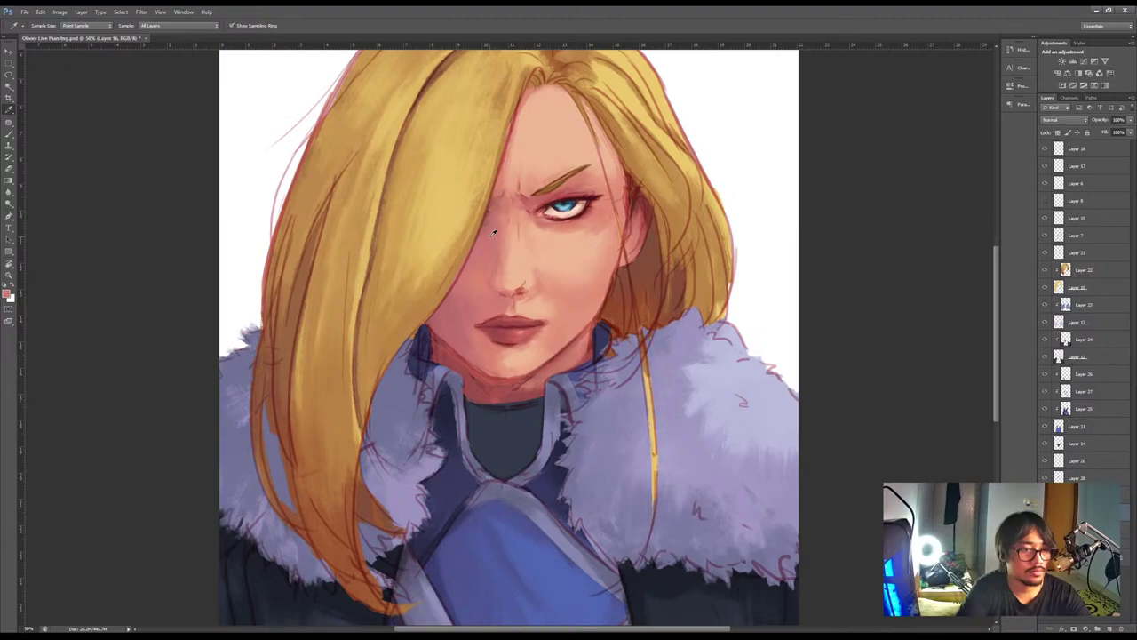
{"action": "left_click", "coordinate": [476, 275], "text": "alt"}
{"action": "key", "text": "]"}
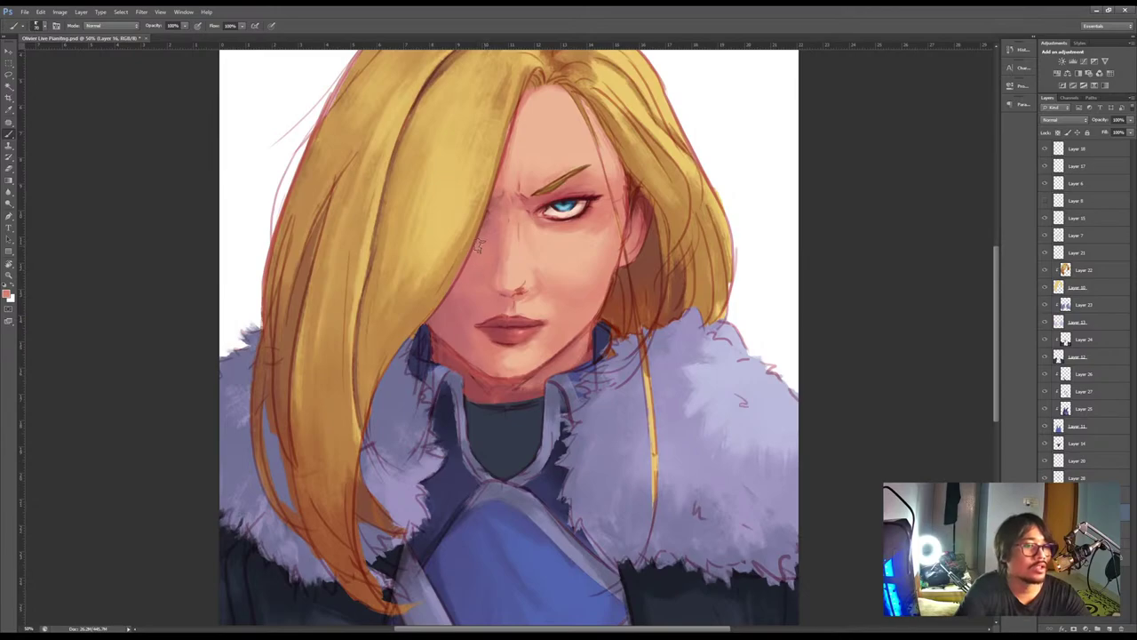
{"action": "left_click", "coordinate": [489, 235], "text": "alt"}
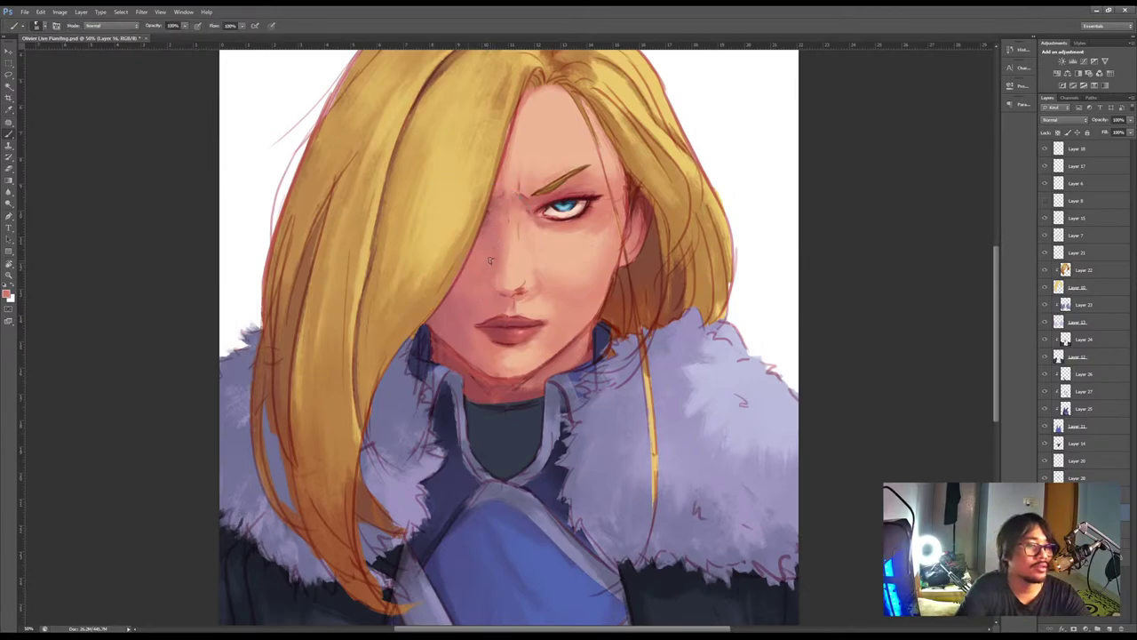
{"action": "left_click", "coordinate": [471, 308], "text": "alt"}
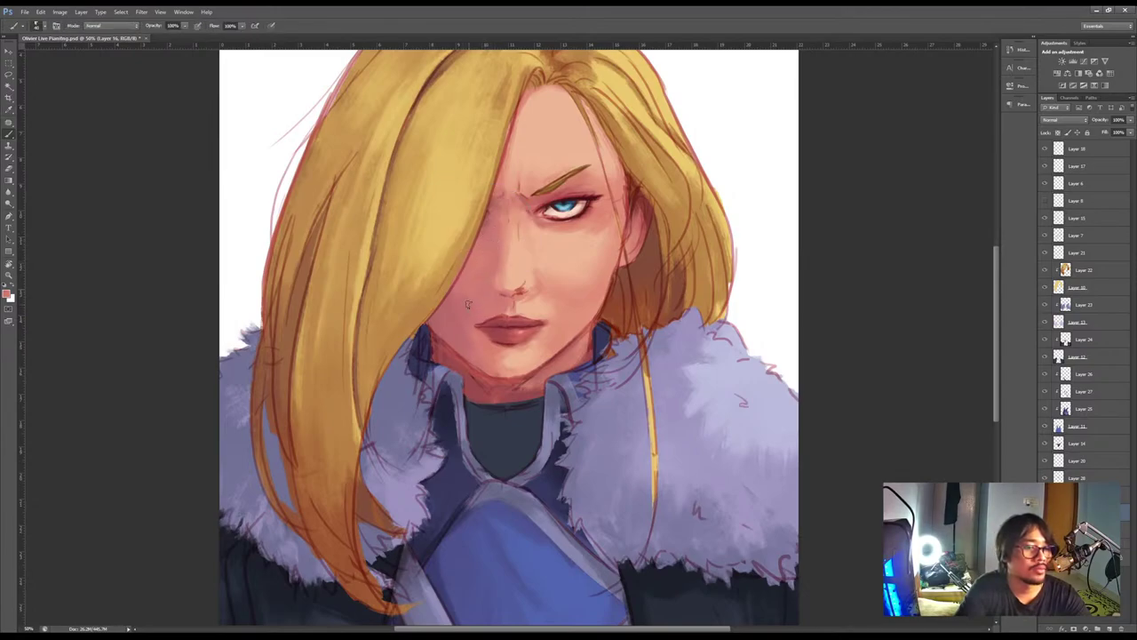
Smooth the shaded jaw and lower cheek with sampled skin tones and deepen the ear's inner shadow with dark red
{"action": "left_click", "coordinate": [485, 345], "text": "alt"}
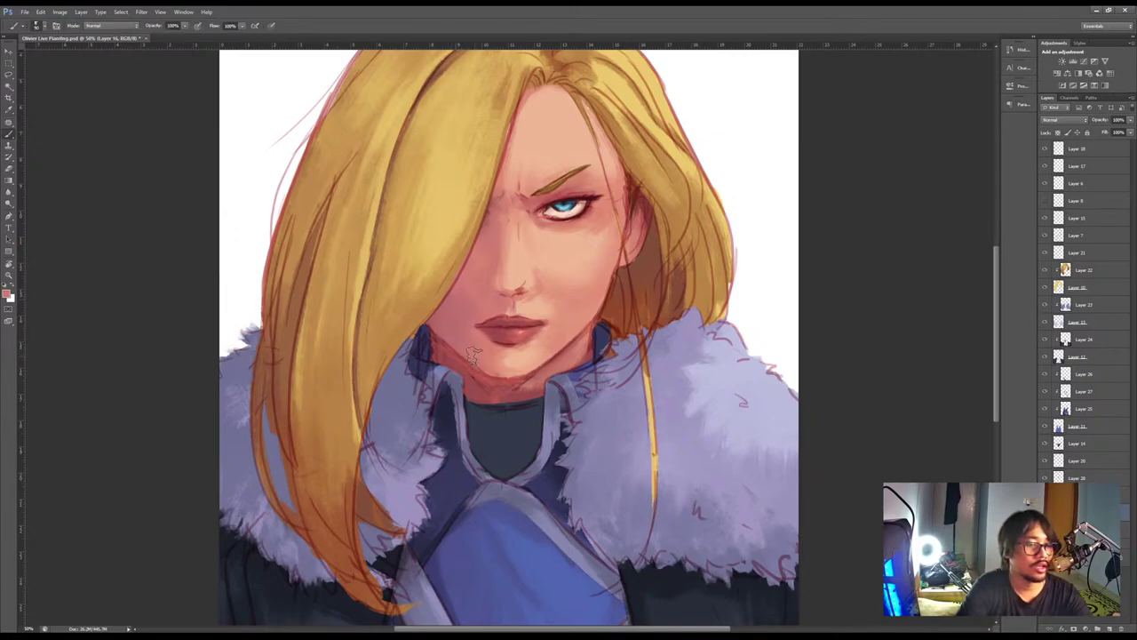
{"action": "left_click", "coordinate": [474, 360], "text": "alt"}
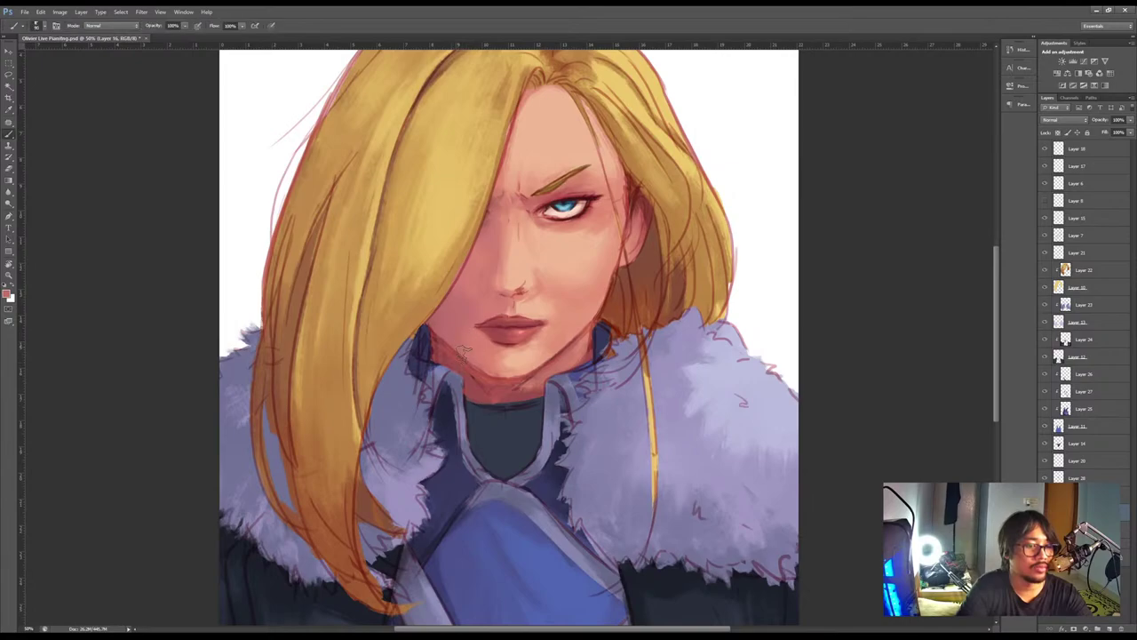
{"action": "left_click", "coordinate": [505, 391], "text": "alt"}
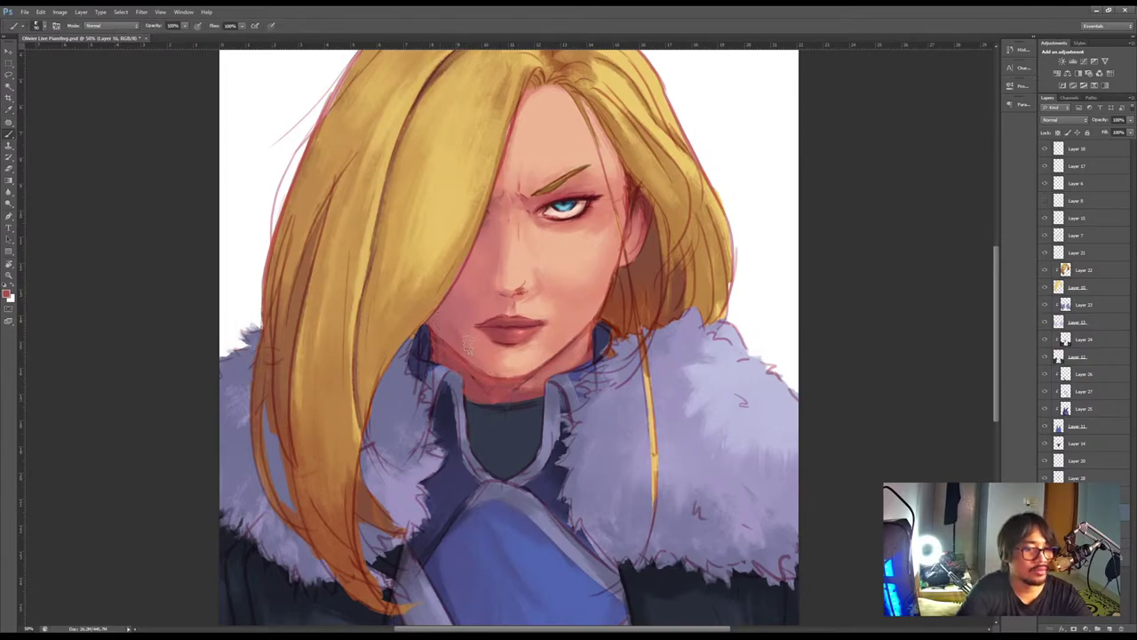
{"action": "left_click", "coordinate": [461, 338], "text": "alt"}
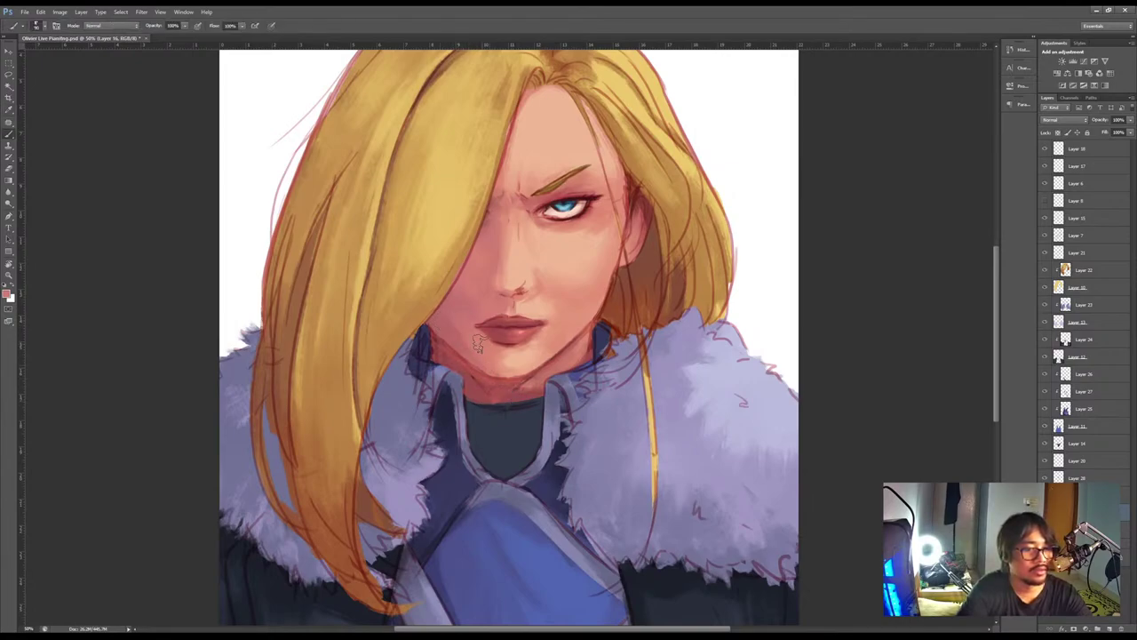
{"action": "left_click", "coordinate": [444, 307], "text": "alt"}
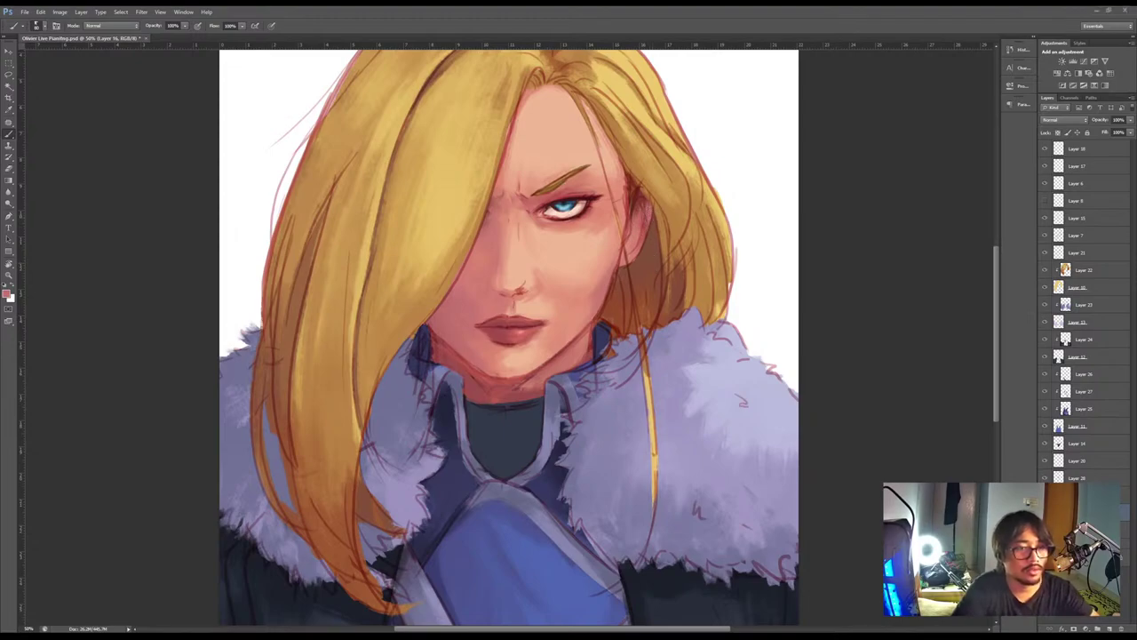
{"action": "left_click", "coordinate": [643, 208], "text": "alt"}
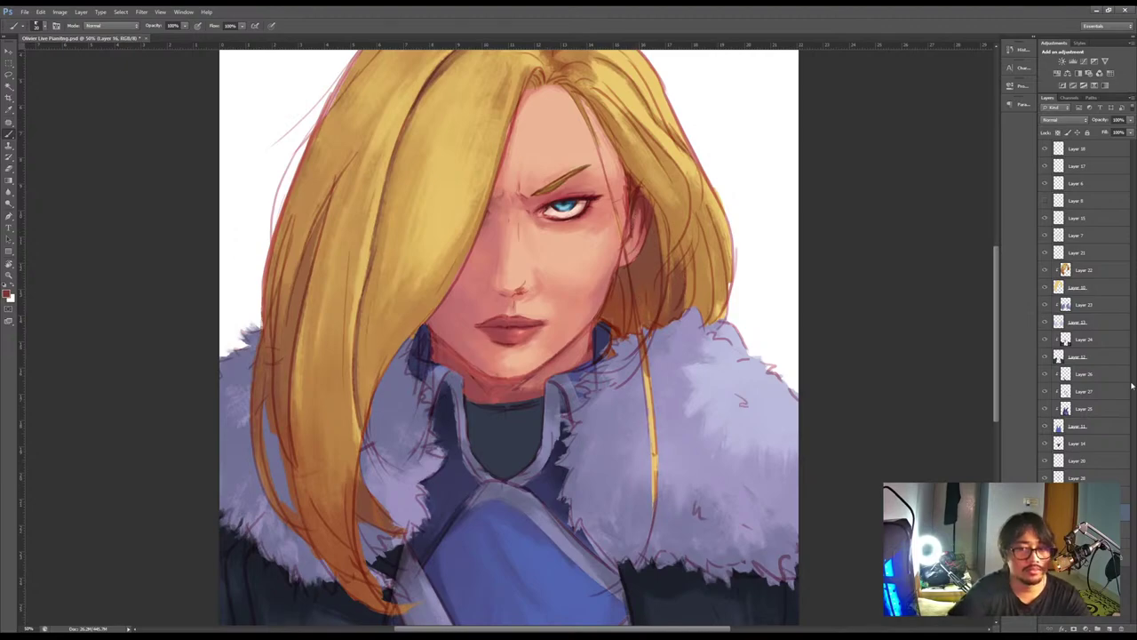
Paint a thin blonde strand running from below the ear to the fur collar on Layer 22 with sampled hair colours
{"action": "left_click", "coordinate": [1080, 269]}
{"action": "left_click", "coordinate": [626, 106], "text": "alt"}
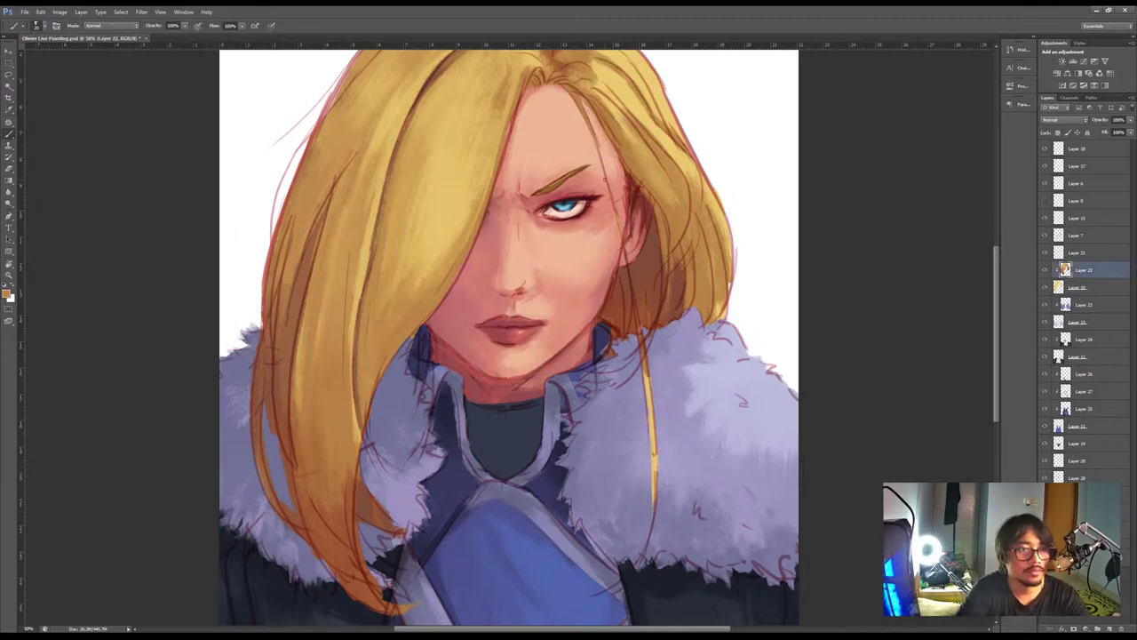
{"action": "mouse_move", "coordinate": [616, 215]}
{"action": "left_mouse_down"}
{"action": "mouse_move", "coordinate": [653, 432]}
{"action": "mouse_move", "coordinate": [631, 277]}
{"action": "left_mouse_up"}
{"action": "left_click", "coordinate": [655, 432], "text": "alt"}
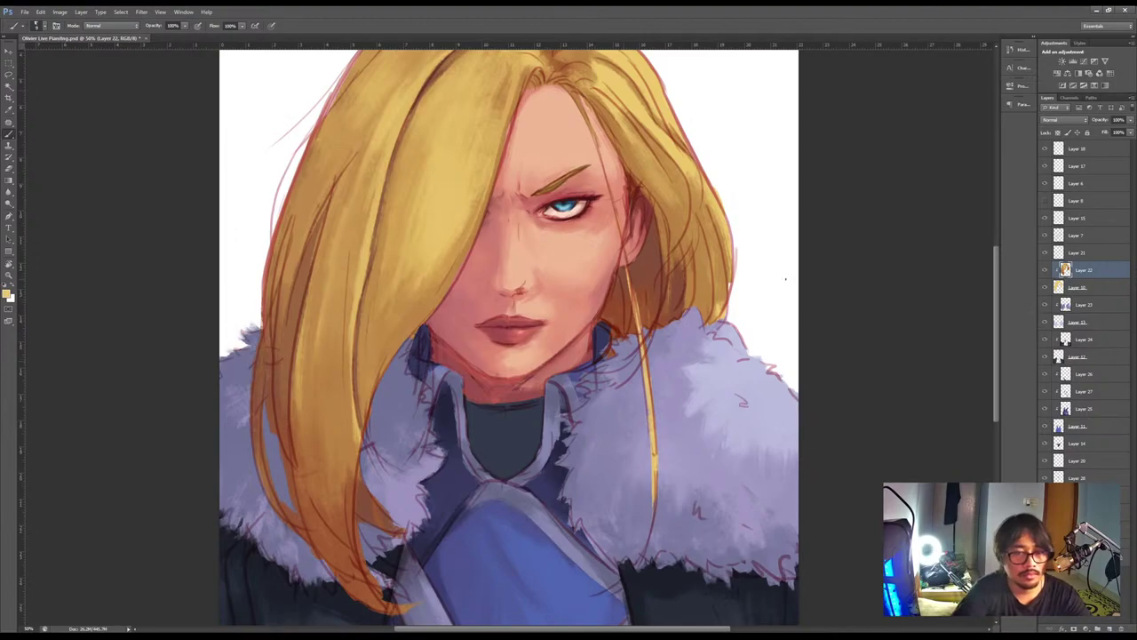
Add a new layer for skin highlights and brush a light sampled skin tone over the forehead
{"action": "left_click", "coordinate": [1085, 512]}
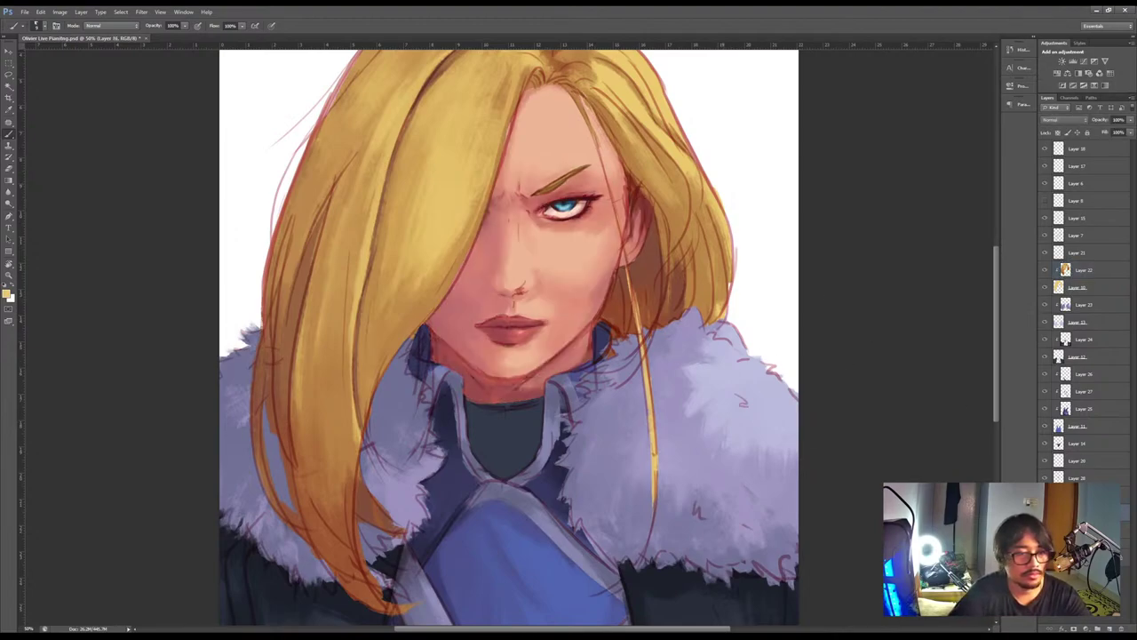
{"action": "left_click", "coordinate": [561, 279], "text": "alt"}
{"action": "key", "text": "]"}
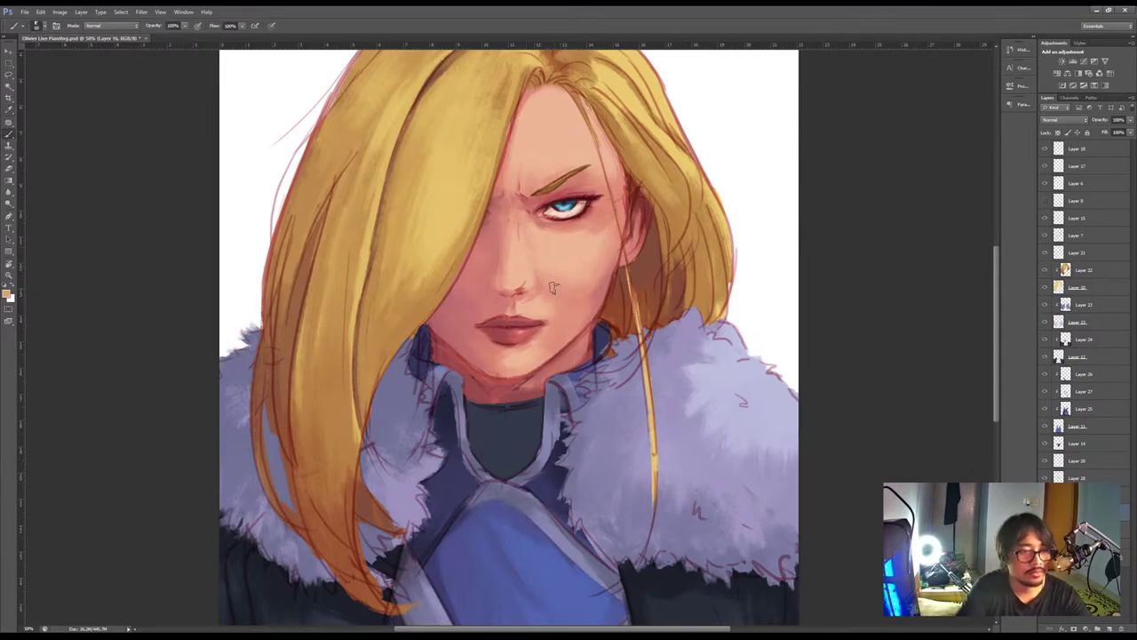
{"action": "left_click", "coordinate": [1102, 530]}
{"action": "left_click", "coordinate": [1110, 627]}
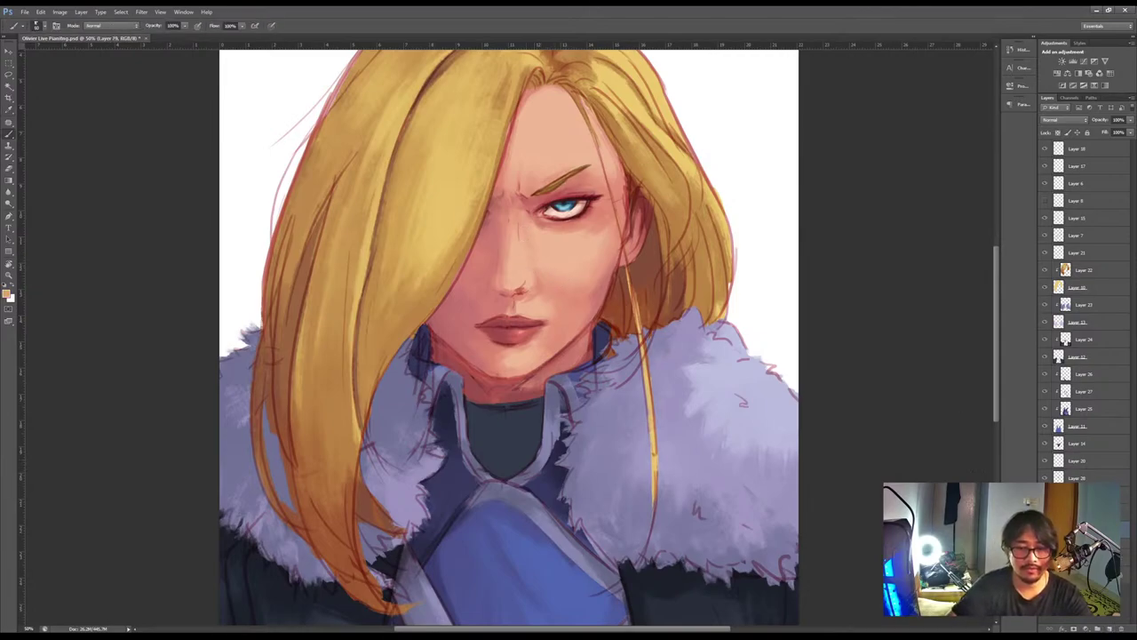
{"action": "key", "text": "i"}
{"action": "left_click", "coordinate": [537, 128]}
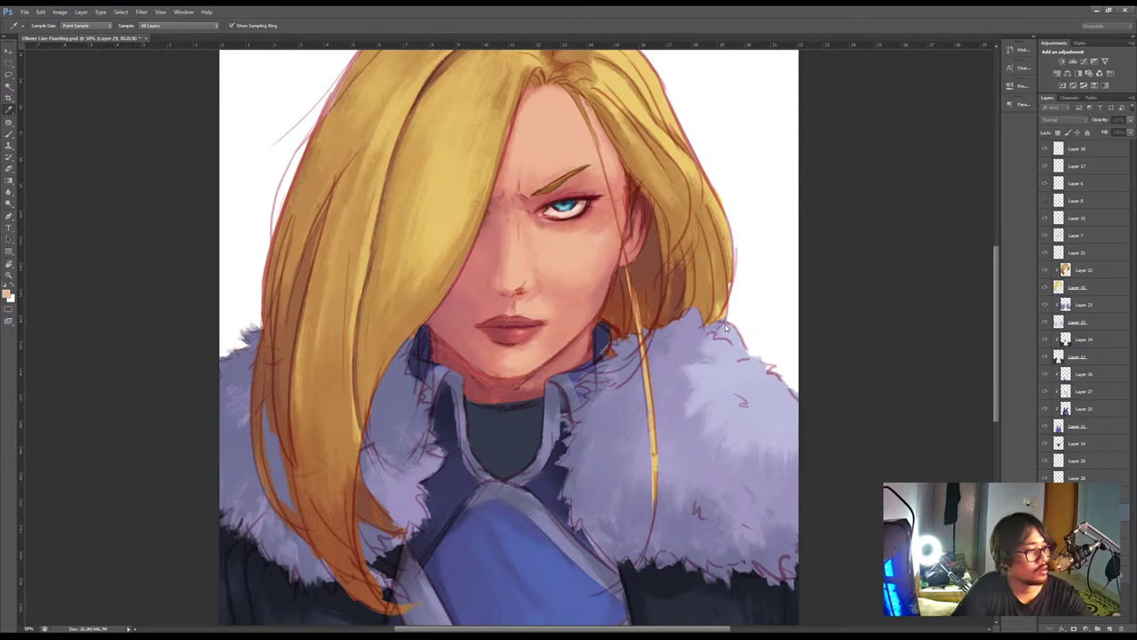
{"action": "key", "text": "b"}
{"action": "mouse_move", "coordinate": [544, 132]}
{"action": "left_mouse_down"}
{"action": "mouse_move", "coordinate": [575, 105]}
{"action": "mouse_move", "coordinate": [579, 114]}
{"action": "mouse_move", "coordinate": [553, 102]}
{"action": "mouse_move", "coordinate": [590, 142]}
{"action": "mouse_move", "coordinate": [542, 120]}
{"action": "mouse_move", "coordinate": [521, 137]}
{"action": "mouse_move", "coordinate": [562, 124]}
{"action": "mouse_move", "coordinate": [535, 124]}
{"action": "mouse_move", "coordinate": [564, 134]}
{"action": "mouse_move", "coordinate": [555, 102]}
{"action": "mouse_move", "coordinate": [528, 149]}
{"action": "mouse_move", "coordinate": [588, 142]}
{"action": "mouse_move", "coordinate": [578, 117]}
{"action": "mouse_move", "coordinate": [580, 137]}
{"action": "mouse_move", "coordinate": [558, 118]}
{"action": "mouse_move", "coordinate": [562, 80]}
{"action": "mouse_move", "coordinate": [537, 122]}
{"action": "mouse_move", "coordinate": [540, 137]}
{"action": "mouse_move", "coordinate": [572, 151]}
{"action": "mouse_move", "coordinate": [563, 167]}
{"action": "mouse_move", "coordinate": [539, 96]}
{"action": "mouse_move", "coordinate": [634, 141]}
{"action": "mouse_move", "coordinate": [624, 157]}
{"action": "mouse_move", "coordinate": [573, 100]}
{"action": "left_mouse_up"}
{"action": "key", "text": "e"}
Tint the forehead with soft pale lilac light using a large textured brush and erase the excess
{"action": "key", "text": "i"}
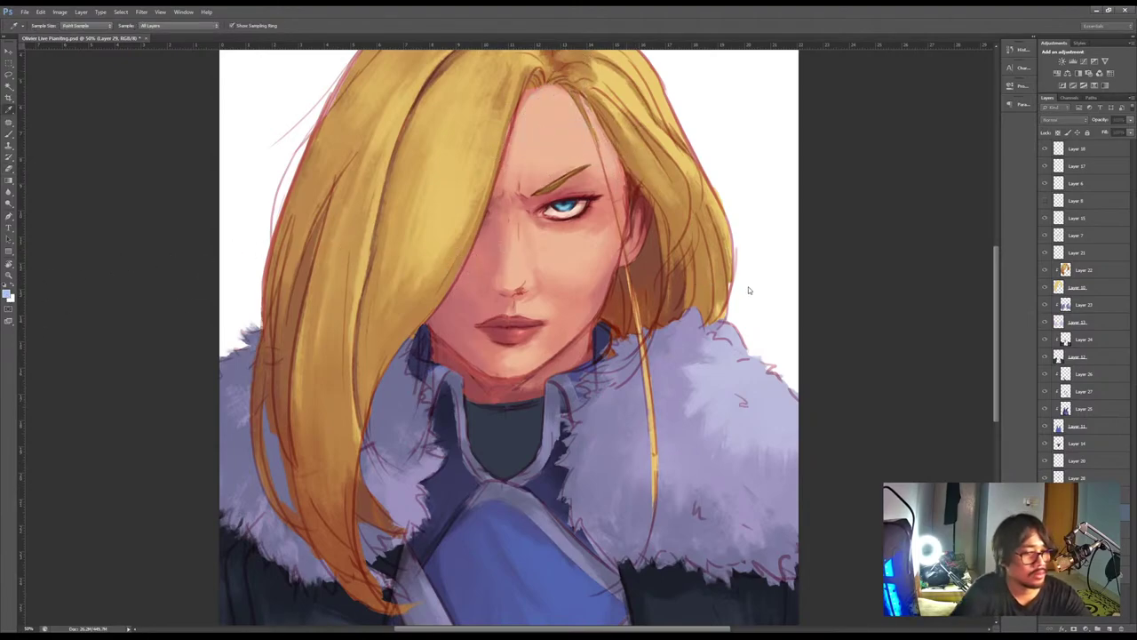
{"action": "left_click", "coordinate": [729, 309]}
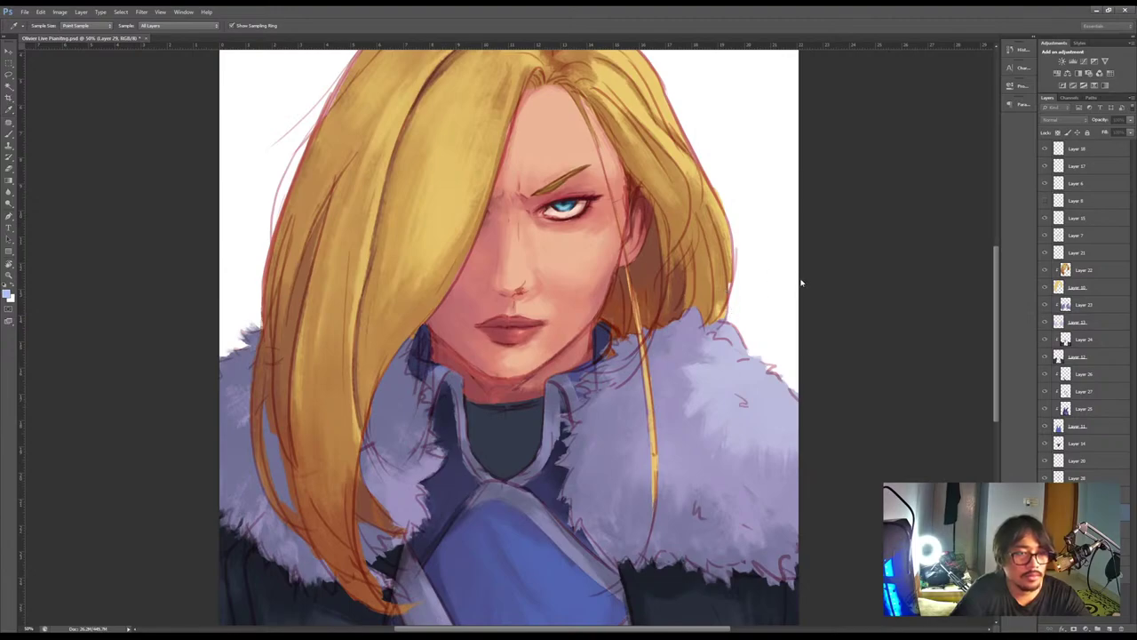
{"action": "key", "text": "b"}
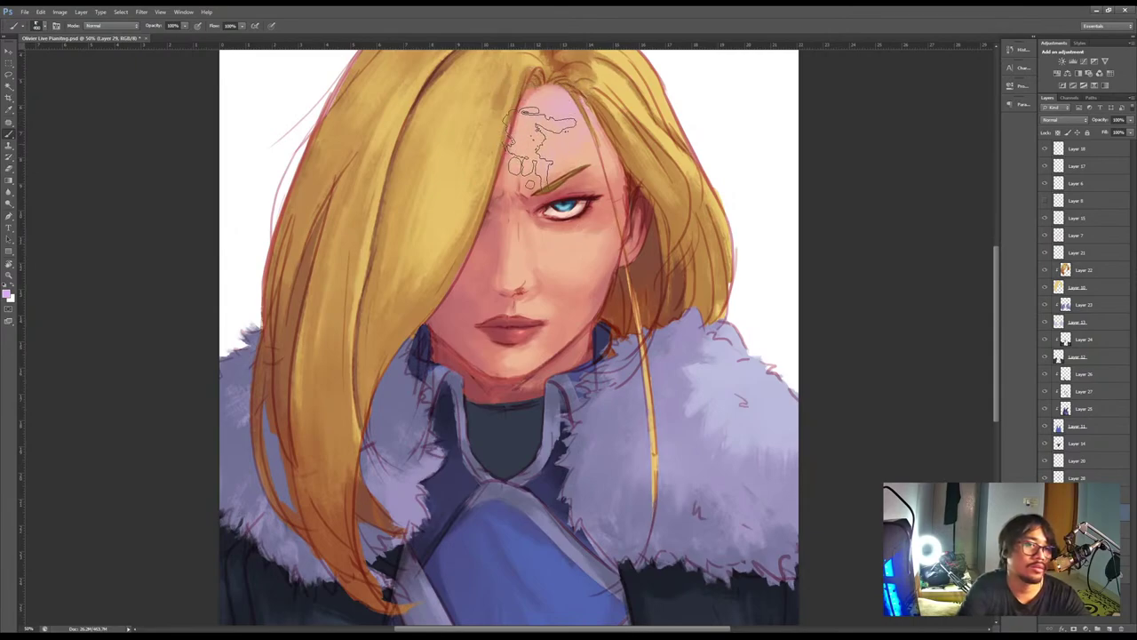
{"action": "key", "text": "e"}
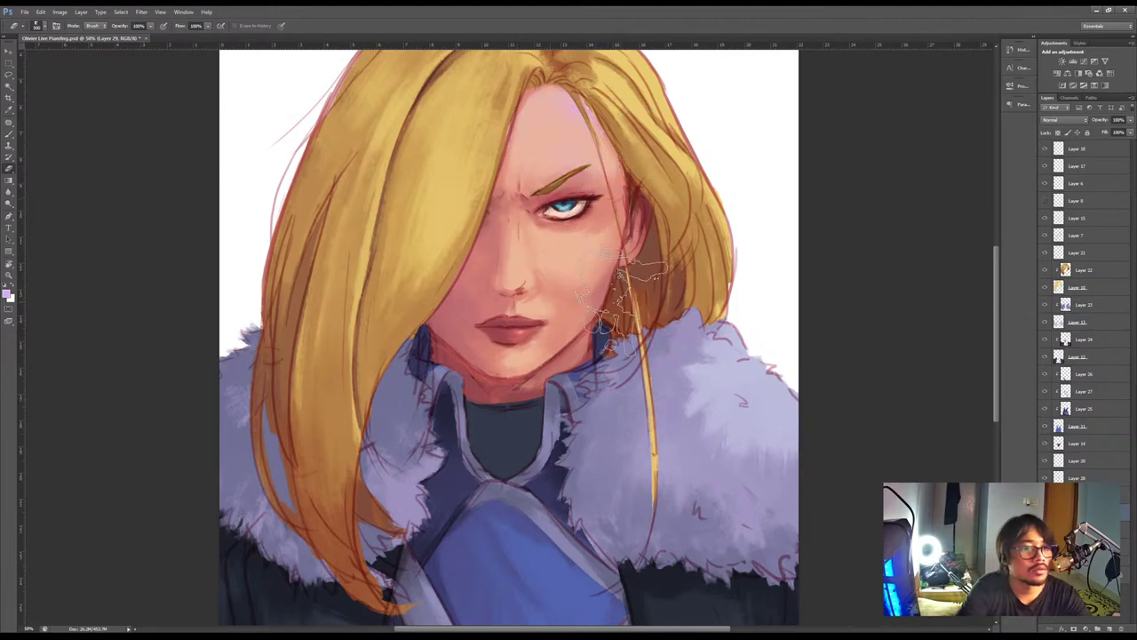
Brush the pale lilac light over the lit cheek and beside the mouth, erasing where it spreads too far
{"action": "key", "text": "b"}
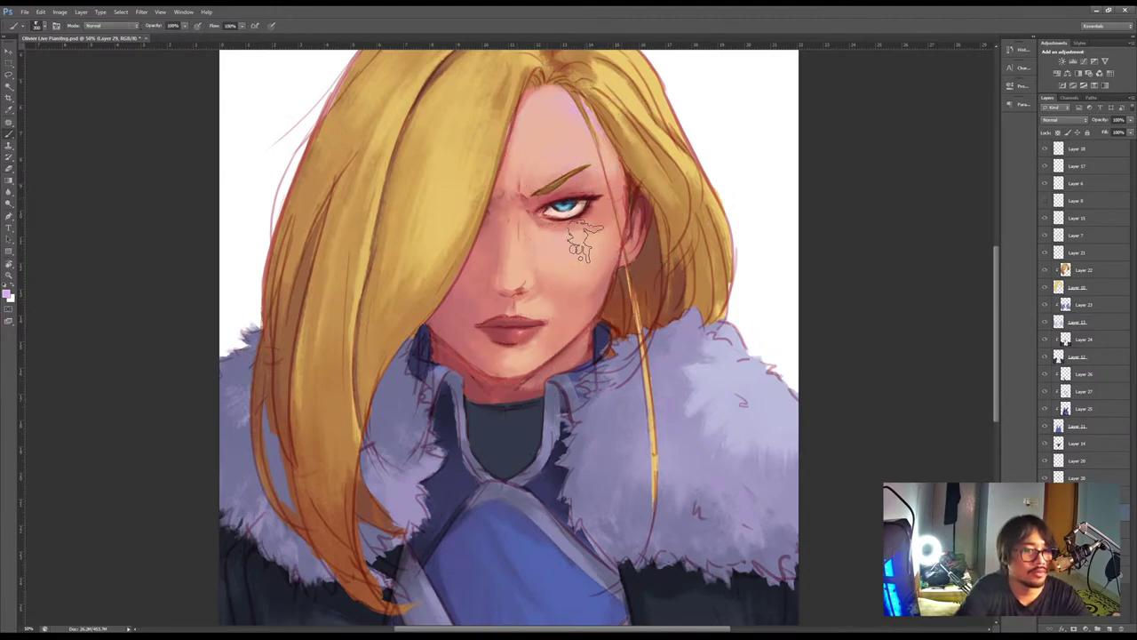
{"action": "key", "text": "e"}
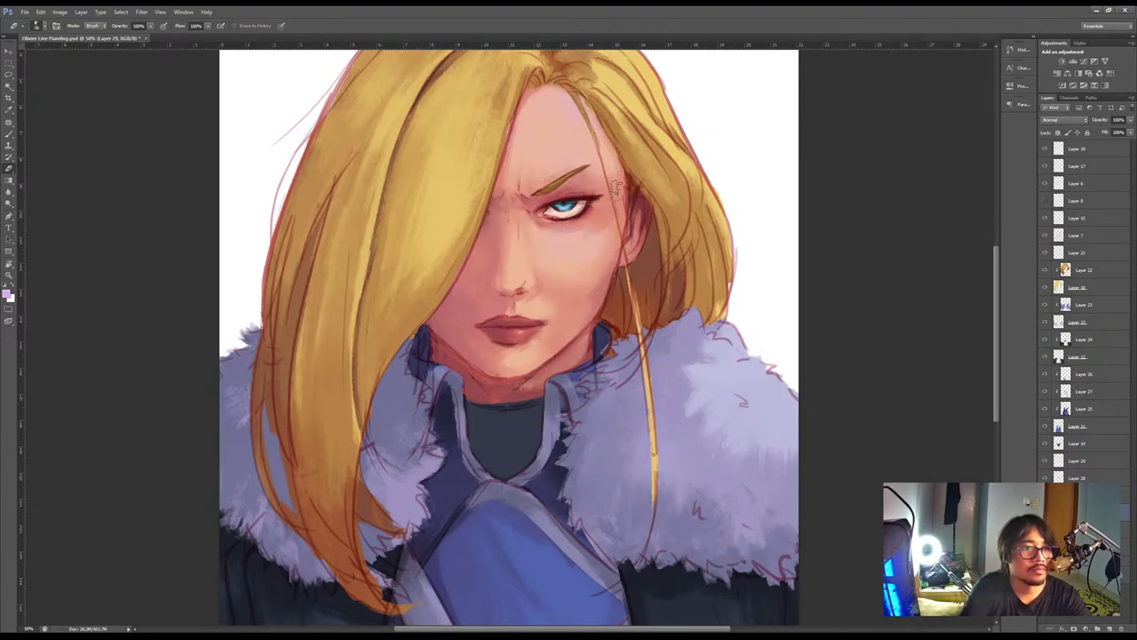
{"action": "key", "text": "b"}
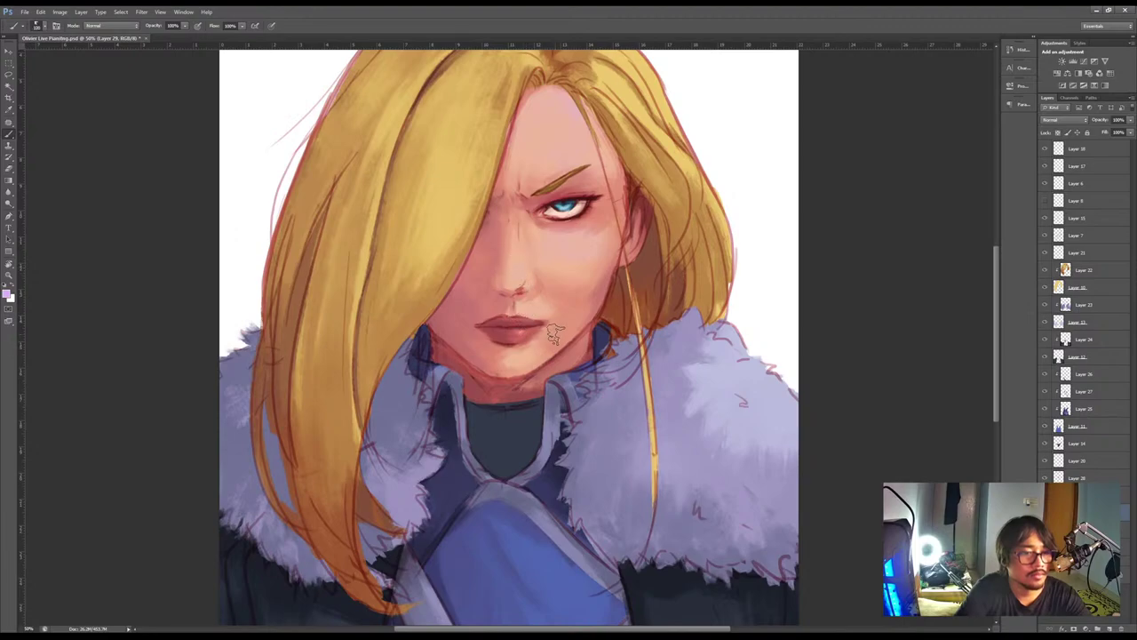
{"action": "key", "text": "e"}
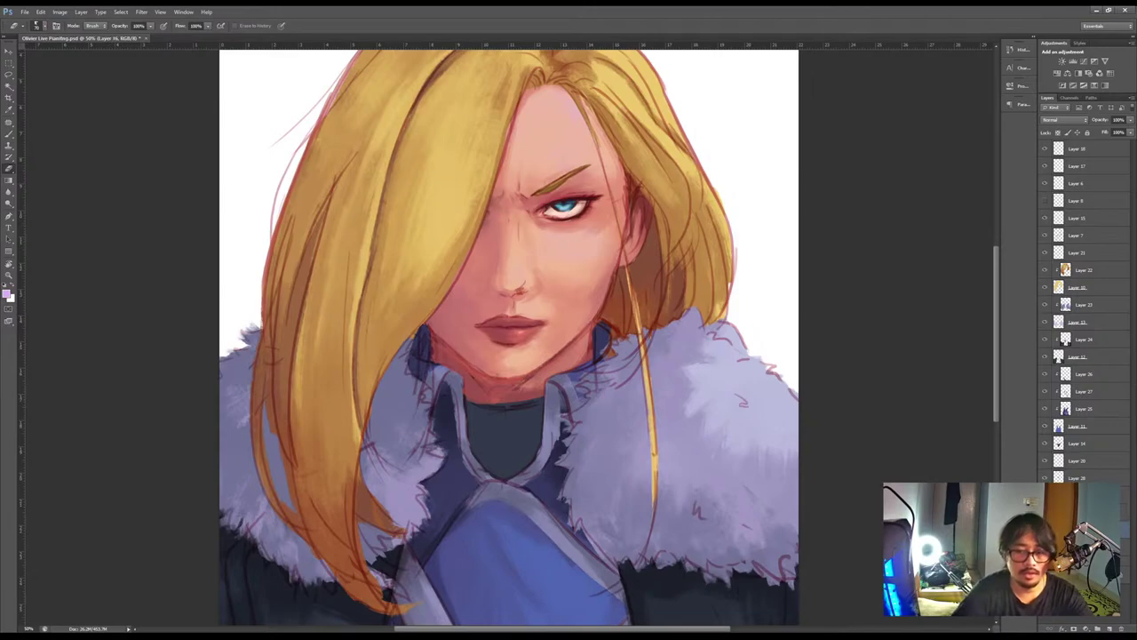
Sample a reddish skin shadow colour and set the layer for the strand's face shadow to Multiply at 44% opacity
{"action": "key", "text": "i"}
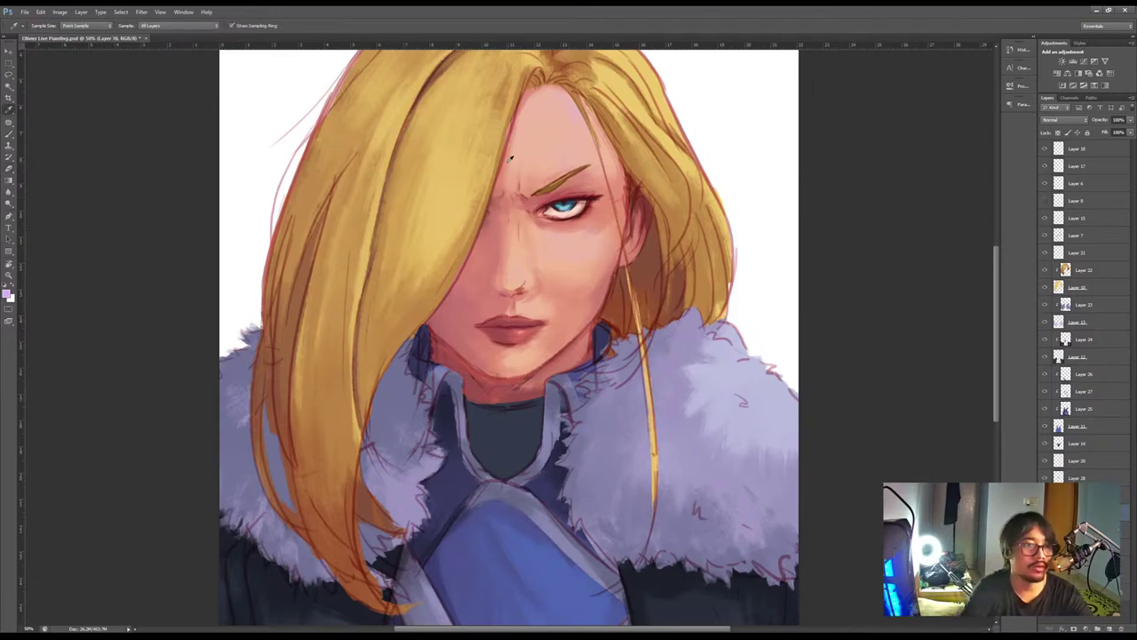
{"action": "left_click", "coordinate": [494, 219]}
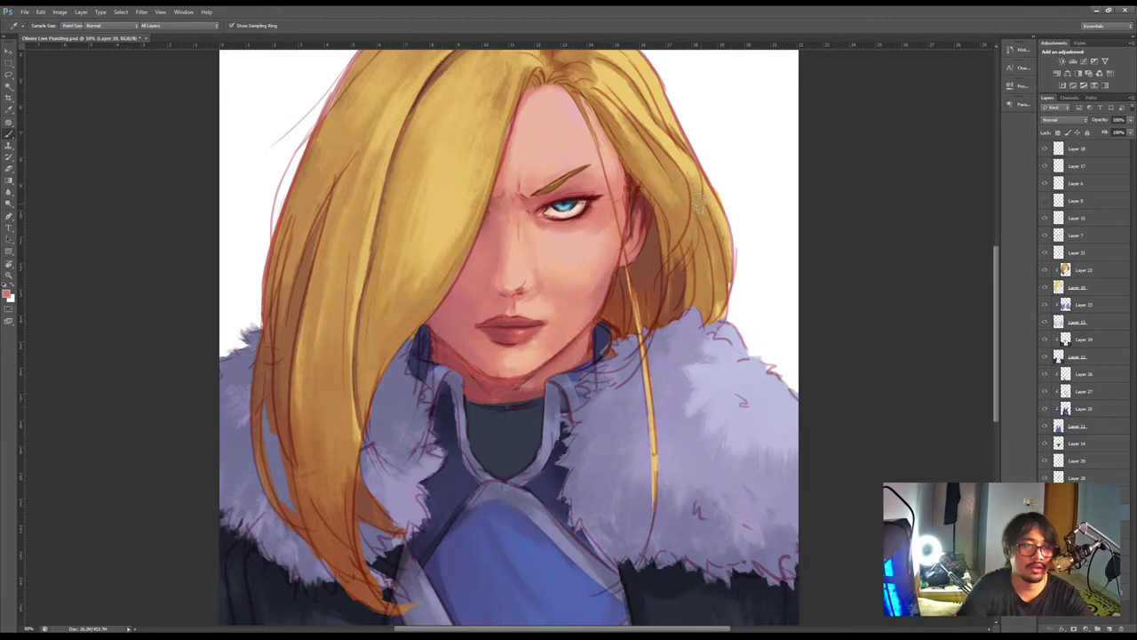
{"action": "key", "text": "b"}
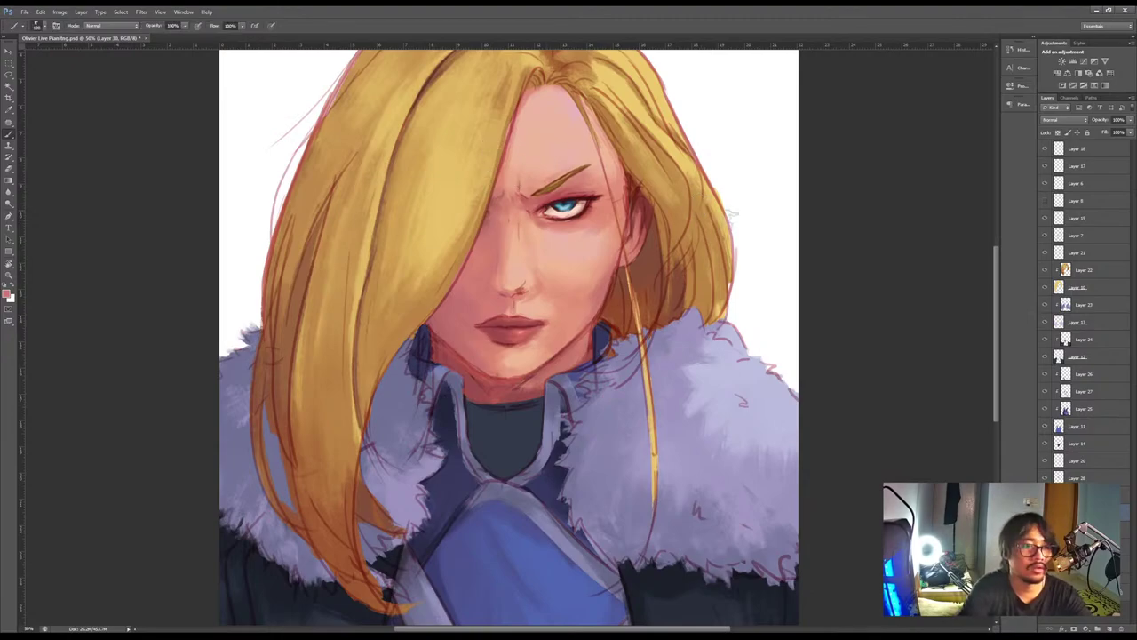
{"action": "left_click", "coordinate": [1062, 120]}
{"action": "left_click", "coordinate": [1088, 147]}
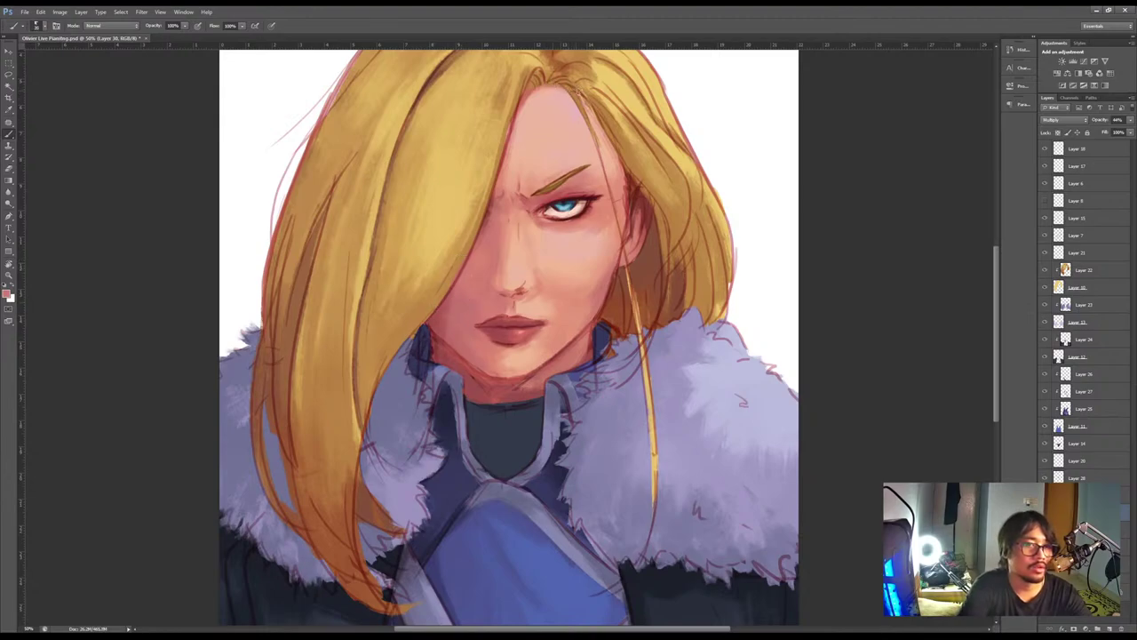
Paint thin reddish cast shadows of the loose strand along the forehead, temple and cheek, trimming them with the eraser
{"action": "left_click_drag", "start_coordinate": [586, 103], "coordinate": [616, 151]}
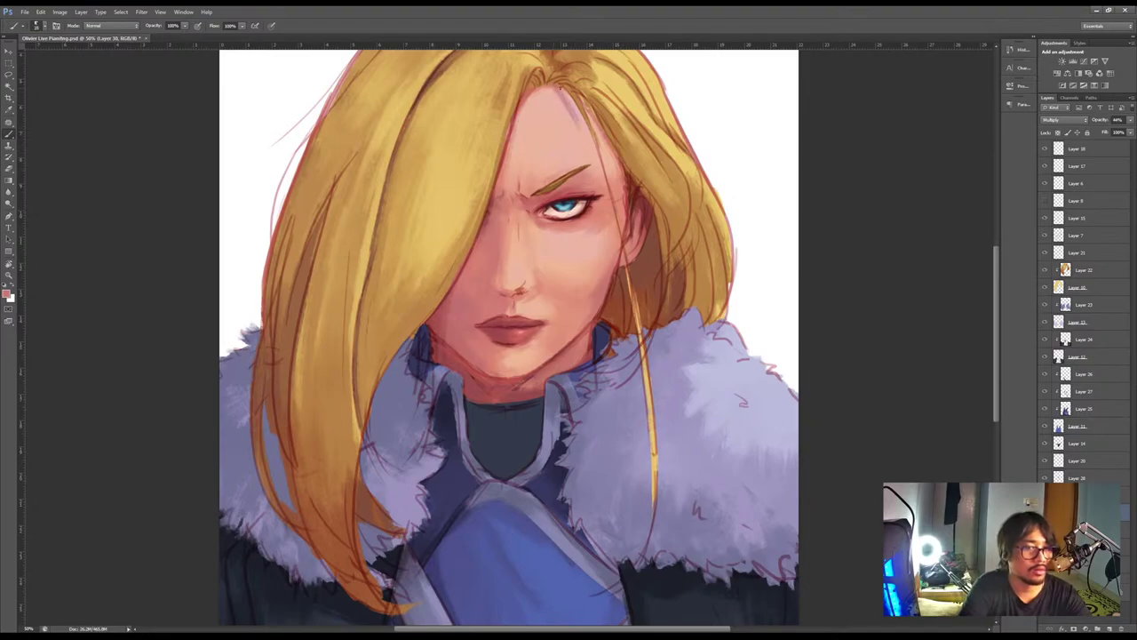
{"action": "left_click_drag", "start_coordinate": [590, 154], "coordinate": [610, 229]}
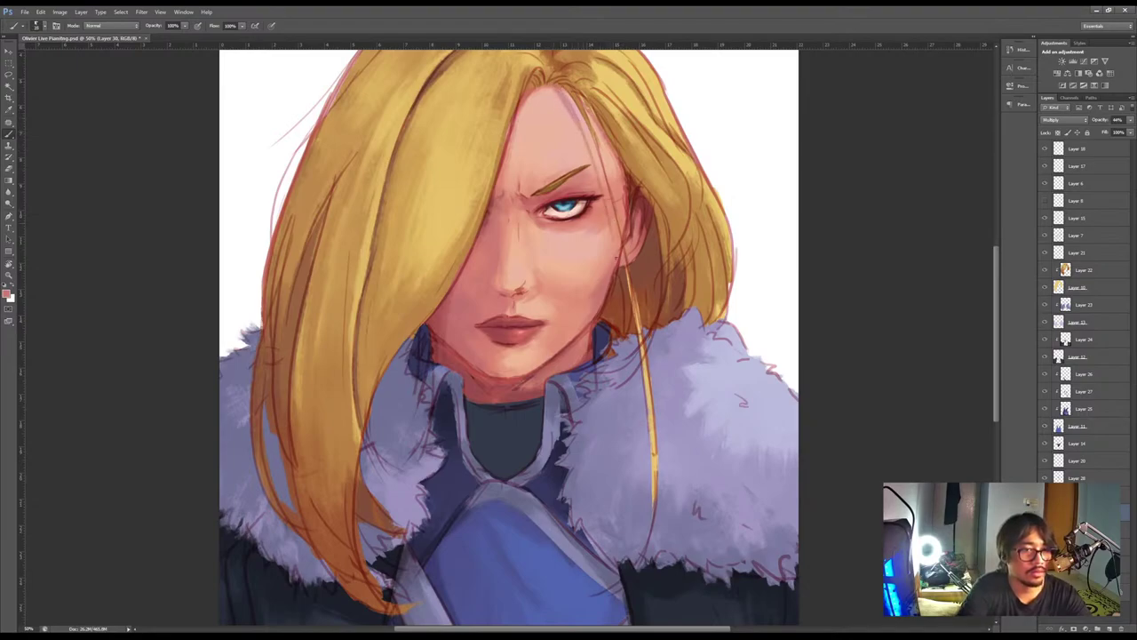
{"action": "key", "text": "e"}
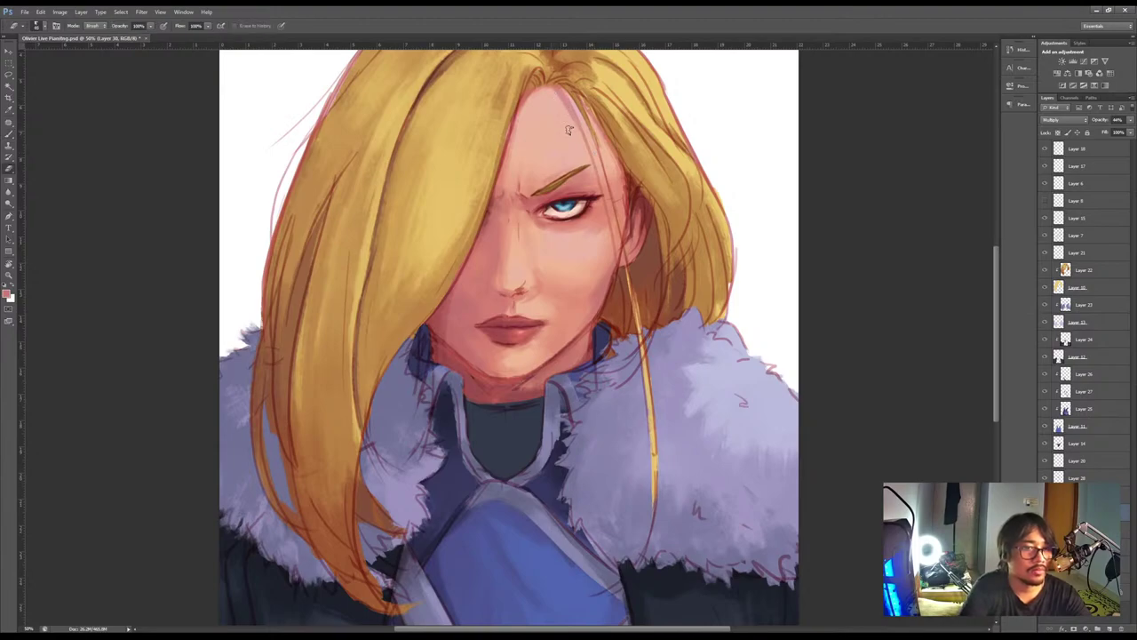
{"action": "key", "text": "b"}
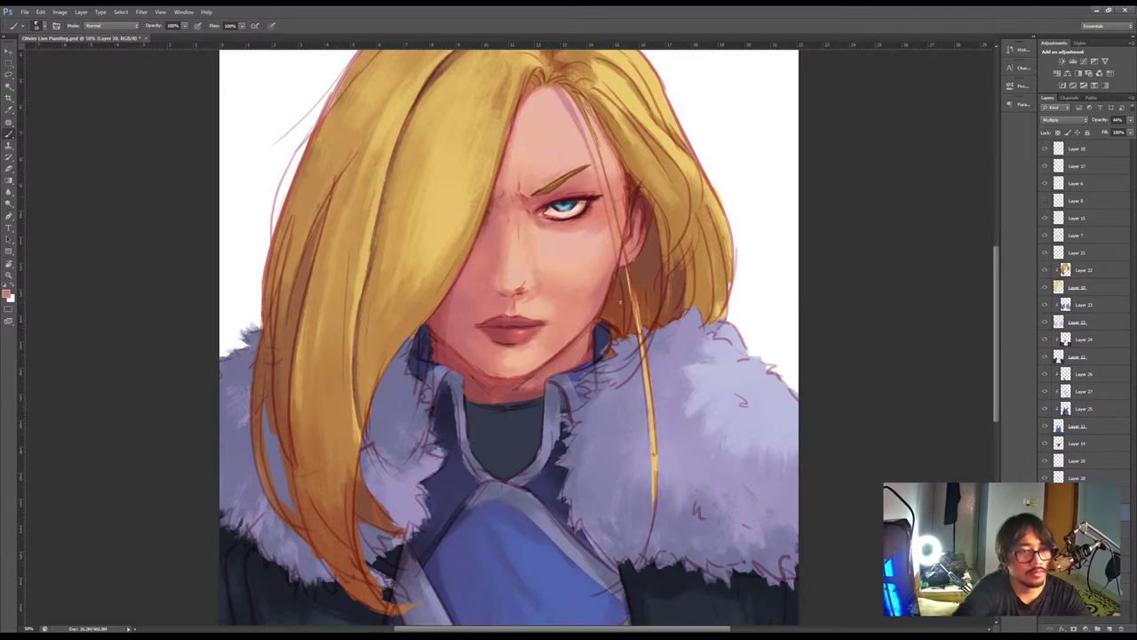
{"action": "key", "text": "e"}
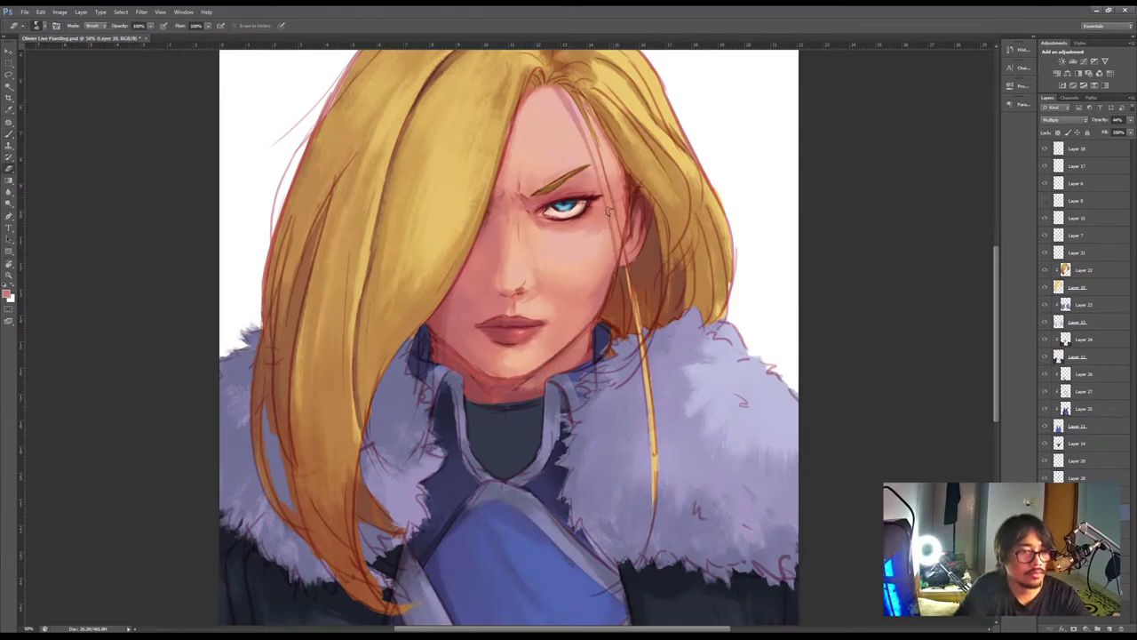
{"action": "key", "text": "b"}
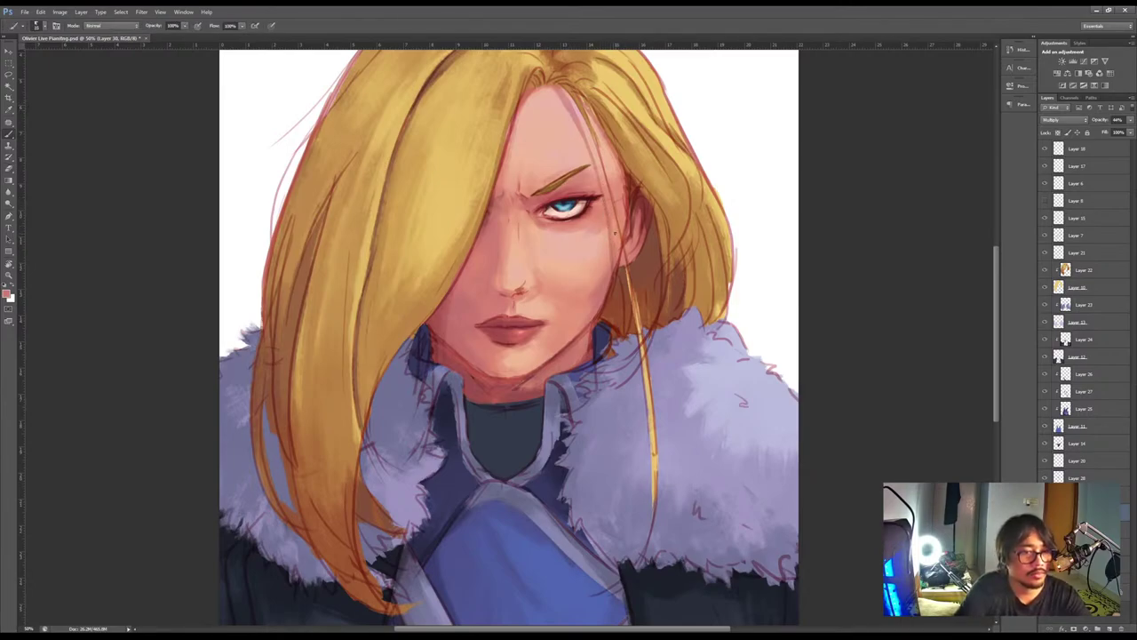
{"action": "key", "text": "e"}
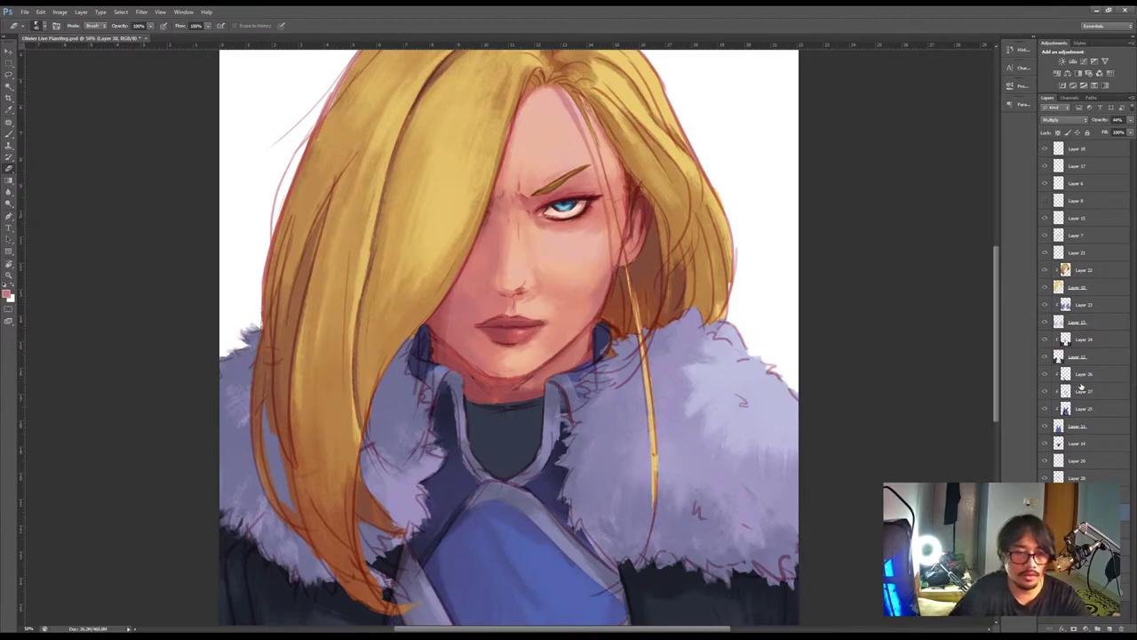
On Layer 23, choose a dark blue-violet and paint the loose strand's cast shadow on the fur collar
{"action": "key", "text": "ctrl+minus"}
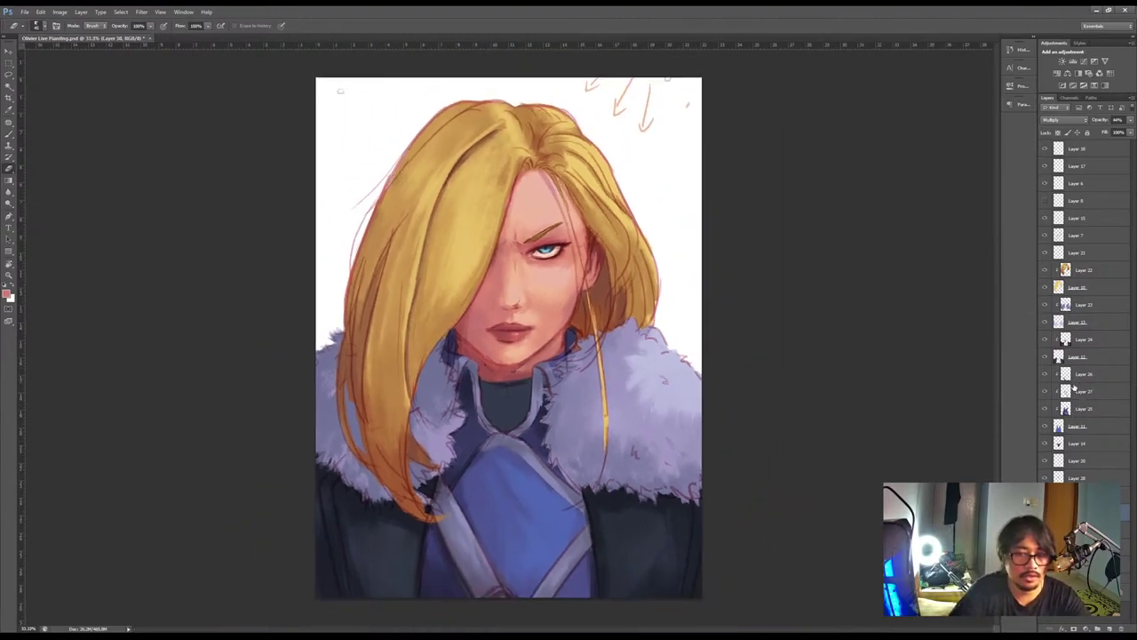
{"action": "left_click", "coordinate": [1079, 304]}
{"action": "key", "text": "ctrl+plus"}
{"action": "key", "text": "i"}
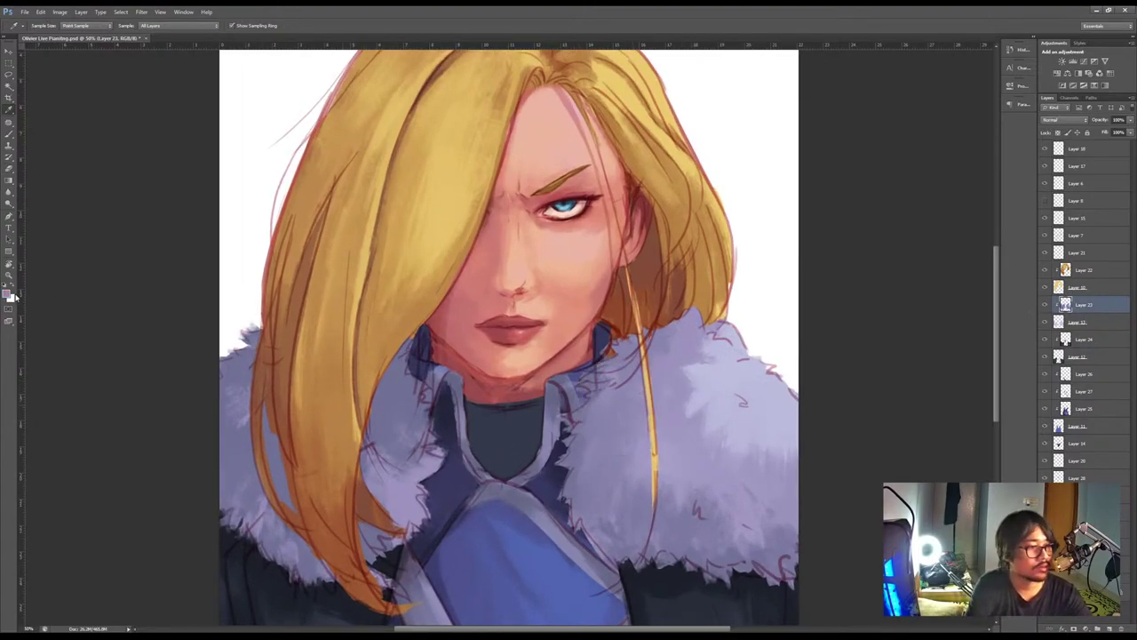
{"action": "left_click", "coordinate": [10, 294]}
{"action": "left_click", "coordinate": [605, 328]}
{"action": "left_click", "coordinate": [812, 277]}
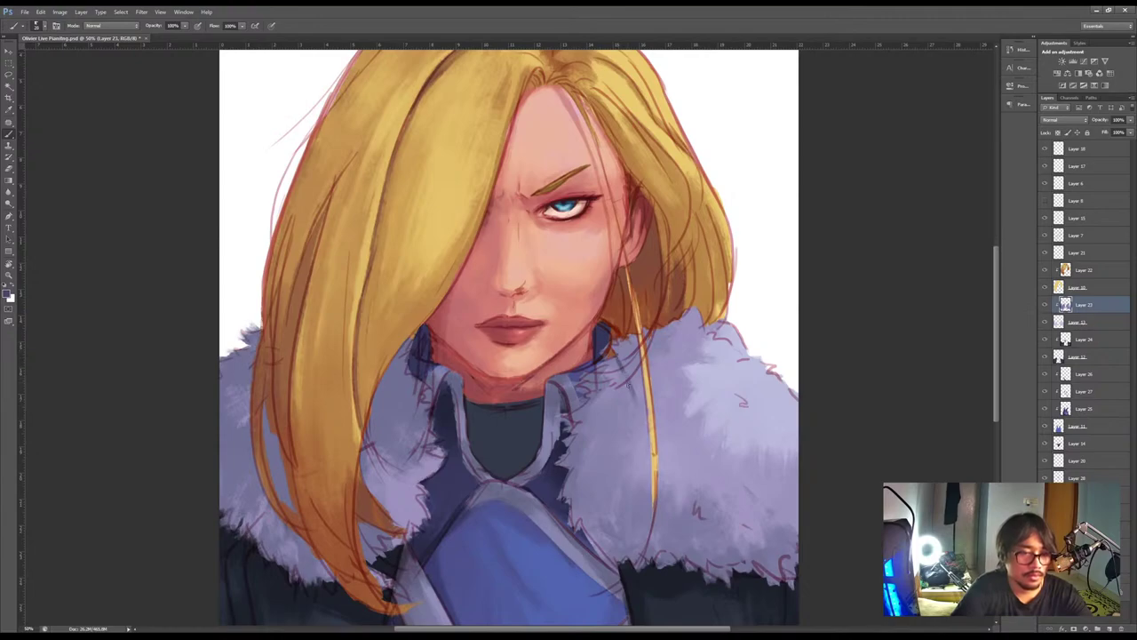
{"action": "left_click_drag", "start_coordinate": [629, 387], "coordinate": [643, 434]}
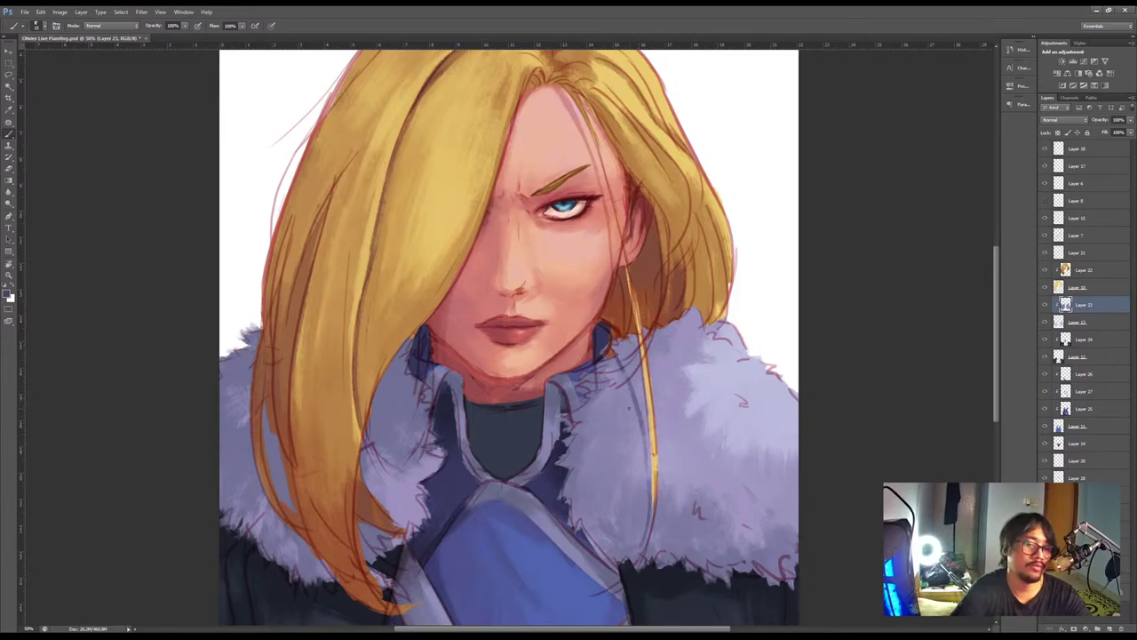
Soften the strand's shadow on the fur collar with lavender tones sampled from the surrounding fur
{"action": "left_click", "coordinate": [639, 401], "text": "alt"}
{"action": "key", "text": "]"}
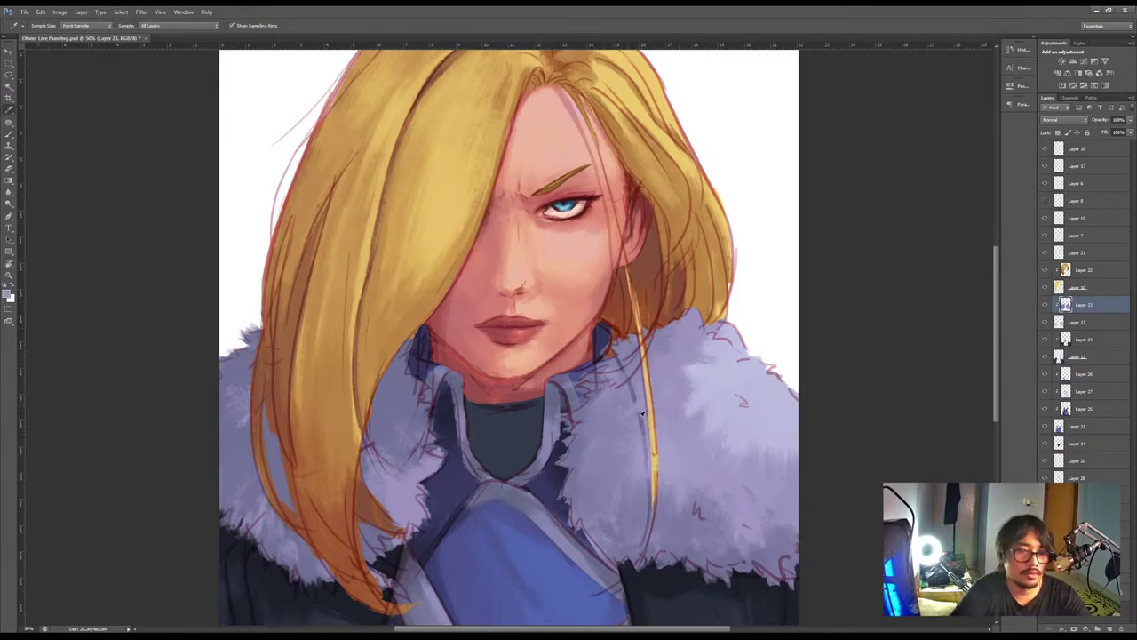
{"action": "left_click", "coordinate": [634, 411], "text": "alt"}
{"action": "left_click", "coordinate": [645, 416], "text": "alt"}
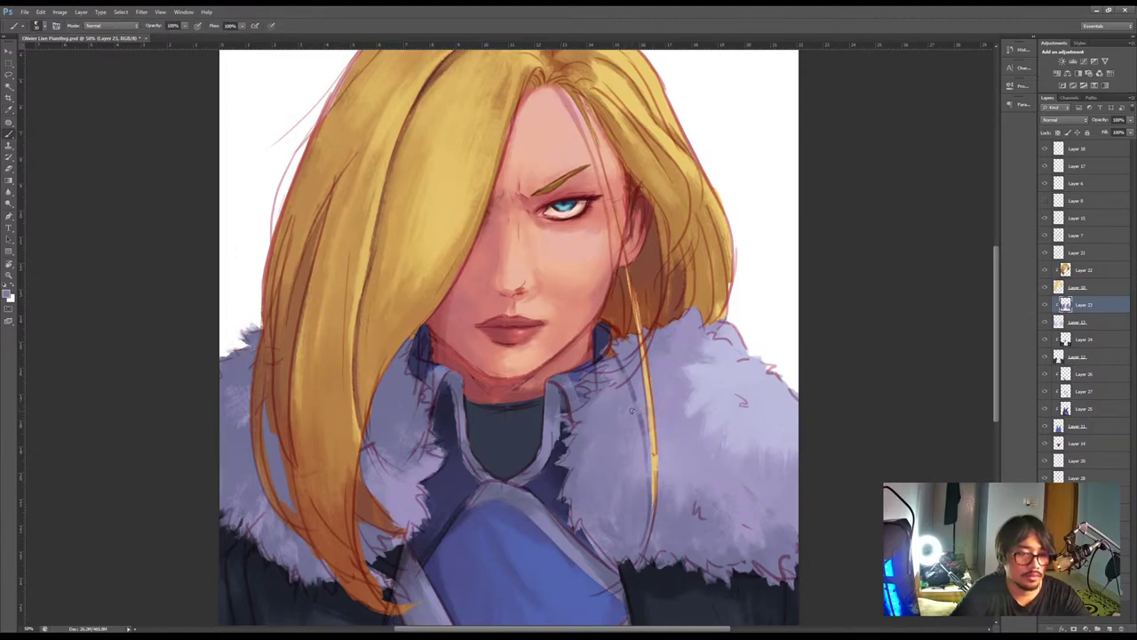
{"action": "left_click", "coordinate": [632, 405], "text": "alt"}
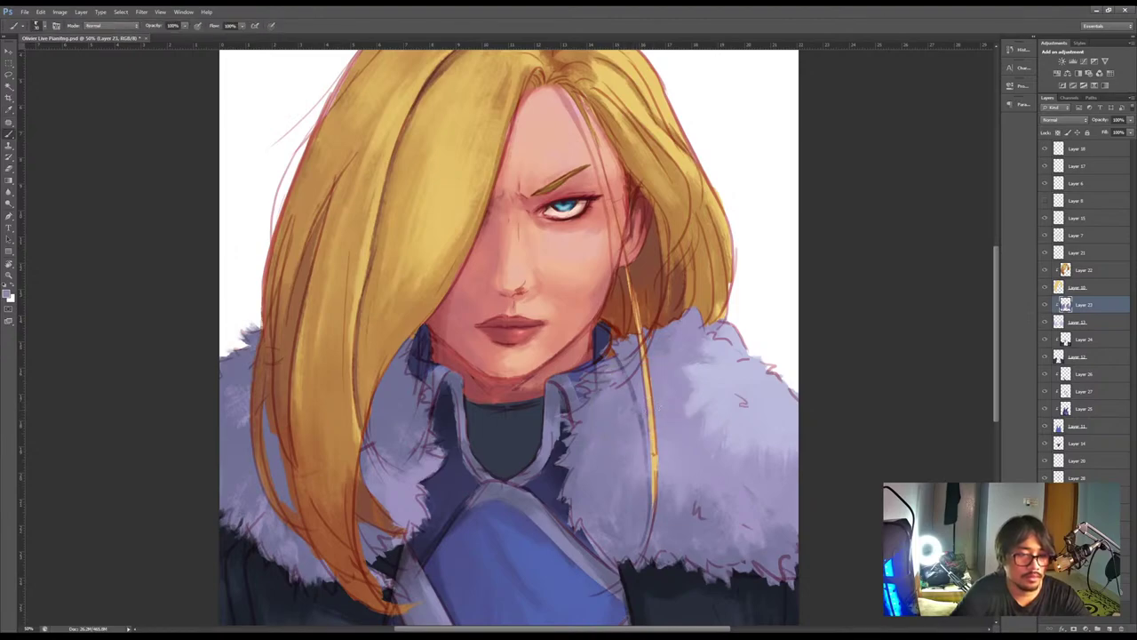
{"action": "left_click", "coordinate": [670, 436], "text": "alt"}
{"action": "left_click_drag", "start_coordinate": [635, 474], "coordinate": [641, 506]}
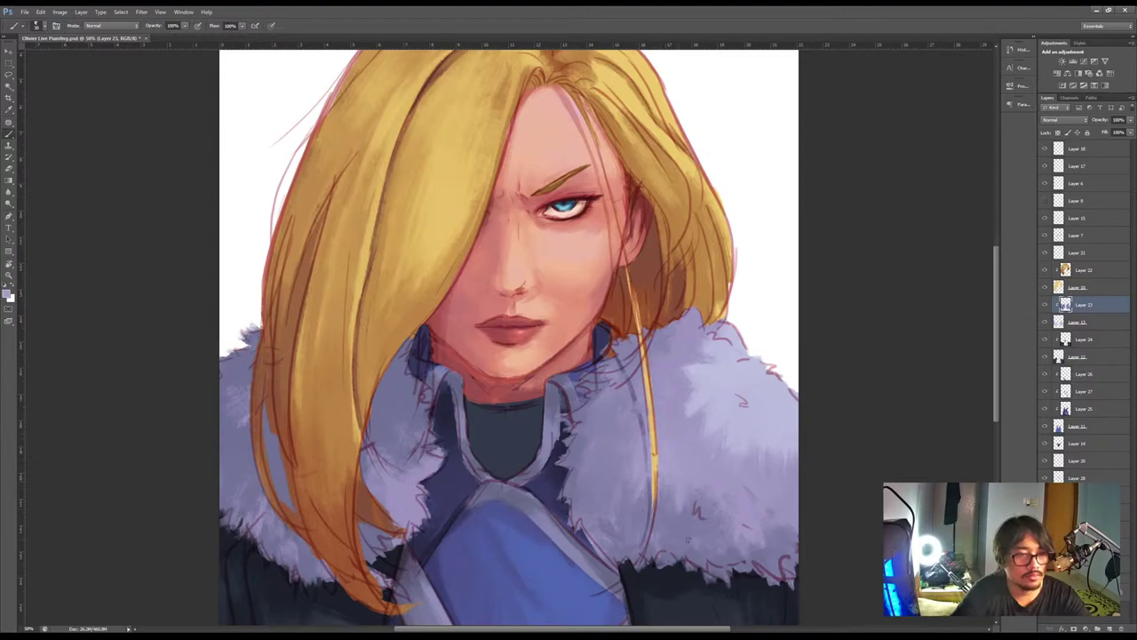
Mirror the whole canvas horizontally to check the portrait's balance and flip it back
{"action": "key", "text": "ctrl+minus"}
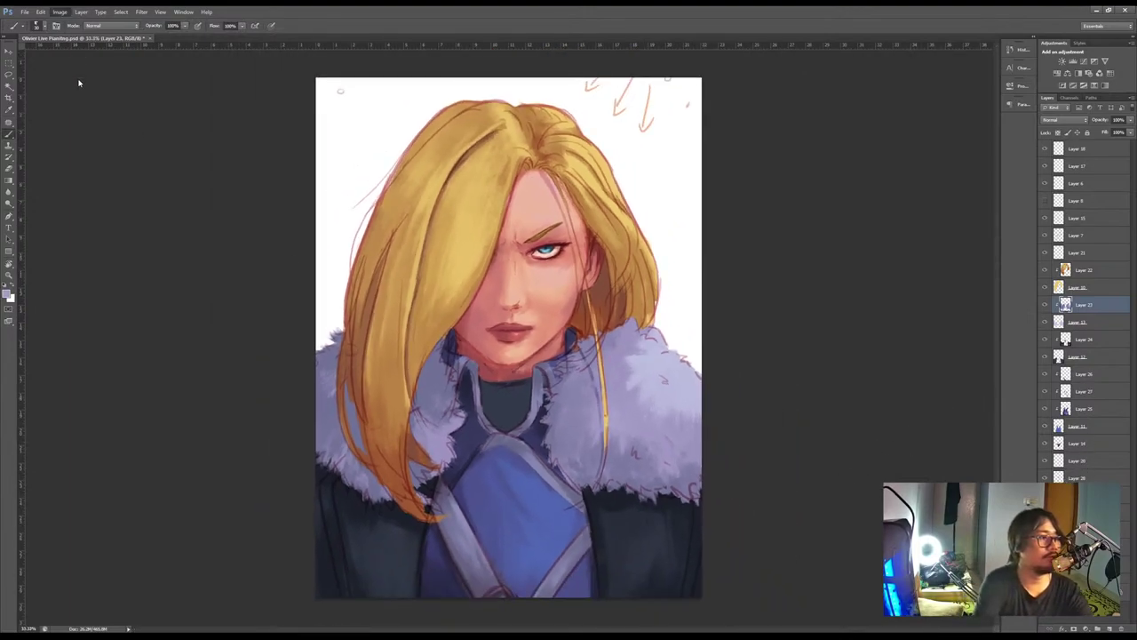
{"action": "key", "text": "h"}
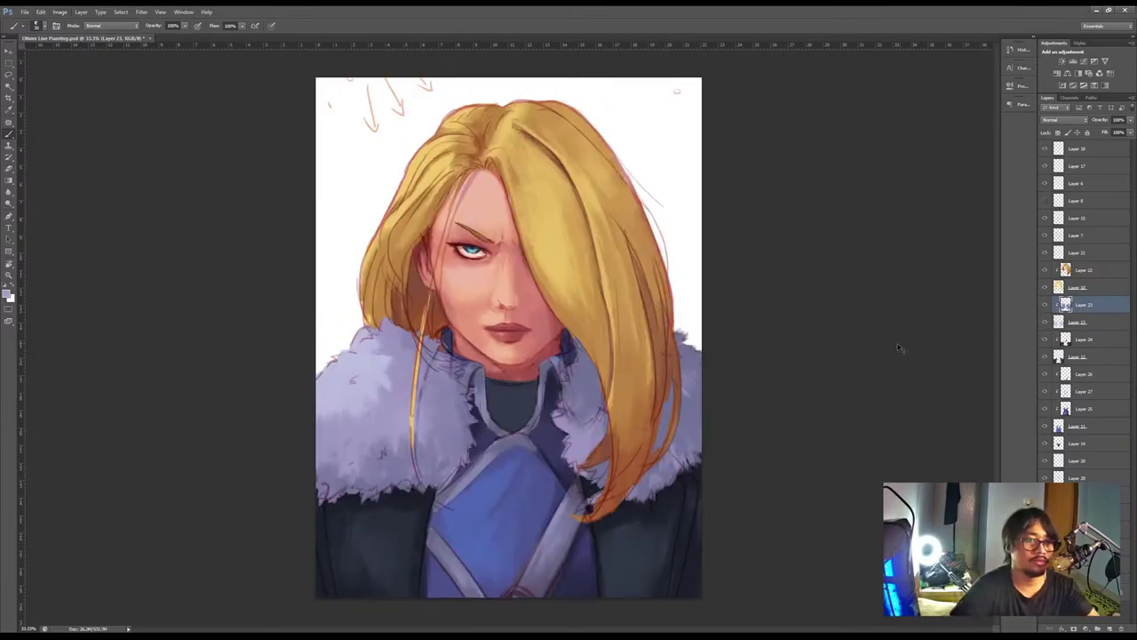
{"action": "key", "text": "h"}
{"action": "key", "text": "ctrl+plus"}
On Layer 22, blend the short locks at the crown beside the parting with sampled light and dark blonde tones
{"action": "left_click", "coordinate": [1078, 271]}
{"action": "key", "text": "ctrl+minus"}
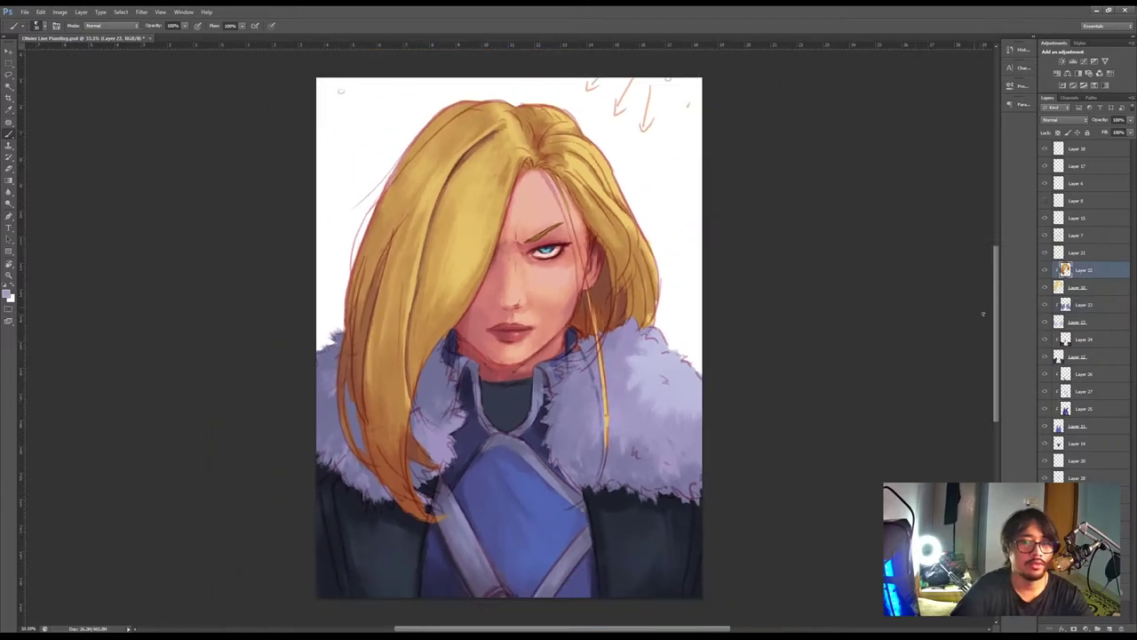
{"action": "key", "text": "ctrl+plus"}
{"action": "left_click_drag", "start_coordinate": [998, 317], "coordinate": [998, 262]}
{"action": "key", "text": "alt"}
{"action": "key", "text": "b"}
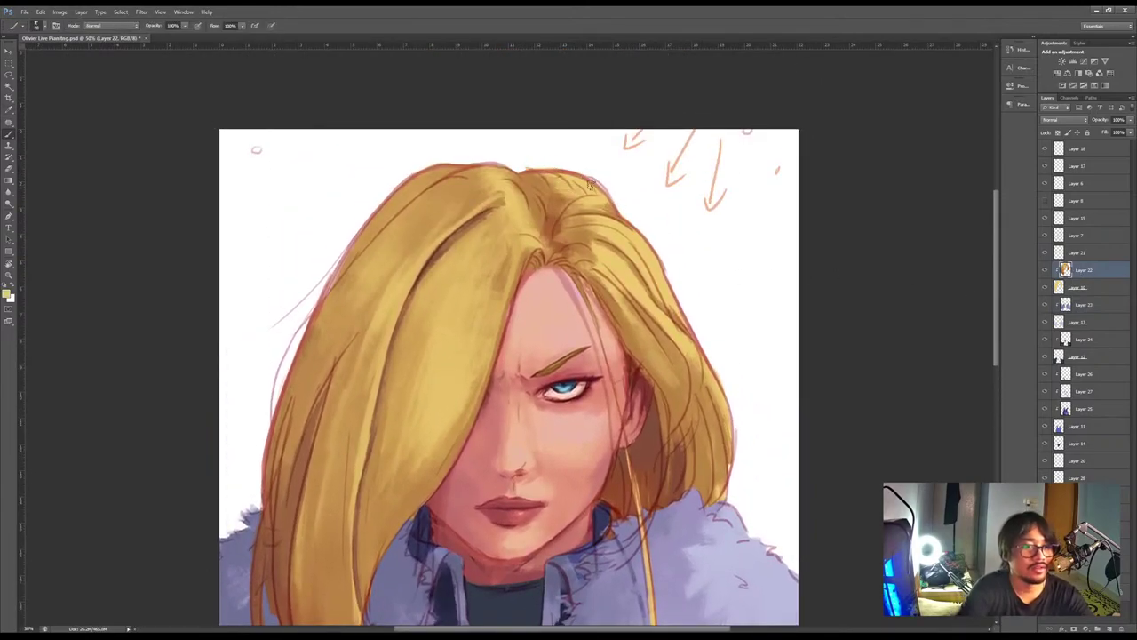
{"action": "left_click", "coordinate": [562, 190], "text": "alt"}
{"action": "left_click_drag", "start_coordinate": [572, 196], "coordinate": [598, 202]}
{"action": "left_click", "coordinate": [582, 192], "text": "alt"}
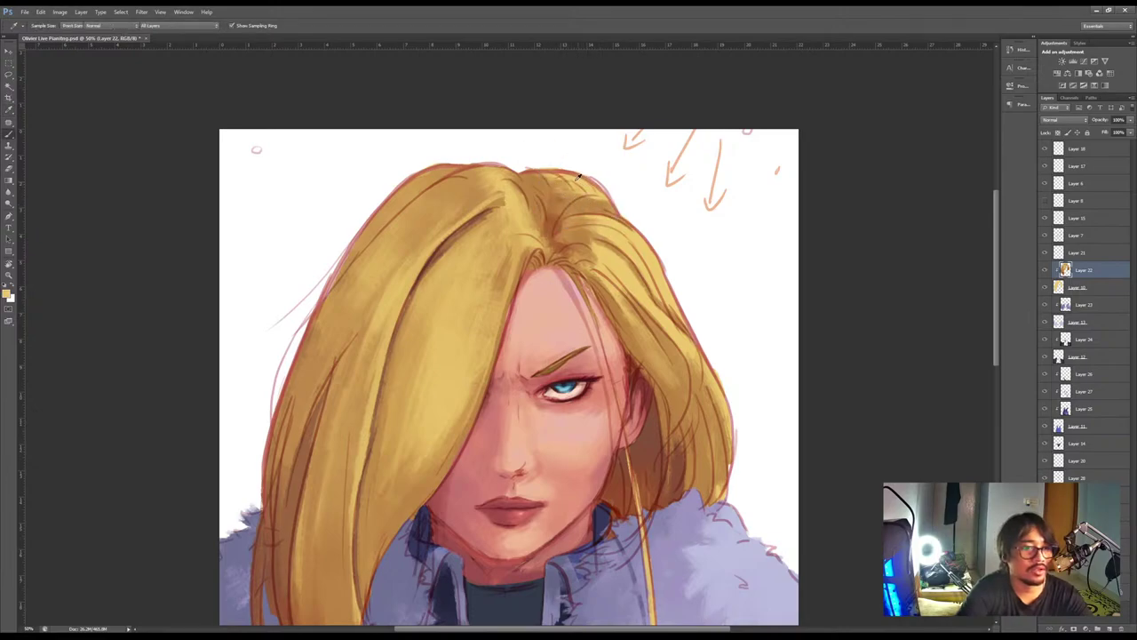
{"action": "key", "text": "]"}
{"action": "left_click", "coordinate": [577, 199], "text": "alt"}
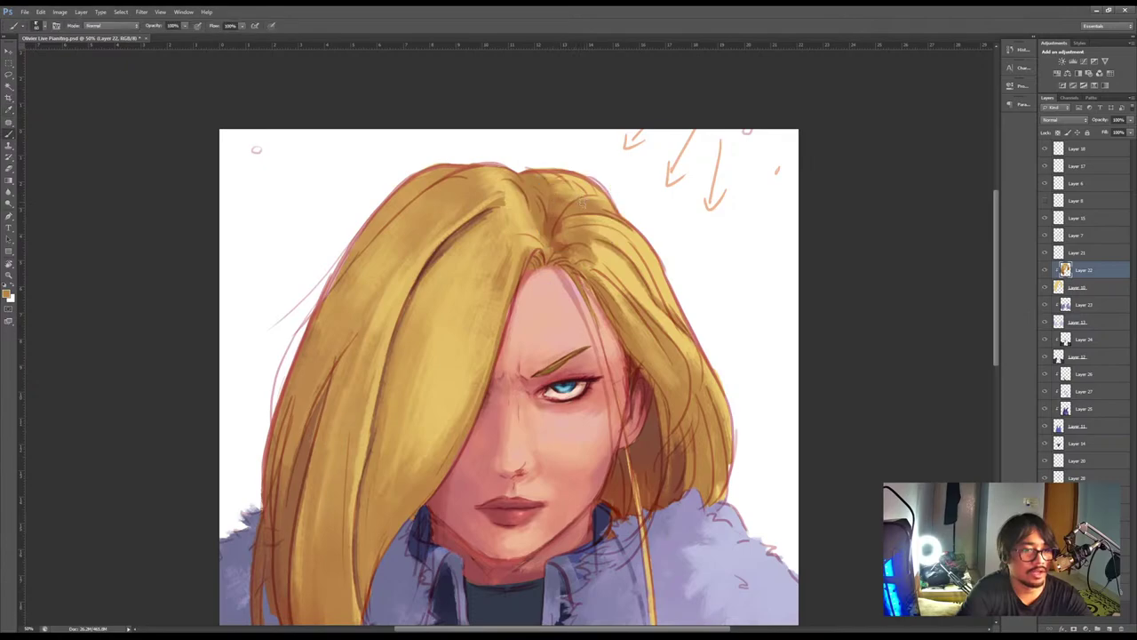
Glaze sampled ochre and orange-brown over the inner edge of the long fringe and its lower lock with a larger brush
{"action": "key", "text": "ctrl+minus"}
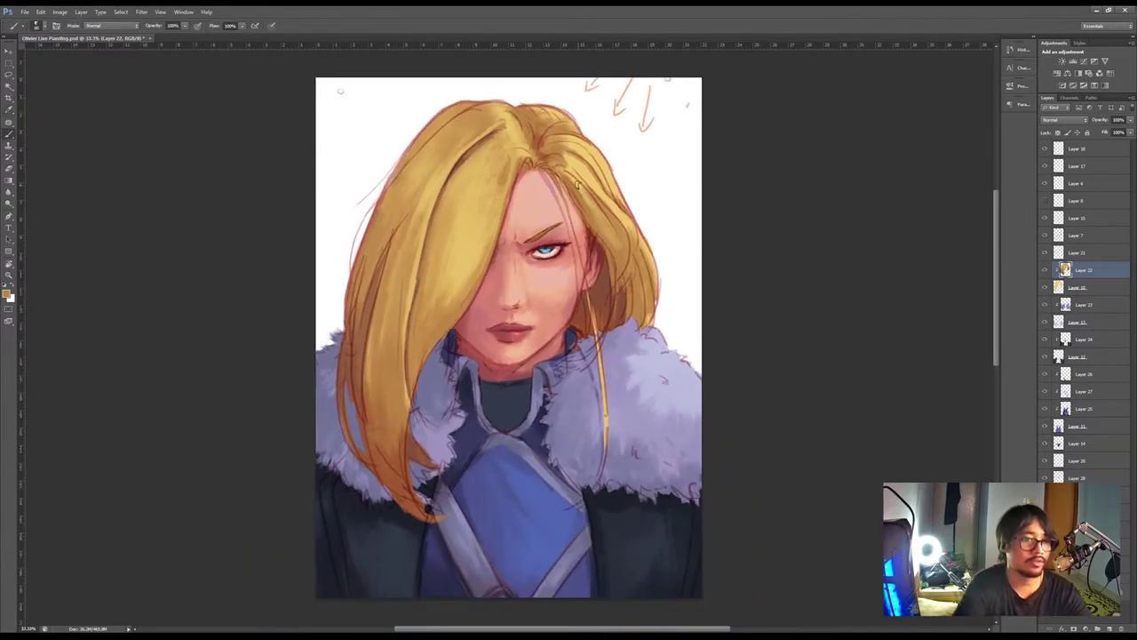
{"action": "left_click", "coordinate": [449, 310], "text": "alt"}
{"action": "key", "text": "bracketright"}
{"action": "key", "text": "bracketright"}
{"action": "key", "text": "bracketright"}
{"action": "key", "text": "bracketright"}
{"action": "key", "text": "bracketright"}
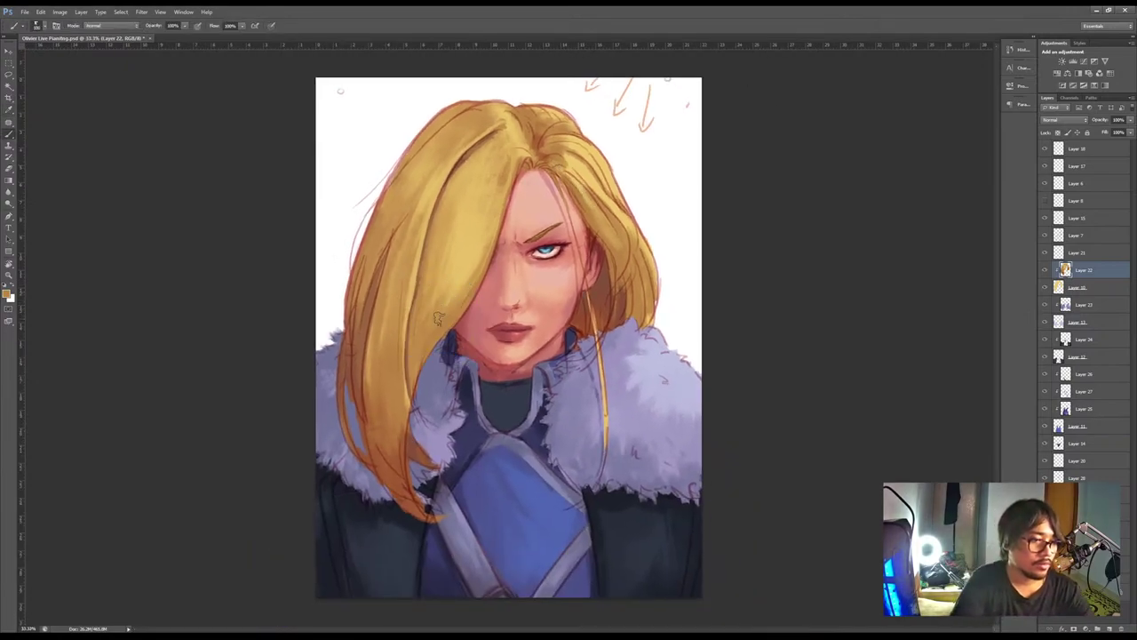
{"action": "mouse_move", "coordinate": [440, 318]}
{"action": "left_mouse_down"}
{"action": "mouse_move", "coordinate": [440, 274]}
{"action": "mouse_move", "coordinate": [447, 312]}
{"action": "mouse_move", "coordinate": [467, 275]}
{"action": "left_mouse_up"}
{"action": "left_click", "coordinate": [367, 355], "text": "alt"}
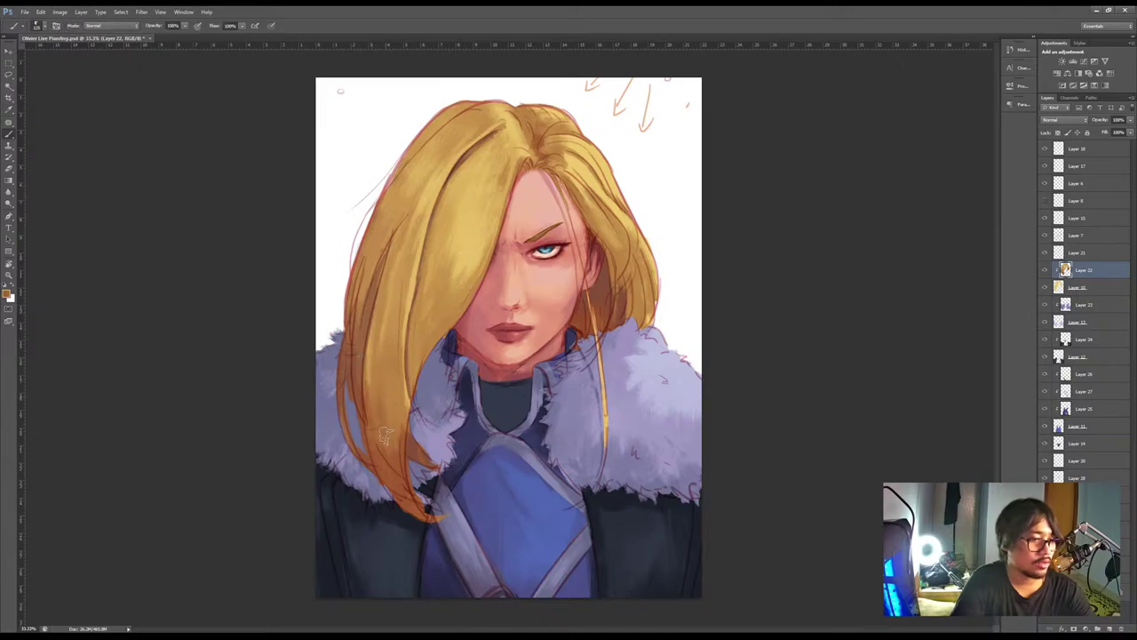
{"action": "left_click_drag", "start_coordinate": [370, 360], "coordinate": [385, 437]}
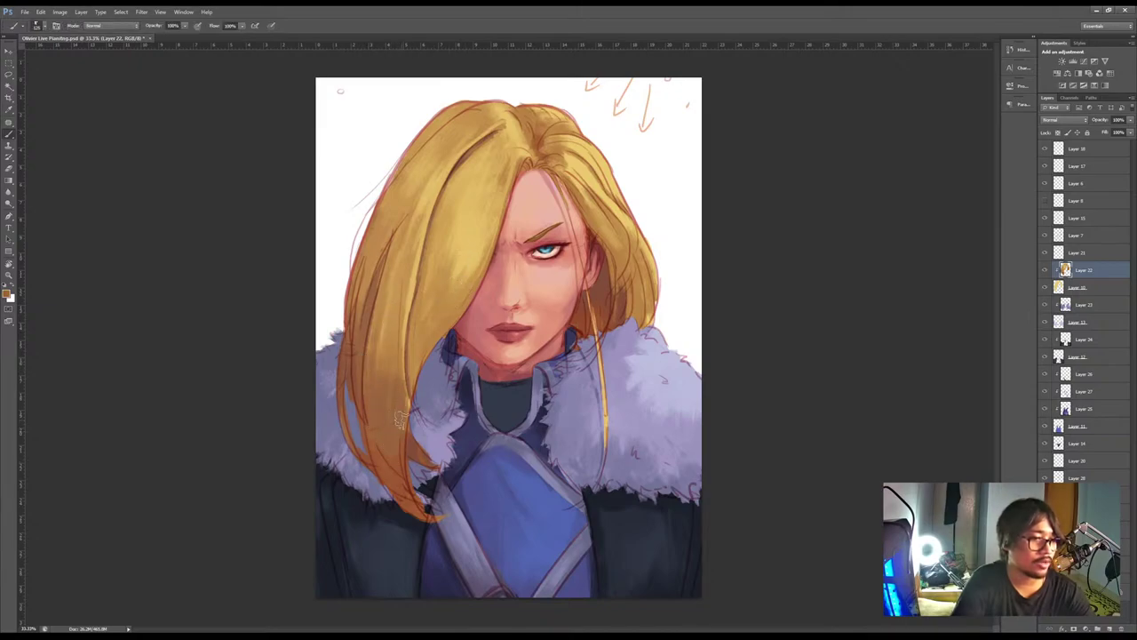
Deepen the outer and middle locks of the long hair mass with sampled darker golden tones in sweeping strokes
{"action": "left_click", "coordinate": [395, 320], "text": "alt"}
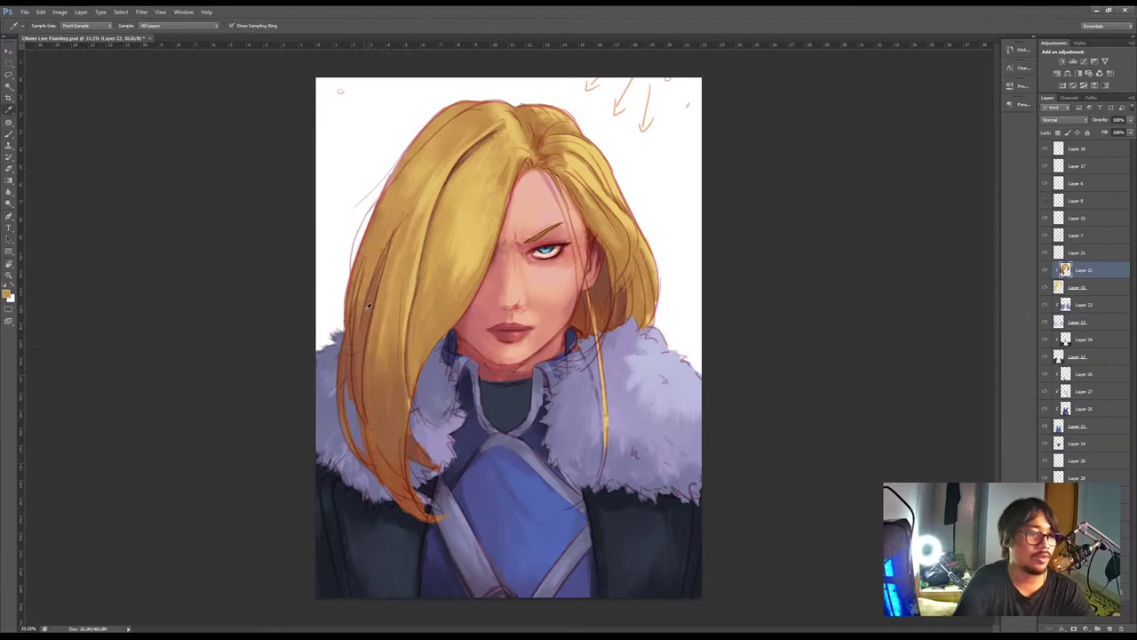
{"action": "left_click", "coordinate": [367, 305], "text": "alt"}
{"action": "left_click_drag", "start_coordinate": [361, 309], "coordinate": [394, 162]}
{"action": "left_click_drag", "start_coordinate": [366, 265], "coordinate": [415, 173]}
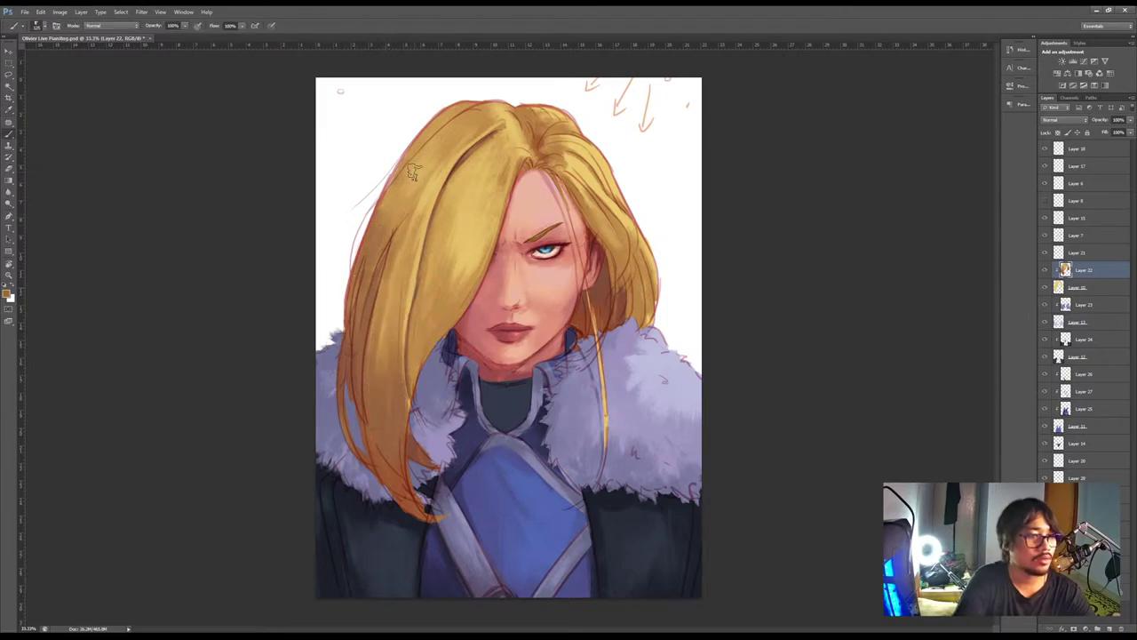
{"action": "left_click_drag", "start_coordinate": [388, 308], "coordinate": [427, 209]}
{"action": "left_click_drag", "start_coordinate": [414, 307], "coordinate": [418, 275]}
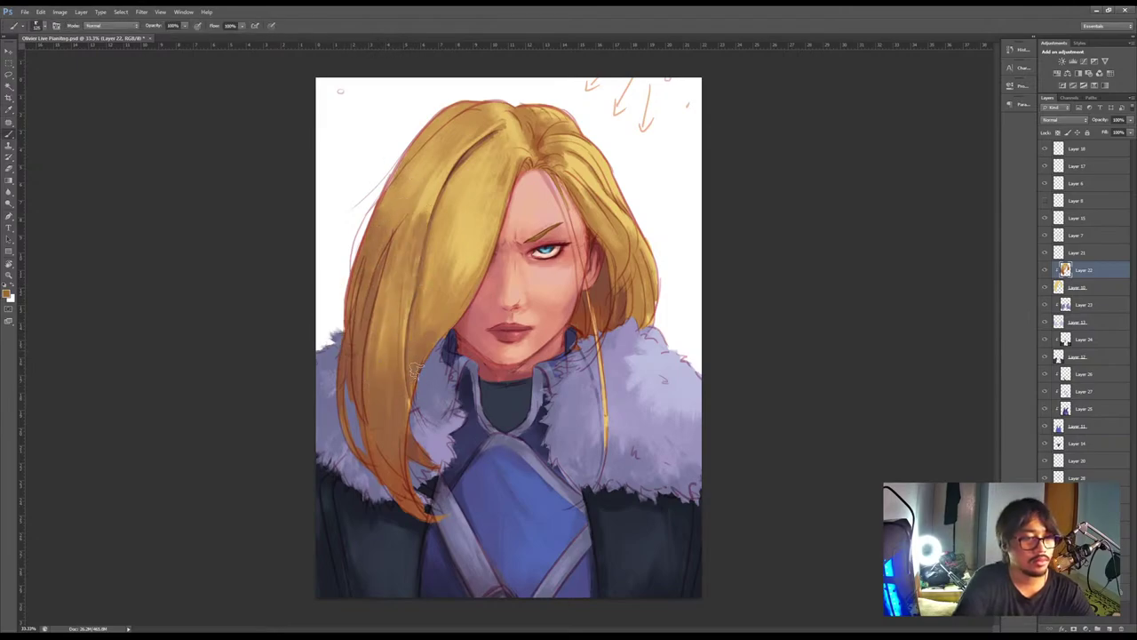
Sample a light yellow from the hair and brush soft highlights across the upper locks and the long fringe
{"action": "left_click", "coordinate": [466, 213], "text": "alt"}
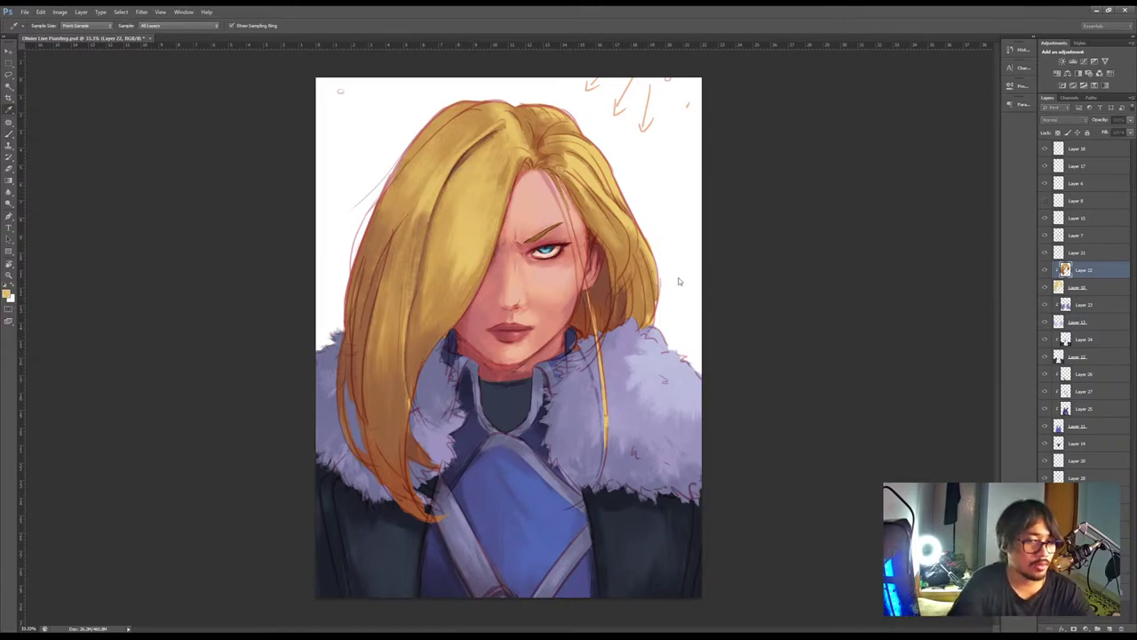
{"action": "key", "text": "b"}
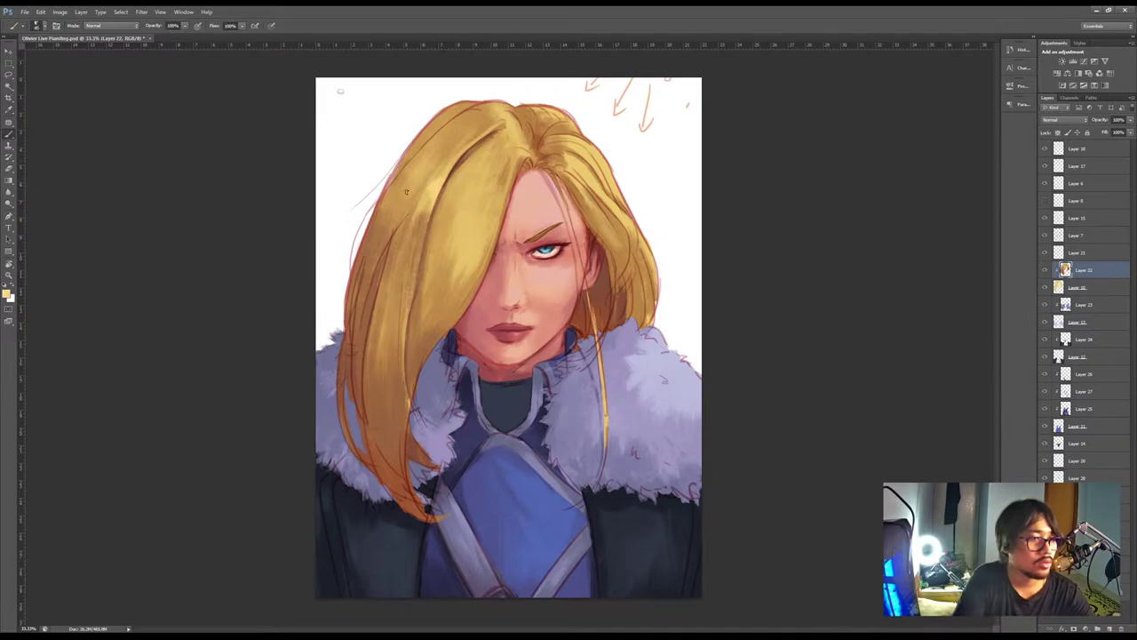
{"action": "key", "text": "]"}
{"action": "left_click_drag", "start_coordinate": [485, 152], "coordinate": [466, 204]}
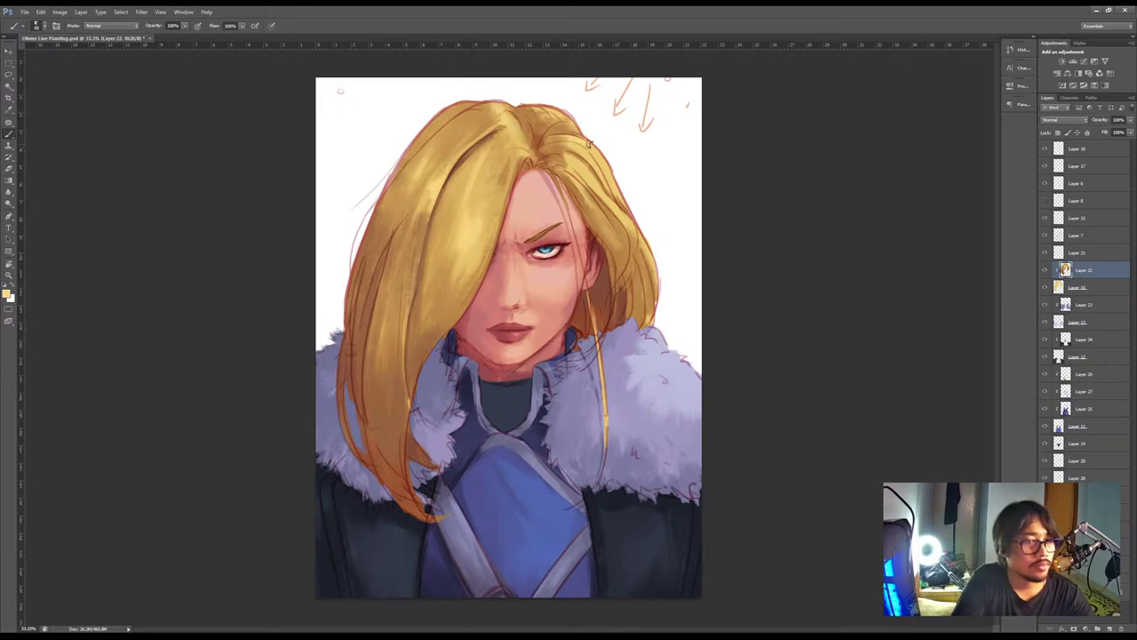
Pick a lighter yellow and refine the long fringe with it and sampled golden tones, varying the brush size
{"action": "left_click", "coordinate": [7, 293]}
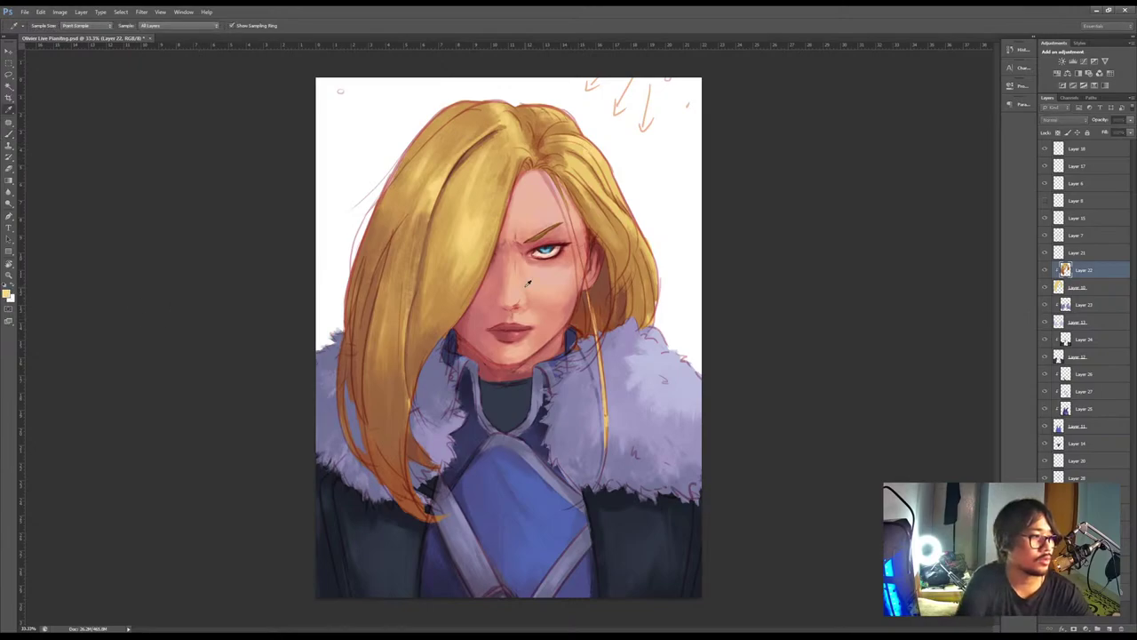
{"action": "left_click", "coordinate": [814, 279]}
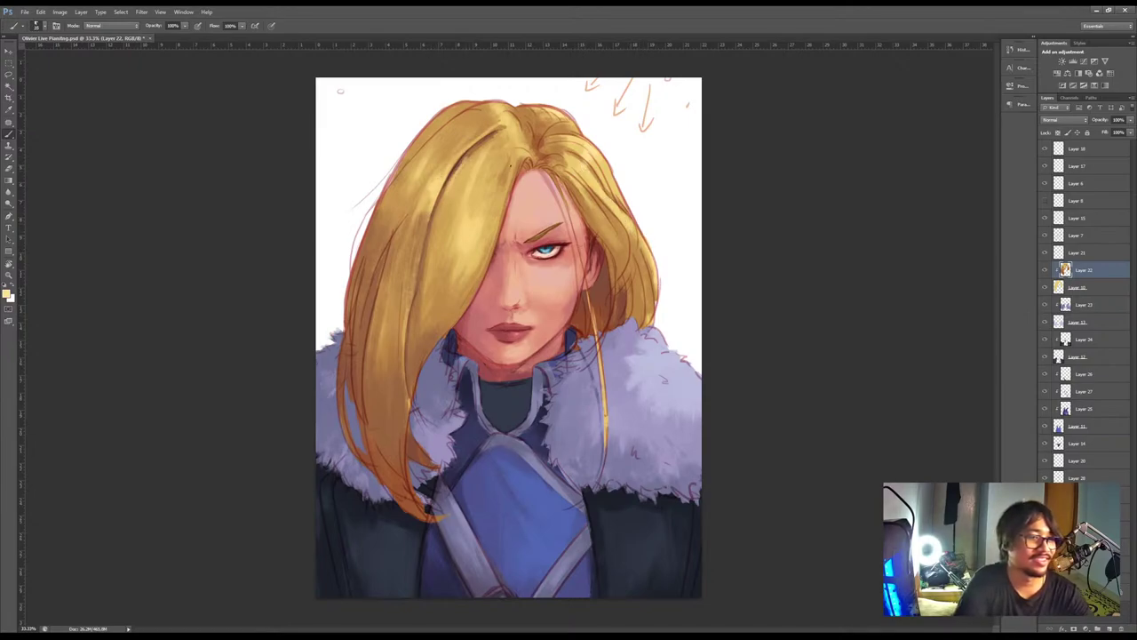
{"action": "left_click_drag", "start_coordinate": [494, 229], "coordinate": [439, 336]}
{"action": "left_click", "coordinate": [512, 166], "text": "alt"}
{"action": "key", "text": "]"}
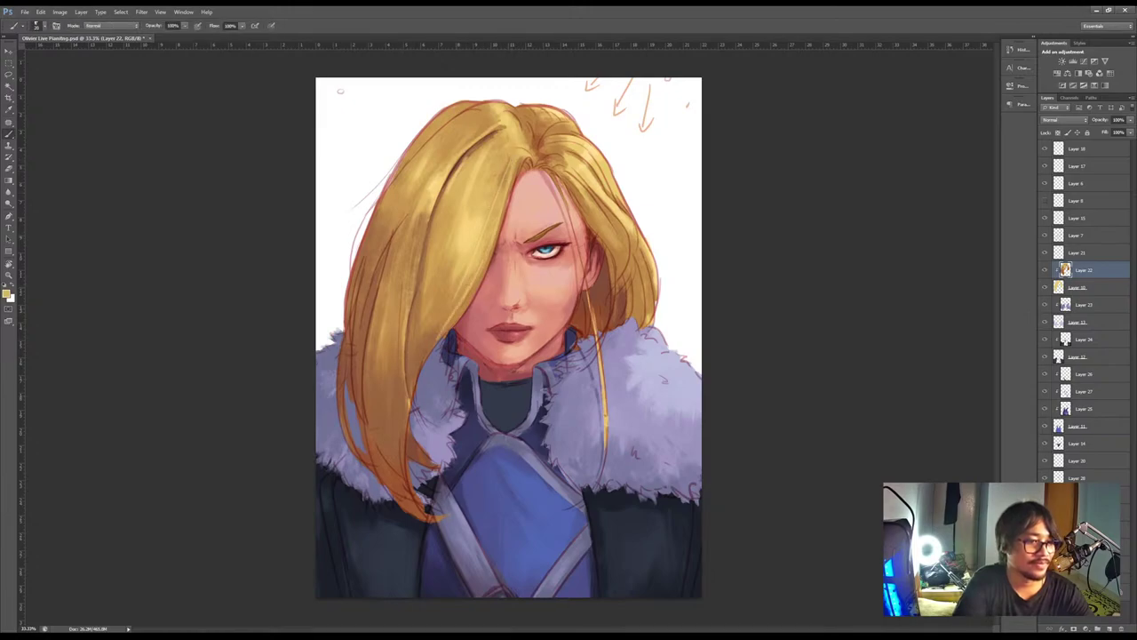
{"action": "left_click", "coordinate": [452, 310], "text": "alt"}
{"action": "key", "text": "["}
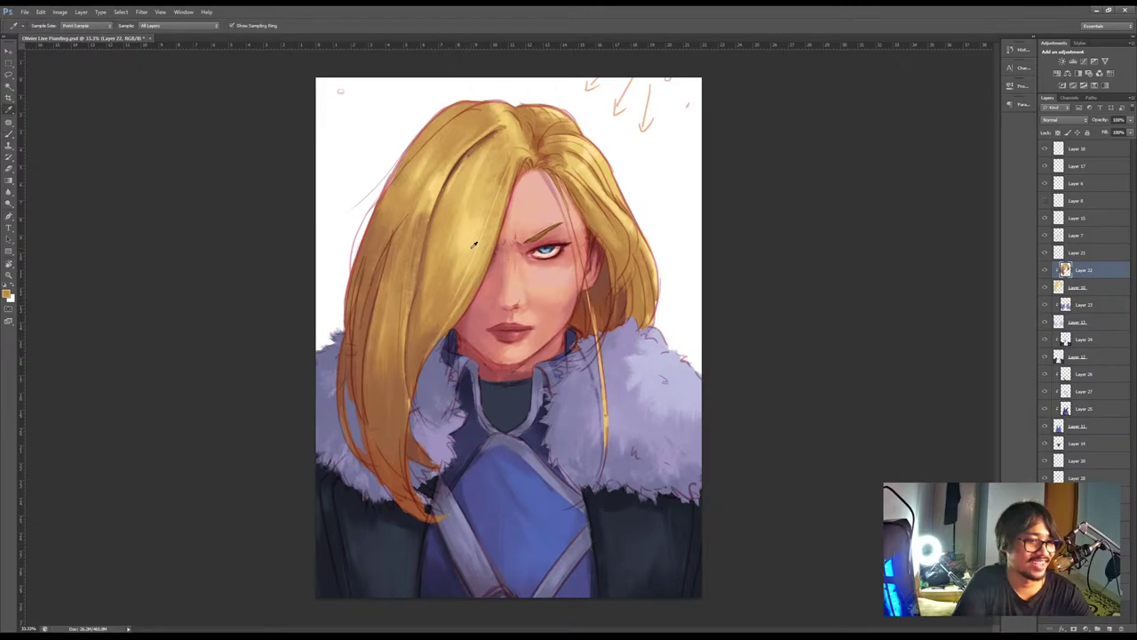
{"action": "left_click", "coordinate": [482, 188], "text": "alt"}
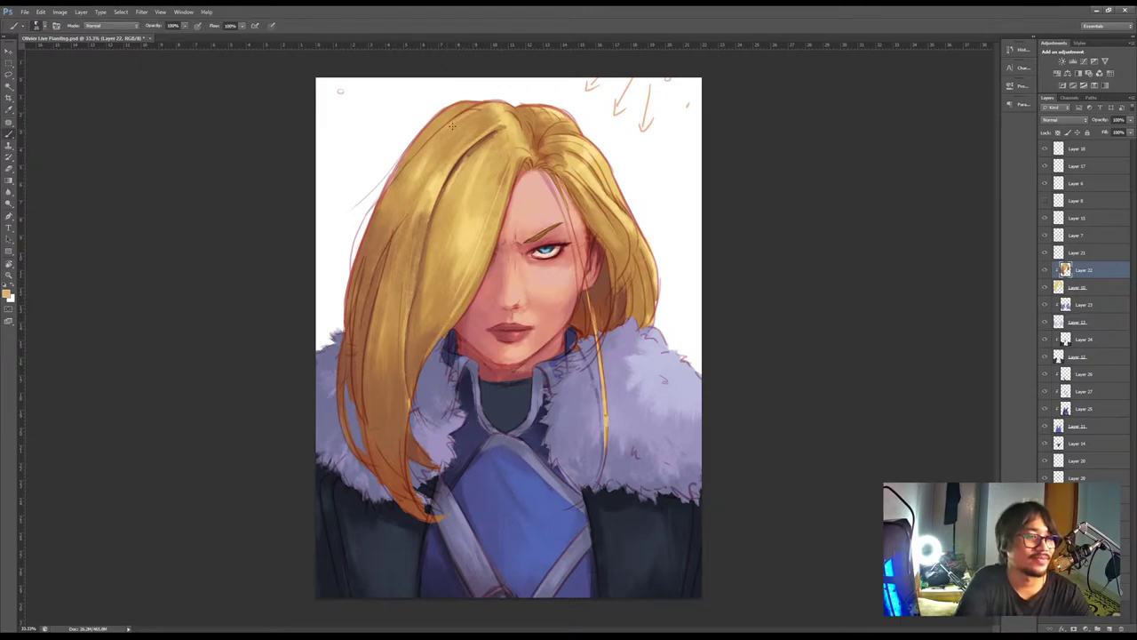
Blend the outer locks of the long hair mass with sampled light gold and brown tones using sweeping strokes
{"action": "left_click_drag", "start_coordinate": [397, 194], "coordinate": [377, 284]}
{"action": "left_click_drag", "start_coordinate": [387, 220], "coordinate": [357, 286]}
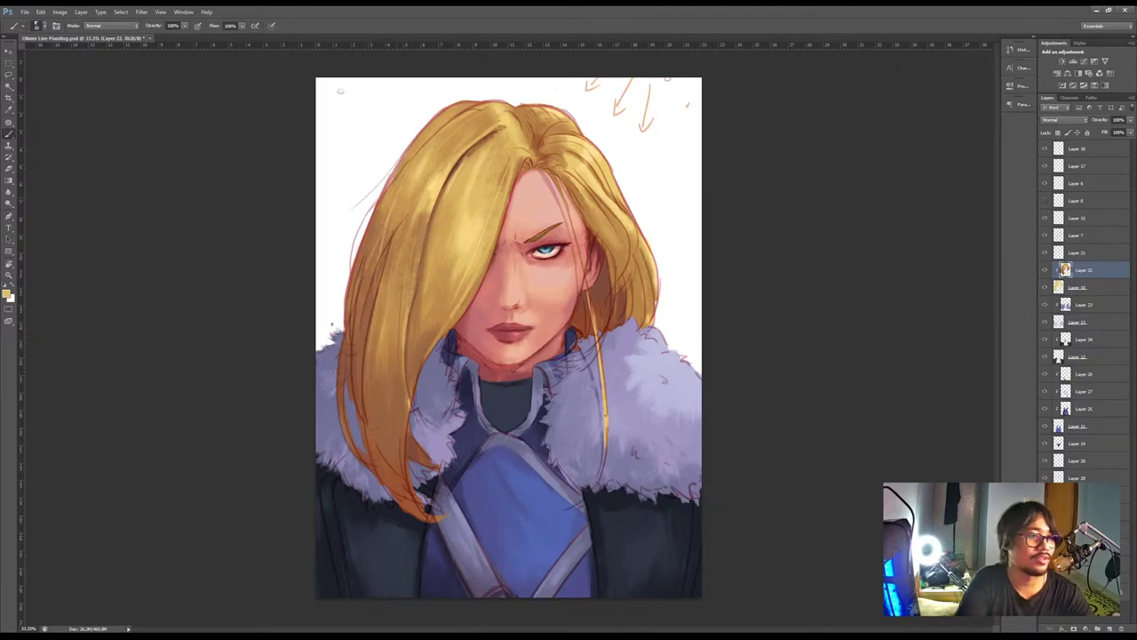
{"action": "left_click", "coordinate": [396, 219], "text": "alt"}
{"action": "key", "text": "]"}
{"action": "key", "text": "]"}
{"action": "left_click", "coordinate": [363, 297], "text": "alt"}
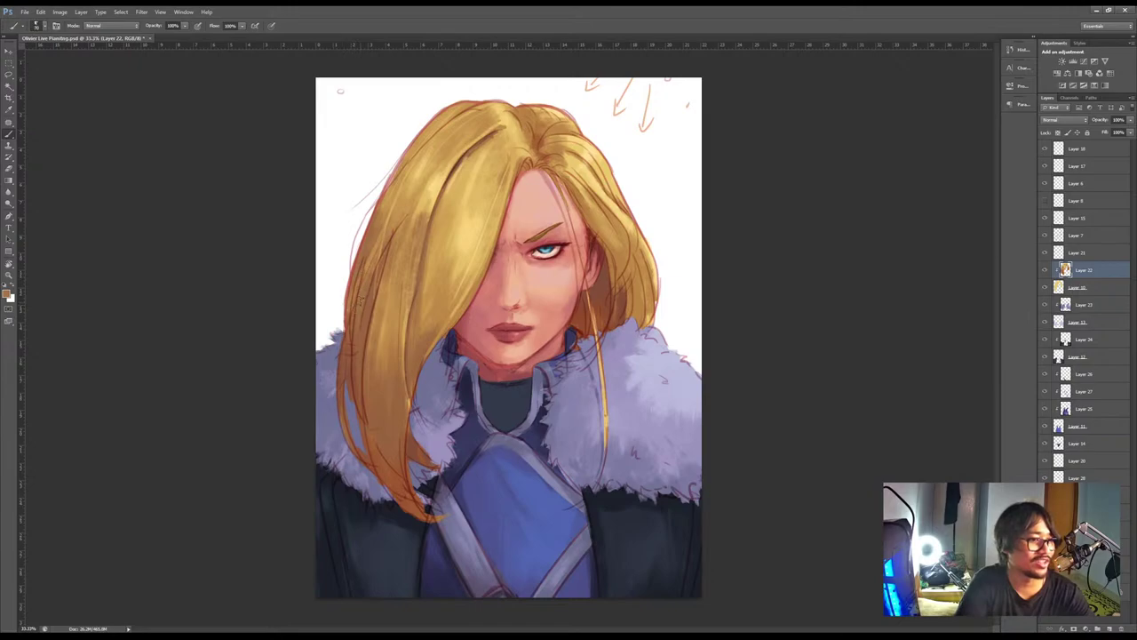
{"action": "left_click", "coordinate": [416, 172], "text": "alt"}
{"action": "key", "text": "]"}
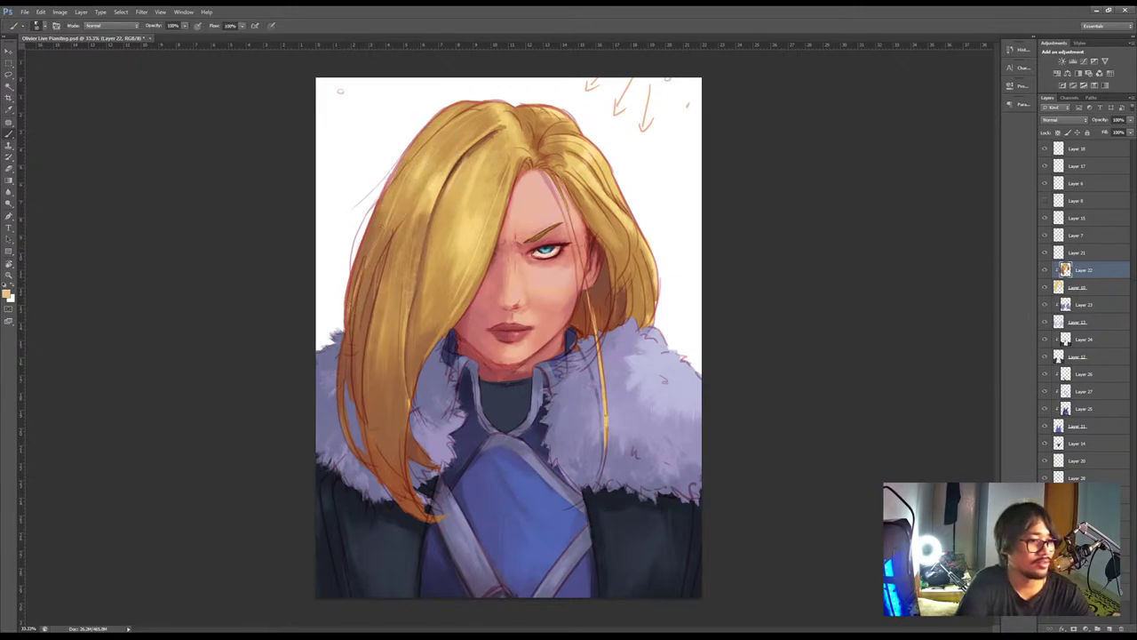
{"action": "left_click", "coordinate": [364, 277], "text": "alt"}
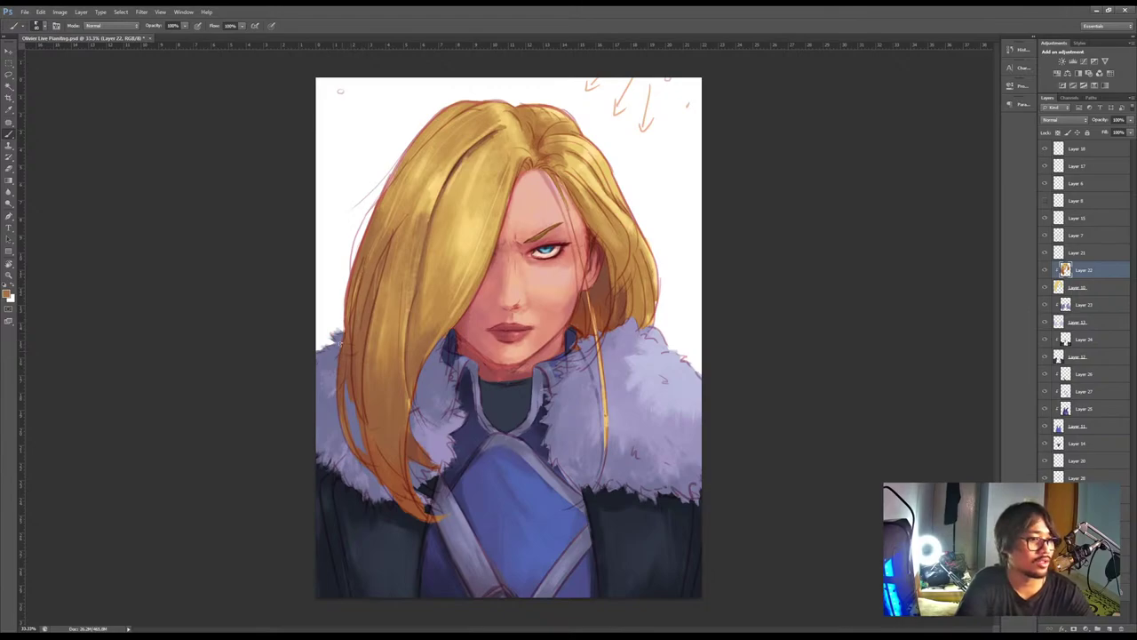
{"action": "key", "text": "alt"}
{"action": "left_click", "coordinate": [395, 188], "text": "alt"}
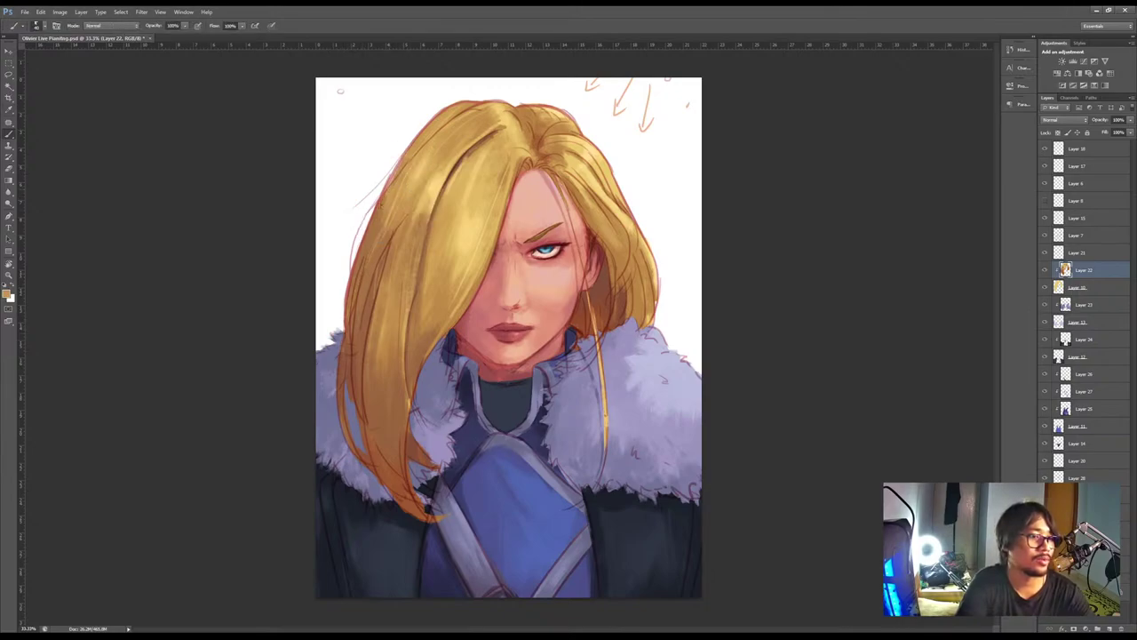
Smooth the locks beside the fringe's parting shadow with sampled golds, softening the fringe's edge and continuing into the lower hair
{"action": "left_click", "coordinate": [409, 197], "text": "alt"}
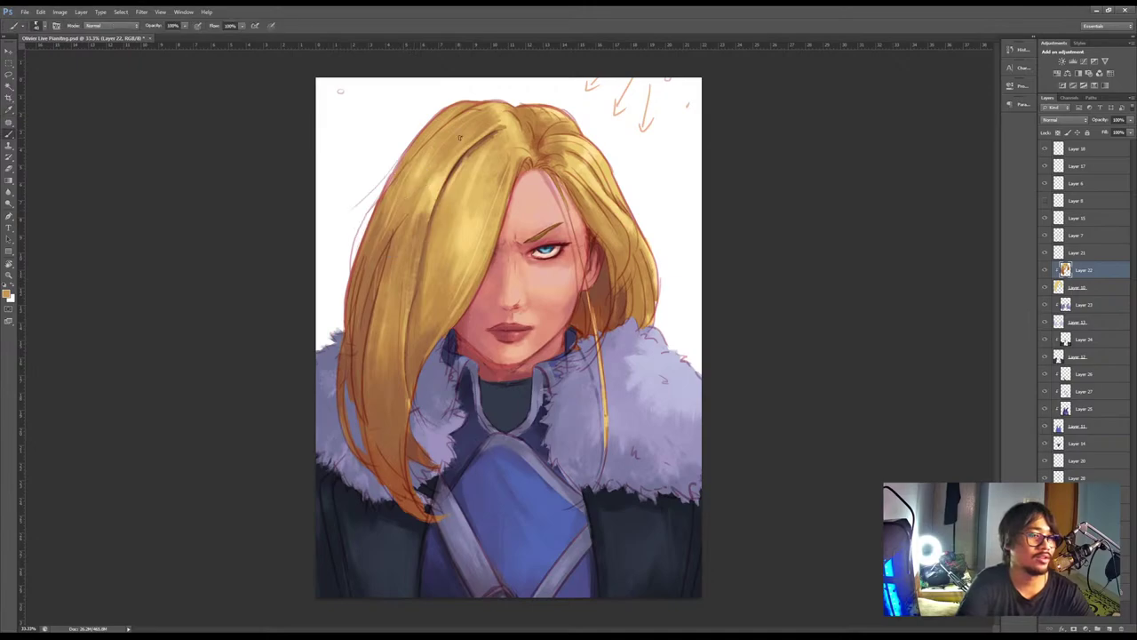
{"action": "left_click", "coordinate": [443, 180], "text": "alt"}
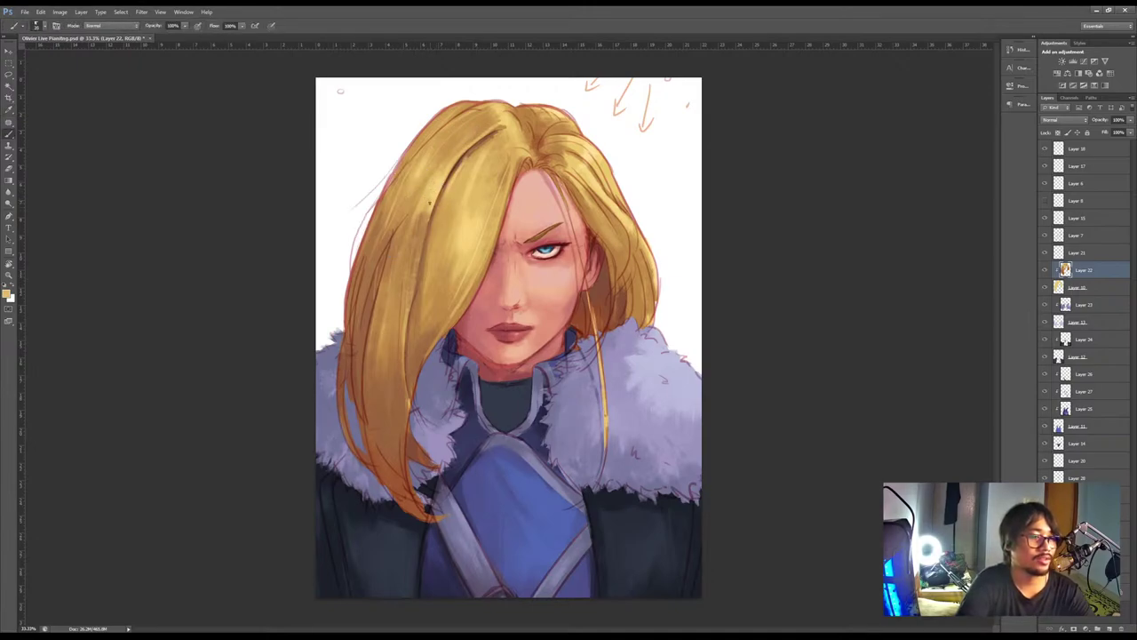
{"action": "key", "text": "alt"}
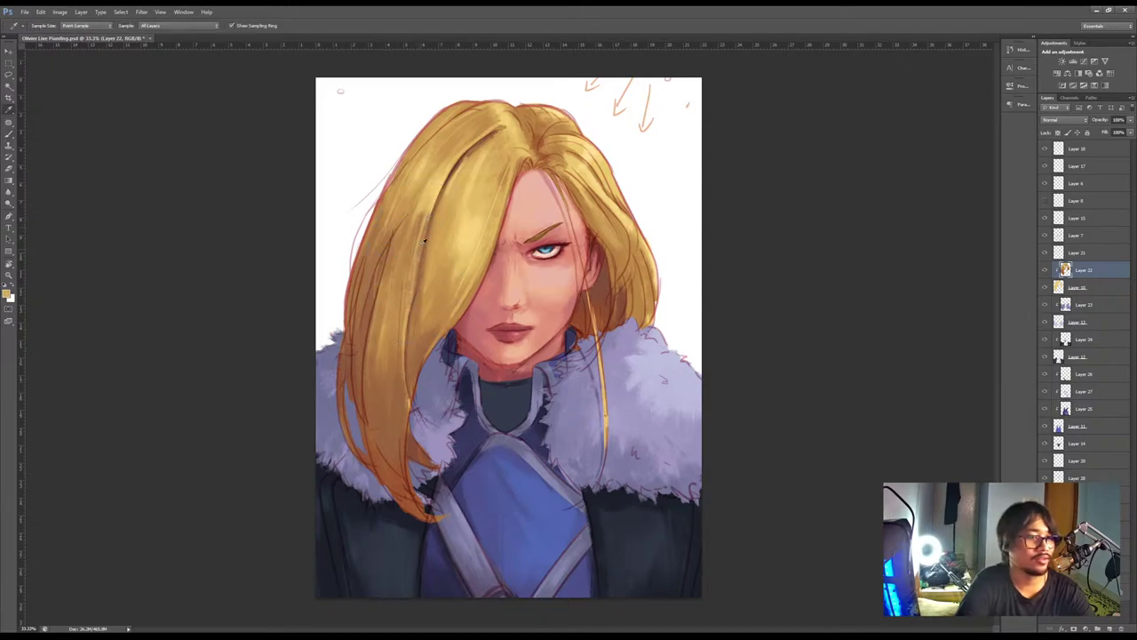
{"action": "left_click", "coordinate": [428, 228], "text": "alt"}
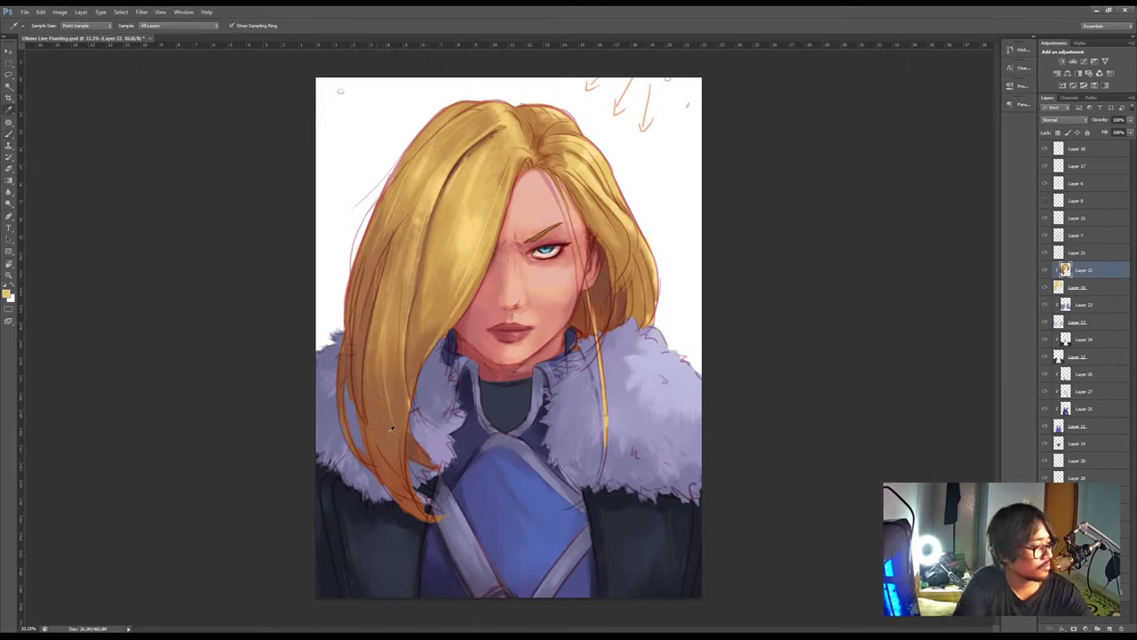
{"action": "left_click", "coordinate": [383, 409], "text": "alt"}
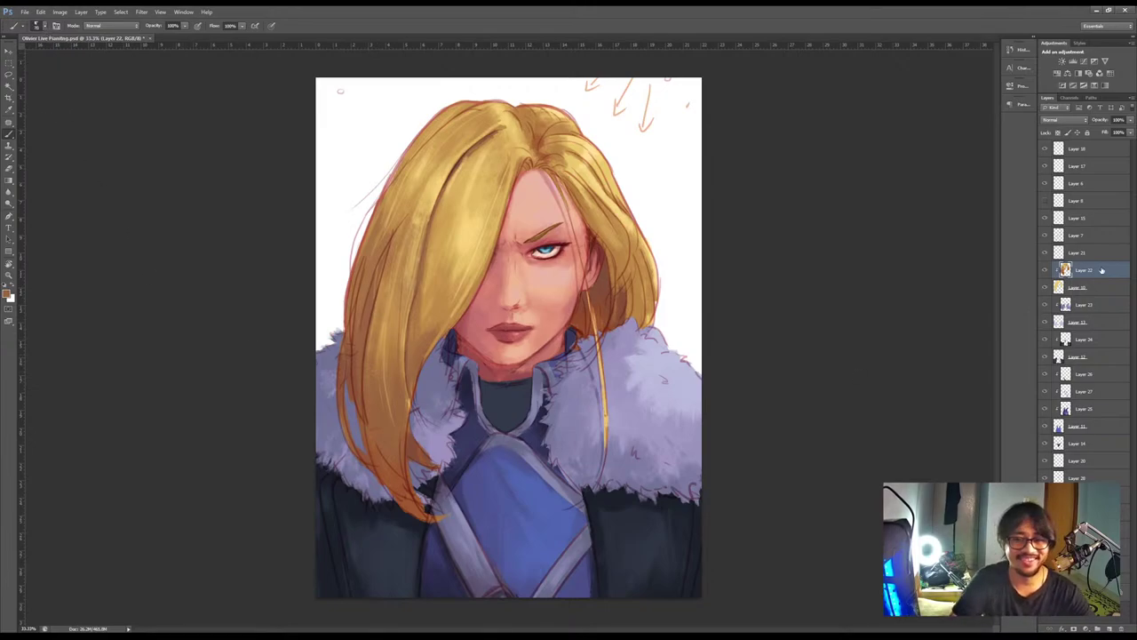
Add a new clipped layer for the hair and place it directly above Layer 22
{"action": "left_click", "coordinate": [1097, 287]}
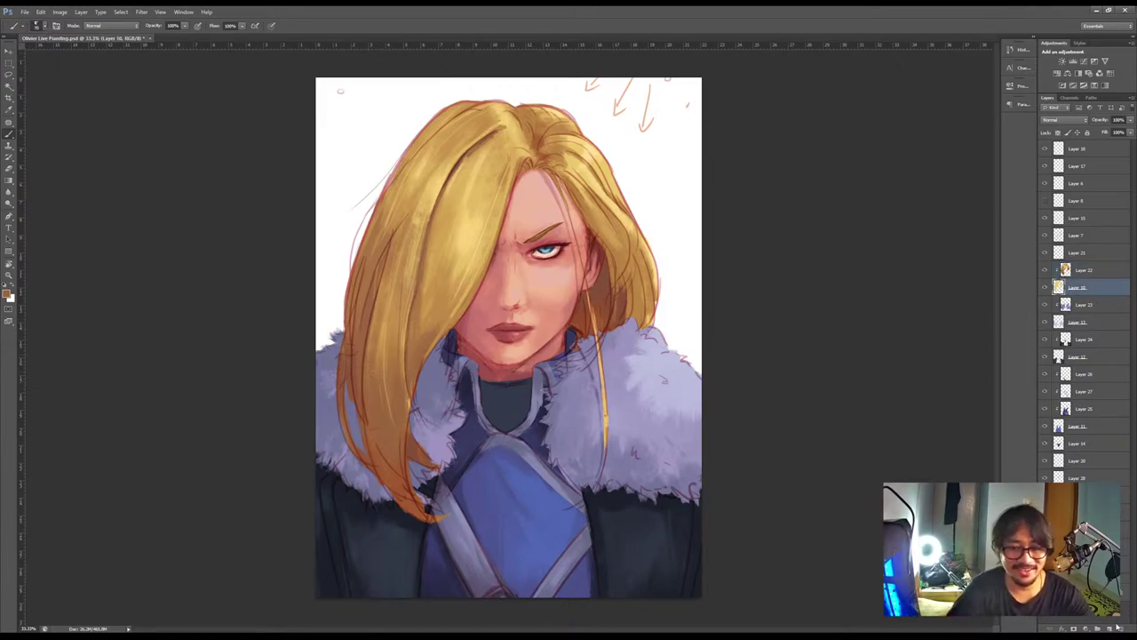
{"action": "left_click", "coordinate": [1107, 628]}
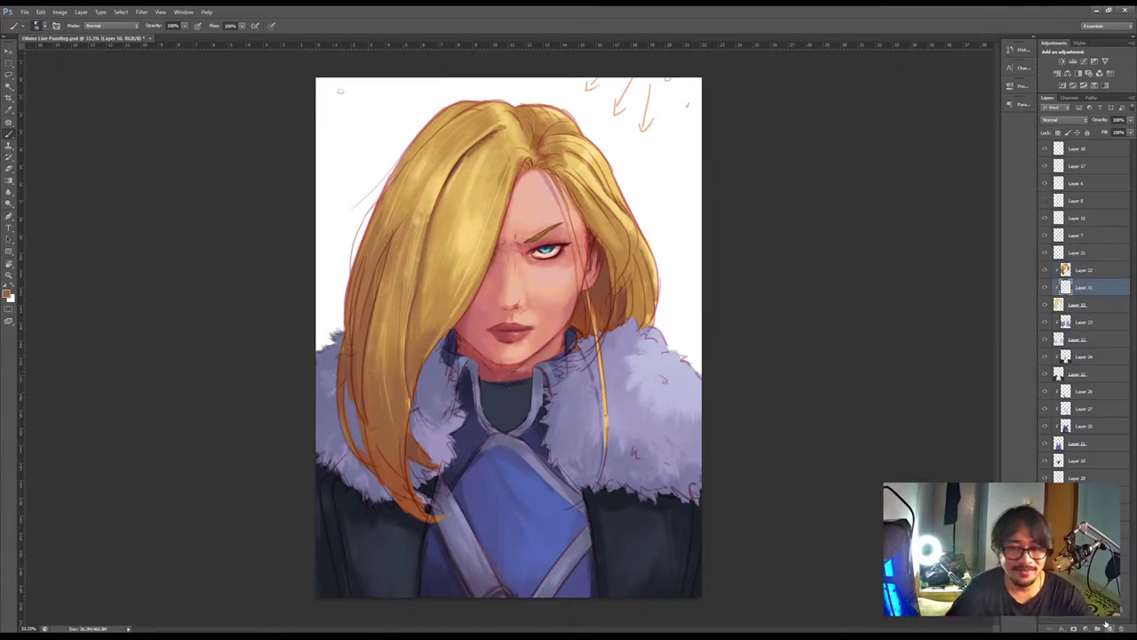
{"action": "left_click_drag", "start_coordinate": [1071, 293], "coordinate": [1075, 266]}
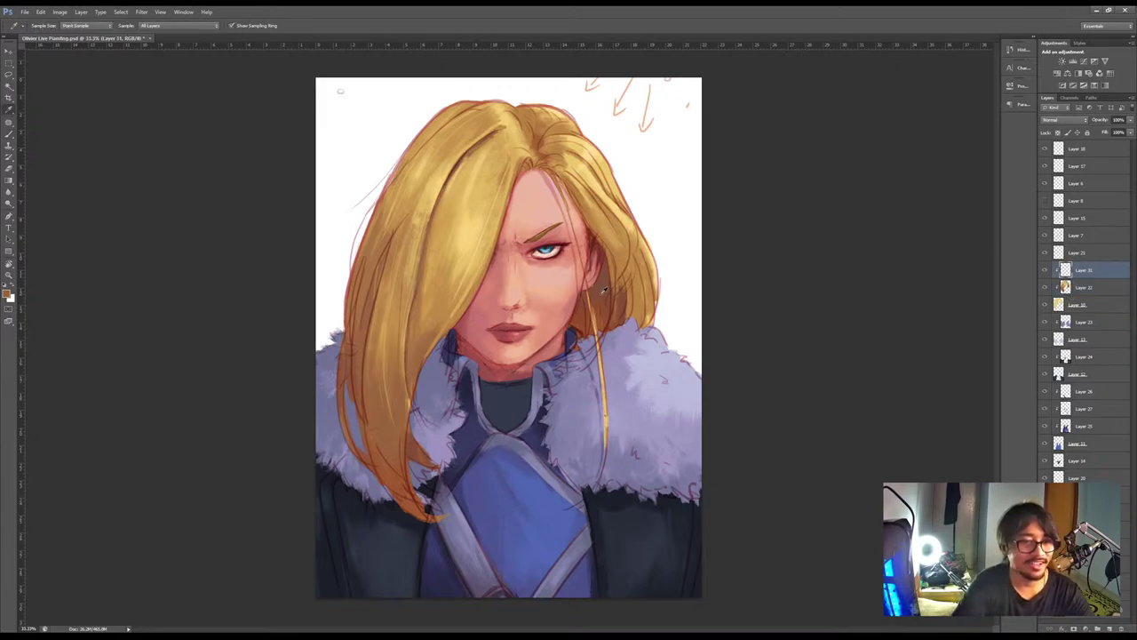
Choose a dark magenta and glaze it over the outer and lower parts of the long hair mass with a much larger brush
{"action": "key", "text": "i"}
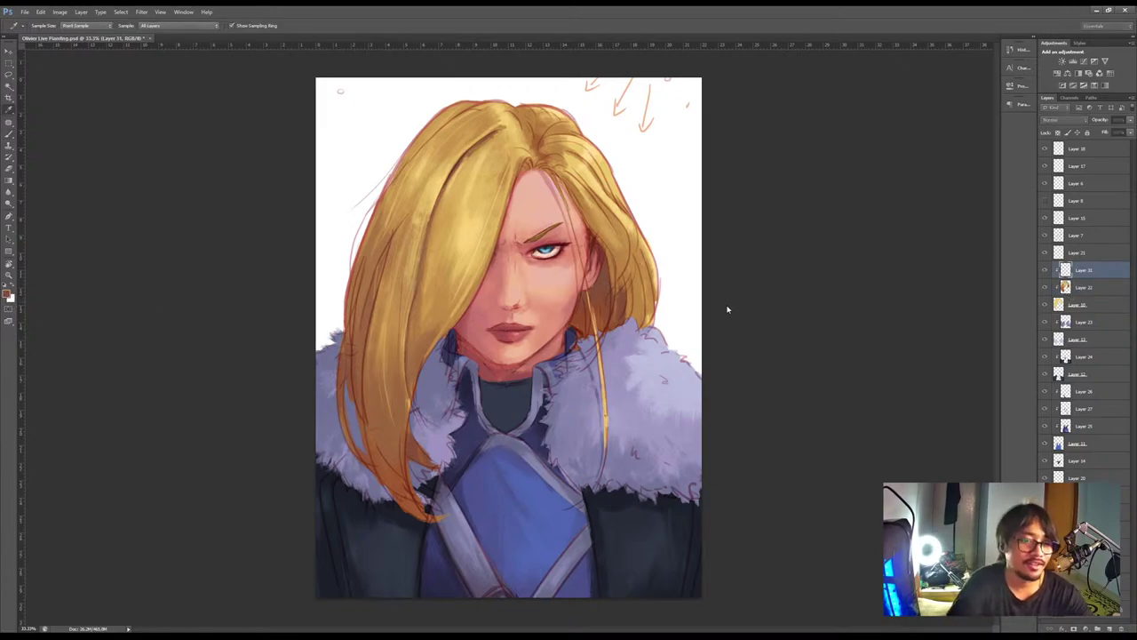
{"action": "key", "text": "b"}
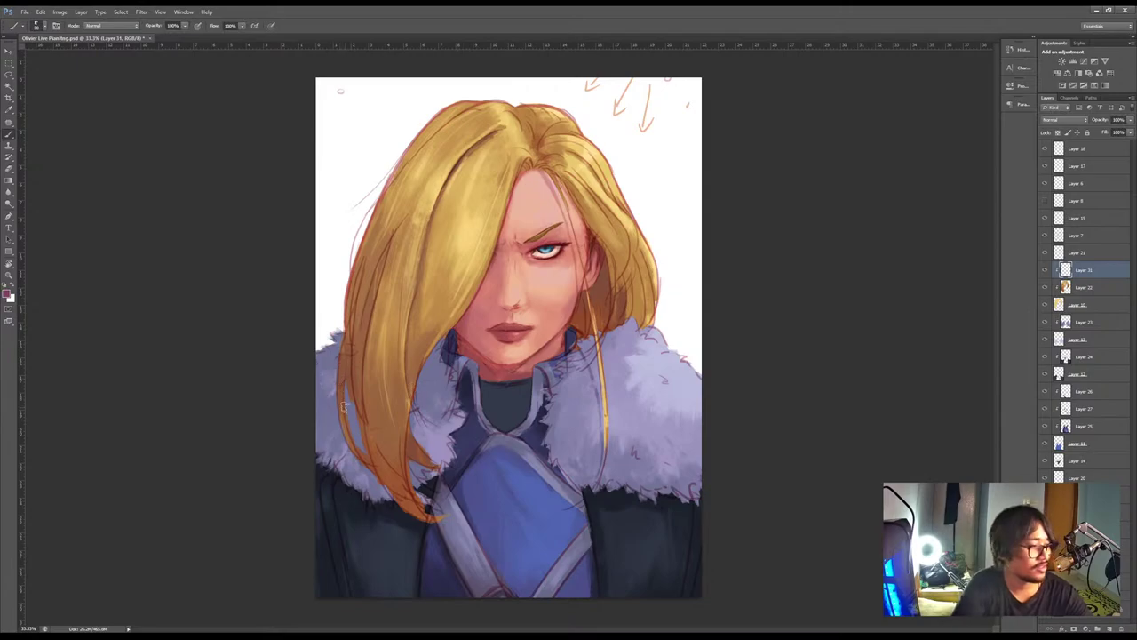
{"action": "key", "text": "bracketright"}
{"action": "key", "text": "bracketright"}
{"action": "key", "text": "bracketright"}
{"action": "key", "text": "bracketright"}
{"action": "key", "text": "bracketright"}
{"action": "key", "text": "bracketright"}
{"action": "key", "text": "bracketright"}
{"action": "mouse_move", "coordinate": [356, 323]}
{"action": "left_mouse_down"}
{"action": "mouse_move", "coordinate": [366, 464]}
{"action": "mouse_move", "coordinate": [356, 353]}
{"action": "left_mouse_up"}
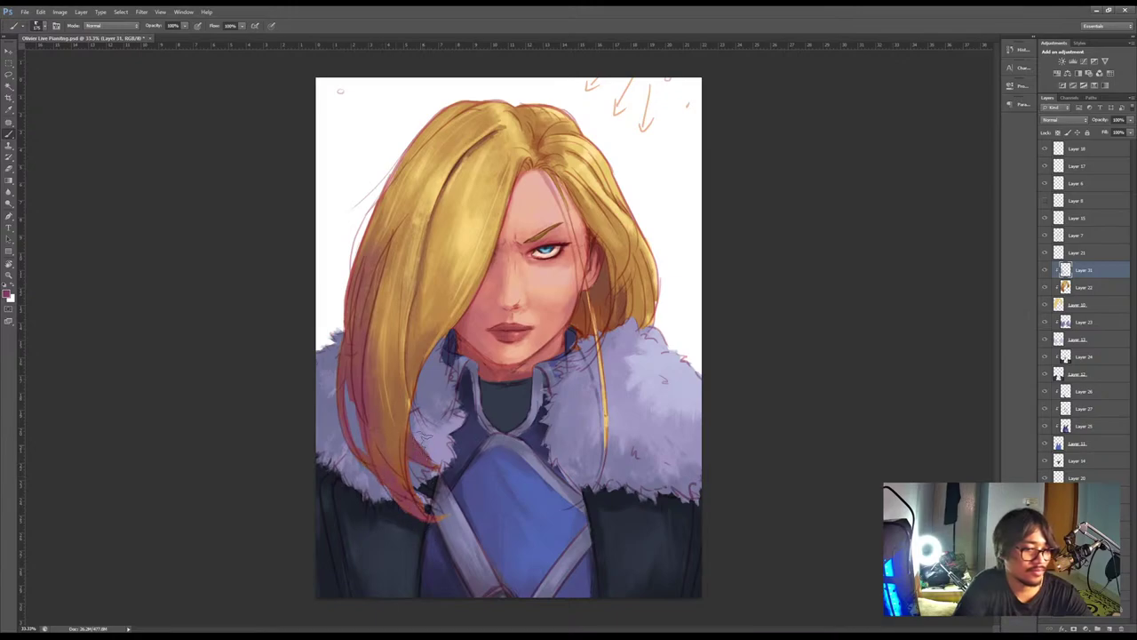
{"action": "key", "text": "bracketright"}
{"action": "left_click_drag", "start_coordinate": [385, 344], "coordinate": [390, 426]}
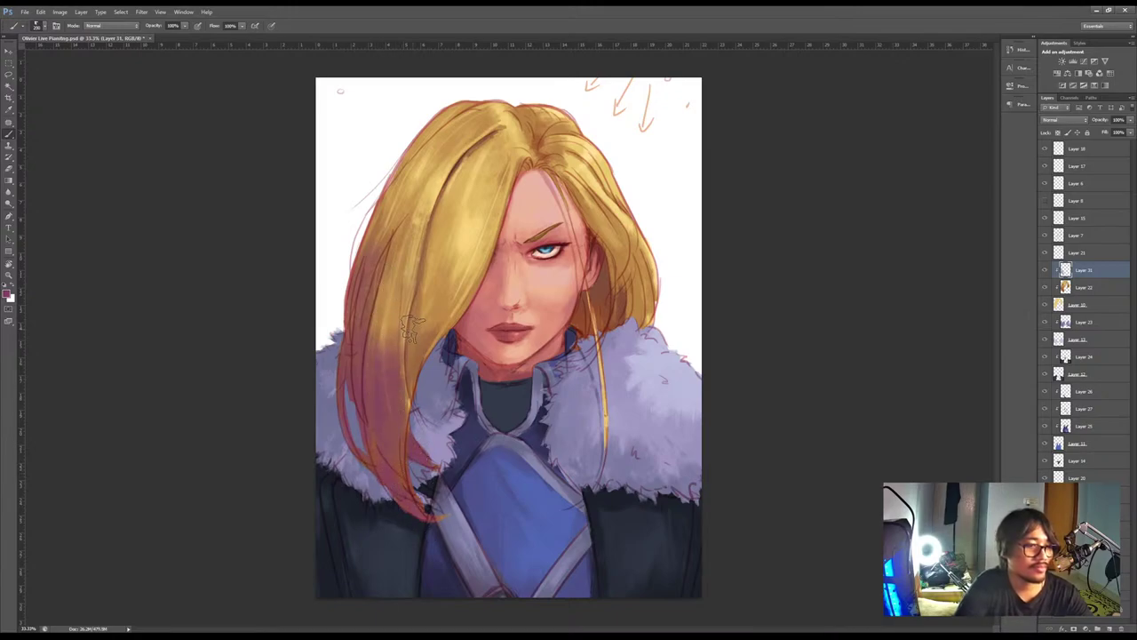
{"action": "key", "text": "bracketright"}
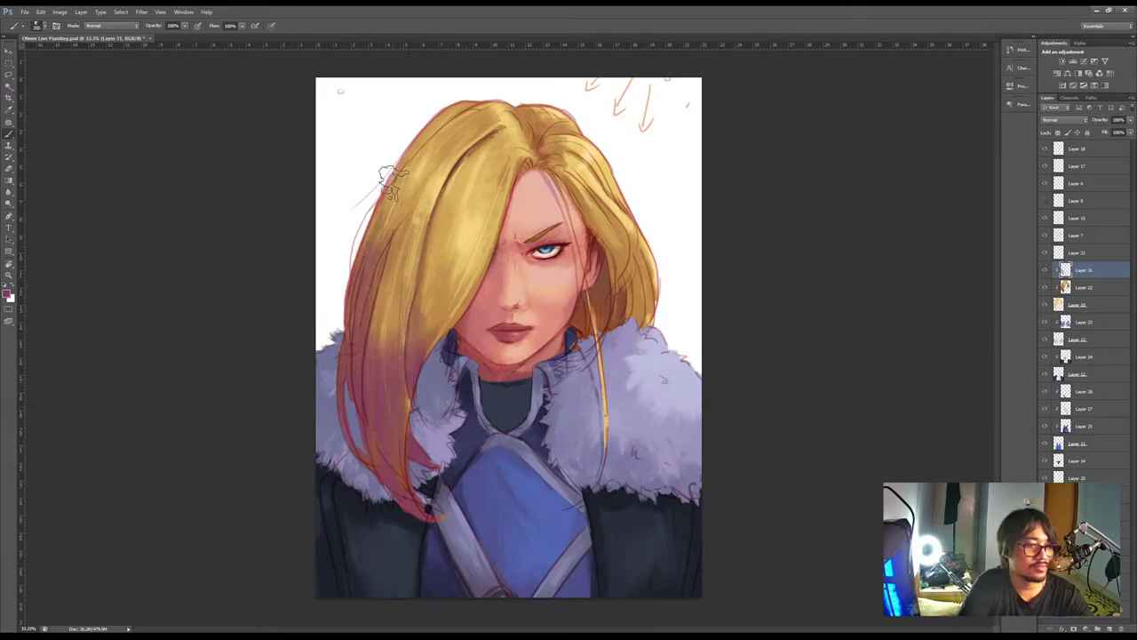
Soften the magenta glaze on the long hair by alternately erasing and repainting it along the outer locks and lower tips
{"action": "key", "text": "e"}
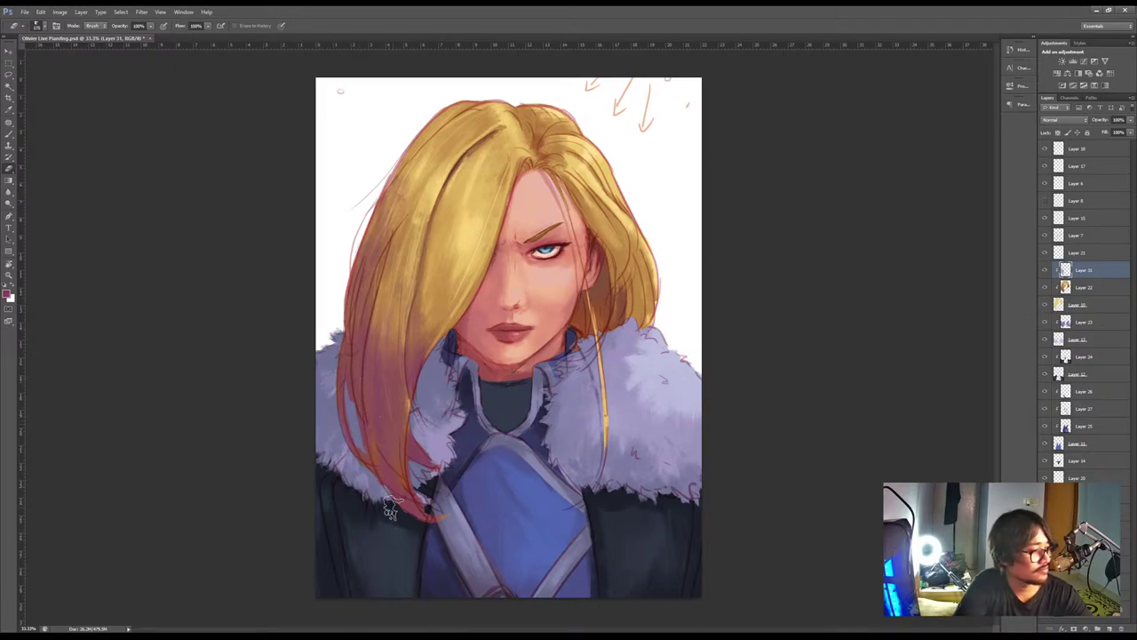
{"action": "key", "text": "b"}
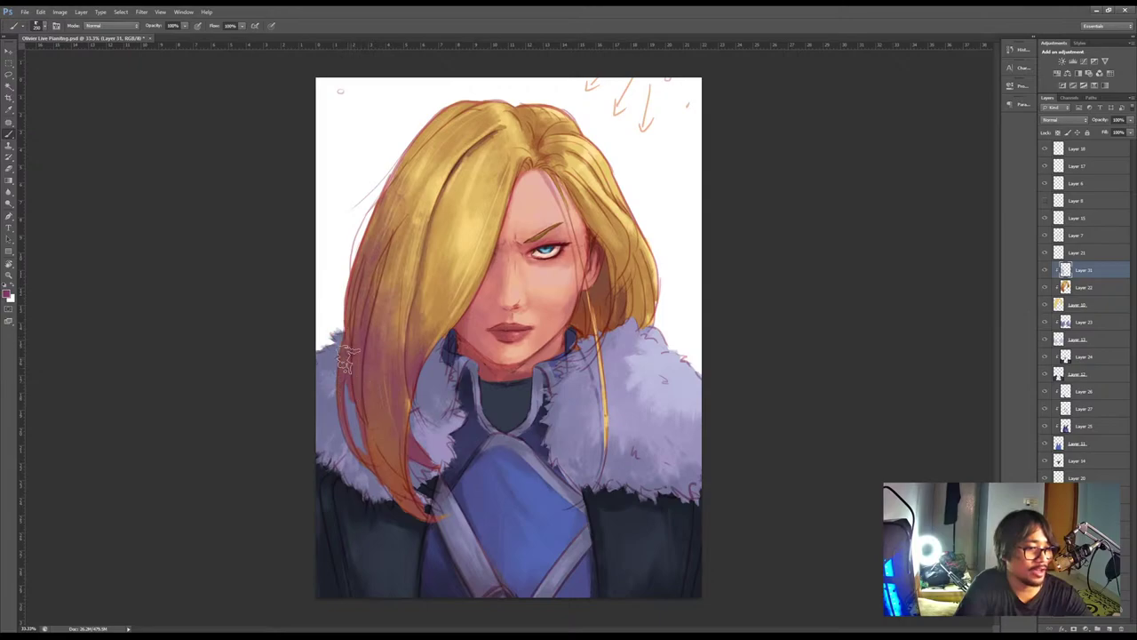
{"action": "key", "text": "e"}
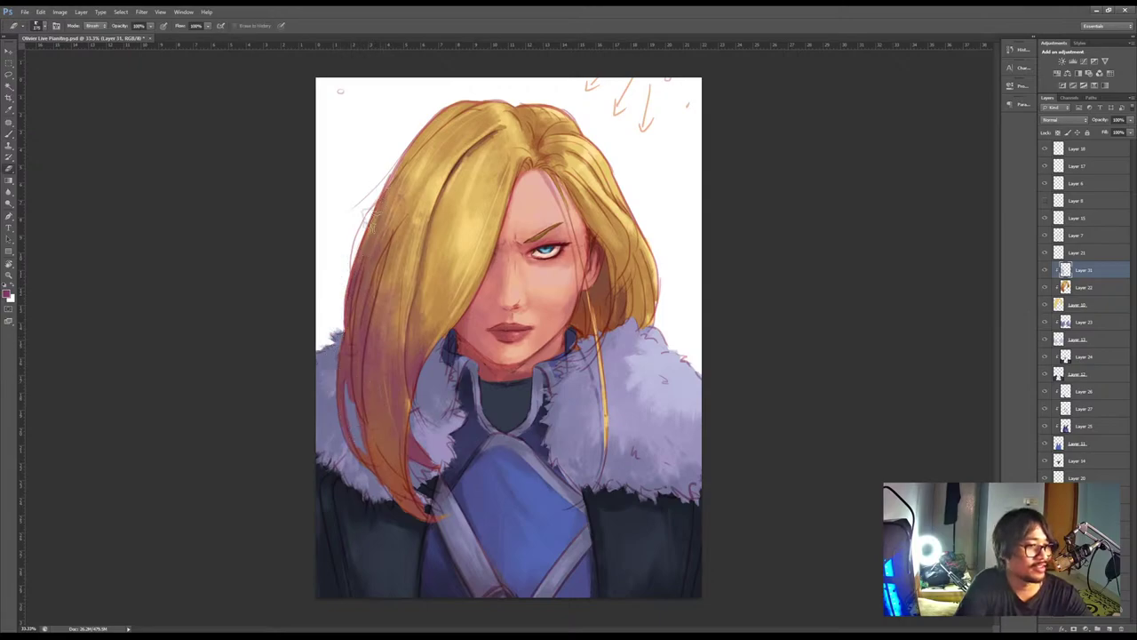
{"action": "key", "text": "b"}
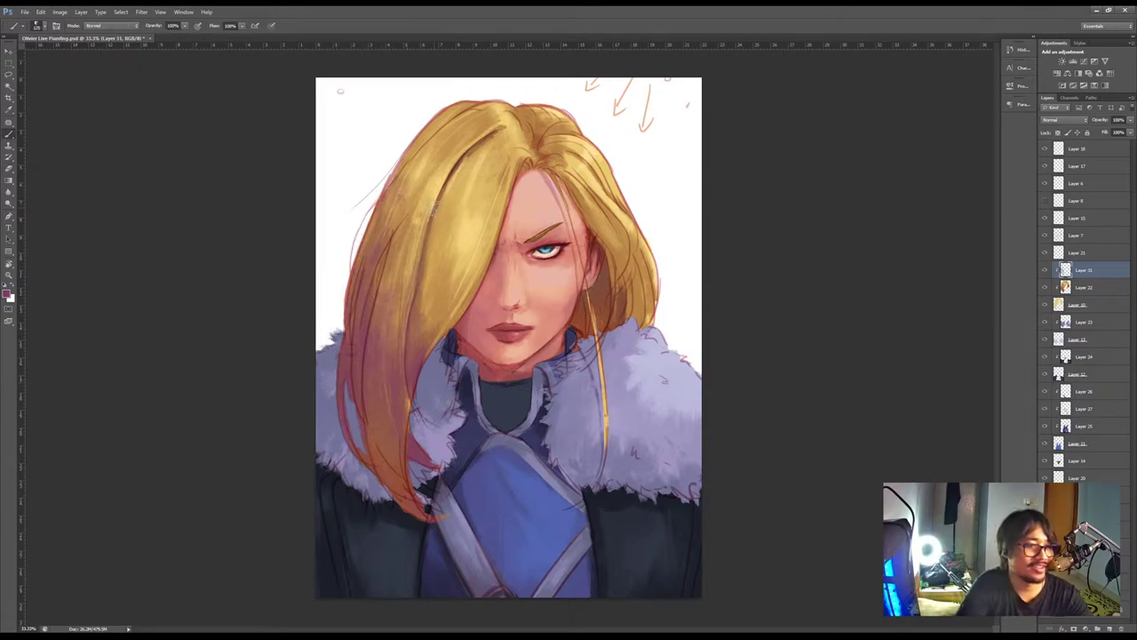
{"action": "key", "text": "e"}
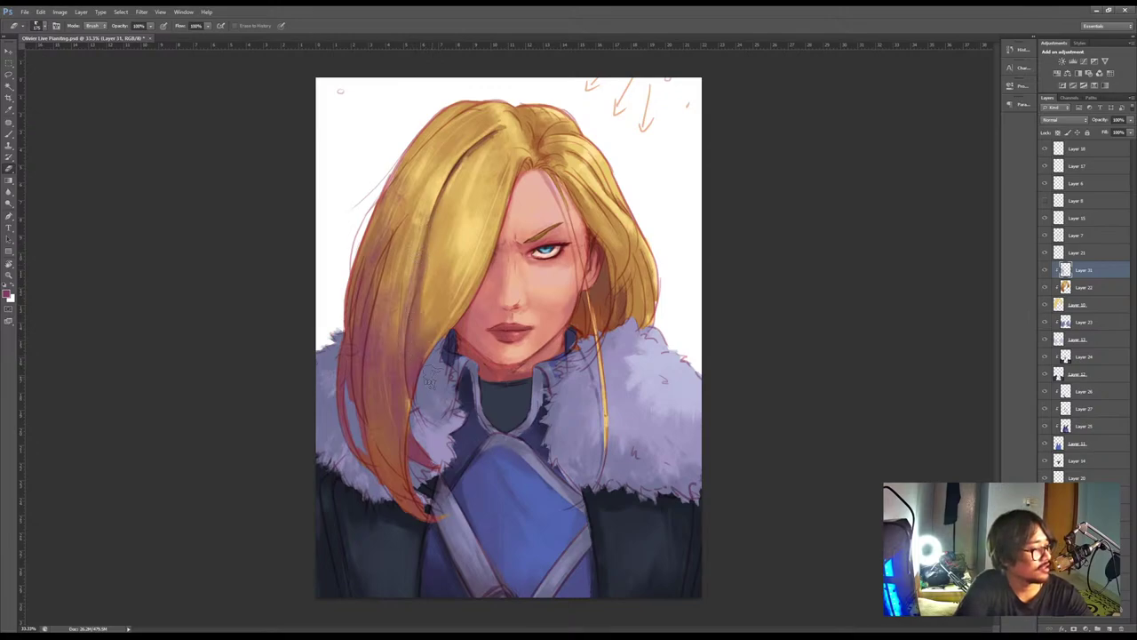
{"action": "key", "text": "b"}
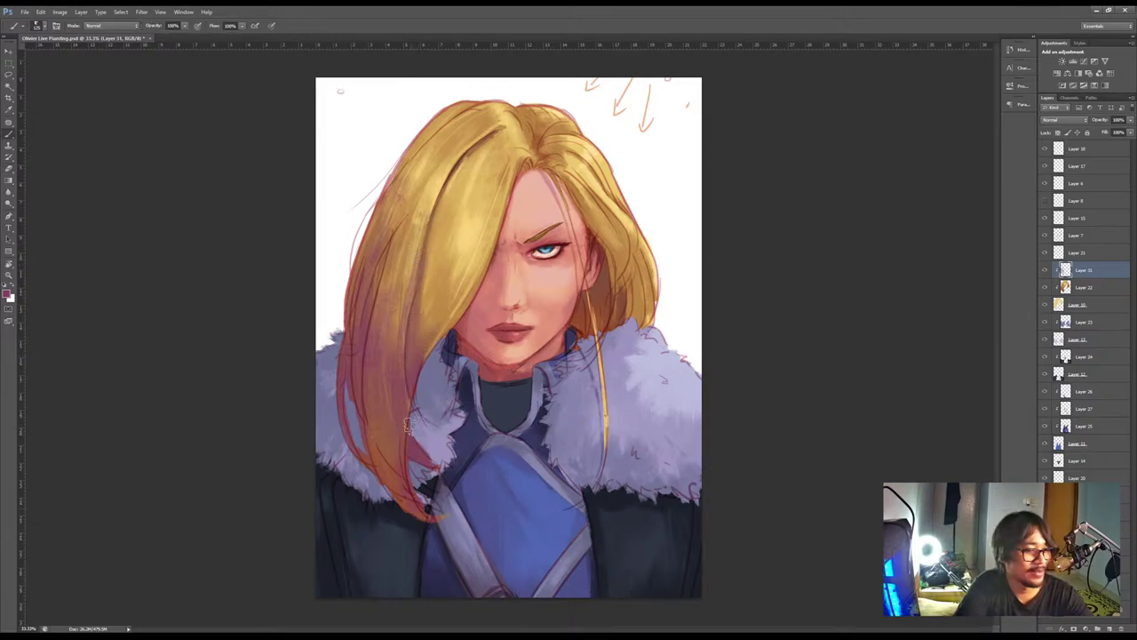
Rebuild the reddish shadow over the lower locks down to the tips, blending it with golden and magenta tones sampled from the hair
{"action": "left_click_drag", "start_coordinate": [372, 363], "coordinate": [389, 457]}
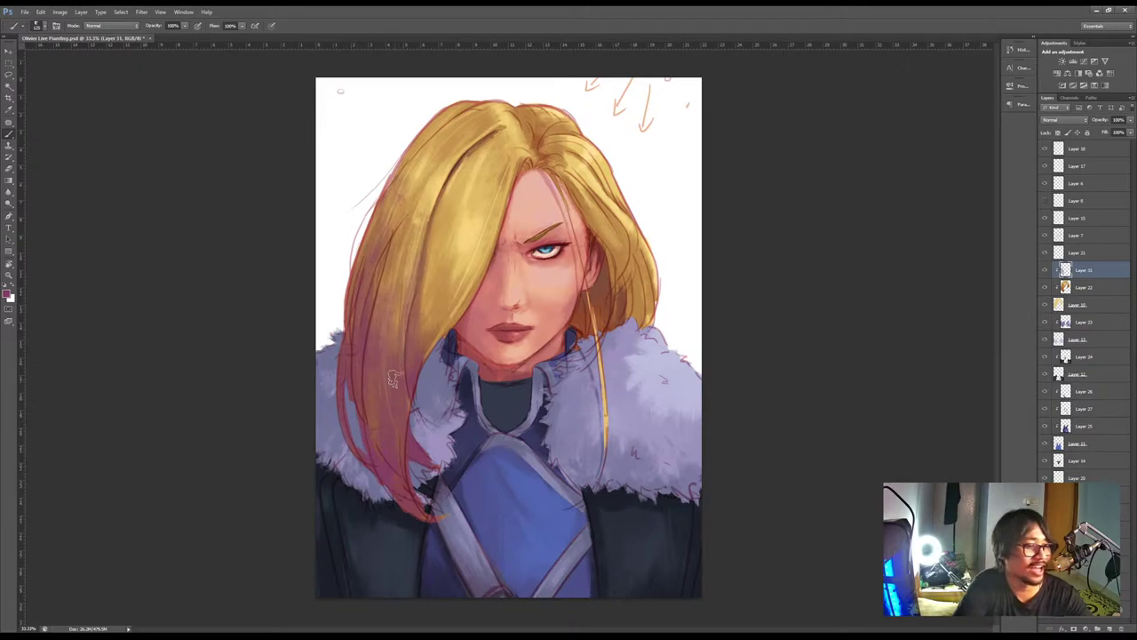
{"action": "left_click", "coordinate": [404, 267], "text": "alt"}
{"action": "mouse_move", "coordinate": [385, 320]}
{"action": "left_mouse_down"}
{"action": "mouse_move", "coordinate": [374, 477]}
{"action": "mouse_move", "coordinate": [380, 286]}
{"action": "mouse_move", "coordinate": [384, 458]}
{"action": "left_mouse_up"}
{"action": "left_click", "coordinate": [389, 433], "text": "alt"}
{"action": "left_click_drag", "start_coordinate": [373, 362], "coordinate": [383, 464]}
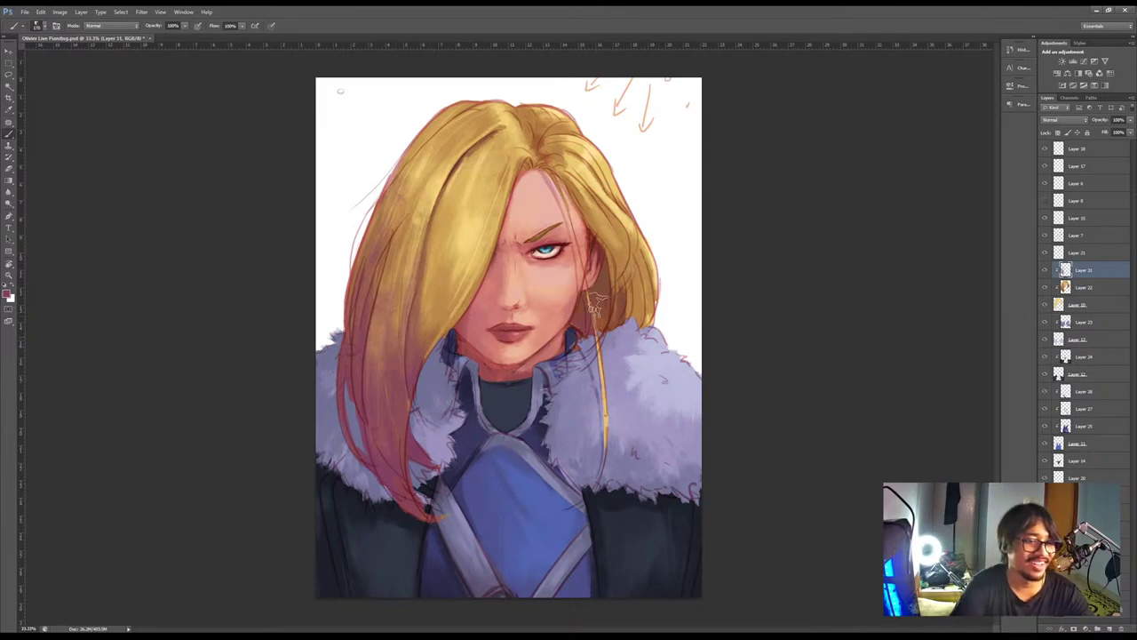
Glaze the reddish shadow over the shorter hair beside the ear and blend its outer locks with sampled hair tones
{"action": "mouse_move", "coordinate": [593, 304]}
{"action": "left_mouse_down"}
{"action": "mouse_move", "coordinate": [648, 326]}
{"action": "mouse_move", "coordinate": [654, 297]}
{"action": "mouse_move", "coordinate": [627, 271]}
{"action": "left_mouse_up"}
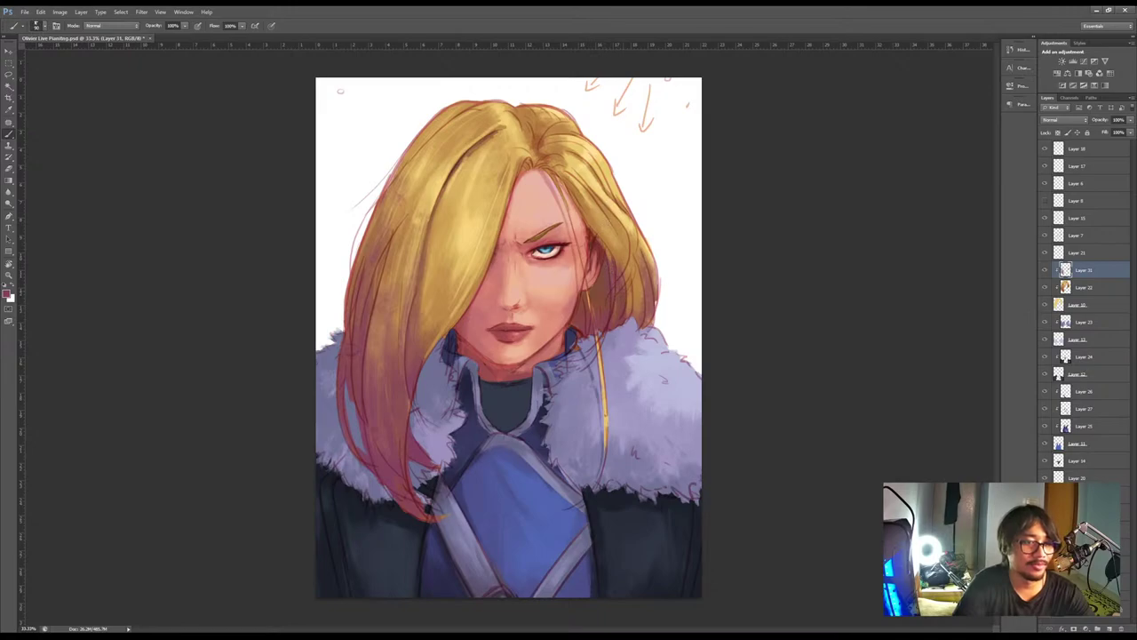
{"action": "key", "text": "alt"}
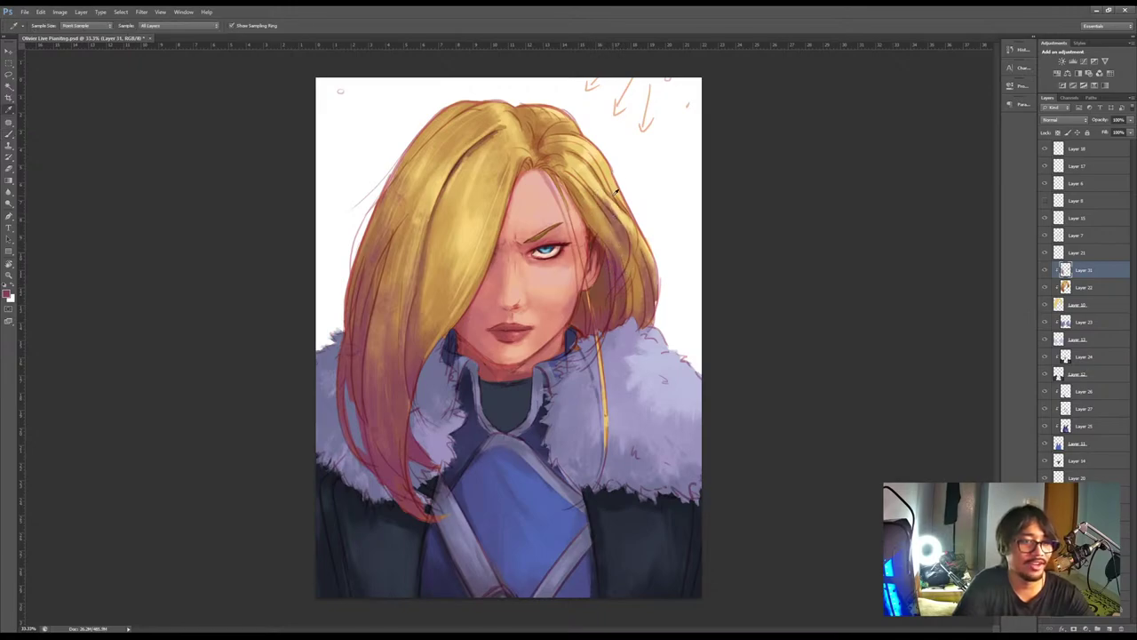
{"action": "left_click", "coordinate": [615, 189], "text": "alt"}
{"action": "left_click", "coordinate": [611, 171], "text": "alt"}
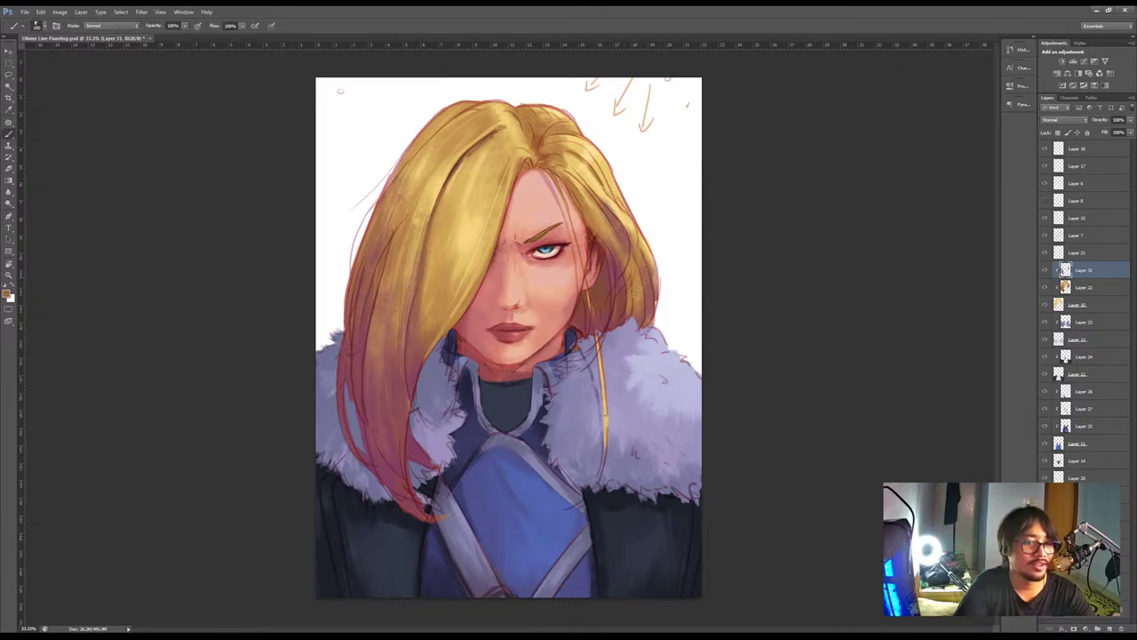
{"action": "key", "text": "alt"}
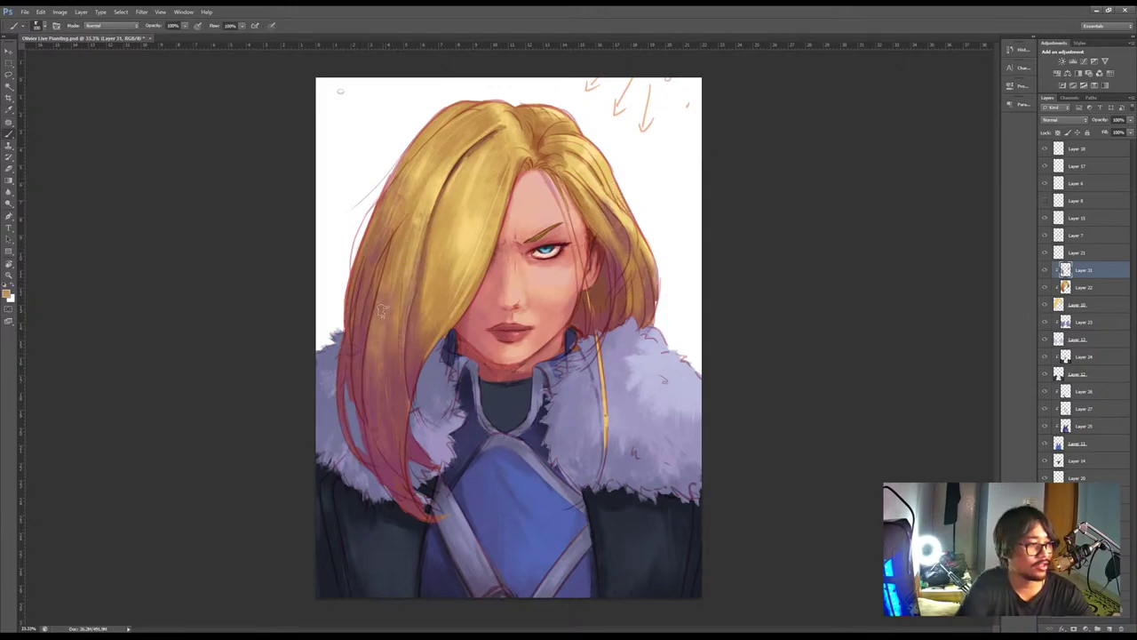
Blend the long hair's lower and outer locks with golden and reddish tones sampled from the surrounding hair, enlarging the brush
{"action": "left_click_drag", "start_coordinate": [374, 354], "coordinate": [369, 456]}
{"action": "key", "text": "bracketright"}
{"action": "key", "text": "bracketright"}
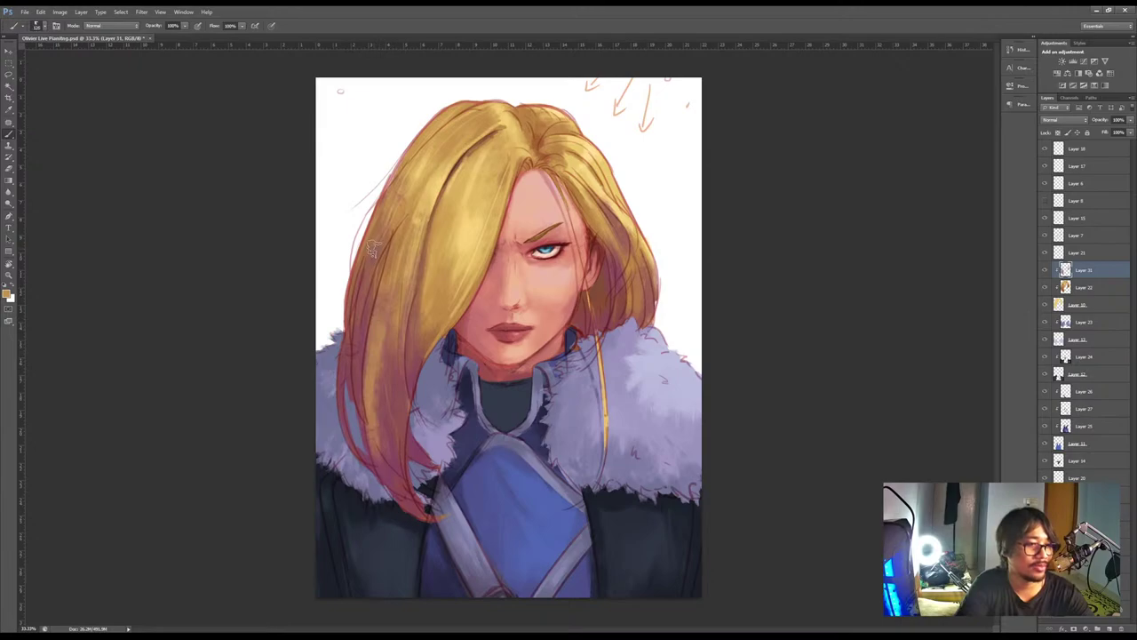
{"action": "left_click_drag", "start_coordinate": [374, 249], "coordinate": [342, 426]}
{"action": "left_click", "coordinate": [356, 399], "text": "alt"}
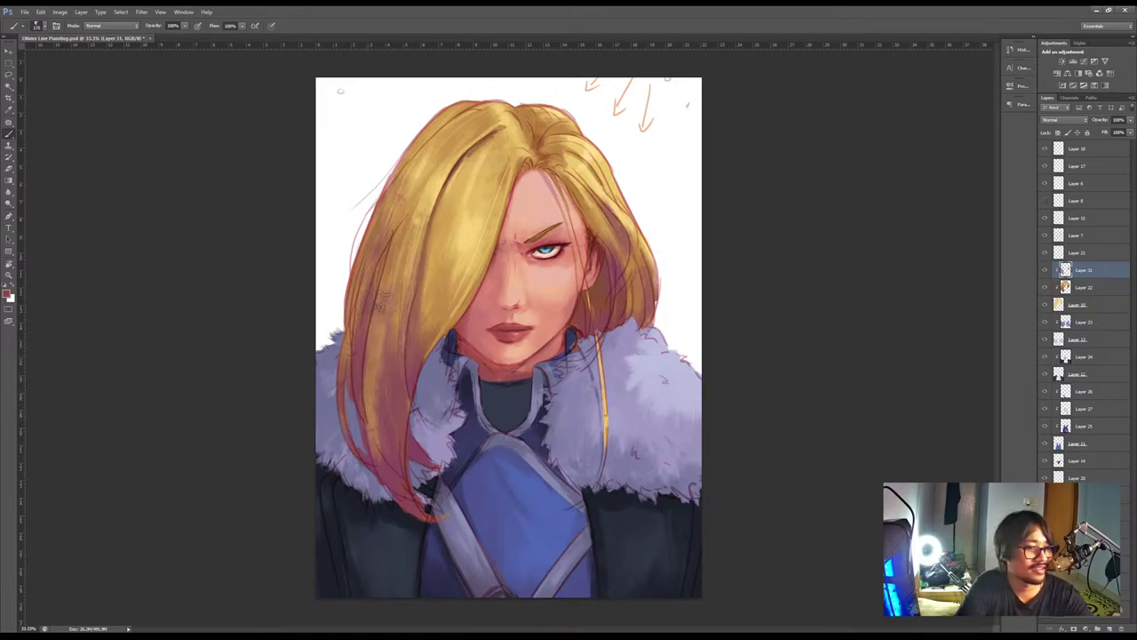
{"action": "left_click_drag", "start_coordinate": [364, 400], "coordinate": [369, 444]}
{"action": "left_click", "coordinate": [374, 356], "text": "alt"}
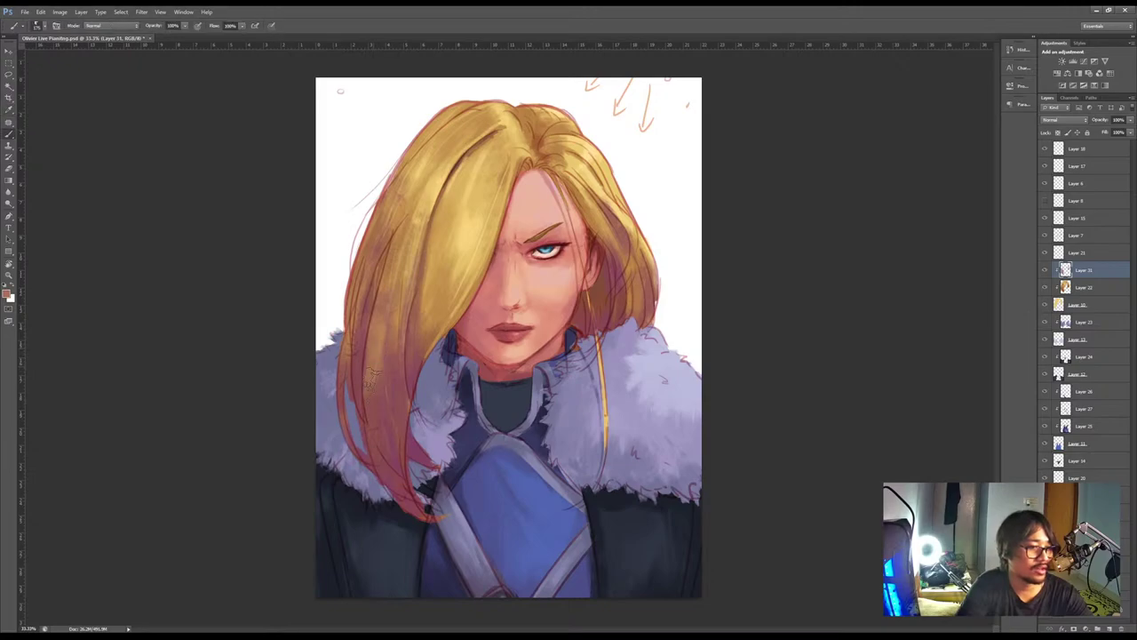
{"action": "left_click_drag", "start_coordinate": [375, 393], "coordinate": [377, 413]}
{"action": "left_click", "coordinate": [390, 354], "text": "alt"}
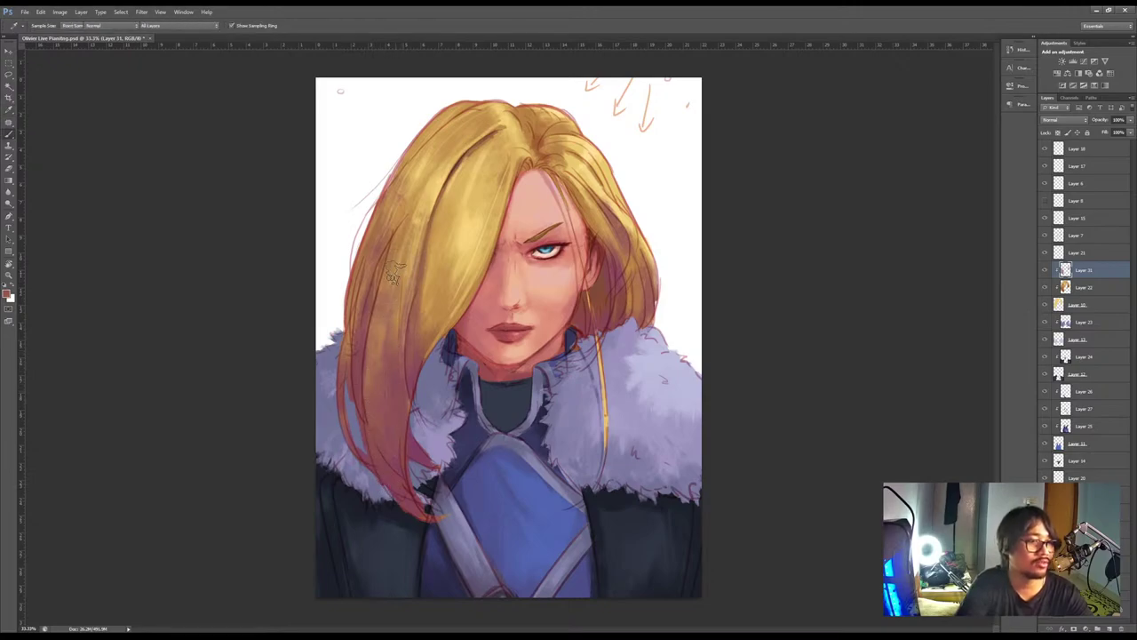
{"action": "left_click", "coordinate": [431, 196], "text": "alt"}
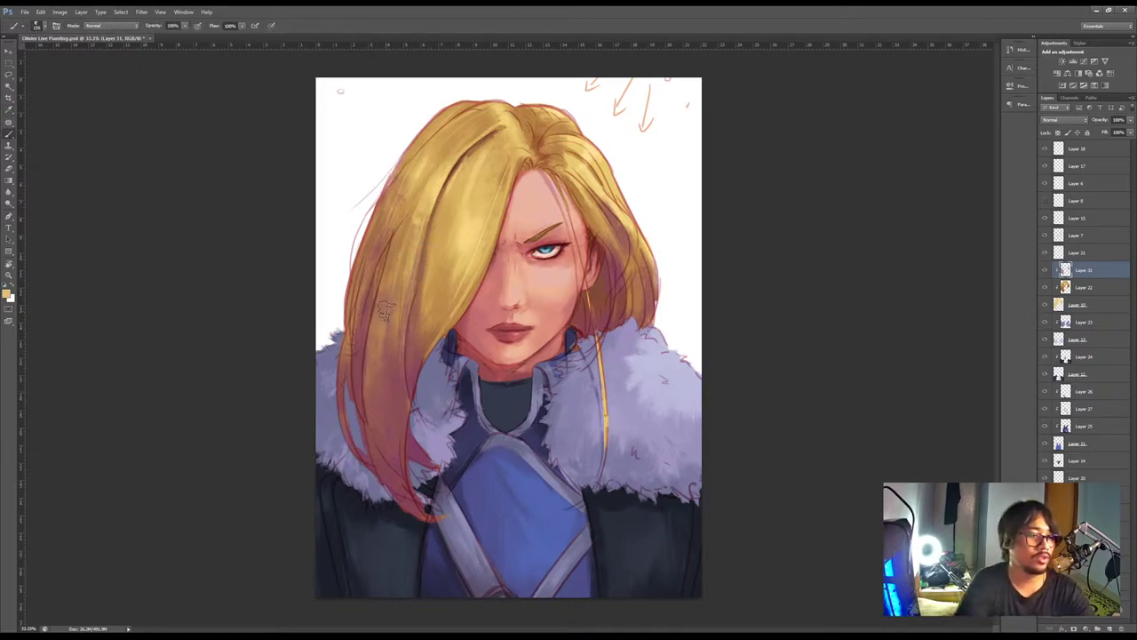
{"action": "left_click_drag", "start_coordinate": [389, 285], "coordinate": [380, 375]}
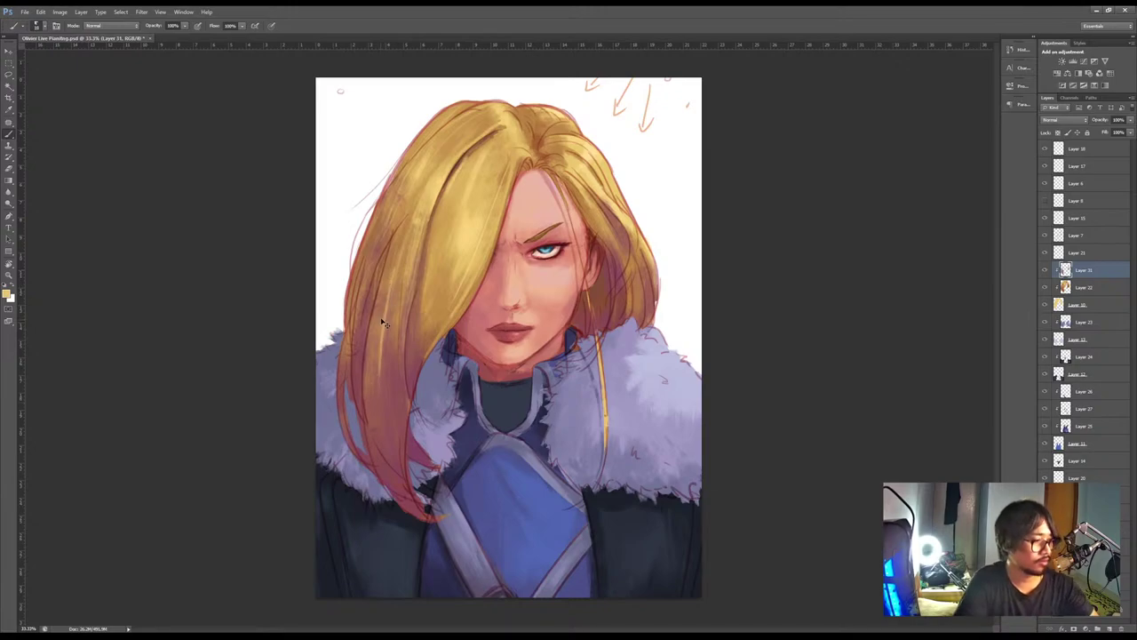
{"action": "key", "text": "ctrl+z"}
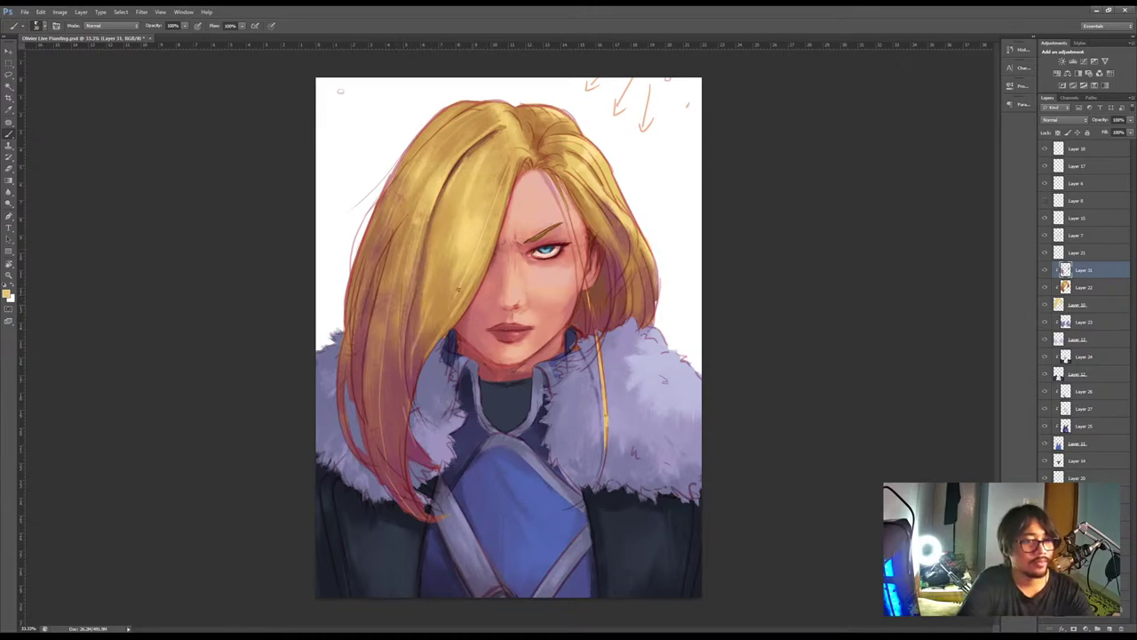
Add a clipped layer above the reddish hair glaze and brush blue tints along the crown, parting and lower locks
{"action": "left_click", "coordinate": [1095, 293]}
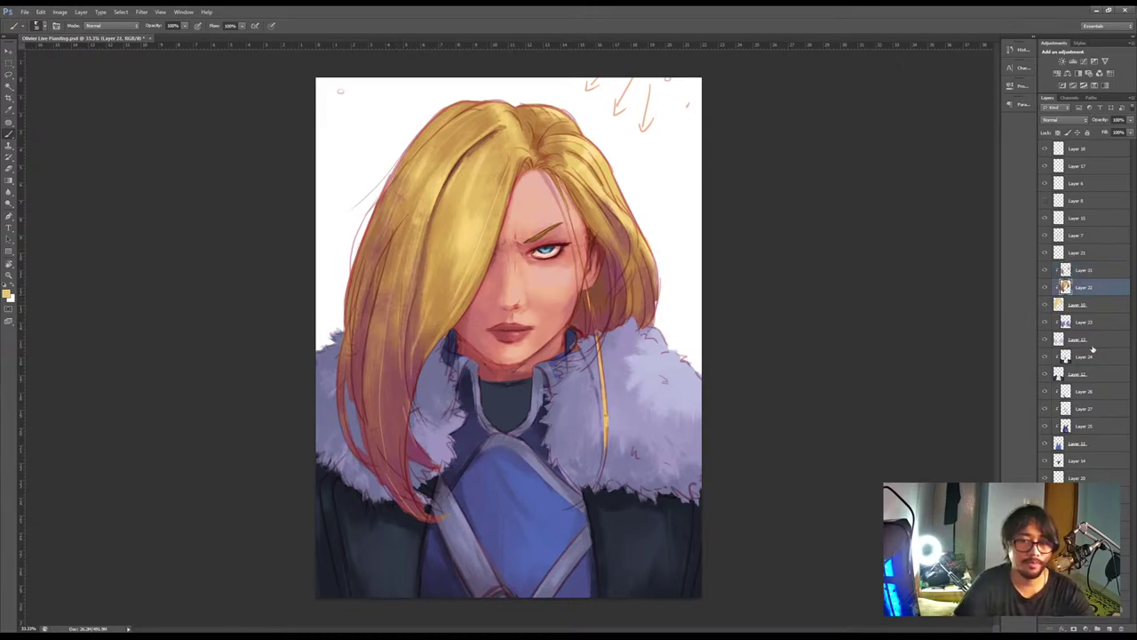
{"action": "left_click_drag", "start_coordinate": [1093, 289], "coordinate": [1092, 264]}
{"action": "key", "text": "i"}
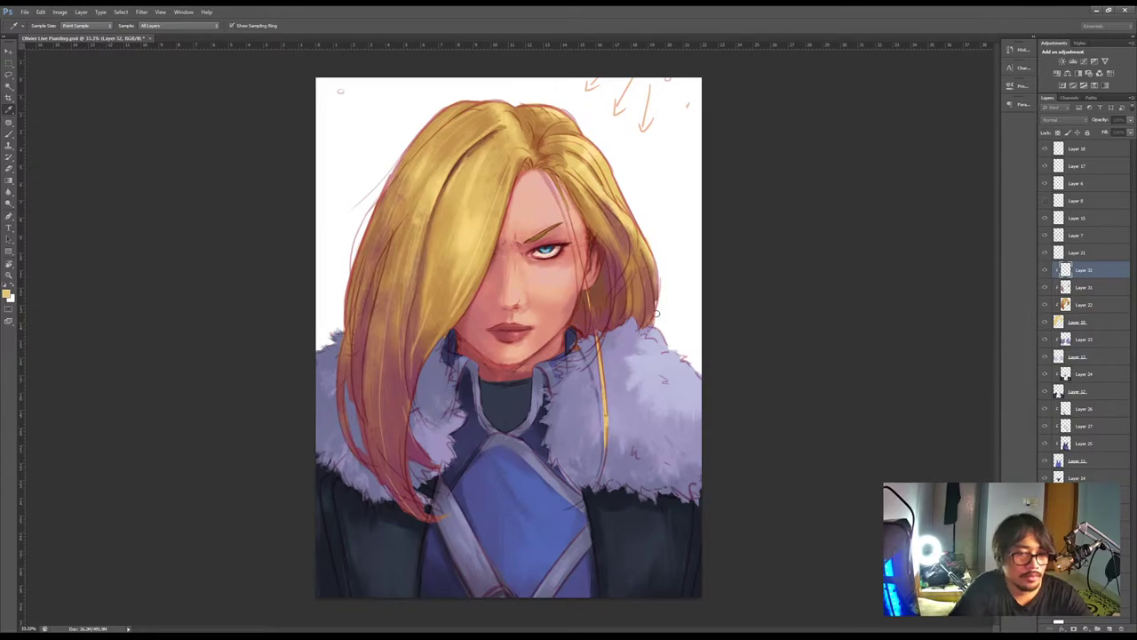
{"action": "key", "text": "b"}
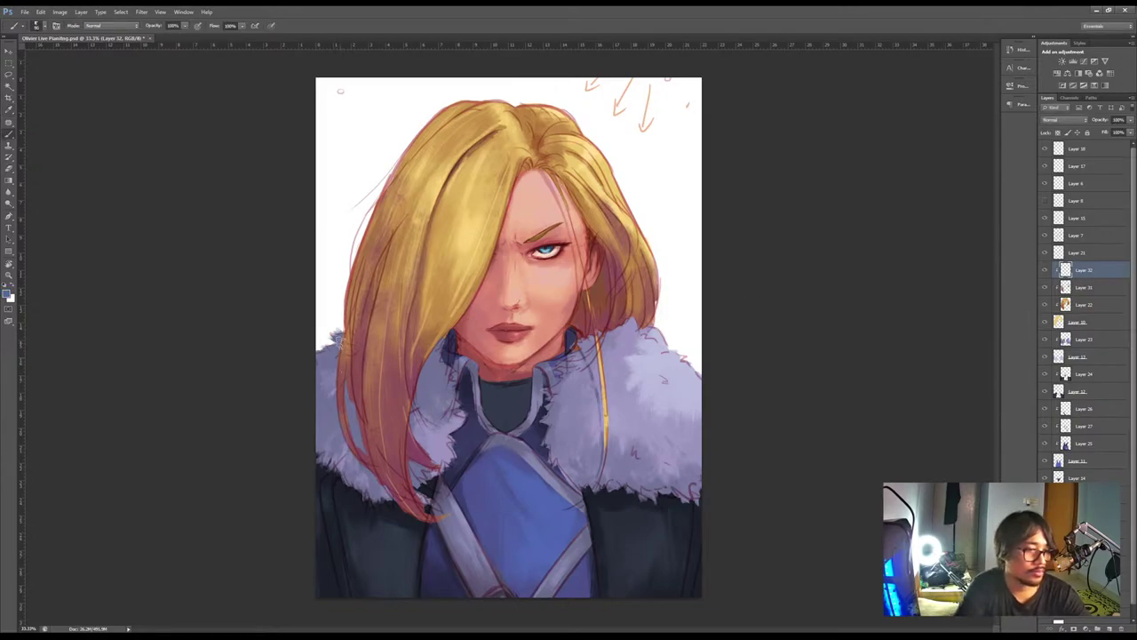
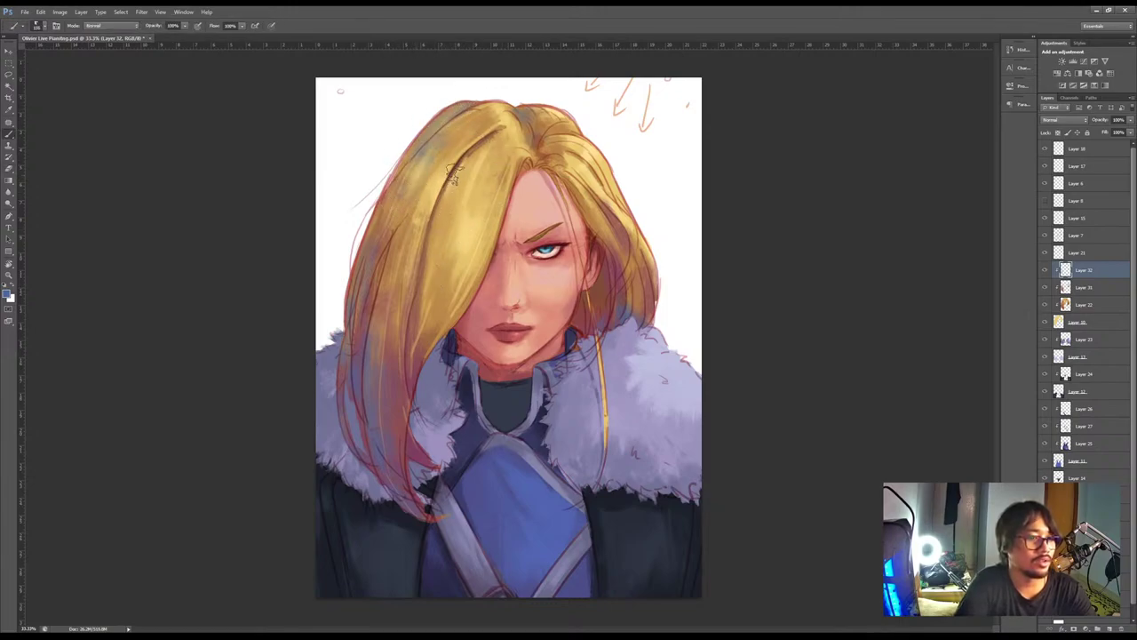
{"action": "key", "text": "e"}
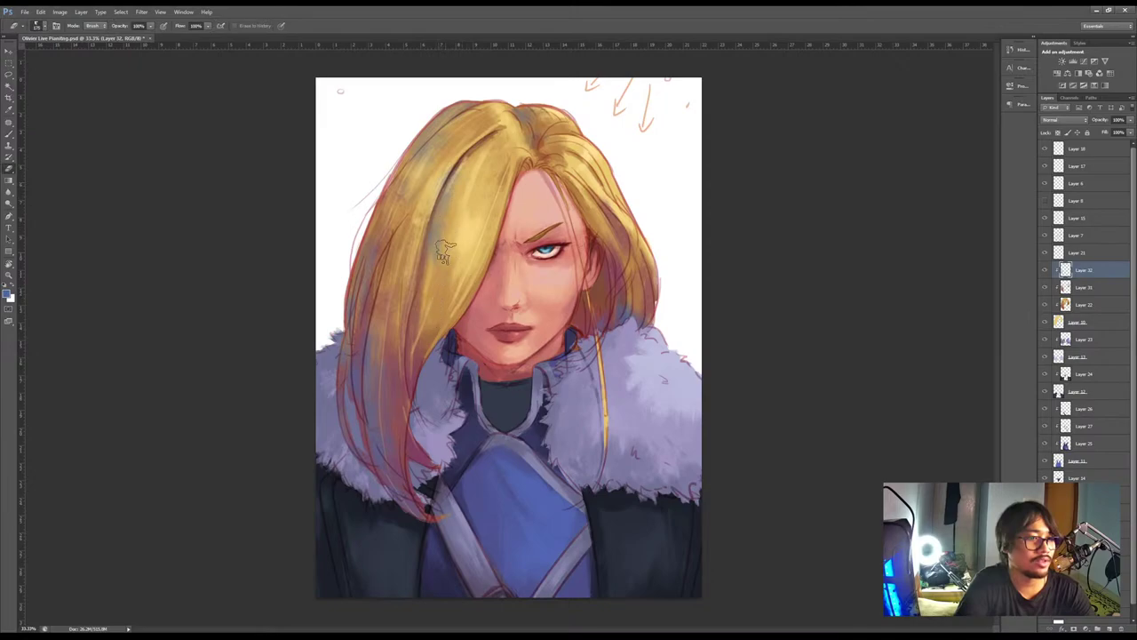
{"action": "key", "text": "b"}
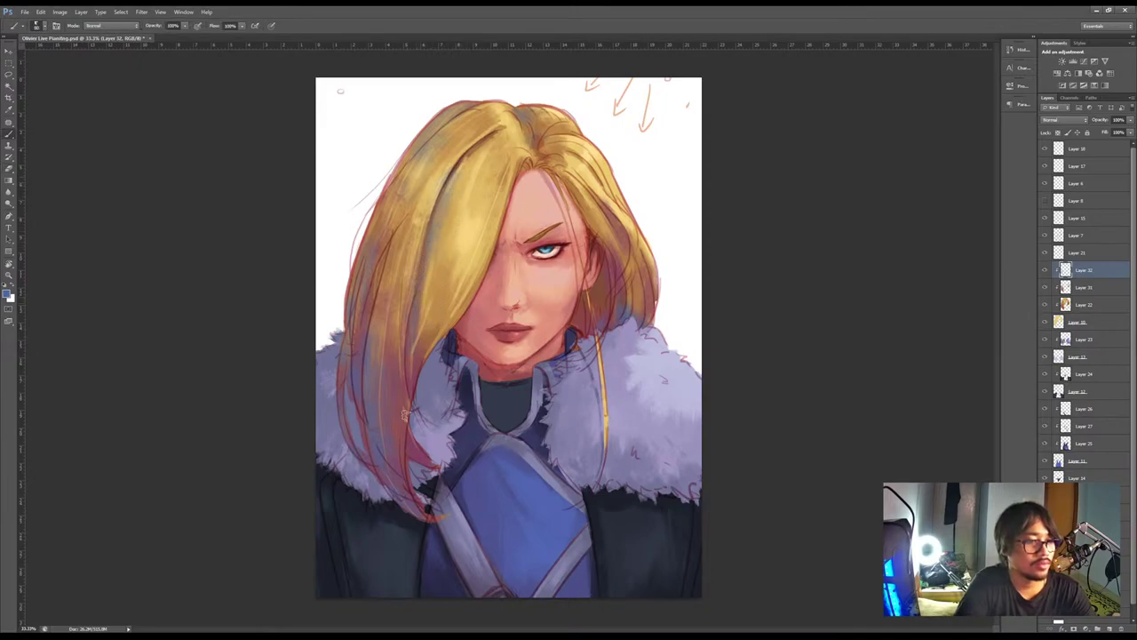
Deepen the hairline at the forehead and the locks beside the ear with reddish and purplish tones sampled from the hair
{"action": "left_click", "coordinate": [422, 359], "text": "alt"}
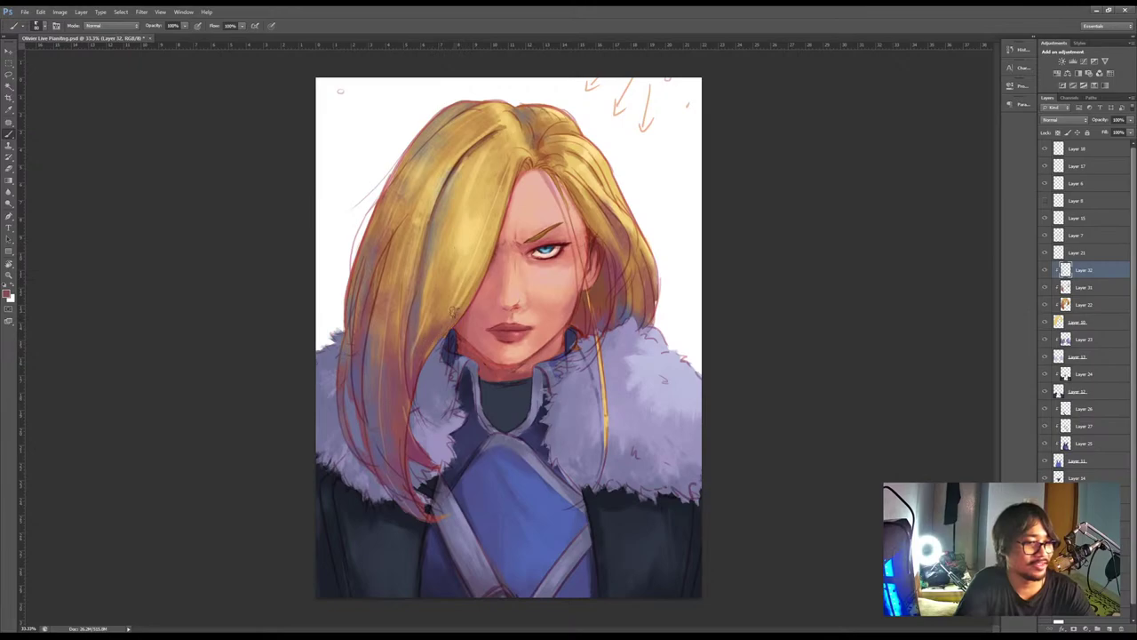
{"action": "mouse_move", "coordinate": [526, 160]}
{"action": "left_mouse_down"}
{"action": "mouse_move", "coordinate": [525, 172]}
{"action": "mouse_move", "coordinate": [552, 181]}
{"action": "mouse_move", "coordinate": [597, 237]}
{"action": "left_mouse_up"}
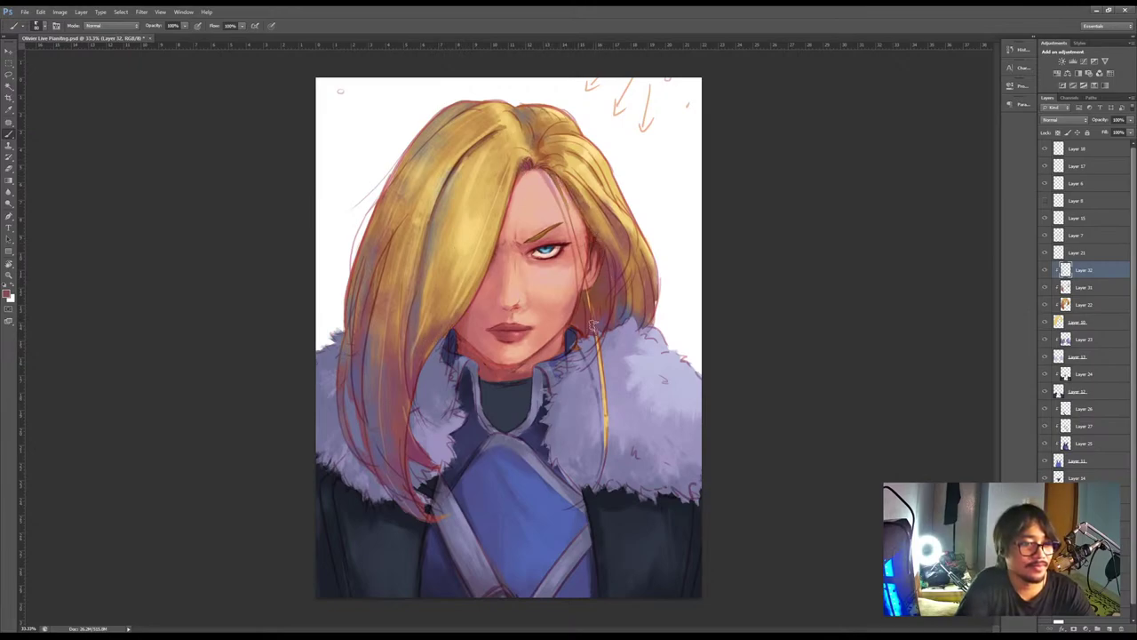
{"action": "left_click", "coordinate": [630, 312], "text": "alt"}
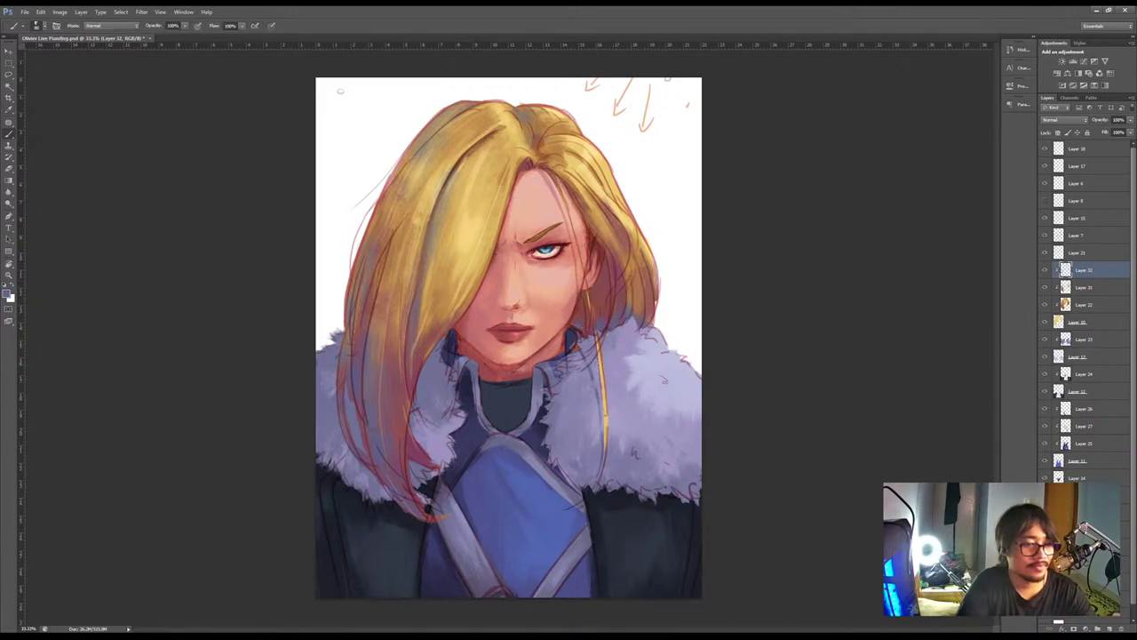
Add a clipped layer above the inner collar's Layer 14 and shade the collar with dark blue-black tones
{"action": "left_click_drag", "start_coordinate": [1130, 464], "coordinate": [1133, 525]}
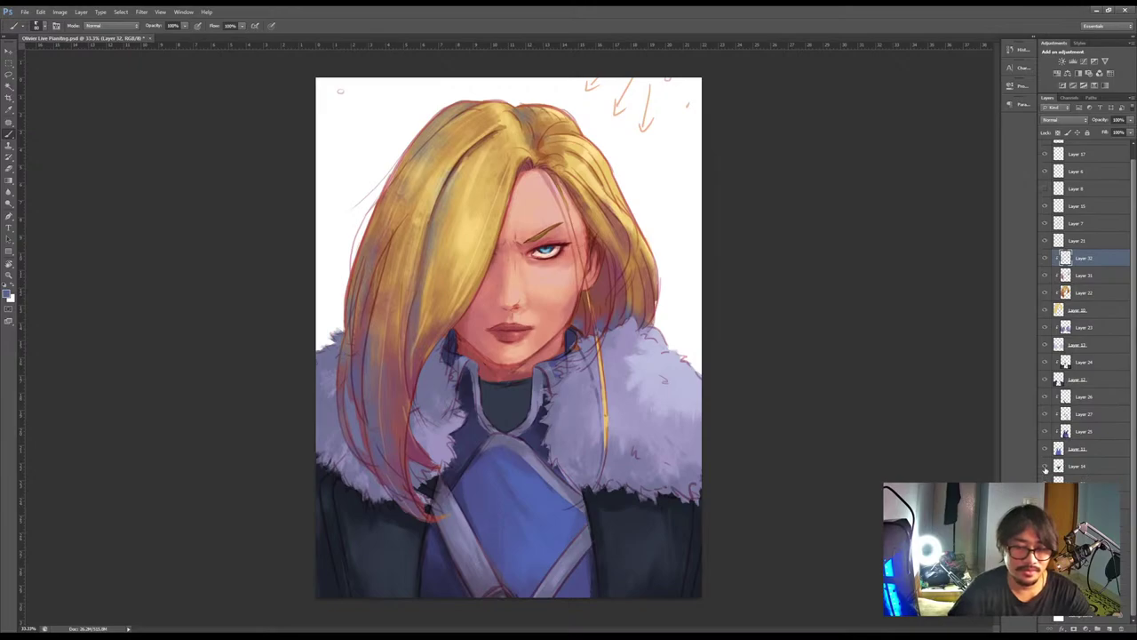
{"action": "left_click", "coordinate": [1078, 466]}
{"action": "key", "text": "i"}
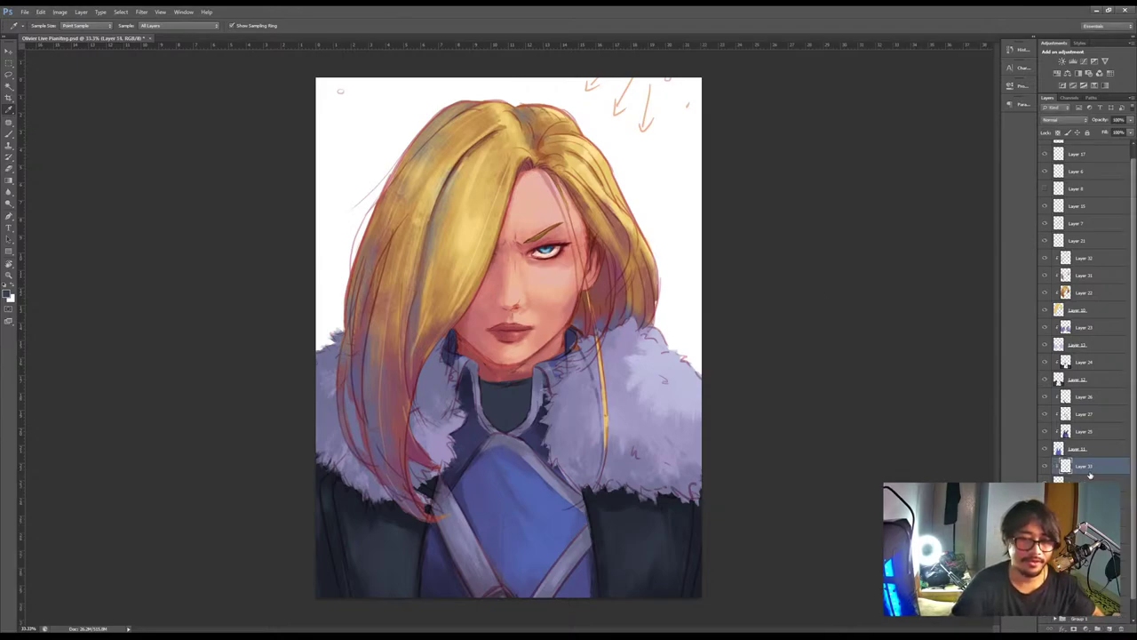
{"action": "key", "text": "b"}
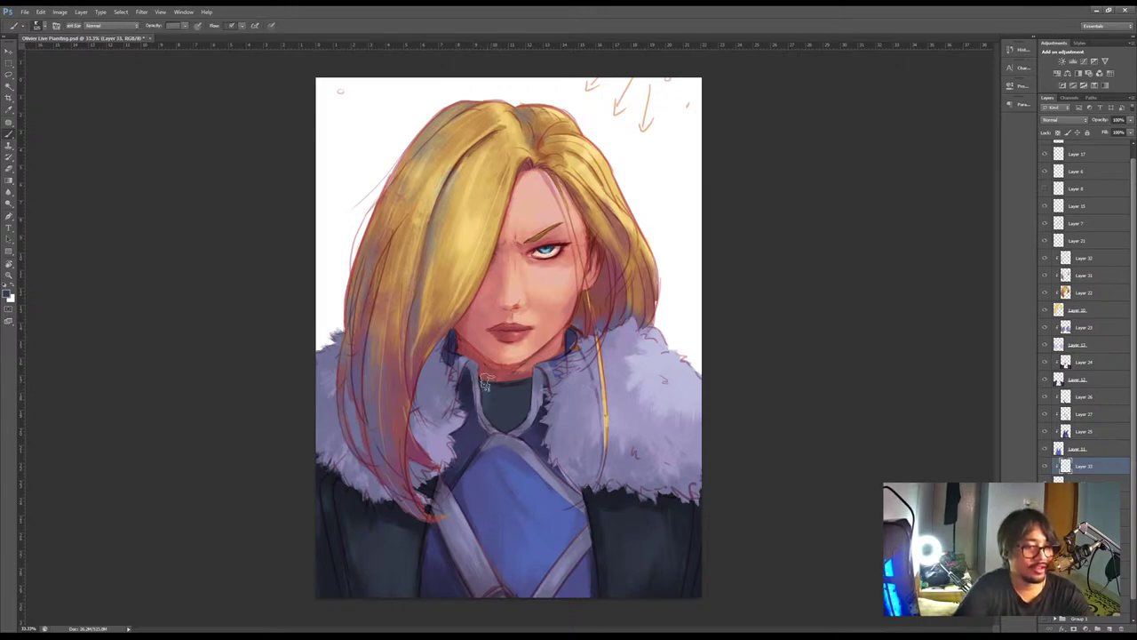
{"action": "key", "text": "i"}
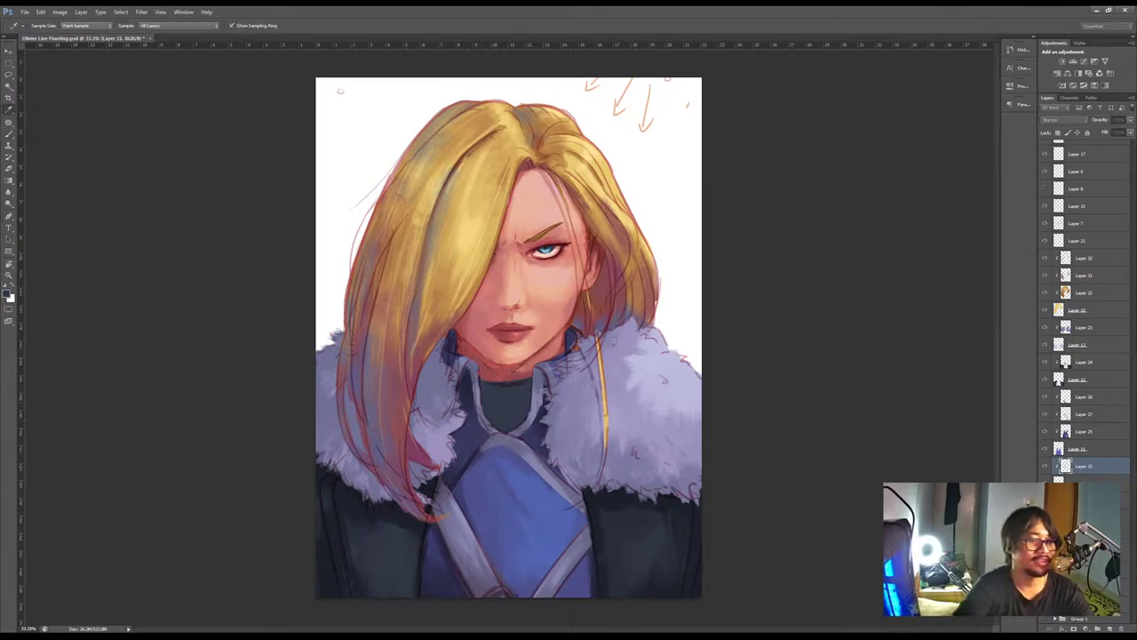
{"action": "key", "text": "b"}
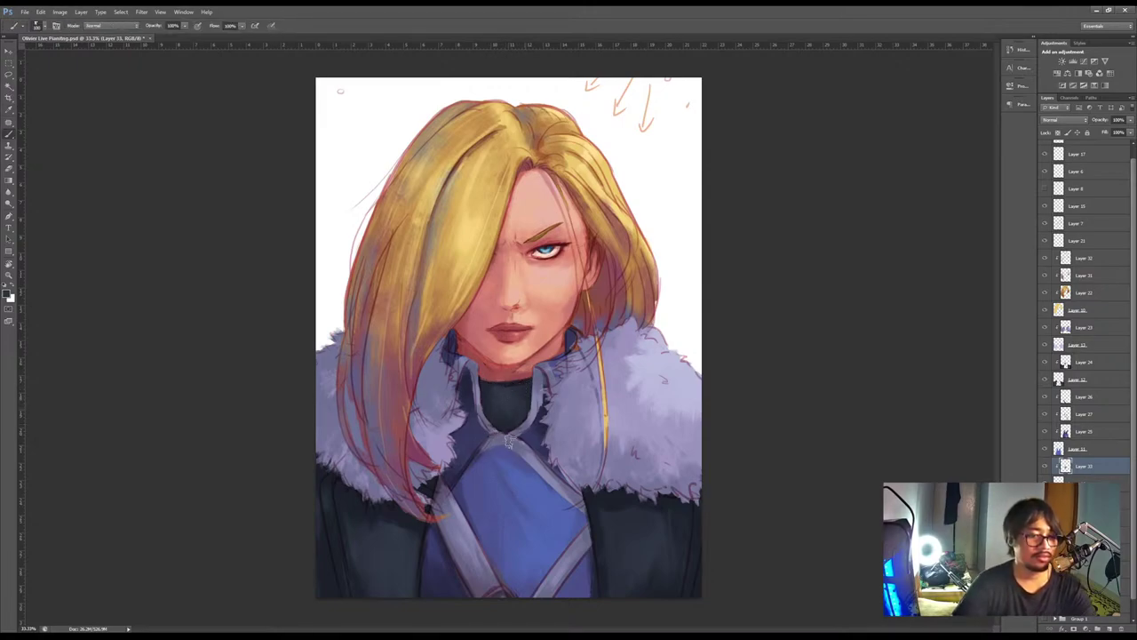
{"action": "key", "text": "alt"}
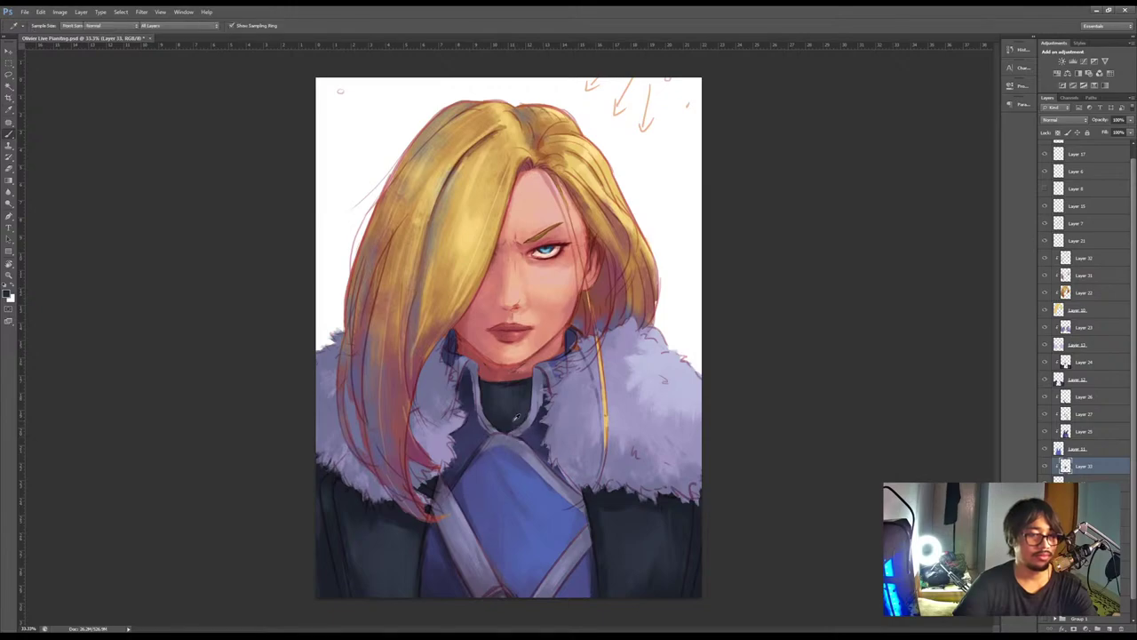
{"action": "left_click", "coordinate": [517, 417], "text": "alt"}
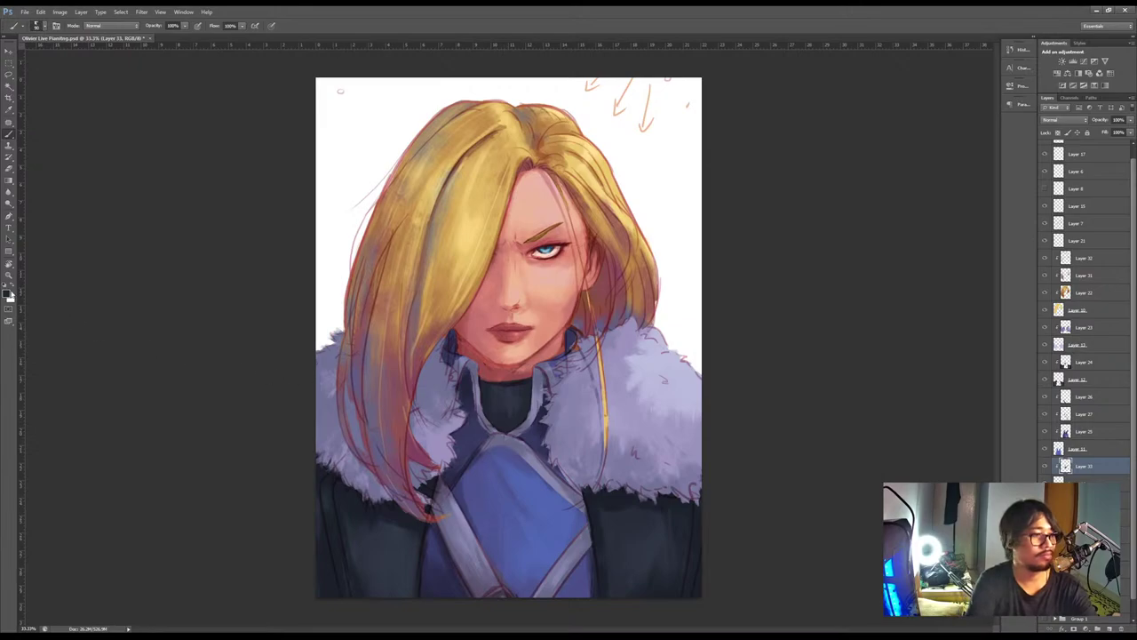
{"action": "left_click", "coordinate": [8, 294]}
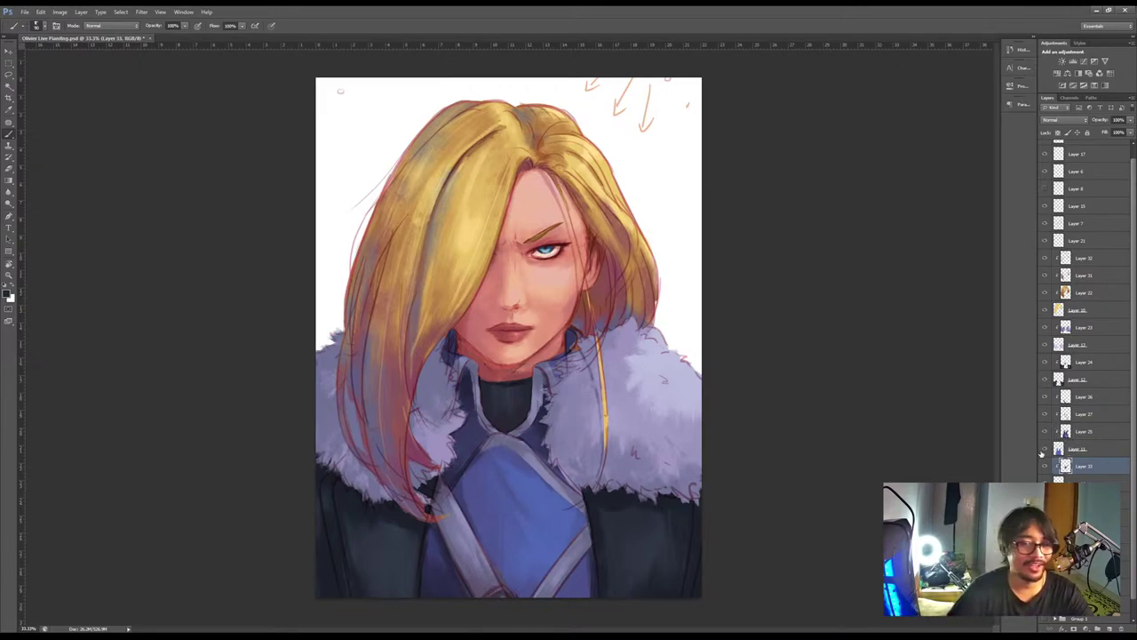
Check the coat's shading by toggling Layer 24's visibility, and add a clipped layer directly above Layer 12
{"action": "left_click", "coordinate": [1081, 363]}
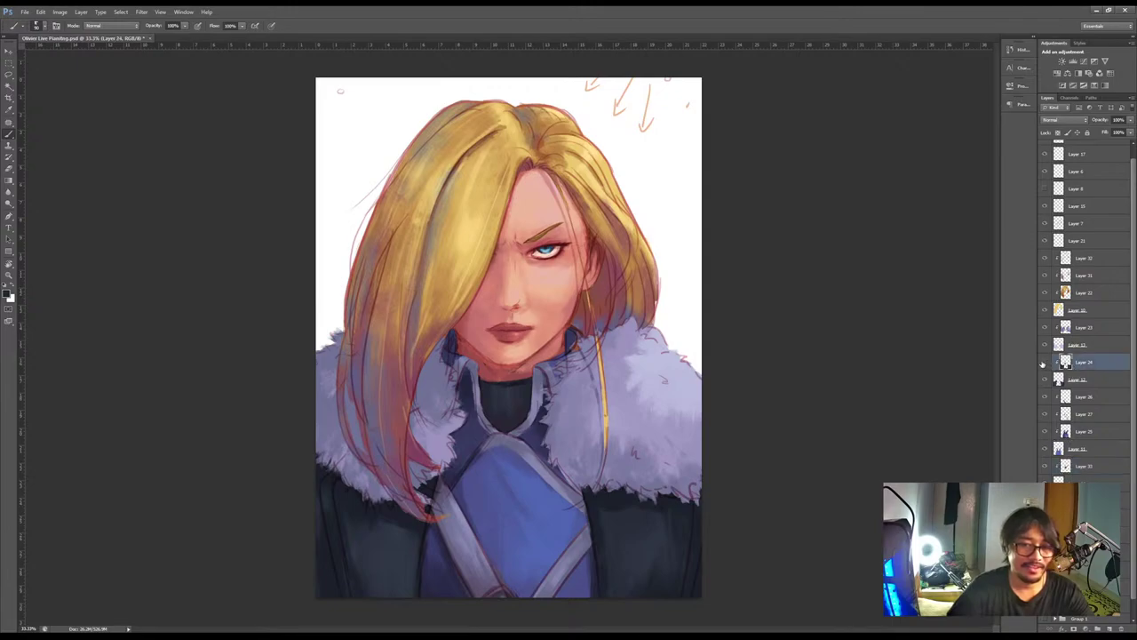
{"action": "left_click", "coordinate": [1046, 362]}
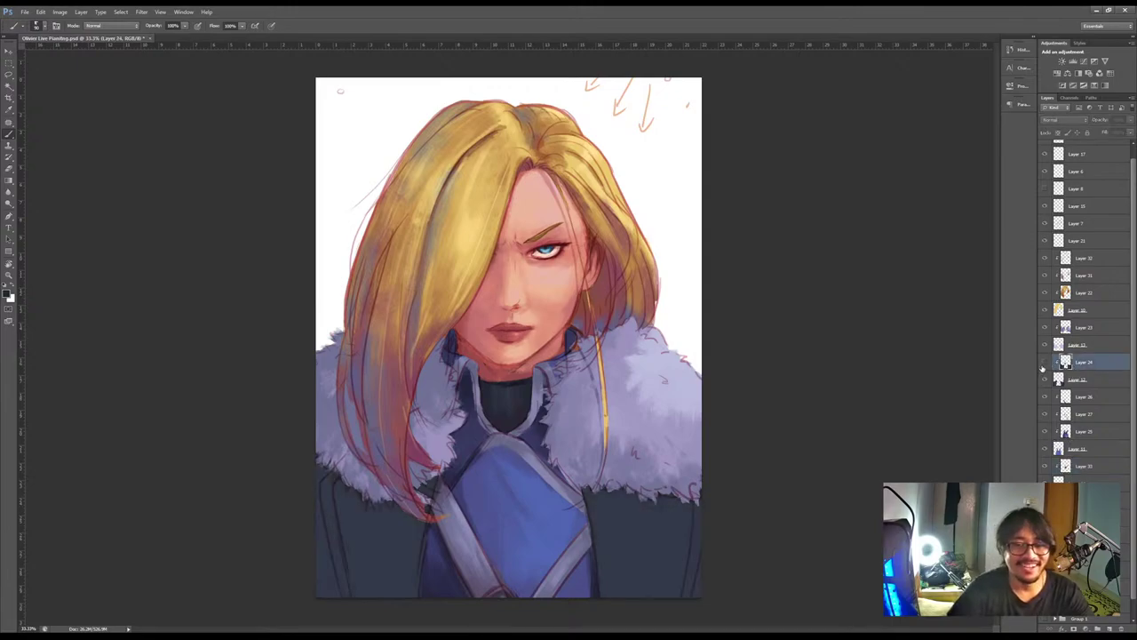
{"action": "left_click", "coordinate": [1045, 363]}
{"action": "left_click", "coordinate": [1083, 381]}
{"action": "left_click", "coordinate": [1111, 626]}
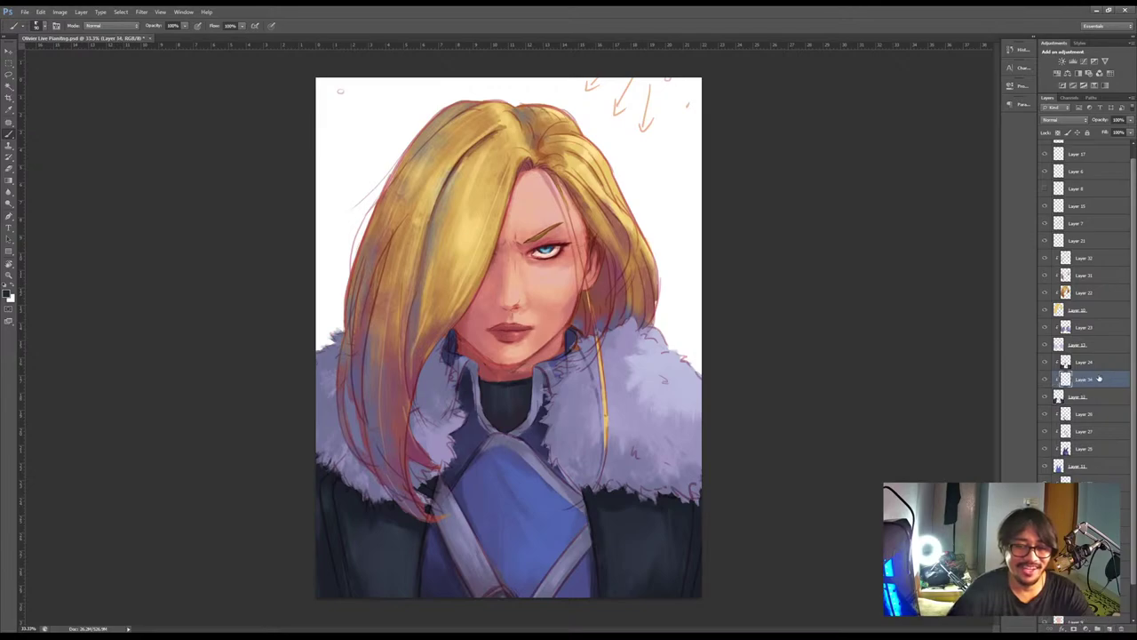
Try tinting the dark coat with blue sampled from the clothing on the new clipped layer, using a large brush
{"action": "key", "text": "i"}
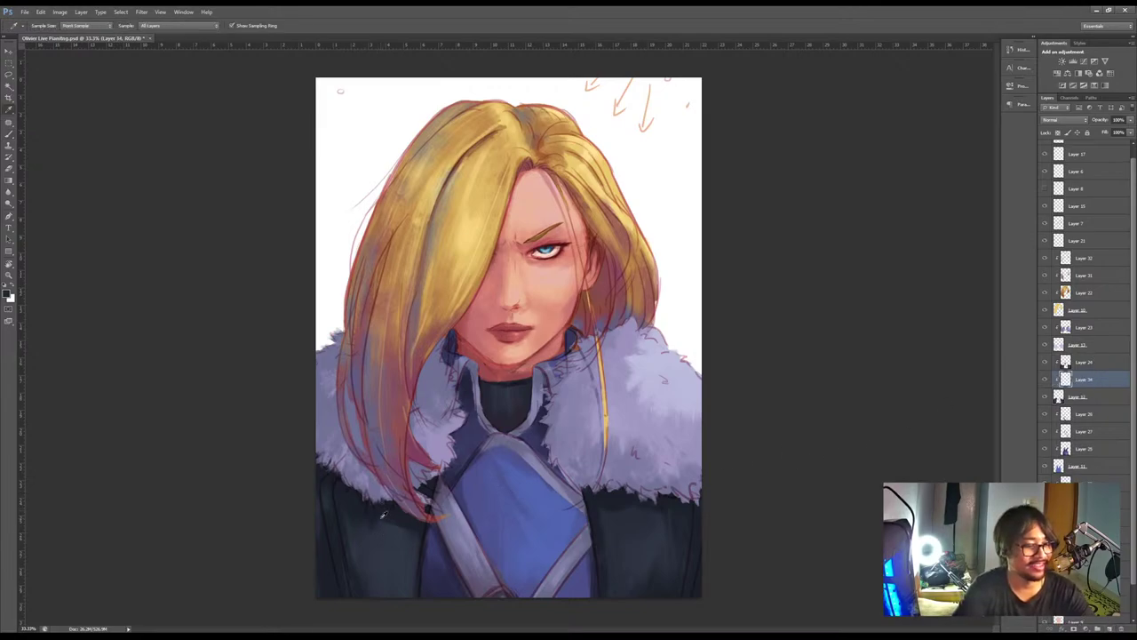
{"action": "left_click", "coordinate": [479, 415]}
{"action": "key", "text": "b"}
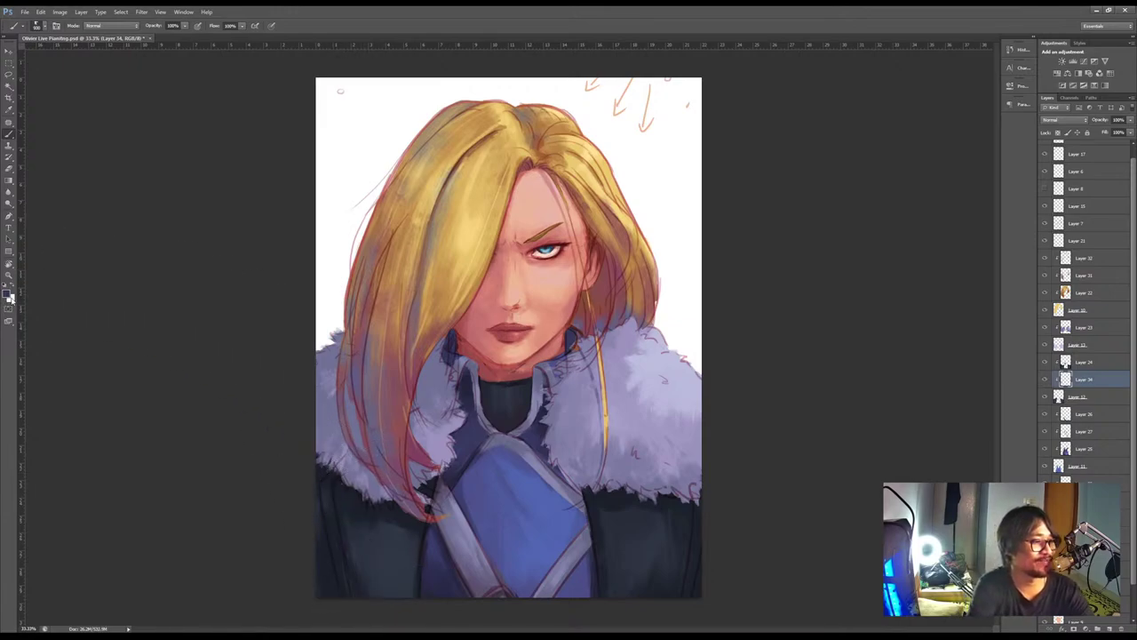
{"action": "key", "text": "i"}
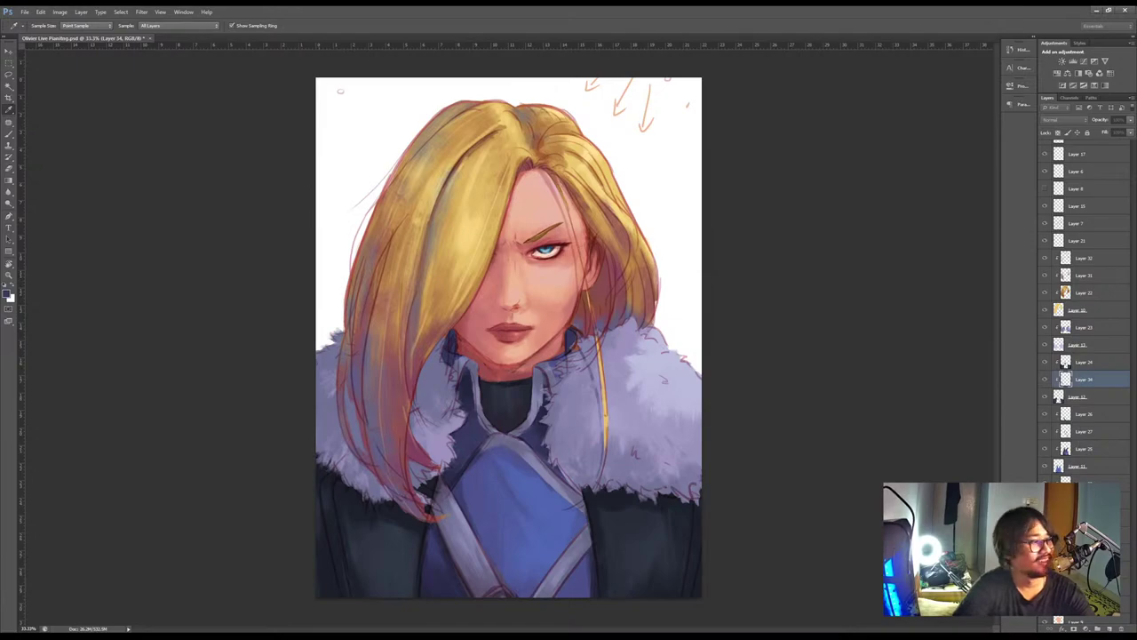
{"action": "key", "text": "b"}
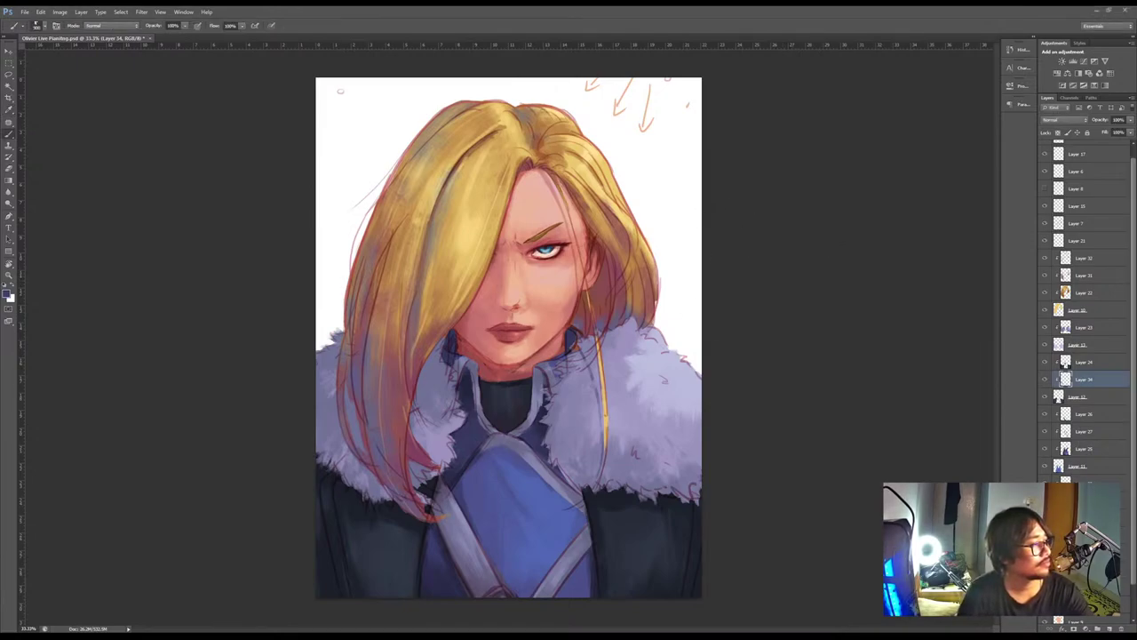
{"action": "key", "text": "ctrl+s"}
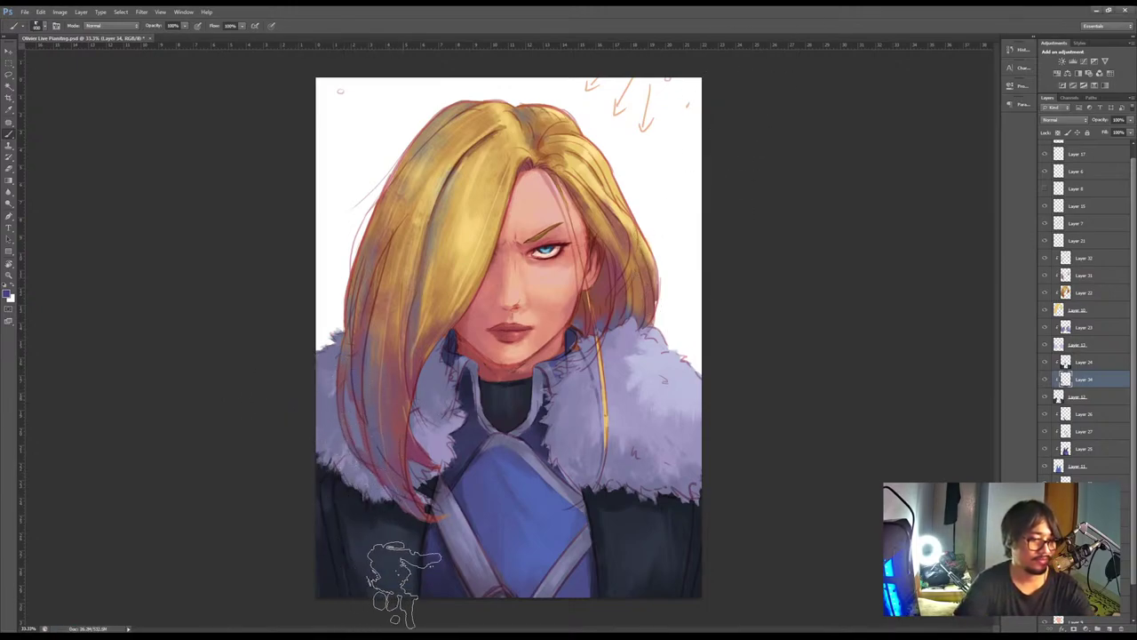
Move the clipped Layer 34 above Layer 24 and glaze the dark coat with dark blue tones using a large brush
{"action": "left_click", "coordinate": [1080, 362]}
{"action": "key", "text": "e"}
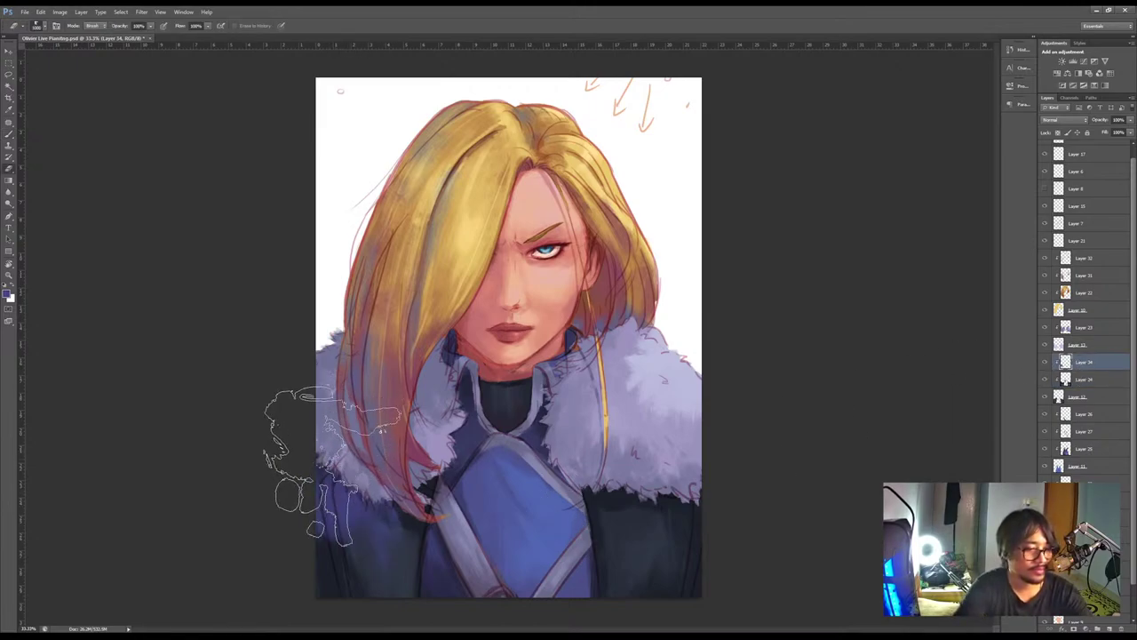
{"action": "key", "text": "i"}
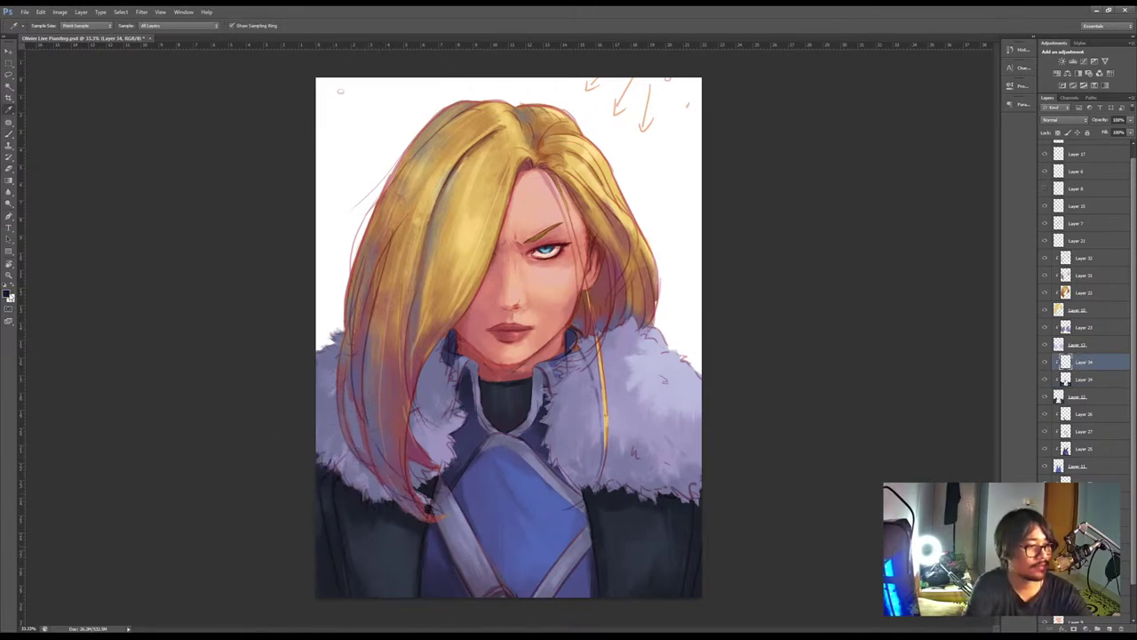
{"action": "left_click", "coordinate": [7, 294]}
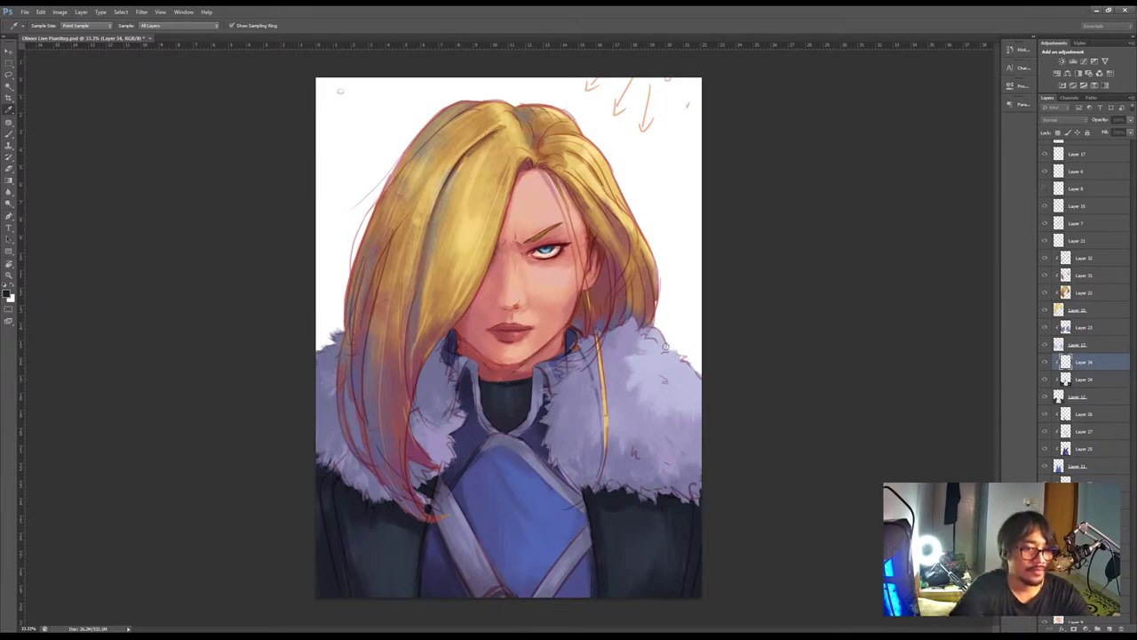
{"action": "key", "text": "b"}
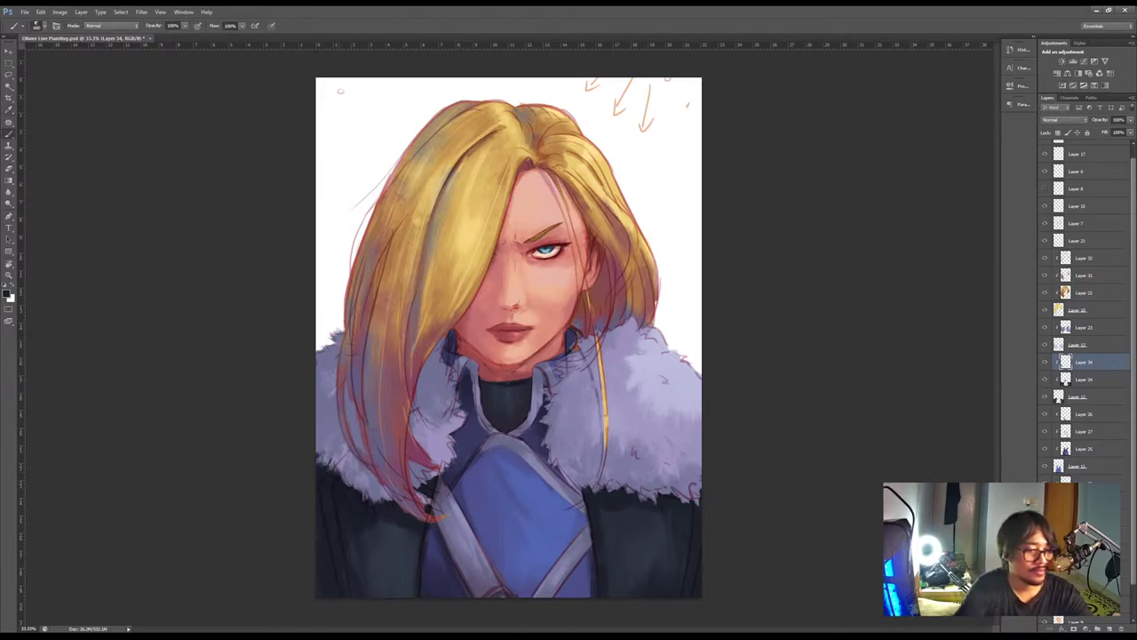
{"action": "key", "text": "i"}
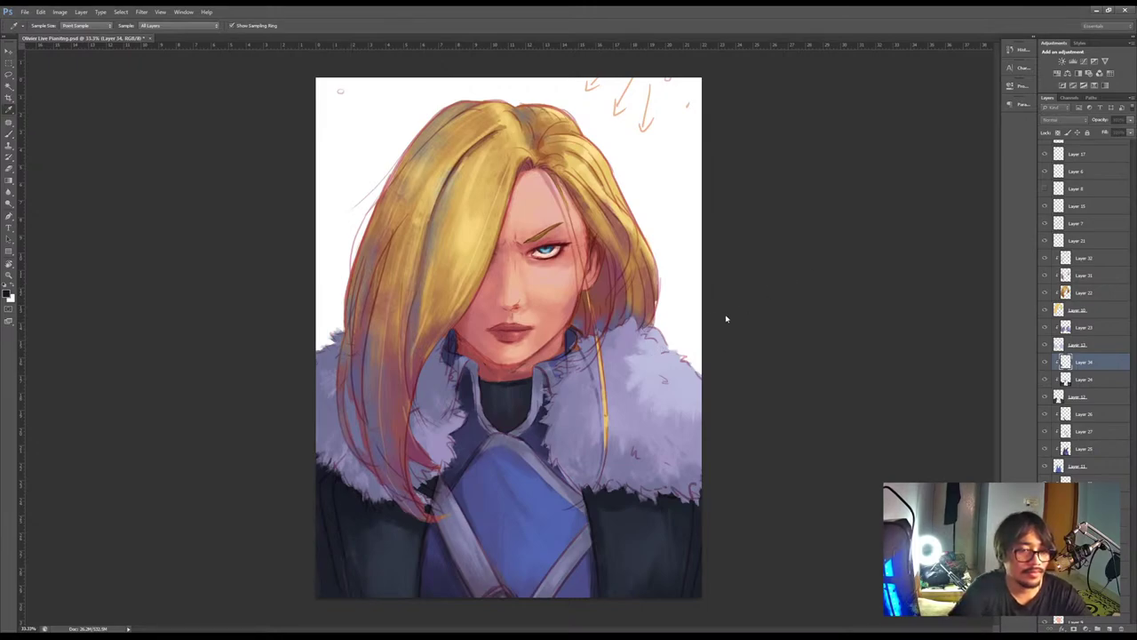
{"action": "key", "text": "b"}
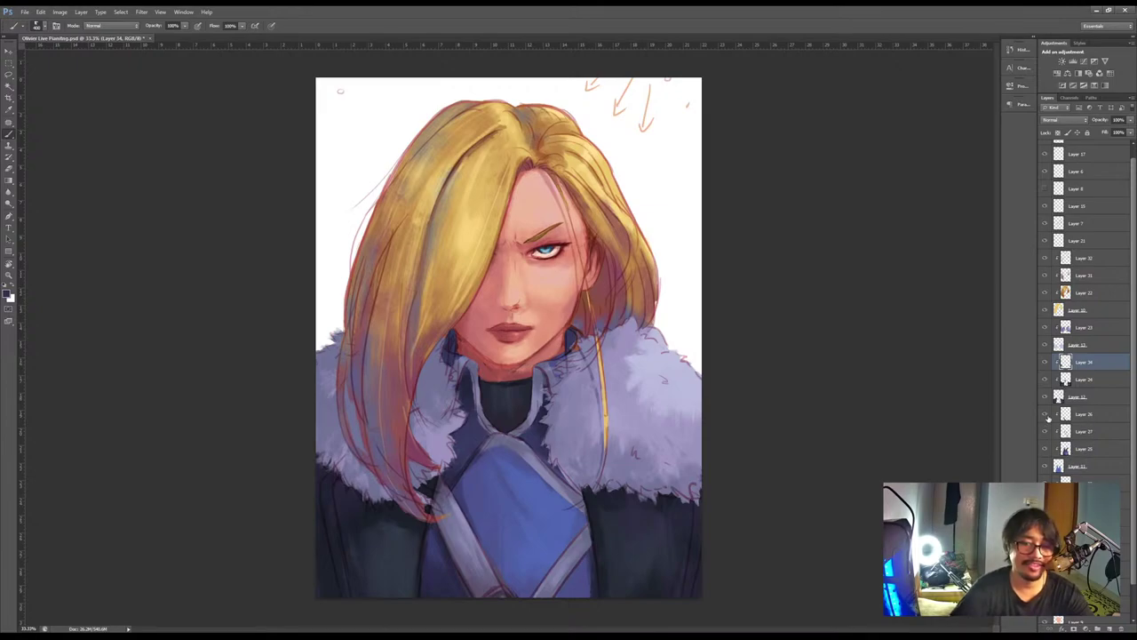
Add a clipped layer above Layer 26 and glaze the blue uniform's trim and lower edges with dark reddish tones
{"action": "left_click", "coordinate": [1080, 432]}
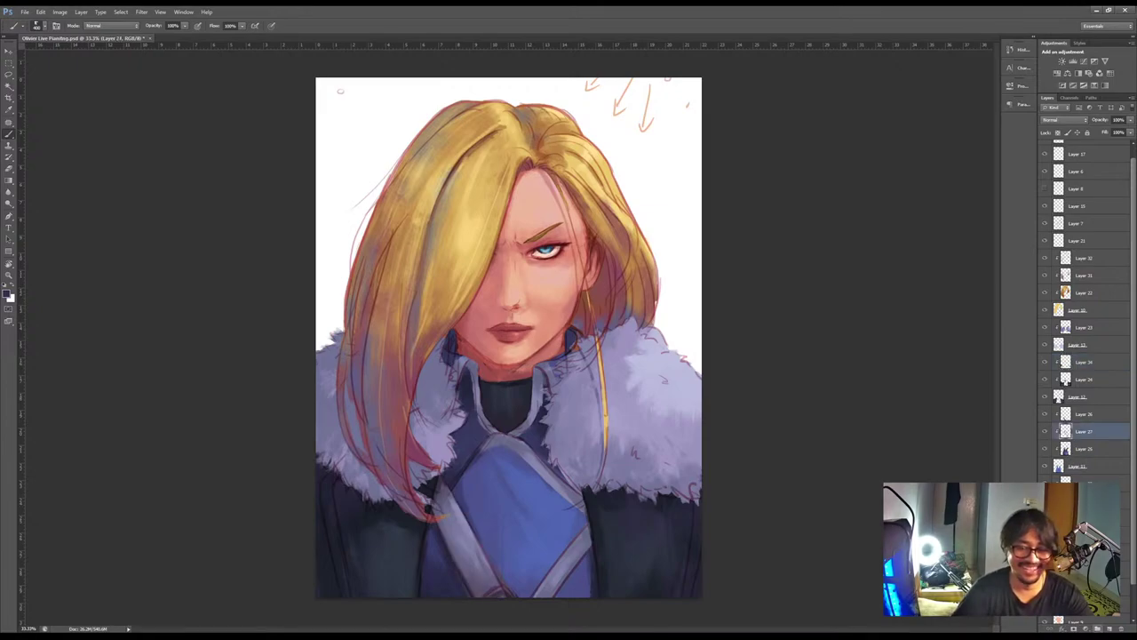
{"action": "left_click", "coordinate": [1110, 628]}
{"action": "key", "text": "alt"}
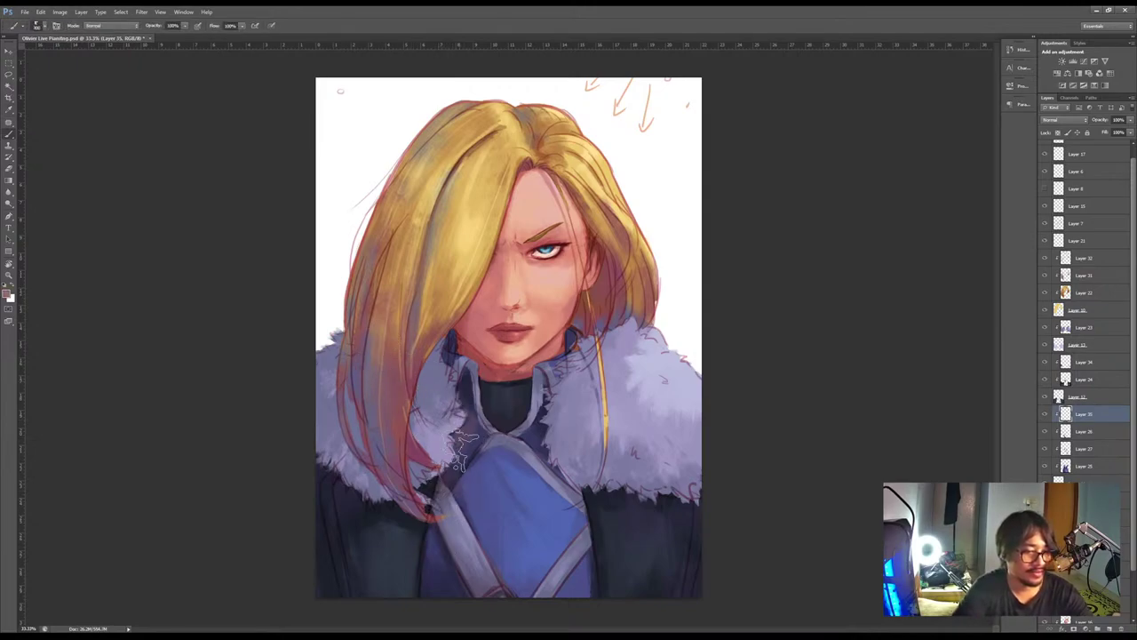
{"action": "key", "text": "e"}
{"action": "key", "text": "i"}
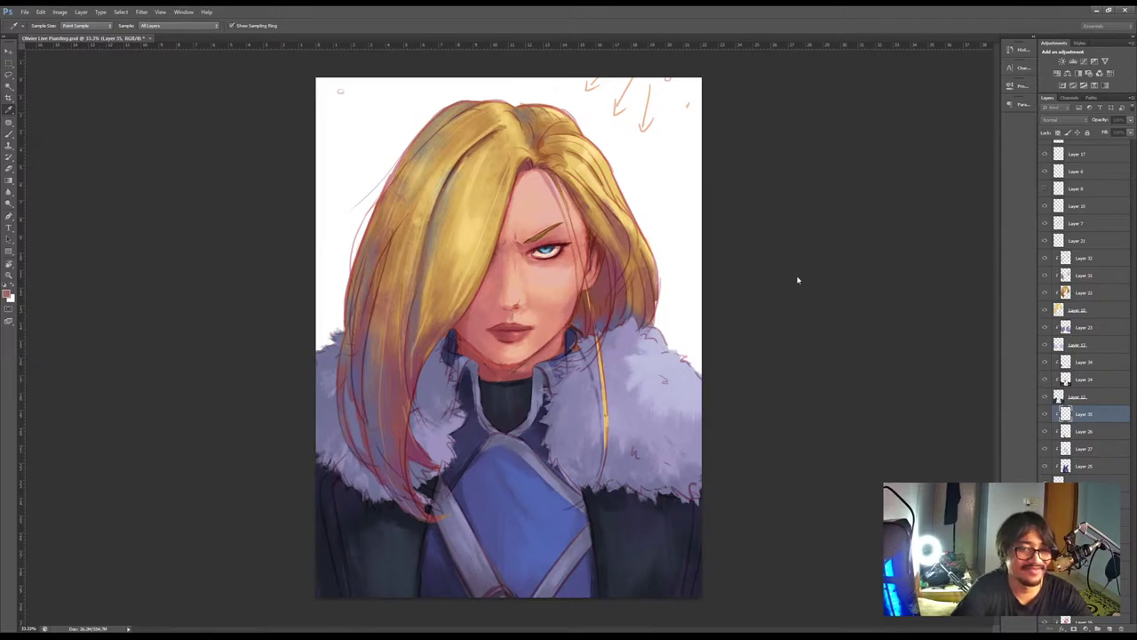
{"action": "key", "text": "b"}
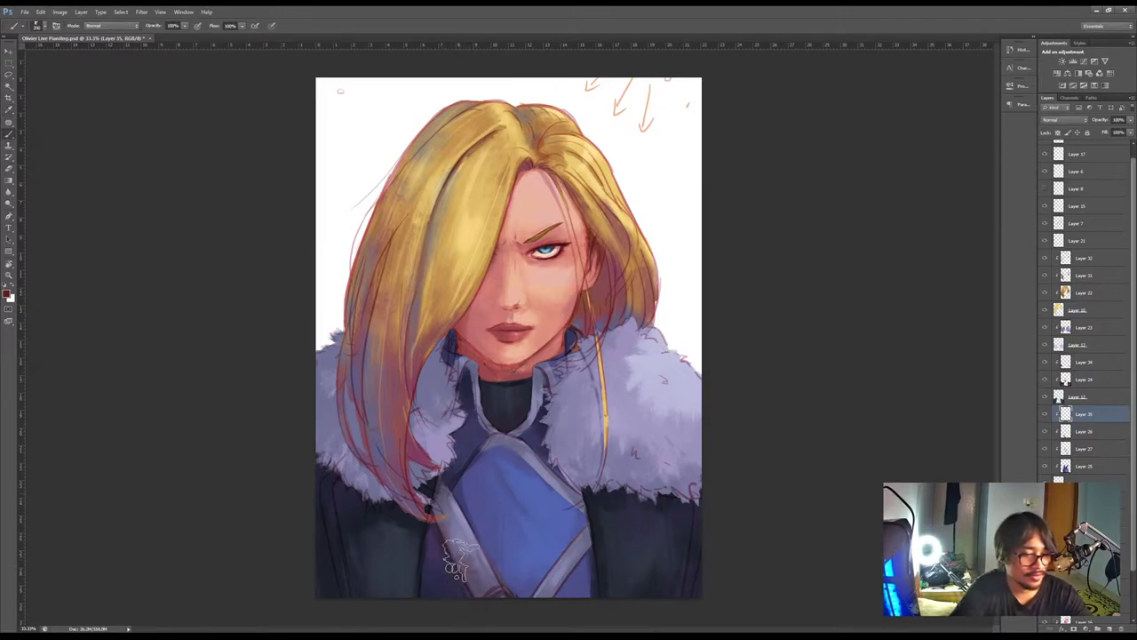
{"action": "key", "text": "v"}
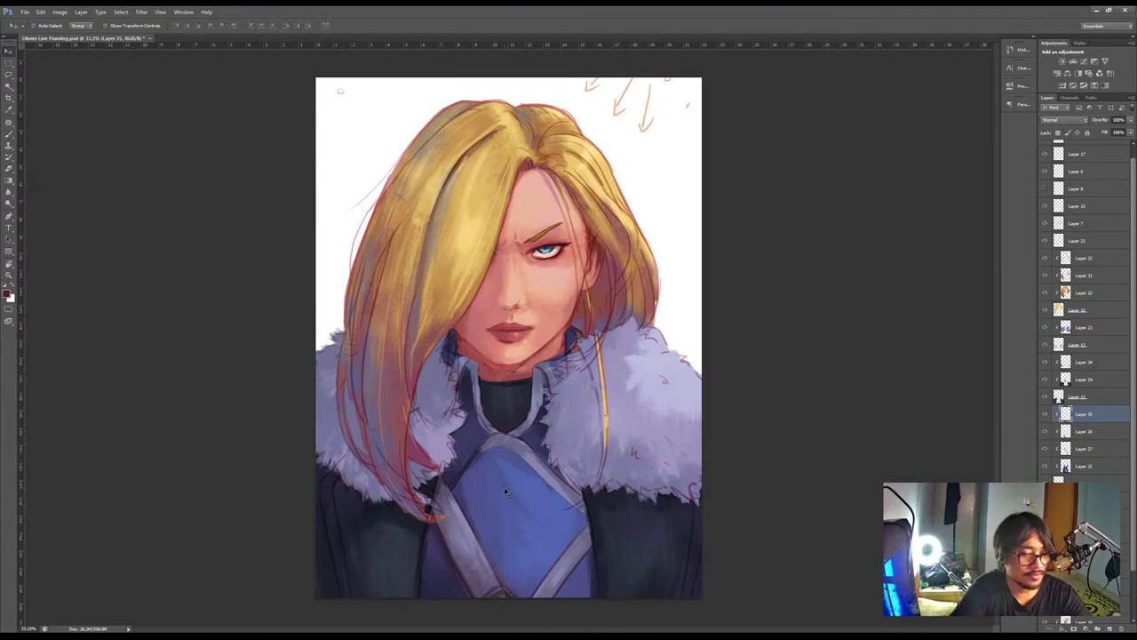
{"action": "key", "text": "b"}
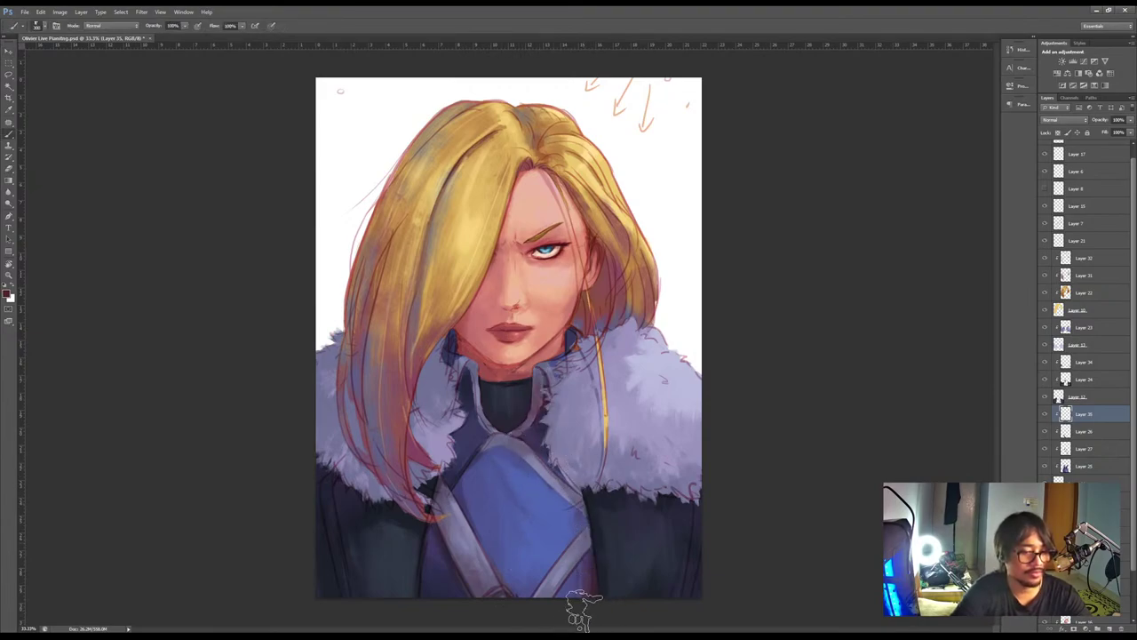
Tint the lower part of the dark coat with dark red on Layer 34, softening it with the eraser
{"action": "left_click", "coordinate": [1086, 362]}
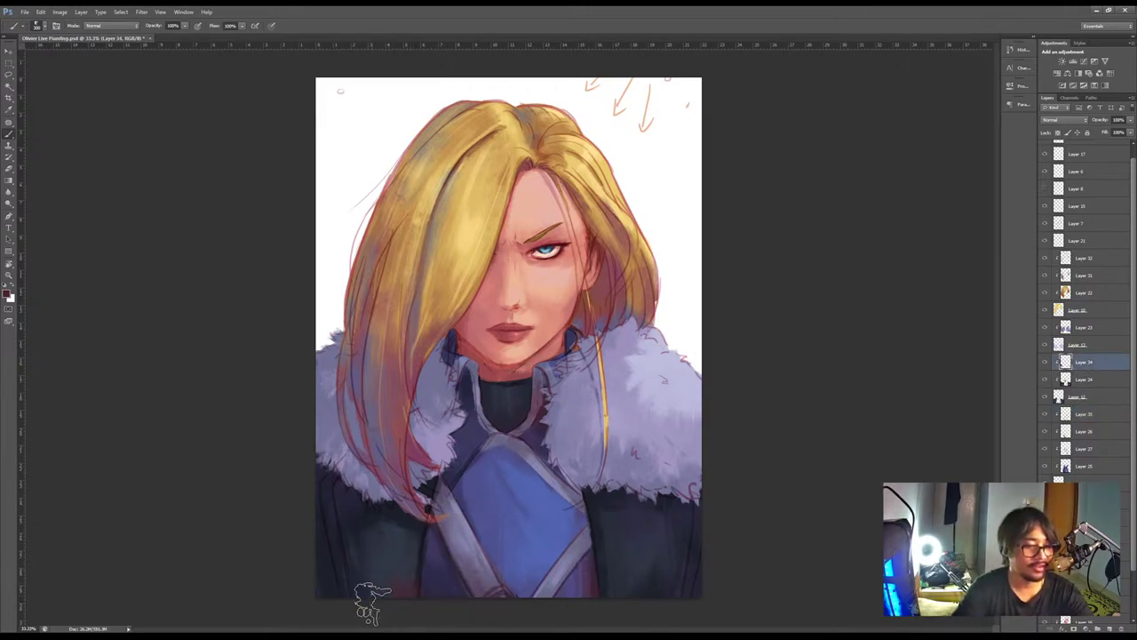
{"action": "key", "text": "e"}
{"action": "key", "text": "b"}
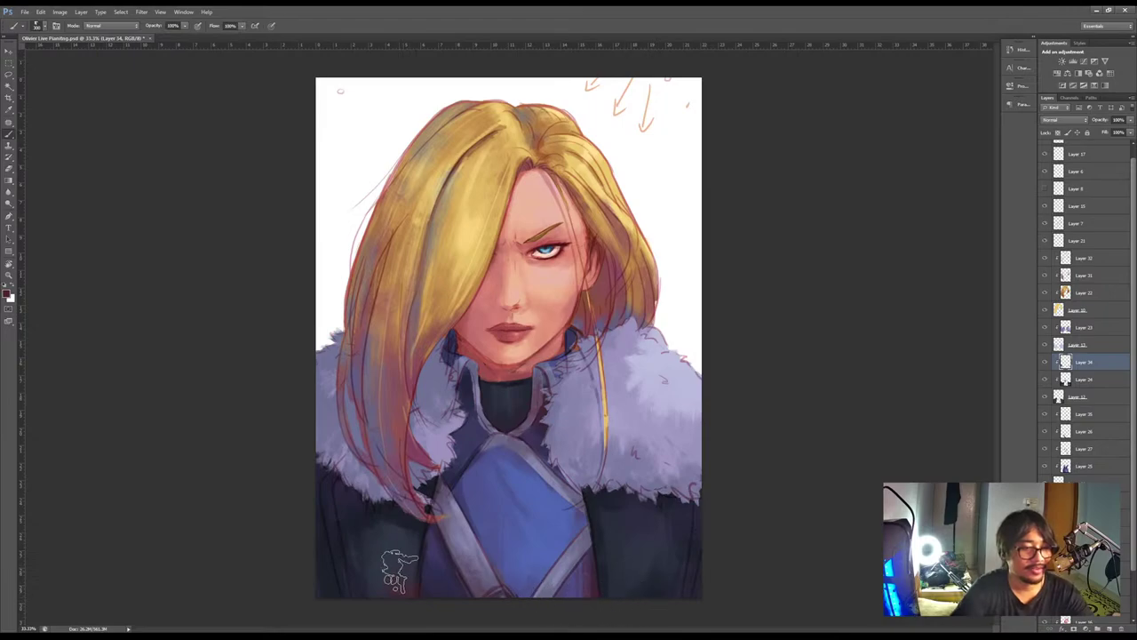
{"action": "key", "text": "e"}
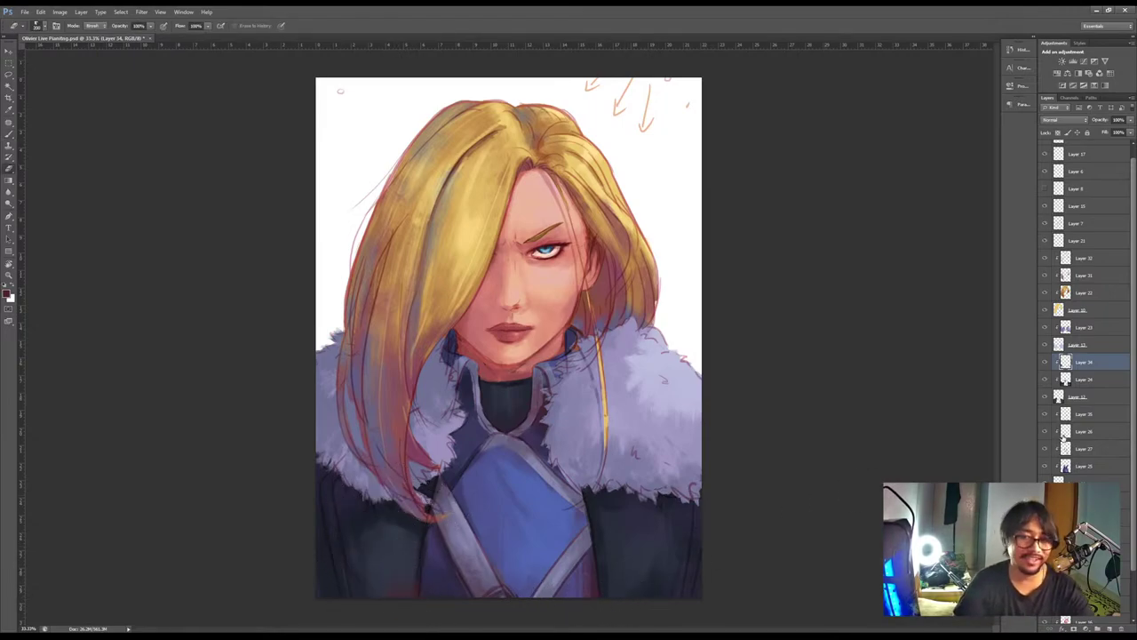
Add a clipped layer above Layer 24, sample the uniform trim's greyish tone, and move the new layer above Layer 34
{"action": "left_click", "coordinate": [1079, 388]}
{"action": "left_click", "coordinate": [1110, 626]}
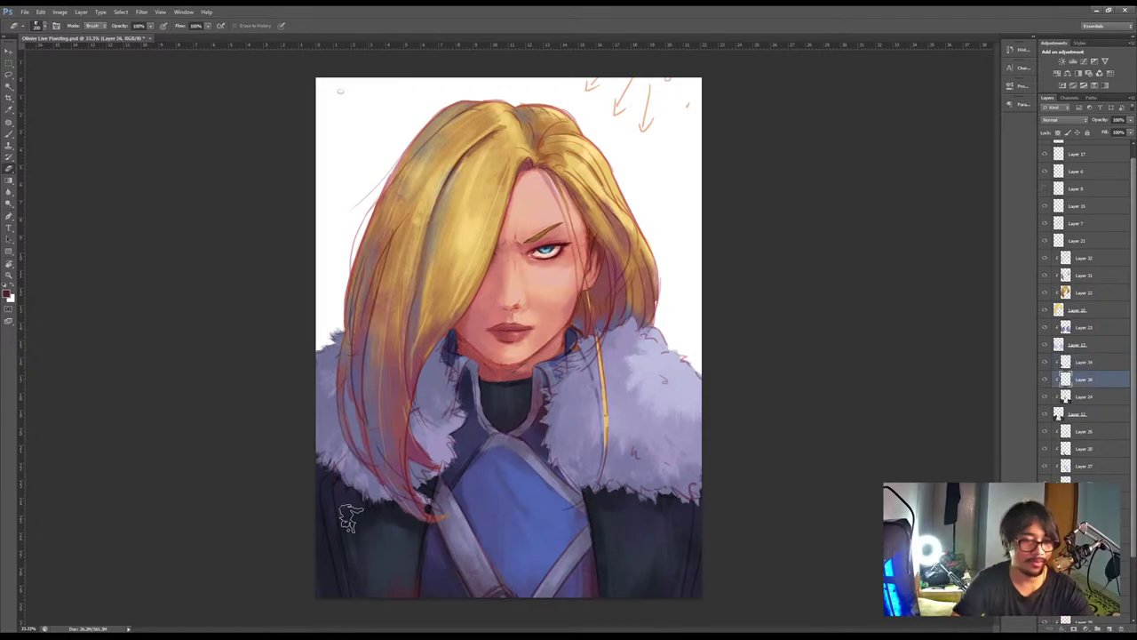
{"action": "key", "text": "i"}
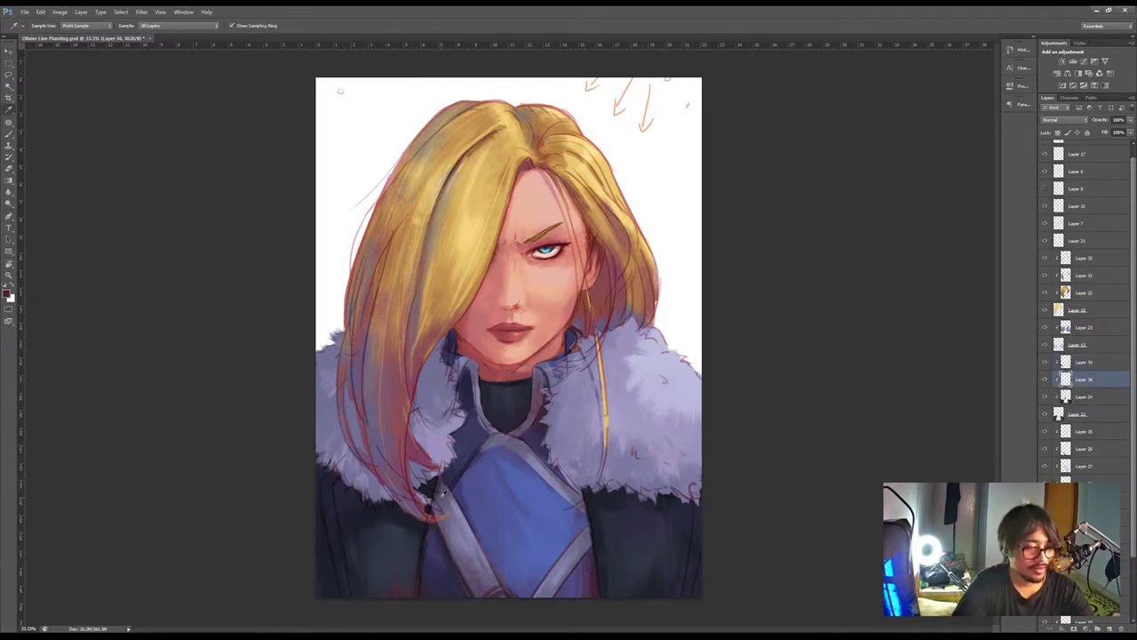
{"action": "left_click", "coordinate": [444, 493]}
{"action": "left_click_drag", "start_coordinate": [1081, 371], "coordinate": [1090, 359]}
Paint greyish trim lines down both outer sides of the dark coat and clean up their edges with the eraser
{"action": "key", "text": "b"}
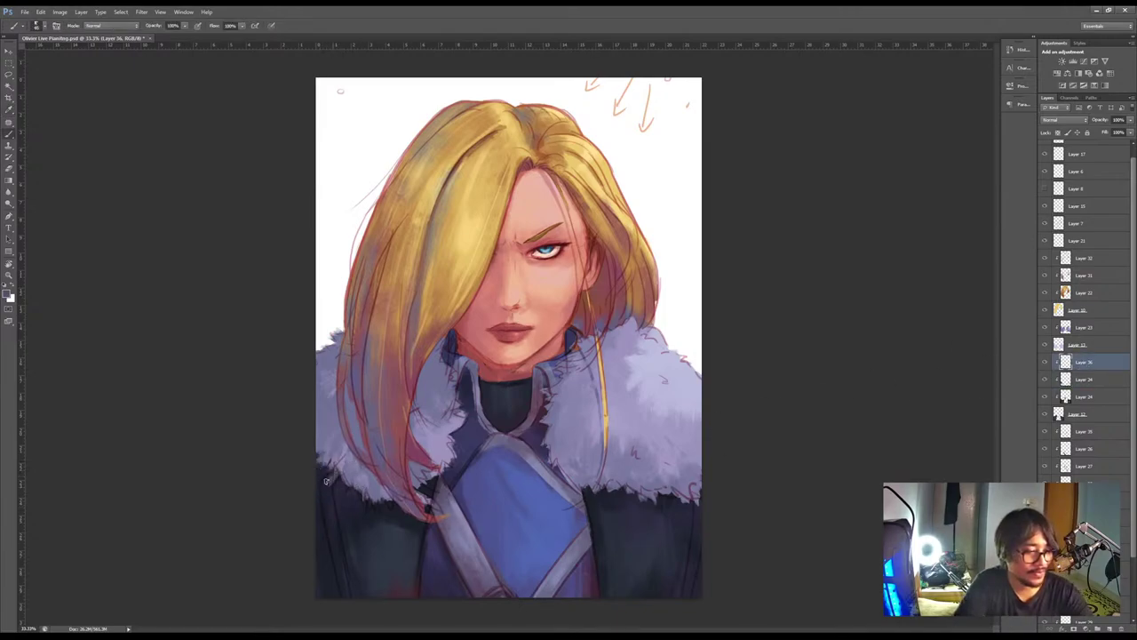
{"action": "left_click_drag", "start_coordinate": [326, 481], "coordinate": [330, 520]}
{"action": "left_click_drag", "start_coordinate": [329, 477], "coordinate": [343, 595]}
{"action": "left_click_drag", "start_coordinate": [701, 496], "coordinate": [691, 597]}
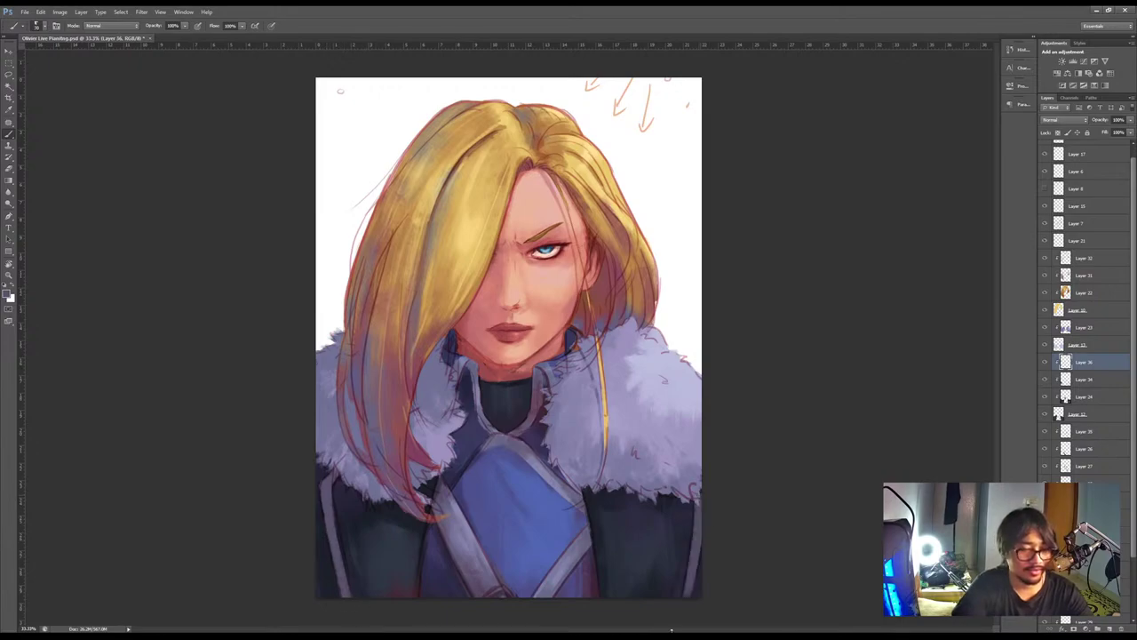
{"action": "left_click_drag", "start_coordinate": [699, 545], "coordinate": [691, 597]}
{"action": "key", "text": "e"}
{"action": "left_click_drag", "start_coordinate": [708, 557], "coordinate": [690, 617]}
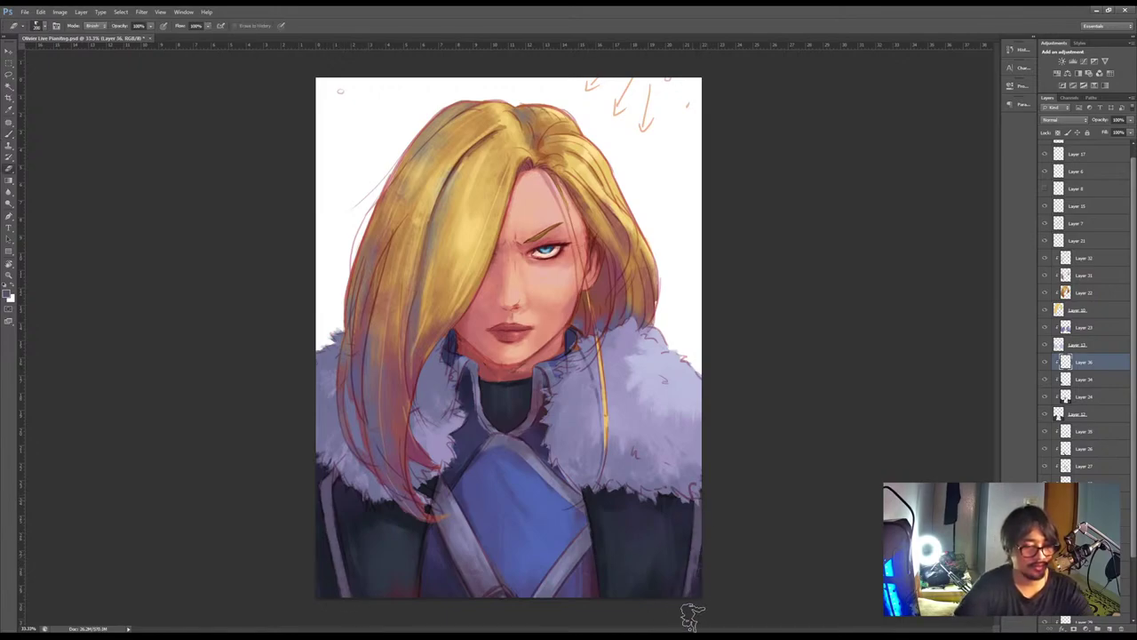
{"action": "key", "text": "b"}
{"action": "key", "text": "e"}
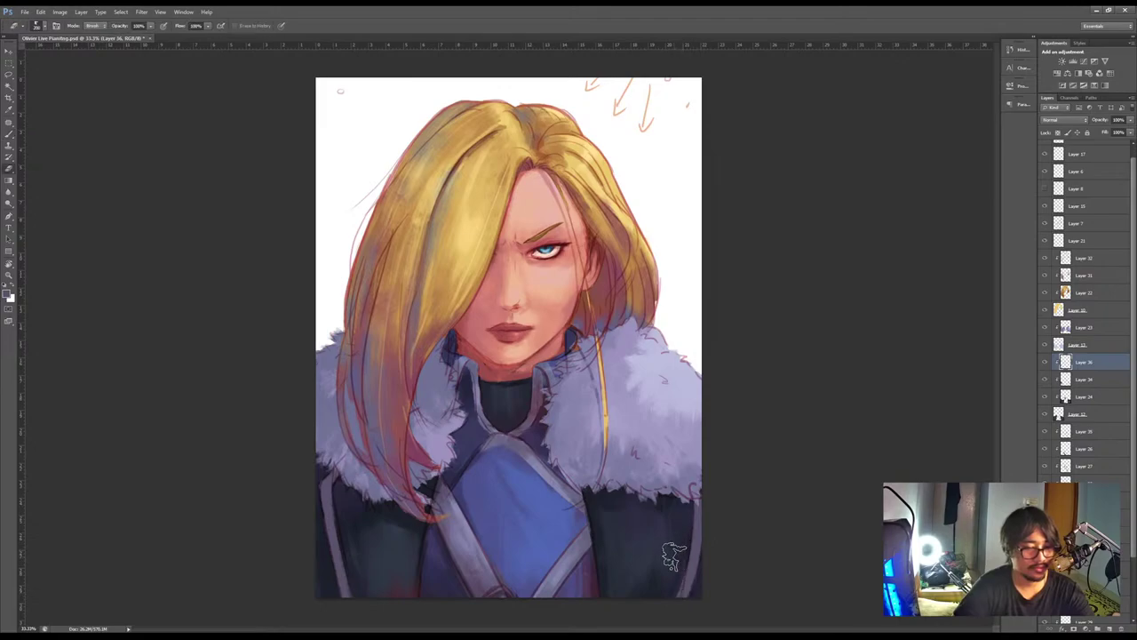
Shade the coat's trim lines with darker blue tones near the fur and toward the canvas's lower edge
{"action": "key", "text": "i"}
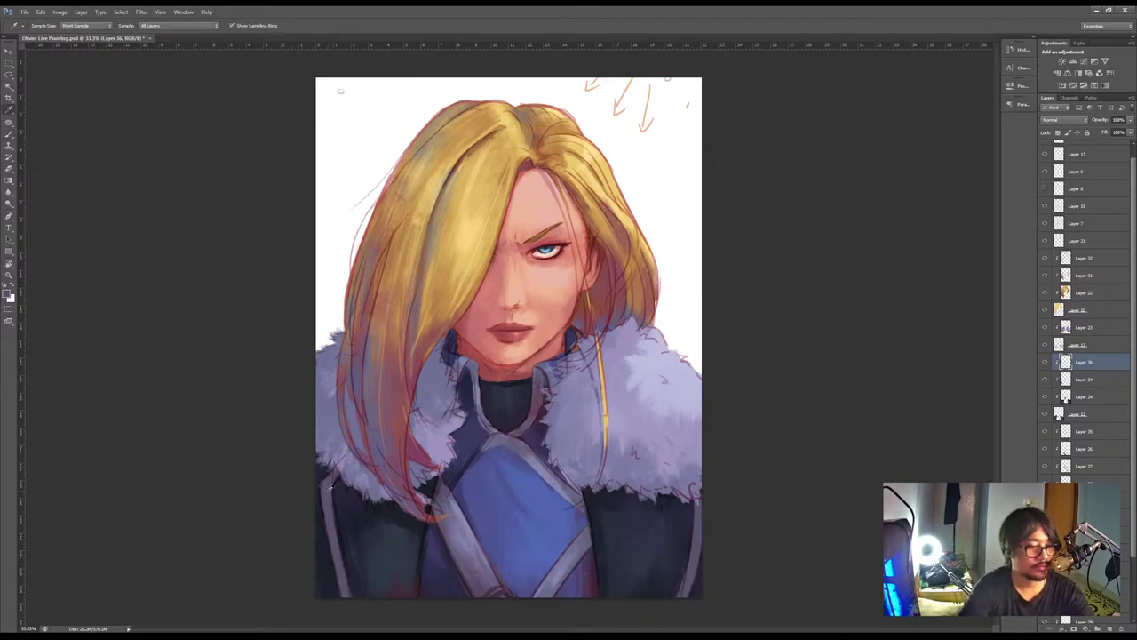
{"action": "left_click", "coordinate": [351, 328]}
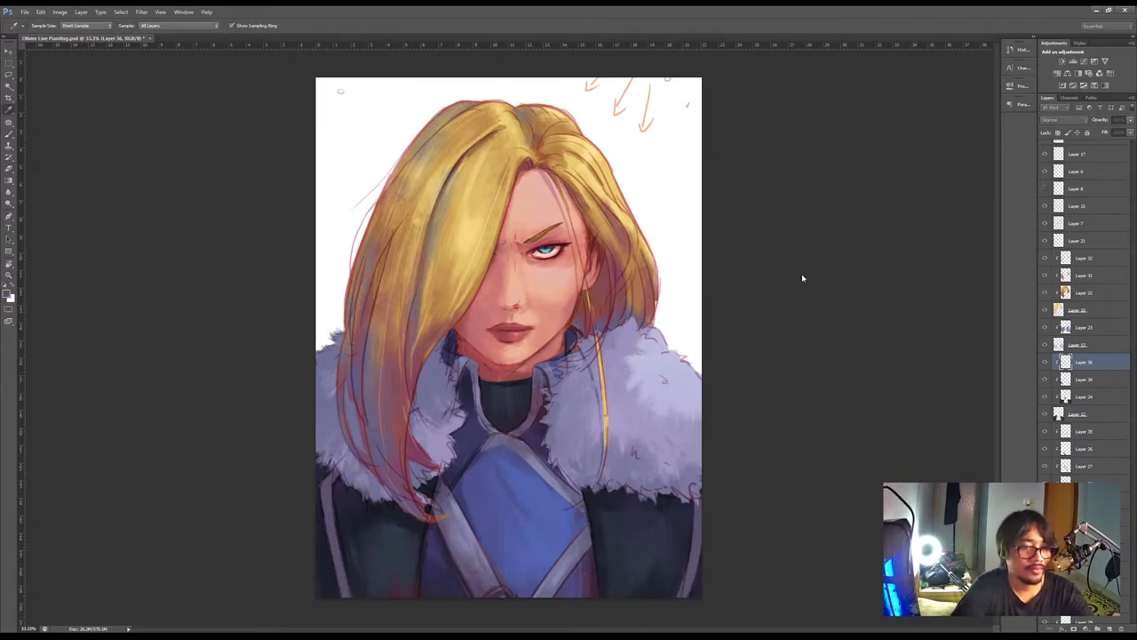
{"action": "key", "text": "b"}
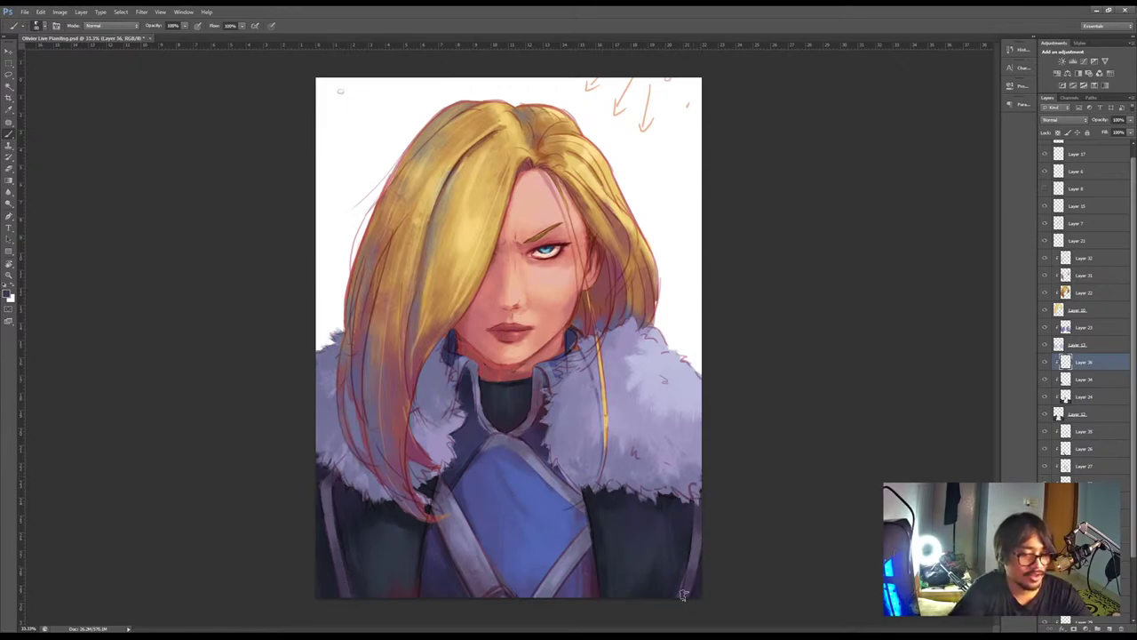
{"action": "key", "text": "i"}
{"action": "key", "text": "e"}
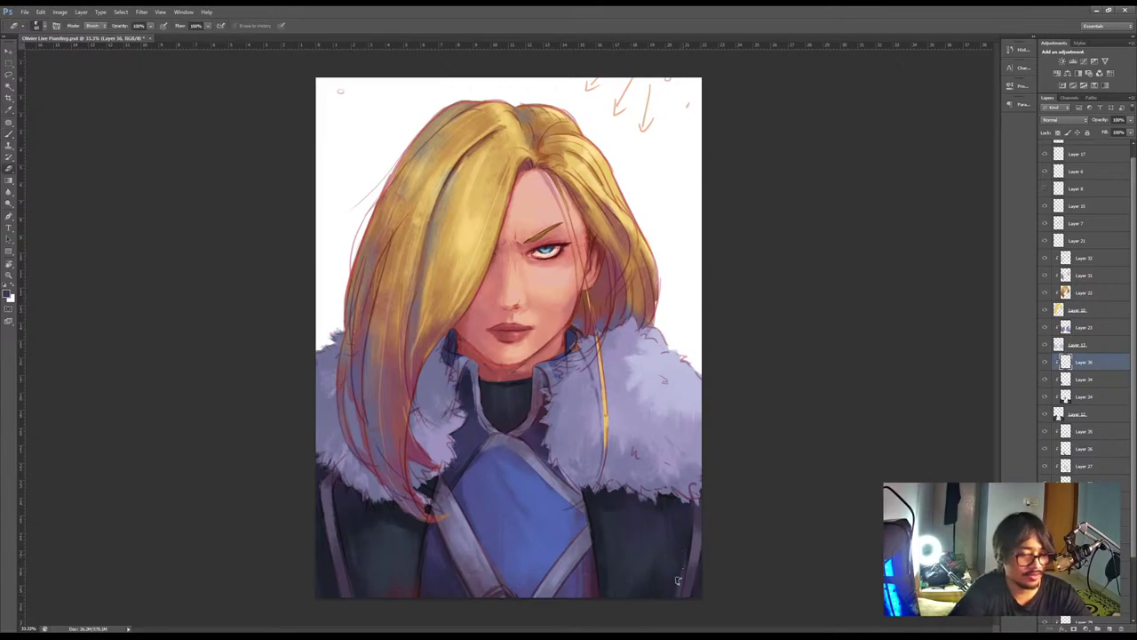
{"action": "key", "text": "b"}
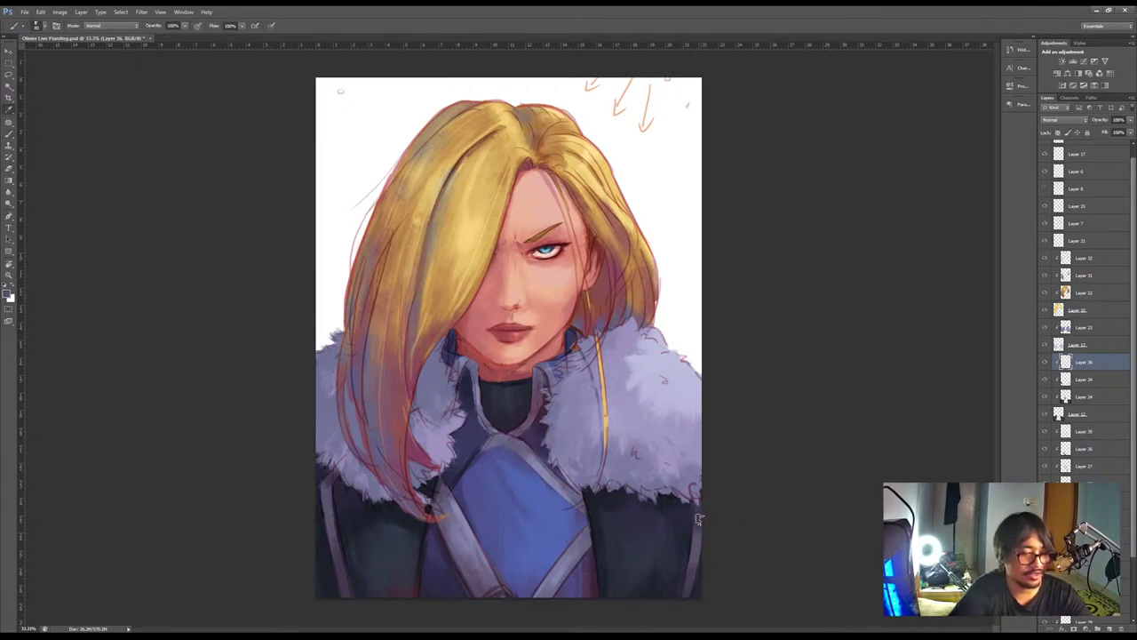
{"action": "left_click_drag", "start_coordinate": [325, 486], "coordinate": [331, 511]}
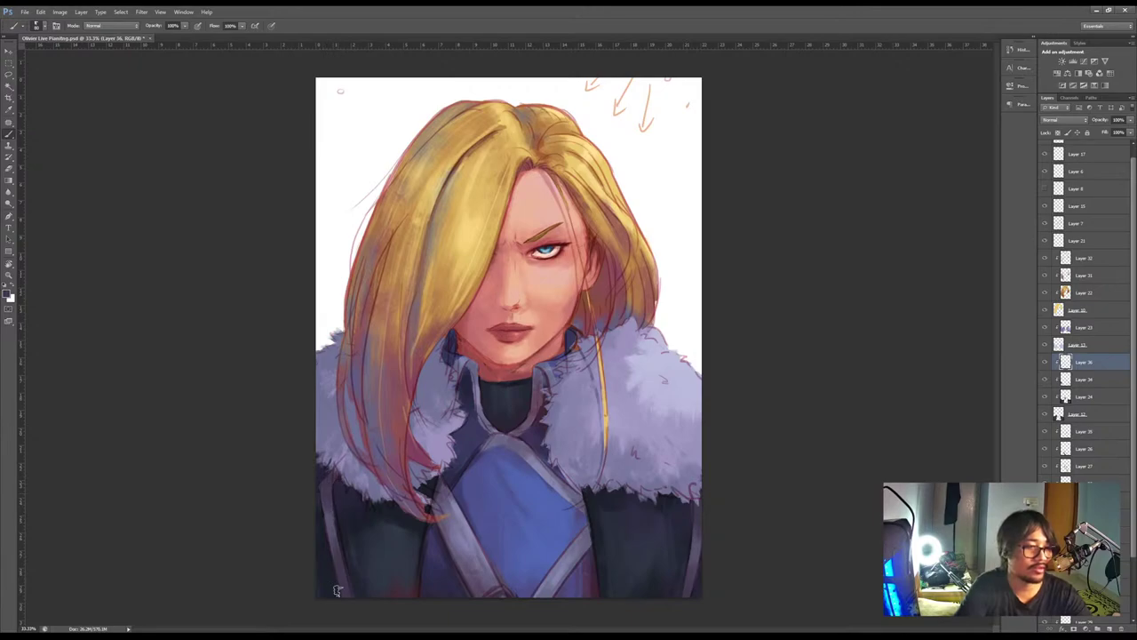
Shade both sides of the fur collar with bluish tones on Layer 23, sampling colours from the fur
{"action": "left_click", "coordinate": [1076, 329]}
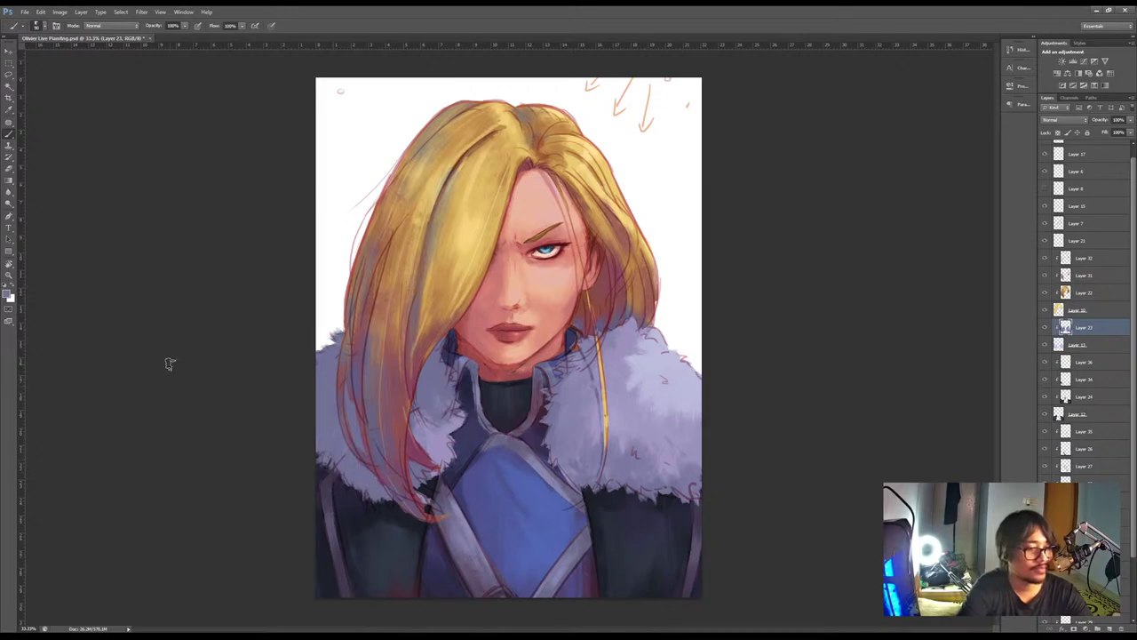
{"action": "key", "text": "i"}
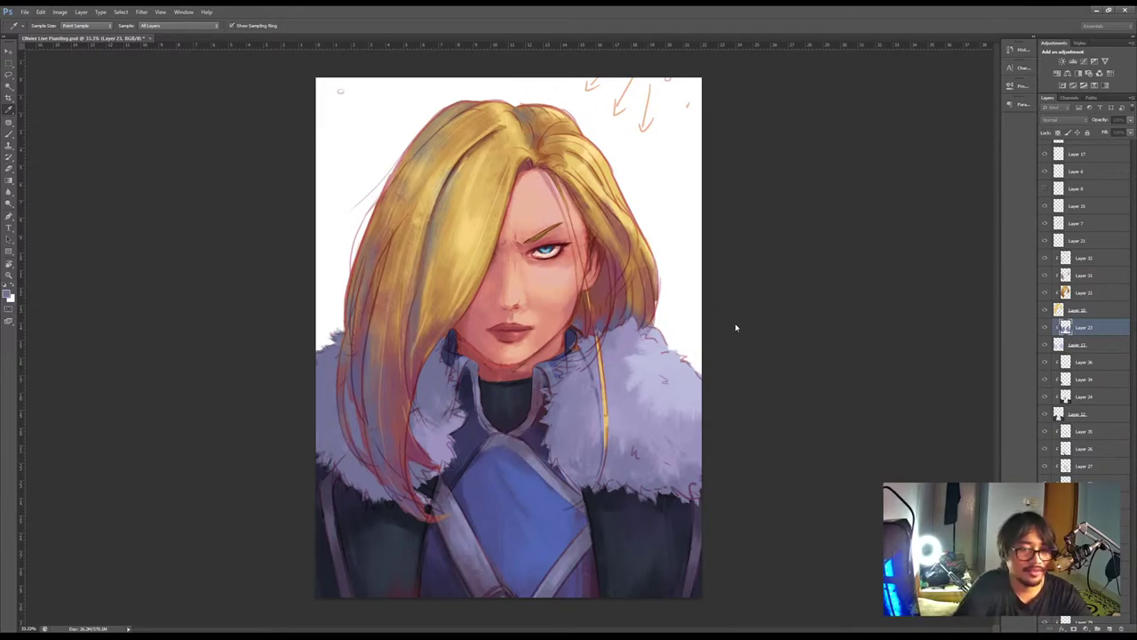
{"action": "key", "text": "b"}
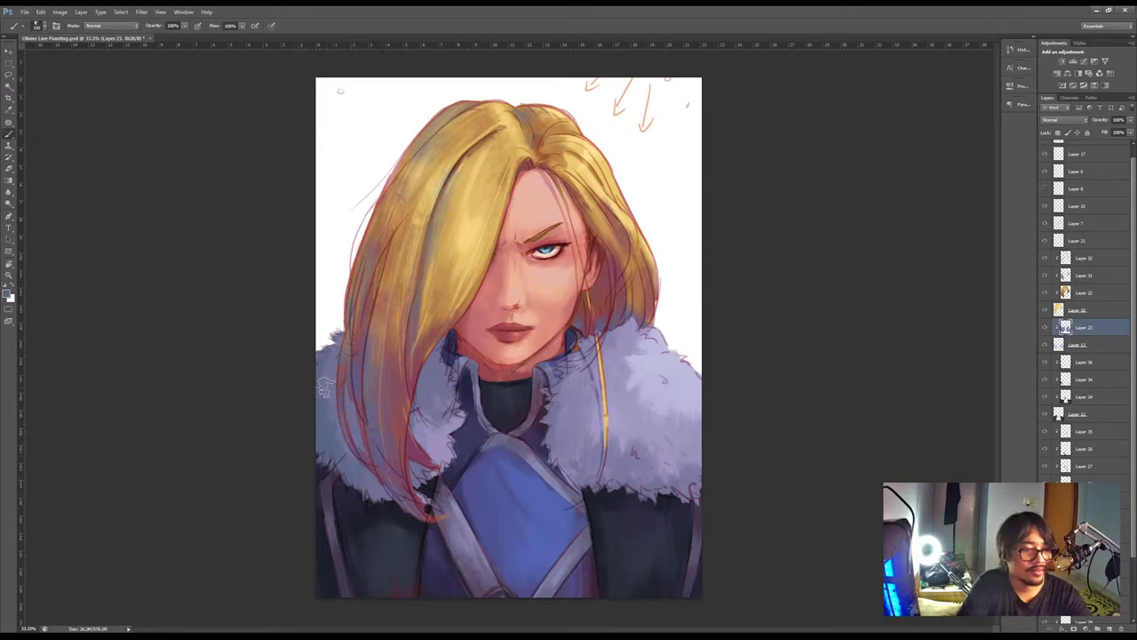
{"action": "key", "text": "i"}
{"action": "left_click", "coordinate": [673, 445]}
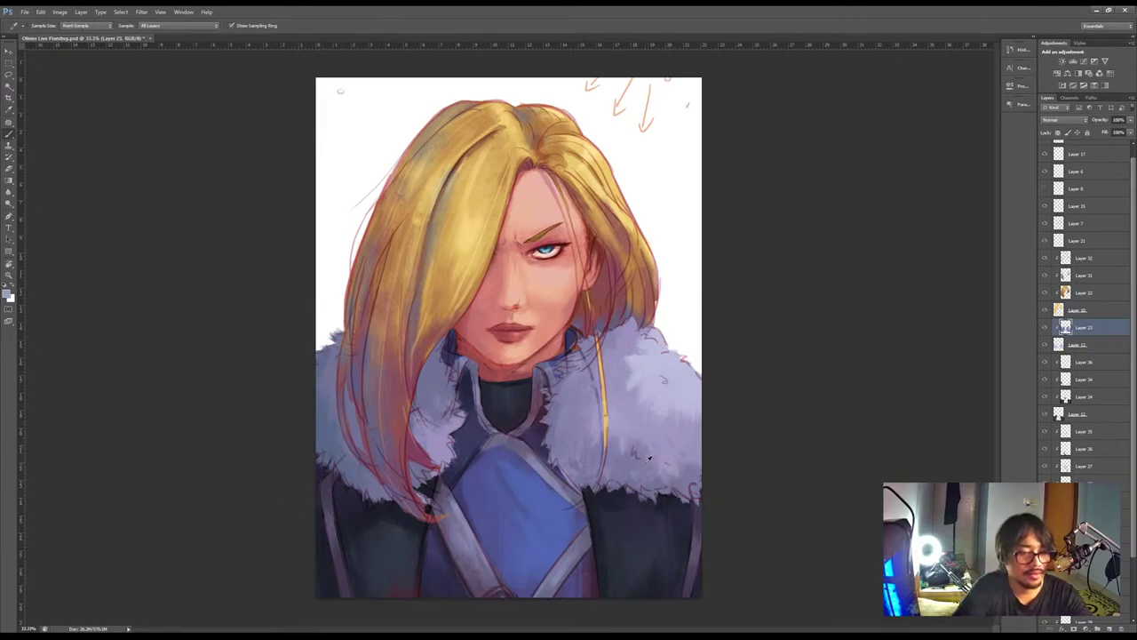
{"action": "key", "text": "b"}
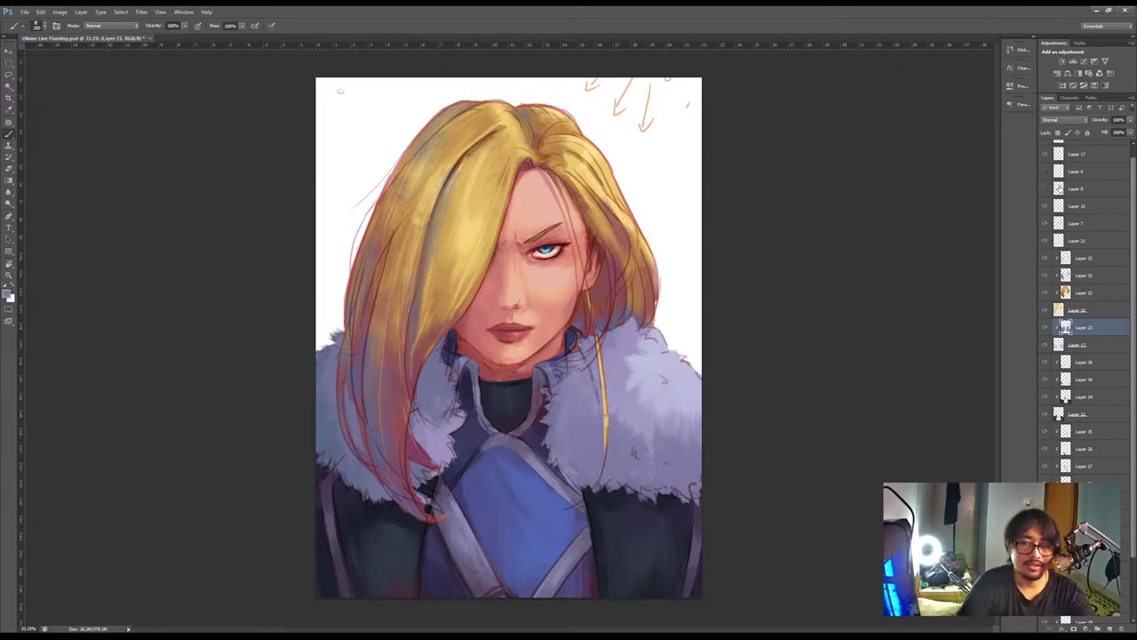
Erase the Layer 7 sketch lines over the fur collar on the portrait's right side, from the shoulder to the lower edge
{"action": "left_click", "coordinate": [1046, 222]}
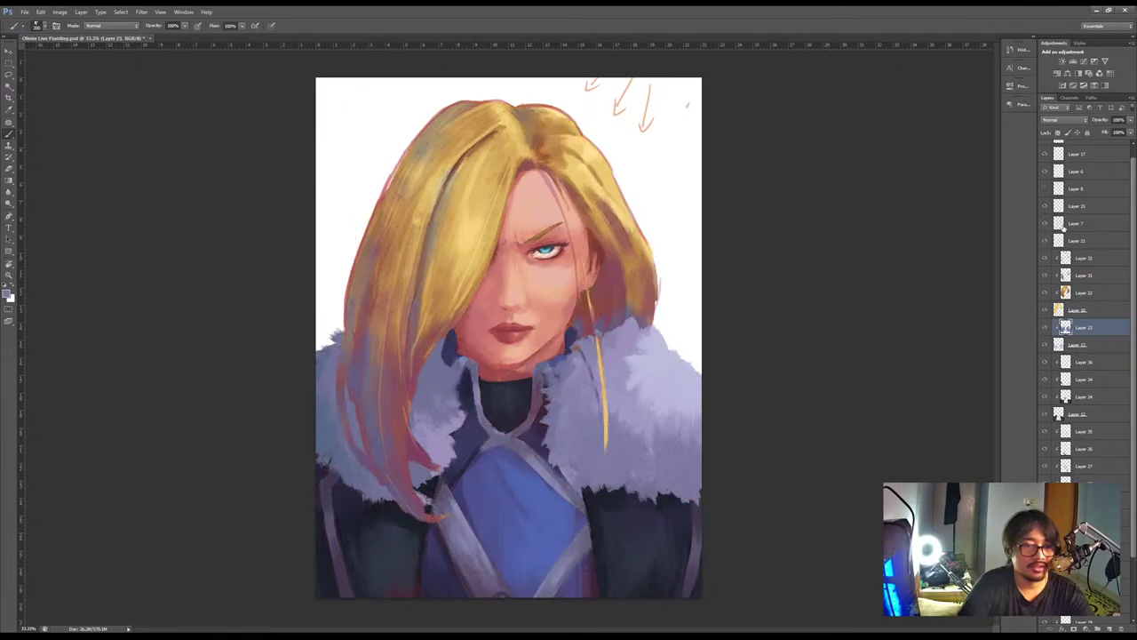
{"action": "left_click", "coordinate": [1046, 222]}
{"action": "left_click", "coordinate": [1076, 223]}
{"action": "key", "text": "e"}
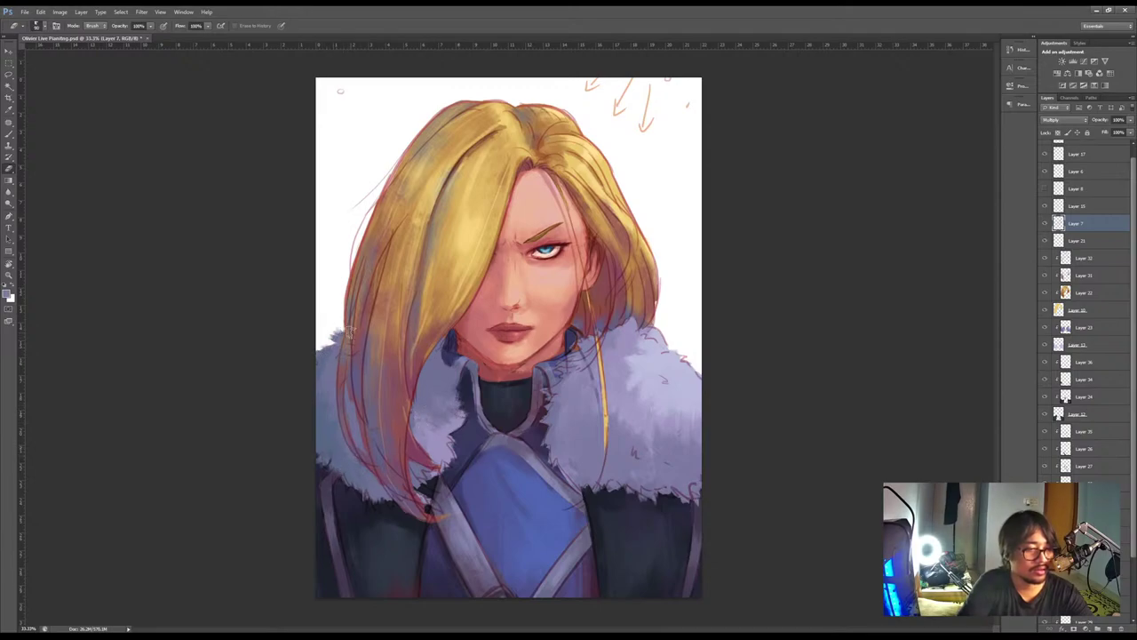
{"action": "mouse_move", "coordinate": [655, 340]}
{"action": "left_mouse_down"}
{"action": "mouse_move", "coordinate": [690, 356]}
{"action": "mouse_move", "coordinate": [696, 379]}
{"action": "left_mouse_up"}
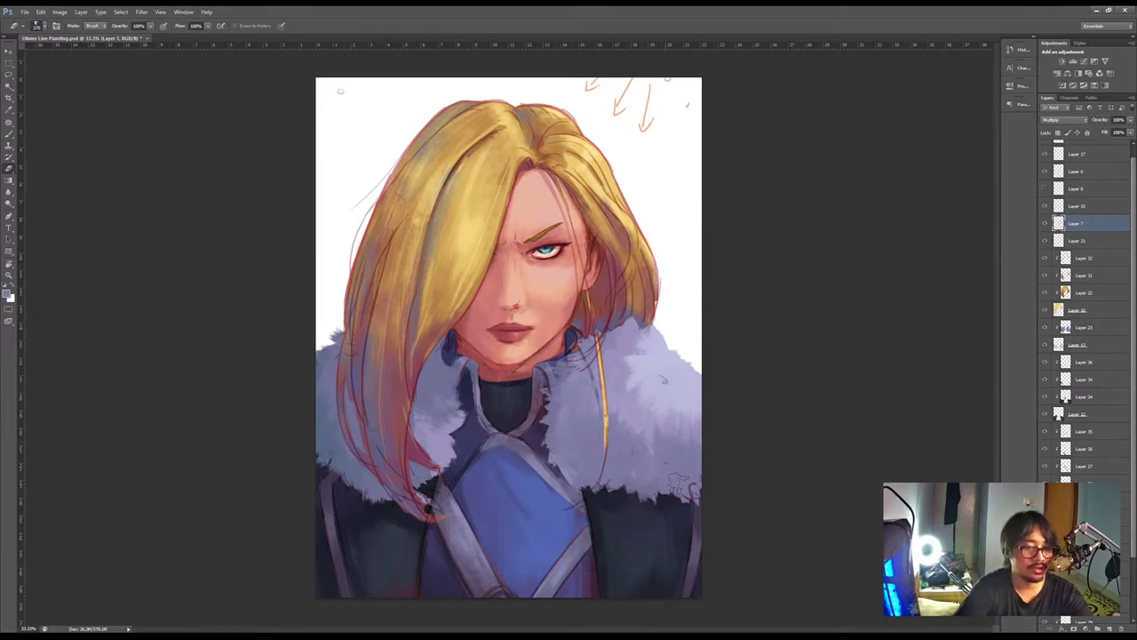
Roughen the lower edges of both sides of the fur collar into tufts on the fur's base layer, alternating Brush and Eraser
{"action": "left_click", "coordinate": [1090, 347]}
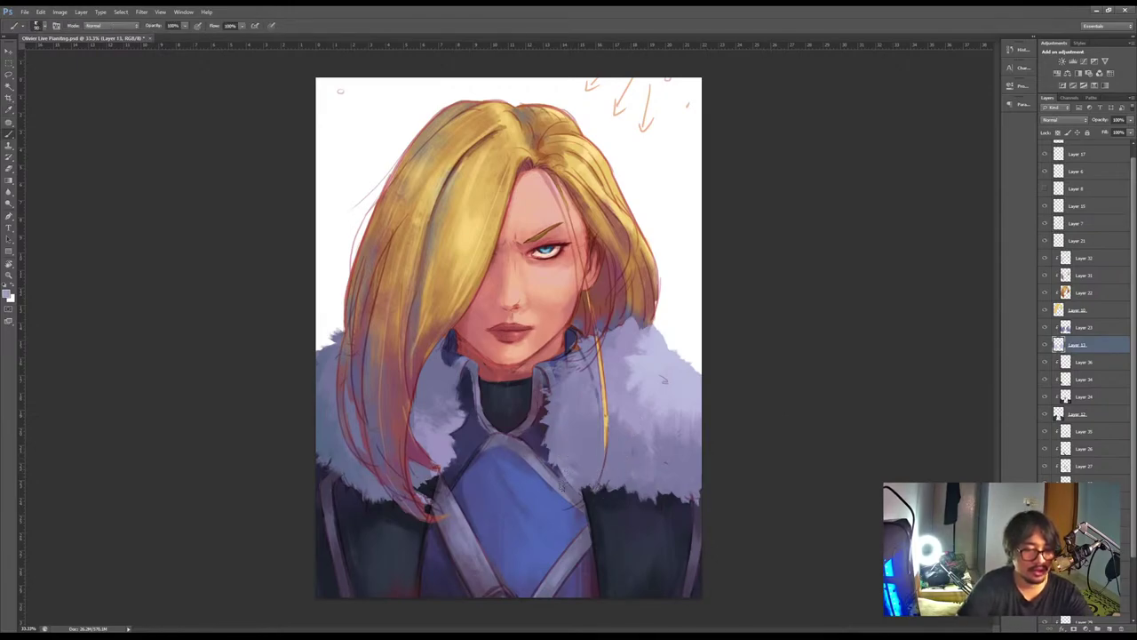
{"action": "left_click_drag", "start_coordinate": [609, 495], "coordinate": [597, 484]}
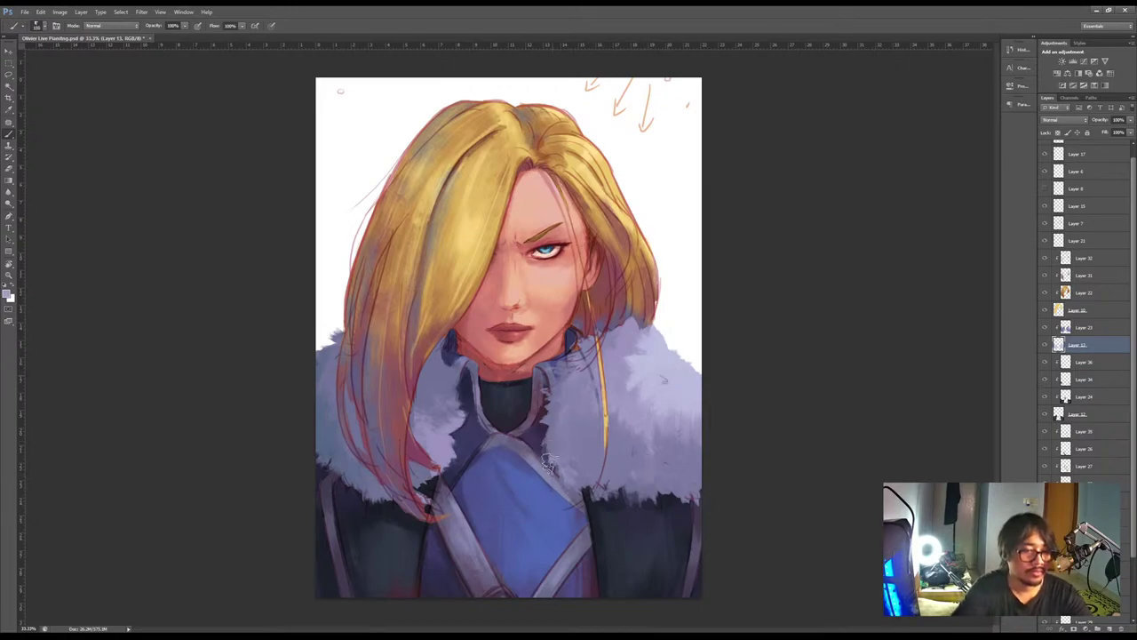
{"action": "key", "text": "e"}
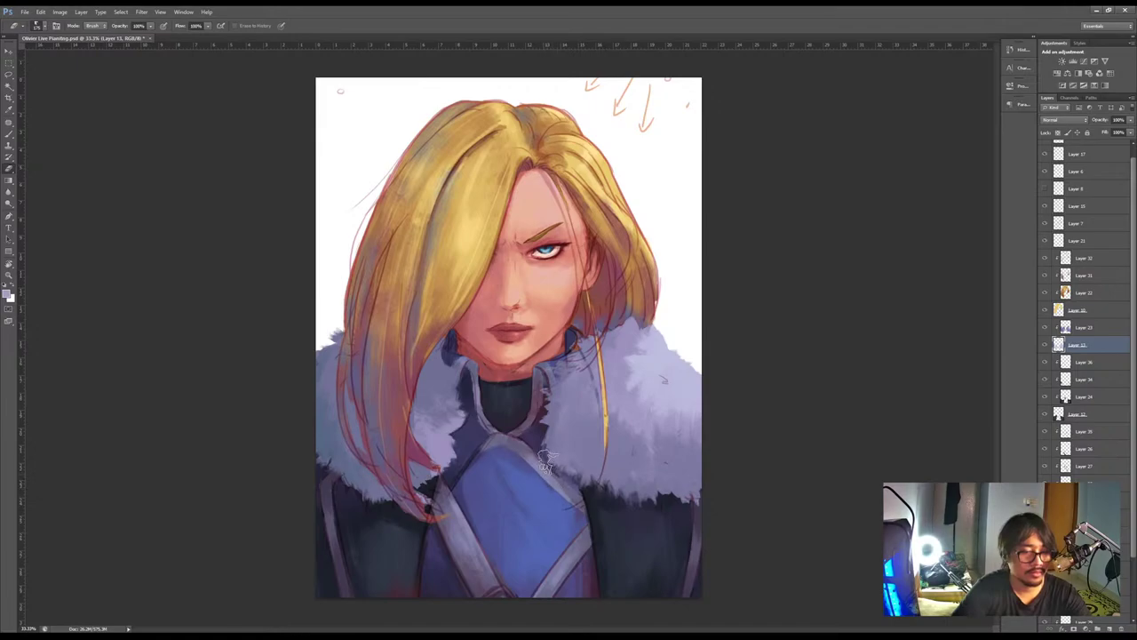
{"action": "key", "text": "b"}
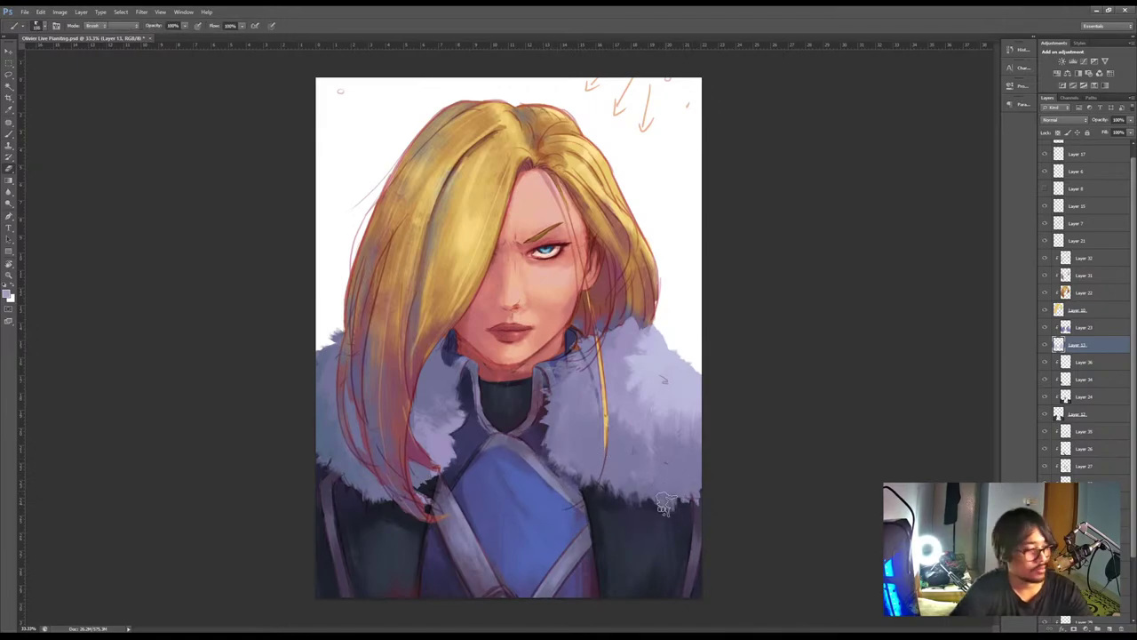
{"action": "key", "text": "e"}
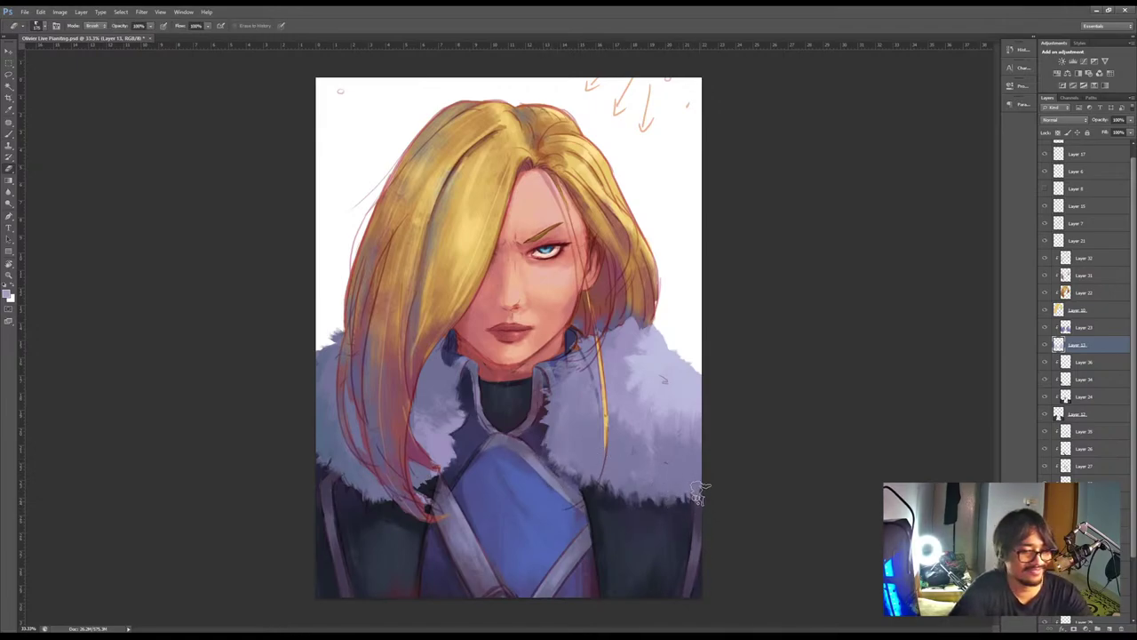
{"action": "key", "text": "b"}
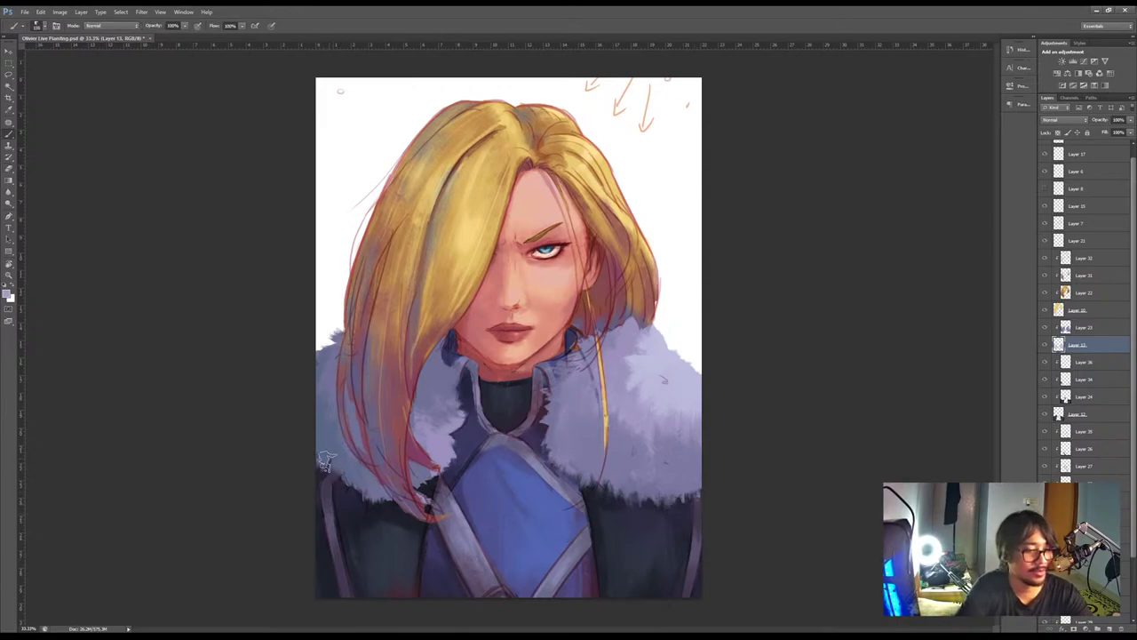
{"action": "key", "text": "e"}
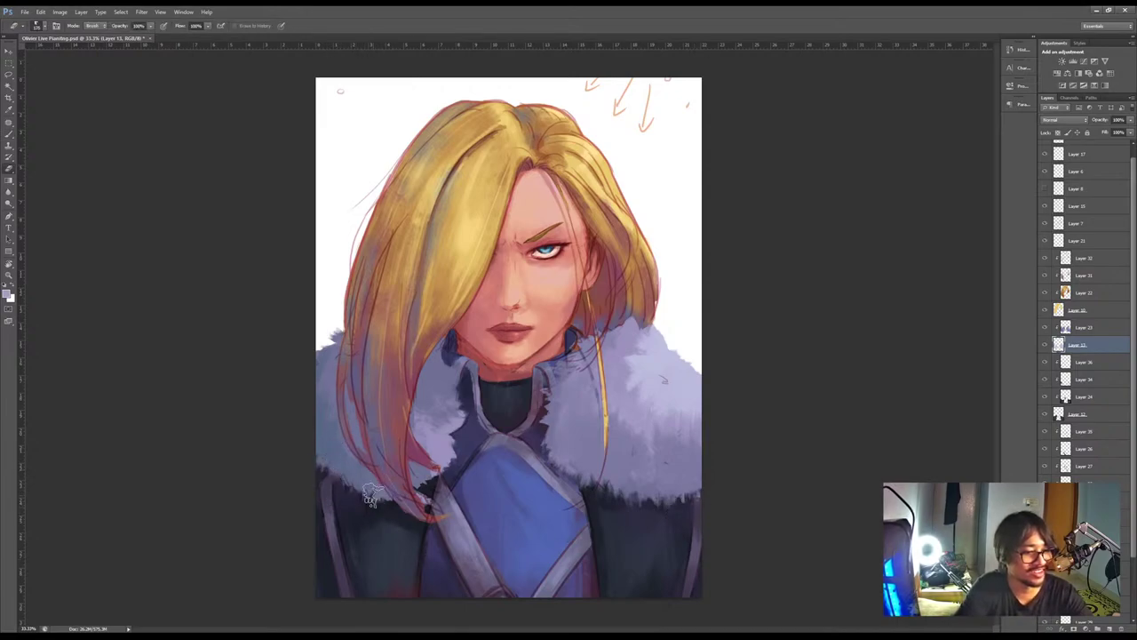
{"action": "key", "text": "b"}
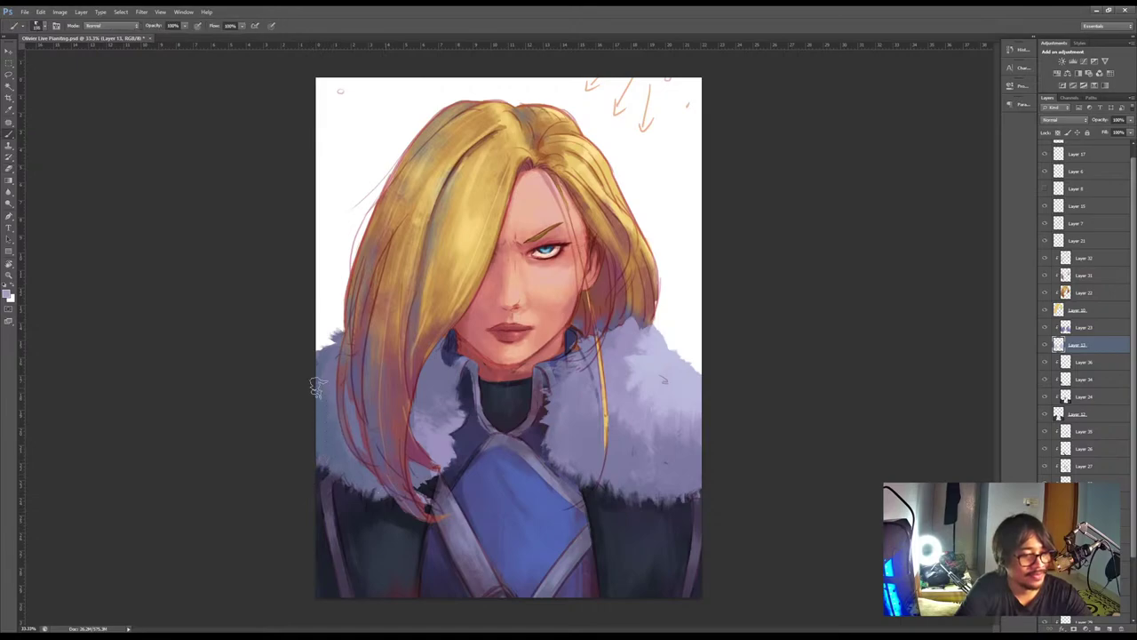
Break up the fur collar's outer shoulder contours with small pale tufts, using a smaller brush and the Eraser
{"action": "key", "text": "e"}
{"action": "key", "text": "b"}
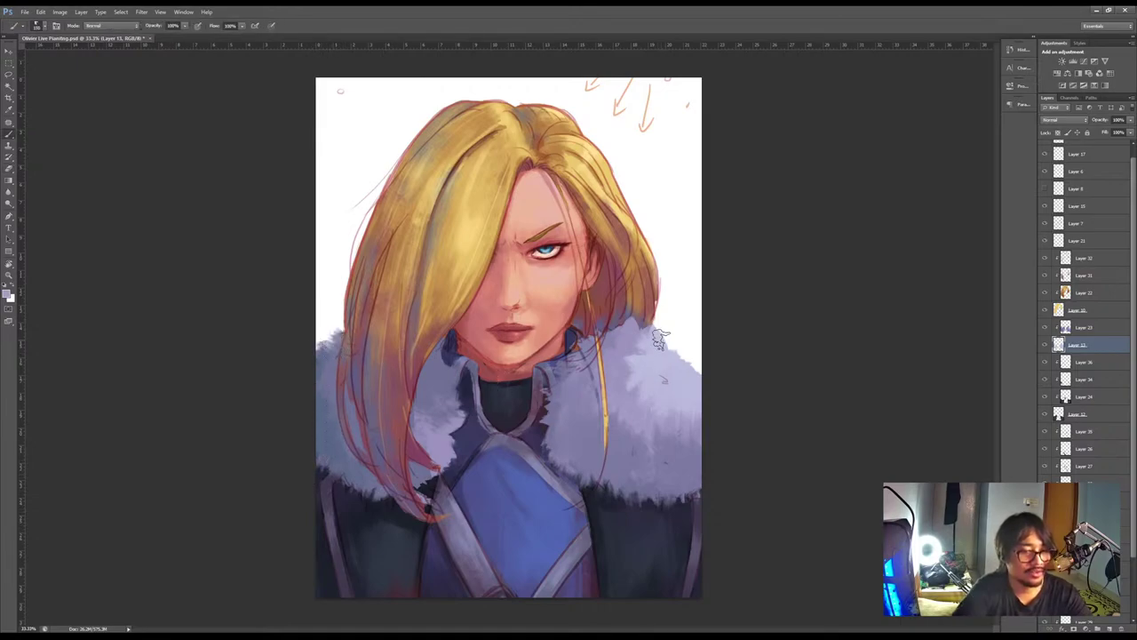
{"action": "key", "text": "bracketleft"}
{"action": "key", "text": "e"}
{"action": "key", "text": "b"}
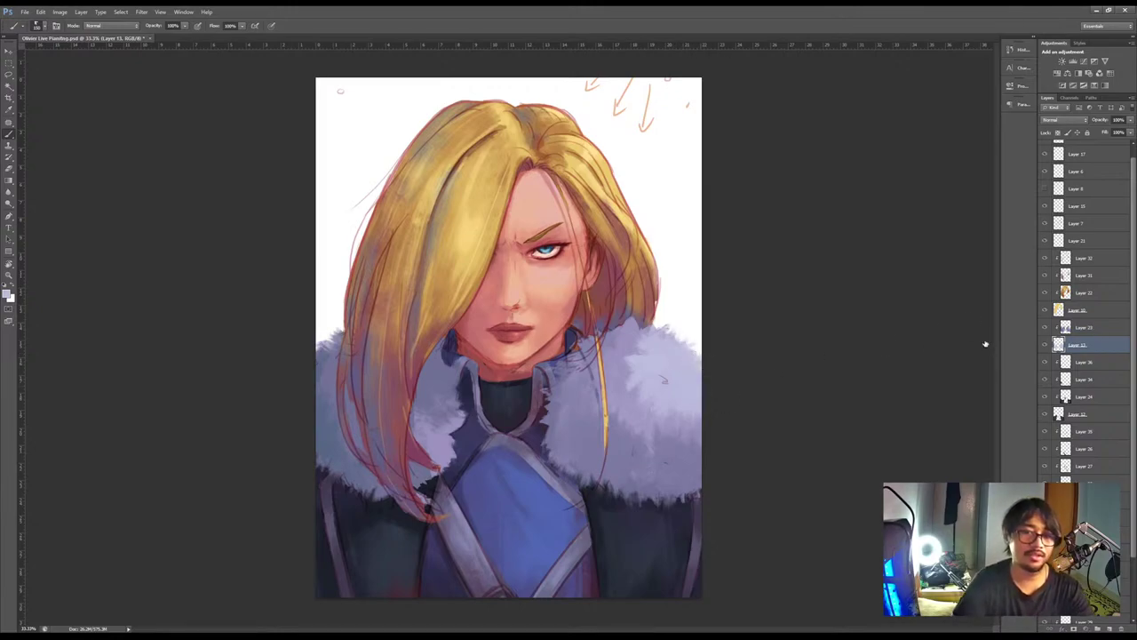
Shade the inner and lower parts of the right-hand fur with darker bluish-violet tones on Layer 23
{"action": "left_click", "coordinate": [1083, 327]}
{"action": "left_click", "coordinate": [628, 409], "text": "alt"}
{"action": "key", "text": "bracketright"}
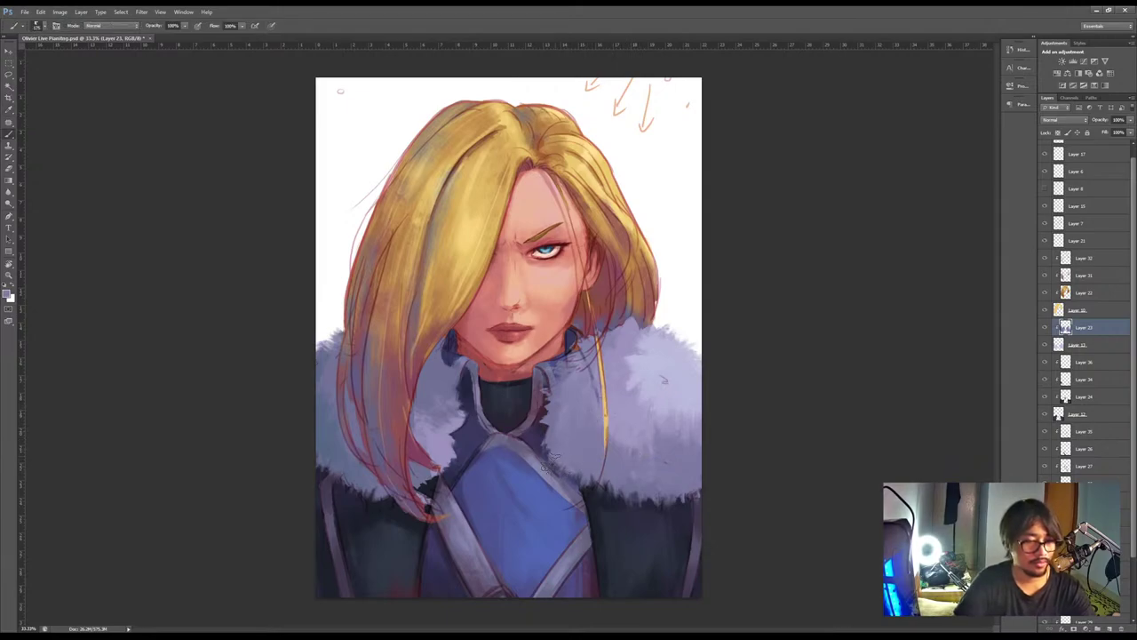
{"action": "key", "text": "i"}
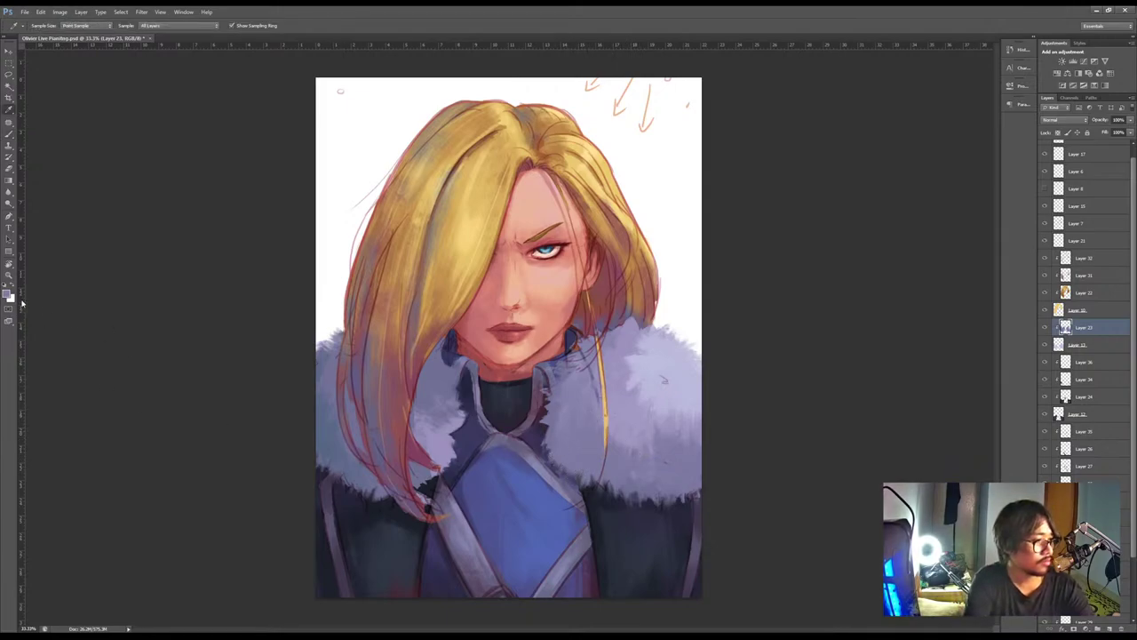
{"action": "left_click", "coordinate": [7, 294]}
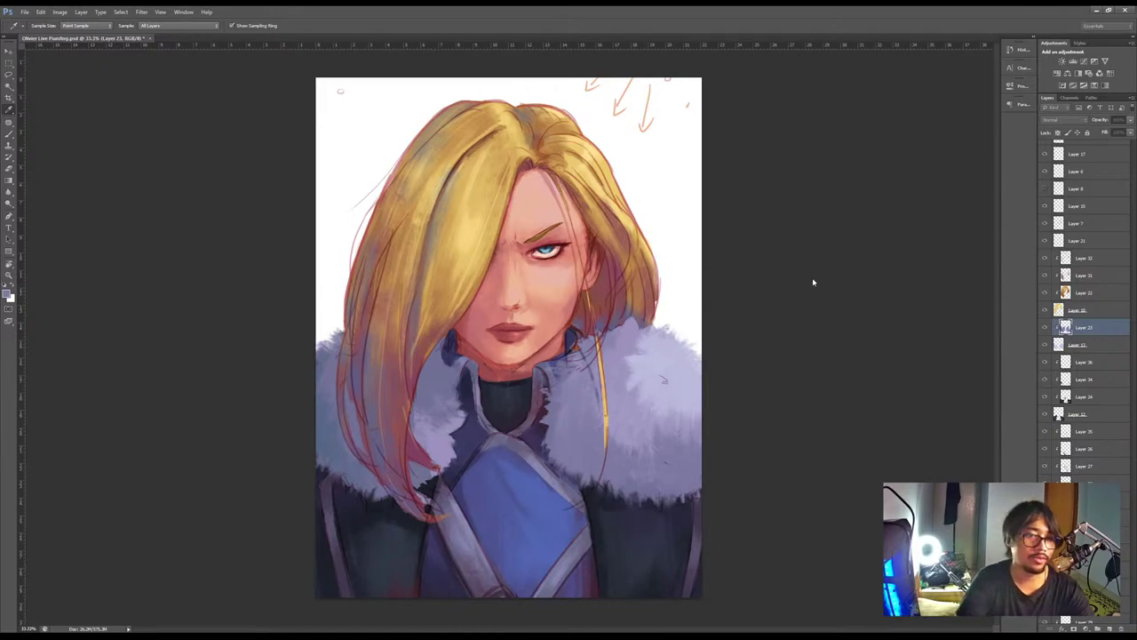
{"action": "key", "text": "b"}
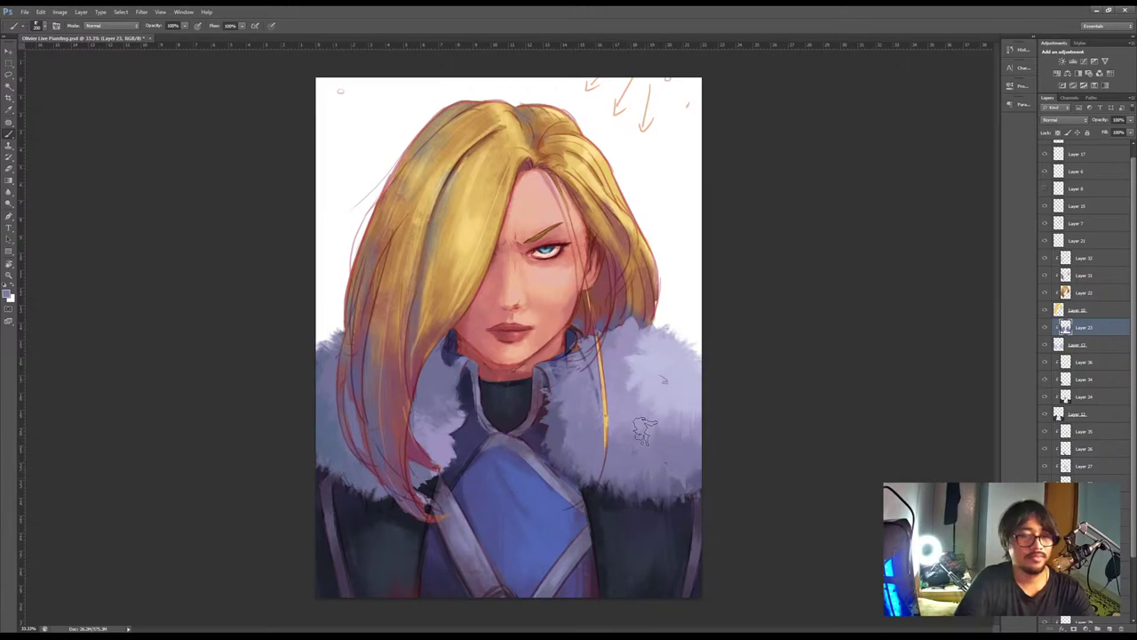
{"action": "key", "text": "i"}
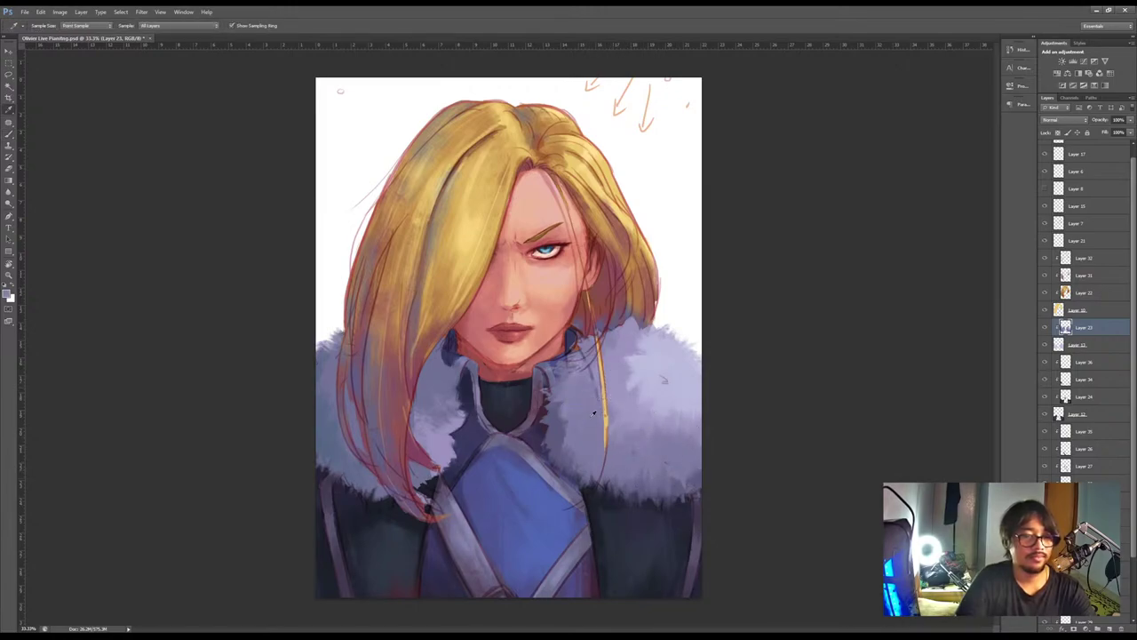
{"action": "left_click", "coordinate": [613, 399]}
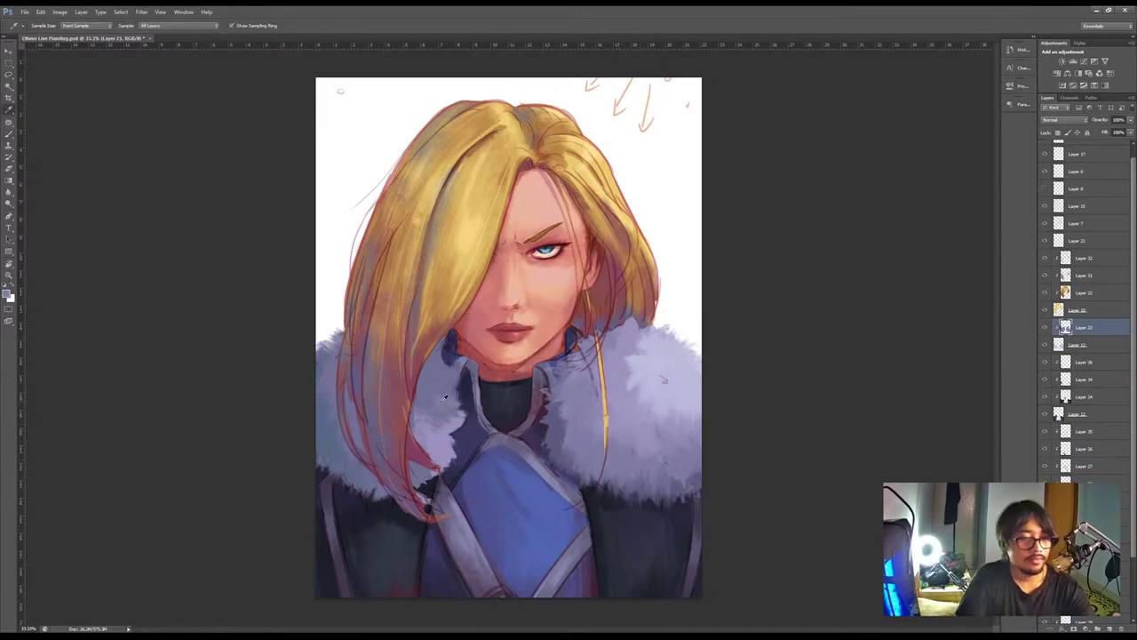
Rework the fur beside the long hair with sampled and darker blue tones, softening its pale patches and shading near the neck
{"action": "key", "text": "b"}
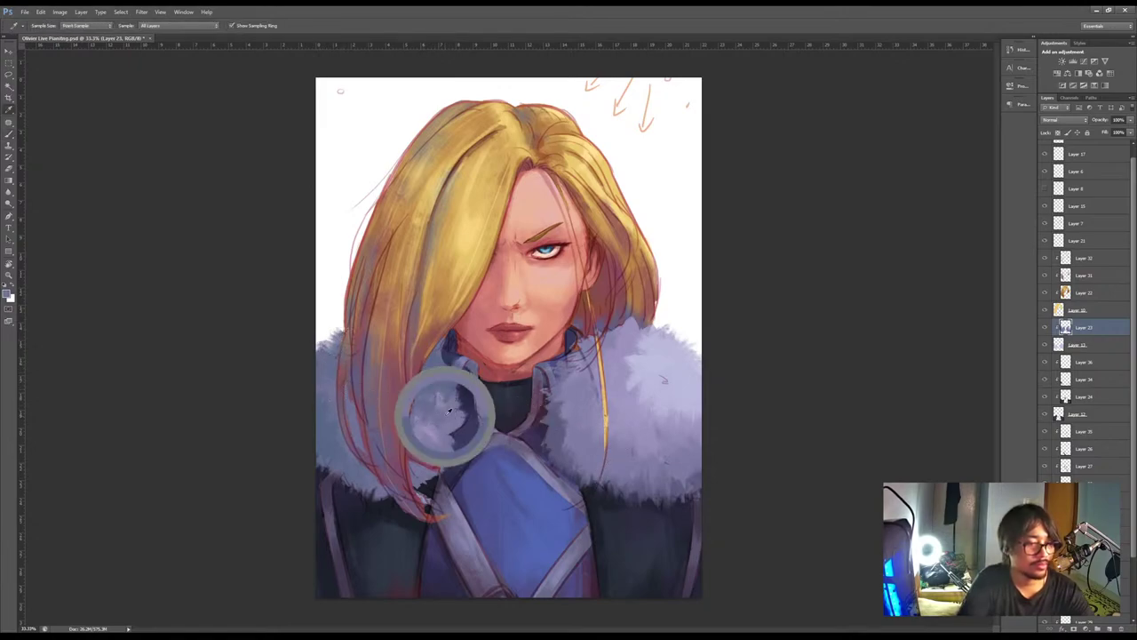
{"action": "key", "text": "i"}
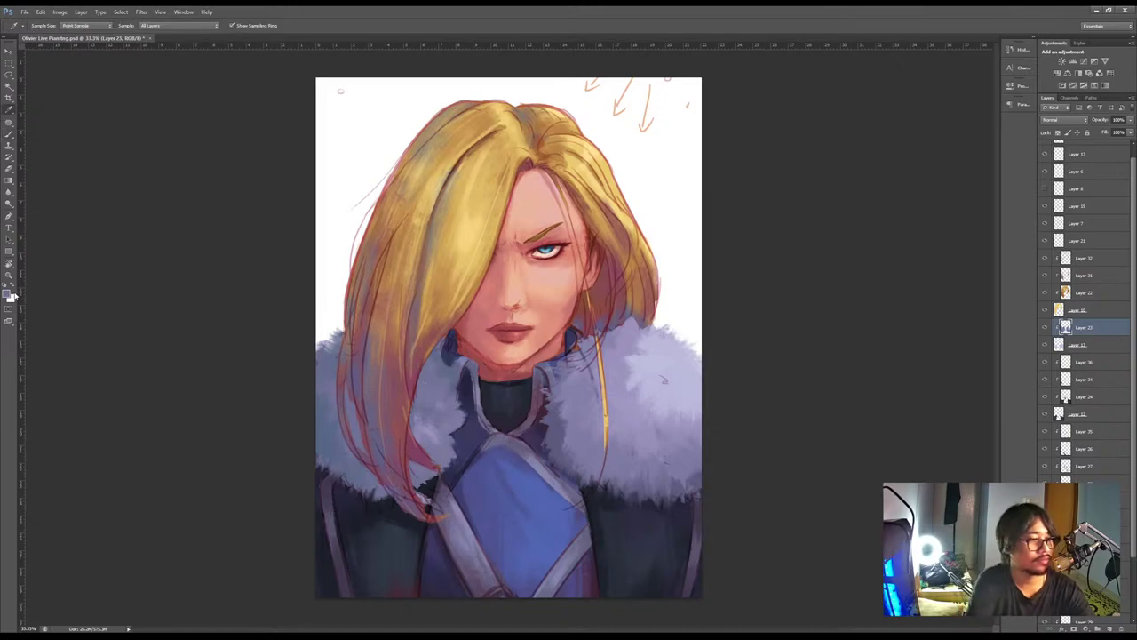
{"action": "left_click", "coordinate": [588, 317]}
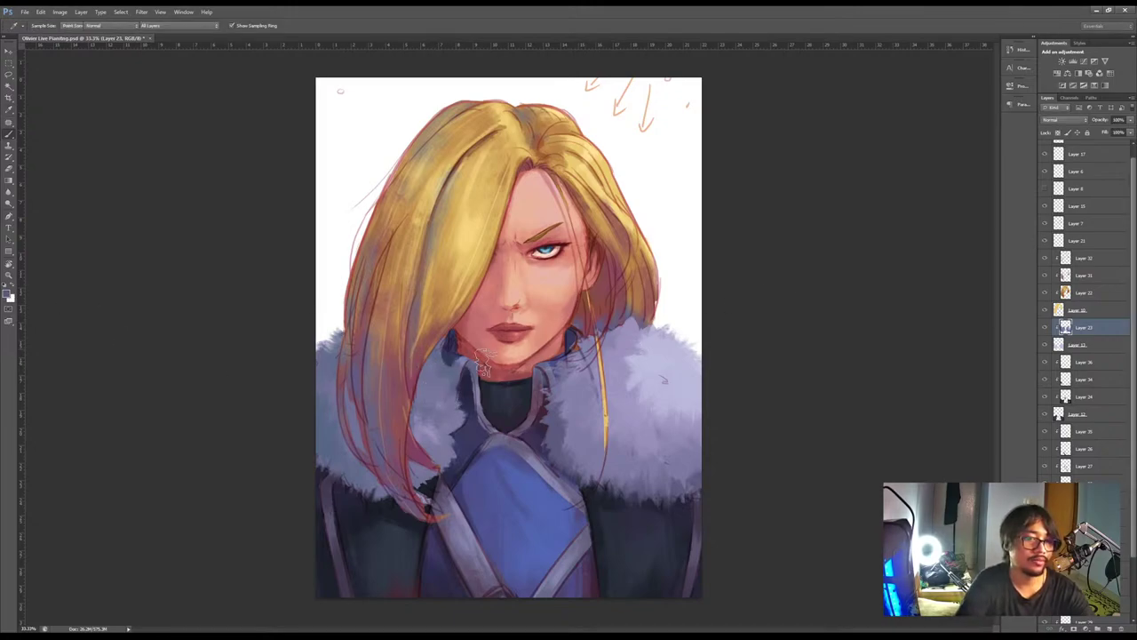
{"action": "key", "text": "b"}
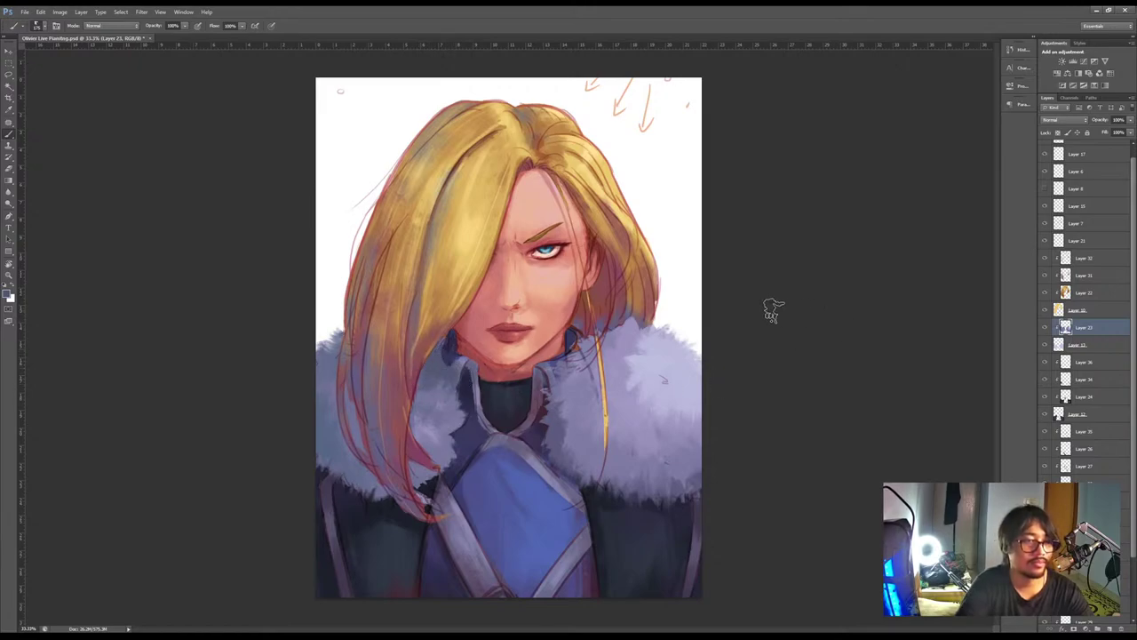
Sample a pale lavender fur tone and repaint the light tufts on the right-hand fur
{"action": "key", "text": "i"}
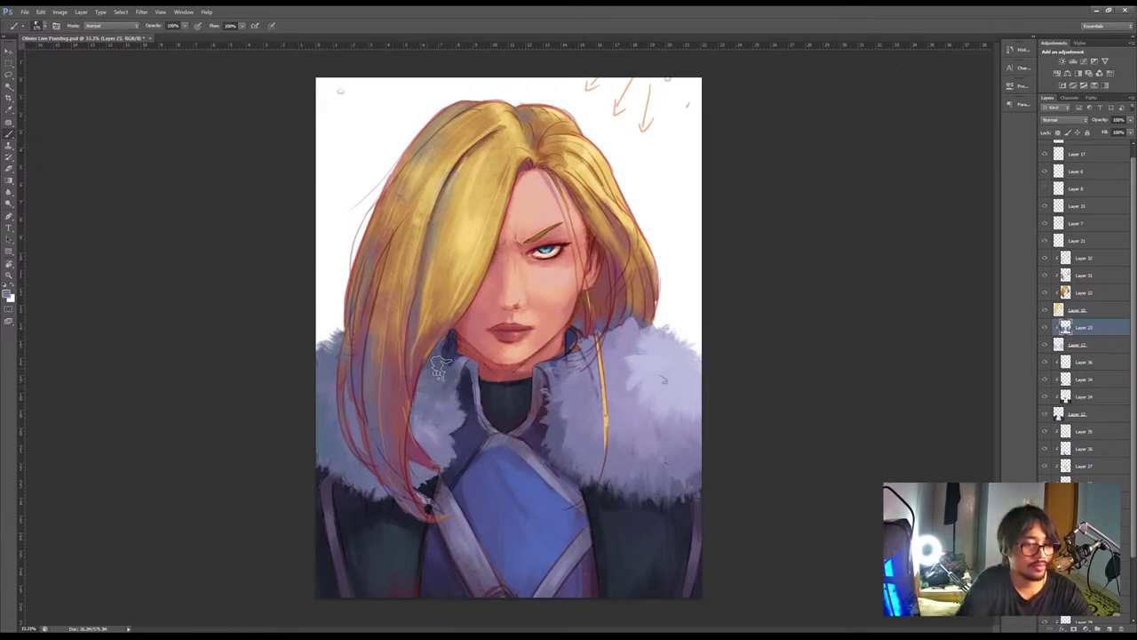
{"action": "key", "text": "b"}
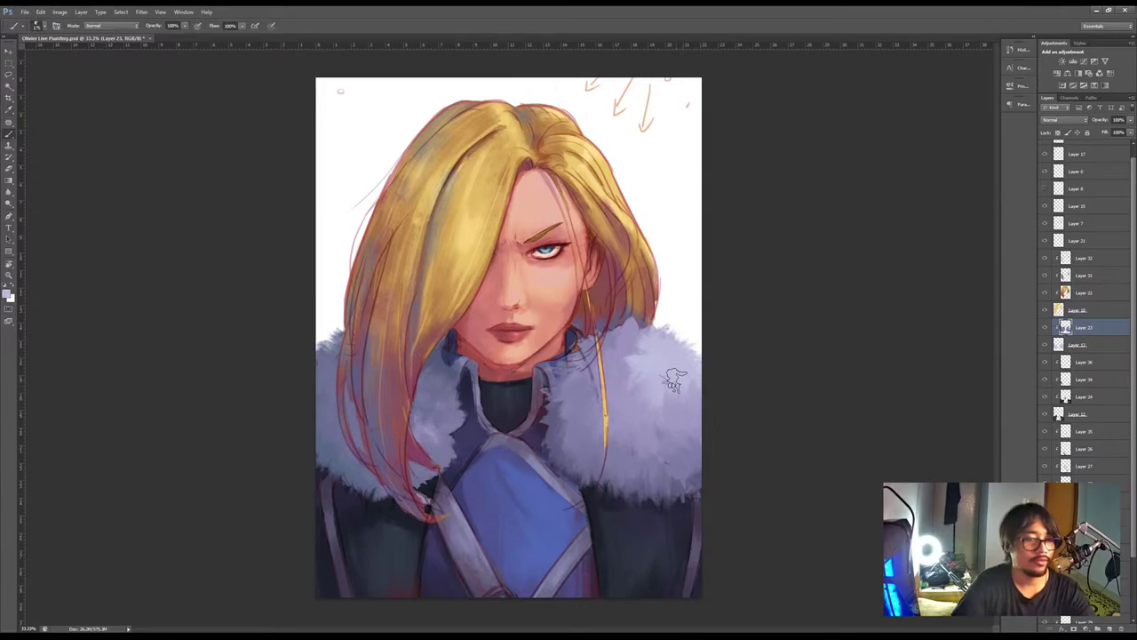
{"action": "key", "text": "alt"}
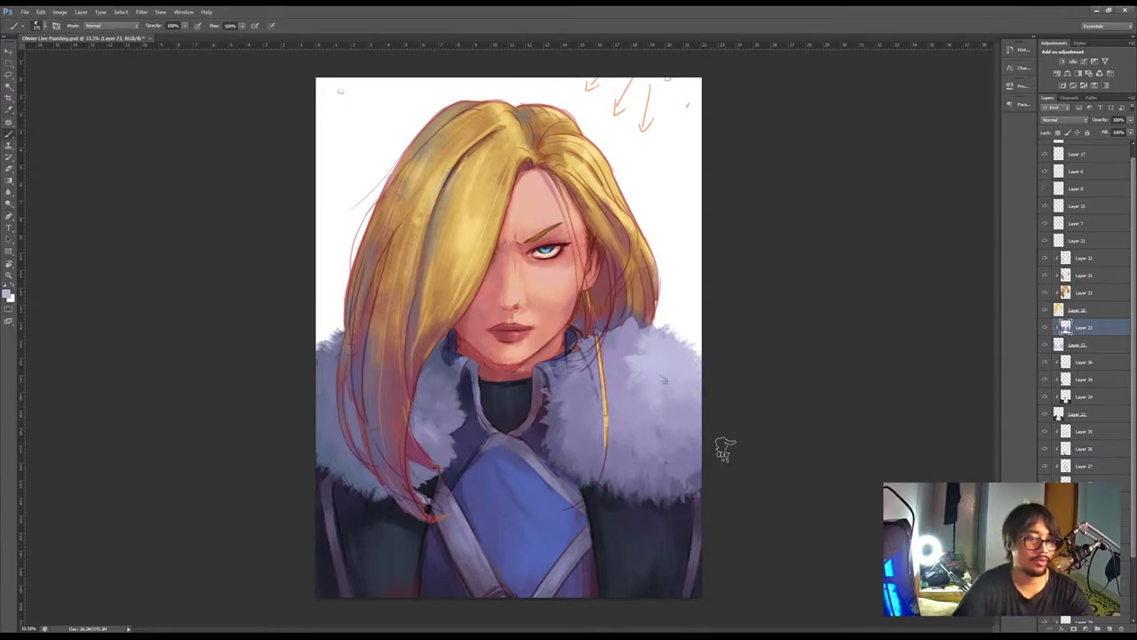
Darken the coat just beneath the fur collar on Layer 24, using dark tones sampled from the coat
{"action": "key", "text": "space"}
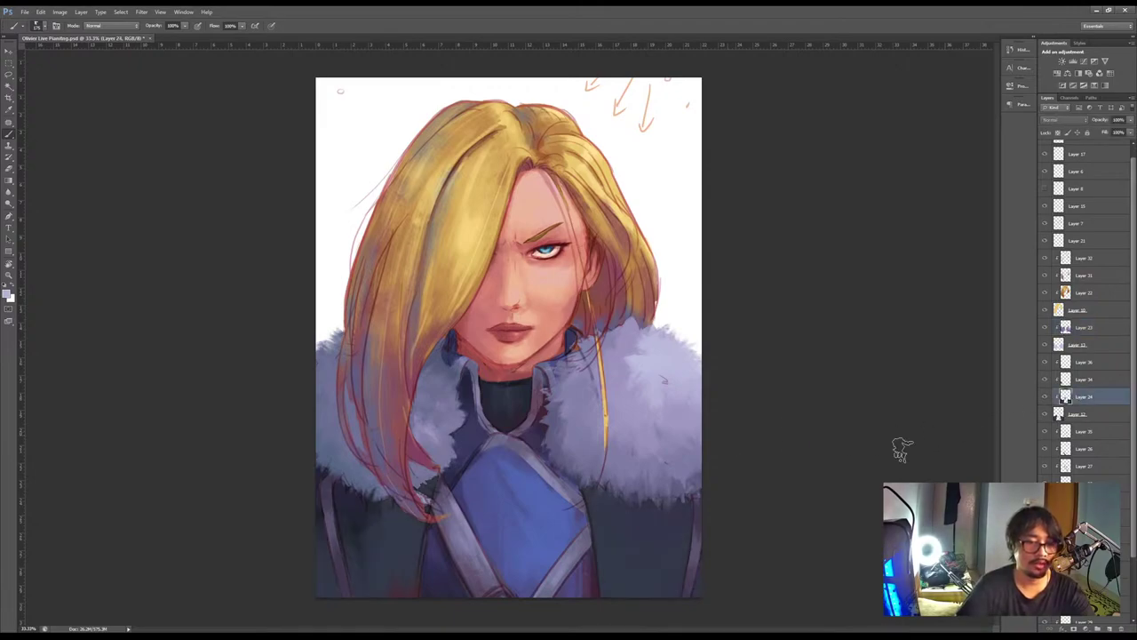
{"action": "left_click", "coordinate": [635, 511], "text": "ctrl"}
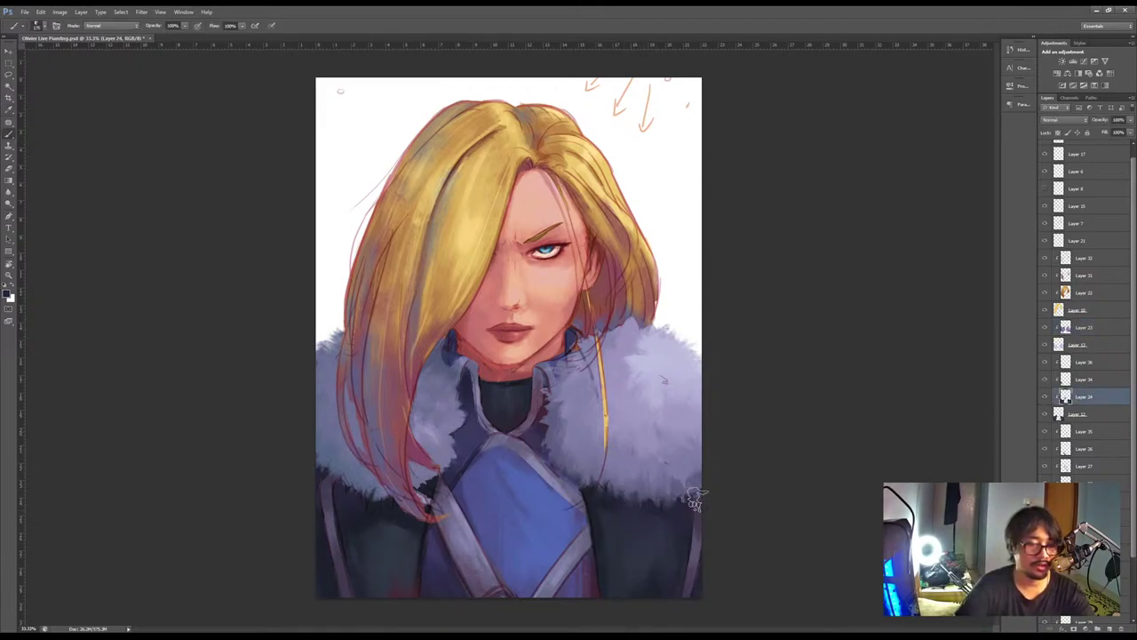
{"action": "key", "text": "alt"}
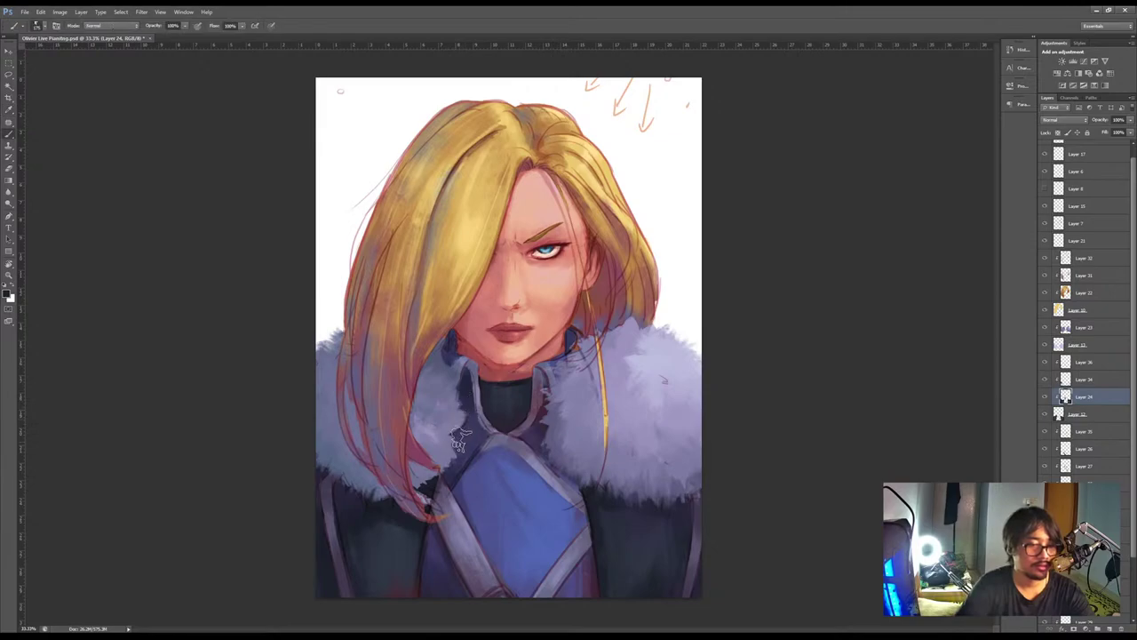
{"action": "key", "text": "b"}
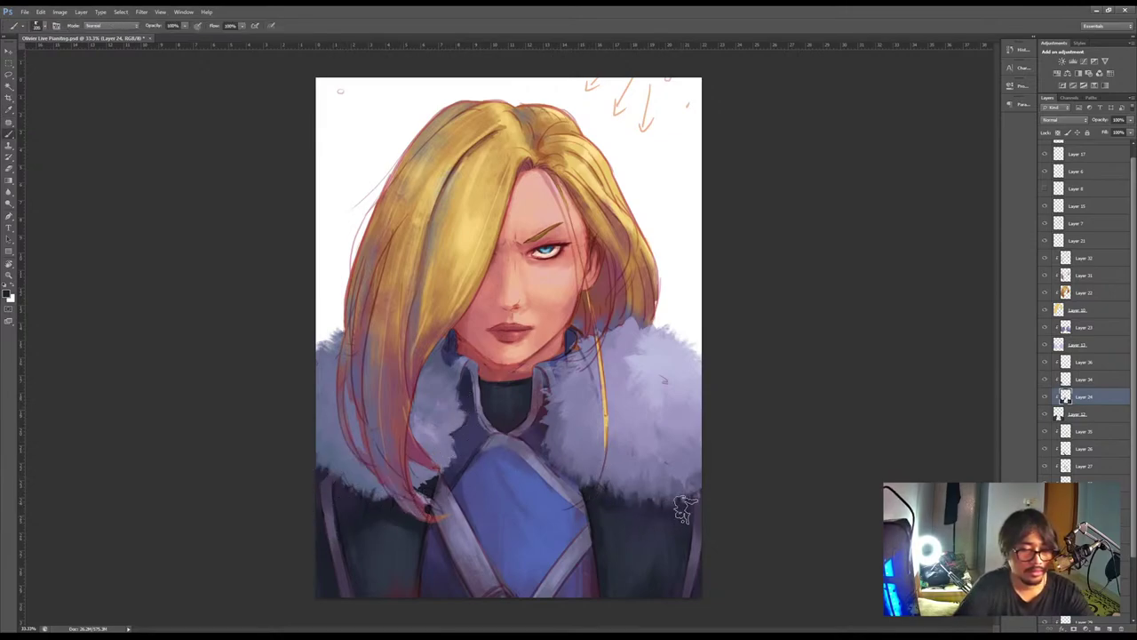
{"action": "key", "text": "ctrl+j"}
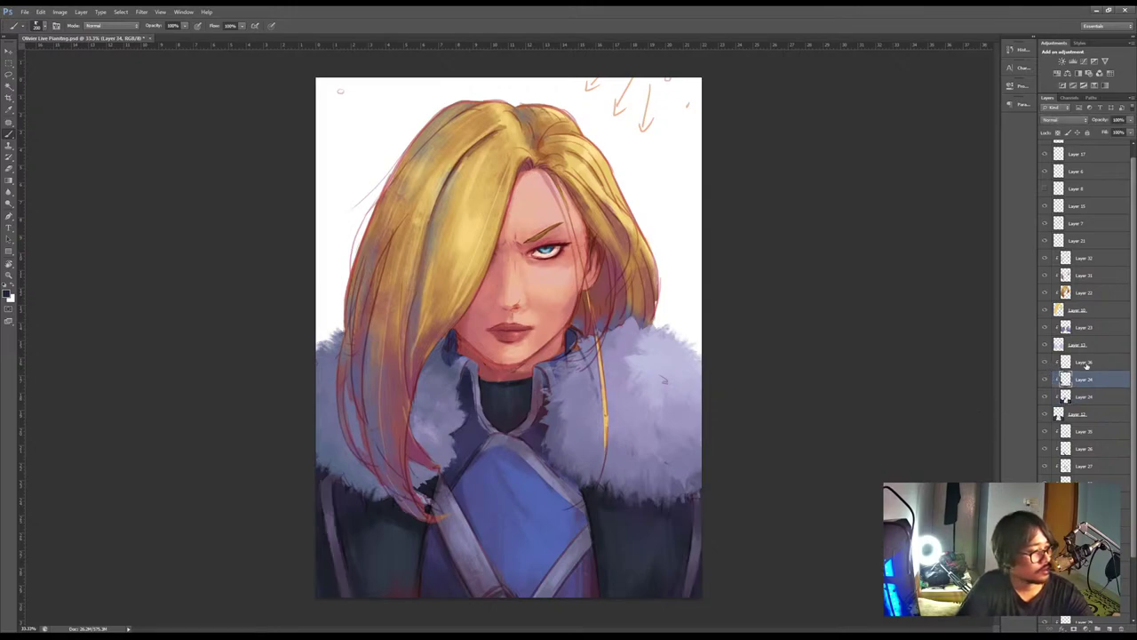
Sample a dark reddish tone and deepen the hair shading beside the neck on Layer 32
{"action": "left_click", "coordinate": [1084, 364]}
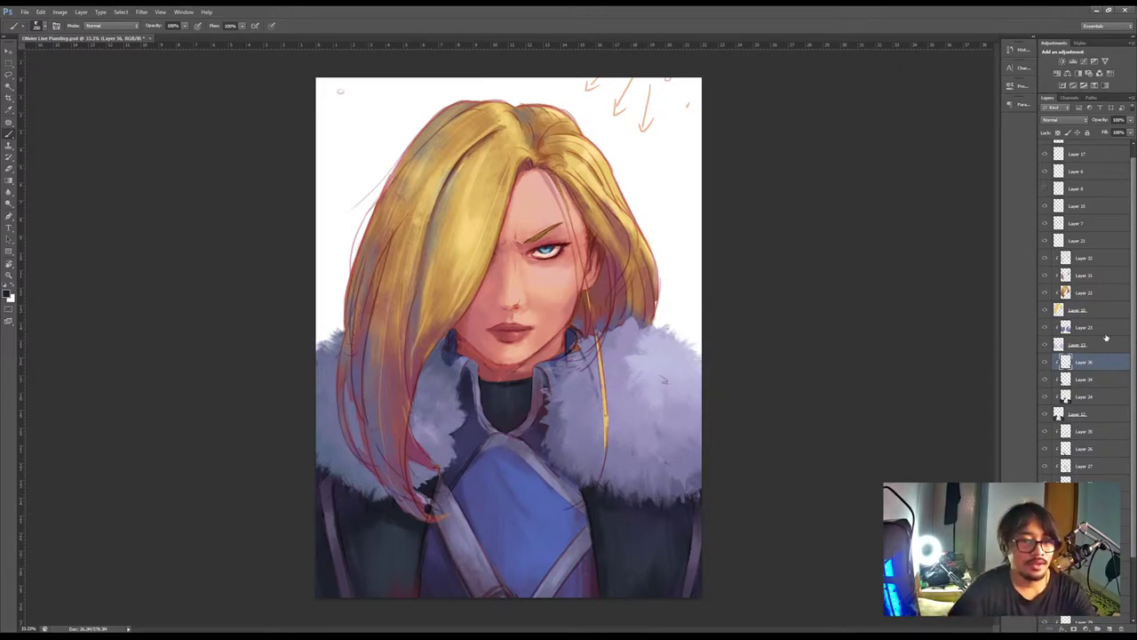
{"action": "left_click", "coordinate": [1045, 257]}
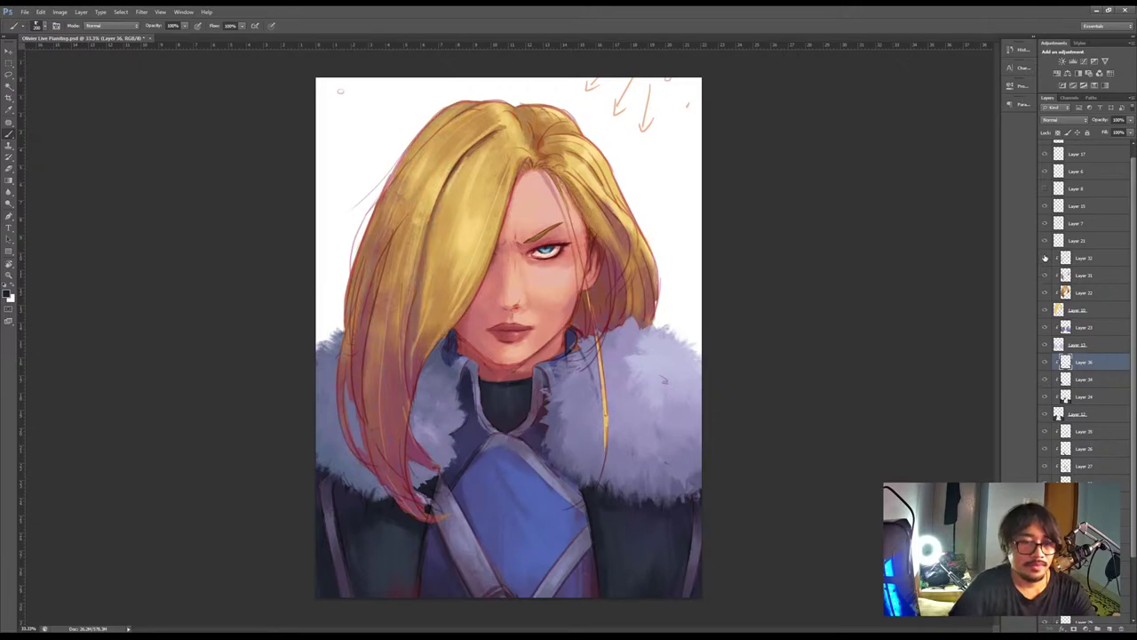
{"action": "left_click", "coordinate": [1084, 258]}
{"action": "key", "text": "i"}
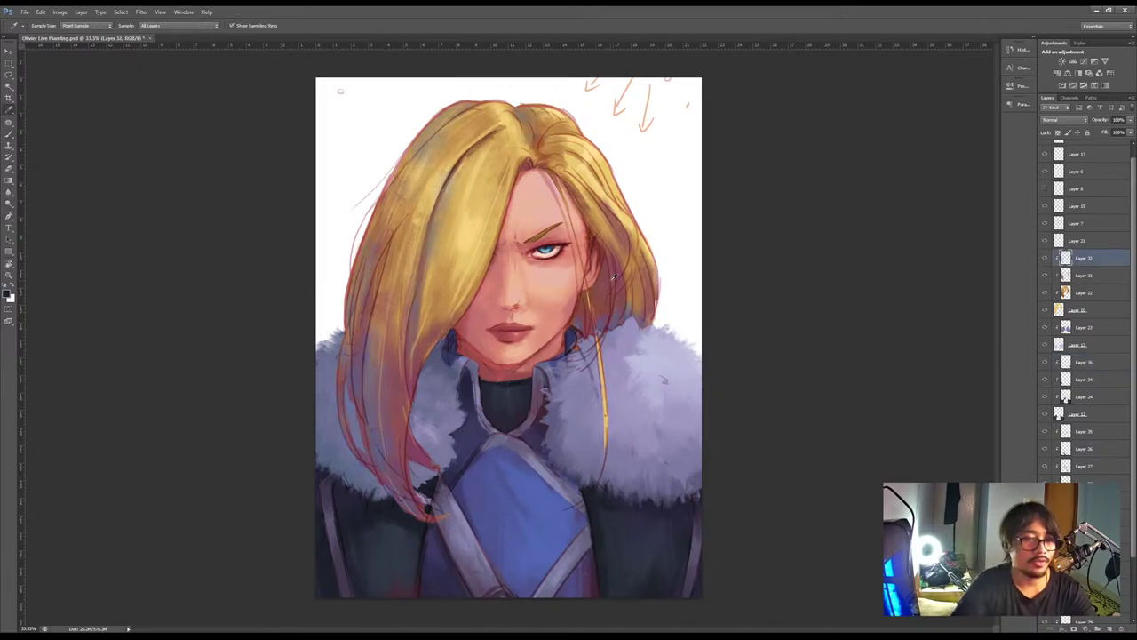
{"action": "left_click", "coordinate": [6, 295]}
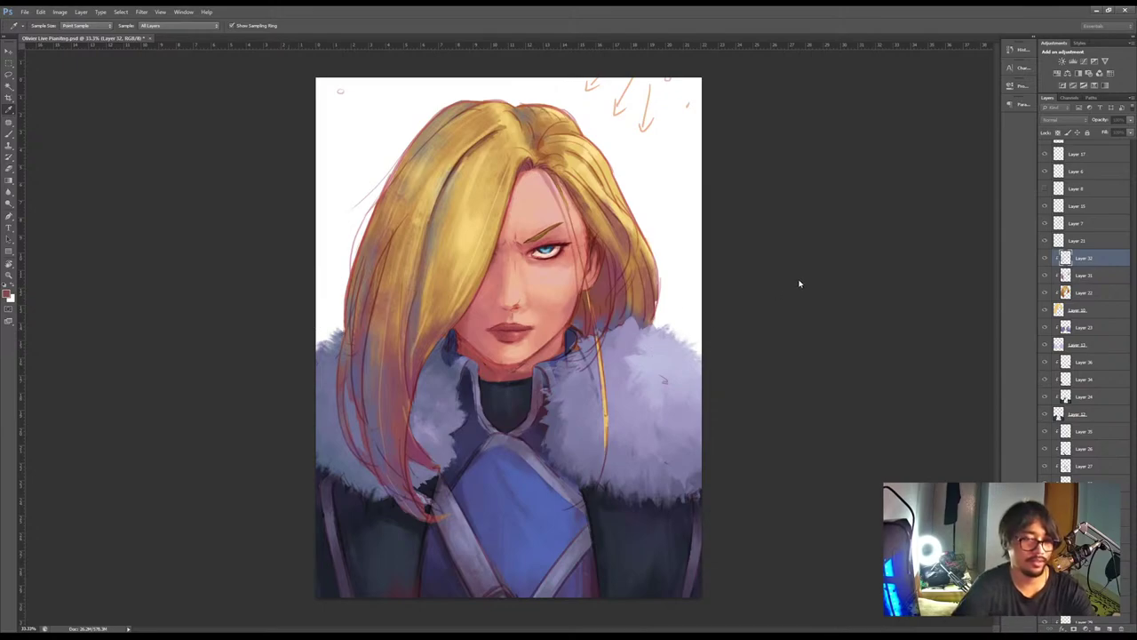
{"action": "key", "text": "b"}
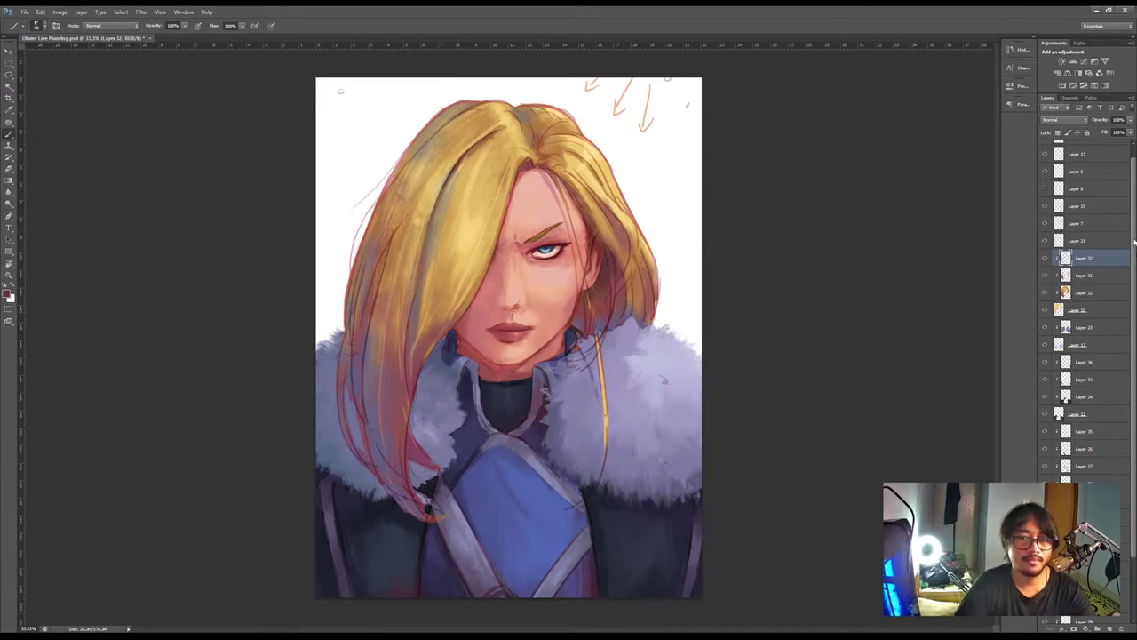
Identify Layer 7 as the sketch line layer and erase its stray mark near the canvas's upper-left corner
{"action": "scroll", "coordinate": [1128, 182], "scroll_direction": "up", "scroll_amount": 1}
{"action": "left_click", "coordinate": [1046, 235]}
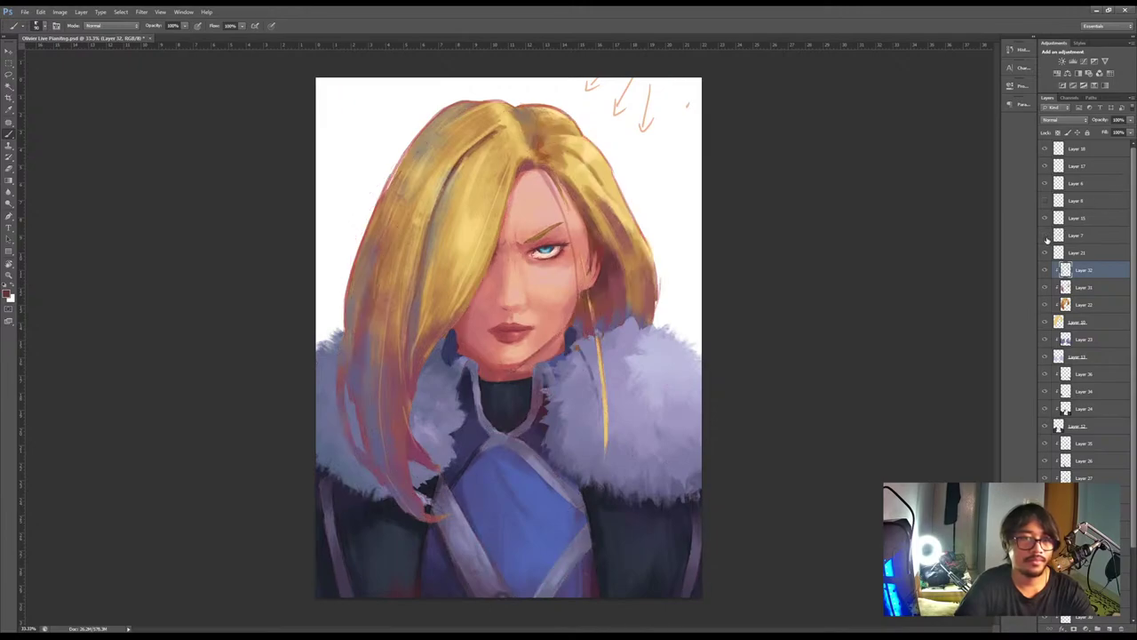
{"action": "left_click", "coordinate": [1046, 237]}
{"action": "left_click", "coordinate": [1047, 239]}
{"action": "left_click", "coordinate": [1046, 238]}
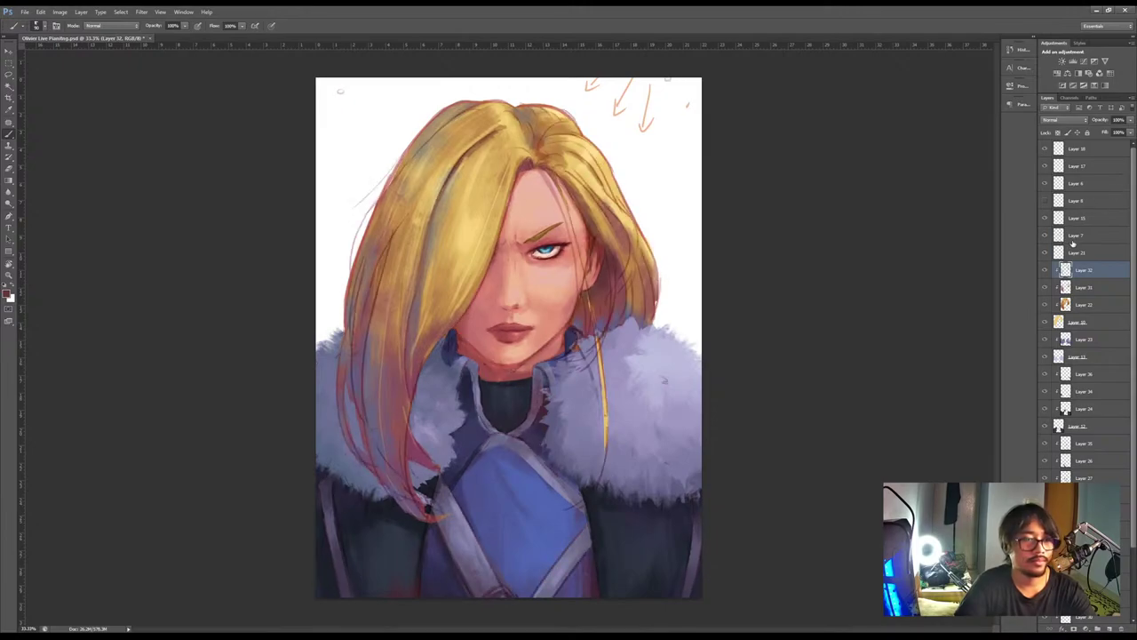
{"action": "left_click", "coordinate": [1071, 236]}
{"action": "left_click", "coordinate": [1046, 238]}
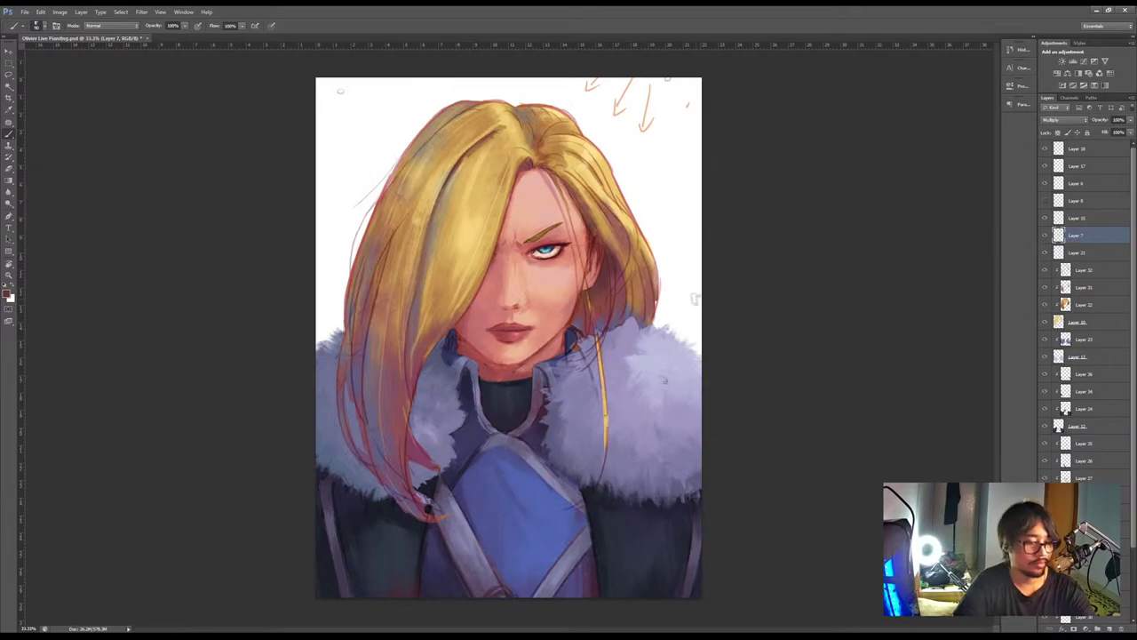
{"action": "key", "text": "e"}
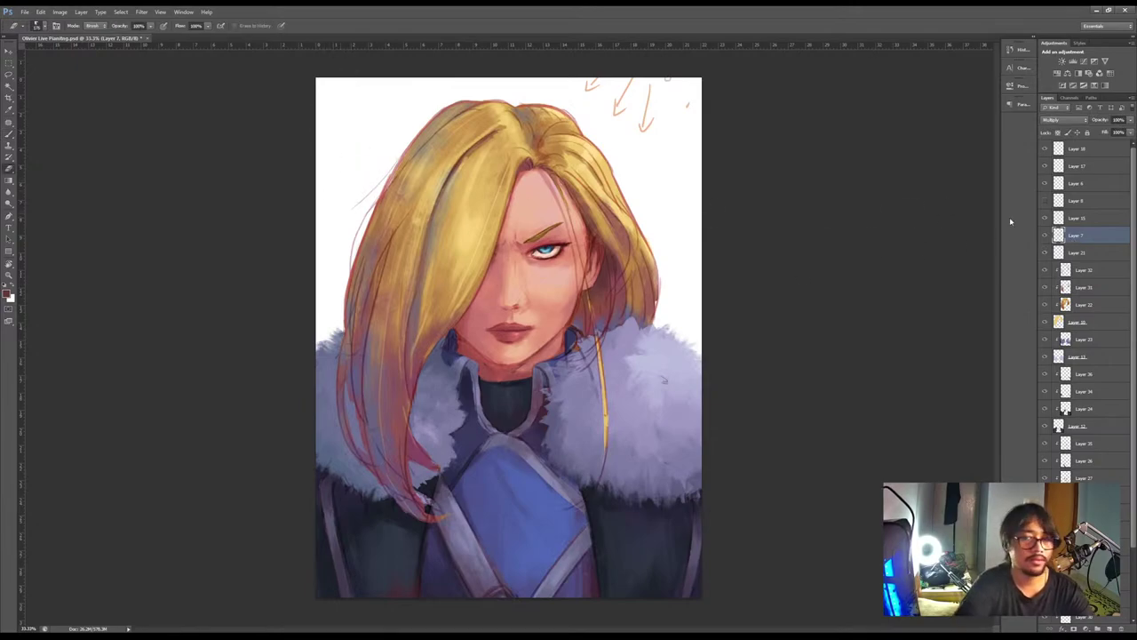
Erase the remaining stray mark near the canvas's upper-right corner on Layer 7
{"action": "left_click", "coordinate": [1044, 254]}
{"action": "left_click", "coordinate": [1045, 253]}
{"action": "left_click", "coordinate": [1044, 235]}
{"action": "left_click", "coordinate": [1044, 236]}
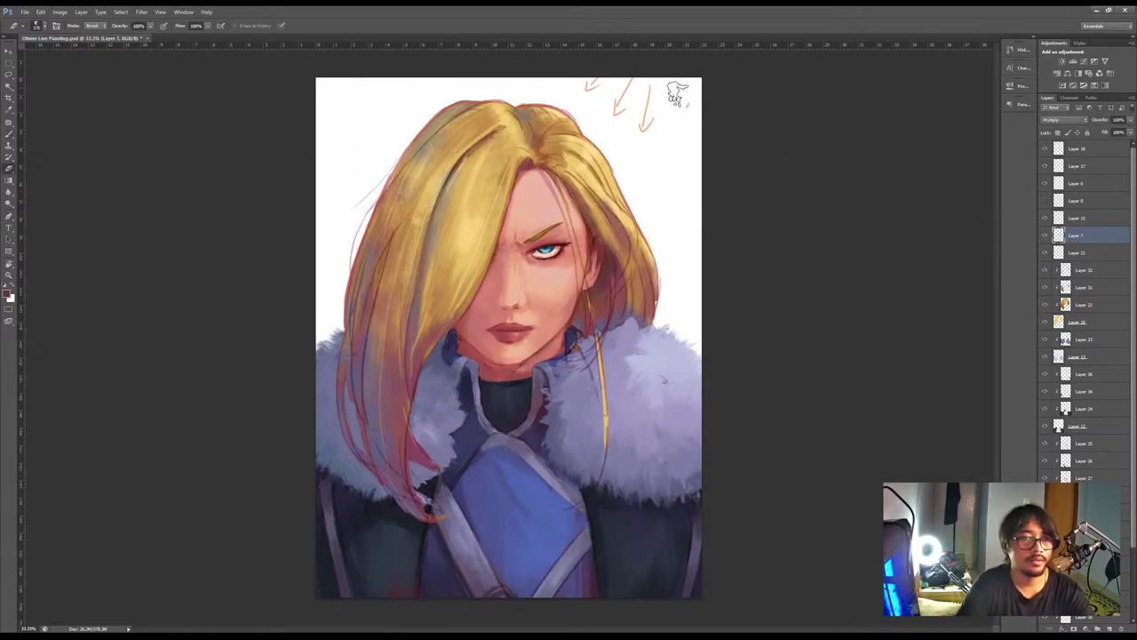
{"action": "left_click_drag", "start_coordinate": [677, 92], "coordinate": [683, 87]}
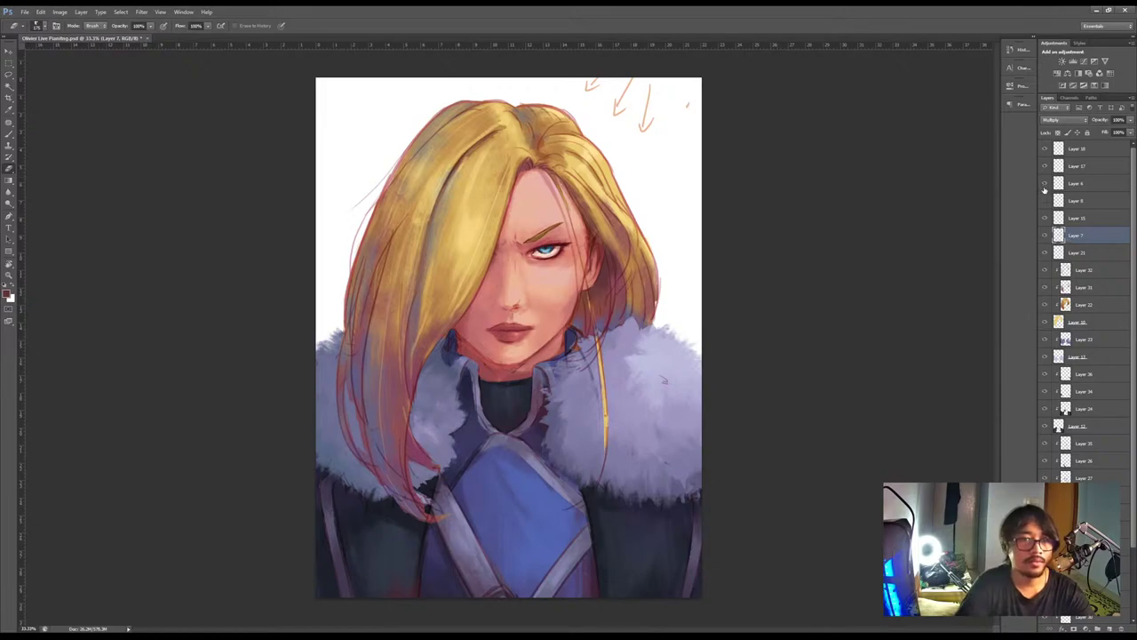
Compare the upper layers by toggling their visibility to locate the arrow marks, and hide Layer 17
{"action": "left_click", "coordinate": [1045, 219]}
{"action": "left_click", "coordinate": [1044, 219]}
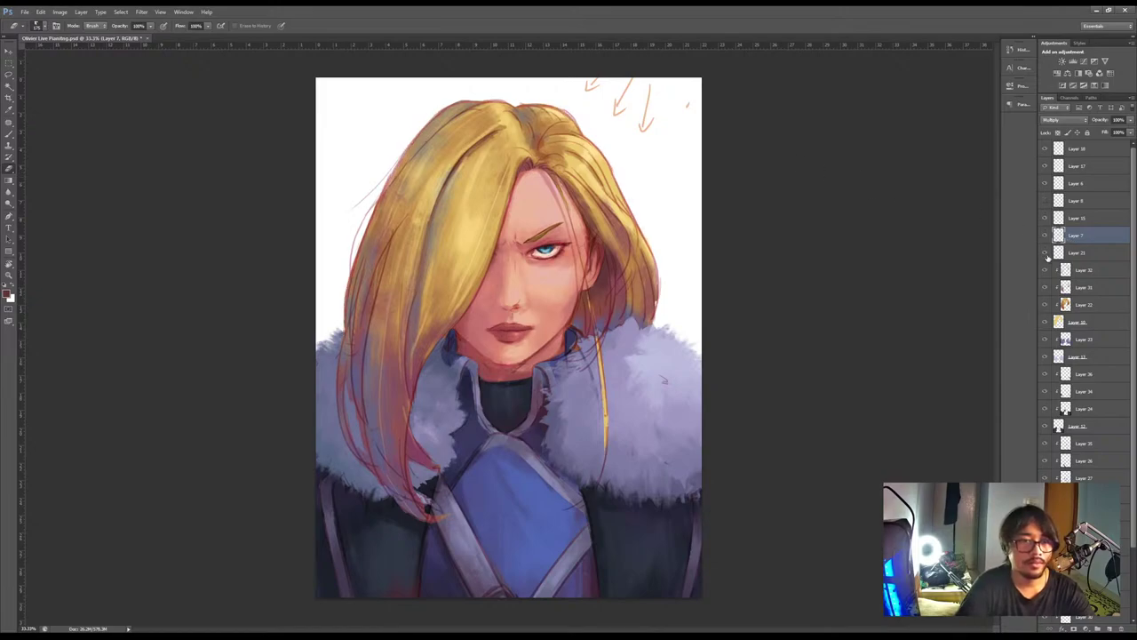
{"action": "left_click", "coordinate": [1044, 323]}
{"action": "left_click", "coordinate": [1045, 322]}
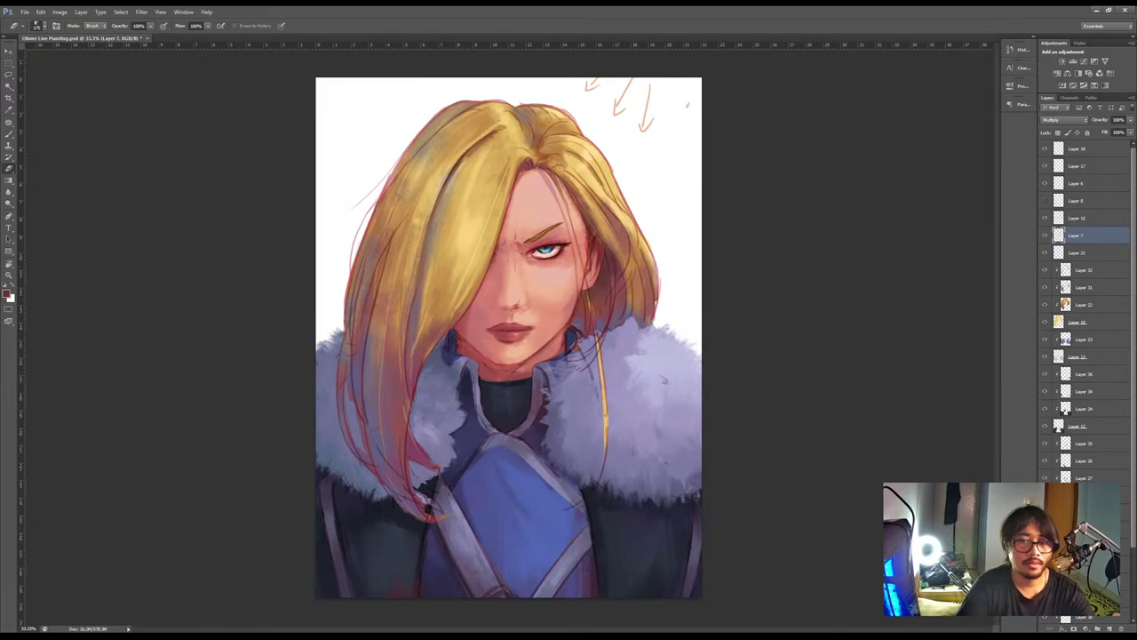
{"action": "left_click", "coordinate": [1045, 183]}
{"action": "left_click", "coordinate": [1045, 167]}
{"action": "left_click", "coordinate": [1045, 166]}
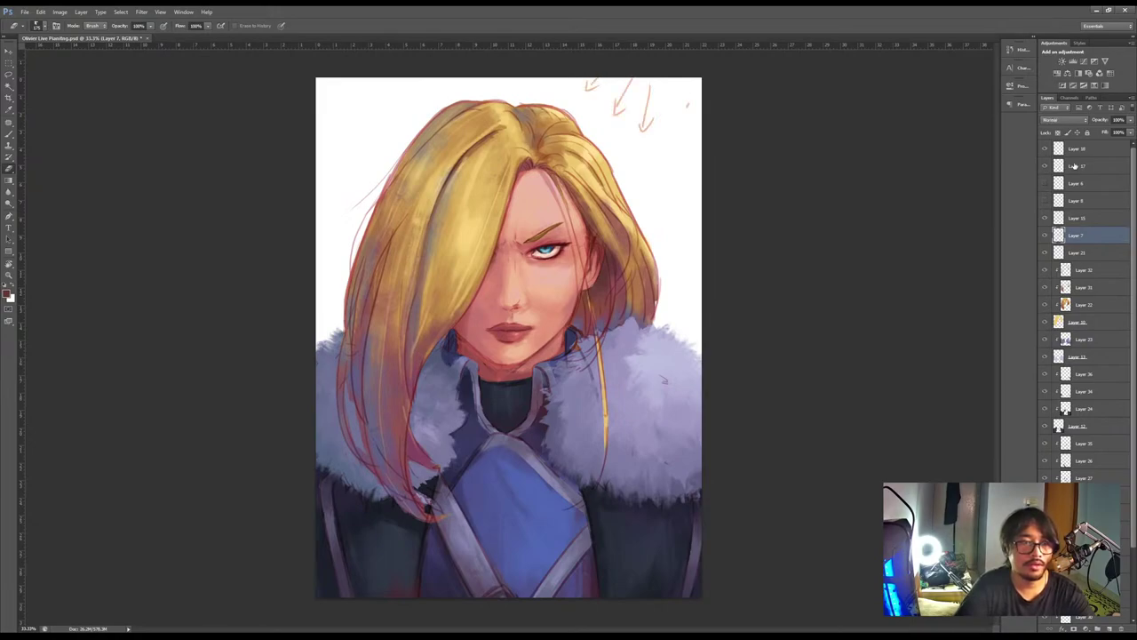
{"action": "left_click", "coordinate": [1074, 167]}
{"action": "left_click", "coordinate": [1045, 167]}
{"action": "left_click", "coordinate": [1044, 184]}
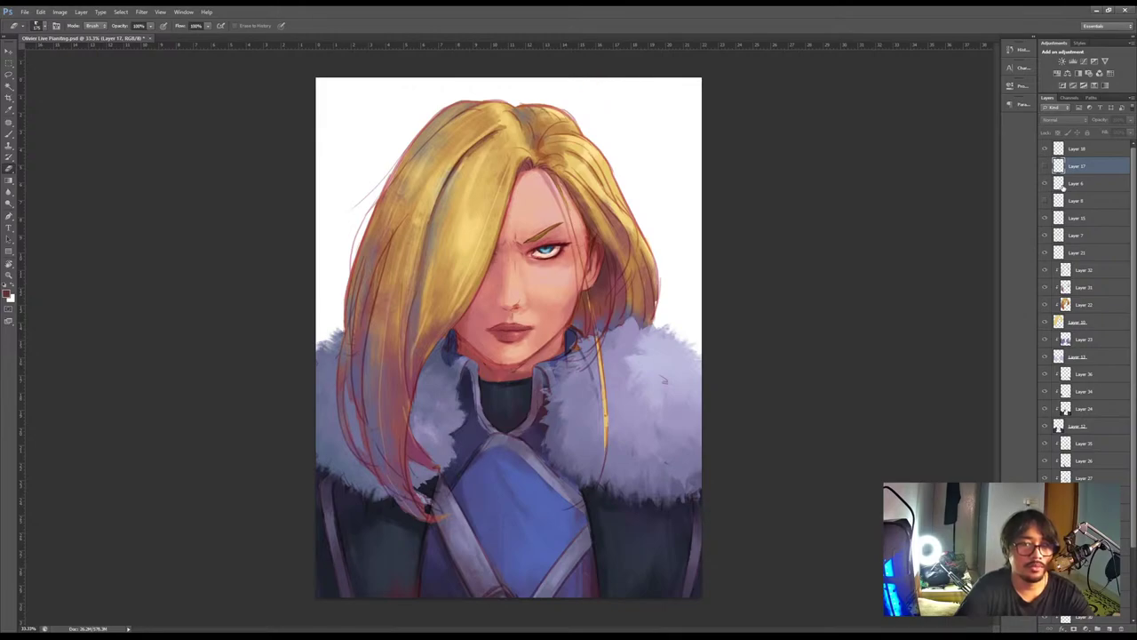
Delete Layer 6 and Layer 17, which hold the arrow marks
{"action": "left_click", "coordinate": [1061, 184]}
{"action": "left_click", "coordinate": [1043, 184]}
{"action": "left_click", "coordinate": [1043, 185]}
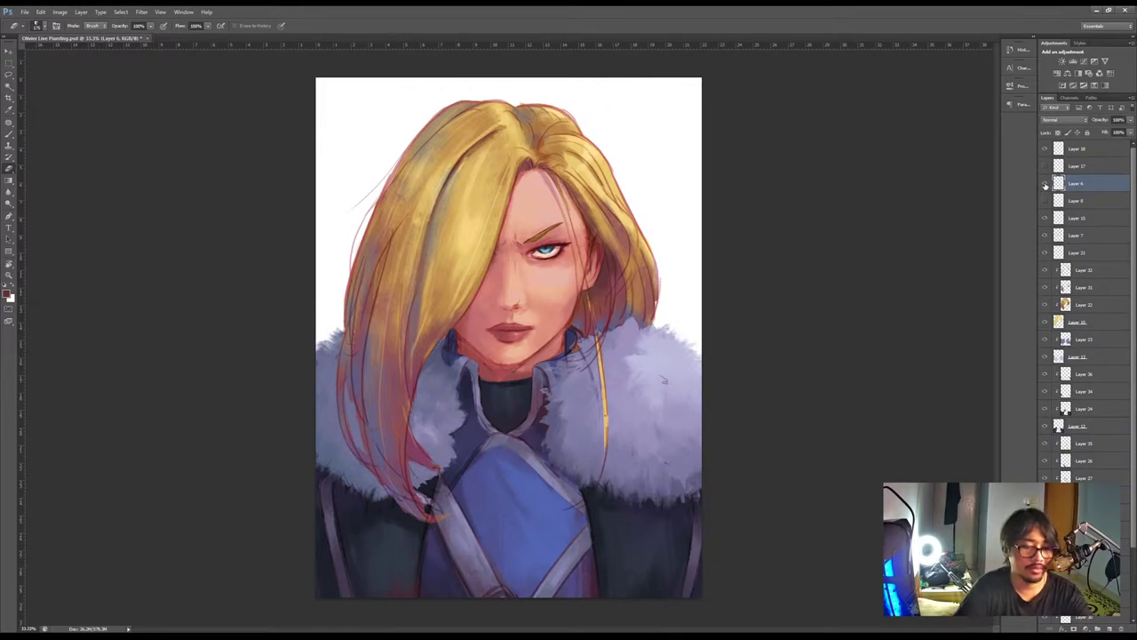
{"action": "key", "text": "Delete"}
{"action": "left_click", "coordinate": [1072, 167]}
{"action": "left_click", "coordinate": [1044, 166]}
{"action": "left_click", "coordinate": [1044, 166]}
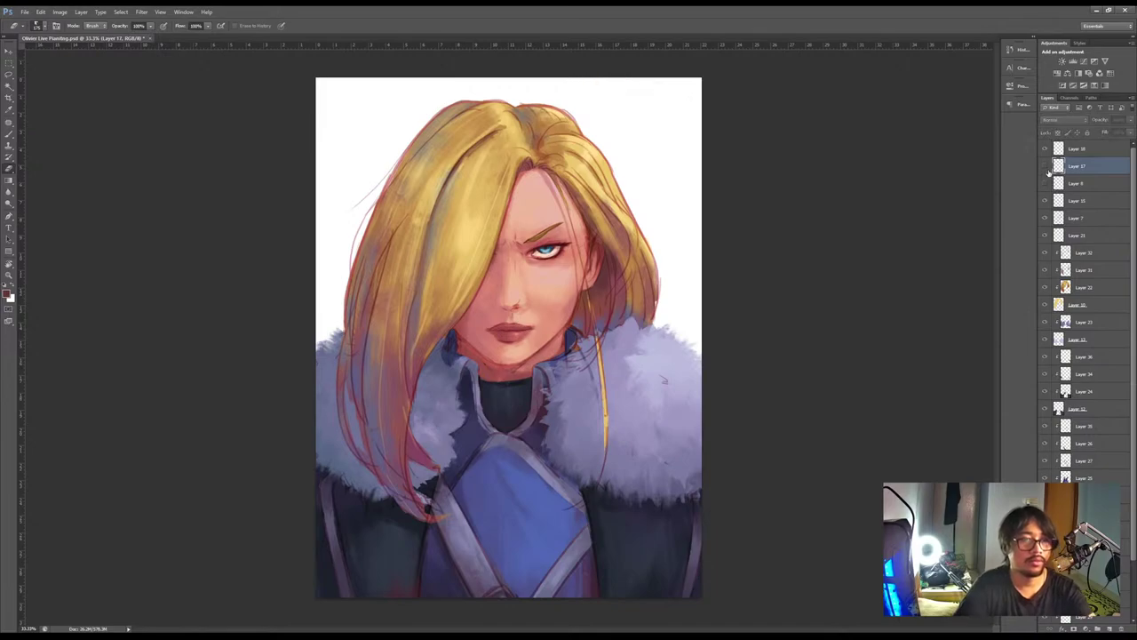
{"action": "key", "text": "Delete"}
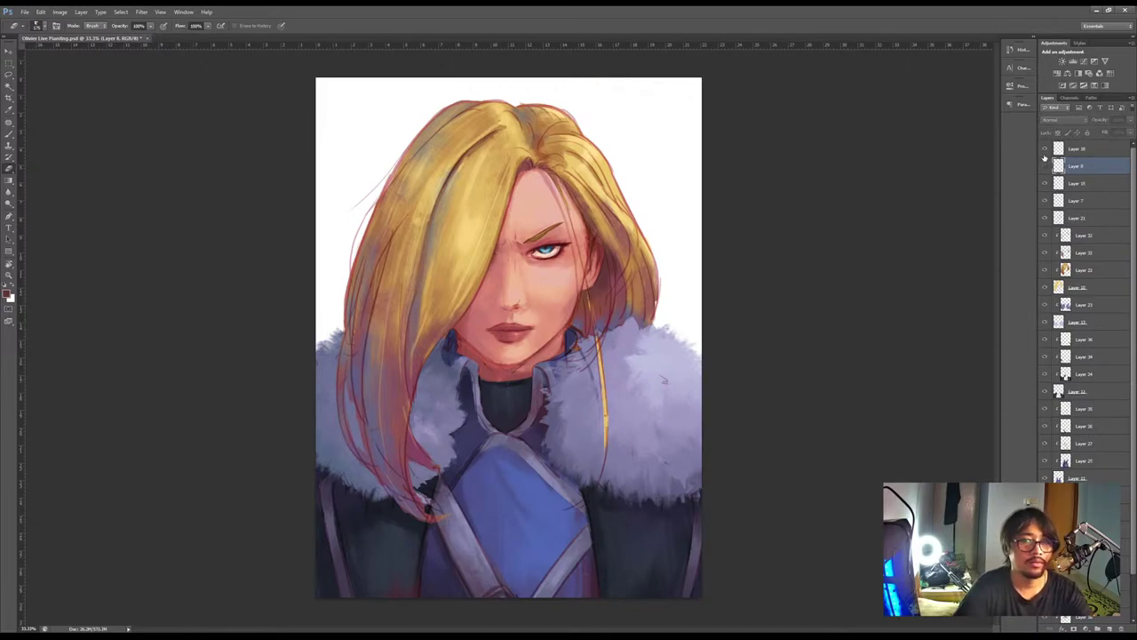
Remove the unneeded topmost layer and the hidden Layer 8 beneath it
{"action": "left_click", "coordinate": [1076, 152]}
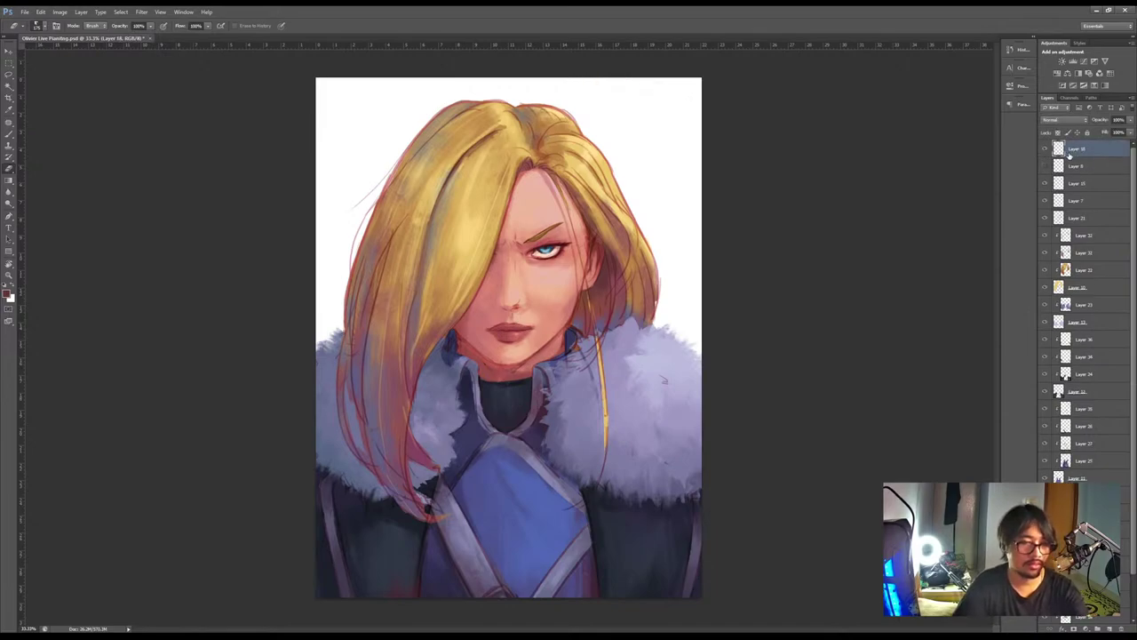
{"action": "key", "text": "Delete"}
{"action": "left_click", "coordinate": [1045, 150]}
{"action": "left_click", "coordinate": [1045, 150]}
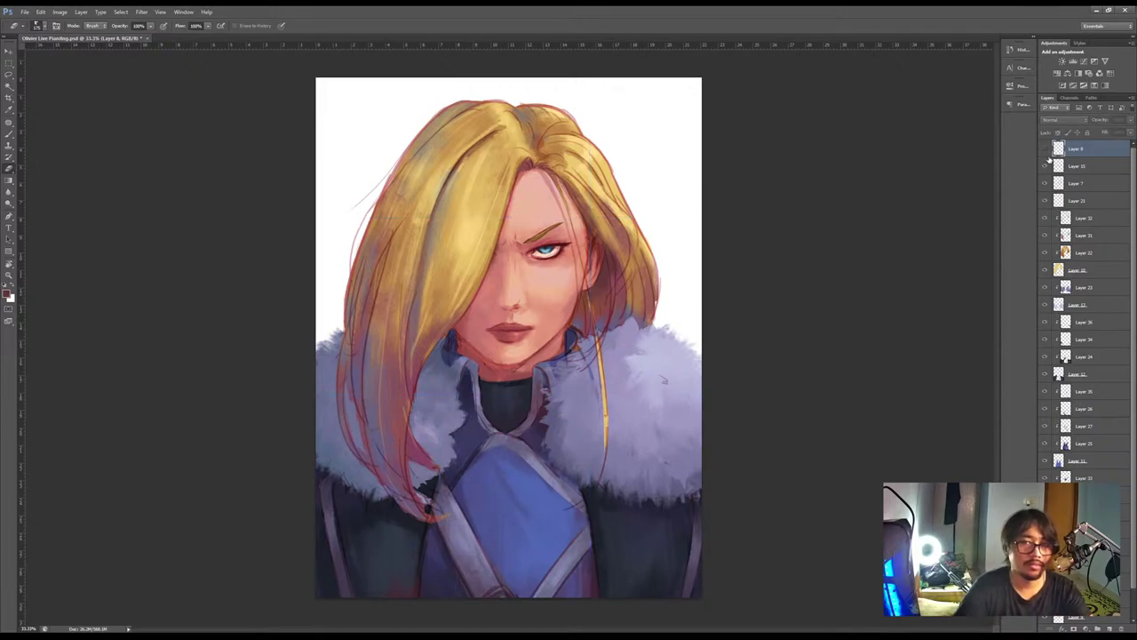
{"action": "key", "text": "ctrl+e"}
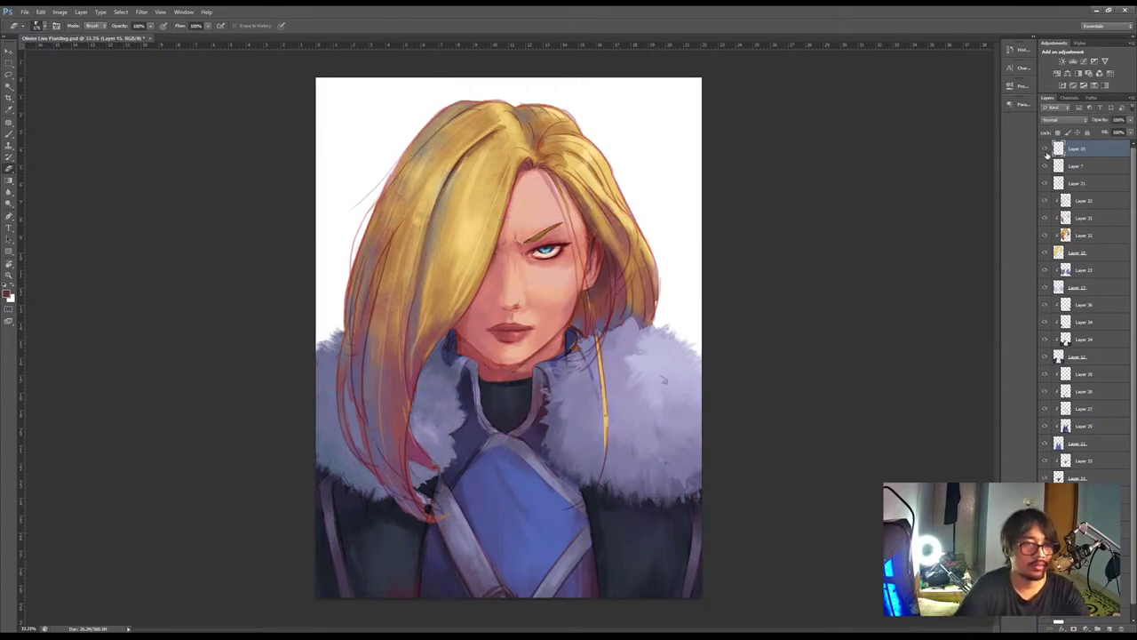
{"action": "key", "text": "ctrl+minus"}
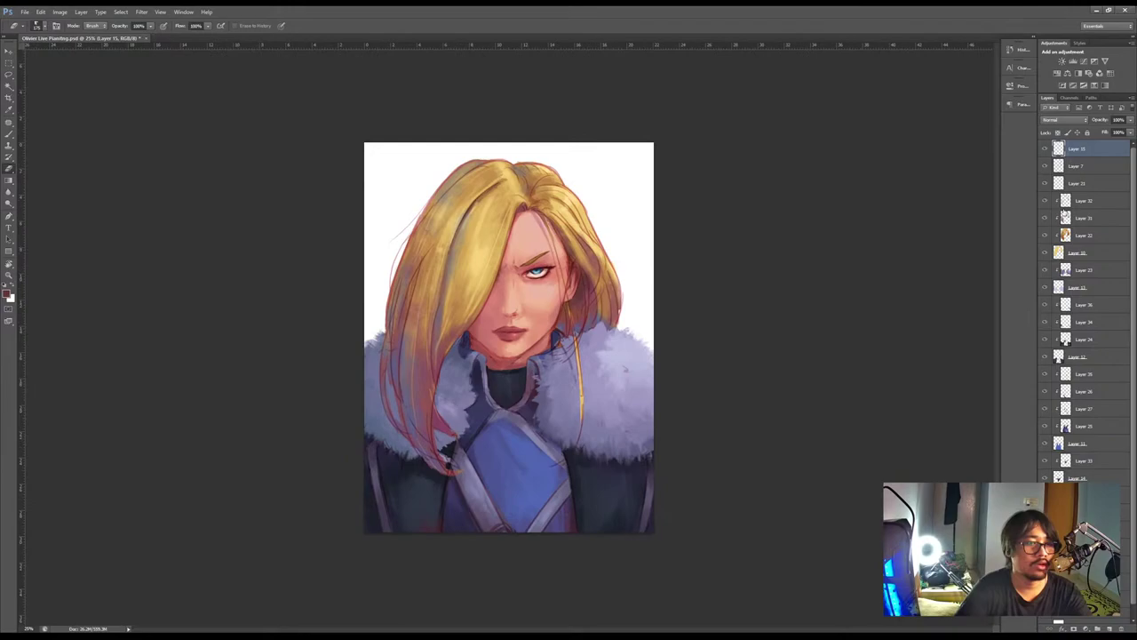
{"action": "key", "text": "ctrl+plus"}
{"action": "left_click", "coordinate": [1044, 167]}
{"action": "left_click", "coordinate": [1045, 167]}
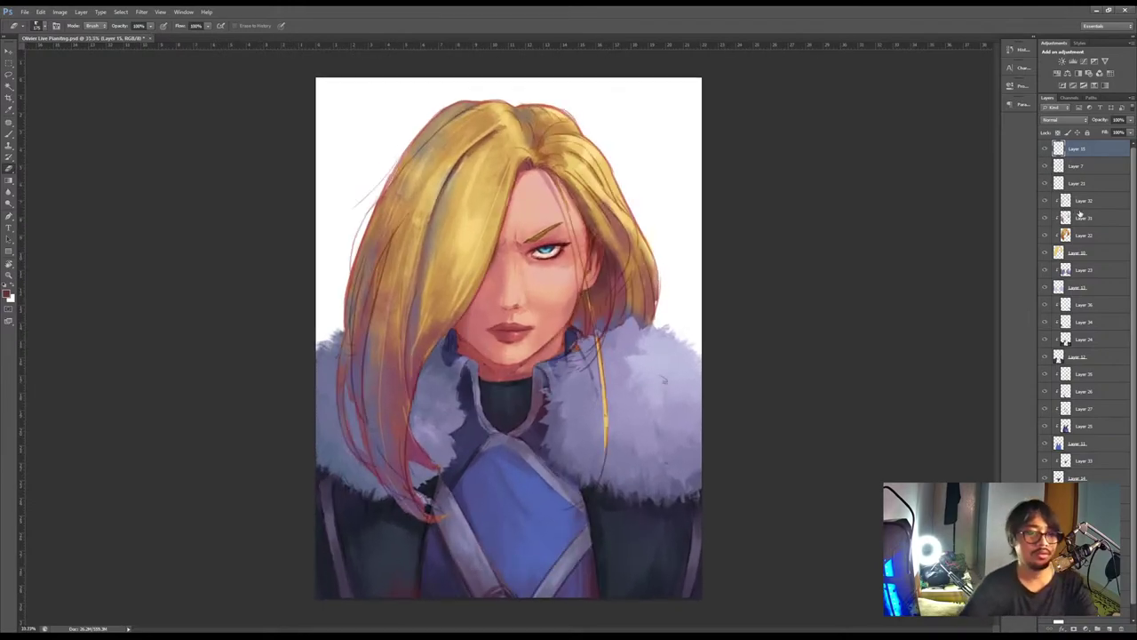
Paint small pale lavender highlight tufts on the upper part of the right-hand fur on Layer 23
{"action": "left_click", "coordinate": [1084, 270]}
{"action": "key", "text": "i"}
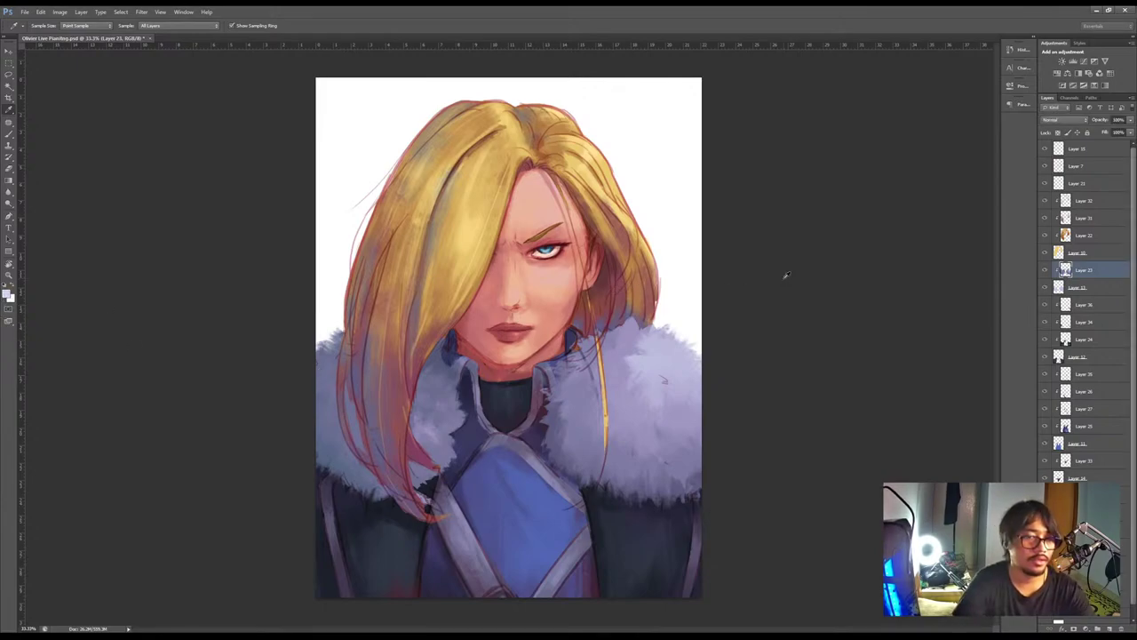
{"action": "key", "text": "b"}
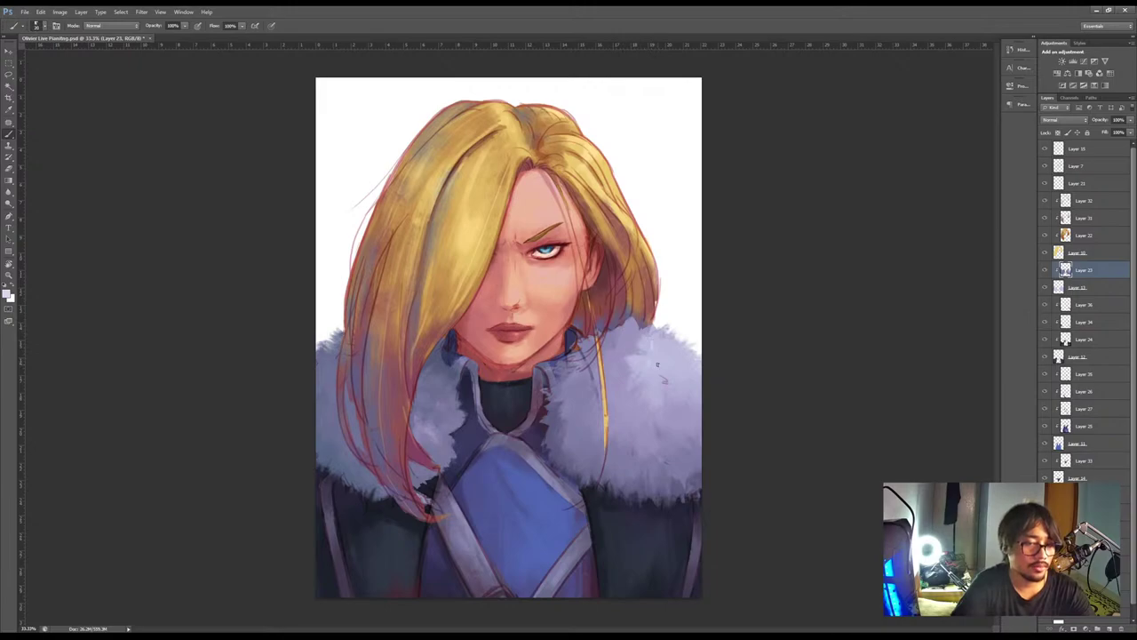
{"action": "key", "text": "e"}
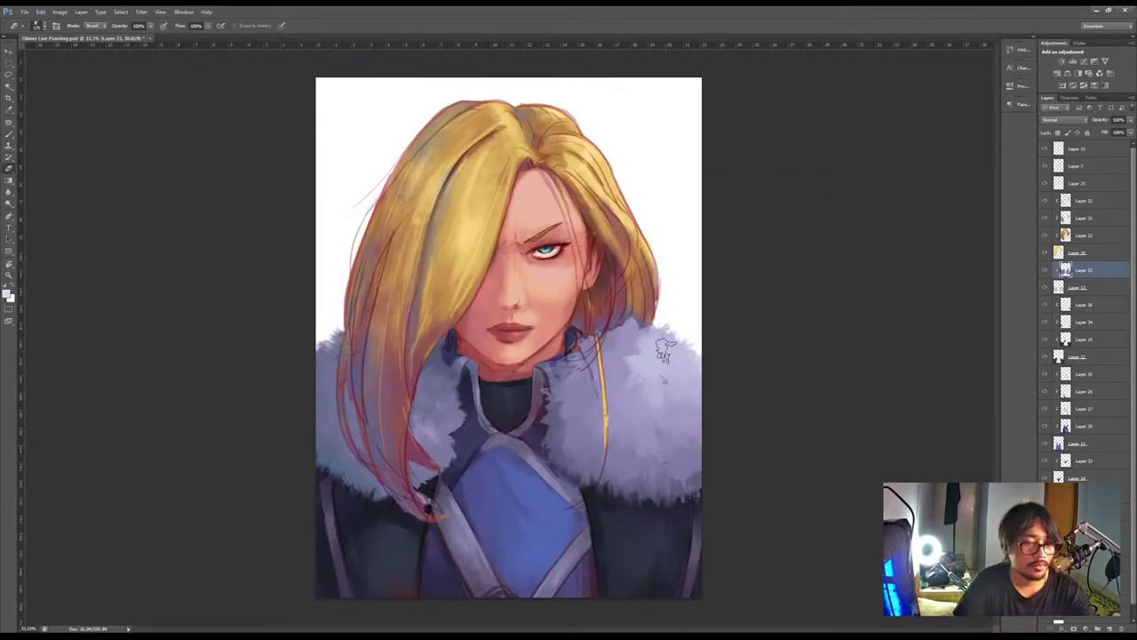
{"action": "key", "text": "b"}
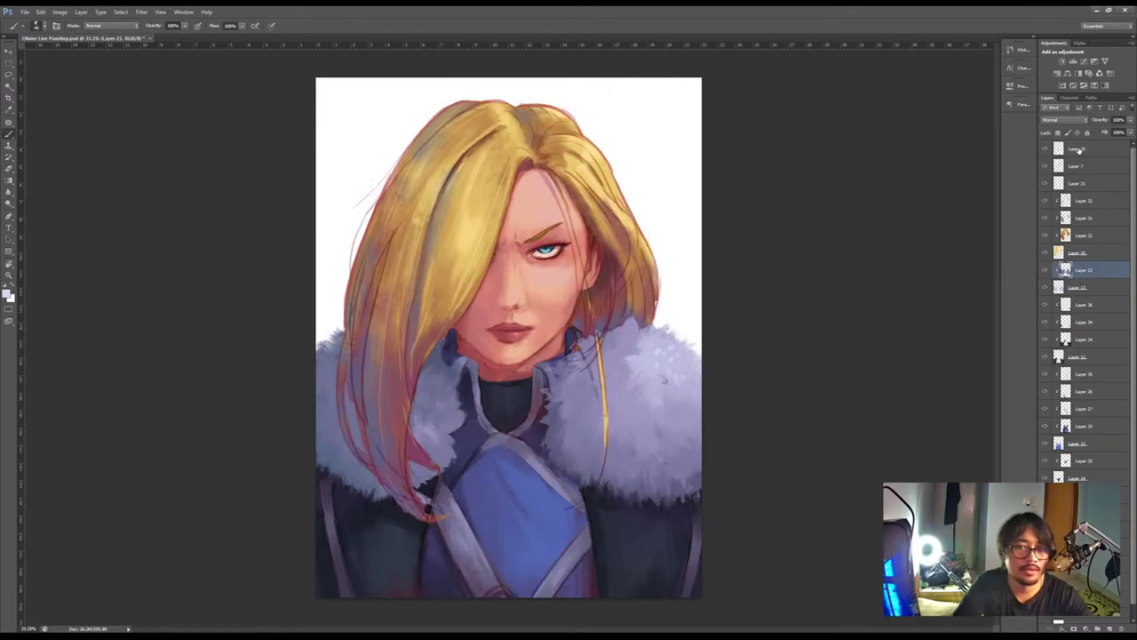
Create a new layer above Layer 15 and paint thin loose hair strands around the hair in a sampled light yellow
{"action": "left_click", "coordinate": [1078, 149]}
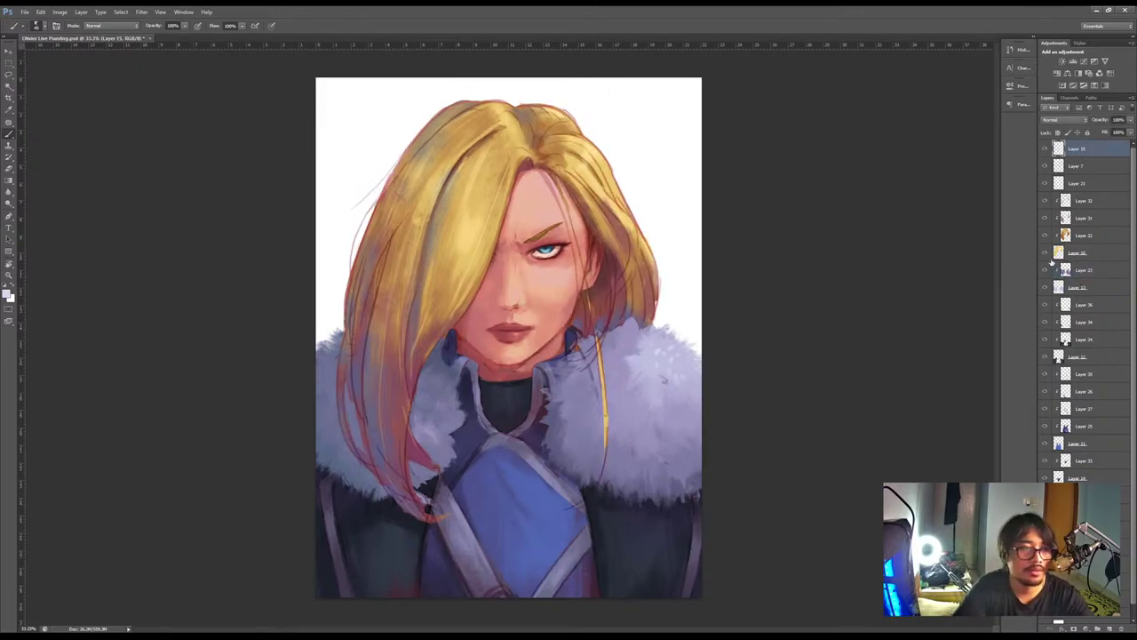
{"action": "key", "text": "ctrl+shift+alt+n"}
{"action": "key", "text": "i"}
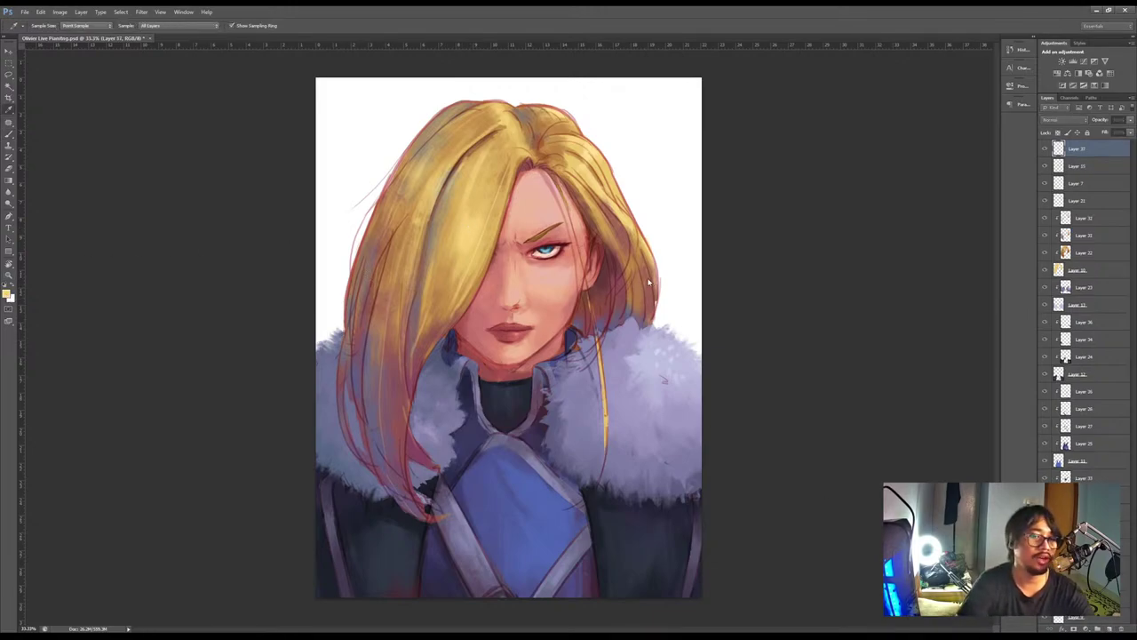
{"action": "left_click", "coordinate": [632, 275]}
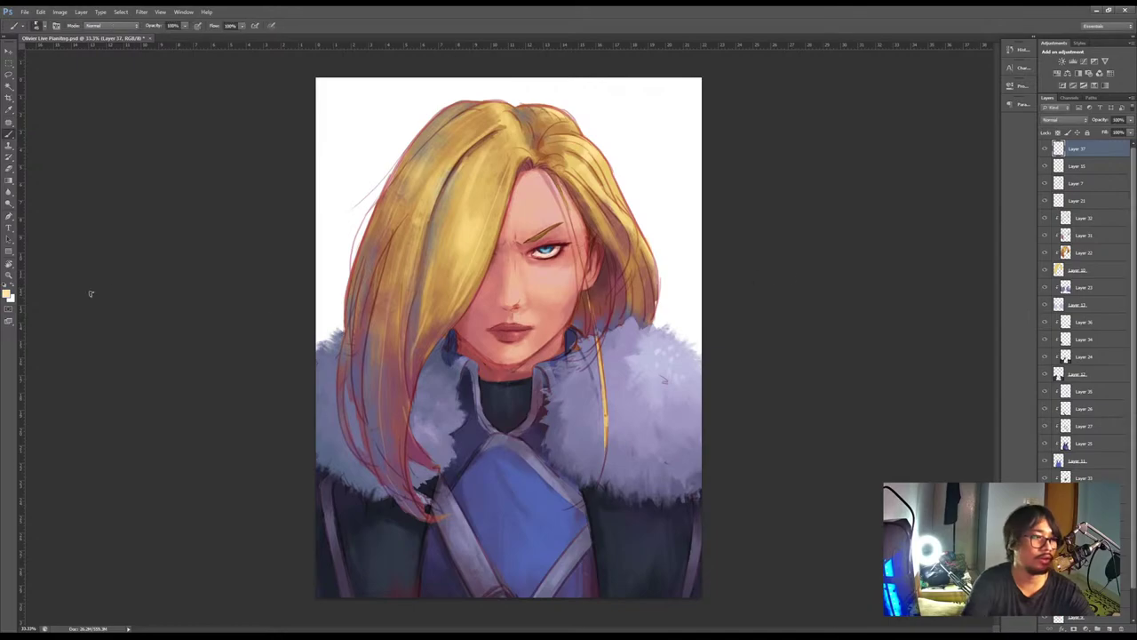
{"action": "key", "text": "b"}
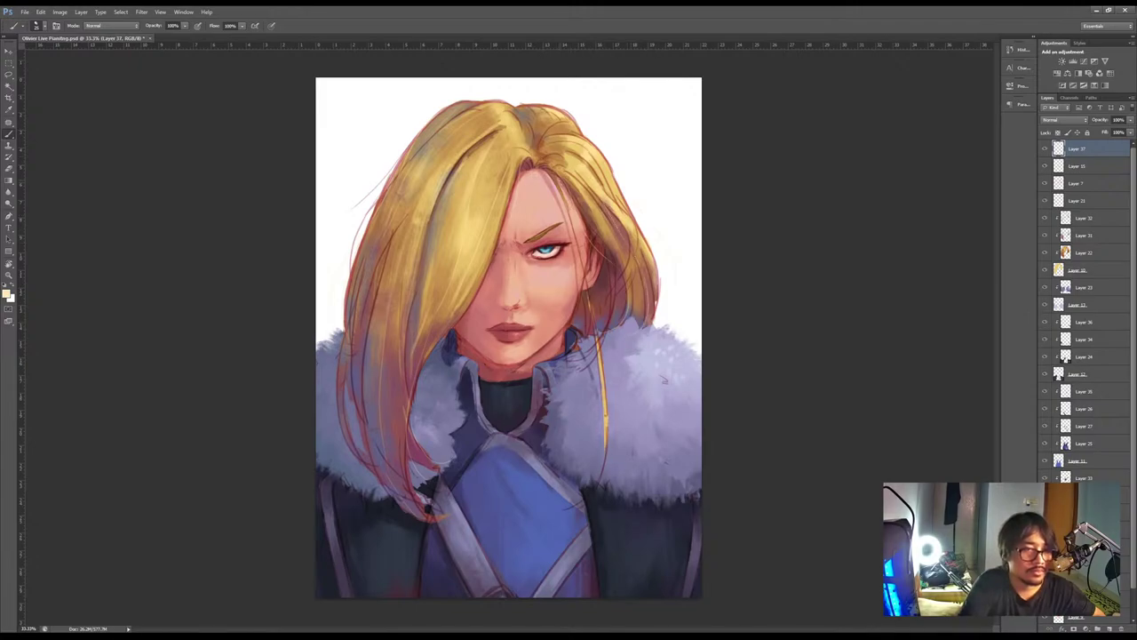
{"action": "left_click_drag", "start_coordinate": [588, 284], "coordinate": [597, 357]}
{"action": "left_click_drag", "start_coordinate": [589, 284], "coordinate": [592, 329]}
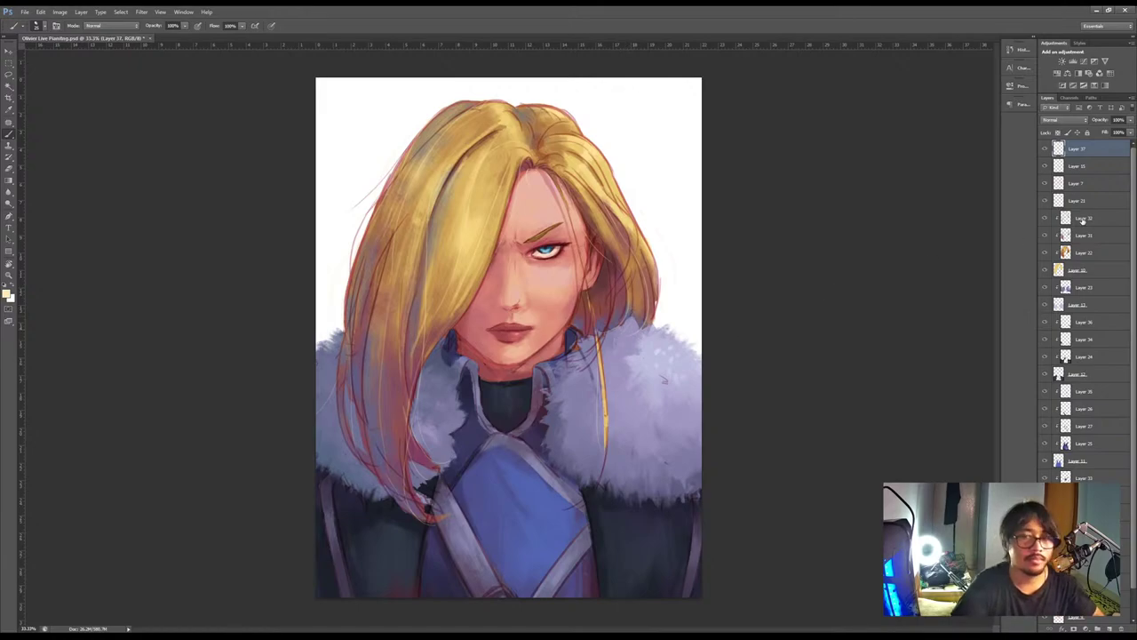
{"action": "scroll", "coordinate": [1131, 191], "scroll_direction": "down", "scroll_amount": 2}
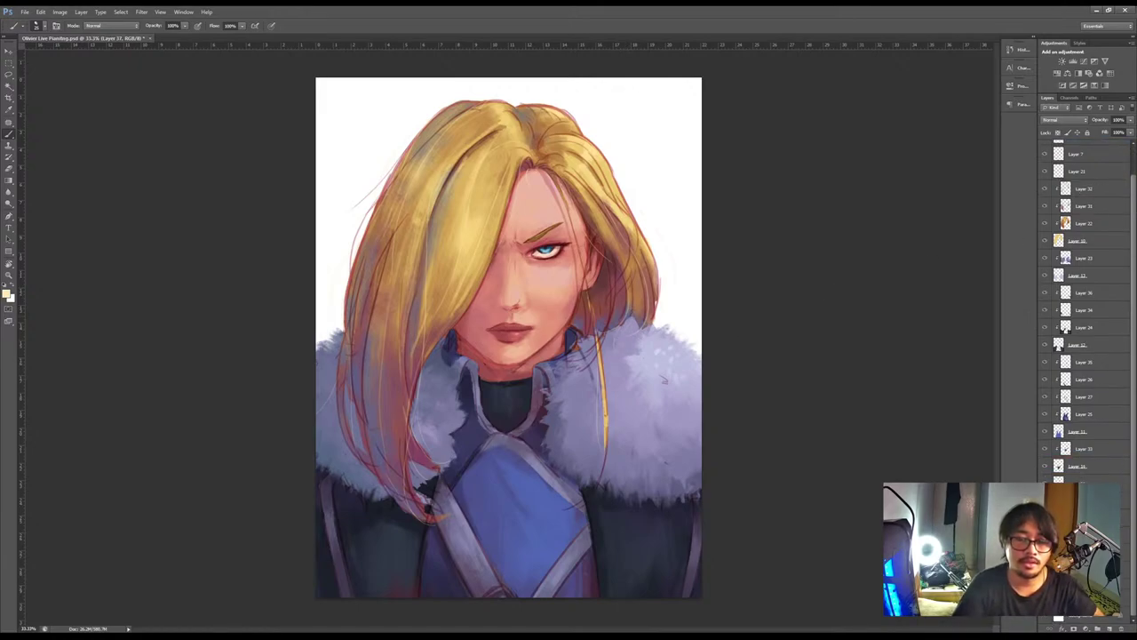
{"action": "left_click", "coordinate": [1076, 618]}
{"action": "left_click", "coordinate": [1102, 588]}
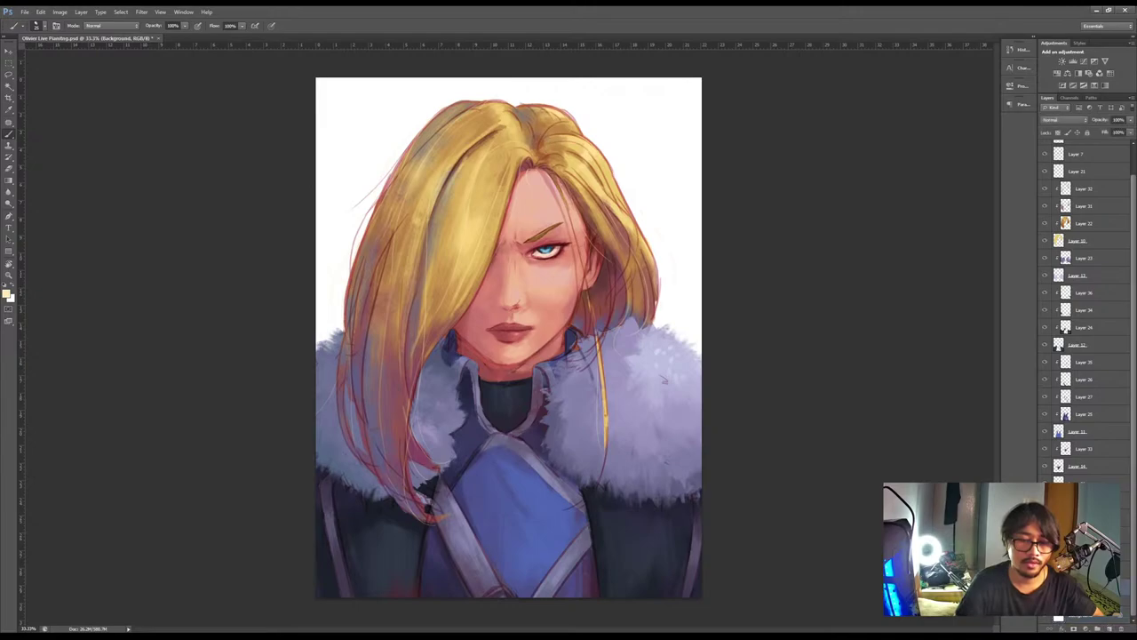
{"action": "scroll", "coordinate": [1123, 366], "scroll_direction": "up", "scroll_amount": 2}
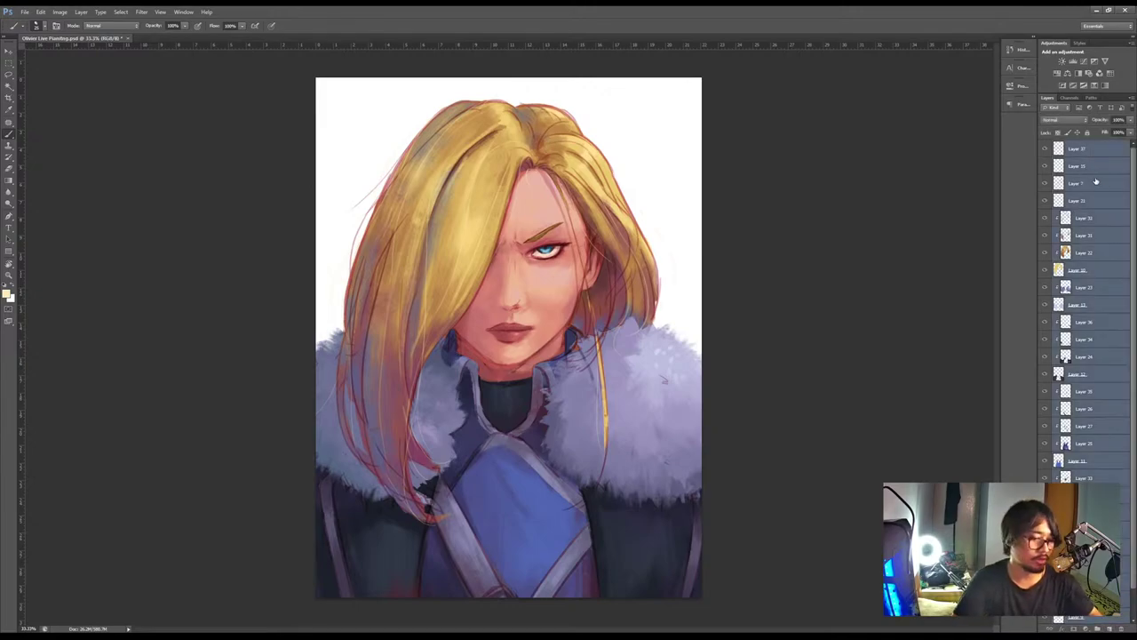
{"action": "left_click", "coordinate": [1052, 148]}
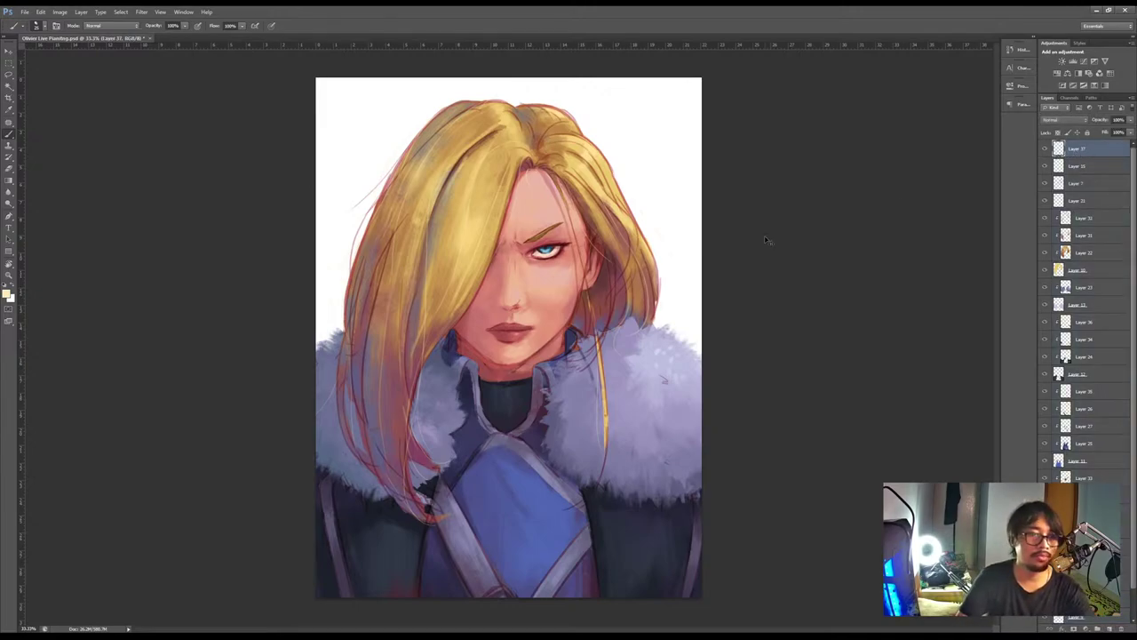
Sample skin tones from the face as the brush colour for Layer 37
{"action": "key", "text": "ctrl+plus"}
{"action": "key", "text": "alt"}
{"action": "key", "text": "b"}
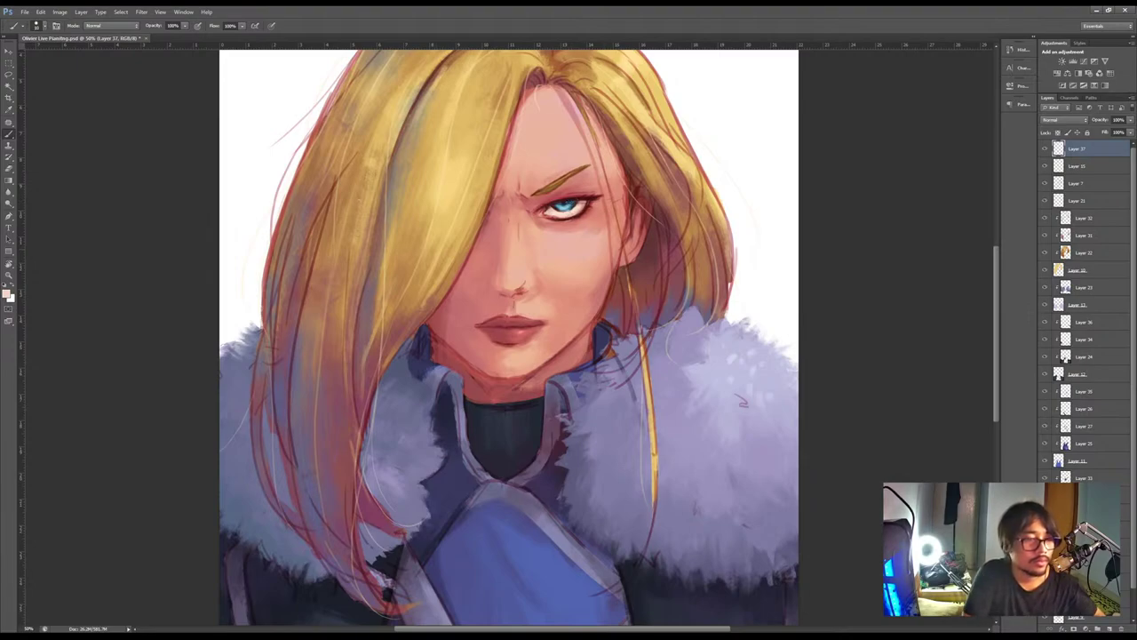
{"action": "key", "text": "i"}
{"action": "key", "text": "b"}
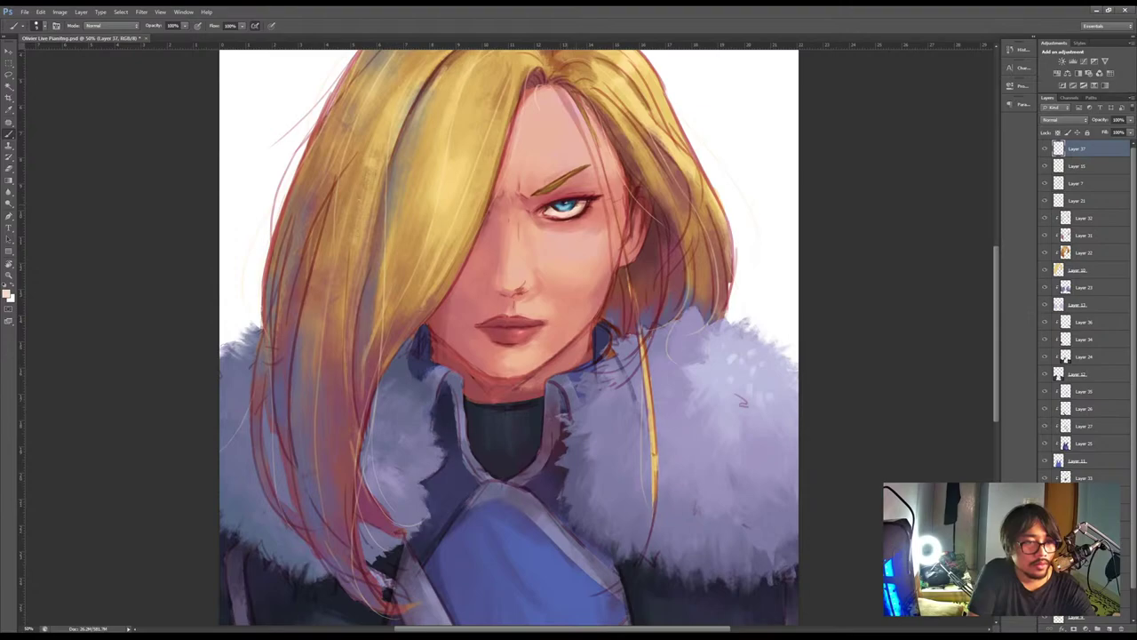
{"action": "left_click", "coordinate": [508, 342], "text": "alt"}
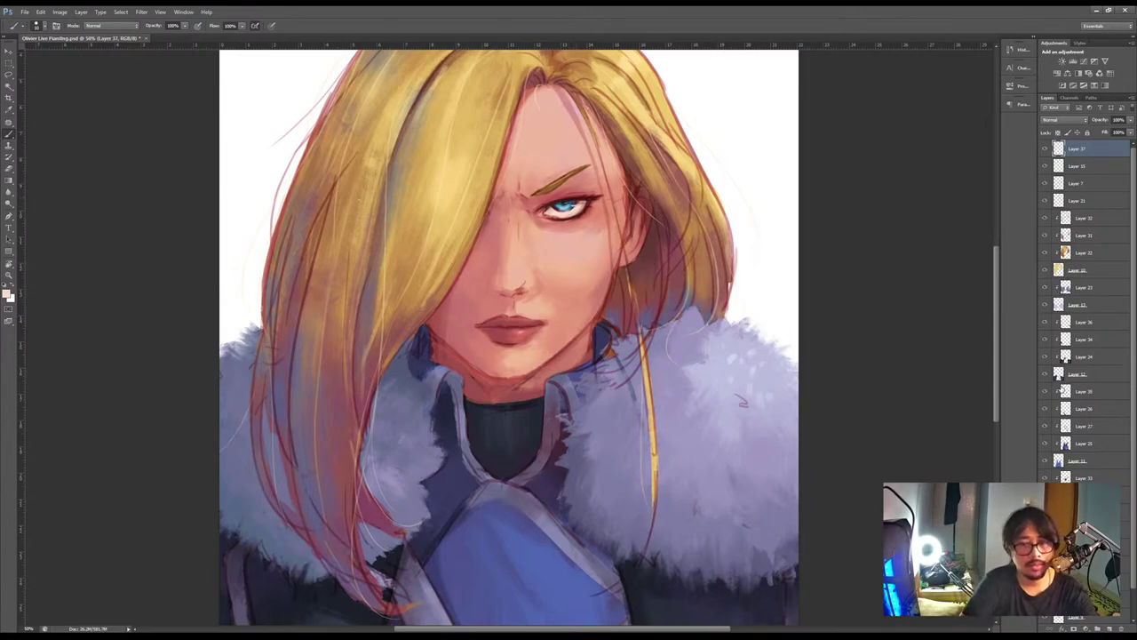
Toggle the line layers to find the face lines, select Layer 7 and reduce the eraser to a small size for detail work
{"action": "left_click", "coordinate": [1045, 202]}
{"action": "left_click", "coordinate": [1044, 184]}
{"action": "left_click", "coordinate": [1044, 184]}
{"action": "left_click", "coordinate": [1077, 184]}
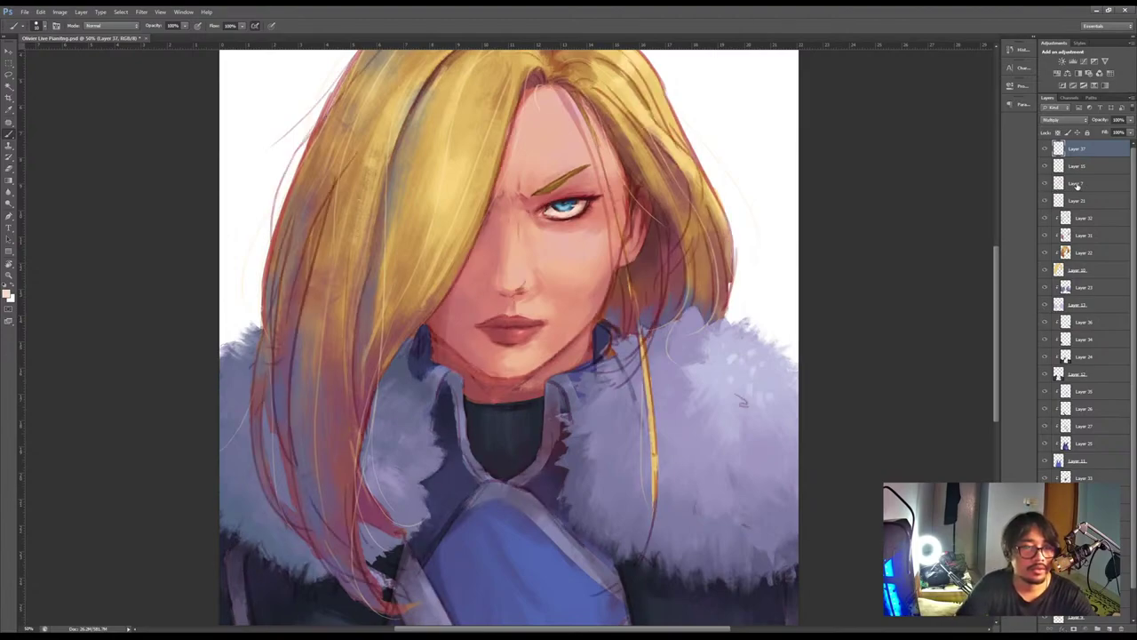
{"action": "left_click", "coordinate": [1077, 184]}
{"action": "key", "text": "e"}
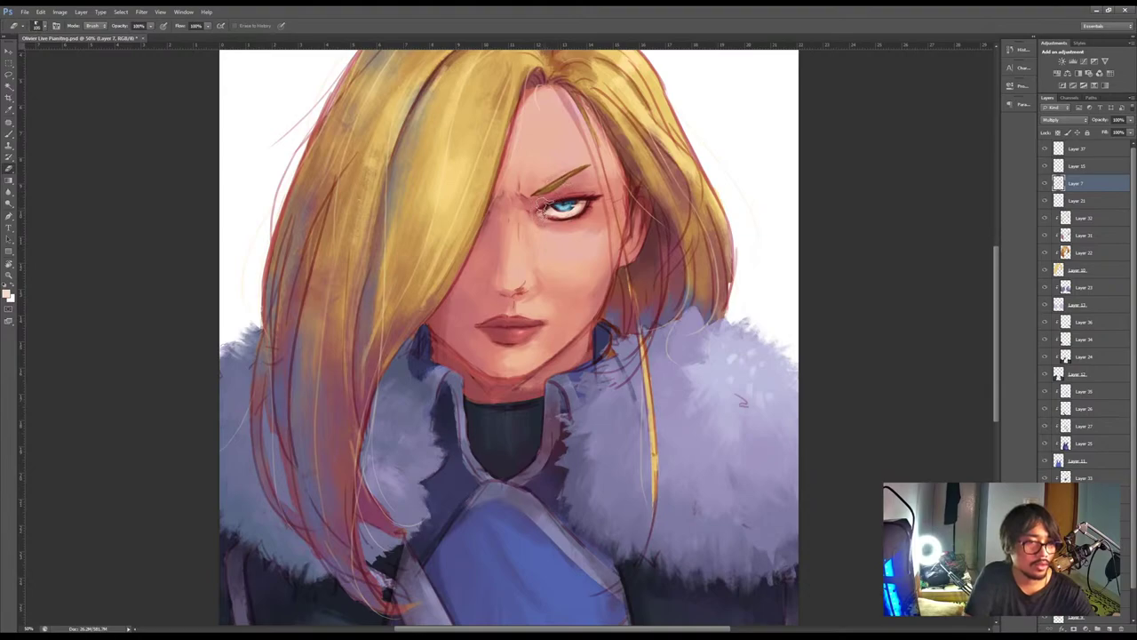
{"action": "key", "text": "bracketleft"}
{"action": "key", "text": "bracketleft"}
{"action": "key", "text": "bracketleft"}
{"action": "key", "text": "bracketleft"}
{"action": "key", "text": "bracketleft"}
{"action": "key", "text": "bracketleft"}
{"action": "key", "text": "bracketleft"}
{"action": "key", "text": "bracketleft"}
{"action": "key", "text": "bracketleft"}
{"action": "key", "text": "bracketleft"}
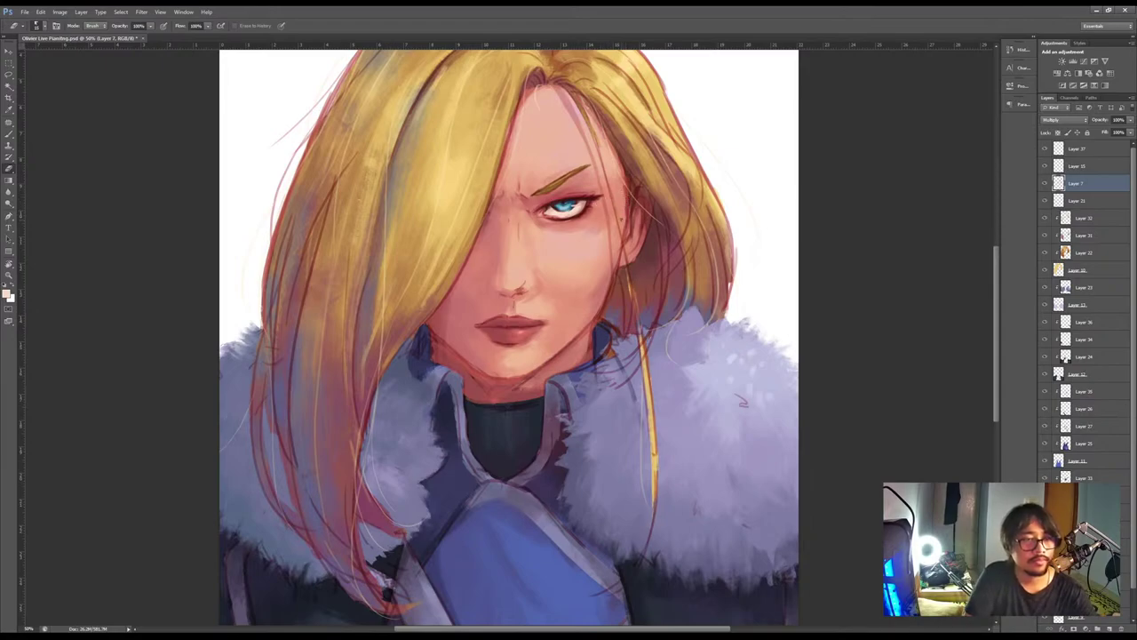
Group all portrait layers from Layer 37 down to the lowest one above Group 1
{"action": "key", "text": "ctrl+minus"}
{"action": "key", "text": "ctrl+minus"}
{"action": "key", "text": "ctrl+minus"}
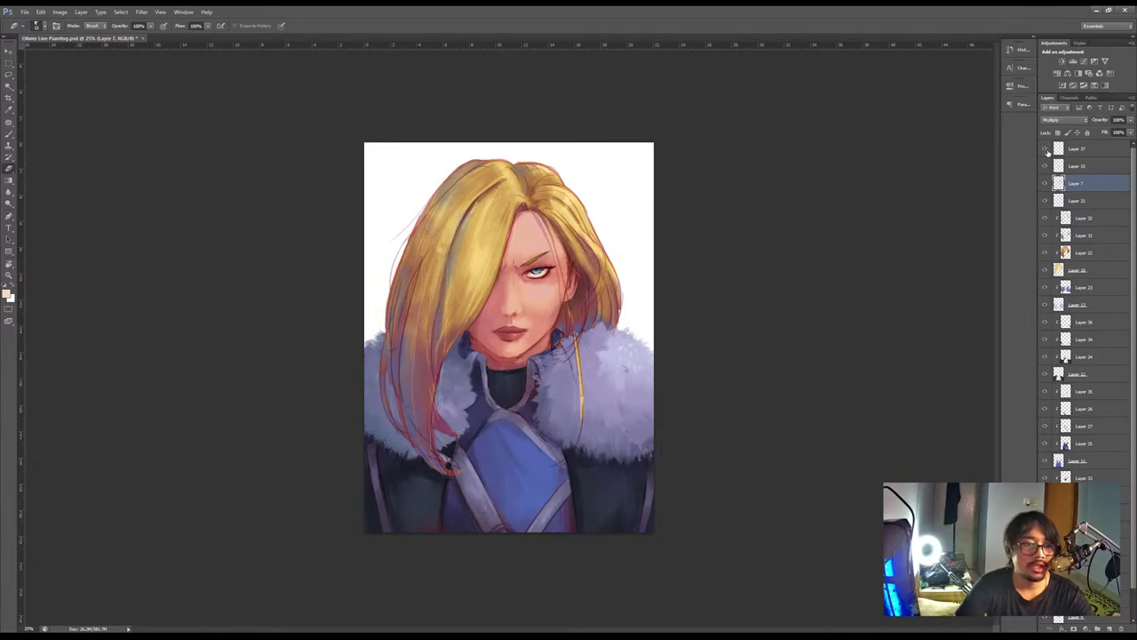
{"action": "left_click", "coordinate": [1074, 150]}
{"action": "left_click_drag", "start_coordinate": [1131, 182], "coordinate": [1131, 379]}
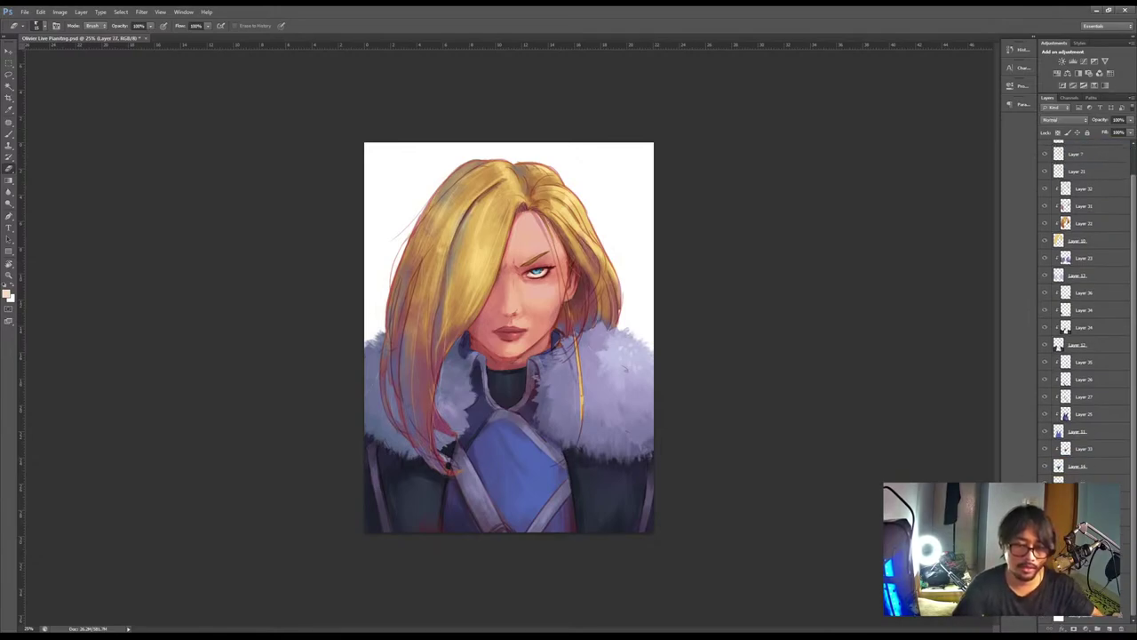
{"action": "left_click", "coordinate": [1118, 613], "text": "shift"}
{"action": "key", "text": "ctrl+g"}
{"action": "key", "text": "ctrl+plus"}
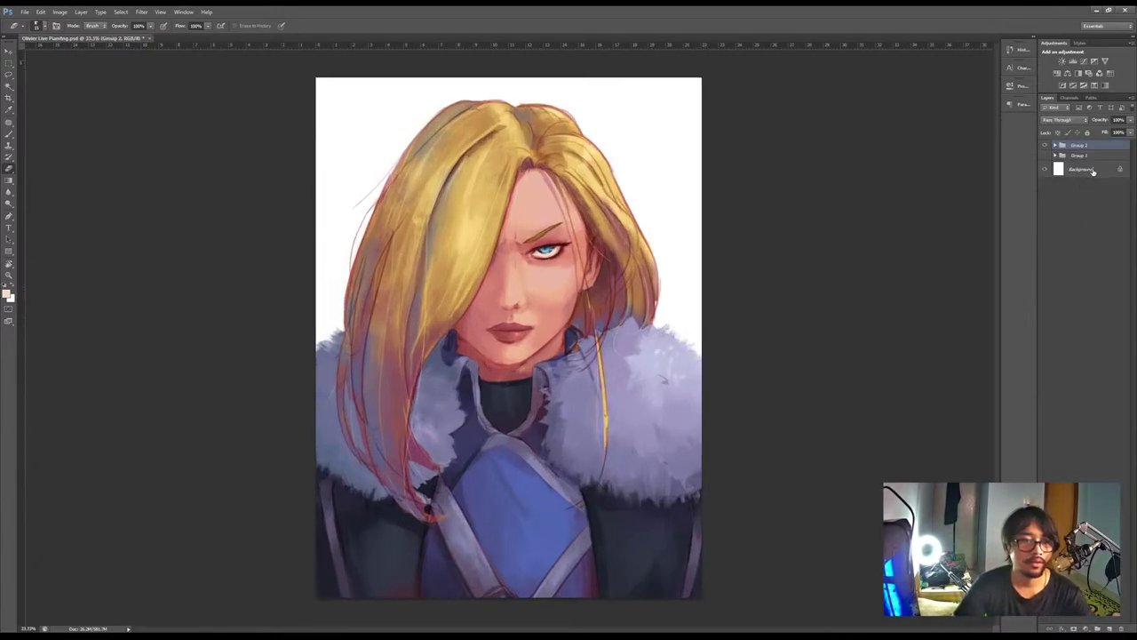
Fill the Background layer with a light lavender blue
{"action": "left_click", "coordinate": [1084, 169]}
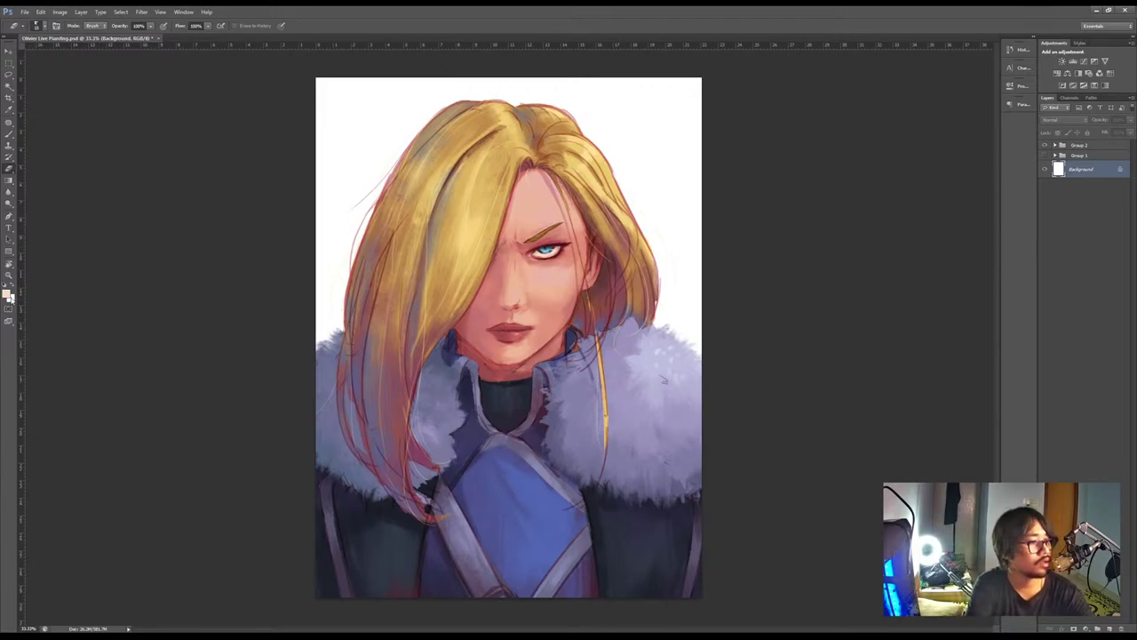
{"action": "key", "text": "i"}
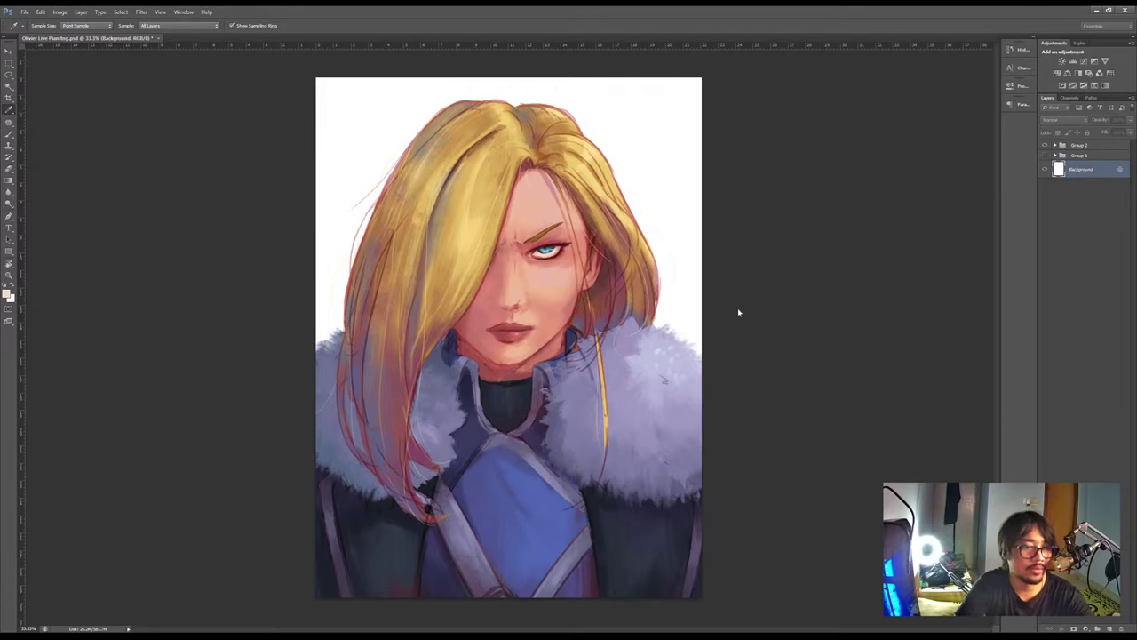
{"action": "key", "text": "b"}
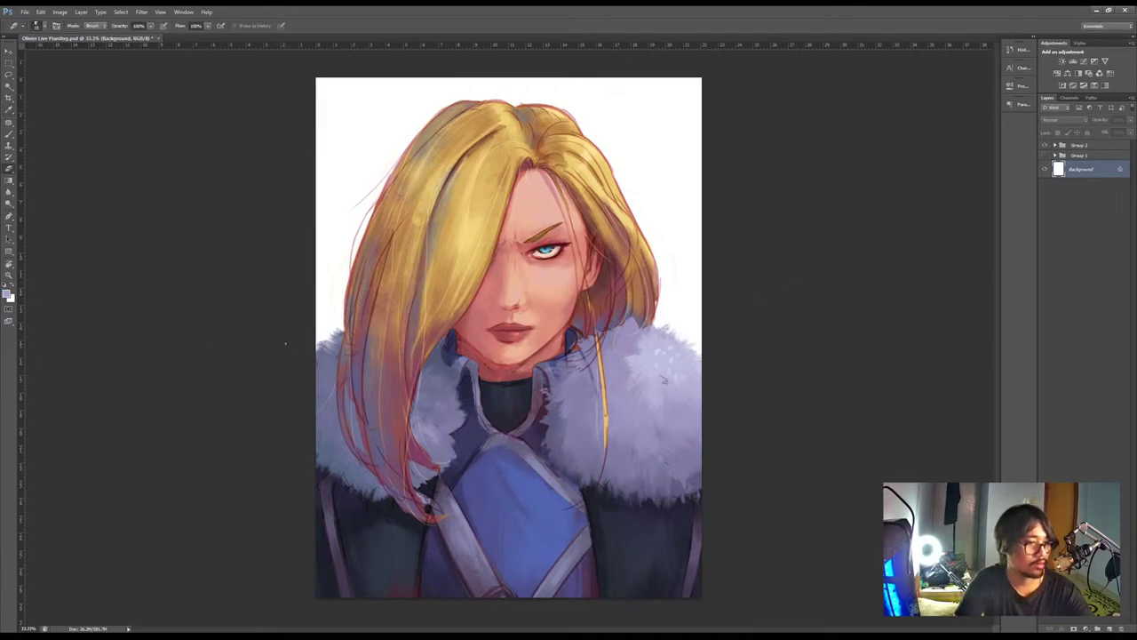
{"action": "key", "text": "i"}
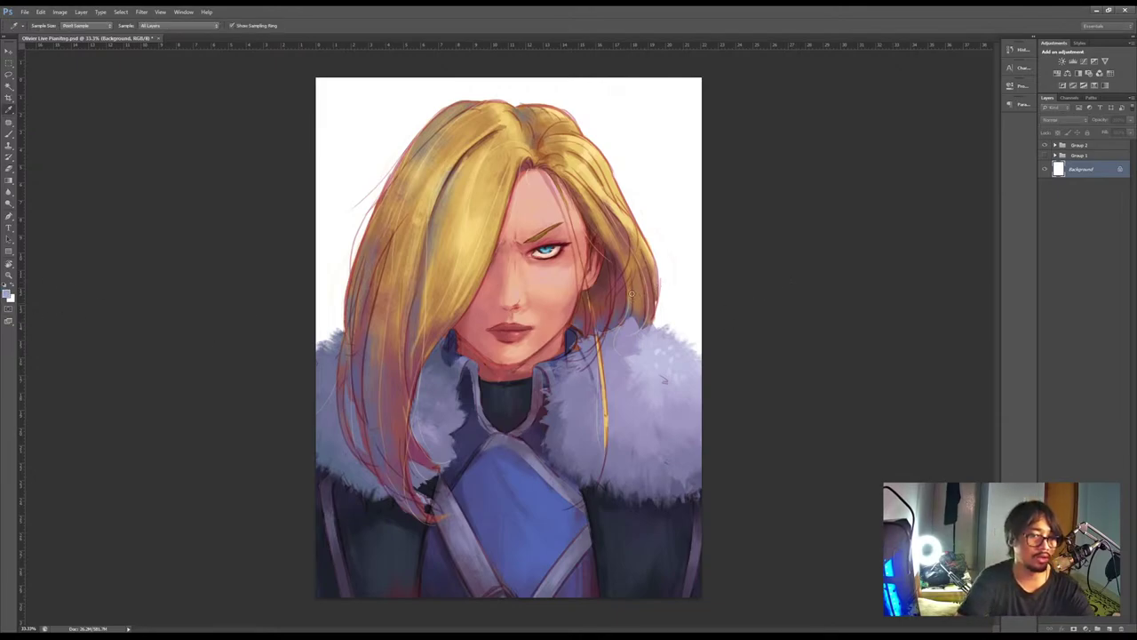
{"action": "key", "text": "c"}
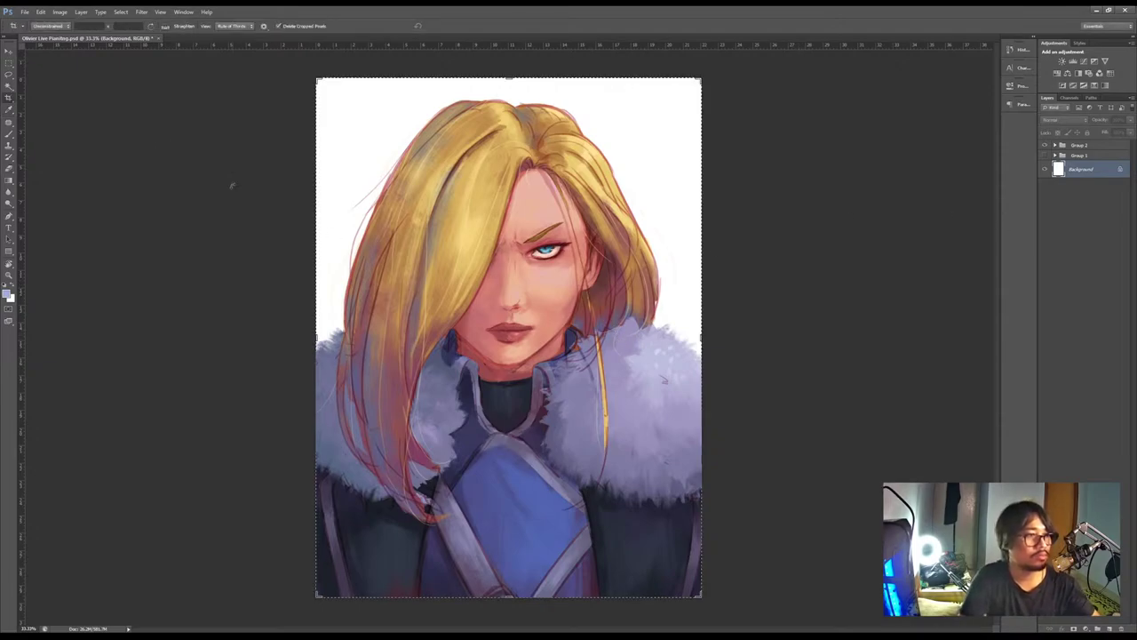
{"action": "key", "text": "v"}
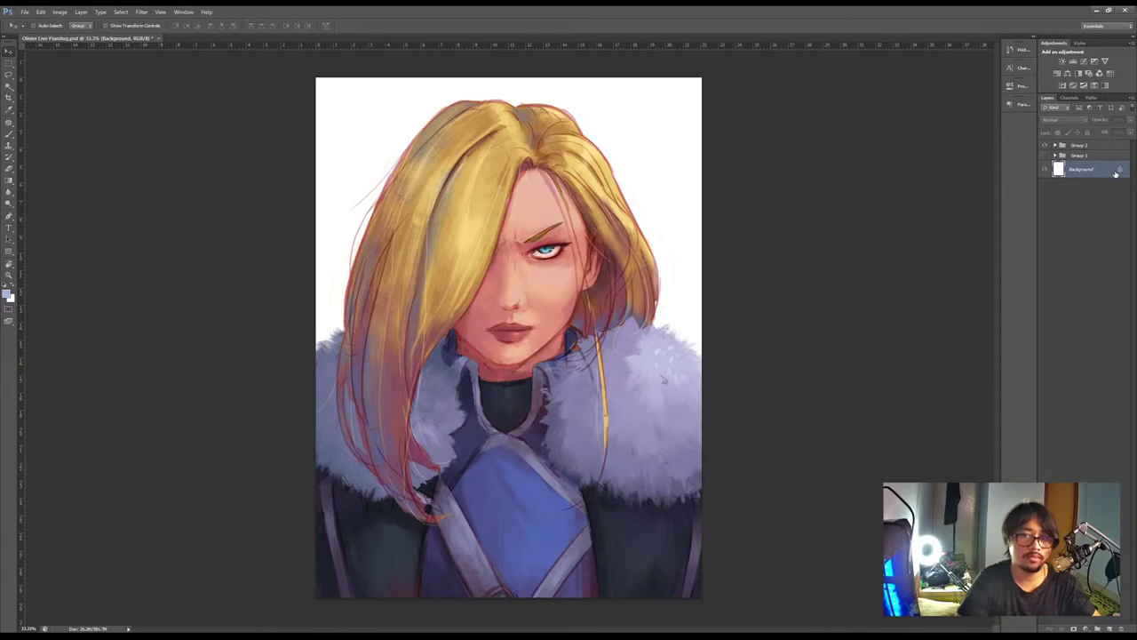
{"action": "key", "text": "x"}
{"action": "key", "text": "ctrl+BackSpace"}
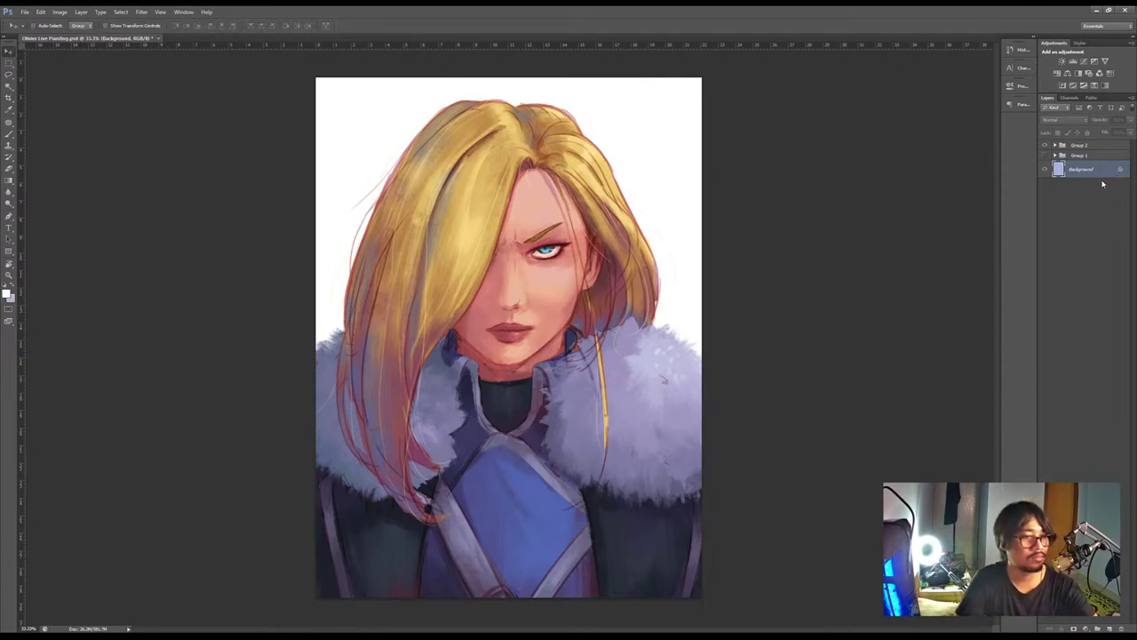
Create a new layer directly above the Background and choose a paler lavender based on the sampled background colour
{"action": "left_click", "coordinate": [1109, 628]}
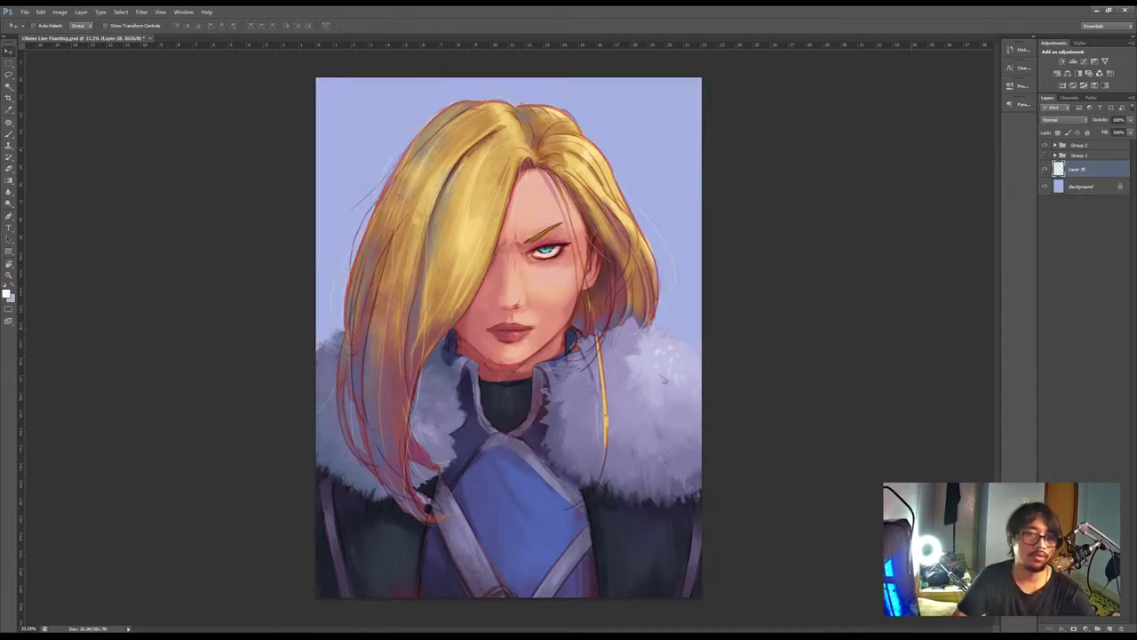
{"action": "key", "text": "i"}
{"action": "left_click", "coordinate": [356, 160]}
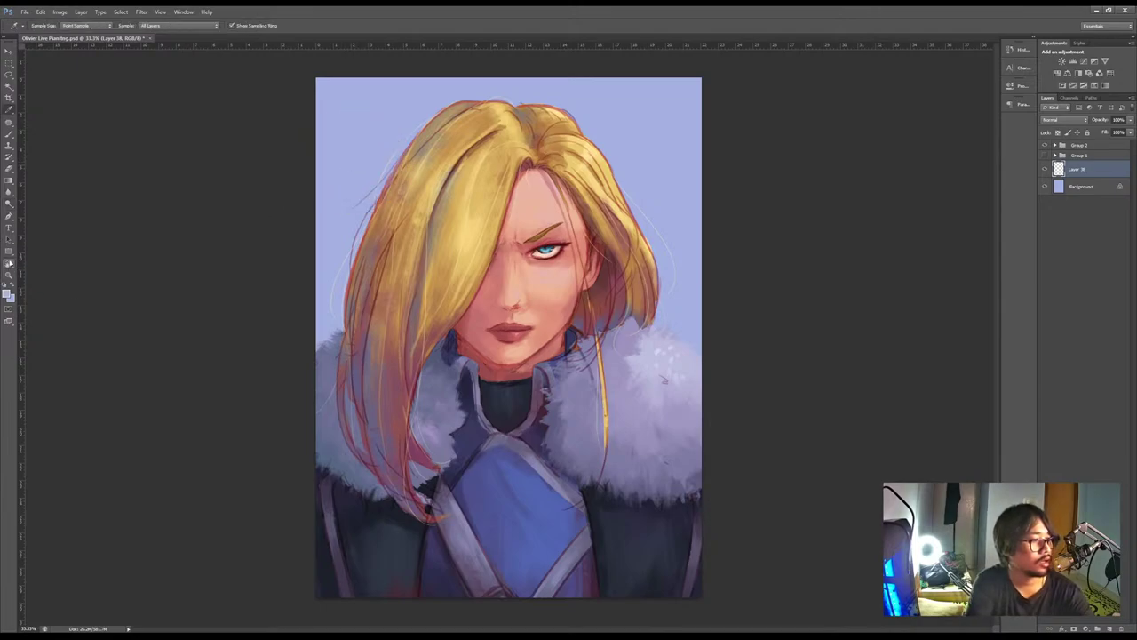
{"action": "left_click", "coordinate": [8, 293]}
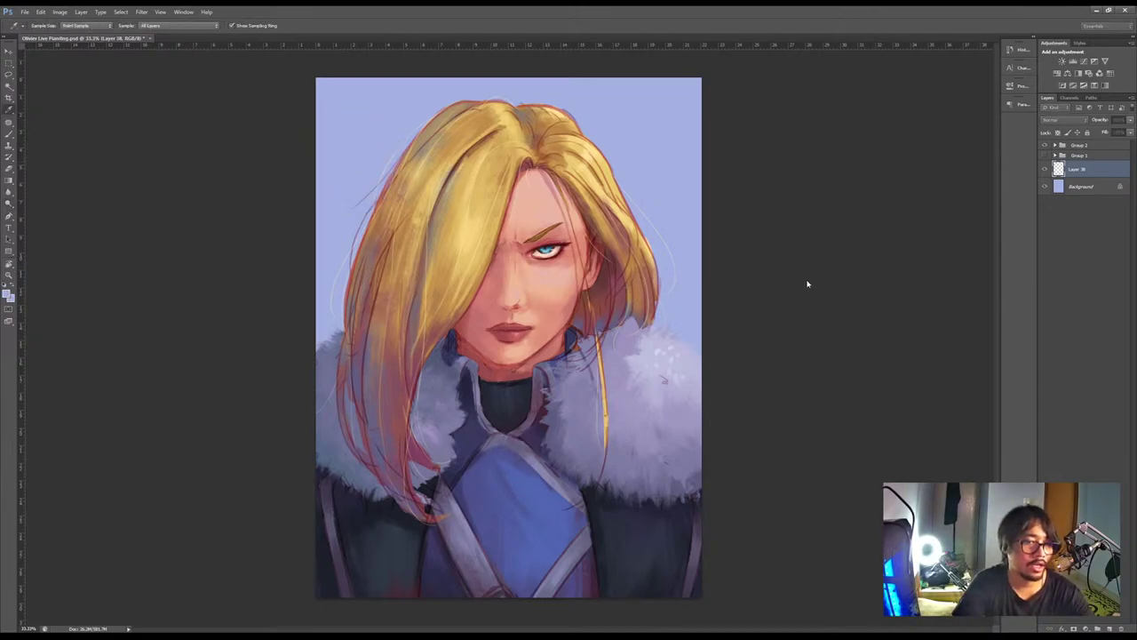
{"action": "key", "text": "b"}
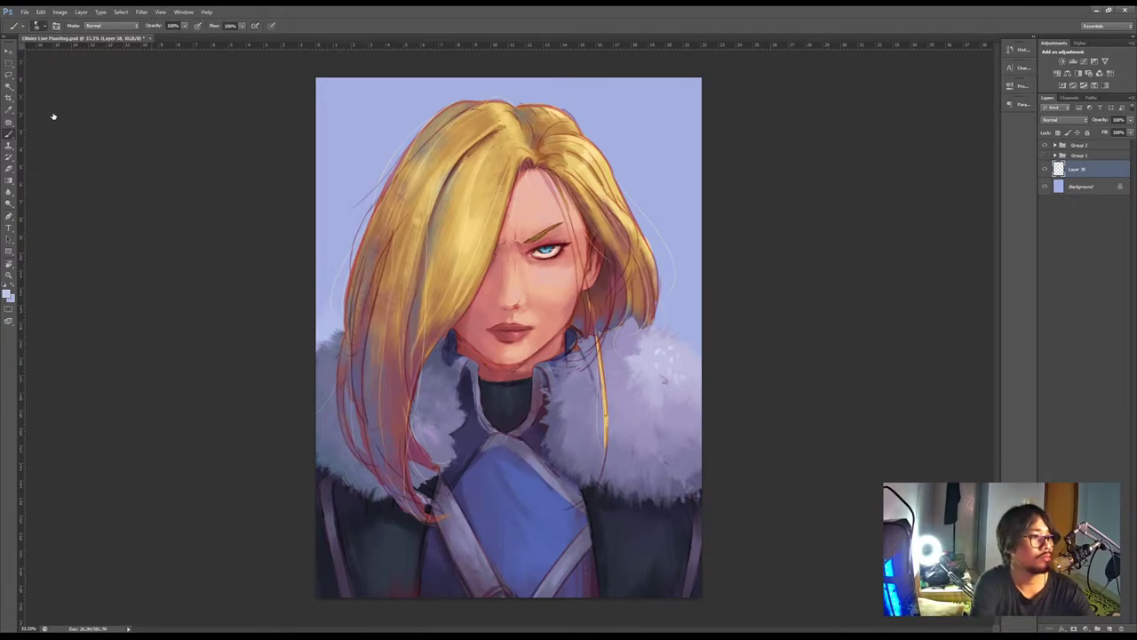
Paint soft cloudy strokes in pale lavender beside the hair and above the head with a much larger textured brush
{"action": "key", "text": "bracketright"}
{"action": "key", "text": "bracketright"}
{"action": "key", "text": "bracketright"}
{"action": "key", "text": "bracketright"}
{"action": "key", "text": "bracketright"}
{"action": "key", "text": "bracketright"}
{"action": "key", "text": "bracketright"}
{"action": "key", "text": "bracketright"}
{"action": "key", "text": "bracketright"}
{"action": "key", "text": "bracketright"}
{"action": "key", "text": "bracketright"}
{"action": "key", "text": "bracketright"}
{"action": "key", "text": "bracketright"}
{"action": "mouse_move", "coordinate": [343, 347]}
{"action": "left_mouse_down"}
{"action": "mouse_move", "coordinate": [313, 328]}
{"action": "mouse_move", "coordinate": [353, 284]}
{"action": "mouse_move", "coordinate": [362, 200]}
{"action": "left_mouse_up"}
{"action": "mouse_move", "coordinate": [632, 315]}
{"action": "left_mouse_down"}
{"action": "mouse_move", "coordinate": [678, 333]}
{"action": "mouse_move", "coordinate": [634, 209]}
{"action": "mouse_move", "coordinate": [664, 227]}
{"action": "mouse_move", "coordinate": [678, 205]}
{"action": "mouse_move", "coordinate": [620, 156]}
{"action": "mouse_move", "coordinate": [669, 200]}
{"action": "mouse_move", "coordinate": [656, 253]}
{"action": "mouse_move", "coordinate": [587, 146]}
{"action": "mouse_move", "coordinate": [681, 178]}
{"action": "left_mouse_up"}
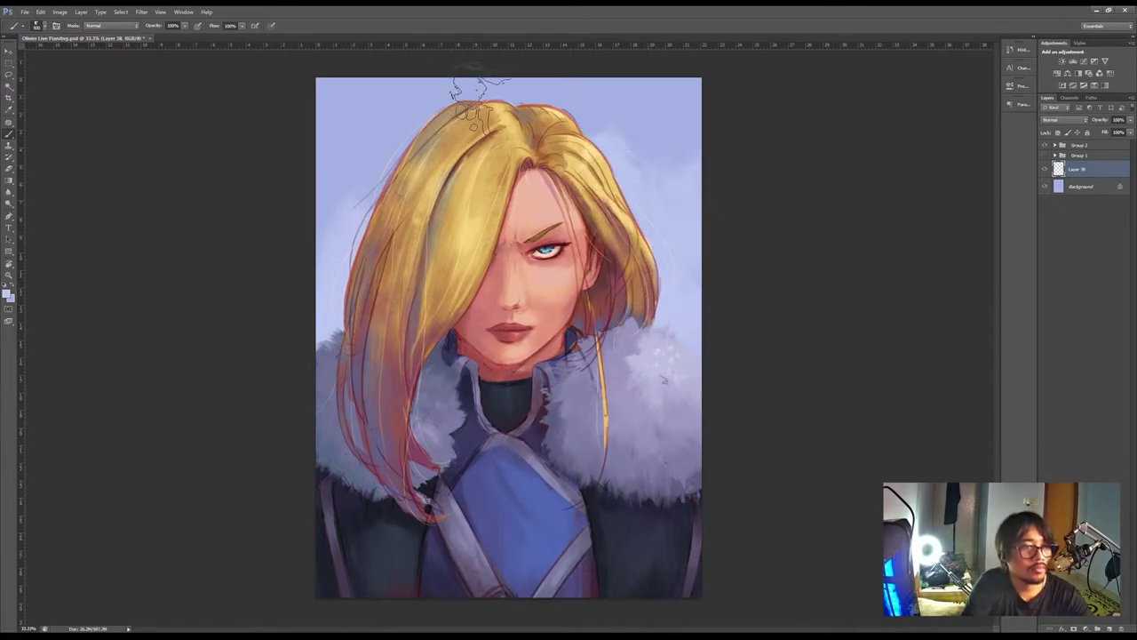
{"action": "mouse_move", "coordinate": [447, 89]}
{"action": "left_mouse_down"}
{"action": "mouse_move", "coordinate": [521, 96]}
{"action": "mouse_move", "coordinate": [432, 106]}
{"action": "mouse_move", "coordinate": [596, 89]}
{"action": "mouse_move", "coordinate": [584, 98]}
{"action": "mouse_move", "coordinate": [647, 66]}
{"action": "left_mouse_up"}
{"action": "left_click", "coordinate": [396, 110], "text": "alt"}
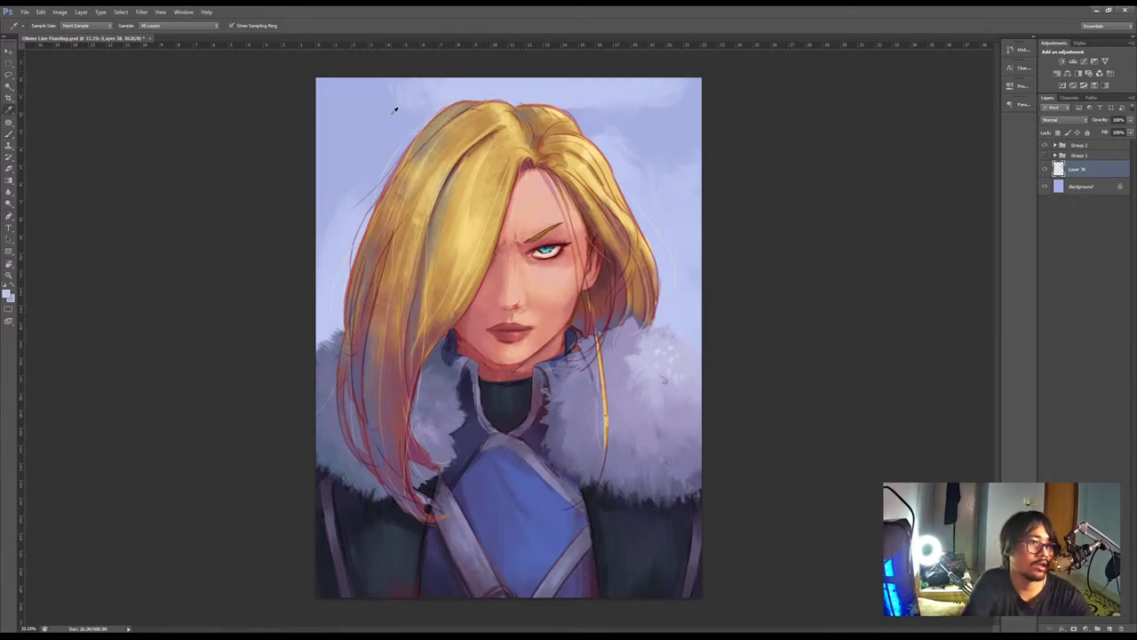
{"action": "left_click_drag", "start_coordinate": [396, 109], "coordinate": [524, 98]}
{"action": "key", "text": "i"}
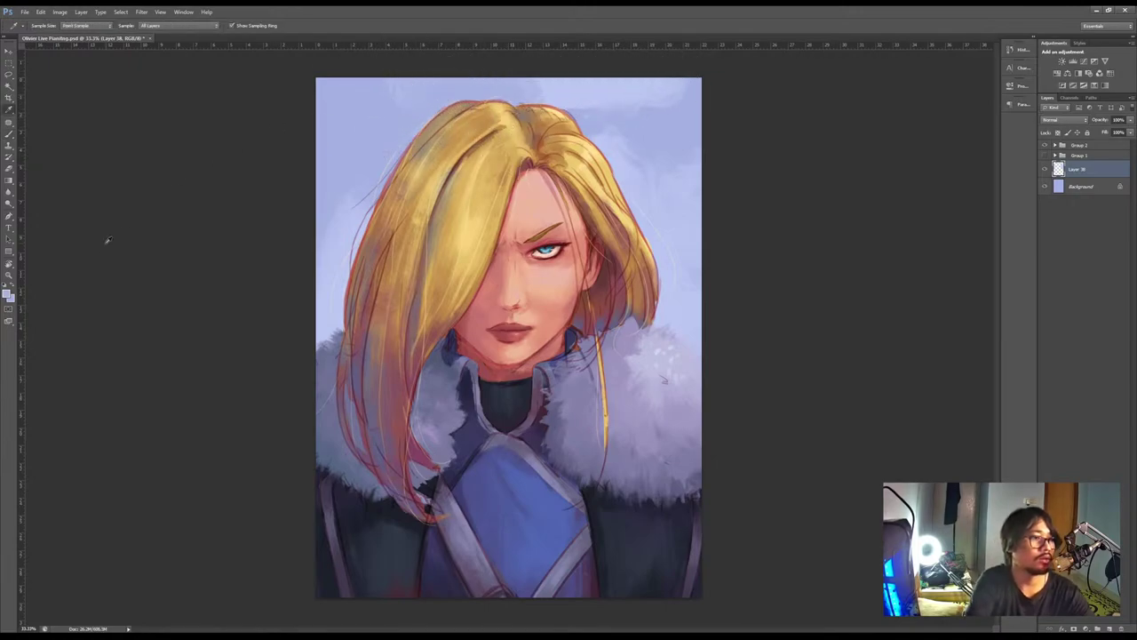
Paint a darker purple into the backdrop's upper-left corner and blend it outward using tones sampled from the surrounding background
{"action": "left_click", "coordinate": [7, 296]}
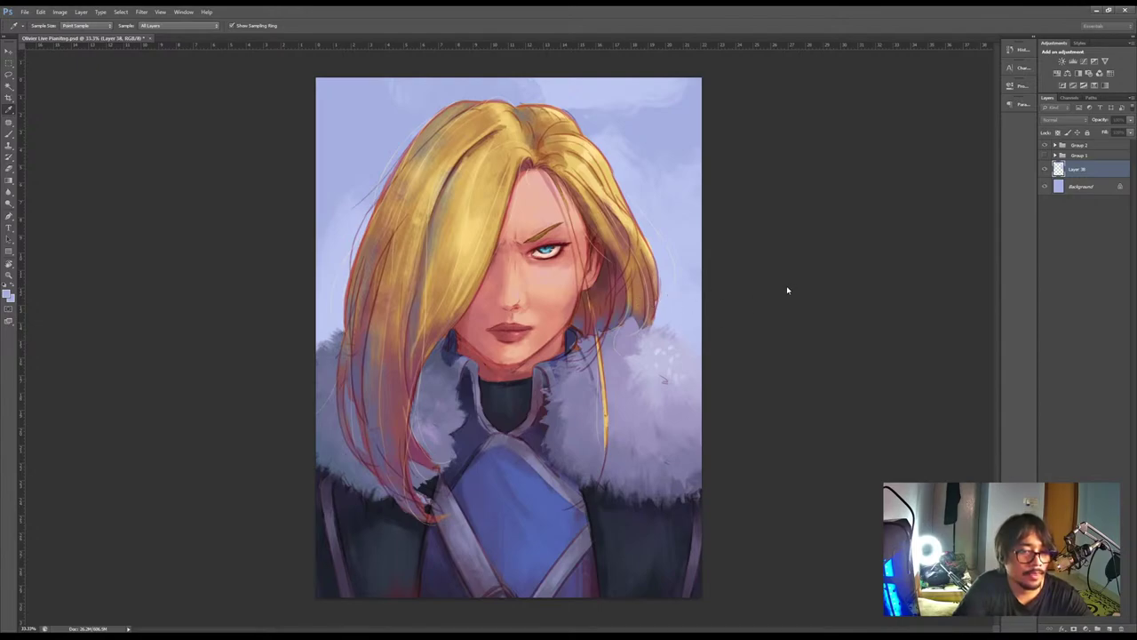
{"action": "key", "text": "b"}
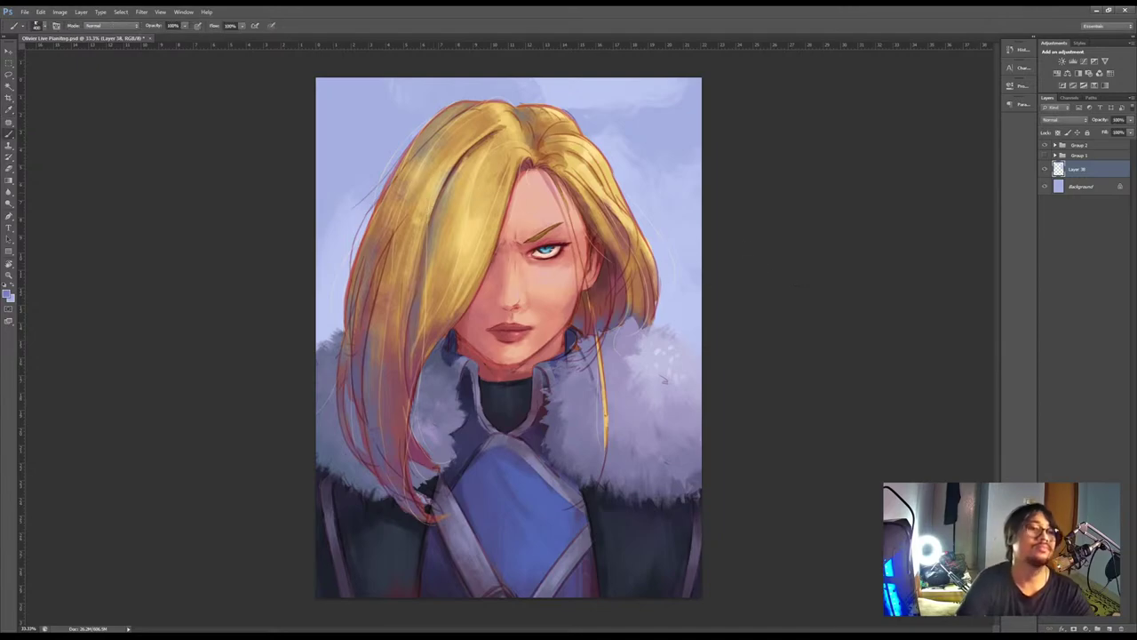
{"action": "mouse_move", "coordinate": [337, 100]}
{"action": "left_mouse_down"}
{"action": "mouse_move", "coordinate": [342, 115]}
{"action": "mouse_move", "coordinate": [351, 107]}
{"action": "mouse_move", "coordinate": [336, 133]}
{"action": "mouse_move", "coordinate": [355, 111]}
{"action": "mouse_move", "coordinate": [410, 105]}
{"action": "left_mouse_up"}
{"action": "left_click", "coordinate": [390, 137], "text": "alt"}
{"action": "mouse_move", "coordinate": [364, 151]}
{"action": "left_mouse_down"}
{"action": "mouse_move", "coordinate": [413, 122]}
{"action": "mouse_move", "coordinate": [331, 84]}
{"action": "mouse_move", "coordinate": [435, 75]}
{"action": "left_mouse_up"}
{"action": "left_click", "coordinate": [346, 85], "text": "alt"}
{"action": "left_click_drag", "start_coordinate": [365, 109], "coordinate": [431, 80]}
{"action": "left_click", "coordinate": [383, 137], "text": "alt"}
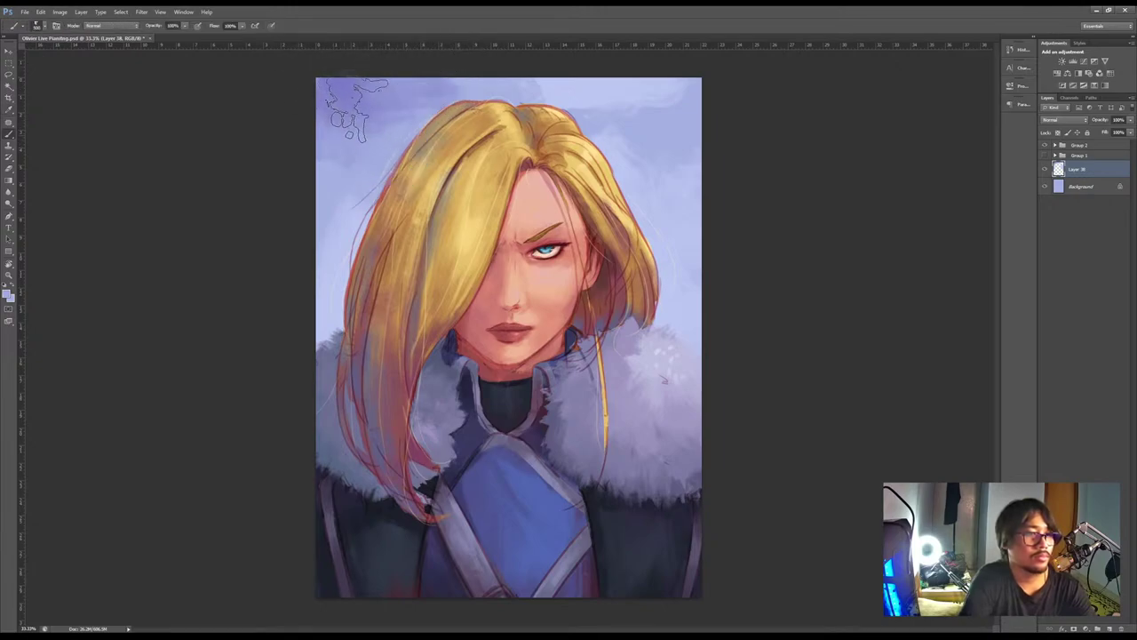
{"action": "left_click_drag", "start_coordinate": [352, 109], "coordinate": [421, 121]}
{"action": "mouse_move", "coordinate": [334, 142]}
{"action": "left_mouse_down"}
{"action": "mouse_move", "coordinate": [428, 121]}
{"action": "mouse_move", "coordinate": [393, 106]}
{"action": "mouse_move", "coordinate": [290, 151]}
{"action": "left_mouse_up"}
{"action": "left_click", "coordinate": [353, 92], "text": "alt"}
{"action": "left_click", "coordinate": [404, 117], "text": "alt"}
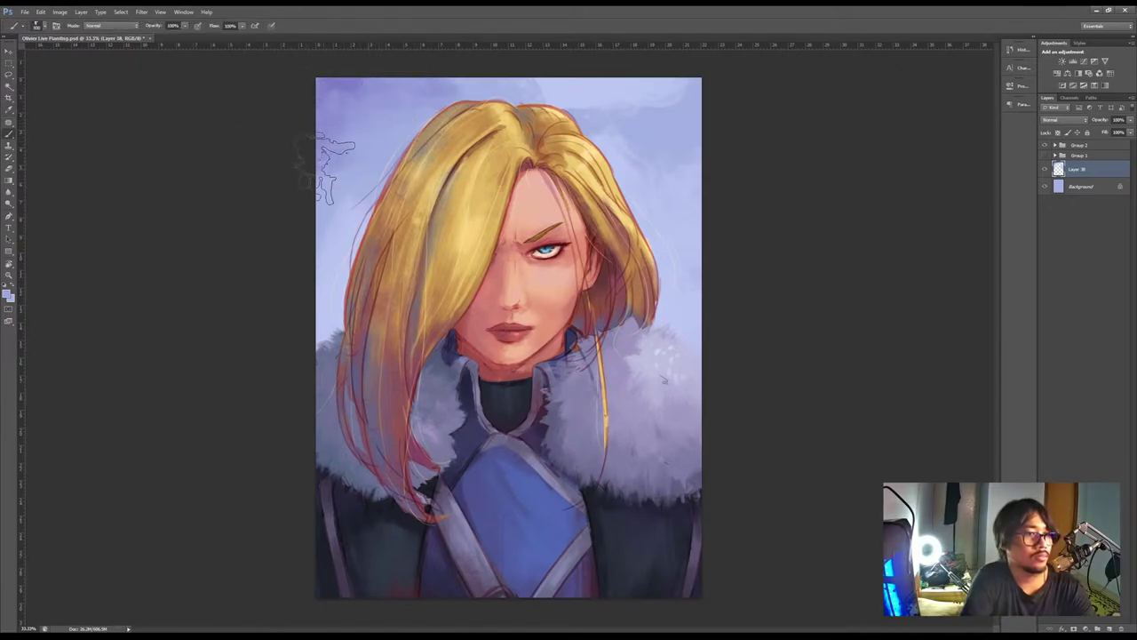
Paint very pale lavender strokes in the backdrop just above the fur collar on both sides, and undo the last stroke
{"action": "left_click", "coordinate": [345, 267], "text": "alt"}
{"action": "mouse_move", "coordinate": [677, 324]}
{"action": "left_mouse_down"}
{"action": "mouse_move", "coordinate": [672, 257]}
{"action": "mouse_move", "coordinate": [681, 365]}
{"action": "left_mouse_up"}
{"action": "key", "text": "alt"}
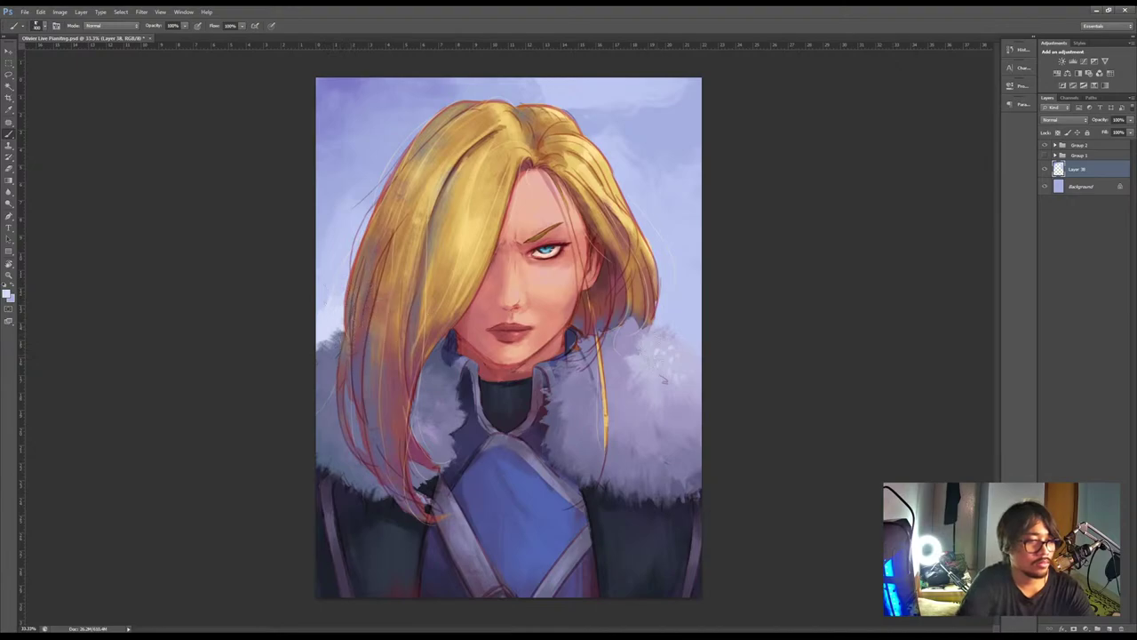
{"action": "left_click_drag", "start_coordinate": [665, 338], "coordinate": [675, 306]}
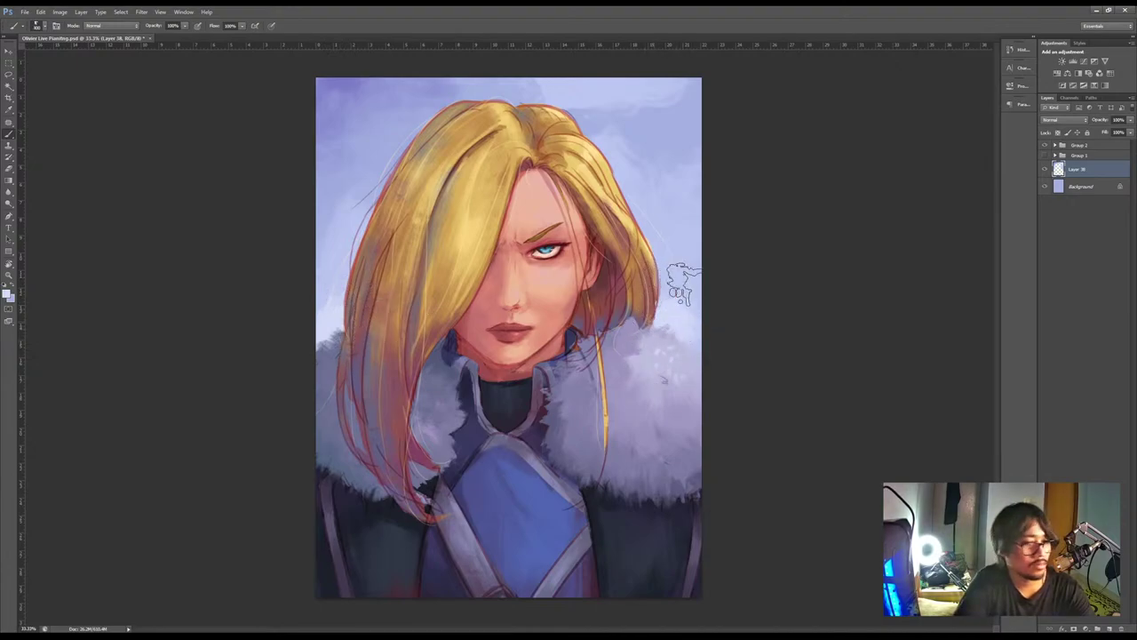
{"action": "key", "text": "ctrl+z"}
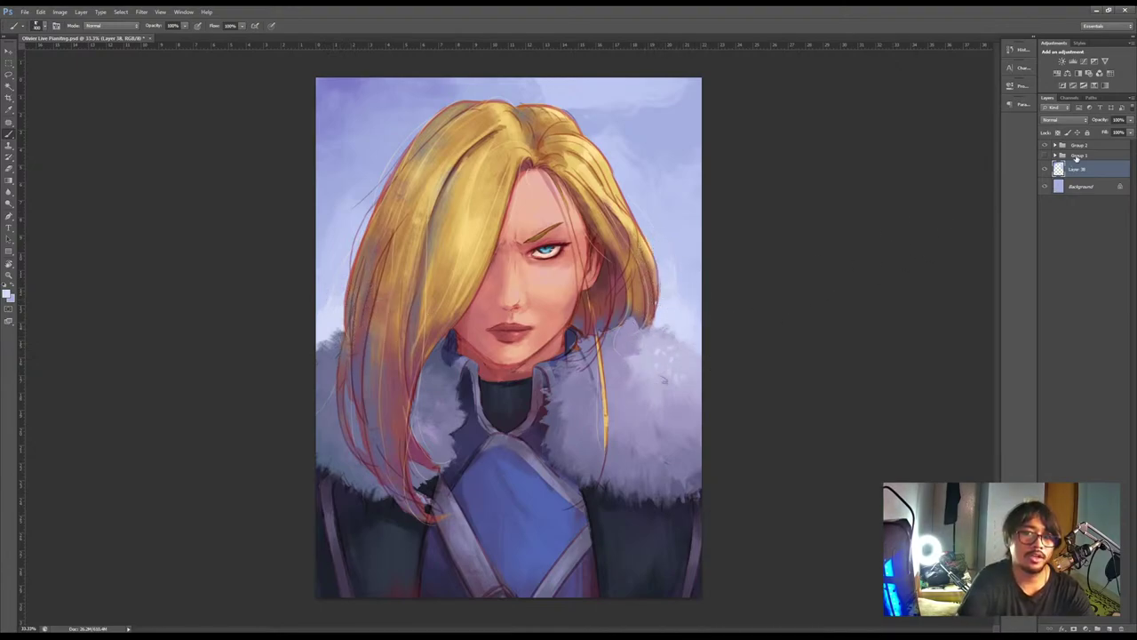
Create a new layer above all the groups and paint a large white snowflake in the backdrop's upper-left area
{"action": "left_click", "coordinate": [1076, 145]}
{"action": "left_click", "coordinate": [1109, 627]}
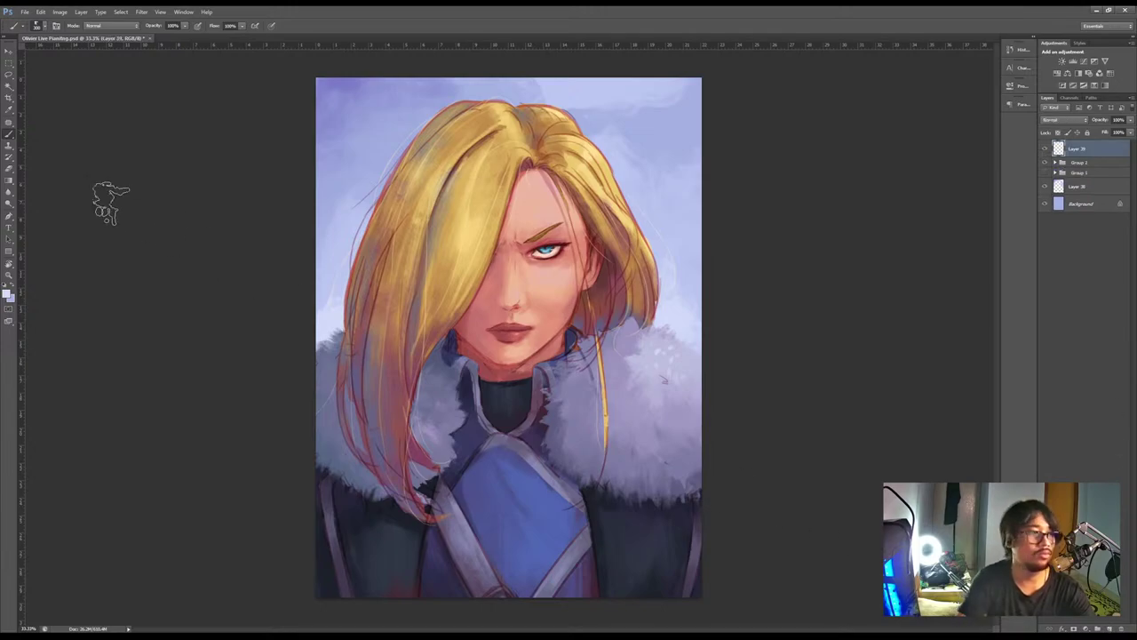
{"action": "key", "text": "i"}
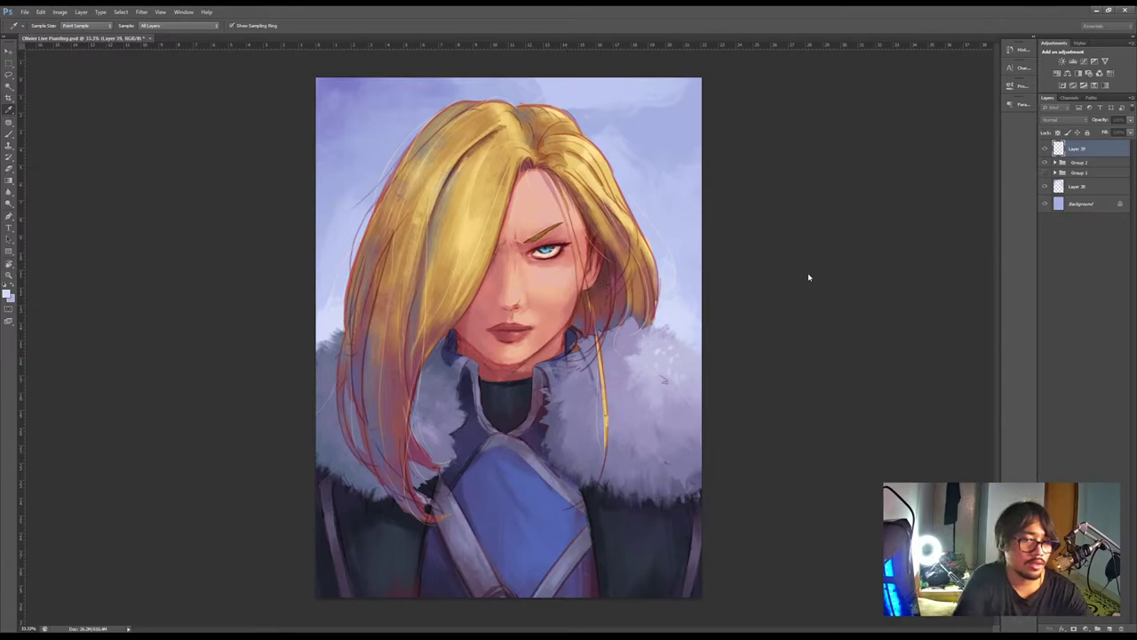
{"action": "key", "text": "b"}
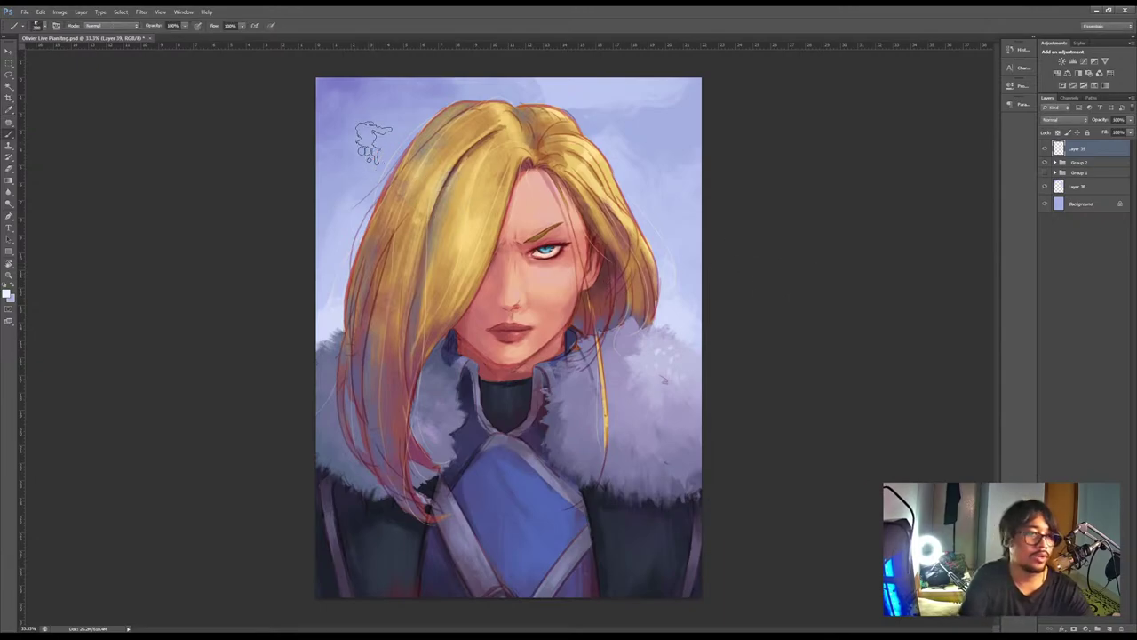
{"action": "mouse_move", "coordinate": [355, 130]}
{"action": "left_mouse_down"}
{"action": "mouse_move", "coordinate": [384, 104]}
{"action": "mouse_move", "coordinate": [367, 113]}
{"action": "left_mouse_up"}
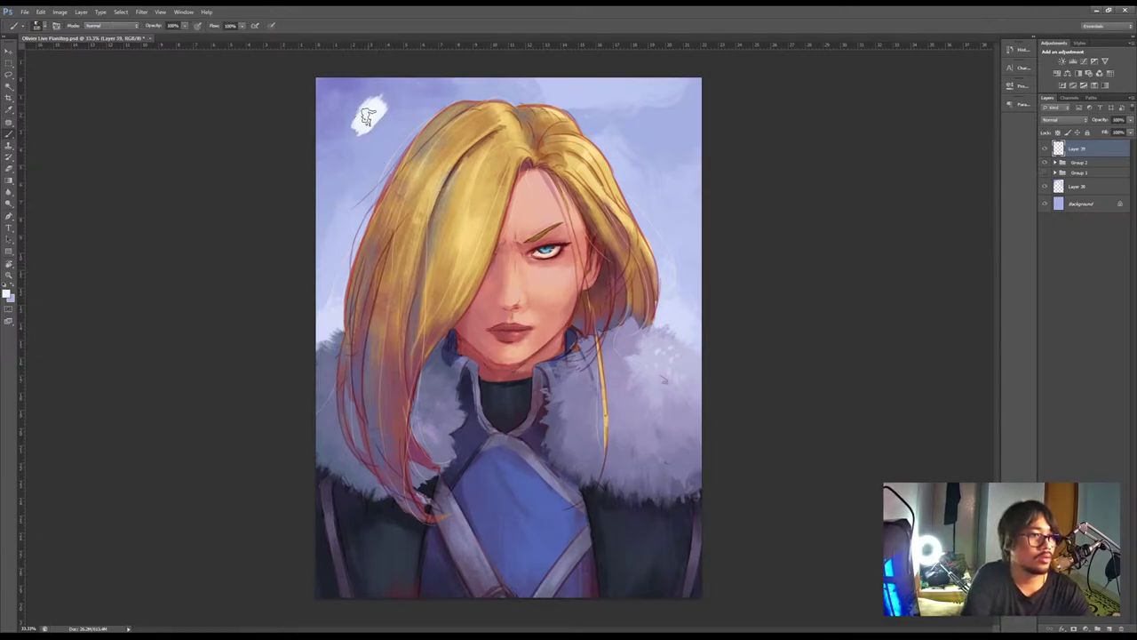
{"action": "key", "text": "e"}
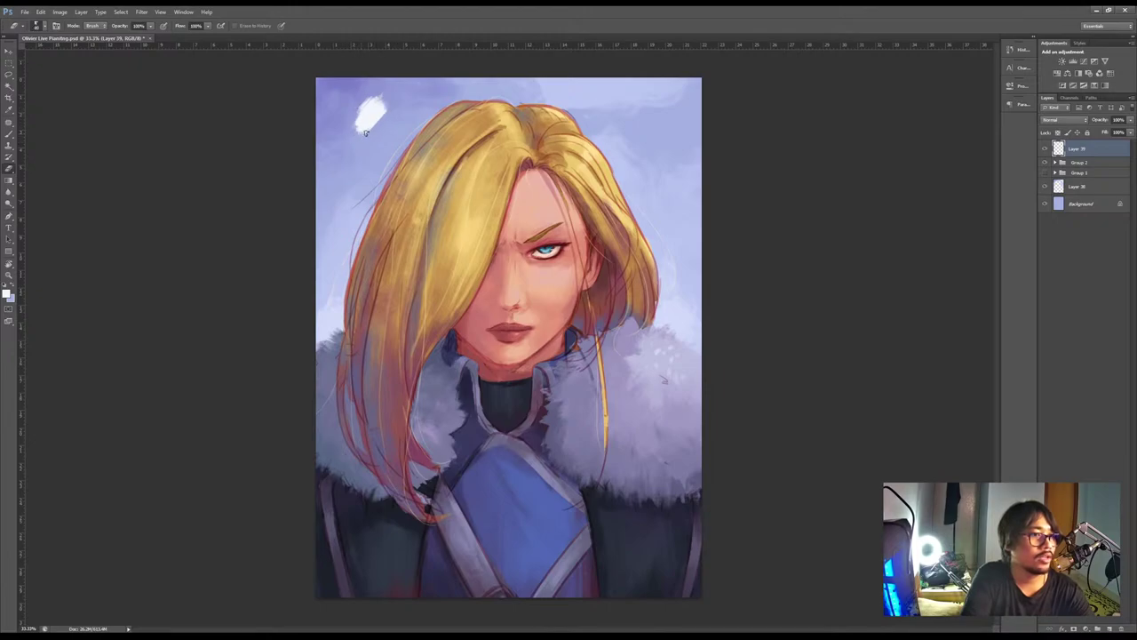
{"action": "key", "text": "b"}
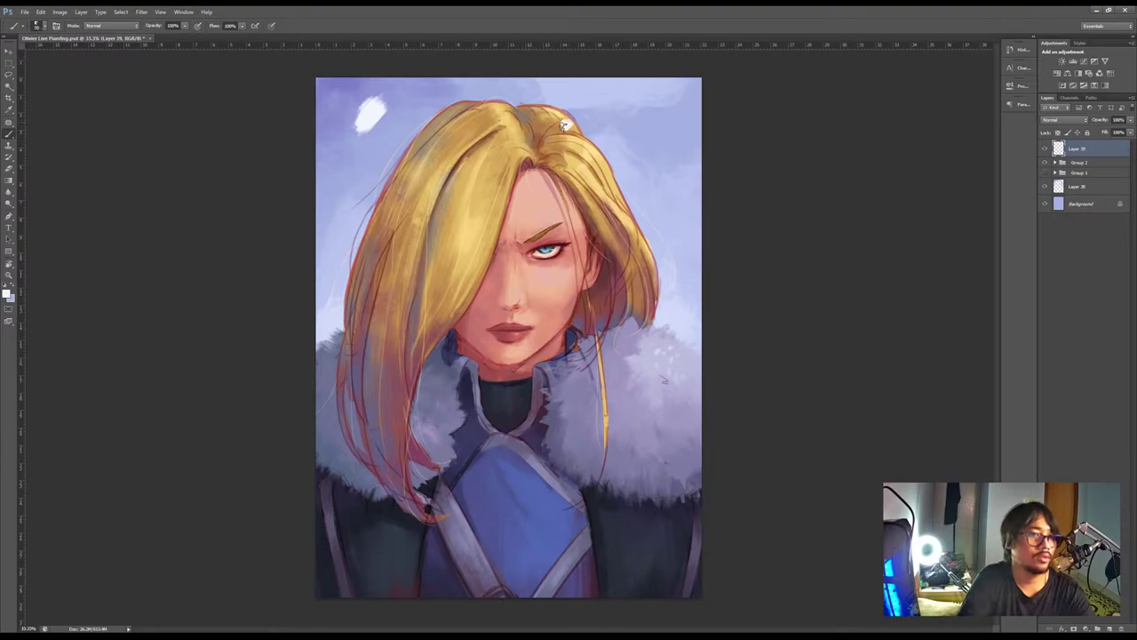
Paint white snowflakes on the crown of the hair, over the long hair strand and in the backdrop beside the shorter hair
{"action": "mouse_move", "coordinate": [565, 127]}
{"action": "left_mouse_down"}
{"action": "mouse_move", "coordinate": [575, 120]}
{"action": "mouse_move", "coordinate": [567, 139]}
{"action": "left_mouse_up"}
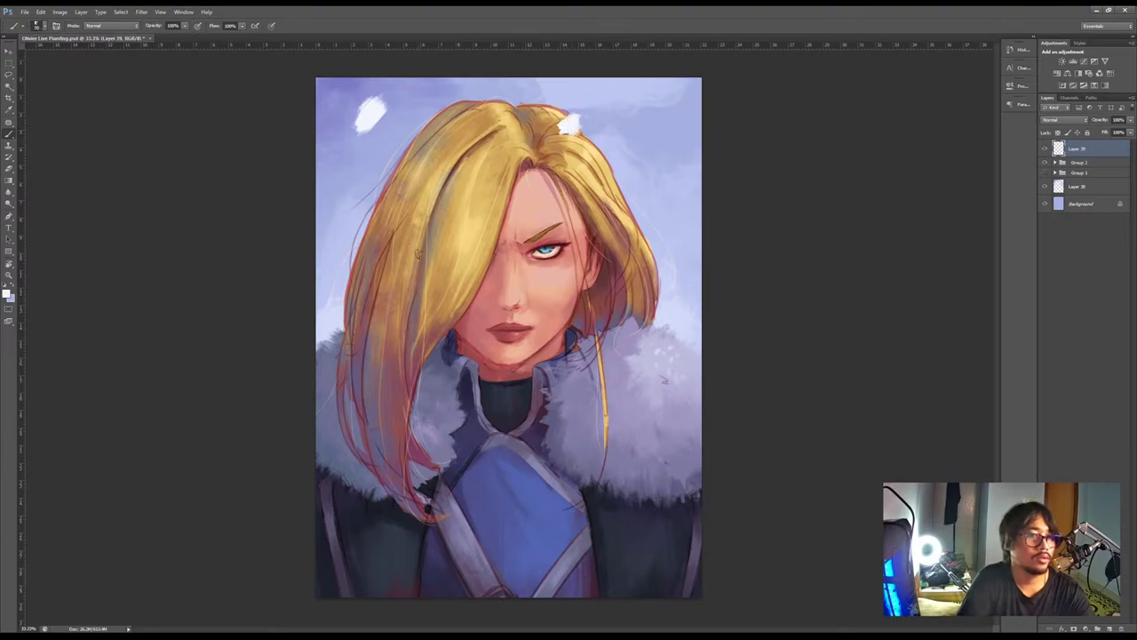
{"action": "mouse_move", "coordinate": [424, 264]}
{"action": "left_mouse_down"}
{"action": "mouse_move", "coordinate": [404, 293]}
{"action": "mouse_move", "coordinate": [430, 281]}
{"action": "mouse_move", "coordinate": [402, 308]}
{"action": "left_mouse_up"}
{"action": "key", "text": "e"}
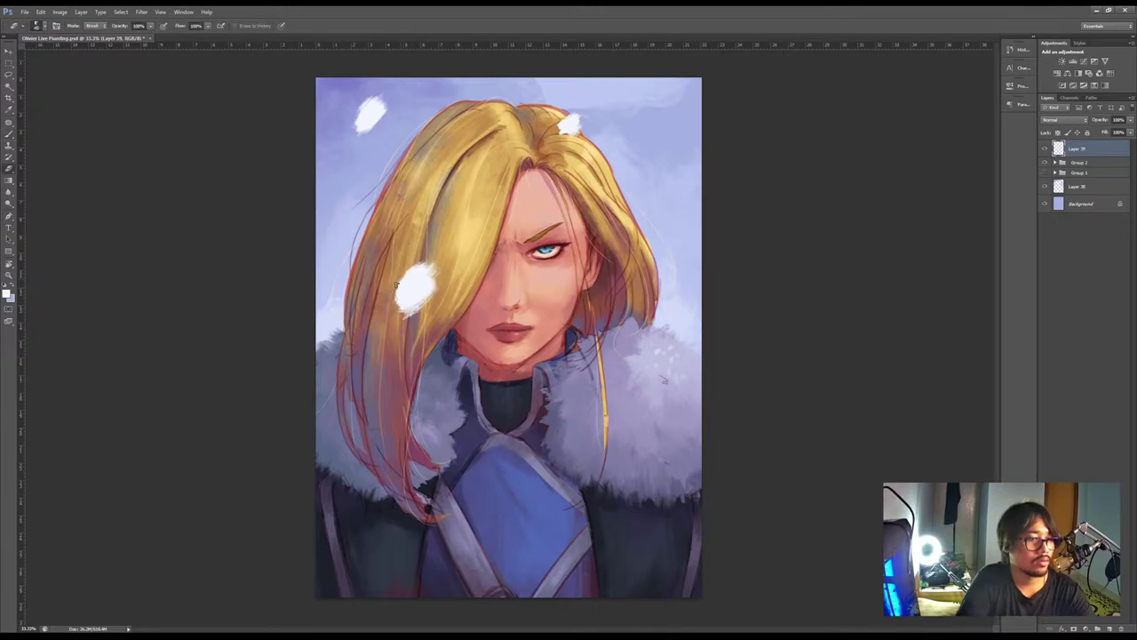
{"action": "key", "text": "b"}
{"action": "mouse_move", "coordinate": [655, 222]}
{"action": "left_mouse_down"}
{"action": "mouse_move", "coordinate": [643, 229]}
{"action": "mouse_move", "coordinate": [675, 221]}
{"action": "mouse_move", "coordinate": [647, 242]}
{"action": "left_mouse_up"}
{"action": "key", "text": "e"}
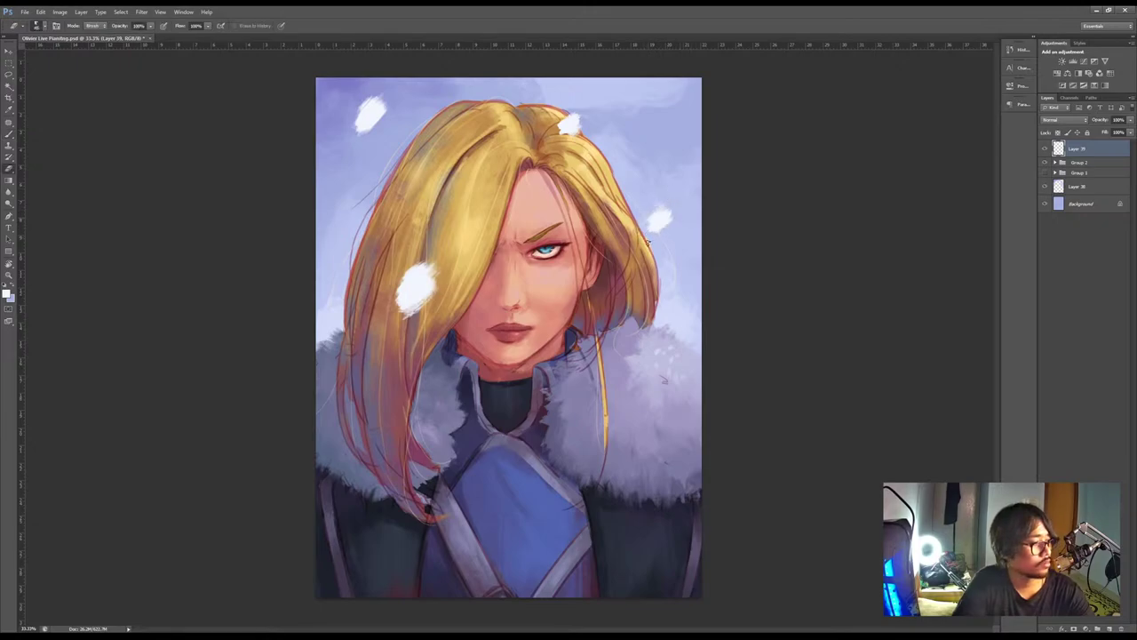
Paint and trim white snowflakes in the canvas's upper-right corner and on the fur collar's right side
{"action": "key", "text": "b"}
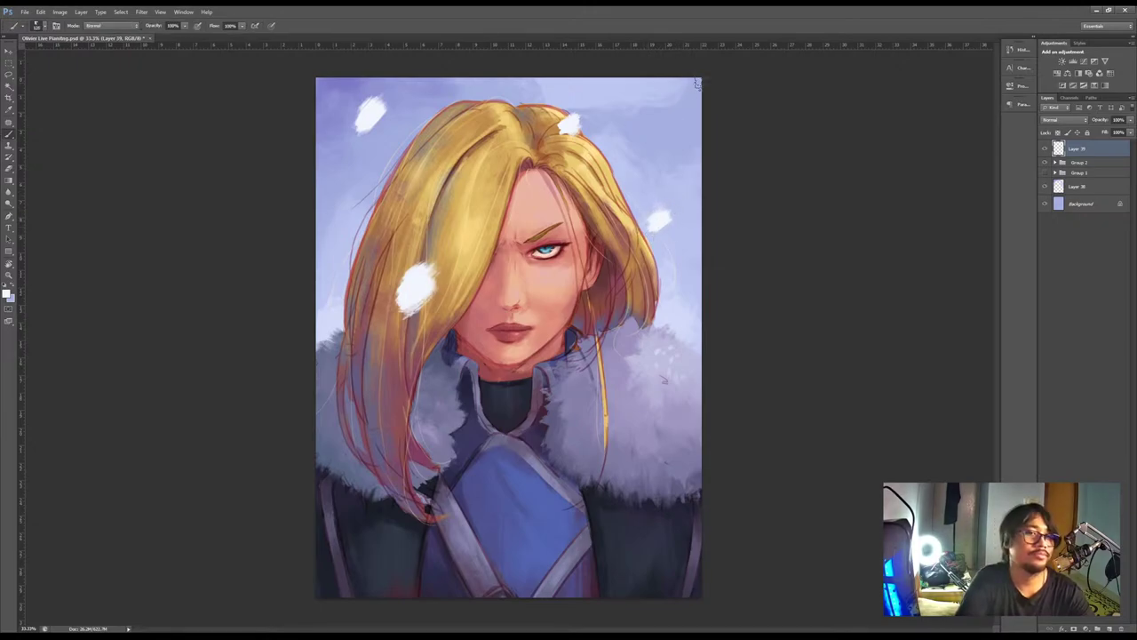
{"action": "key", "text": "e"}
{"action": "mouse_move", "coordinate": [687, 84]}
{"action": "left_mouse_down"}
{"action": "mouse_move", "coordinate": [683, 103]}
{"action": "mouse_move", "coordinate": [697, 107]}
{"action": "left_mouse_up"}
{"action": "key", "text": "b"}
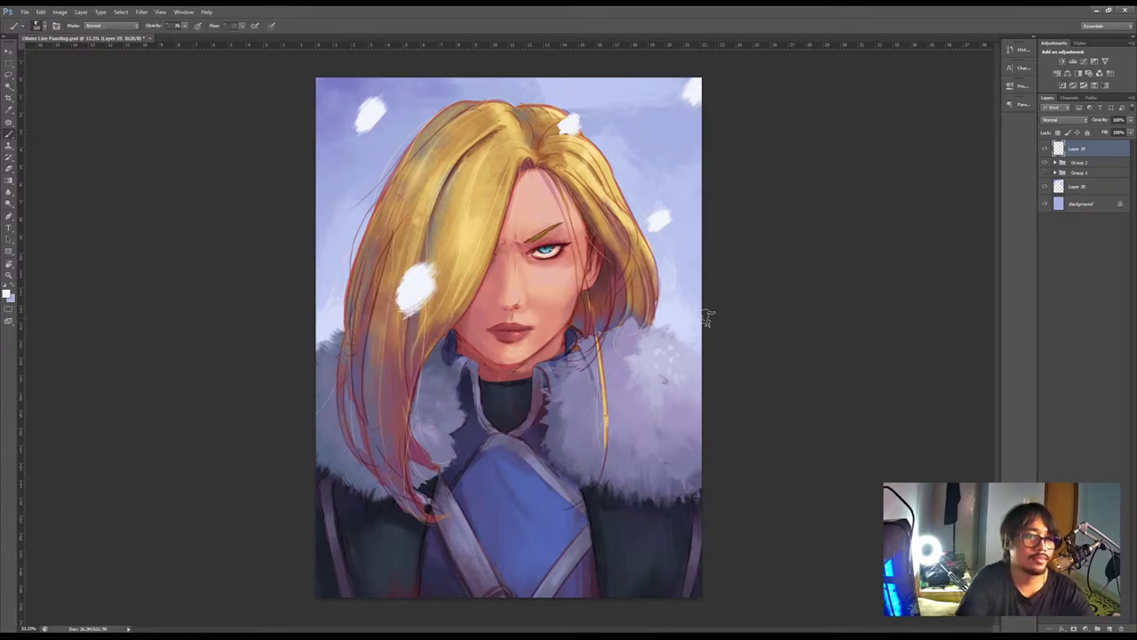
{"action": "mouse_move", "coordinate": [667, 419]}
{"action": "left_mouse_down"}
{"action": "mouse_move", "coordinate": [675, 430]}
{"action": "mouse_move", "coordinate": [652, 431]}
{"action": "mouse_move", "coordinate": [661, 444]}
{"action": "mouse_move", "coordinate": [683, 430]}
{"action": "left_mouse_up"}
{"action": "key", "text": "e"}
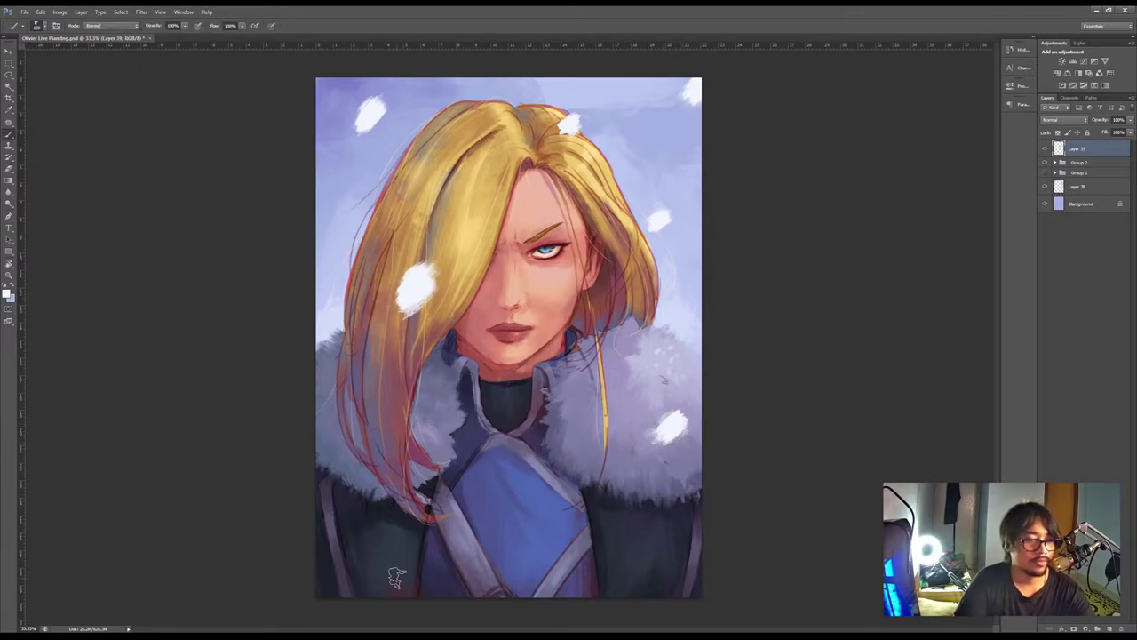
Paint and trim white snowflakes on the dark coat near the canvas's lower-left and lower-right corners
{"action": "key", "text": "b"}
{"action": "mouse_move", "coordinate": [331, 582]}
{"action": "left_mouse_down"}
{"action": "mouse_move", "coordinate": [331, 549]}
{"action": "mouse_move", "coordinate": [327, 557]}
{"action": "mouse_move", "coordinate": [343, 542]}
{"action": "mouse_move", "coordinate": [345, 571]}
{"action": "mouse_move", "coordinate": [320, 584]}
{"action": "left_mouse_up"}
{"action": "key", "text": "e"}
{"action": "key", "text": "b"}
{"action": "mouse_move", "coordinate": [664, 555]}
{"action": "left_mouse_down"}
{"action": "mouse_move", "coordinate": [681, 546]}
{"action": "mouse_move", "coordinate": [684, 560]}
{"action": "mouse_move", "coordinate": [654, 556]}
{"action": "mouse_move", "coordinate": [659, 582]}
{"action": "mouse_move", "coordinate": [684, 540]}
{"action": "mouse_move", "coordinate": [695, 560]}
{"action": "mouse_move", "coordinate": [662, 577]}
{"action": "mouse_move", "coordinate": [697, 551]}
{"action": "mouse_move", "coordinate": [659, 547]}
{"action": "mouse_move", "coordinate": [680, 538]}
{"action": "mouse_move", "coordinate": [666, 568]}
{"action": "mouse_move", "coordinate": [689, 544]}
{"action": "mouse_move", "coordinate": [651, 550]}
{"action": "left_mouse_up"}
{"action": "key", "text": "e"}
{"action": "key", "text": "b"}
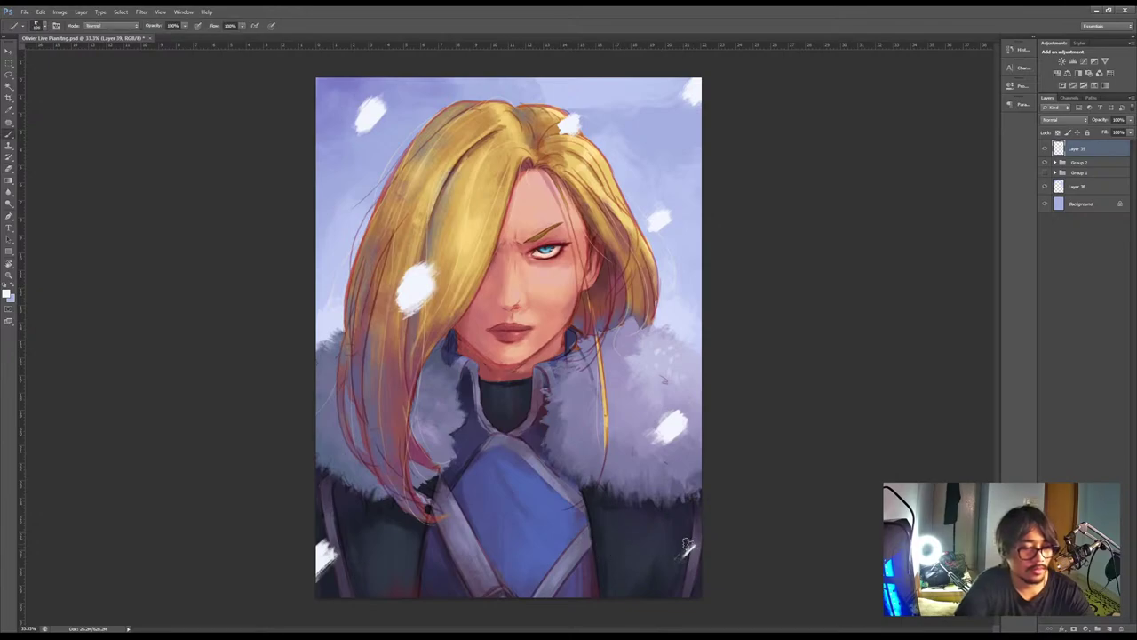
Dot smaller white snowflakes across the blue chest panel, fur collar, hair and backdrop with a reduced brush
{"action": "left_click_drag", "start_coordinate": [549, 515], "coordinate": [557, 510]}
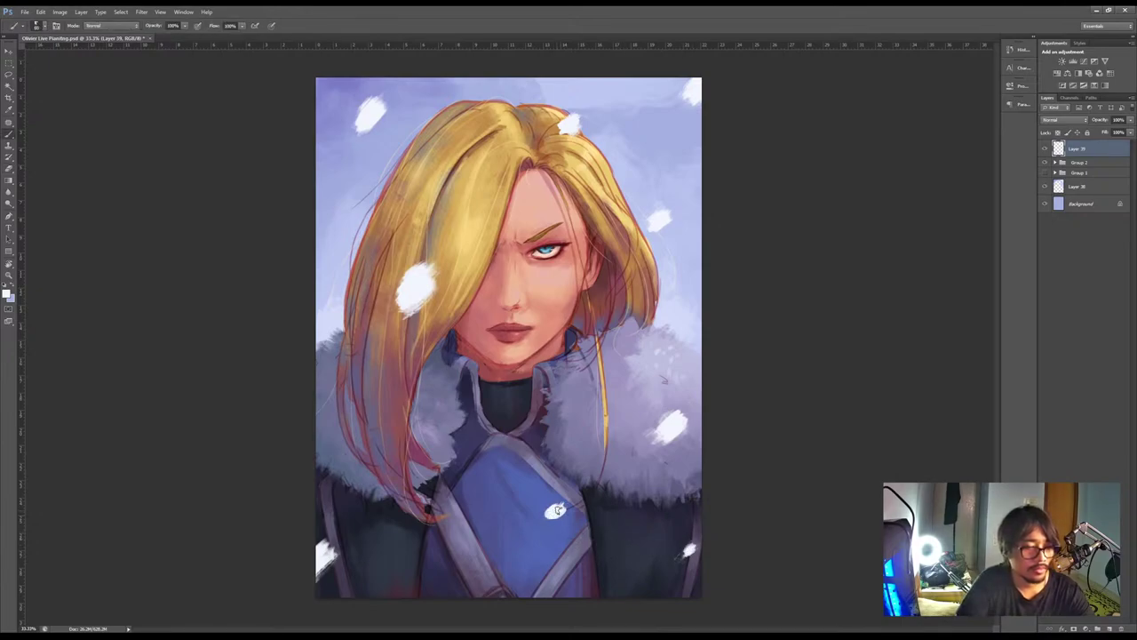
{"action": "left_click", "coordinate": [561, 484]}
{"action": "left_click", "coordinate": [589, 453]}
{"action": "left_click", "coordinate": [388, 405]}
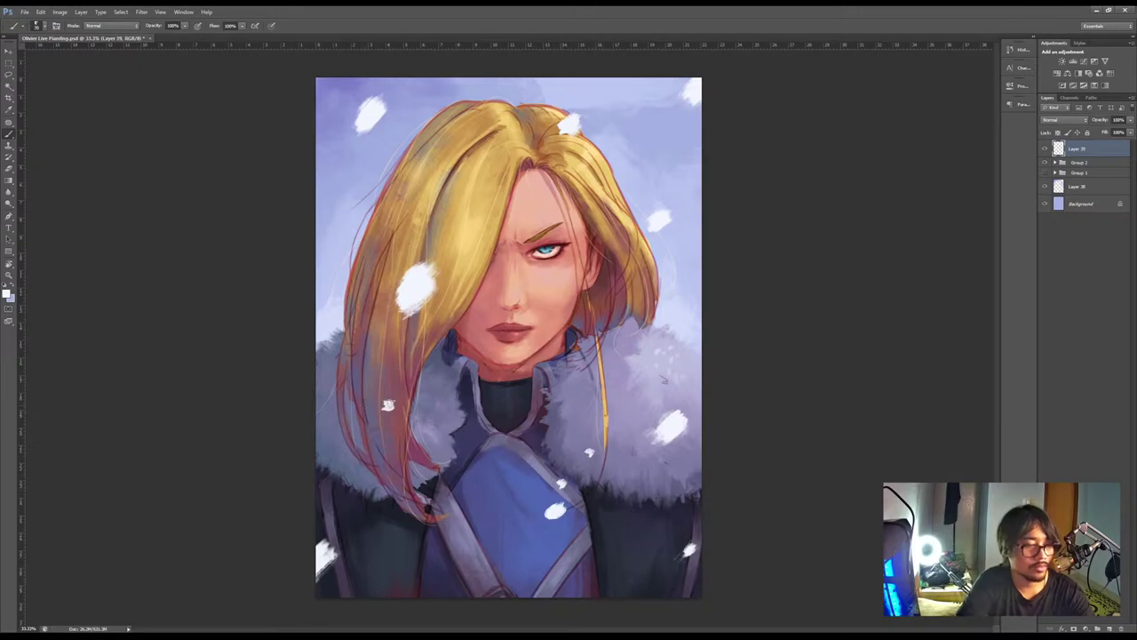
{"action": "left_click", "coordinate": [313, 286]}
{"action": "left_click", "coordinate": [327, 236]}
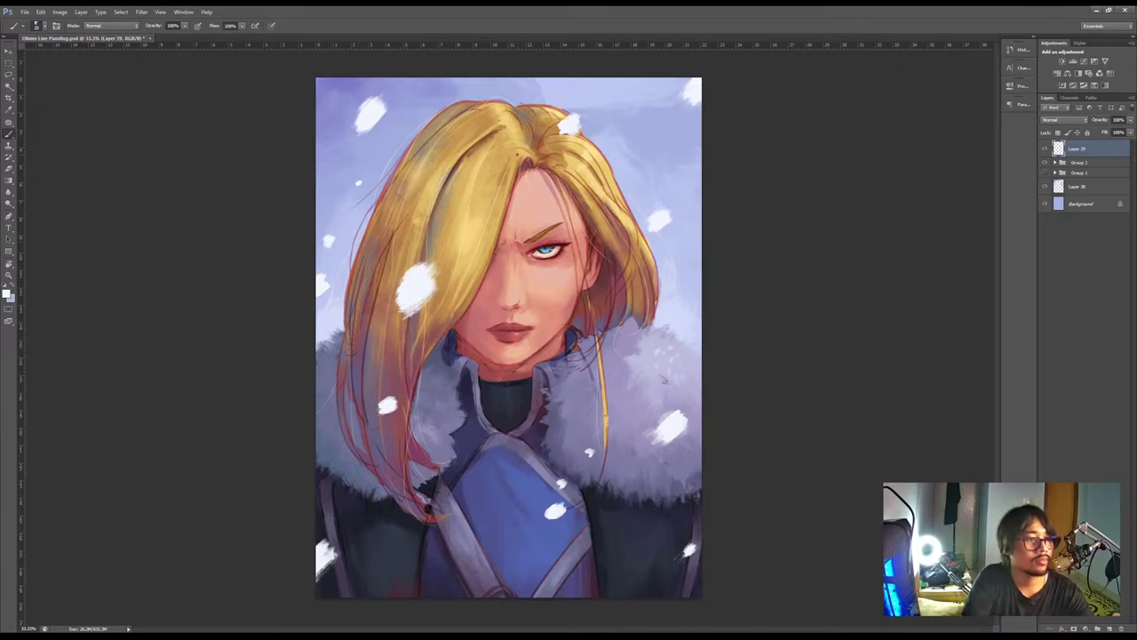
{"action": "left_click", "coordinate": [607, 92]}
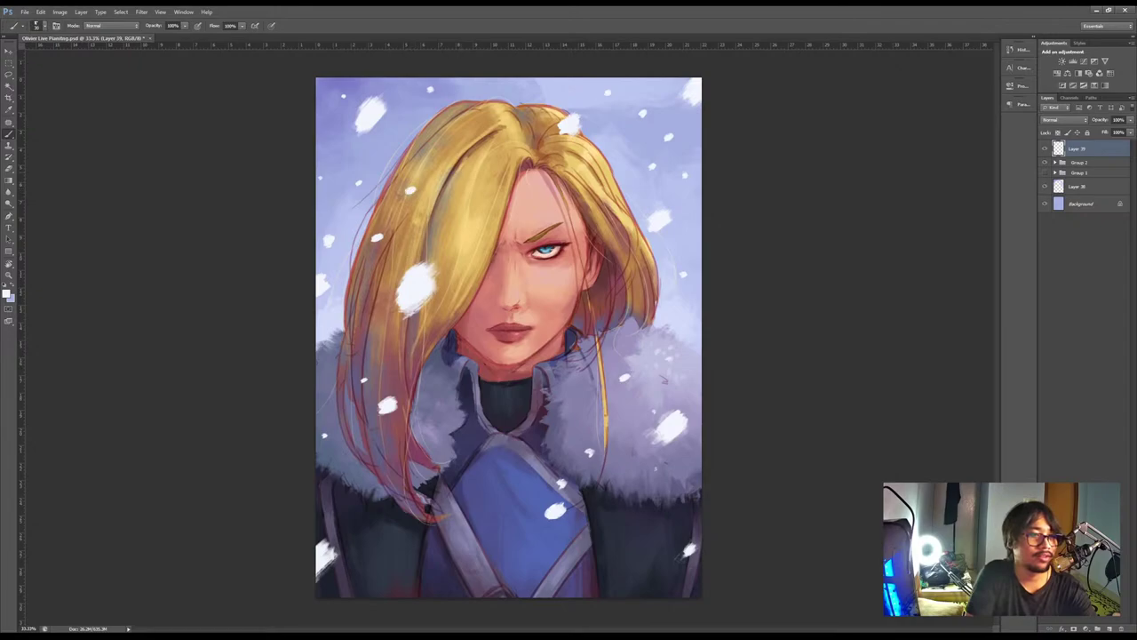
{"action": "left_click", "coordinate": [455, 132]}
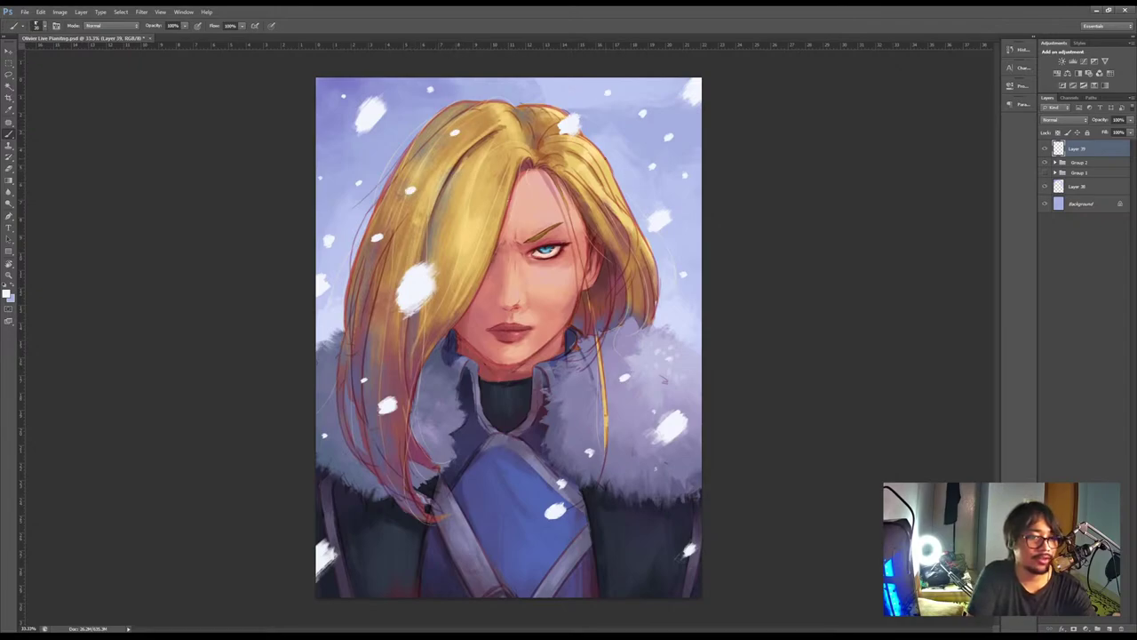
Replace the small flake on the upper hair with a larger one and rework the big flake over the long strand into a smaller one
{"action": "key", "text": "e"}
{"action": "left_click", "coordinate": [410, 190]}
{"action": "key", "text": "b"}
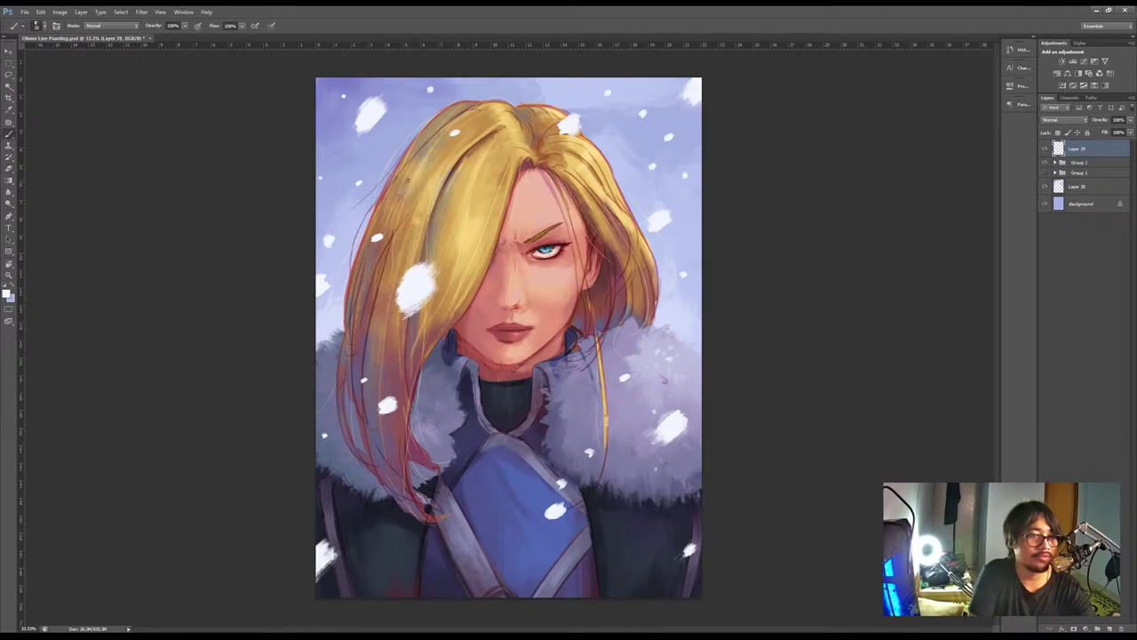
{"action": "left_click_drag", "start_coordinate": [404, 186], "coordinate": [415, 181]}
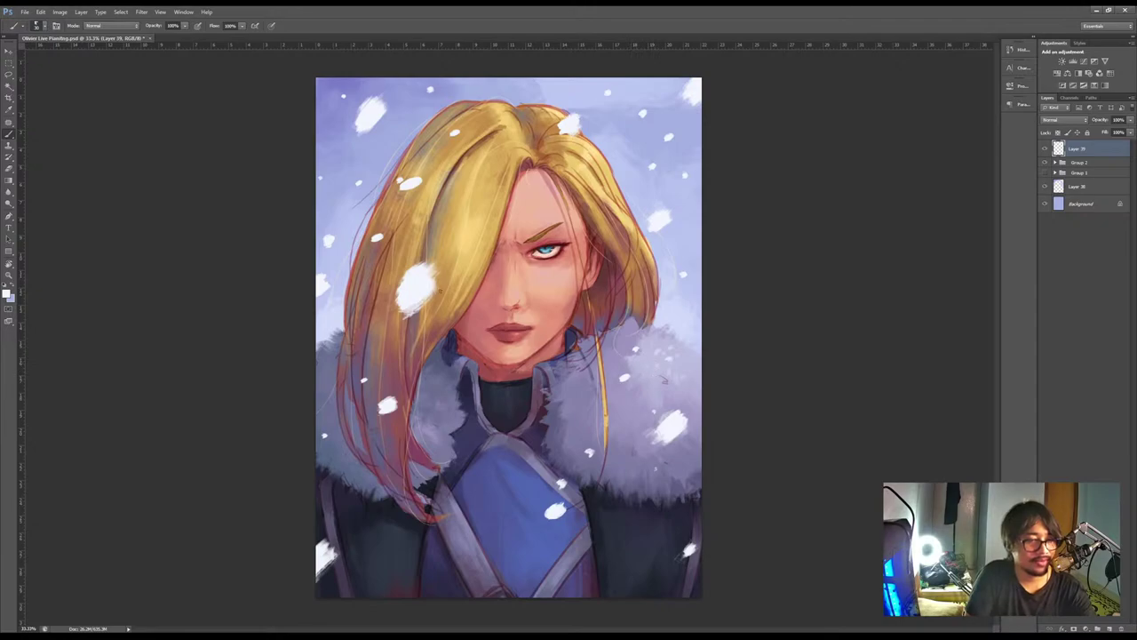
{"action": "key", "text": "e"}
{"action": "mouse_move", "coordinate": [440, 263]}
{"action": "left_mouse_down"}
{"action": "mouse_move", "coordinate": [388, 284]}
{"action": "mouse_move", "coordinate": [442, 261]}
{"action": "mouse_move", "coordinate": [393, 326]}
{"action": "mouse_move", "coordinate": [382, 310]}
{"action": "mouse_move", "coordinate": [441, 271]}
{"action": "mouse_move", "coordinate": [401, 314]}
{"action": "left_mouse_up"}
{"action": "key", "text": "b"}
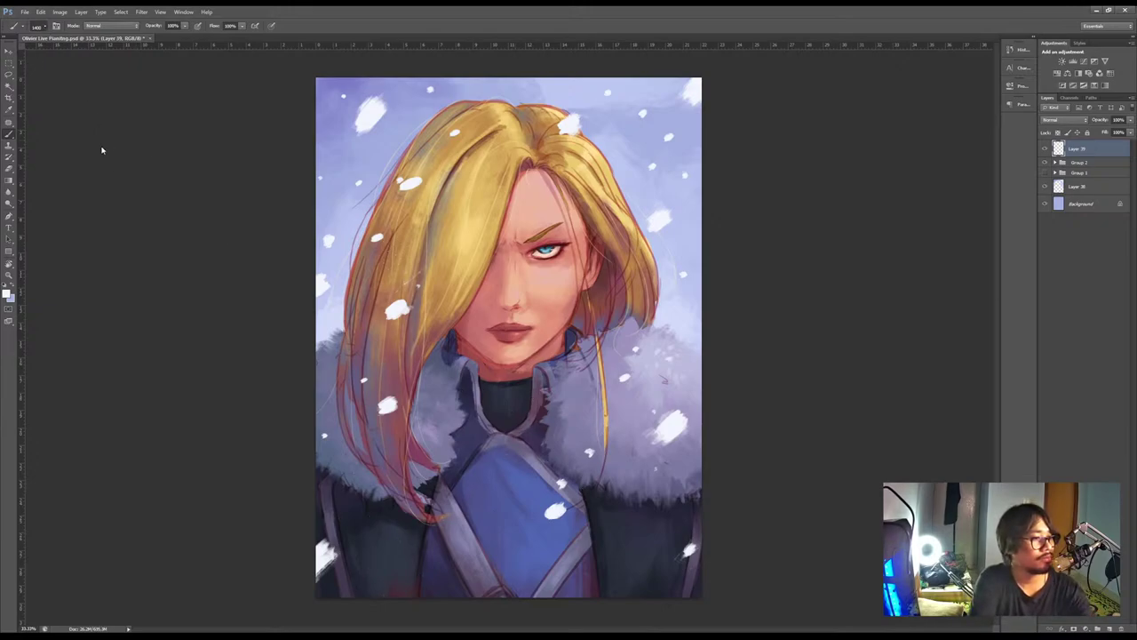
Scatter small white snow specks across the coat, chest panel, collar and backdrop with a speckle brush
{"action": "key", "text": "["}
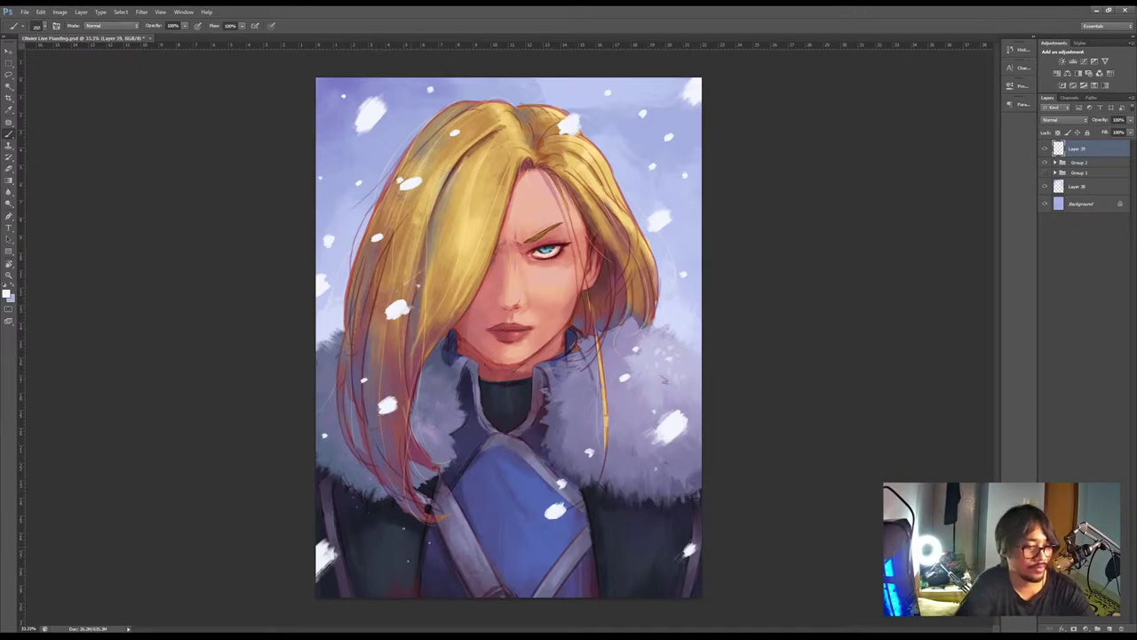
{"action": "key", "text": "]"}
{"action": "key", "text": "]"}
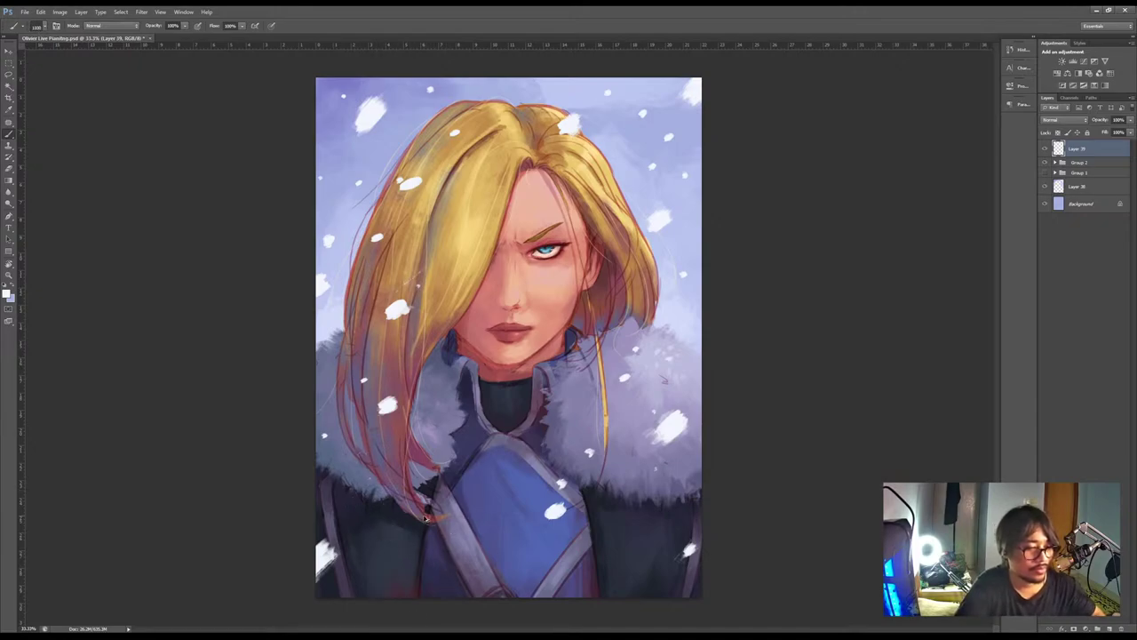
{"action": "left_click", "coordinate": [557, 508]}
{"action": "left_click", "coordinate": [404, 541]}
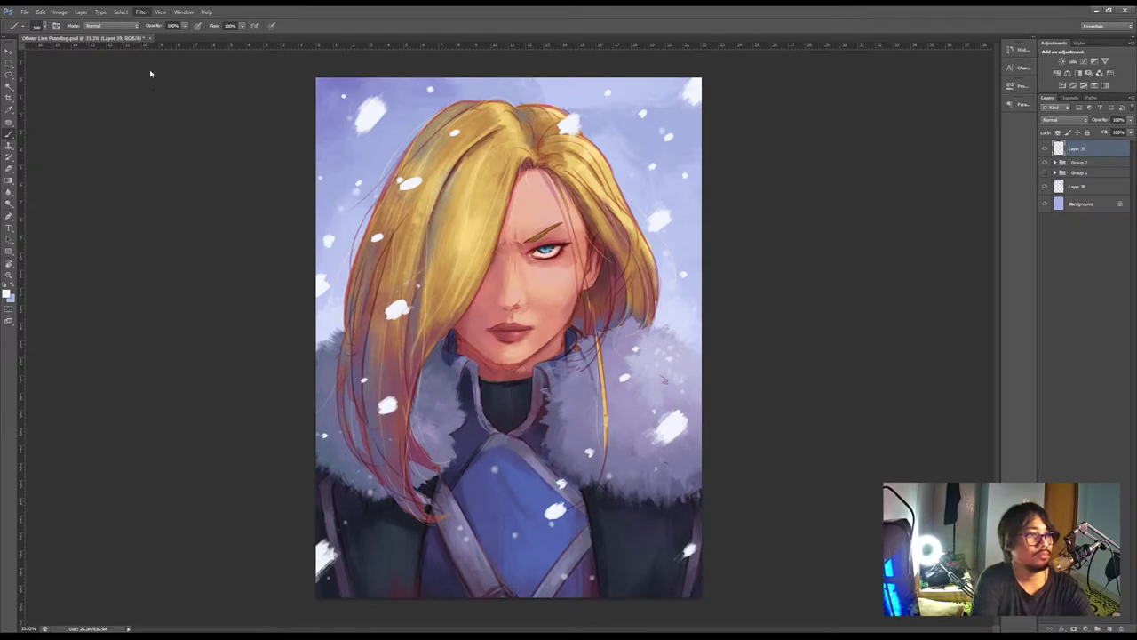
{"action": "key", "text": "h"}
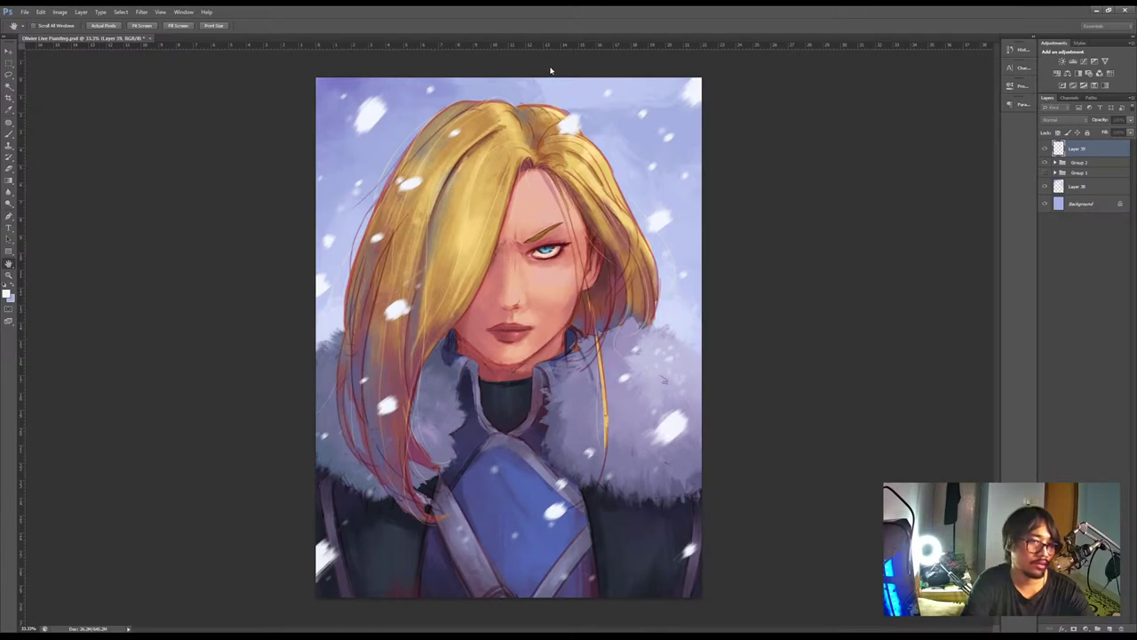
{"action": "key", "text": "b"}
Create a new layer above the cloudy backdrop layer, beneath the groups, and scatter fine white snow specks around the head
{"action": "left_click", "coordinate": [1093, 162]}
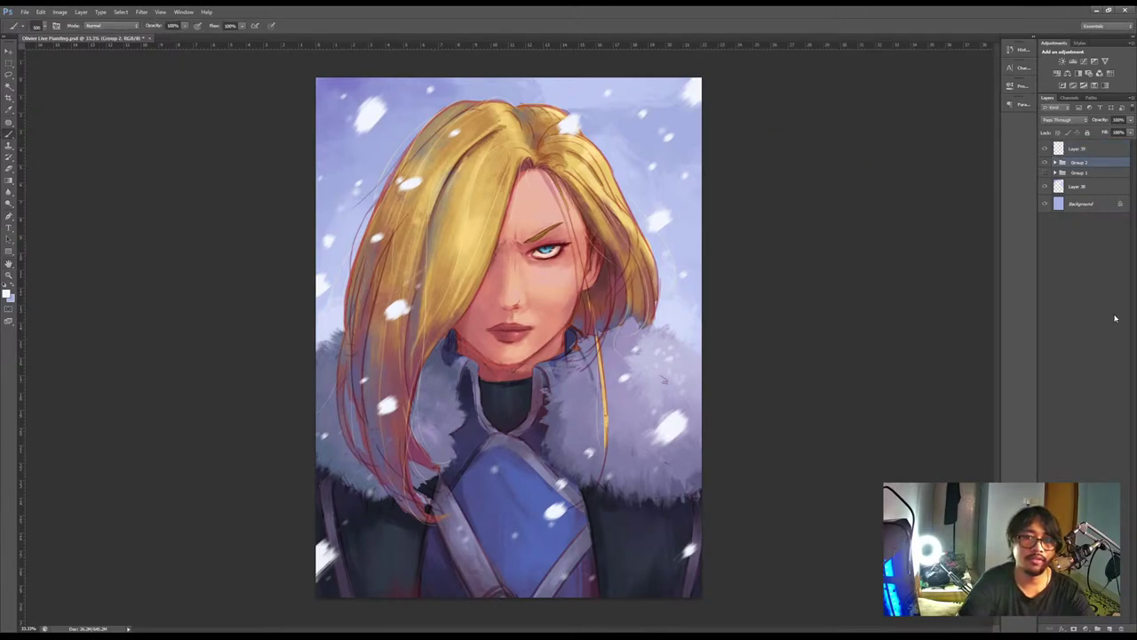
{"action": "left_click", "coordinate": [1083, 186]}
{"action": "left_click", "coordinate": [1109, 629]}
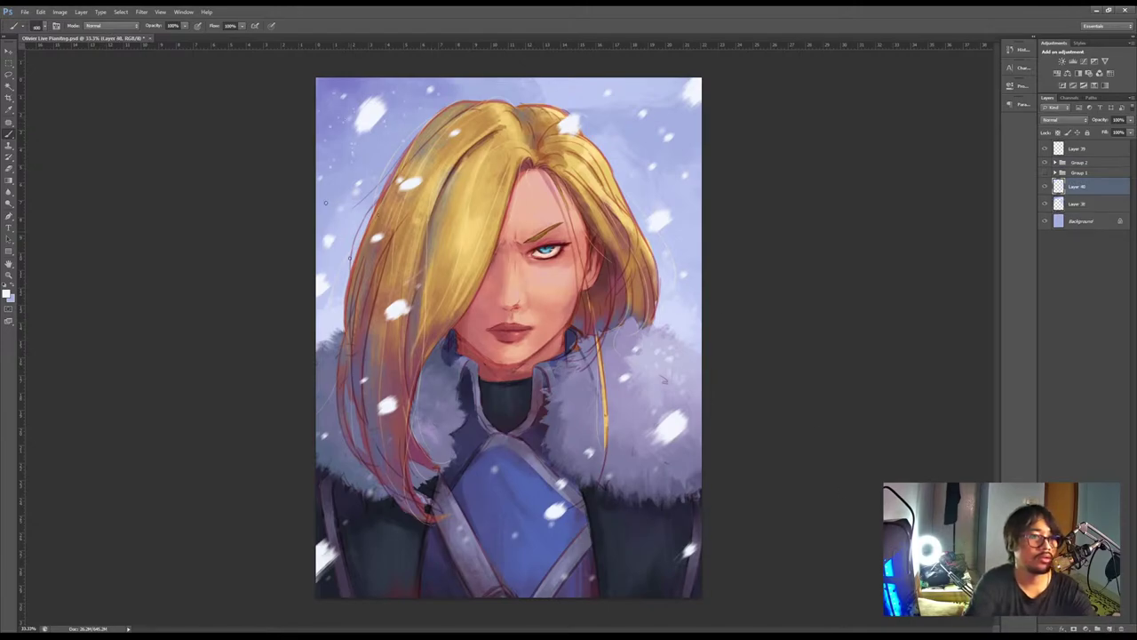
{"action": "left_click", "coordinate": [350, 182]}
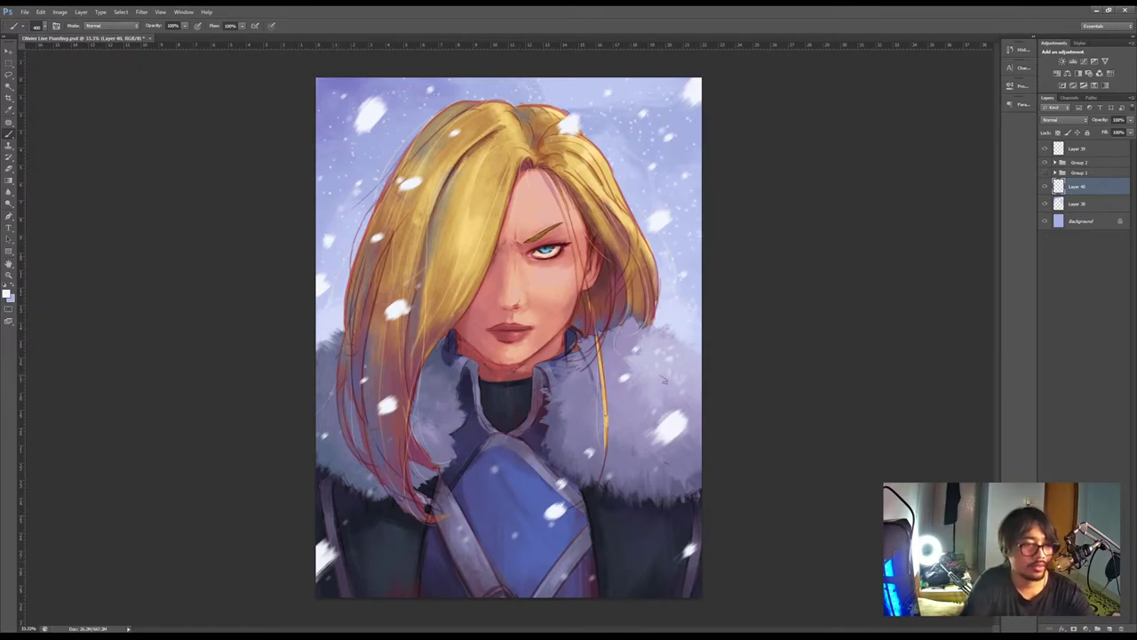
Scatter fine snow specks over the collar and coat on the top snow layer, erasing stray specks from the face and hair
{"action": "left_click", "coordinate": [1073, 151]}
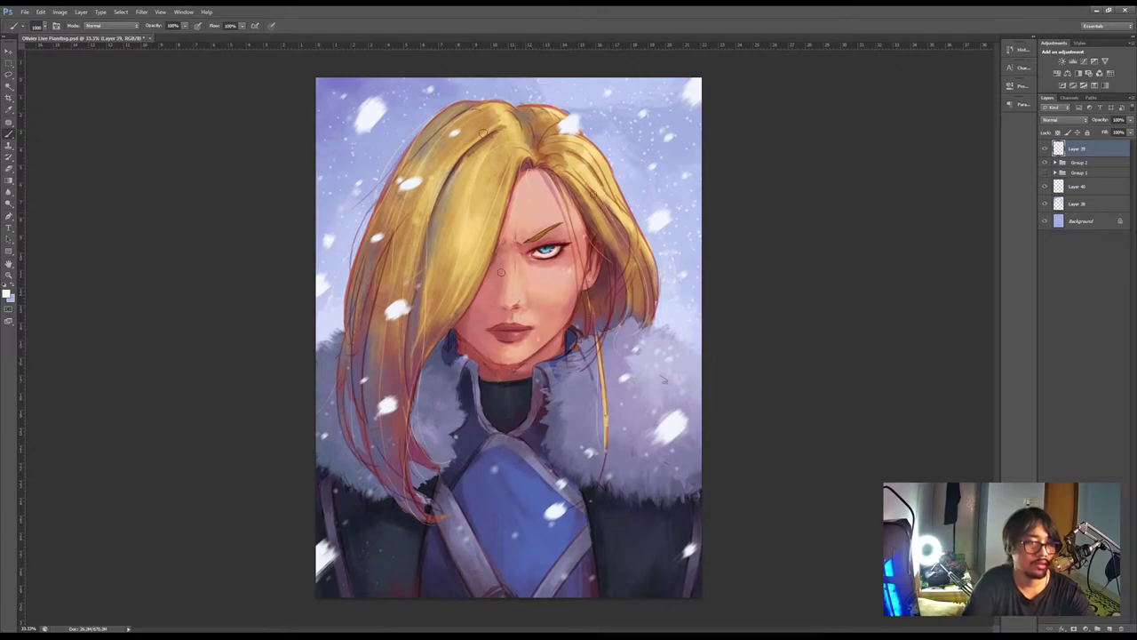
{"action": "key", "text": "e"}
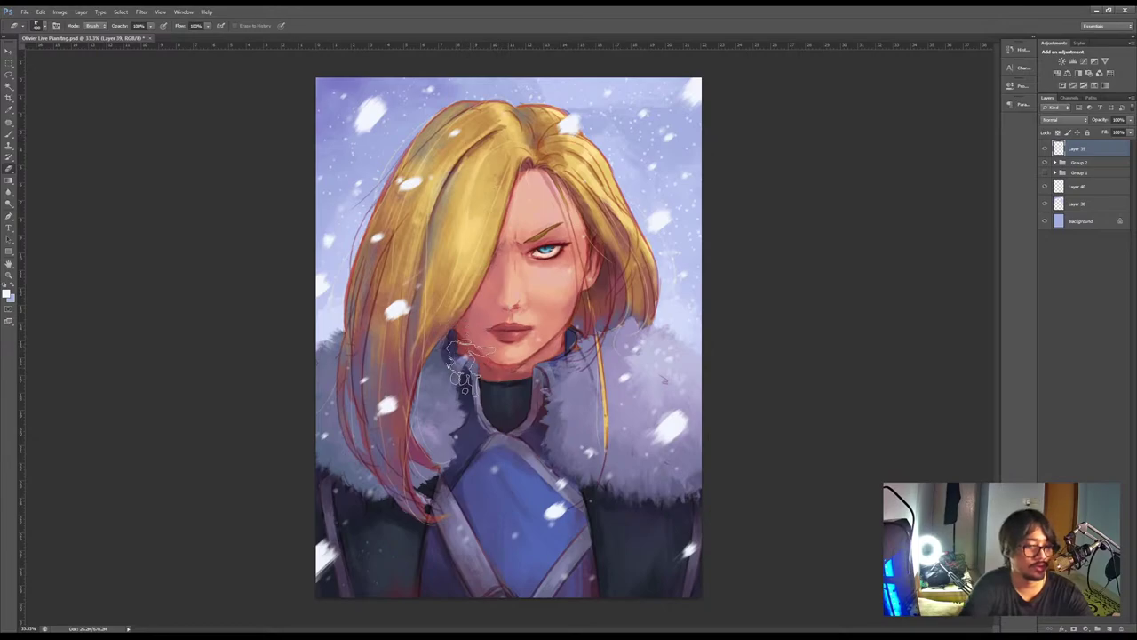
{"action": "key", "text": "b"}
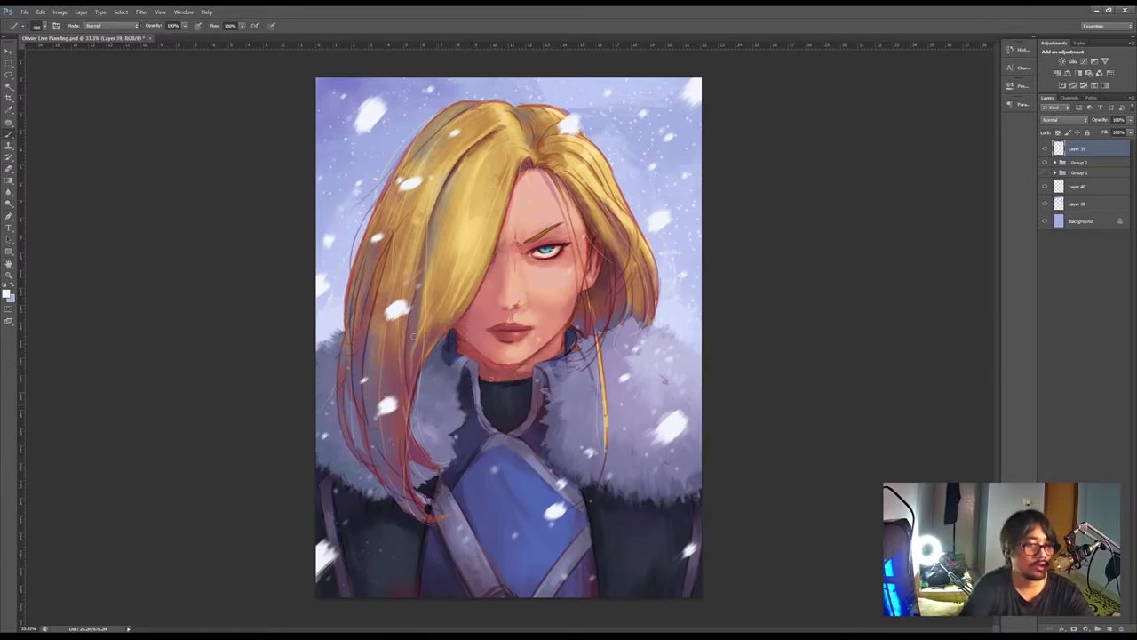
{"action": "key", "text": "e"}
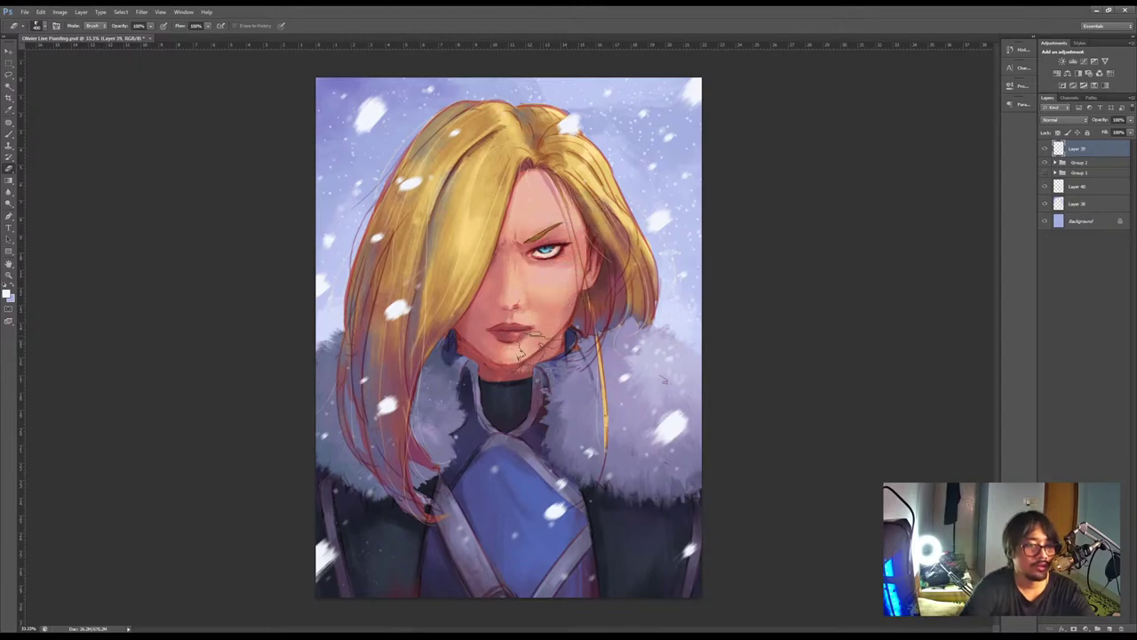
{"action": "key", "text": "b"}
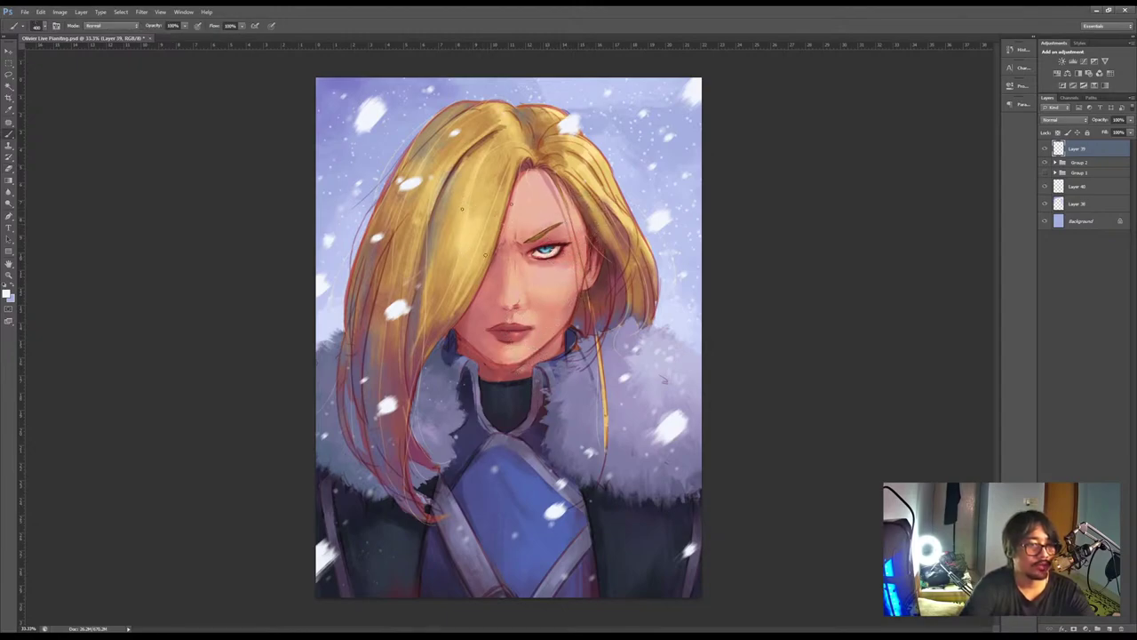
{"action": "key", "text": "e"}
{"action": "key", "text": "b"}
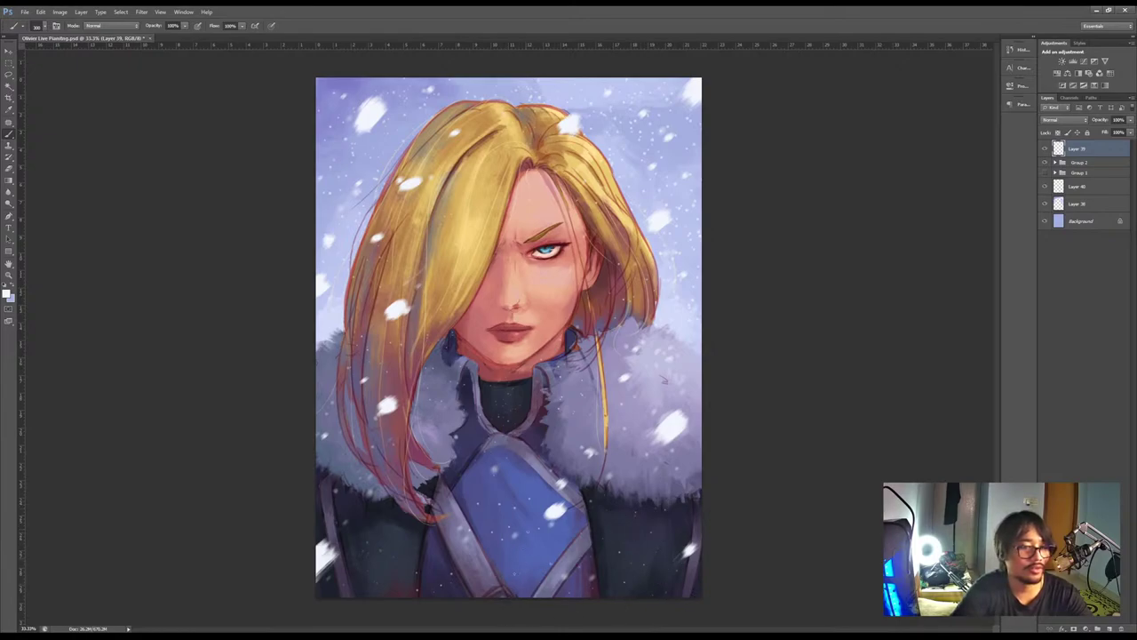
Check the backdrop and snow layers, make the topmost snow layer active, and save the document
{"action": "left_click", "coordinate": [1091, 203]}
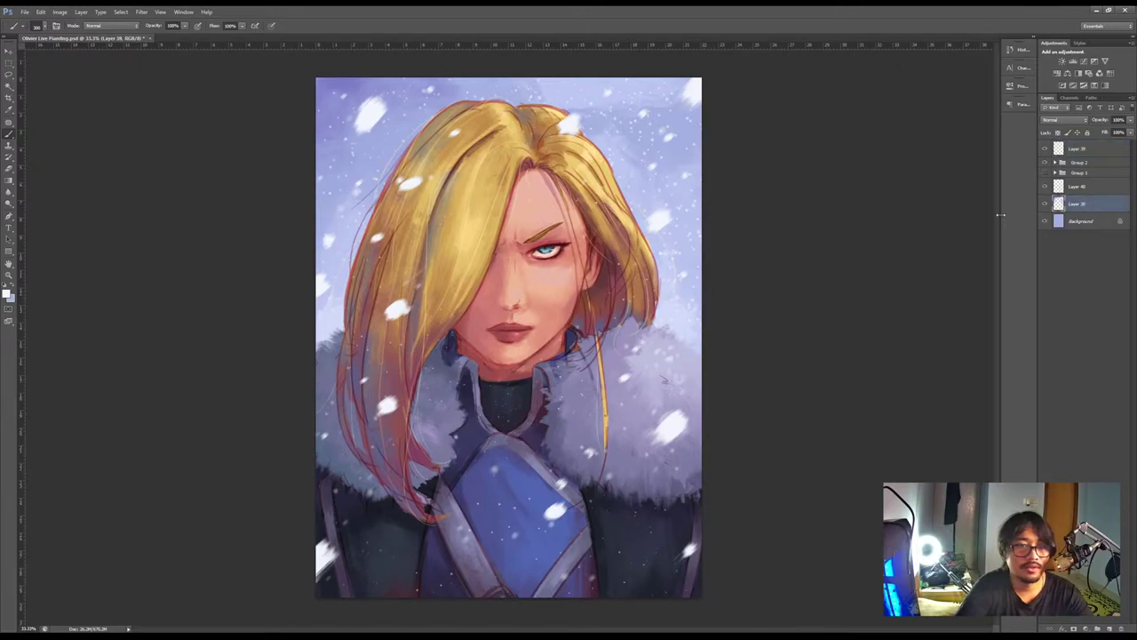
{"action": "left_click", "coordinate": [1090, 189]}
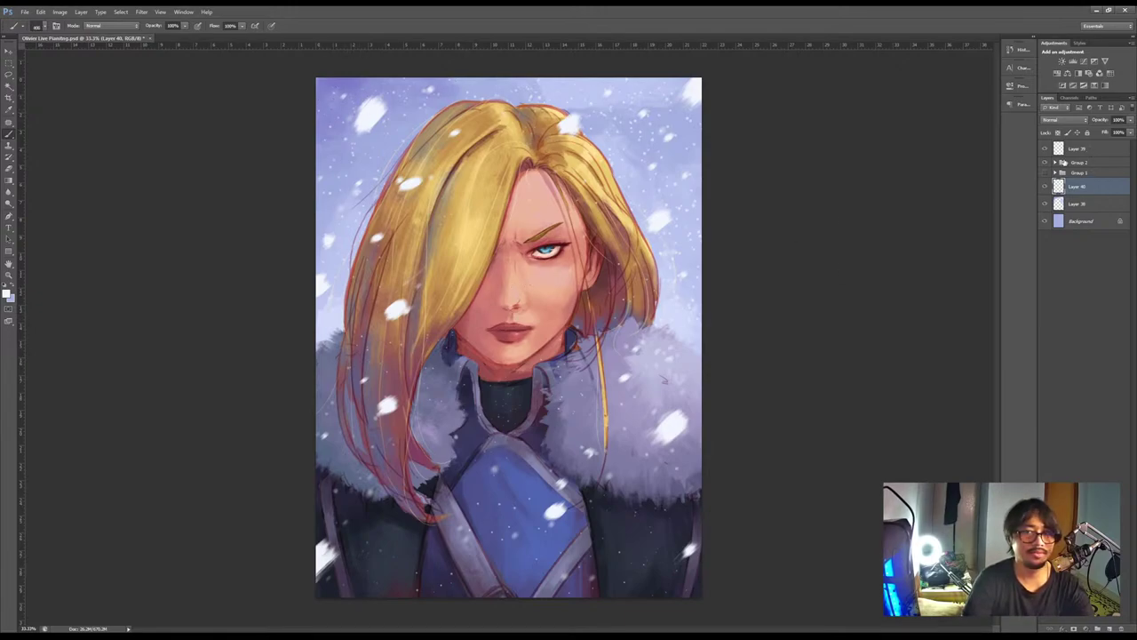
{"action": "left_click", "coordinate": [1071, 150]}
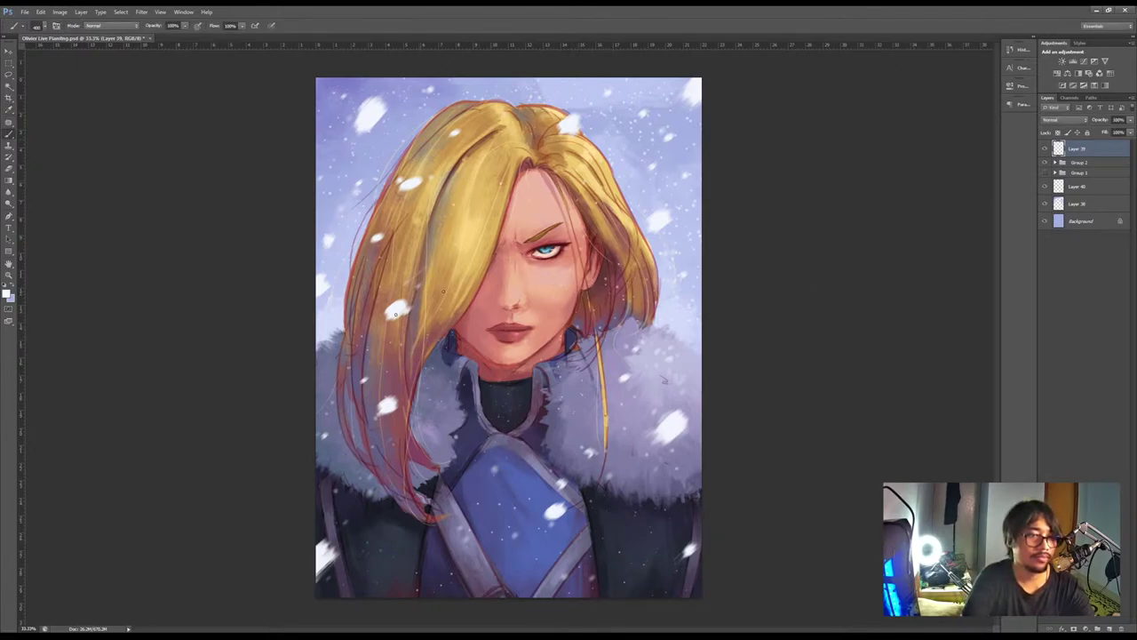
{"action": "left_click", "coordinate": [1085, 205]}
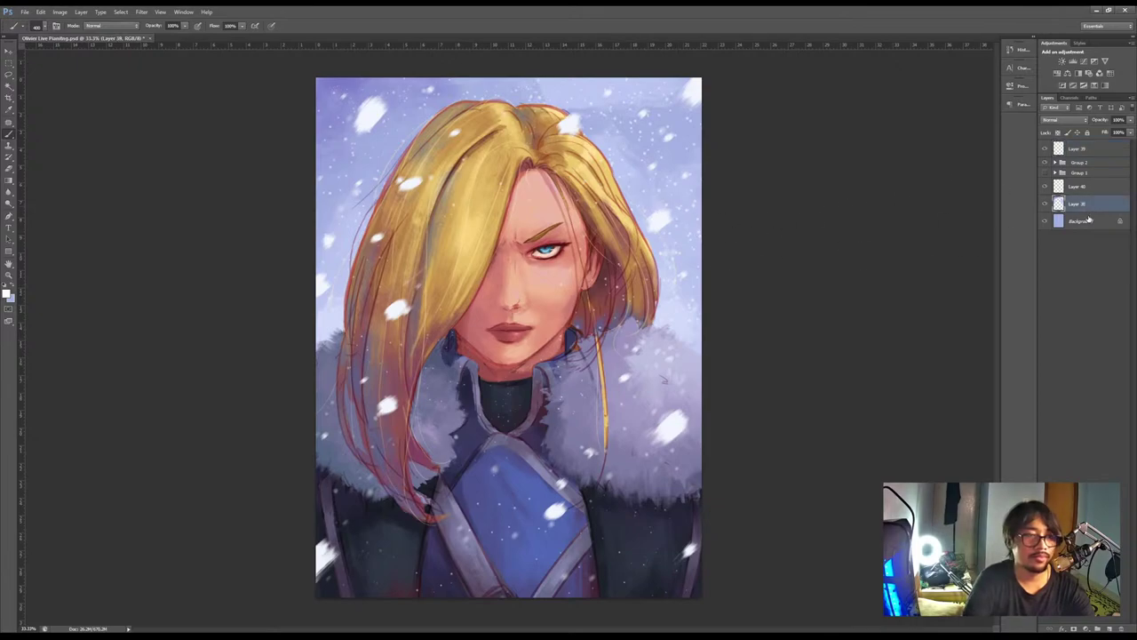
{"action": "left_click", "coordinate": [1077, 152]}
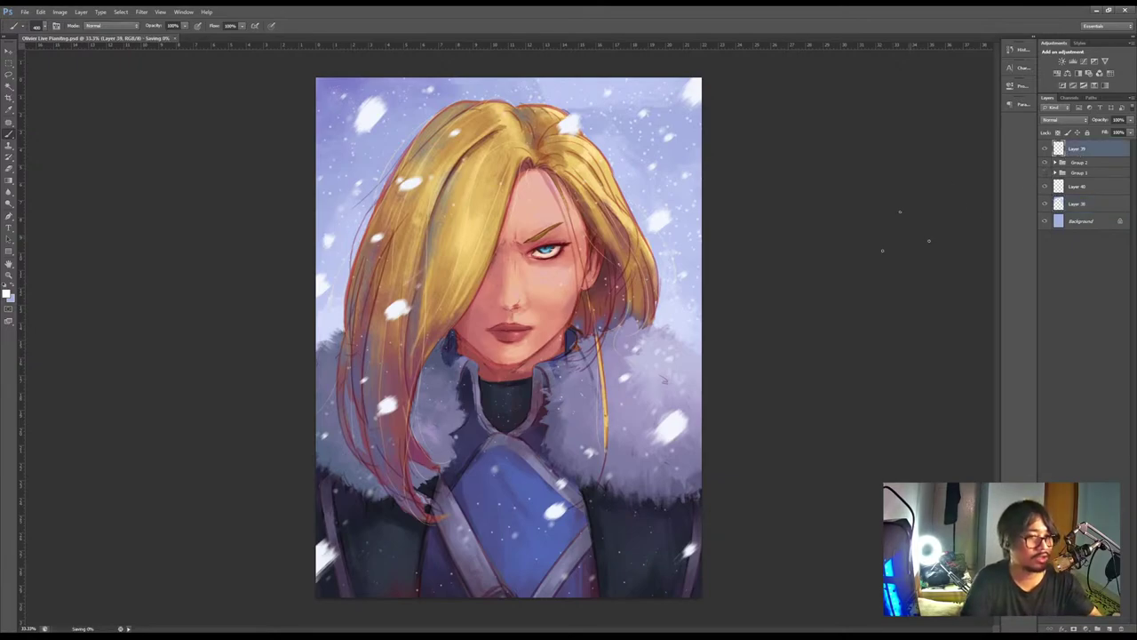
Soften the fine snow layer behind the figure with a blur and a reduced layer opacity, and save the document
{"action": "left_click", "coordinate": [1083, 187]}
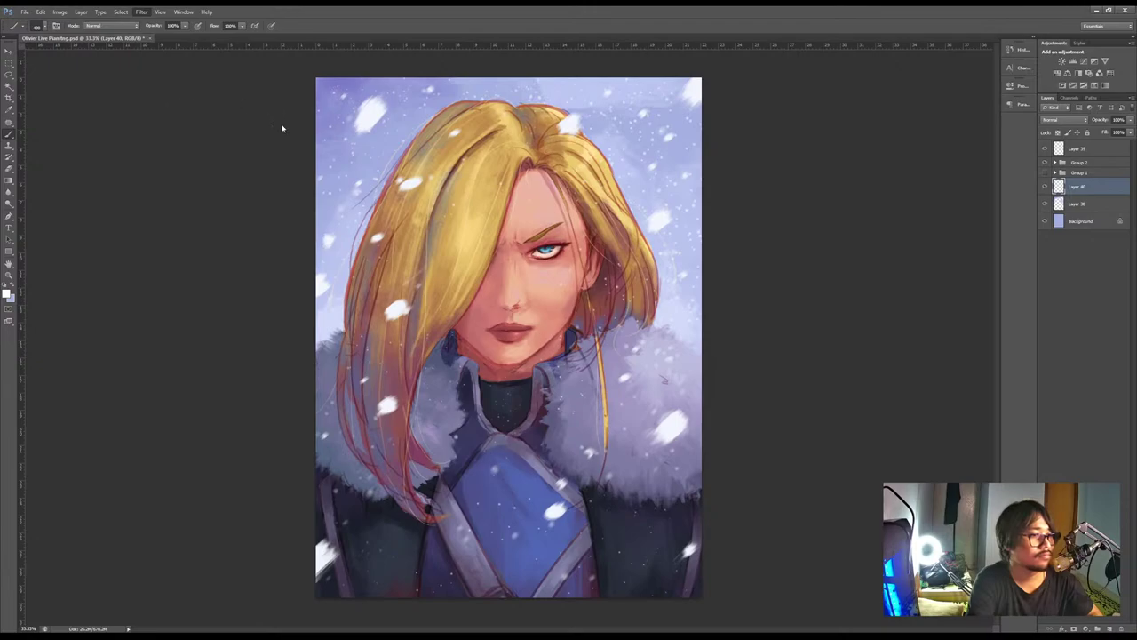
{"action": "key", "text": "space"}
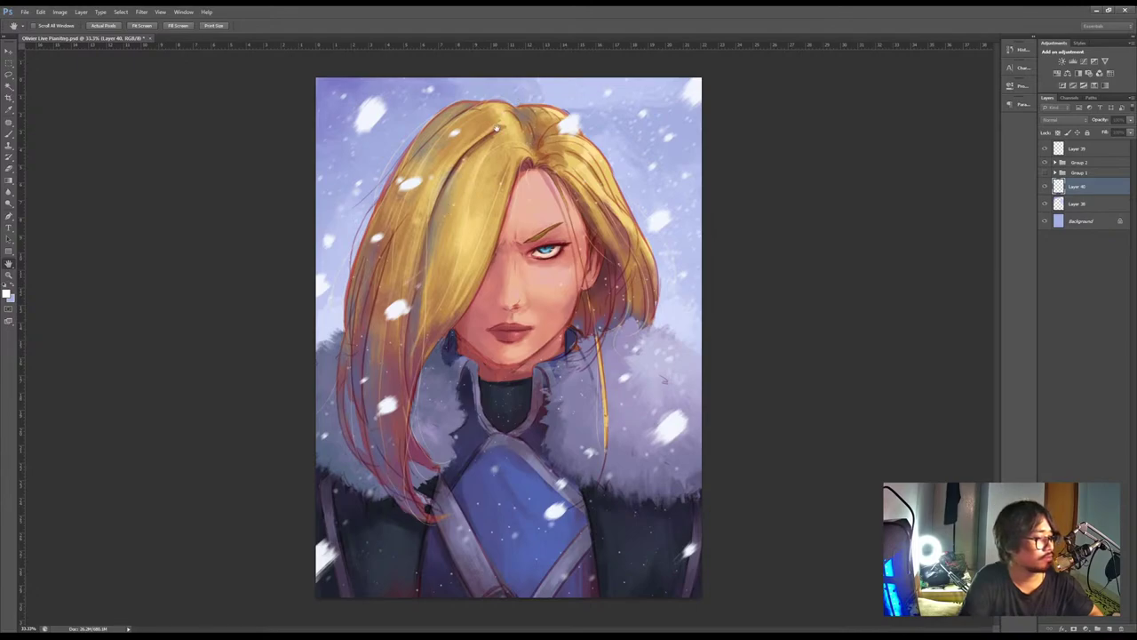
{"action": "key", "text": "b"}
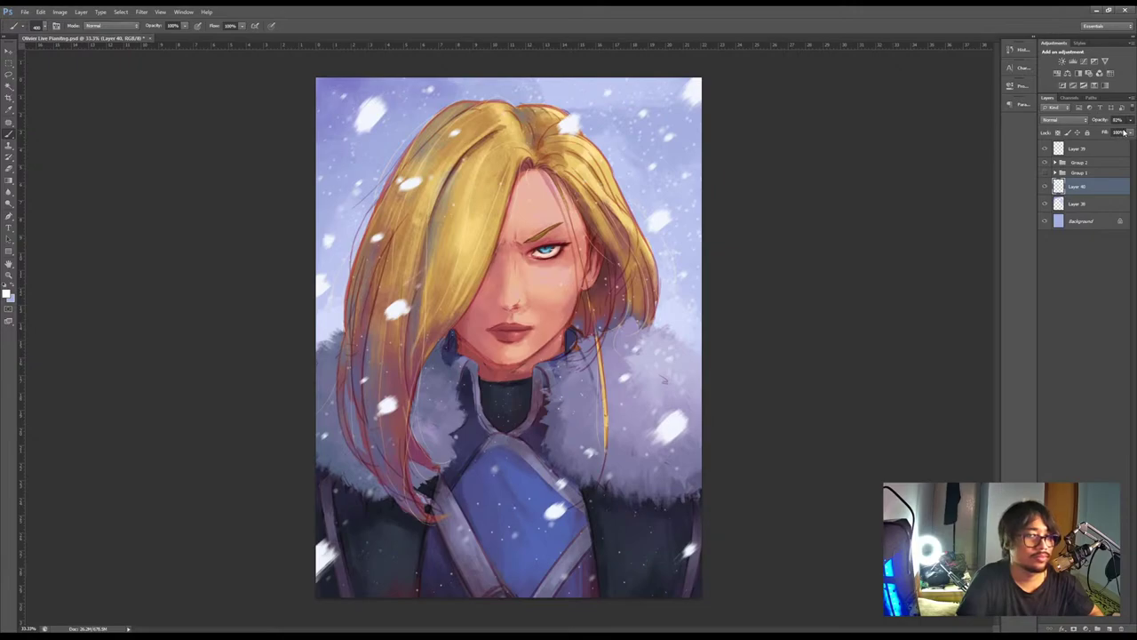
{"action": "key", "text": "ctrl+s"}
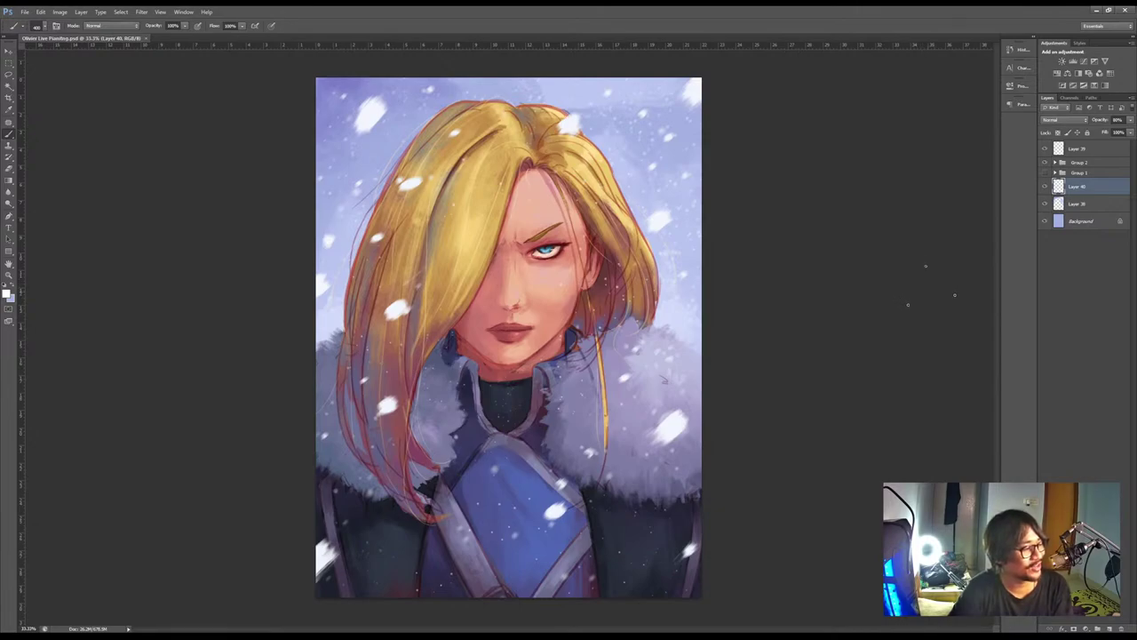
Compare the portrait with and without the top snow layer and try a lower opacity on that layer
{"action": "left_click", "coordinate": [1084, 149]}
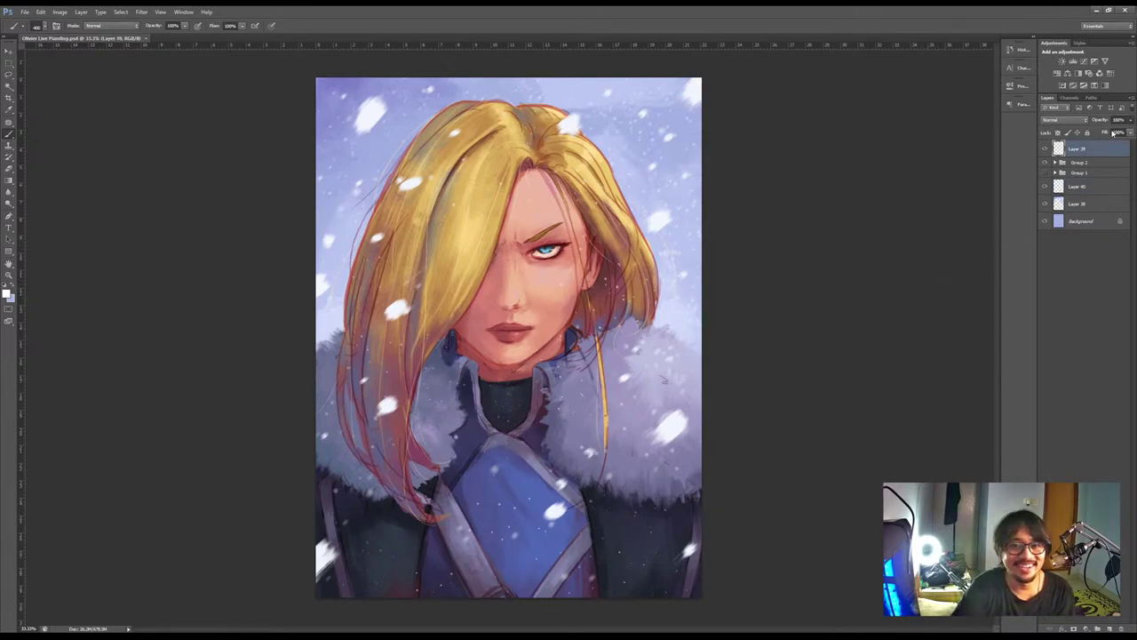
{"action": "left_click", "coordinate": [1045, 148]}
{"action": "left_click", "coordinate": [1045, 148]}
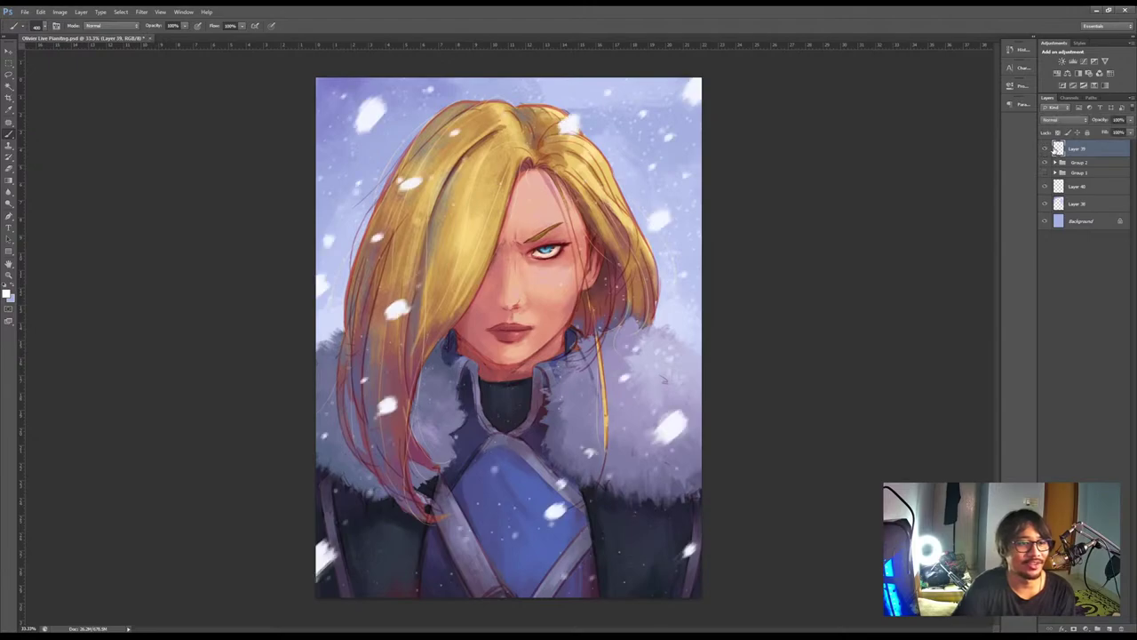
{"action": "left_click", "coordinate": [1130, 120]}
{"action": "left_click", "coordinate": [1127, 131]}
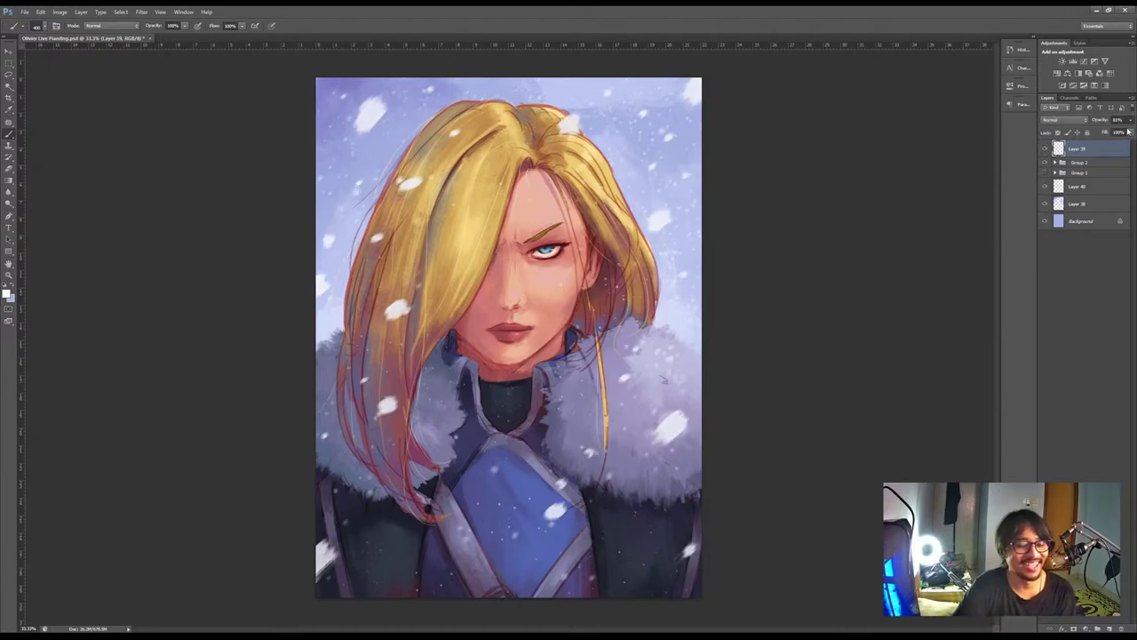
{"action": "left_click_drag", "start_coordinate": [1130, 130], "coordinate": [1134, 131]}
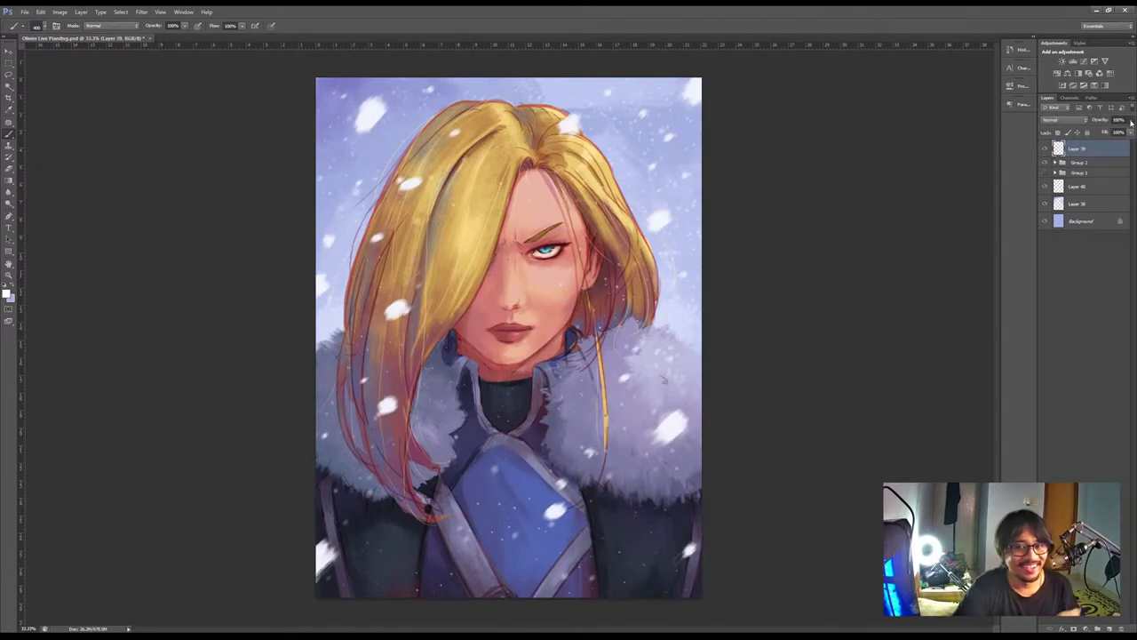
Fade the large snowflake over the long hair strand on the top snow layer with a reduced-size eraser
{"action": "key", "text": "e"}
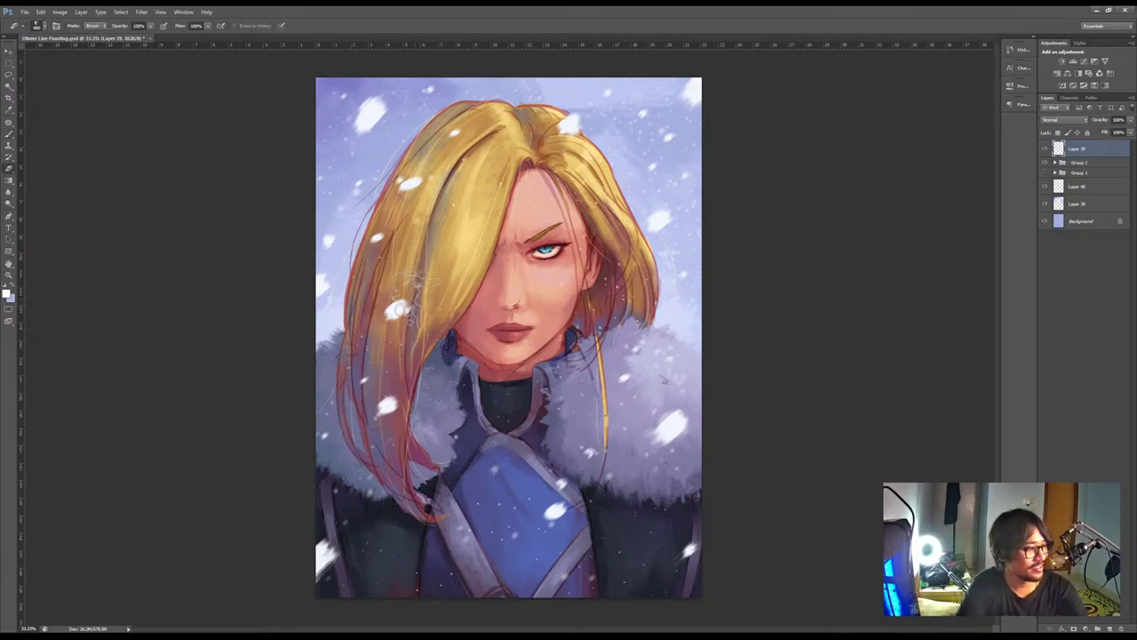
{"action": "left_click", "coordinate": [406, 332]}
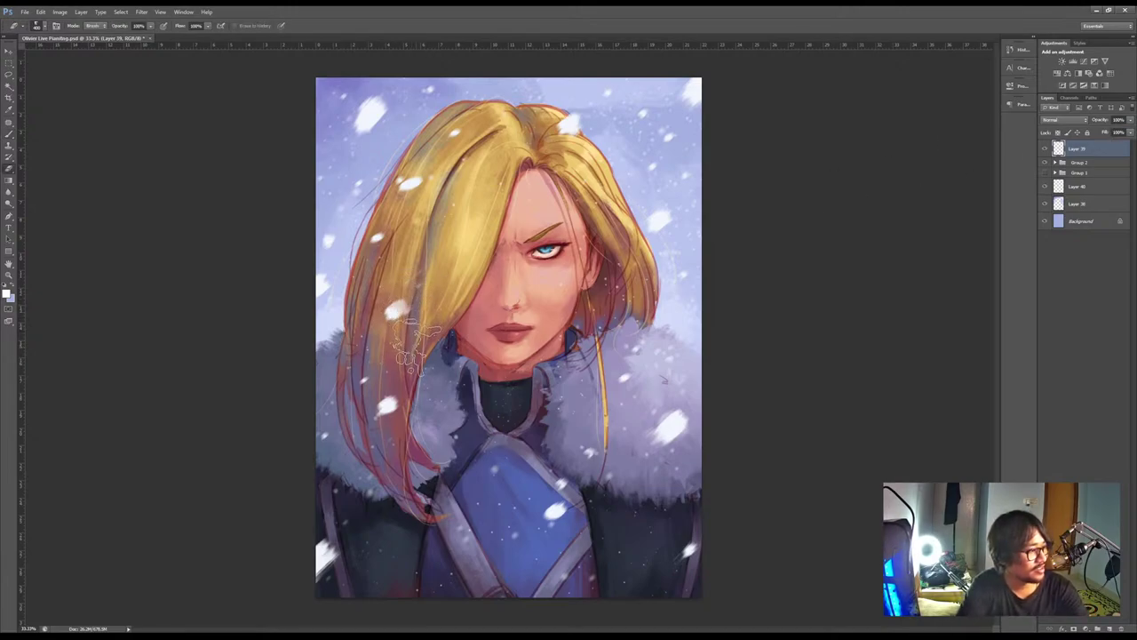
{"action": "key", "text": "b"}
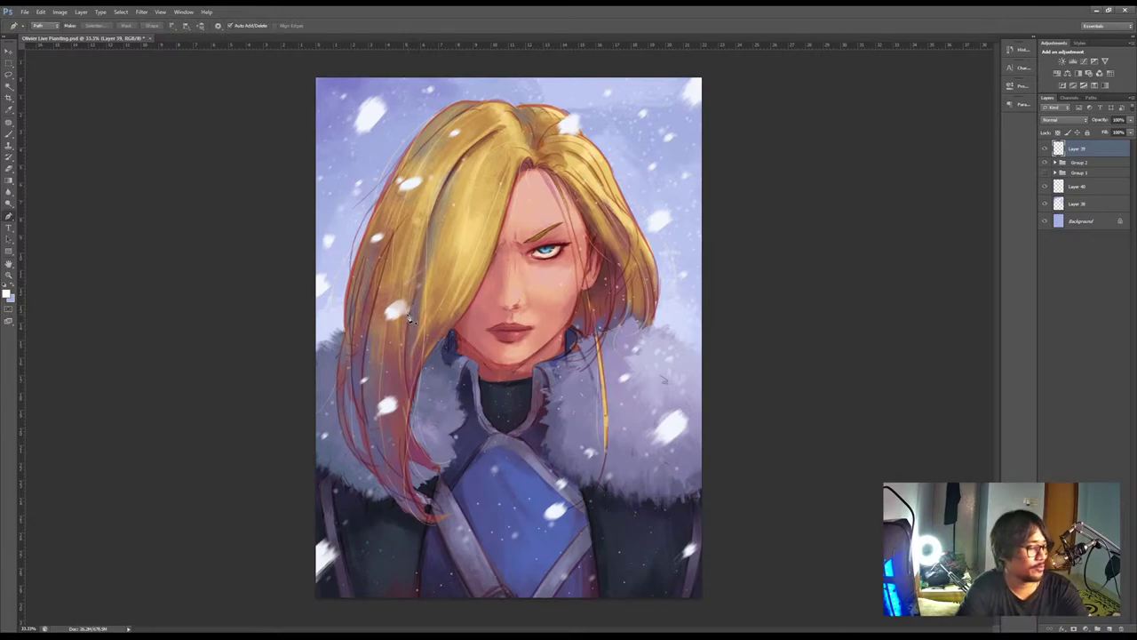
{"action": "key", "text": "e"}
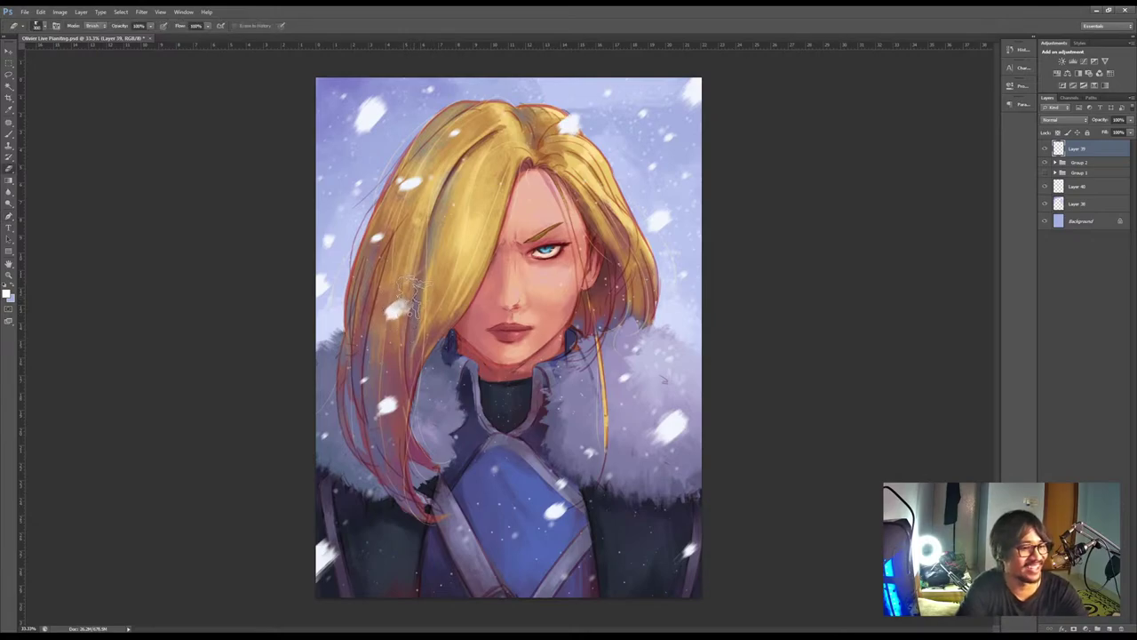
{"action": "key", "text": "["}
{"action": "key", "text": "["}
{"action": "left_click", "coordinate": [398, 308]}
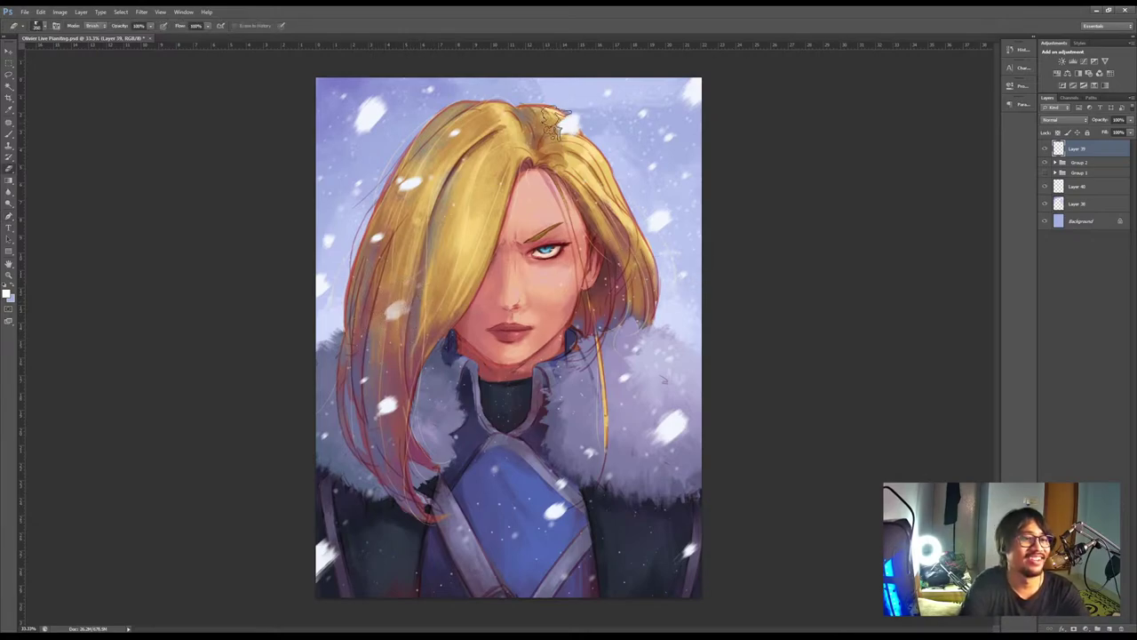